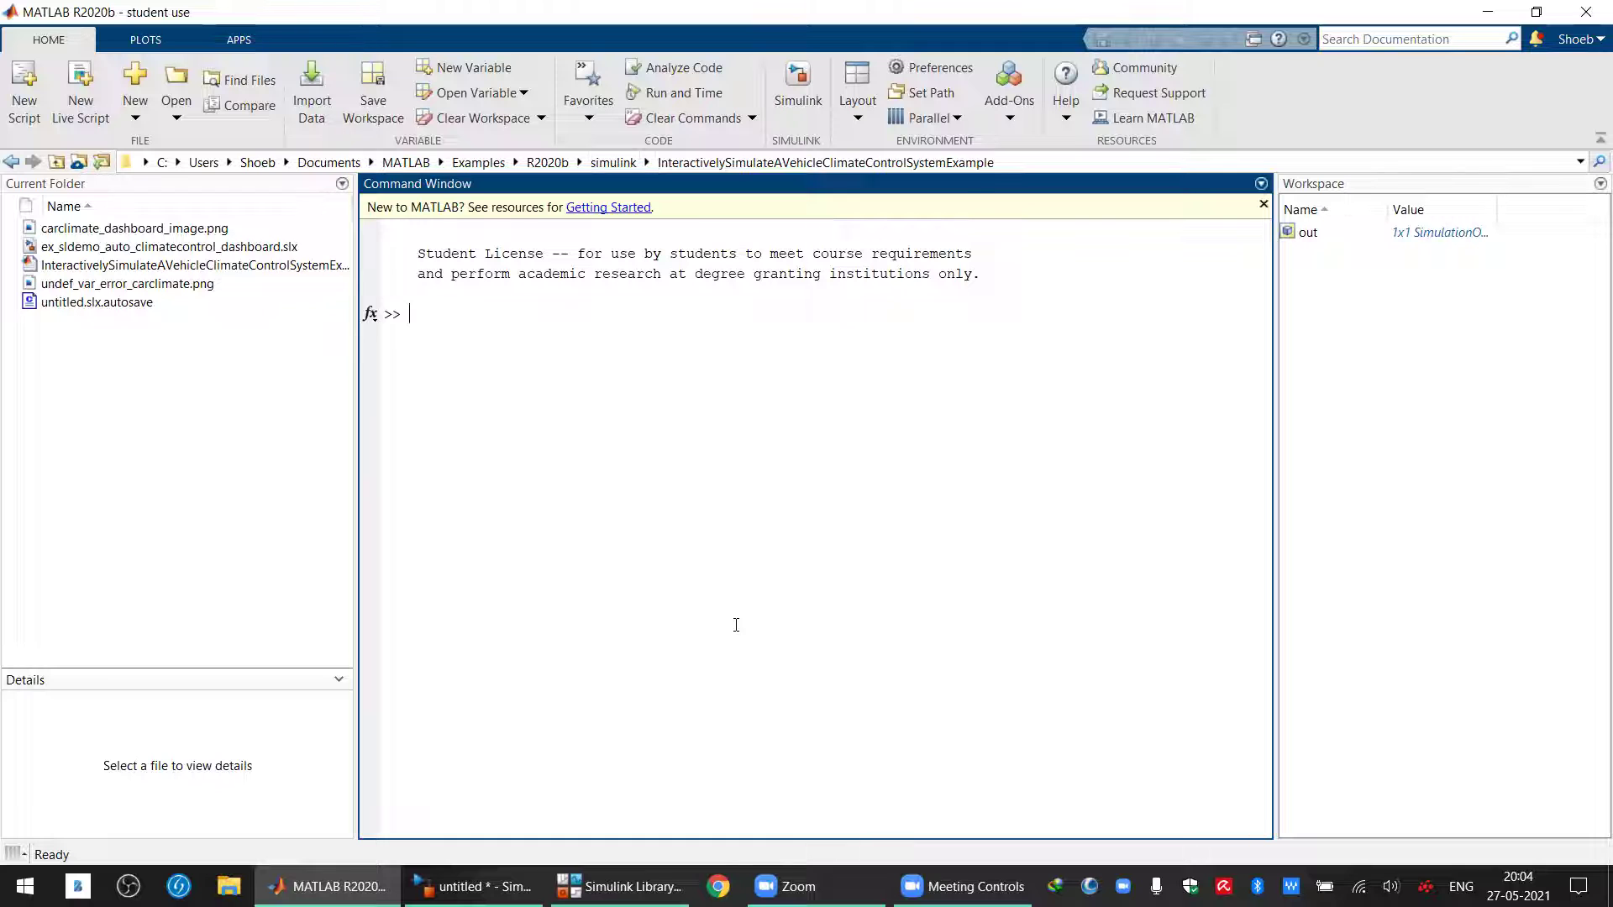
# Open the Simulink start page, bring up the existing blank untitled model, and dismiss the start page
pyautogui.click(800, 92)
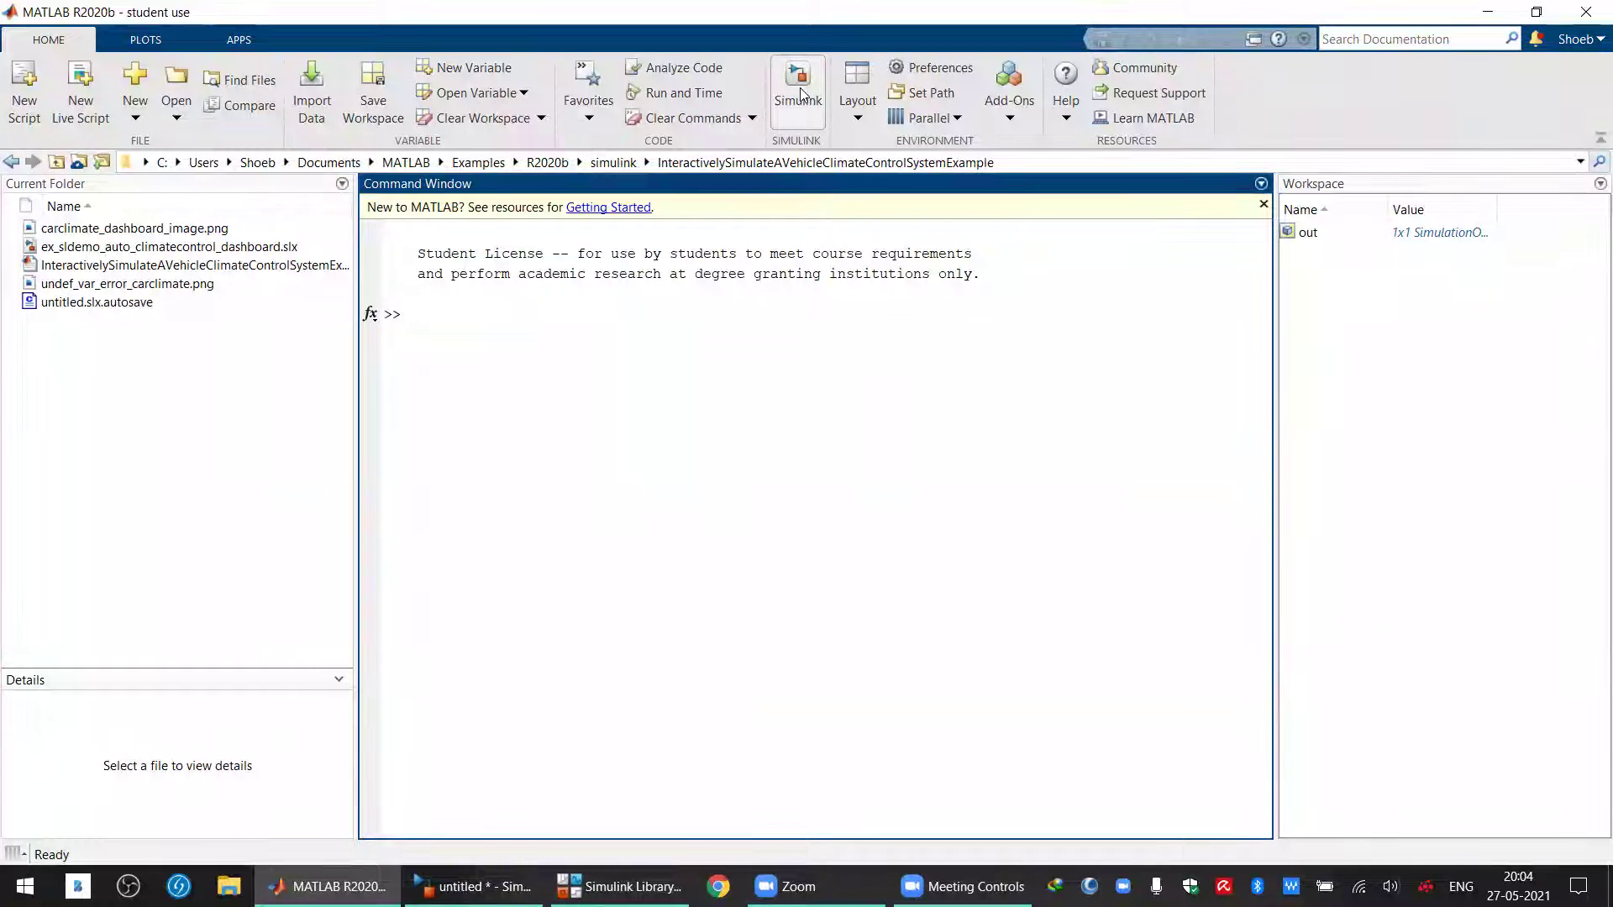
pyautogui.moveTo(555, 364)
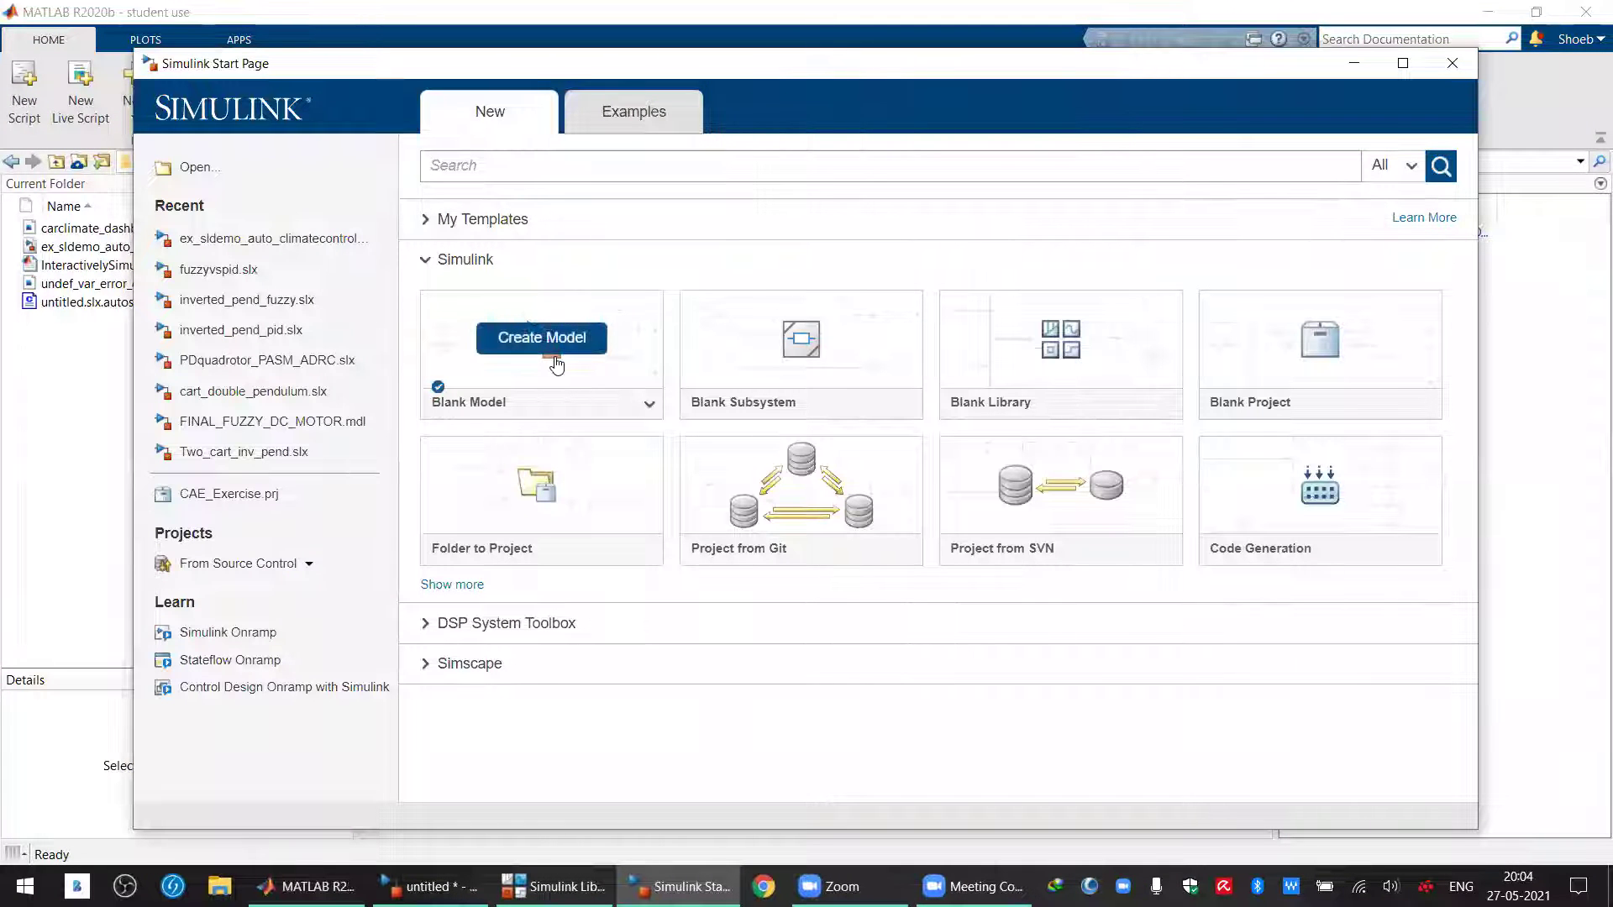
pyautogui.moveTo(429, 886)
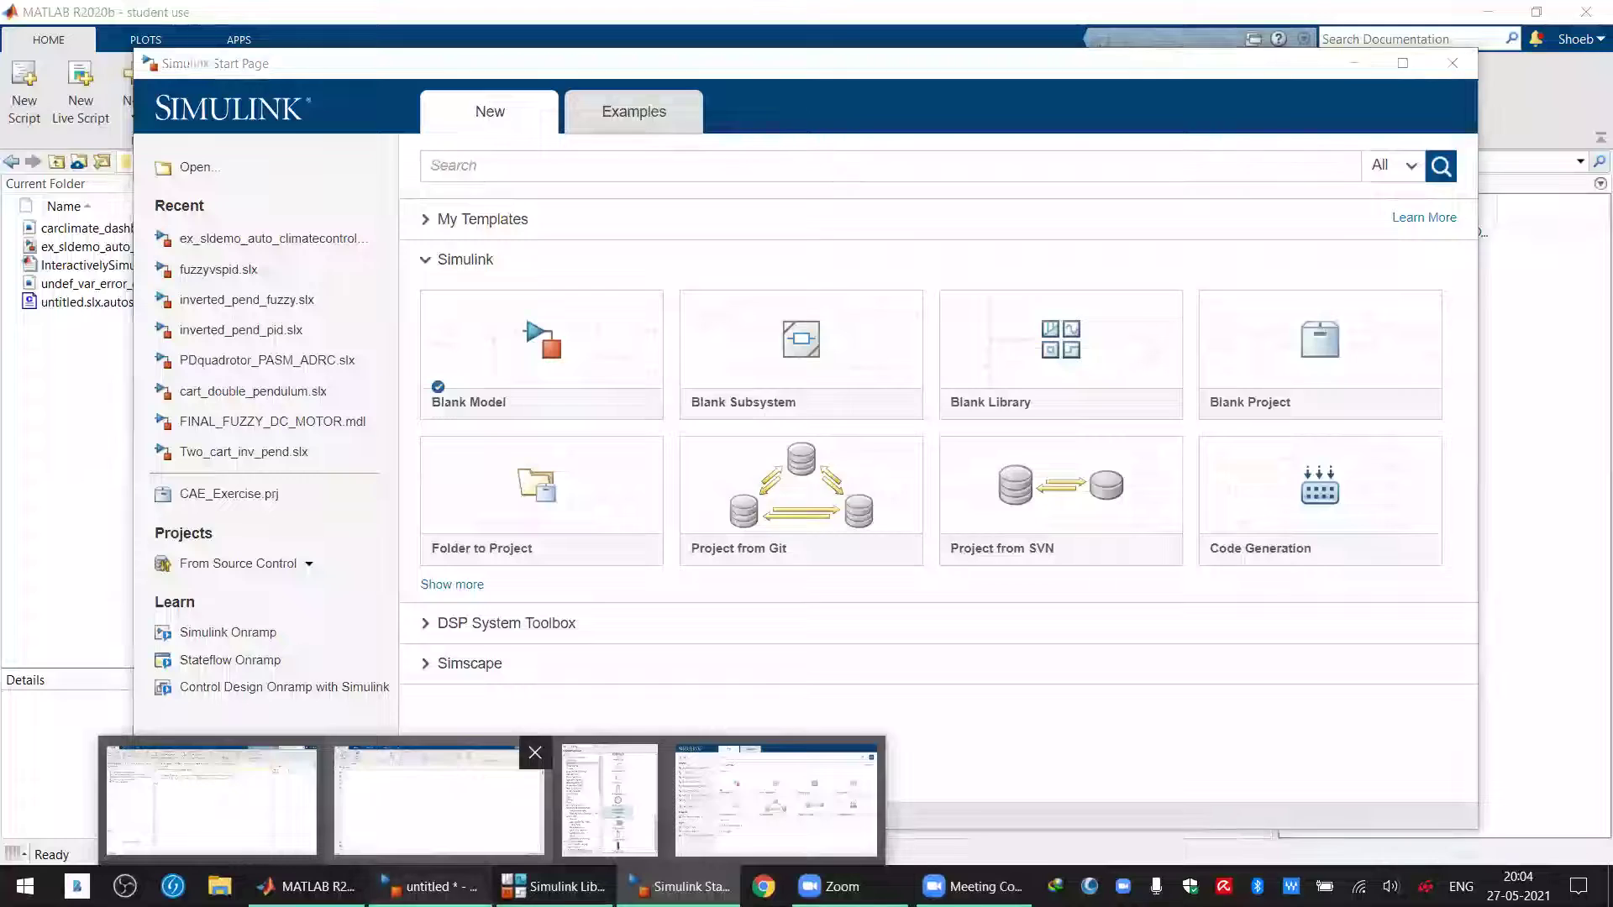
pyautogui.click(470, 794)
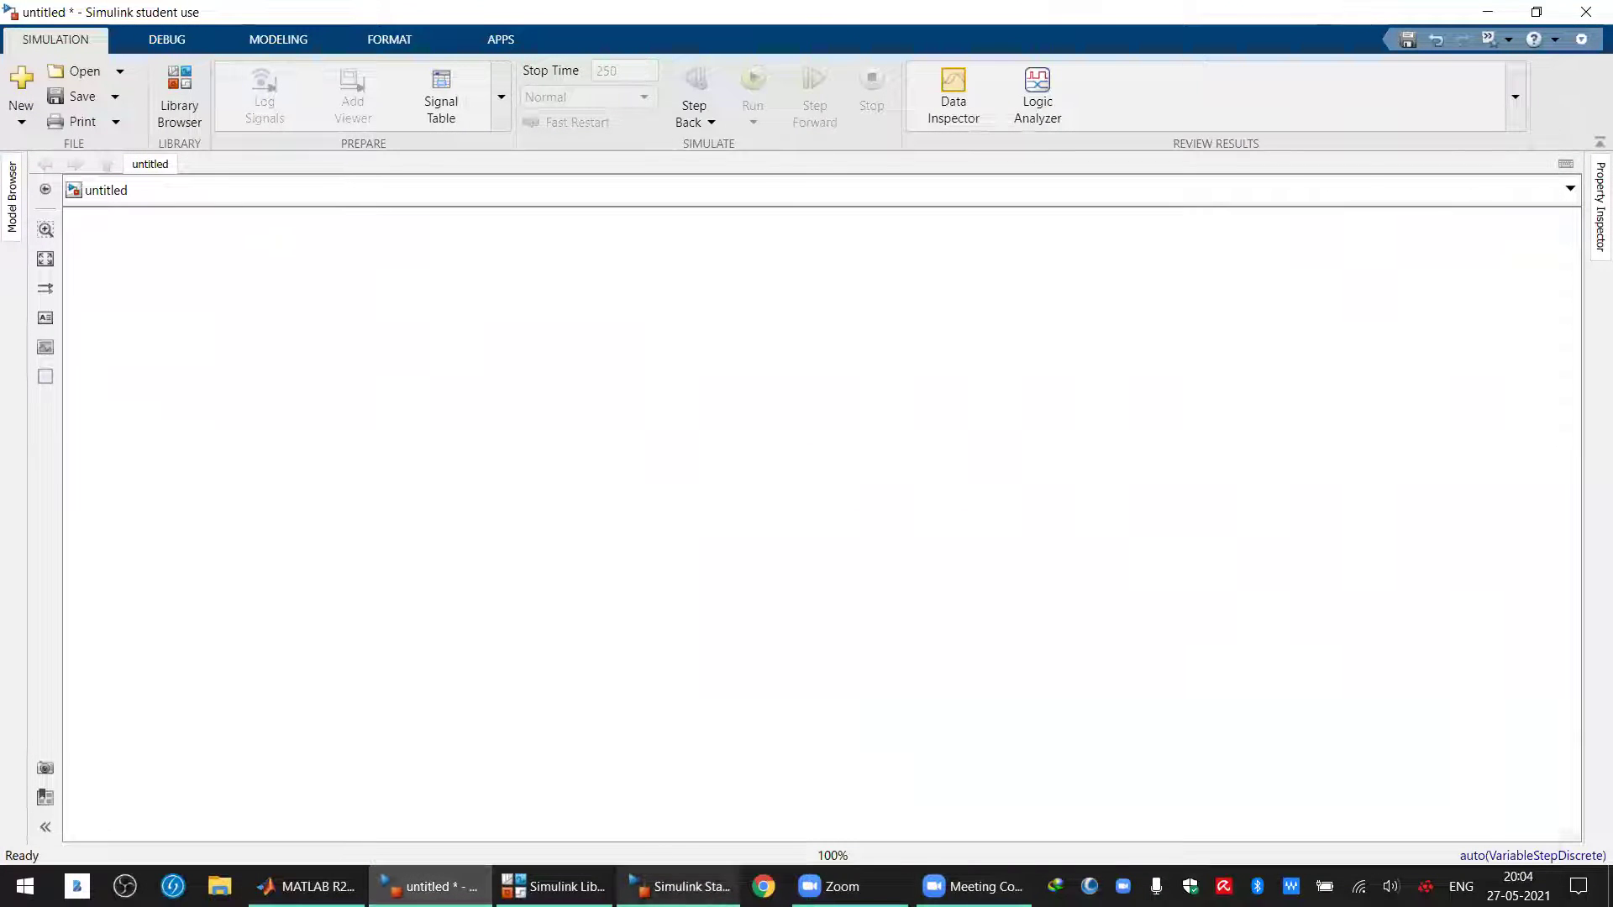
pyautogui.click(681, 886)
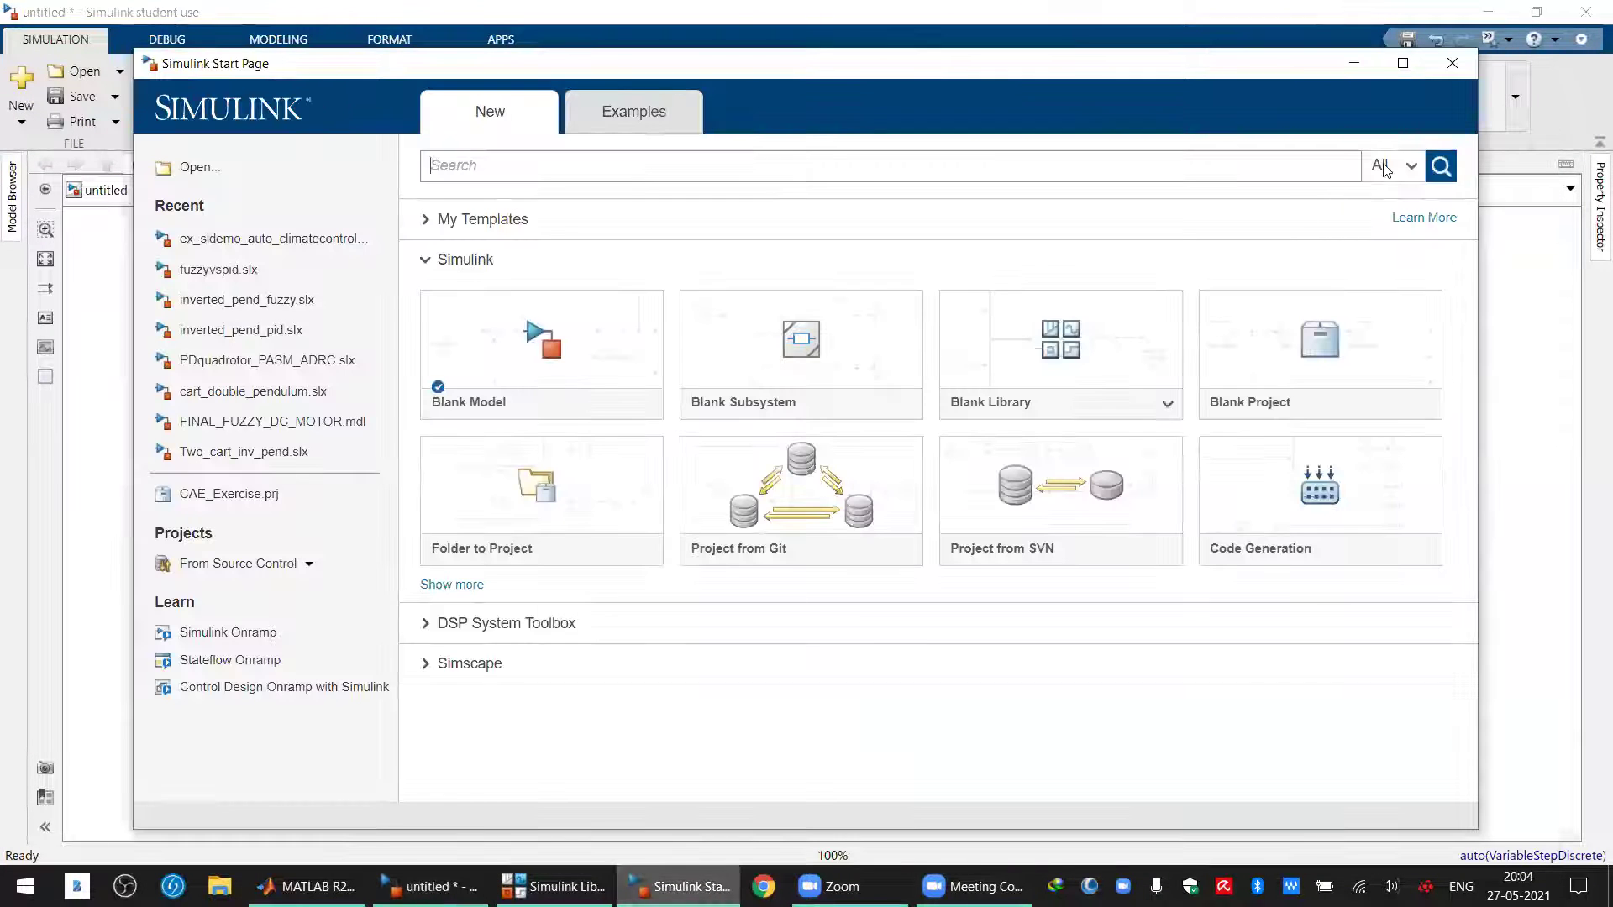
pyautogui.click(1470, 70)
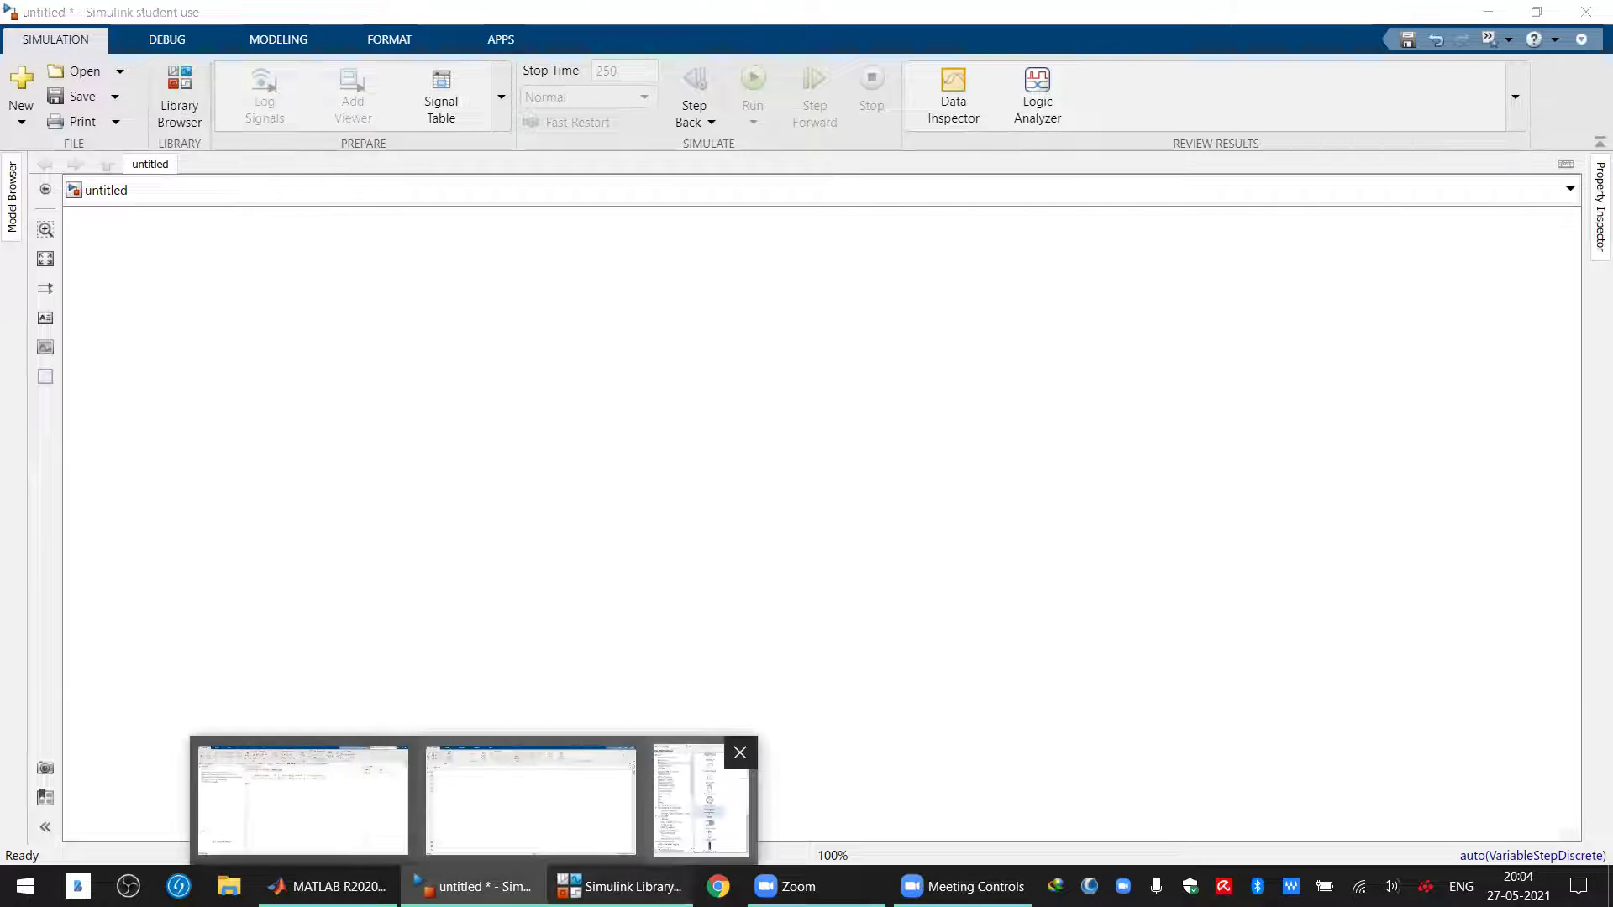
# Open the Library Browser and collapse the Control System Toolbox, Quick Insert and Additional Math & Discrete branches, keeping the main Simulink library expanded
pyautogui.click(622, 886)
pyautogui.click(82, 147)
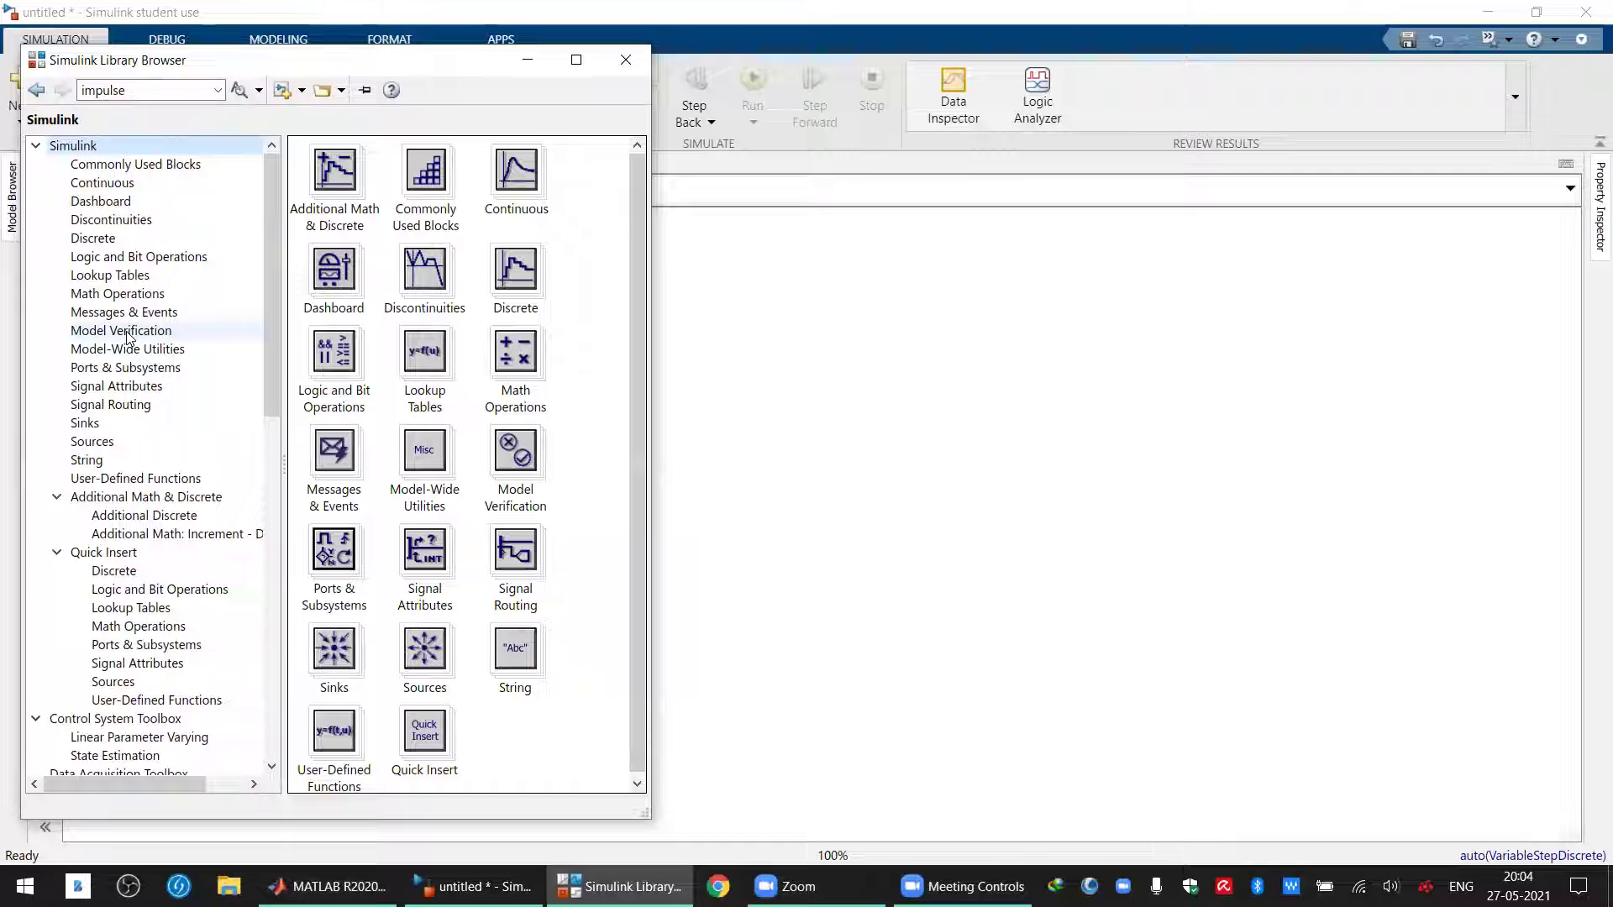
pyautogui.click(37, 718)
pyautogui.click(56, 552)
pyautogui.click(45, 496)
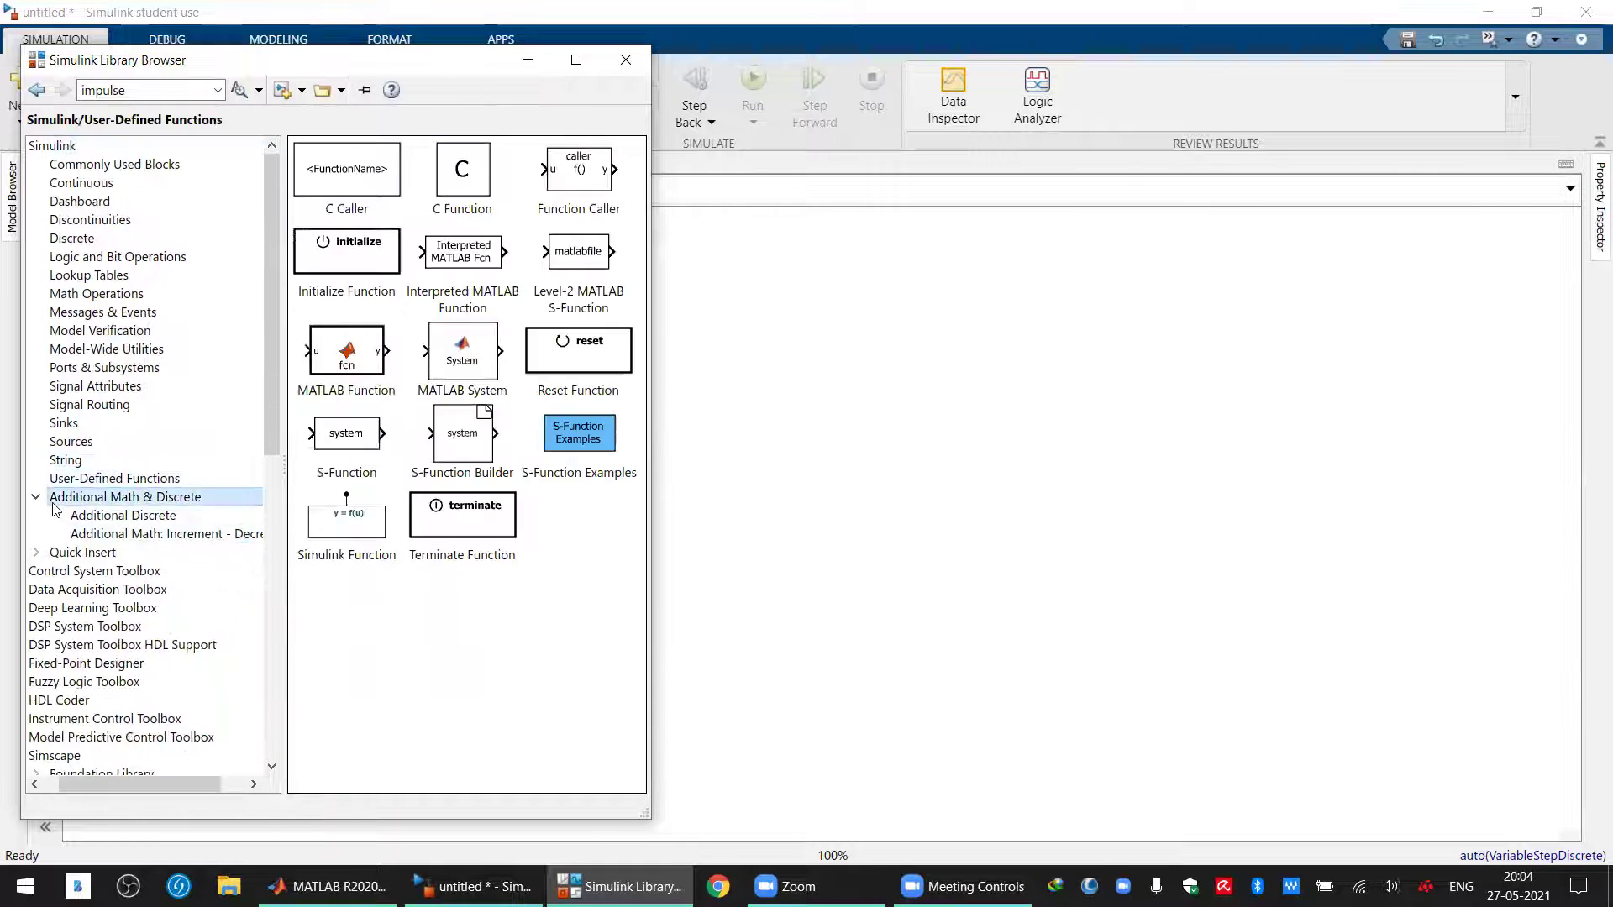
pyautogui.click(28, 147)
pyautogui.click(30, 148)
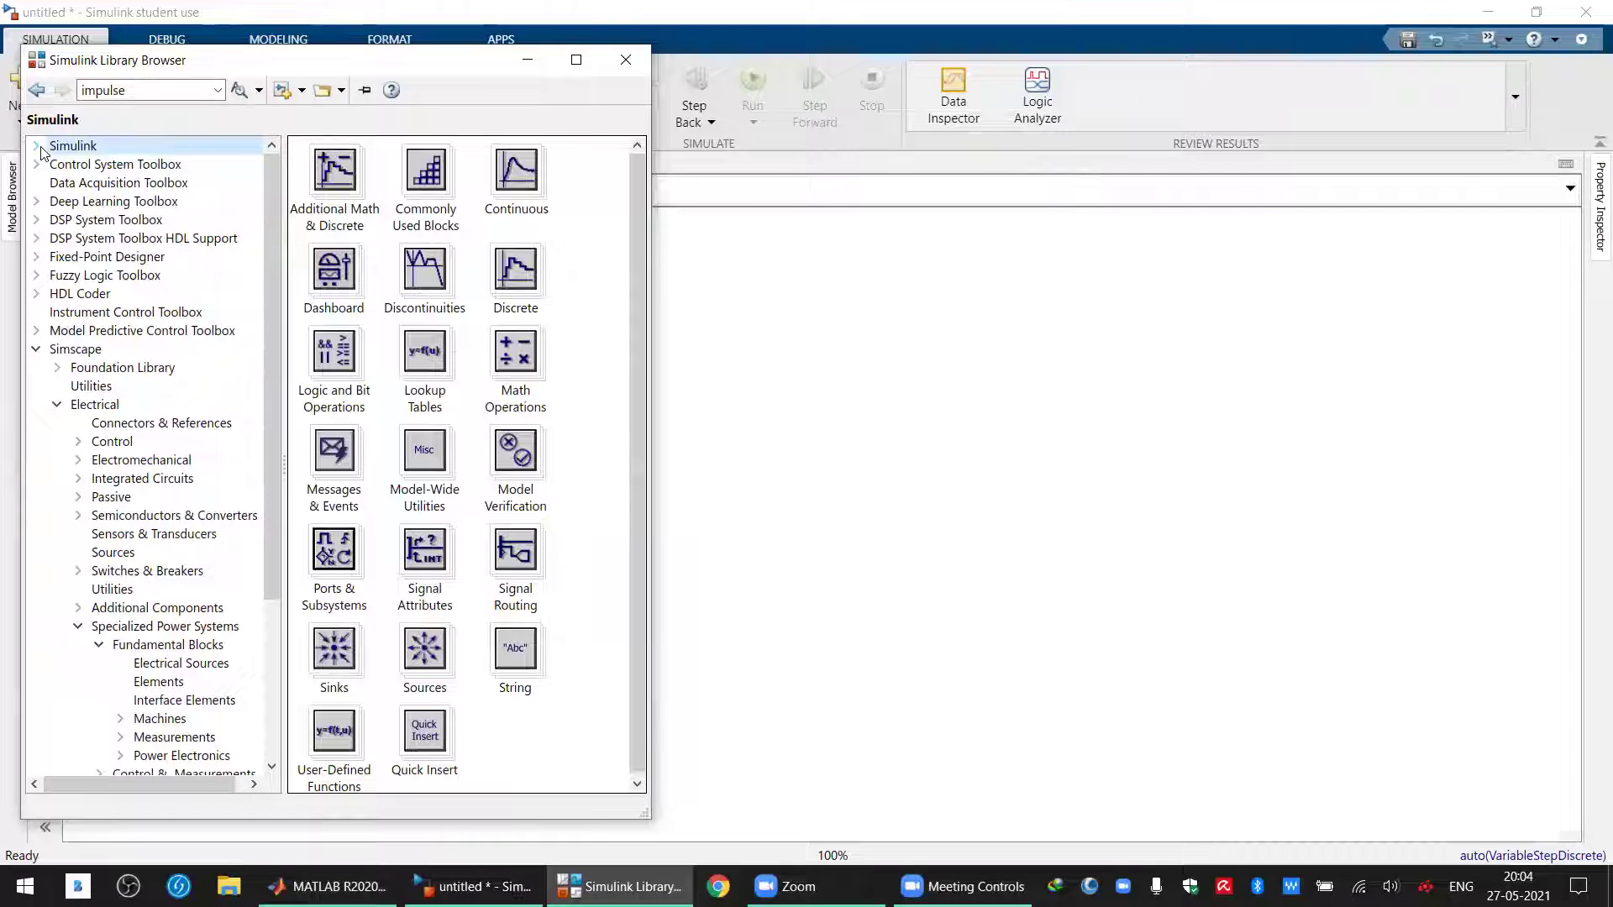
pyautogui.click(36, 147)
# Browse the Simulink block categories one by one from Commonly Used Blocks through Logic and Bit Operations
pyautogui.click(92, 166)
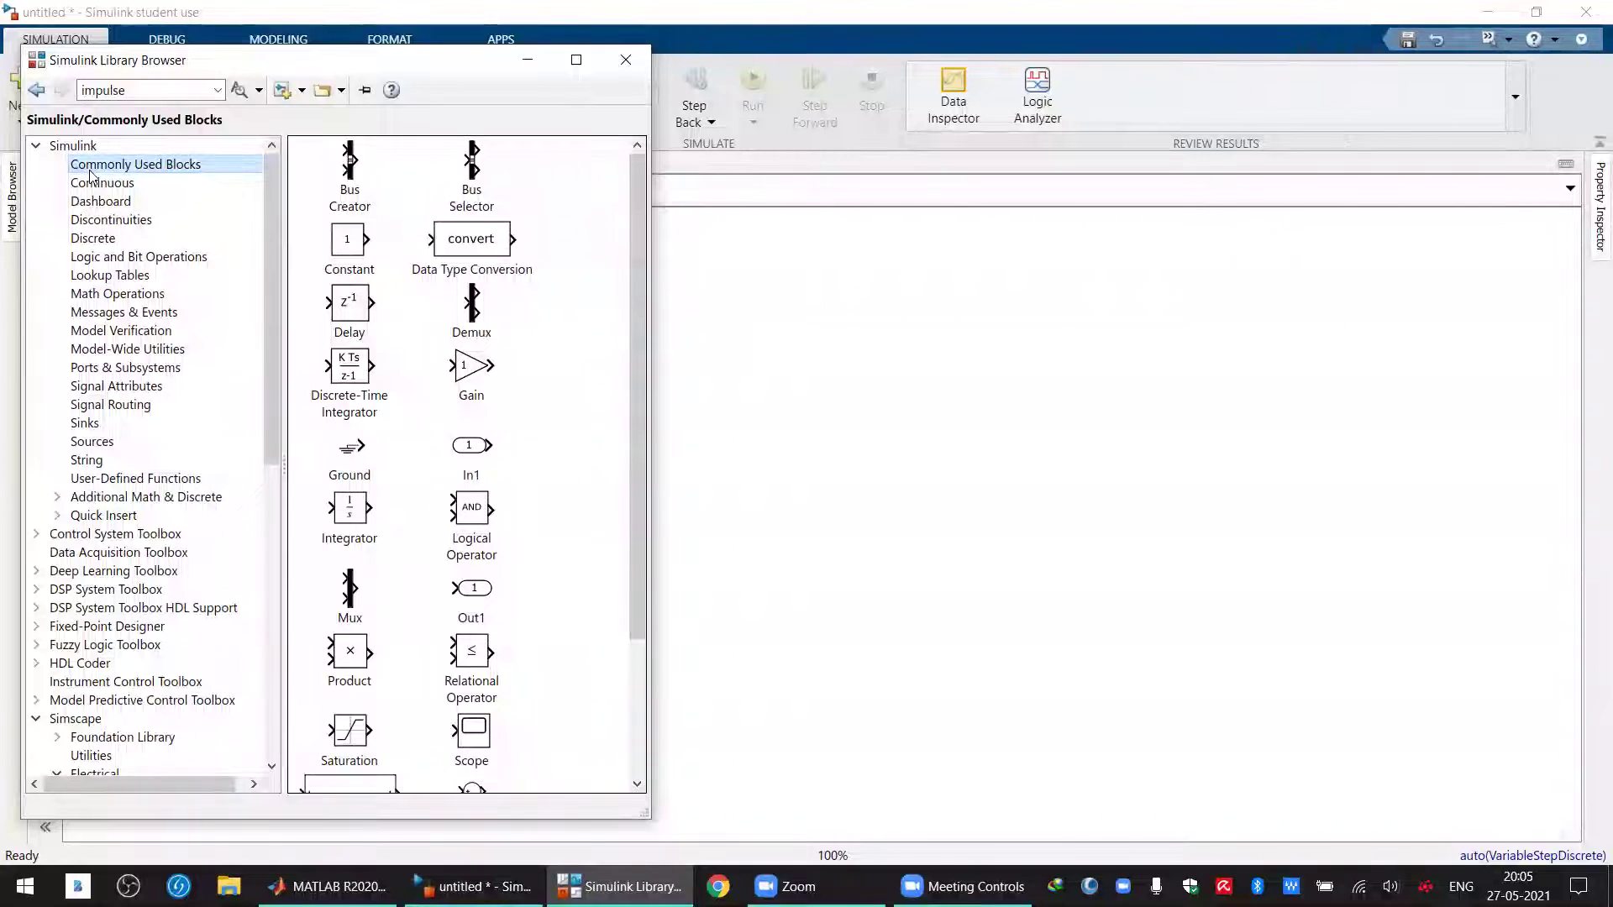
pyautogui.click(92, 181)
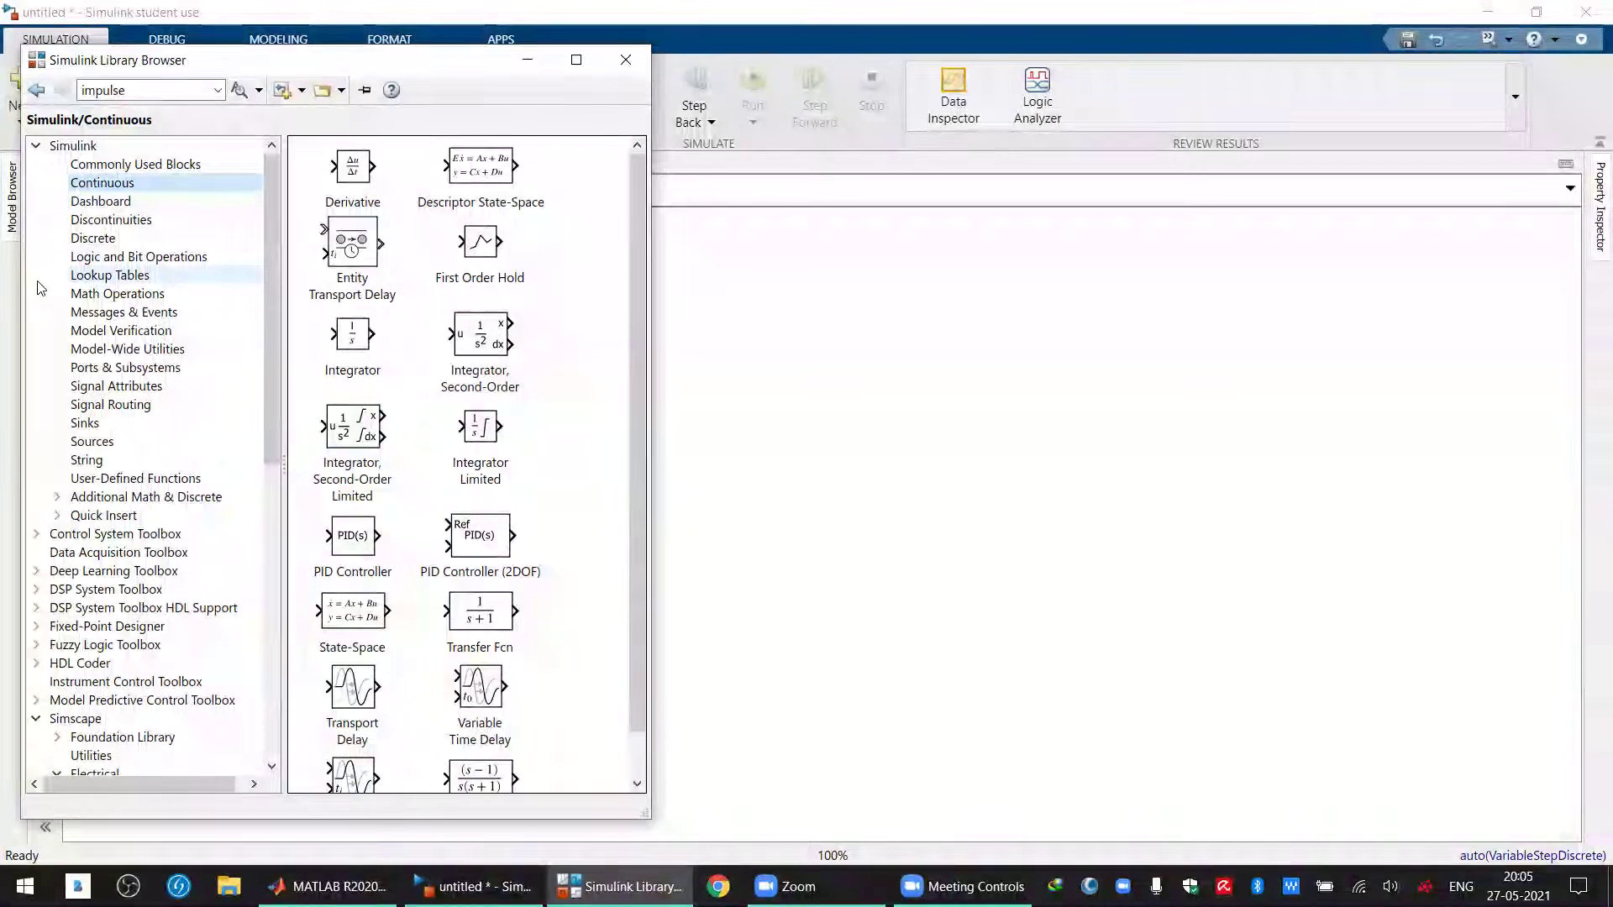
pyautogui.press('Down')
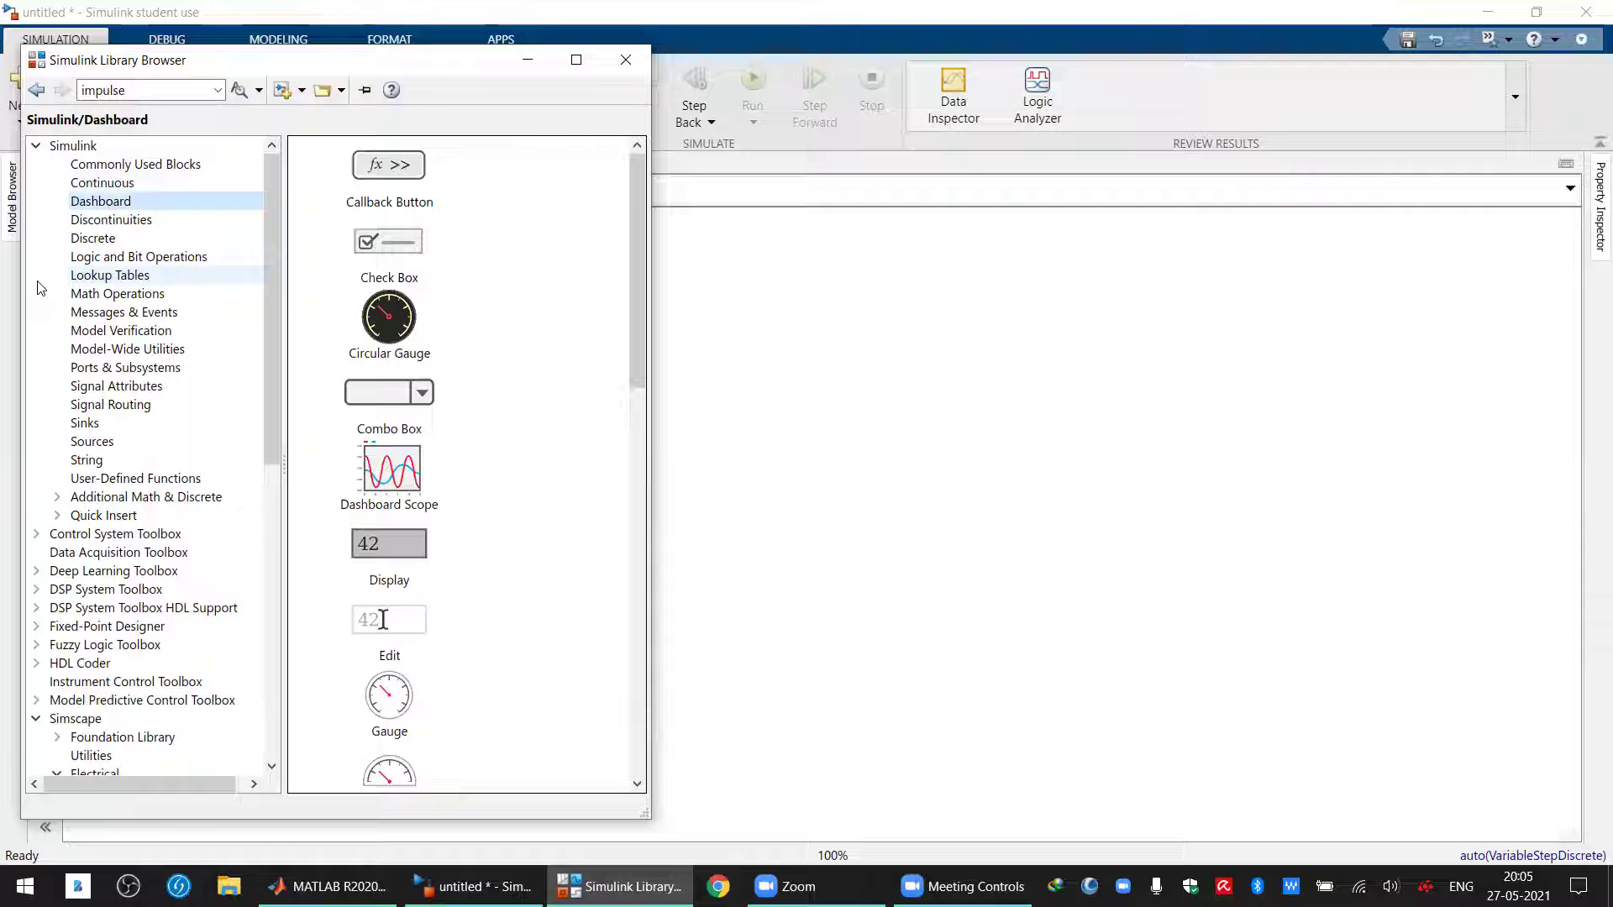
pyautogui.press('Down')
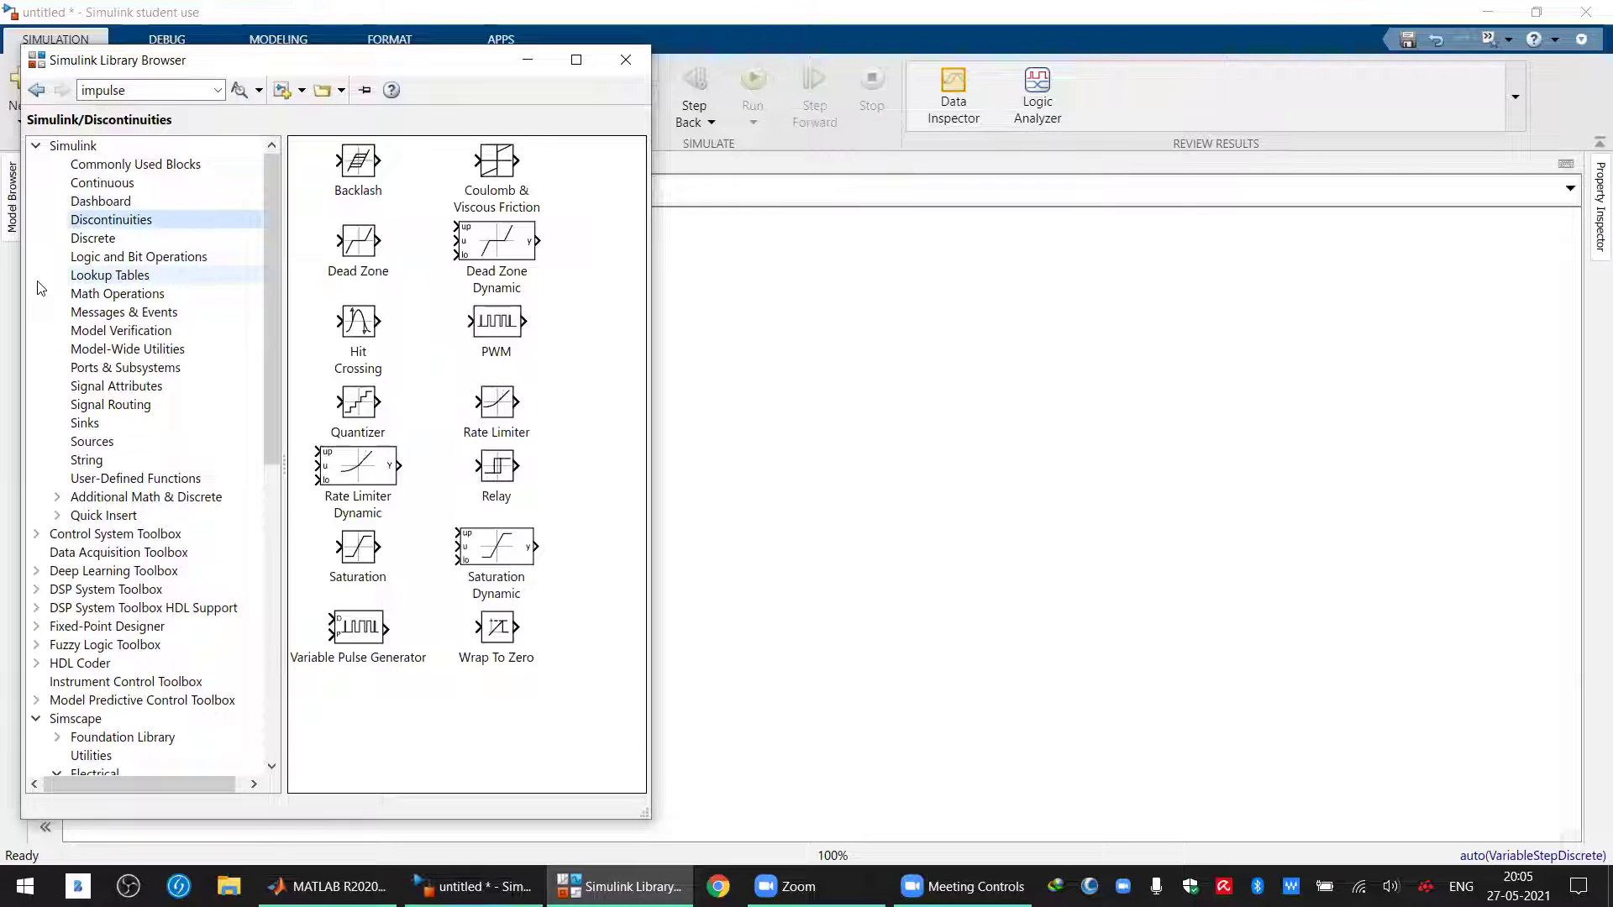
pyautogui.press('Down')
pyautogui.press('Down')
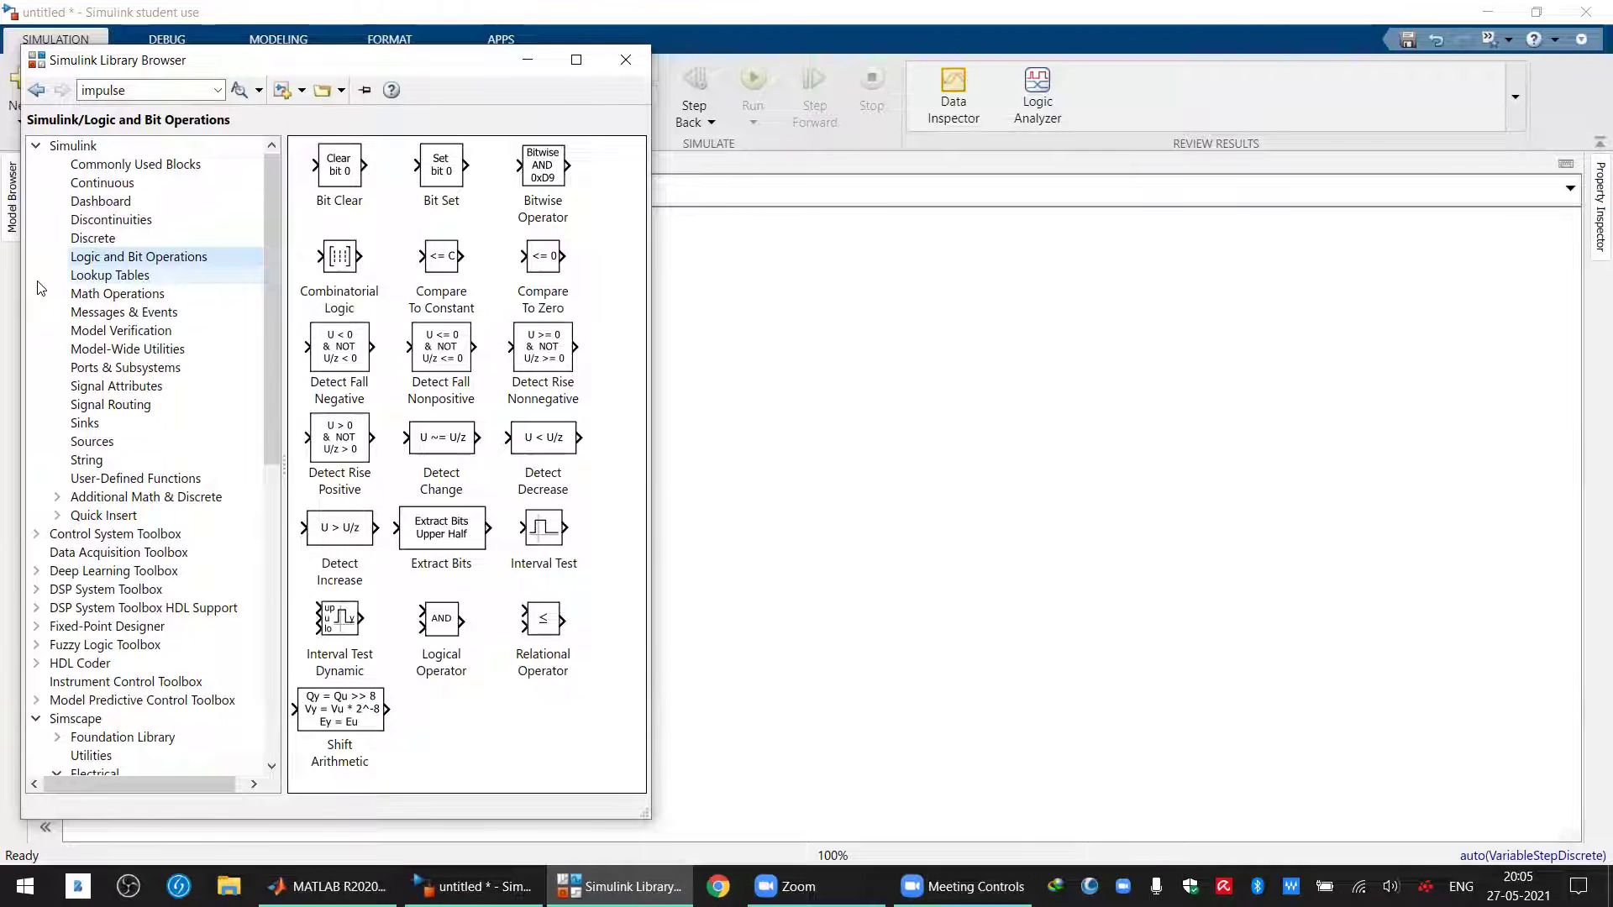
# Place a Detect Fall Nonpositive block in the untitled model and delete it again
pyautogui.moveTo(450, 375); pyautogui.dragTo(816, 481)
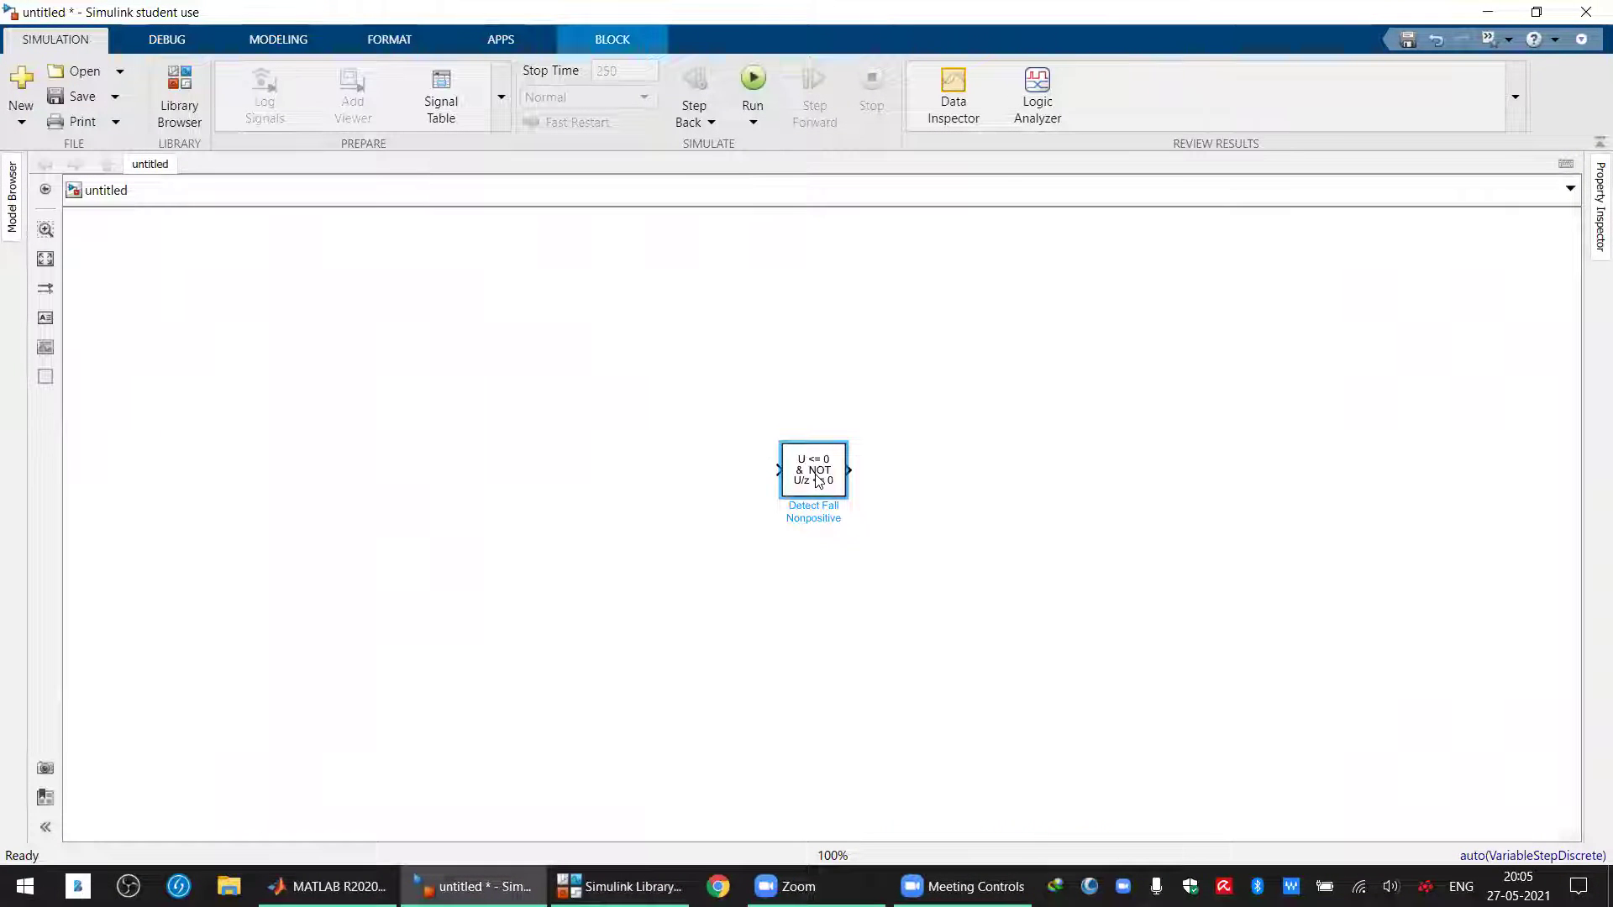
pyautogui.press('Delete')
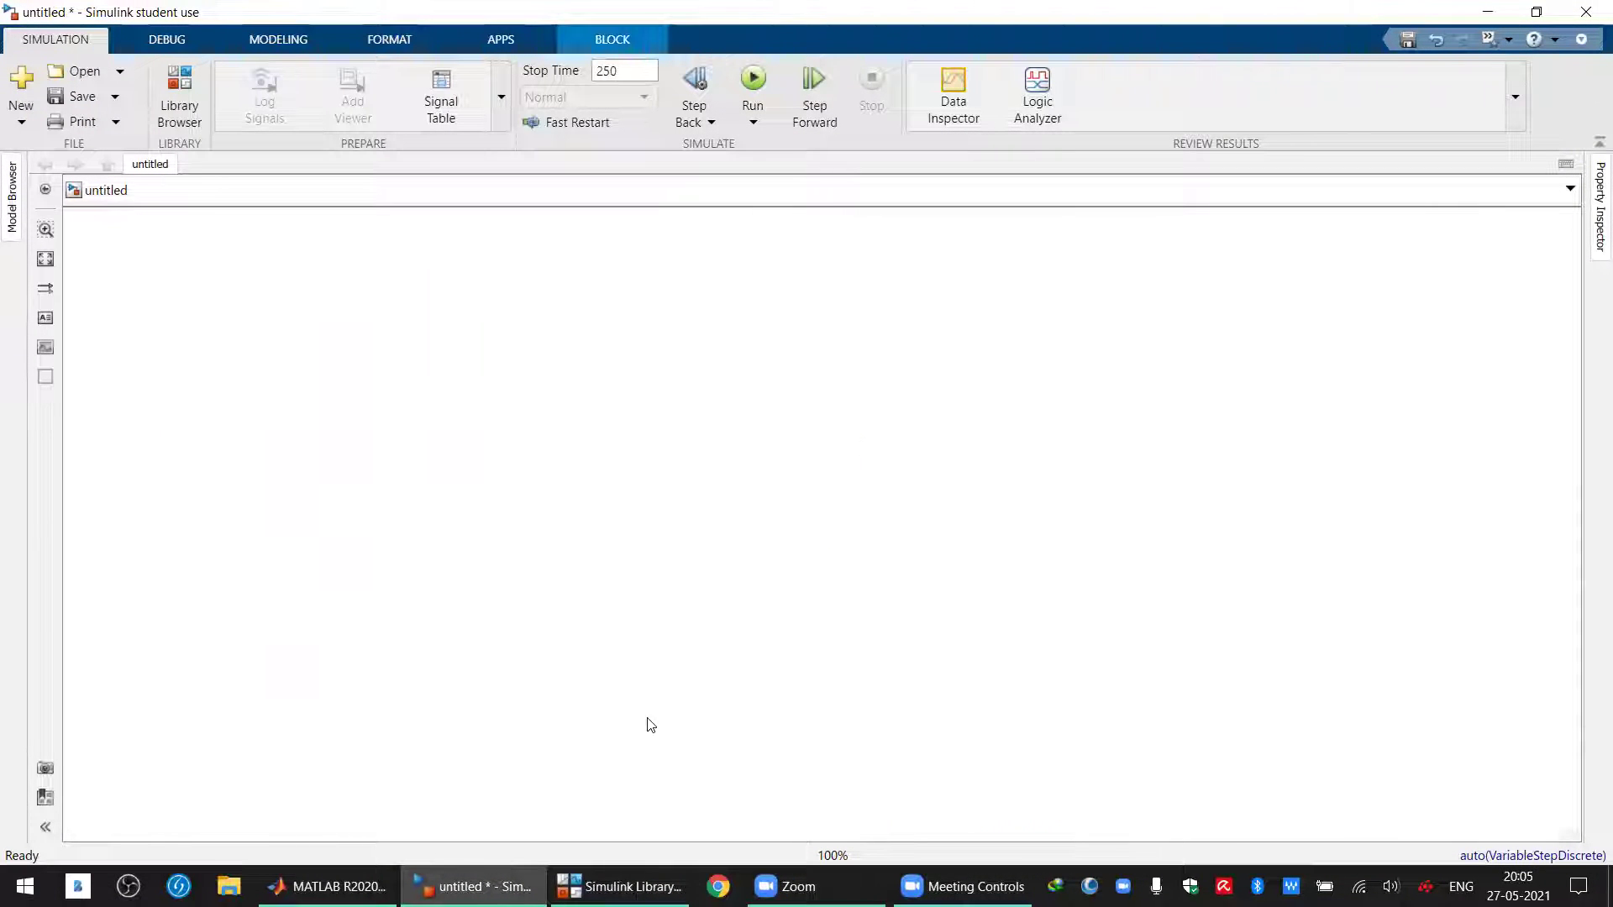
# Add a Transfer Fcn block from the Continuous library near the middle of the untitled model
pyautogui.click(621, 886)
pyautogui.click(475, 887)
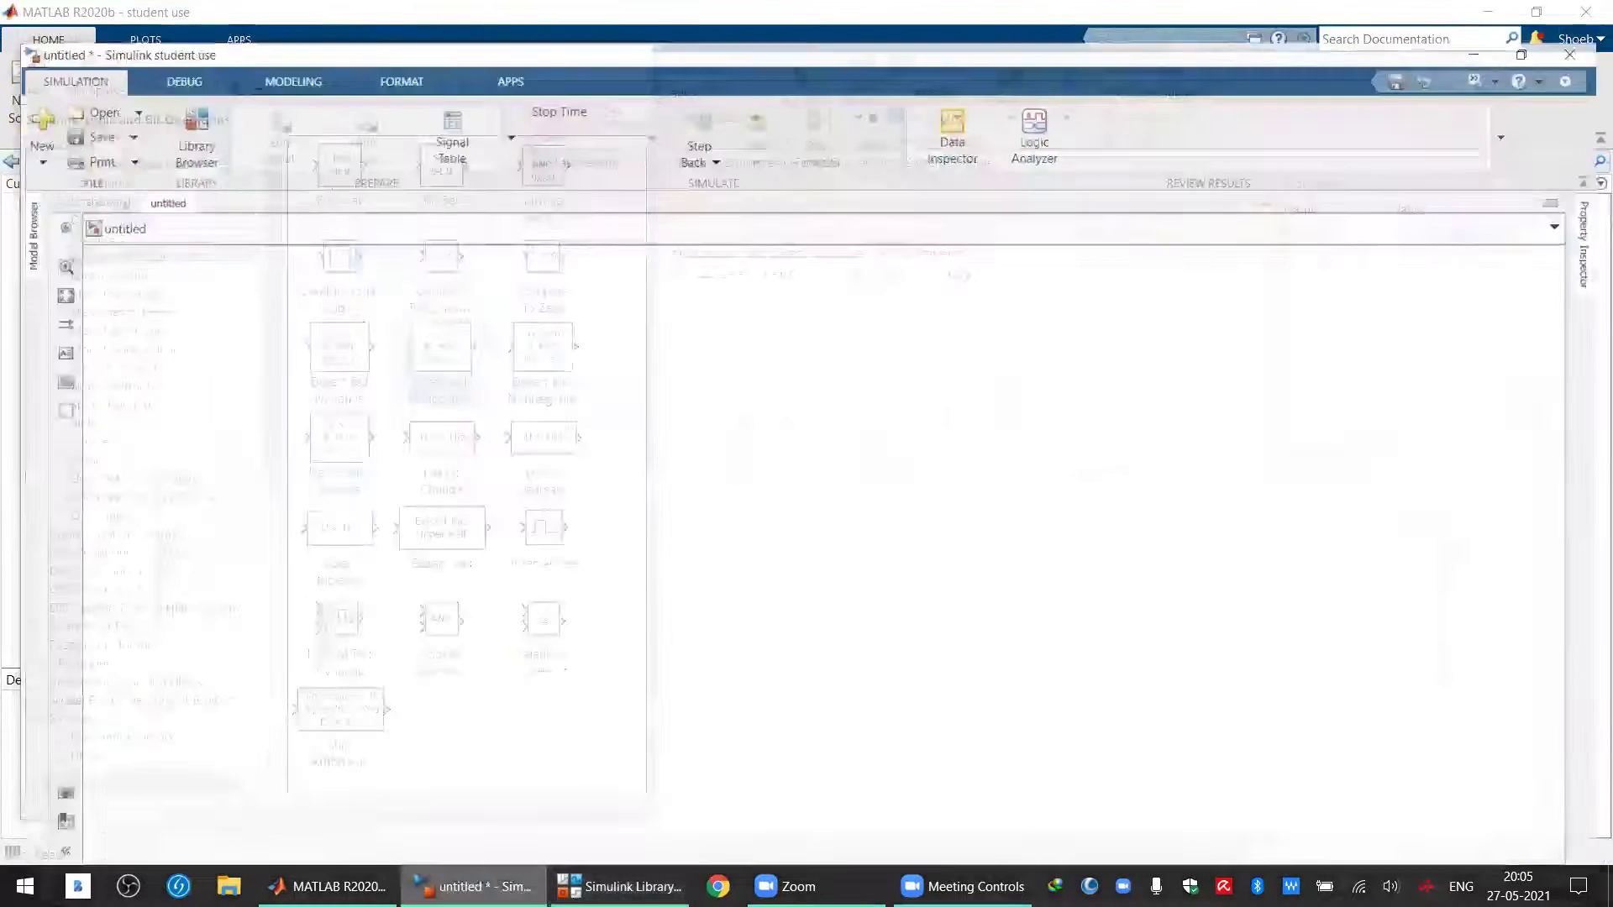
pyautogui.click(621, 886)
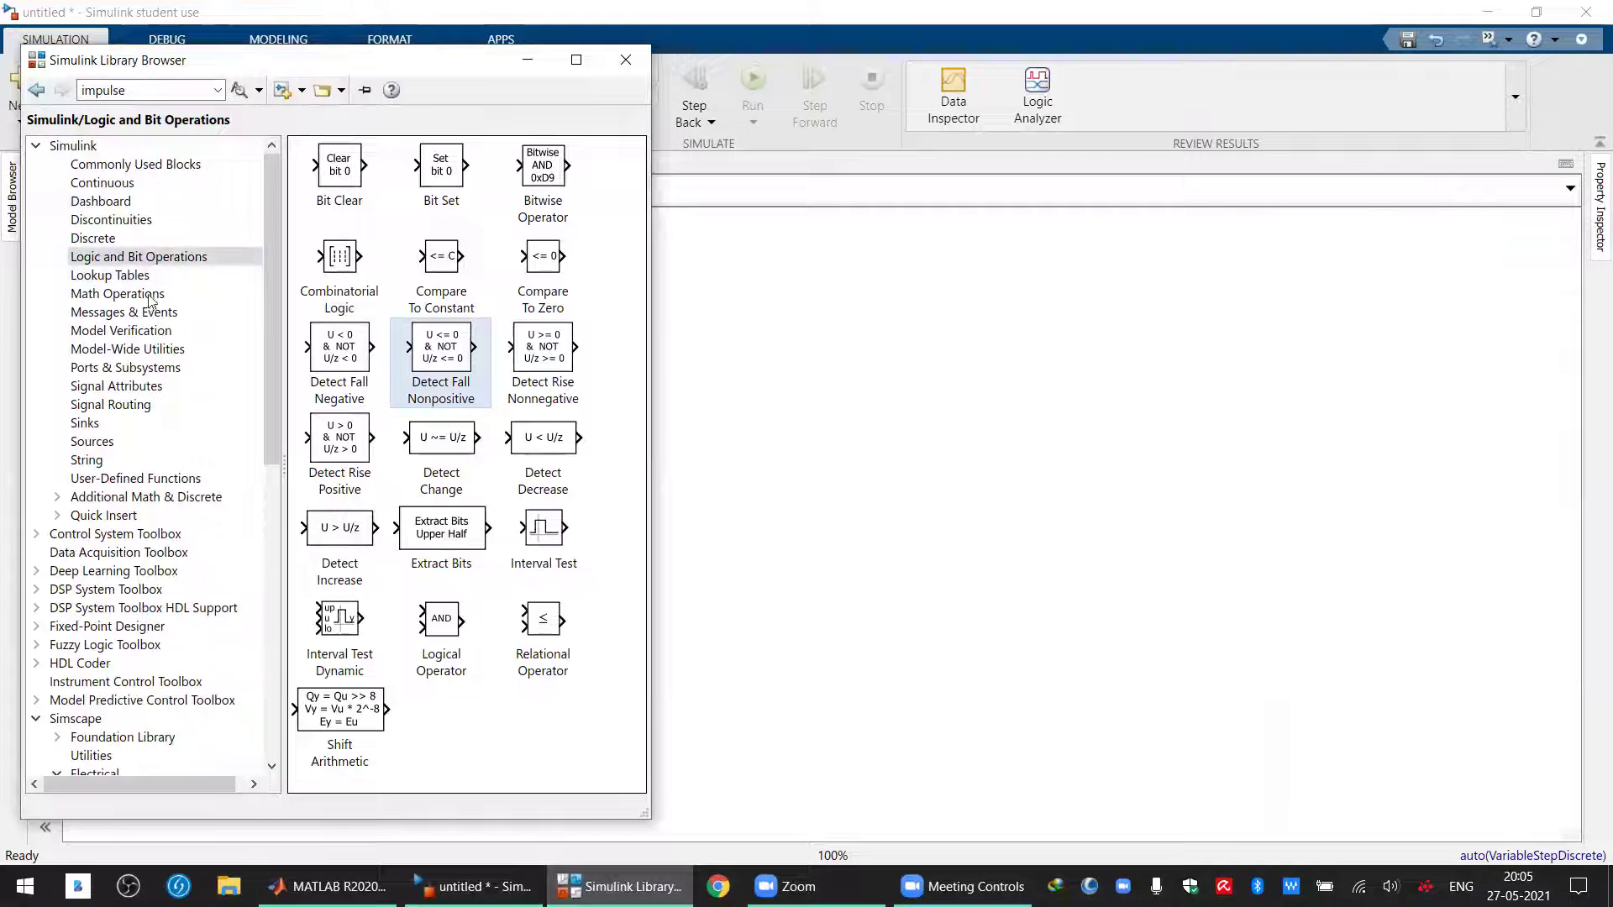
pyautogui.click(101, 191)
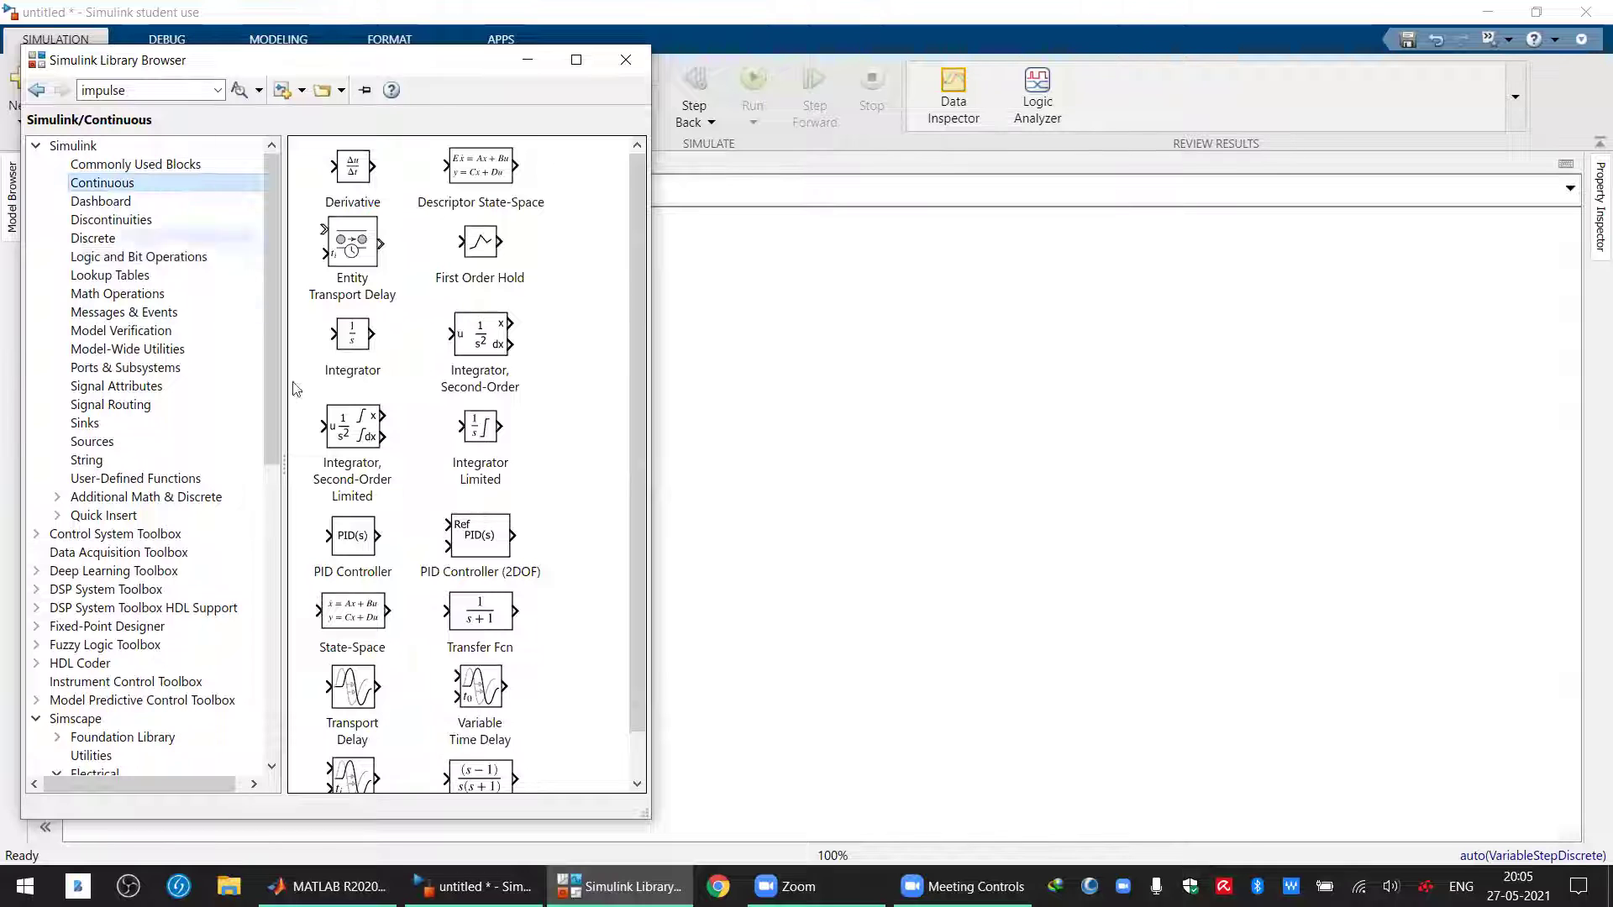
pyautogui.moveTo(481, 620); pyautogui.dragTo(843, 418)
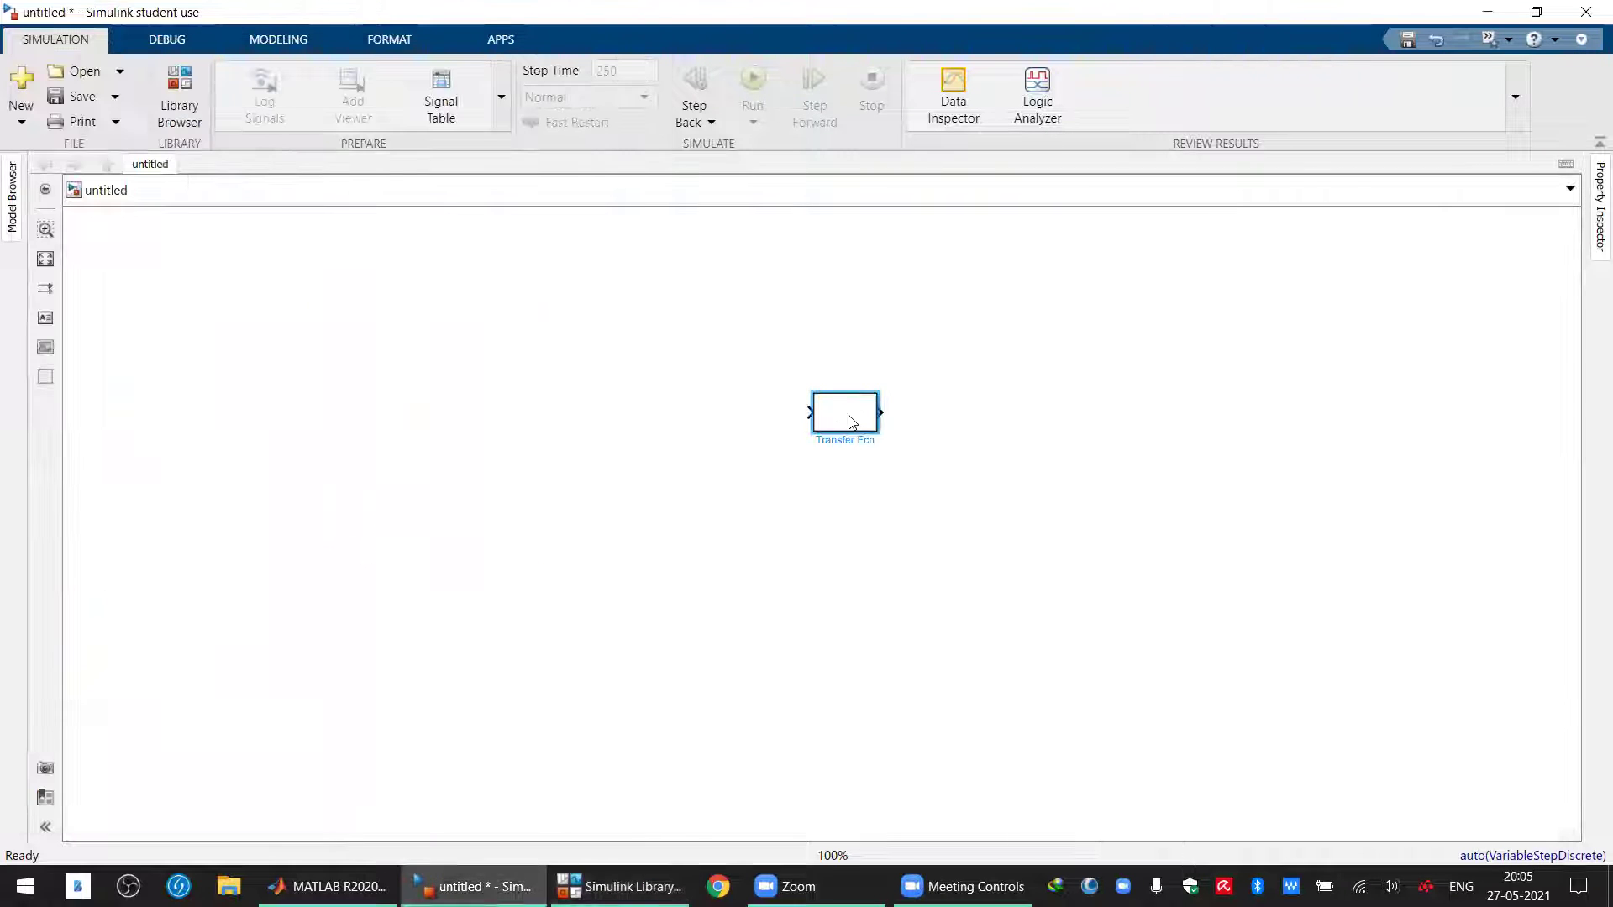
# Add a Step block from the Sources library and connect its output to the Transfer Fcn input
pyautogui.hotkey('alt', 'Tab')
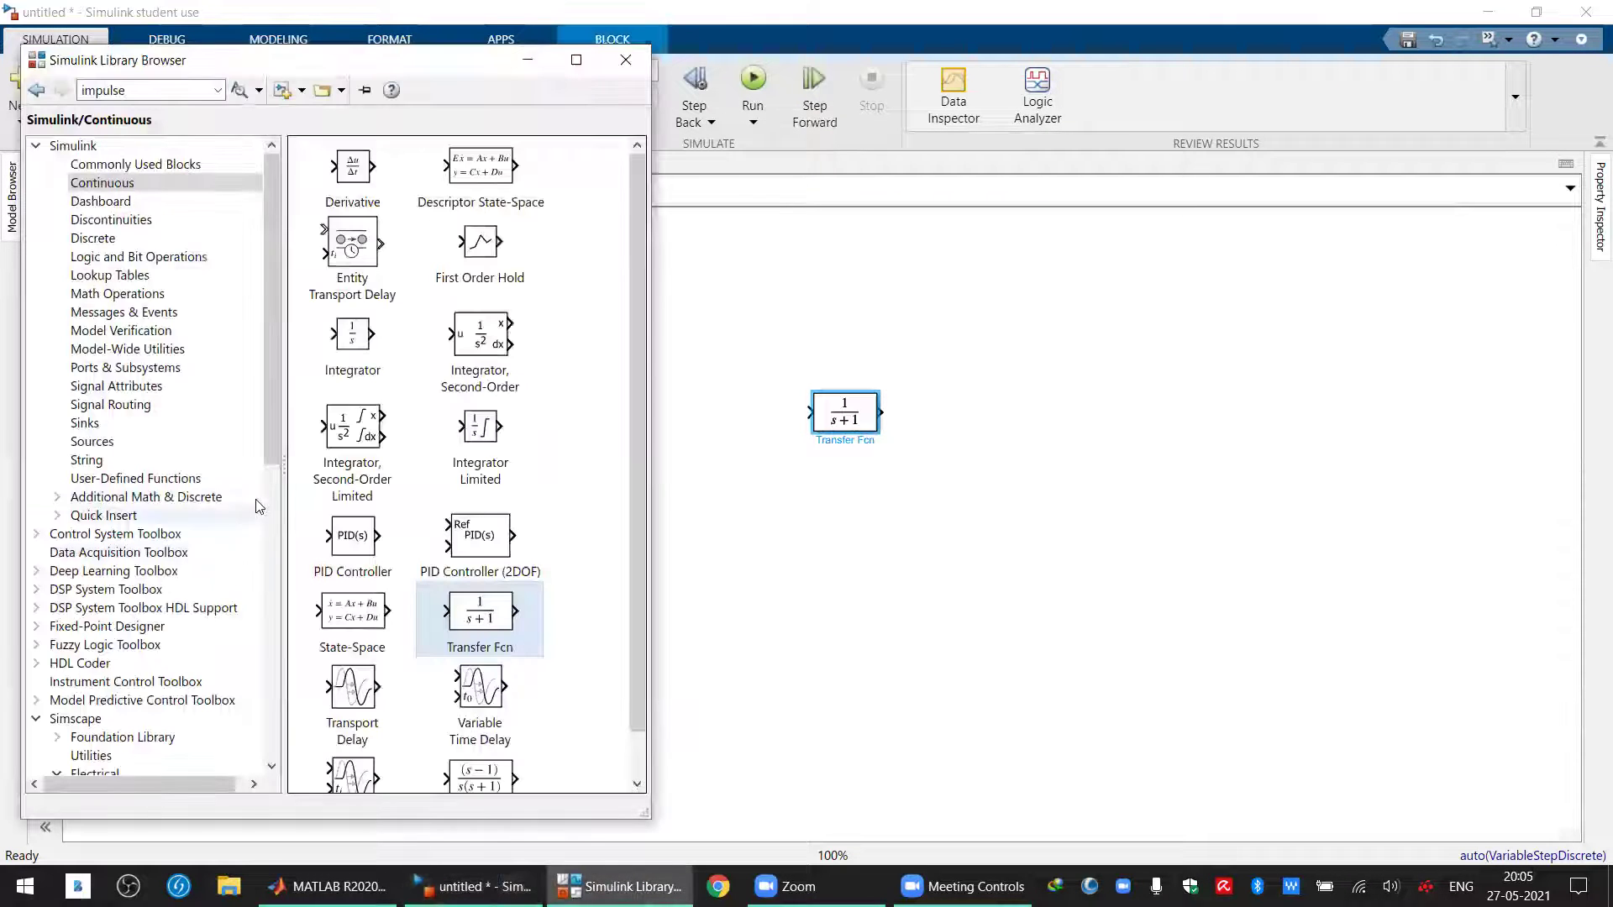
pyautogui.click(91, 442)
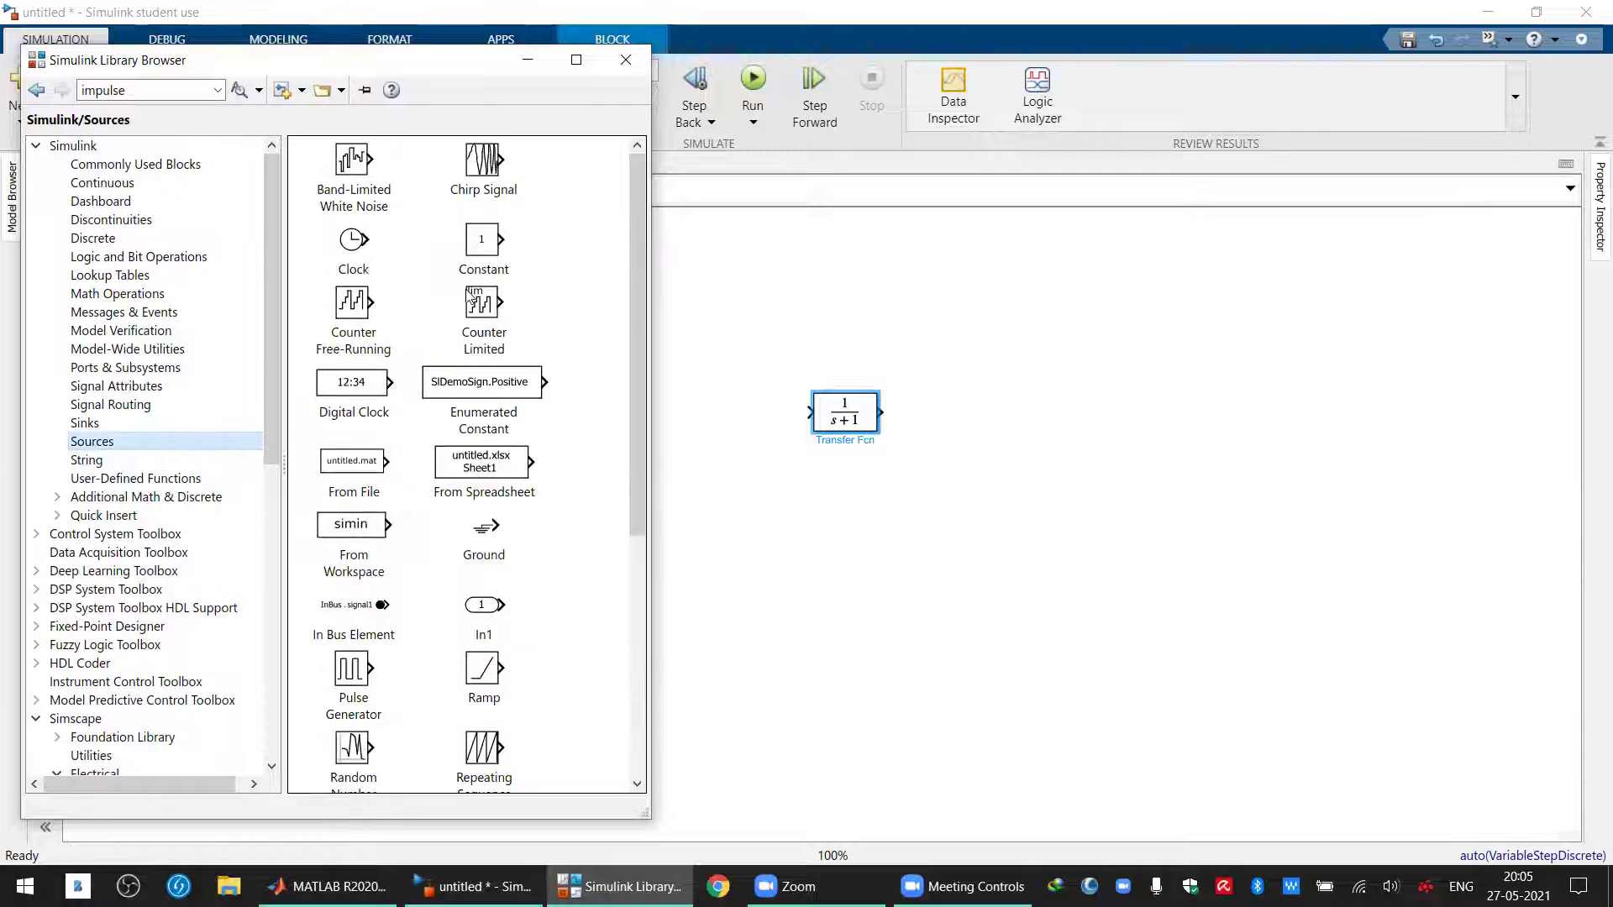
pyautogui.click(635, 662)
pyautogui.moveTo(352, 659); pyautogui.dragTo(810, 413)
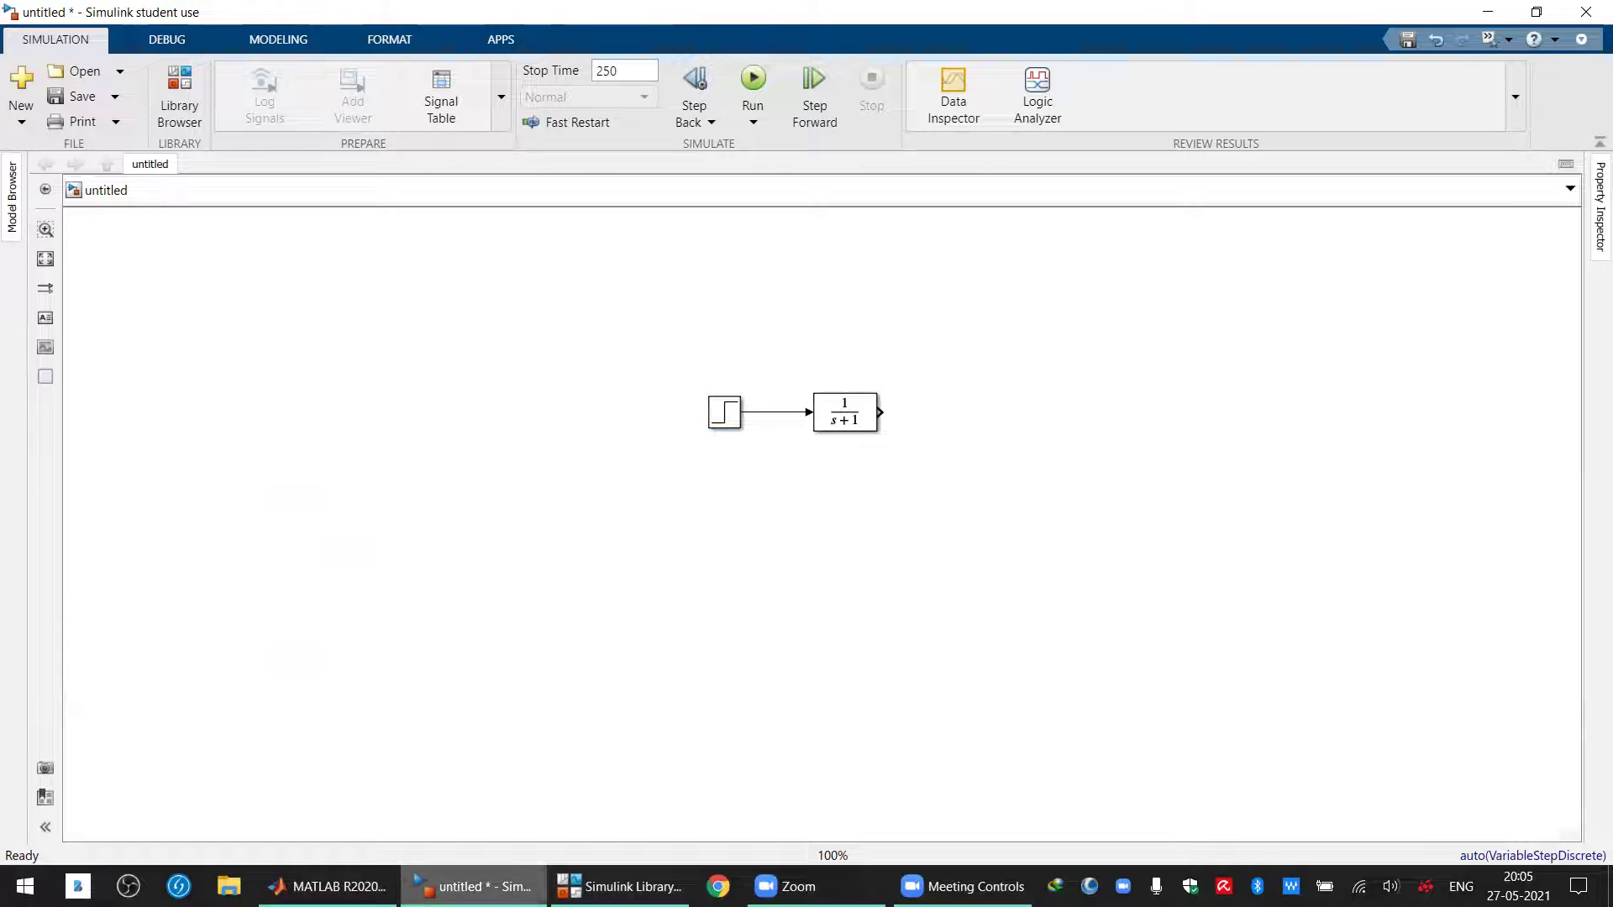
# Add a Scope block from the Sinks library and connect it to the Transfer Fcn output
pyautogui.click(622, 887)
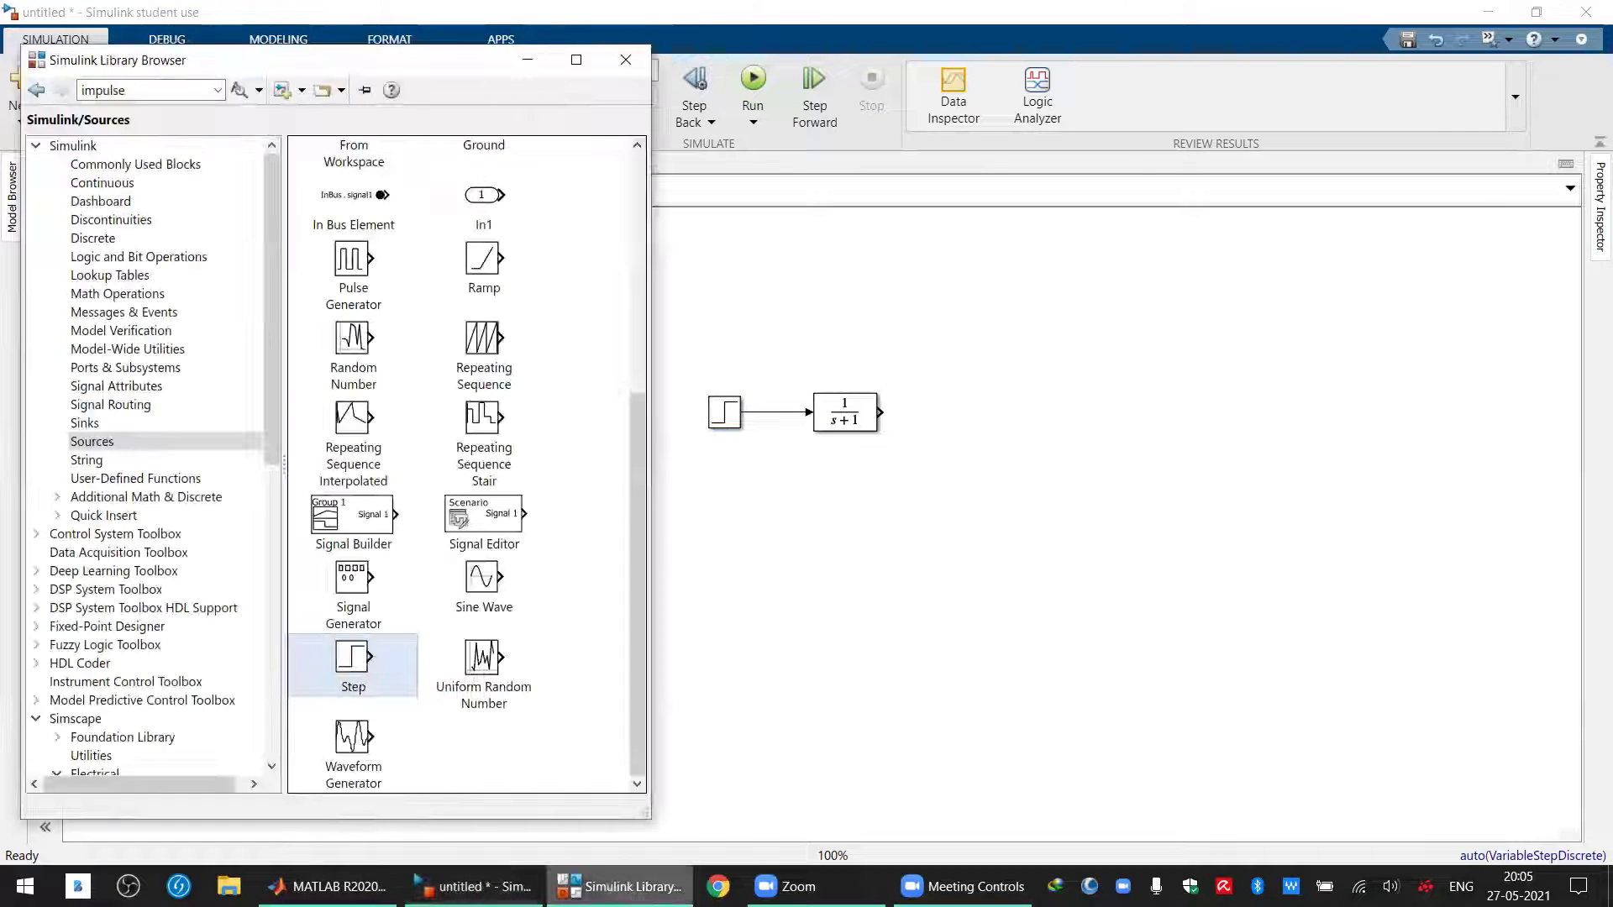
pyautogui.click(85, 423)
pyautogui.moveTo(451, 244); pyautogui.dragTo(955, 411)
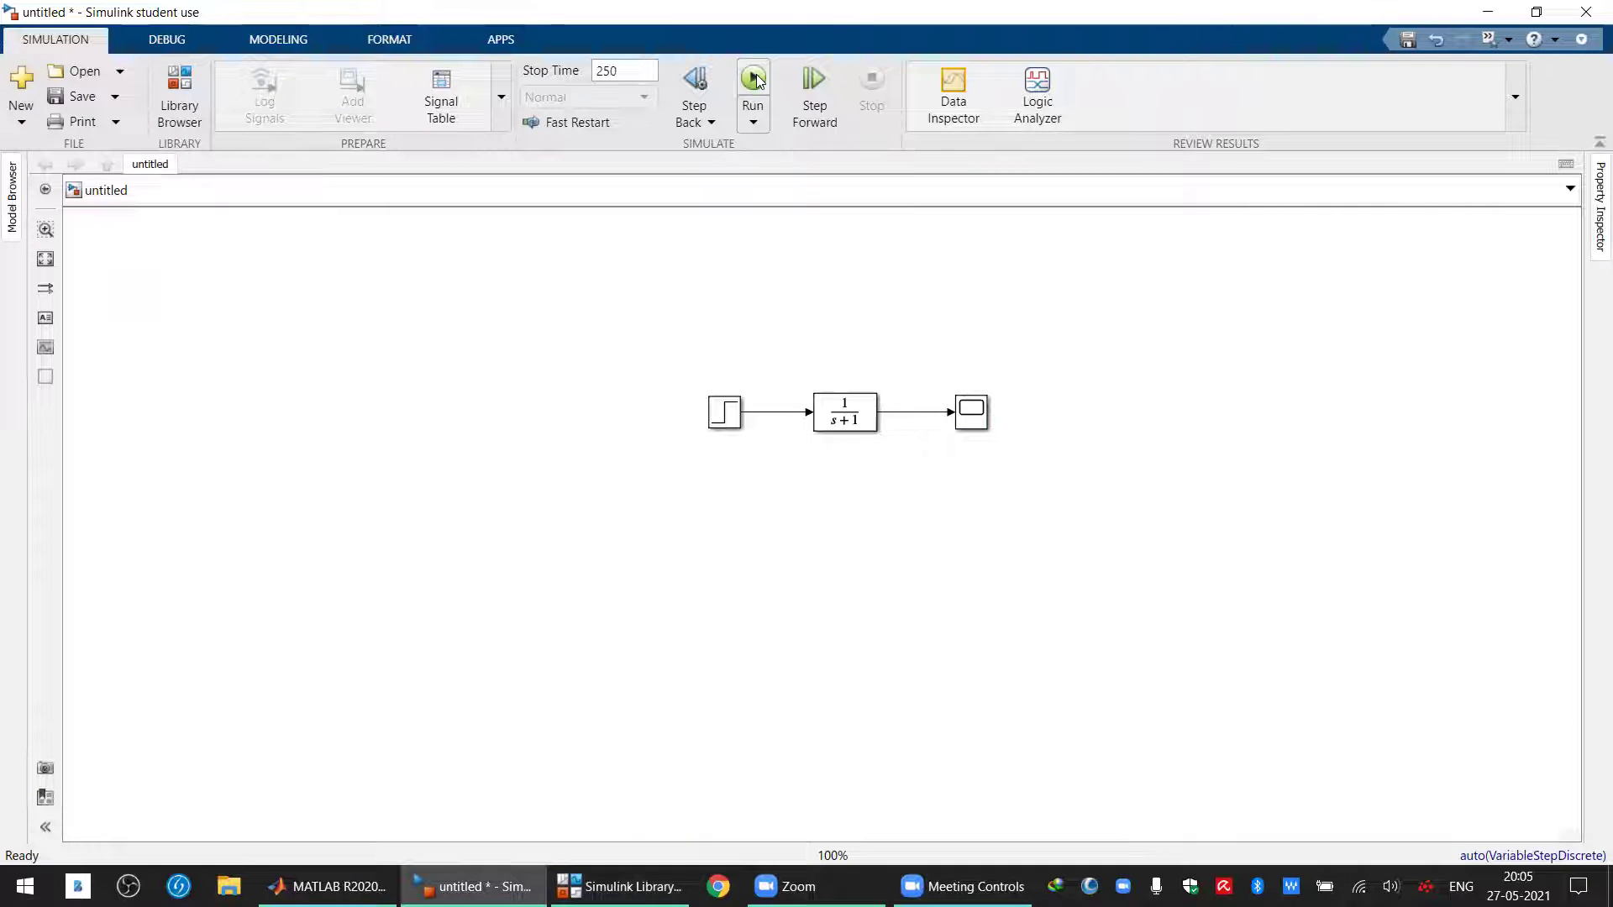
# Set the simulation stop time to 5 and run the model
pyautogui.click(536, 73)
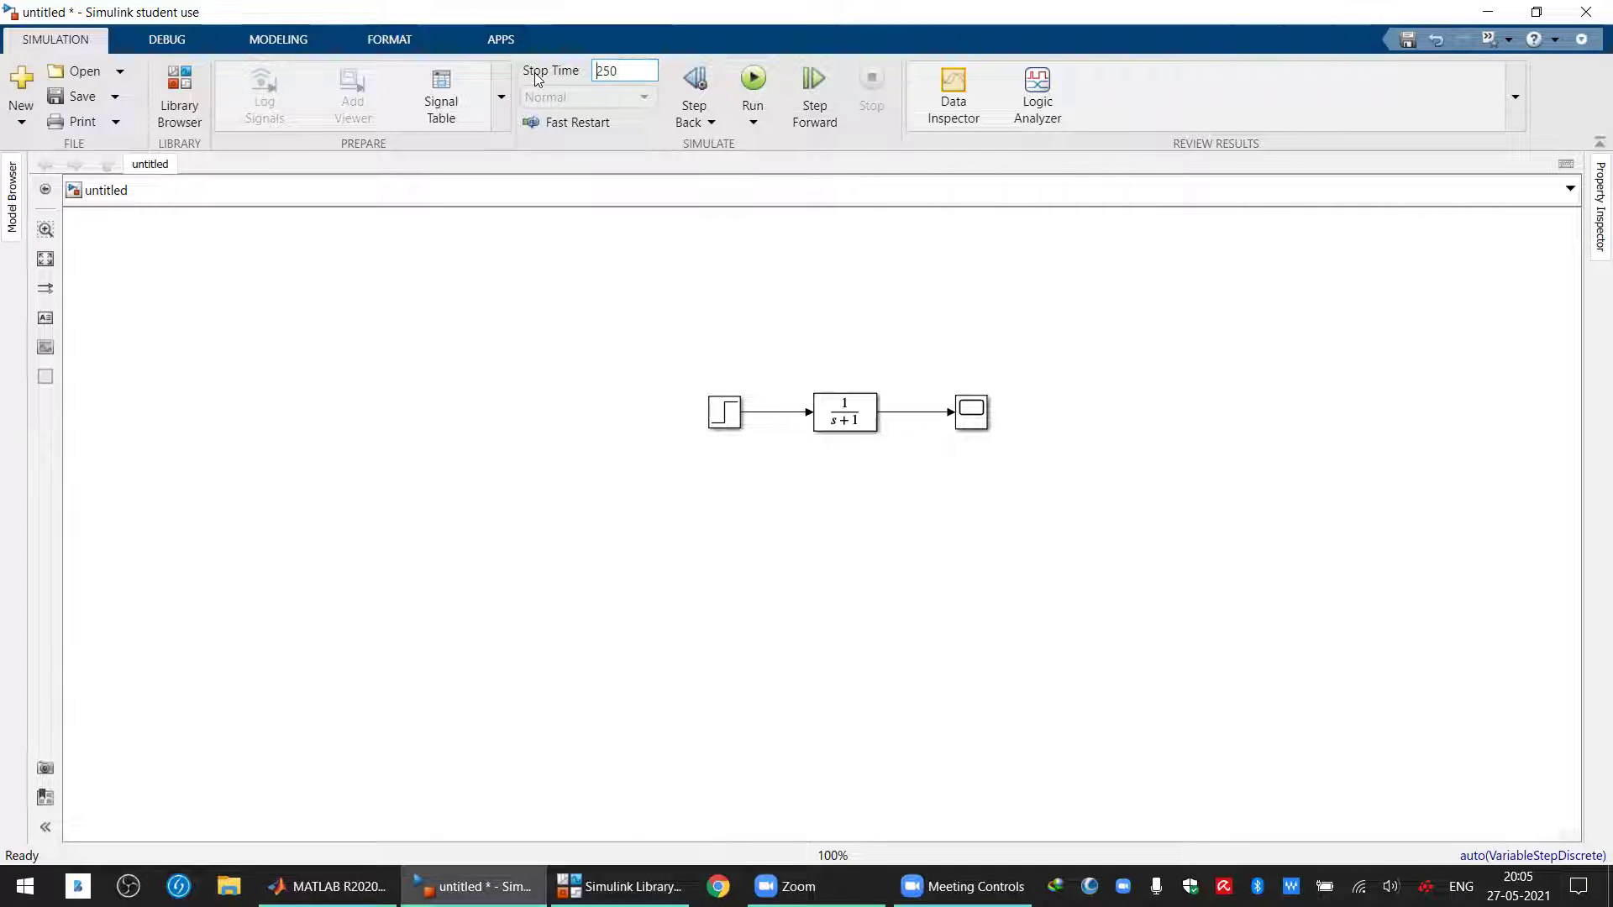
pyautogui.click(572, 75)
pyautogui.click(616, 309)
pyautogui.click(755, 80)
# Open the Scope to view the transfer function's step response, and close the plot window
pyautogui.click(970, 423)
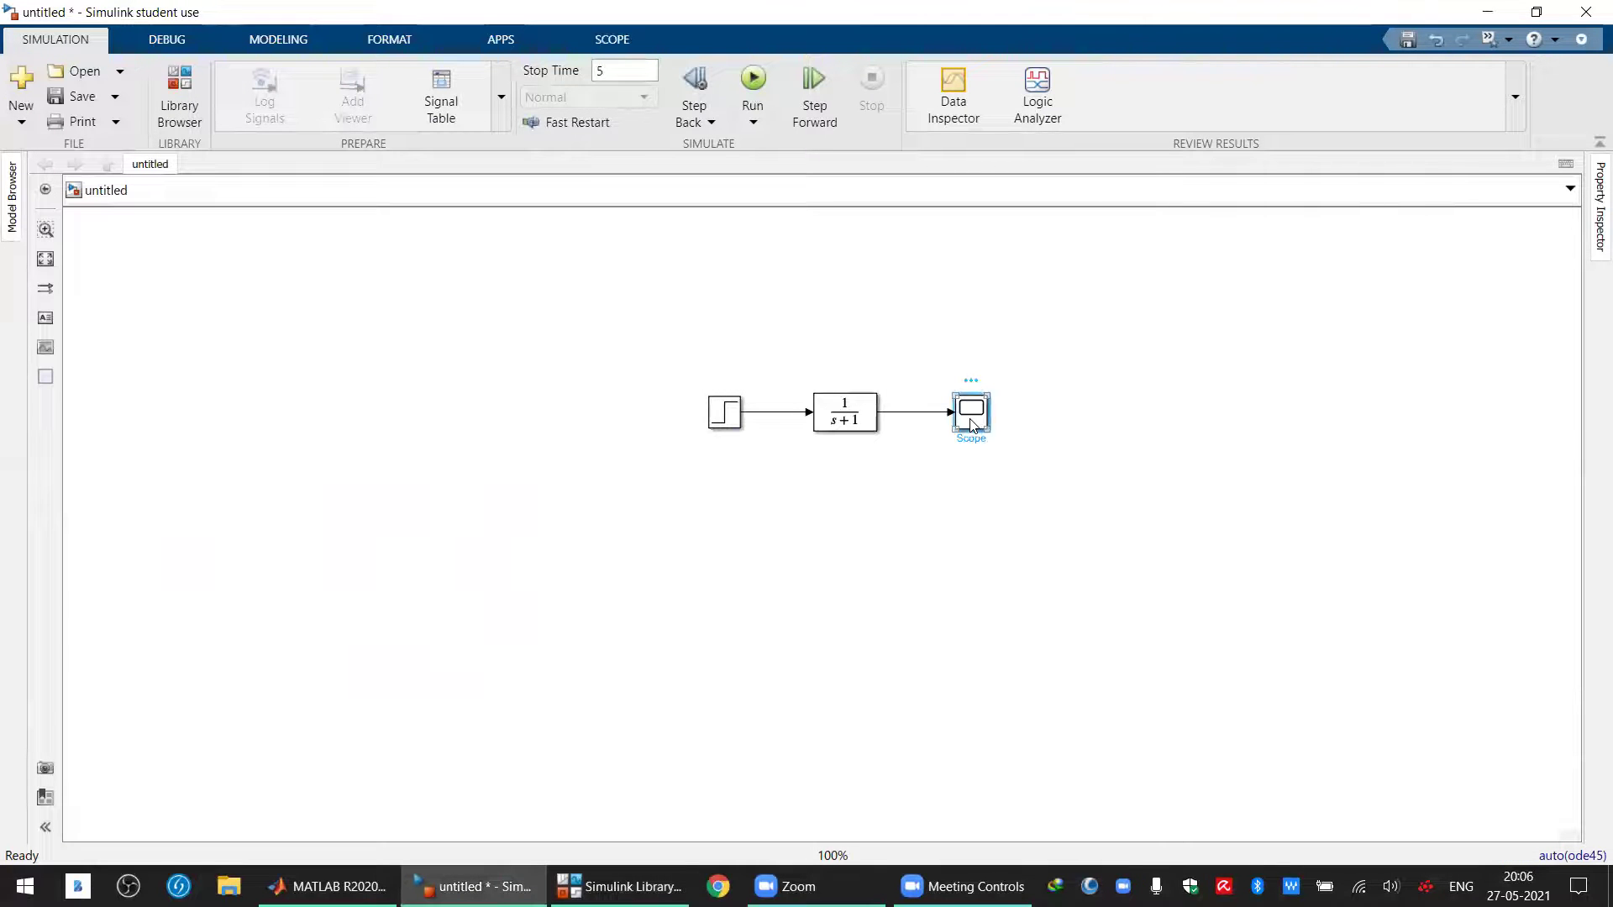
pyautogui.doubleClick(972, 423)
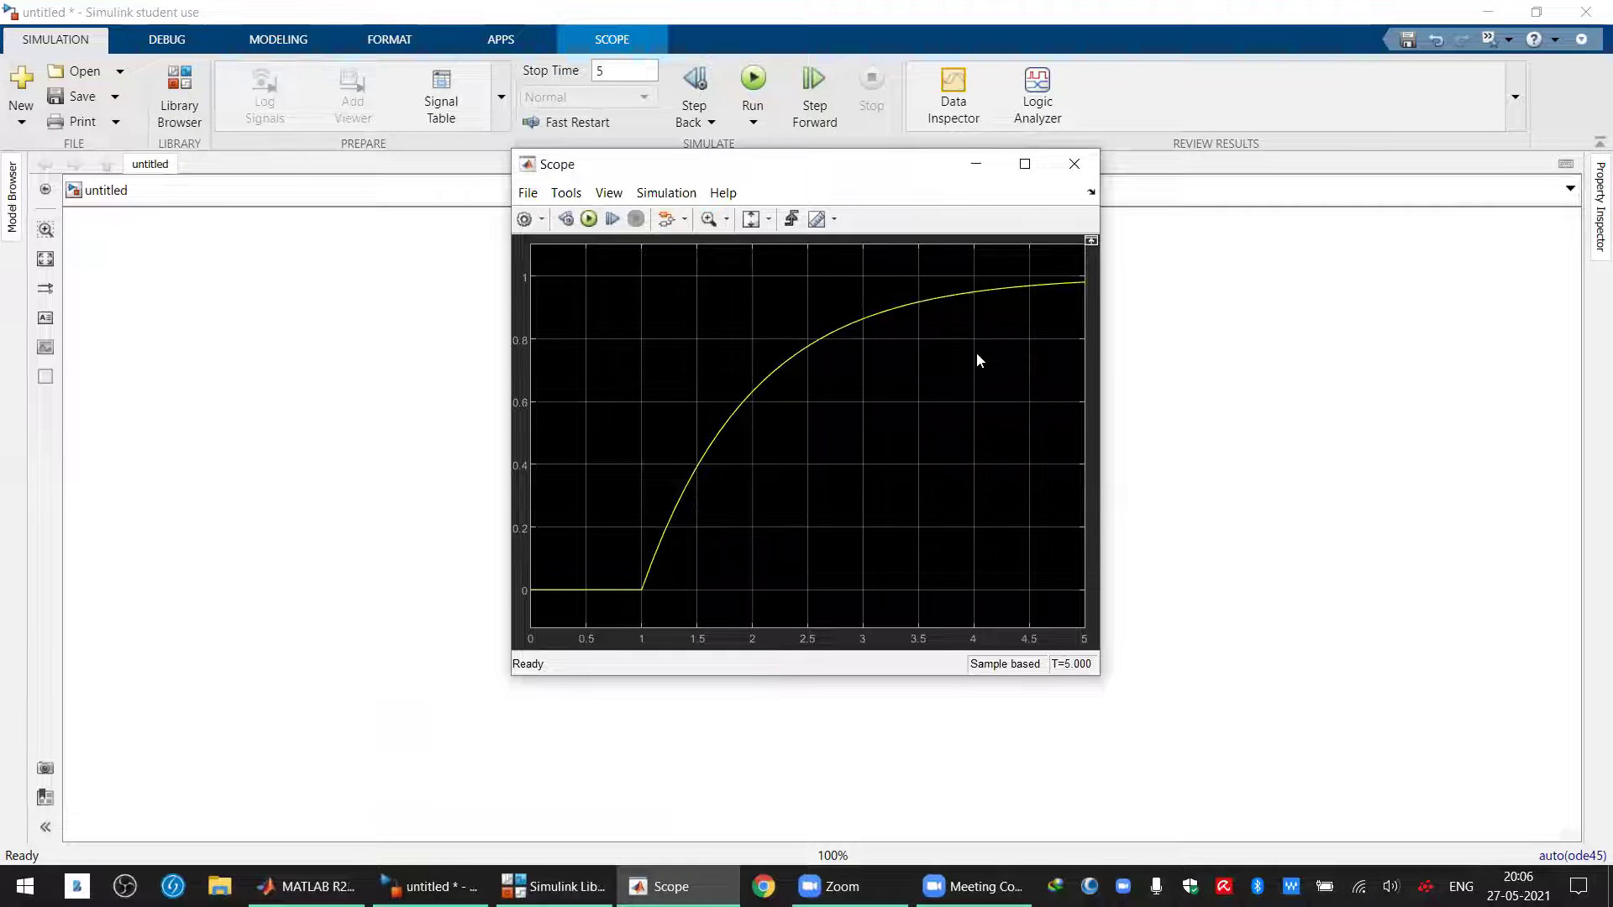
pyautogui.click(1075, 163)
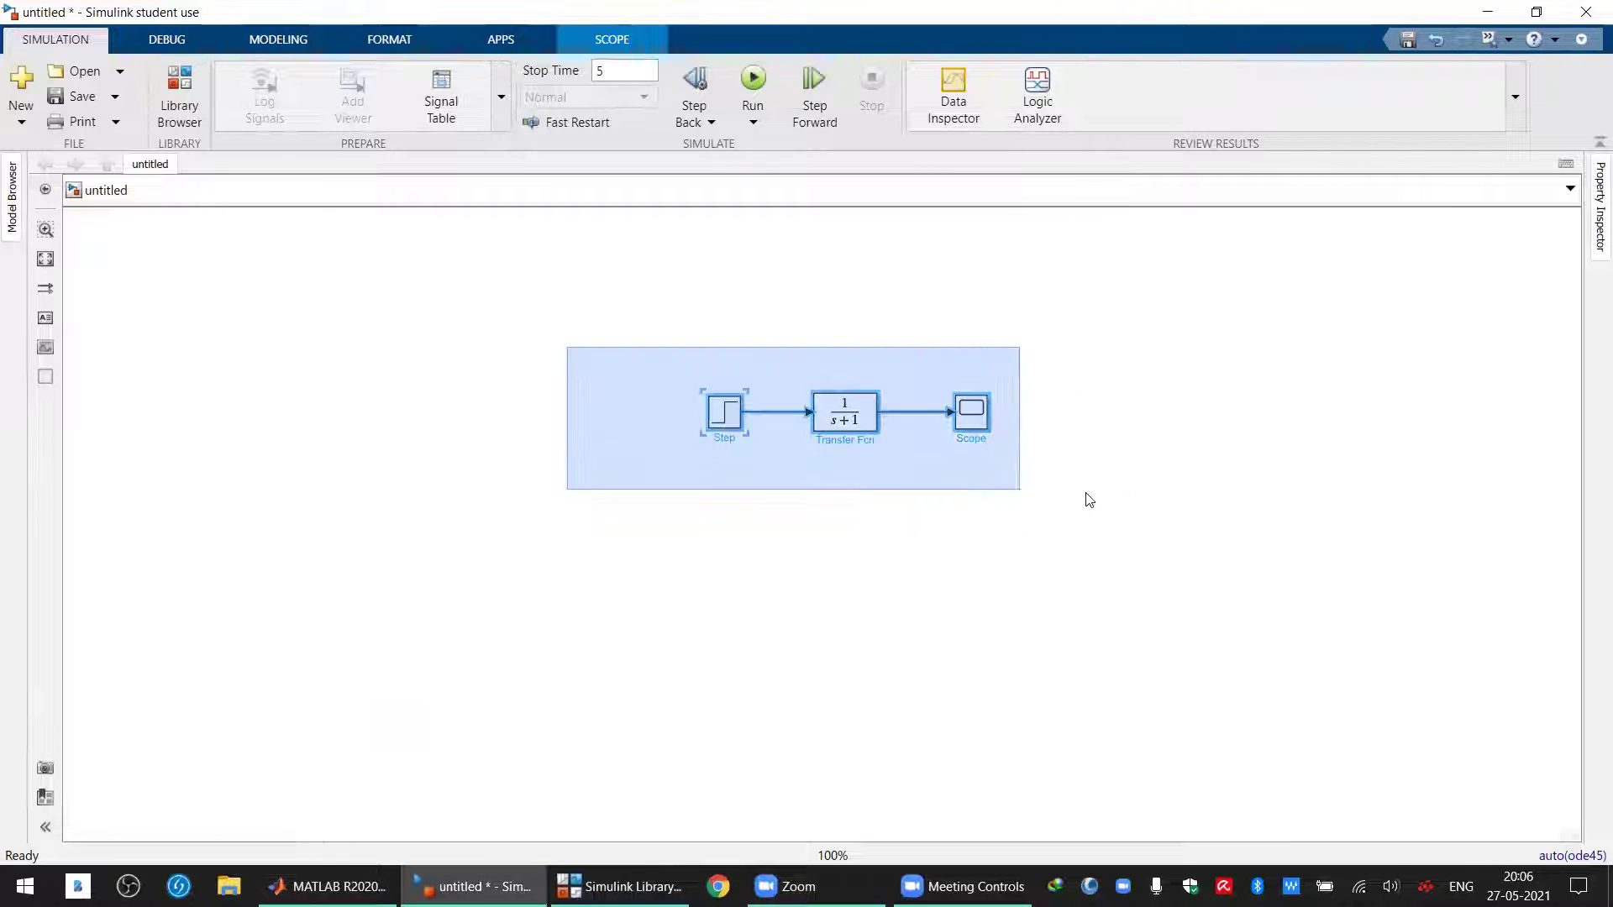
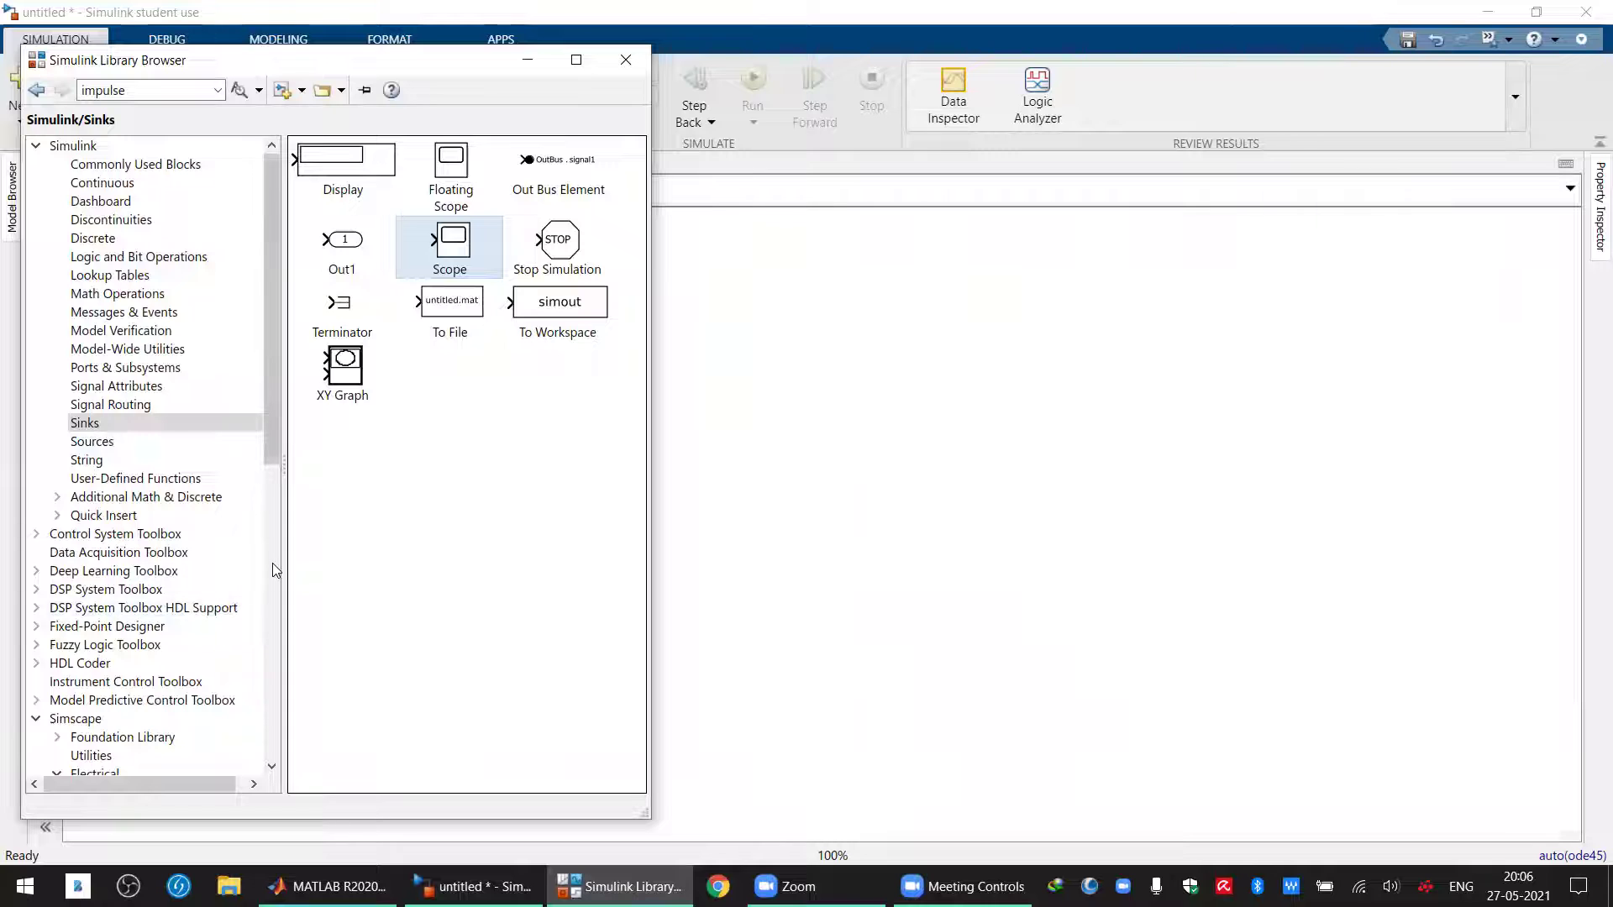
# Collapse the Specialized Power Systems and Simscape branches in the library tree and widen the Library Browser slightly
pyautogui.click(267, 573)
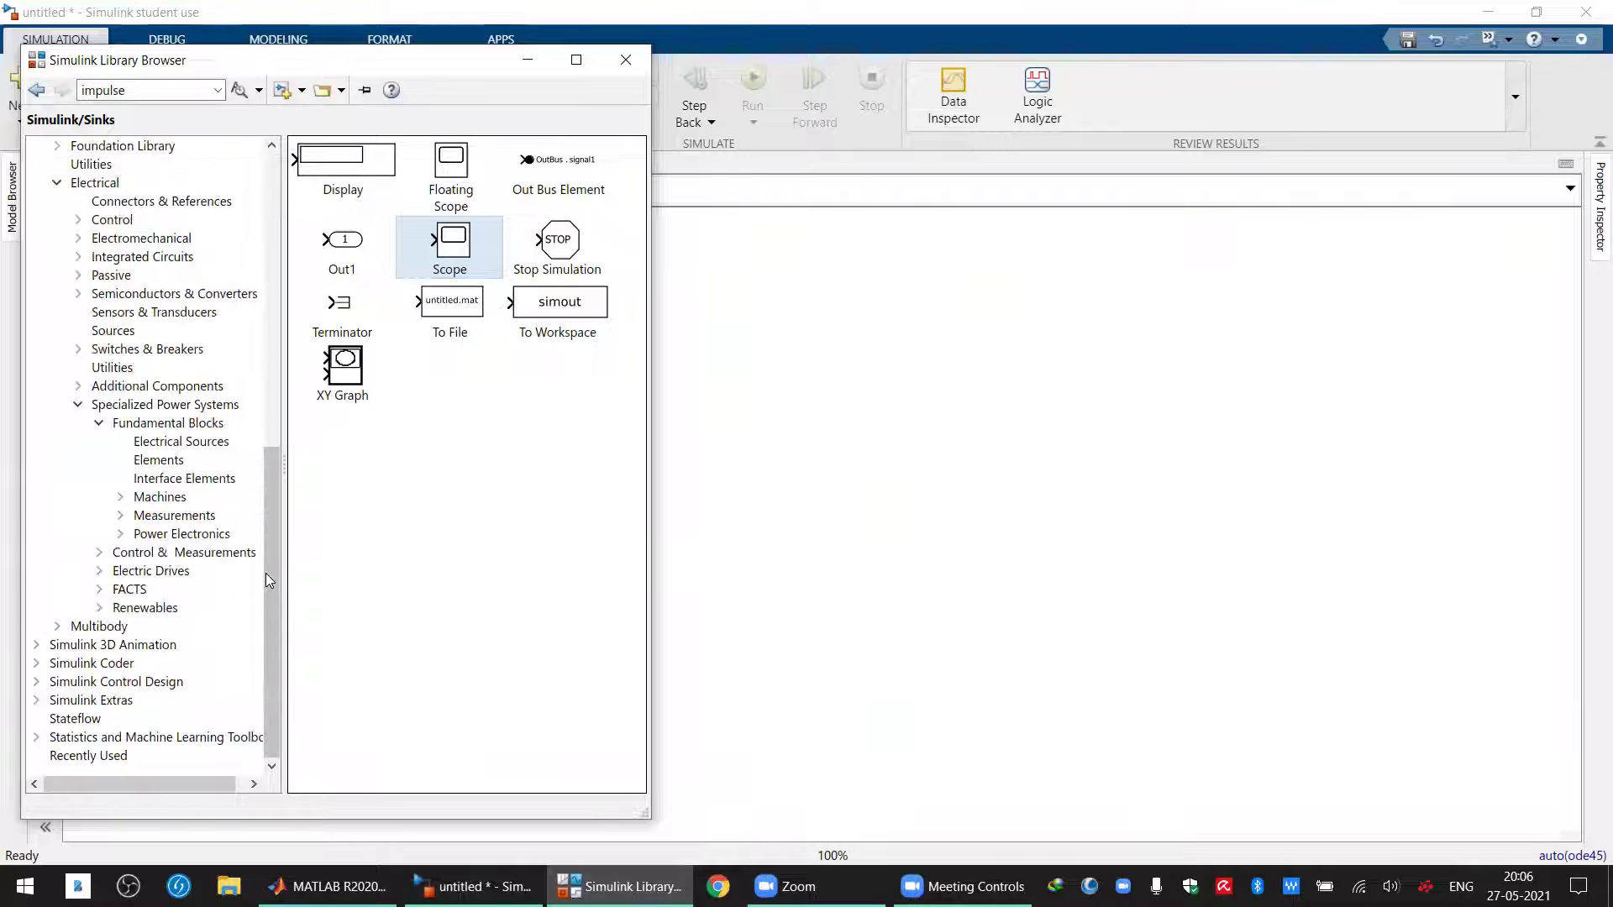
pyautogui.click(77, 404)
pyautogui.click(38, 331)
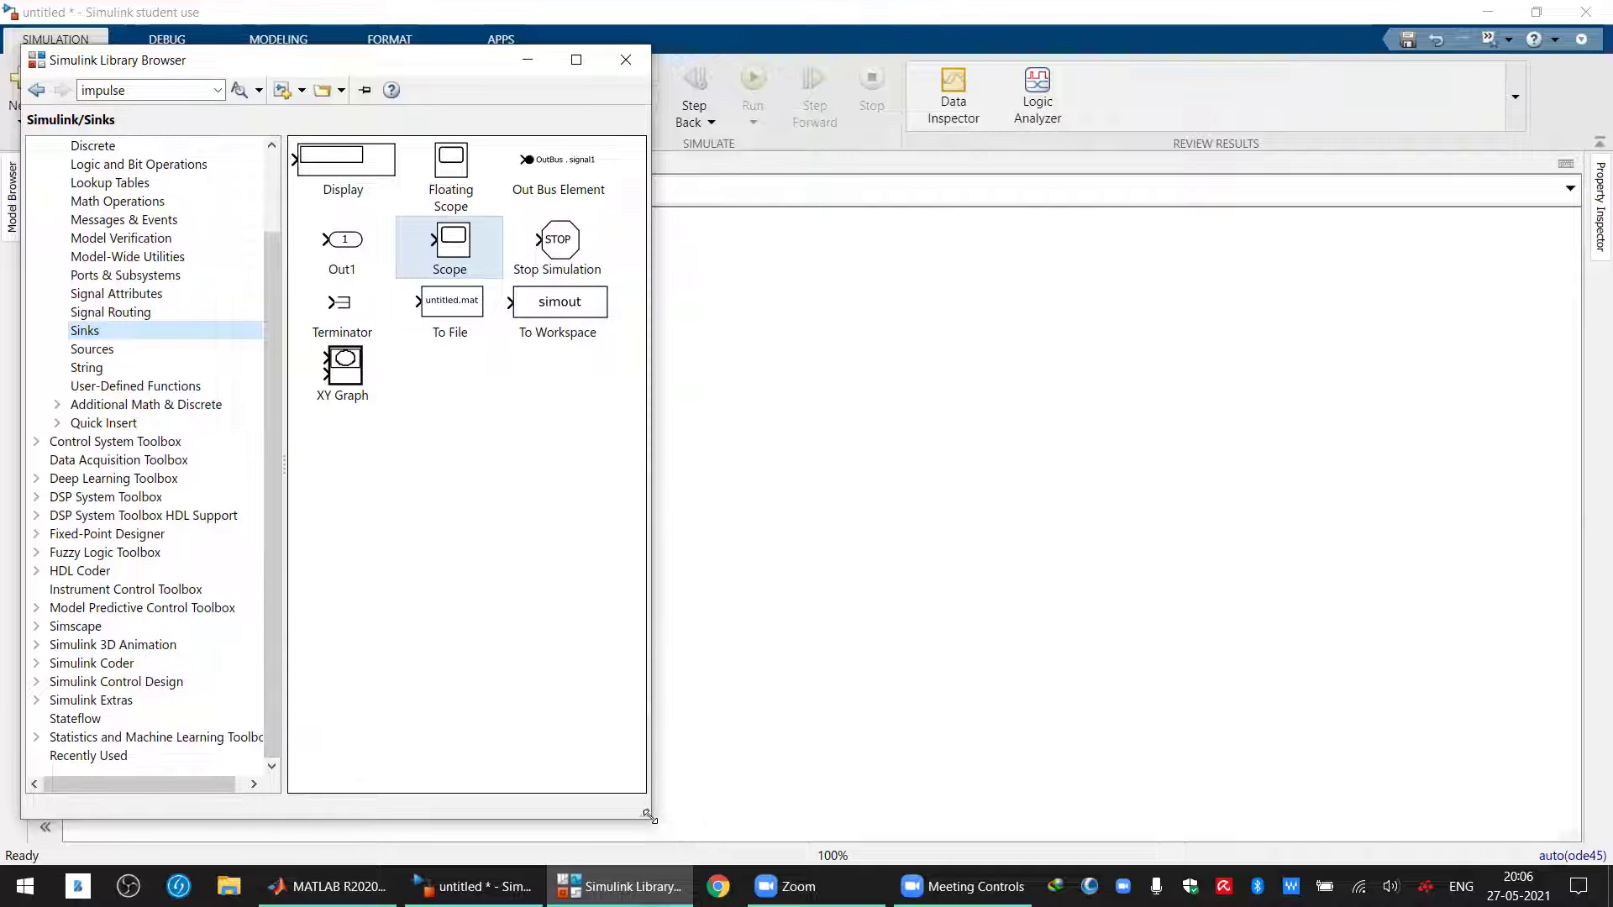
pyautogui.moveTo(648, 815); pyautogui.dragTo(680, 816)
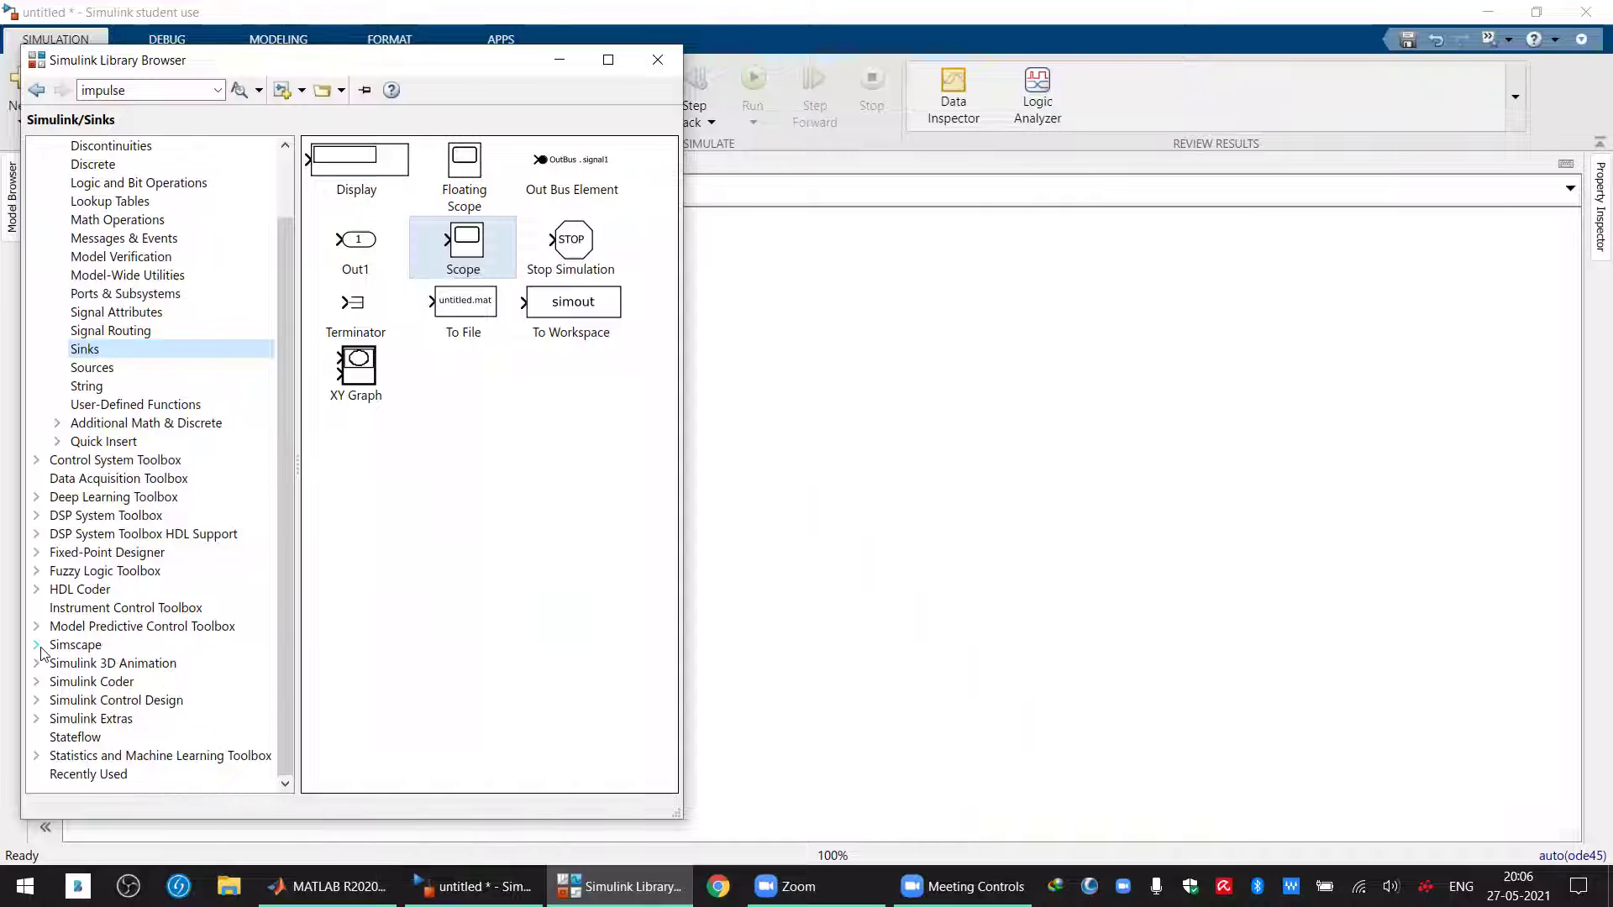
# Expand the Simscape library and examine its Foundation Library, Utilities, Electrical and Multibody sub-libraries
pyautogui.click(38, 646)
pyautogui.click(58, 699)
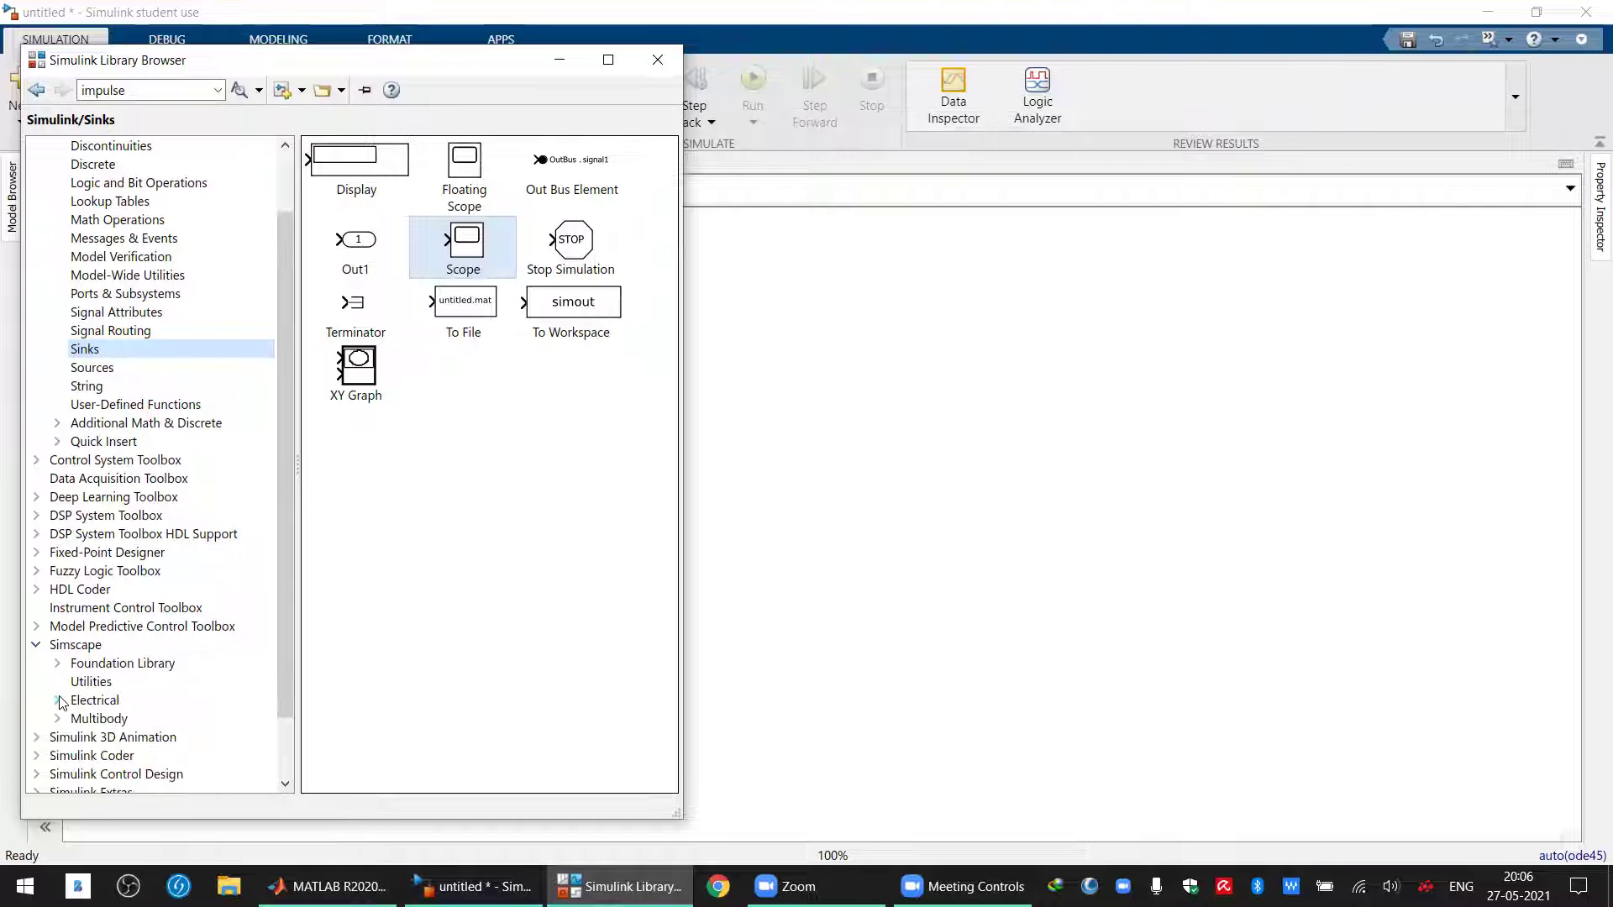
pyautogui.moveTo(279, 691); pyautogui.dragTo(282, 762)
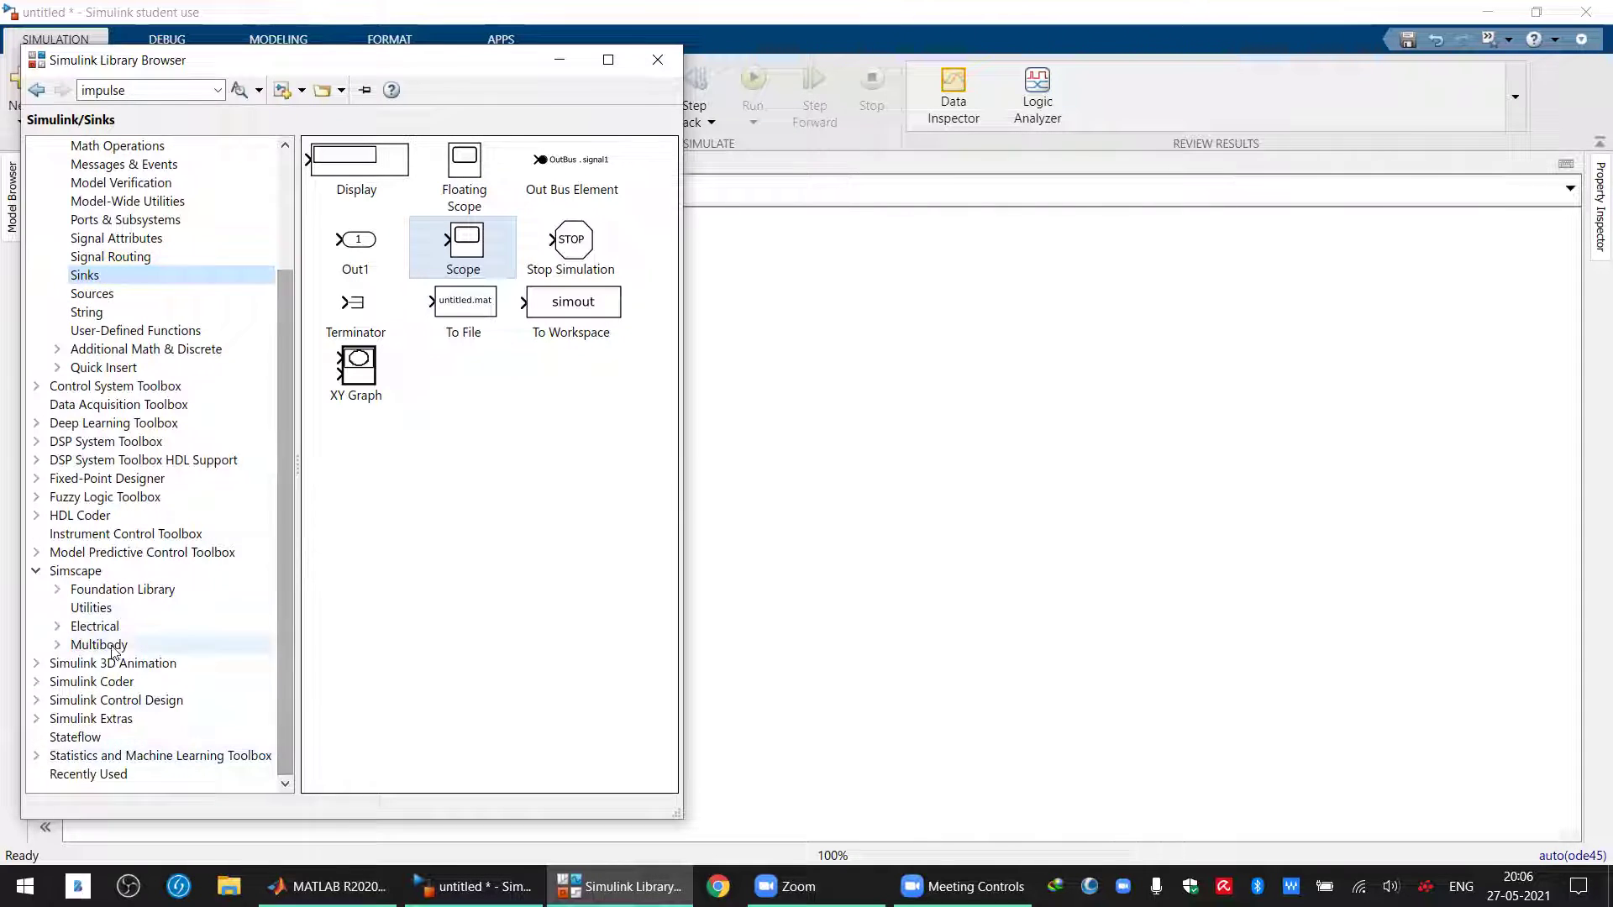
# Expand Simscape's Electrical and Specialized Power Systems libraries and examine the sub-libraries under Fundamental Blocks
pyautogui.click(57, 626)
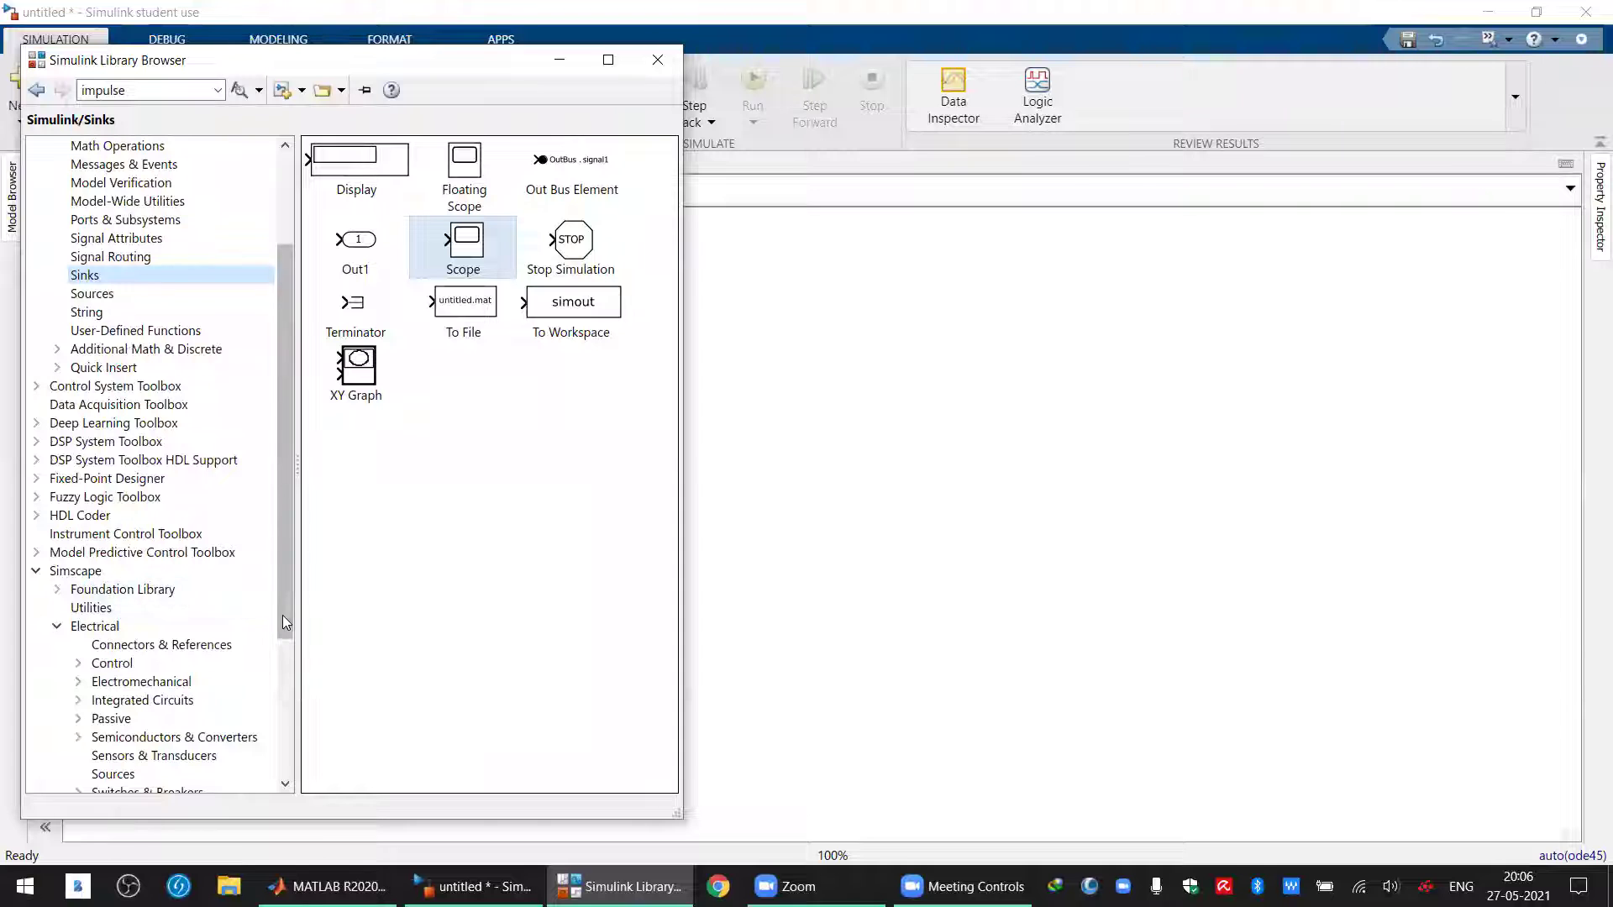
pyautogui.moveTo(289, 615); pyautogui.dragTo(292, 790)
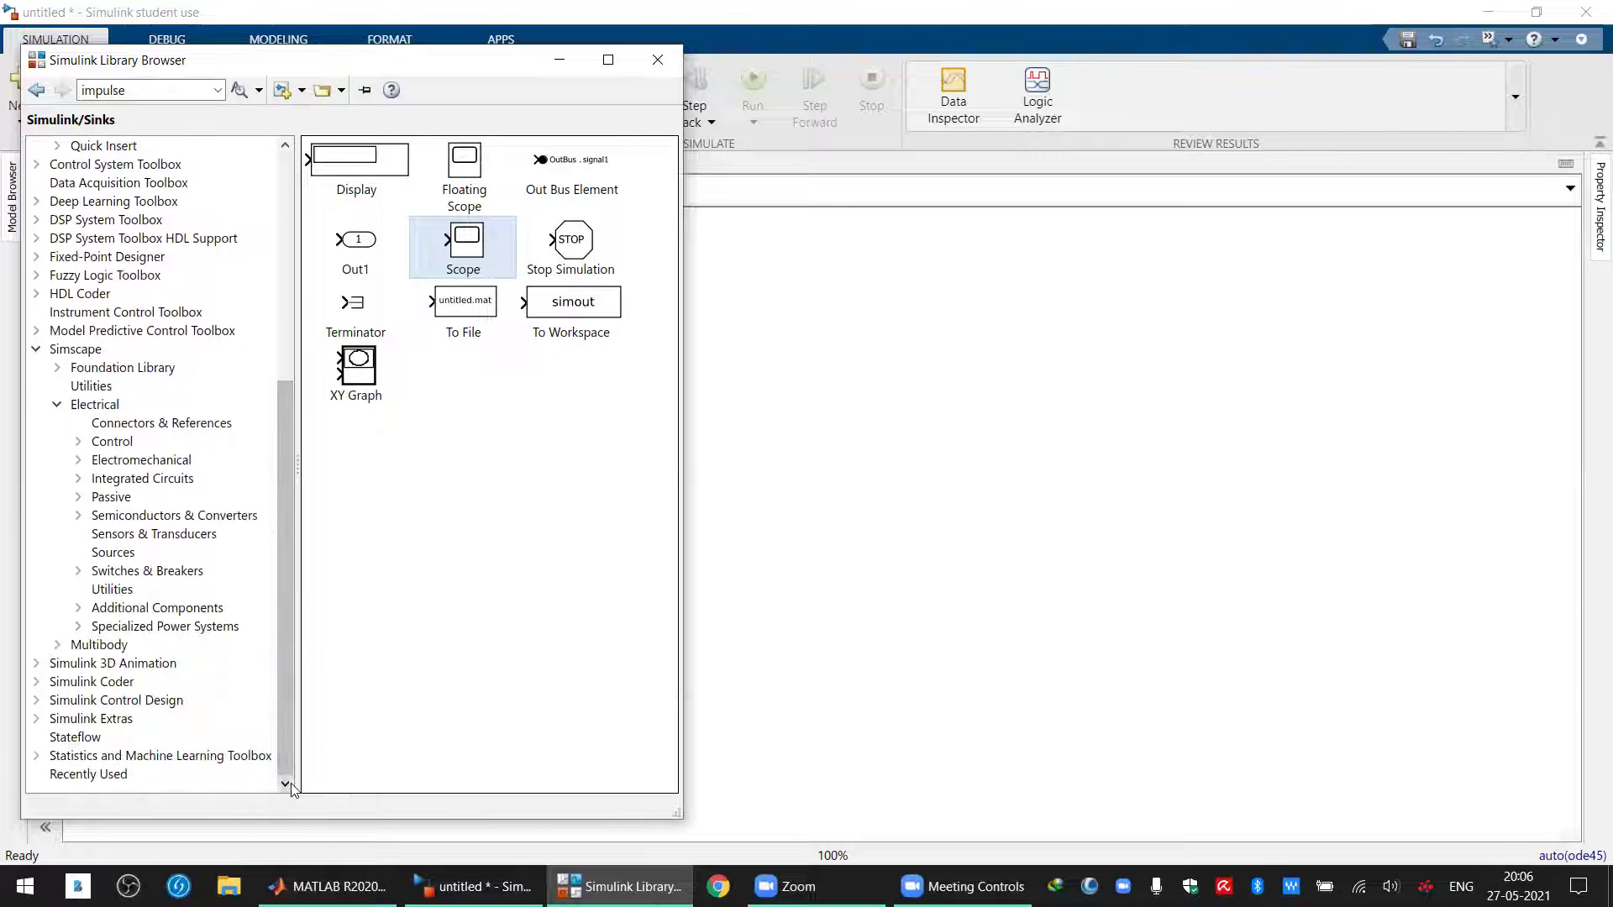
pyautogui.click(78, 626)
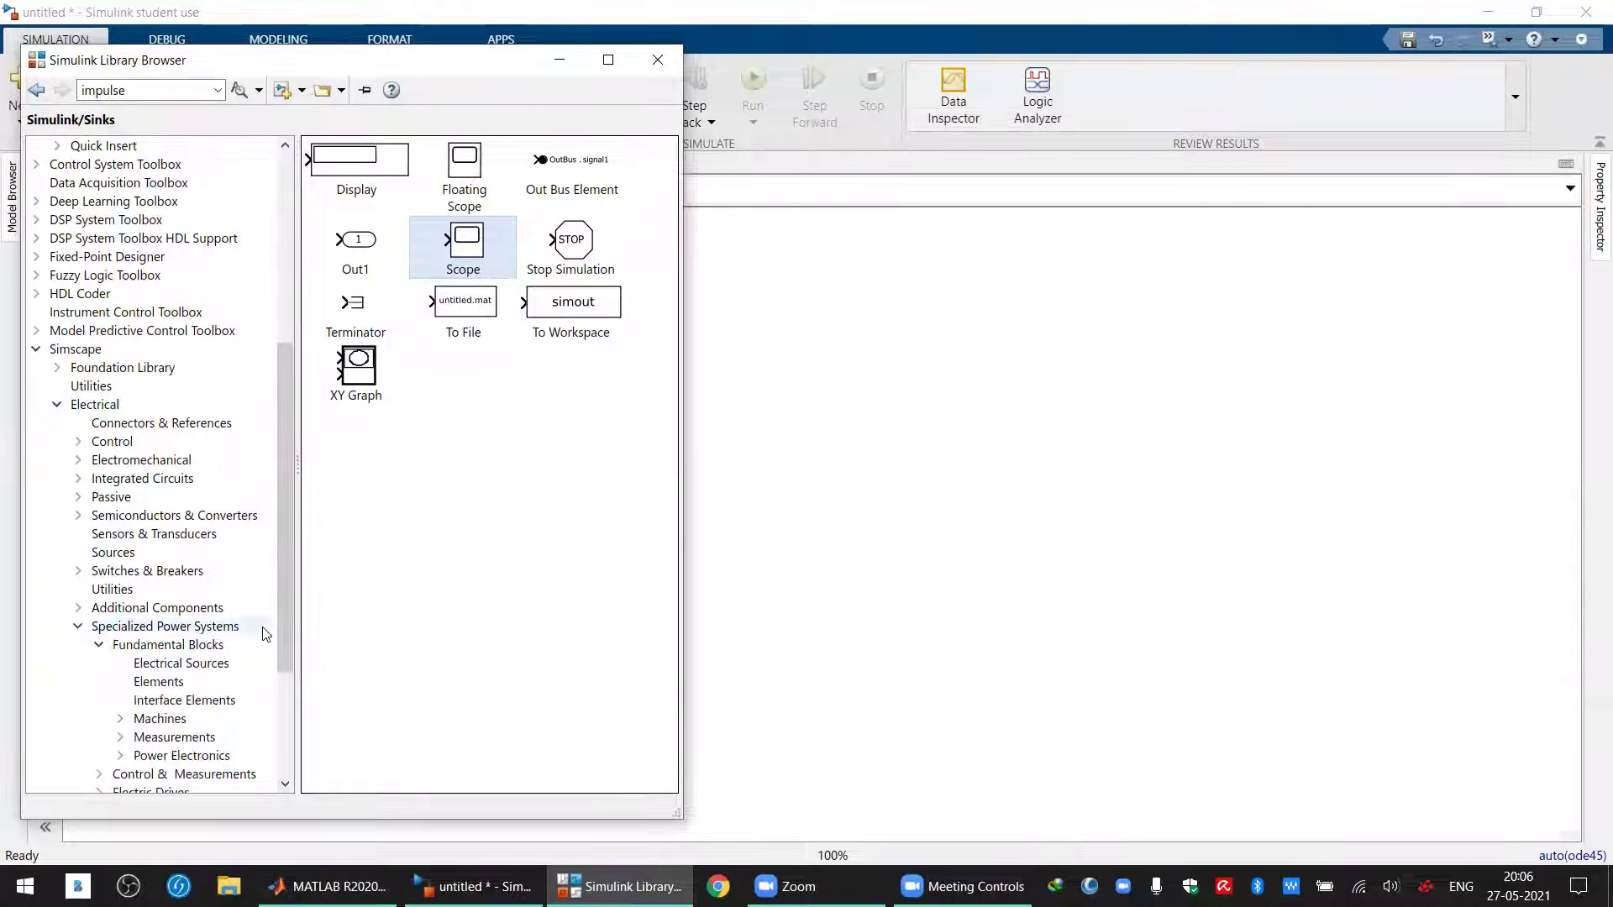
pyautogui.moveTo(286, 628); pyautogui.dragTo(288, 748)
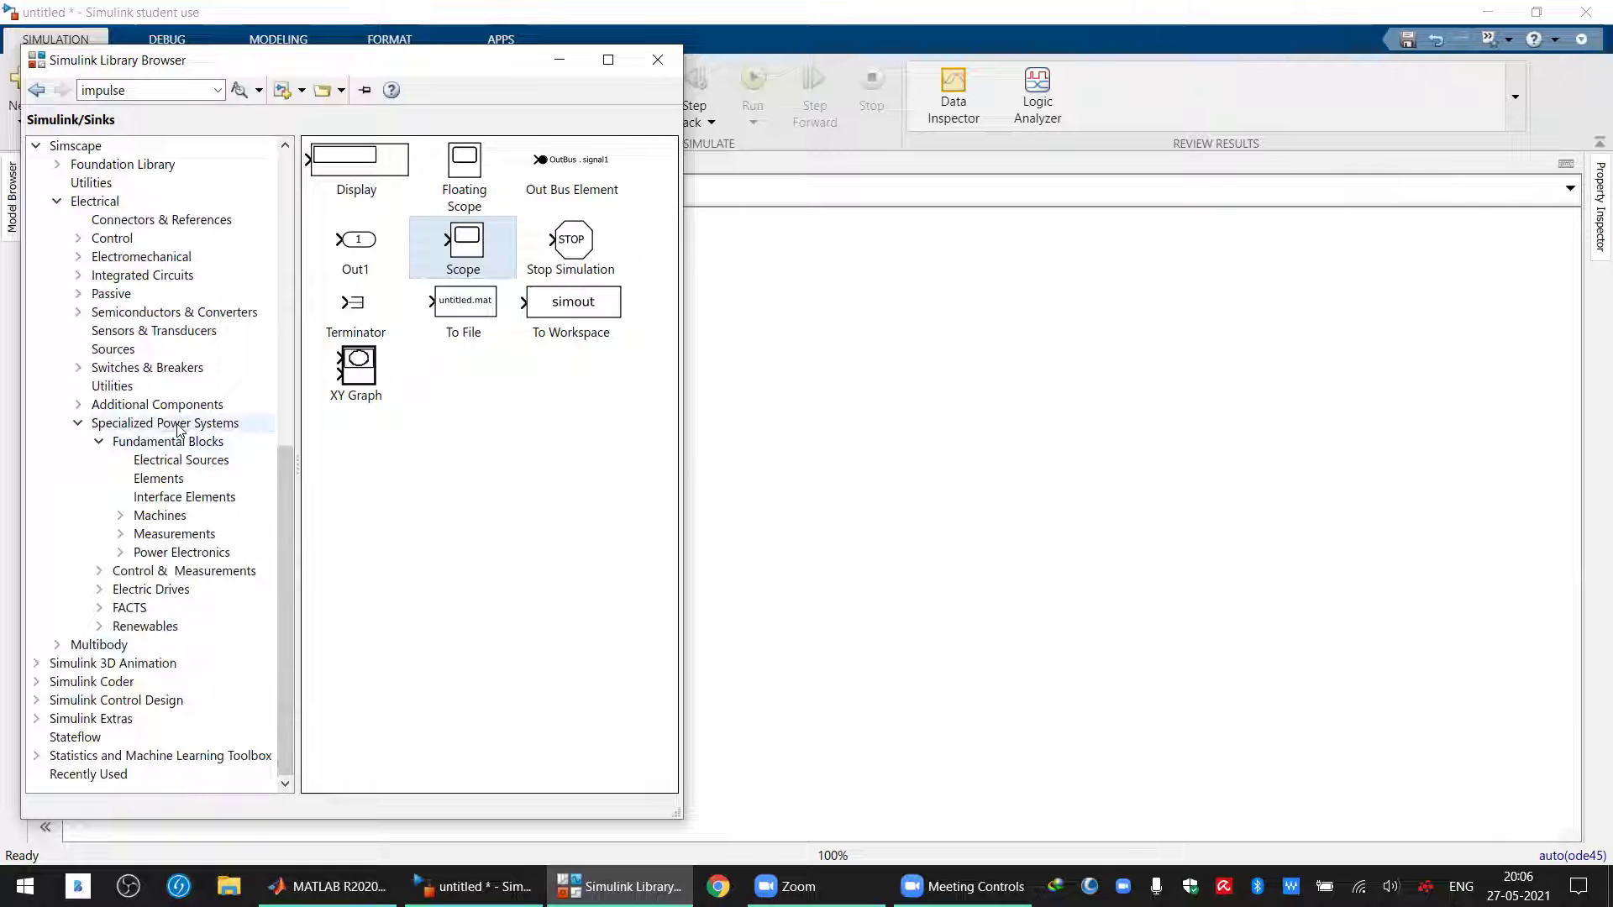
pyautogui.click(179, 424)
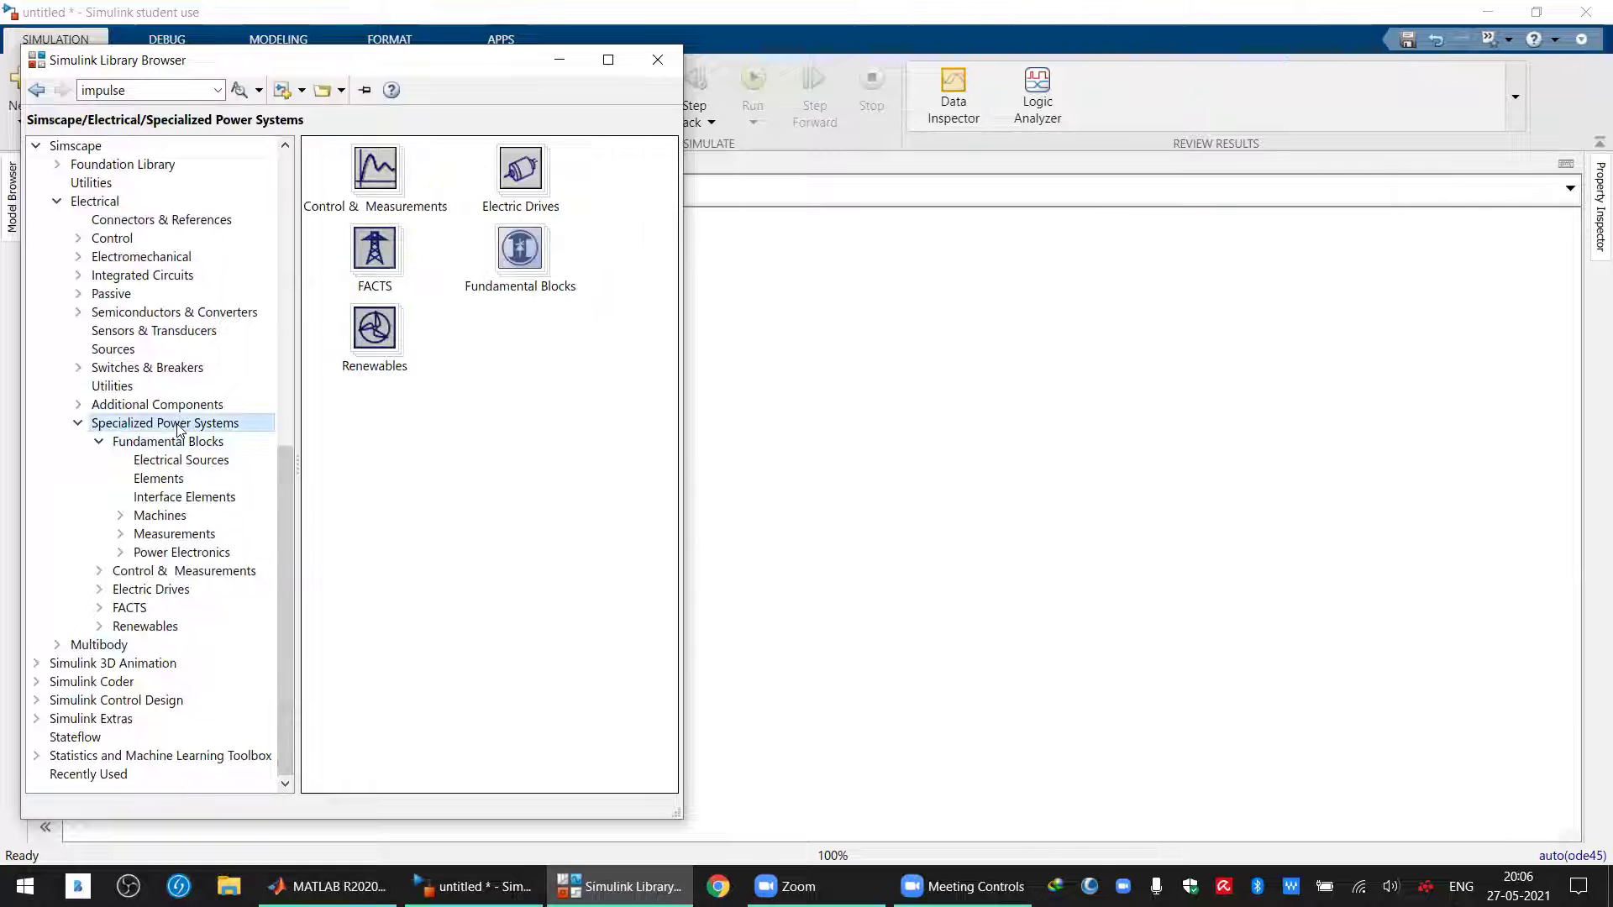
pyautogui.click(99, 442)
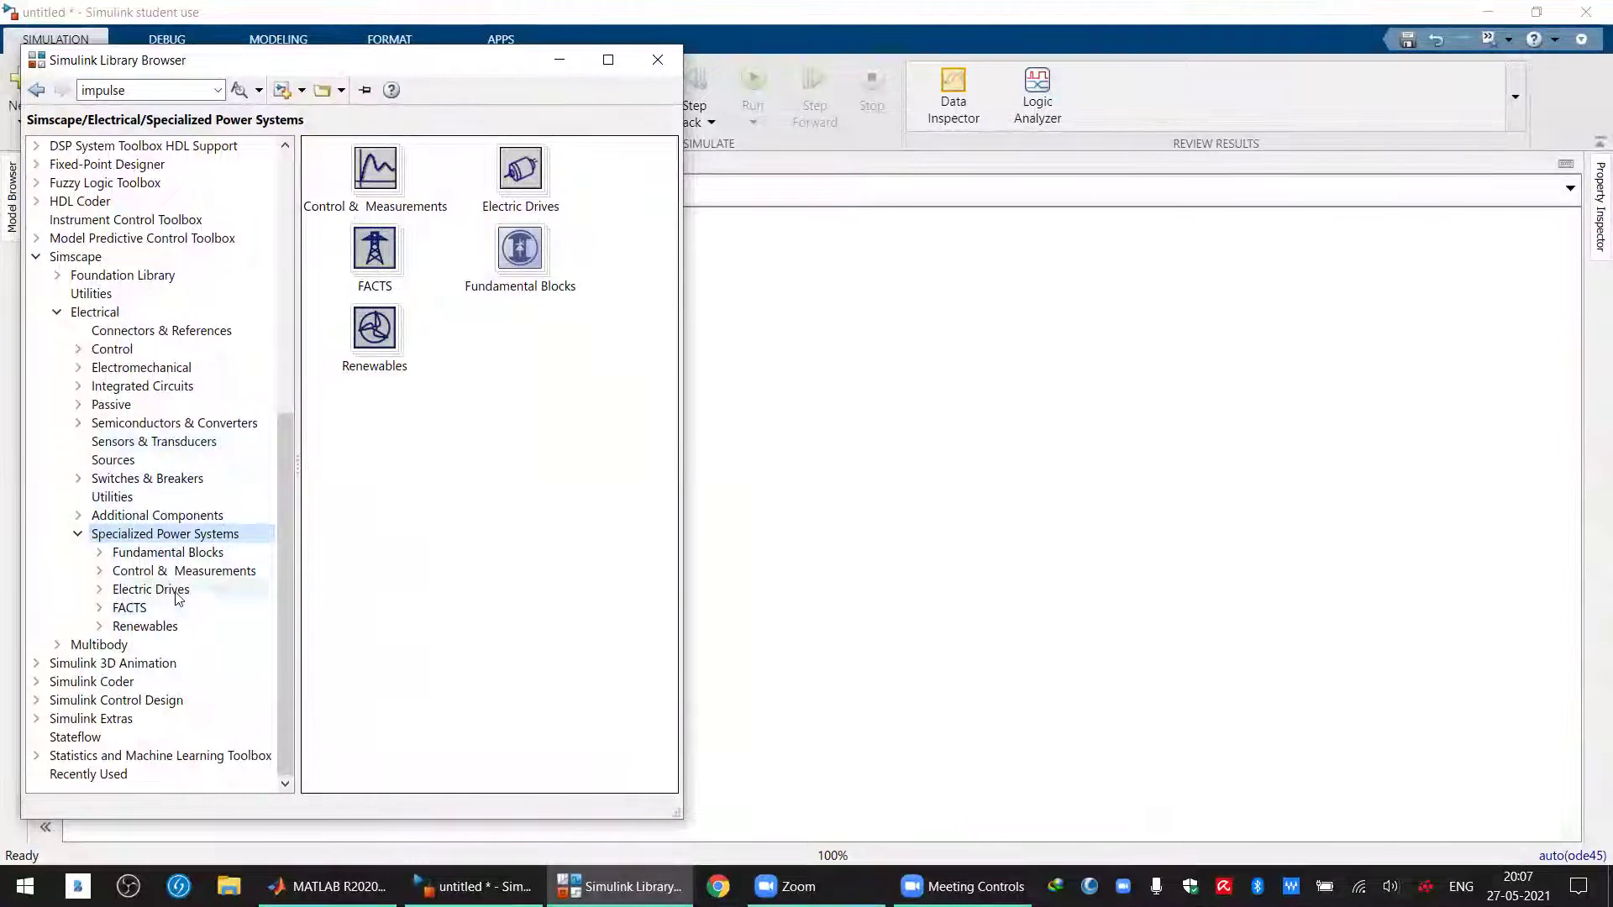
pyautogui.click(102, 552)
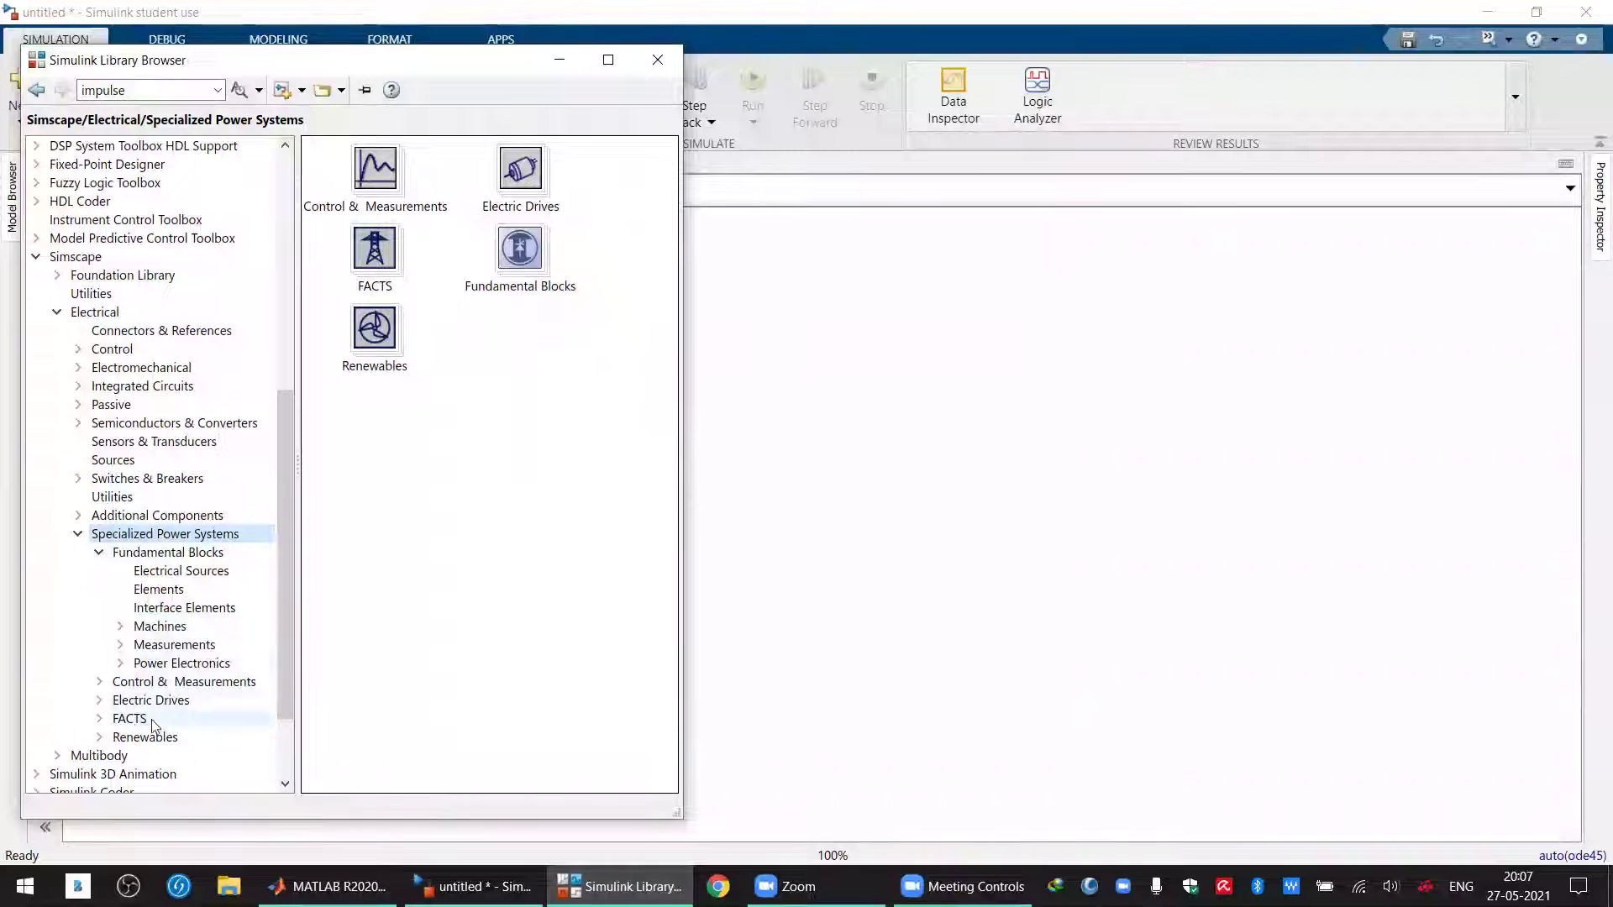
# Add a DC Machine from the Fundamental Blocks Machines library to the model and rotate it so its F+, A+ and TL ports face upward
pyautogui.click(160, 627)
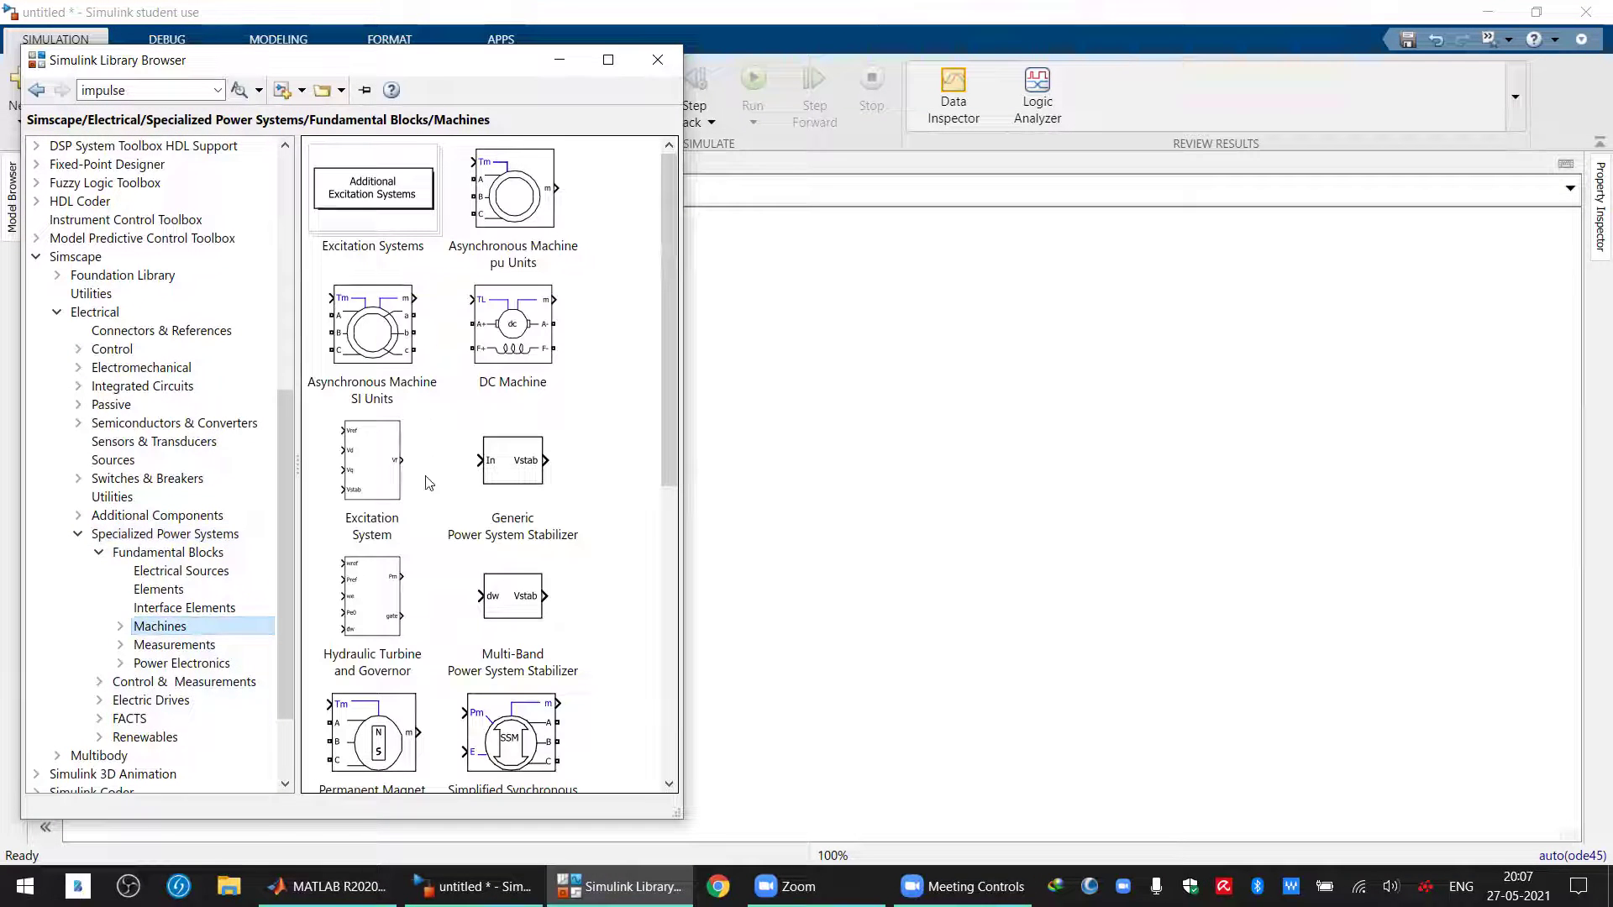
pyautogui.moveTo(517, 373); pyautogui.dragTo(808, 454)
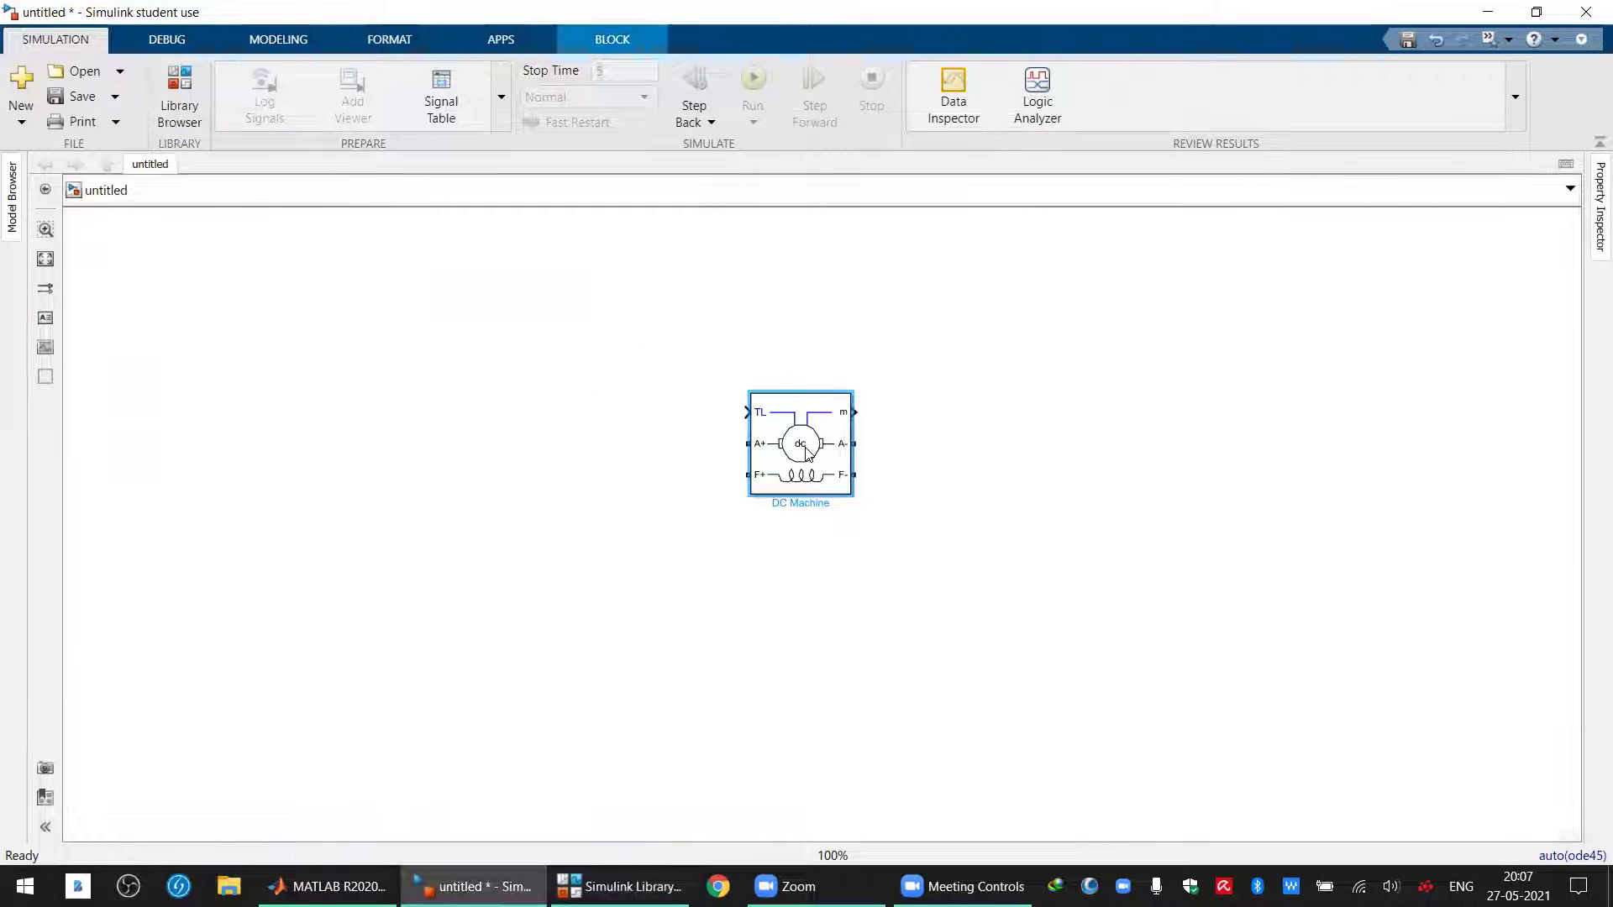
pyautogui.hotkey('ctrl', 'r')
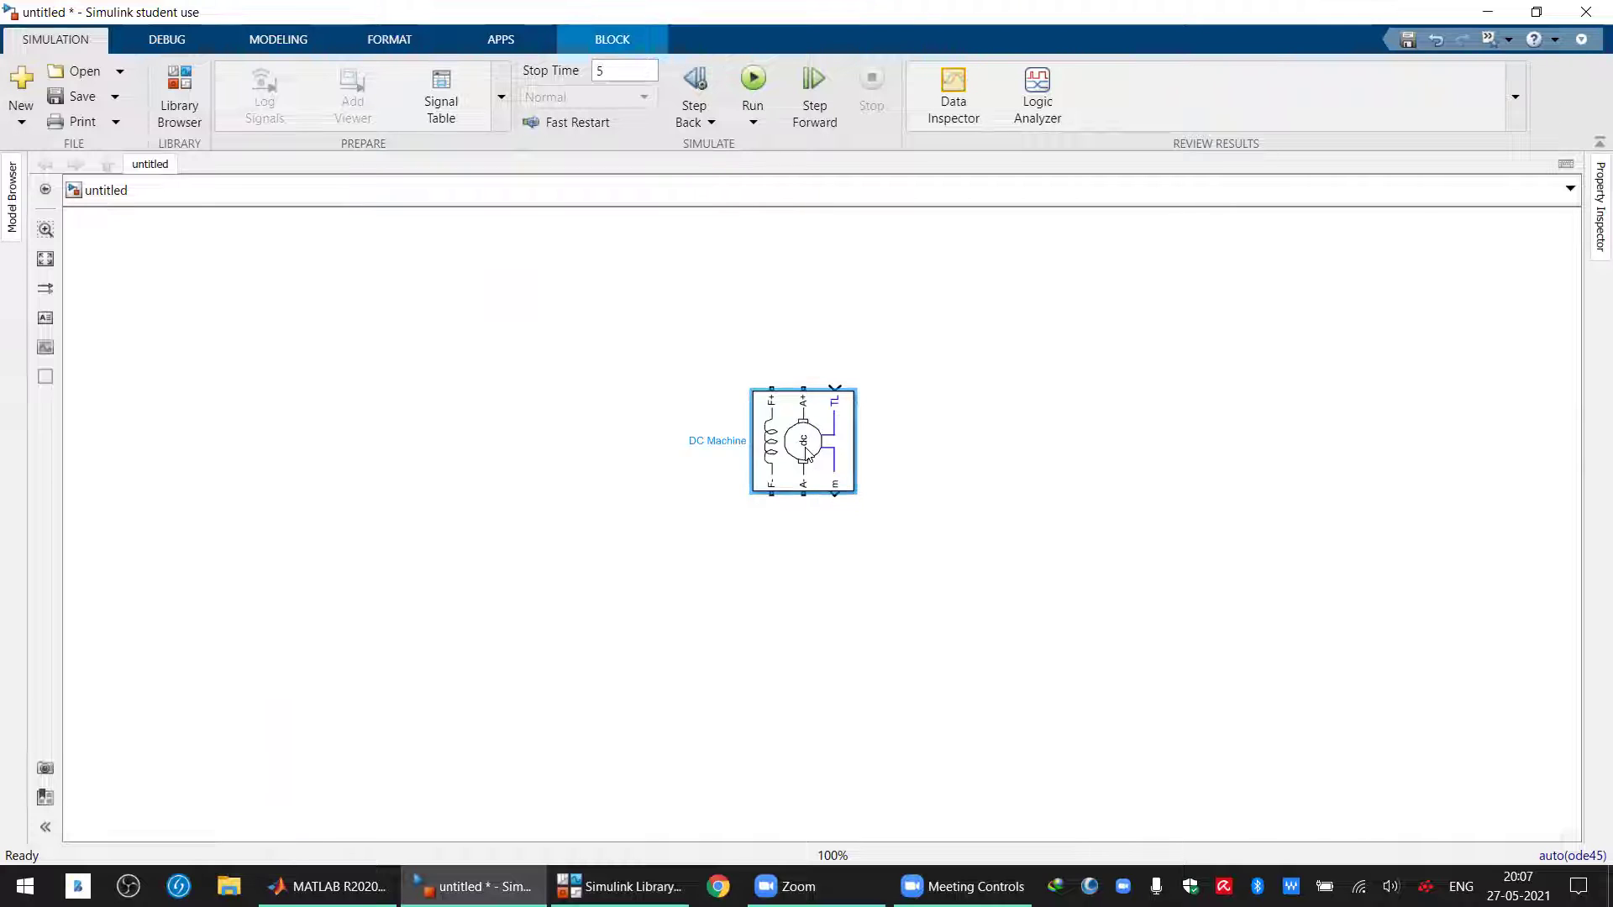
pyautogui.hotkey('ctrl', 'r')
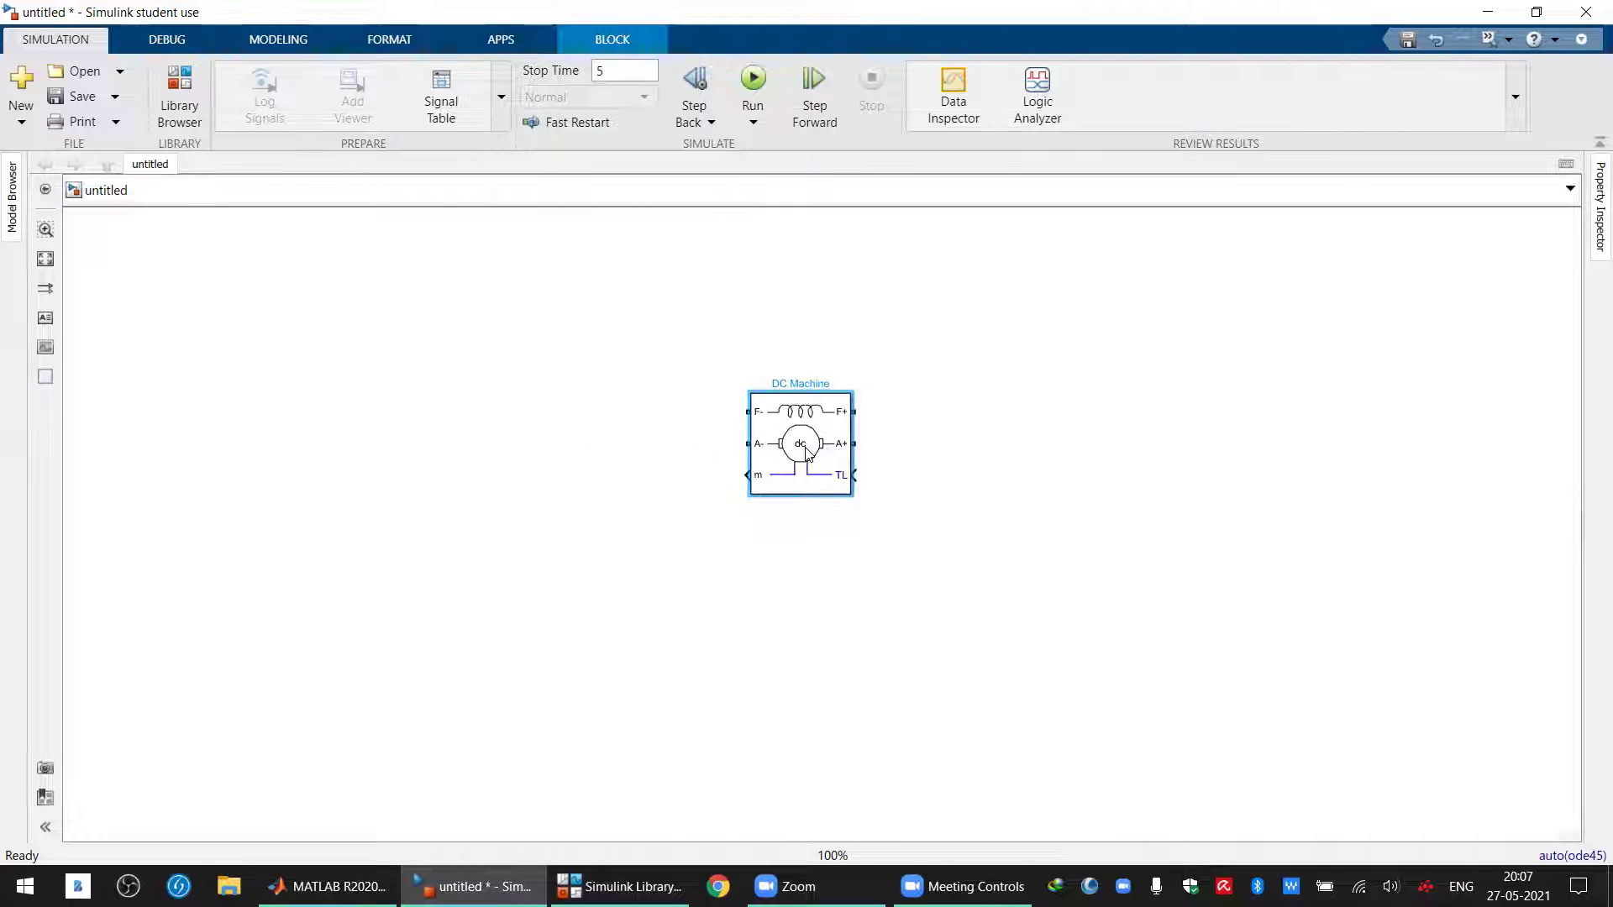
pyautogui.hotkey('ctrl', 'r')
pyautogui.hotkey('ctrl', 'r')
pyautogui.hotkey('ctrl', 'r')
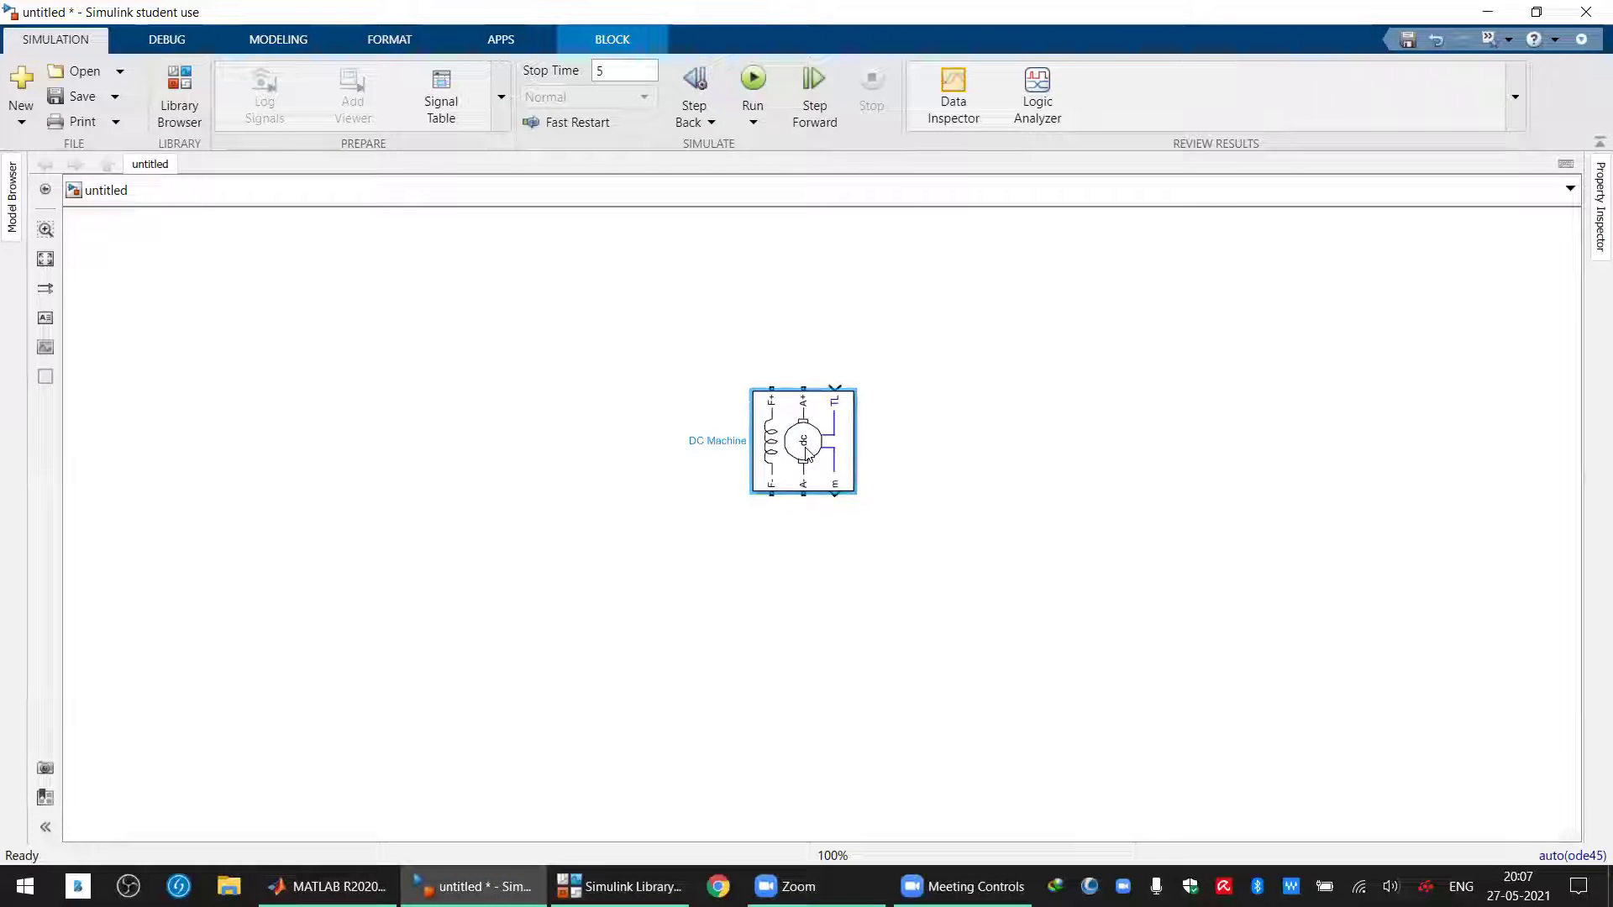
pyautogui.moveTo(805, 454); pyautogui.dragTo(658, 485)
pyautogui.click(603, 696)
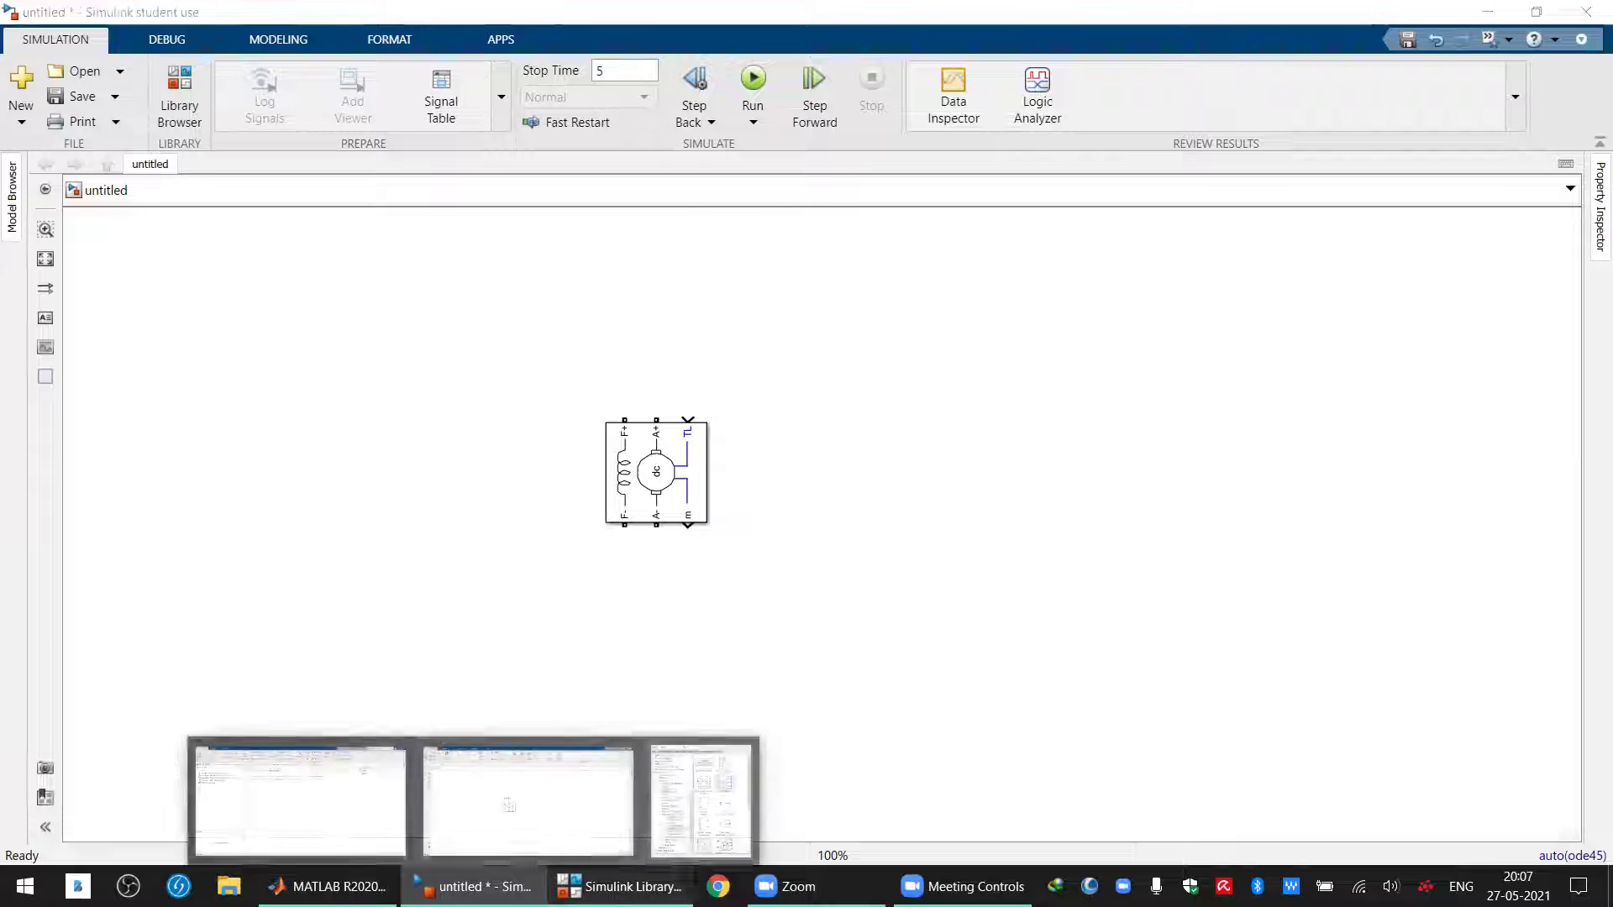
# Add a DC Voltage Source from the Electrical Sources library and wire it across the machine's F+ and F- field terminals
pyautogui.click(621, 886)
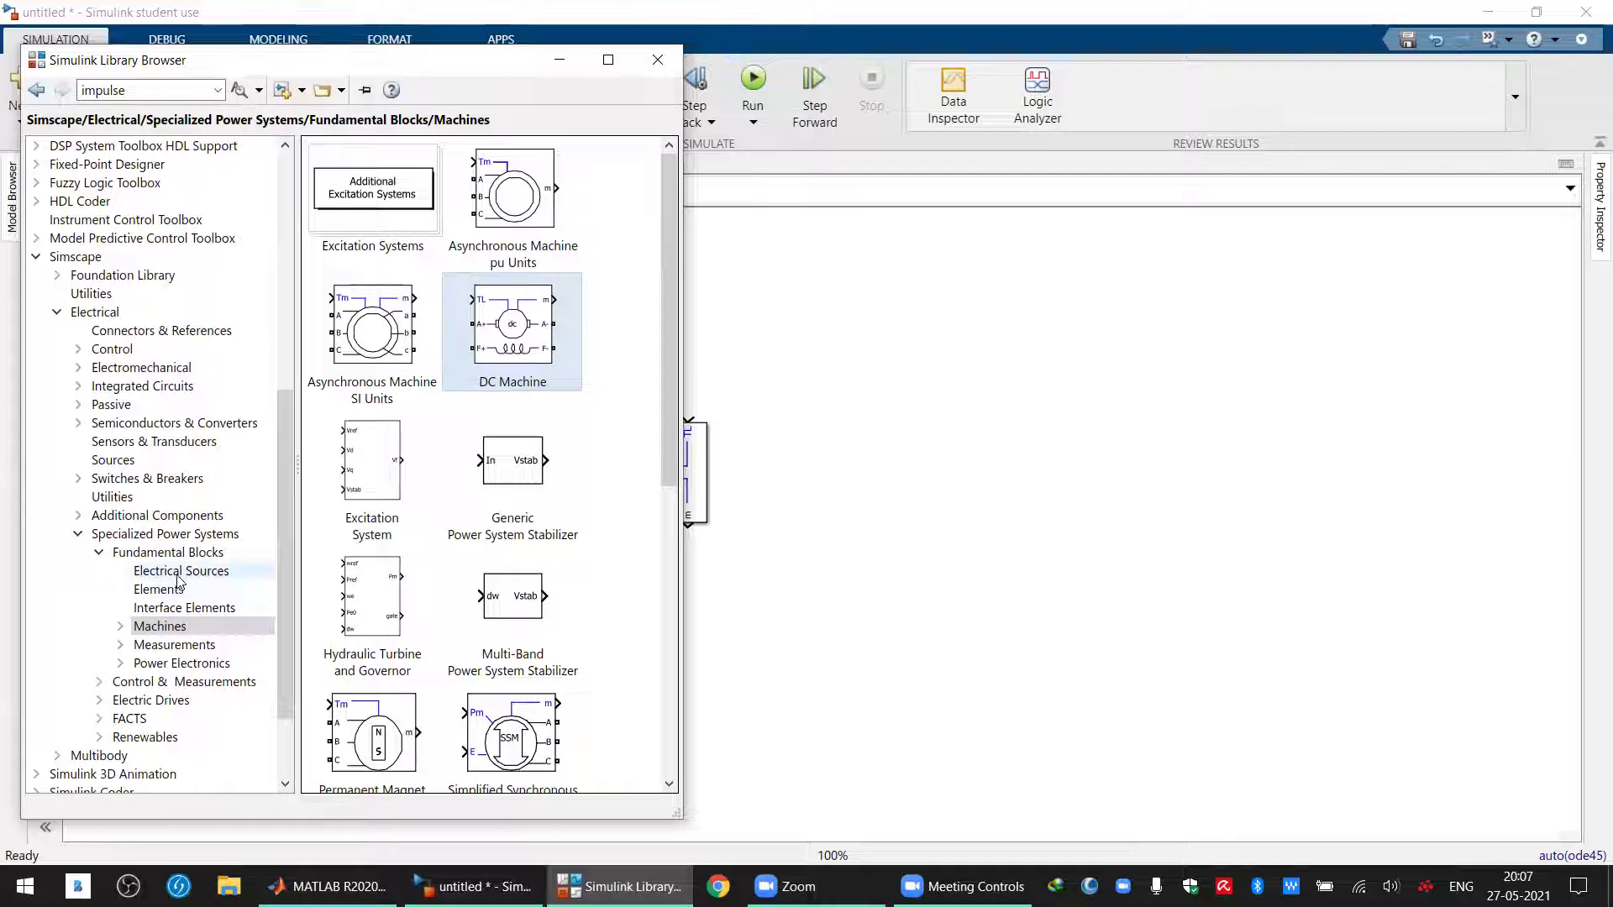
pyautogui.click(205, 575)
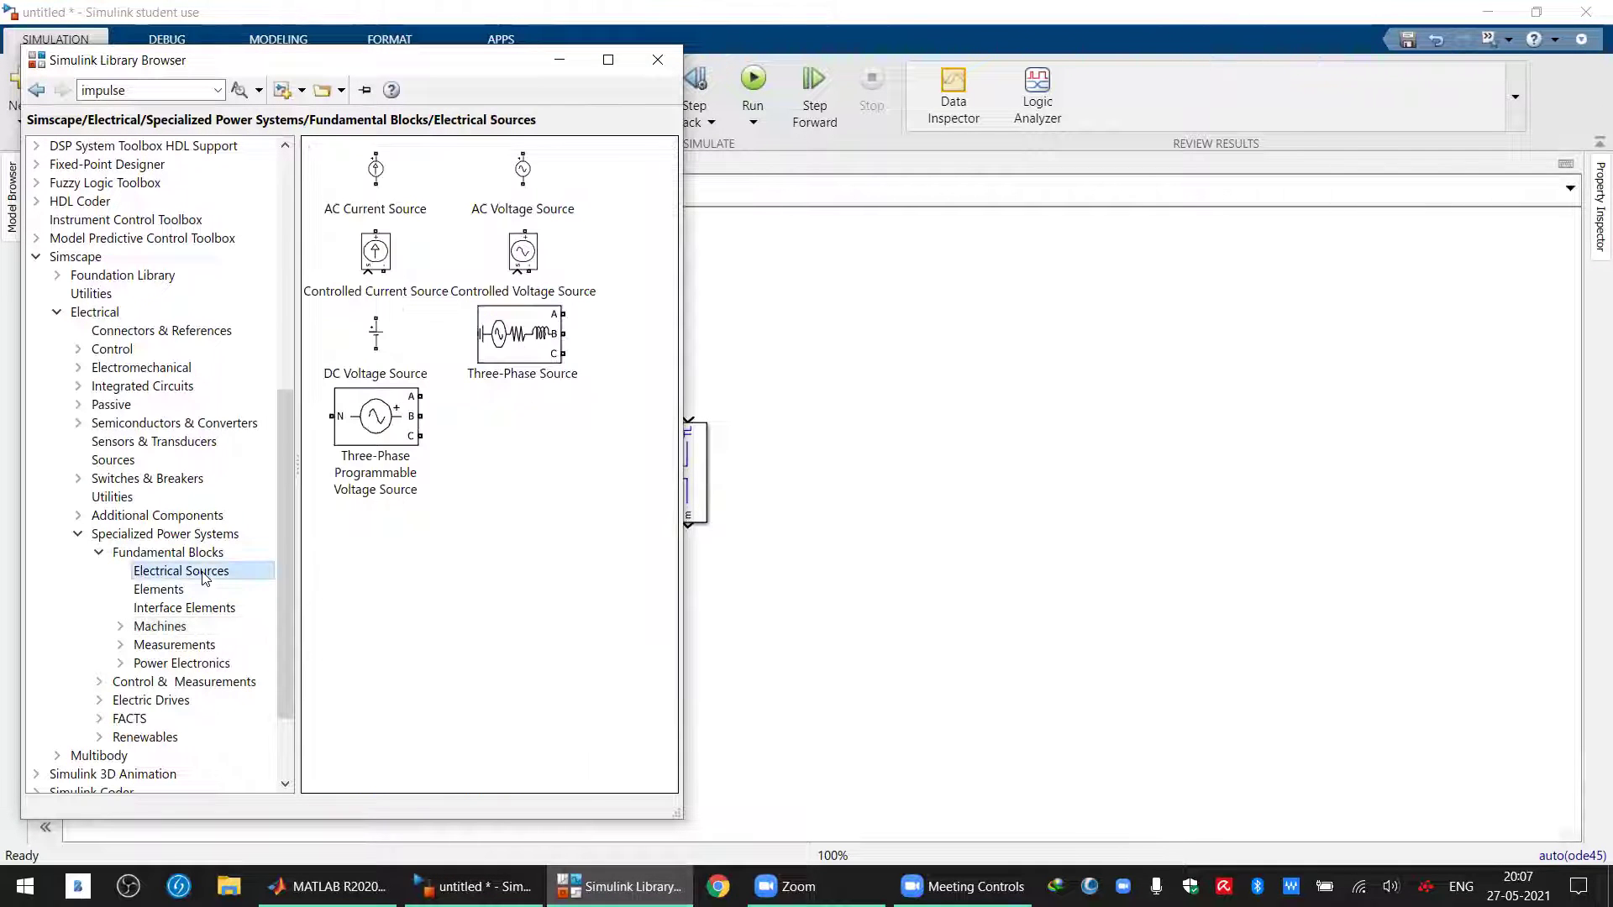
pyautogui.moveTo(363, 340); pyautogui.dragTo(625, 417)
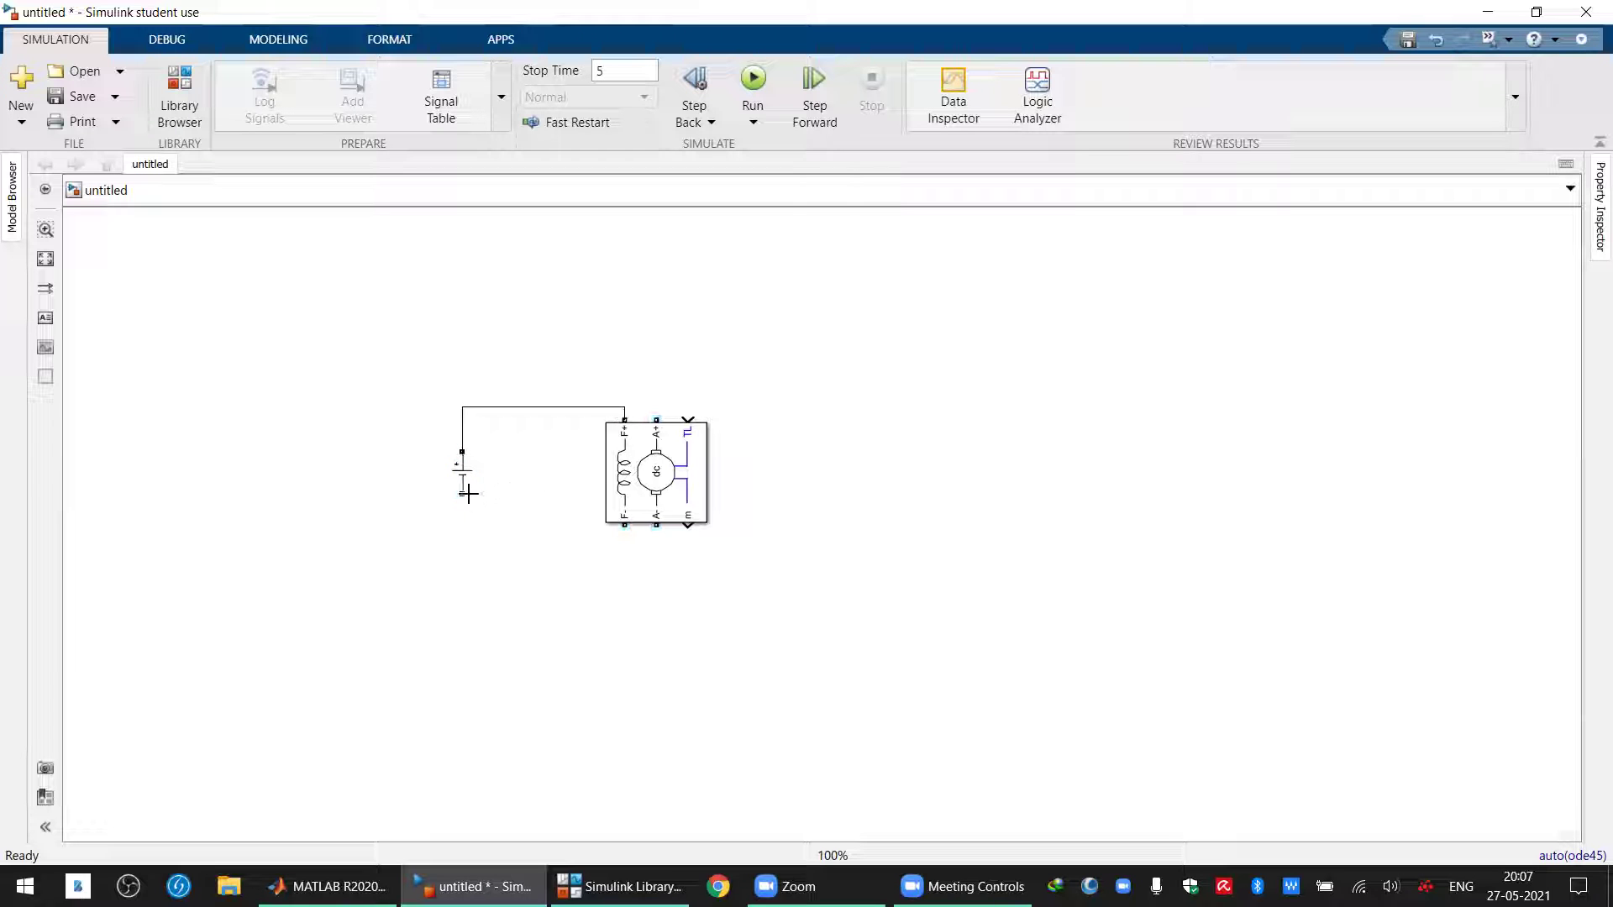
pyautogui.moveTo(463, 494); pyautogui.dragTo(624, 525)
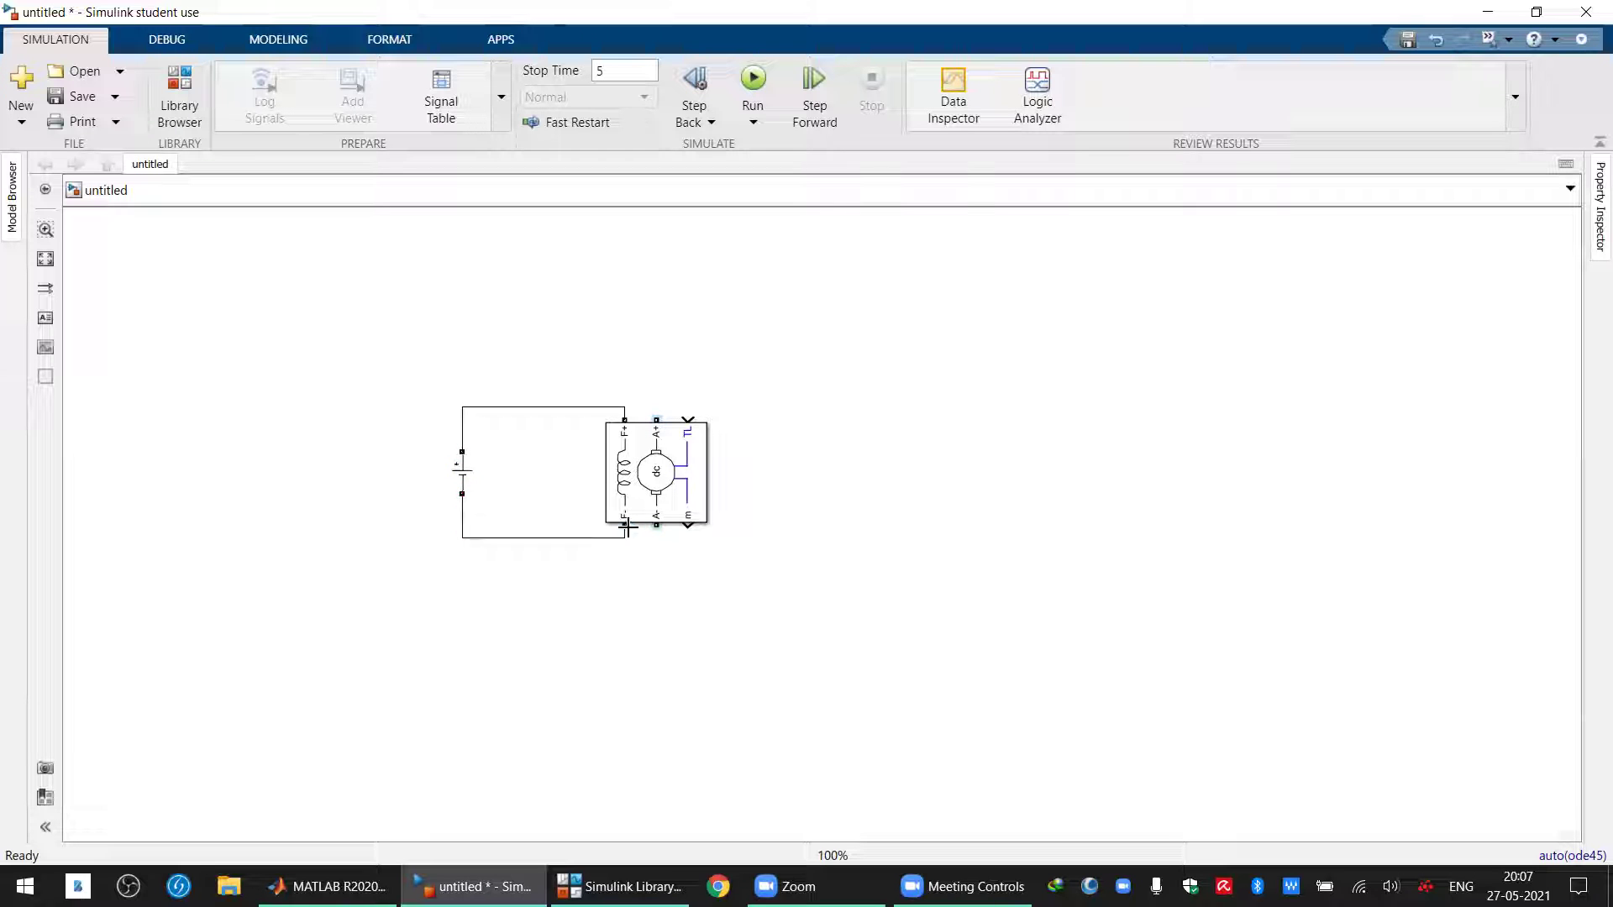
# Duplicate the DC Voltage Source, place the copy beside the original, and wire it across the machine's A+ and A- armature terminals
pyautogui.click(463, 483)
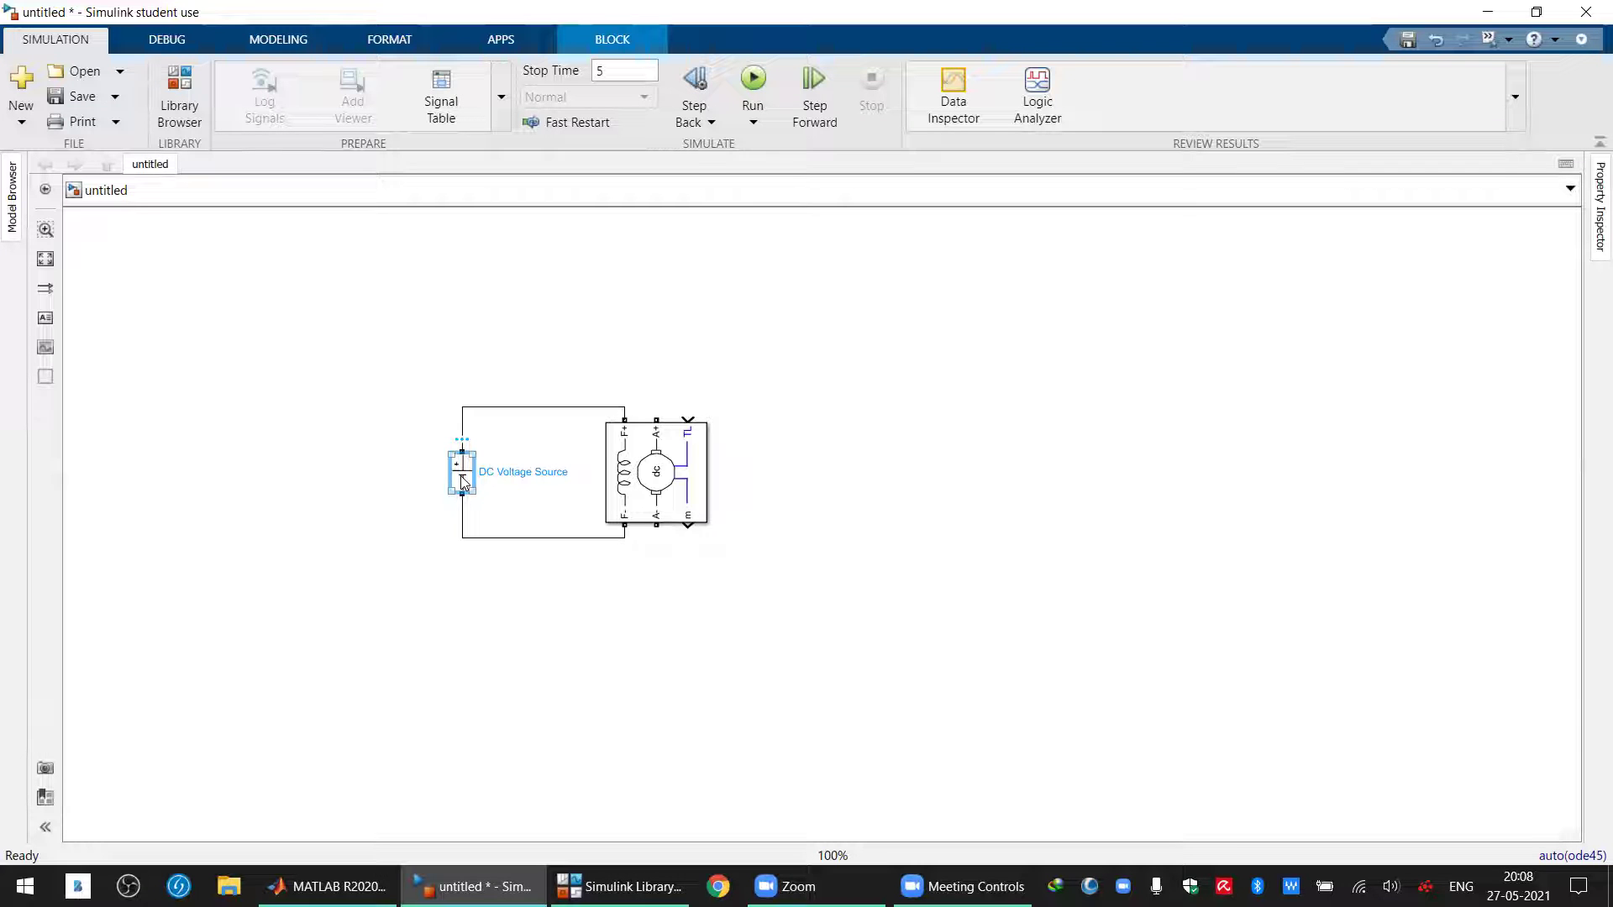
pyautogui.rightClick(463, 482)
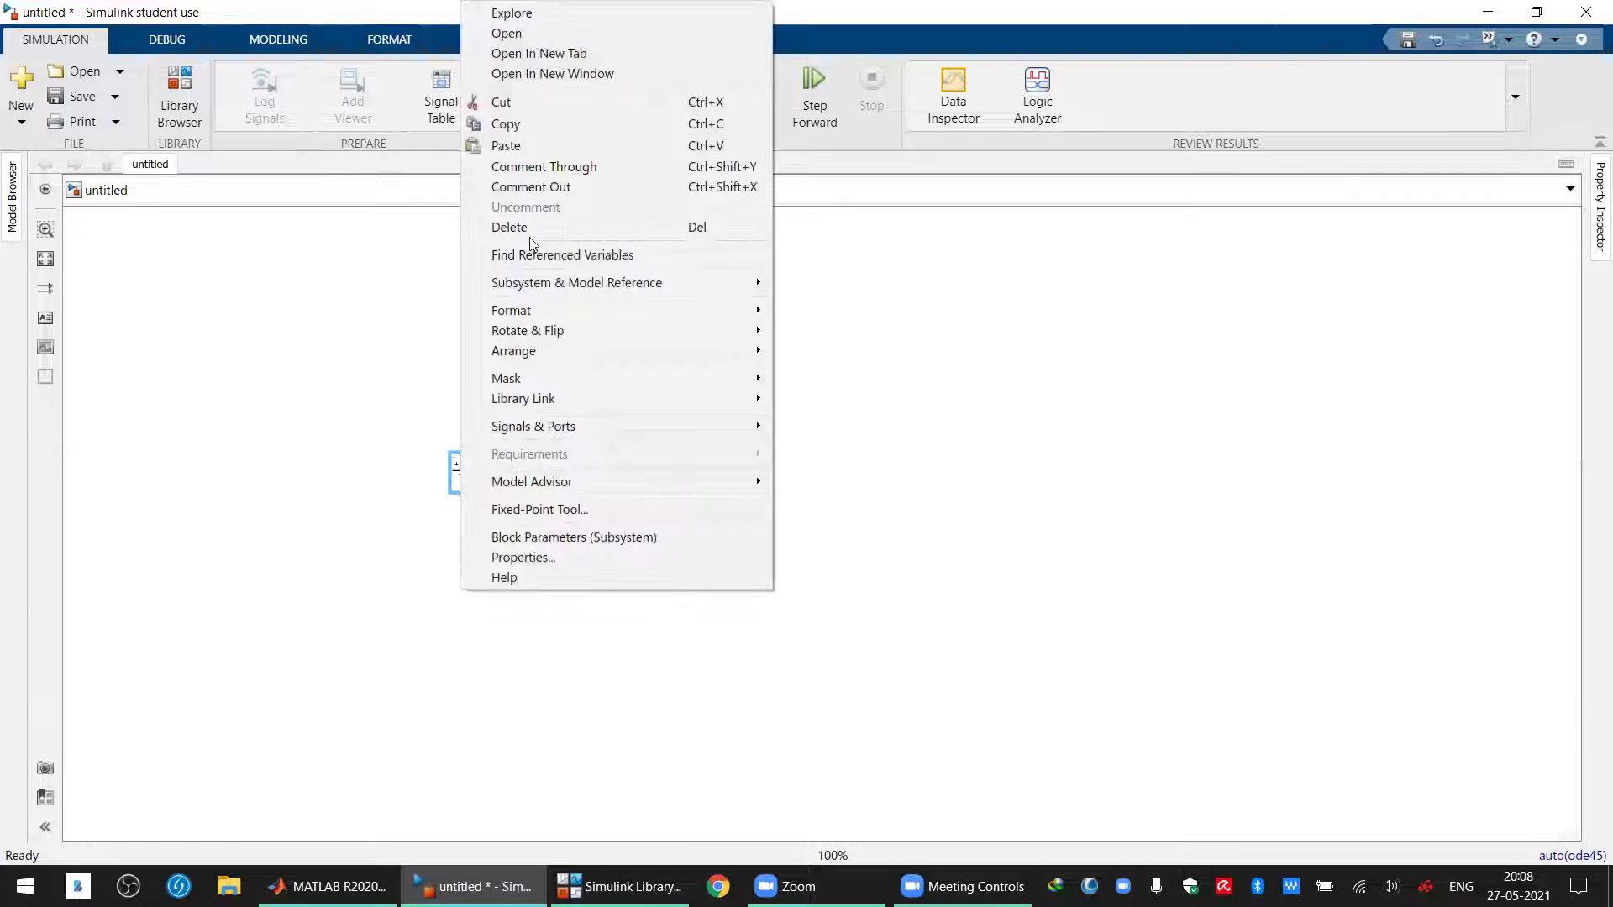
pyautogui.click(510, 123)
pyautogui.click(310, 395)
pyautogui.hotkey('ctrl', 'v')
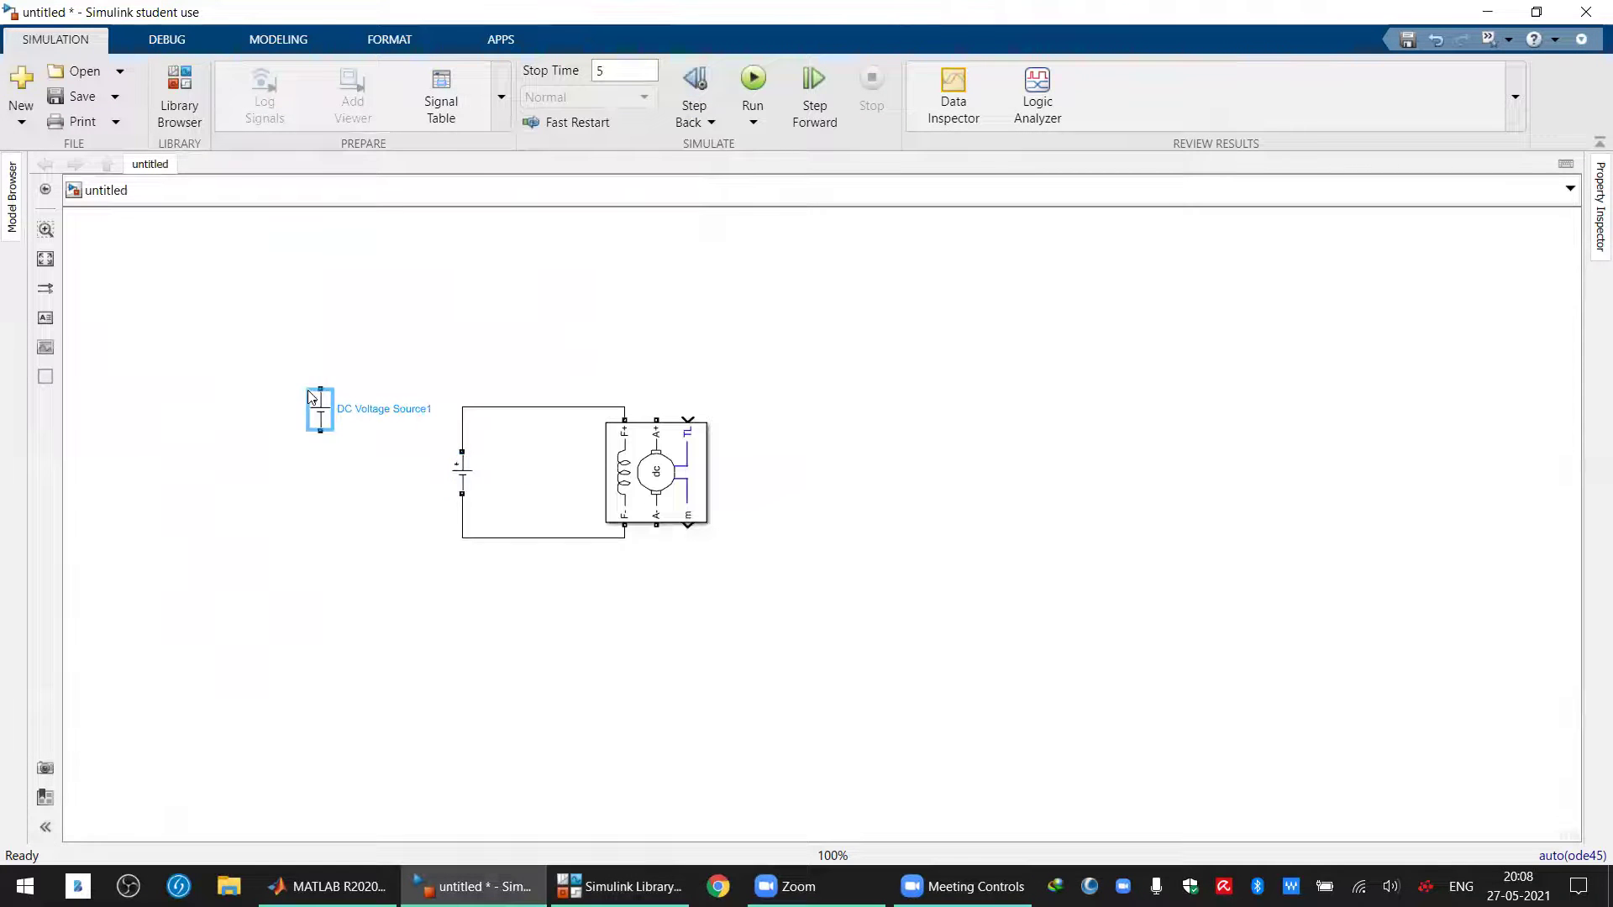
pyautogui.moveTo(324, 410)
pyautogui.mouseDown()
pyautogui.moveTo(285, 475)
pyautogui.moveTo(267, 473)
pyautogui.moveTo(486, 317)
pyautogui.moveTo(656, 420)
pyautogui.mouseUp()
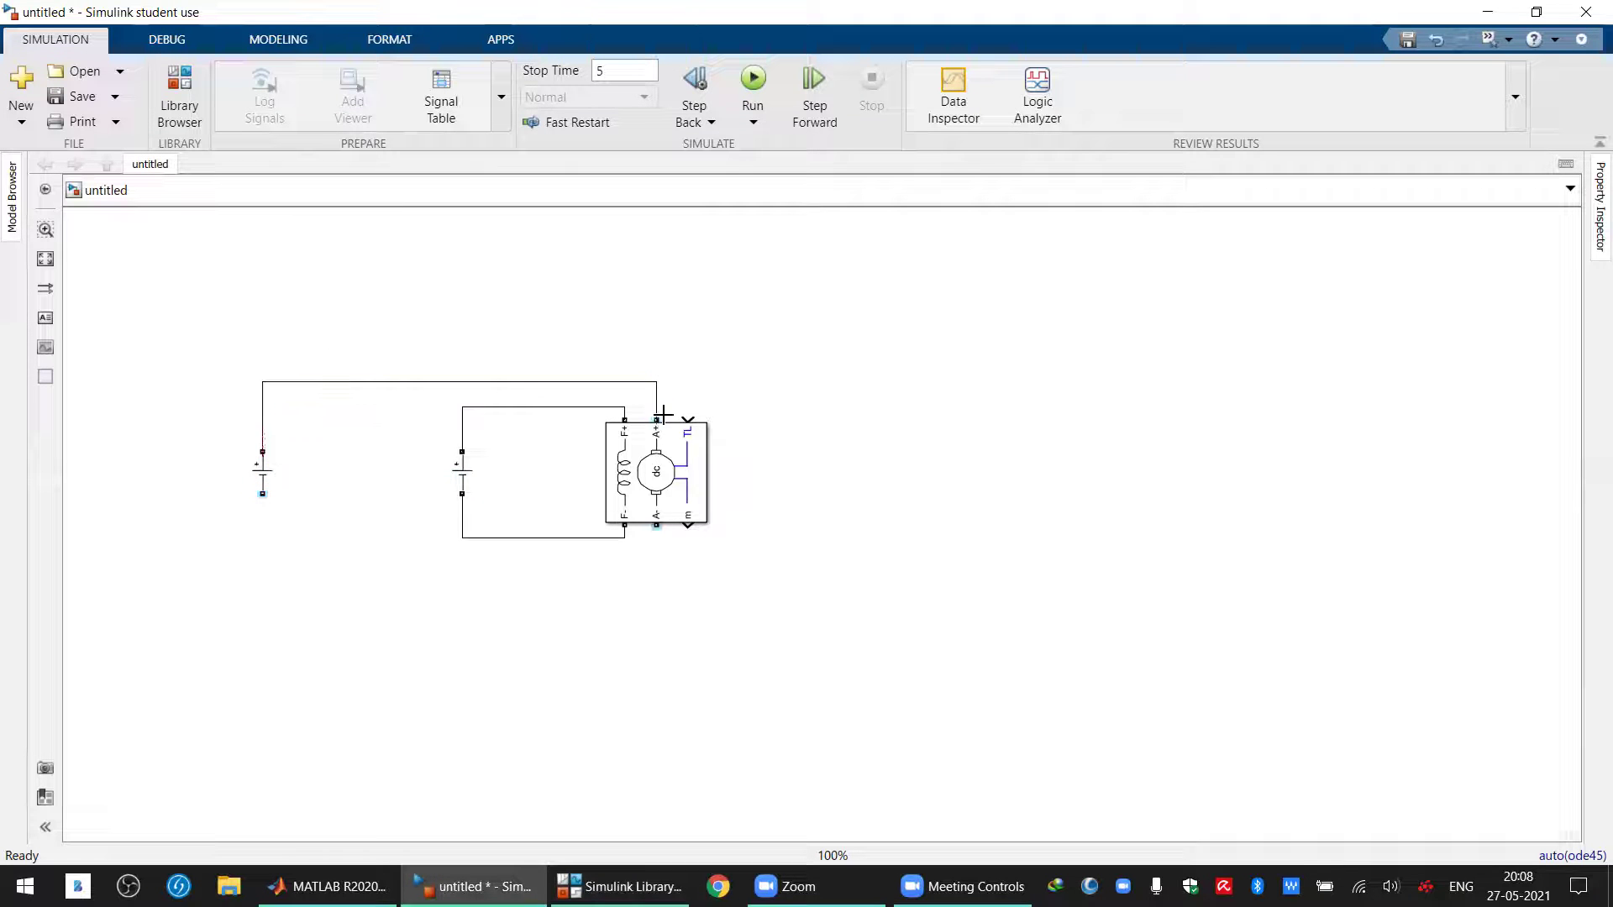
pyautogui.moveTo(262, 494); pyautogui.dragTo(656, 526)
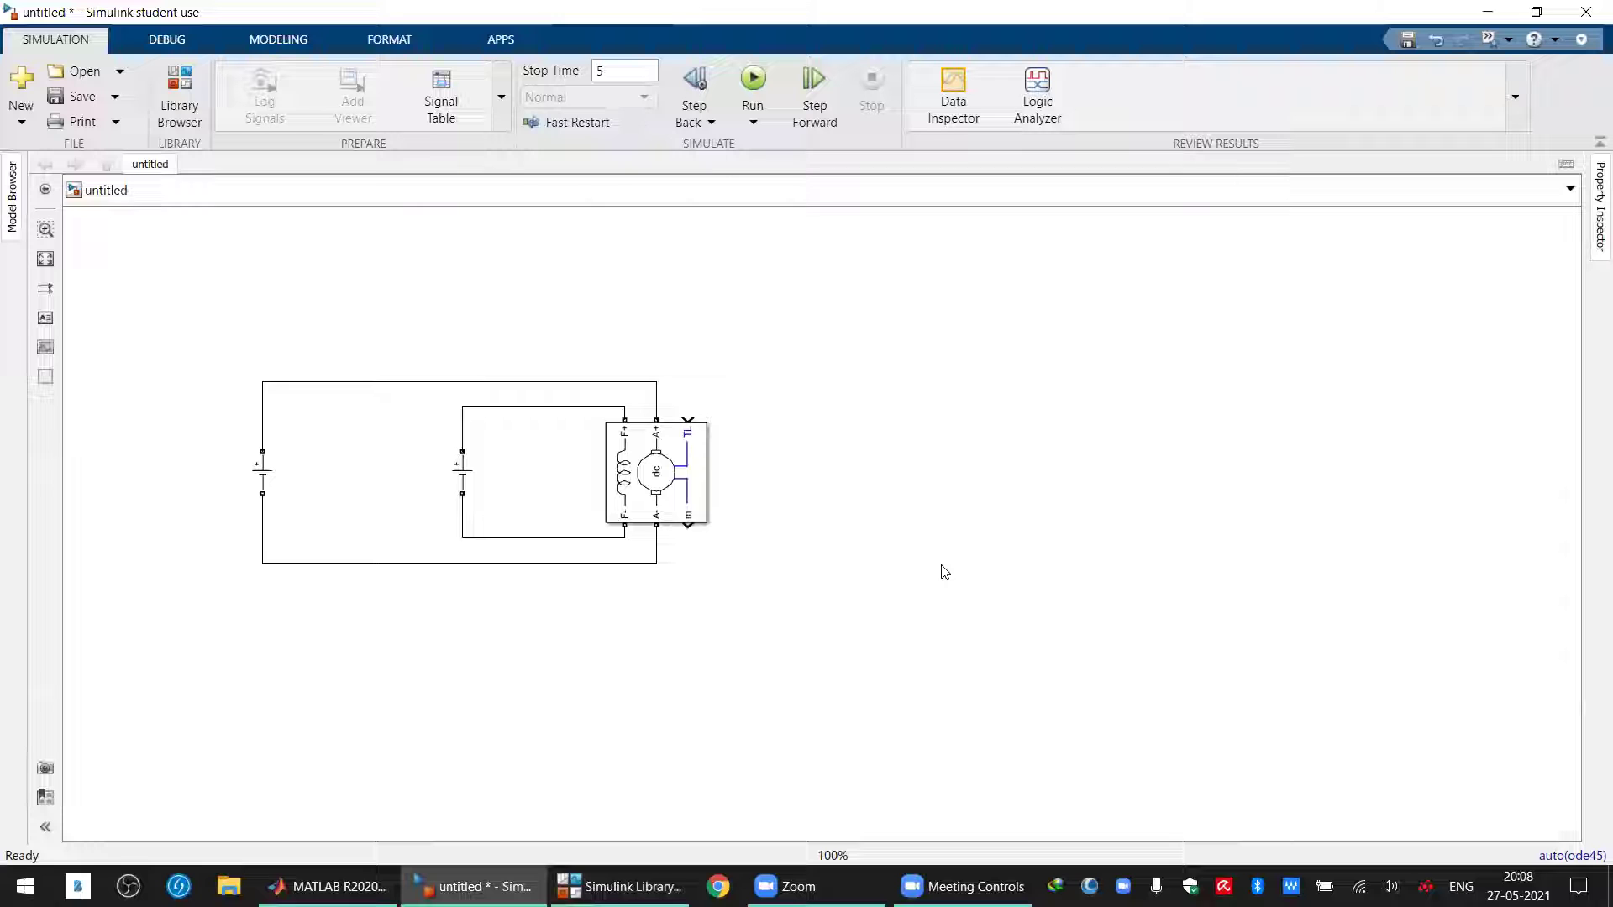
# Set the DC Machine's preset model to 02: 5HP 240V 1750RPM Field:150V
pyautogui.click(618, 514)
pyautogui.doubleClick(645, 494)
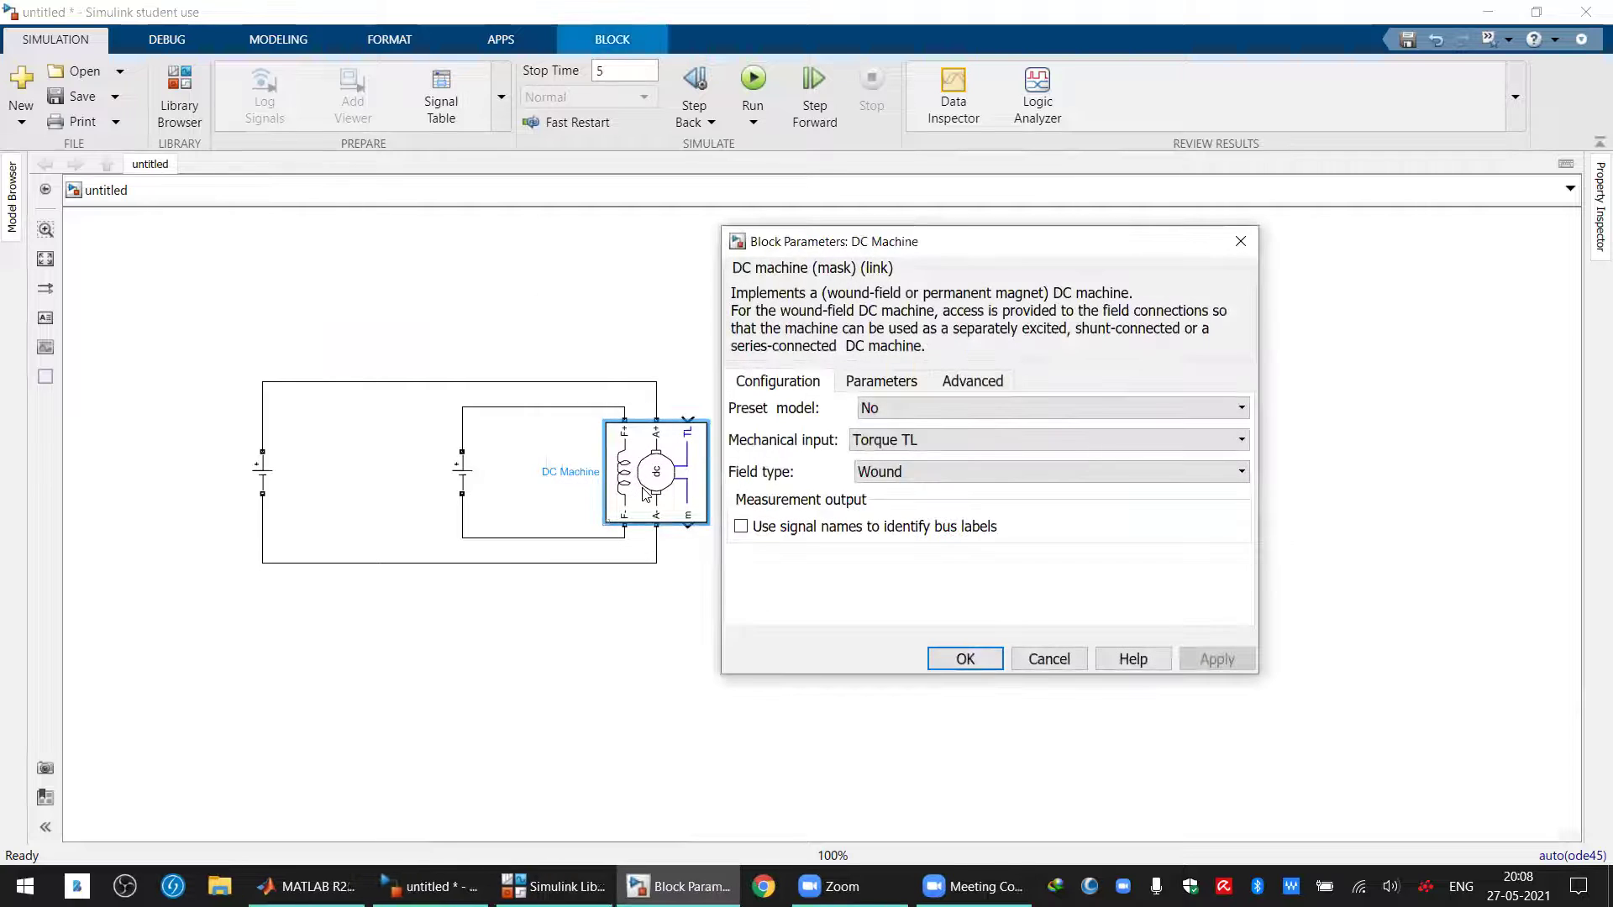
pyautogui.click(945, 408)
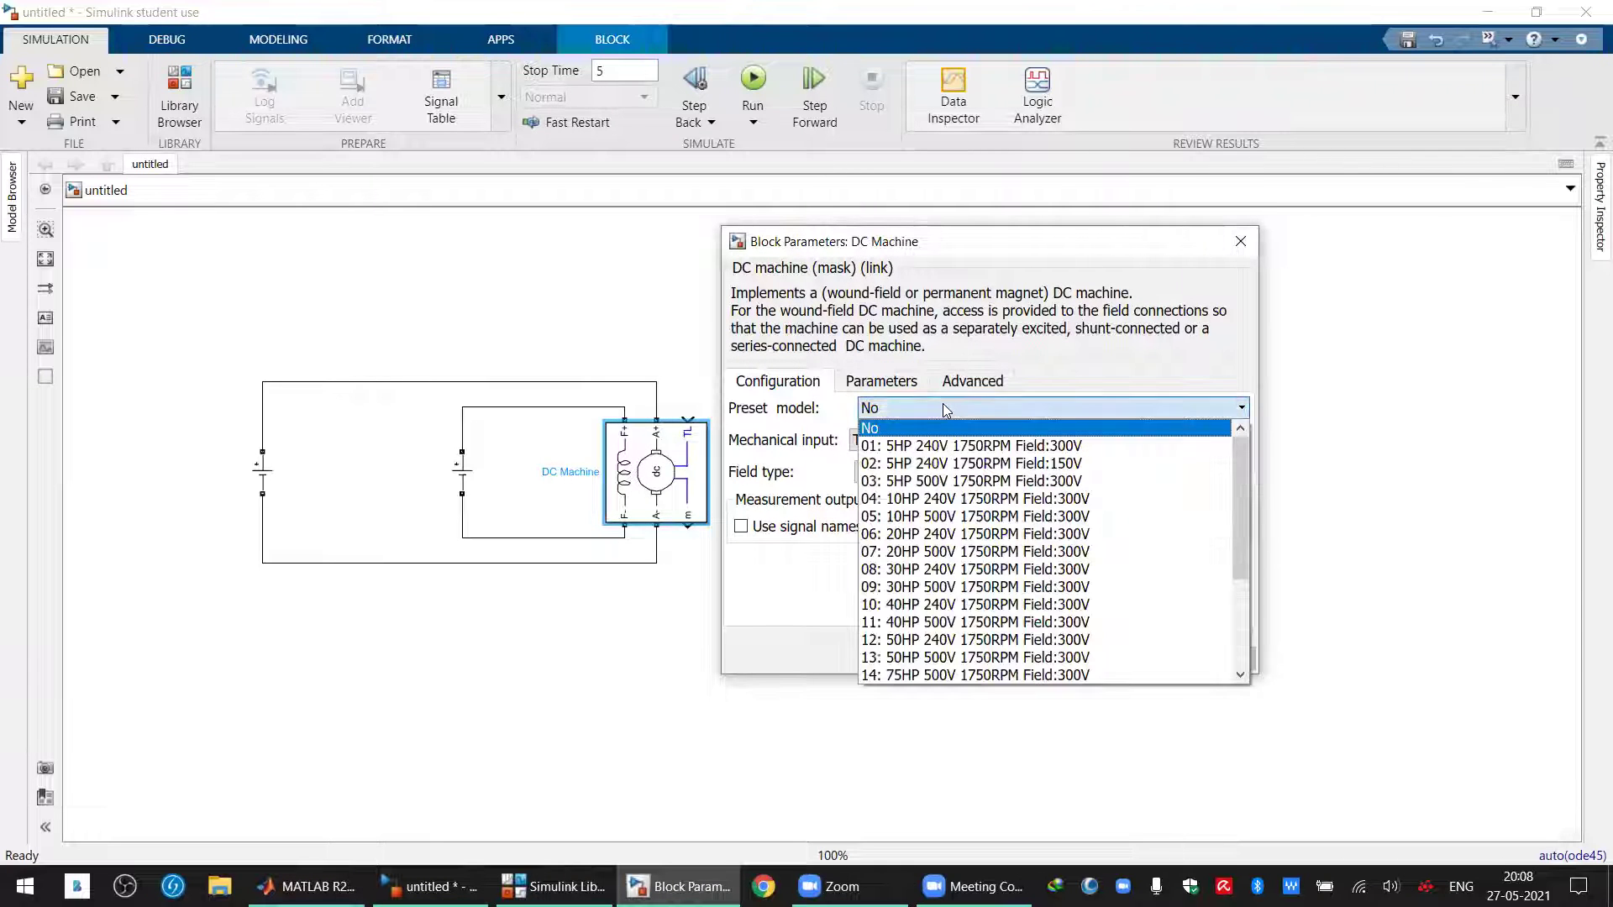
pyautogui.click(955, 465)
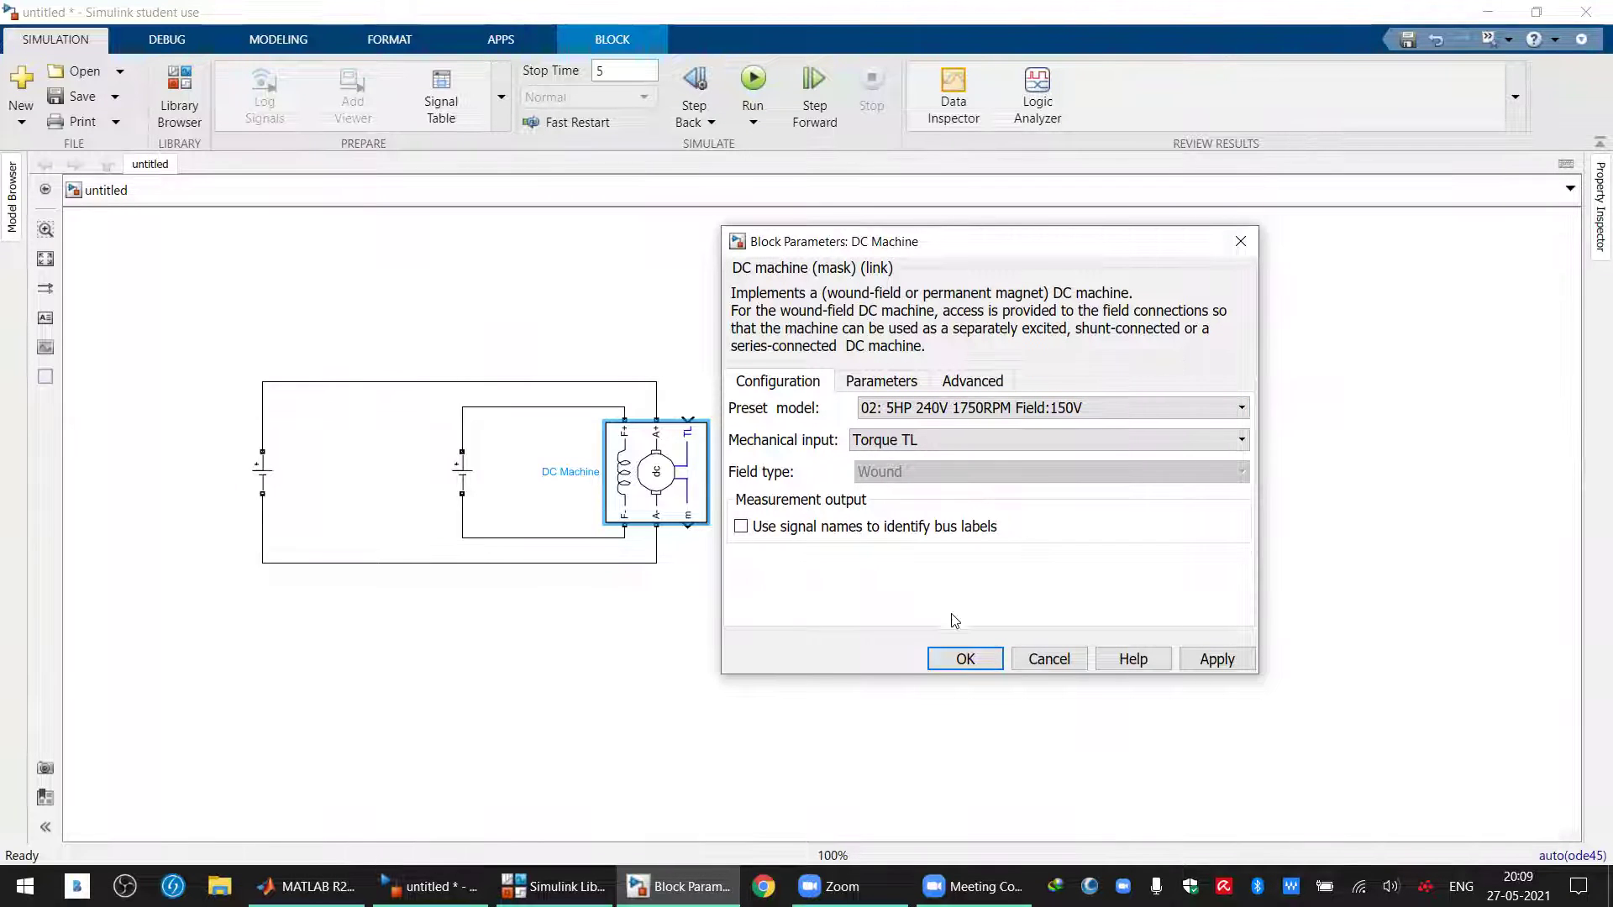
pyautogui.click(962, 660)
# Set the amplitude of the DC voltage source feeding the field winding to 150 V
pyautogui.doubleClick(462, 477)
pyautogui.doubleClick(614, 471)
pyautogui.write('150')
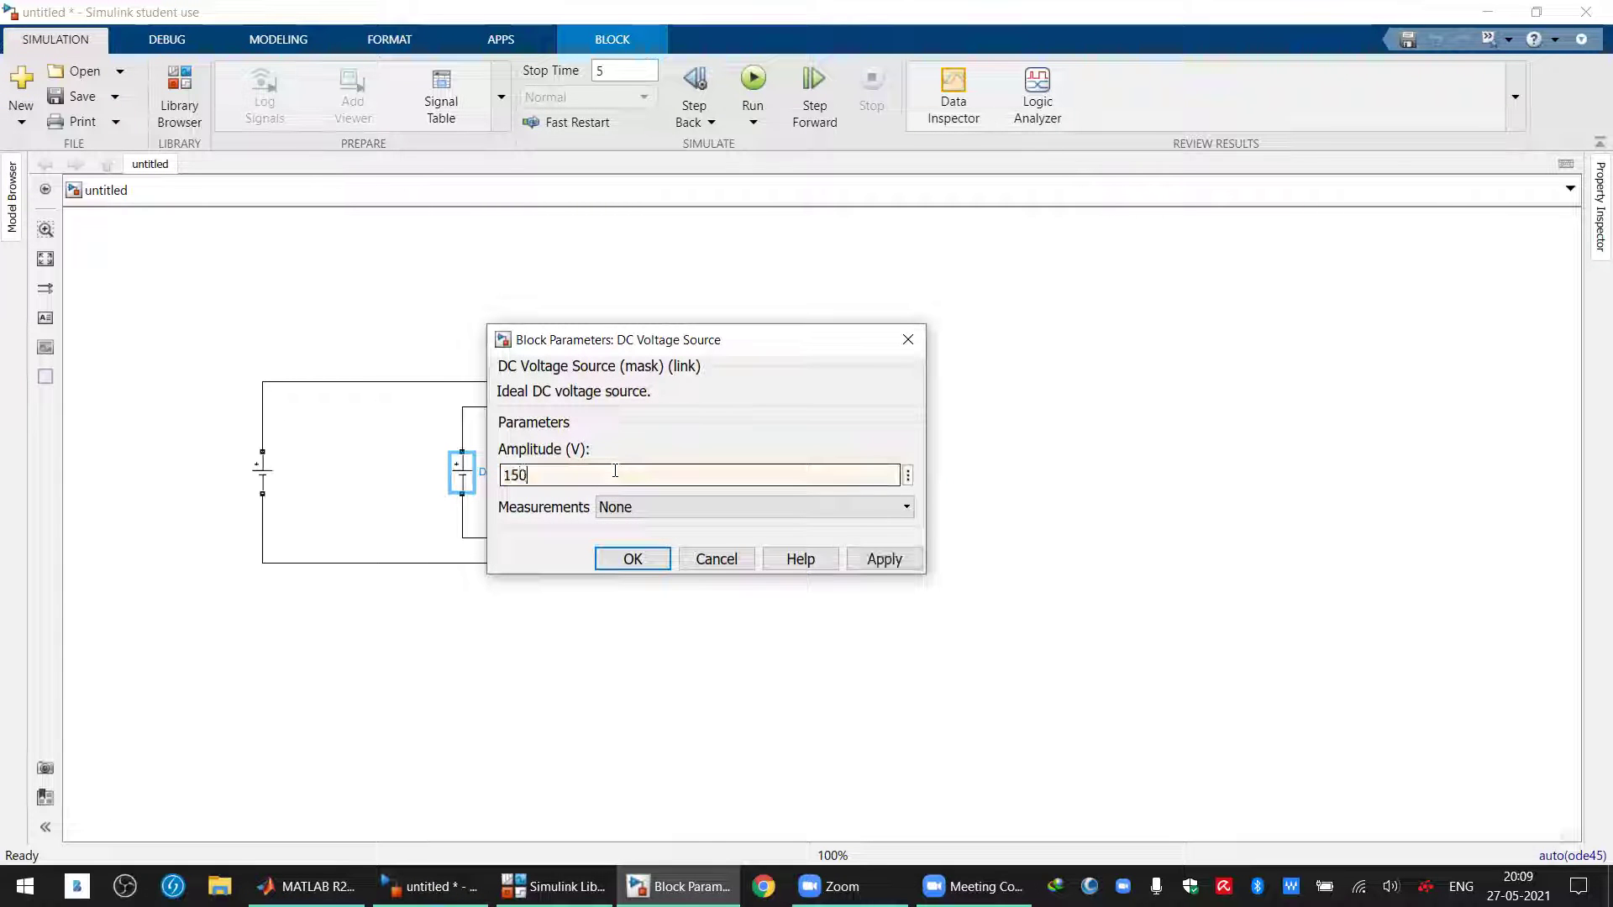
pyautogui.press('Return')
# Set the amplitude of the outer DC voltage source that feeds the armature terminals
pyautogui.click(272, 474)
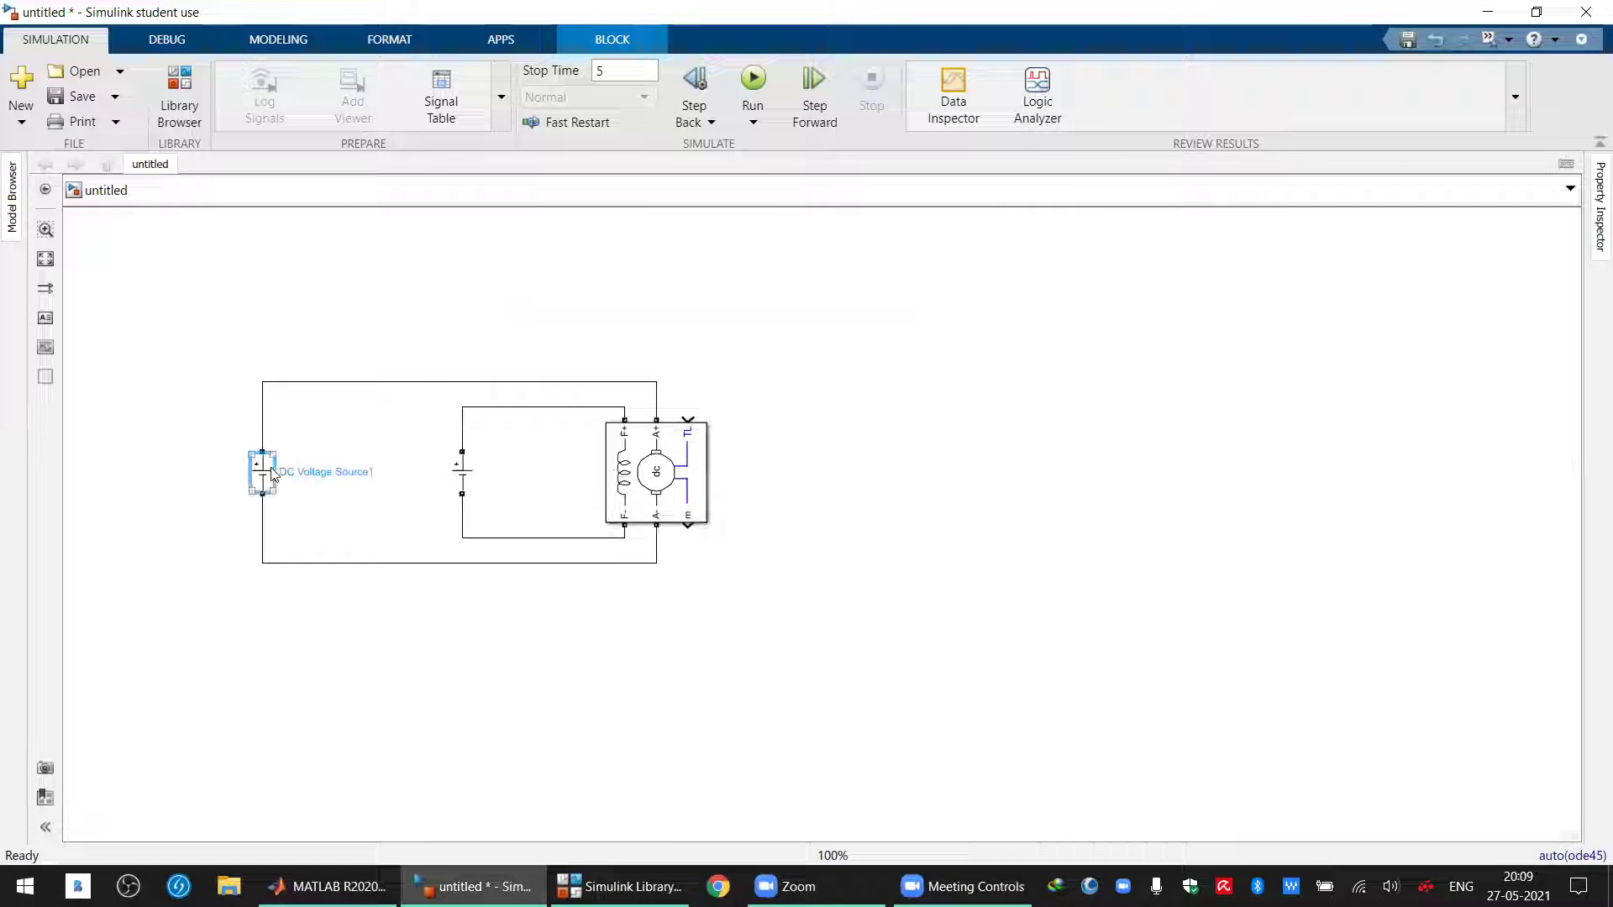
pyautogui.doubleClick(271, 474)
pyautogui.doubleClick(477, 481)
pyautogui.write('2')
pyautogui.press('Return')
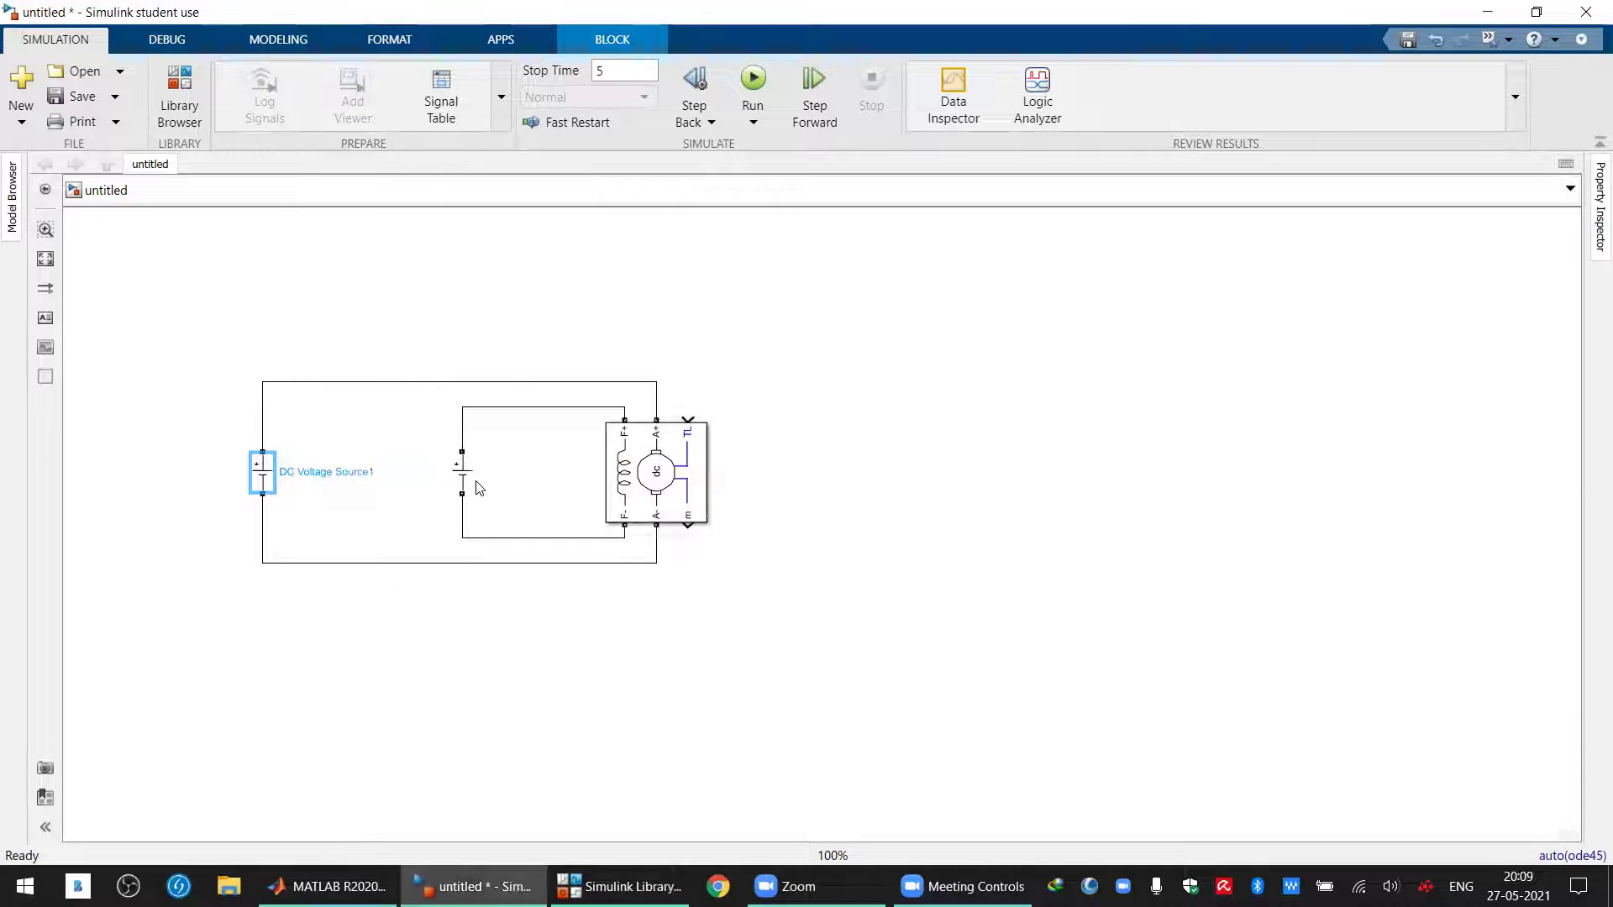
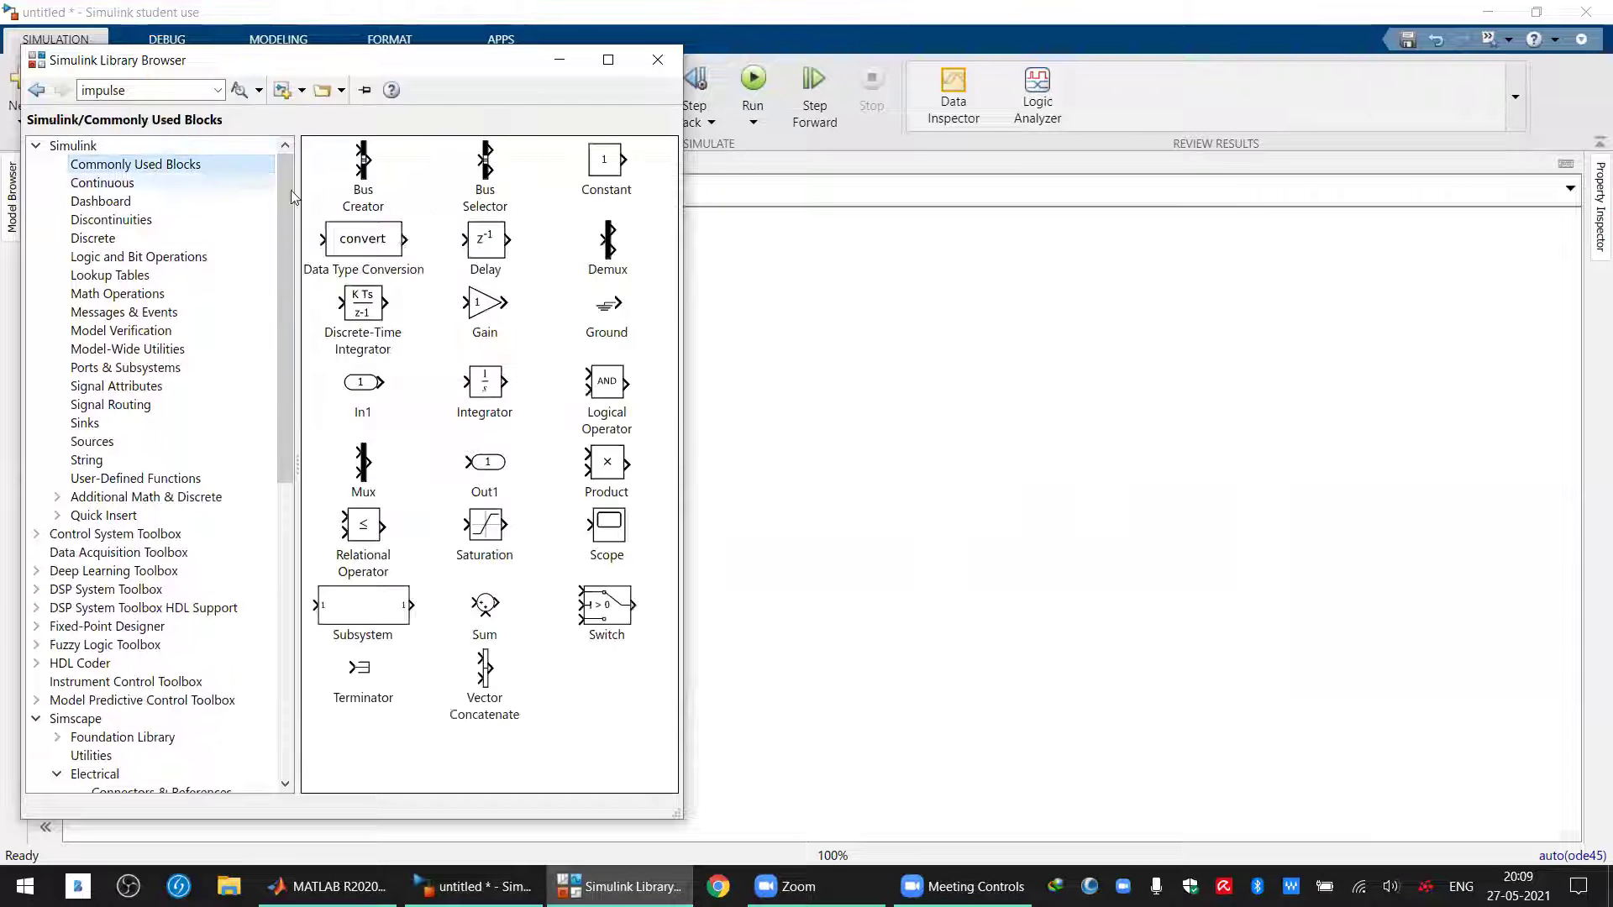
# Add a Constant block from Commonly Used Blocks, connect it to the machine's TL torque input, and set its value to 10
pyautogui.moveTo(607, 173); pyautogui.dragTo(653, 558)
pyautogui.click(648, 592)
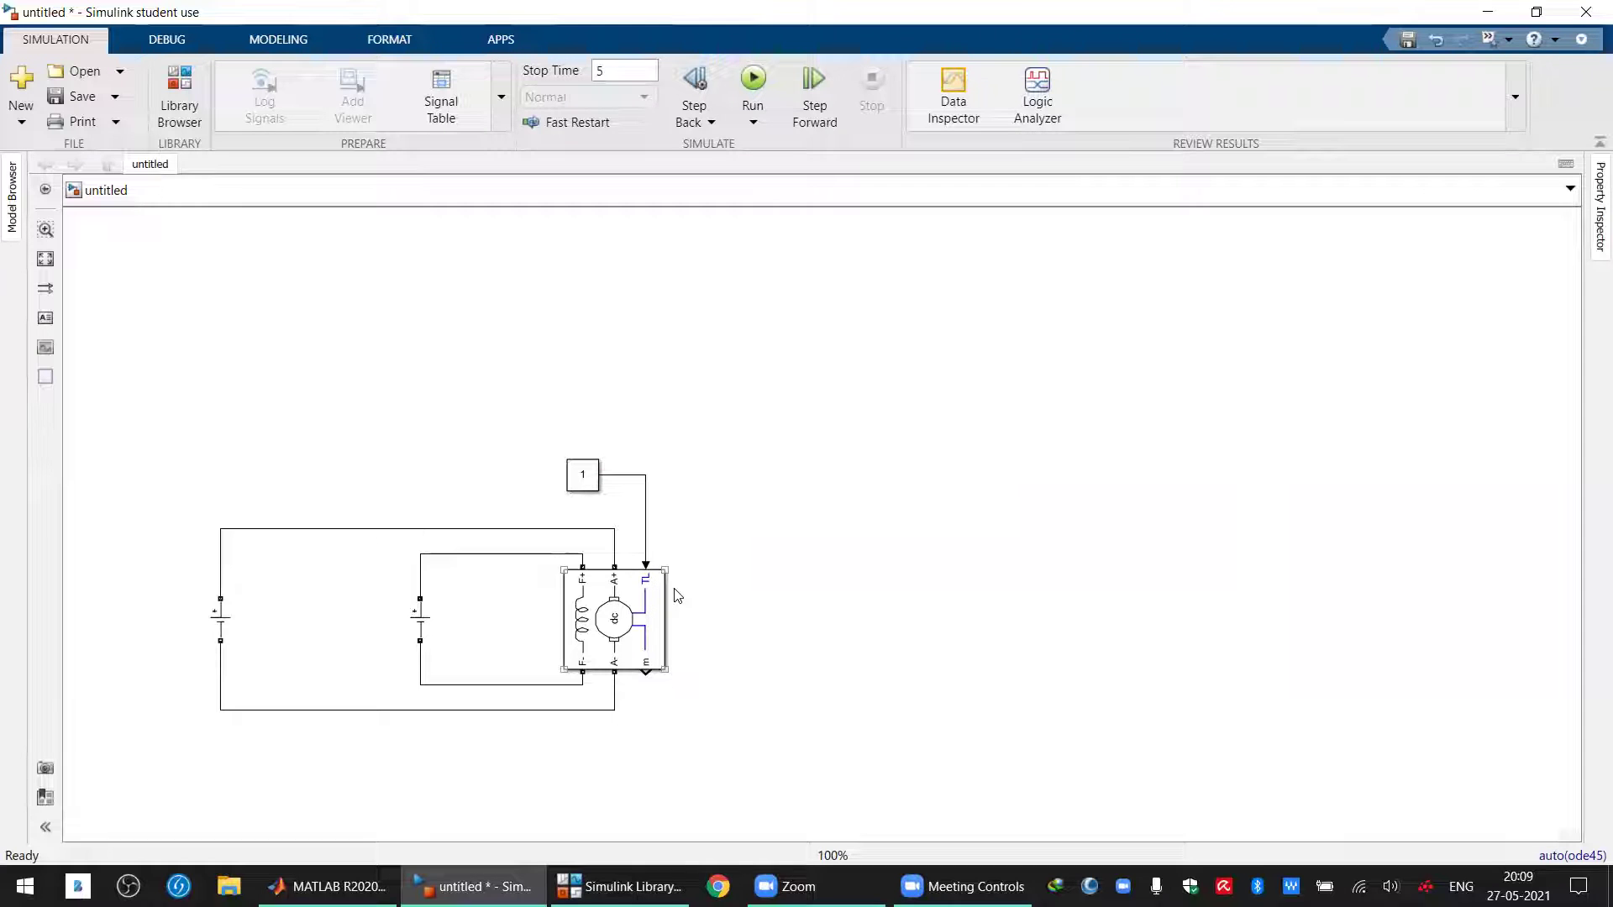
pyautogui.click(592, 482)
pyautogui.doubleClick(592, 478)
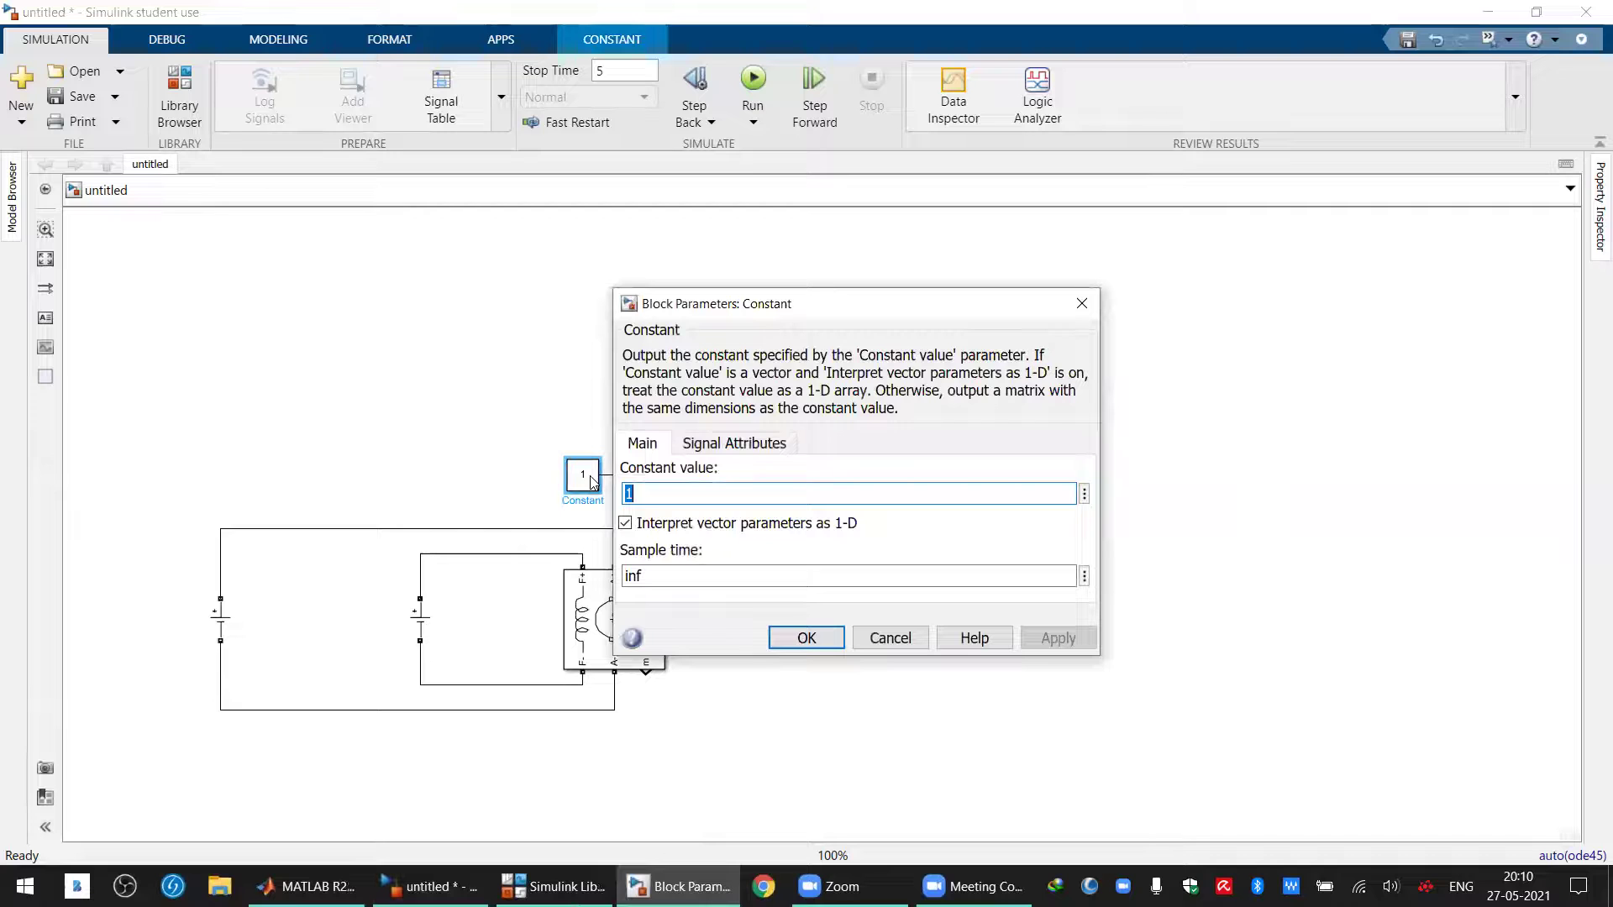
pyautogui.write('10')
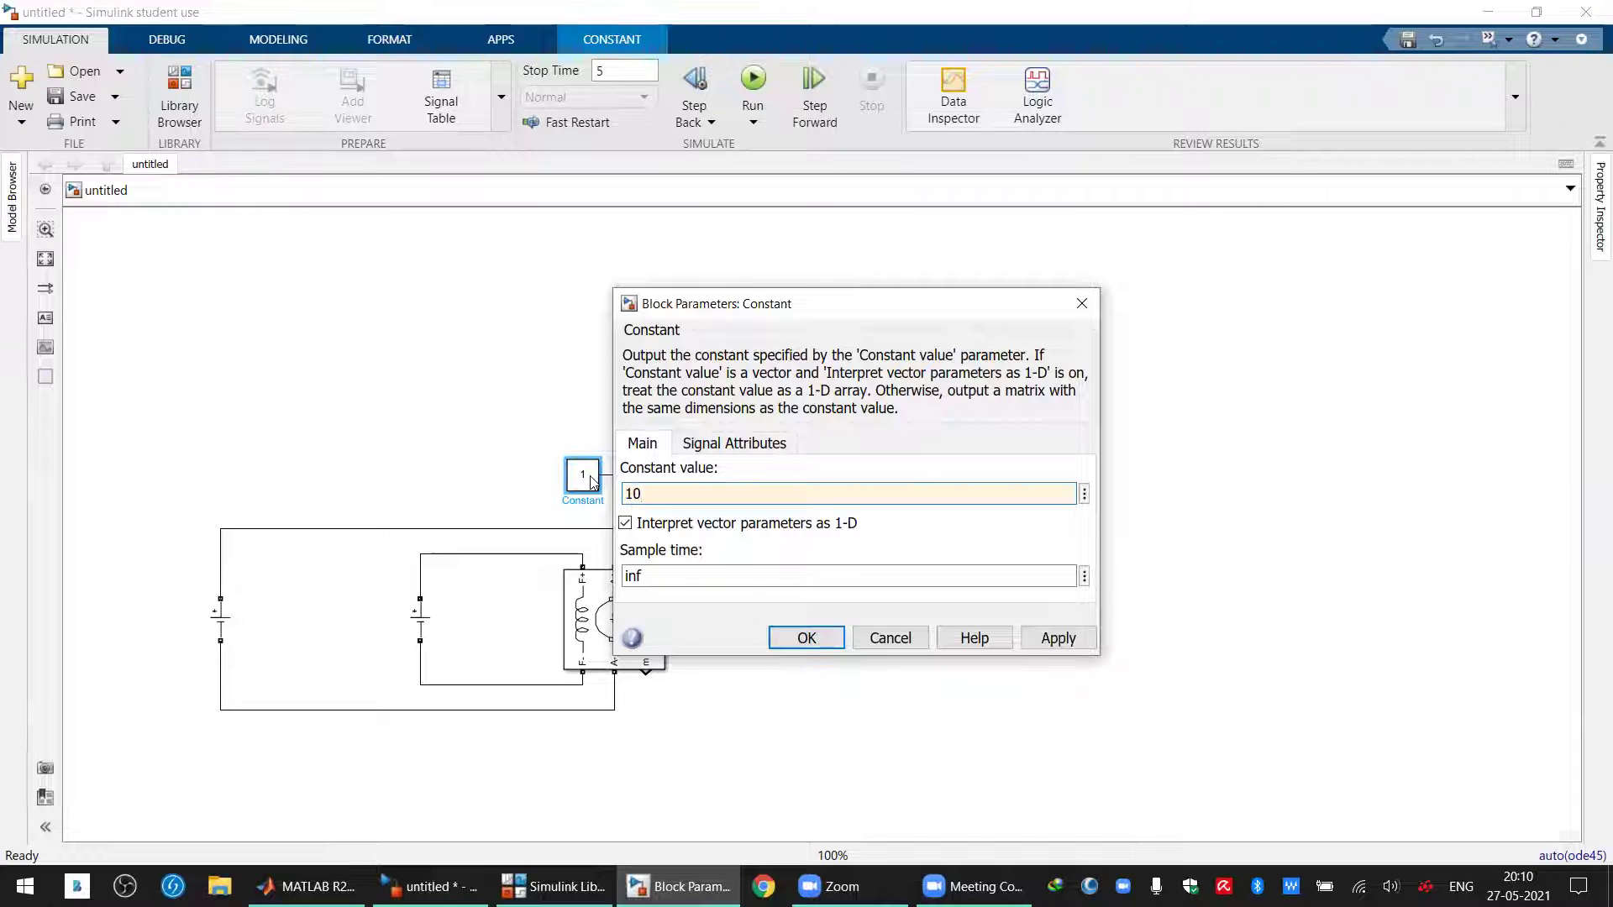
pyautogui.press('Return')
pyautogui.click(809, 661)
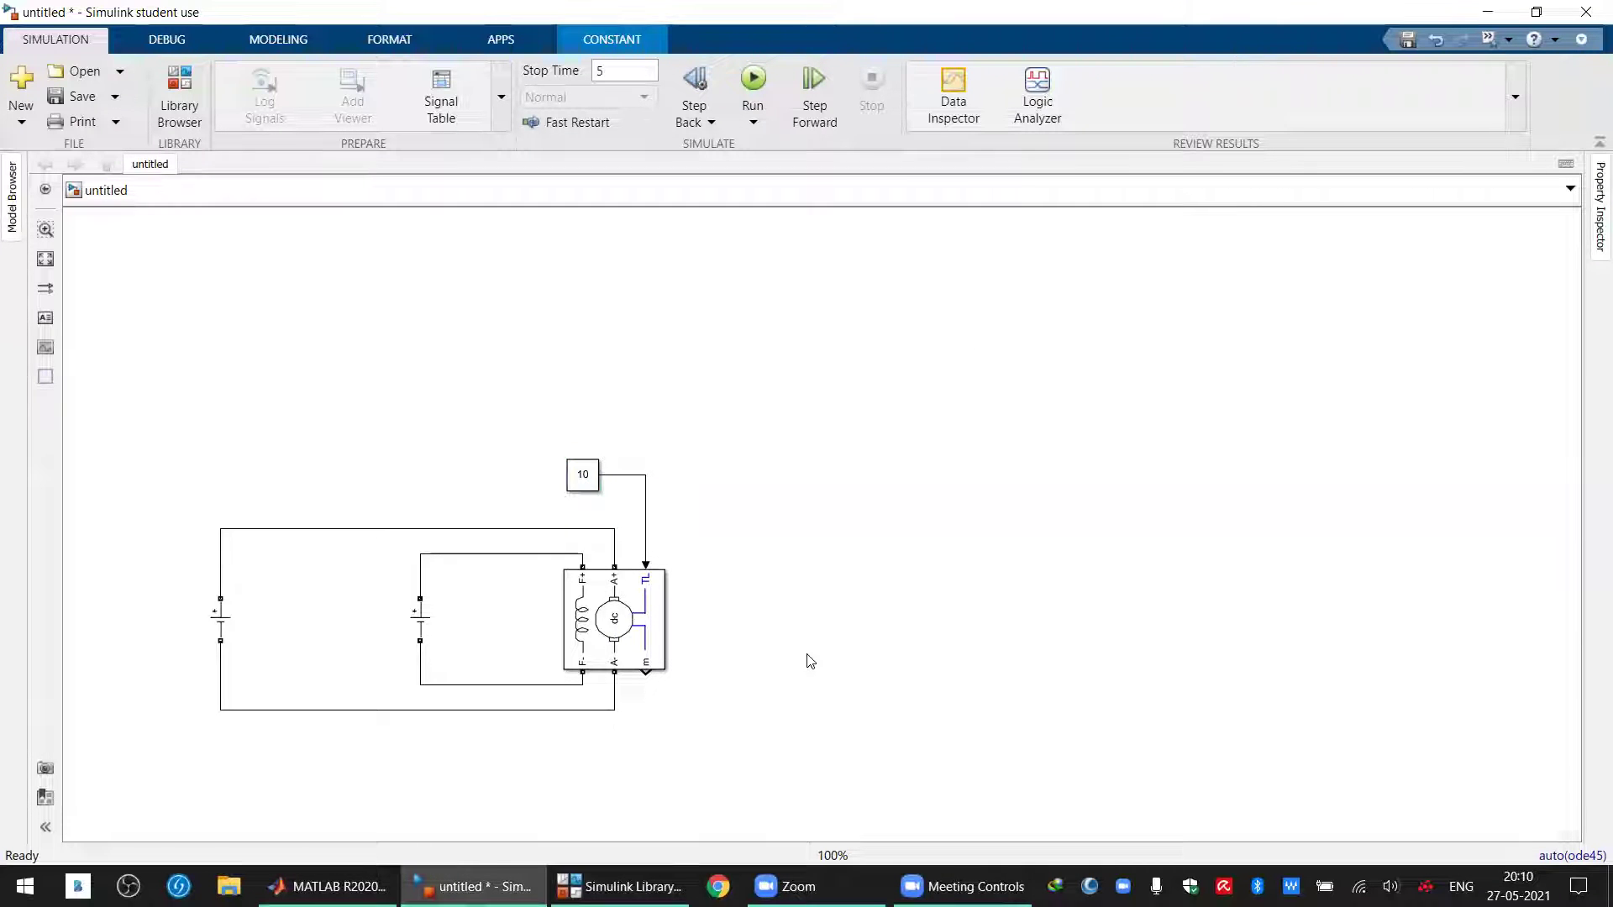
# Add a Bus Selector from Commonly Used Blocks and connect it to the DC Machine's m measurement output
pyautogui.click(648, 626)
pyautogui.click(1002, 737)
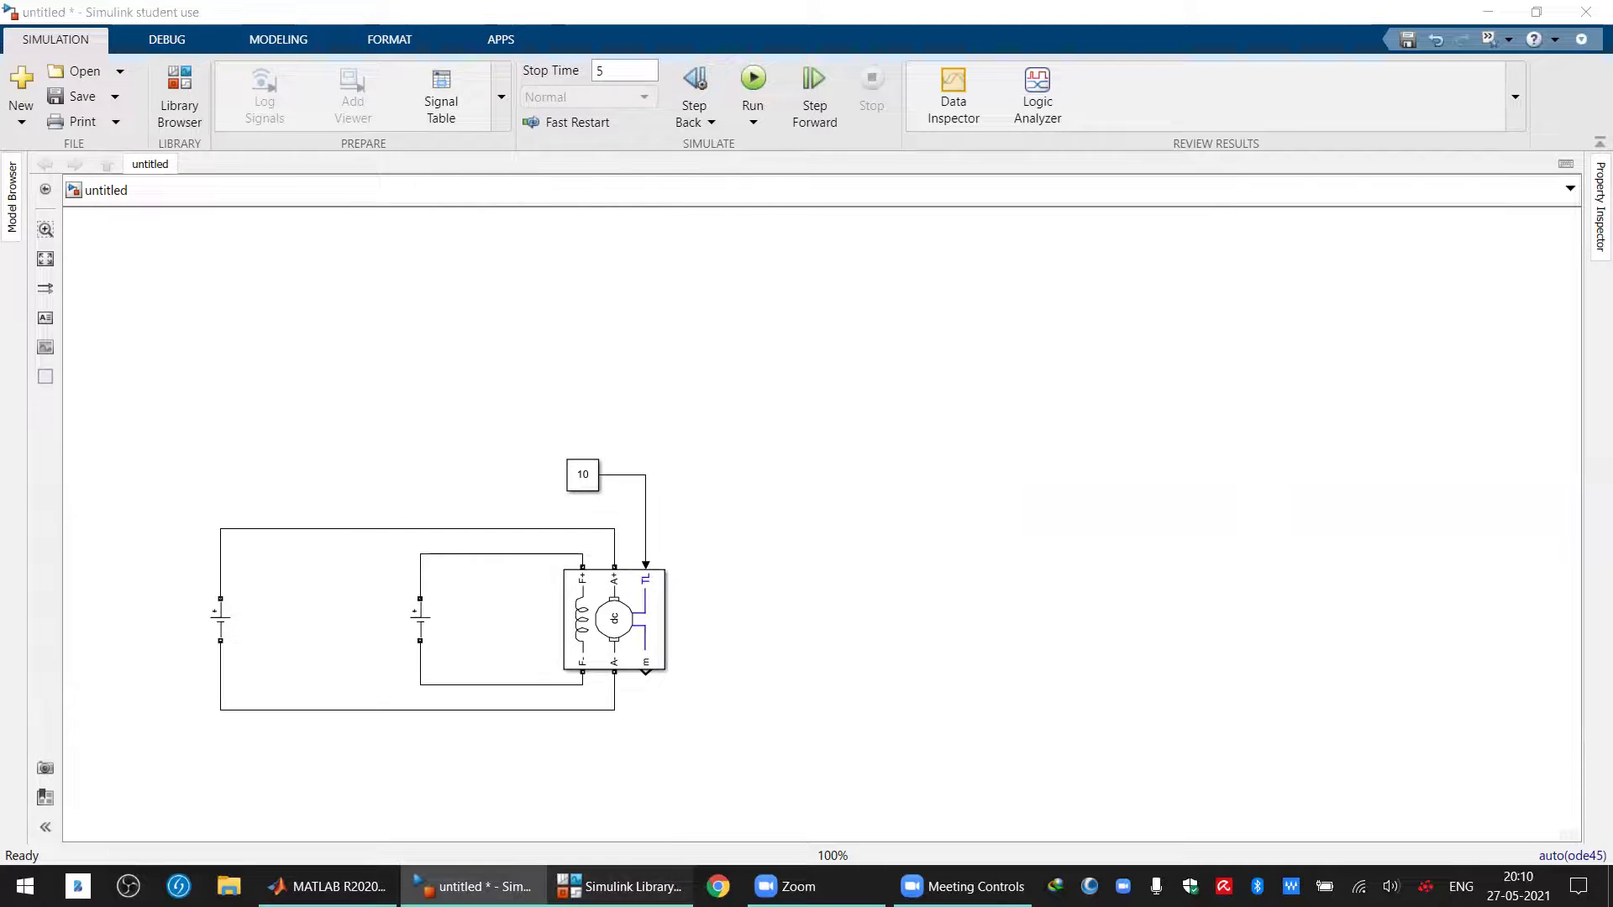
pyautogui.click(621, 886)
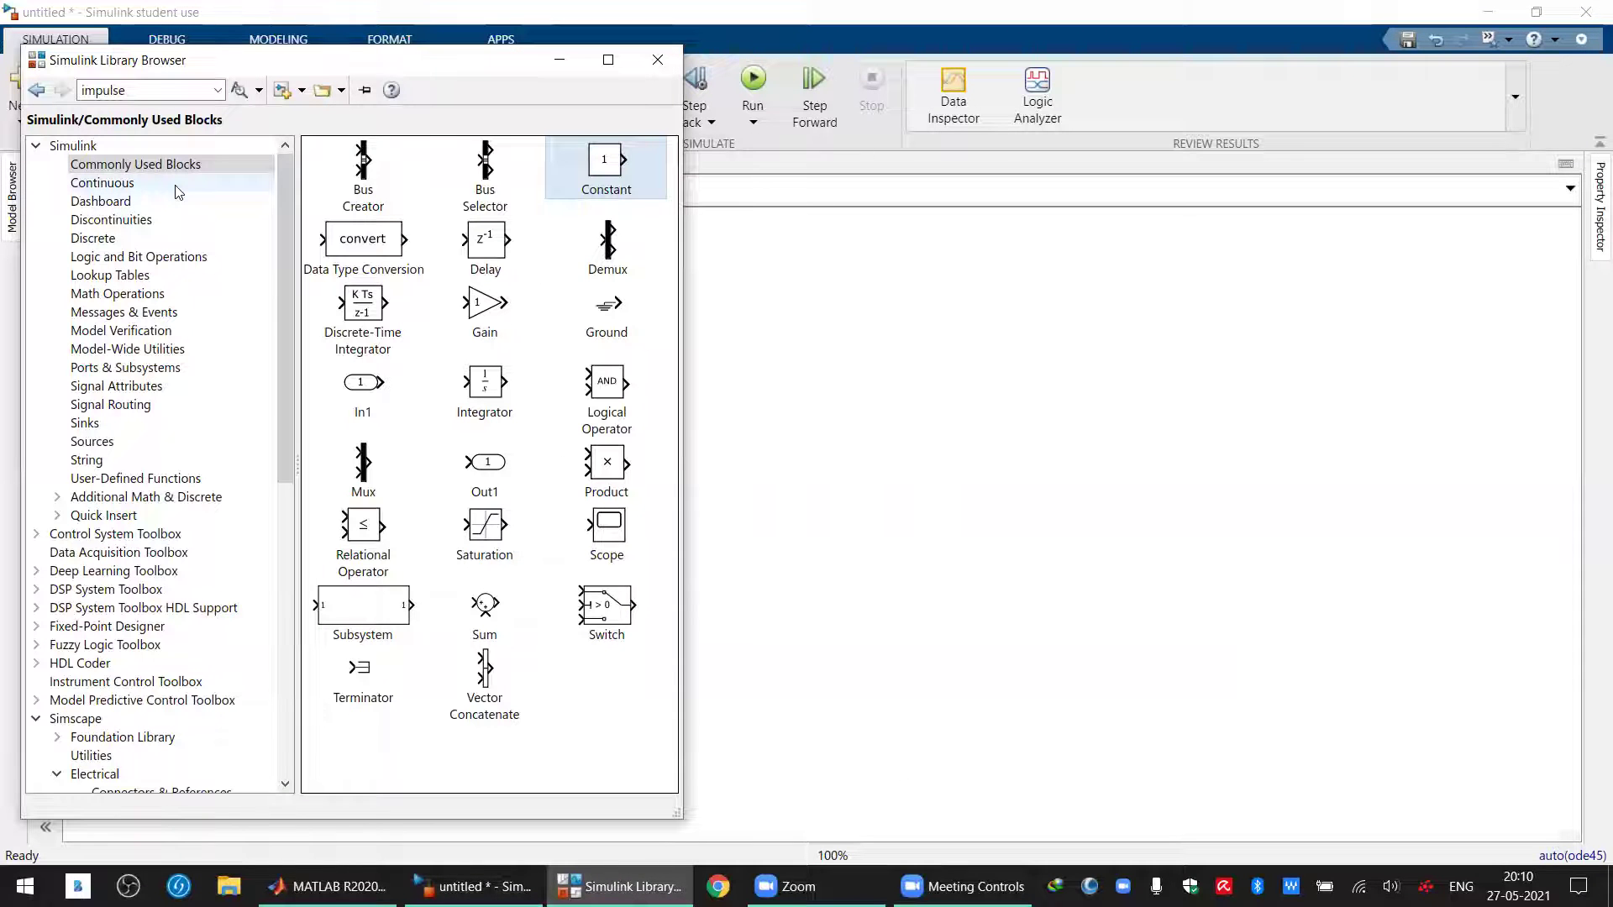
pyautogui.moveTo(486, 173)
pyautogui.mouseDown()
pyautogui.moveTo(810, 693)
pyautogui.moveTo(774, 722)
pyautogui.moveTo(698, 718)
pyautogui.moveTo(719, 705)
pyautogui.moveTo(646, 674)
pyautogui.mouseUp()
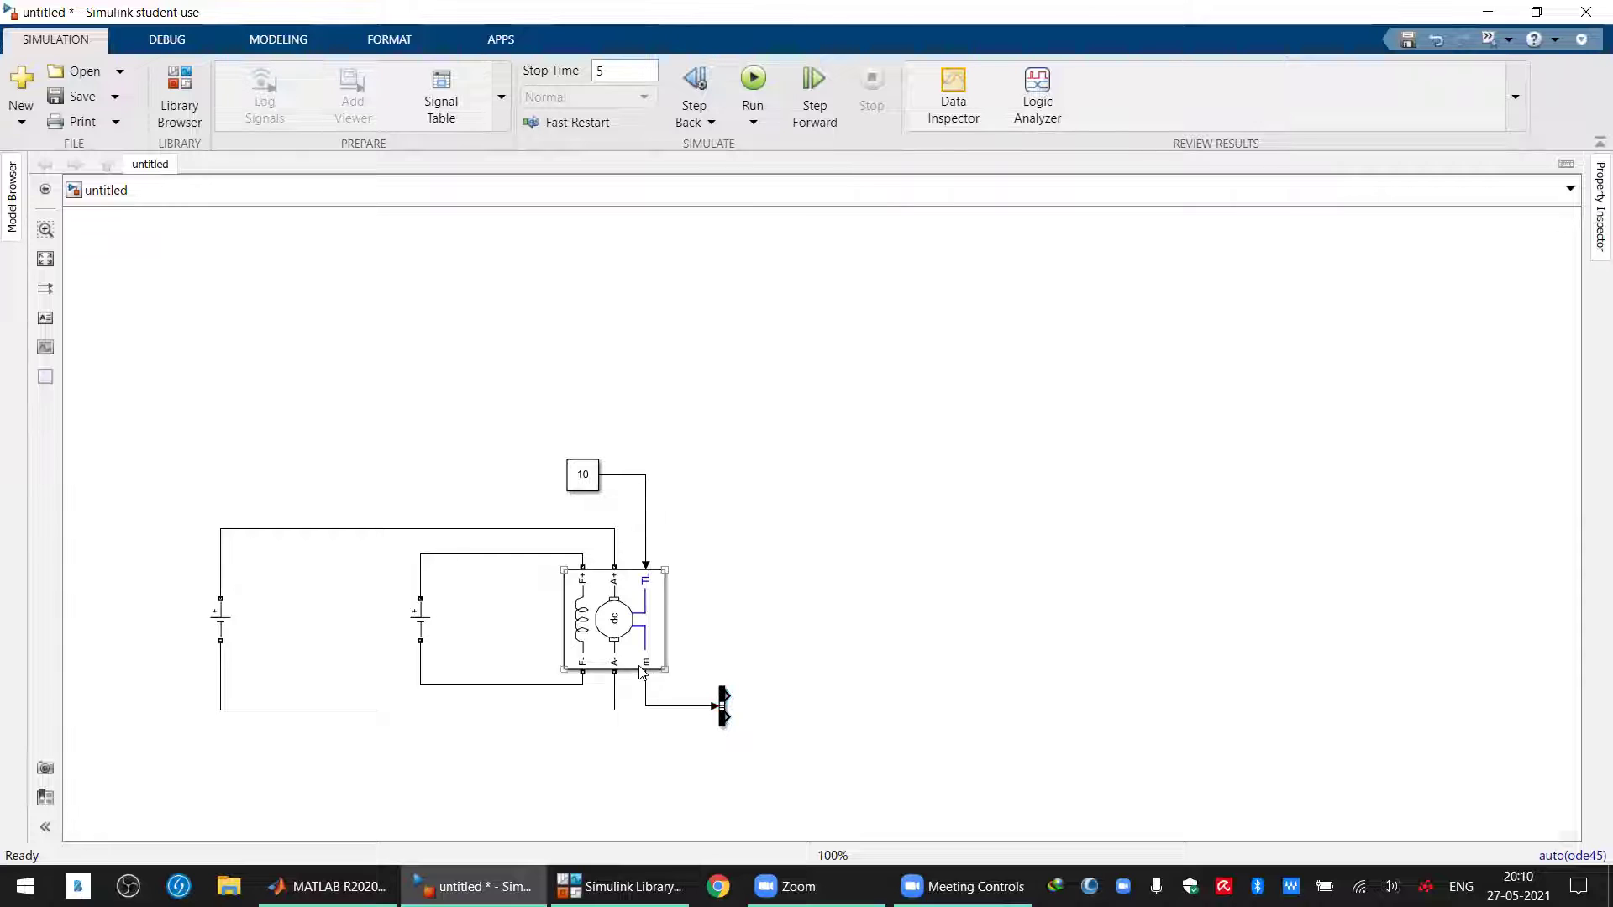
pyautogui.click(655, 665)
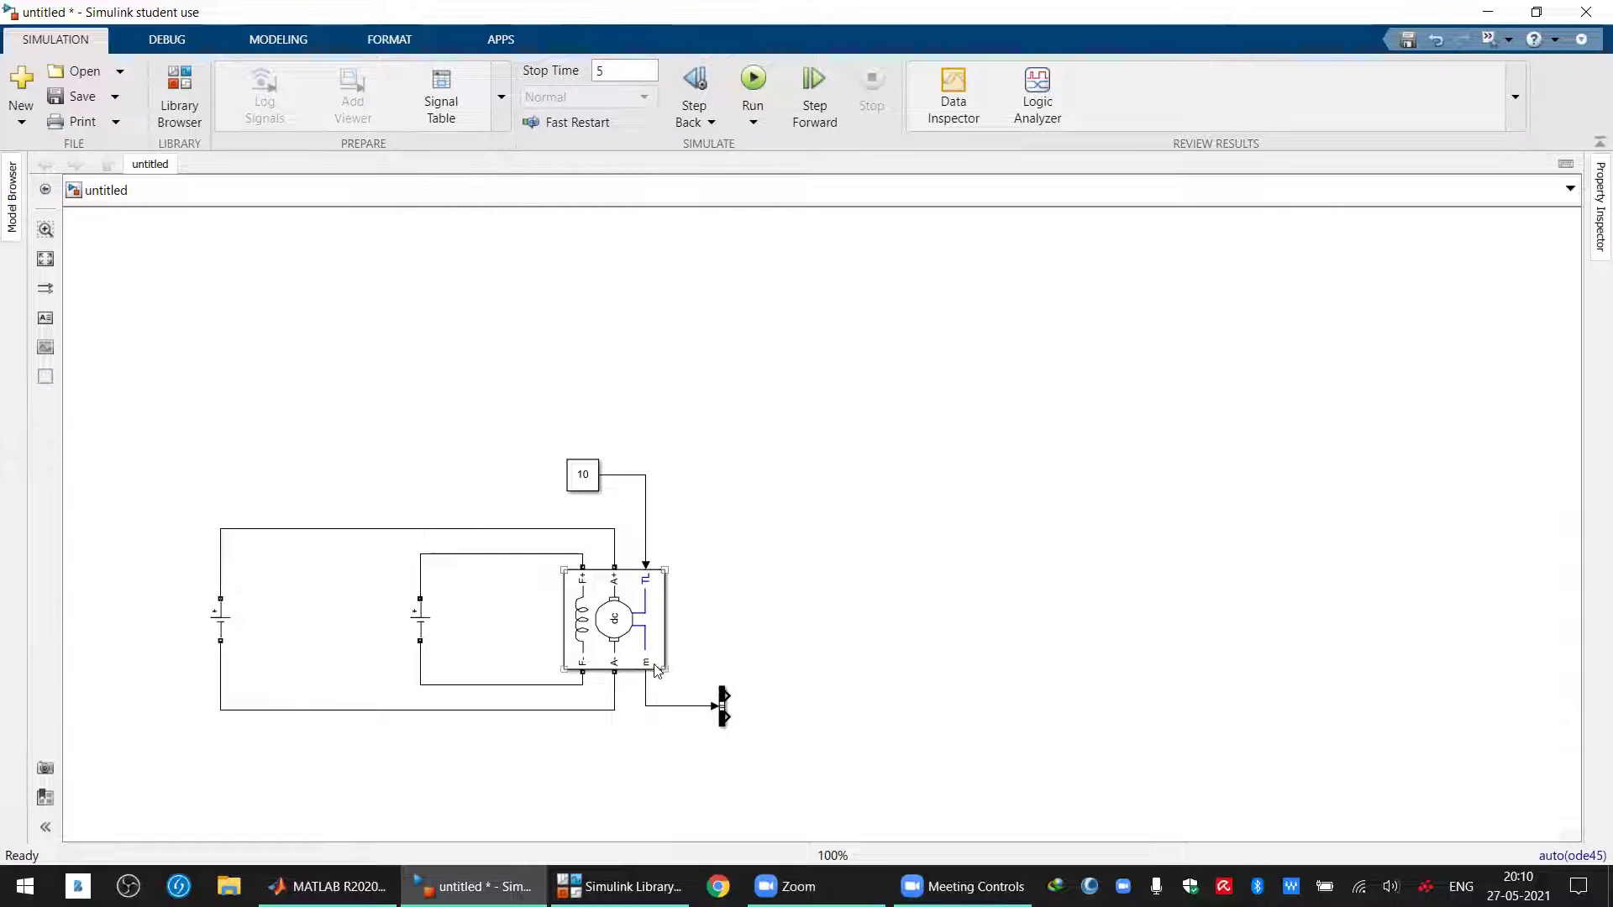
# Replace the Bus Selector's default signals with speed wm, armature current ia, field current if and electrical torque Te
pyautogui.click(721, 714)
pyautogui.doubleClick(722, 714)
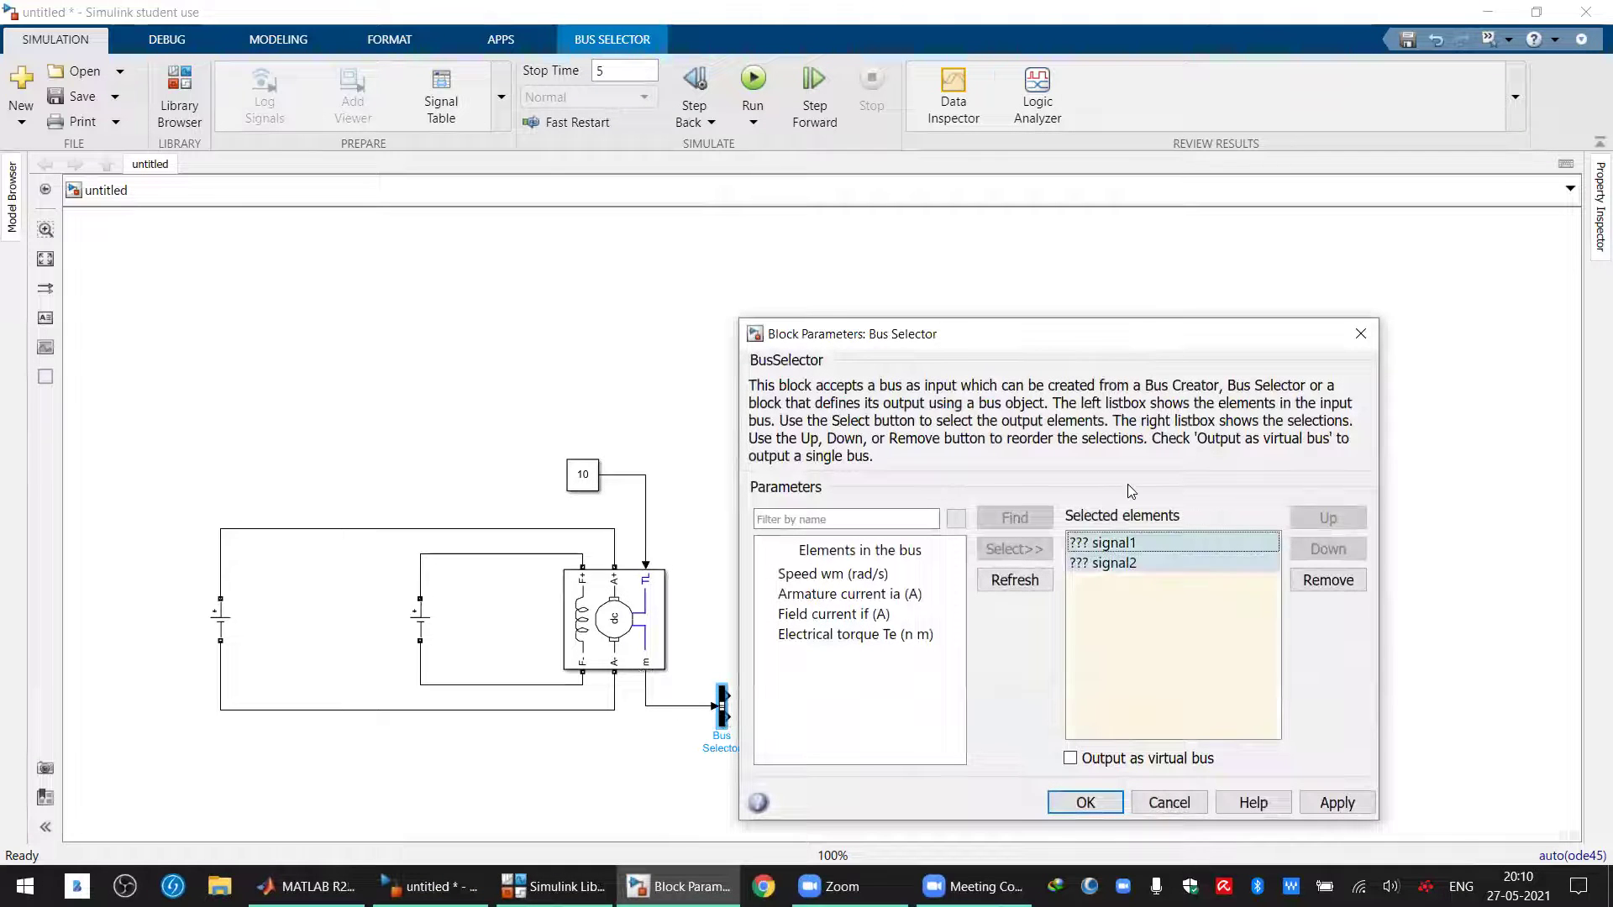
pyautogui.press('Delete')
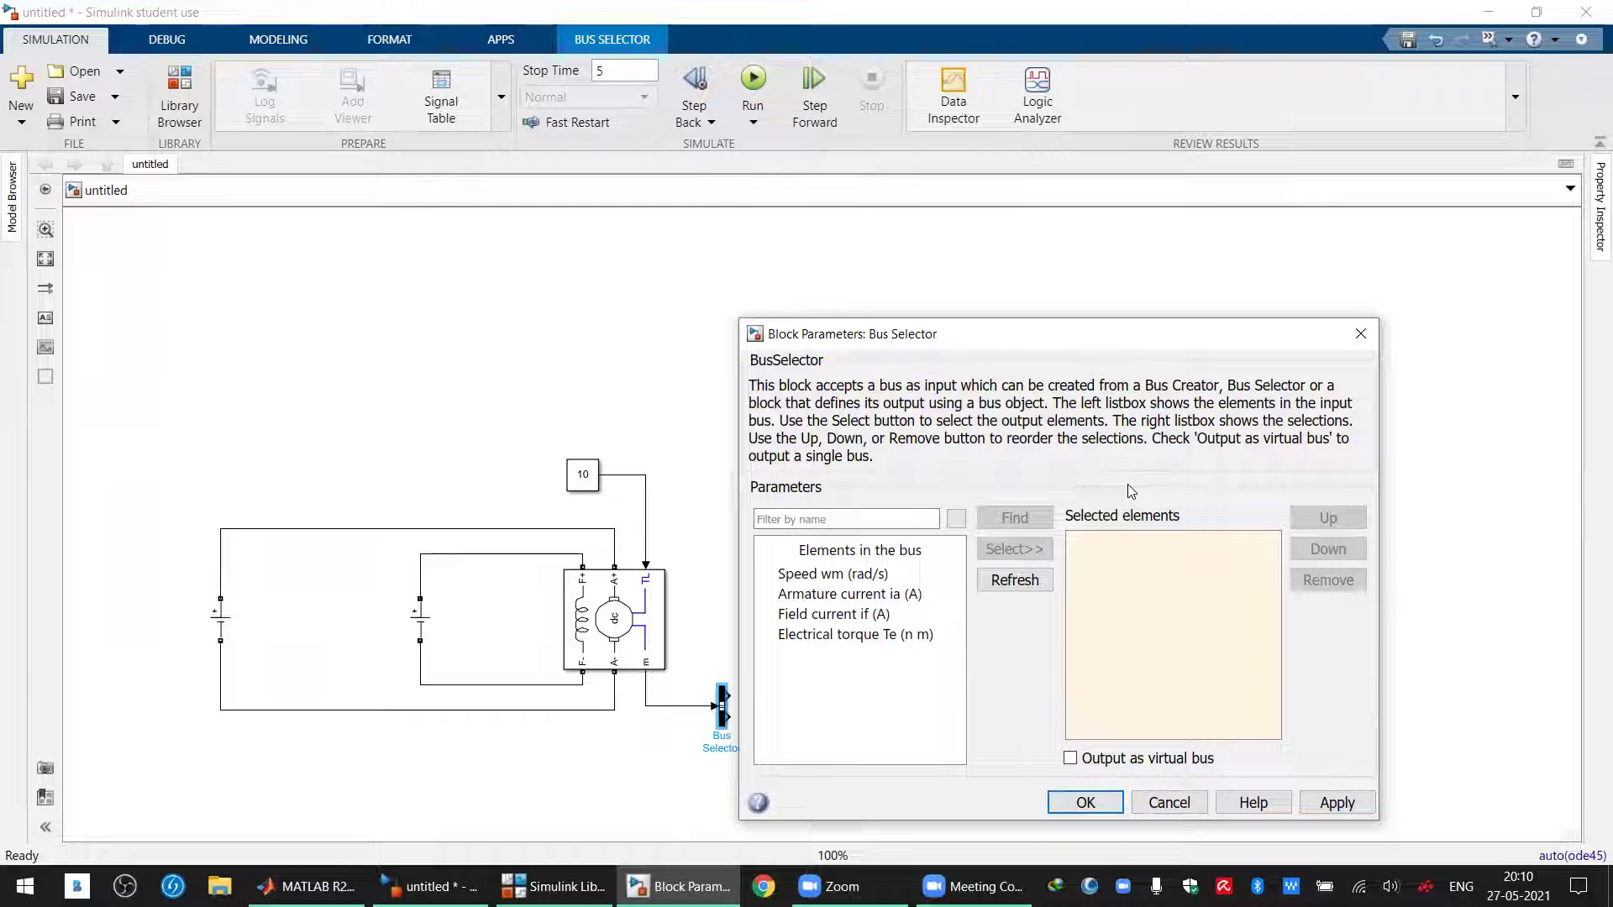
pyautogui.click(880, 577)
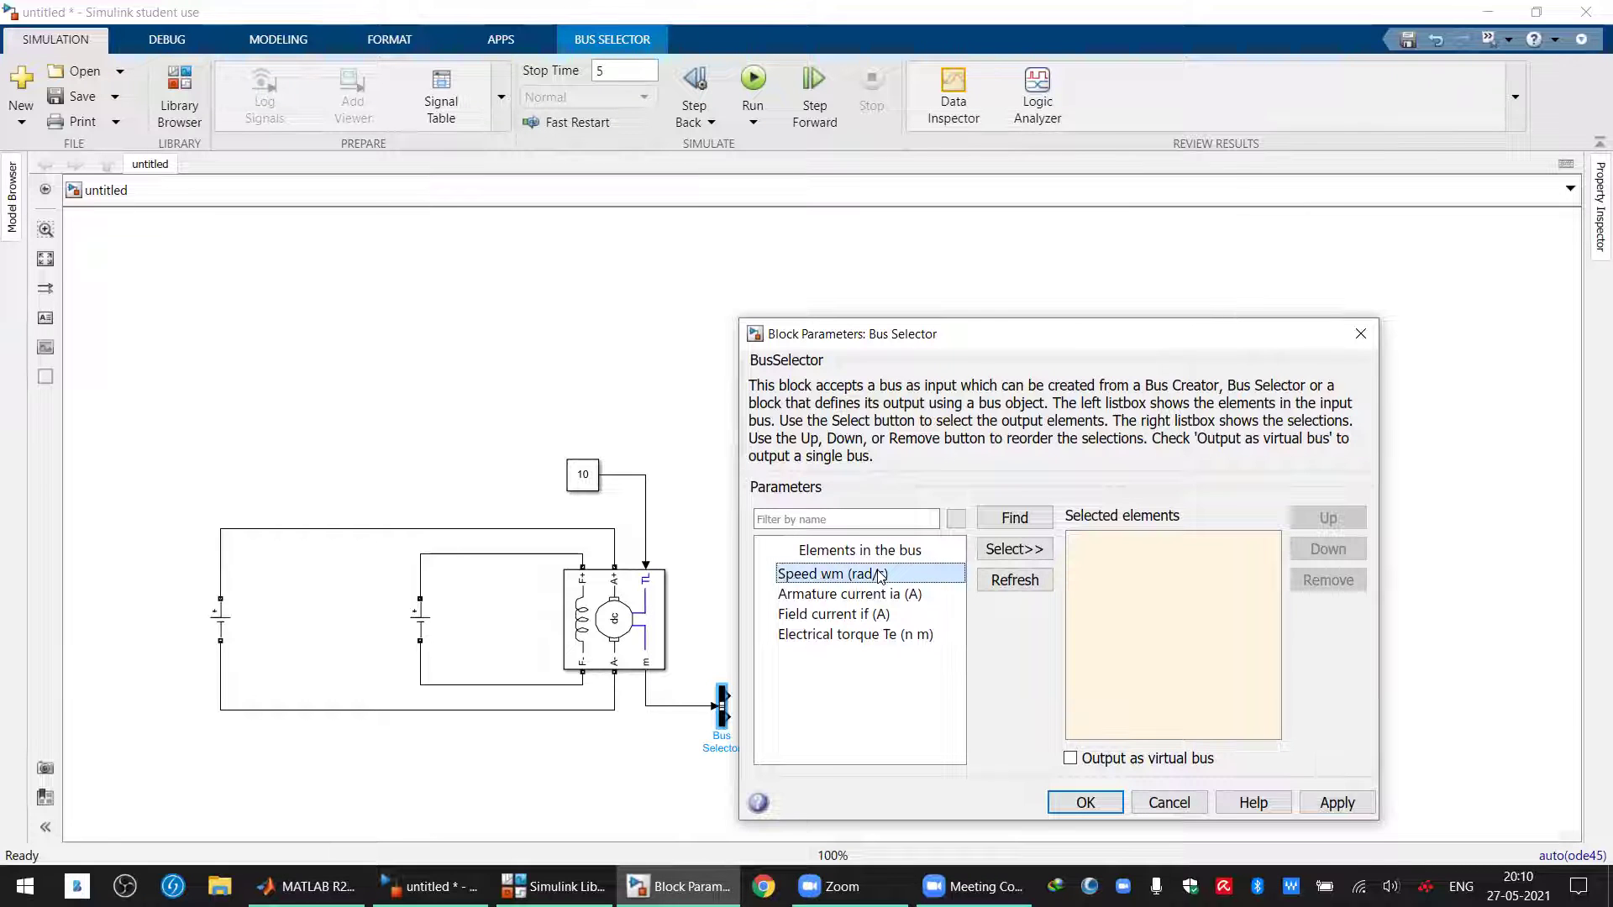
pyautogui.hotkey('shift', 'Down')
pyautogui.hotkey('shift', 'Down')
pyautogui.hotkey('shift', 'Down')
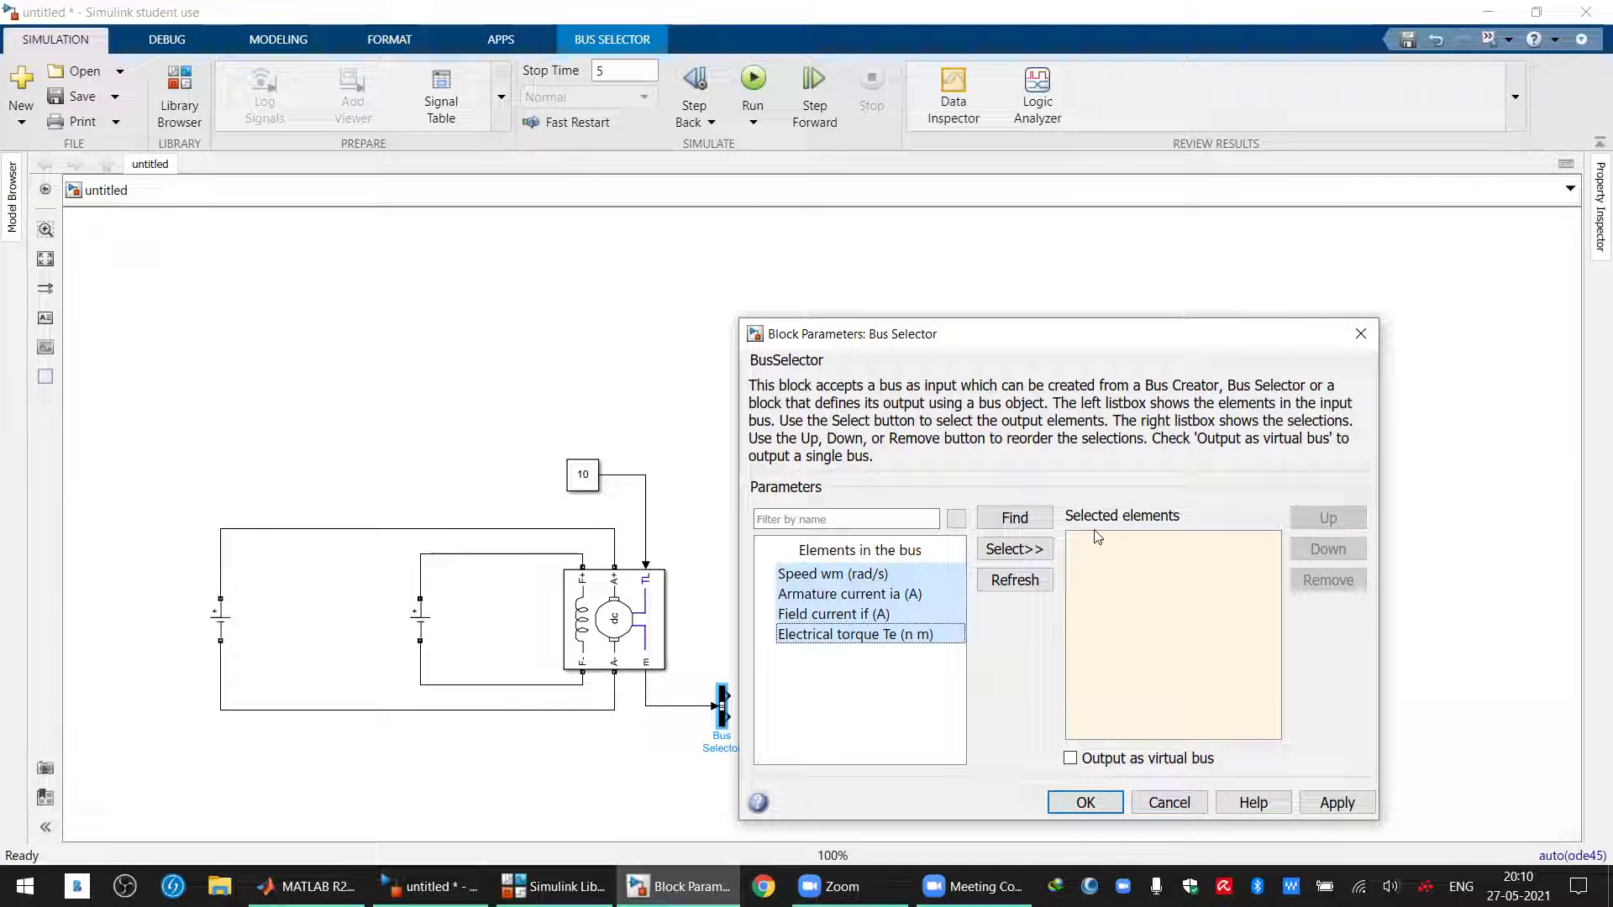
pyautogui.click(1026, 555)
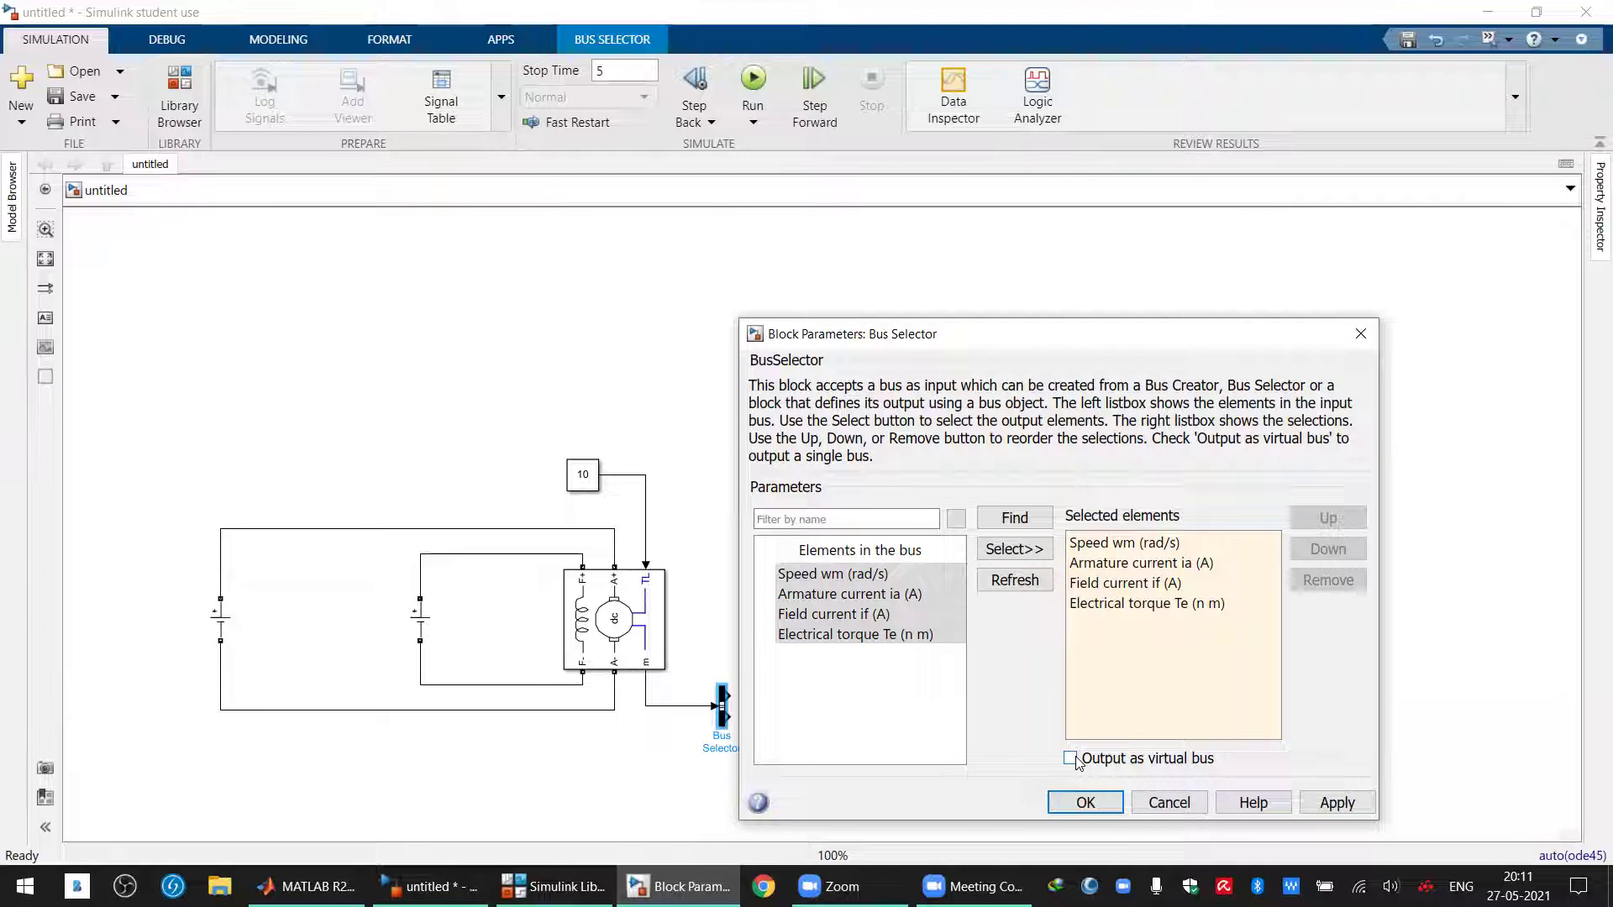
pyautogui.click(1096, 803)
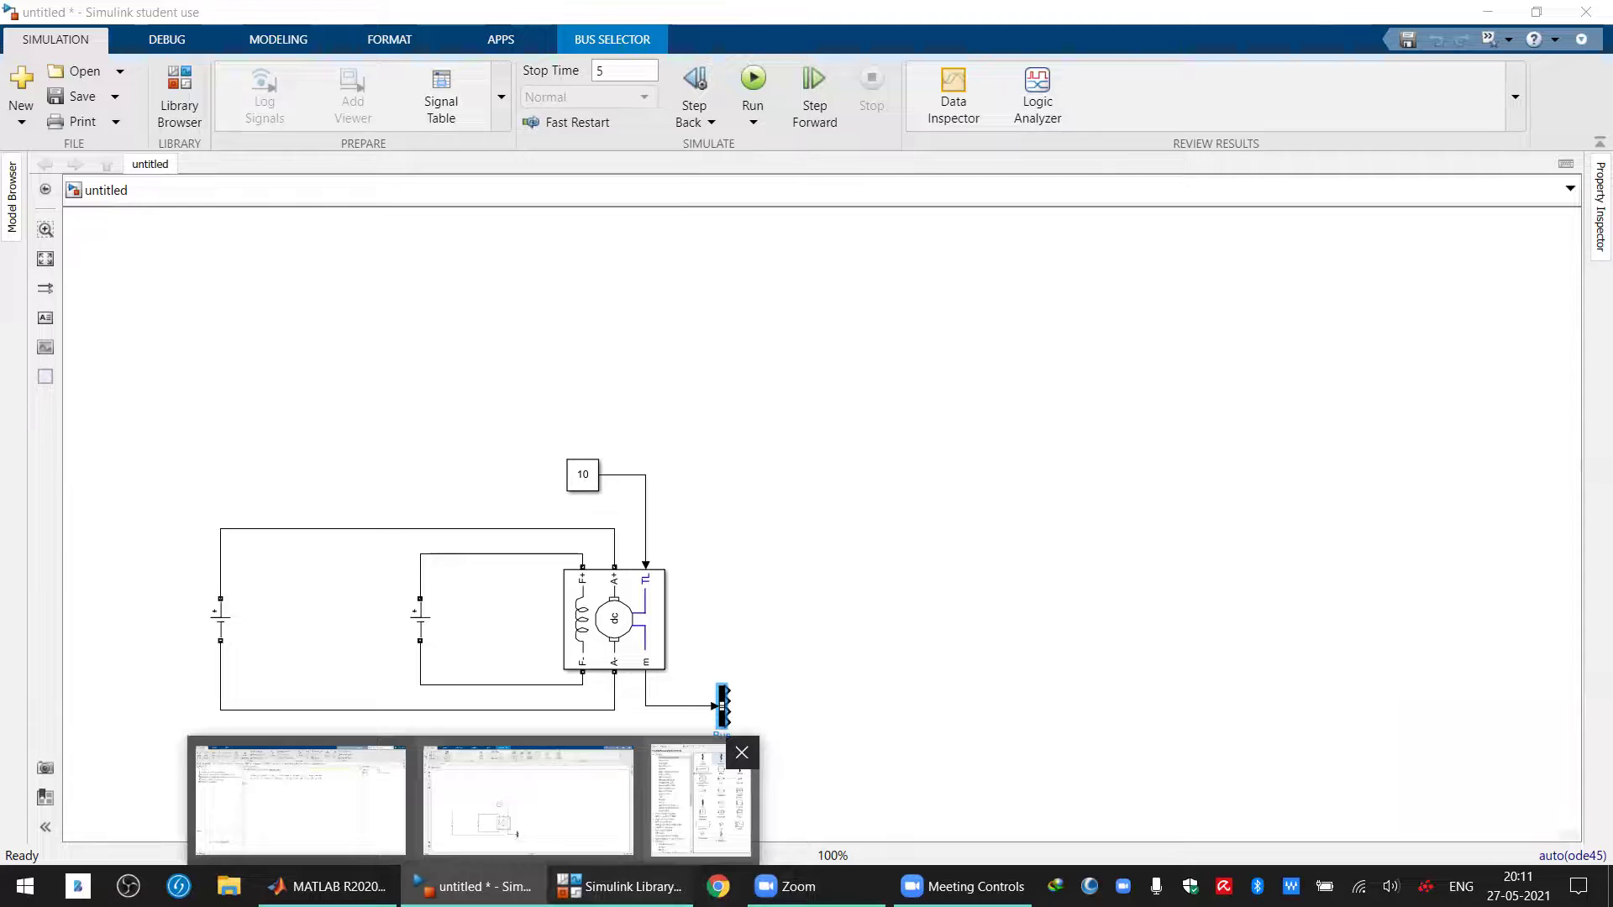
# Add a Scope from Commonly Used Blocks beside the Bus Selector and set its number of input ports to 4
pyautogui.click(621, 886)
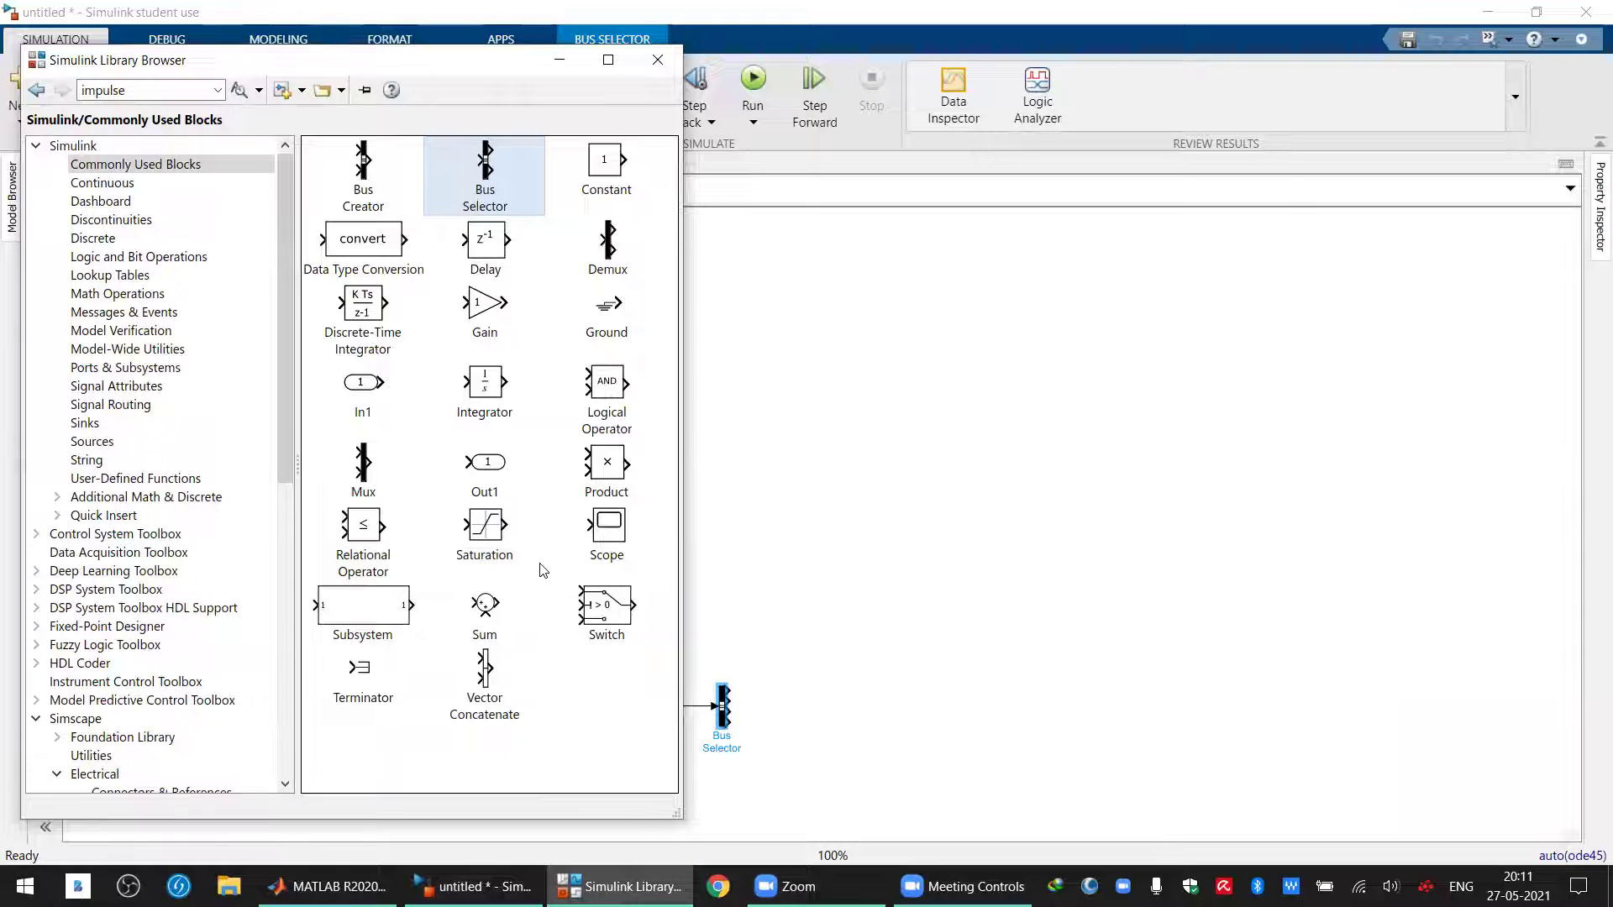
pyautogui.moveTo(610, 538); pyautogui.dragTo(857, 700)
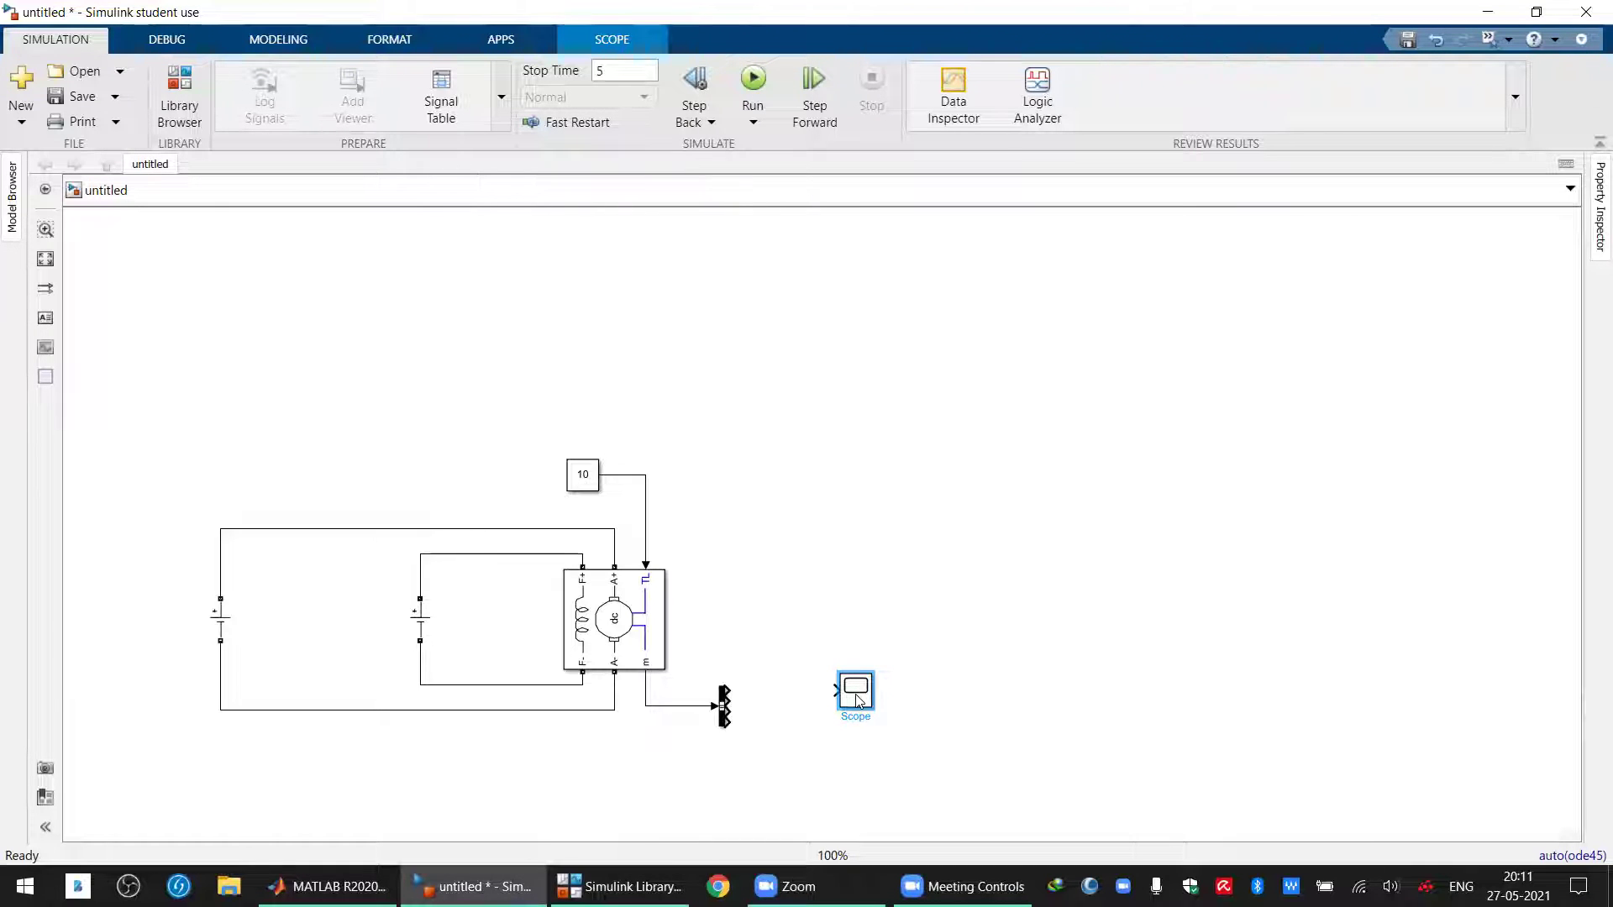
pyautogui.doubleClick(857, 700)
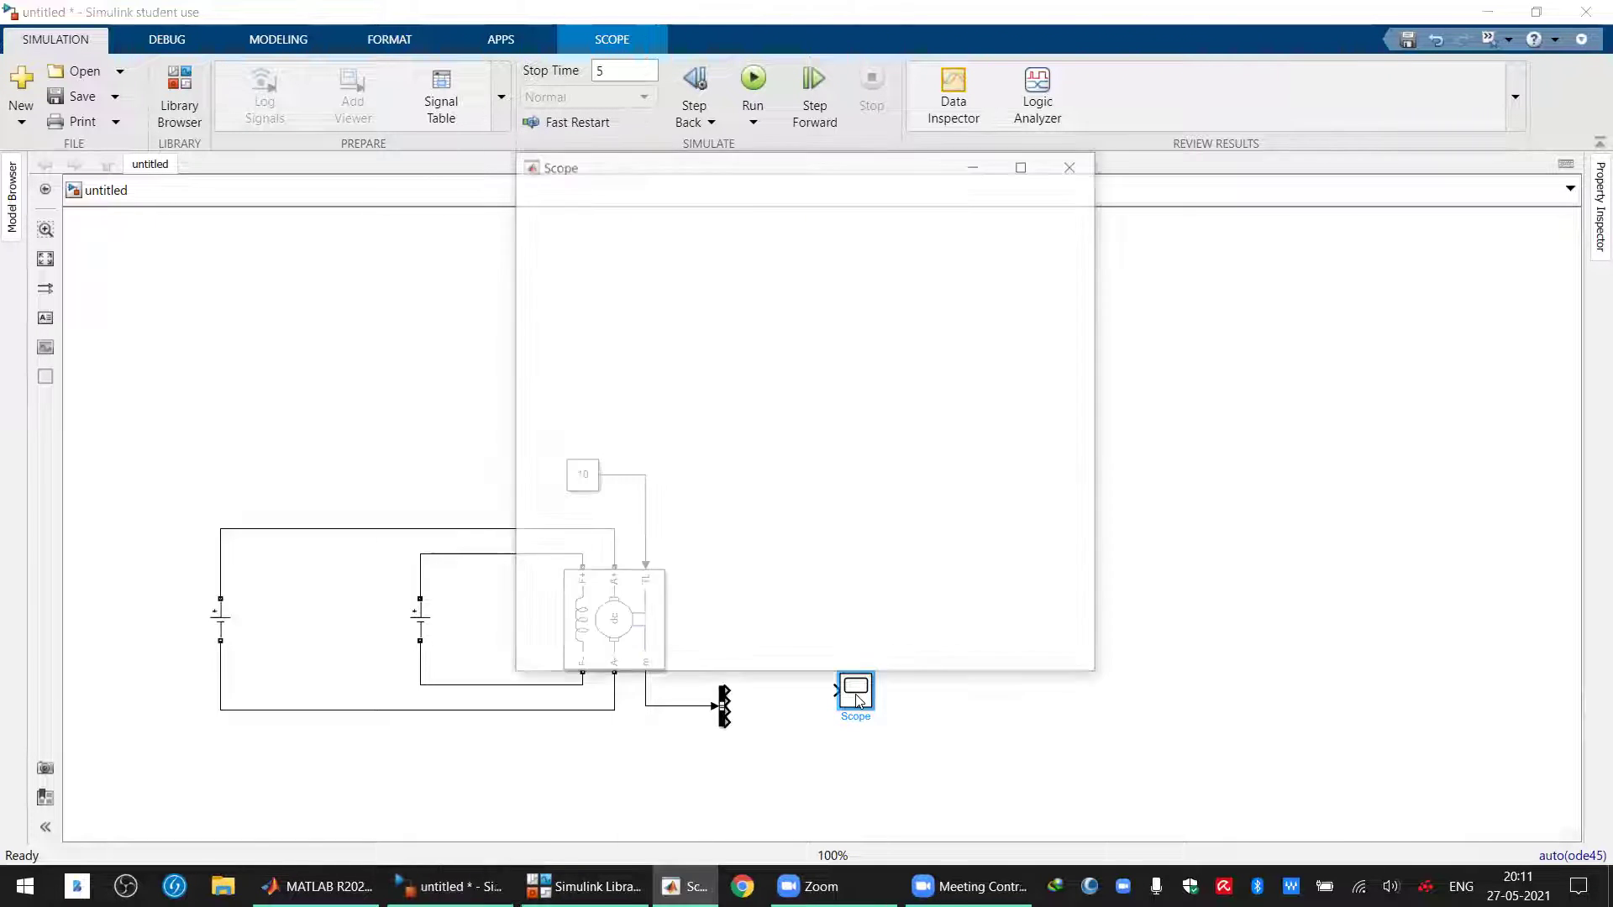
pyautogui.click(524, 220)
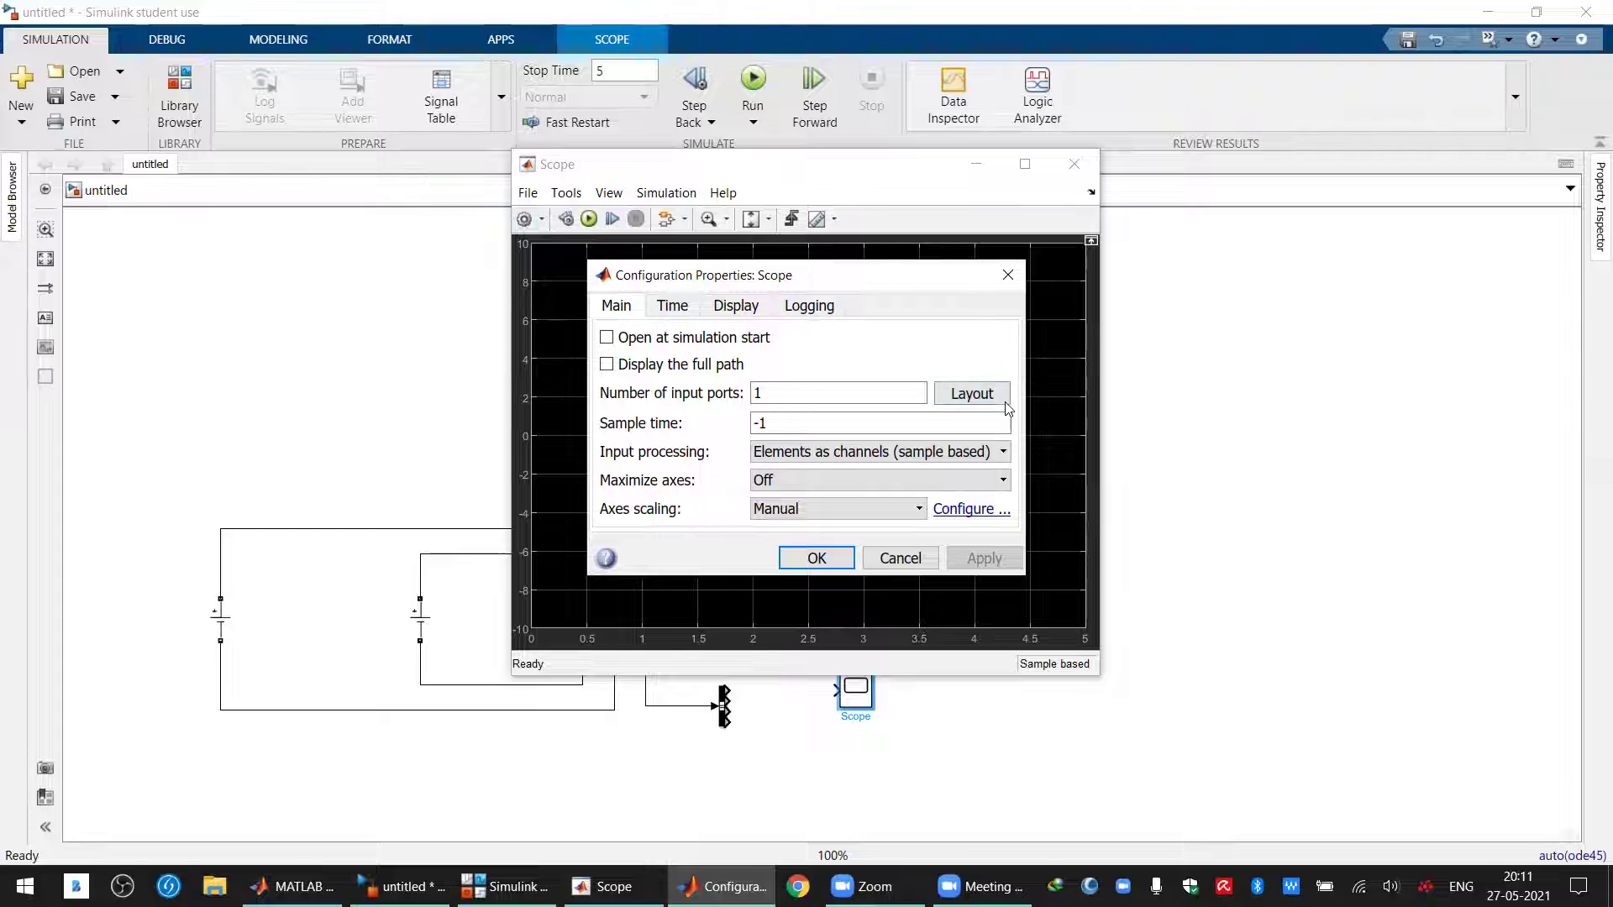
pyautogui.doubleClick(830, 393)
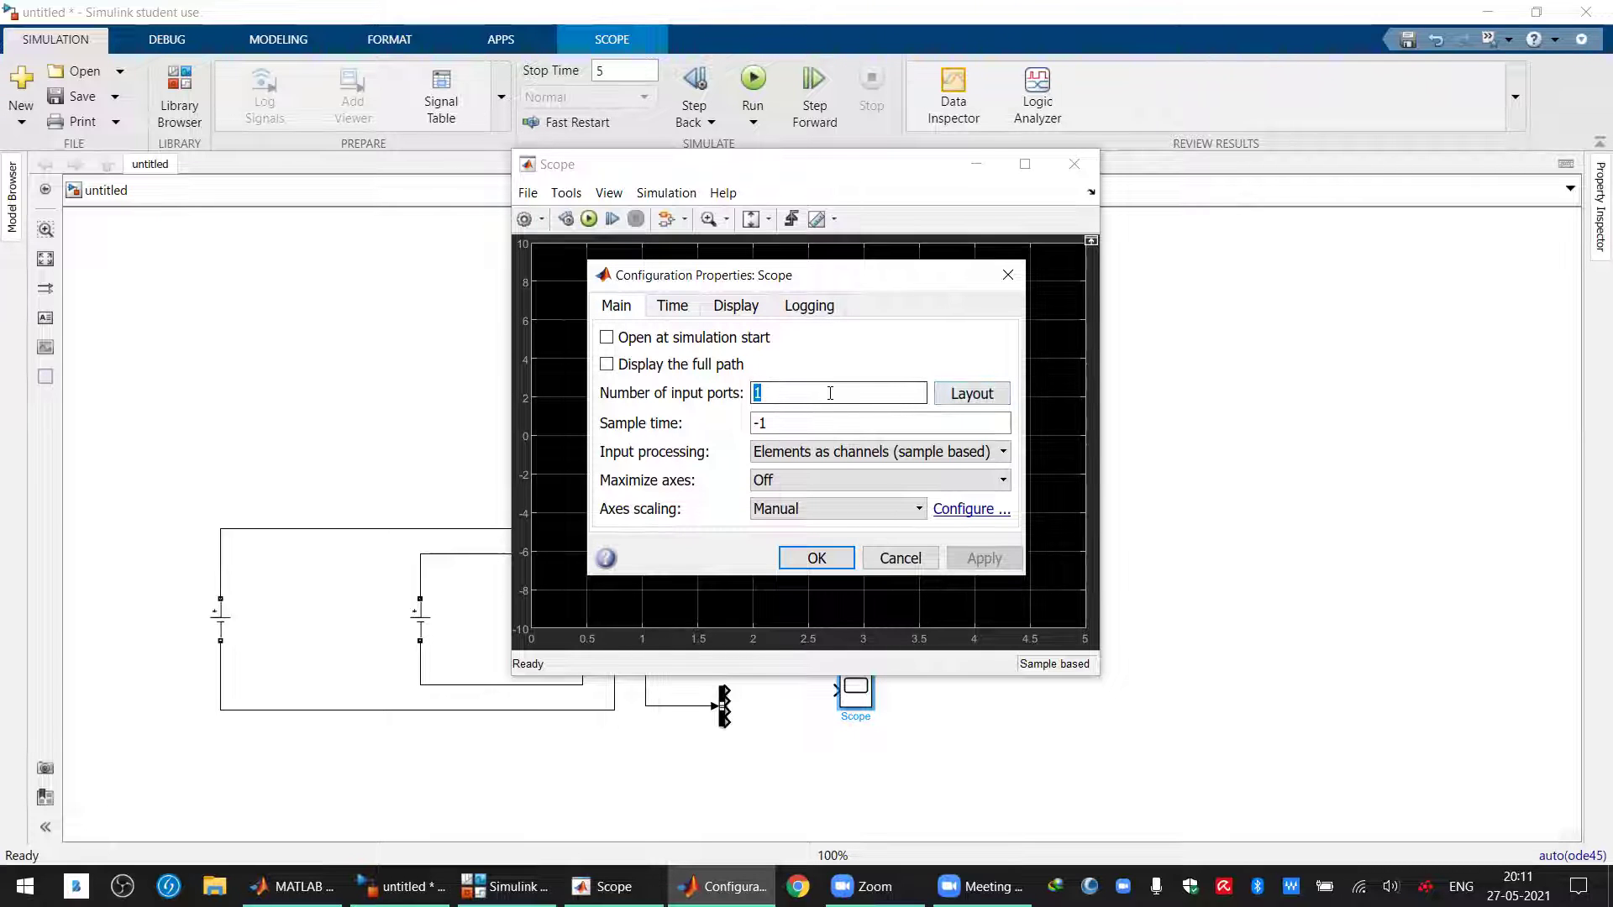
pyautogui.write('4')
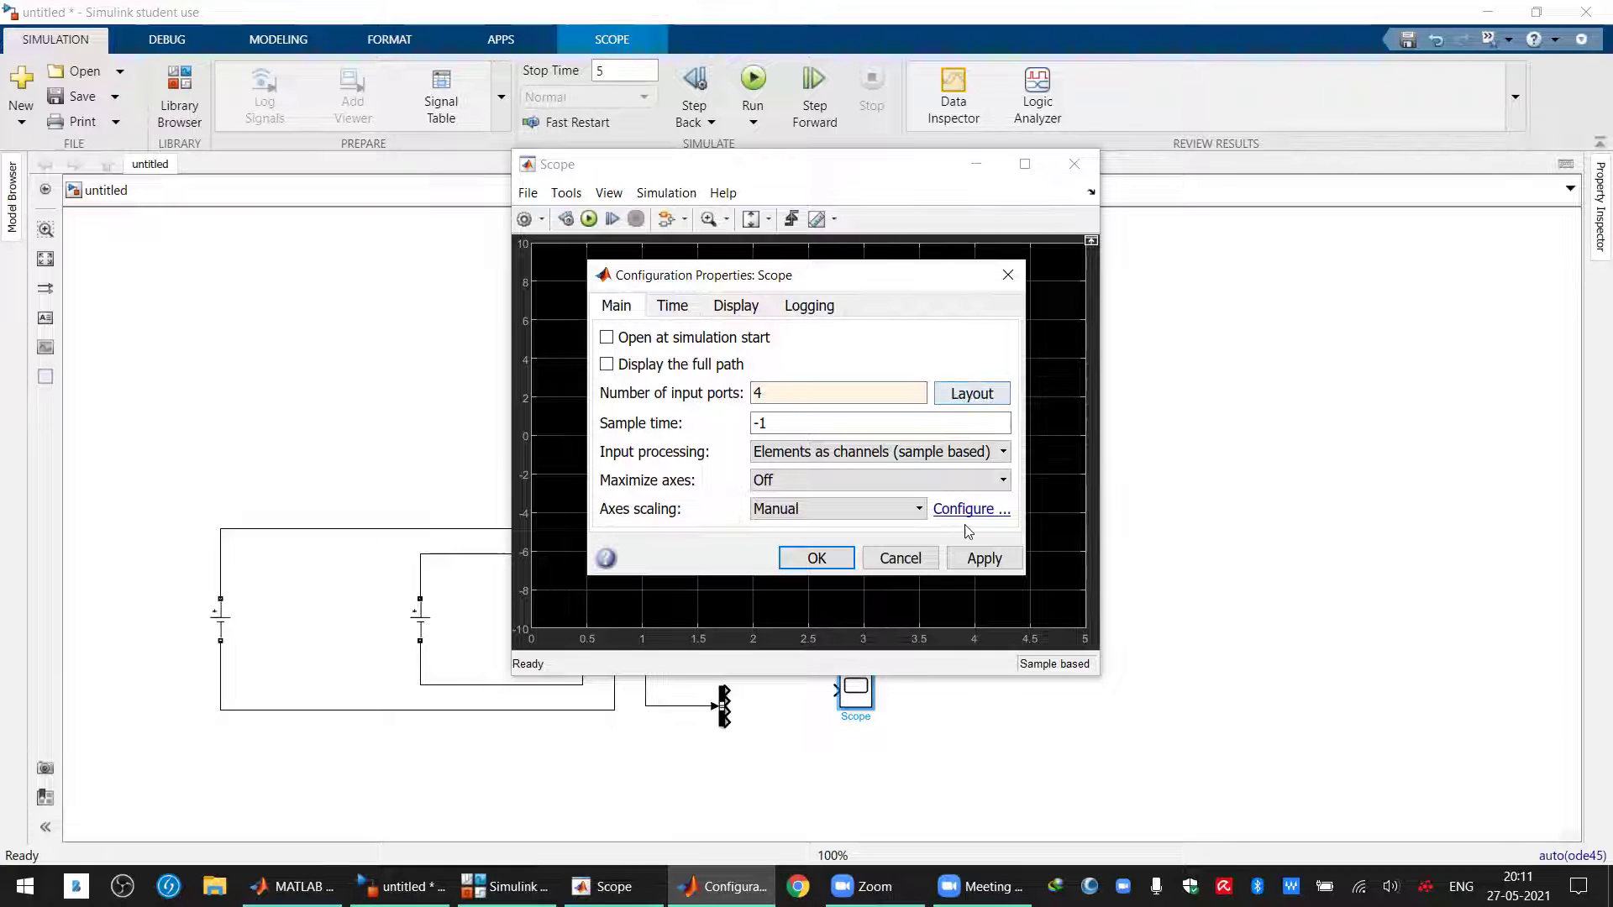
pyautogui.click(977, 560)
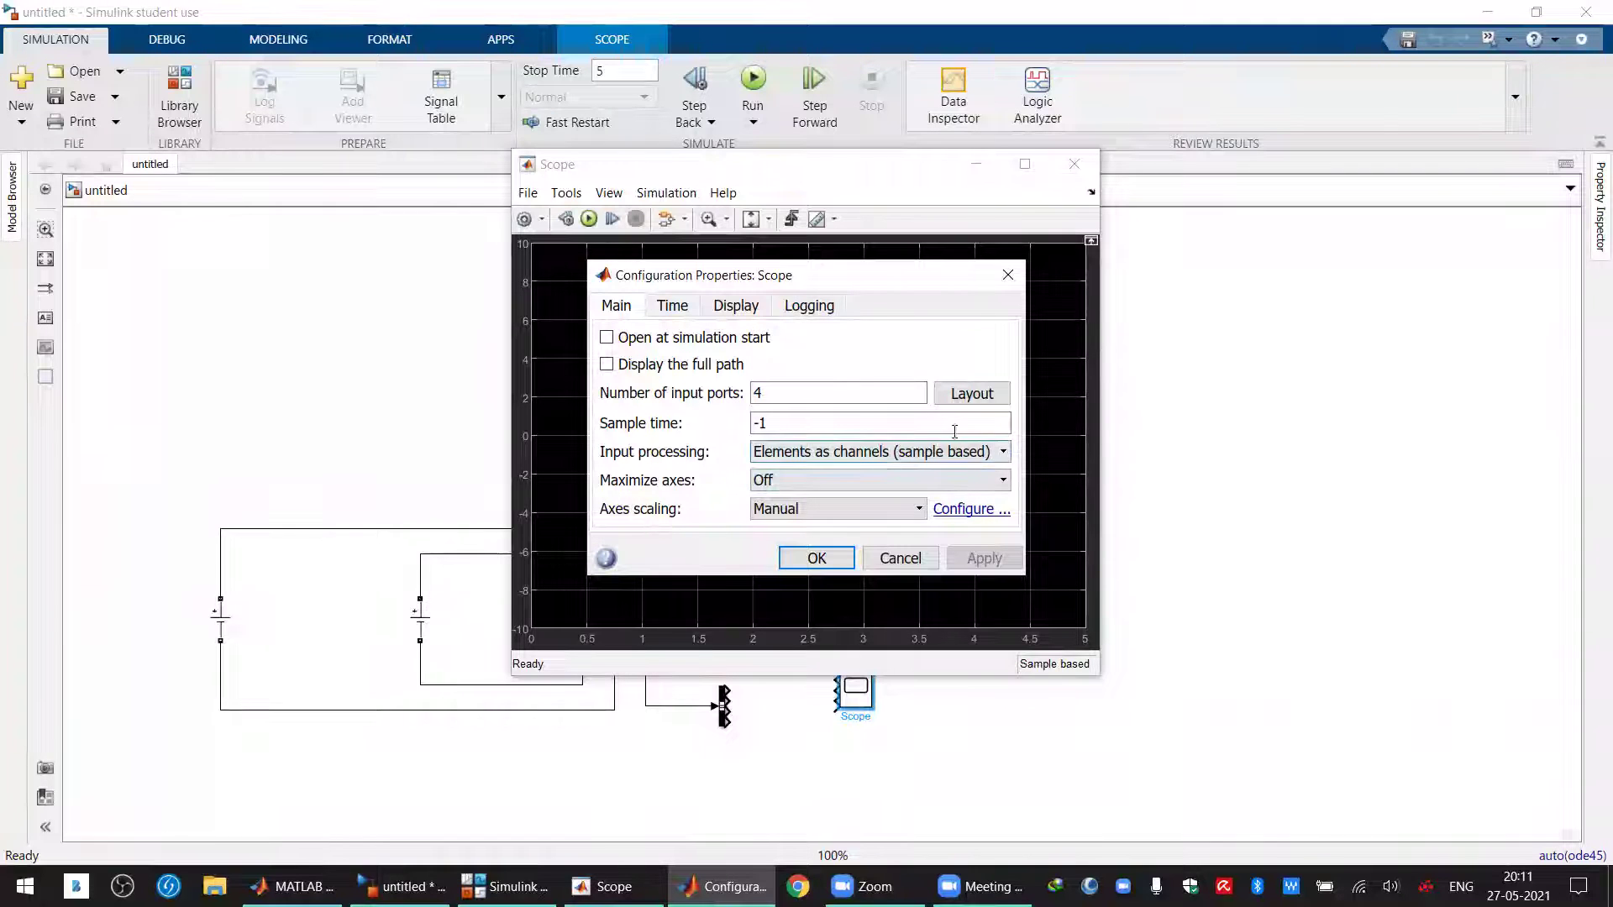
# Set the Scope's display layout to four stacked plots in one column and close the Scope
pyautogui.click(986, 398)
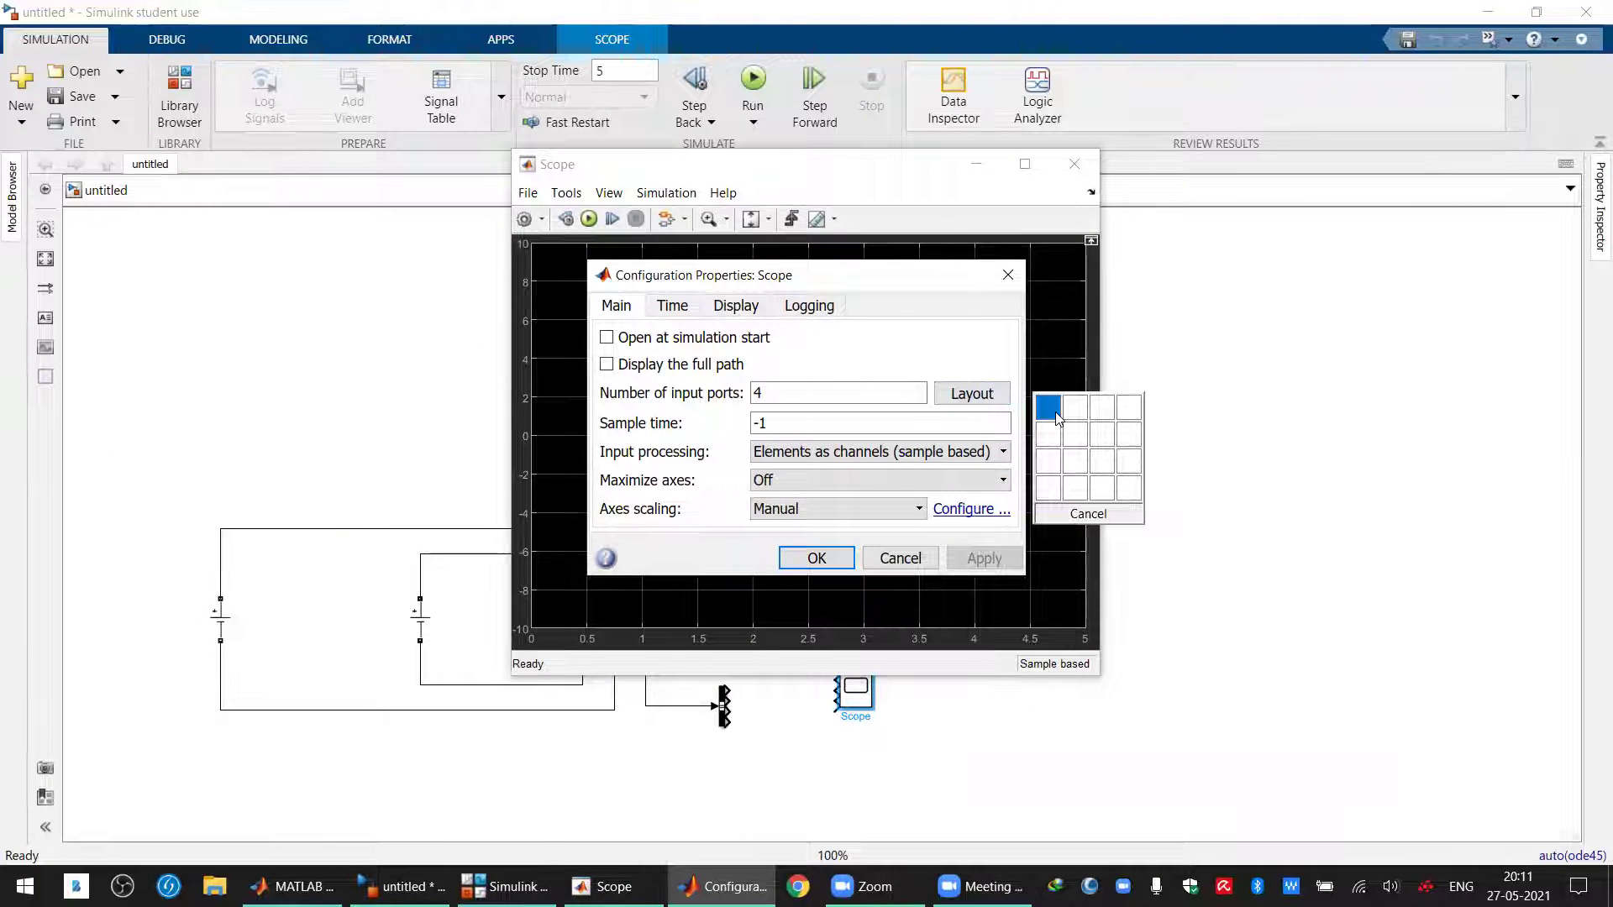
pyautogui.click(1050, 494)
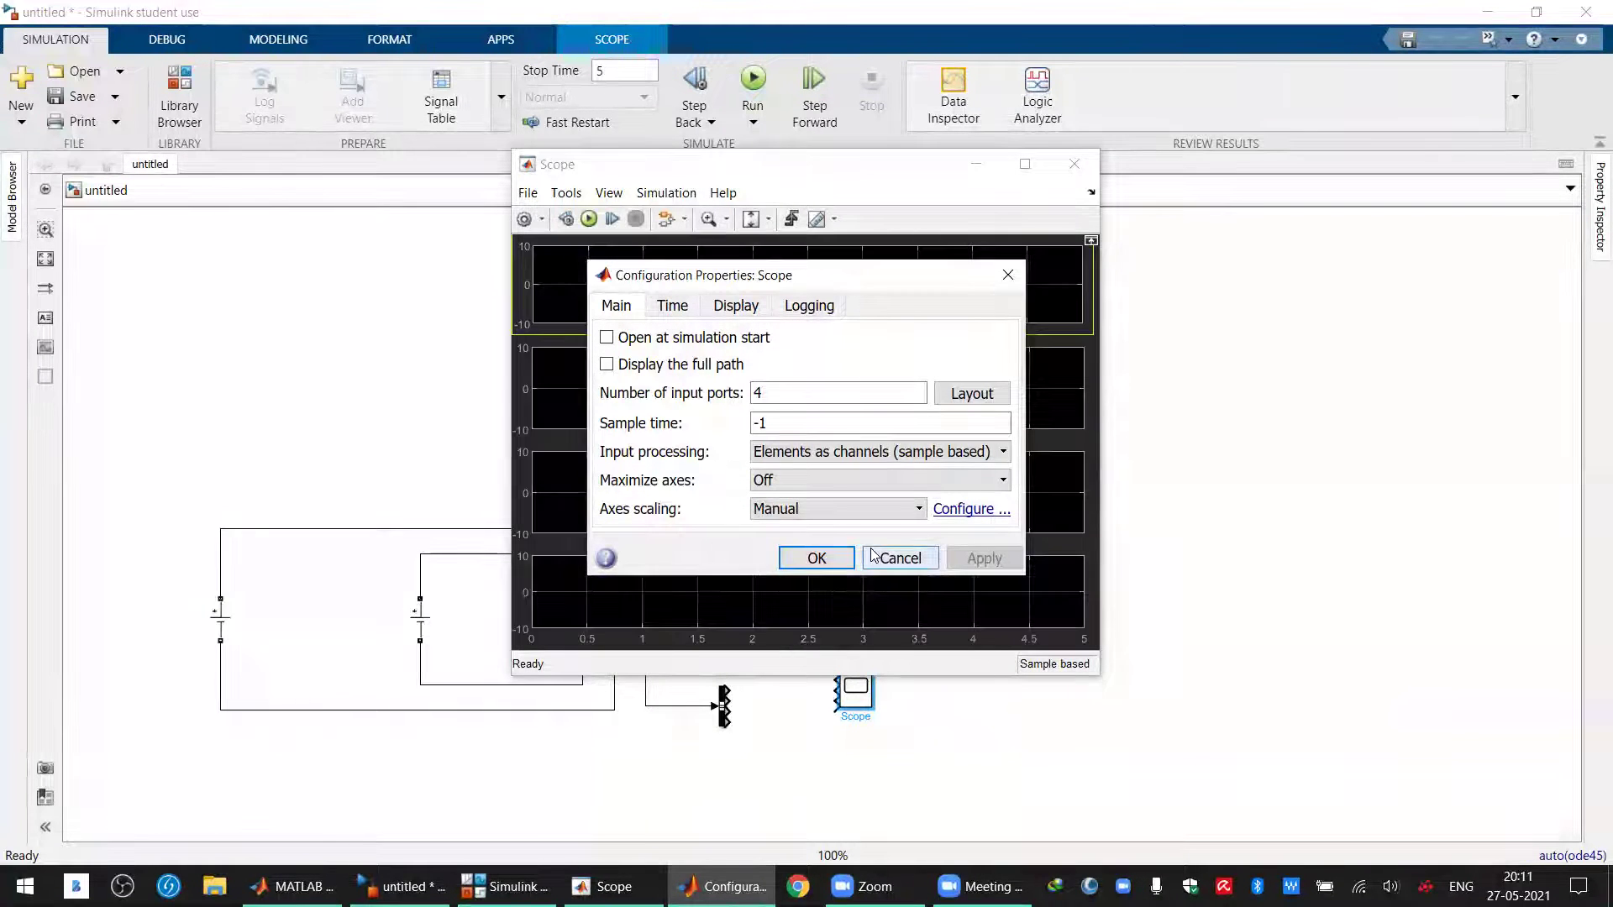
pyautogui.click(832, 558)
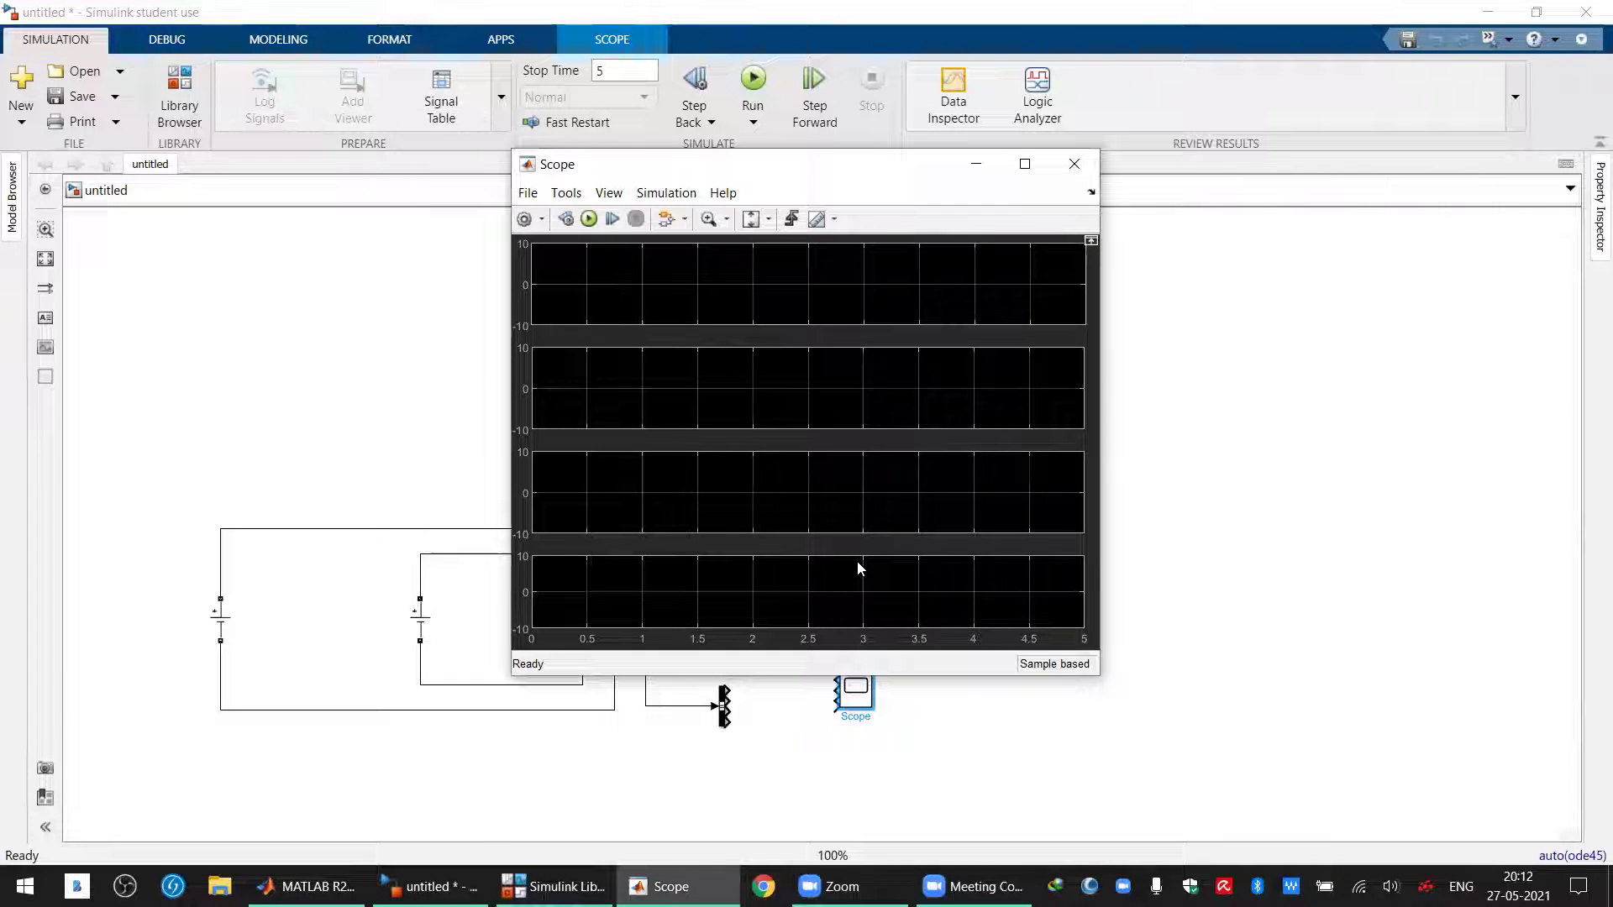
pyautogui.click(1073, 162)
# Move the Scope closer to the Bus Selector and connect all four selector outputs to the Scope inputs
pyautogui.moveTo(863, 695); pyautogui.dragTo(830, 708)
pyautogui.click(758, 698)
pyautogui.click(758, 709)
pyautogui.click(760, 719)
pyautogui.click(760, 728)
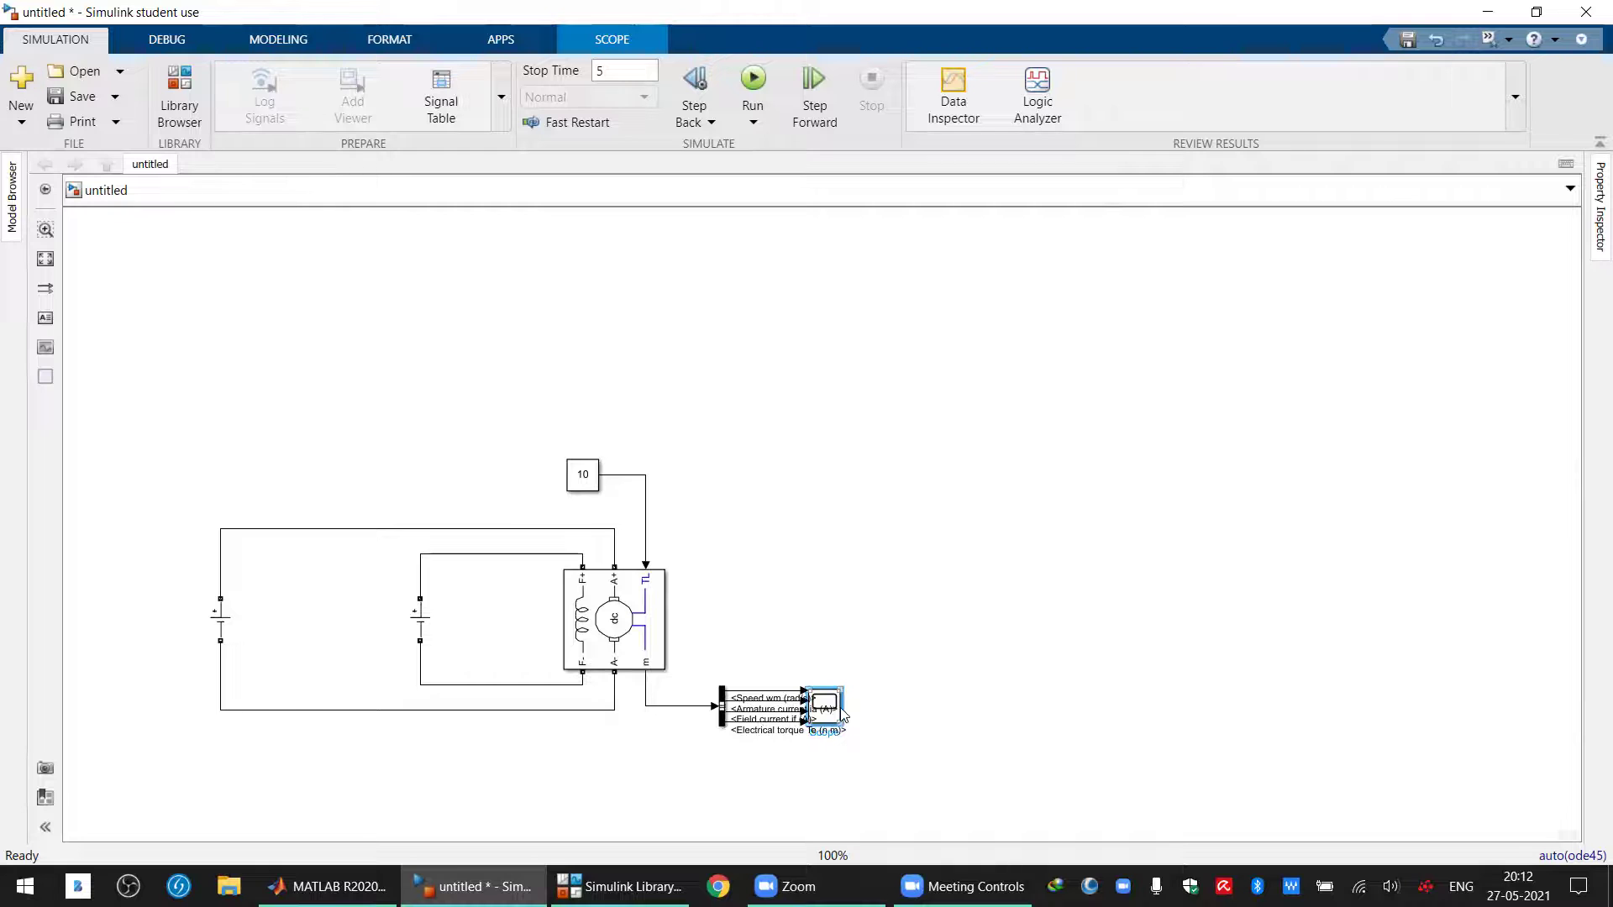
# Enlarge the Bus Selector and the Scope and space them apart so the four signal lines run straight with readable labels
pyautogui.click(723, 704)
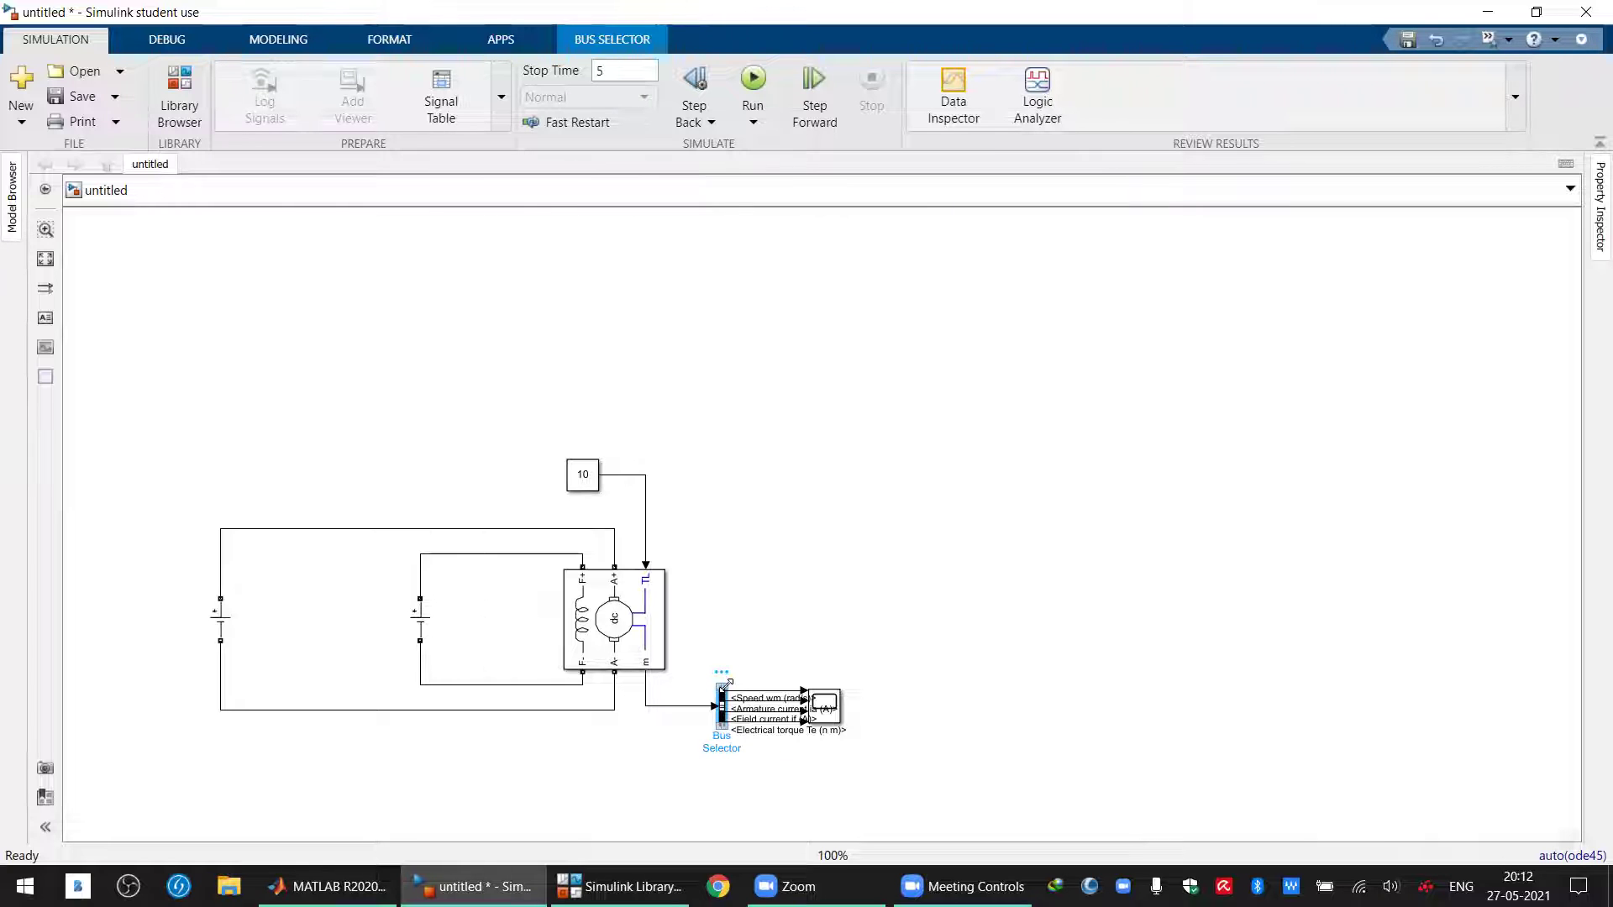
pyautogui.moveTo(727, 682); pyautogui.dragTo(742, 675)
pyautogui.click(835, 715)
pyautogui.moveTo(845, 682); pyautogui.dragTo(963, 699)
pyautogui.click(962, 760)
pyautogui.click(735, 699)
pyautogui.moveTo(742, 669); pyautogui.dragTo(742, 655)
pyautogui.click(937, 713)
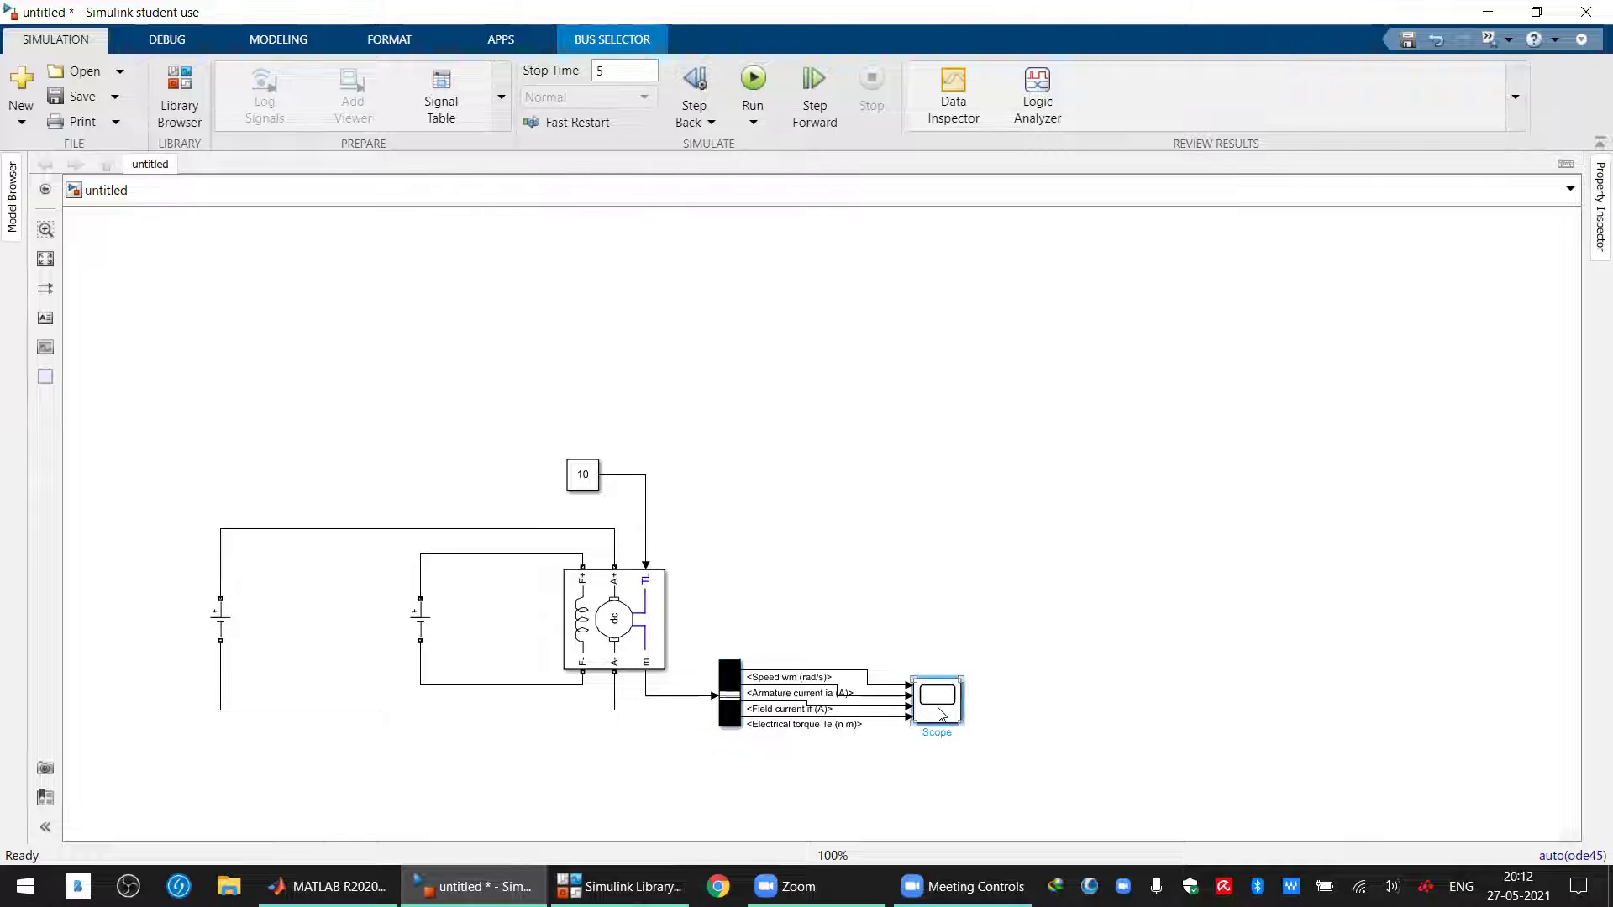
pyautogui.moveTo(962, 677); pyautogui.dragTo(965, 662)
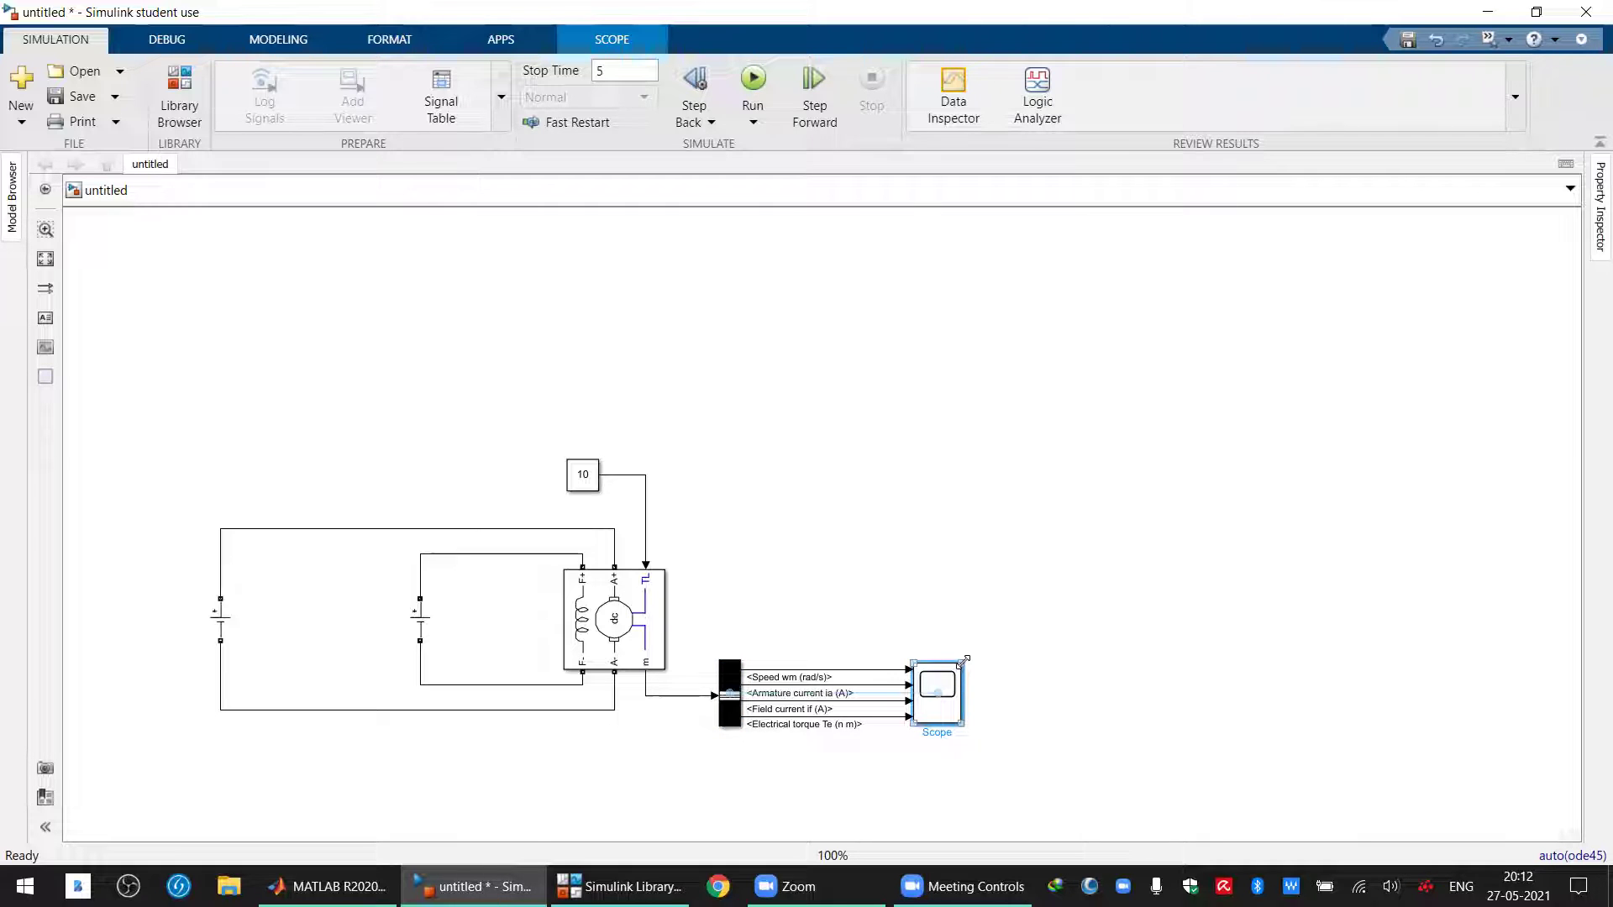
pyautogui.click(1095, 736)
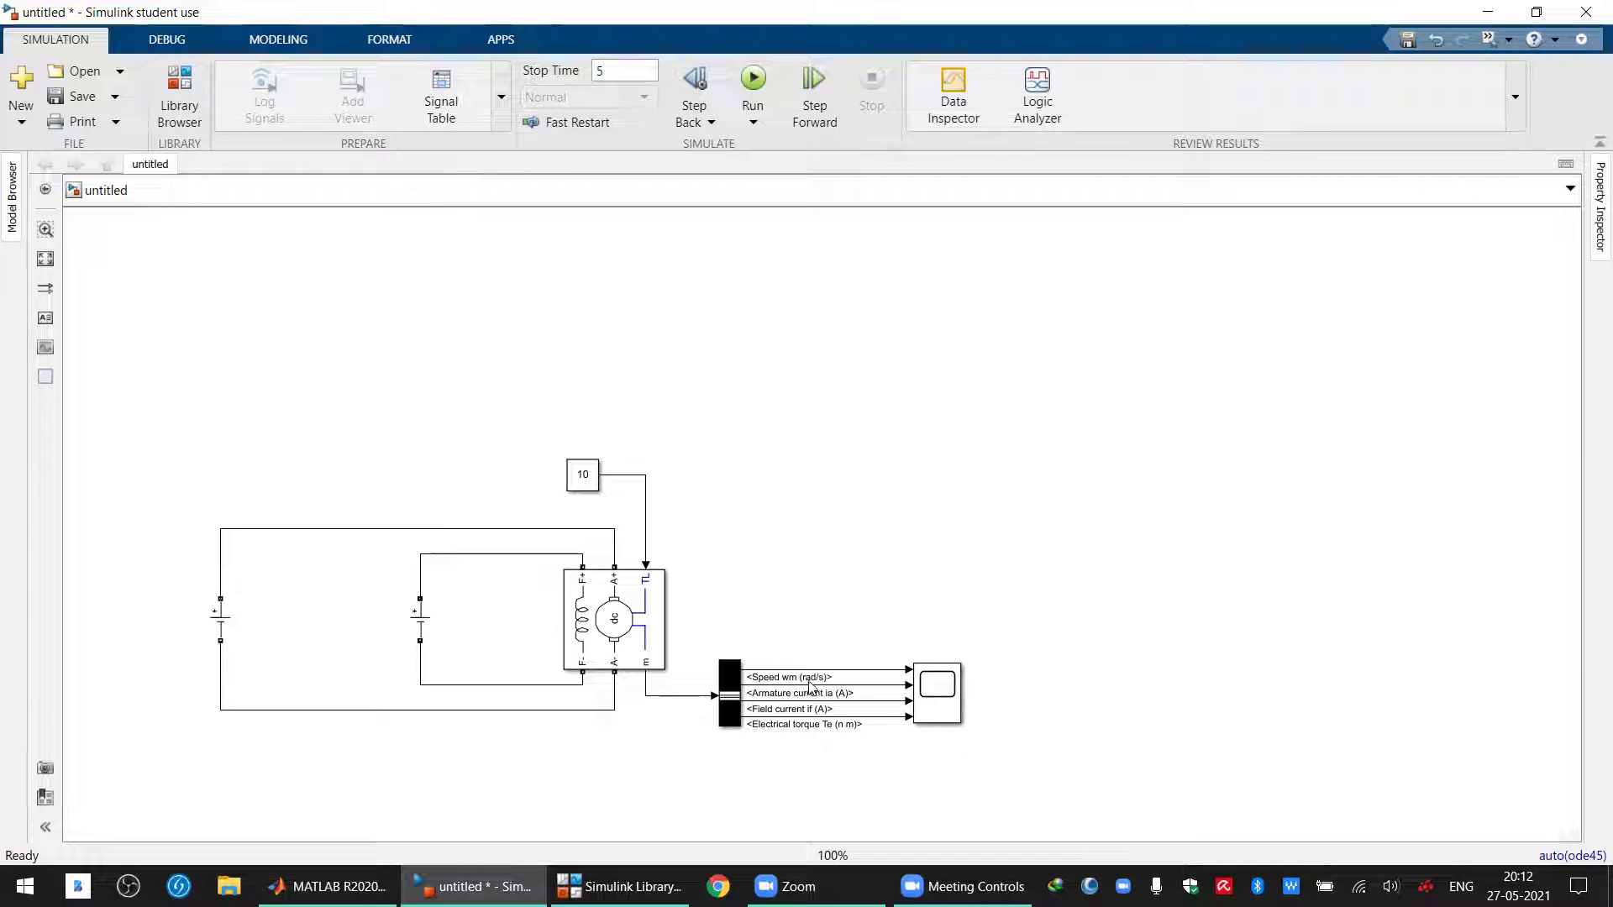
# Move the Scope farther from the Bus Selector to lengthen the four signal lines
pyautogui.click(855, 672)
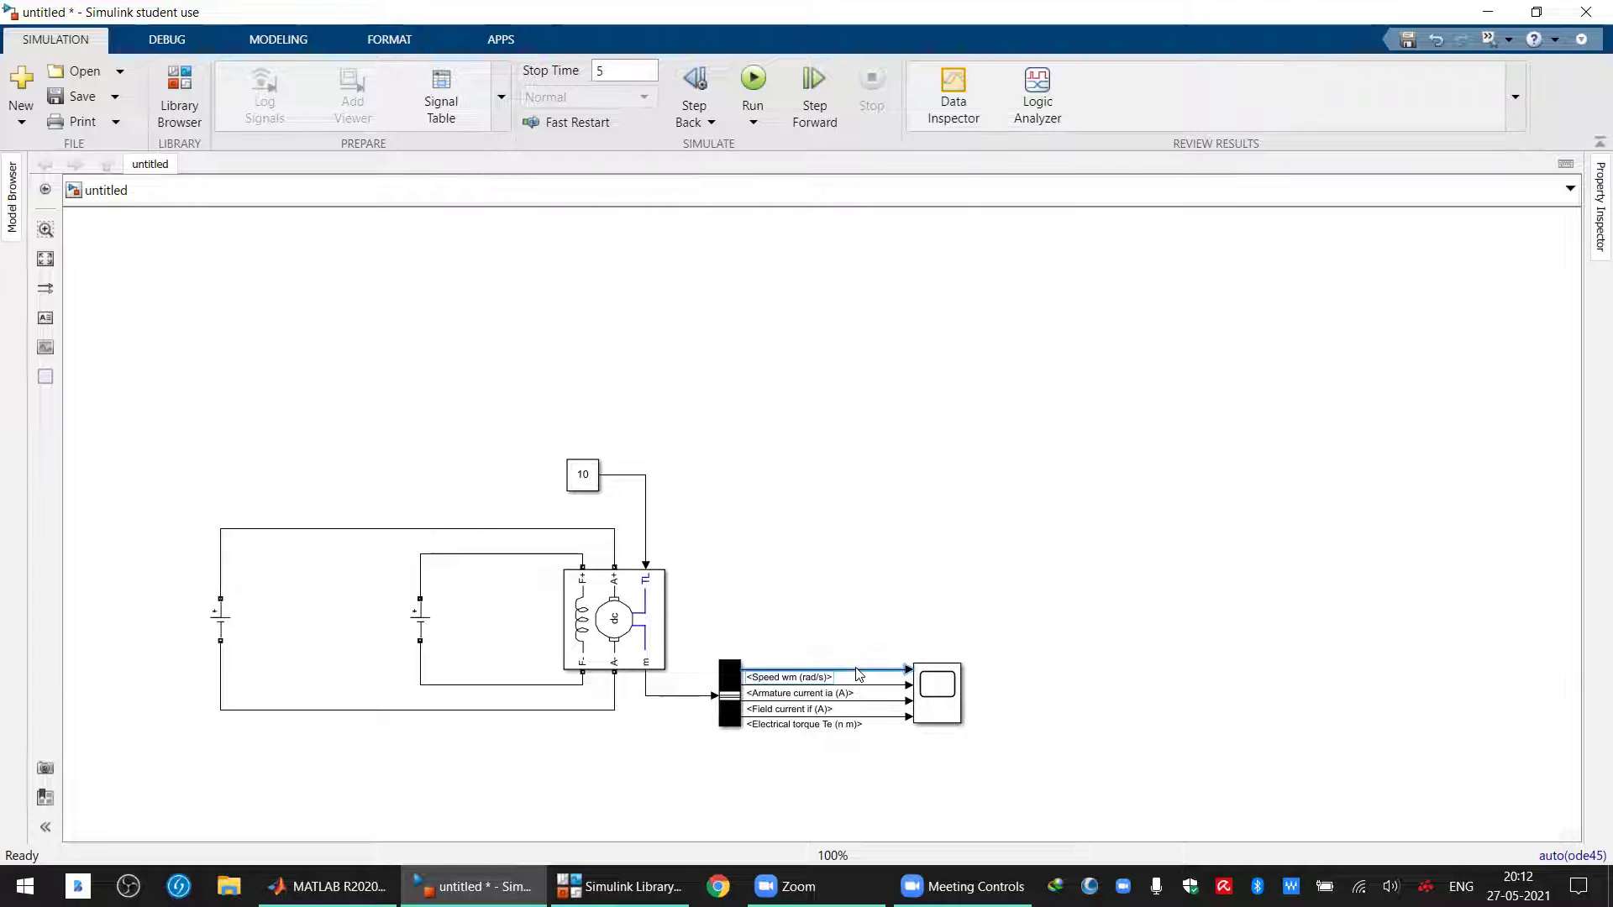
pyautogui.click(864, 687)
pyautogui.click(872, 703)
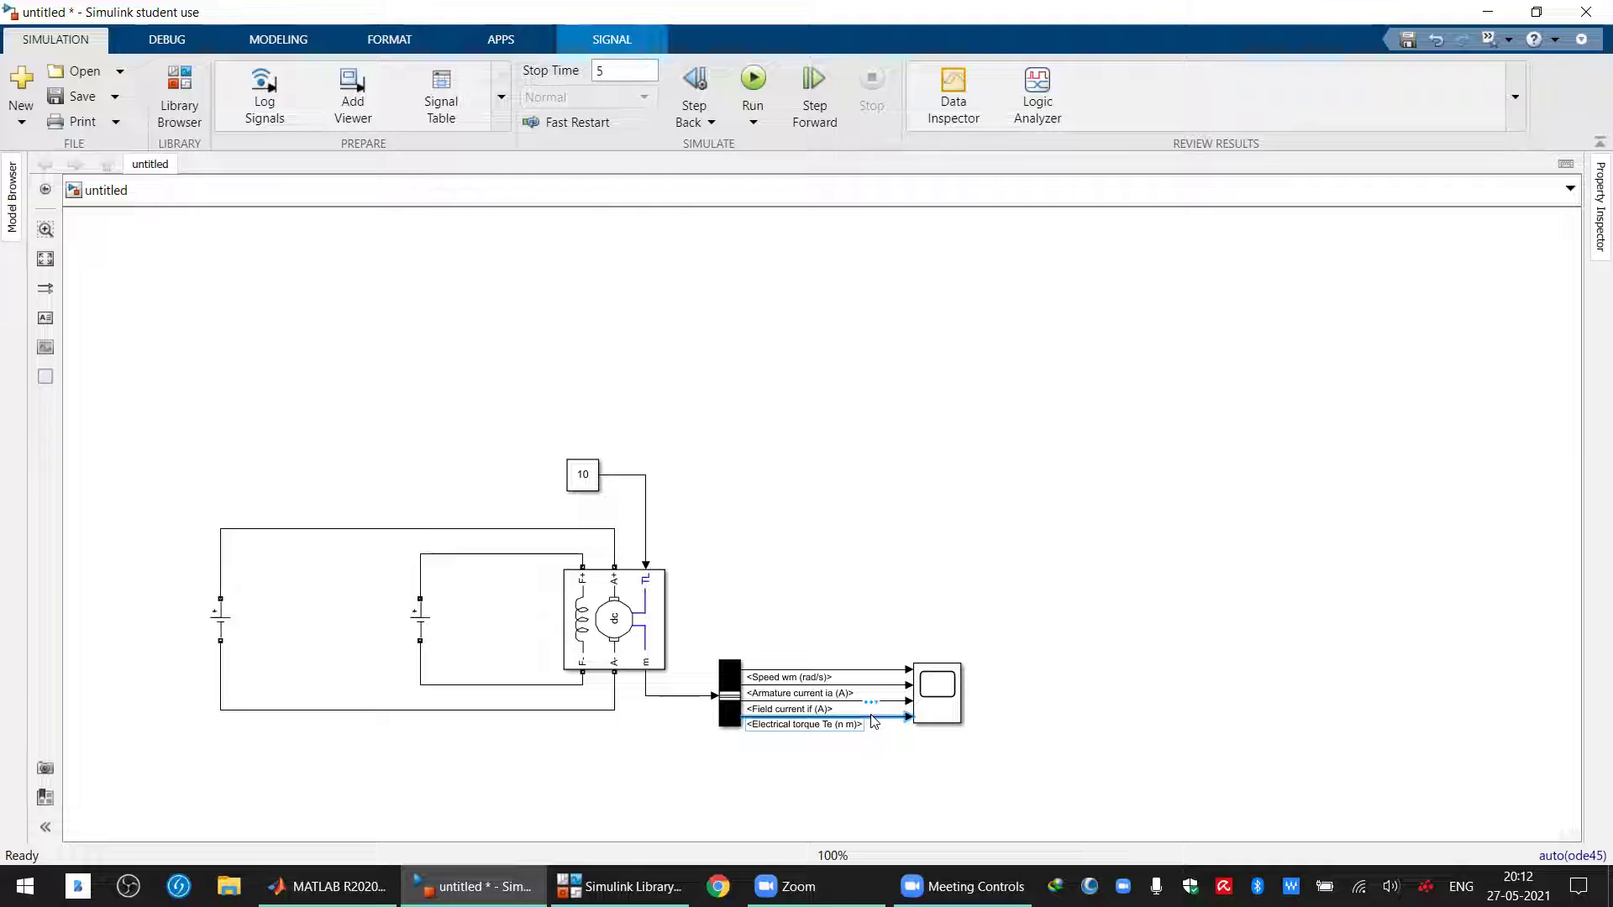
pyautogui.click(931, 714)
pyautogui.click(1200, 724)
# Check the rated speed in the DC Machine's preset model and close its parameters
pyautogui.doubleClick(666, 603)
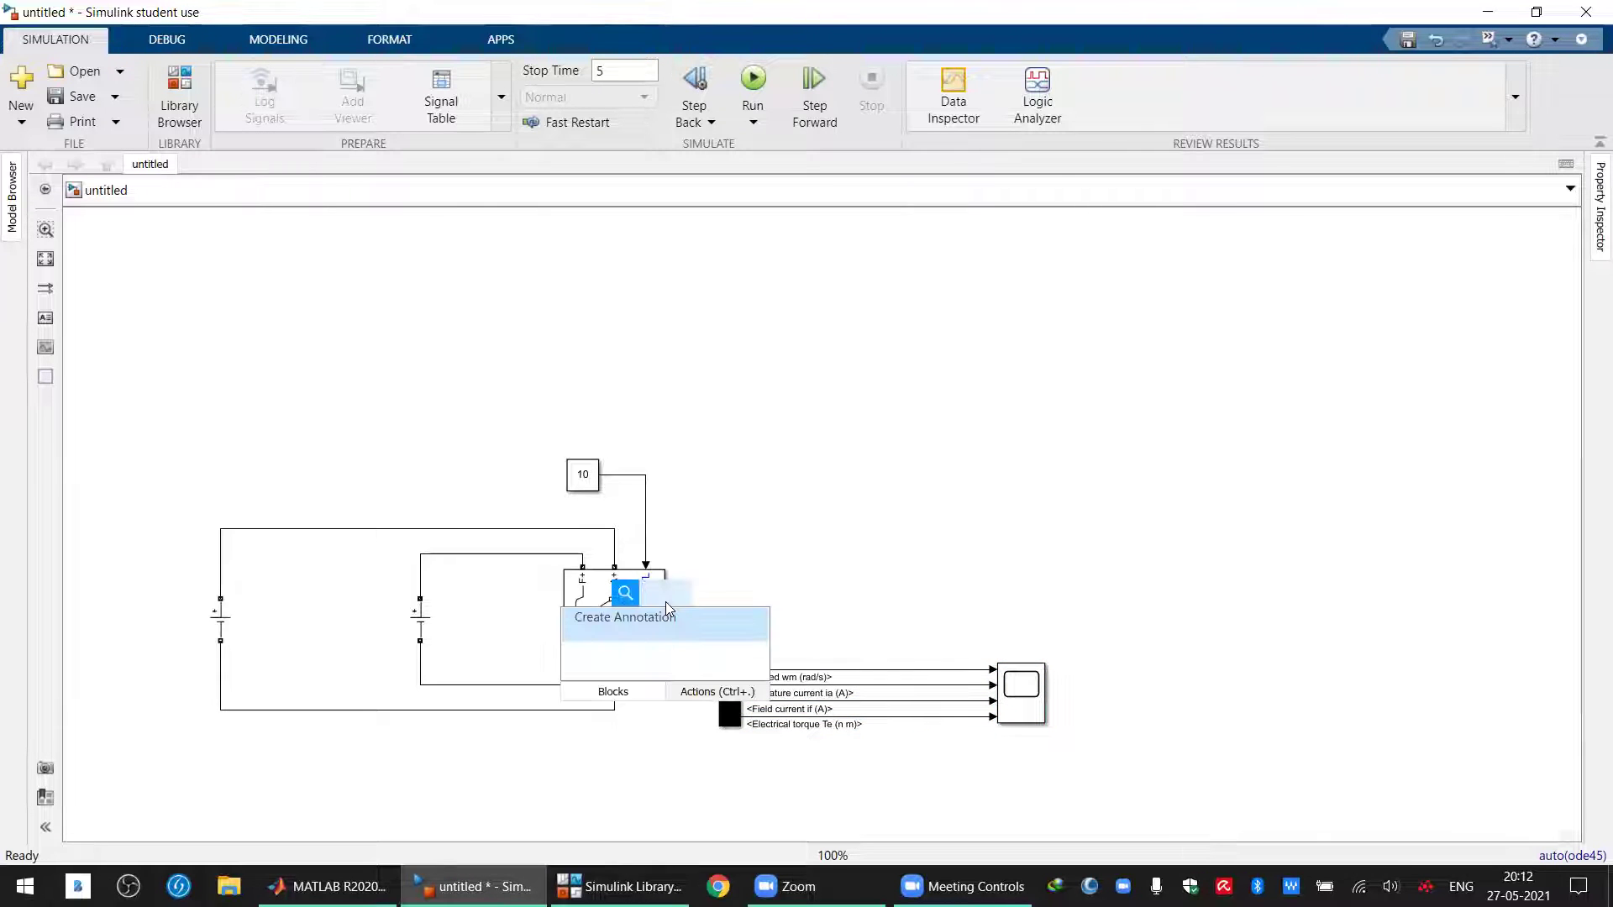
pyautogui.click(666, 602)
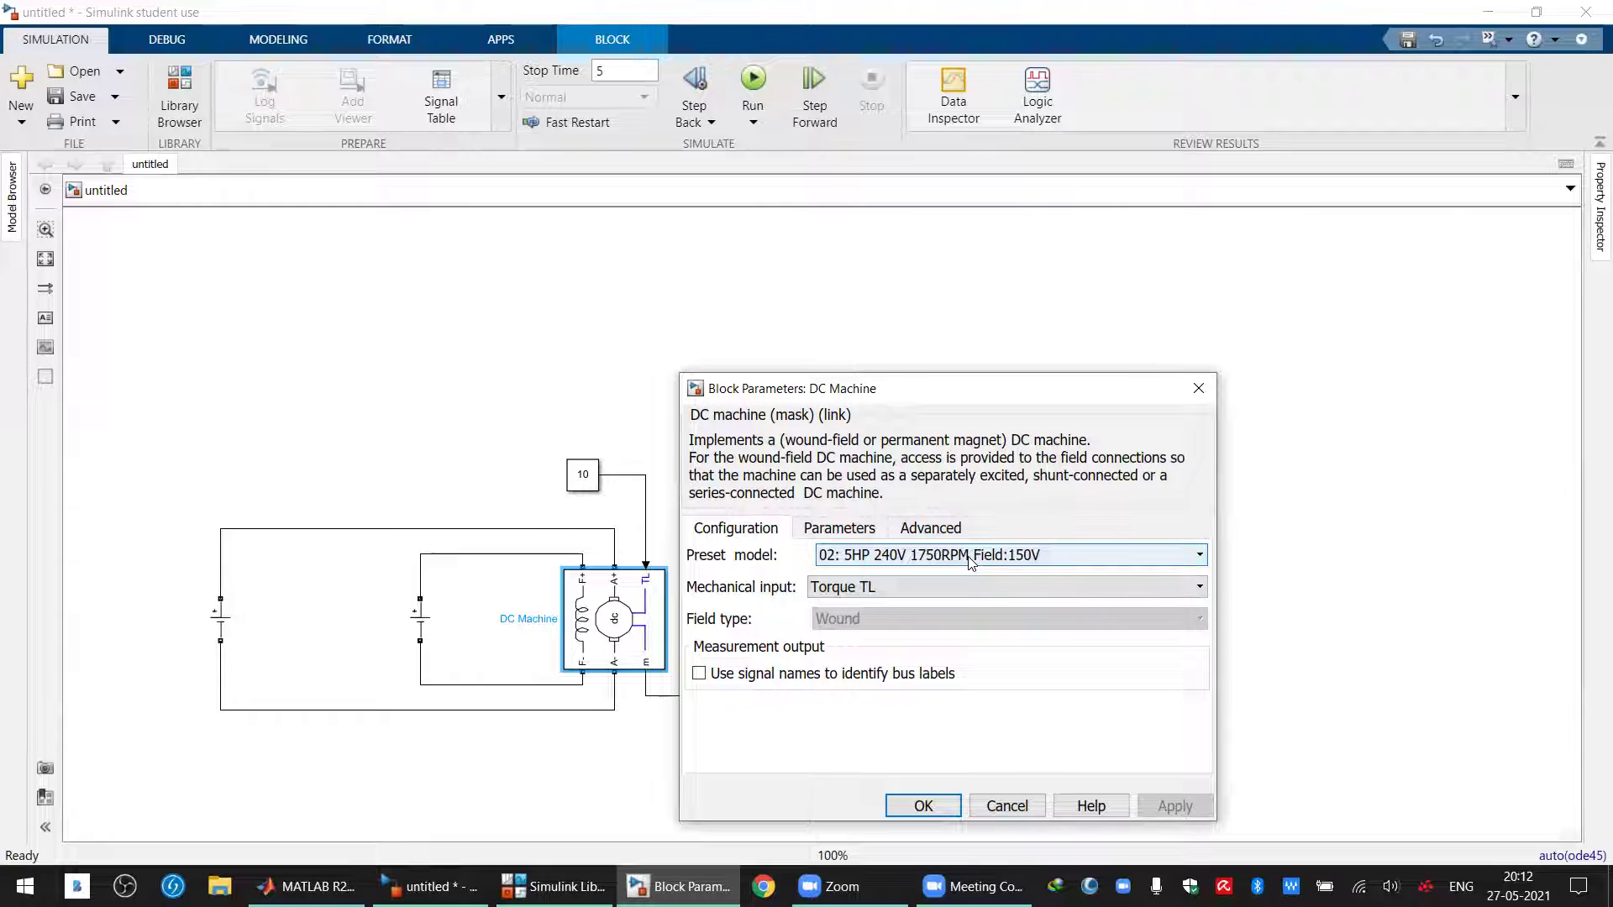
pyautogui.click(936, 813)
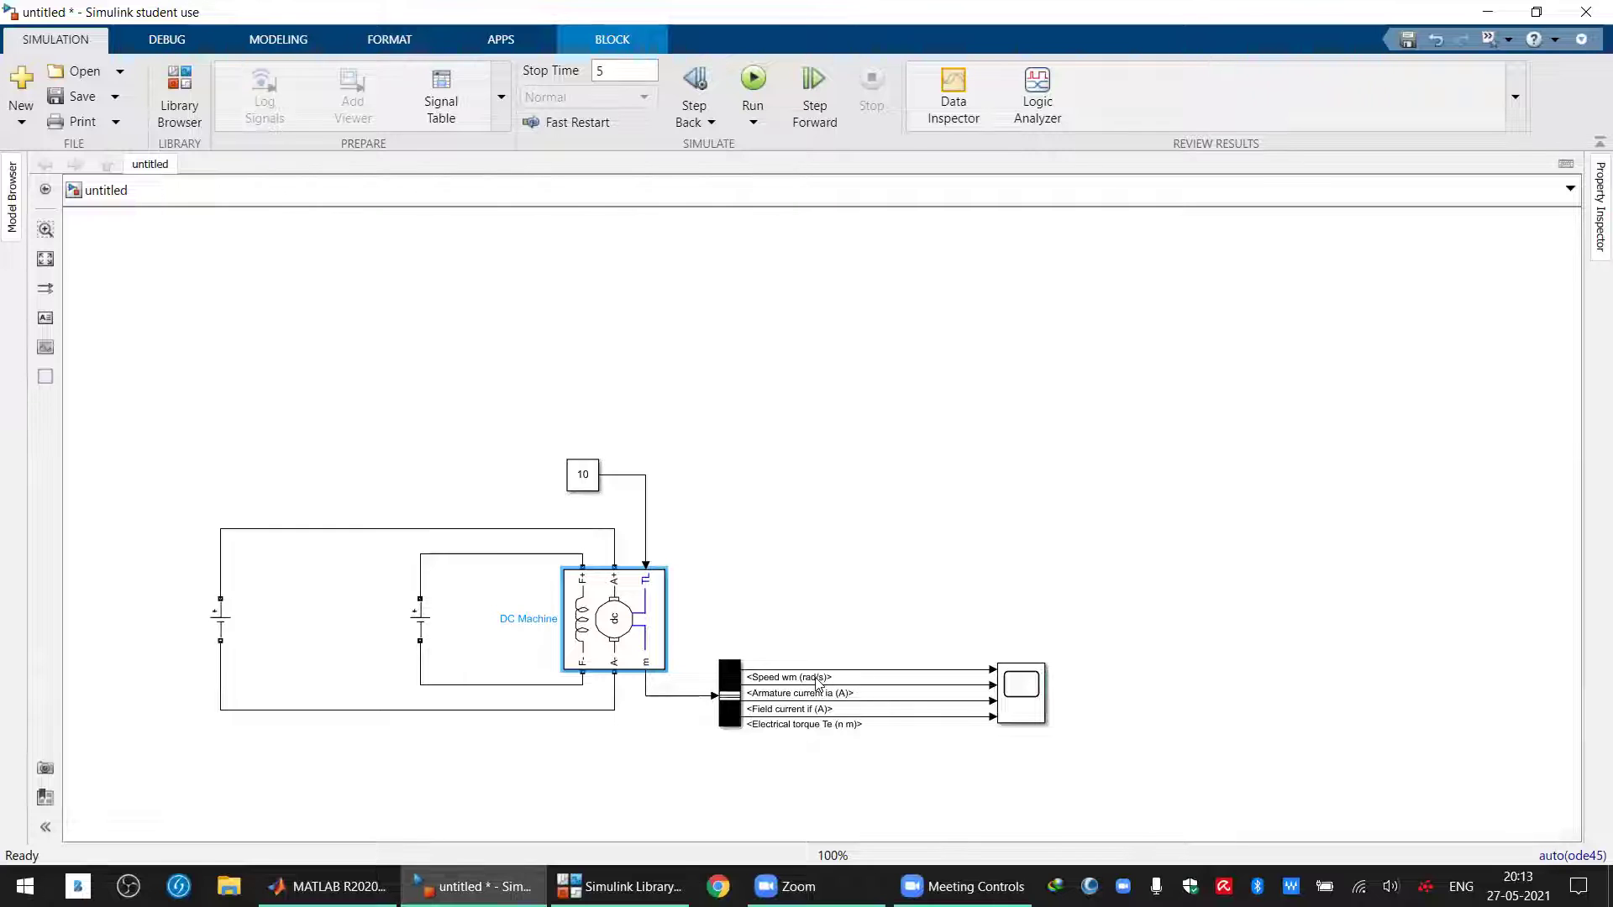
# Insert a Gain block from Commonly Used Blocks into the speed wm line between the Bus Selector and the Scope
pyautogui.click(621, 886)
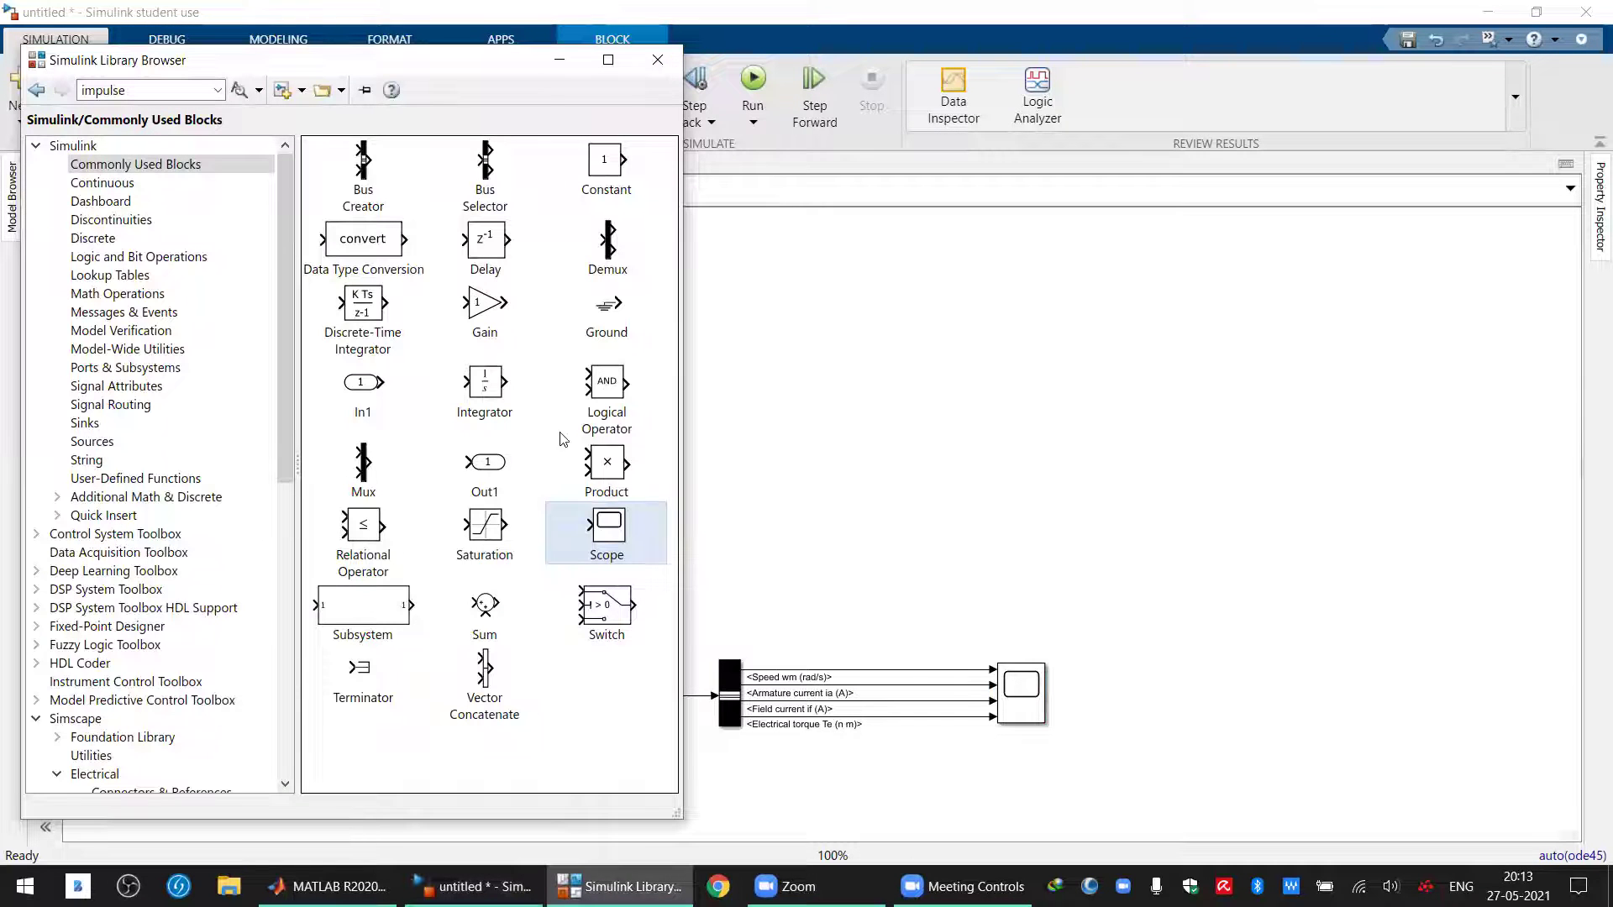
pyautogui.click(494, 321)
pyautogui.moveTo(494, 322); pyautogui.dragTo(856, 672)
pyautogui.click(1147, 679)
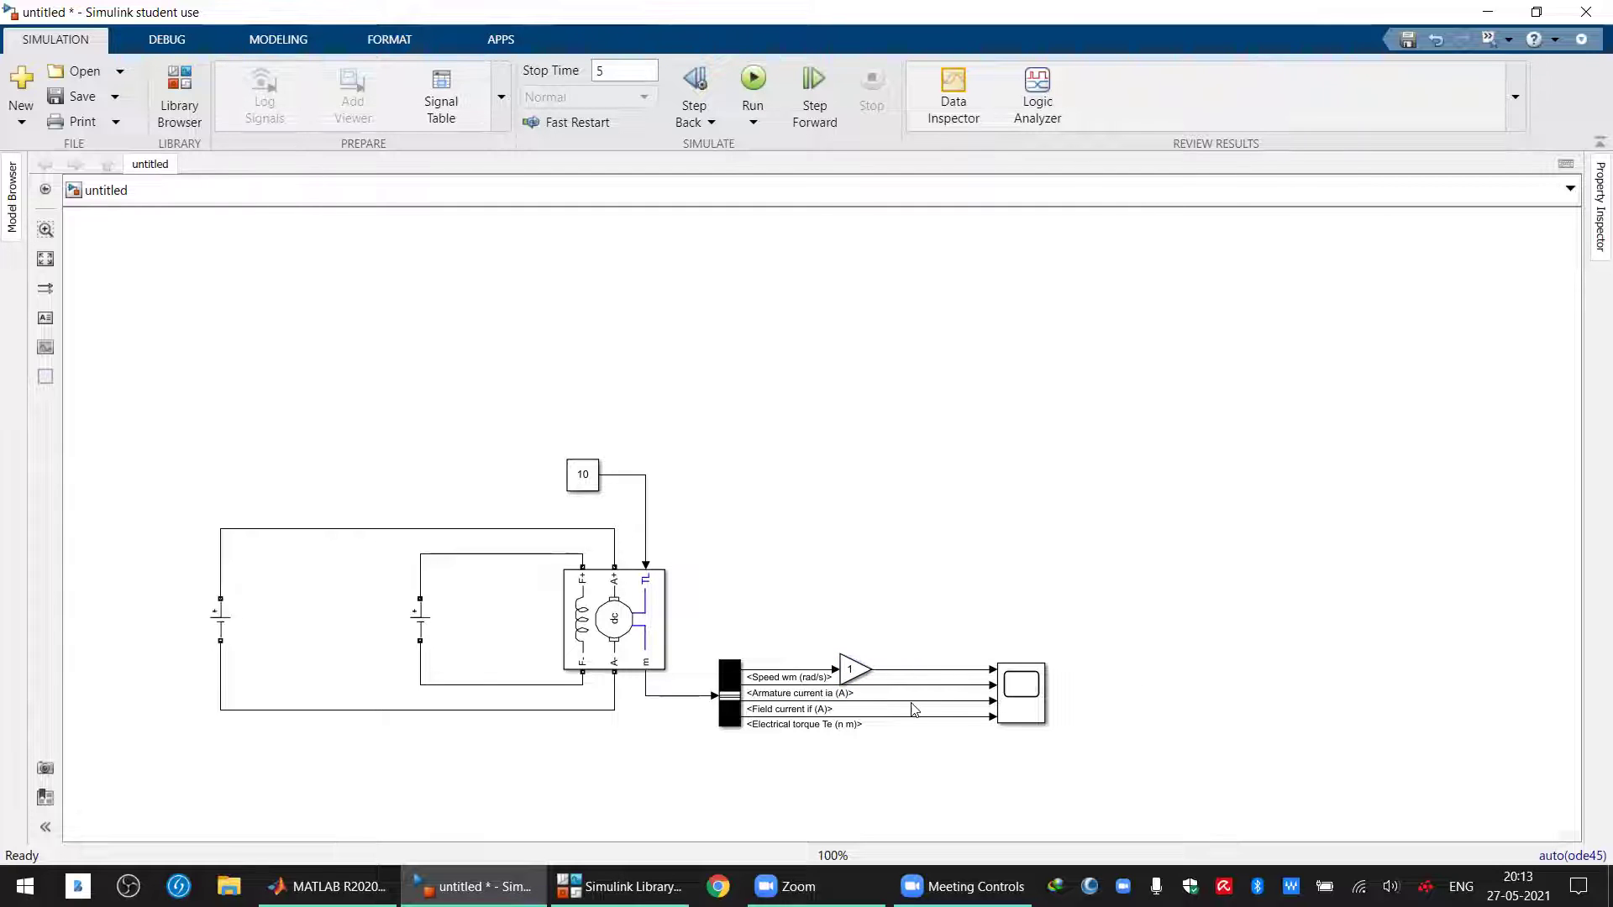
# Set the gain of the block on the speed line to 60/(2*pi)
pyautogui.doubleClick(851, 672)
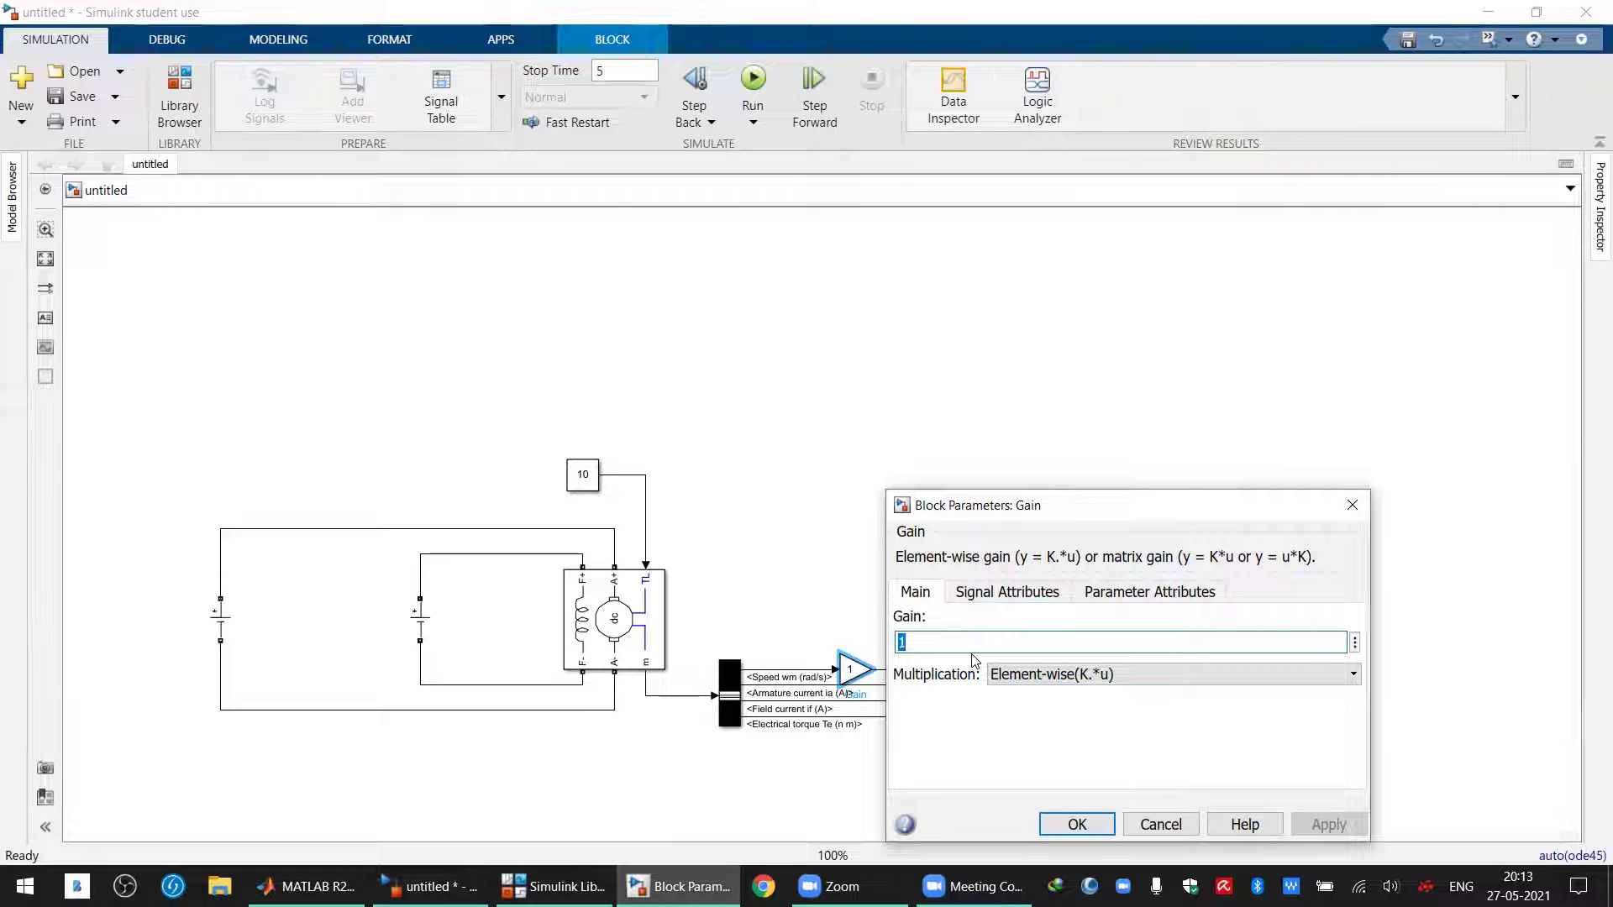
pyautogui.write('60')
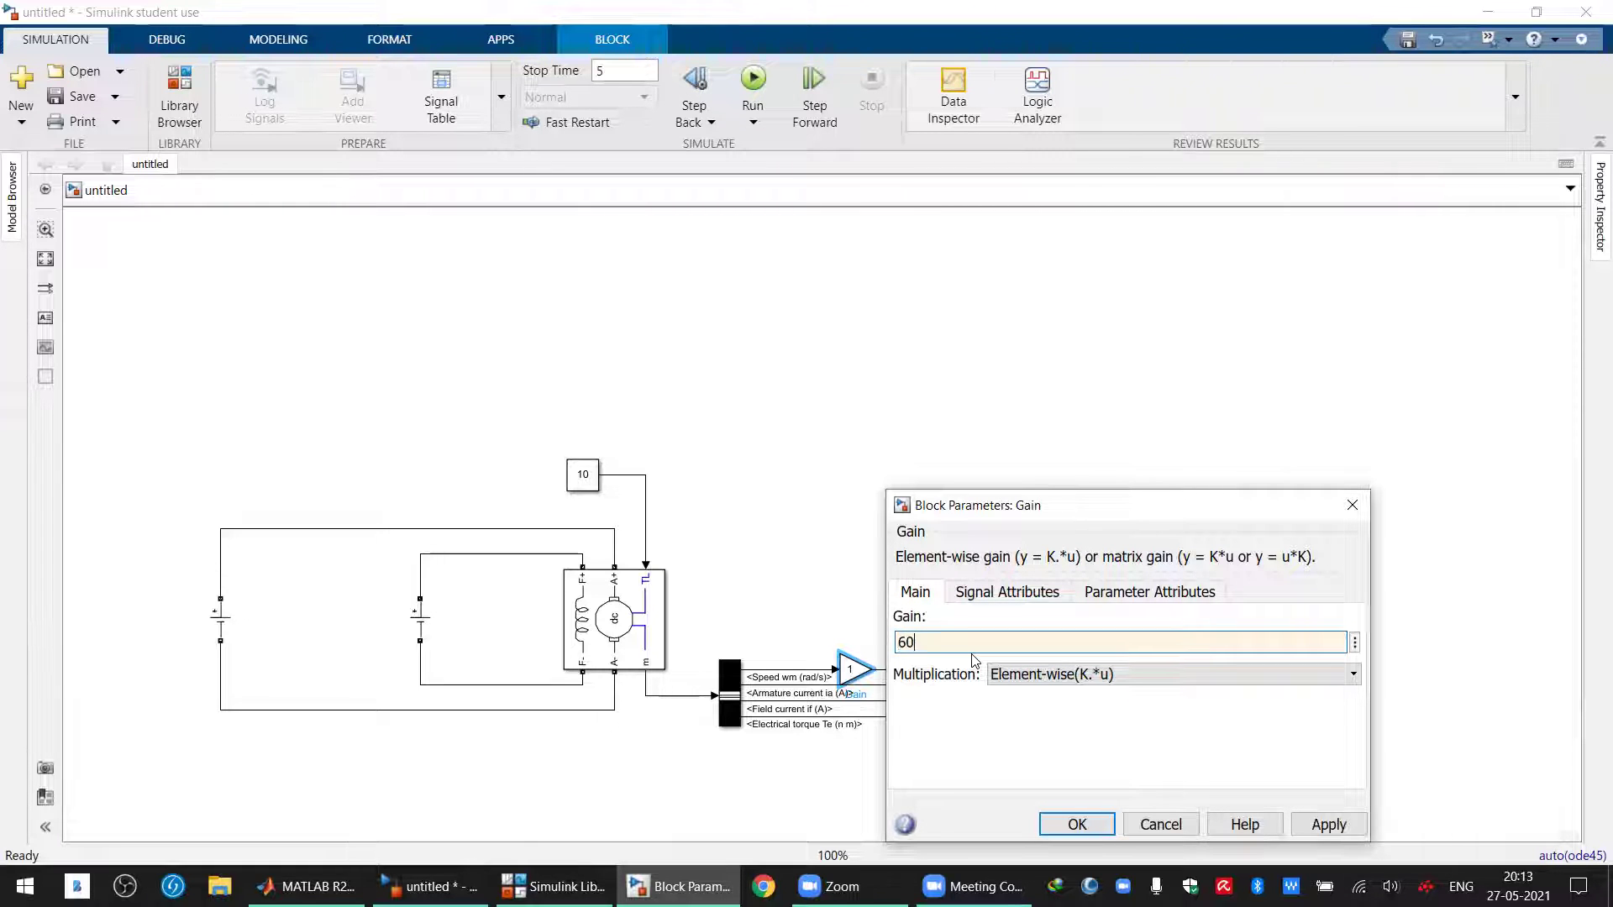
pyautogui.write('/(2*pi)')
pyautogui.click(1077, 824)
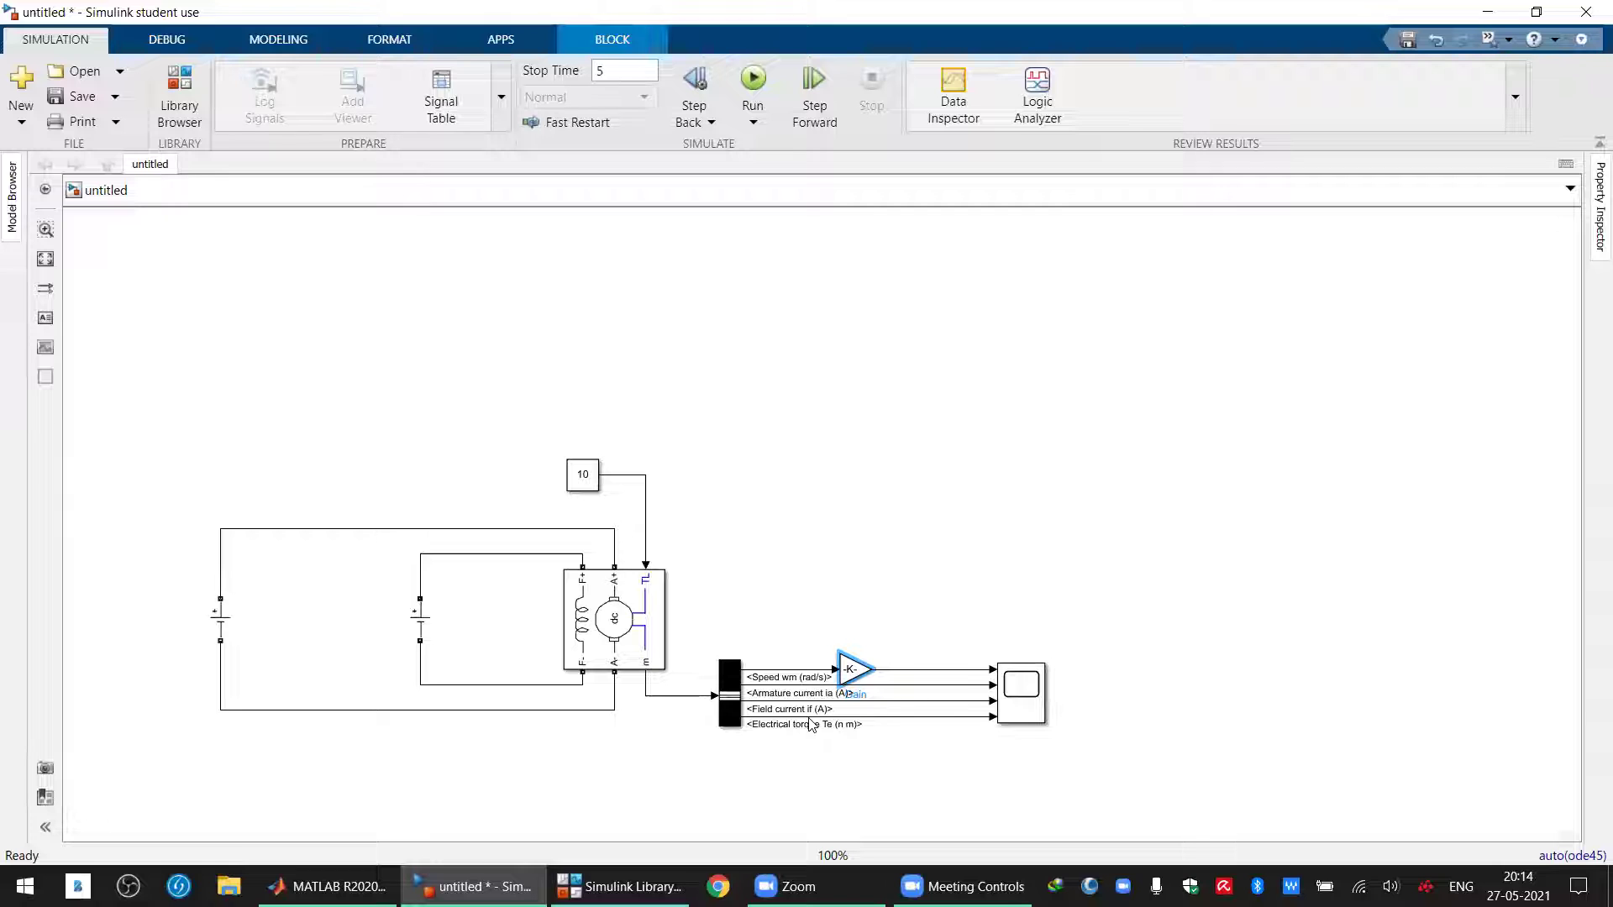
# Widen the Gain block on the speed line until its full expression 60/(2*pi) fits inside, and clear the selection
pyautogui.moveTo(875, 653); pyautogui.dragTo(923, 649)
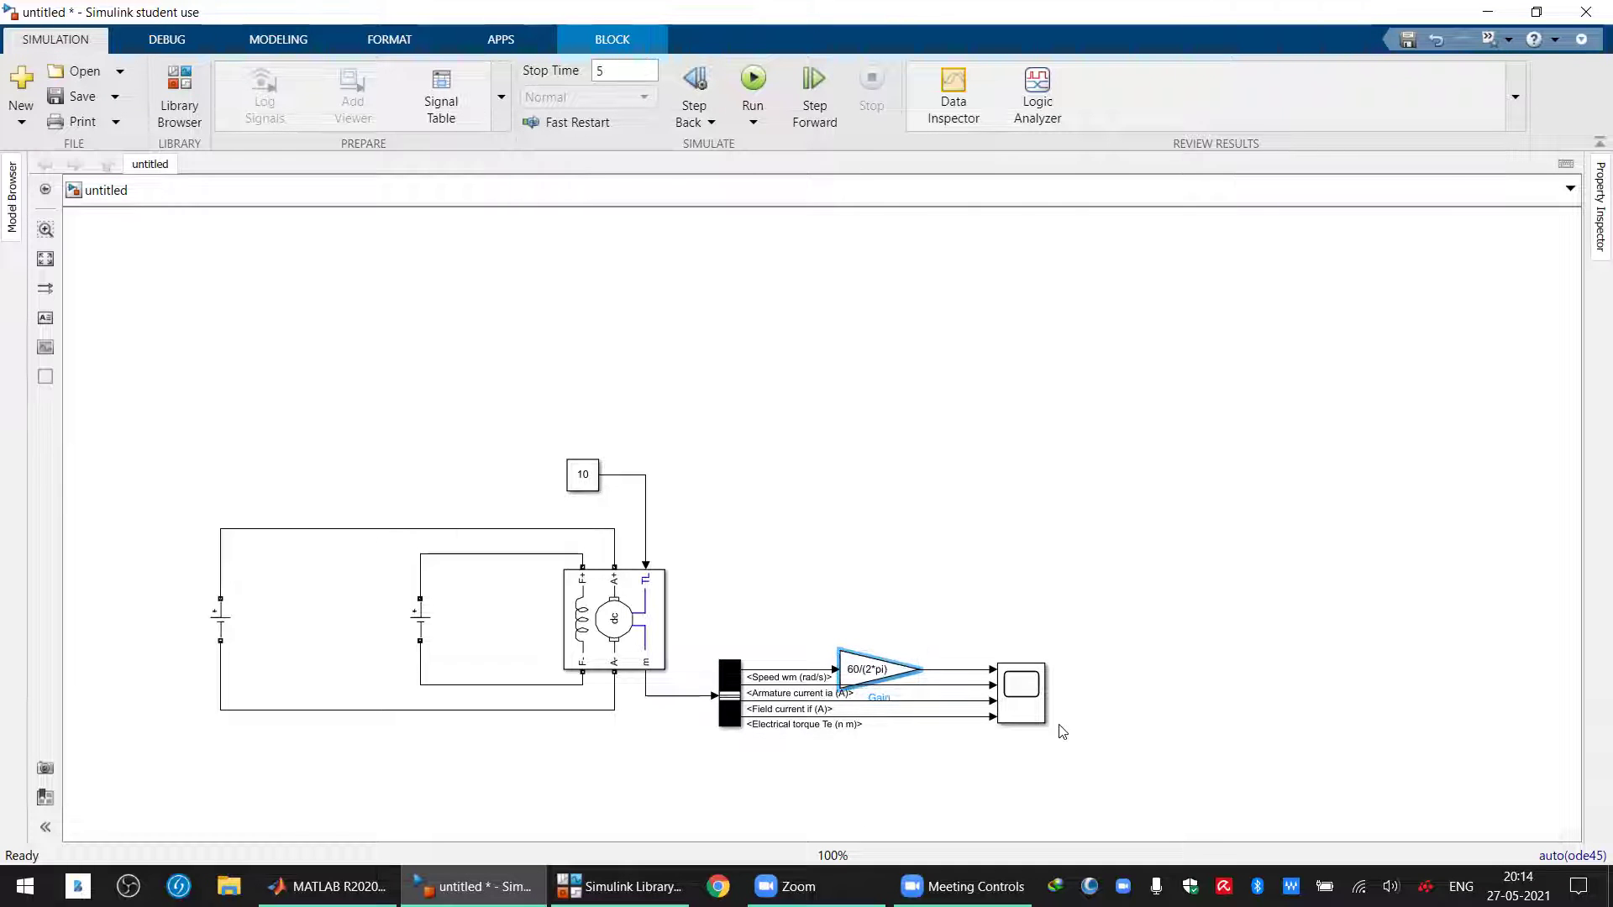
pyautogui.click(1156, 739)
pyautogui.click(961, 671)
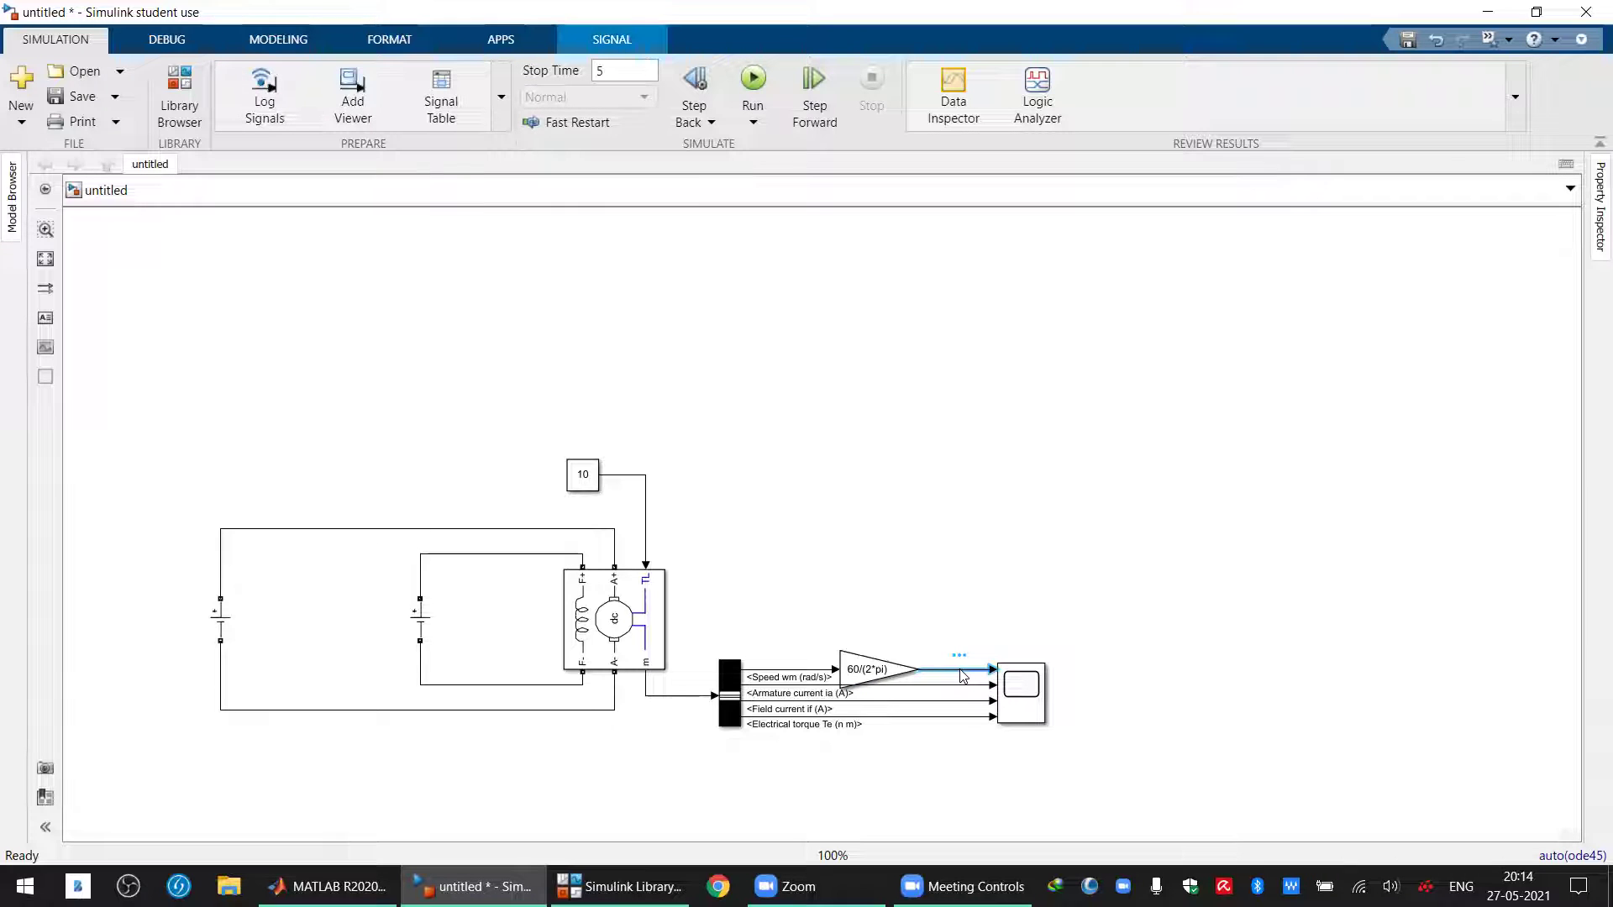
pyautogui.click(1214, 554)
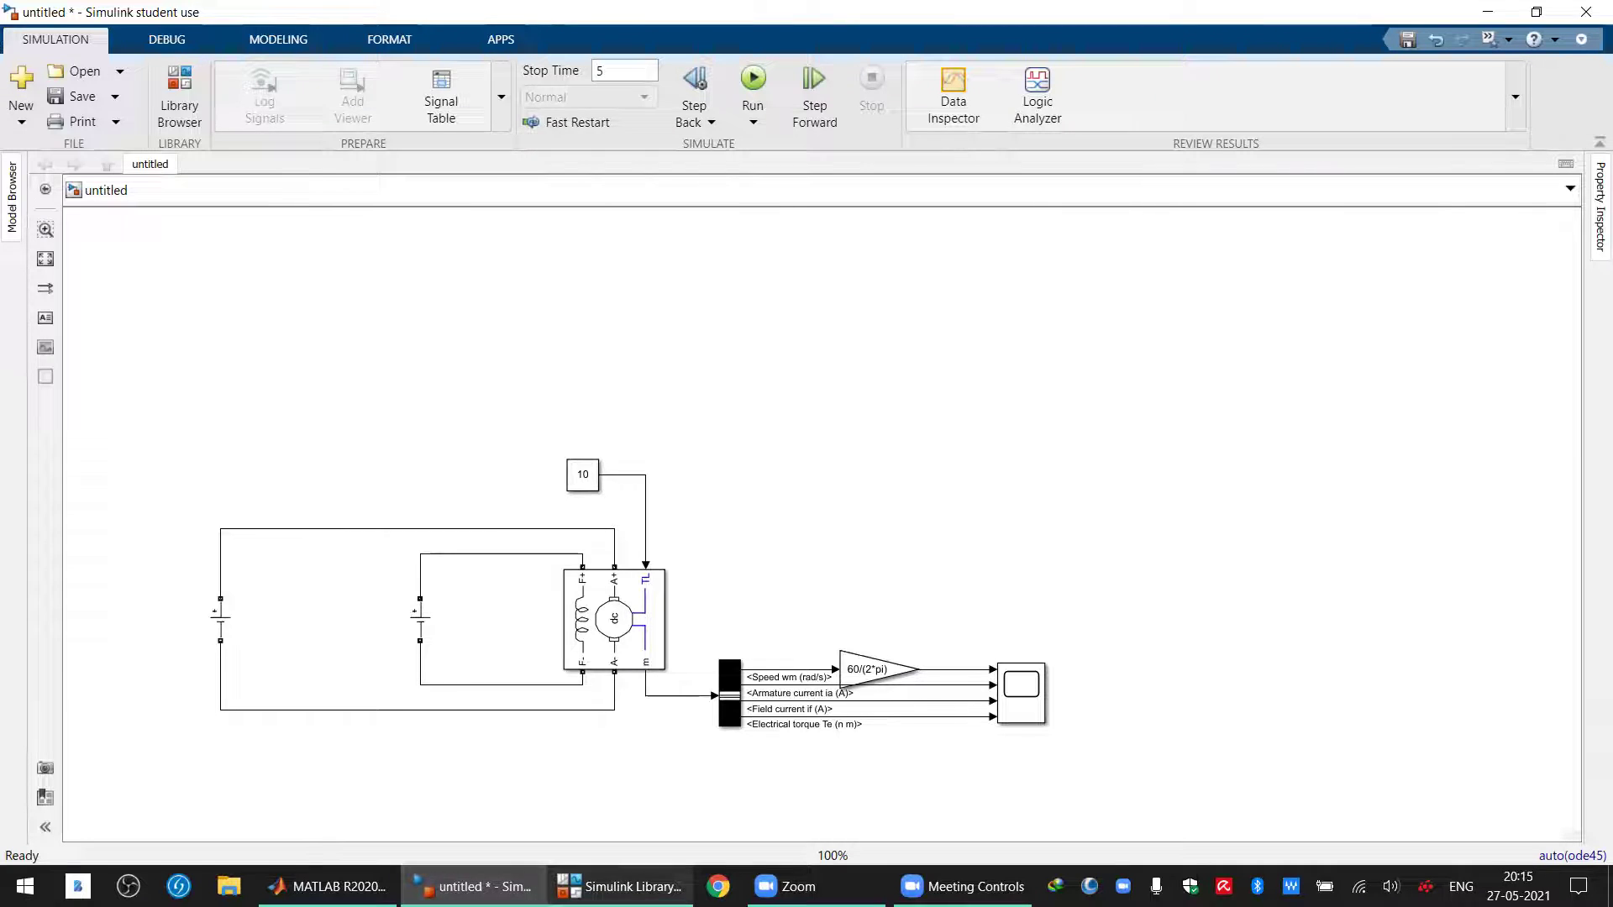
# Add a powergui block from the Specialized Power Systems Fundamental Blocks library to the empty area above the circuit
pyautogui.click(622, 887)
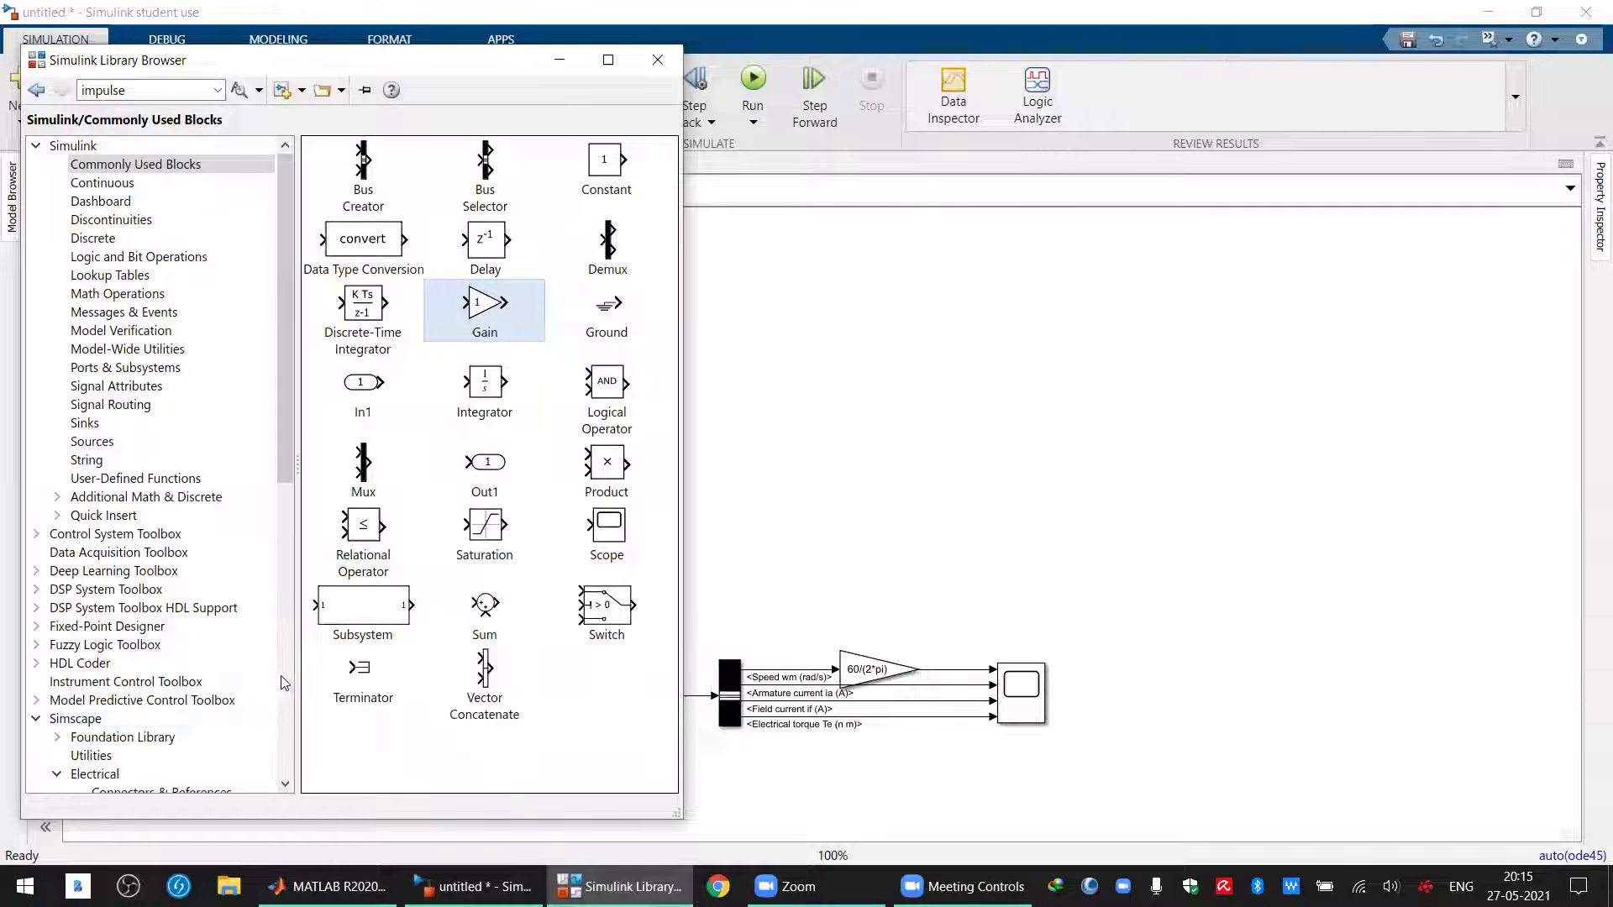
pyautogui.click(291, 593)
pyautogui.click(172, 441)
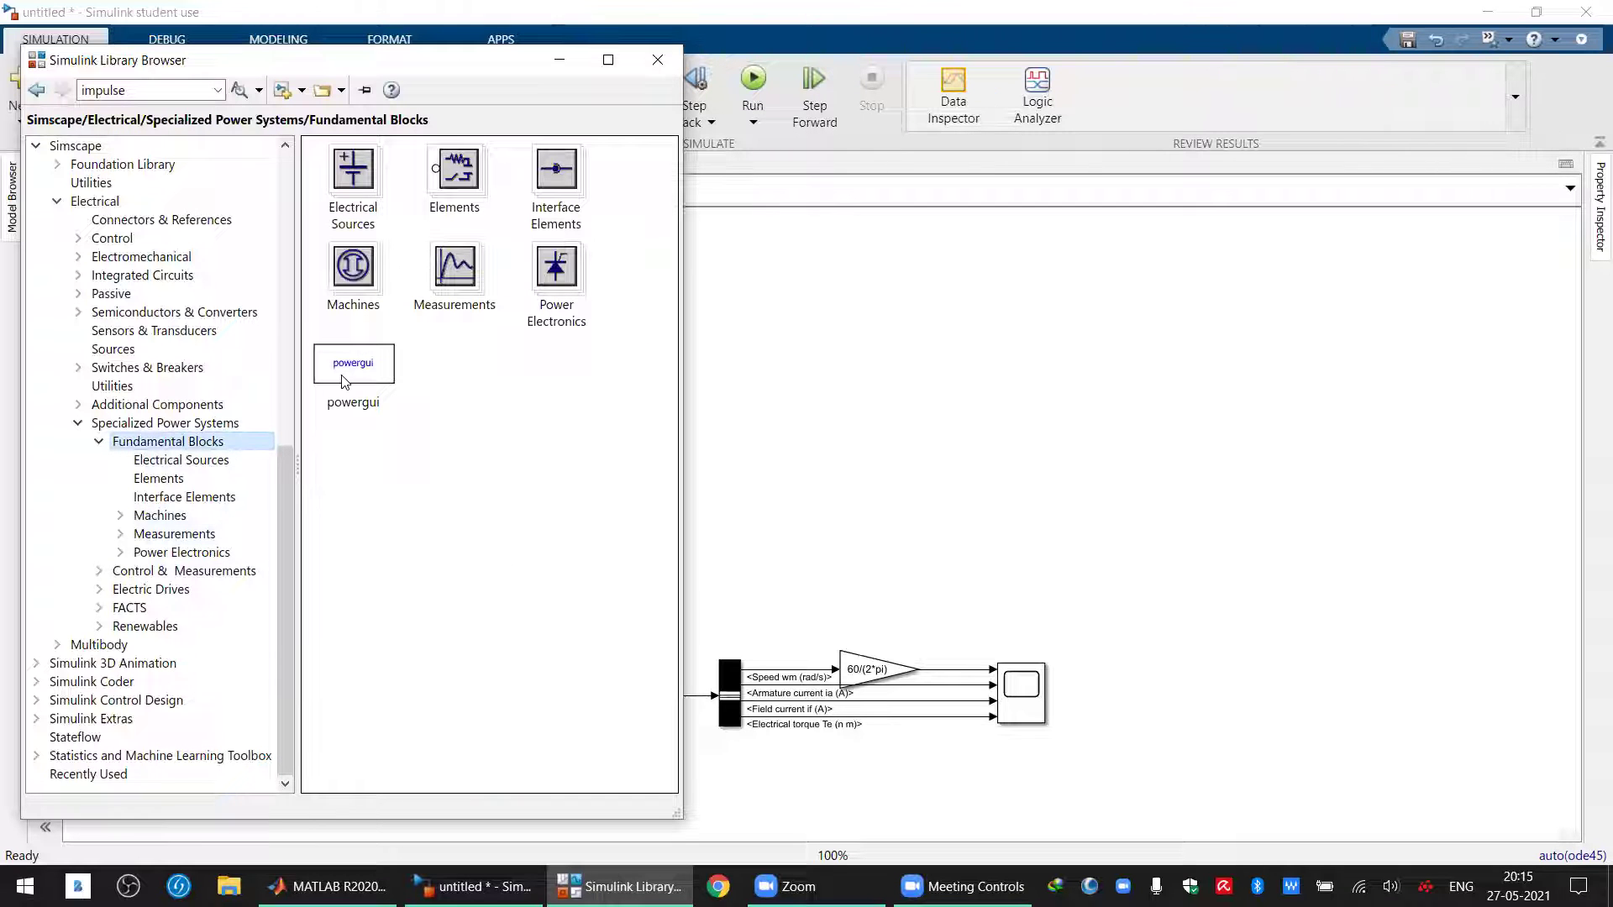
pyautogui.moveTo(346, 382); pyautogui.dragTo(158, 267)
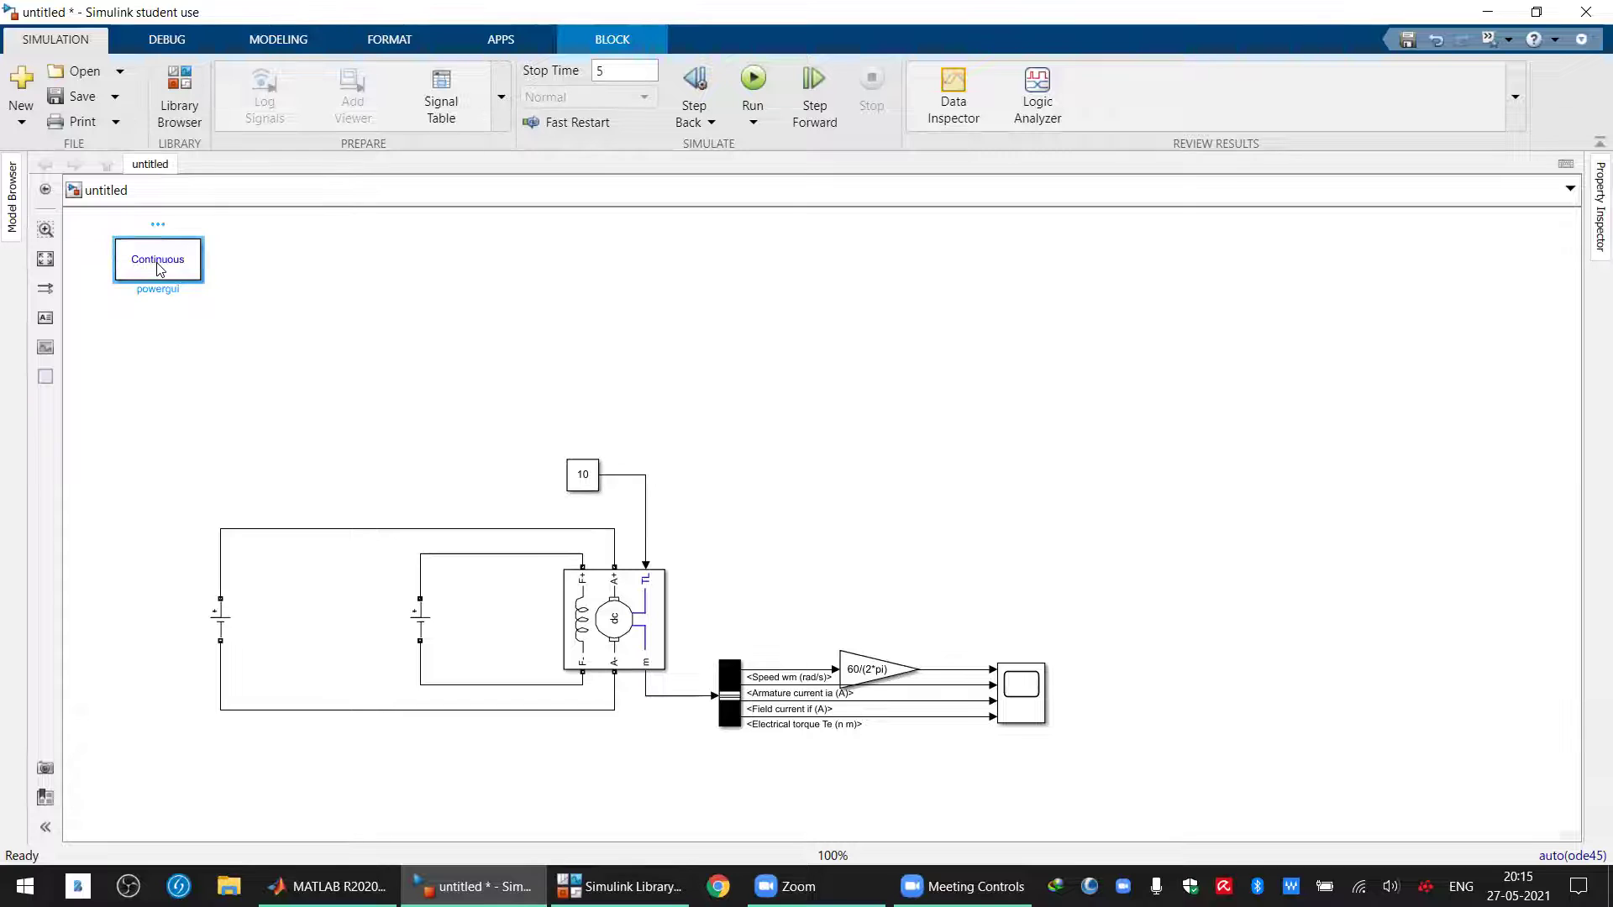
# Set the powergui simulation type to Discrete, keeping the sample time of 50e-6 s
pyautogui.doubleClick(158, 267)
pyautogui.click(397, 135)
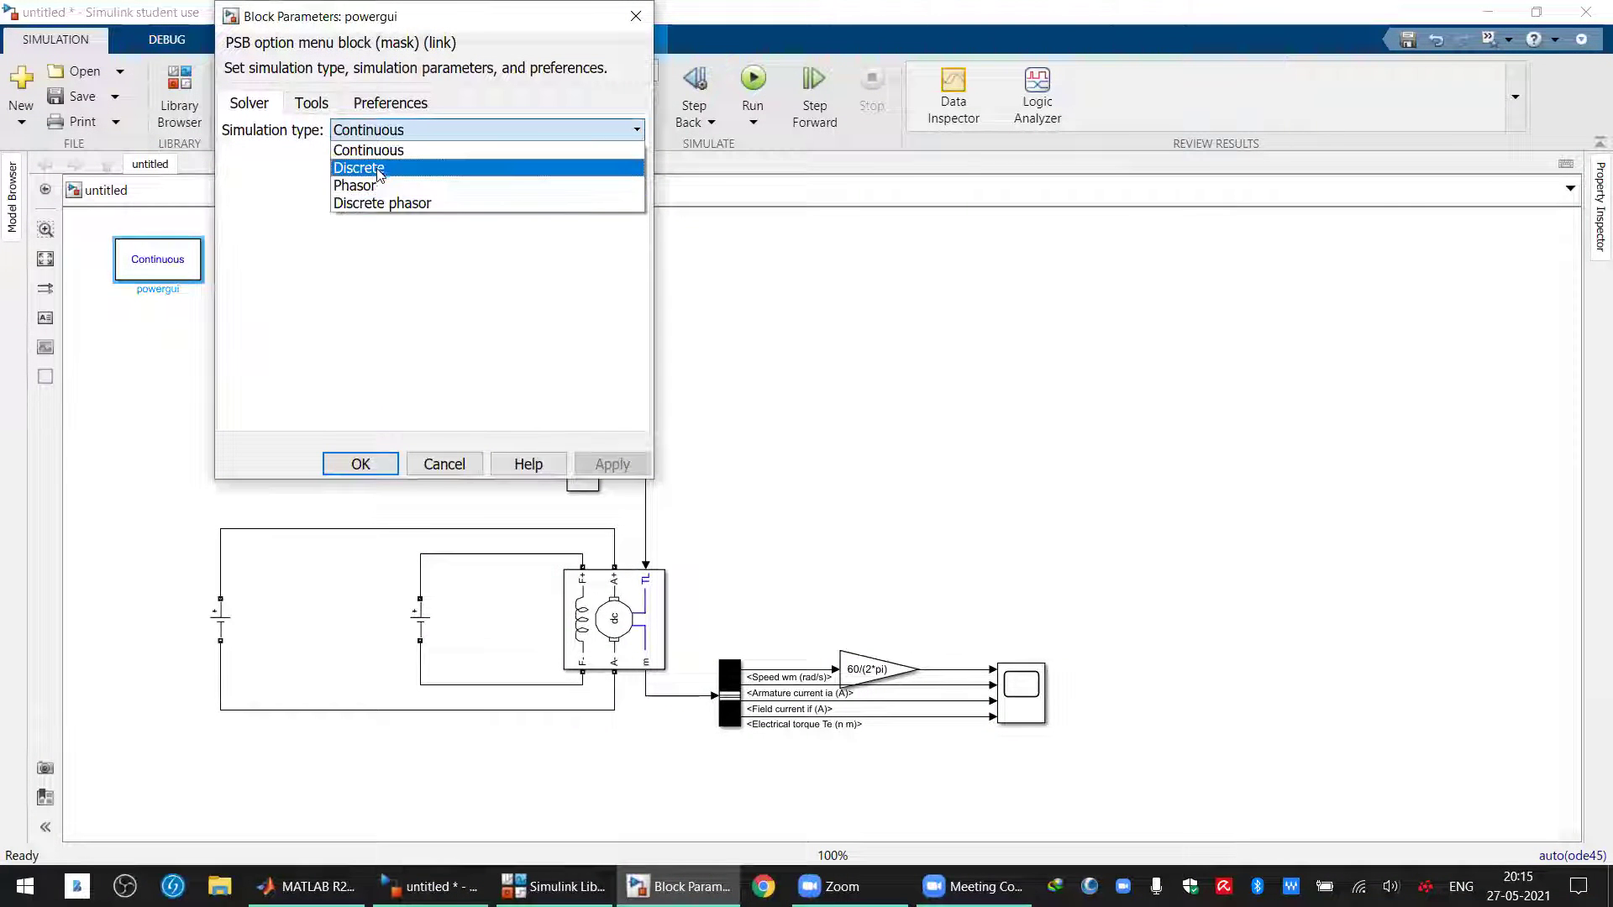
pyautogui.click(377, 172)
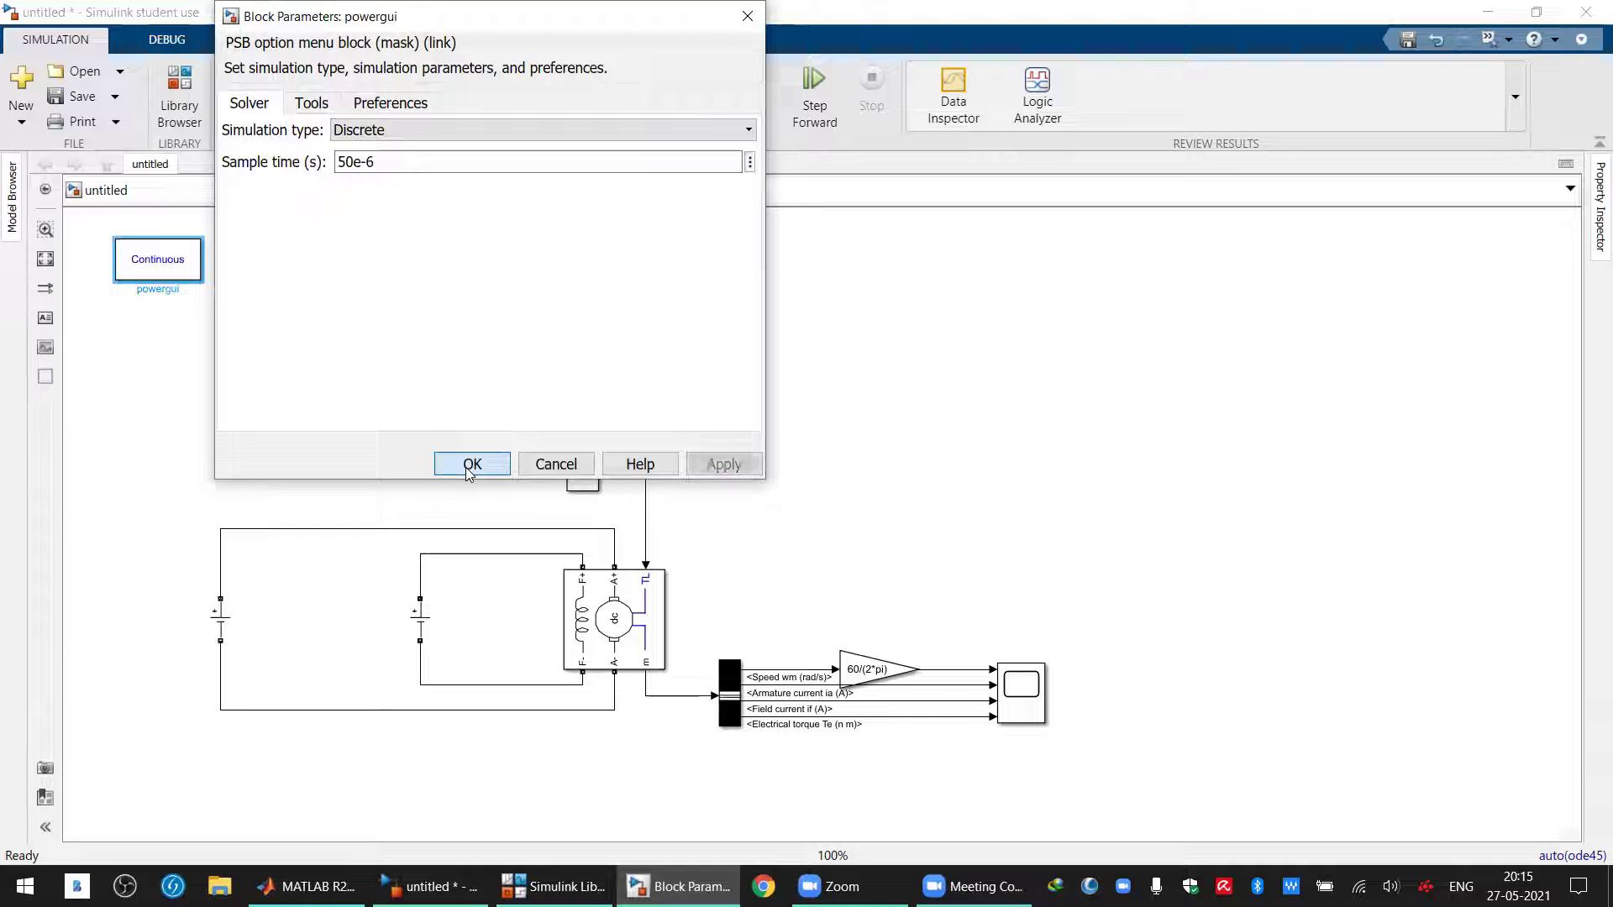
pyautogui.click(471, 464)
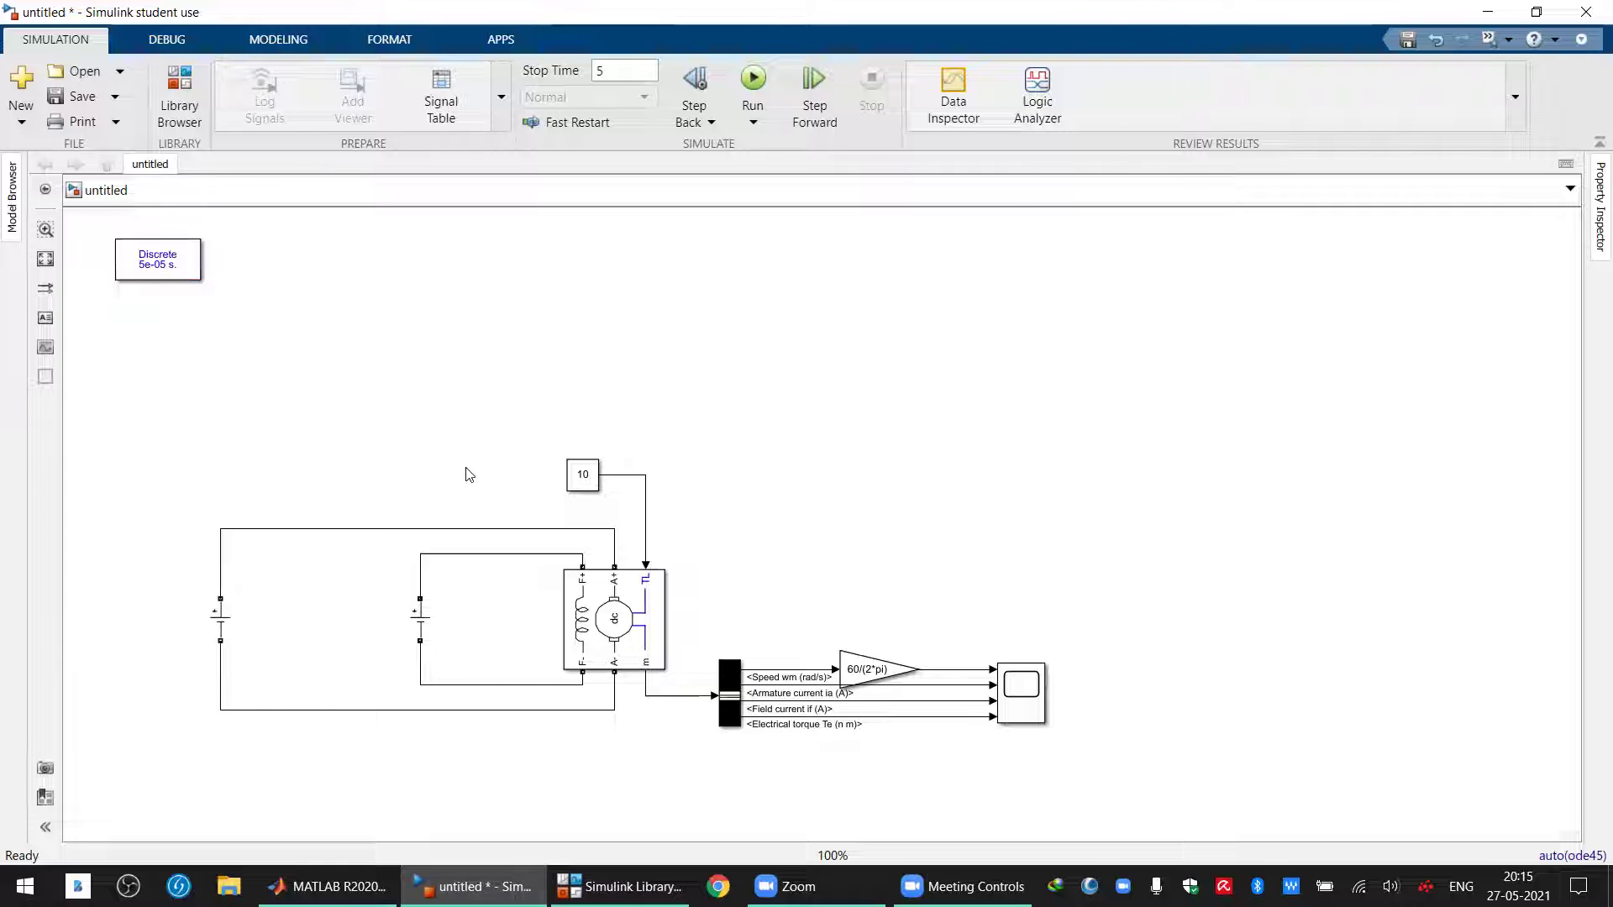
# Review the analysis tools offered by the powergui block and close its parameters
pyautogui.doubleClick(155, 269)
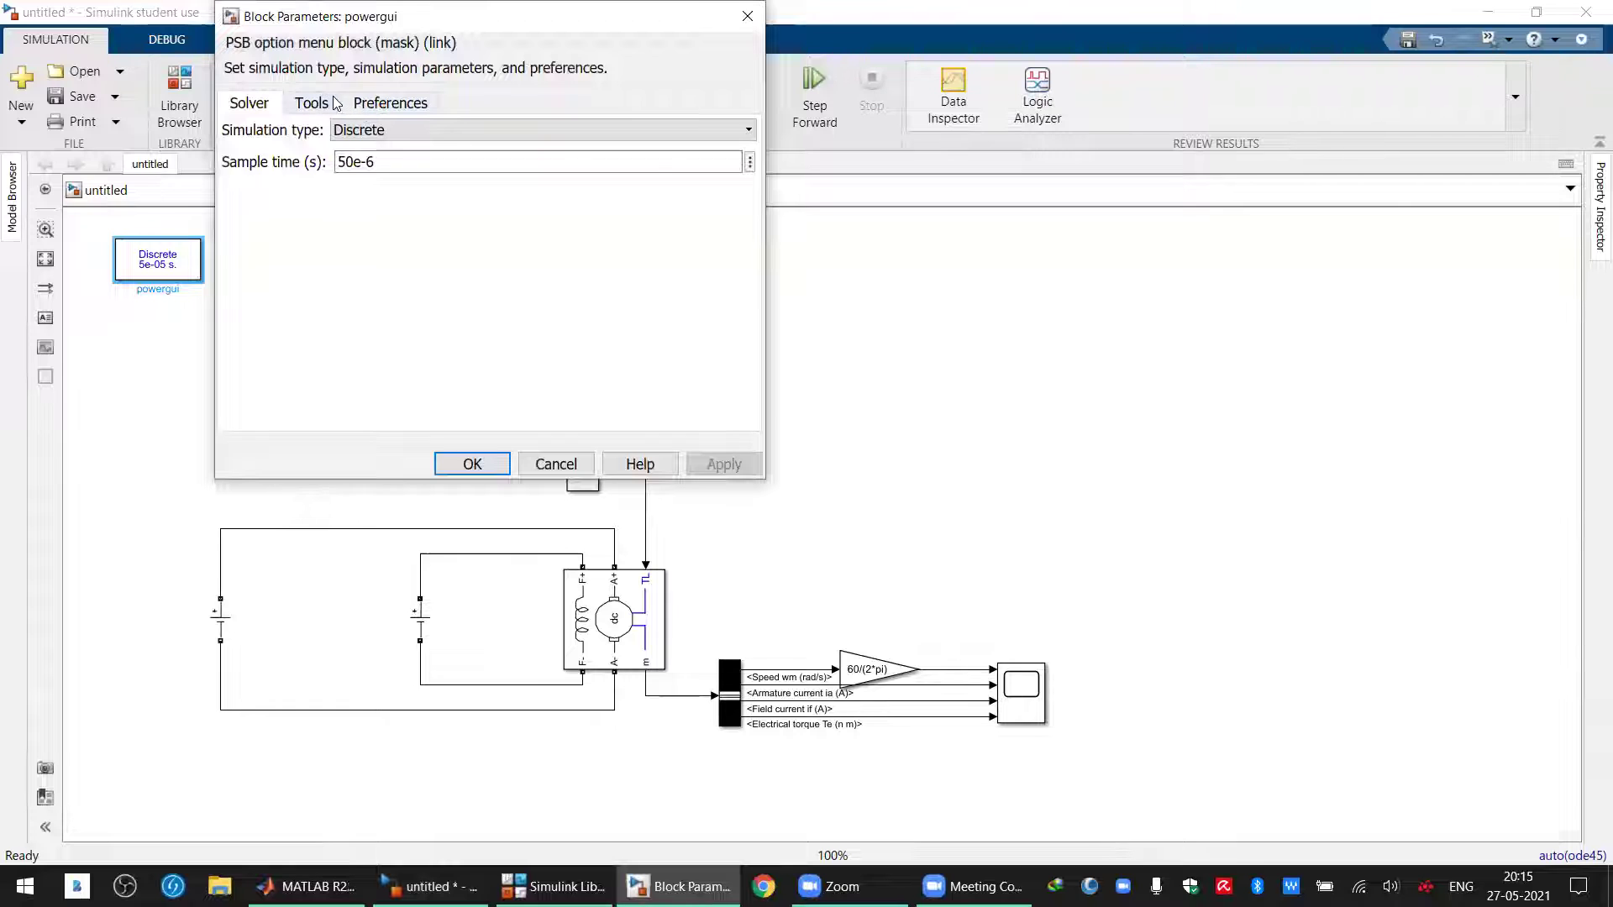
pyautogui.click(312, 103)
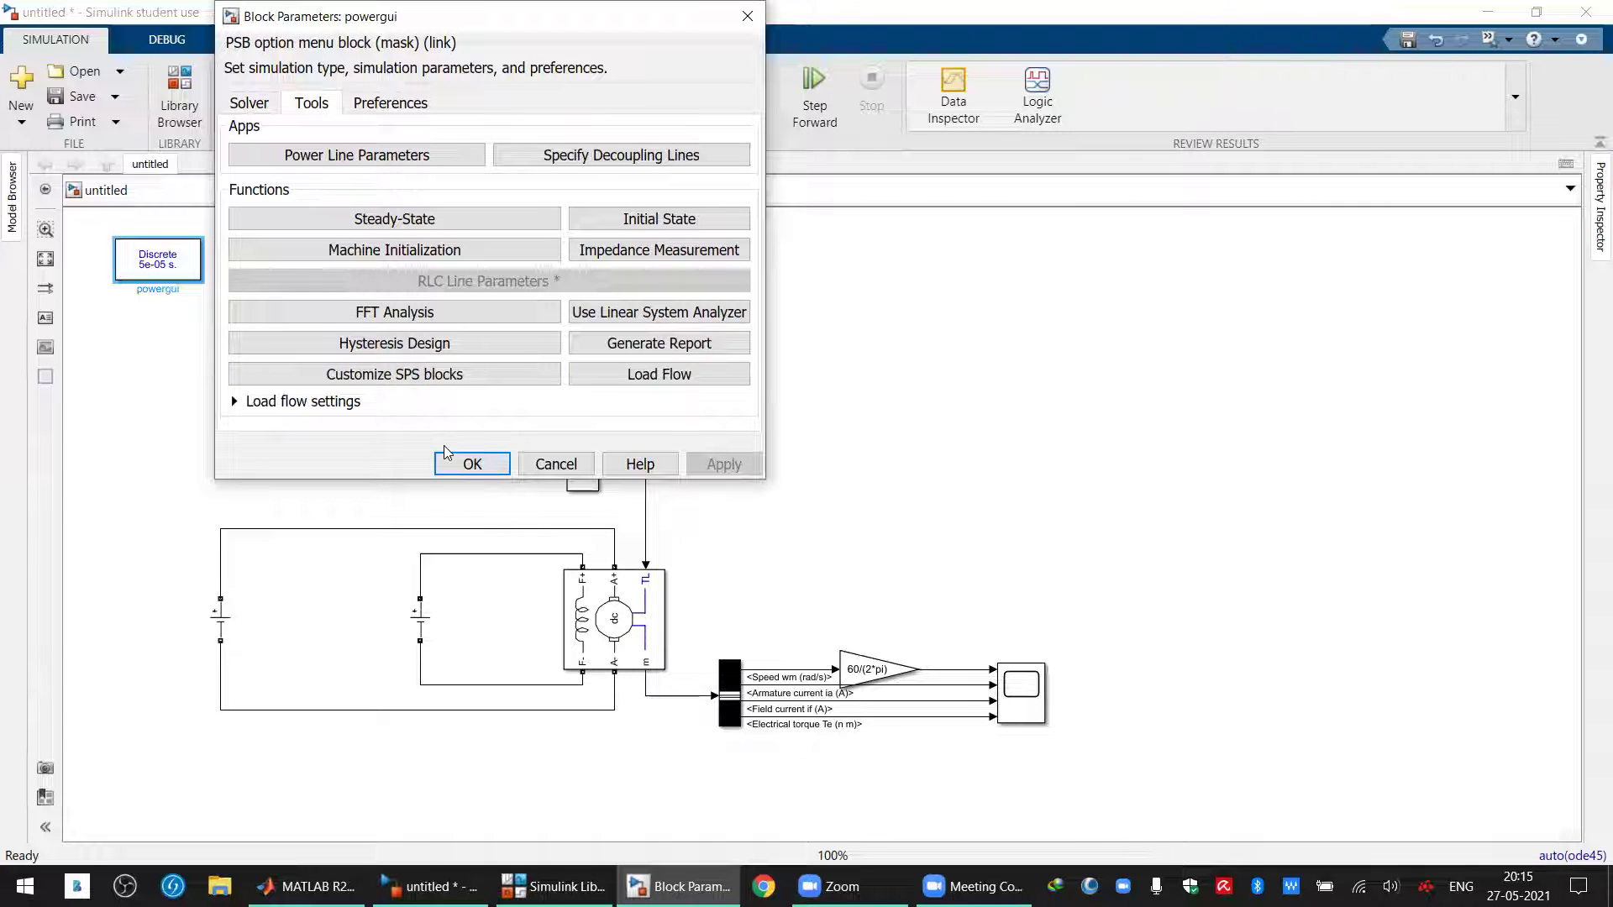
pyautogui.click(469, 464)
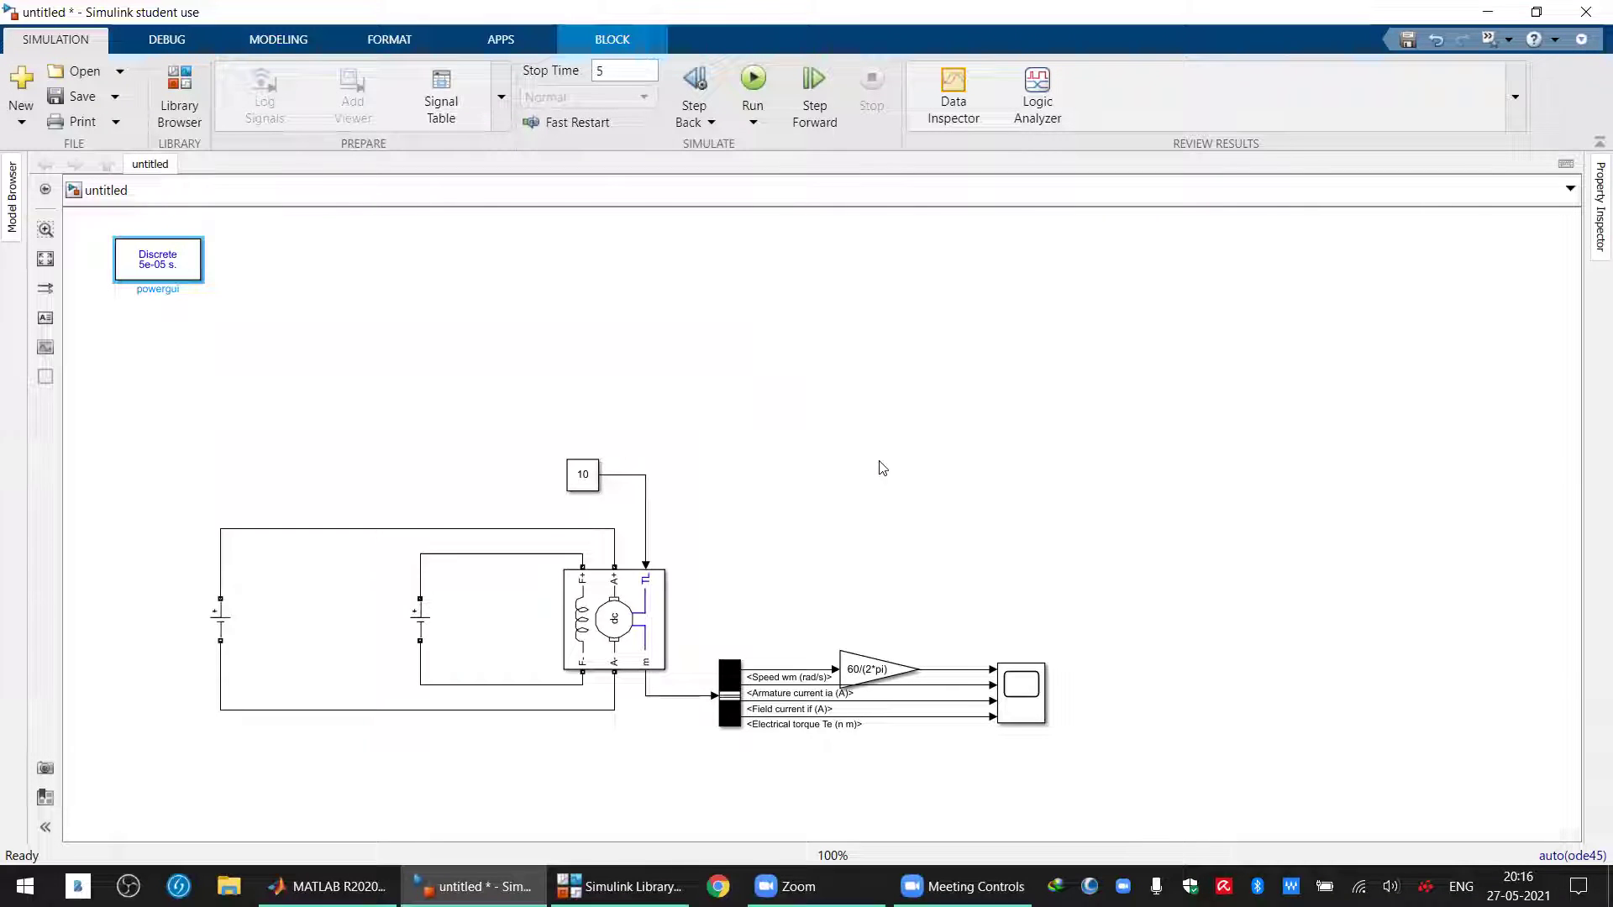
# Run the DC machine simulation and show its four output plots in a maximized Scope scaled to fit both axes
pyautogui.click(751, 82)
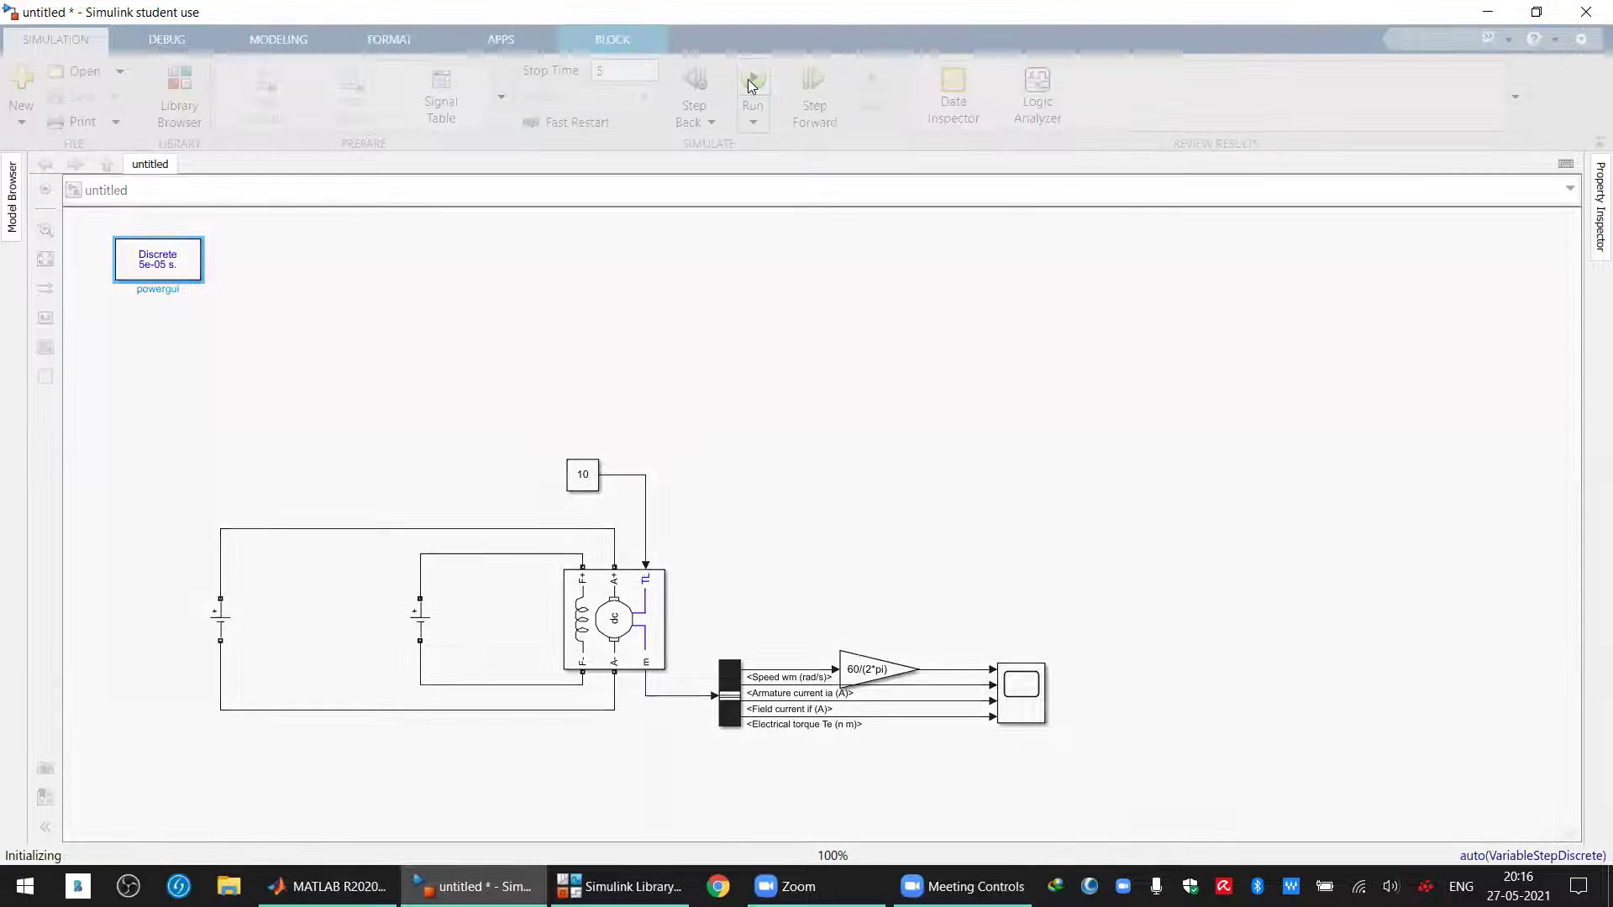
pyautogui.click(1023, 700)
pyautogui.doubleClick(1024, 700)
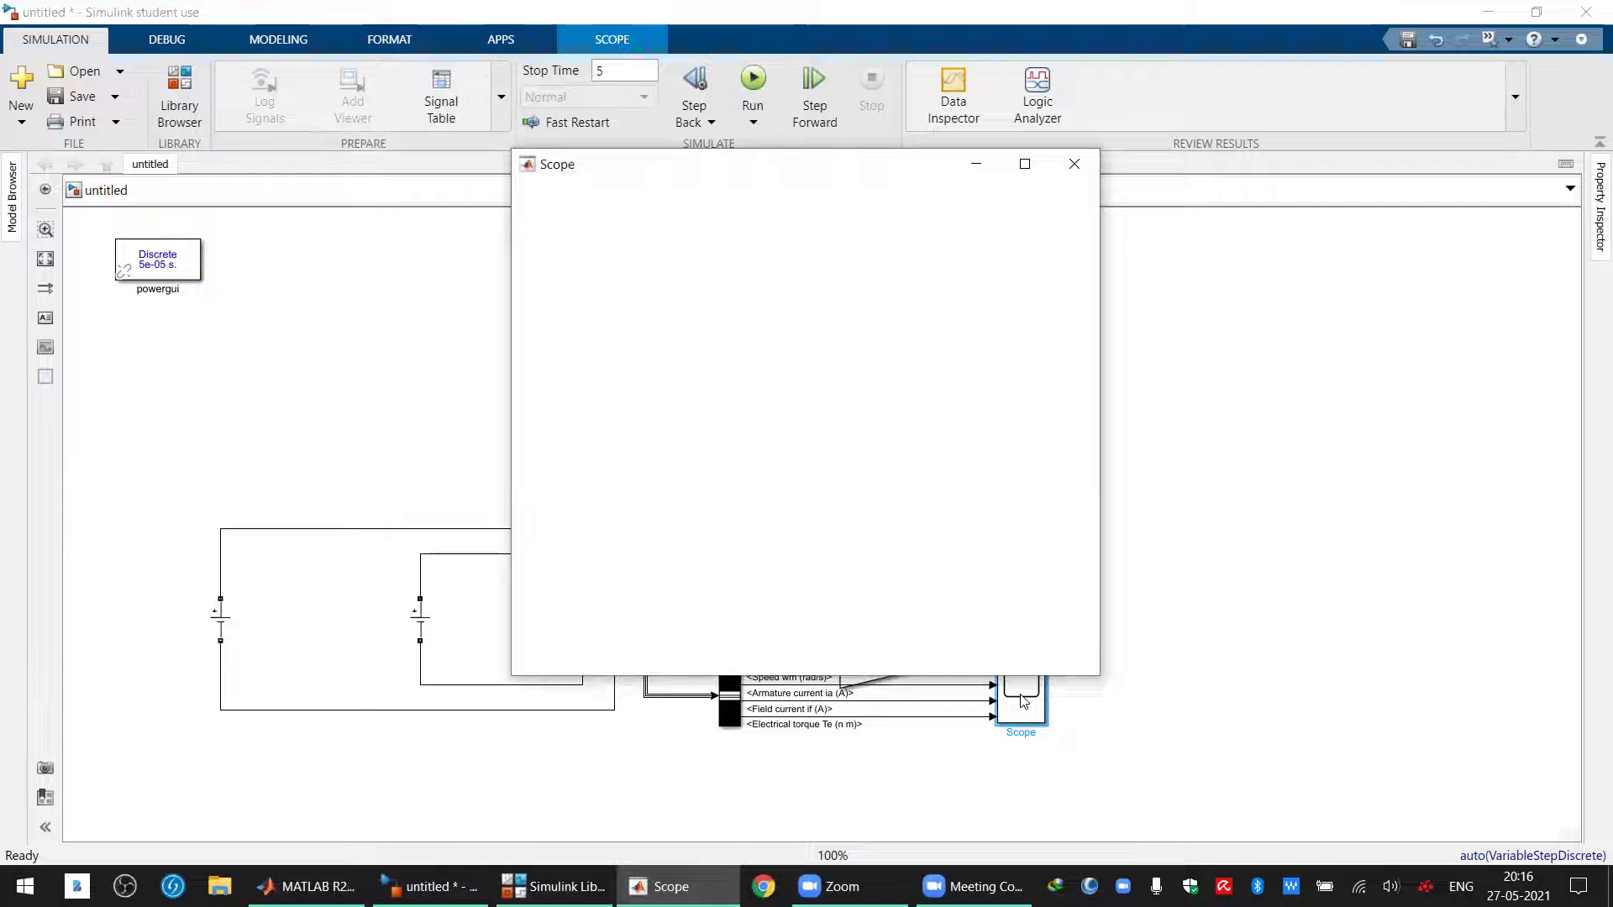
pyautogui.click(1025, 165)
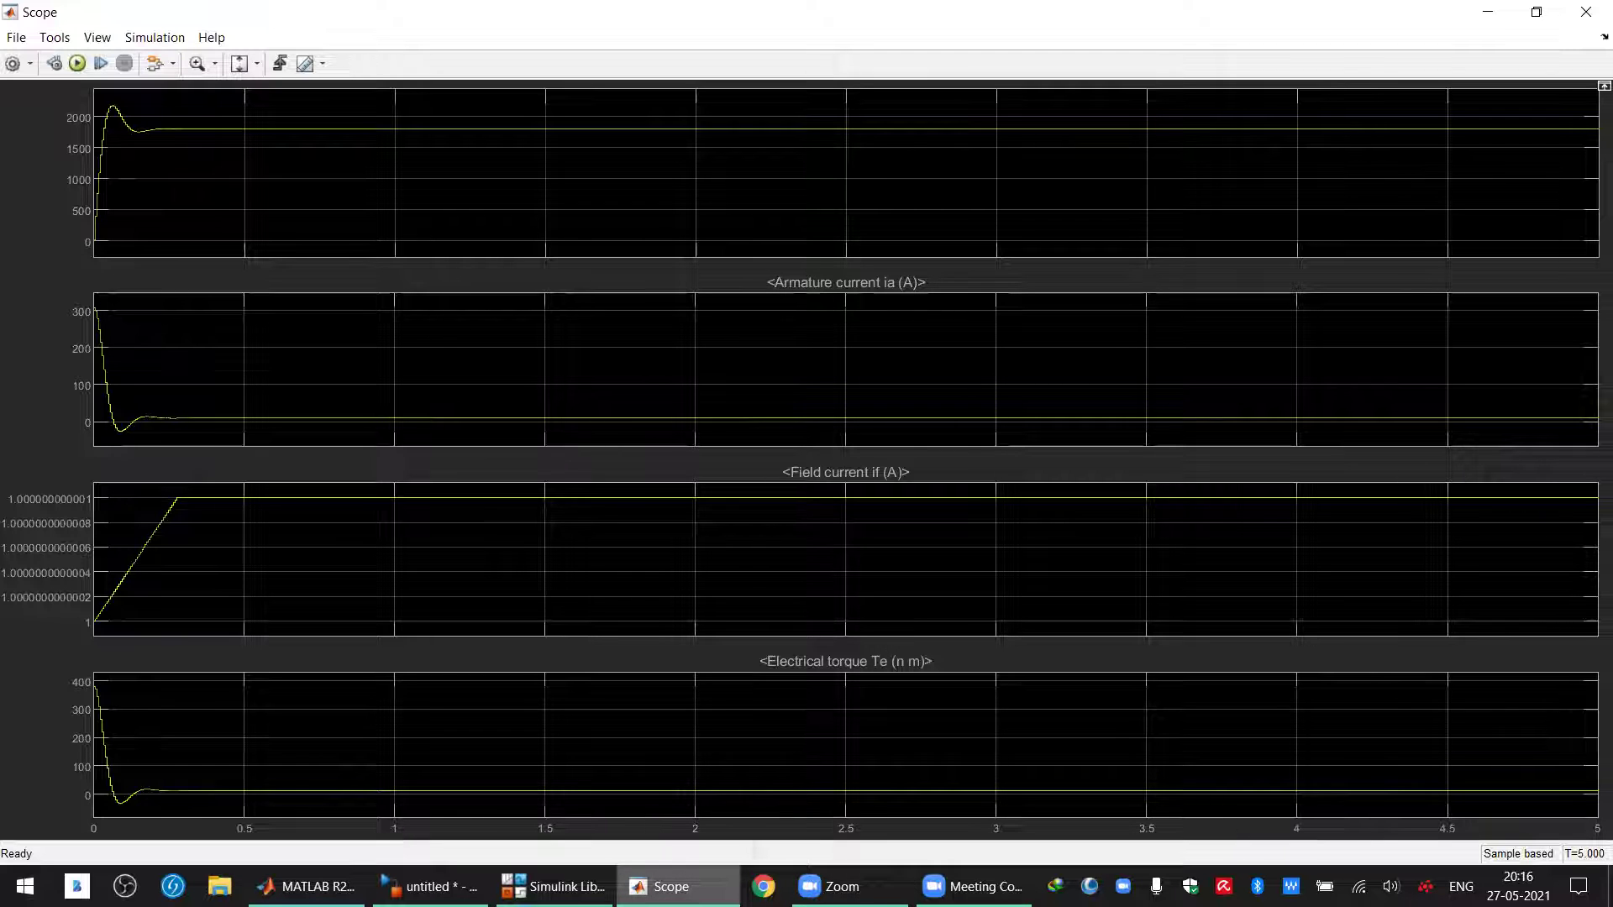
pyautogui.click(257, 64)
pyautogui.click(245, 118)
# Return to the model, check the DC Machine's rated speed in its preset model, and close the parameters
pyautogui.moveTo(428, 886)
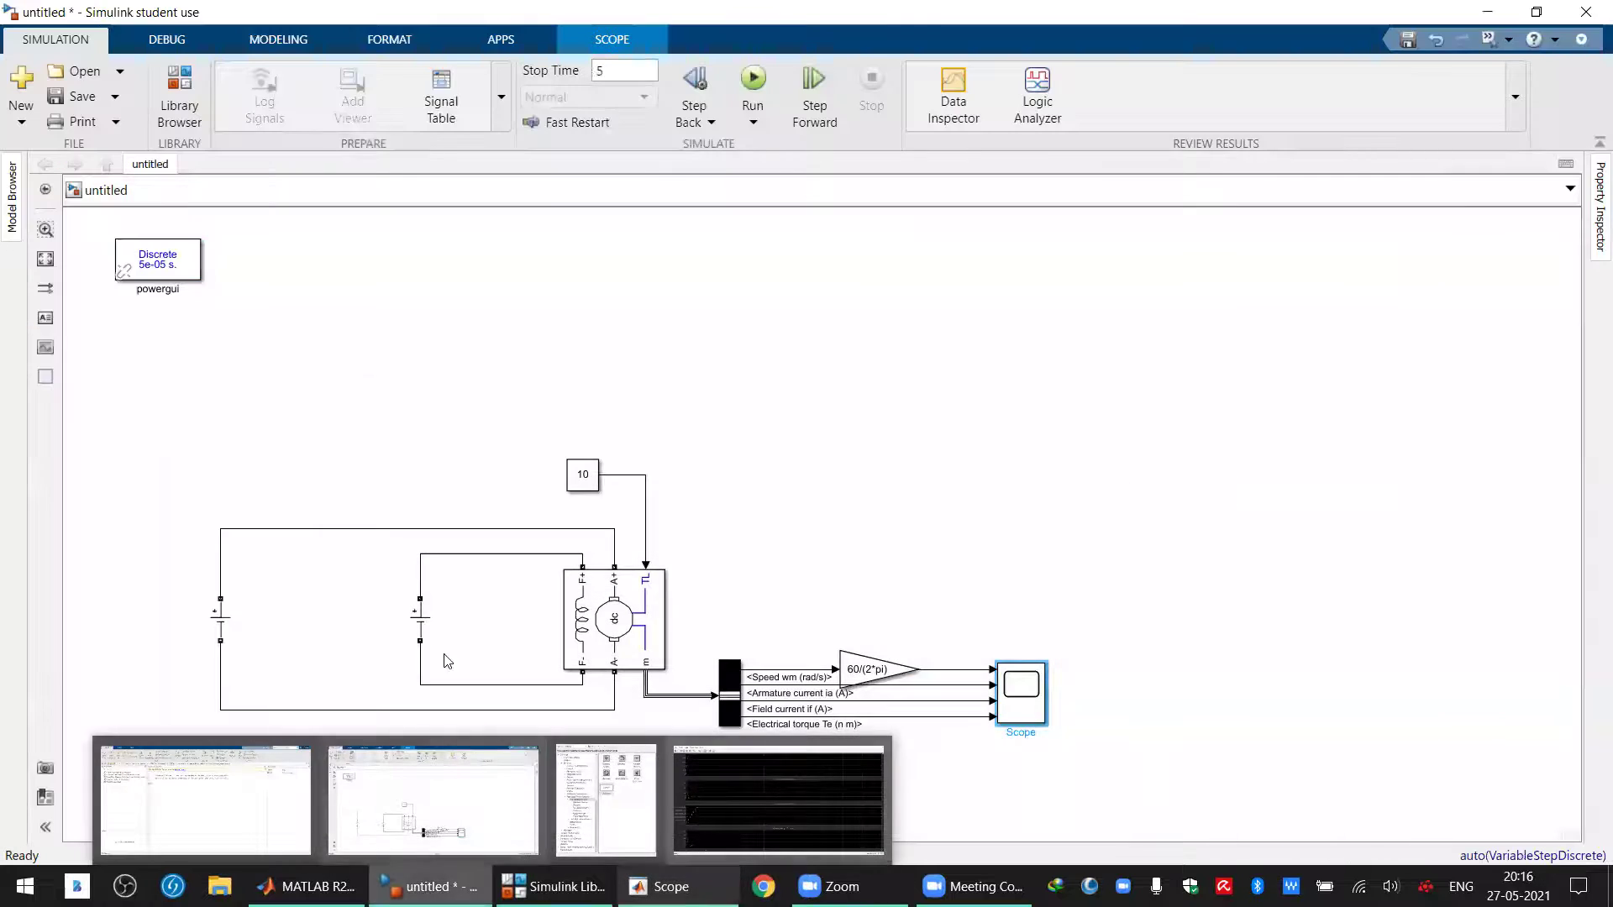
pyautogui.click(420, 824)
pyautogui.doubleClick(605, 619)
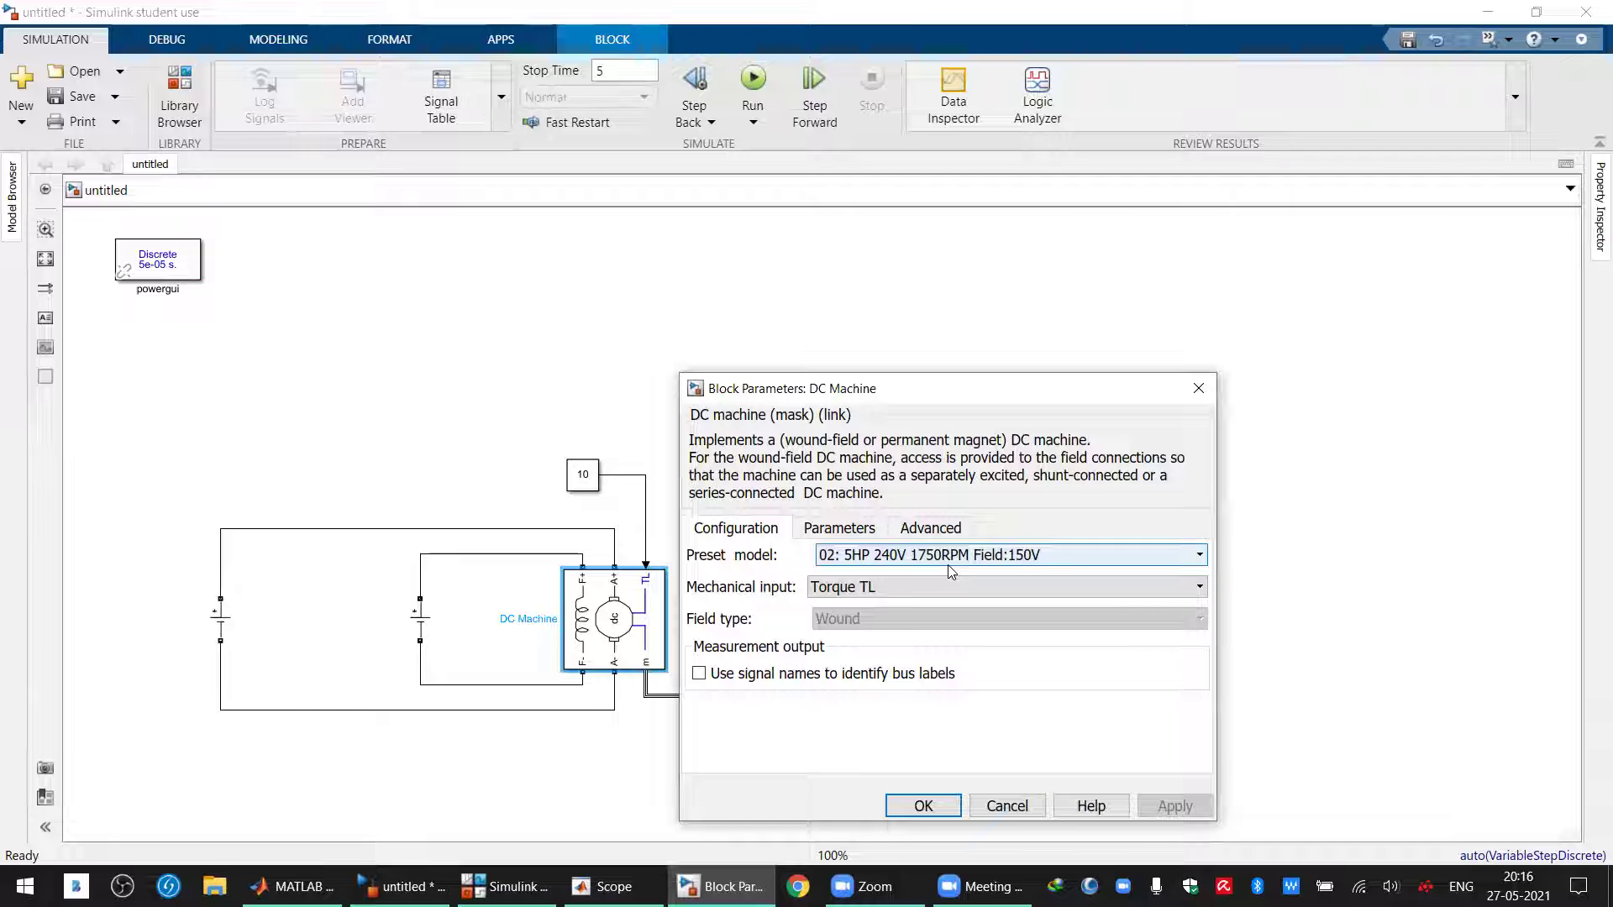
pyautogui.click(913, 812)
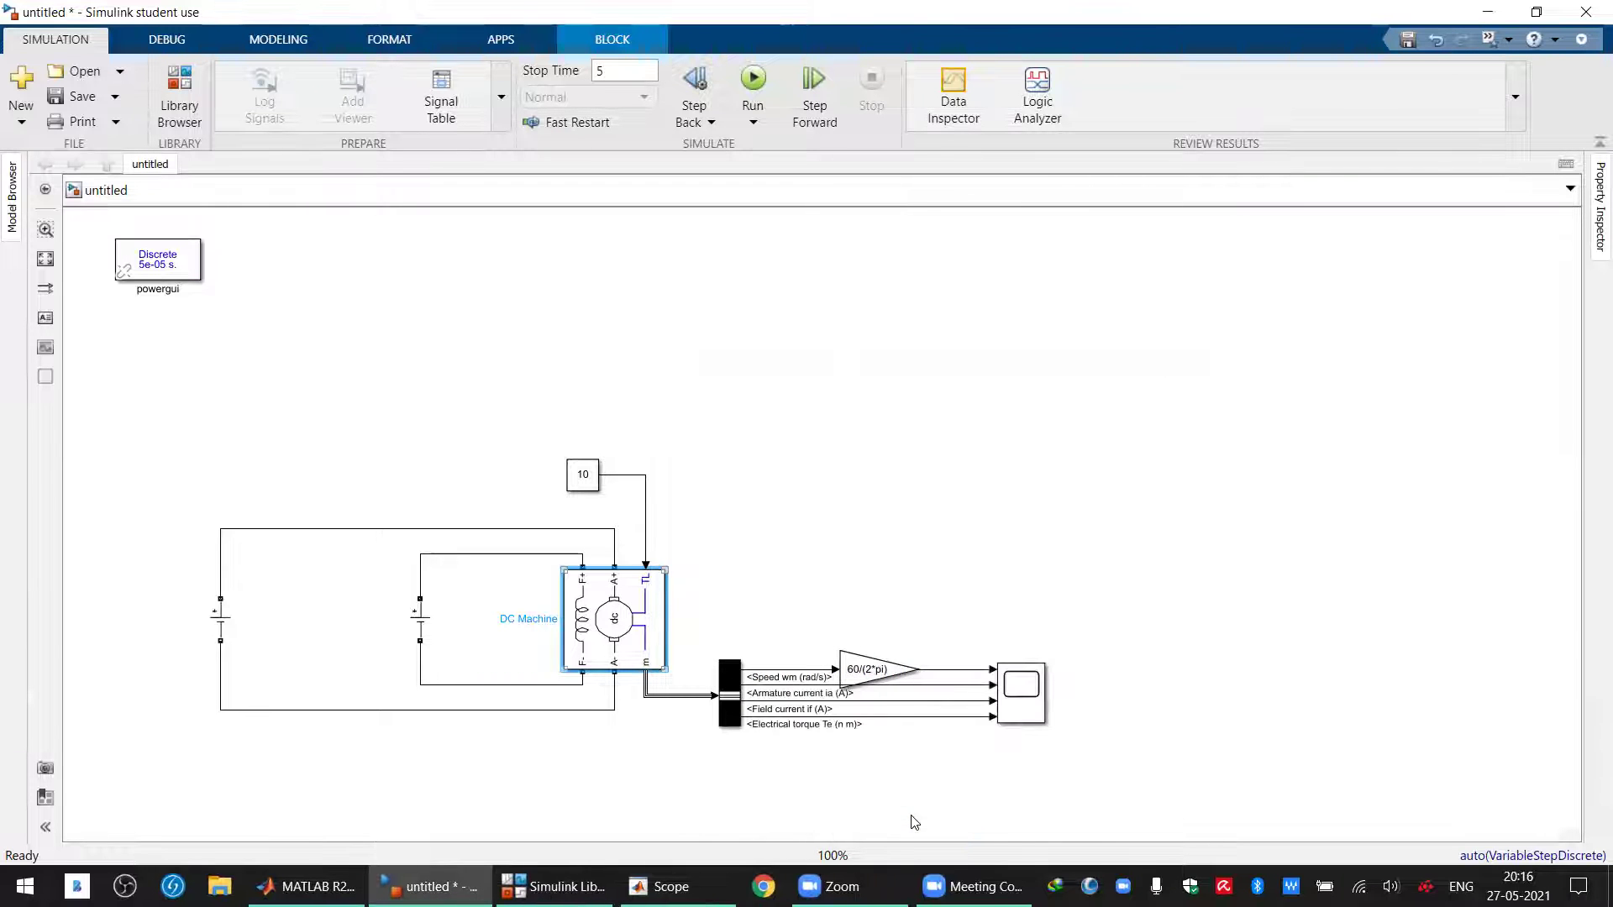
# Zoom vertically into the steady-state part of the speed plot in the Scope to read the settled speed
pyautogui.click(664, 886)
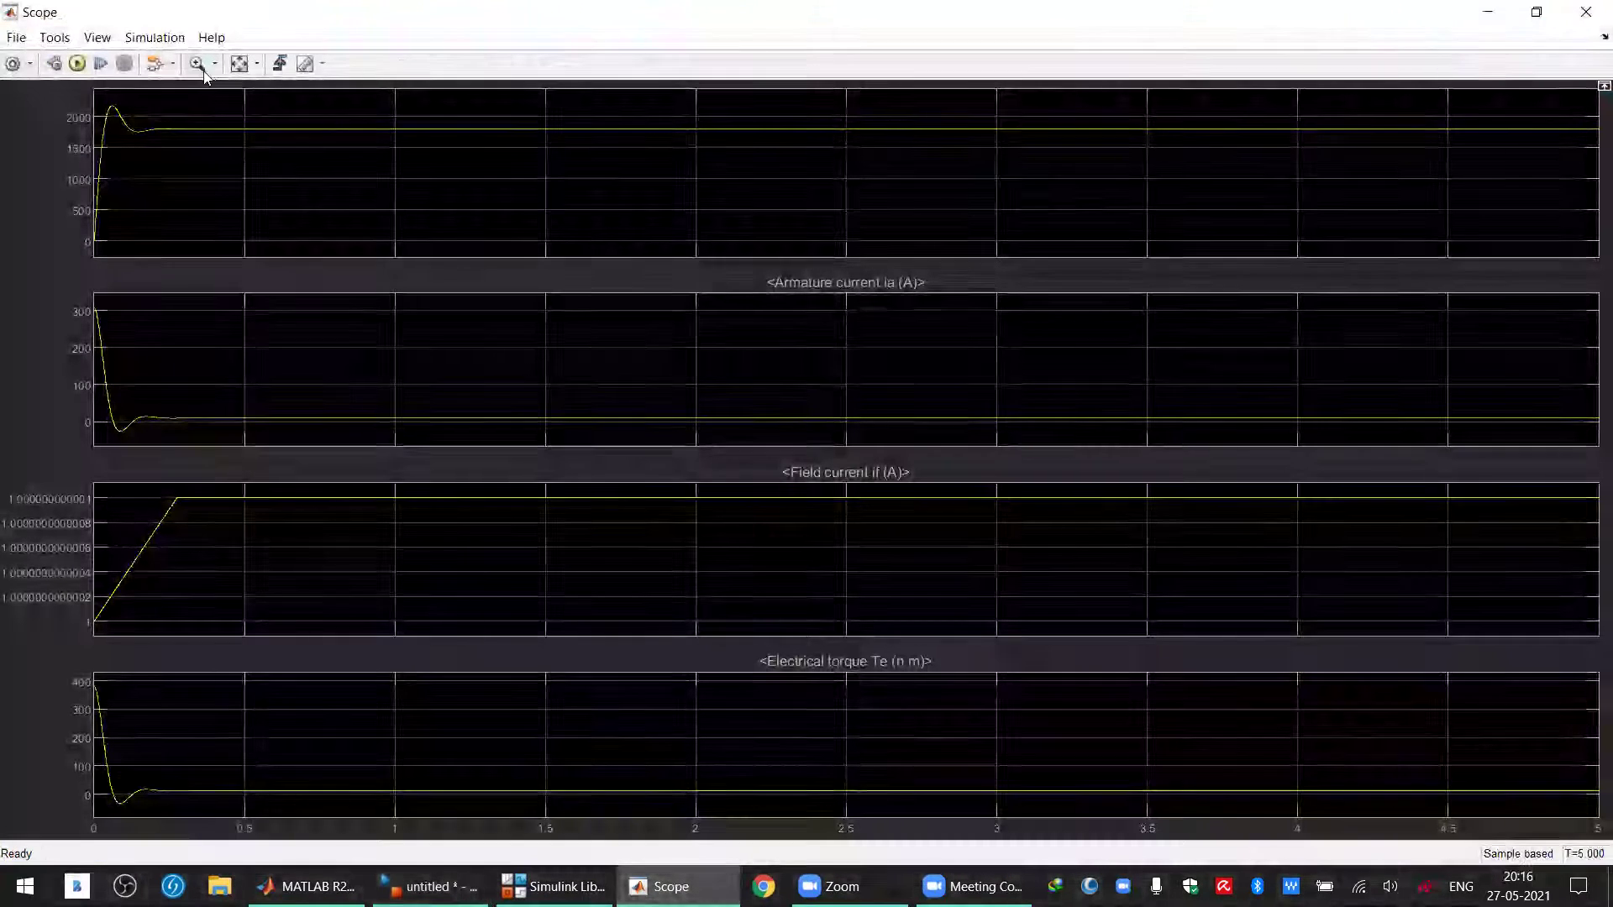
pyautogui.click(214, 63)
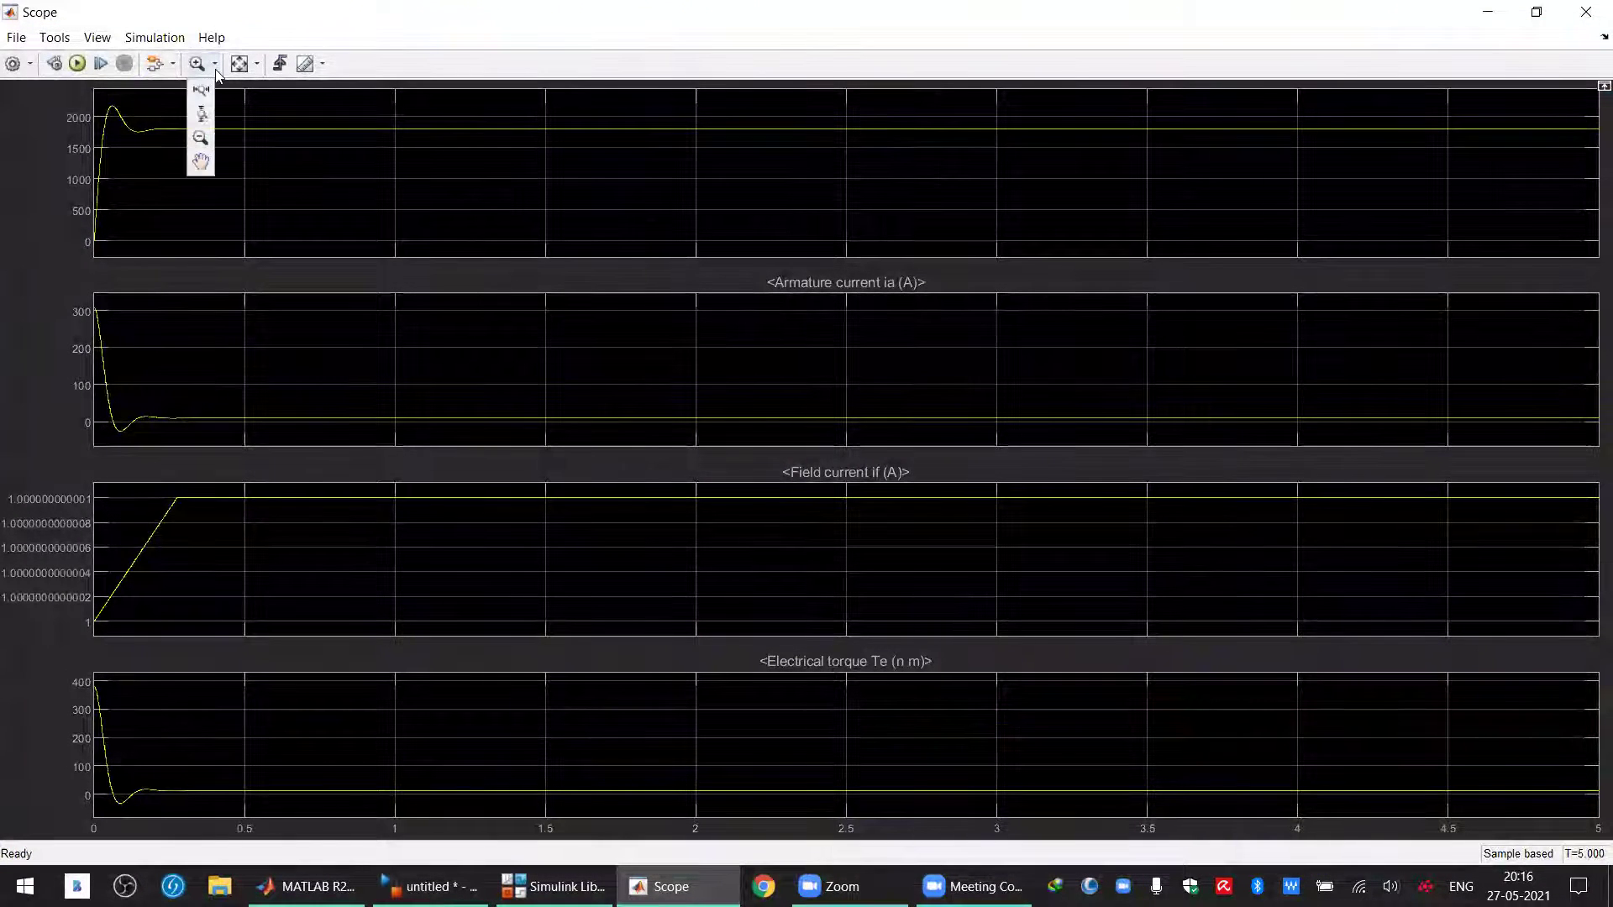
pyautogui.click(202, 117)
pyautogui.moveTo(198, 111); pyautogui.dragTo(243, 201)
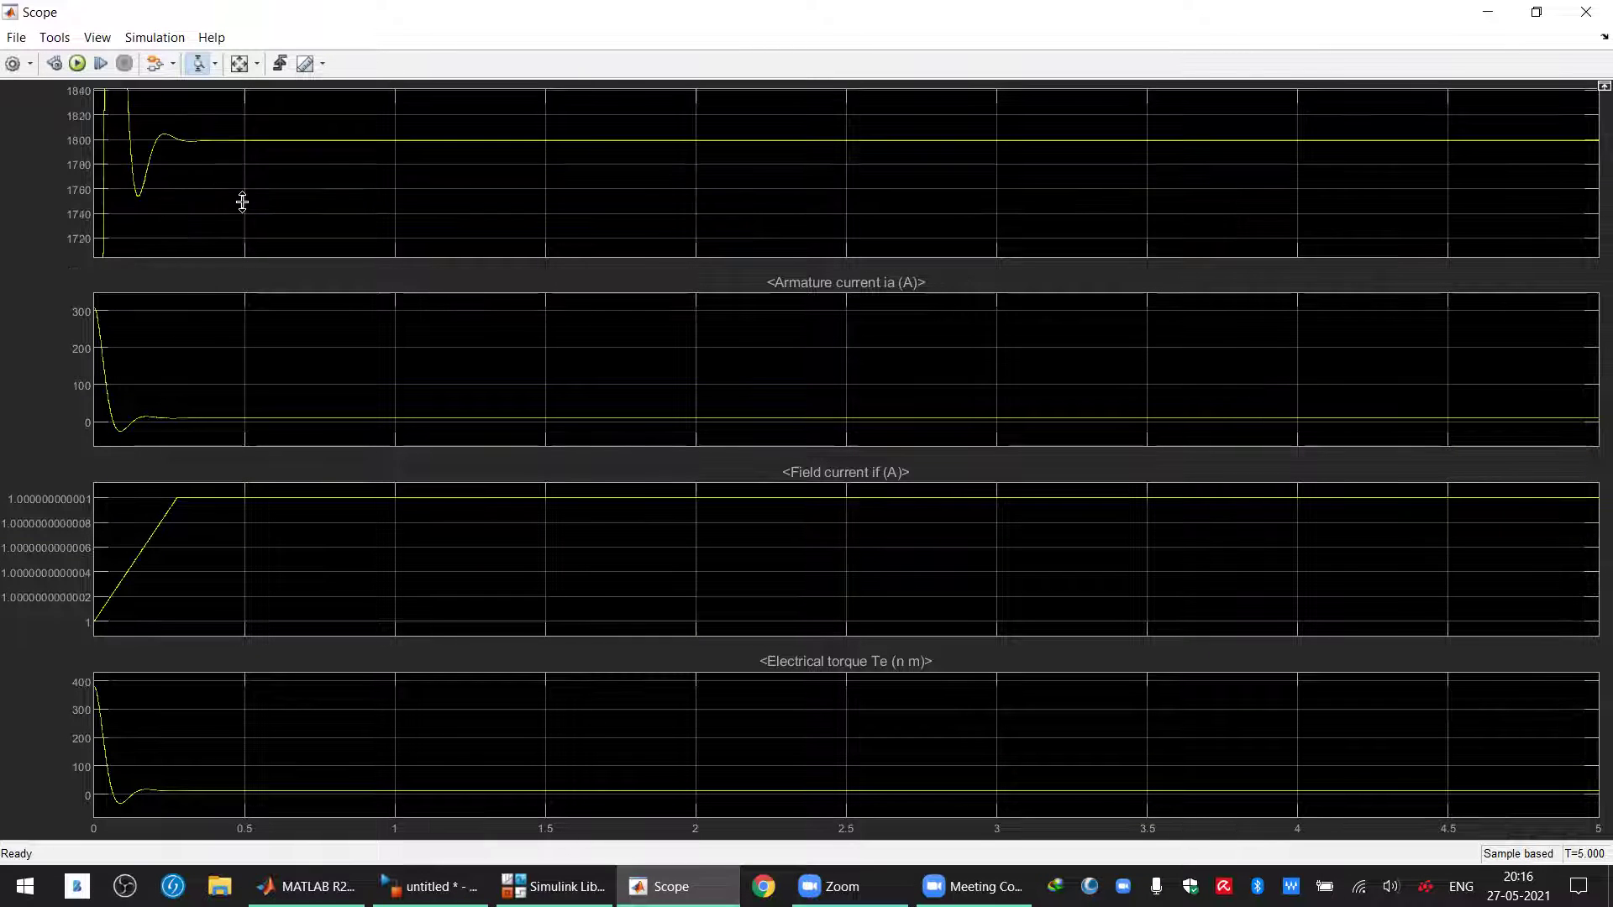
pyautogui.moveTo(260, 126); pyautogui.dragTo(297, 179)
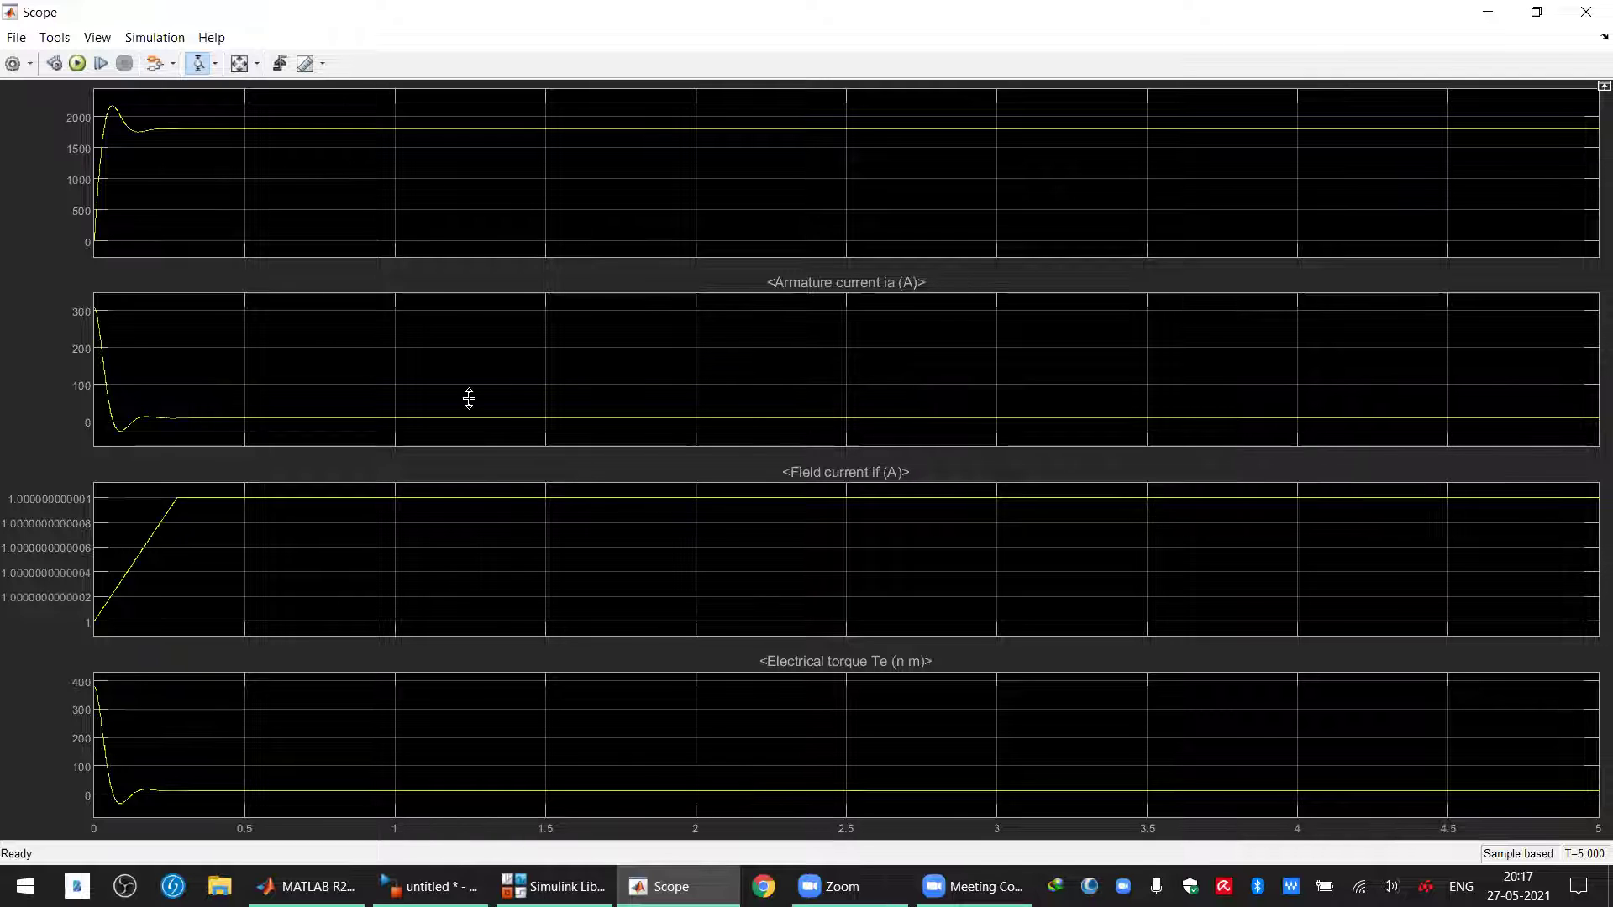
# Zoom vertically into the armature current plot to read its steady-state value, and restore the full plot scale
pyautogui.moveTo(465, 405); pyautogui.dragTo(461, 435)
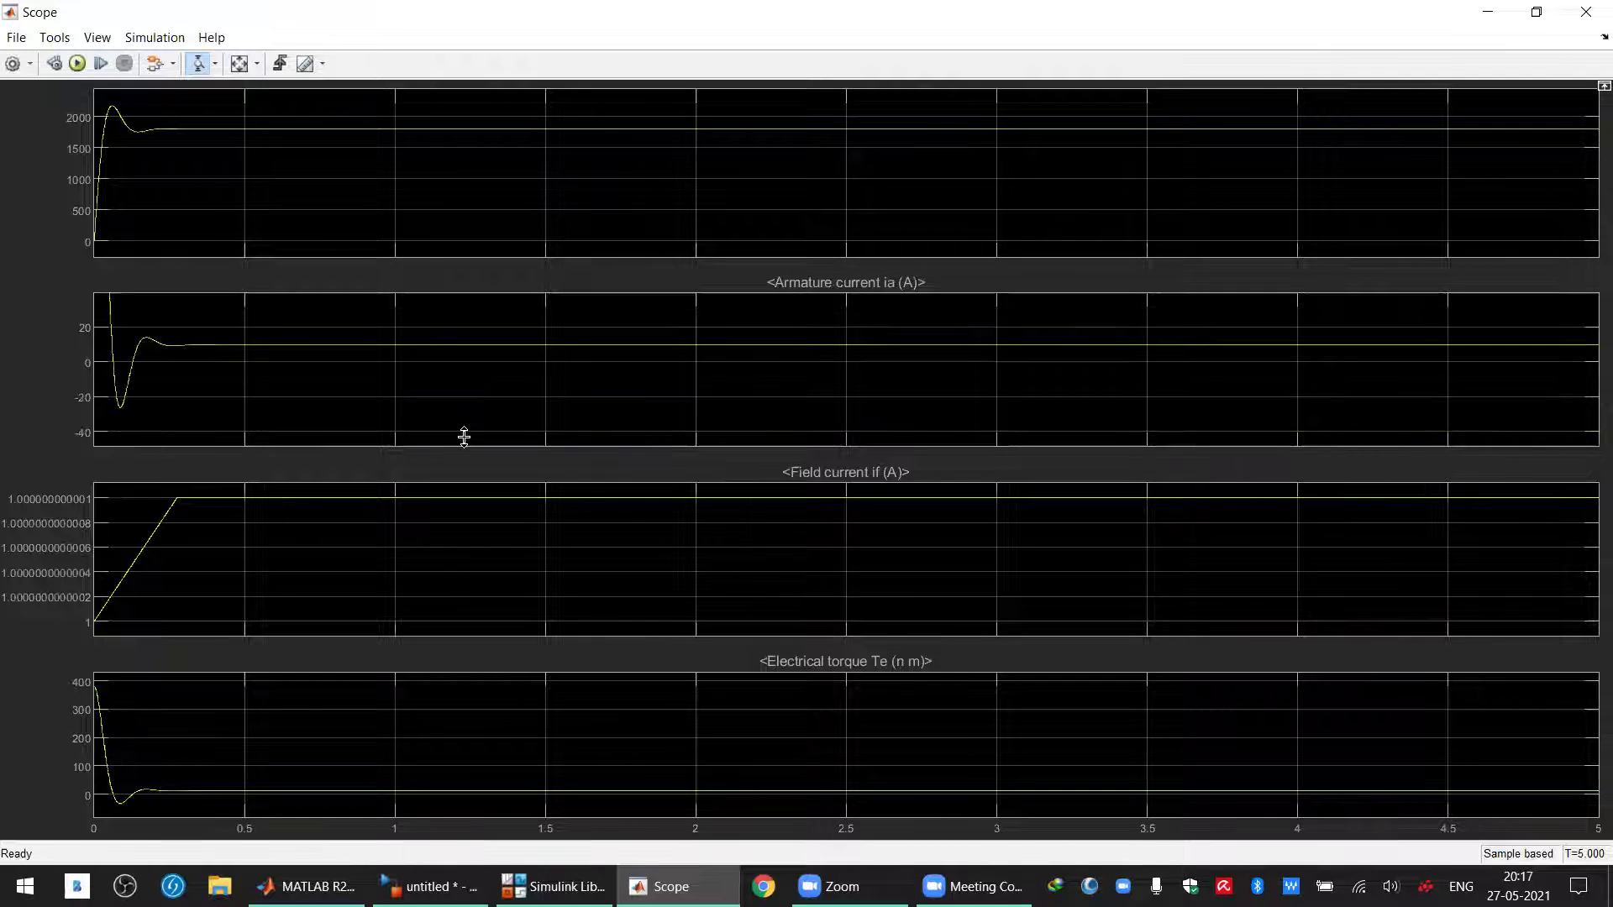
pyautogui.moveTo(450, 324); pyautogui.dragTo(447, 404)
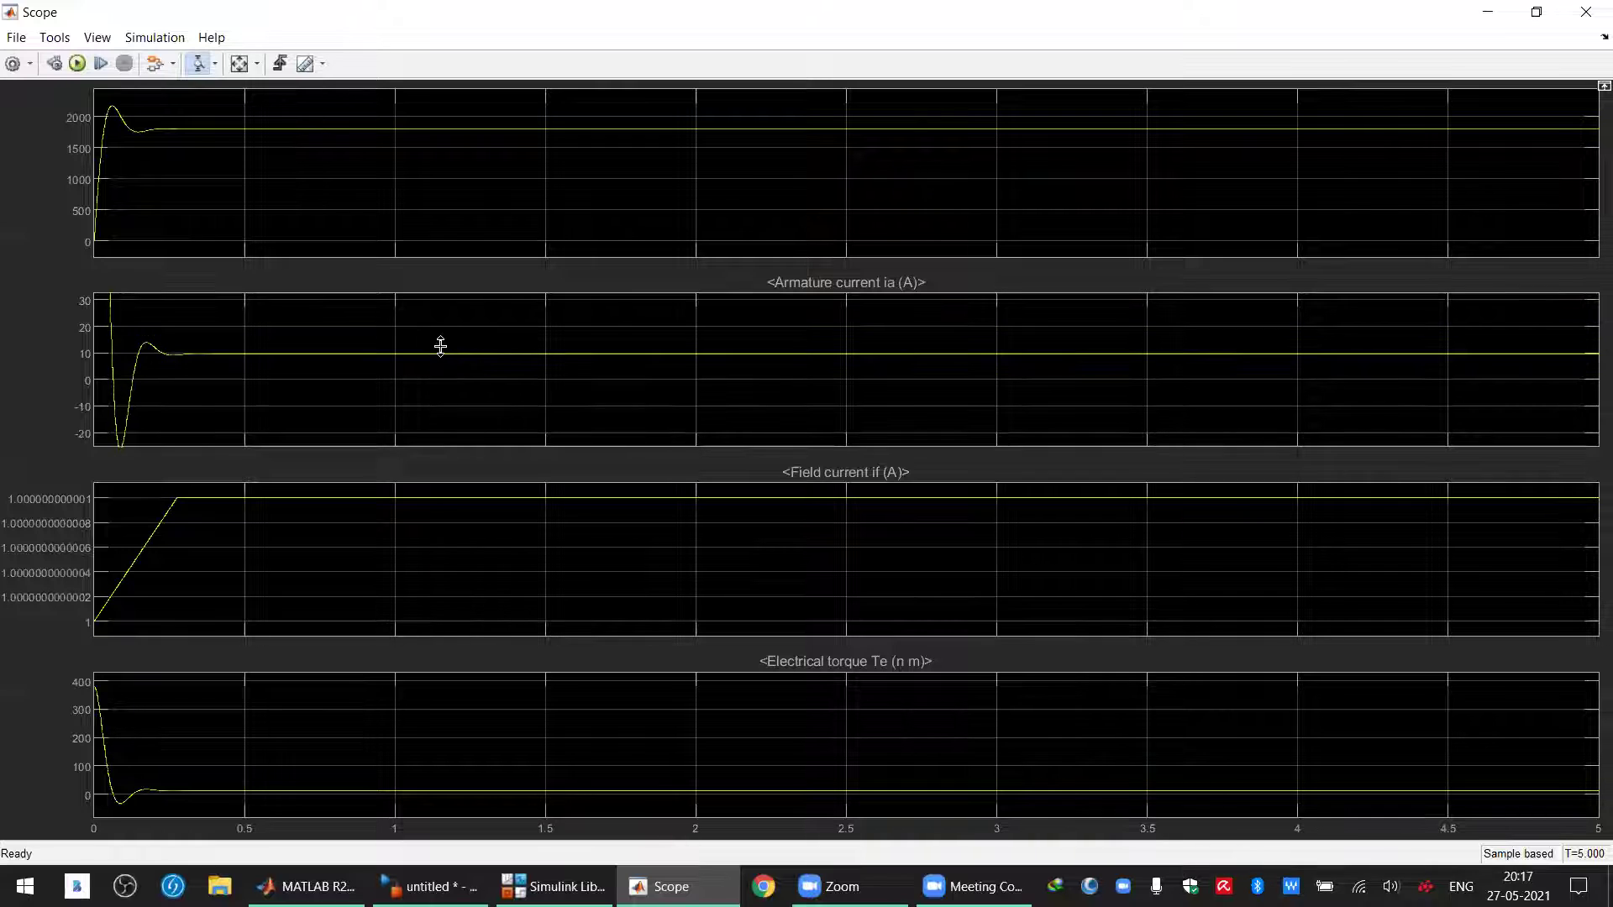
pyautogui.click(240, 65)
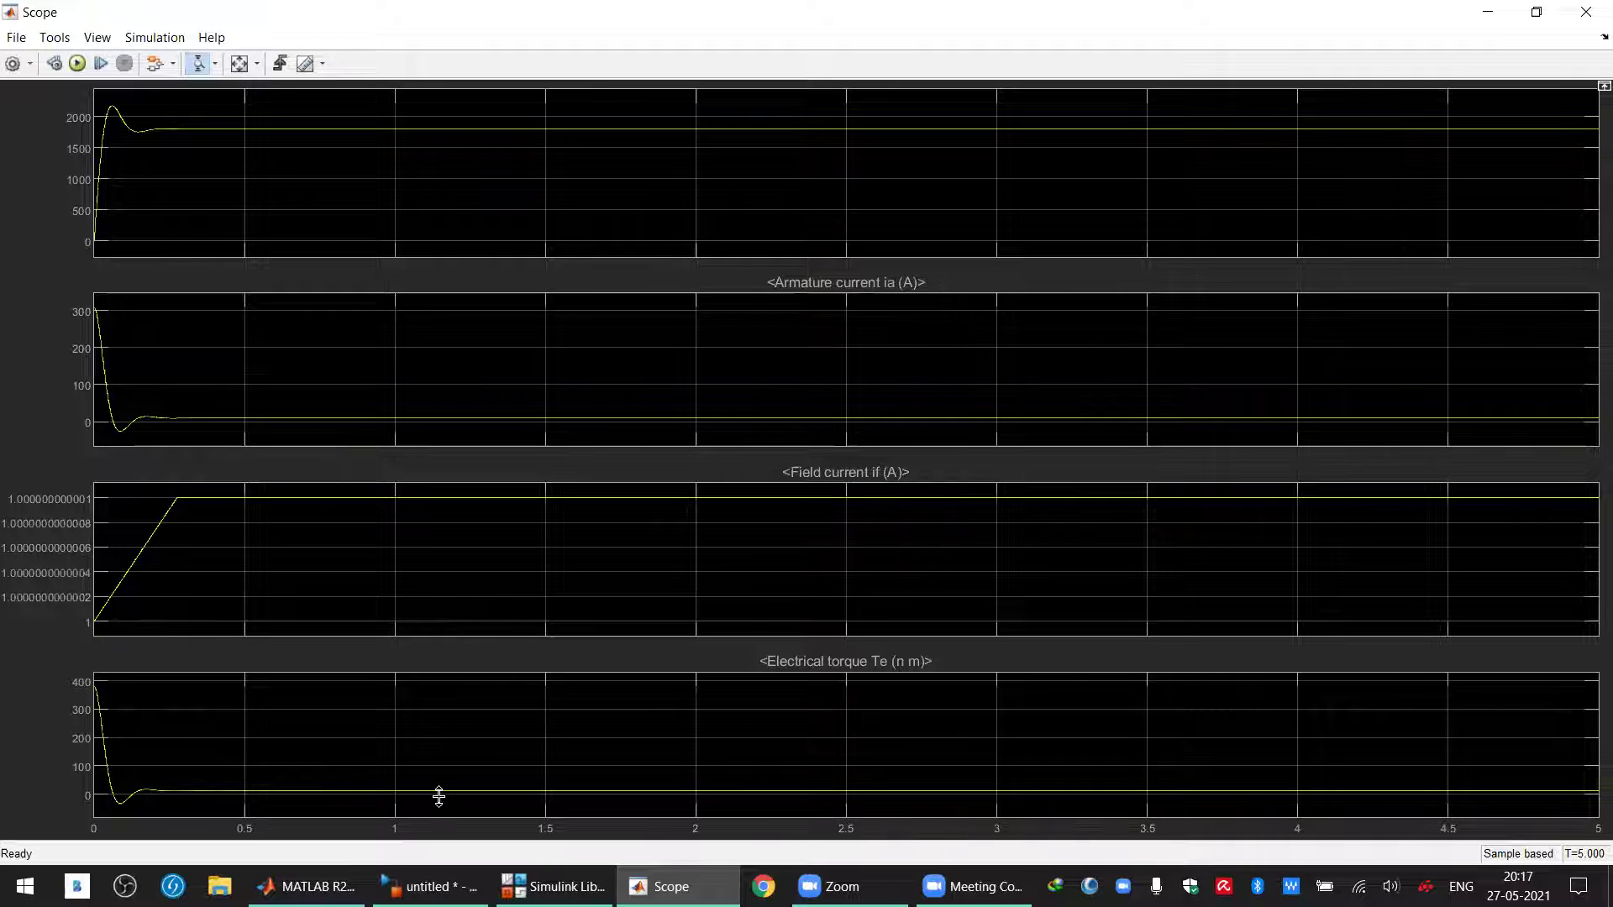
# Zoom vertically into the electrical torque plot to read its steady-state value, restore the full scale, and close the Scope
pyautogui.moveTo(445, 779); pyautogui.dragTo(449, 805)
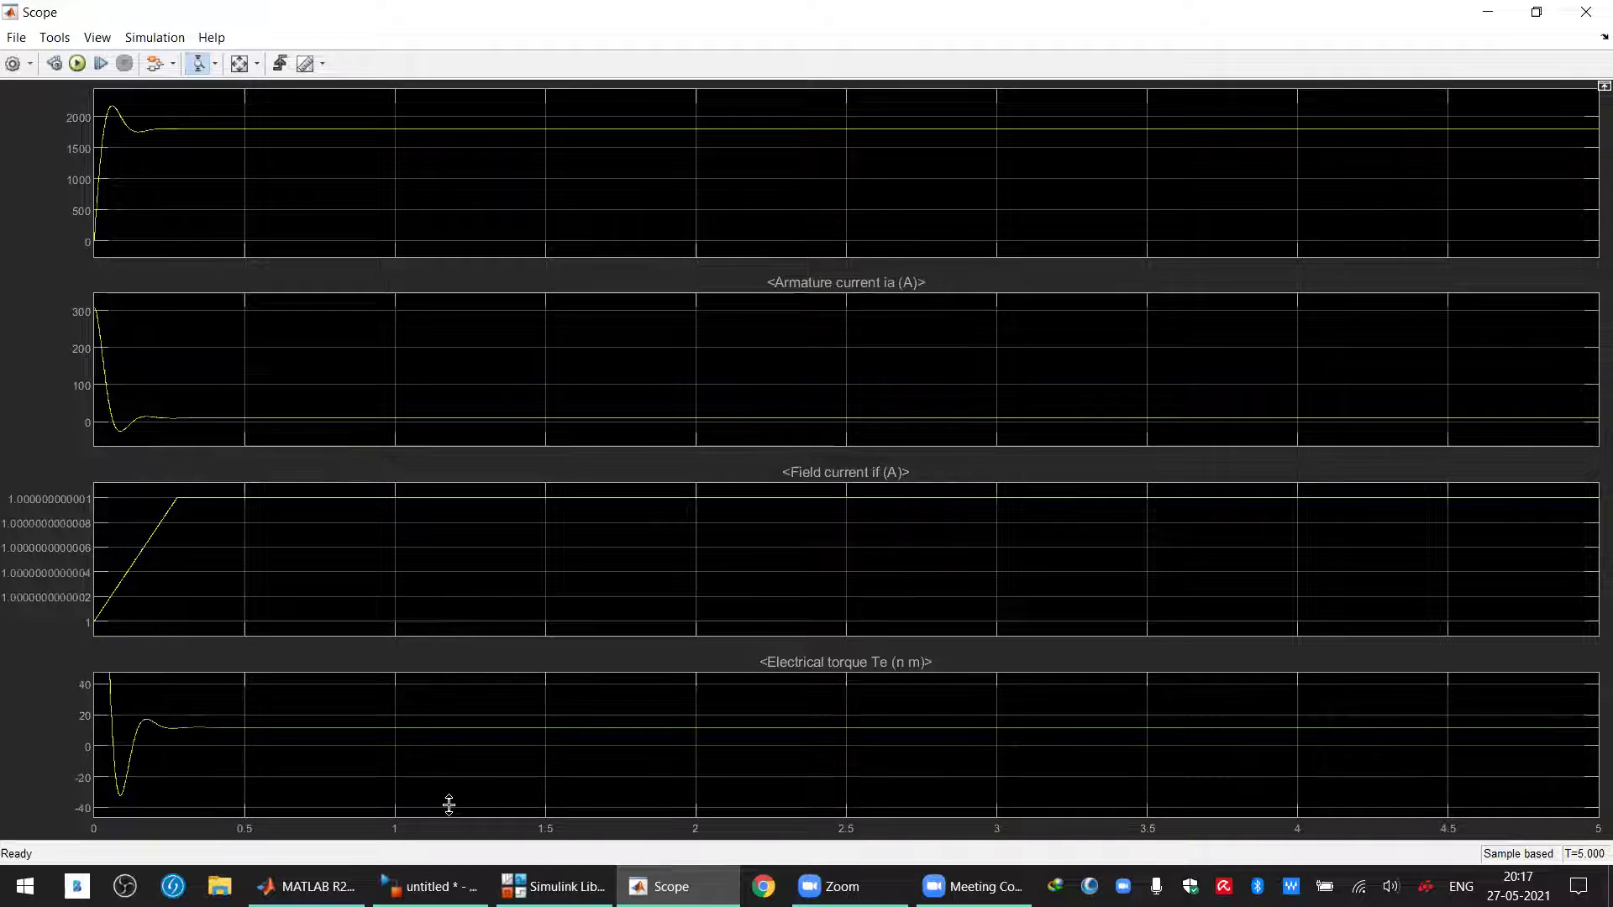
pyautogui.moveTo(521, 713); pyautogui.dragTo(577, 748)
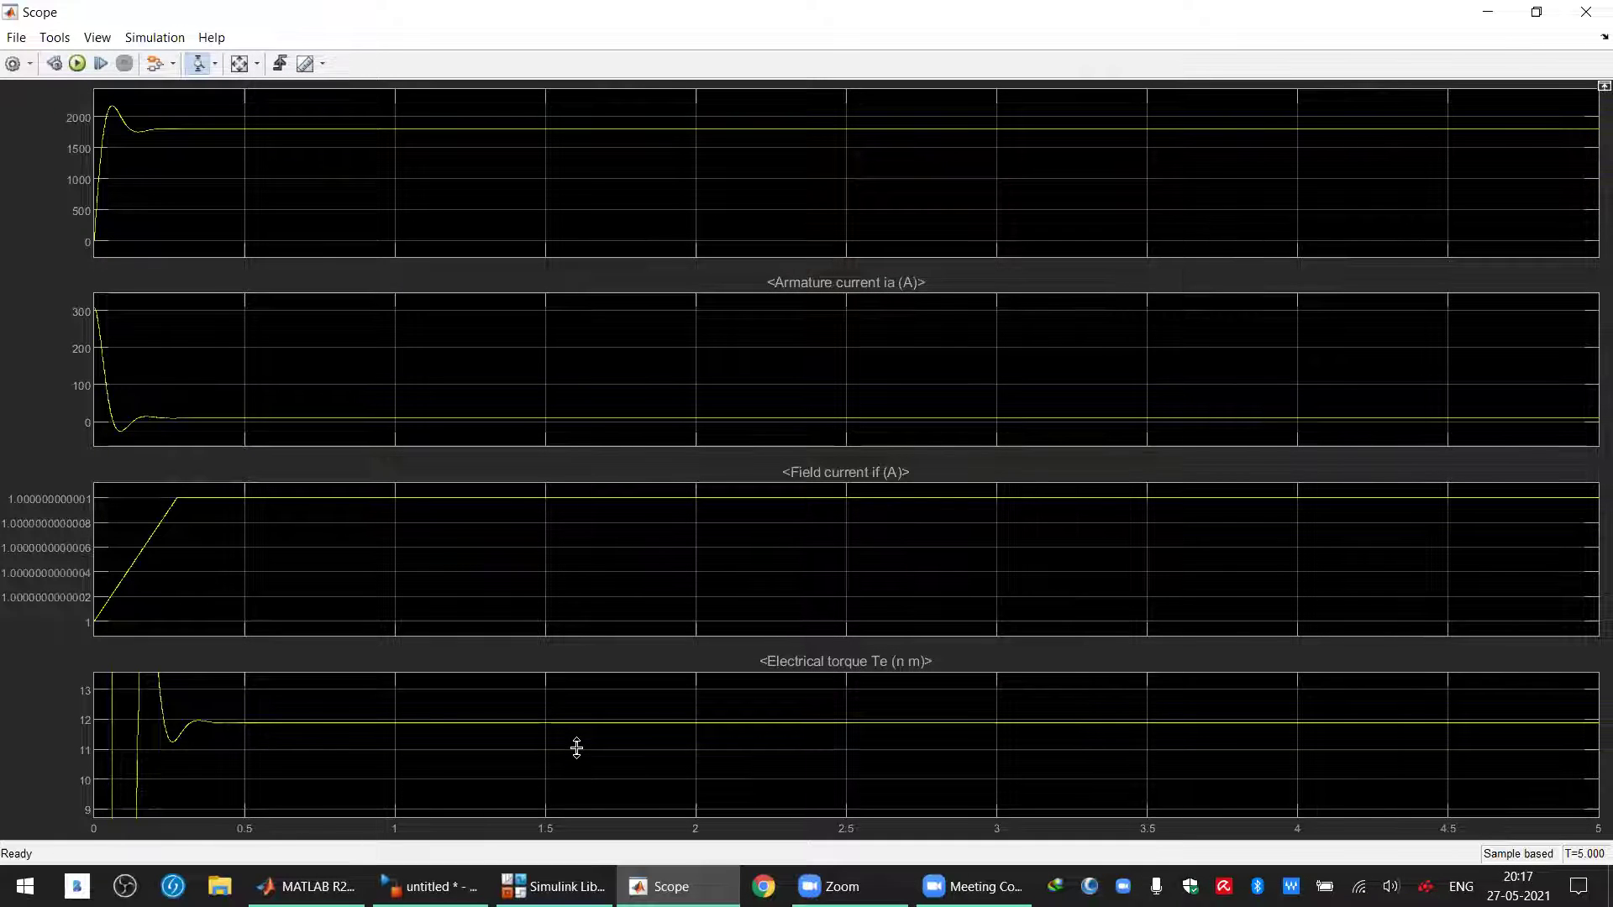
pyautogui.click(240, 63)
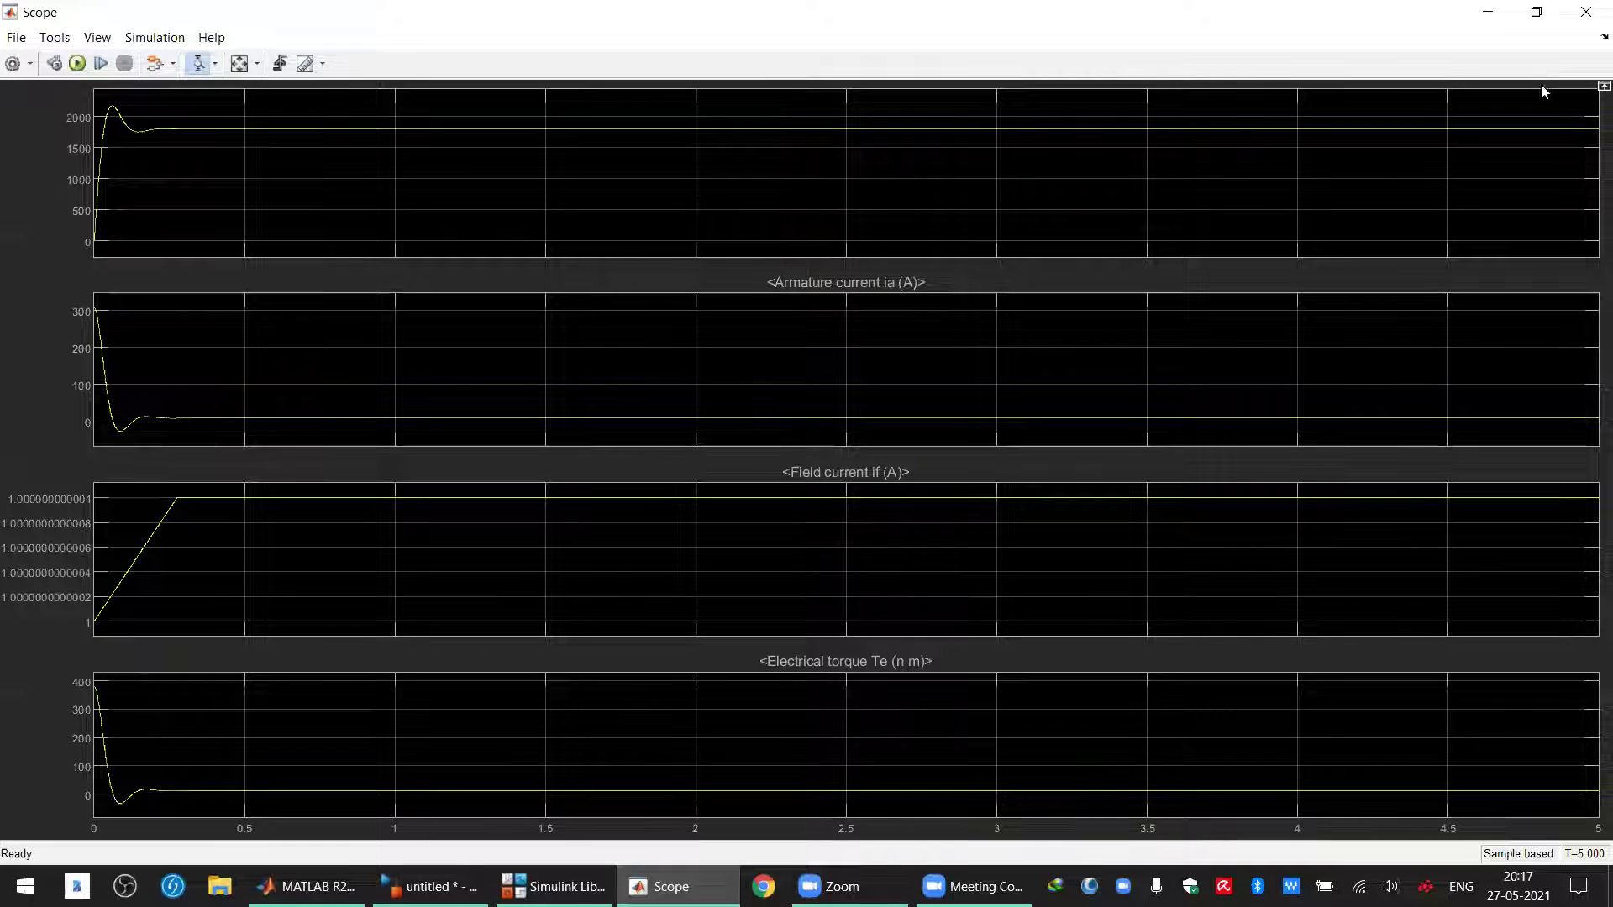
pyautogui.click(1582, 12)
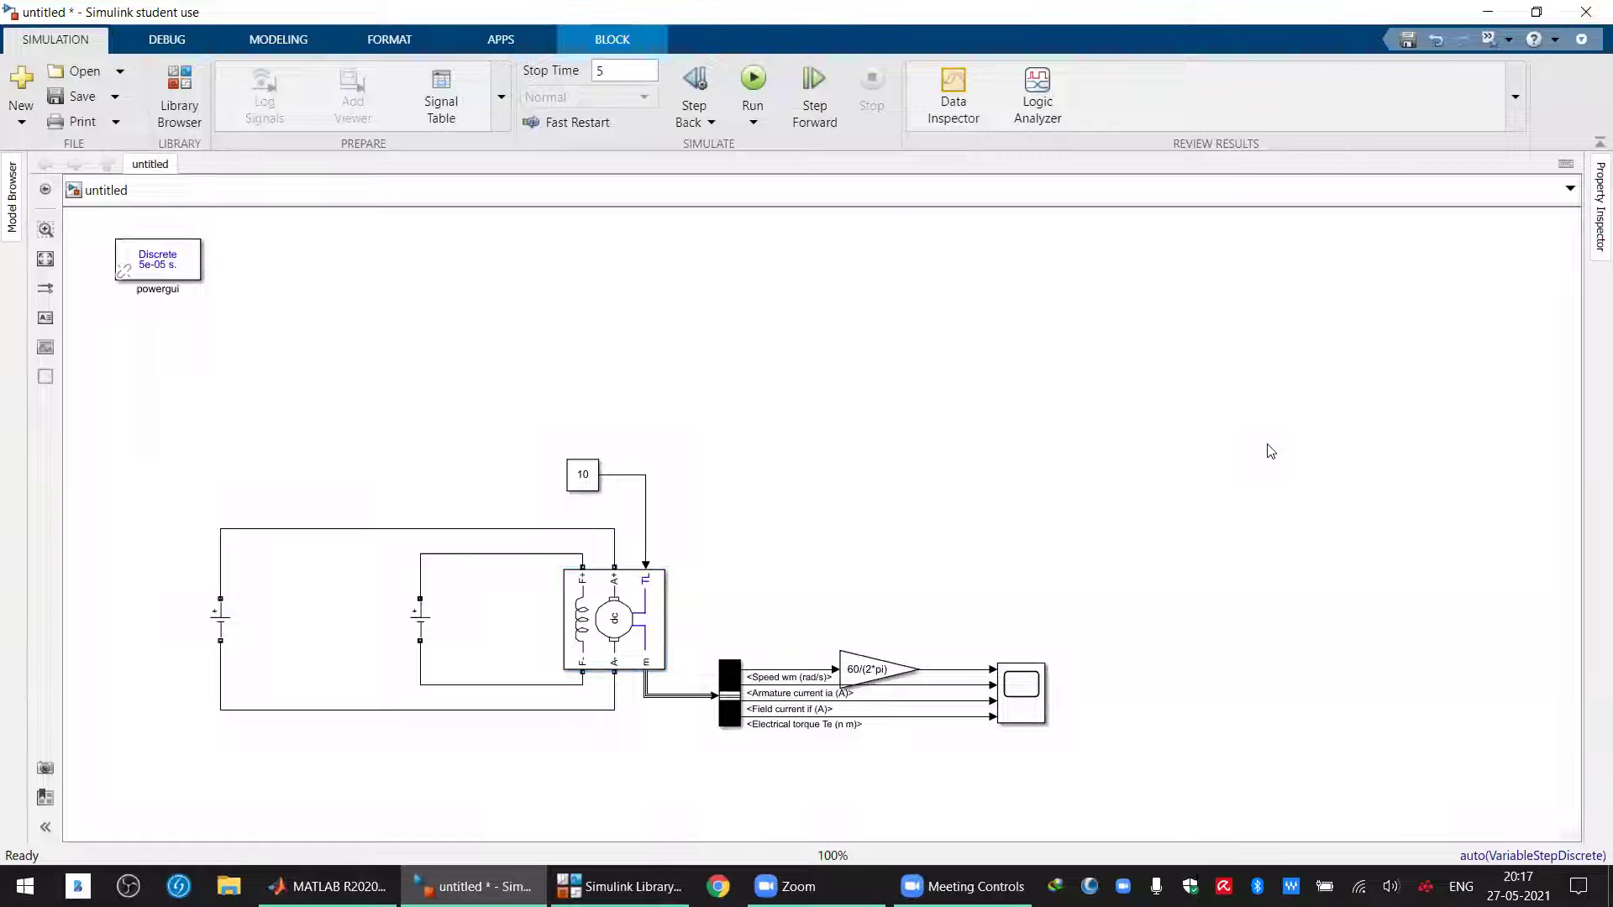
# Set the load torque Constant feeding the DC machine's TL input to 0
pyautogui.click(1272, 451)
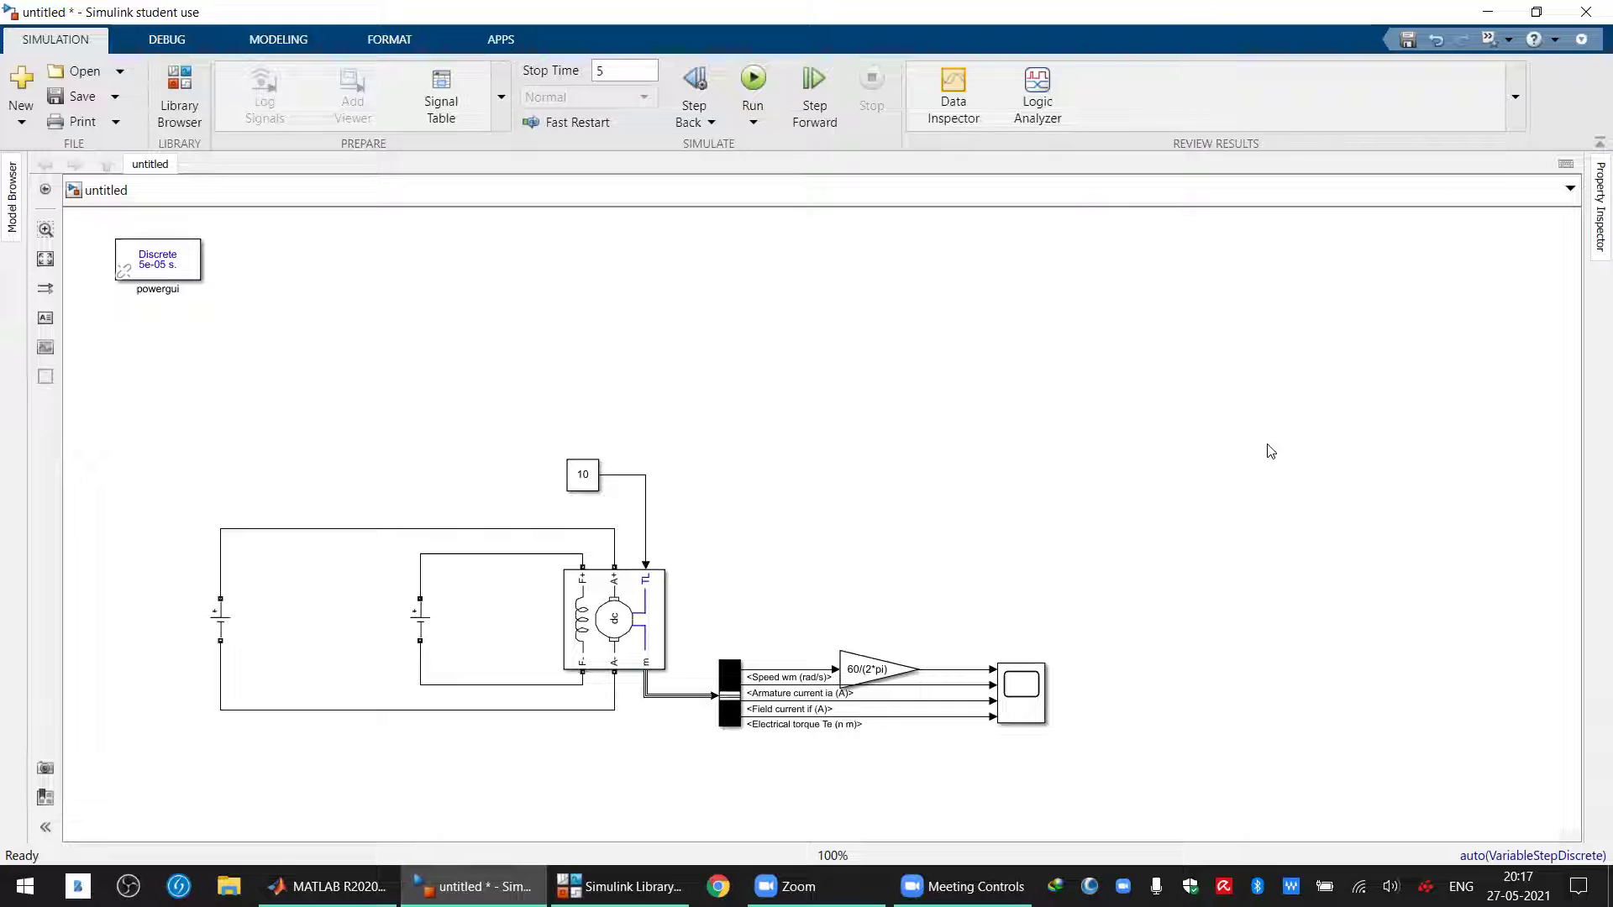
pyautogui.doubleClick(597, 477)
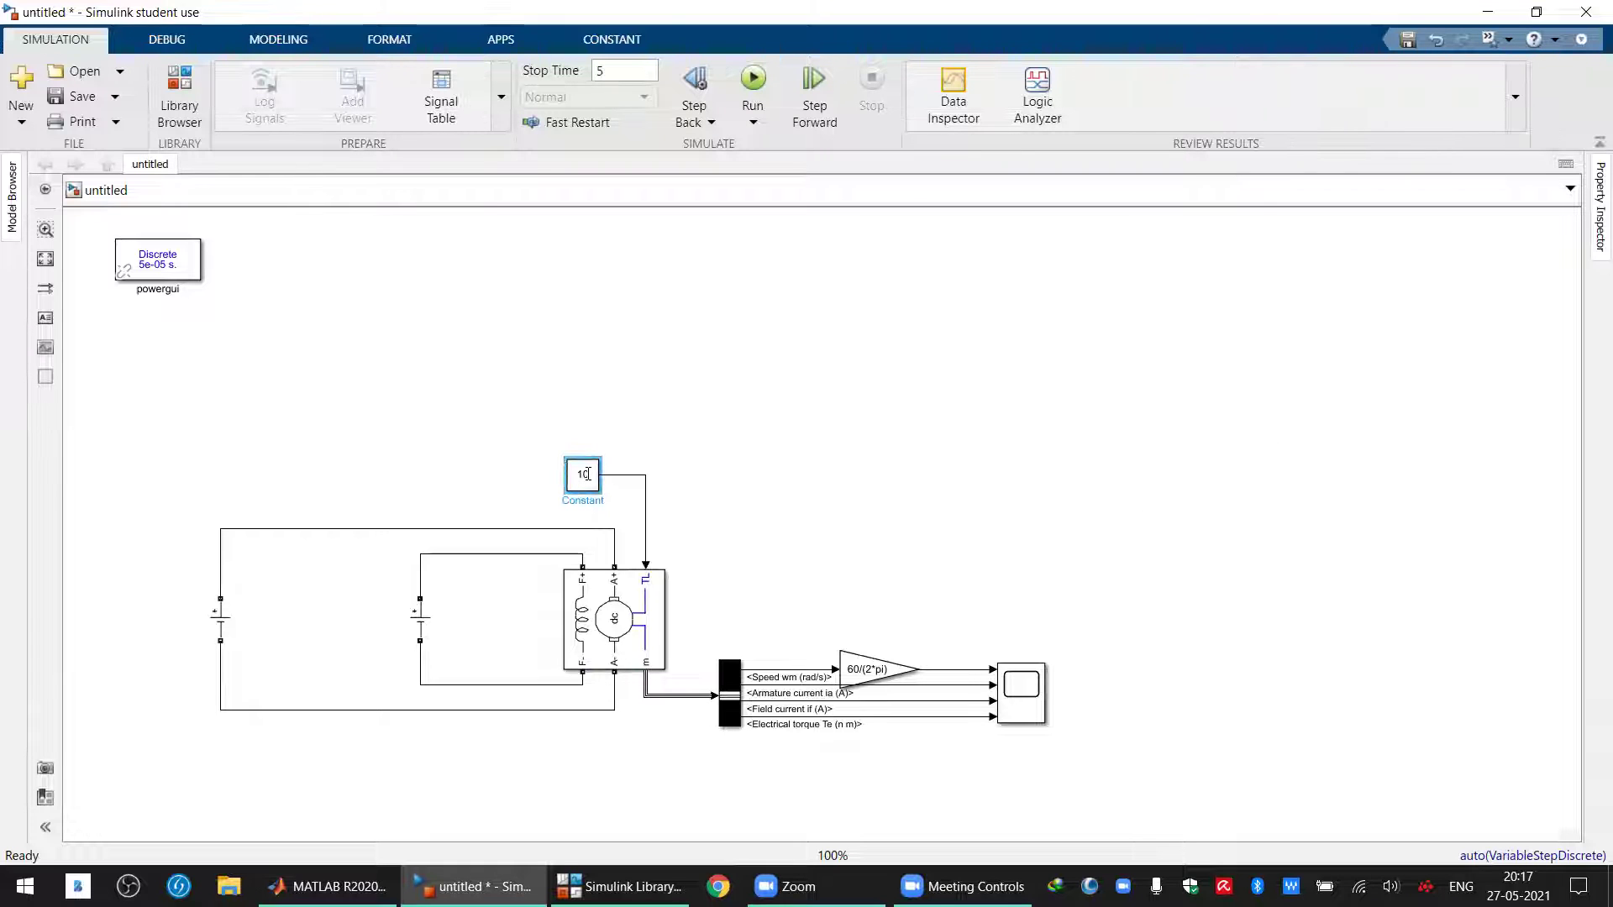
pyautogui.write('0')
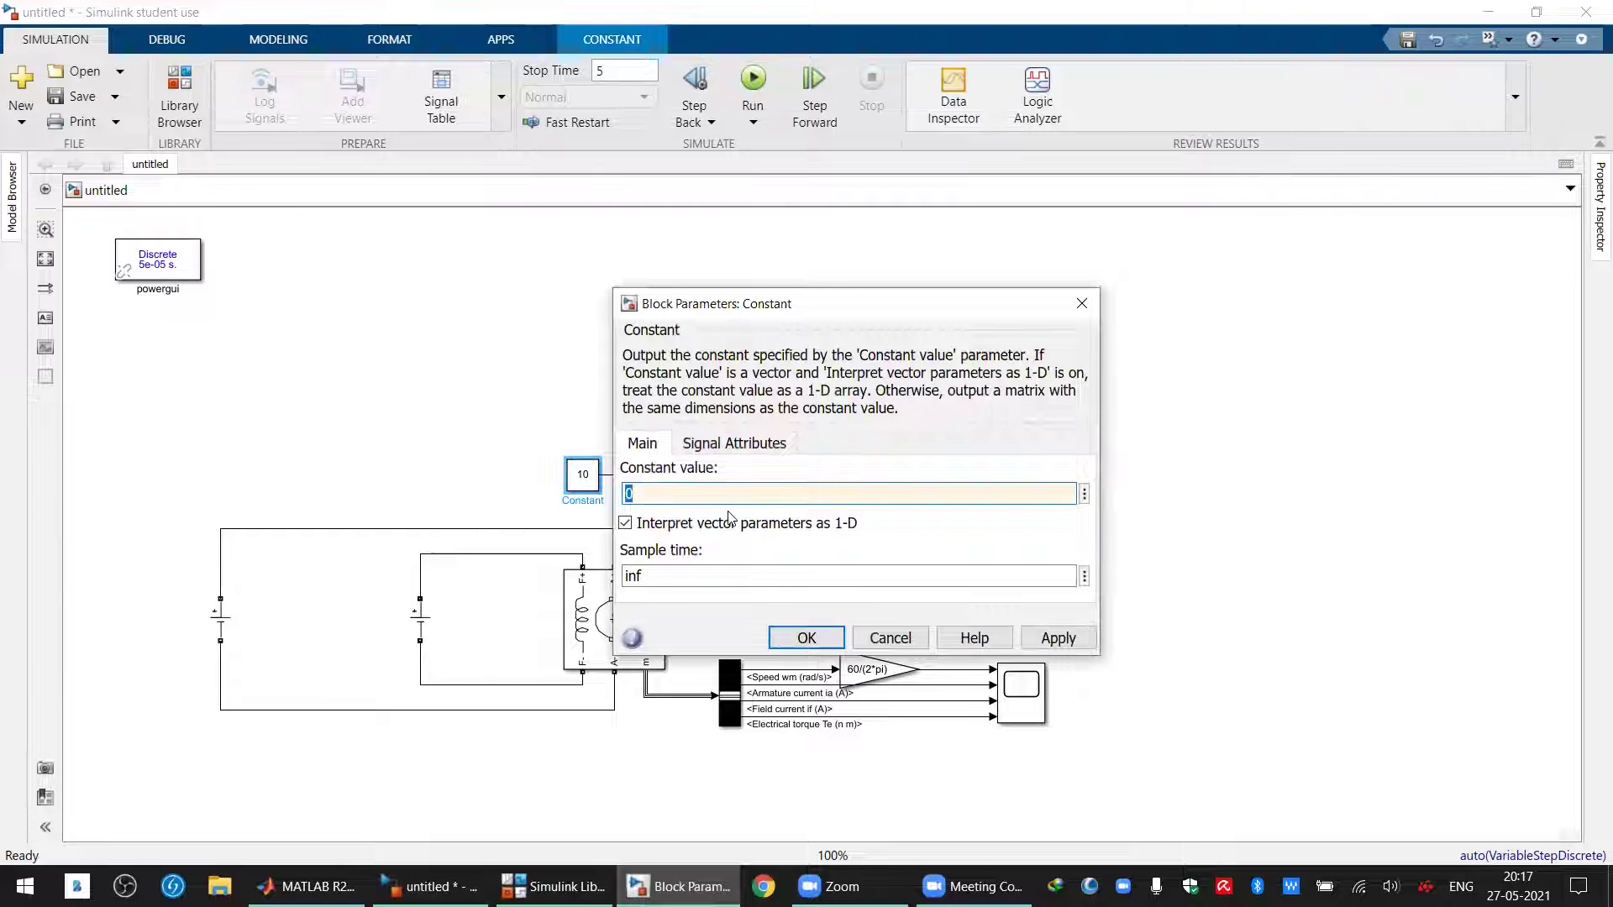
pyautogui.press('Return')
# Rerun the simulation with the new load torque, open the Scope, and fit the axes to the updated plots
pyautogui.hotkey('ctrl', 't')
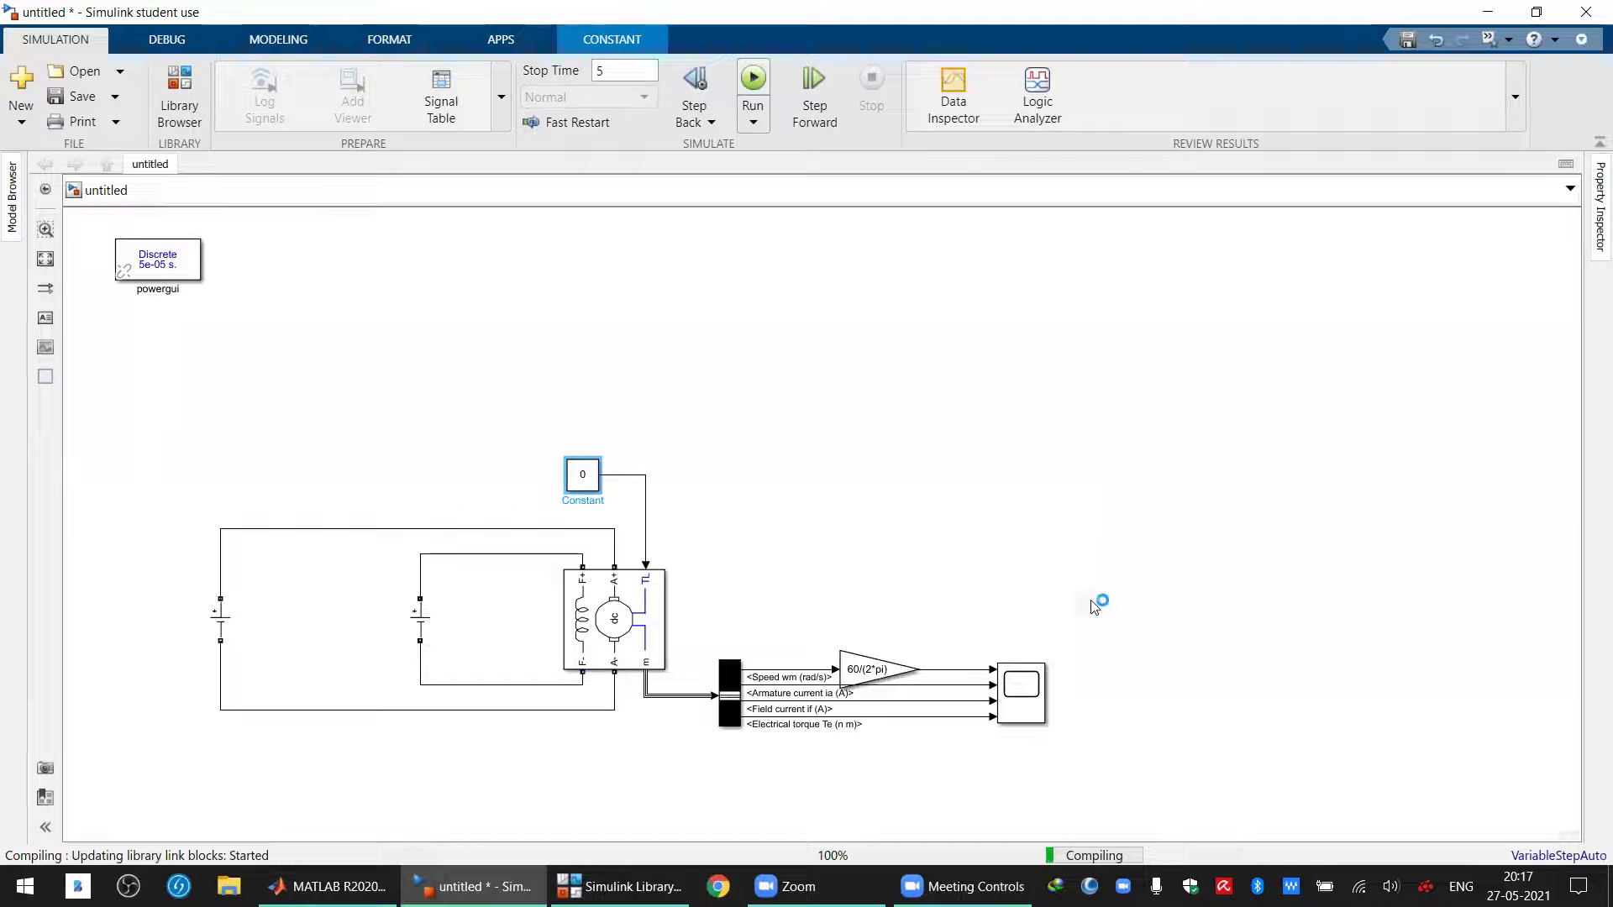
pyautogui.doubleClick(1020, 692)
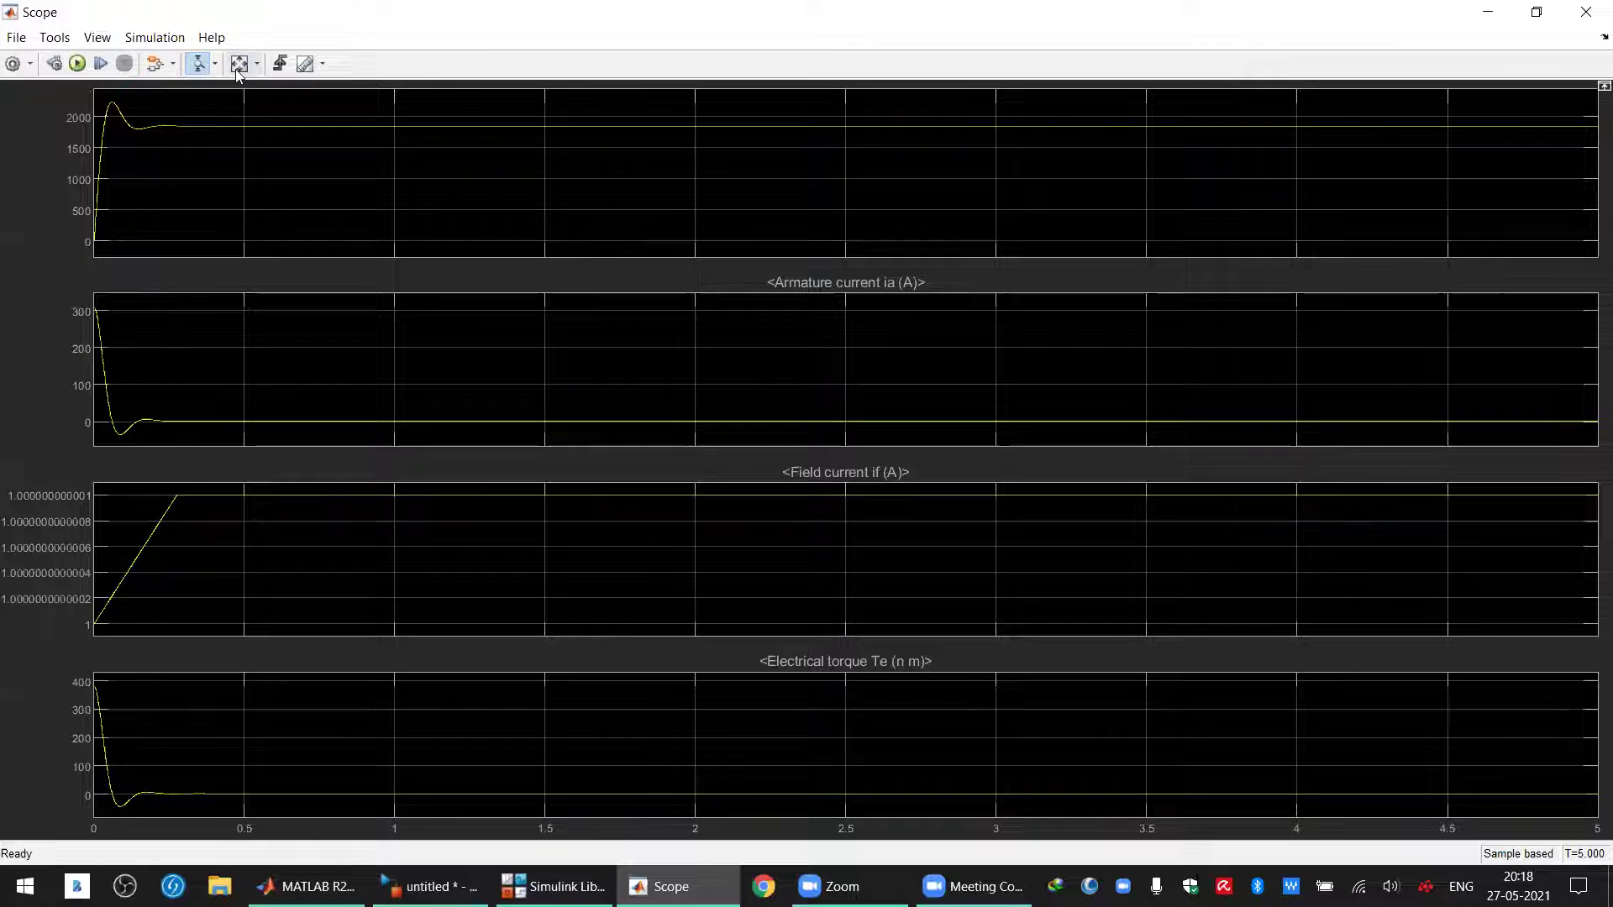
pyautogui.click(238, 67)
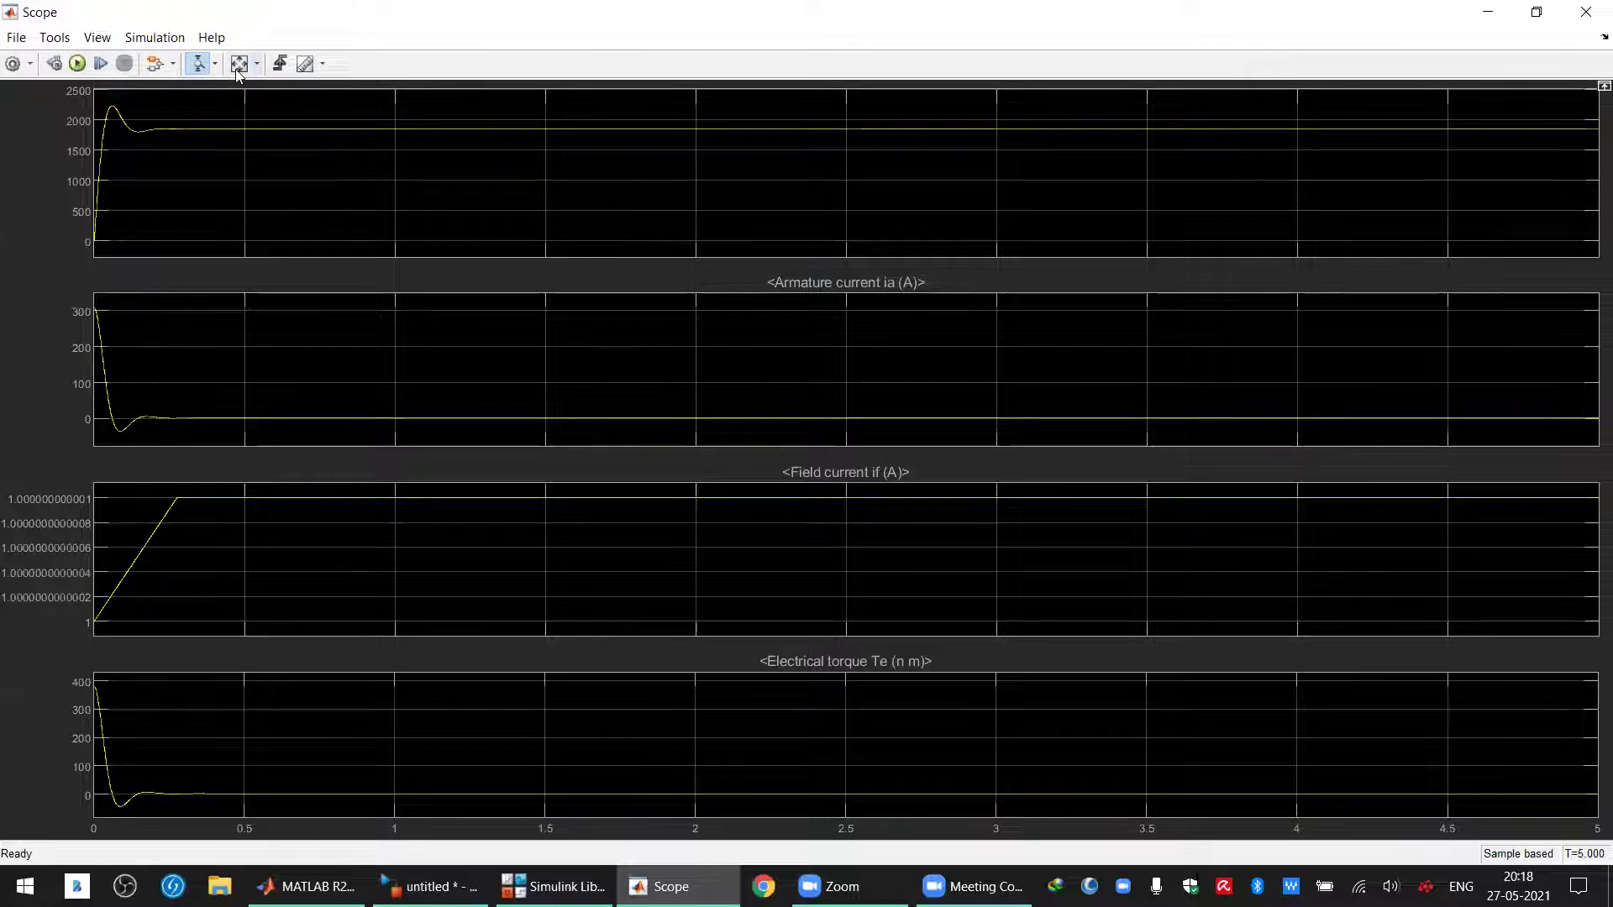
# Zoom vertically into the electrical torque and speed plots to read their steady-state values, and close the Scope
pyautogui.moveTo(655, 783); pyautogui.dragTo(653, 803)
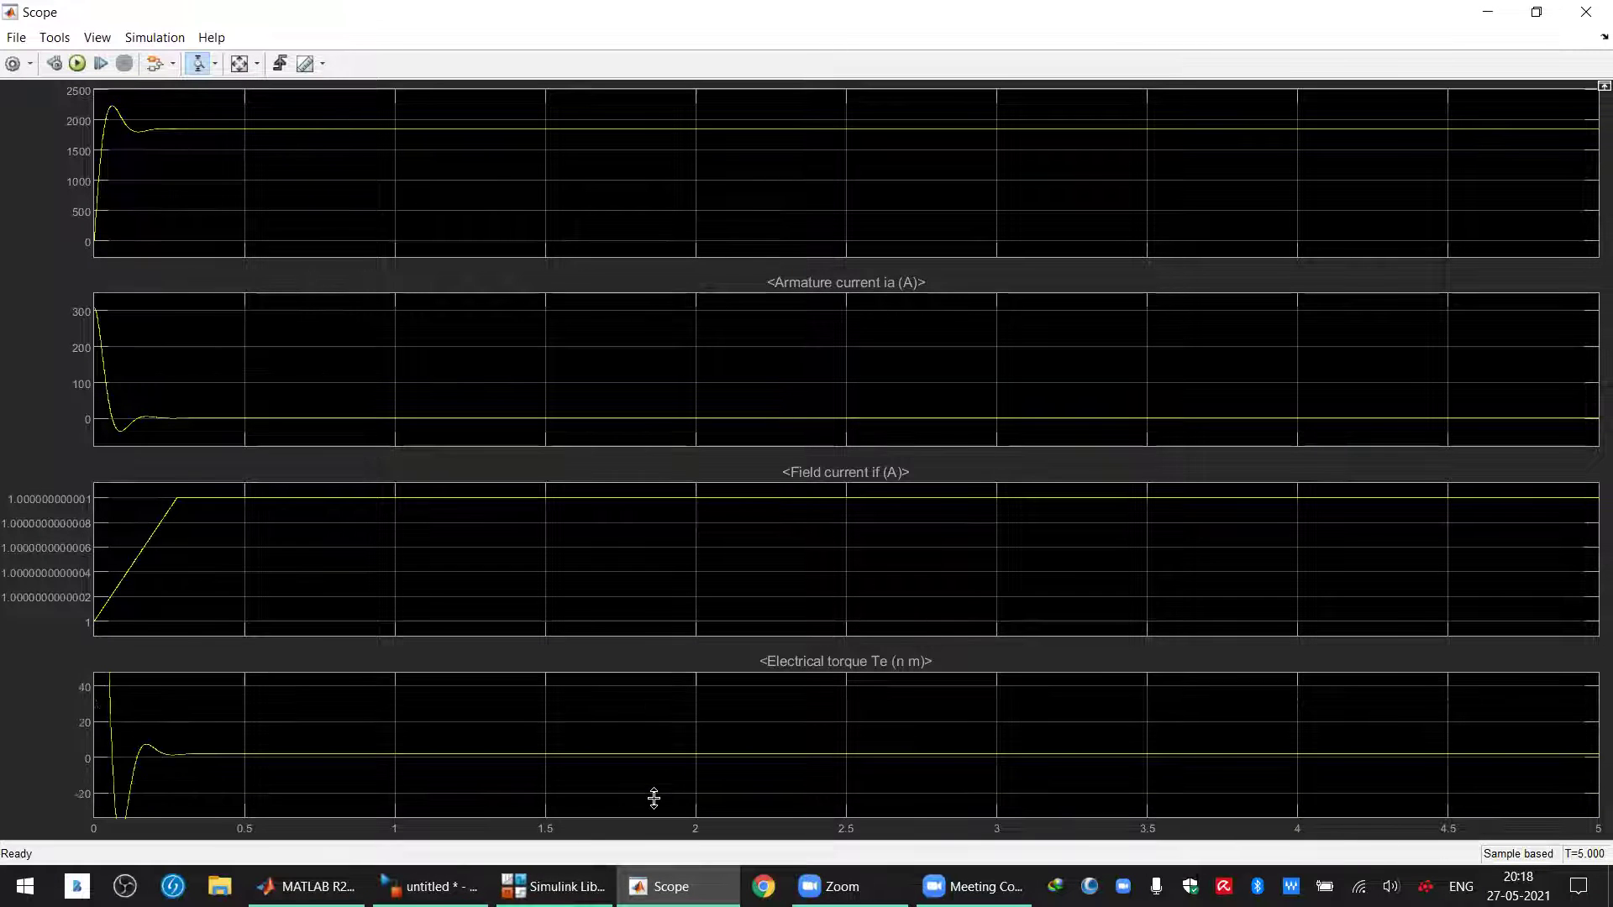
pyautogui.moveTo(420, 118); pyautogui.dragTo(439, 192)
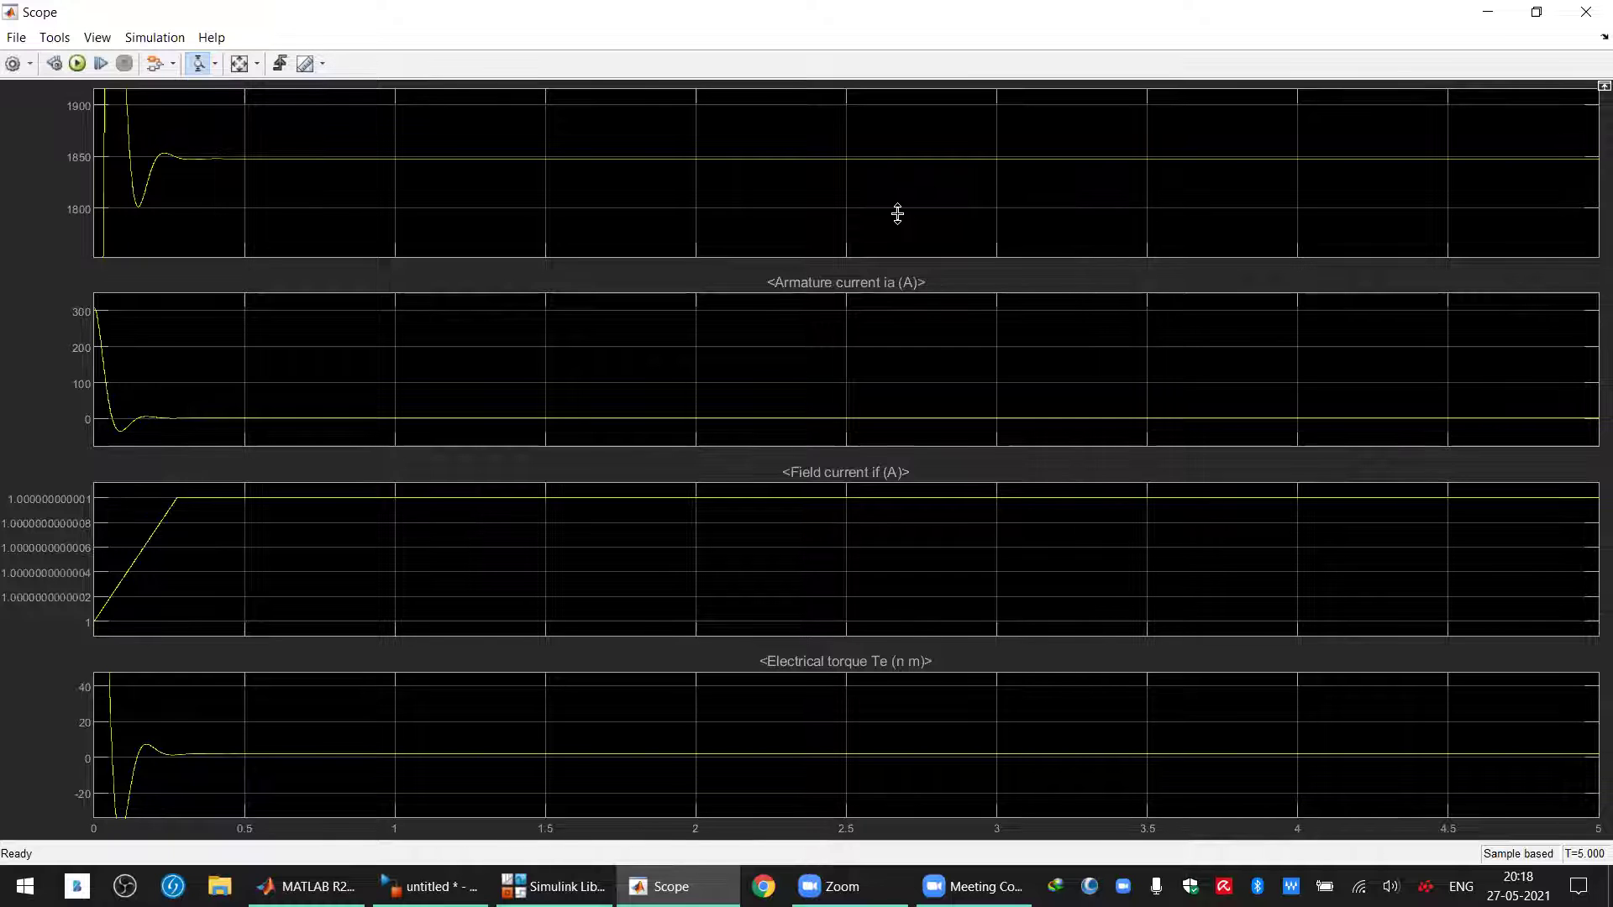
pyautogui.click(1588, 10)
# Set the load torque Constant feeding the DC machine's TL input to 20
pyautogui.doubleClick(588, 478)
pyautogui.write('20')
pyautogui.press('Return')
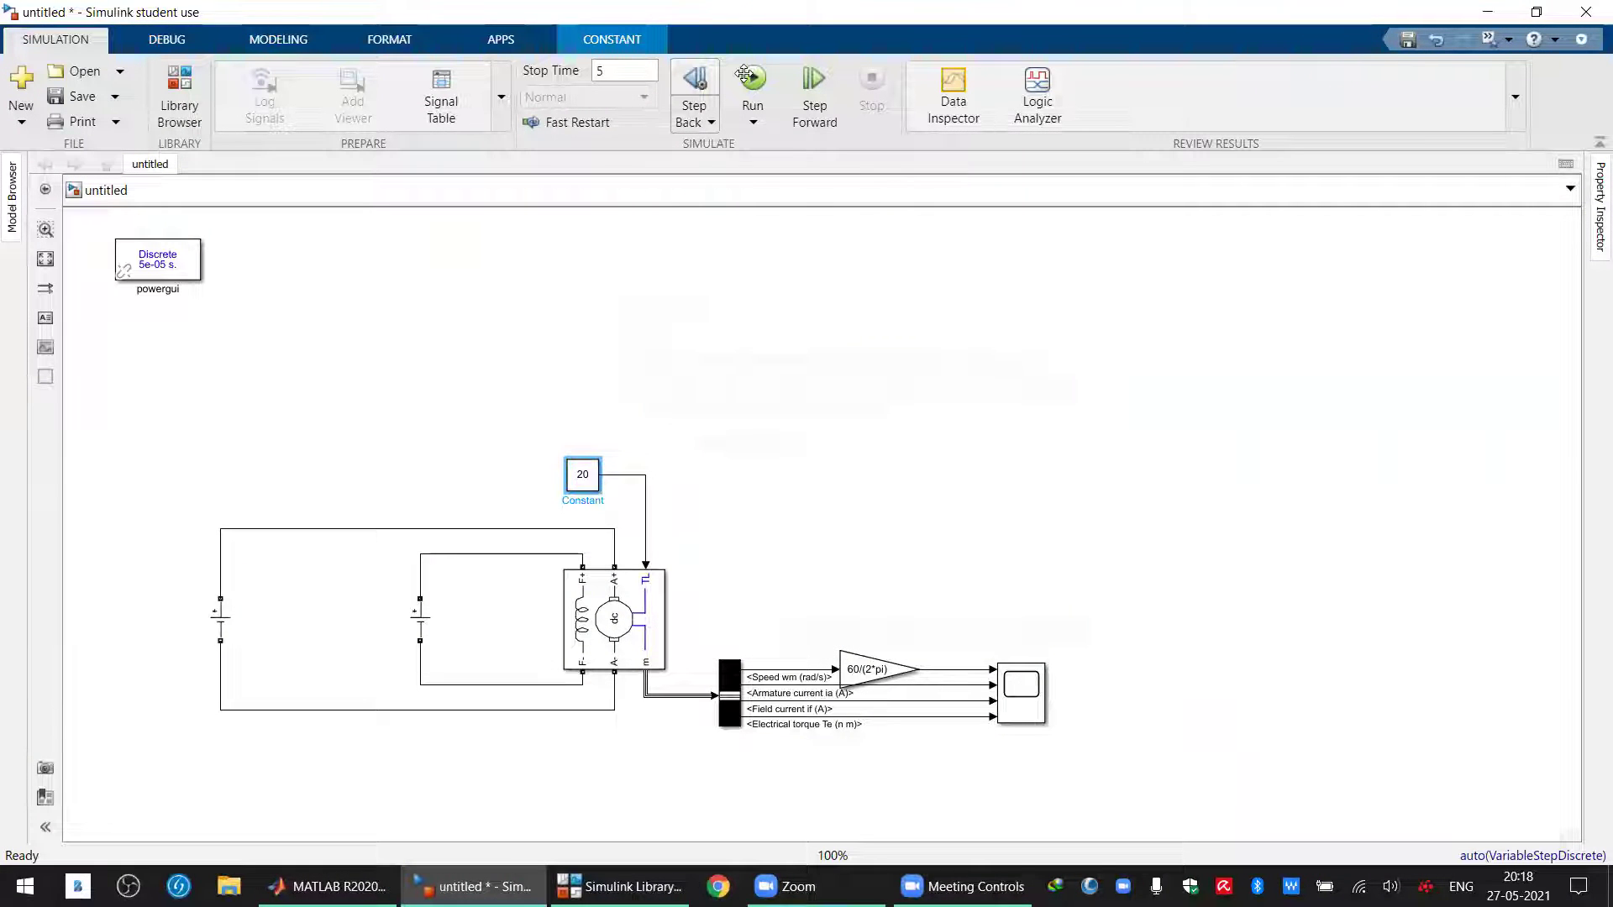
# Rerun the simulation and, with the Scope axes fitted, zoom vertically into the speed plot to read its steady-state value
pyautogui.doubleClick(1021, 696)
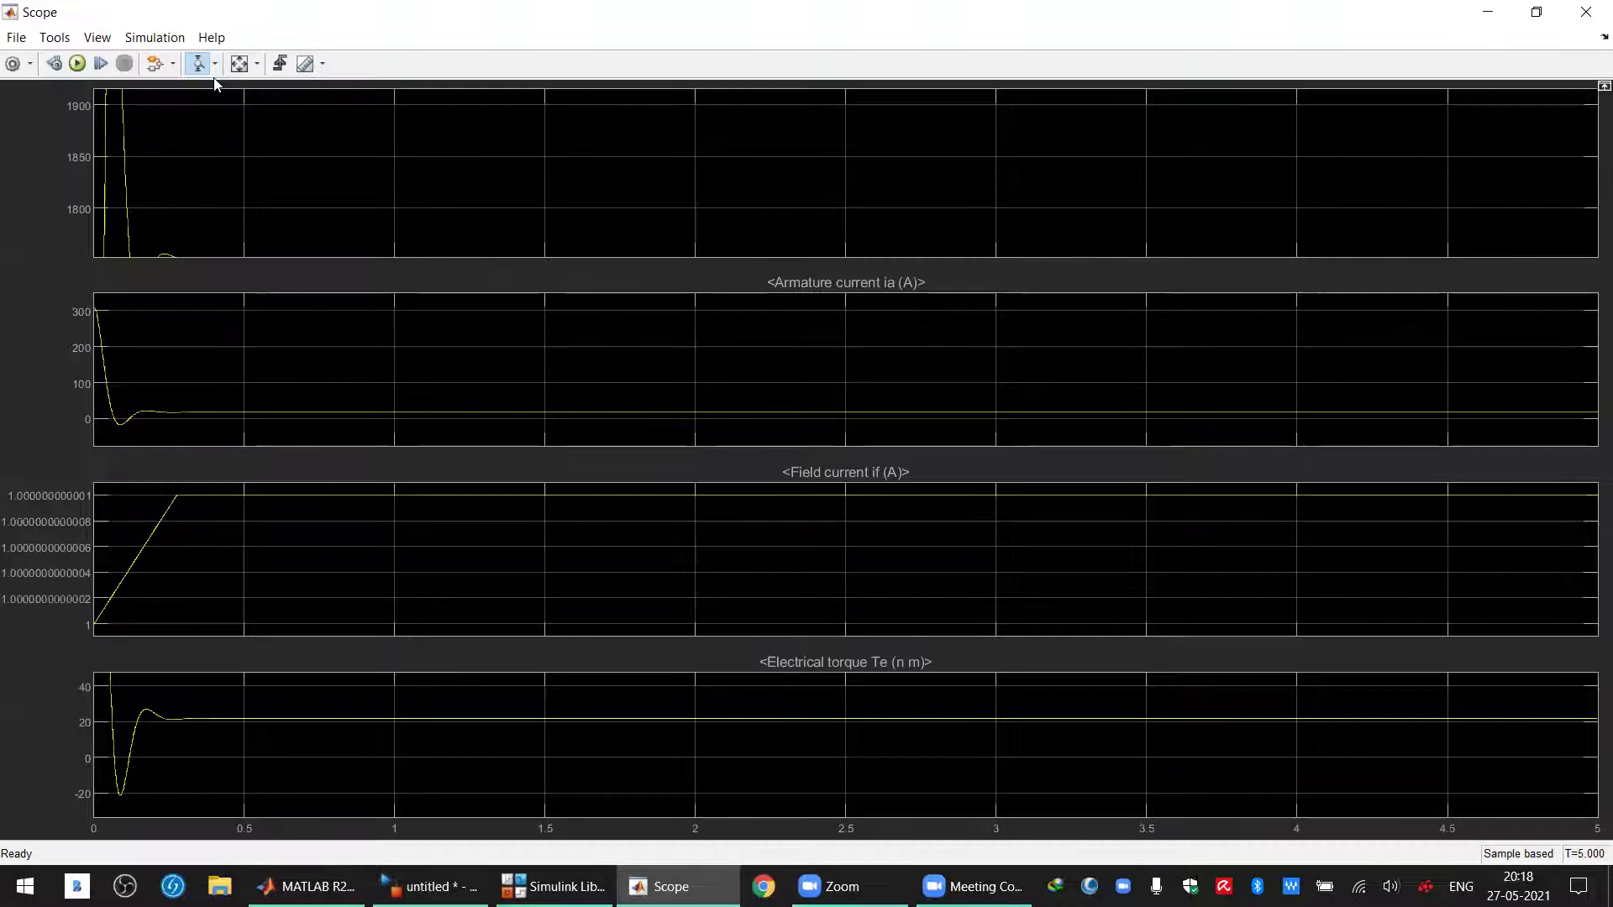
pyautogui.click(239, 71)
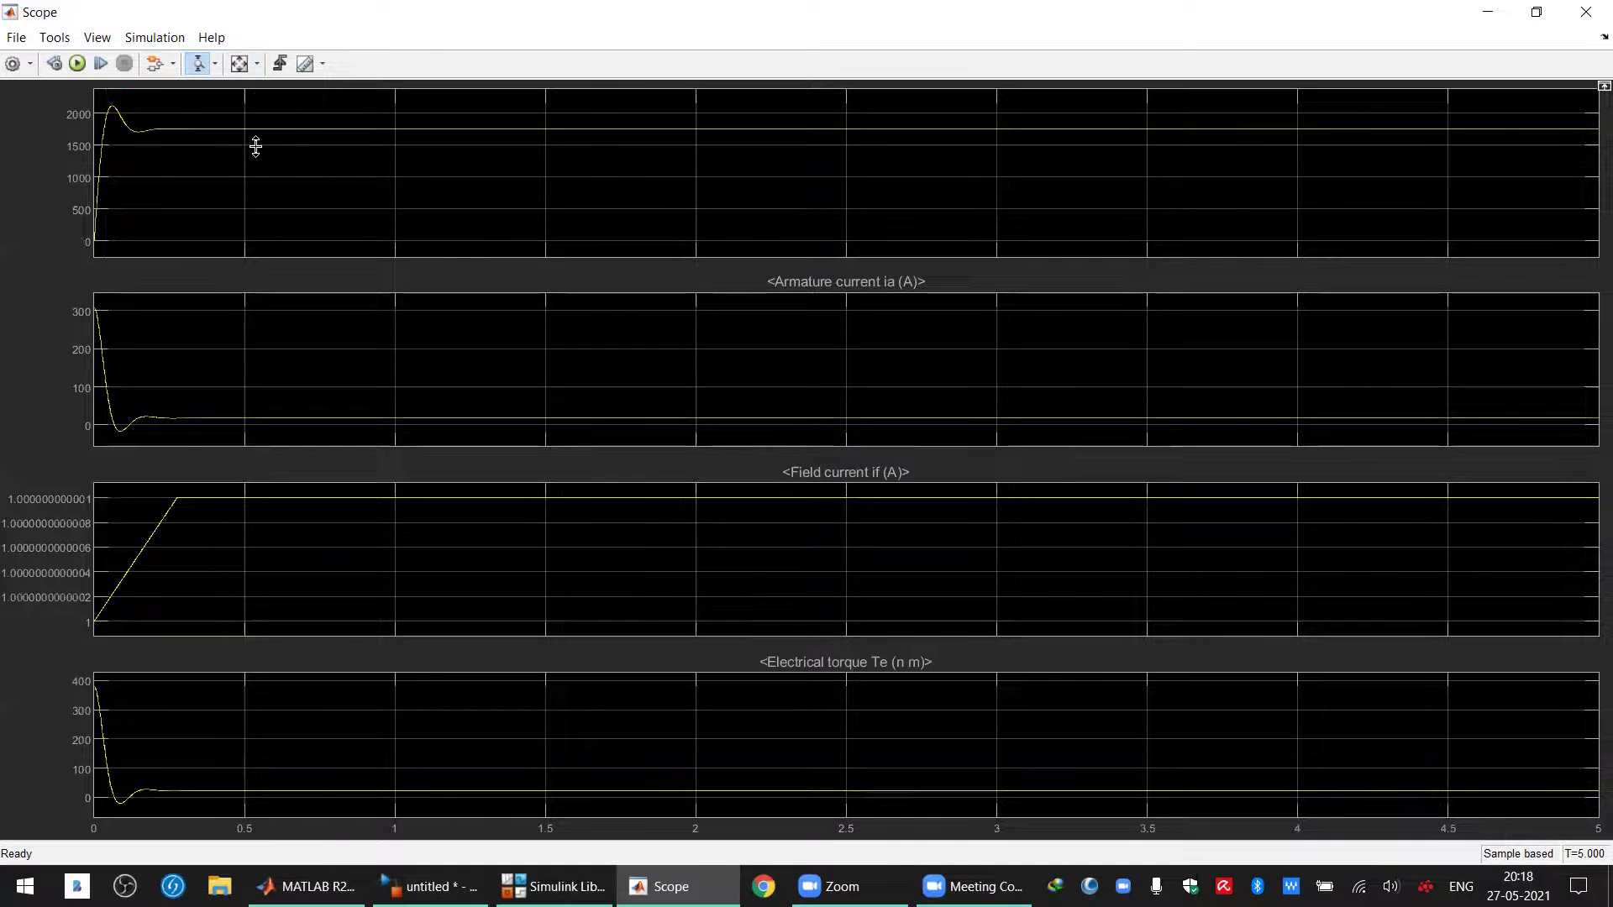
pyautogui.click(267, 180)
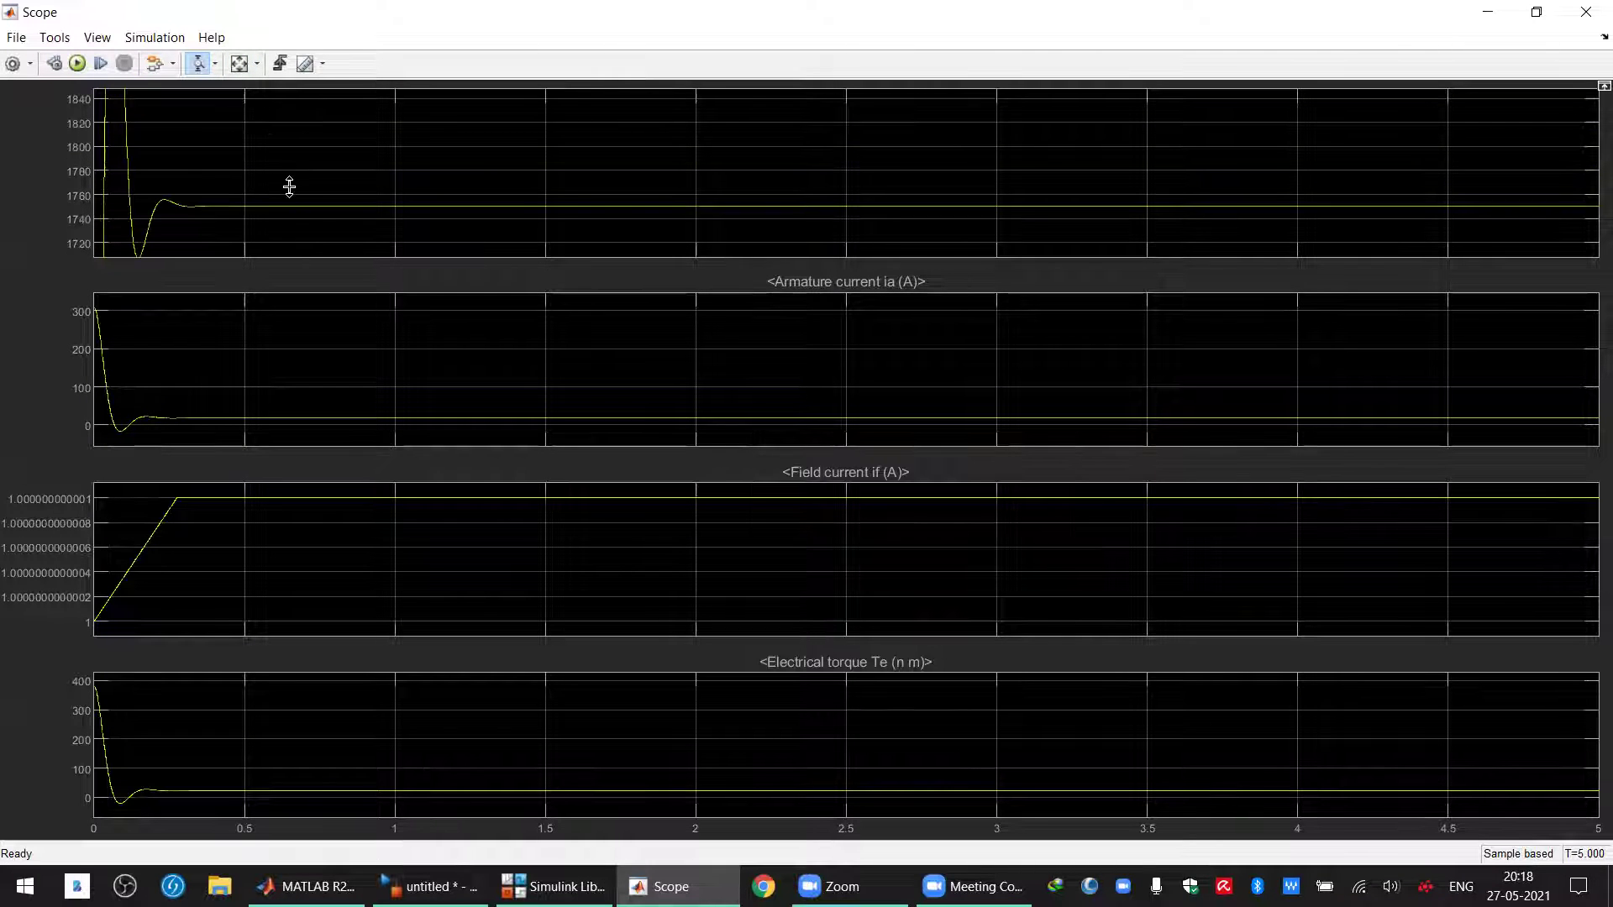
pyautogui.click(289, 231)
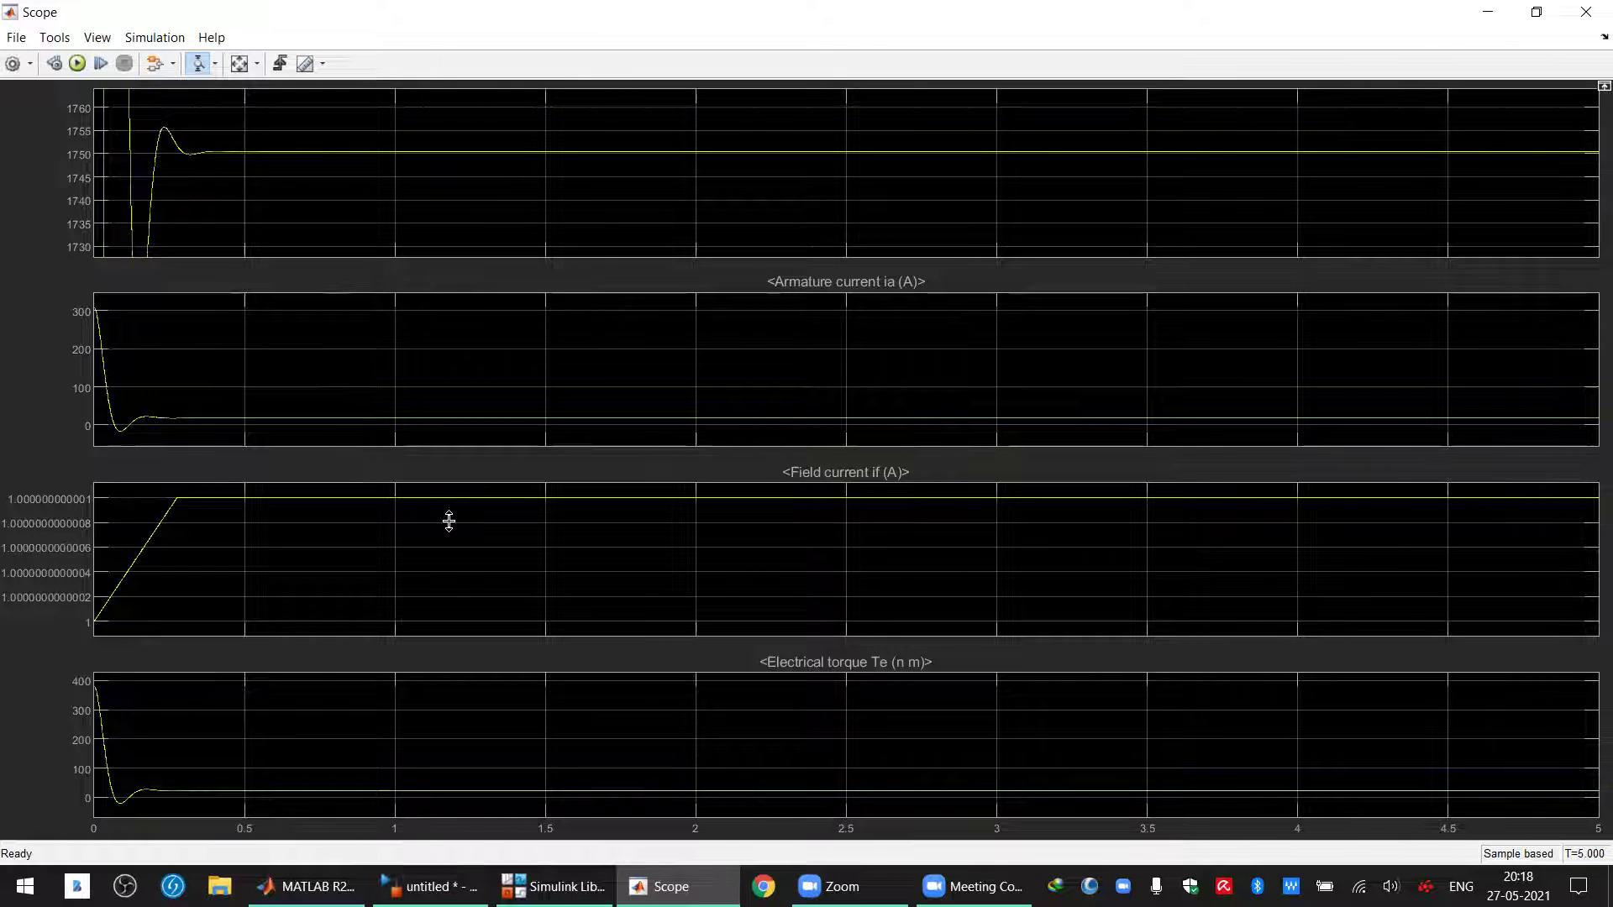
# Zoom vertically into the electrical torque plot to read its steady-state value at the new load, and close the Scope
pyautogui.click(542, 787)
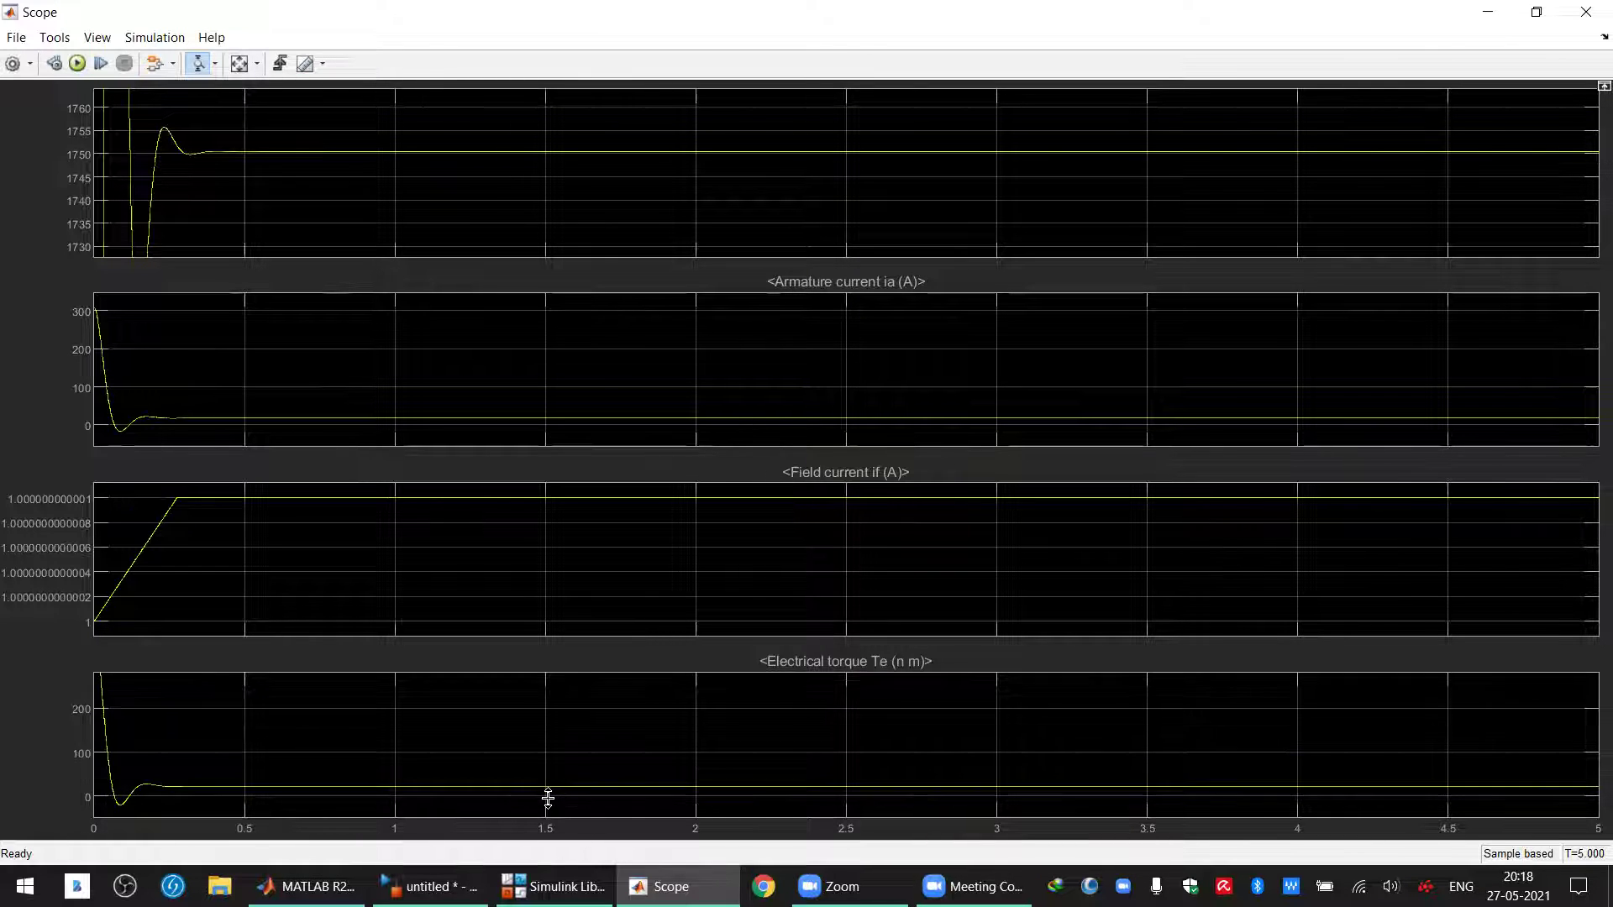
pyautogui.moveTo(620, 731); pyautogui.dragTo(620, 757)
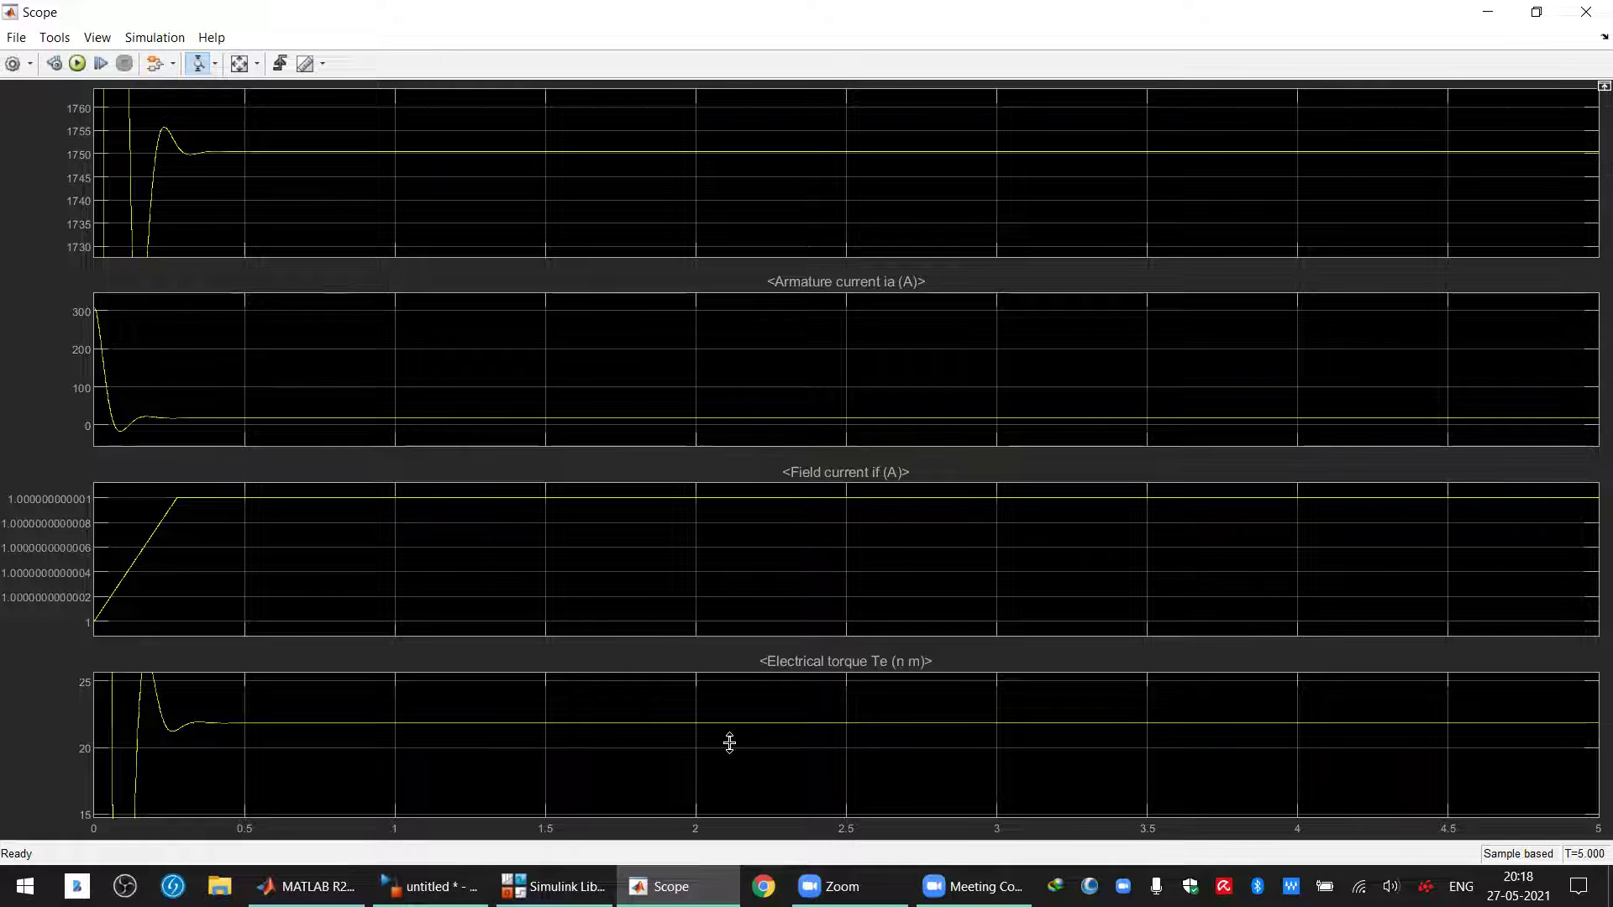
pyautogui.click(1586, 12)
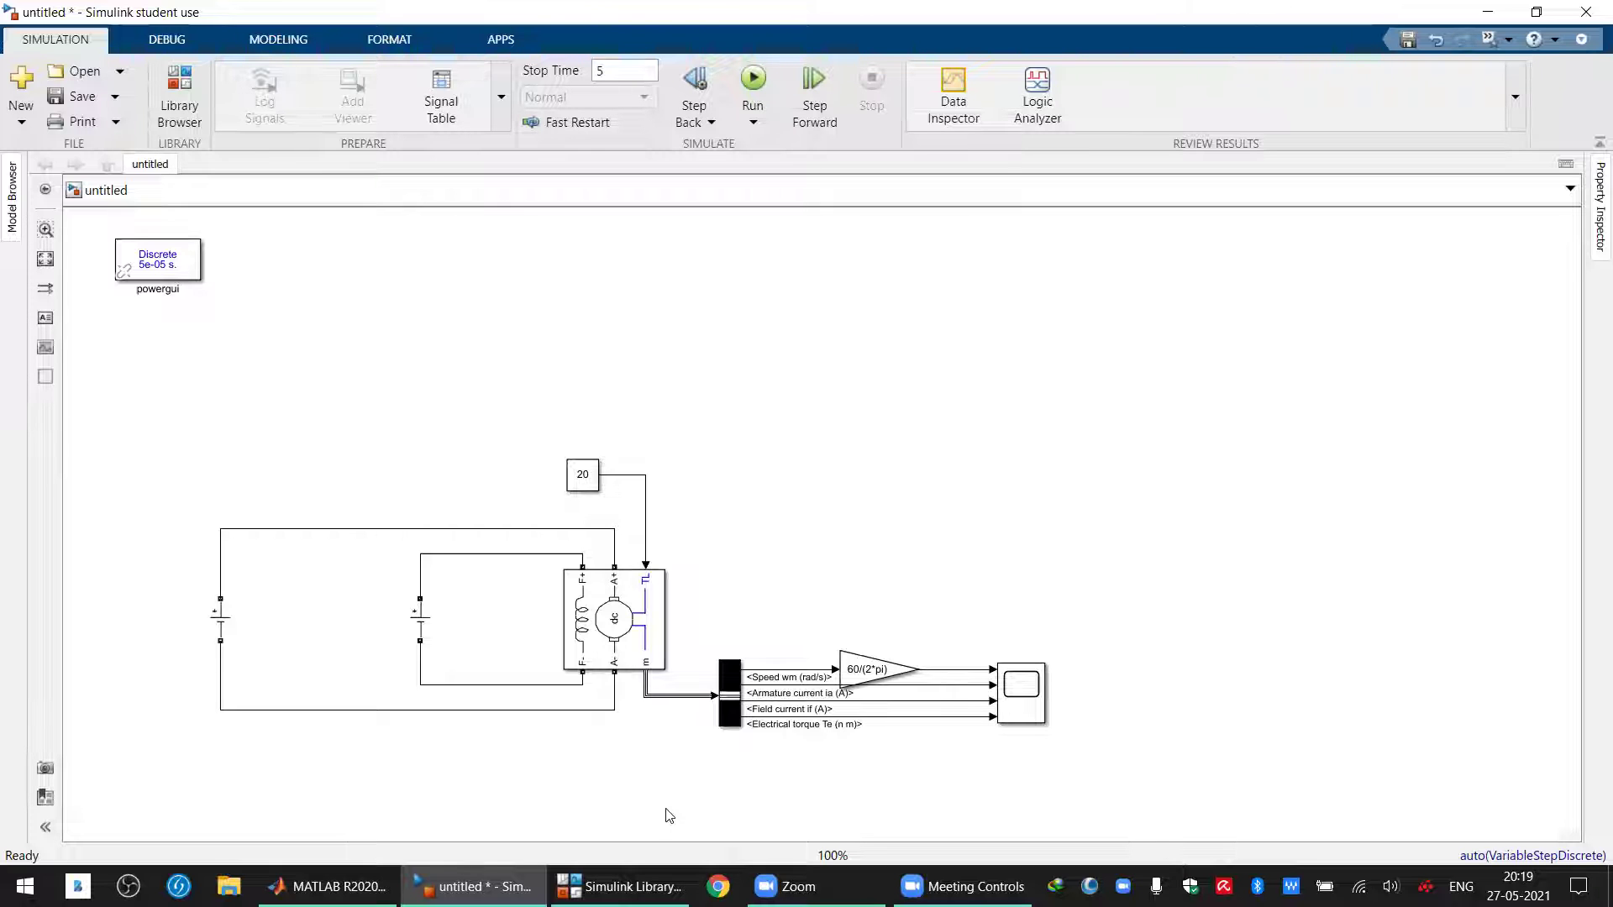
# Add a Dashboard Scope from the Simulink Dashboard library to the empty canvas area above and beyond the existing Scope block
pyautogui.click(622, 886)
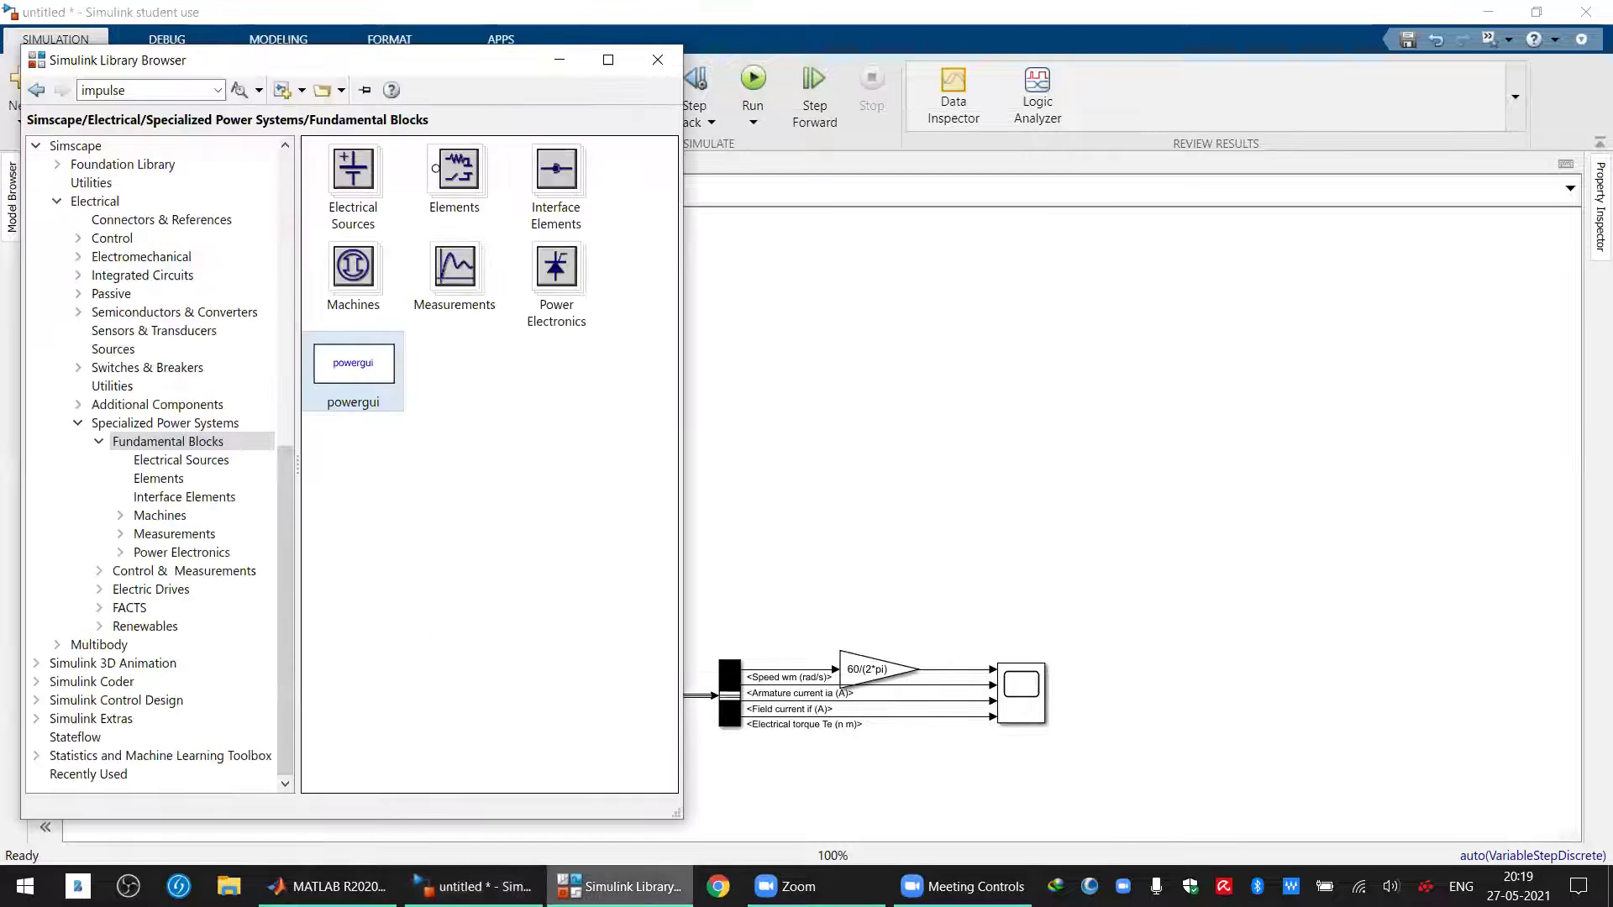
pyautogui.scroll(10, 285, 188)
pyautogui.click(108, 151)
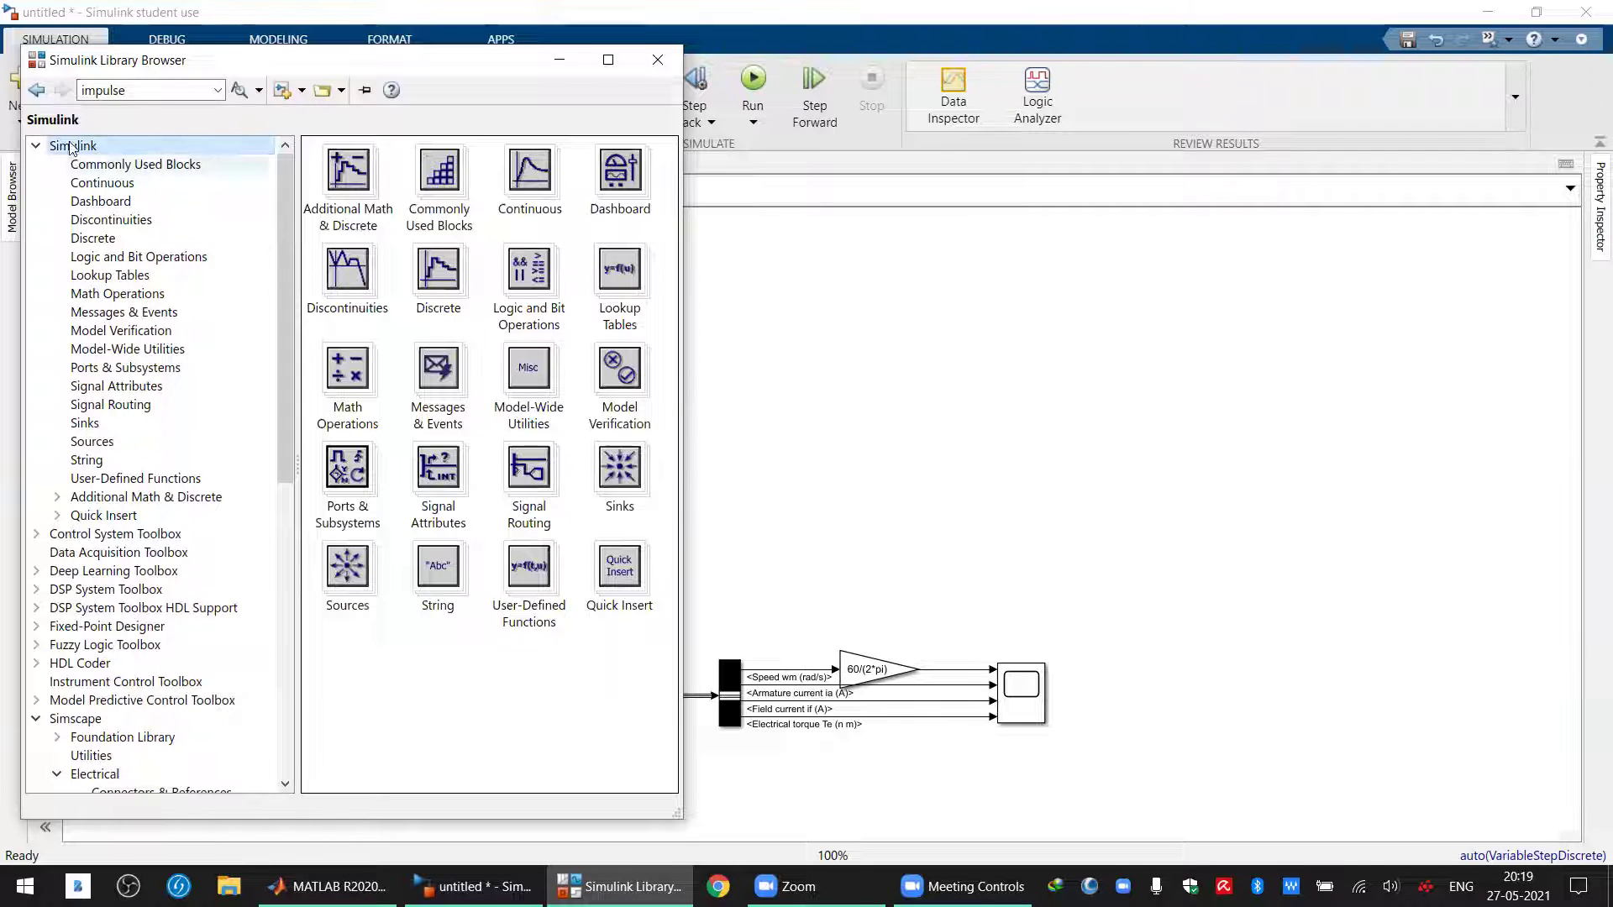
pyautogui.click(129, 202)
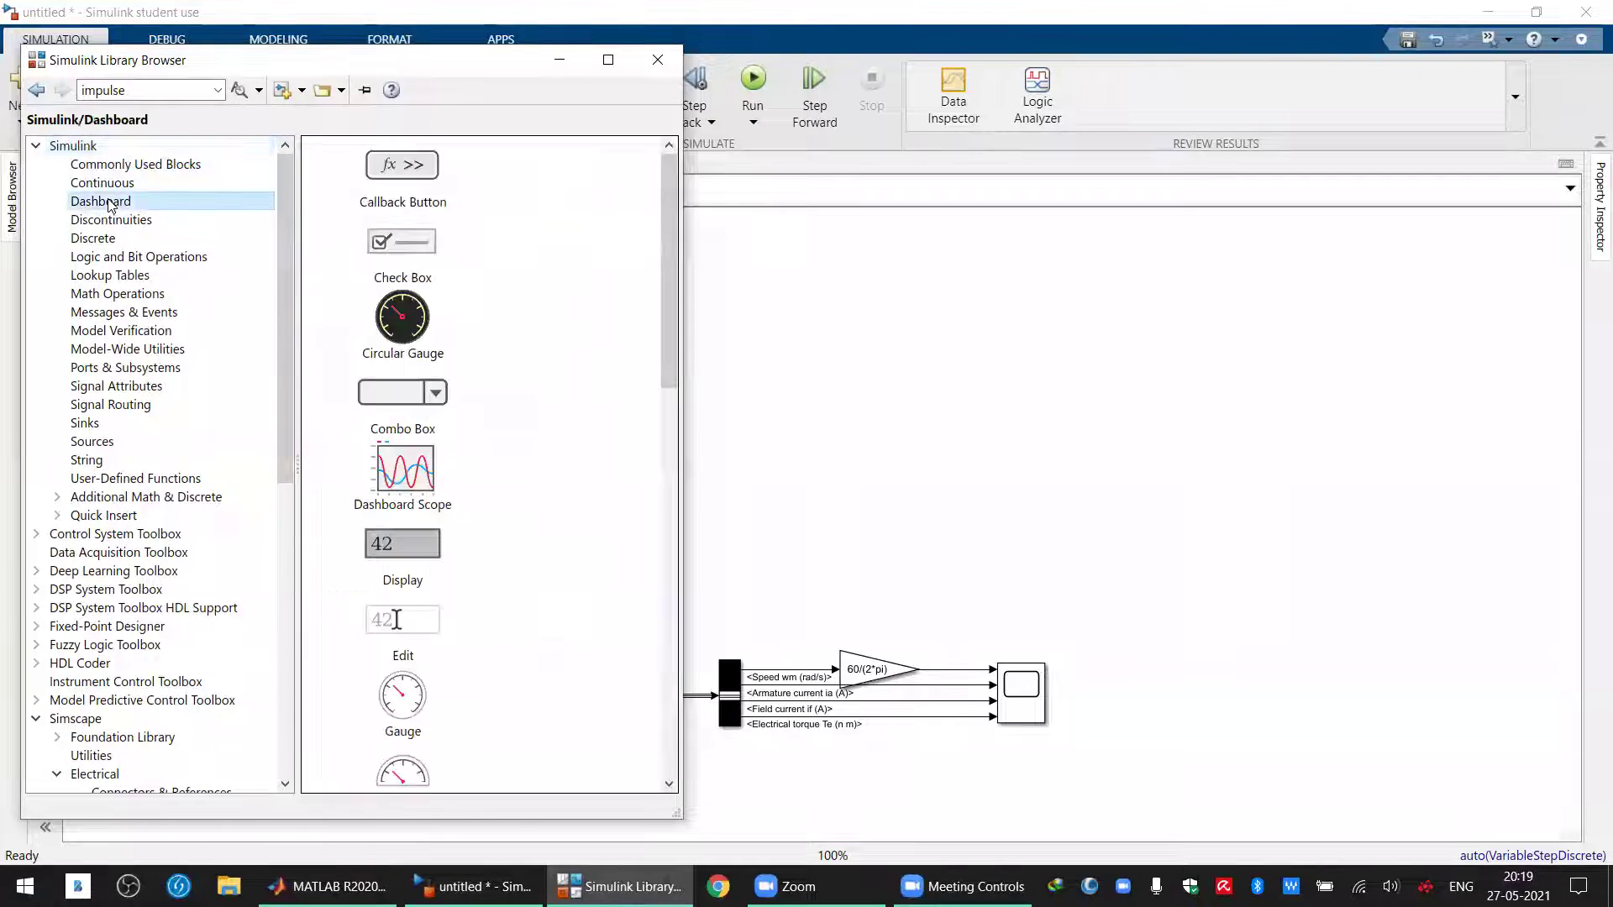
pyautogui.moveTo(676, 349); pyautogui.dragTo(681, 280)
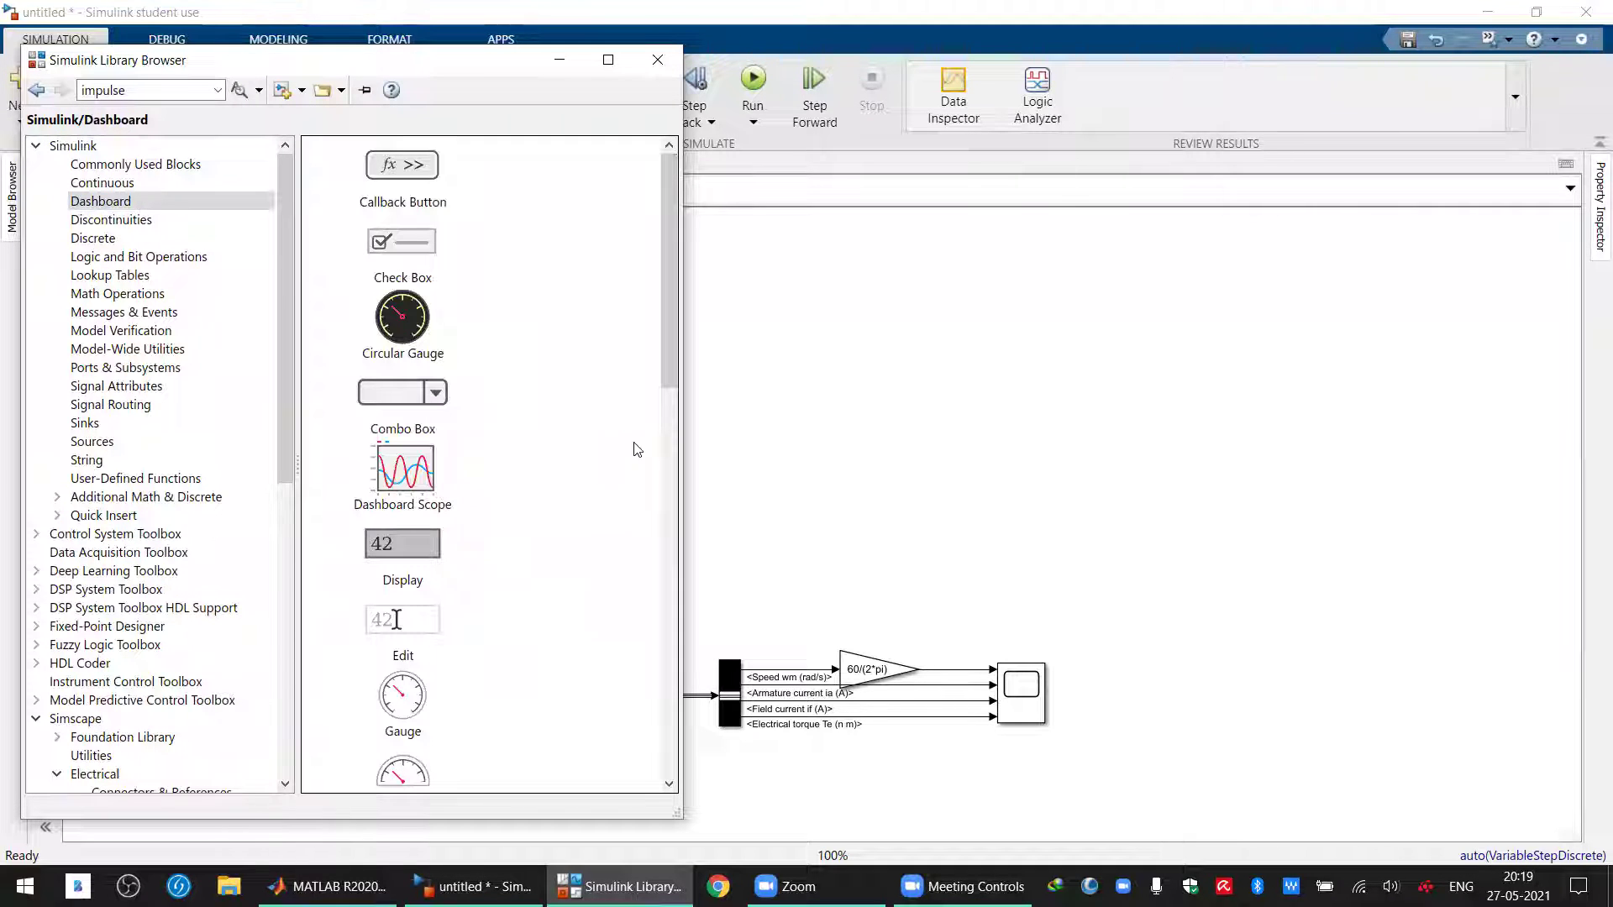
pyautogui.moveTo(420, 484); pyautogui.dragTo(1275, 354)
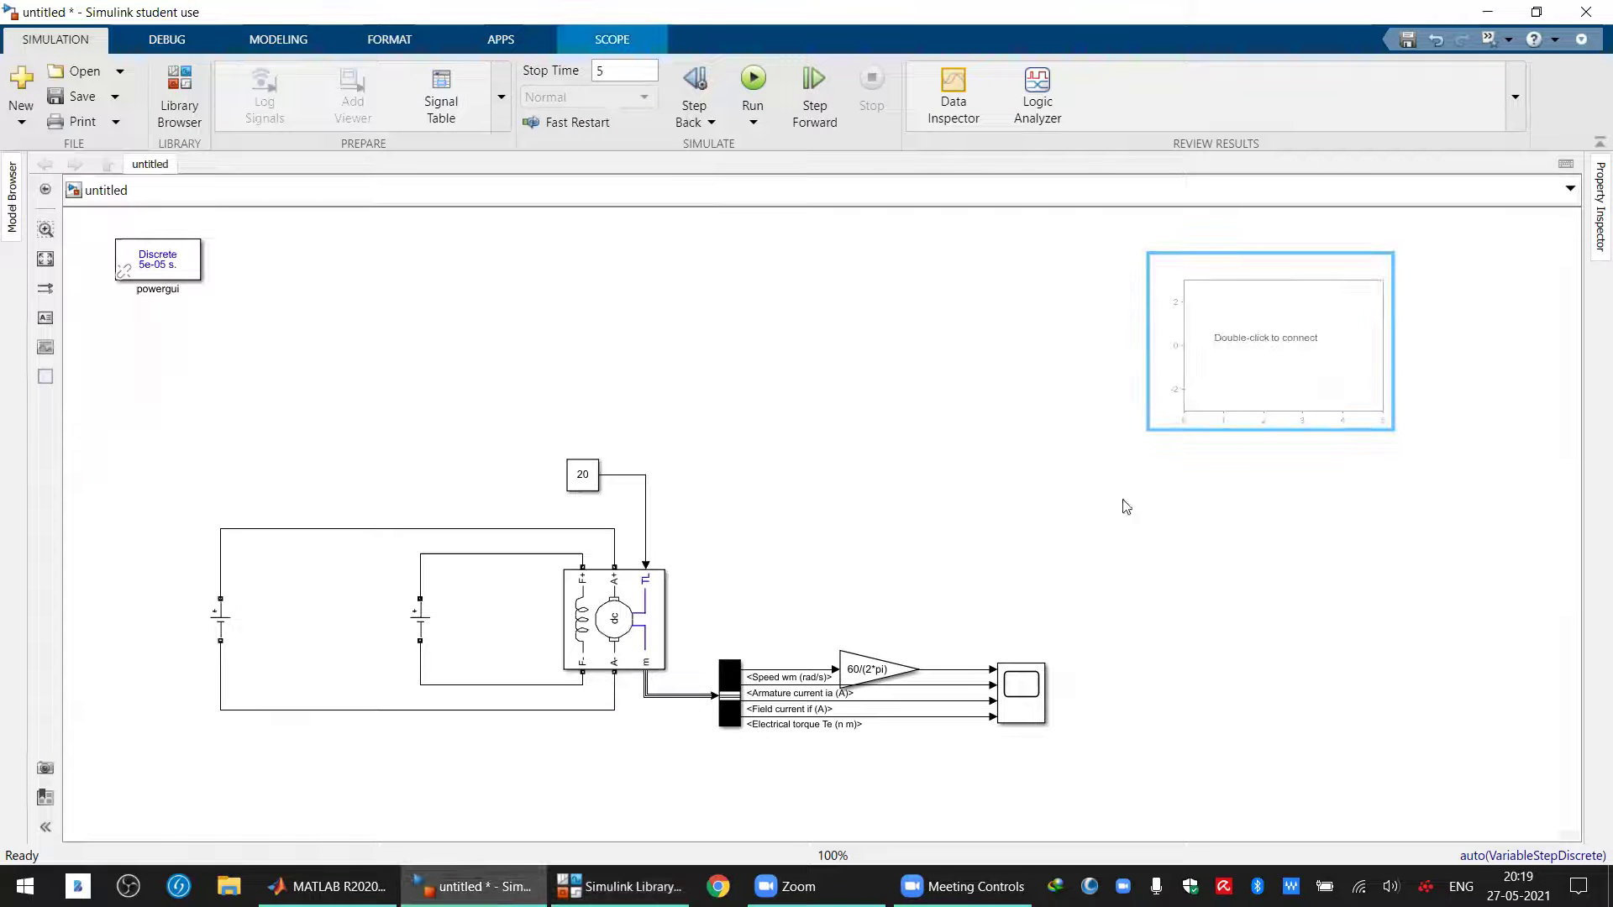
pyautogui.moveTo(1299, 302)
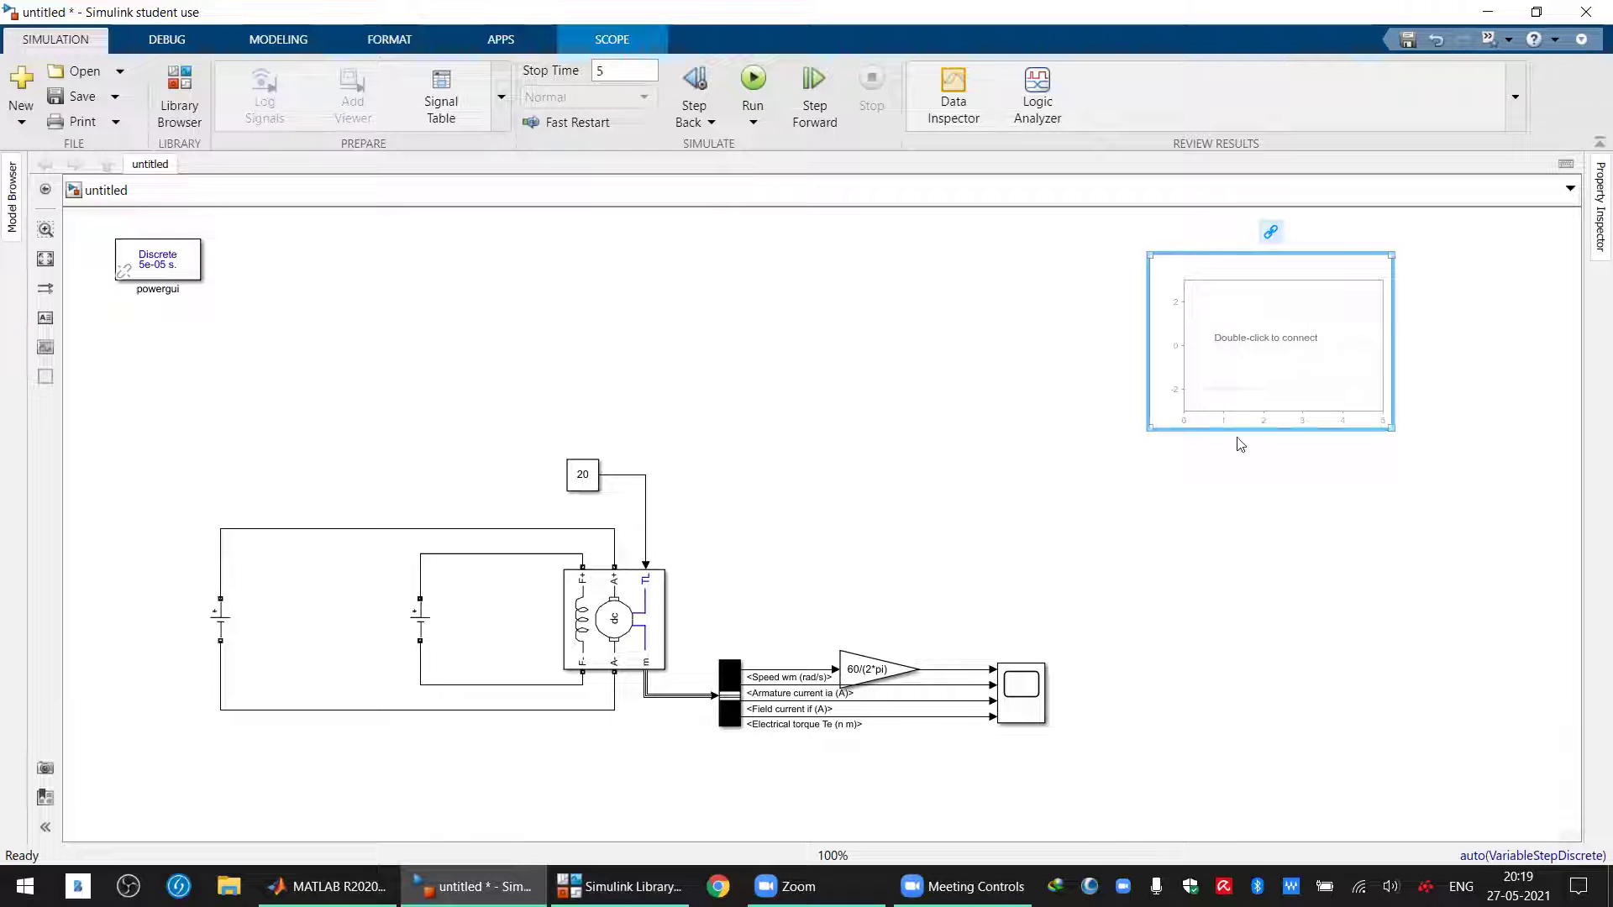
pyautogui.moveTo(1259, 378)
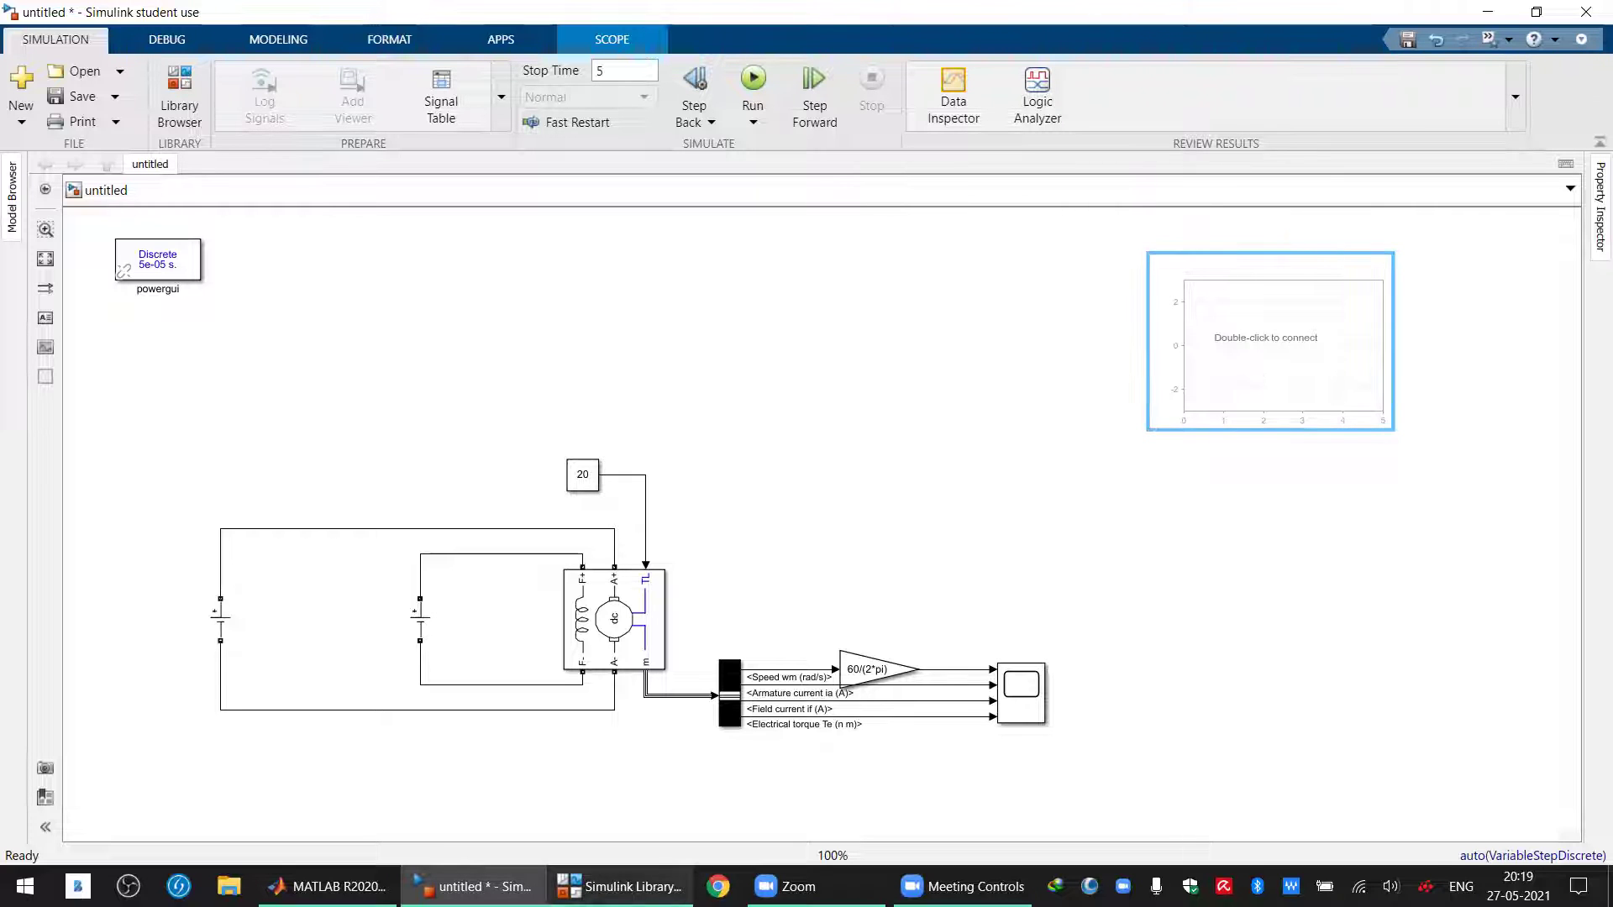
# Add a Slider block from the Dashboard library and place it beside the powergui block
pyautogui.click(621, 886)
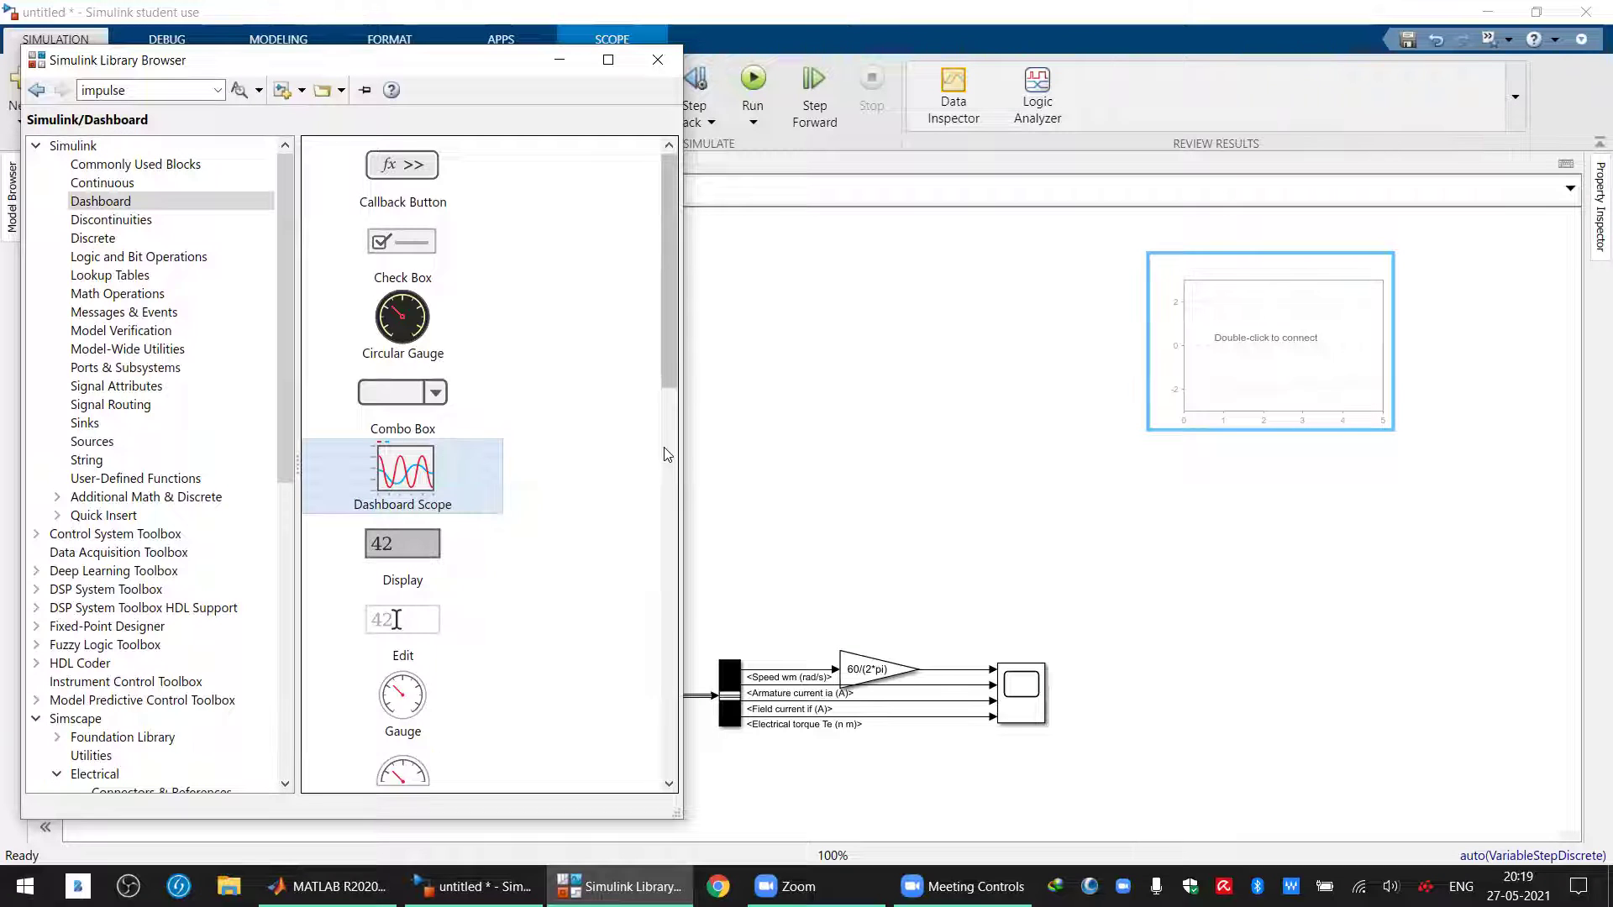
pyautogui.scroll(-5, 664, 447)
pyautogui.moveTo(663, 363); pyautogui.dragTo(666, 338)
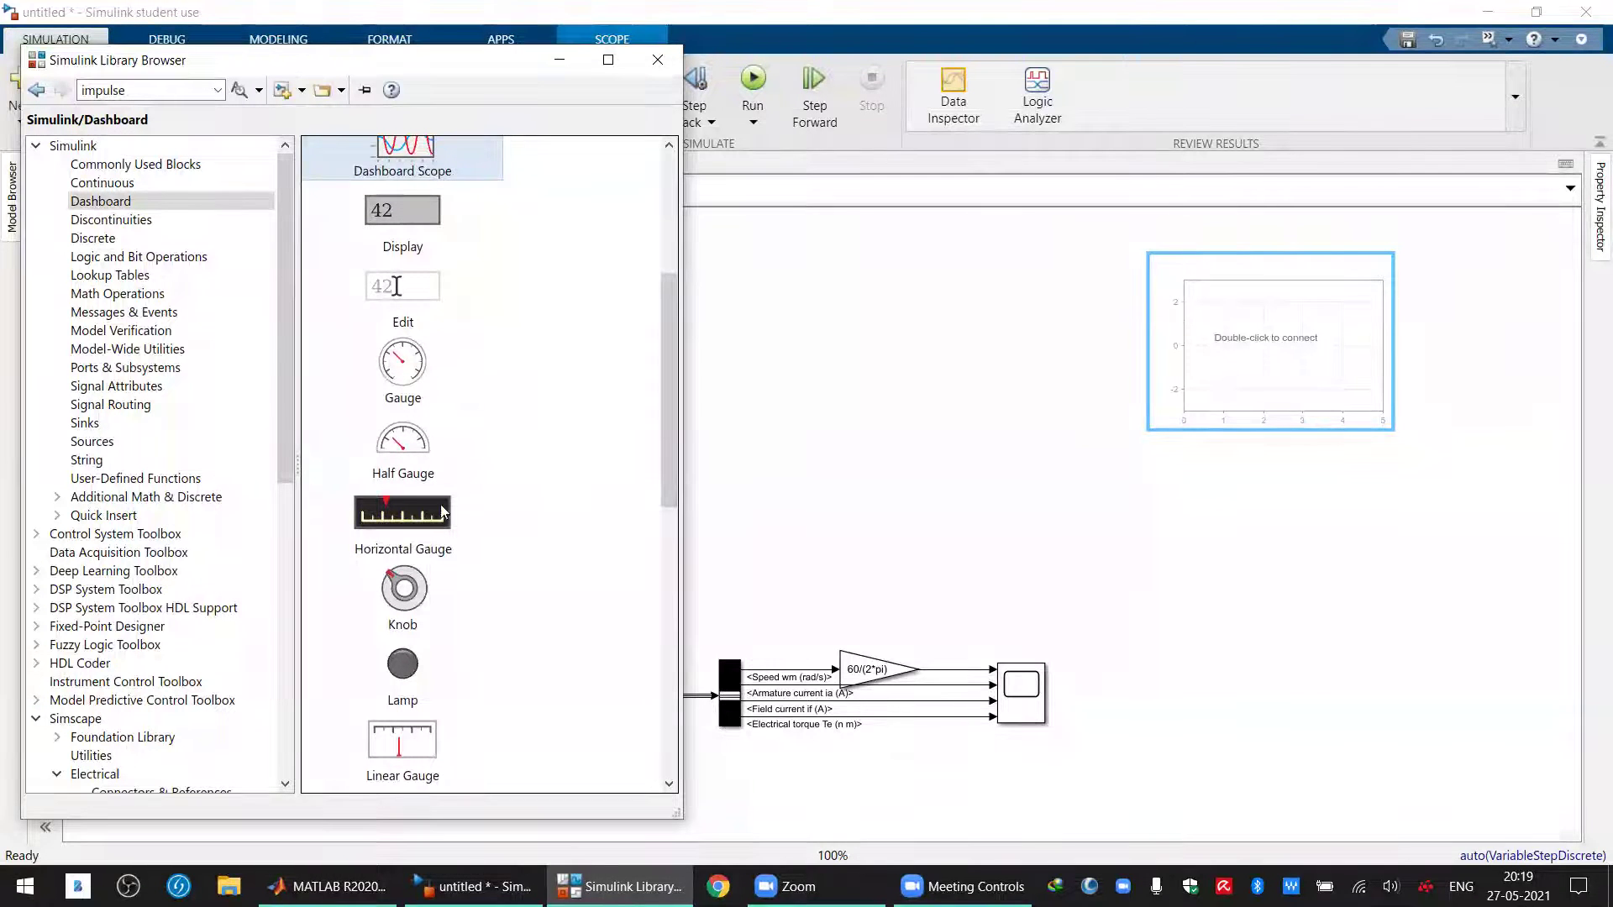
pyautogui.moveTo(671, 486); pyautogui.dragTo(675, 755)
pyautogui.moveTo(412, 557); pyautogui.dragTo(755, 387)
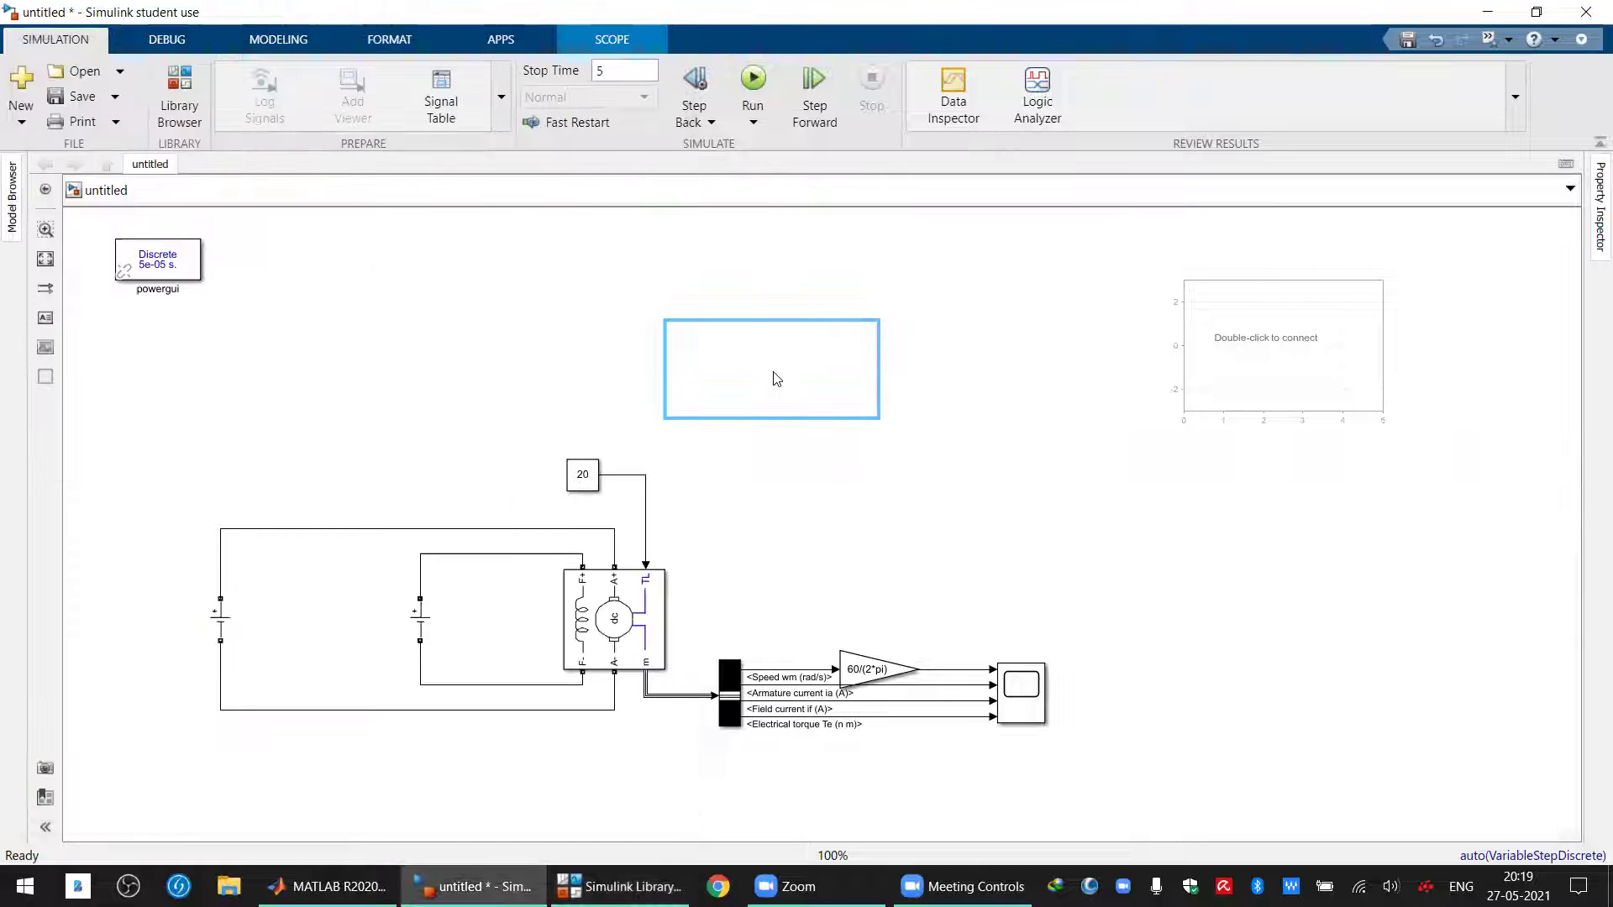
pyautogui.moveTo(756, 361); pyautogui.dragTo(347, 303)
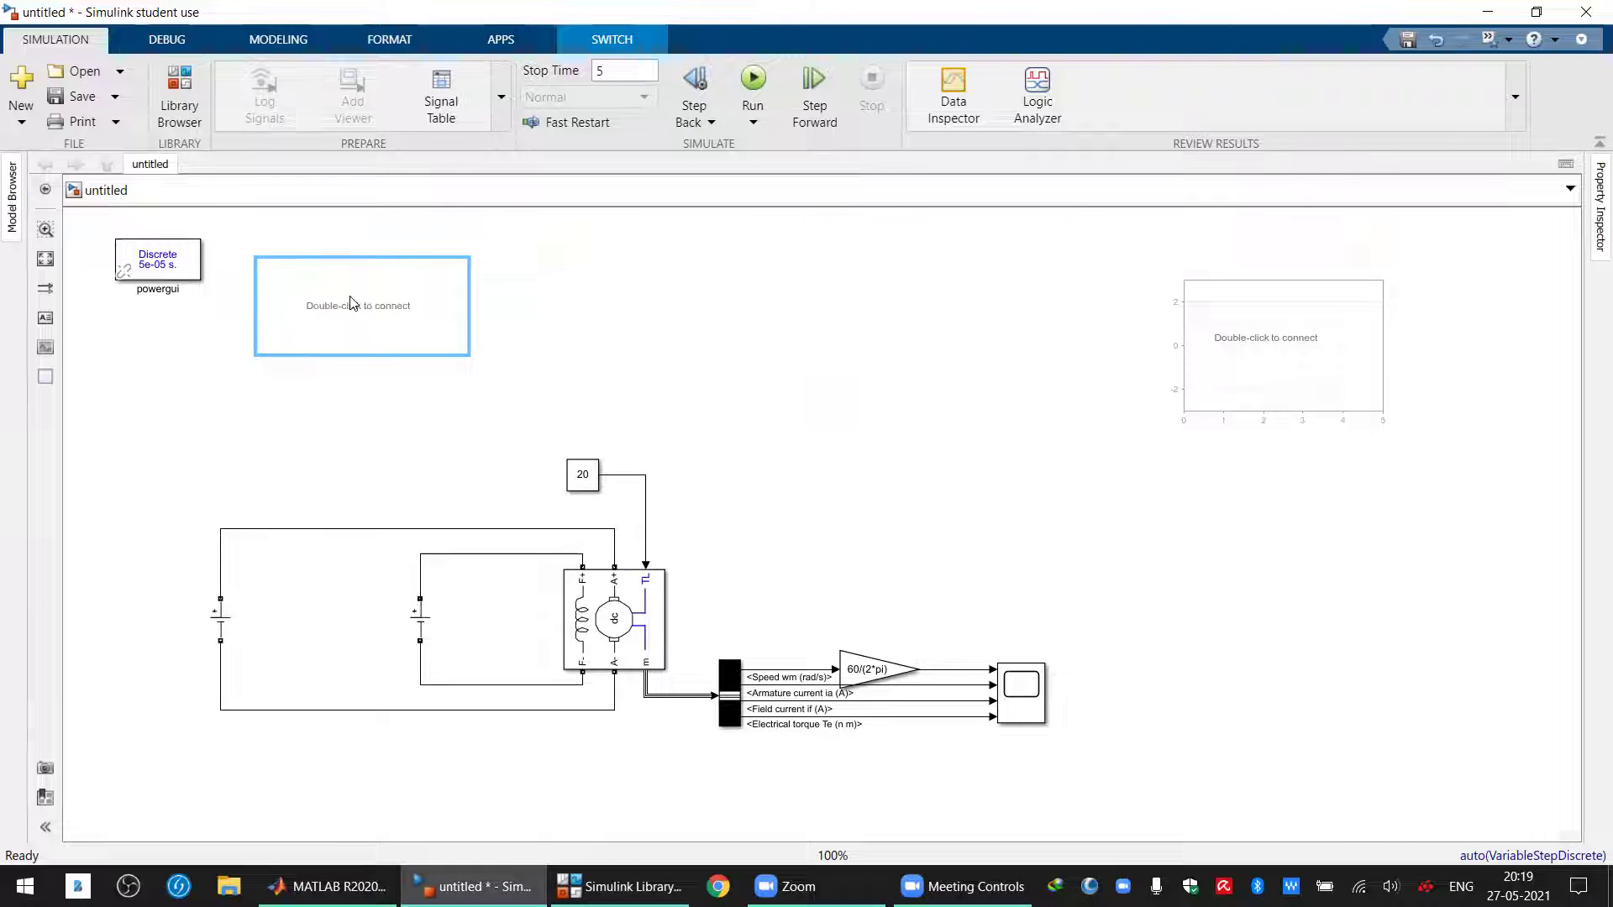
# Add a Linear Gauge block from the Dashboard library beside the Slider, above the load torque Constant
pyautogui.click(622, 886)
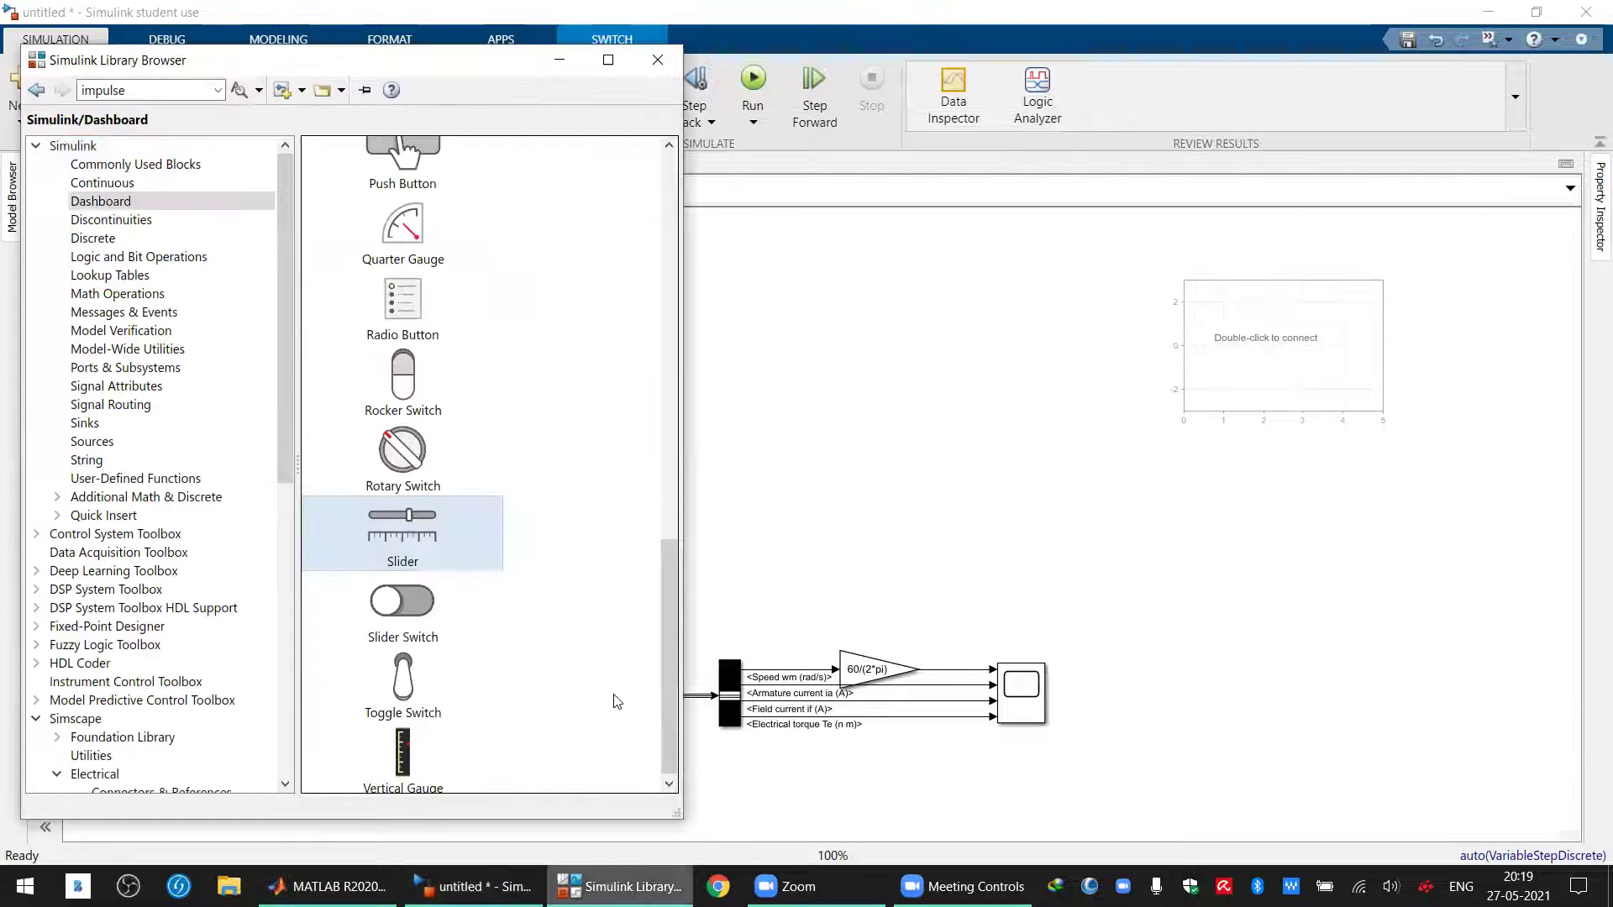
pyautogui.moveTo(668, 768); pyautogui.dragTo(672, 563)
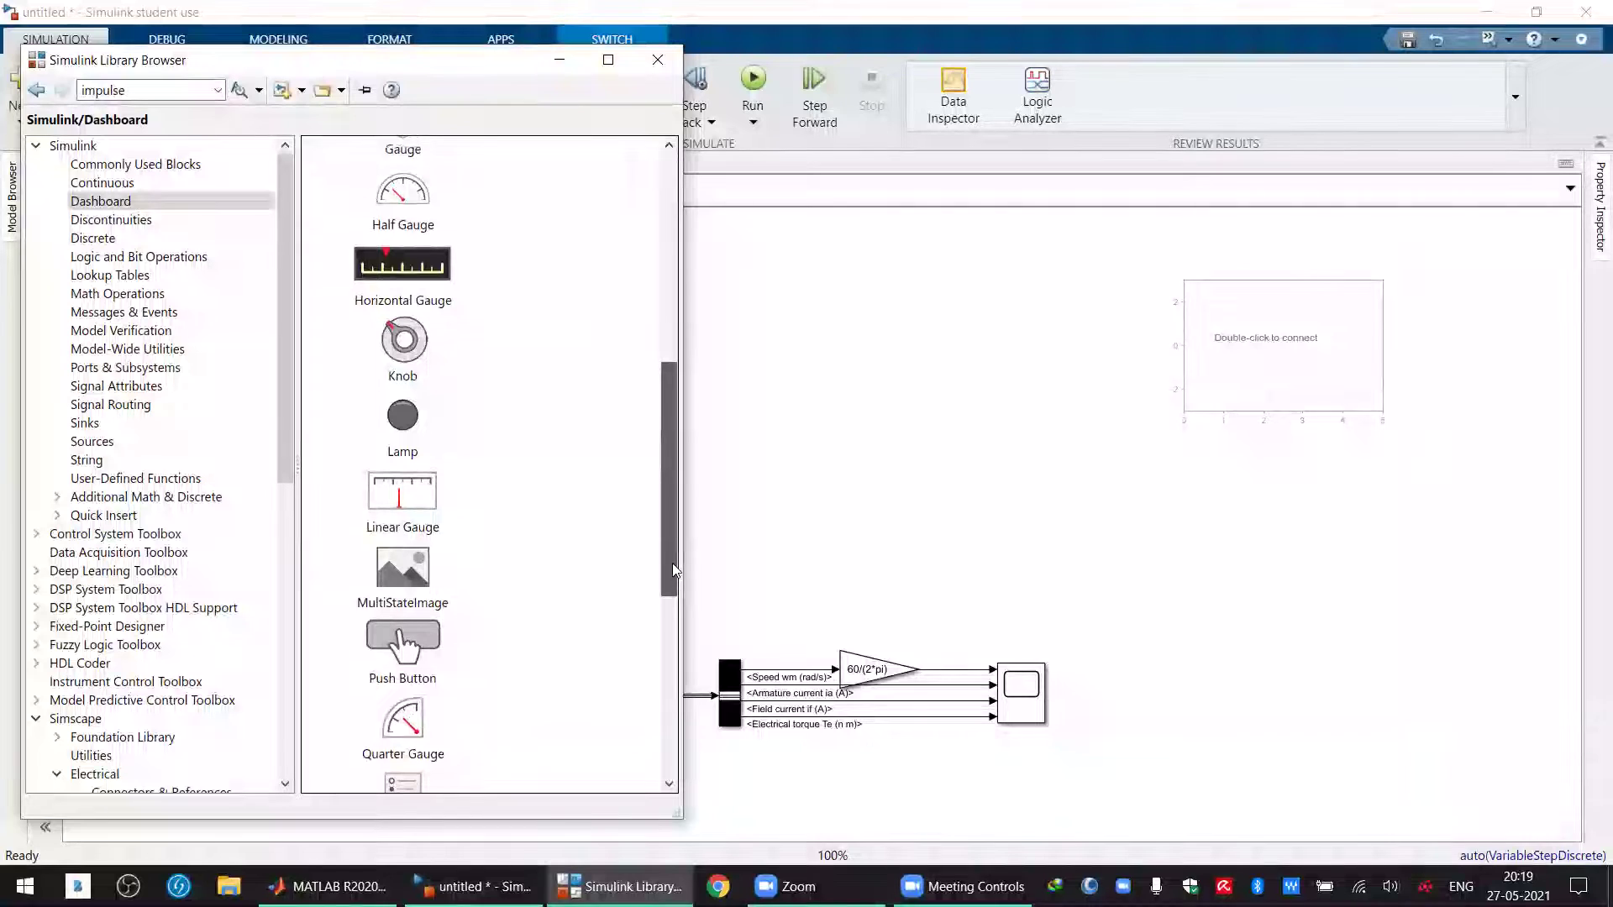
pyautogui.moveTo(401, 489); pyautogui.dragTo(641, 296)
pyautogui.click(885, 385)
# Connect the Slider to the Amplitude parameter of DC Voltage Source1, the armature supply
pyautogui.click(353, 351)
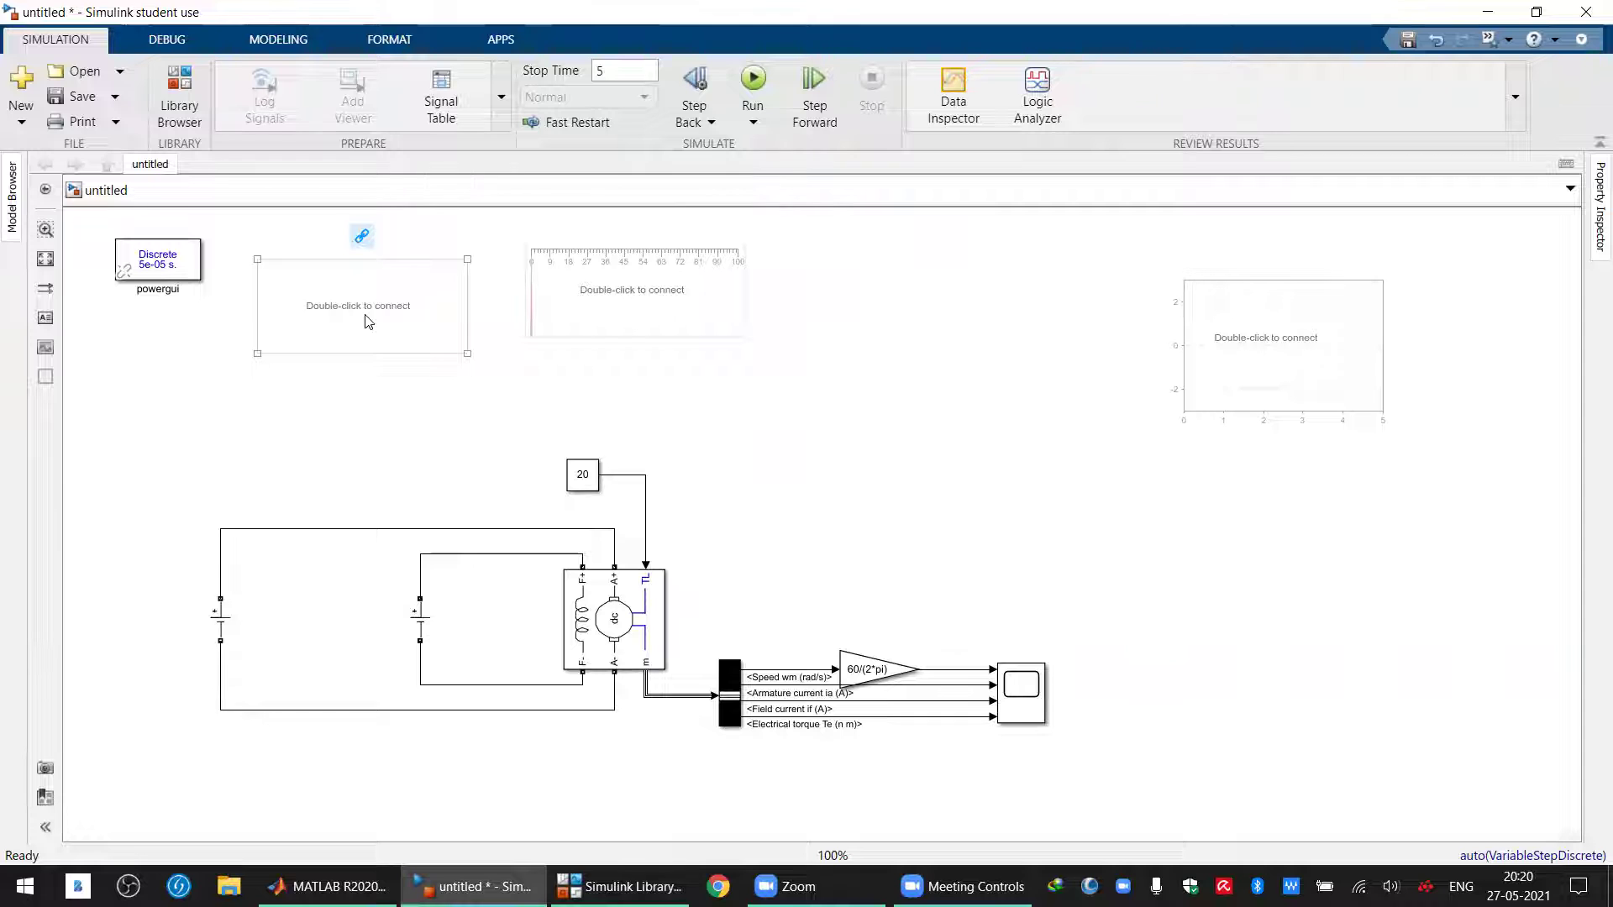
pyautogui.doubleClick(366, 321)
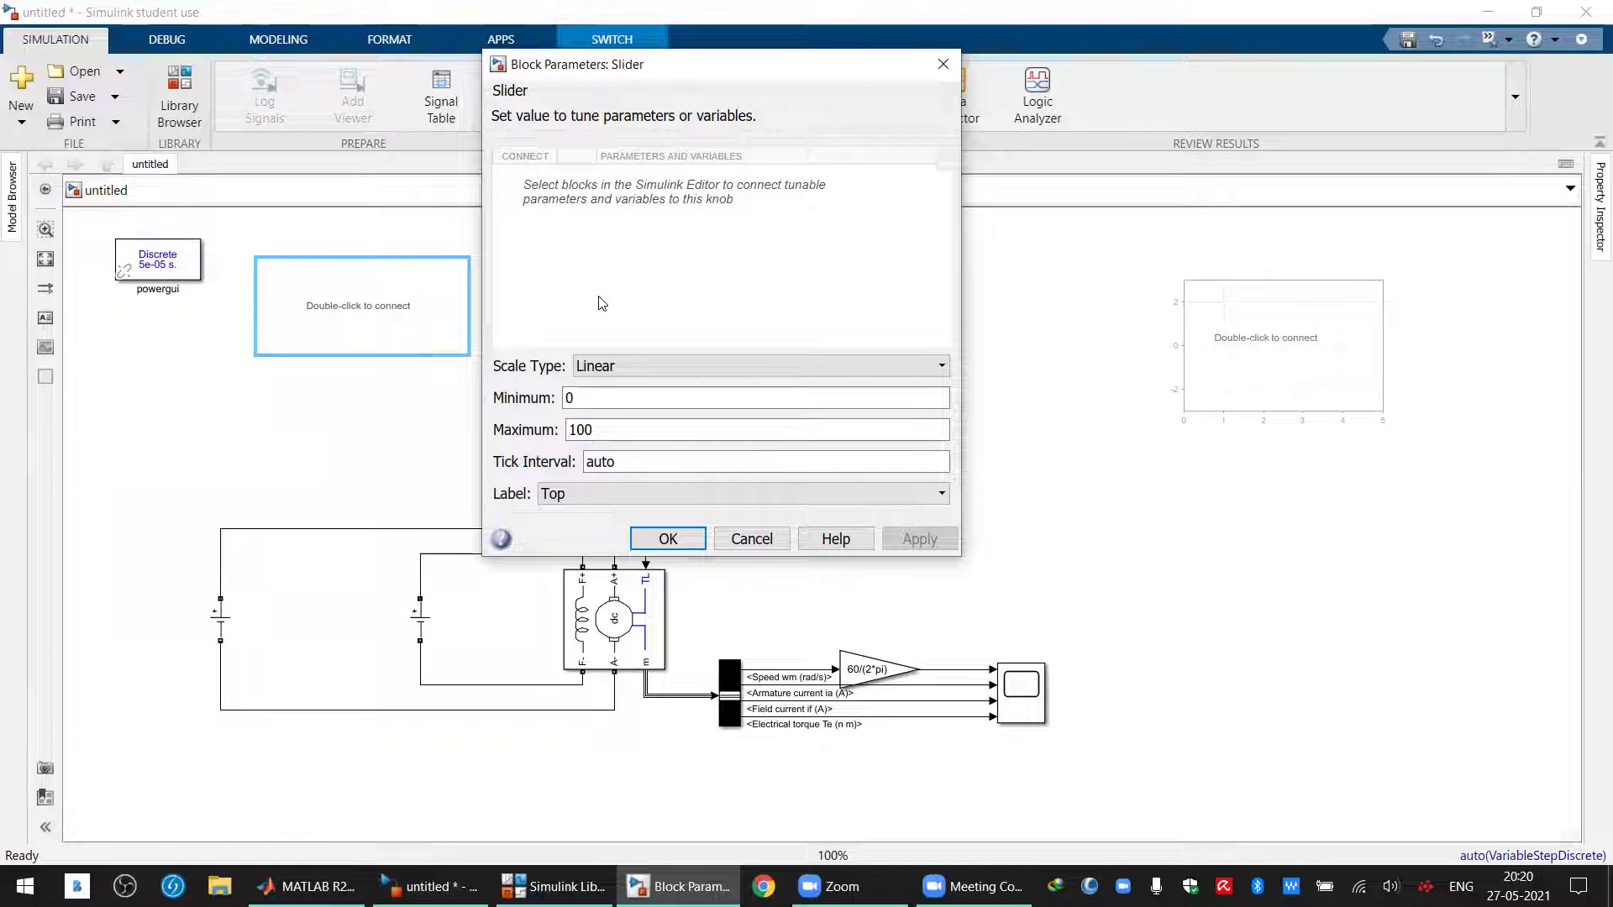
pyautogui.click(220, 624)
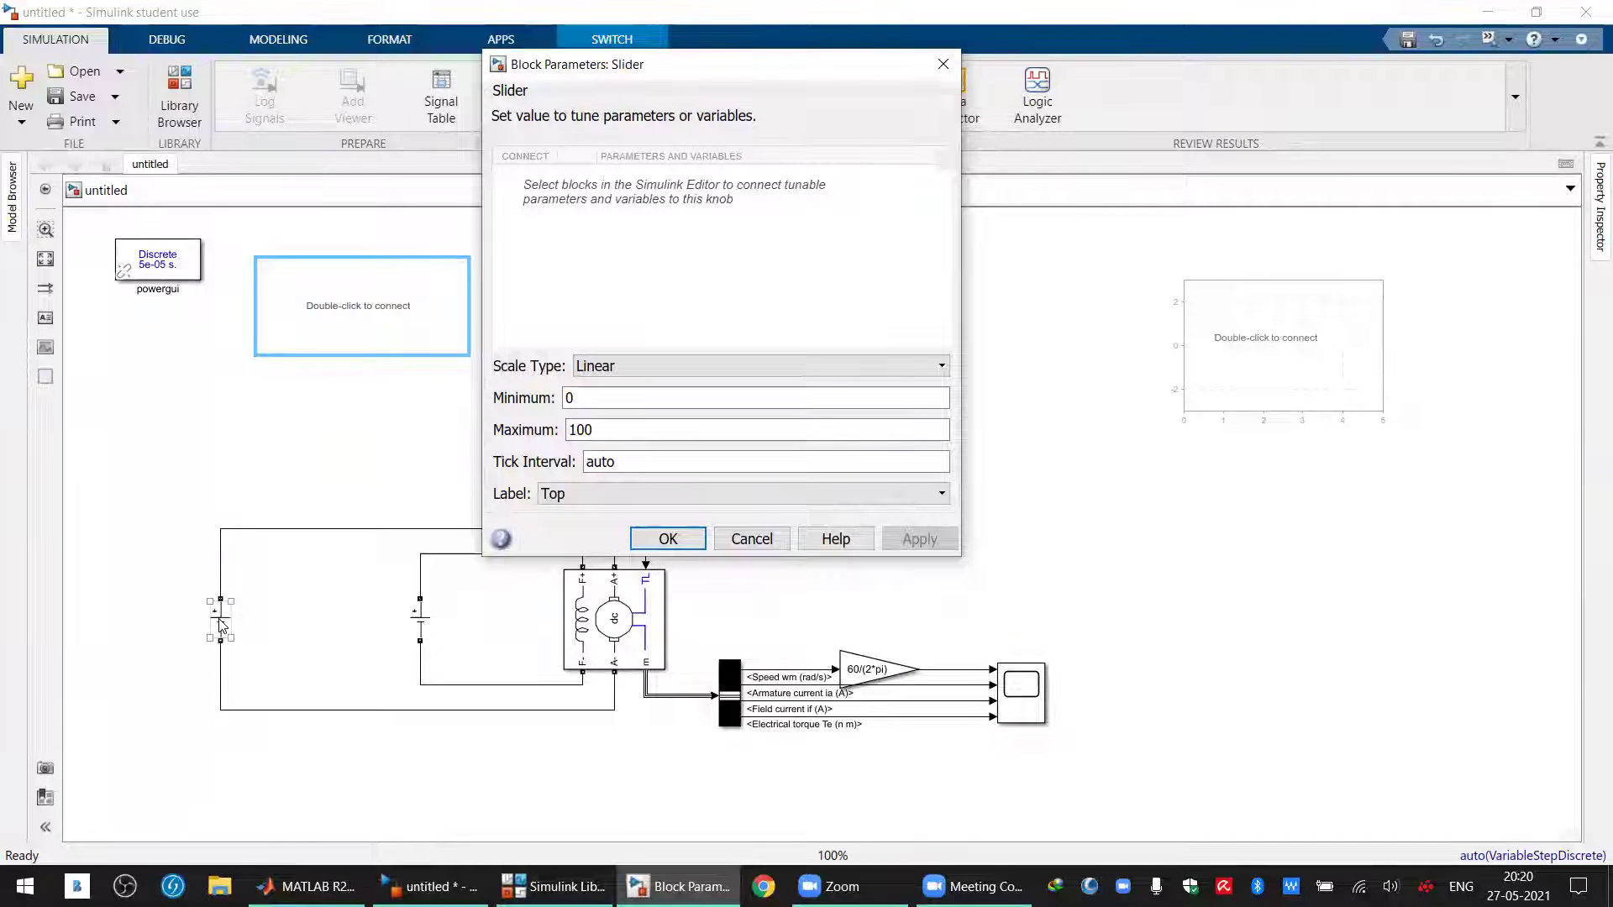
pyautogui.click(221, 623)
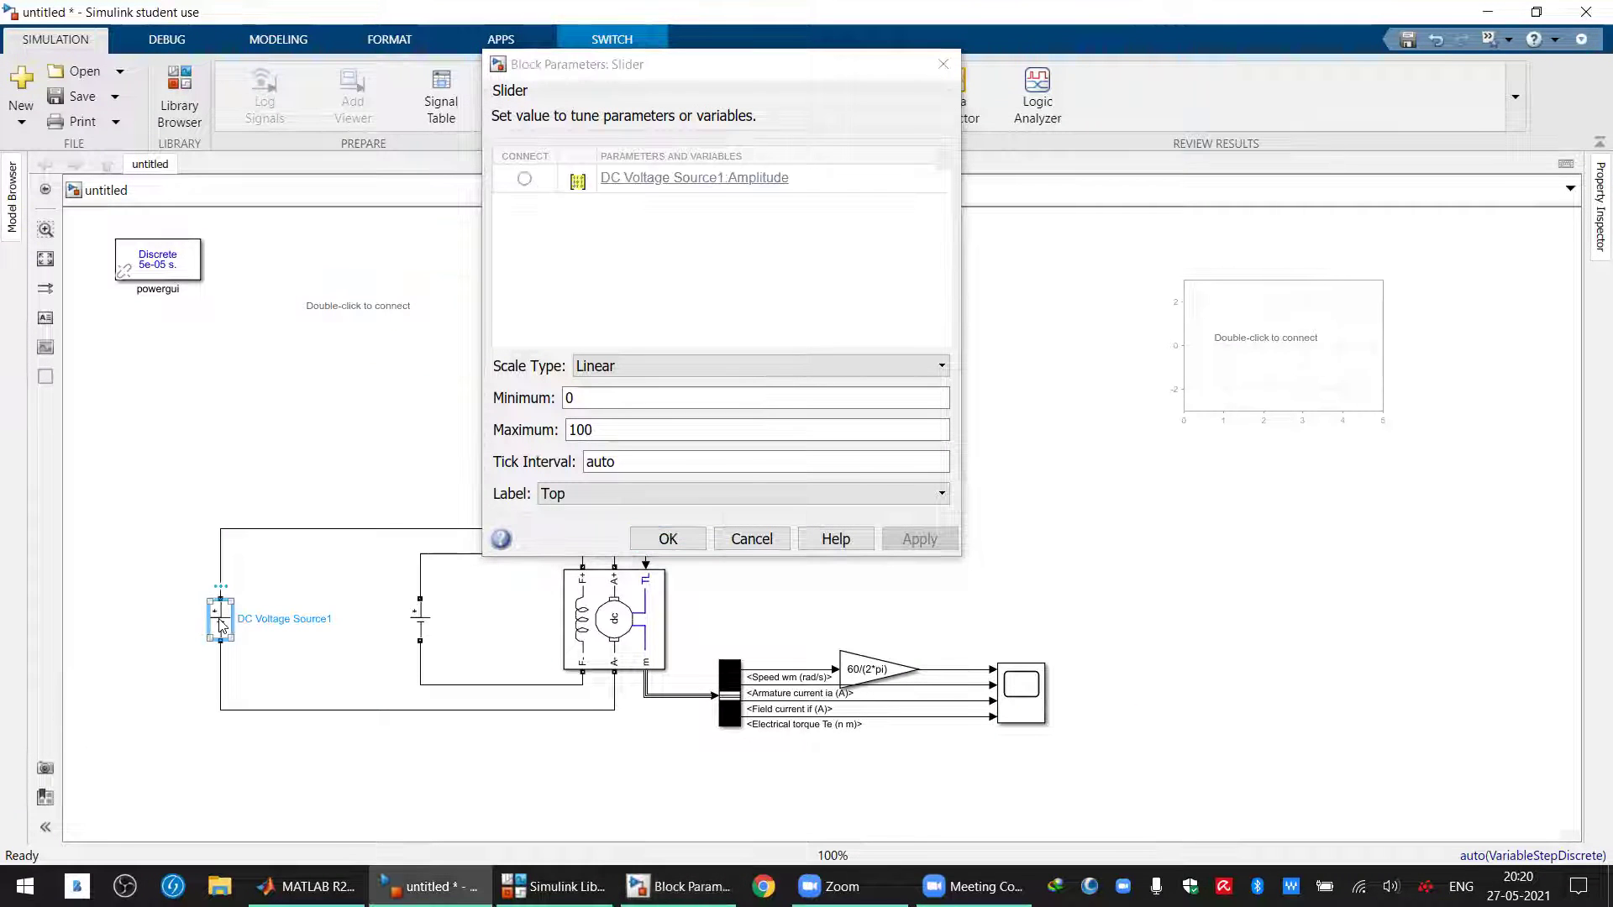
pyautogui.click(524, 179)
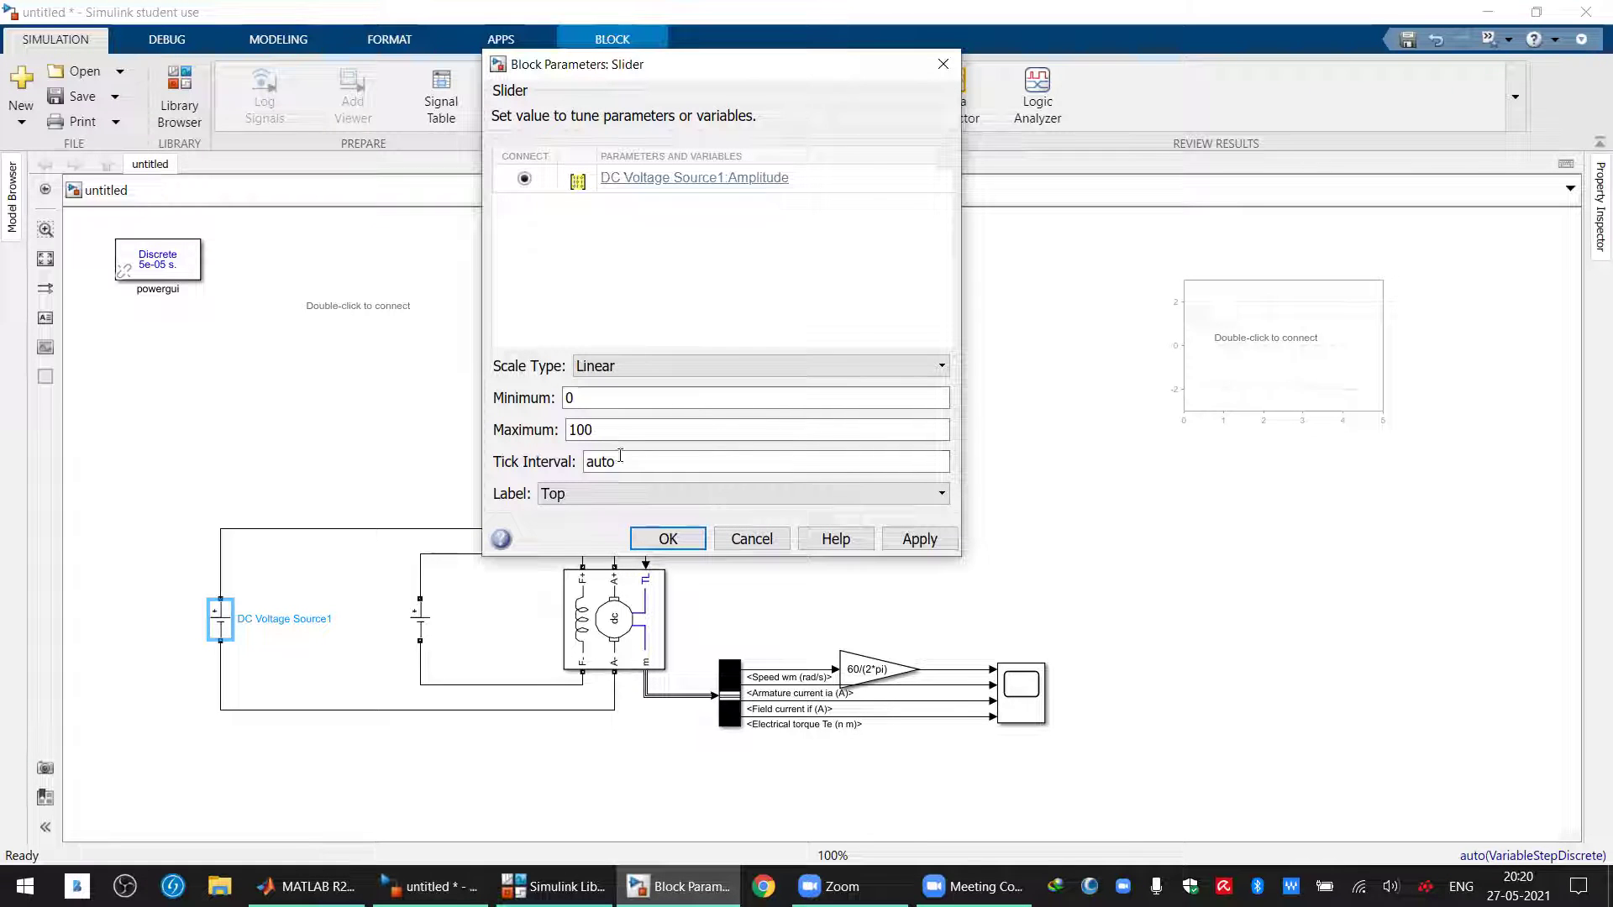
# Set the Slider's maximum to 240 and move the Slider directly above DC Voltage Source1
pyautogui.click(596, 428)
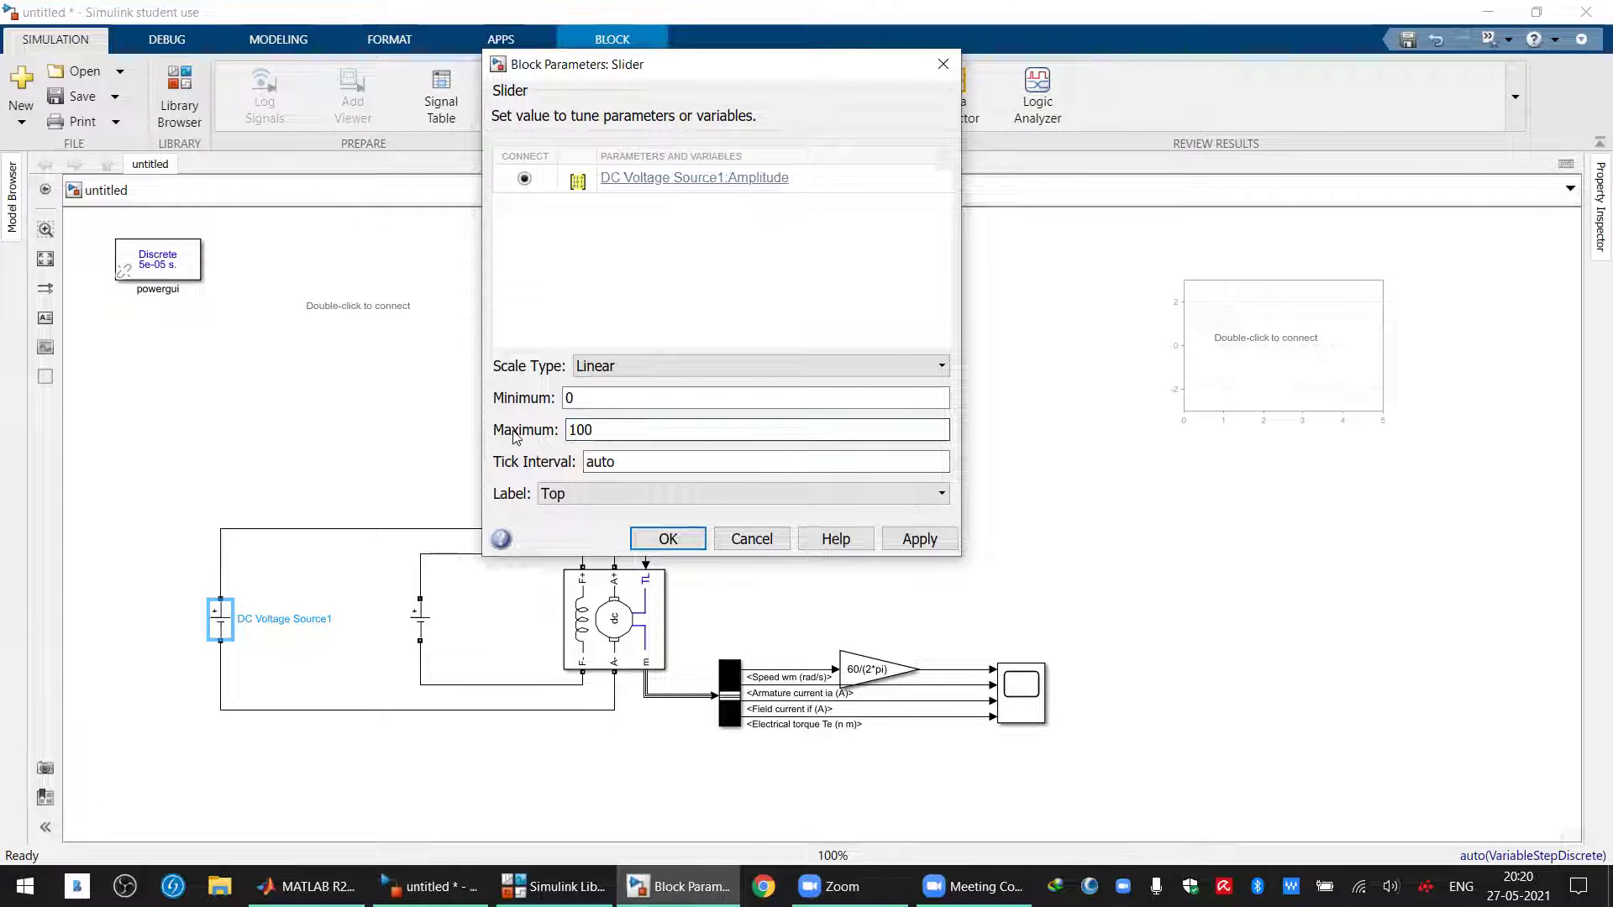
pyautogui.doubleClick(579, 429)
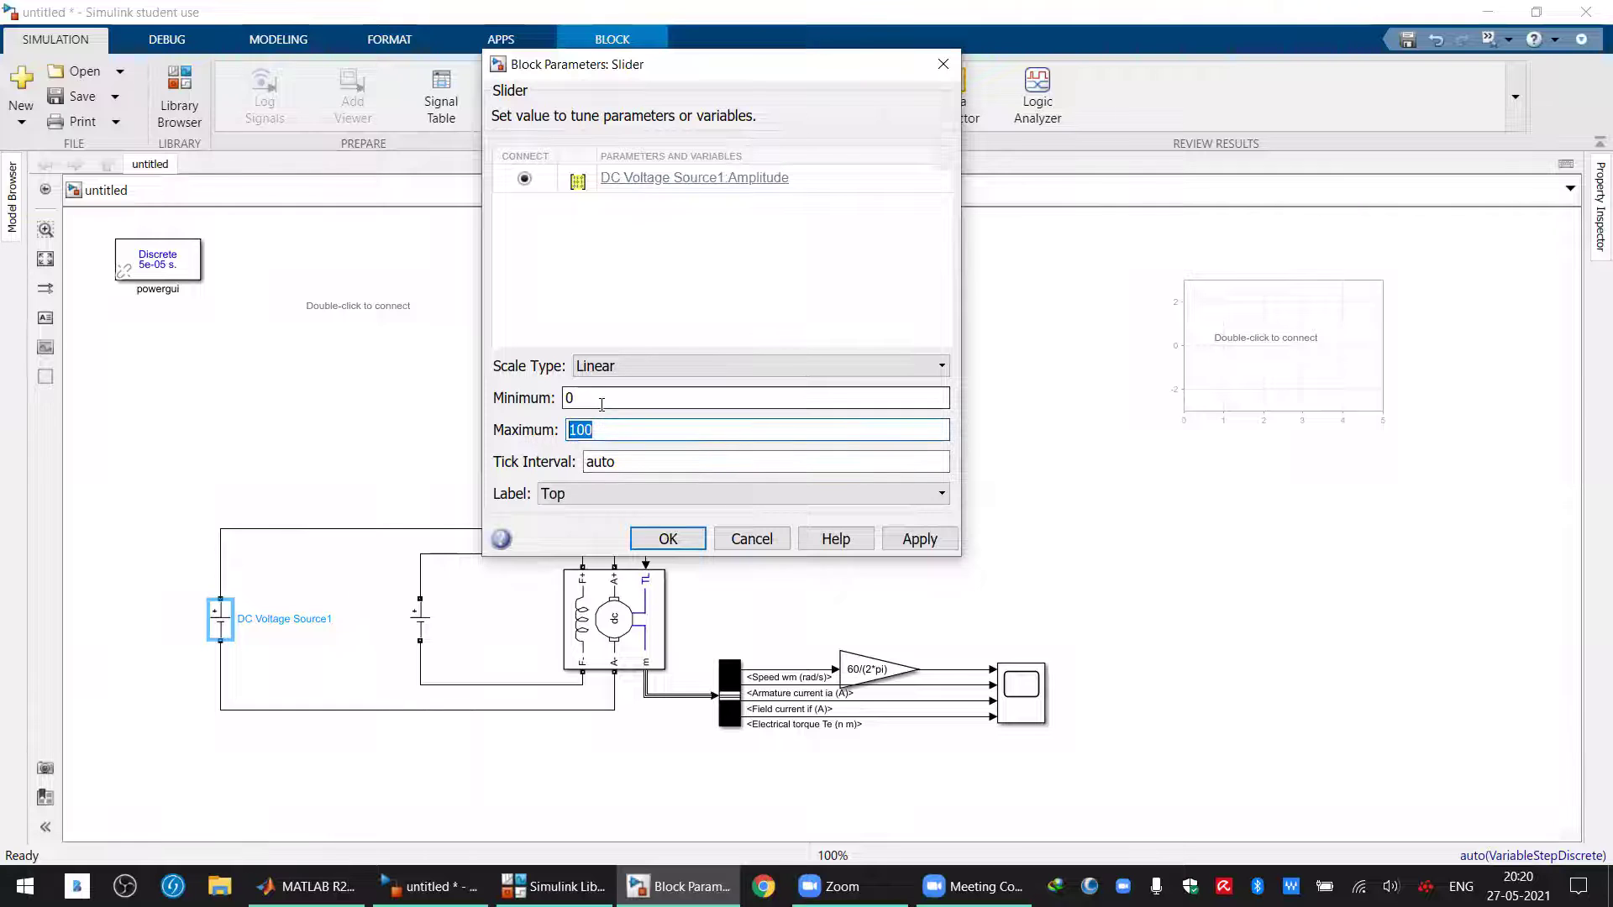
pyautogui.write('240')
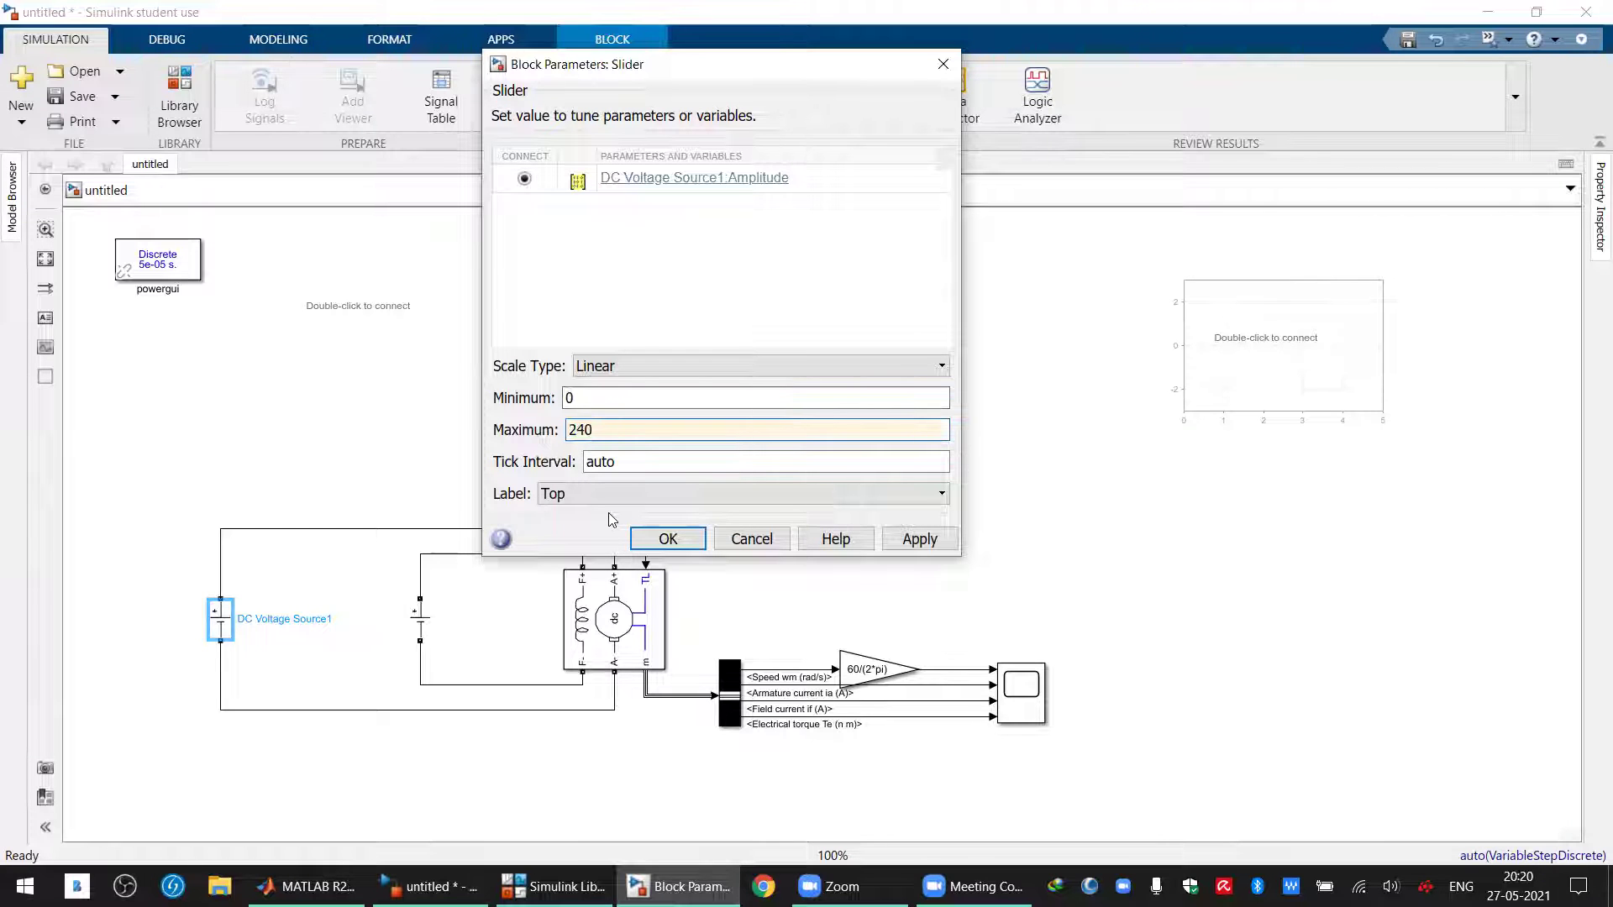
pyautogui.click(657, 538)
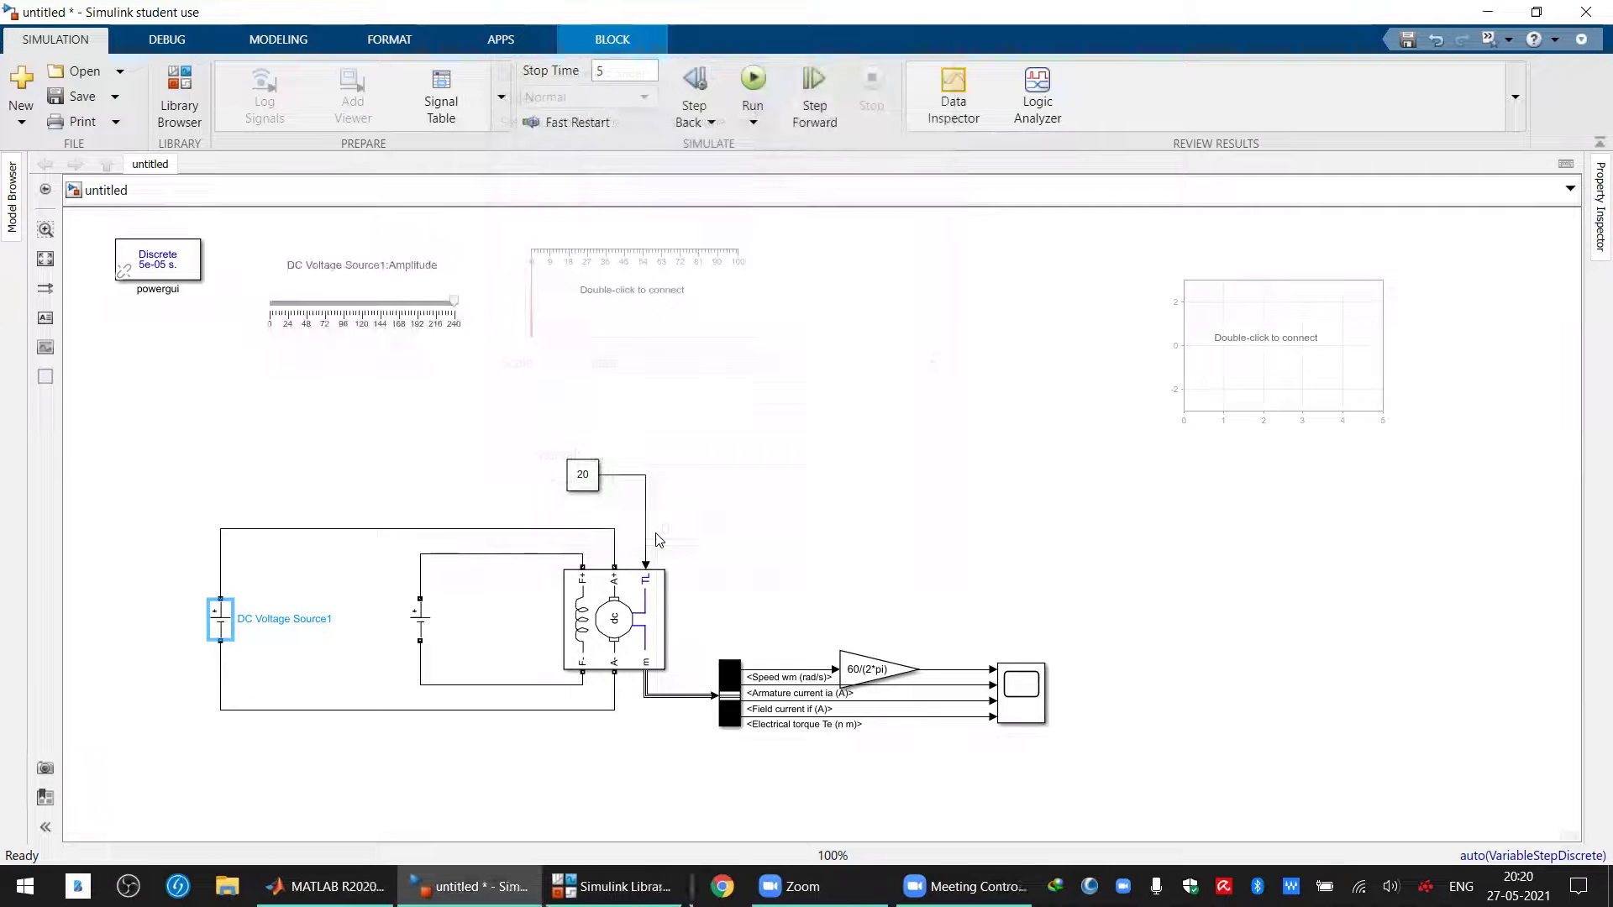
pyautogui.moveTo(405, 326); pyautogui.dragTo(262, 476)
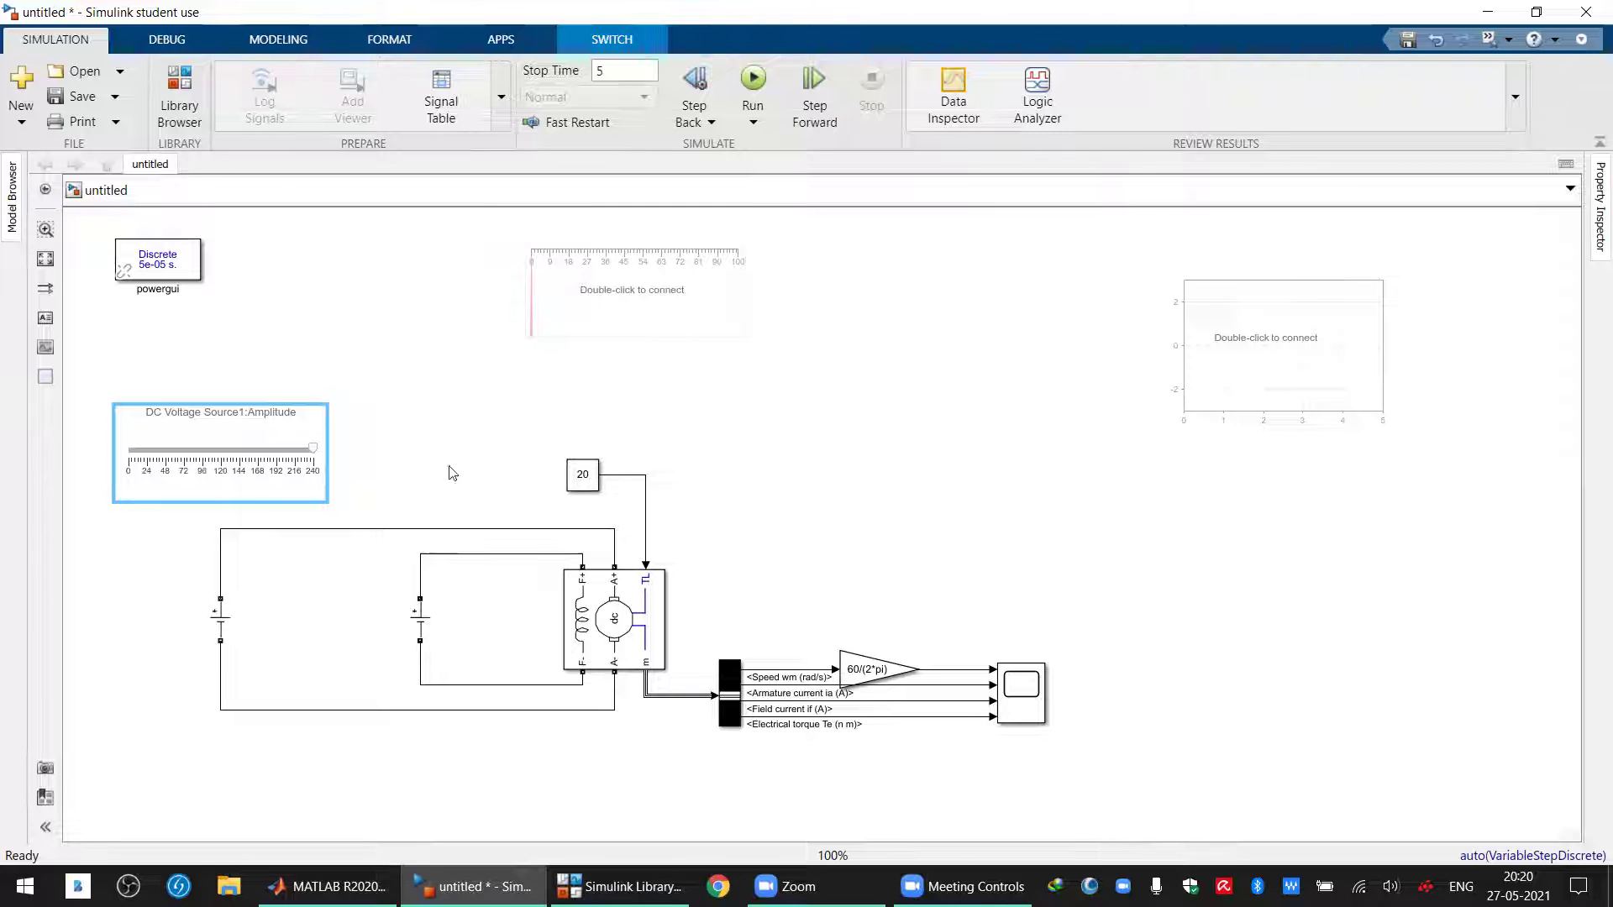
# Add a second Slider from the Dashboard library above the field supply DC Voltage Source, moving the Linear Gauge aside toward the Dashboard Scope
pyautogui.click(620, 886)
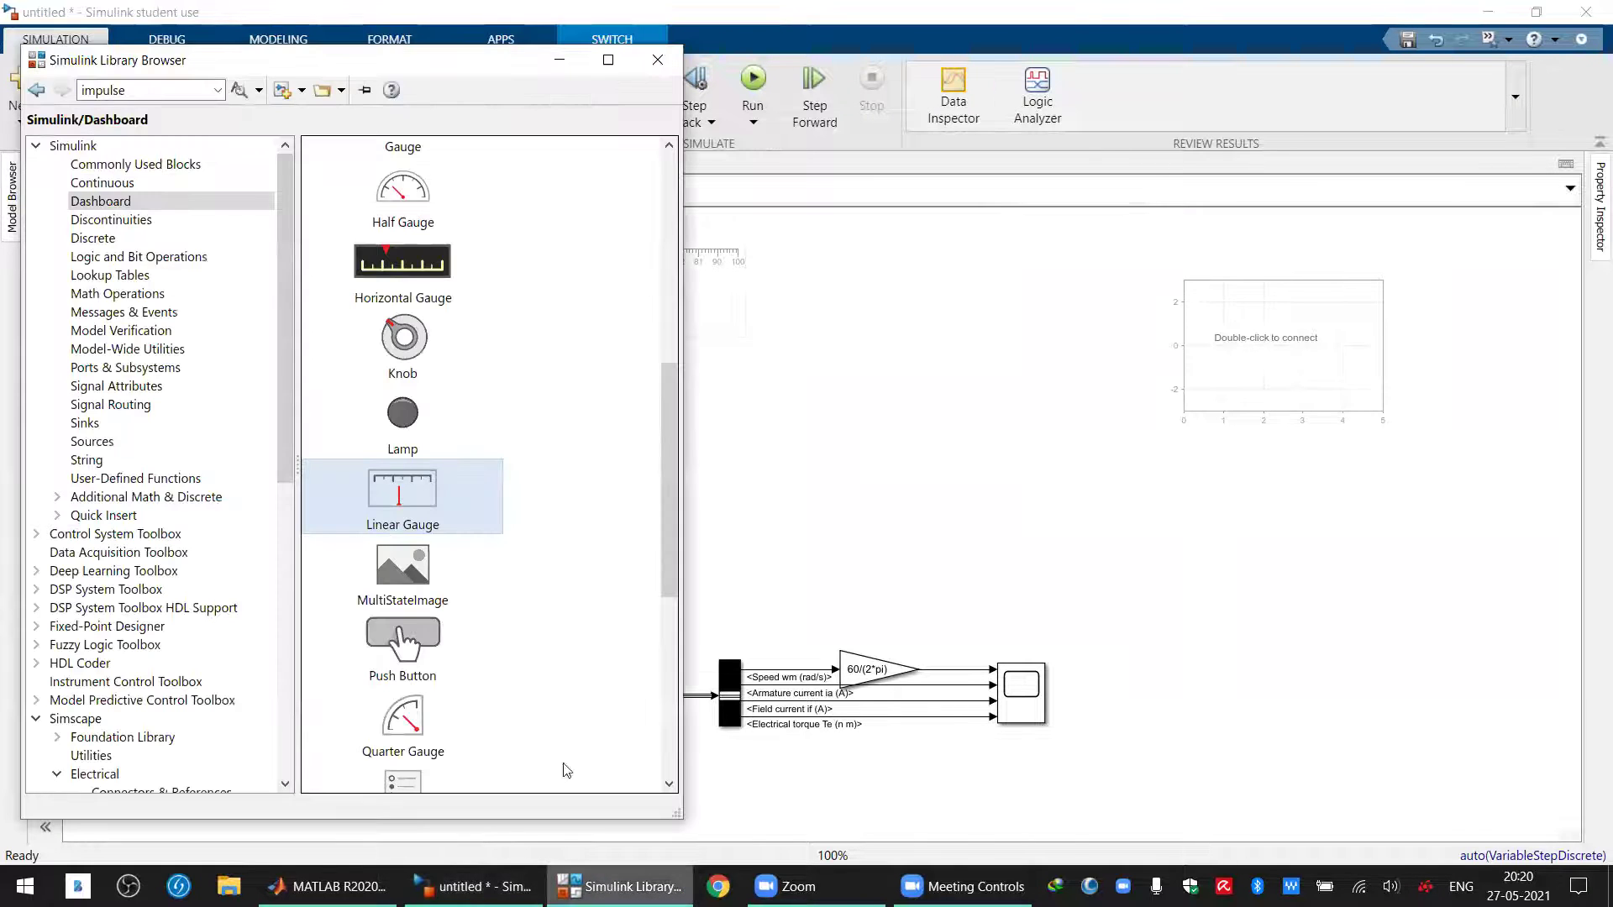
pyautogui.scroll(-5, 469, 660)
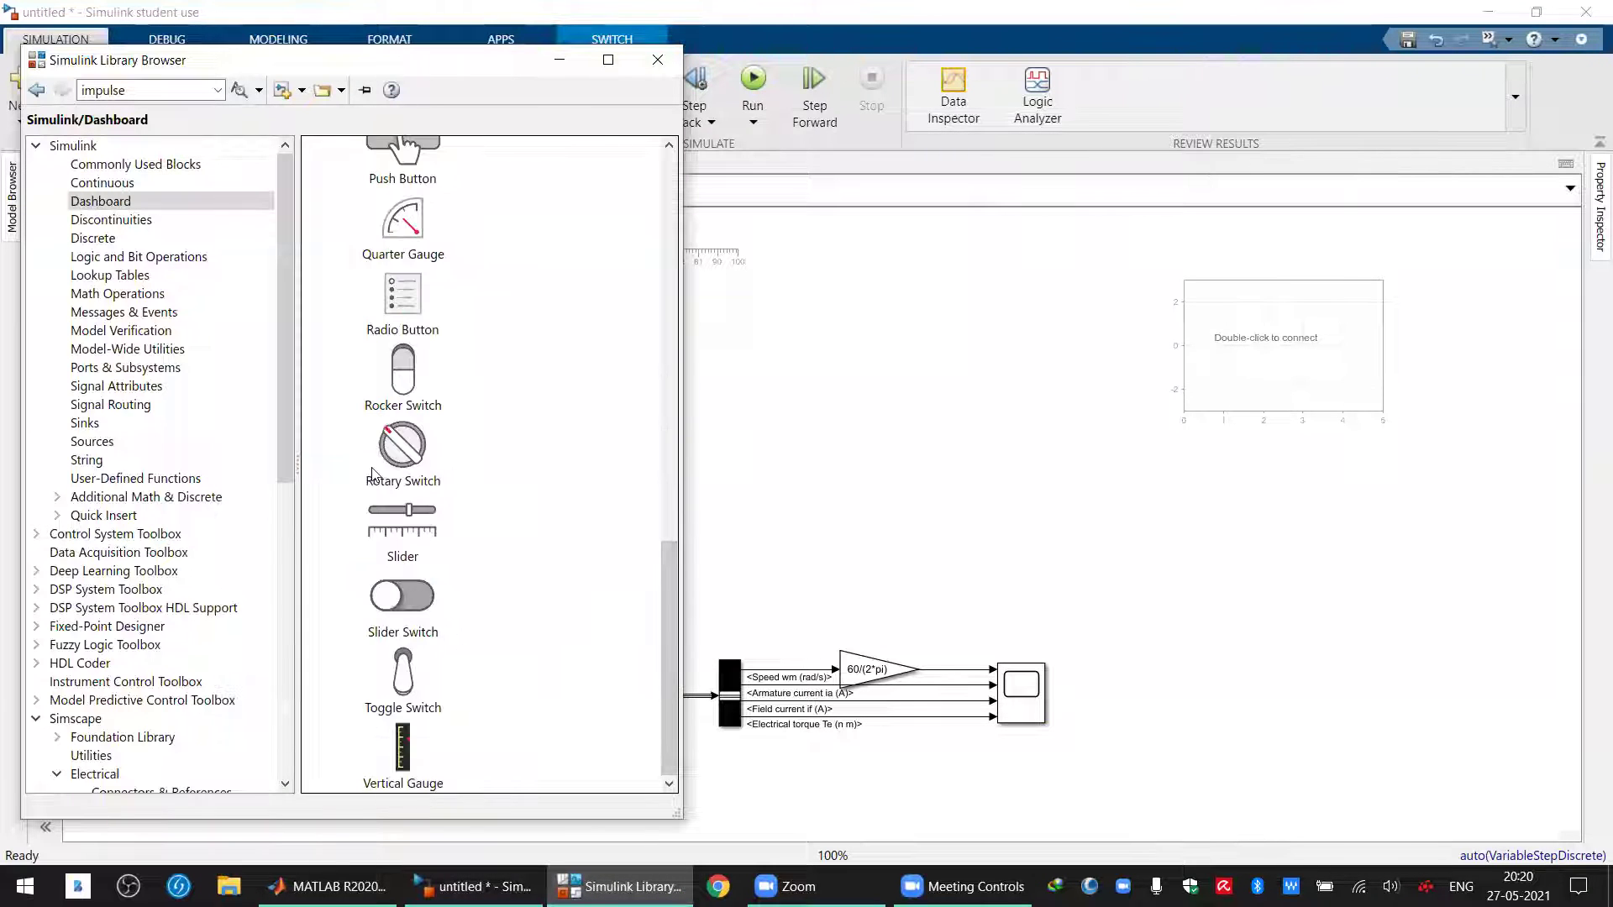
pyautogui.moveTo(391, 531); pyautogui.dragTo(853, 458)
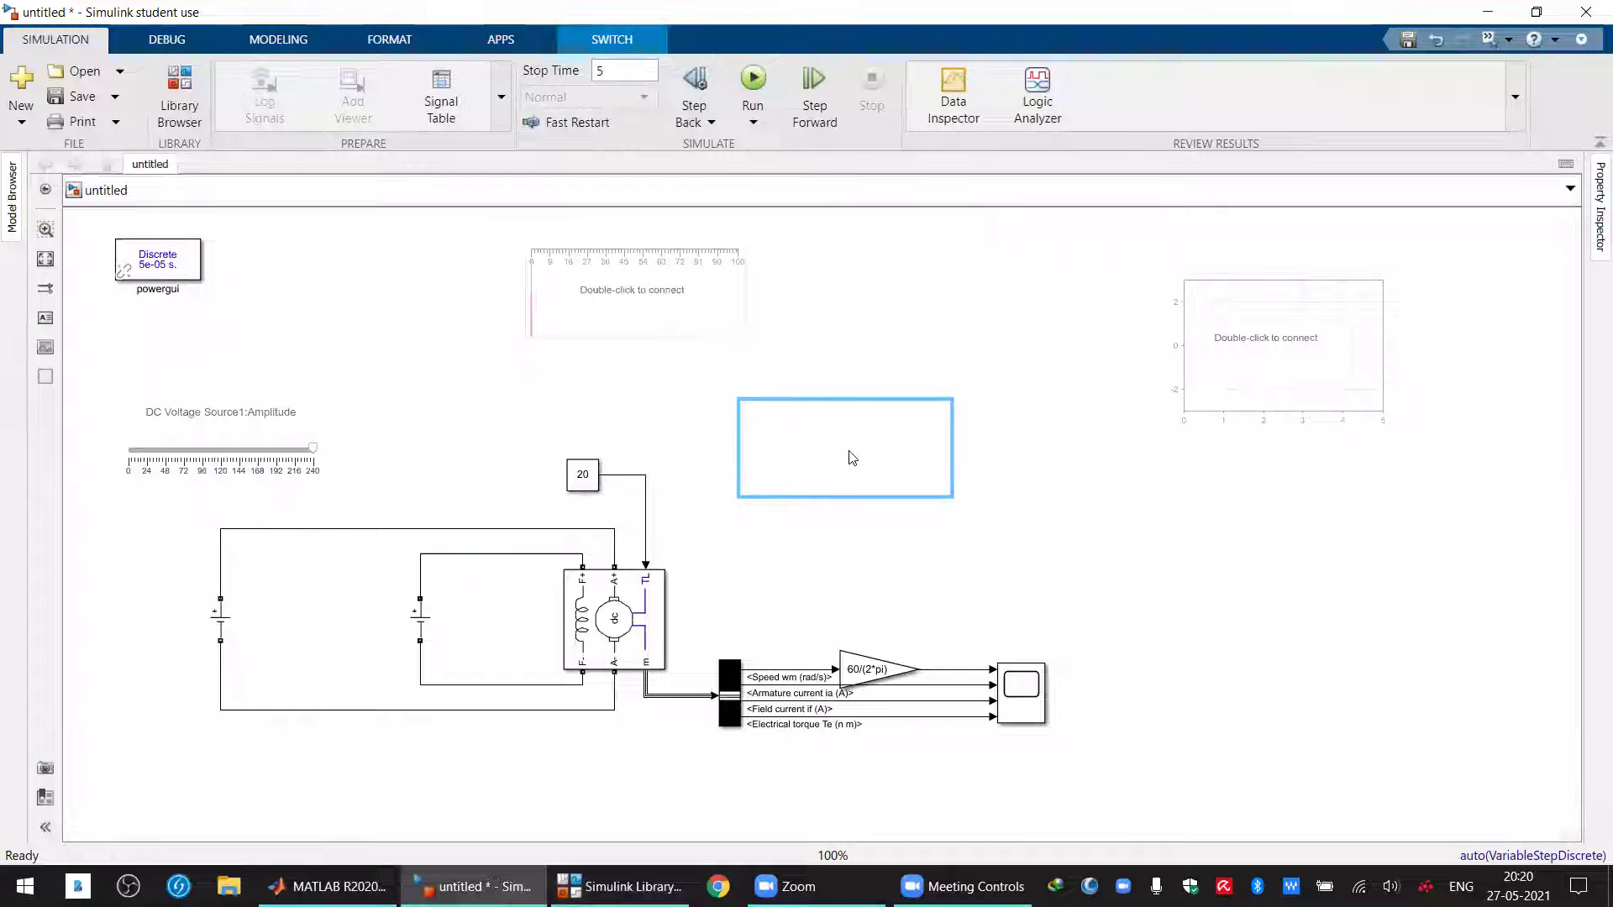
pyautogui.moveTo(638, 302); pyautogui.dragTo(979, 299)
pyautogui.moveTo(821, 452); pyautogui.dragTo(432, 368)
# Try the armature voltage Slider at about 120 and return it to 240
pyautogui.click(270, 427)
pyautogui.click(263, 423)
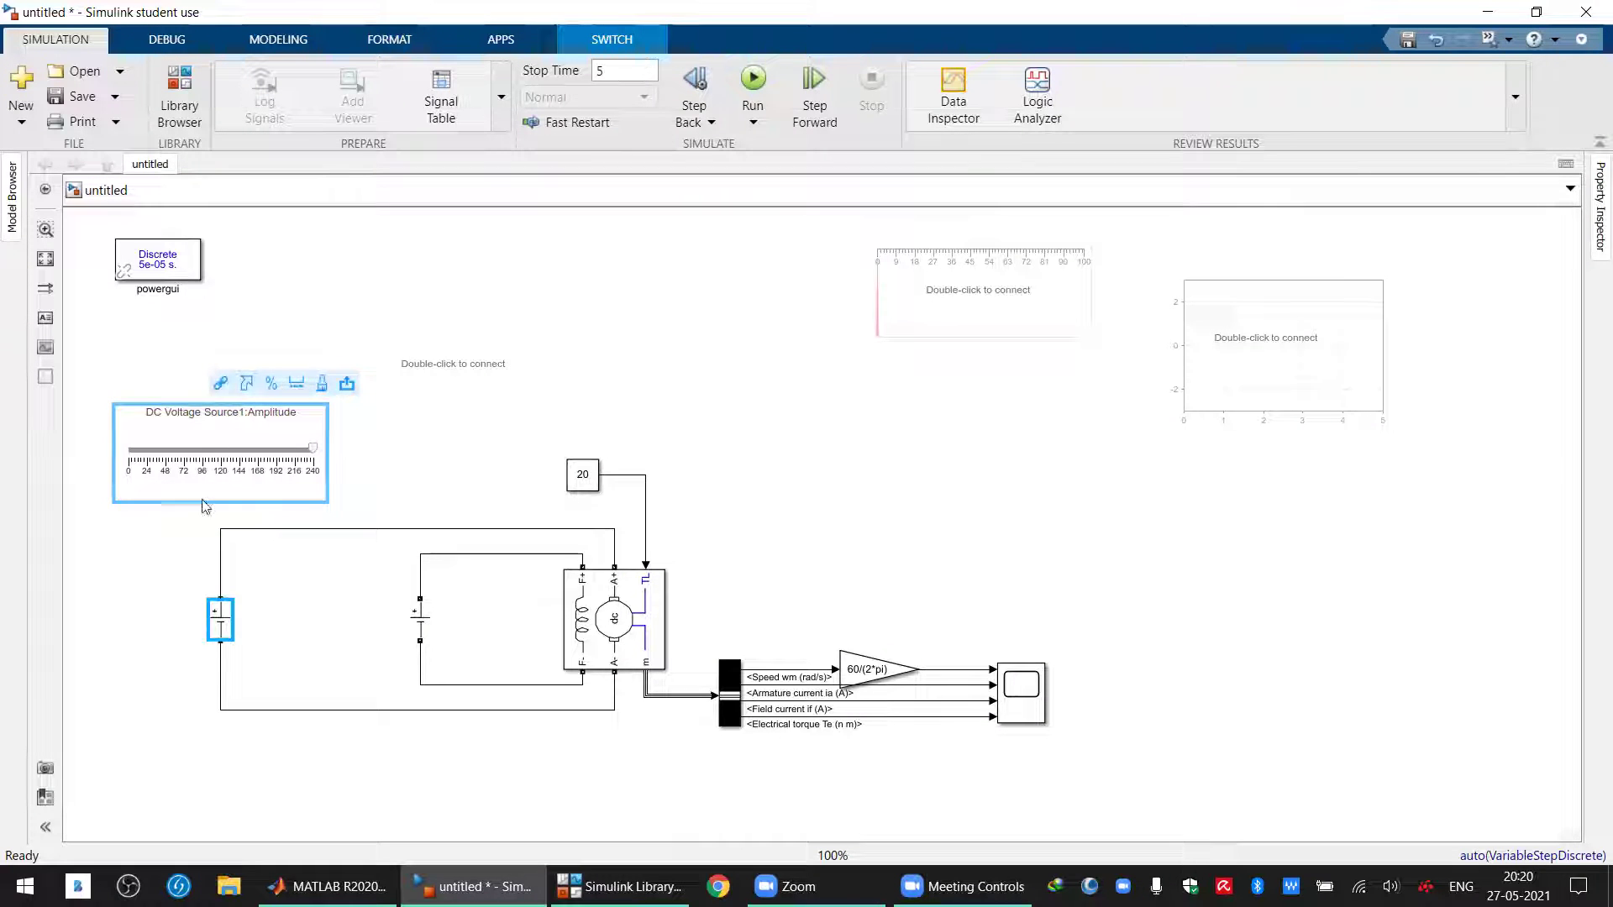
pyautogui.click(217, 450)
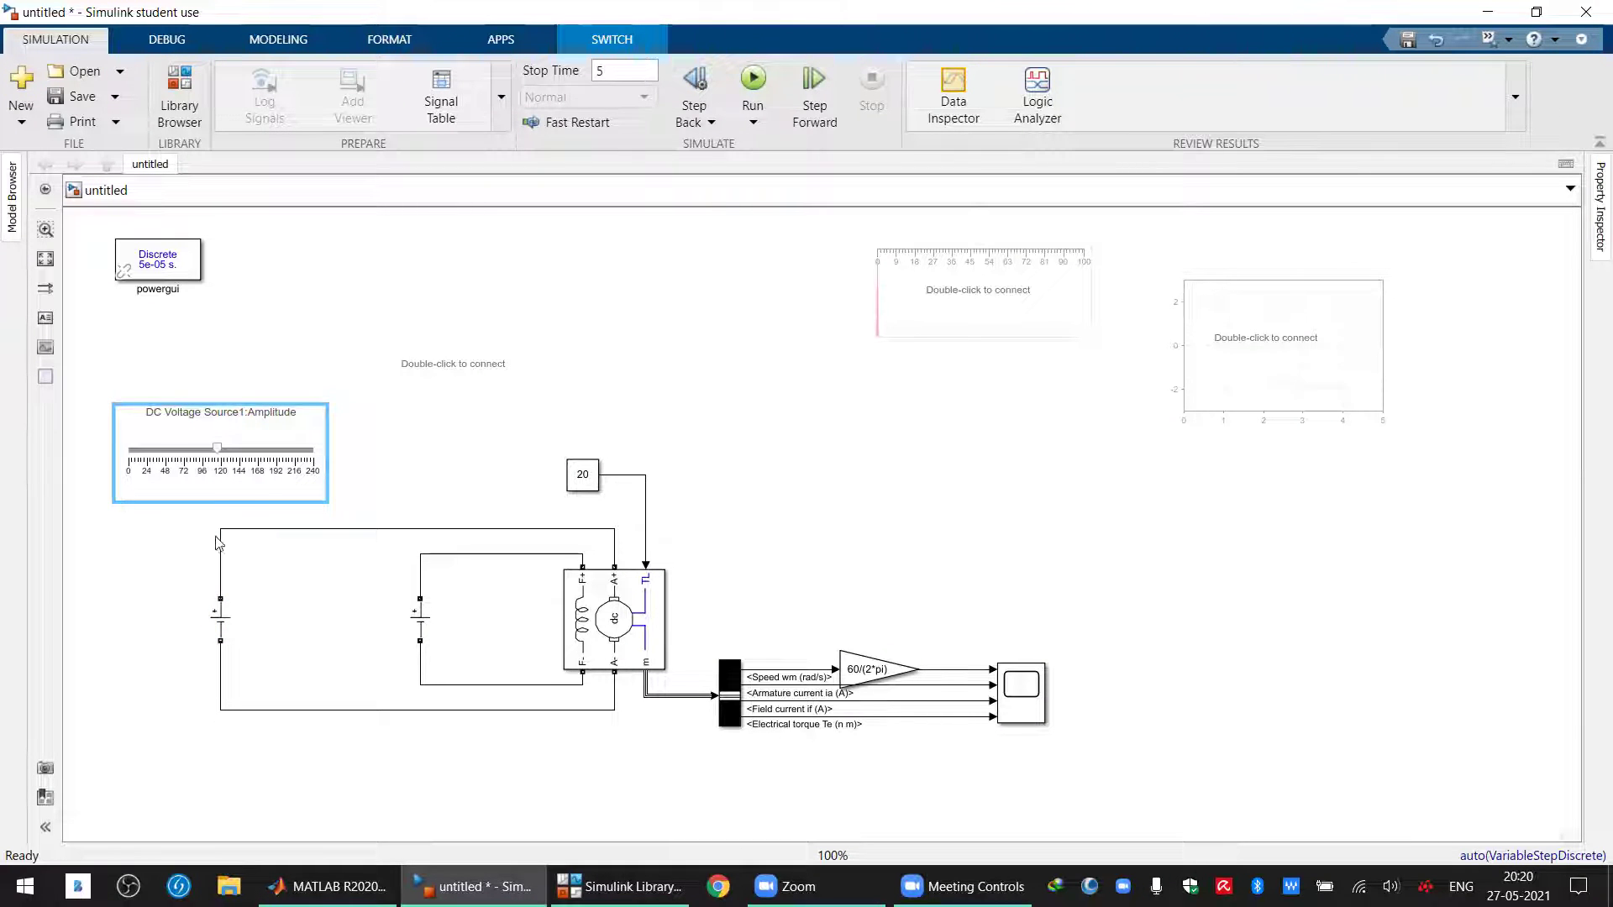
pyautogui.click(320, 475)
# Connect the second Slider to the Amplitude of DC Voltage Source with a maximum of 150, and align it beside the armature Slider
pyautogui.doubleClick(413, 372)
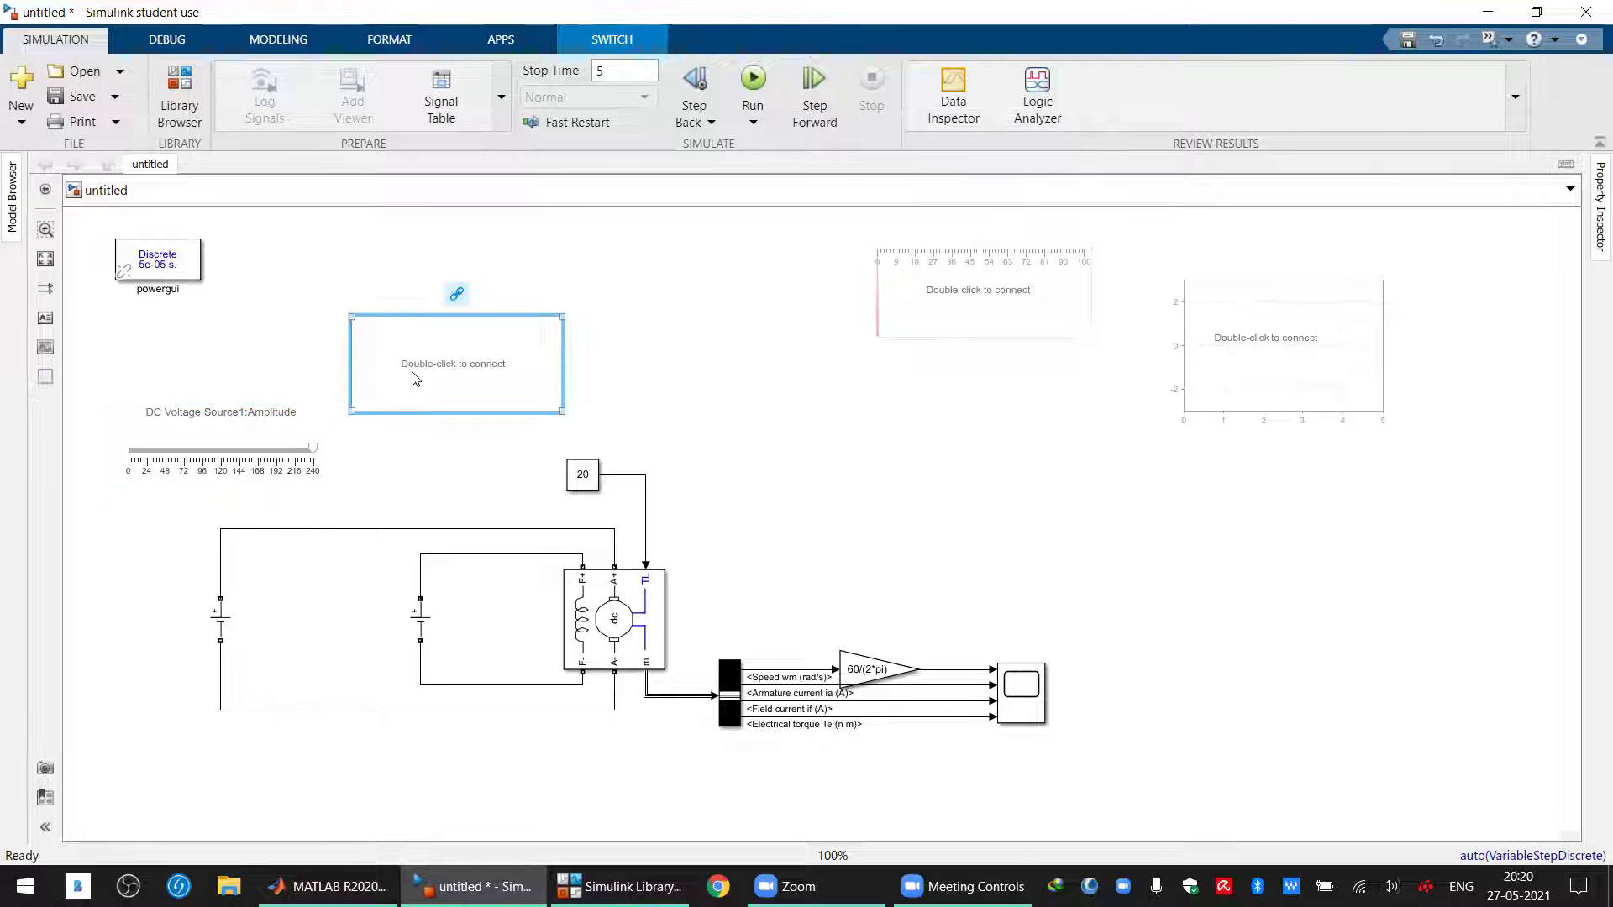
pyautogui.click(423, 619)
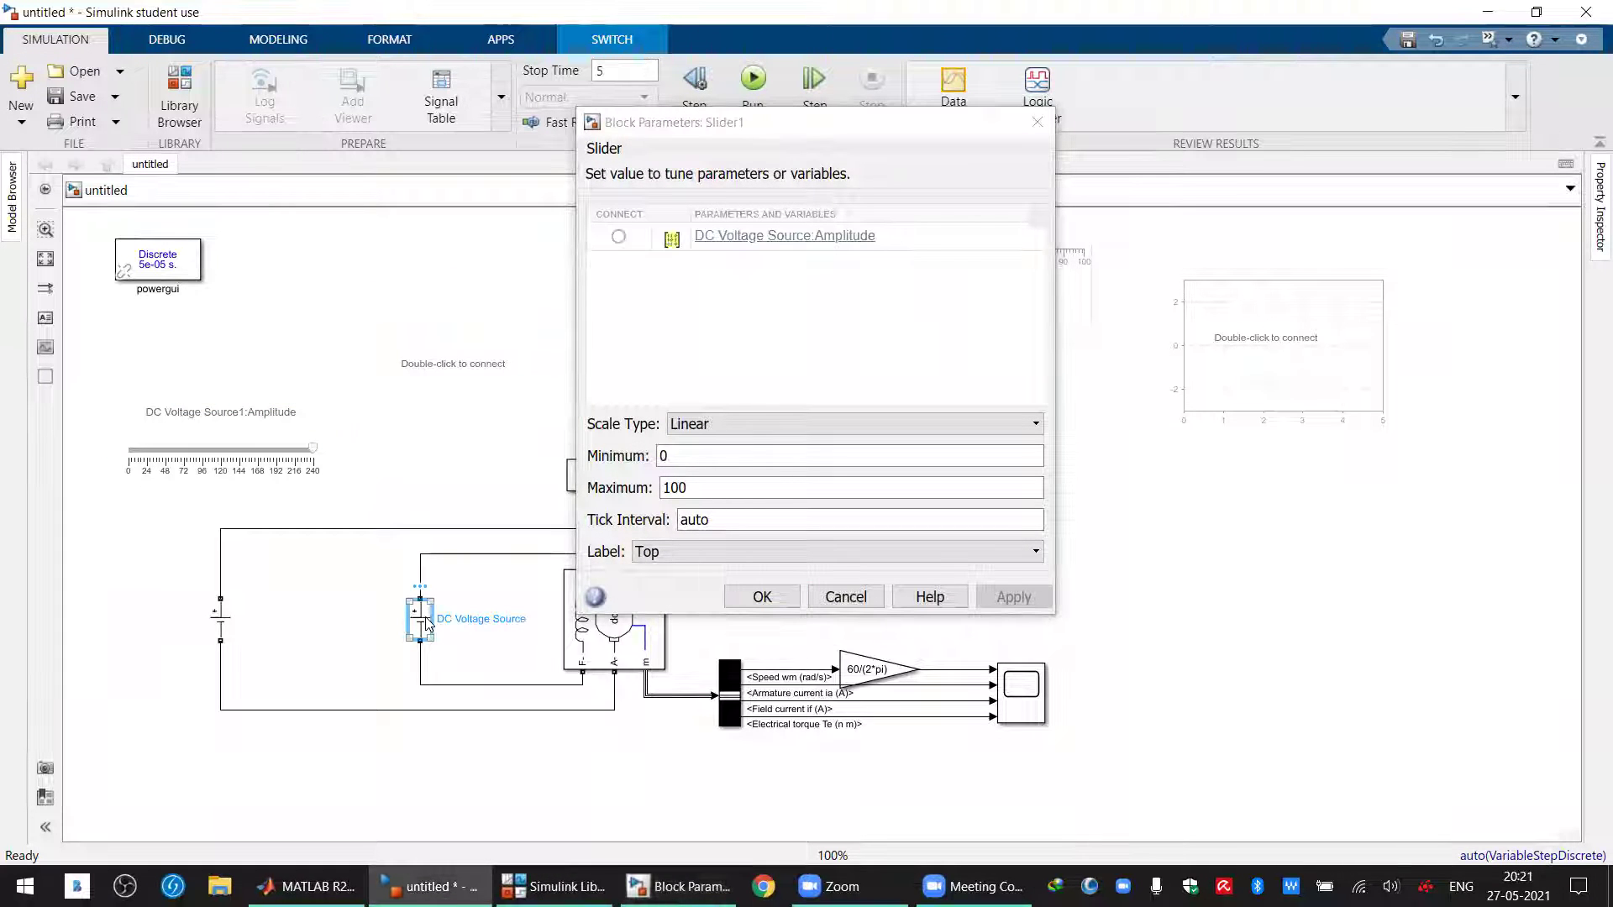
pyautogui.click(618, 236)
pyautogui.doubleClick(707, 479)
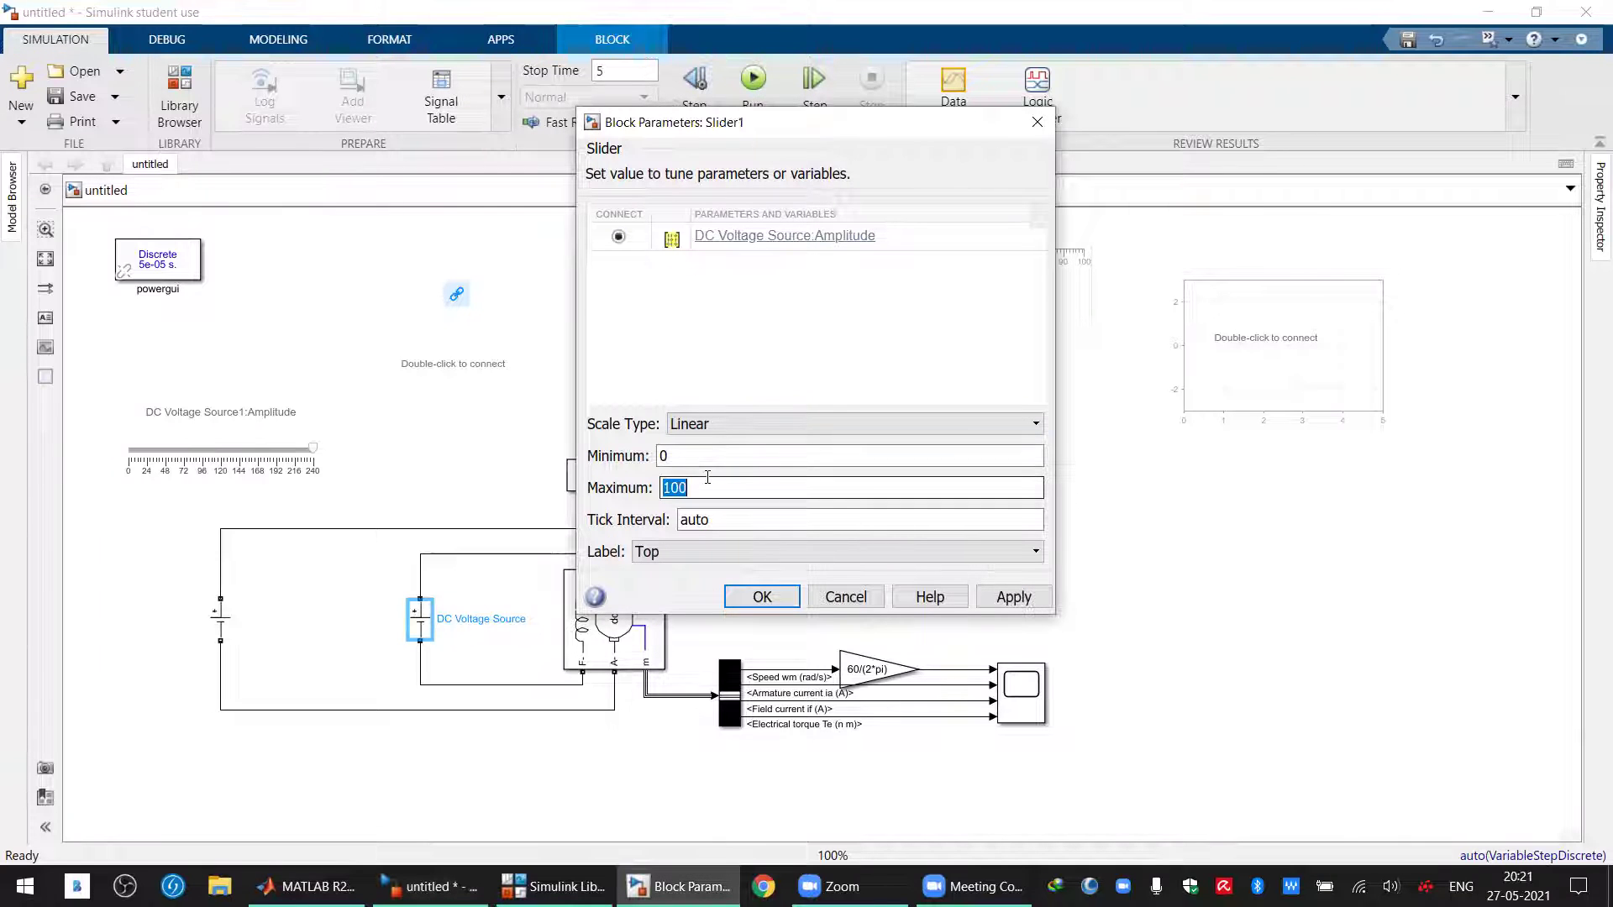
pyautogui.write('15')
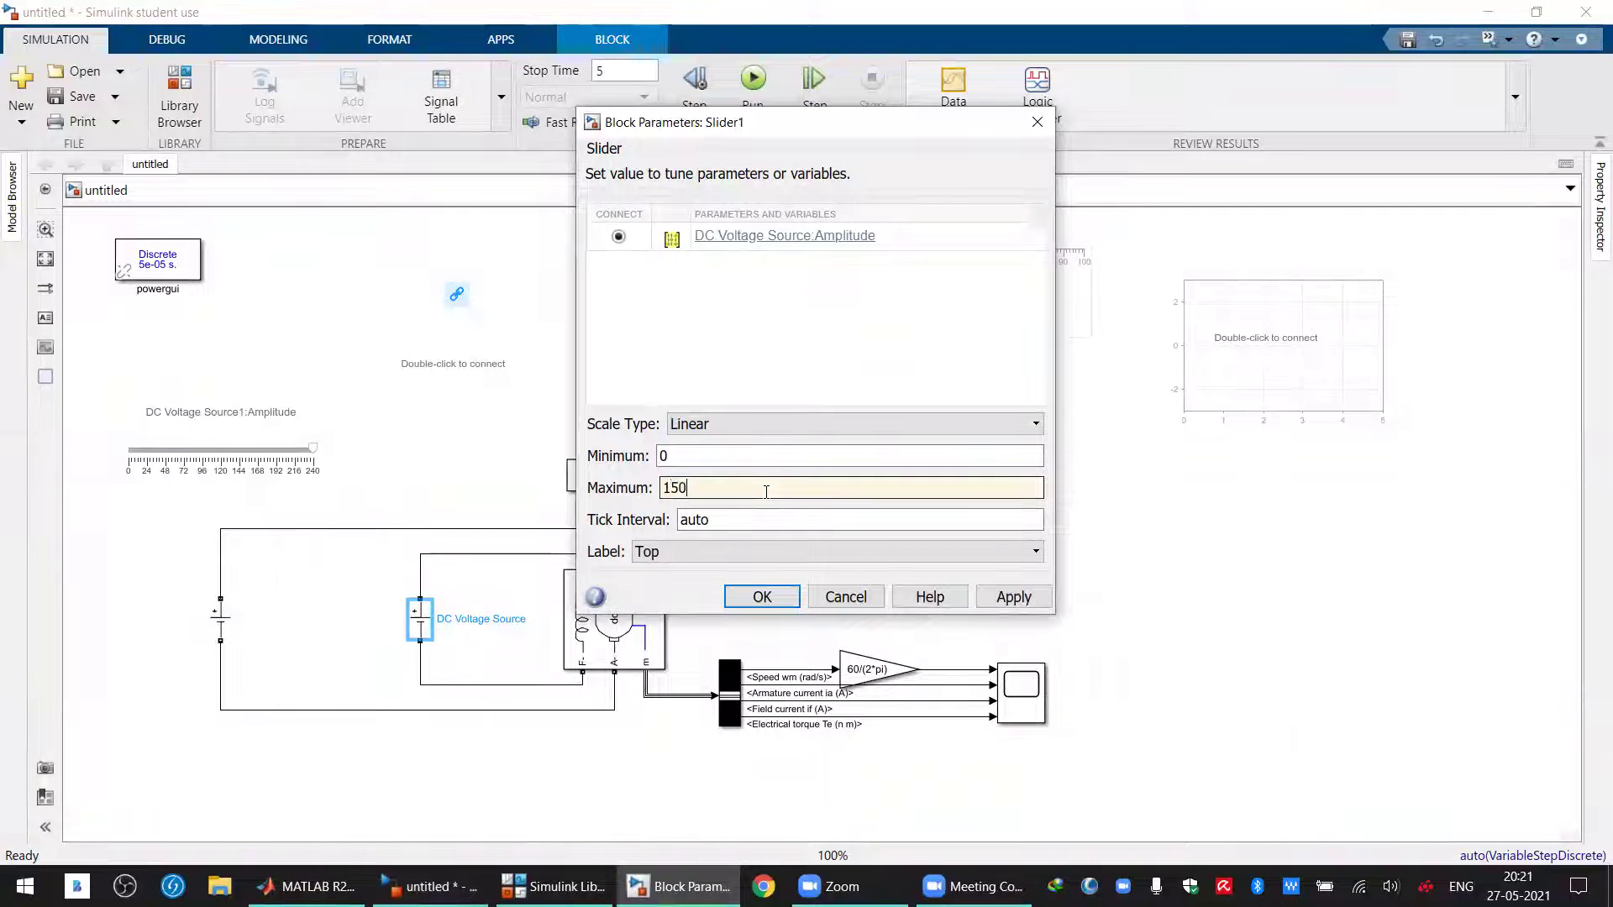
pyautogui.click(762, 597)
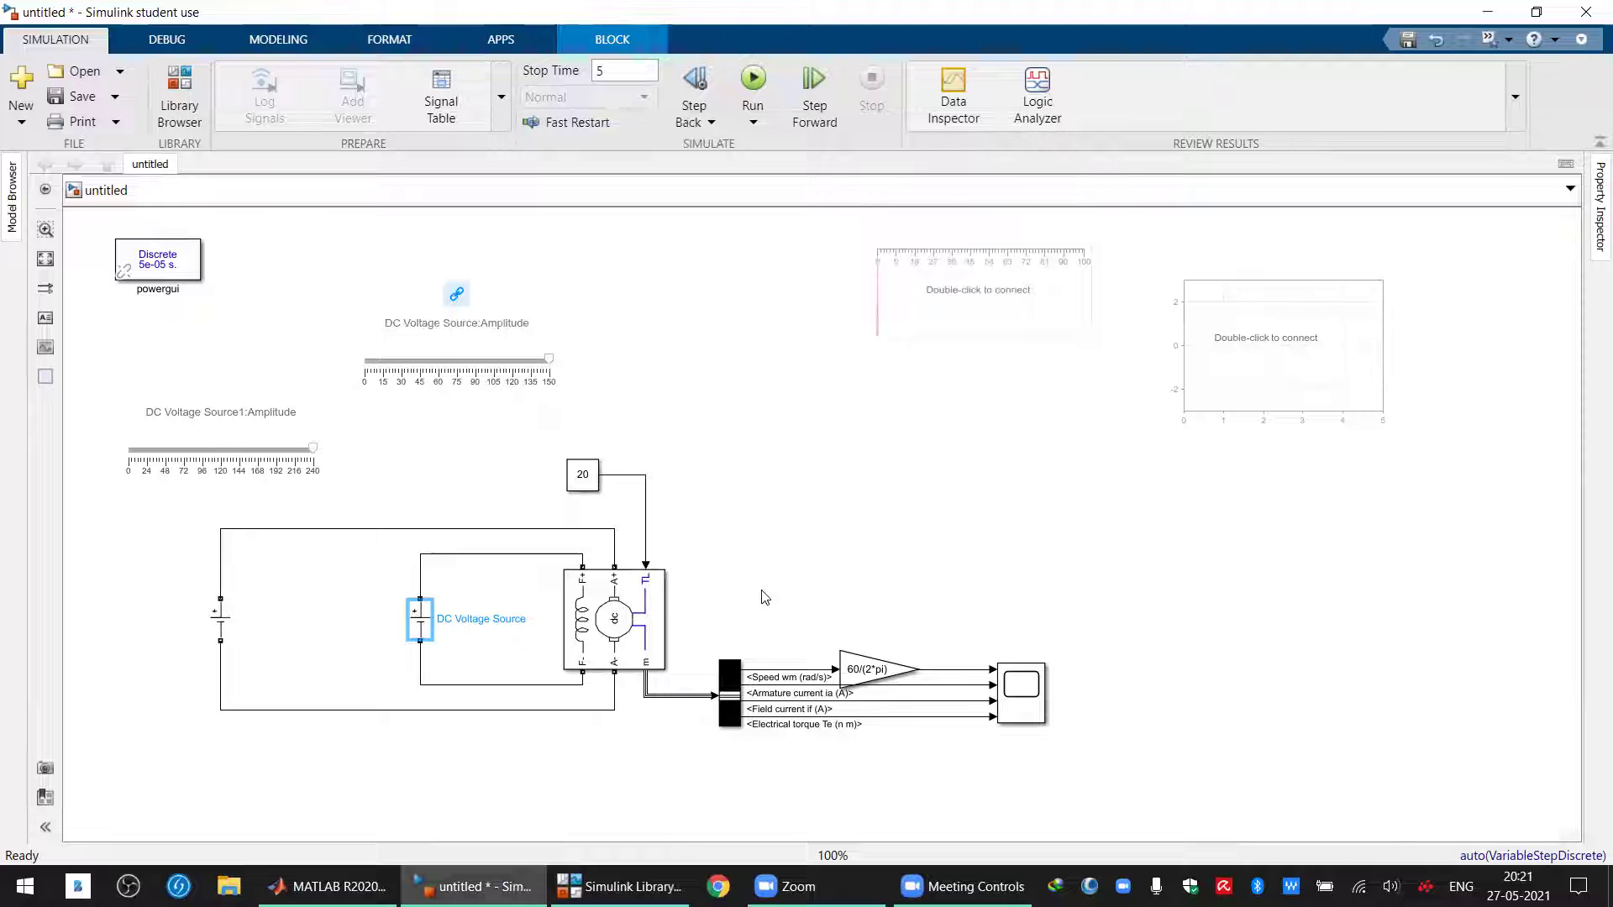
pyautogui.moveTo(471, 361); pyautogui.dragTo(452, 437)
# Move the Linear Gauge back above the load torque Constant and connect it to the Constant's output signal
pyautogui.click(974, 315)
pyautogui.moveTo(975, 315); pyautogui.dragTo(652, 336)
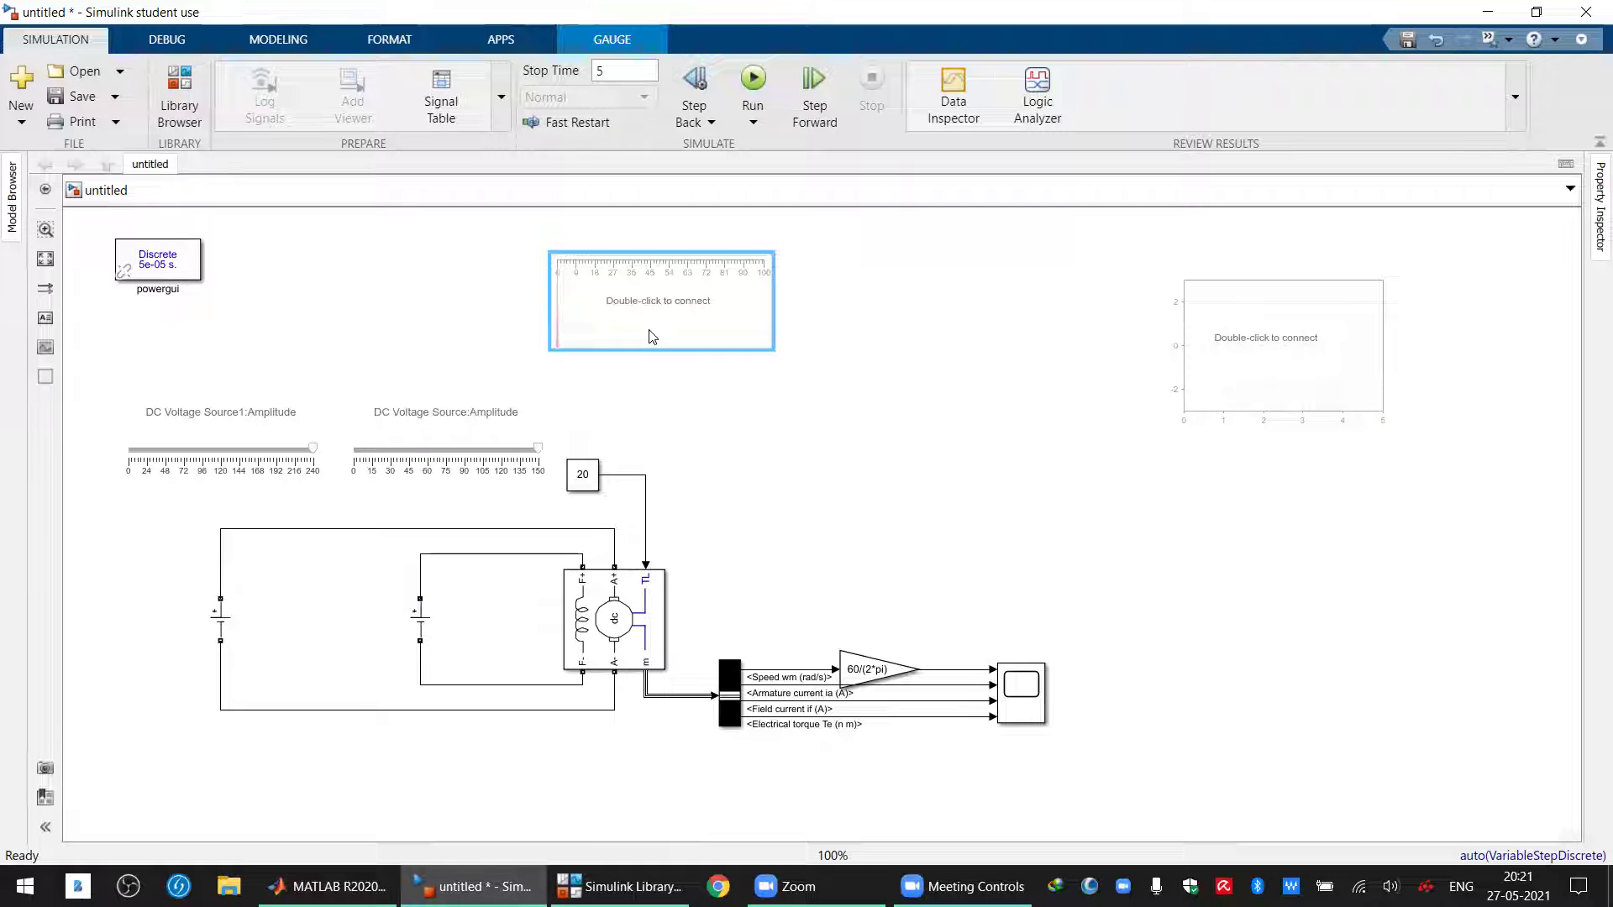
pyautogui.click(584, 477)
pyautogui.click(715, 306)
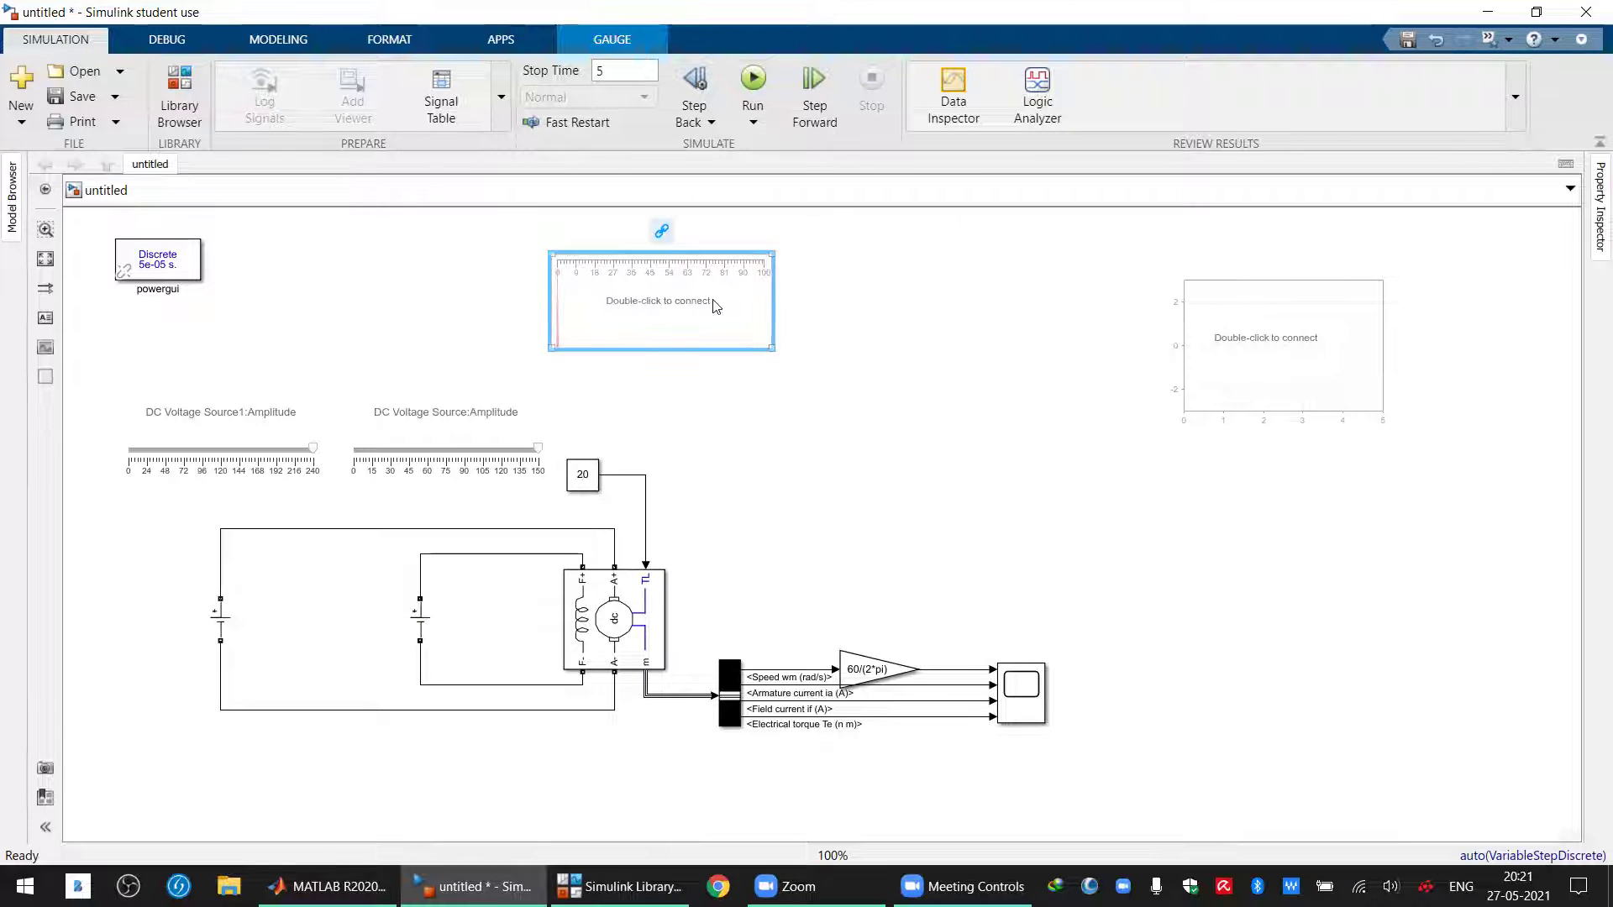
pyautogui.doubleClick(715, 306)
pyautogui.click(587, 479)
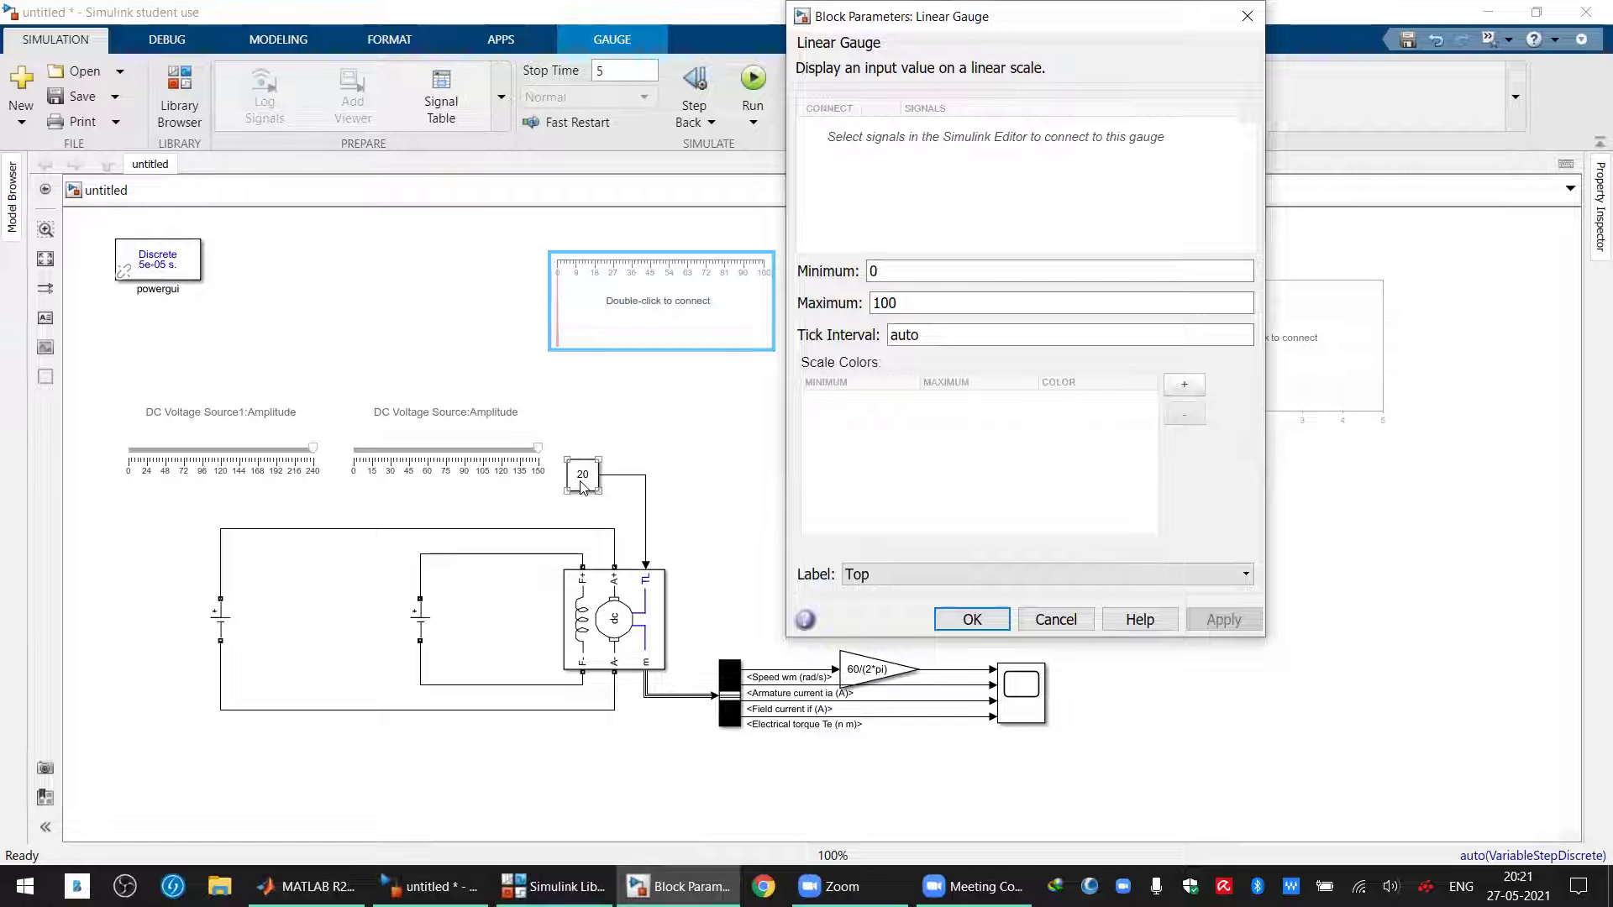
pyautogui.click(582, 485)
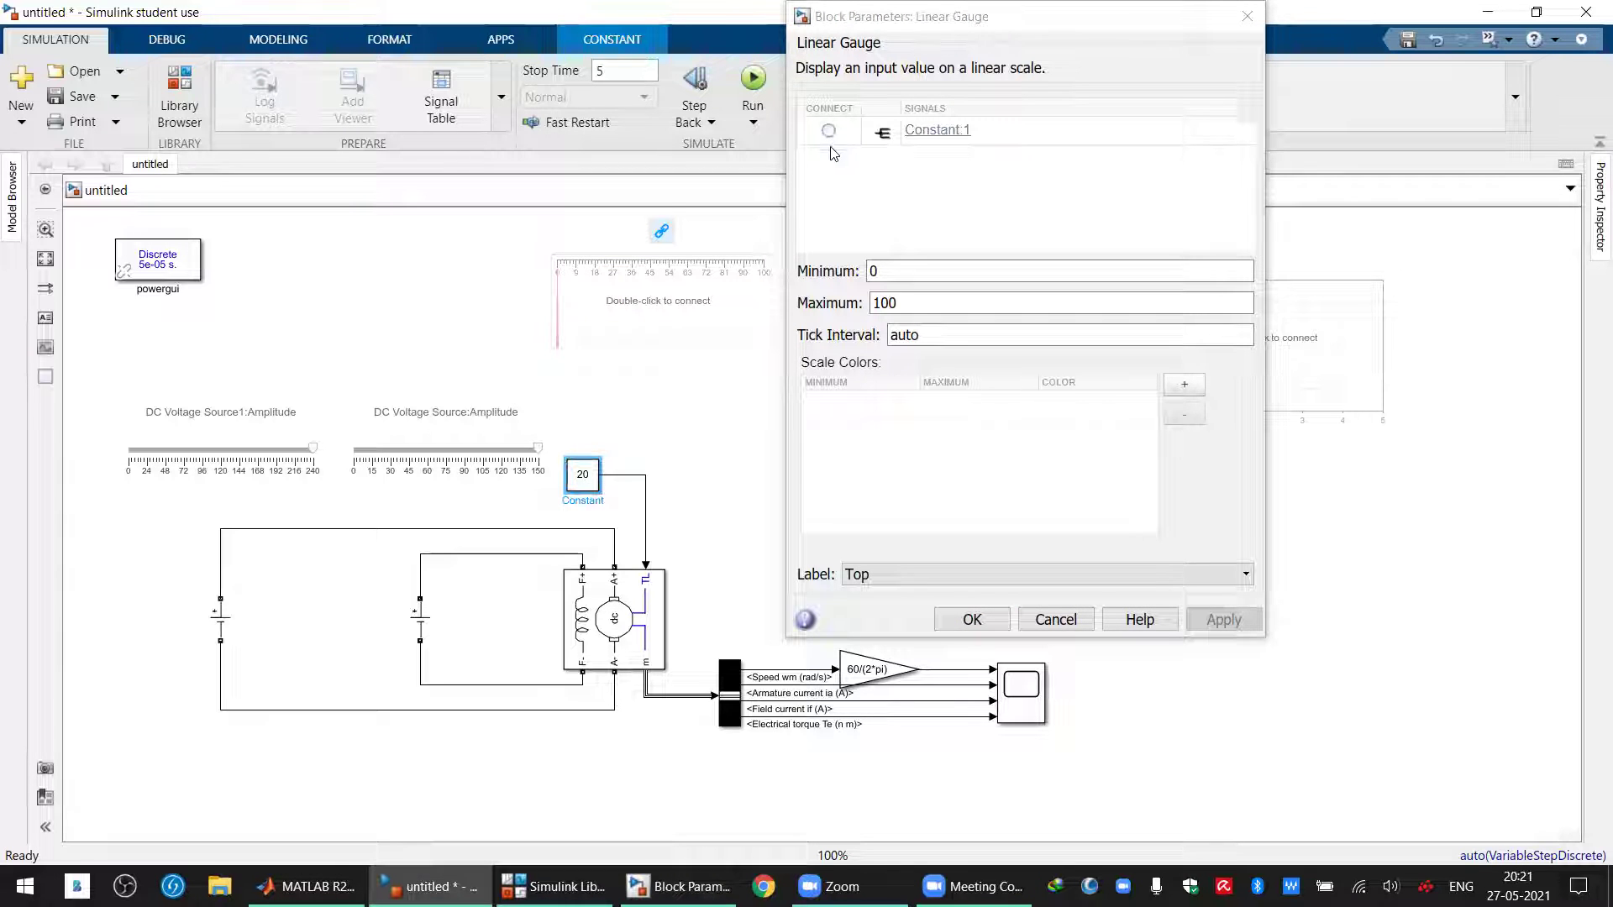
pyautogui.click(829, 131)
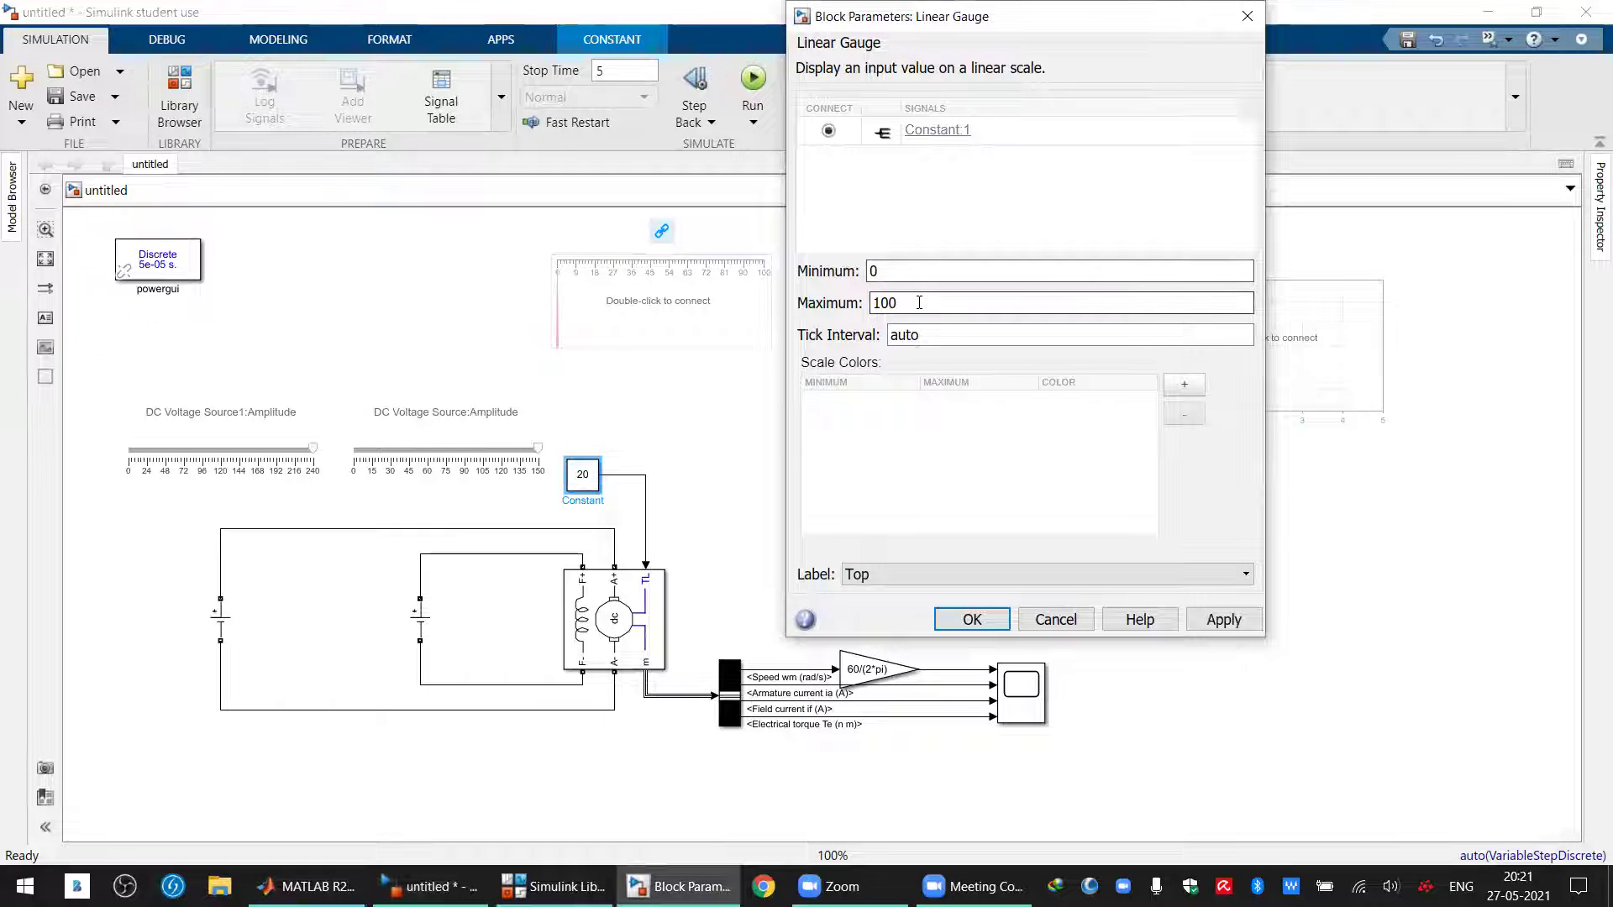
# Set the Linear Gauge's maximum to 25 and shift the gauge slightly left above the Constant
pyautogui.doubleClick(966, 300)
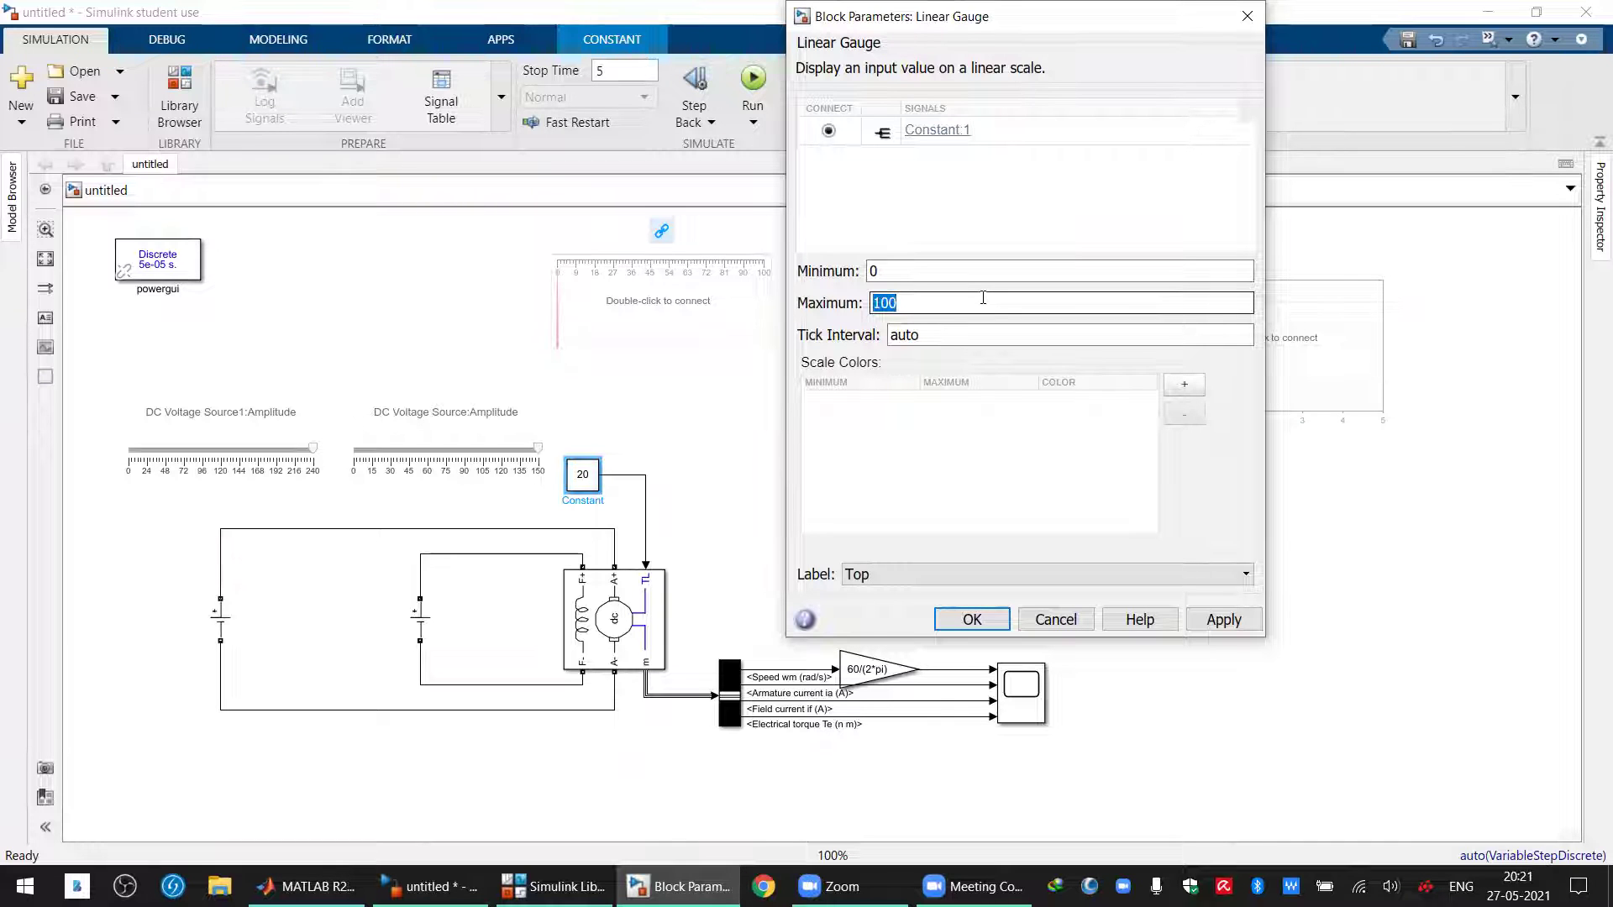
pyautogui.write('25')
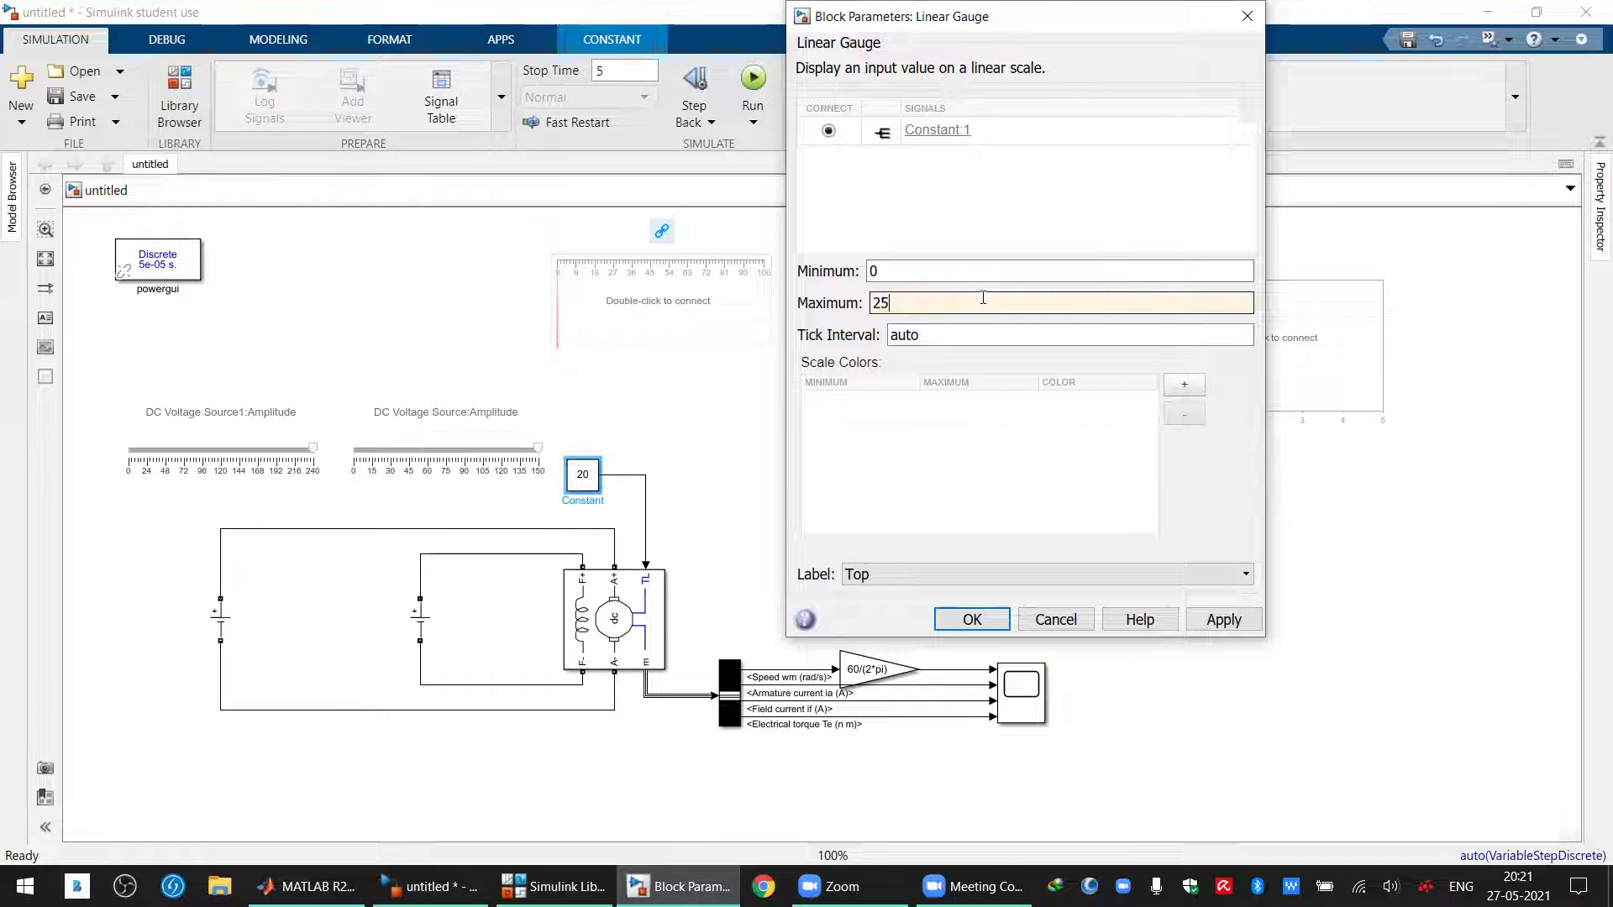
pyautogui.click(972, 619)
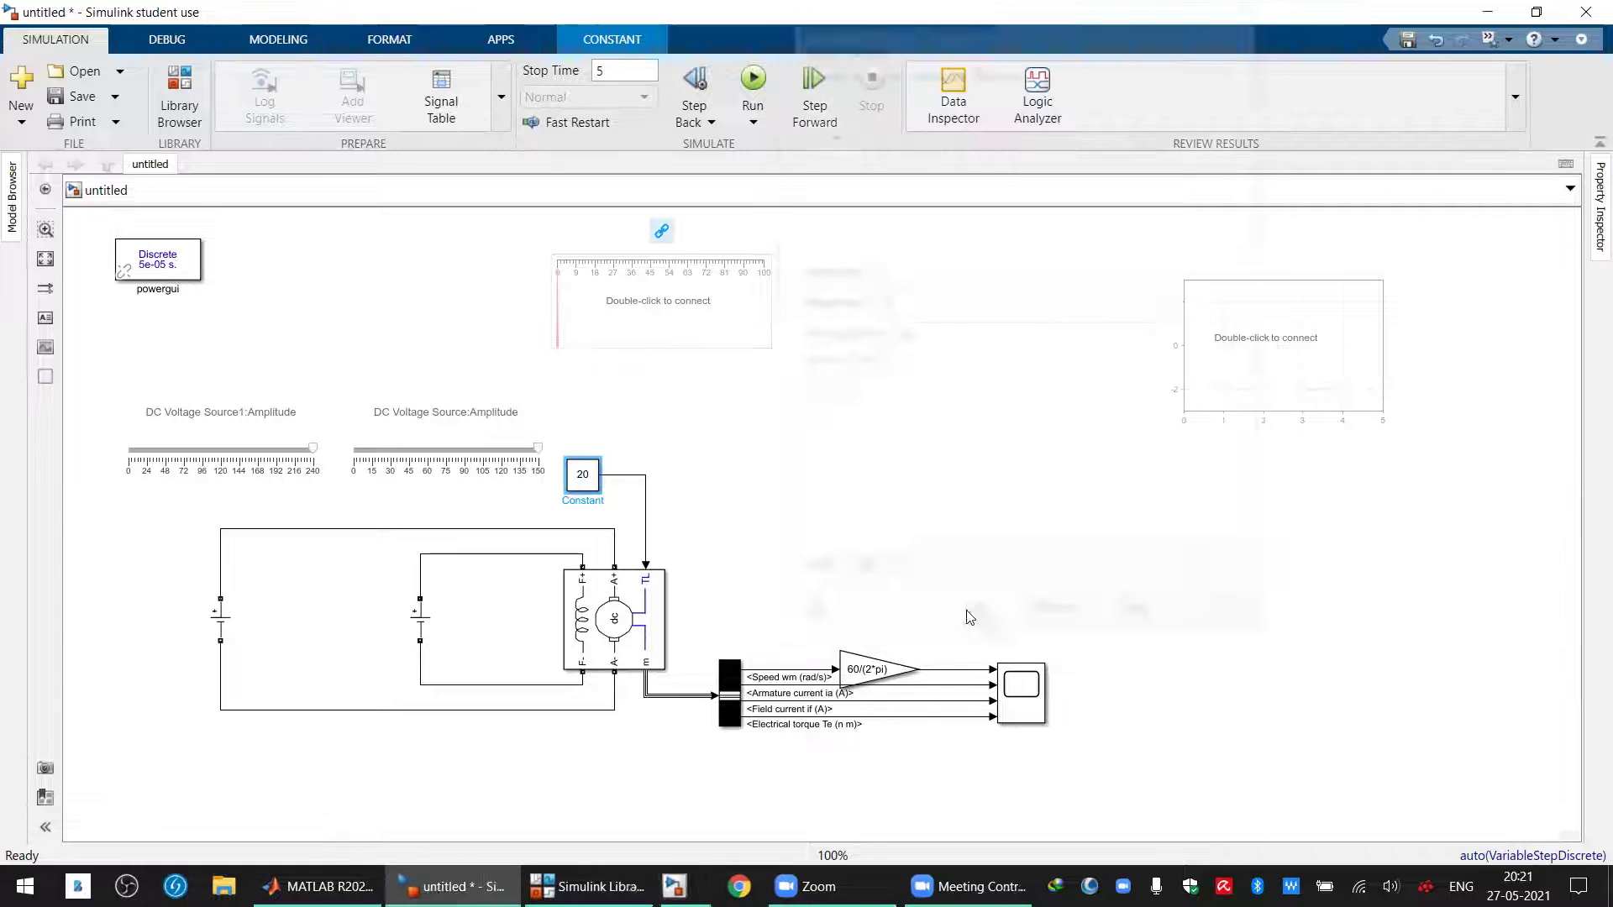
pyautogui.click(672, 342)
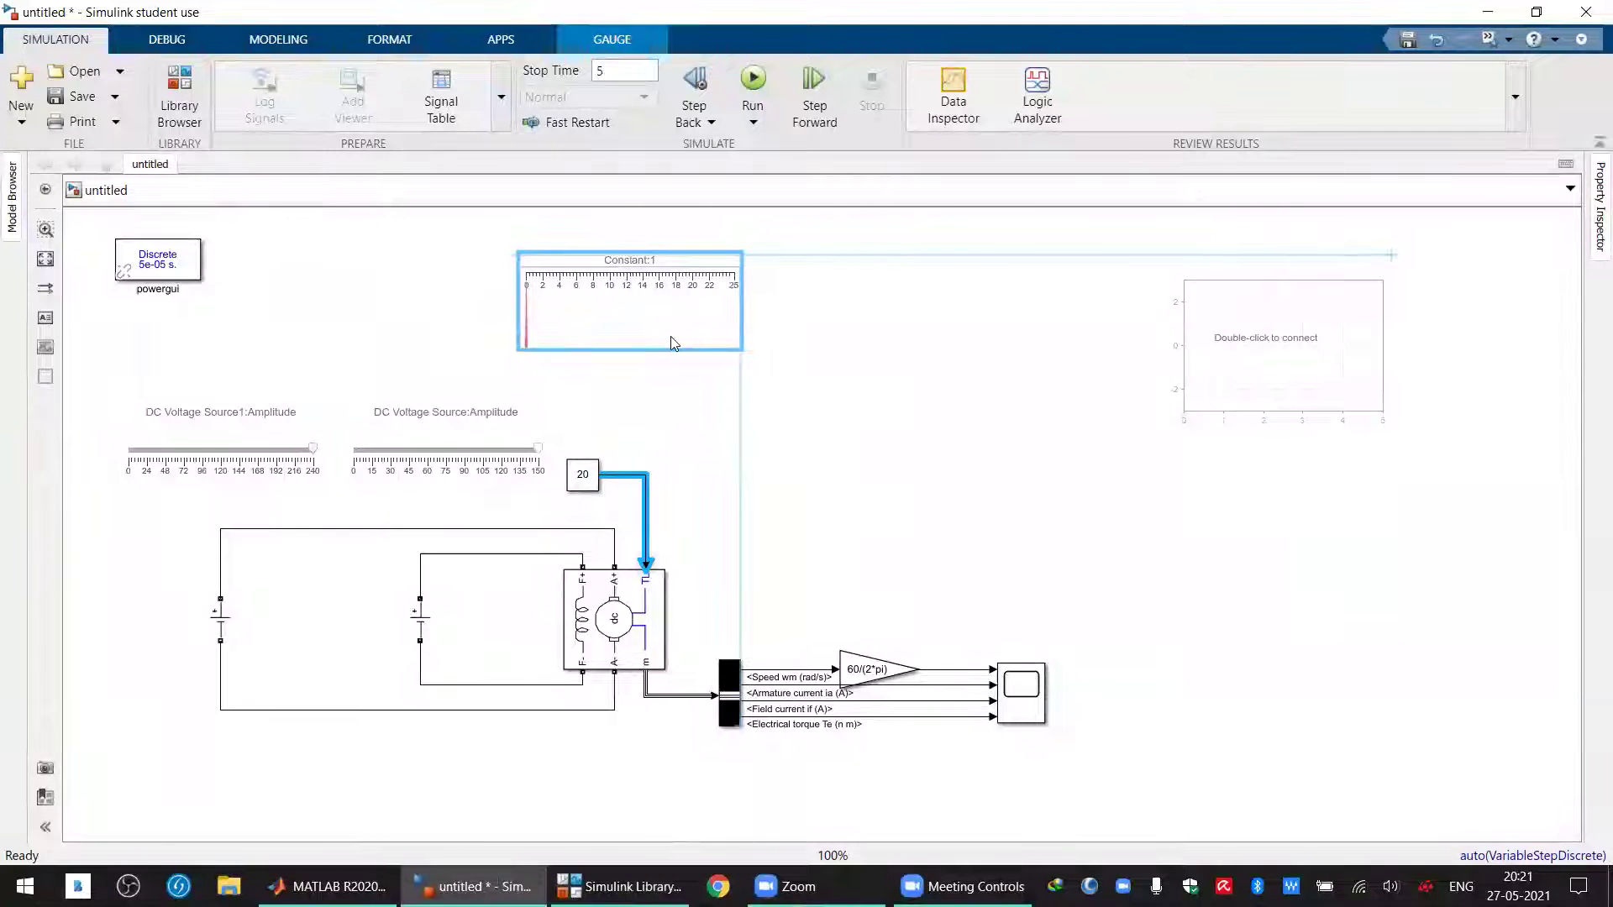
# Move the Dashboard Scope beside the Linear Gauge and enlarge it to fill the free area above the regular Scope
pyautogui.moveTo(1251, 292); pyautogui.dragTo(958, 277)
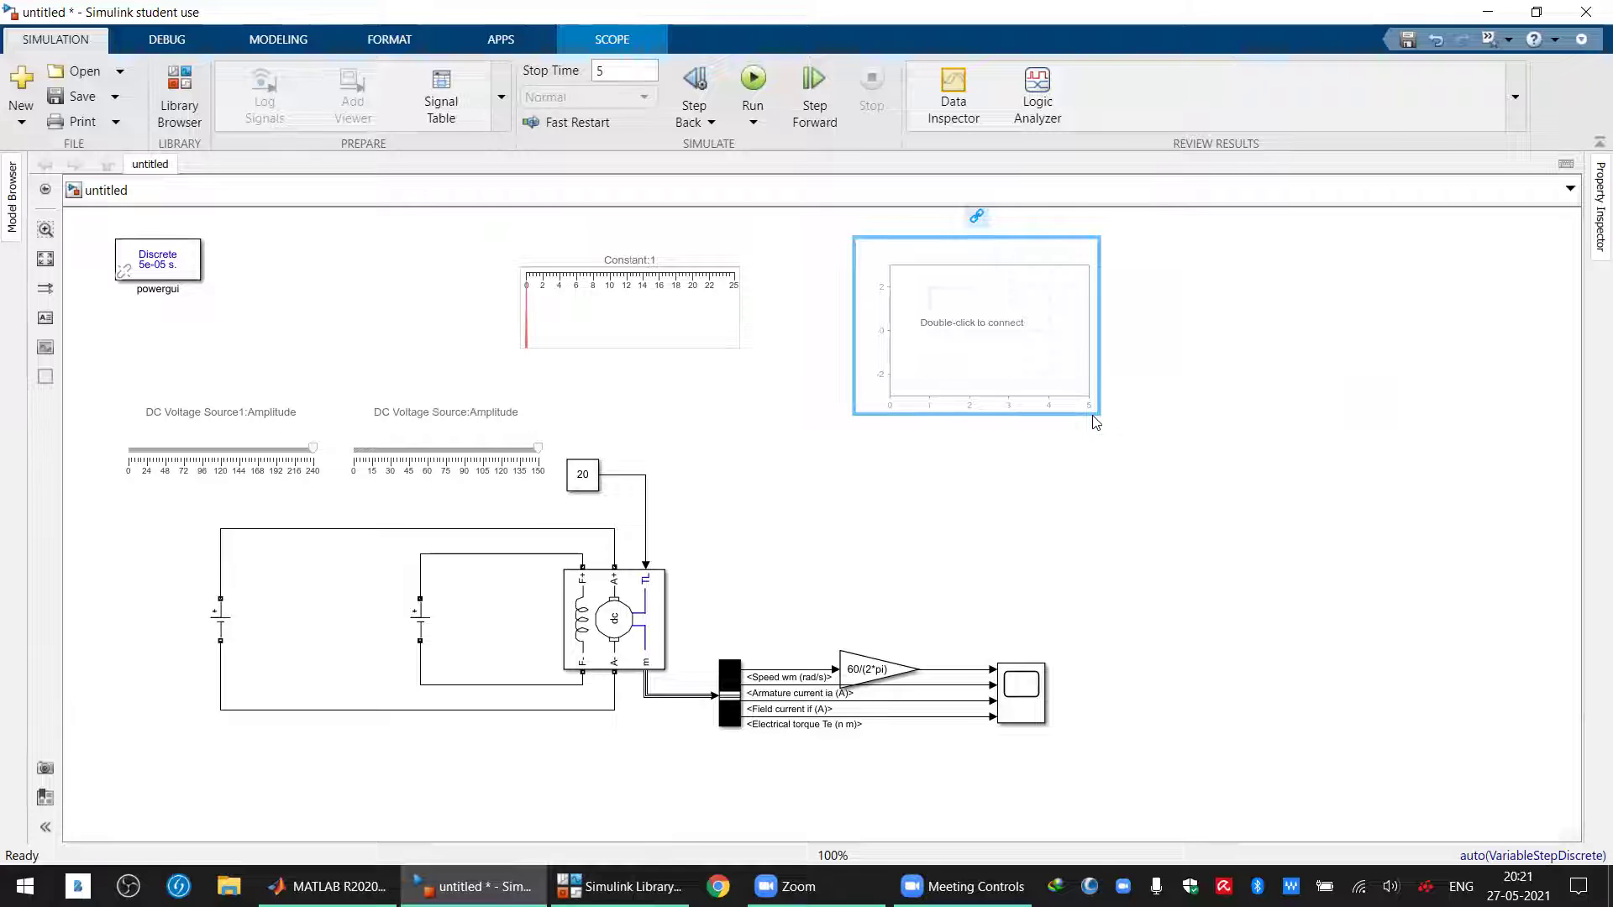
pyautogui.moveTo(1094, 409); pyautogui.dragTo(1524, 644)
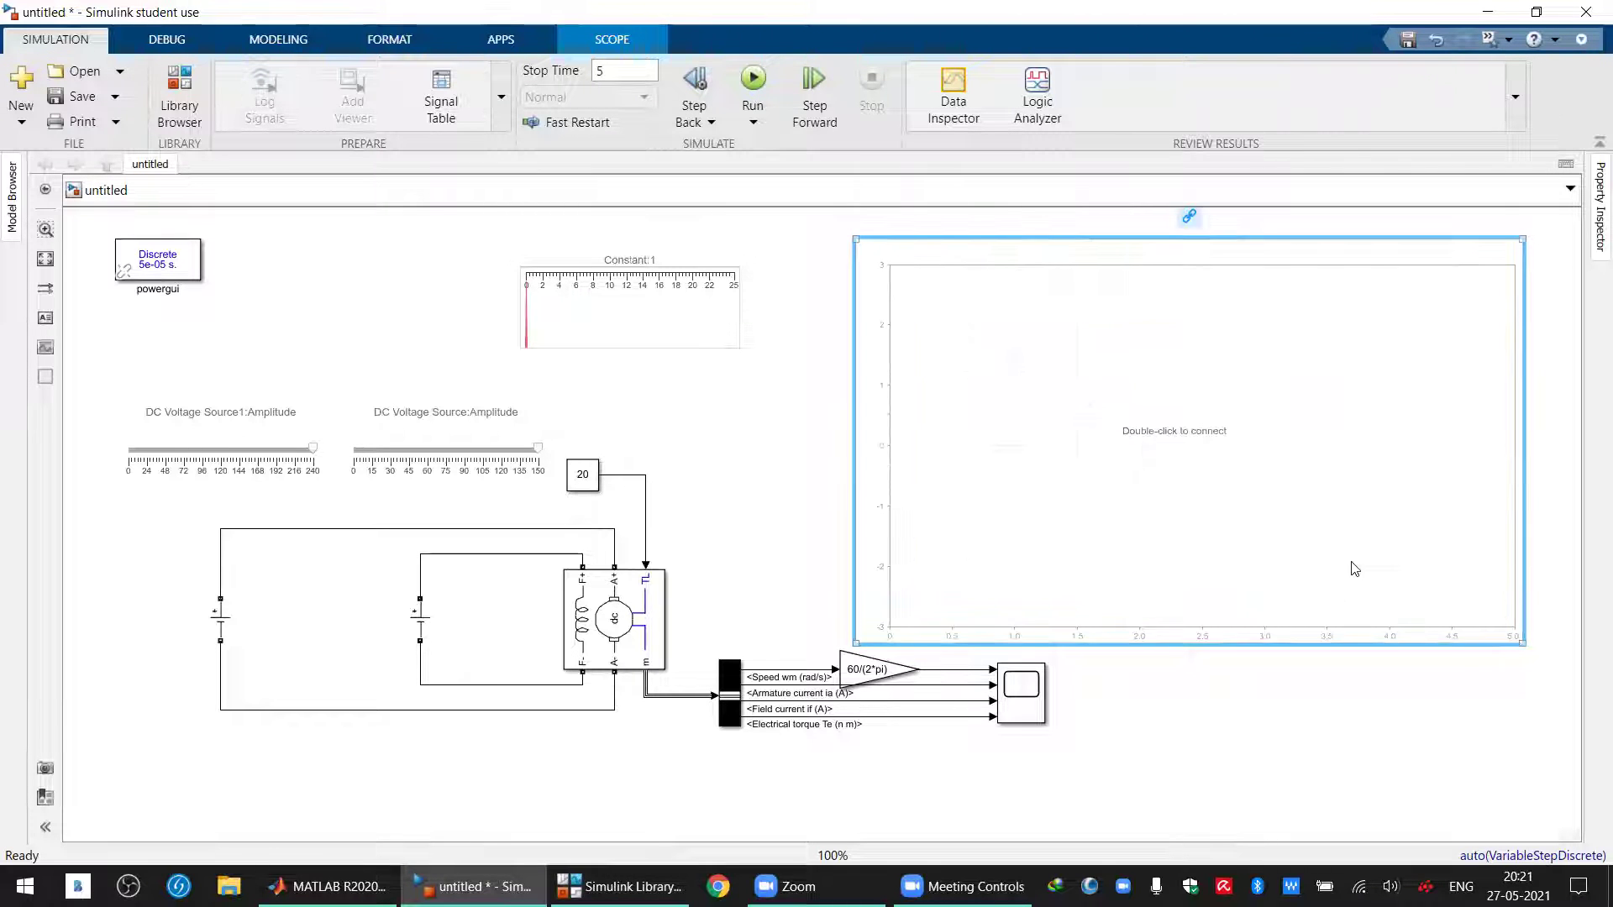
pyautogui.moveTo(1349, 560); pyautogui.dragTo(1346, 548)
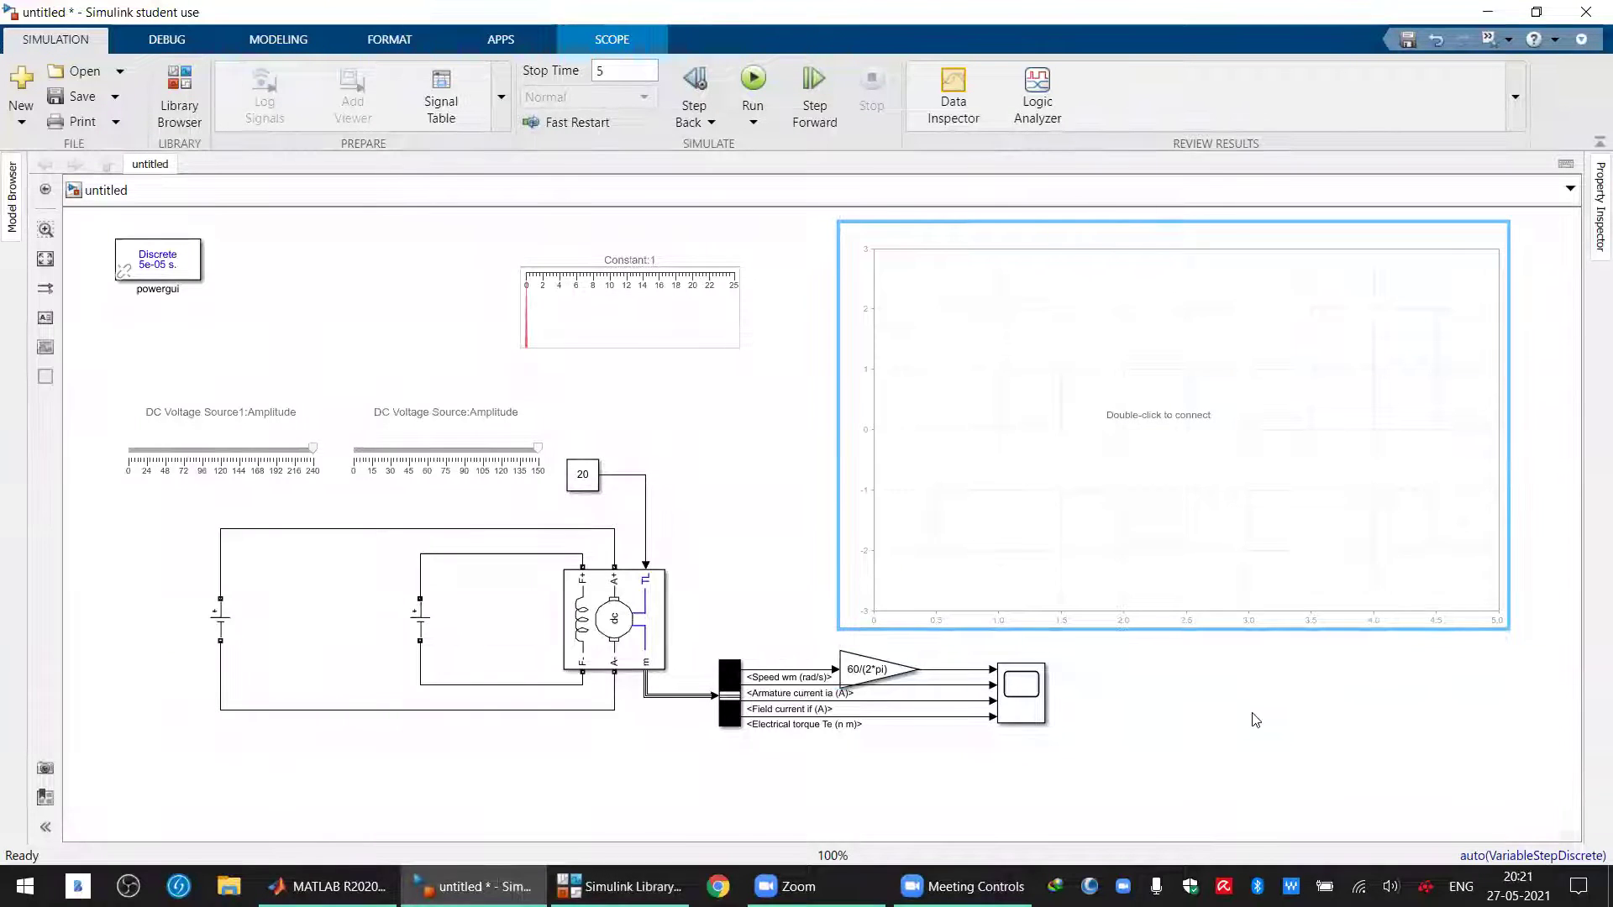
# Connect the Dashboard Scope to the Gain:1 speed signal and the armature current signal feeding the Scope
pyautogui.doubleClick(1124, 512)
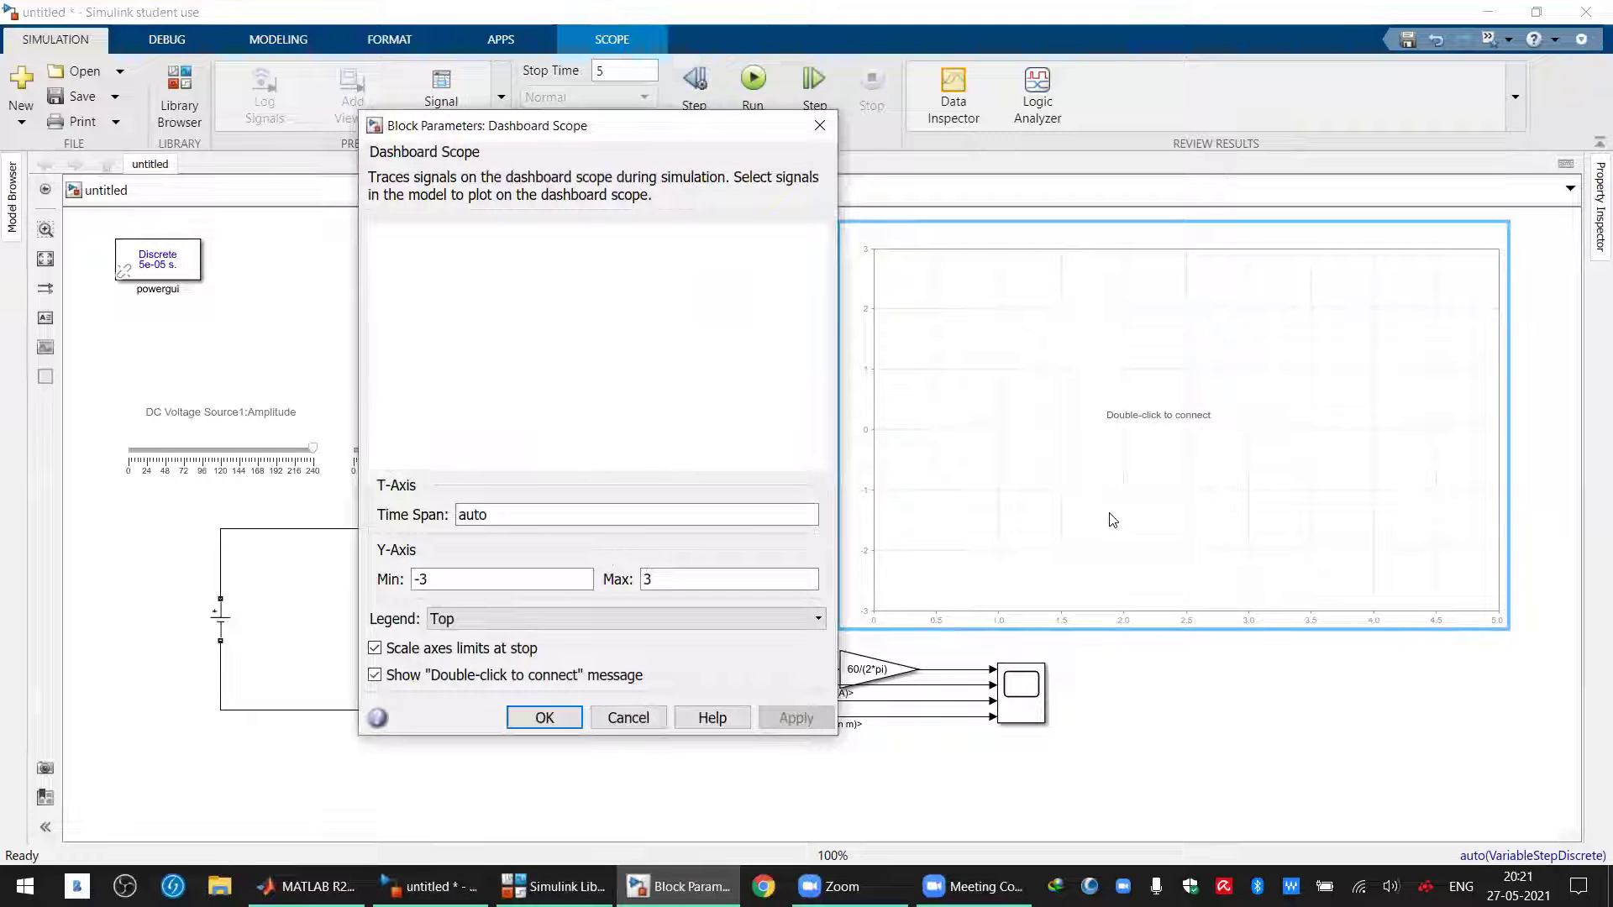
pyautogui.click(1018, 704)
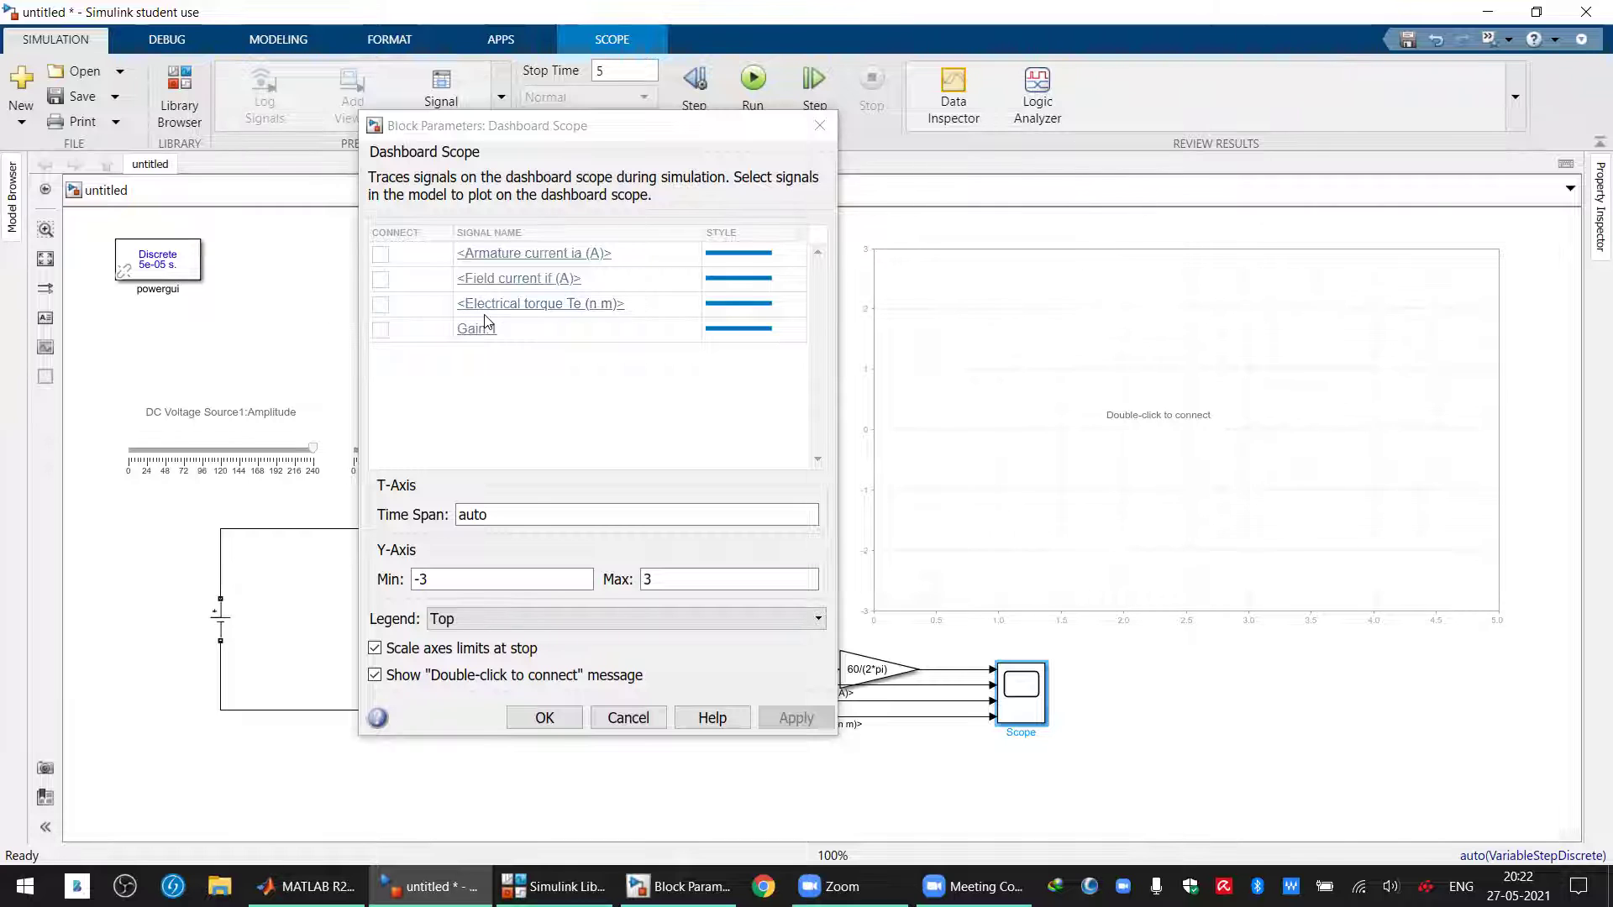
pyautogui.click(382, 333)
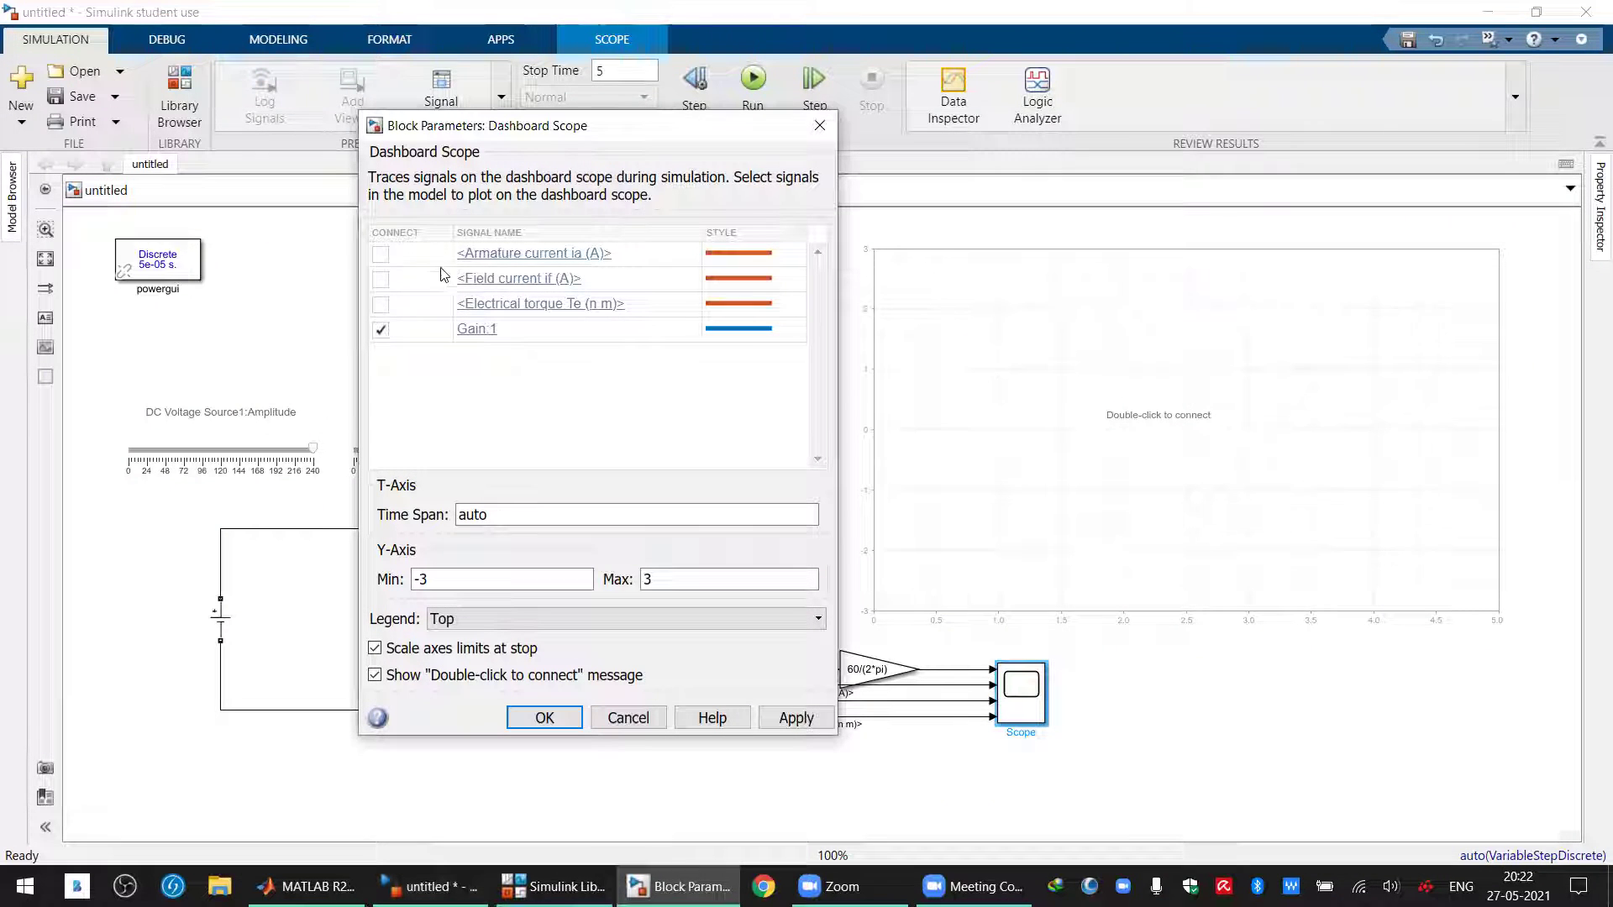
pyautogui.click(381, 255)
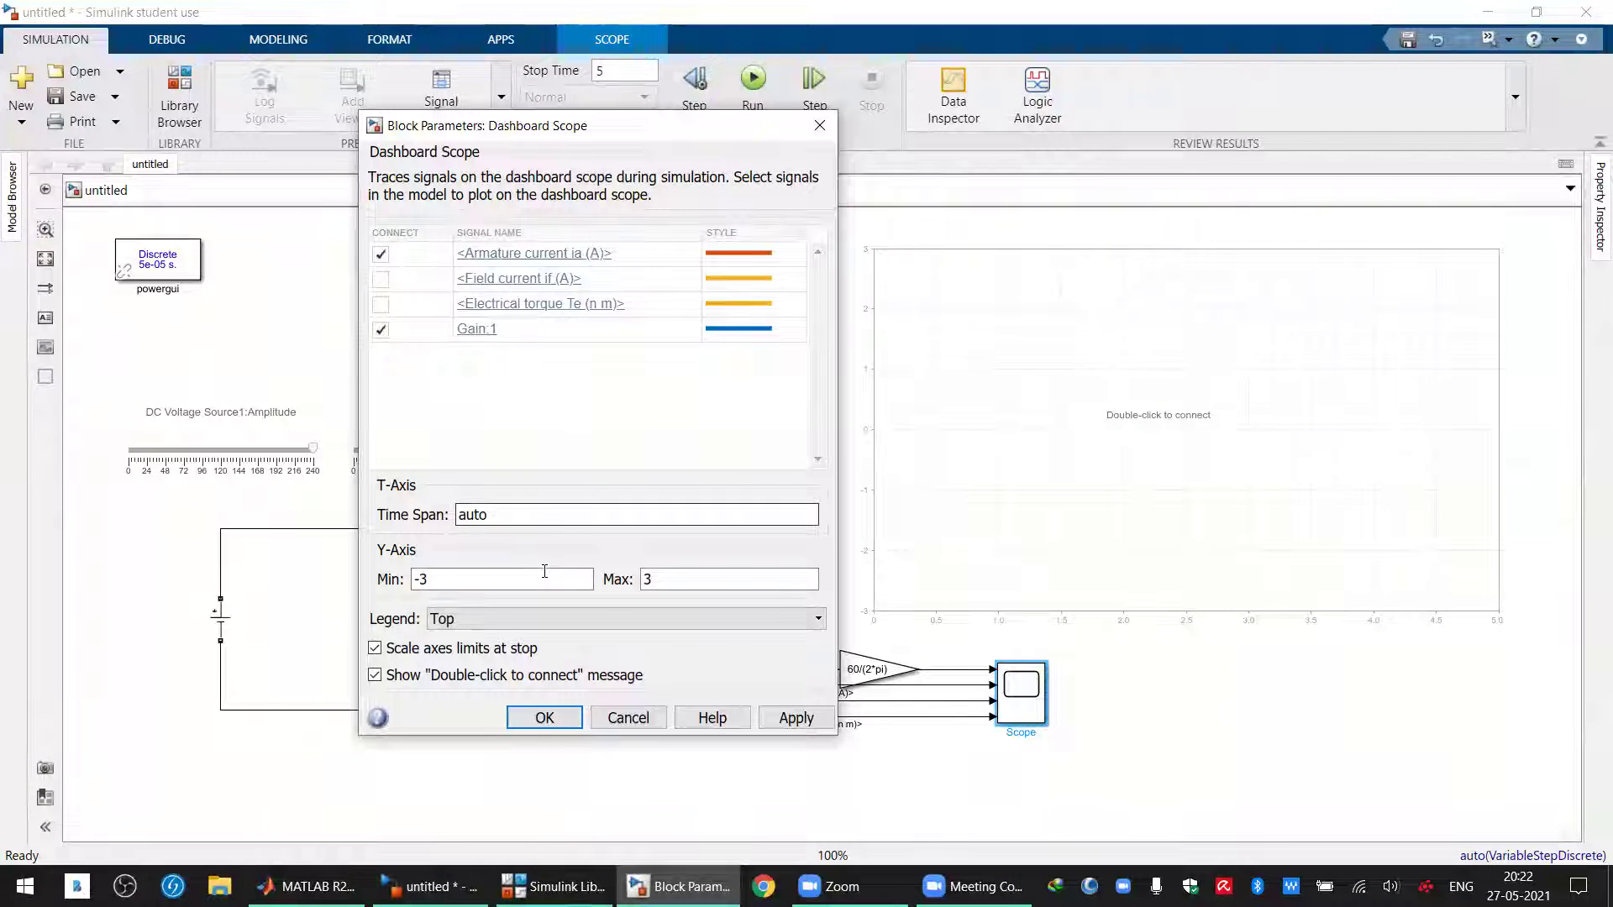
pyautogui.click(558, 728)
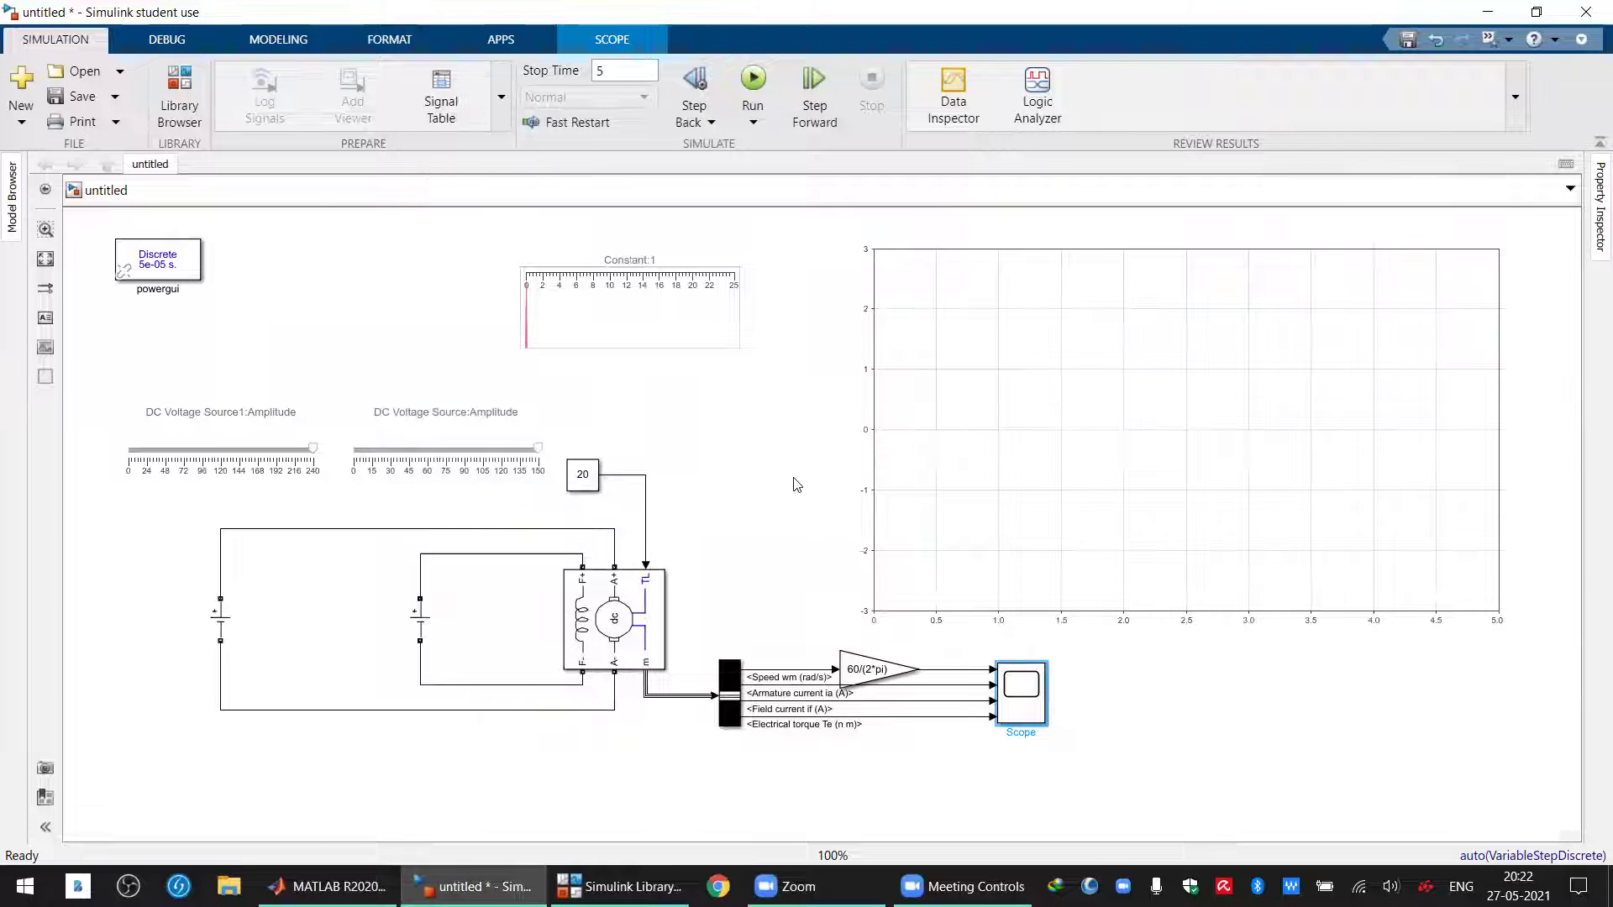
# Run the simulation with the 5-second stop time to trace speed and armature current on the Dashboard Scope
pyautogui.click(754, 78)
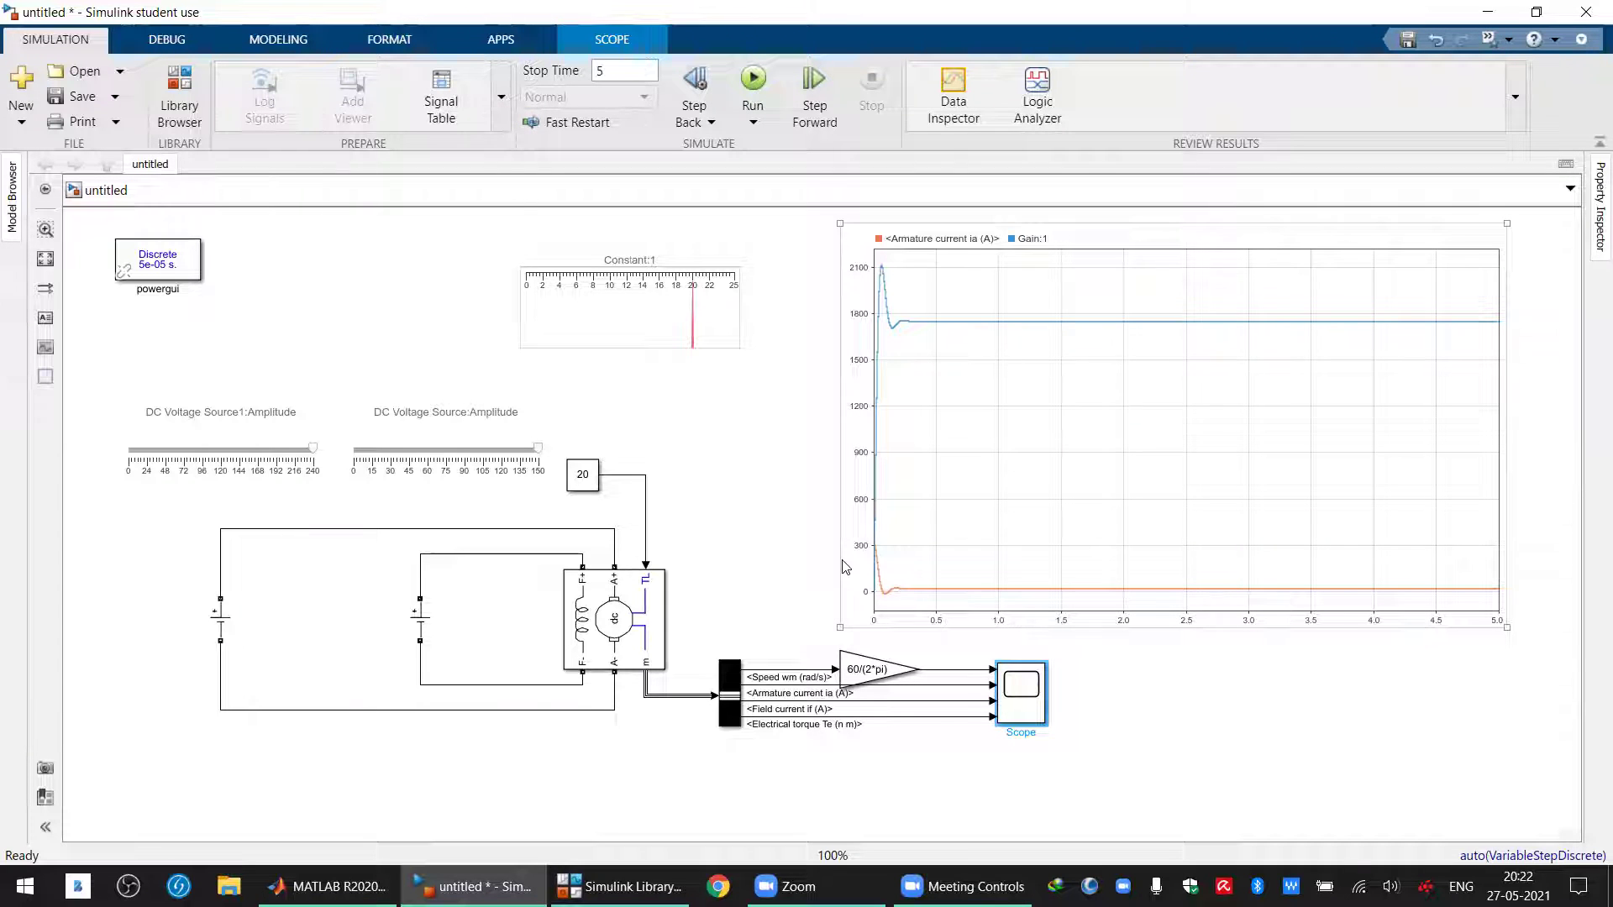
pyautogui.click(308, 496)
pyautogui.click(336, 508)
# Rerun the simulation with a stop time of 200 while lowering the armature voltage Slider in stages and returning it to 240
pyautogui.click(623, 71)
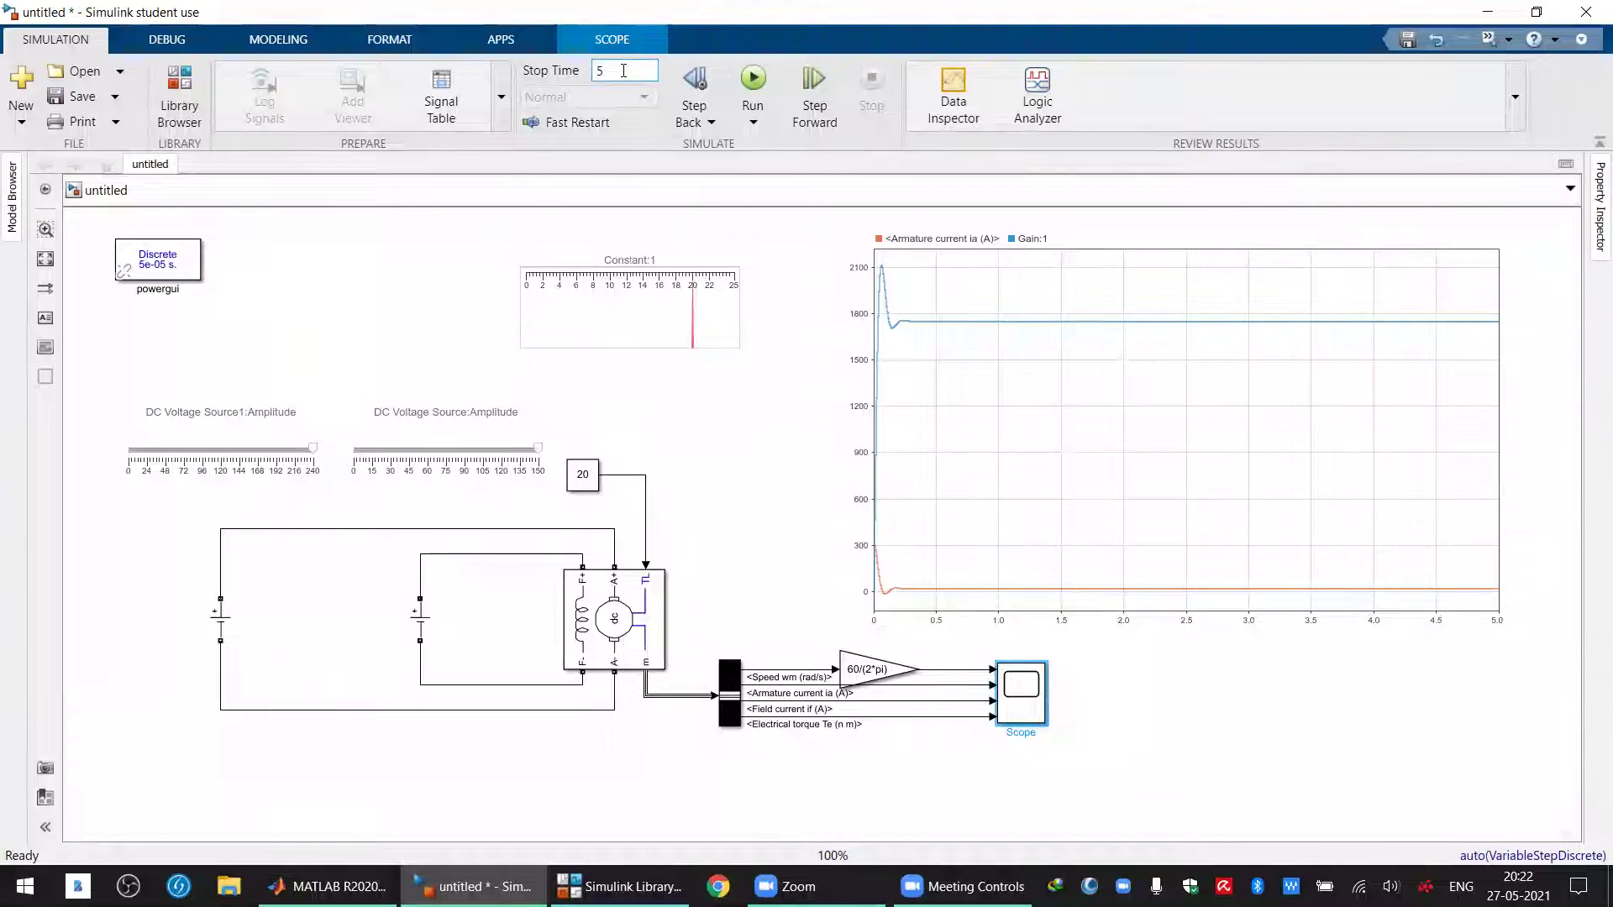
pyautogui.press('BackSpace')
pyautogui.write('200')
pyautogui.click(761, 72)
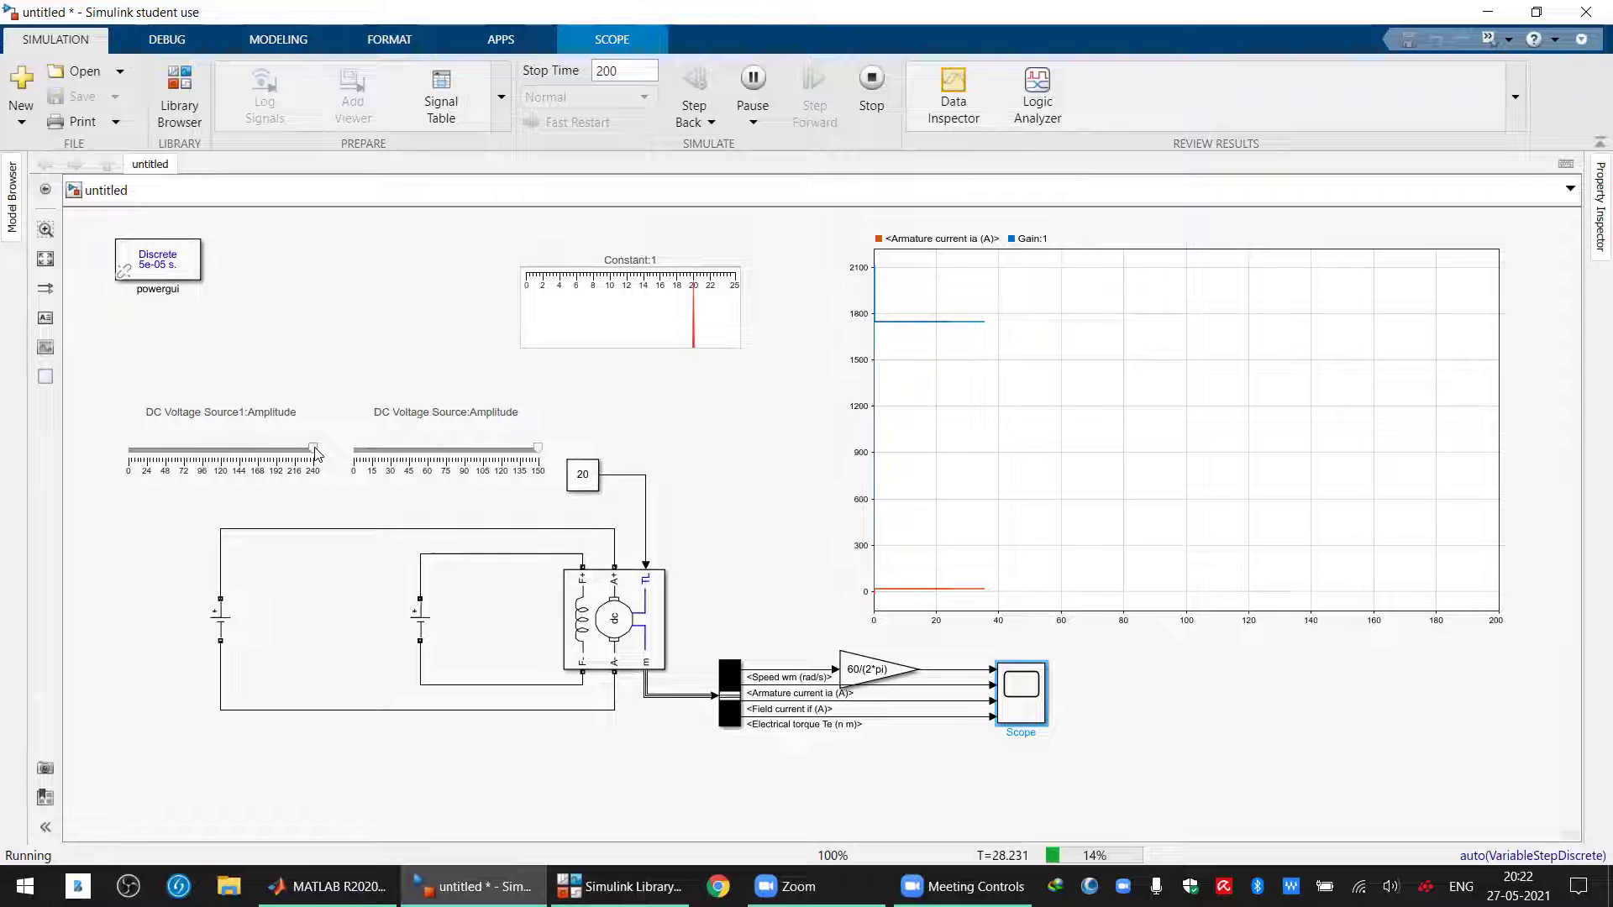
pyautogui.moveTo(315, 452)
pyautogui.mouseDown()
pyautogui.moveTo(152, 454)
pyautogui.moveTo(368, 431)
pyautogui.mouseUp()
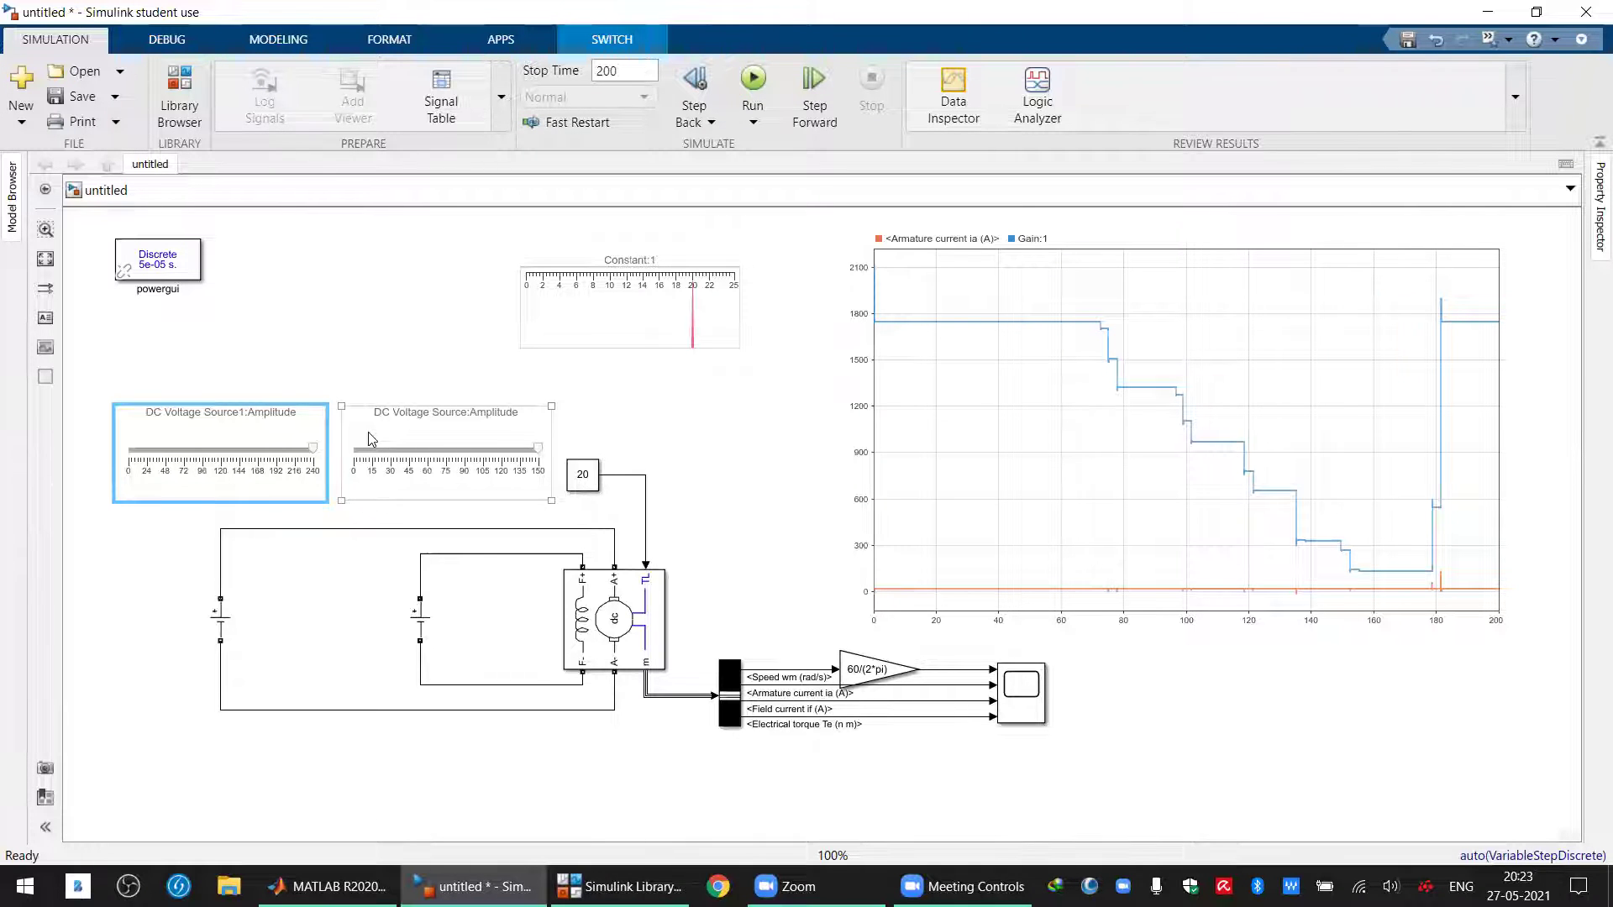
# Rerun the 200-second simulation while lowering the field voltage Slider in stages through about 90, and return it to 150
pyautogui.click(421, 448)
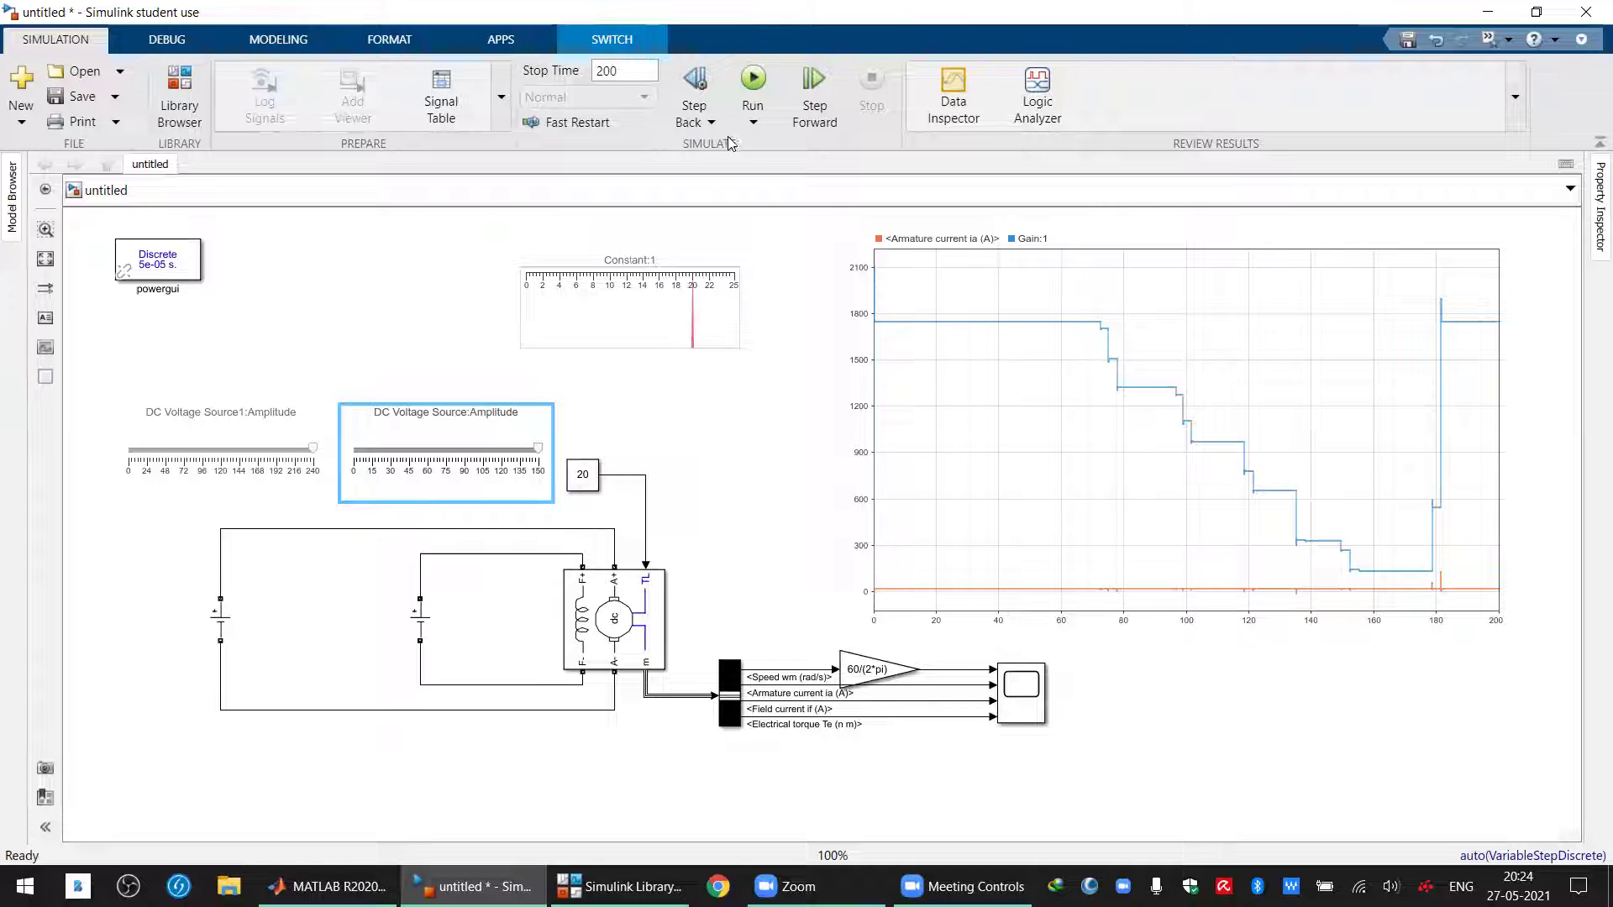
pyautogui.click(754, 84)
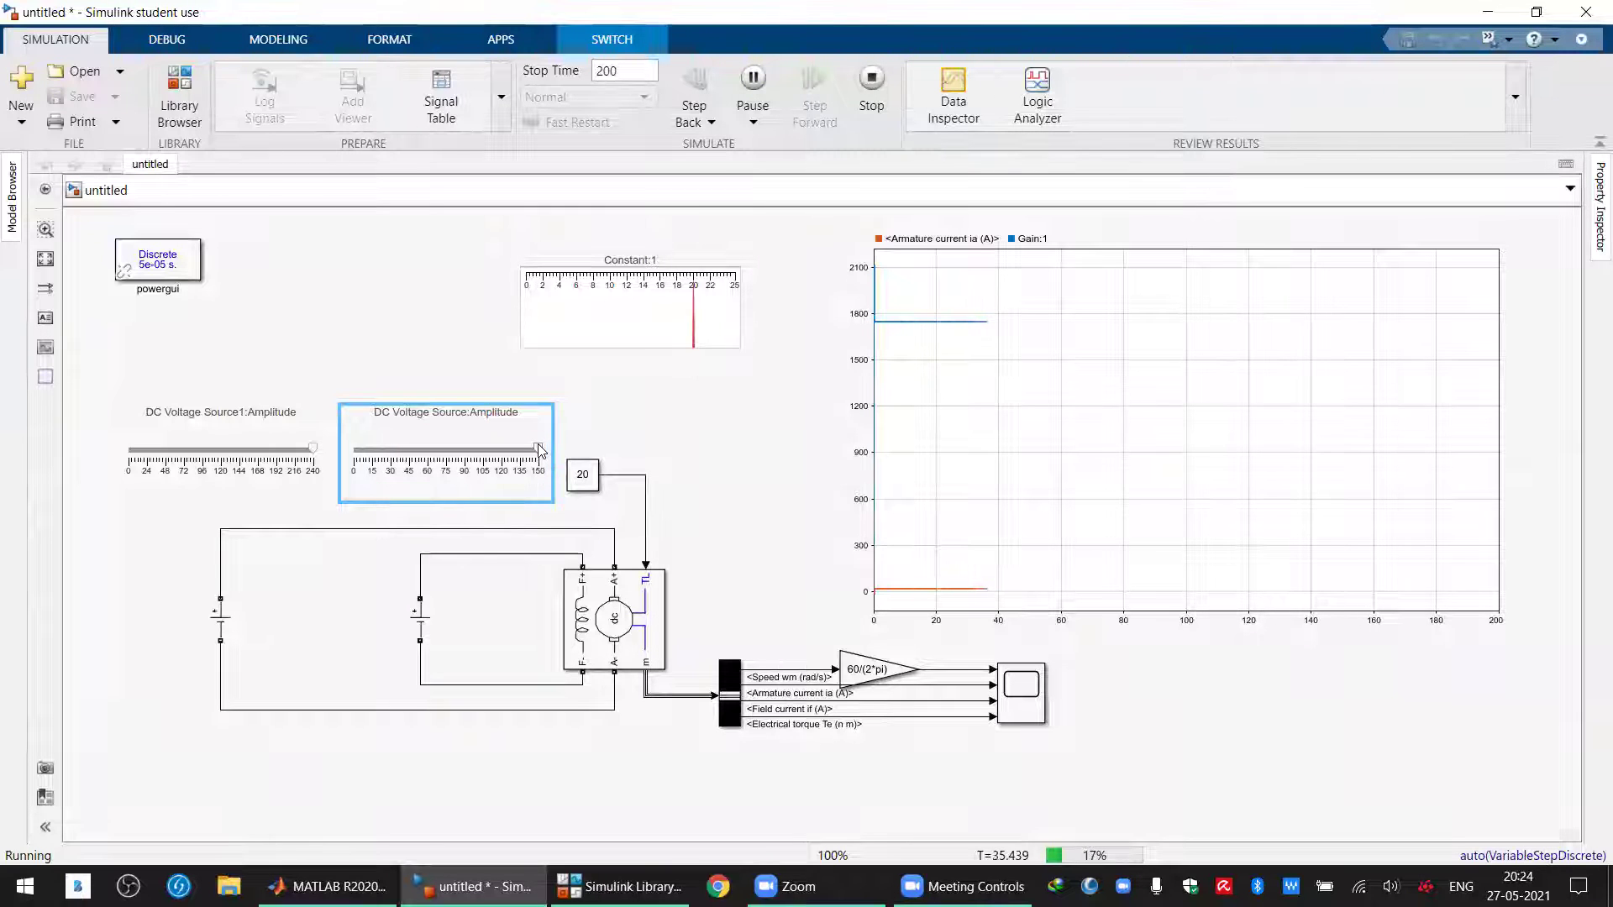
pyautogui.moveTo(539, 450); pyautogui.dragTo(467, 457)
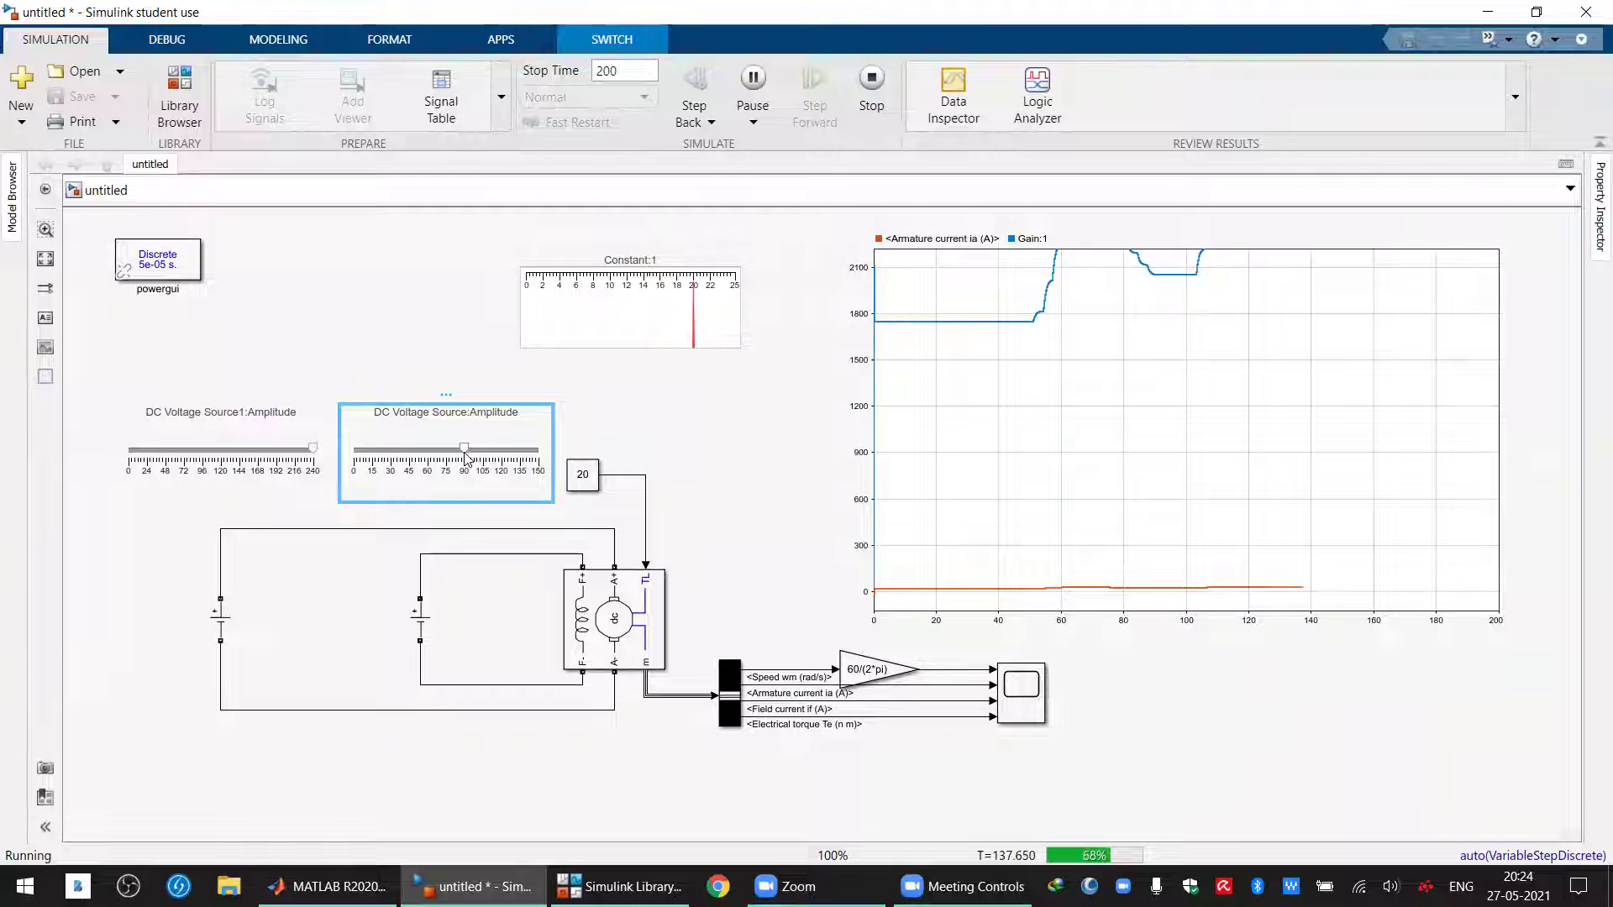
pyautogui.moveTo(466, 457)
pyautogui.mouseDown()
pyautogui.moveTo(521, 454)
pyautogui.moveTo(436, 457)
pyautogui.mouseUp()
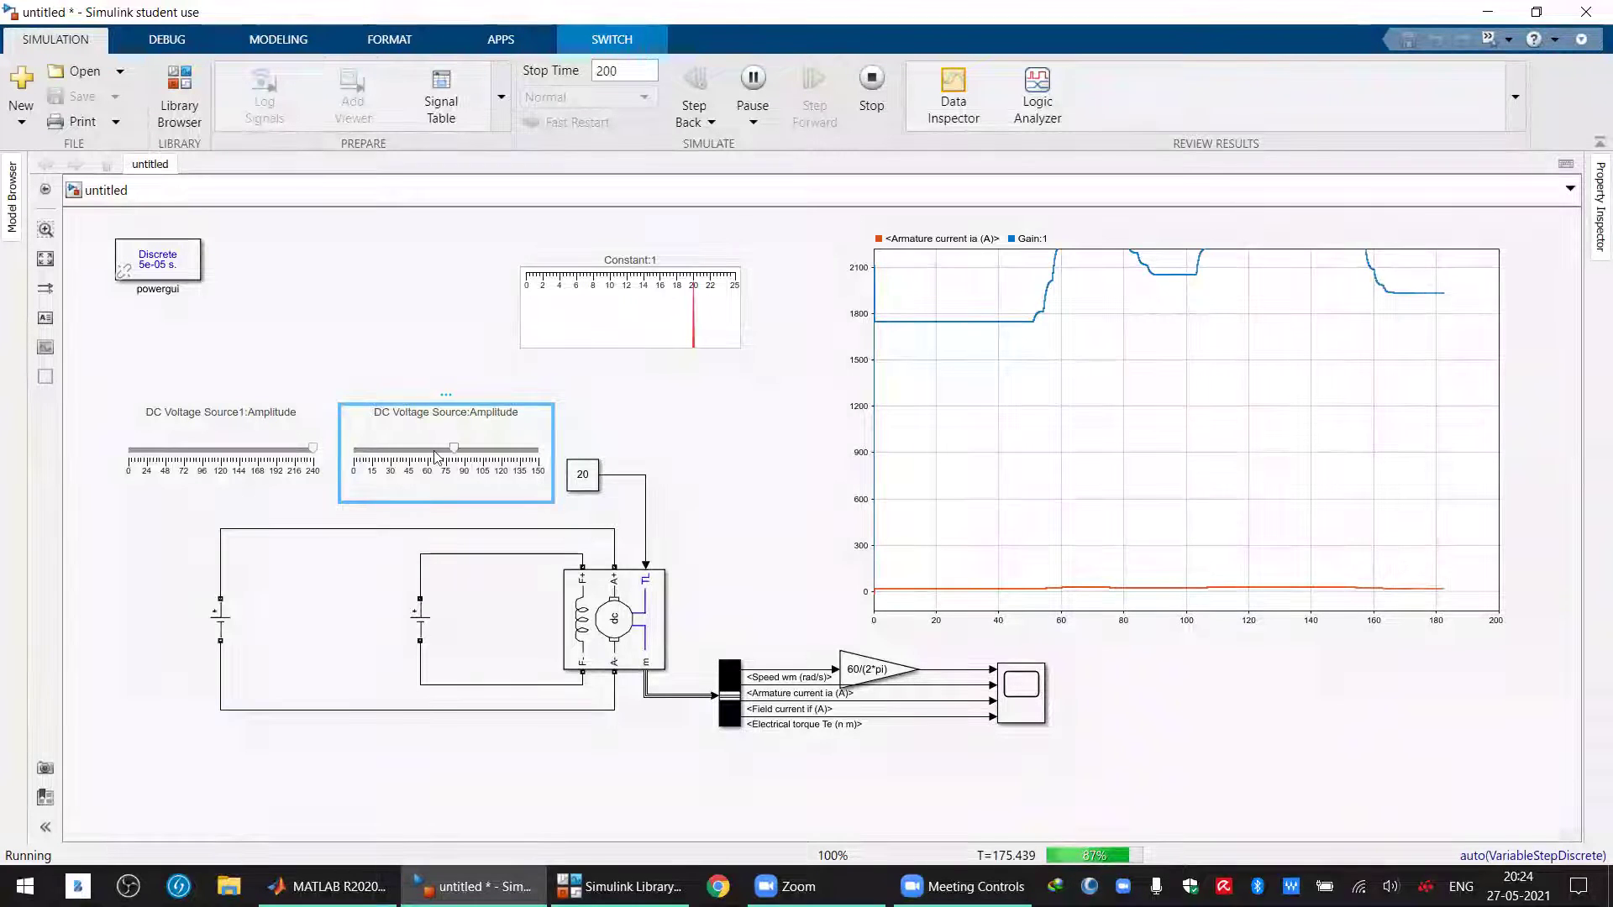
pyautogui.moveTo(436, 456); pyautogui.dragTo(407, 454)
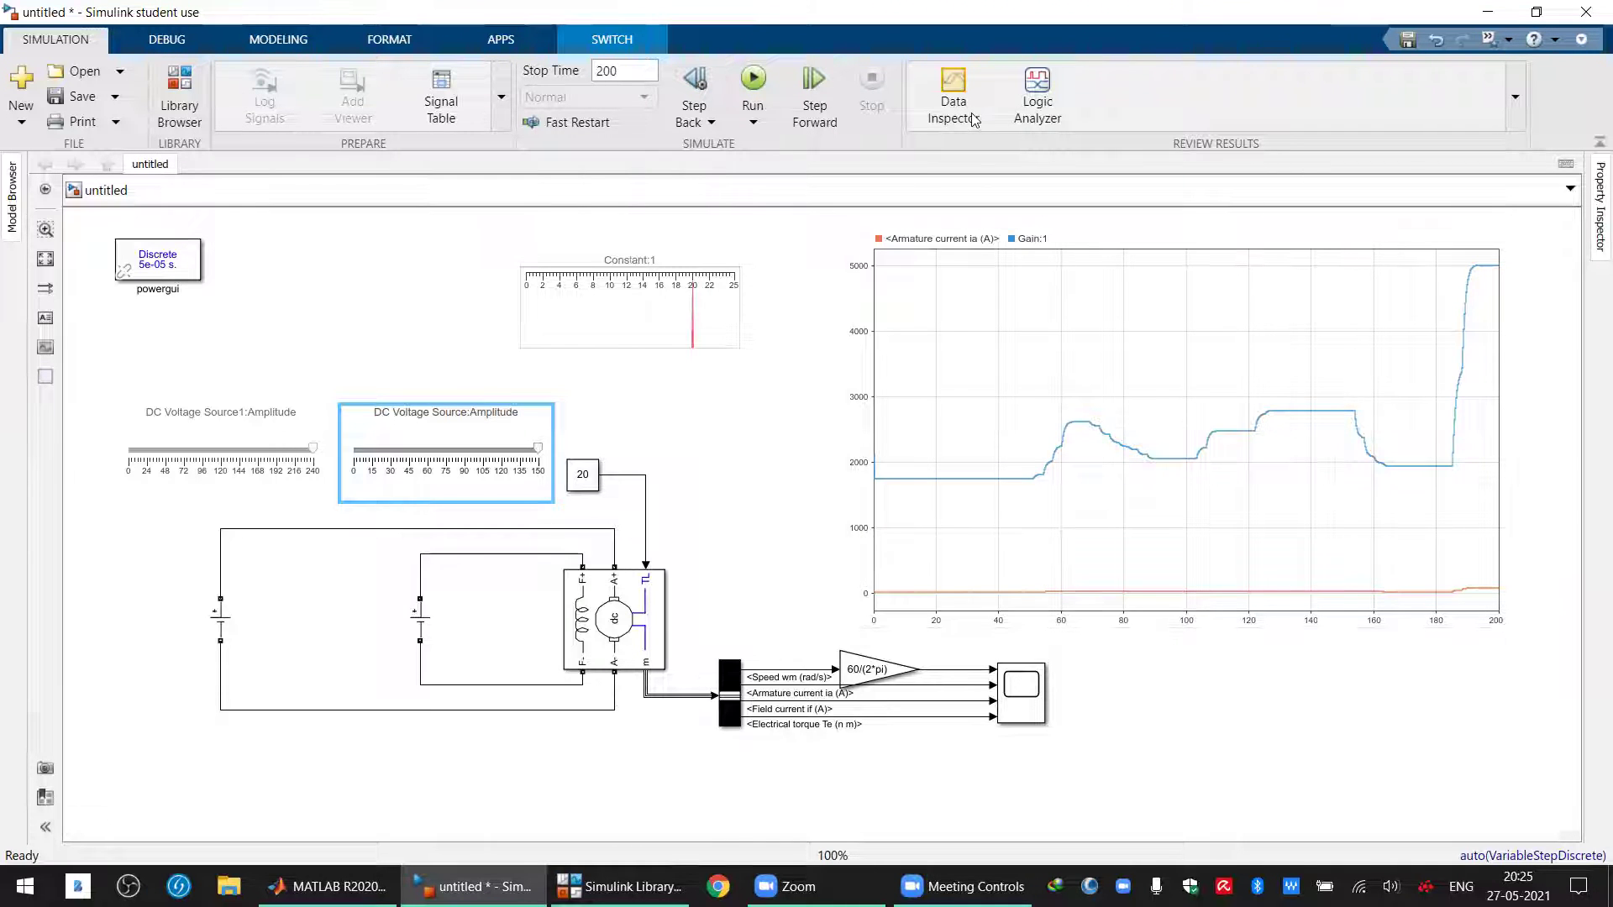
# Rerun the simulation with both voltage Sliders at full value and the load torque Constant at 20
pyautogui.click(645, 340)
pyautogui.click(625, 542)
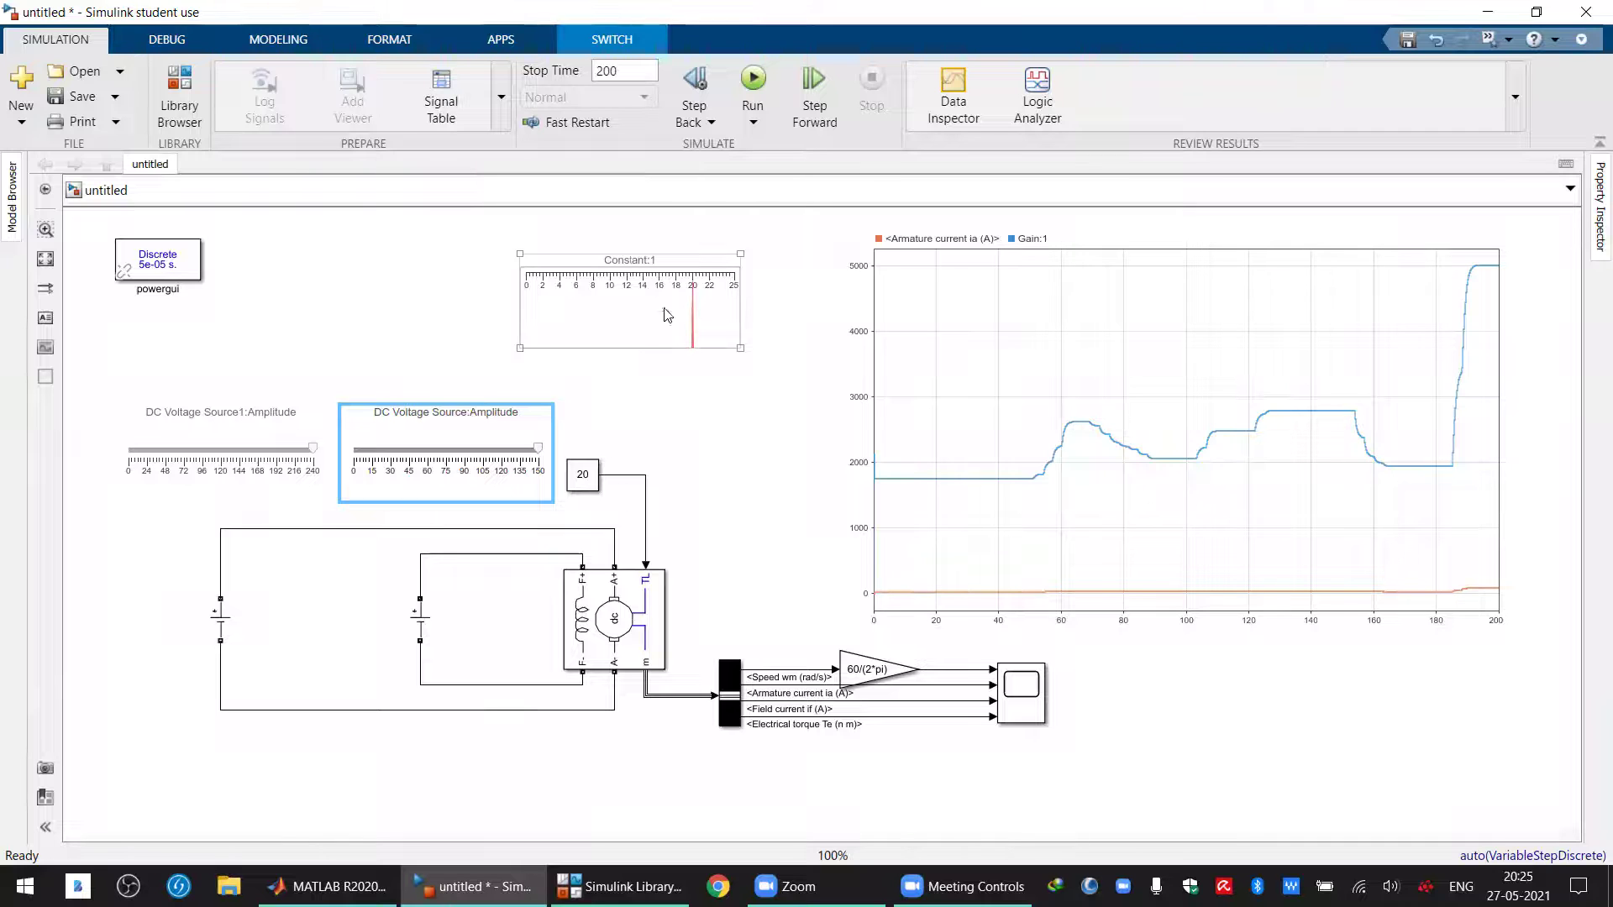
pyautogui.click(578, 489)
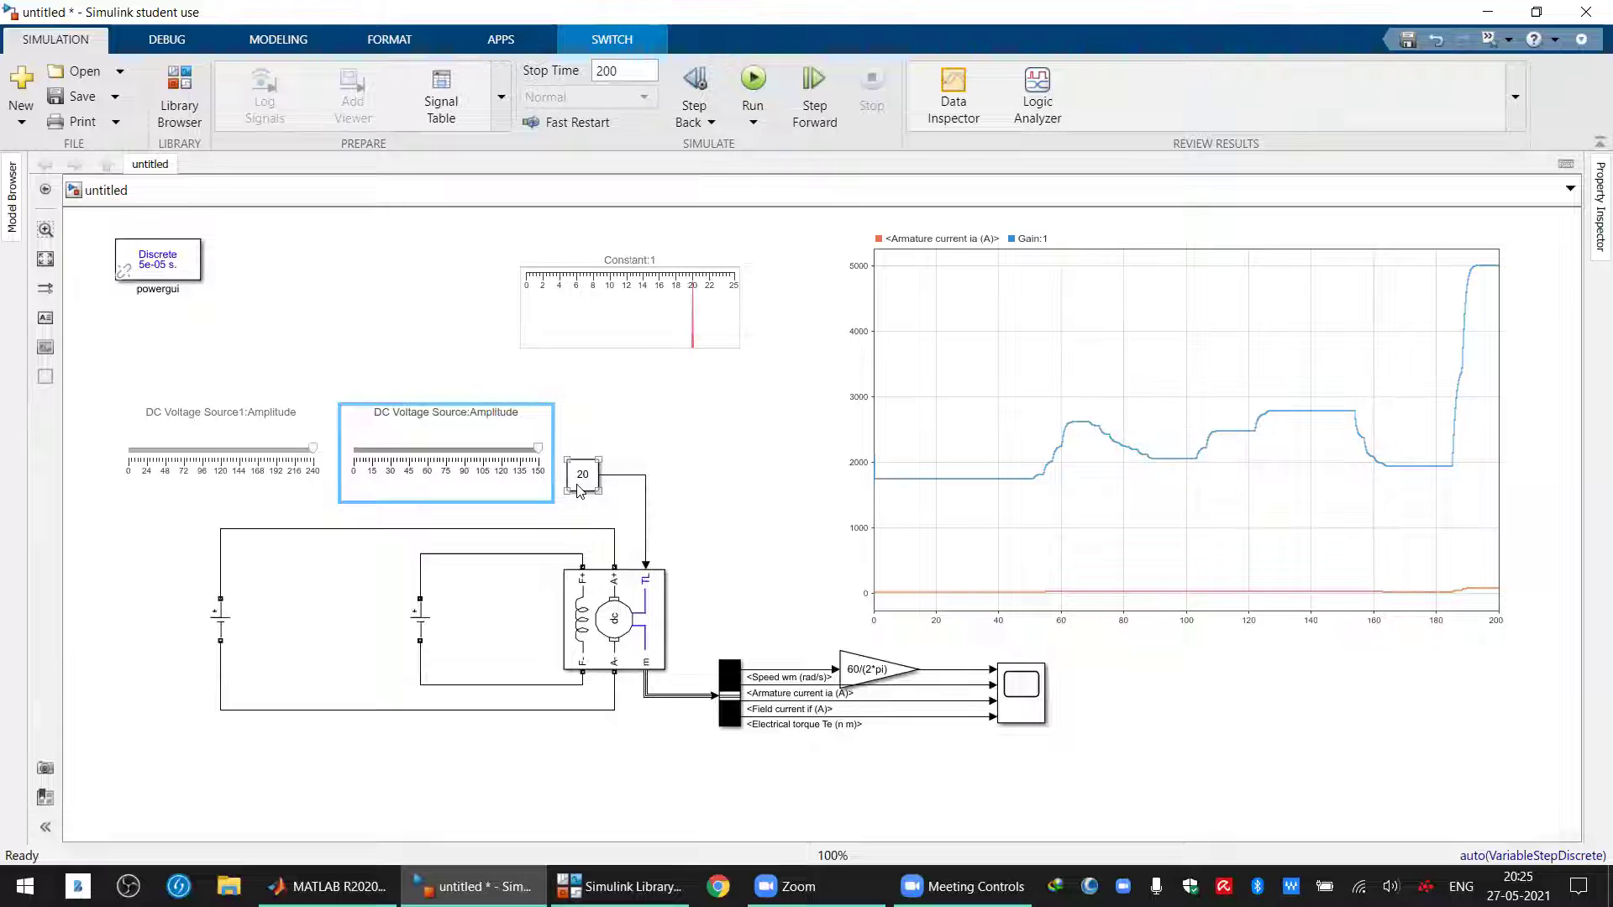
pyautogui.click(755, 81)
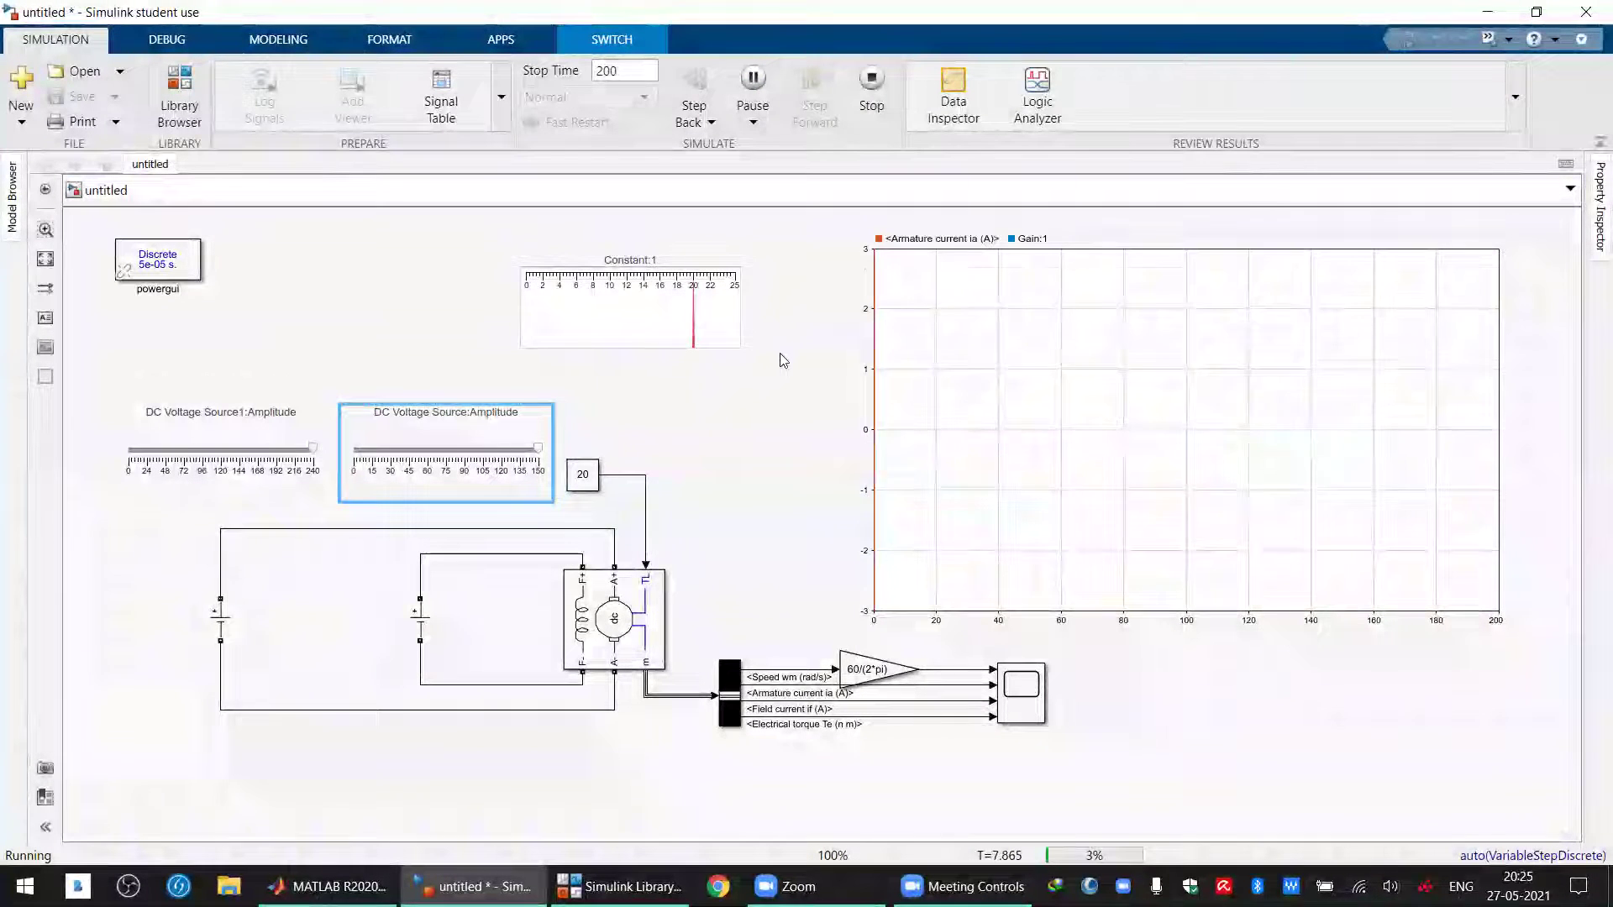
# Replace the Linear Gauge above the load torque Constant with a Slider from the Dashboard library
pyautogui.click(693, 336)
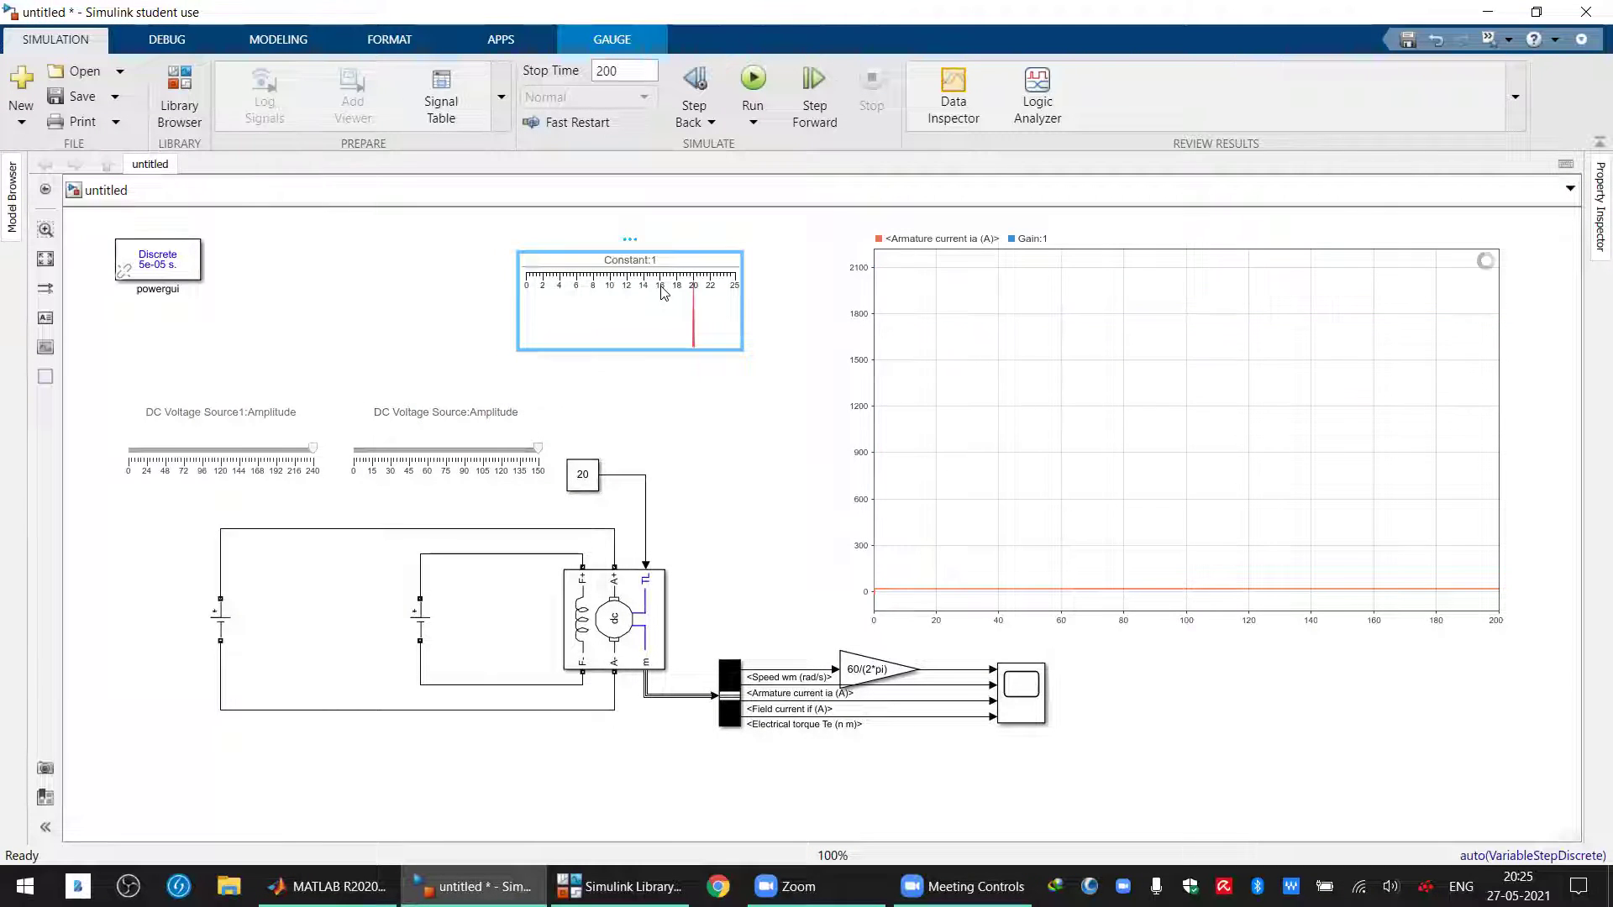
pyautogui.press('Delete')
pyautogui.click(620, 887)
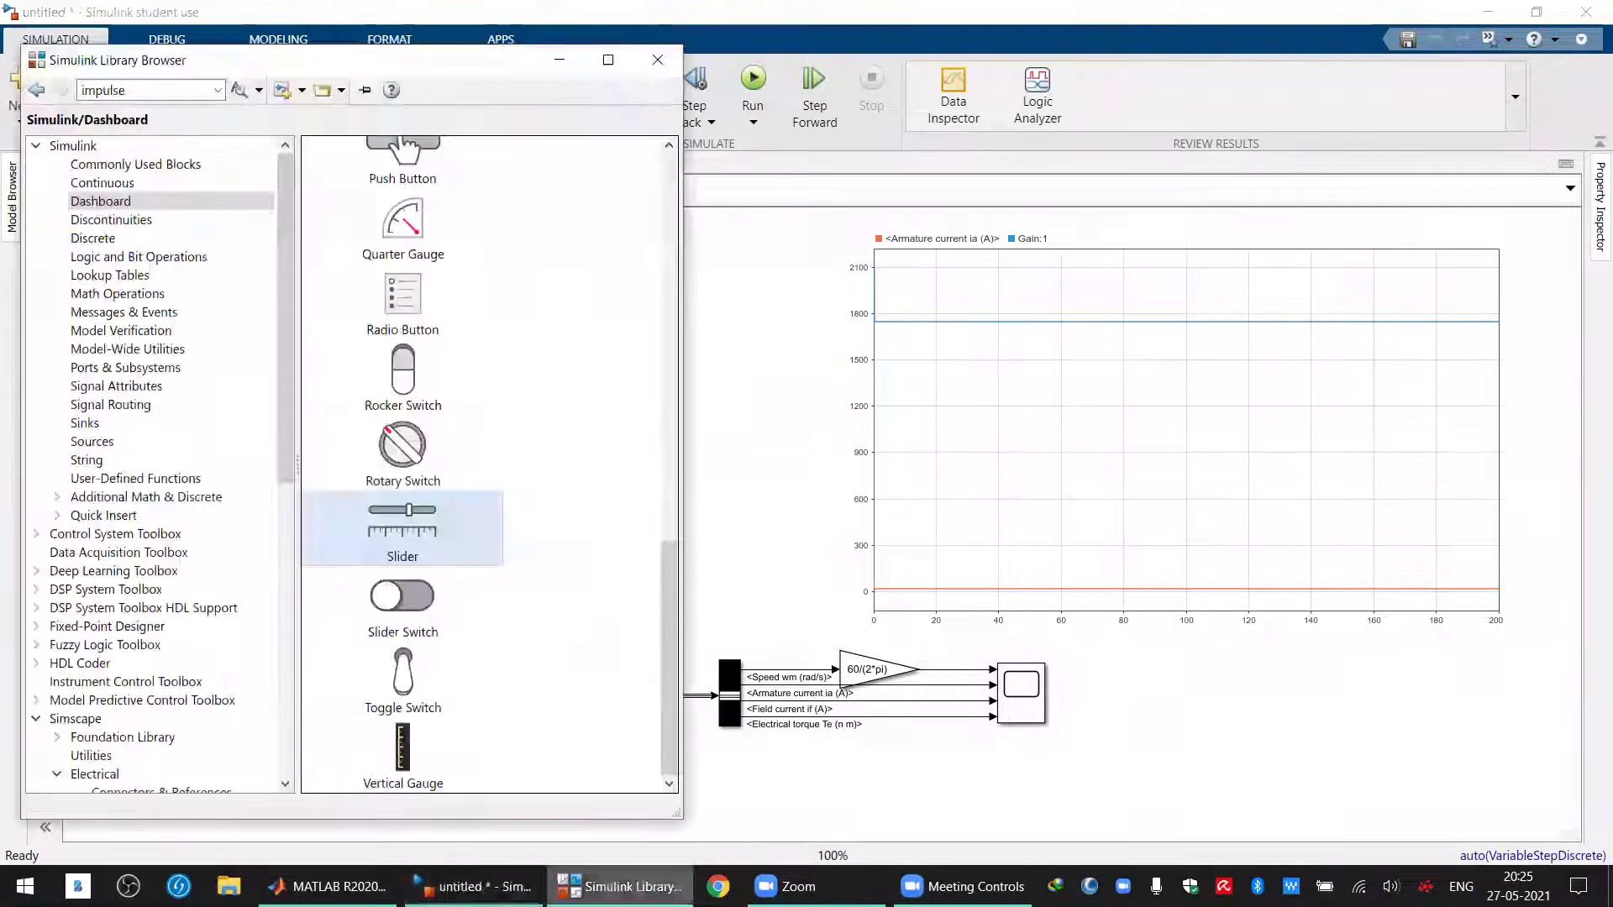
pyautogui.moveTo(409, 535); pyautogui.dragTo(641, 313)
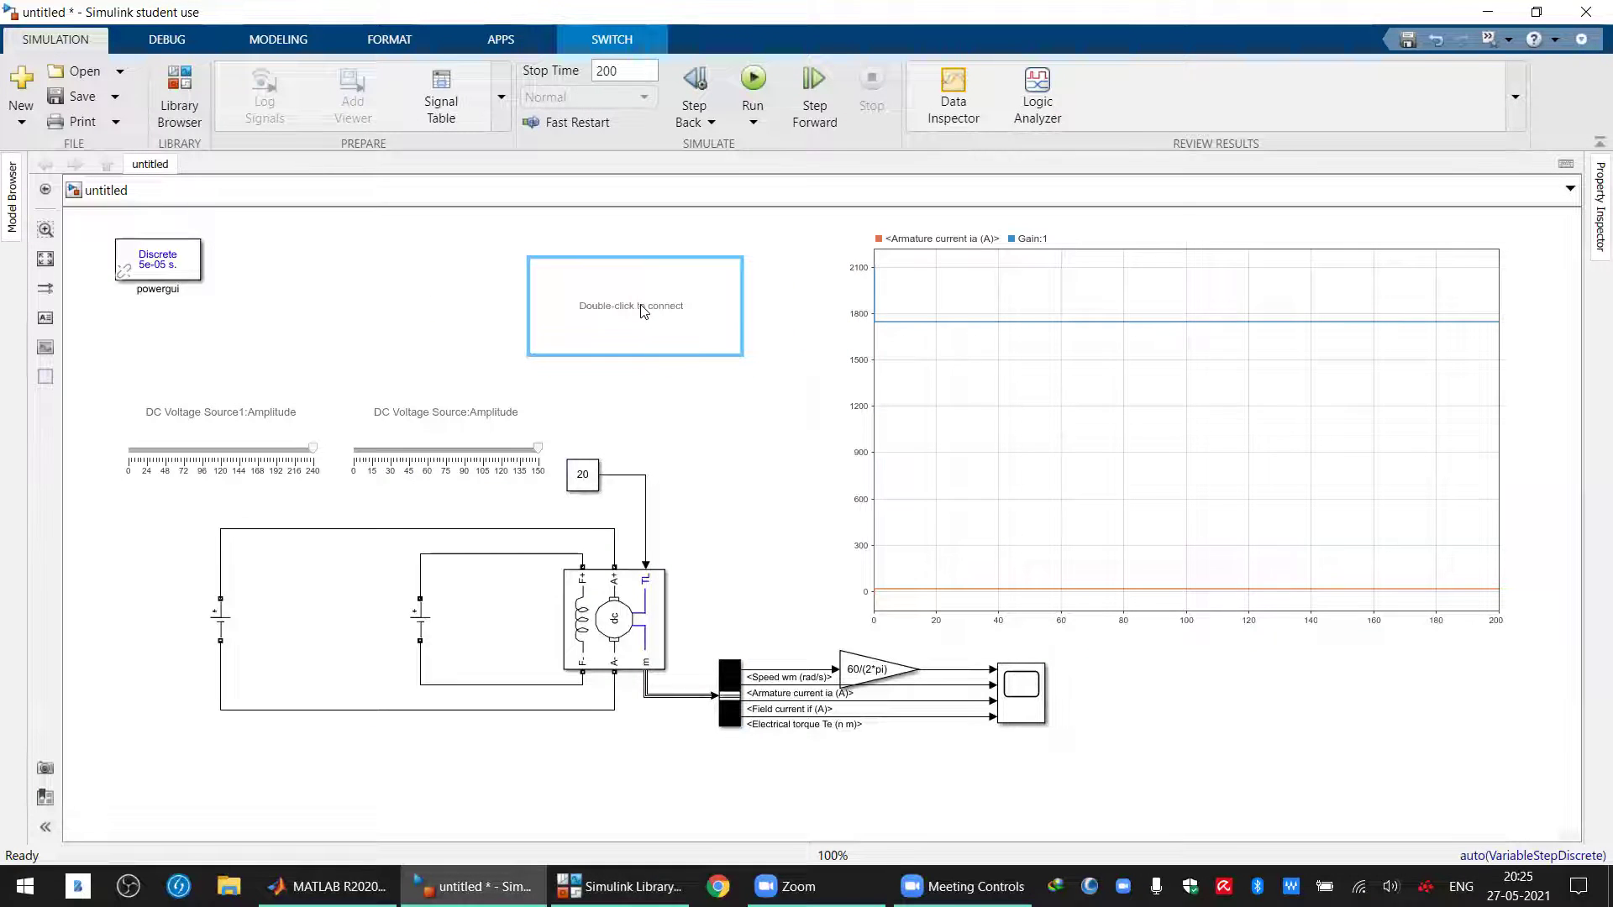
# Connect the new Slider to the load torque Constant's value and set its maximum to 25
pyautogui.doubleClick(643, 311)
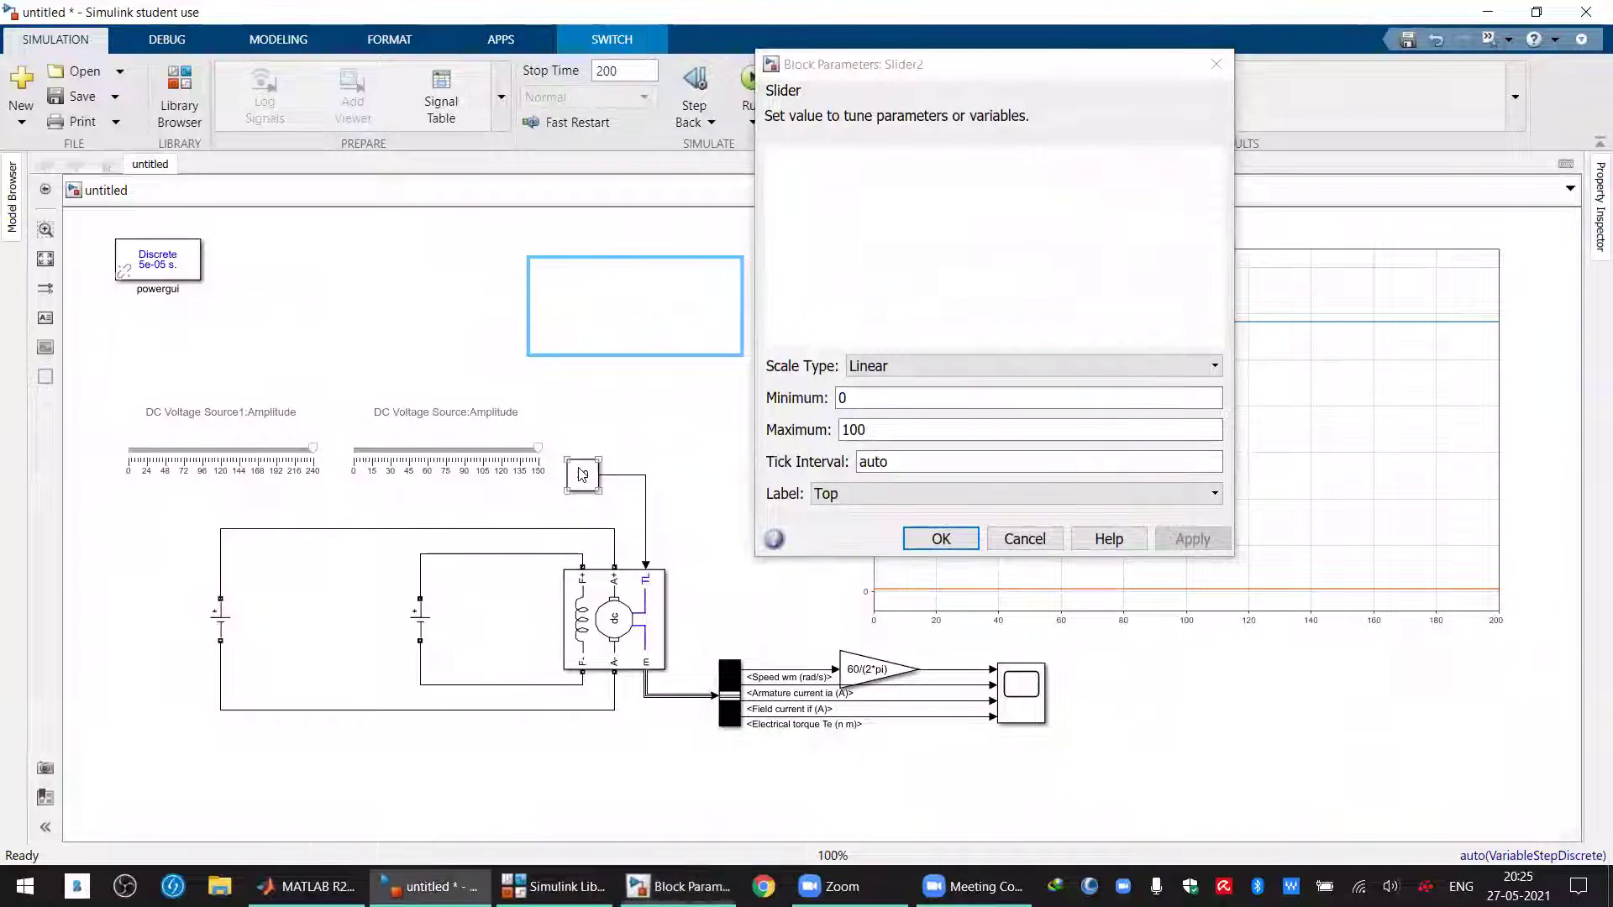
pyautogui.click(583, 474)
pyautogui.click(797, 178)
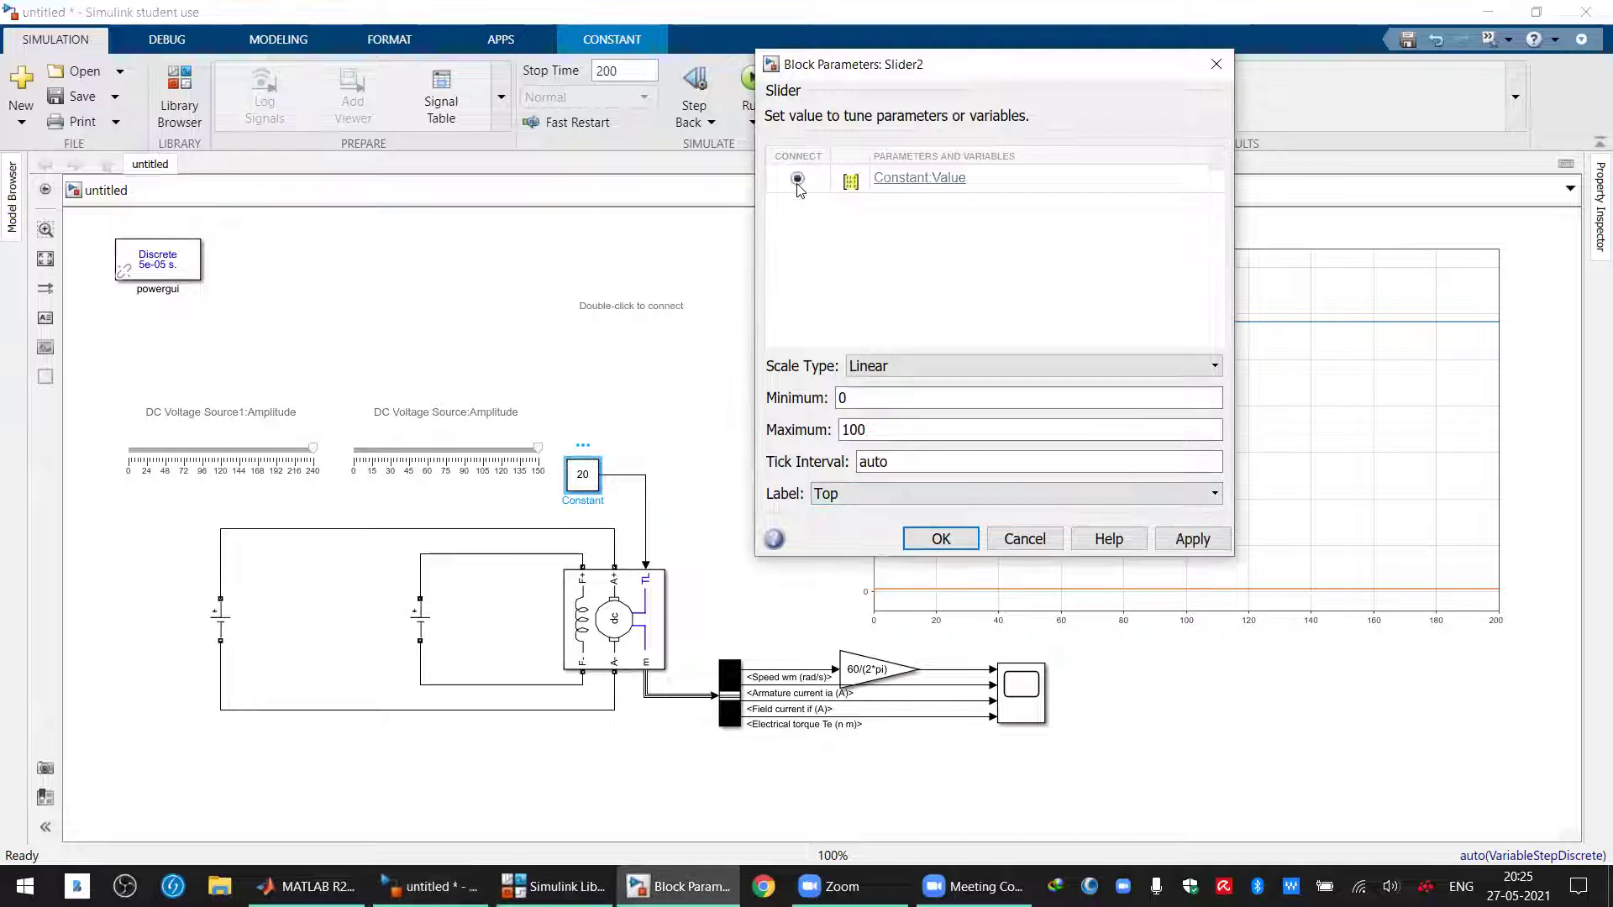
pyautogui.doubleClick(878, 426)
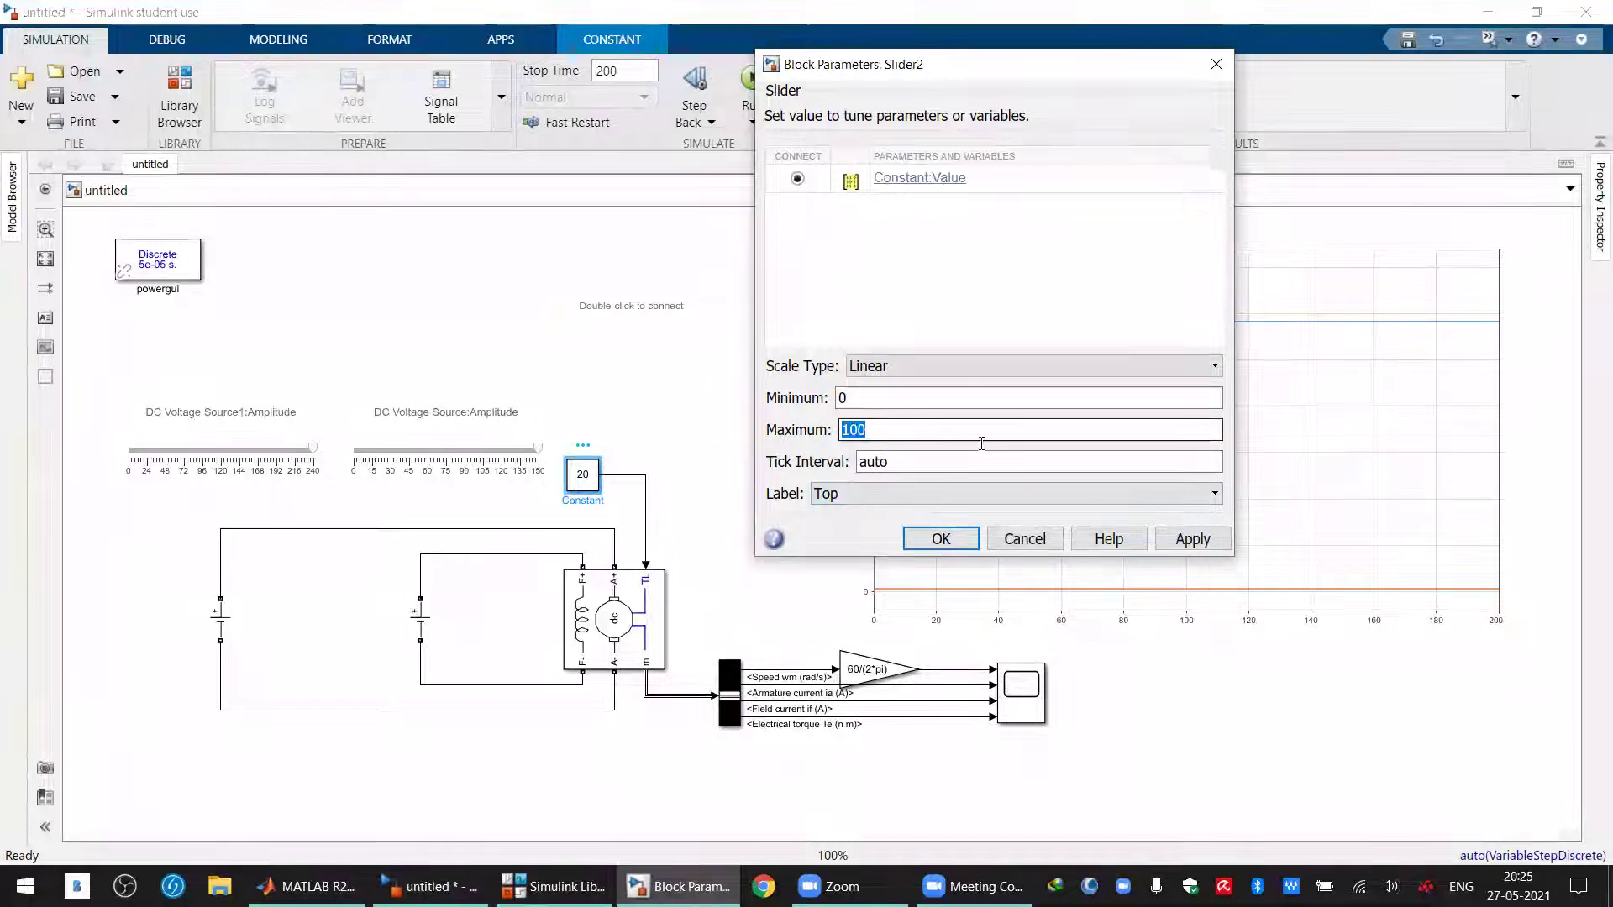
pyautogui.write('25')
pyautogui.click(939, 537)
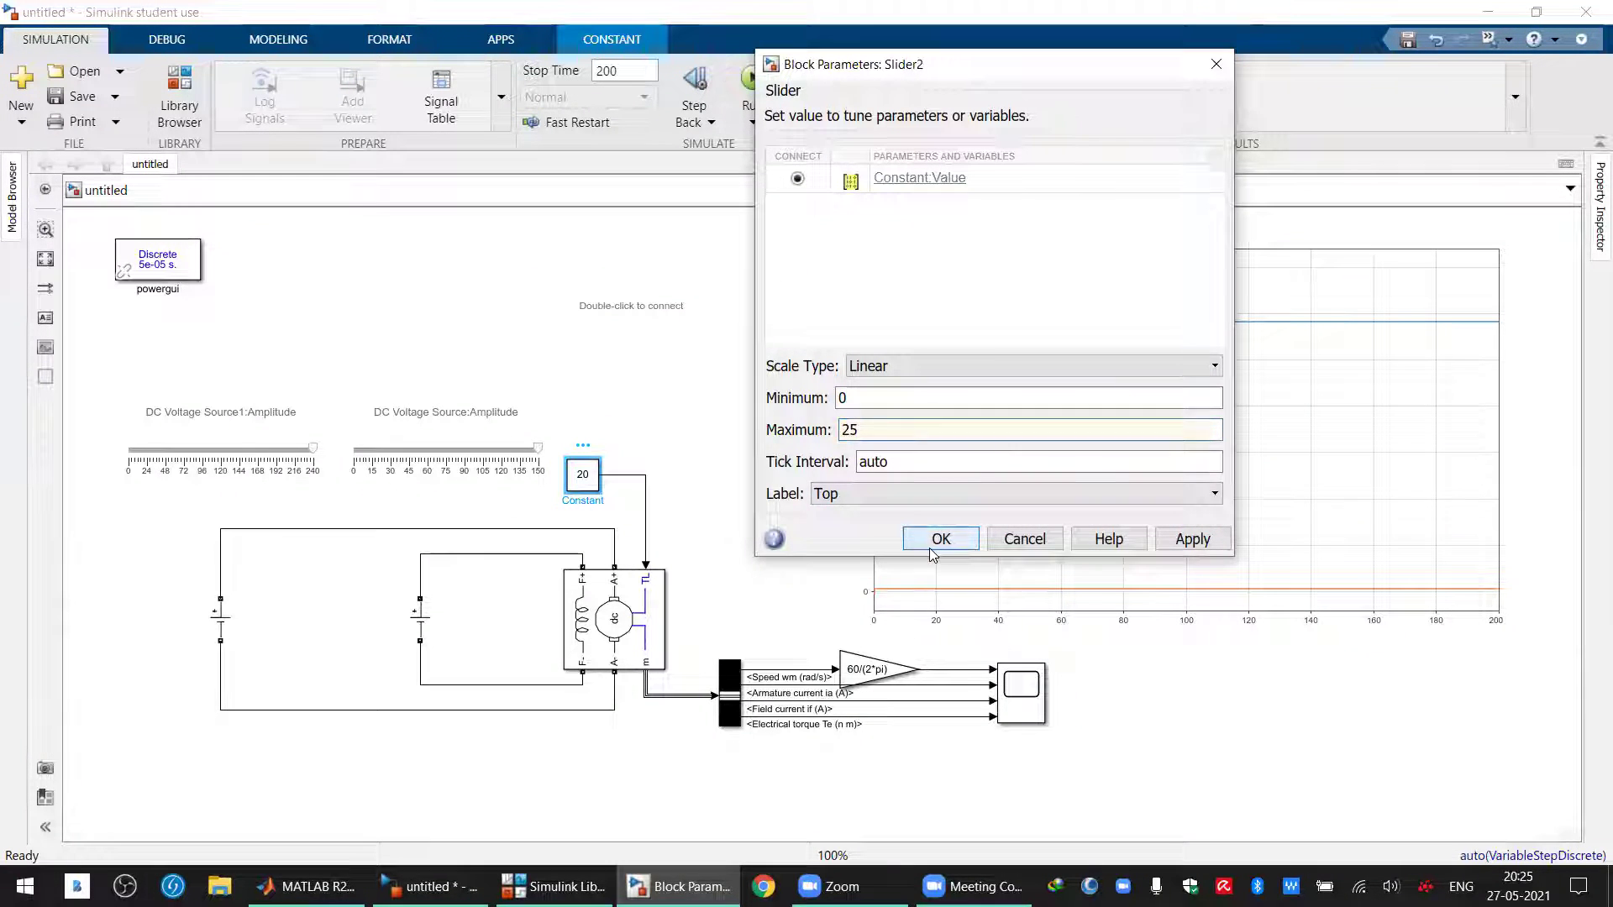
# Run the simulation while varying the load torque Slider, taking it up to 25 and finally down to 0
pyautogui.click(753, 79)
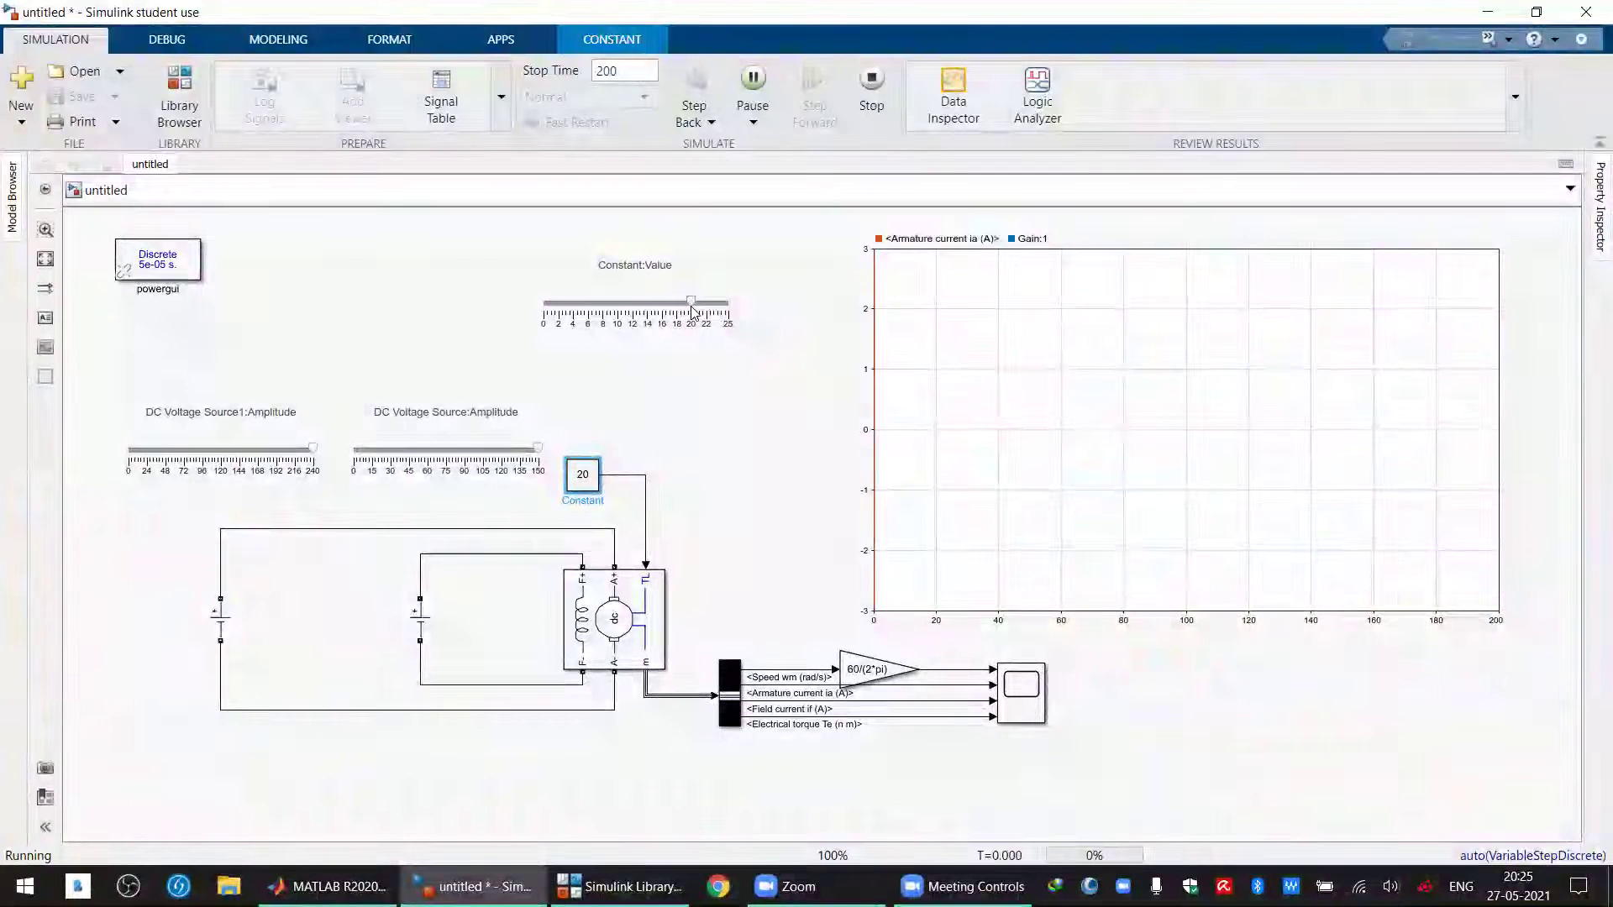
pyautogui.moveTo(692, 304)
pyautogui.mouseDown()
pyautogui.moveTo(562, 320)
pyautogui.moveTo(724, 308)
pyautogui.mouseUp()
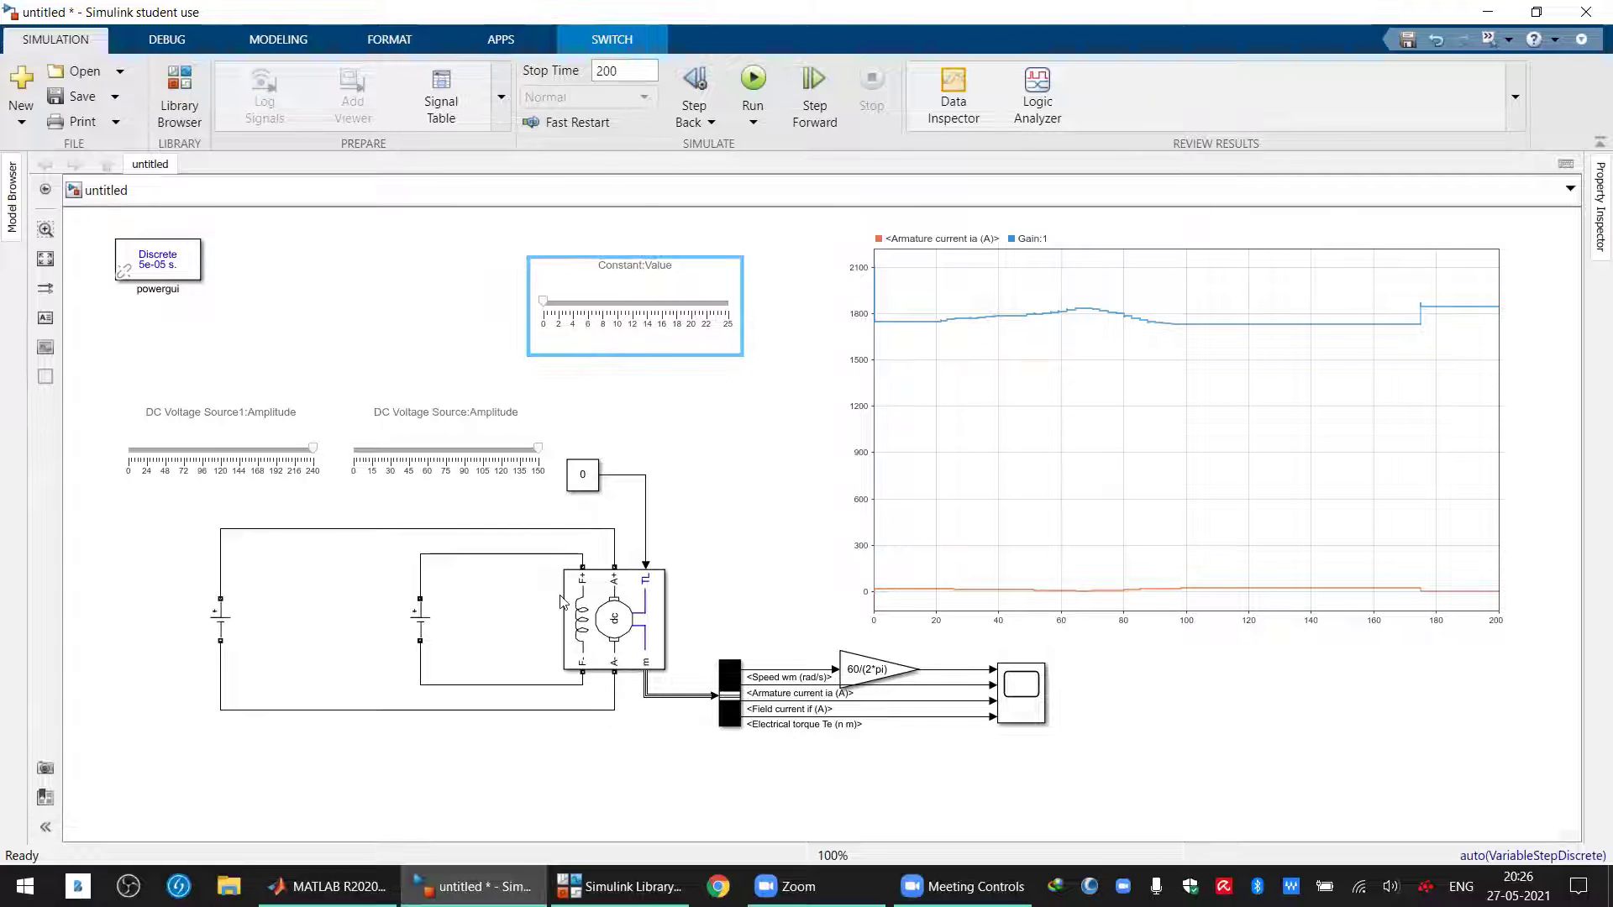
# Review the DC Machine block's configuration, electrical and mechanical parameters, and advanced sample time setting
pyautogui.doubleClick(607, 615)
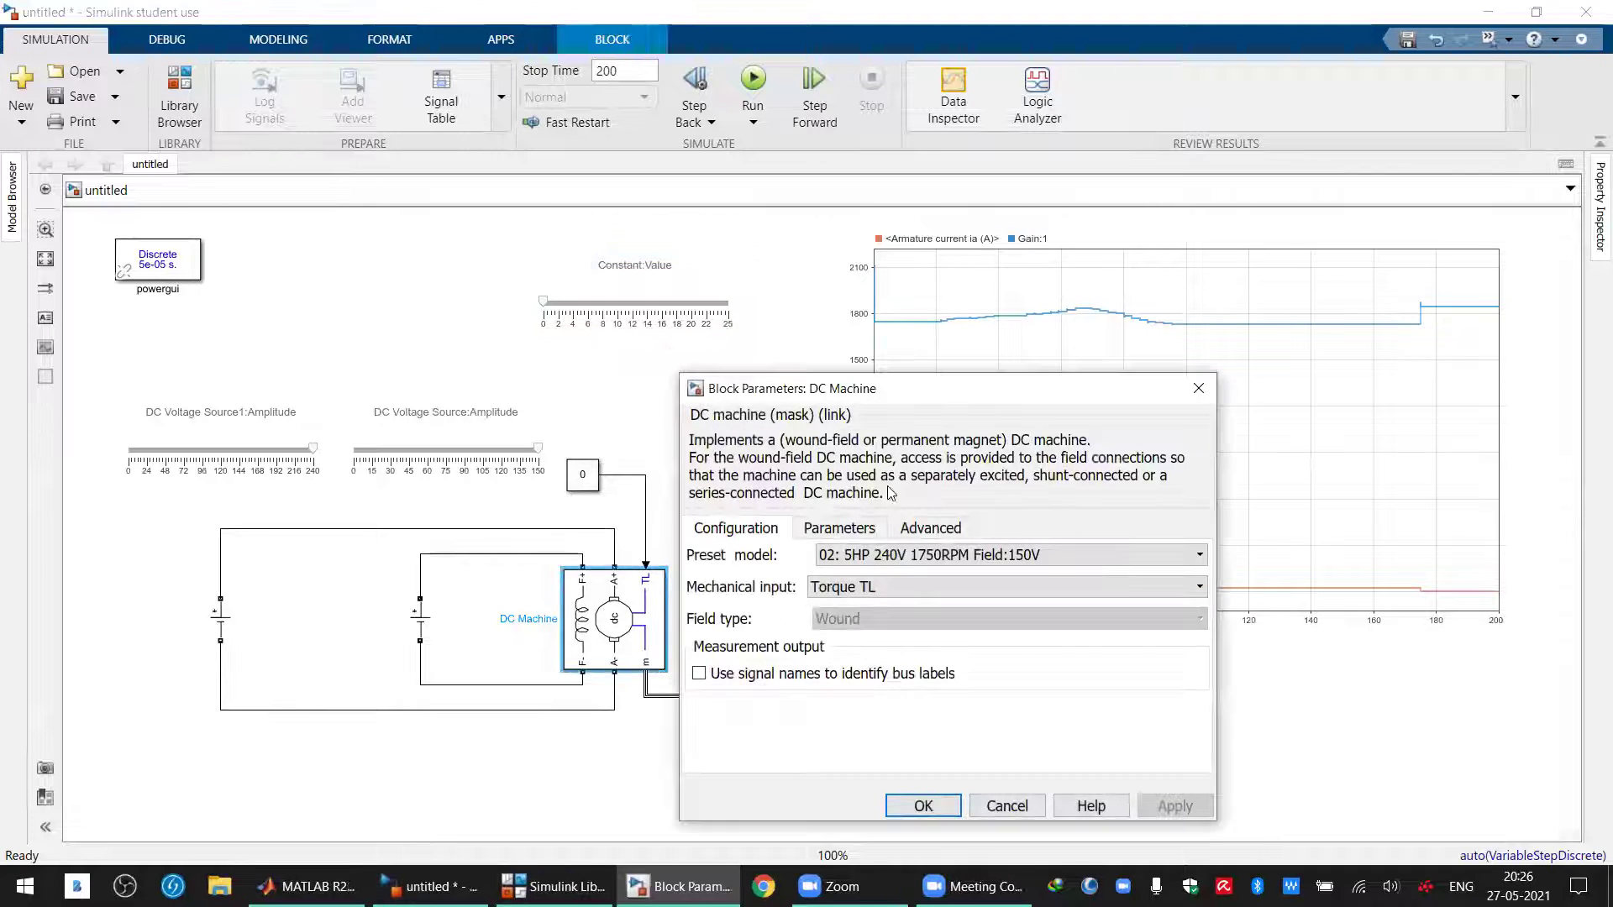
pyautogui.click(839, 528)
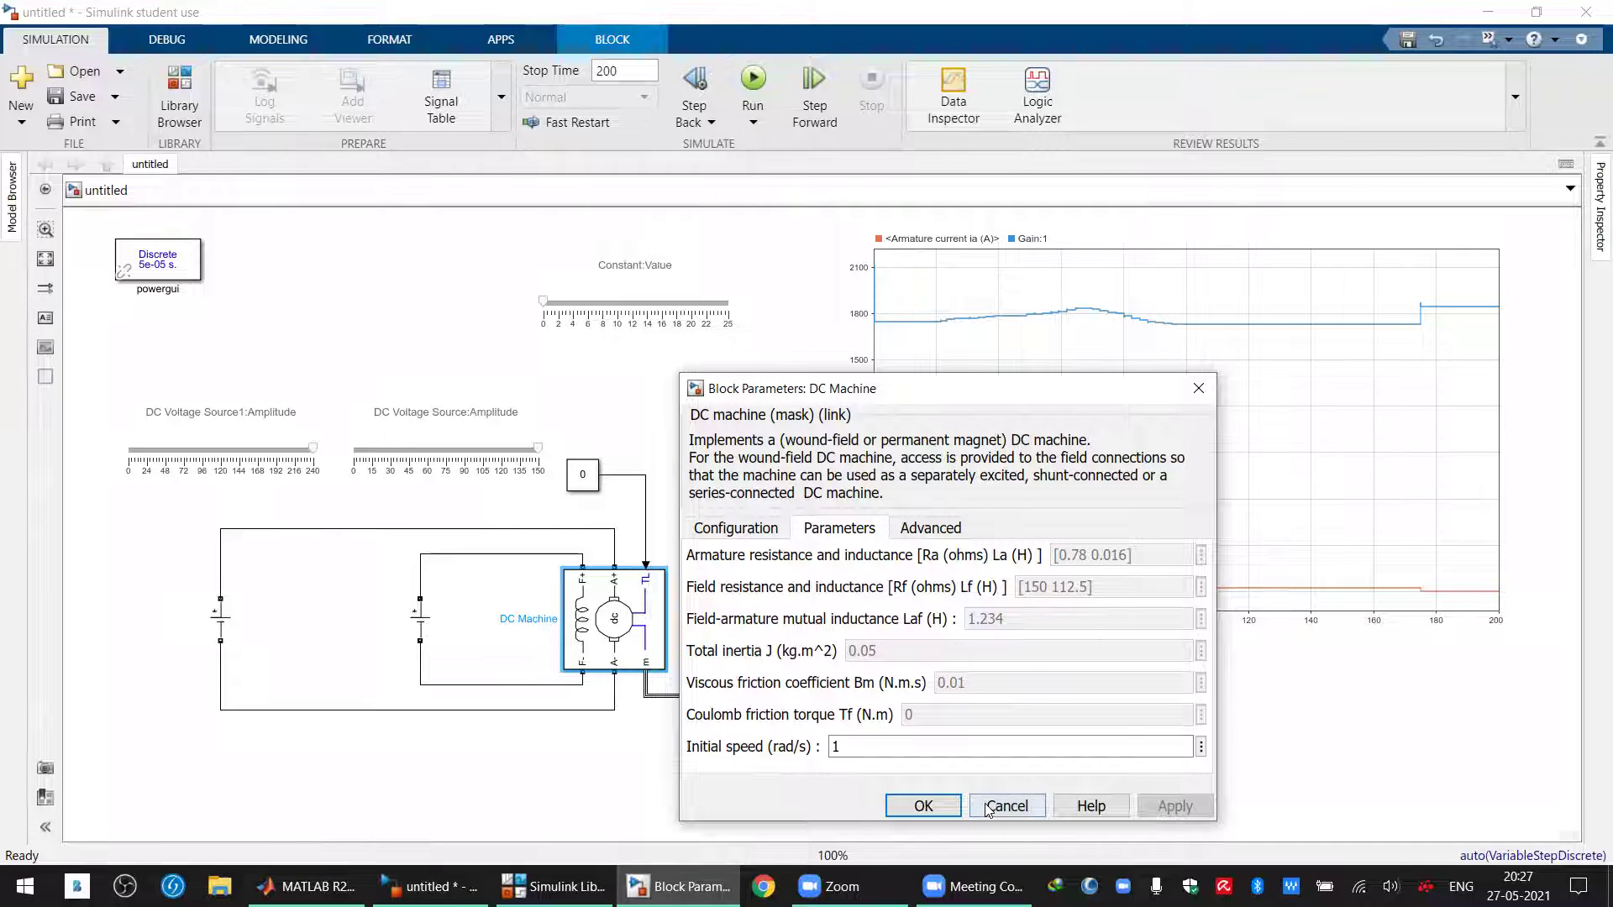
pyautogui.click(926, 798)
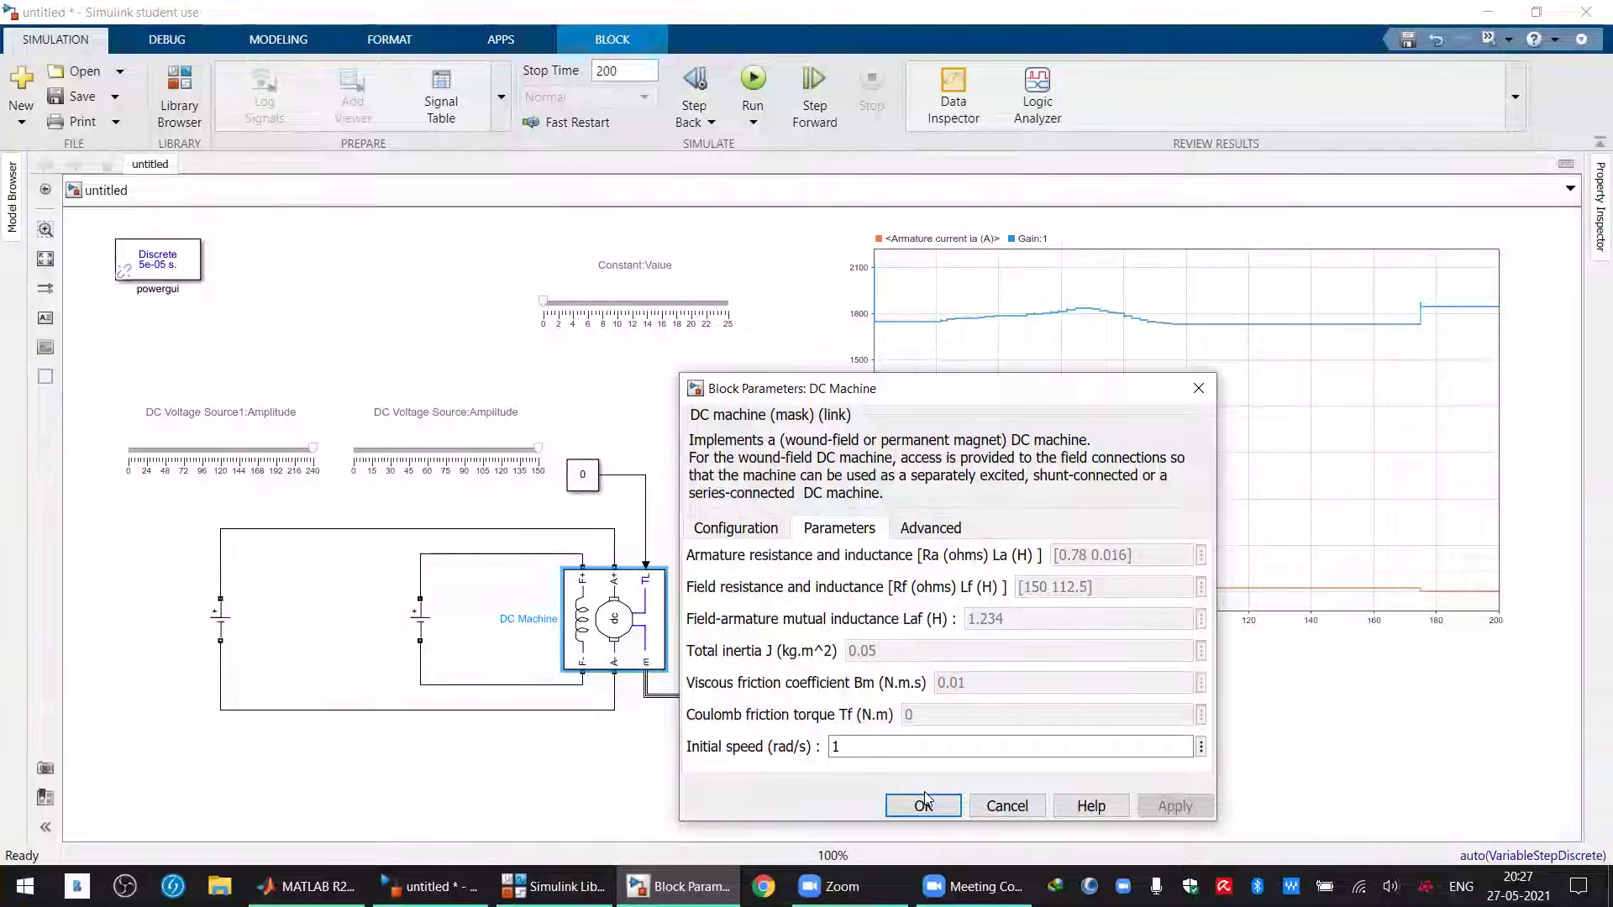
pyautogui.click(778, 528)
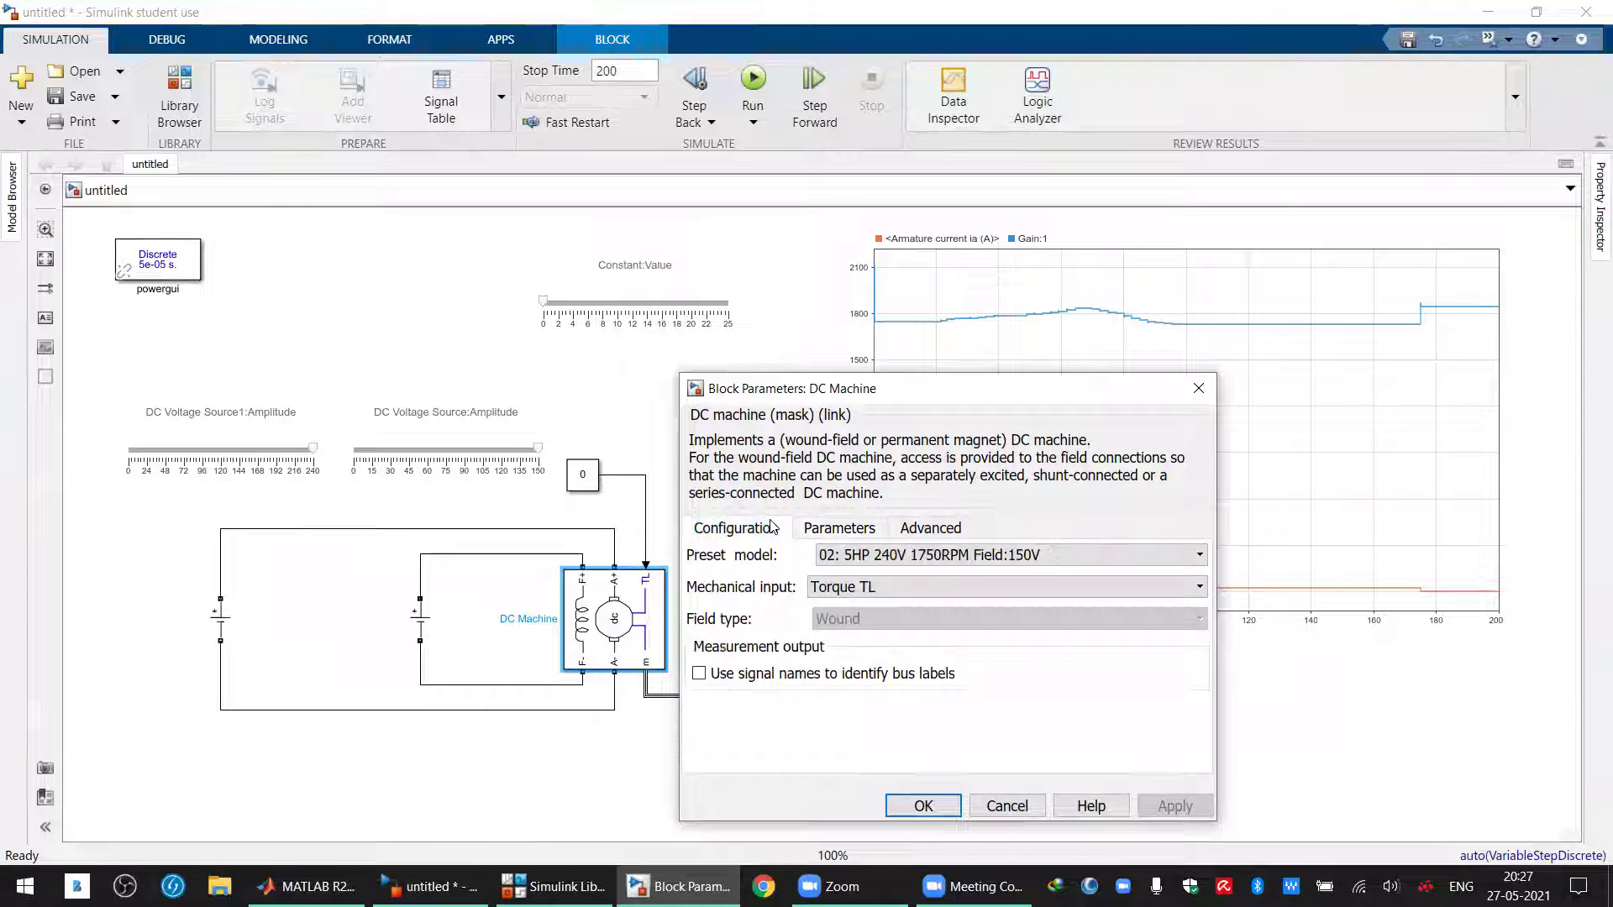
pyautogui.click(924, 529)
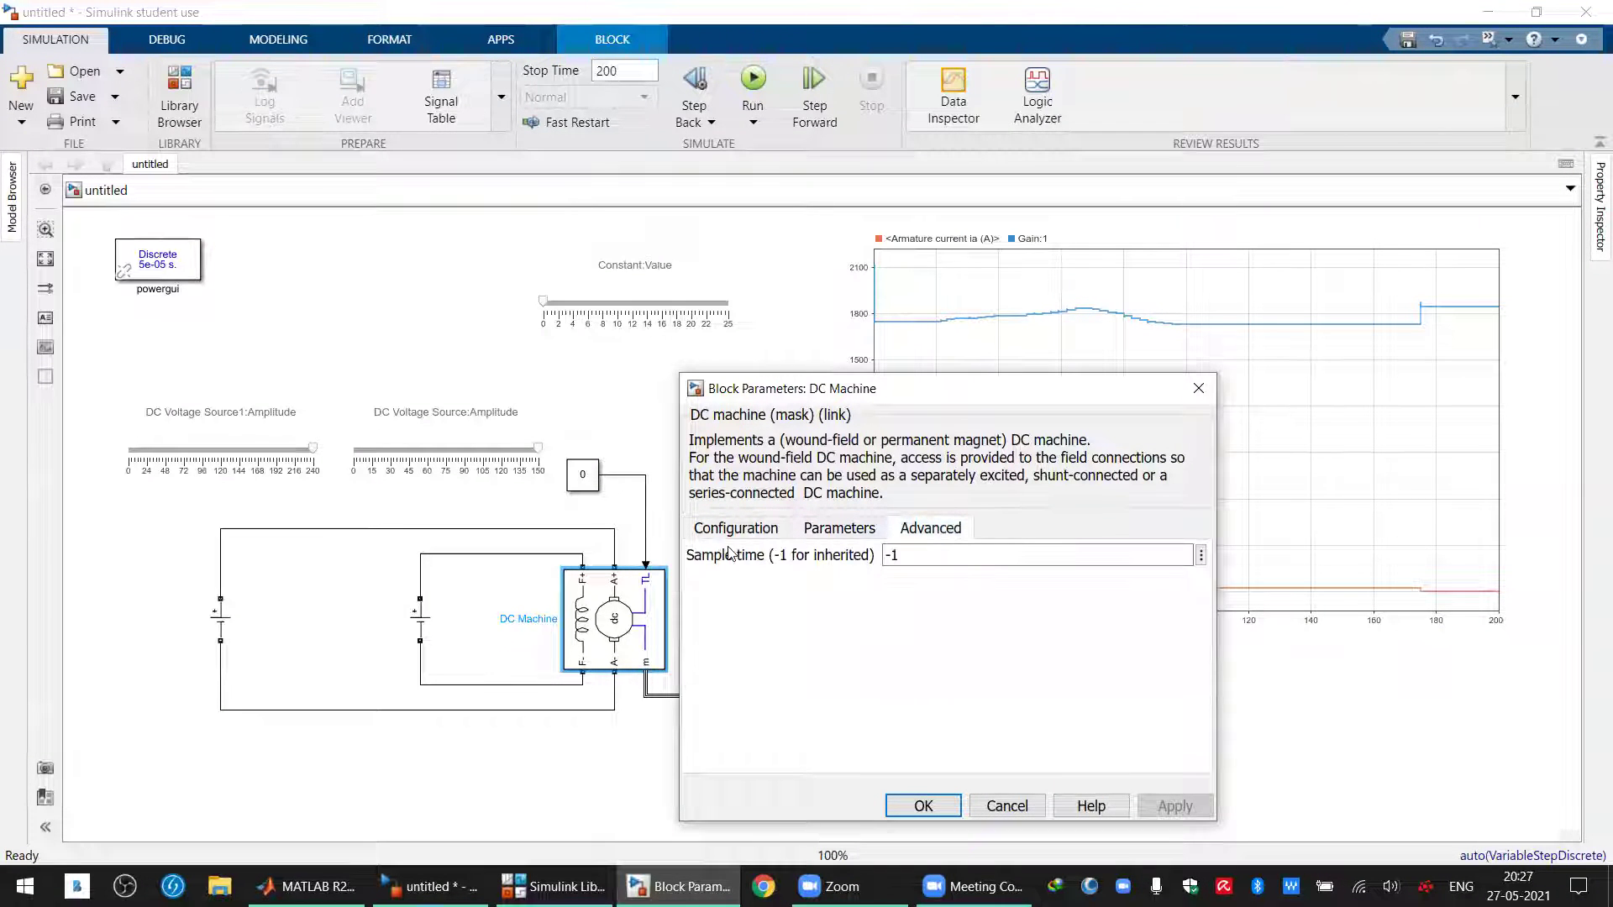
pyautogui.click(779, 538)
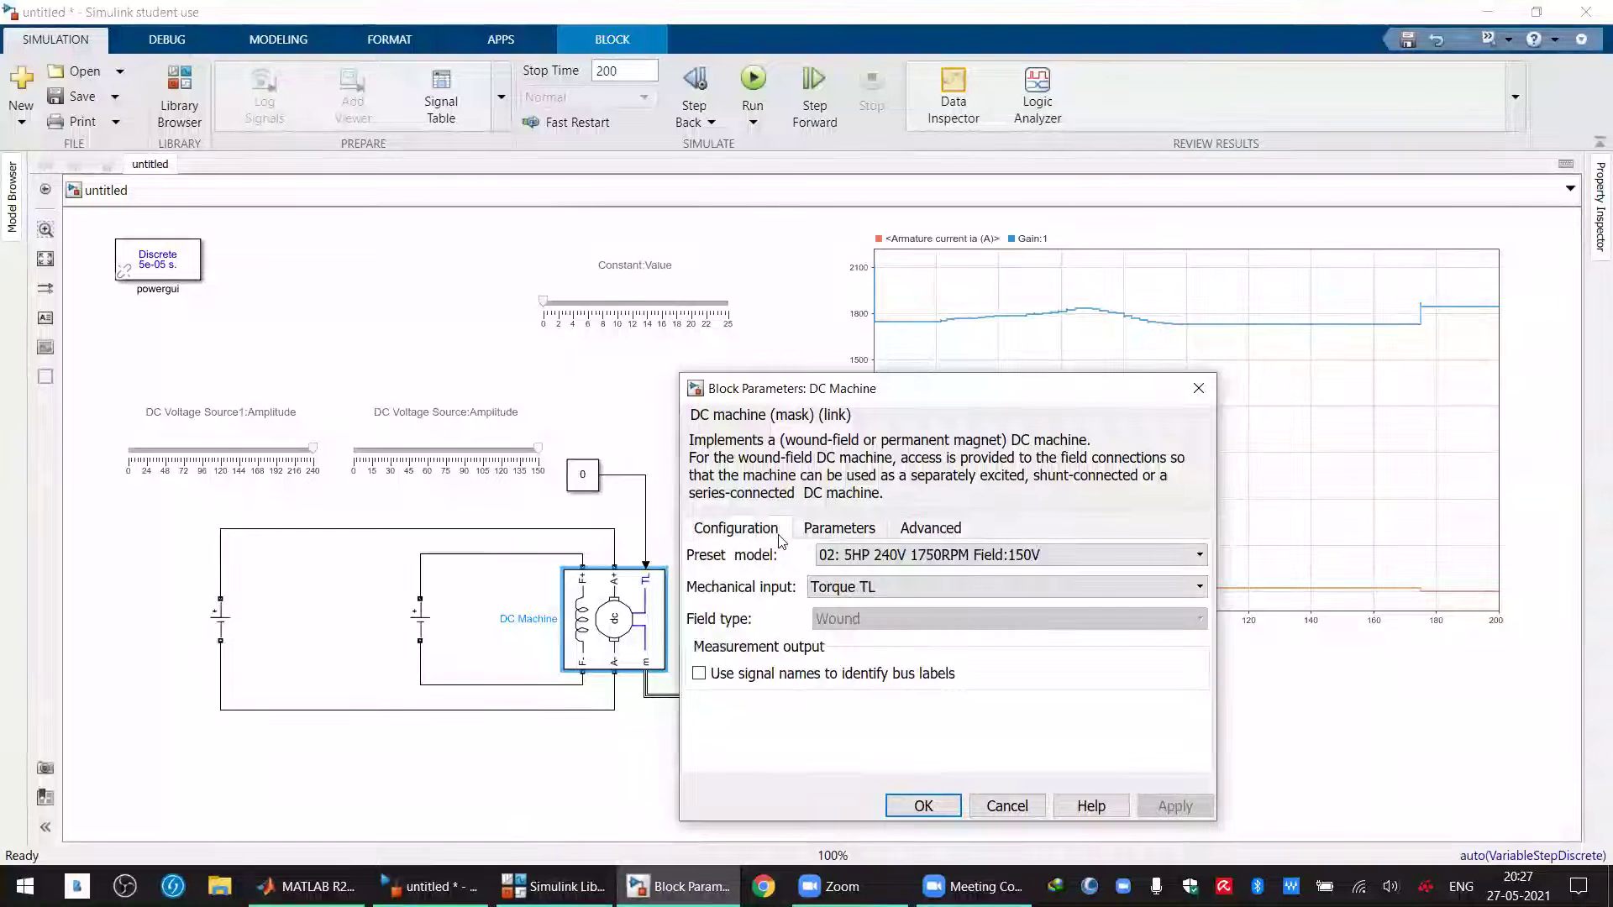
pyautogui.click(922, 800)
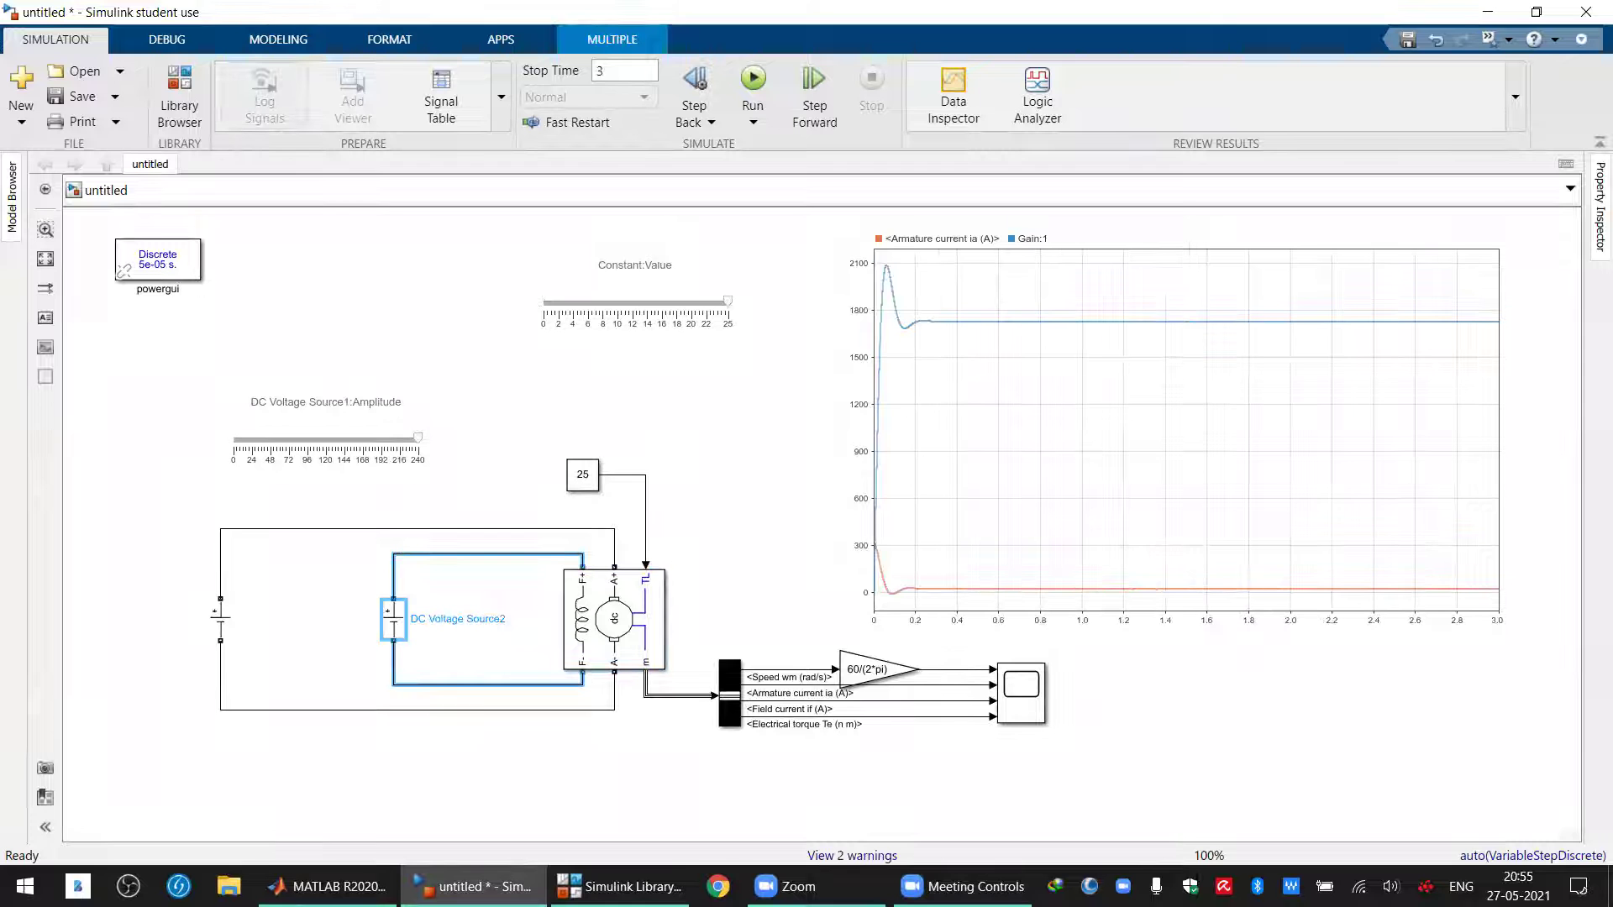
# Delete the separate field supply, DC Voltage Source2, together with its wiring to the DC machine
pyautogui.click(765, 468)
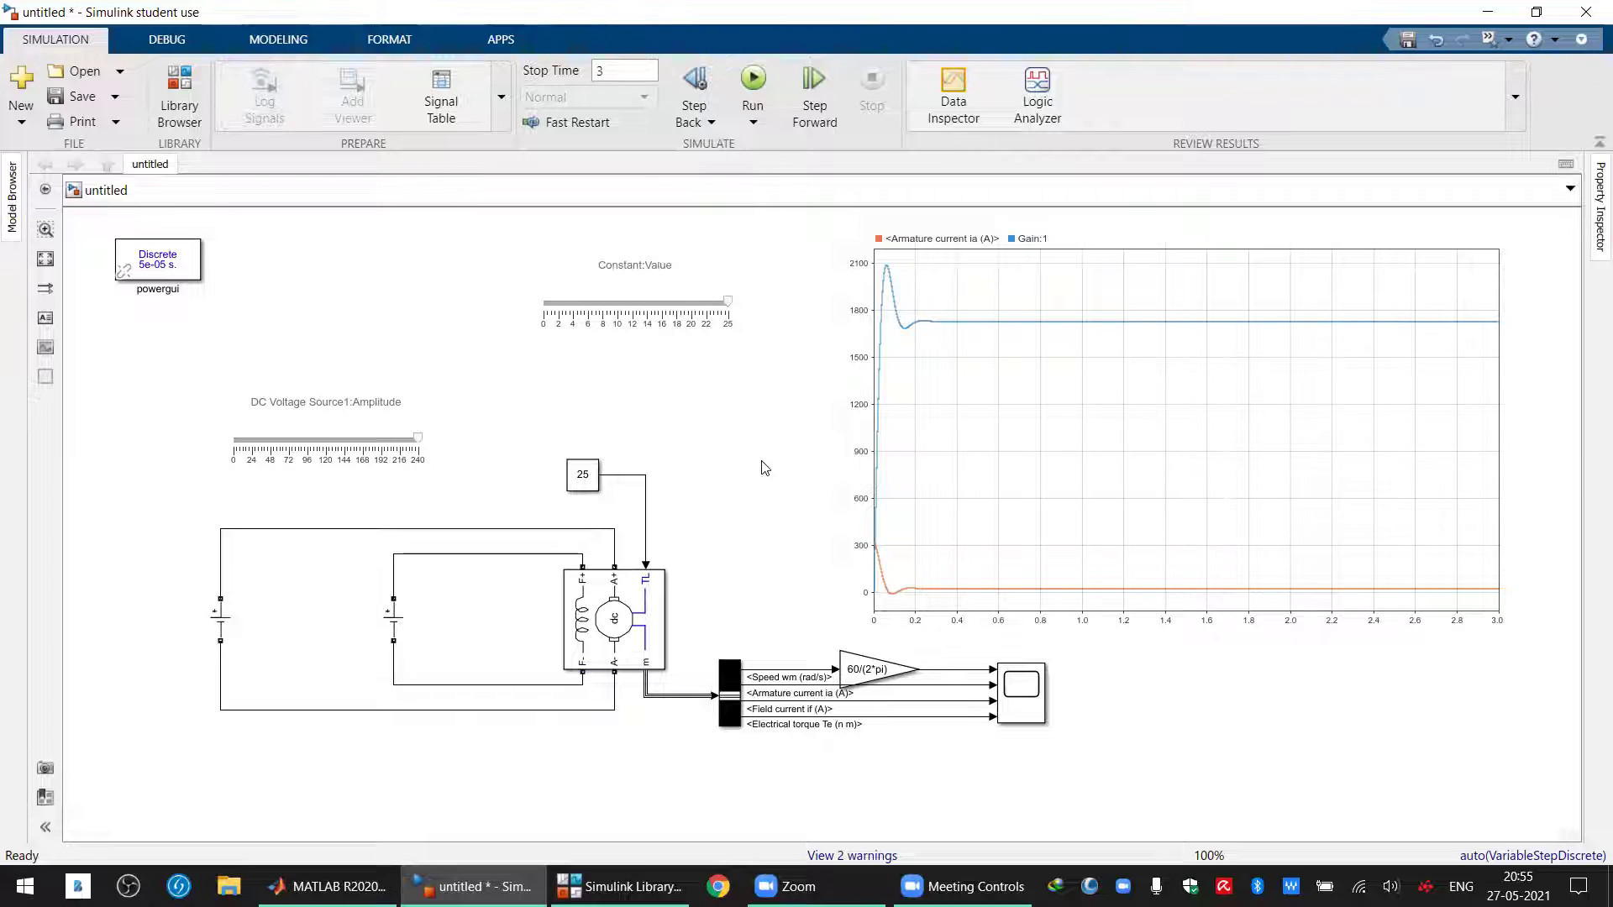
pyautogui.click(459, 558)
pyautogui.moveTo(330, 547); pyautogui.dragTo(425, 680)
pyautogui.press('Delete')
# Wire the F+ and F- terminals to the armature supply lines for shunt excitation and run the 3-second simulation
pyautogui.click(585, 575)
pyautogui.moveTo(583, 571); pyautogui.dragTo(582, 529)
pyautogui.click(584, 670)
pyautogui.moveTo(583, 672); pyautogui.dragTo(583, 710)
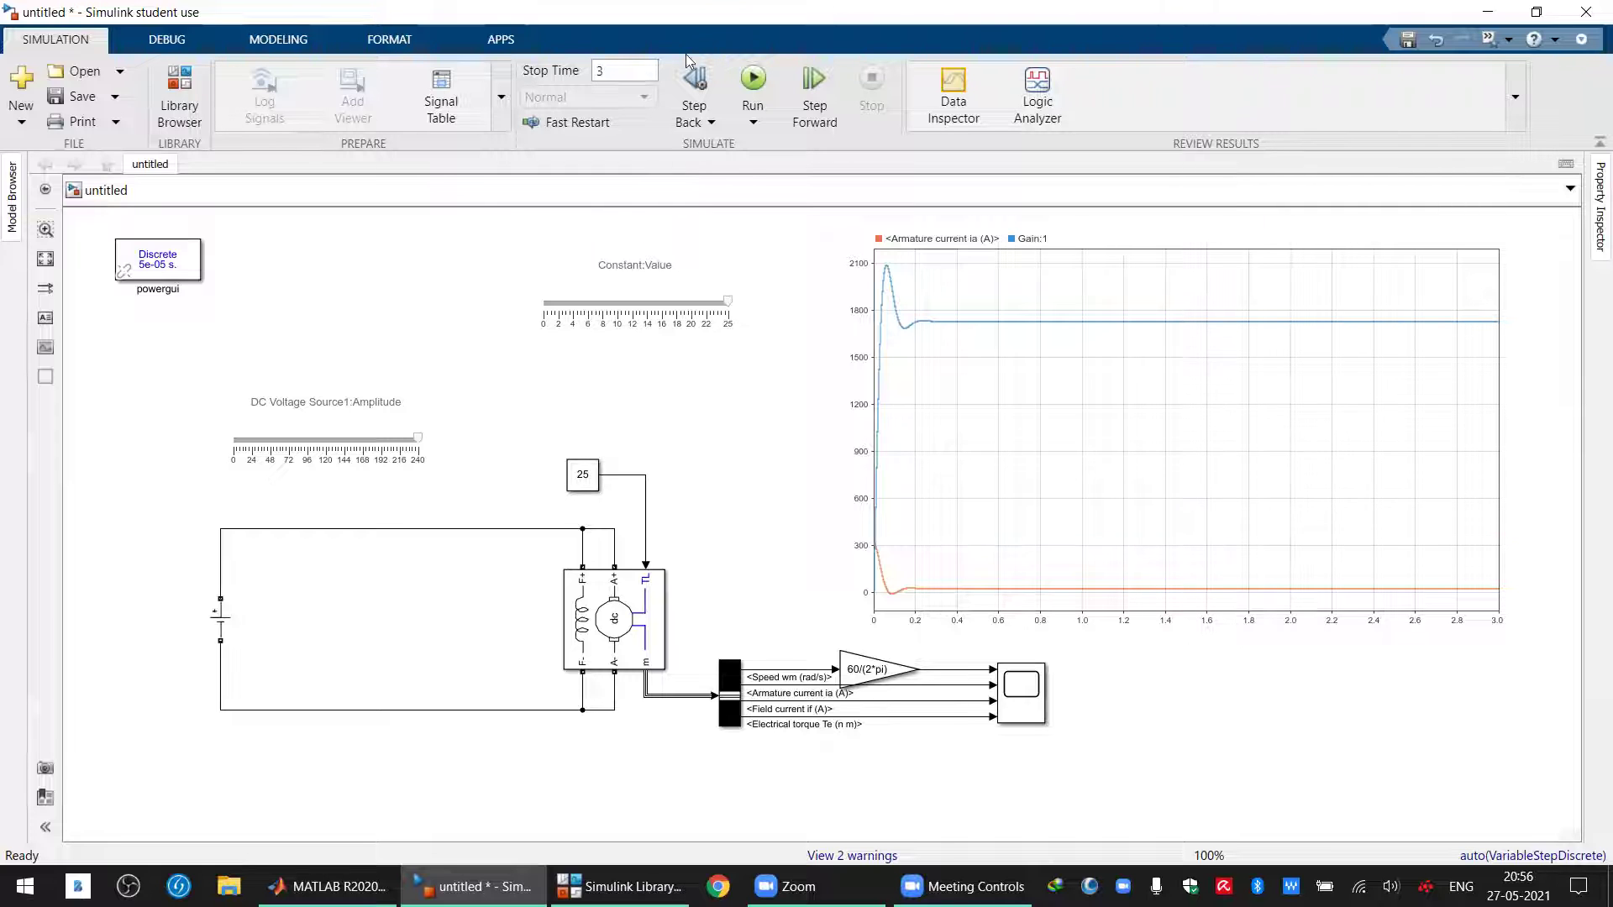
pyautogui.click(754, 78)
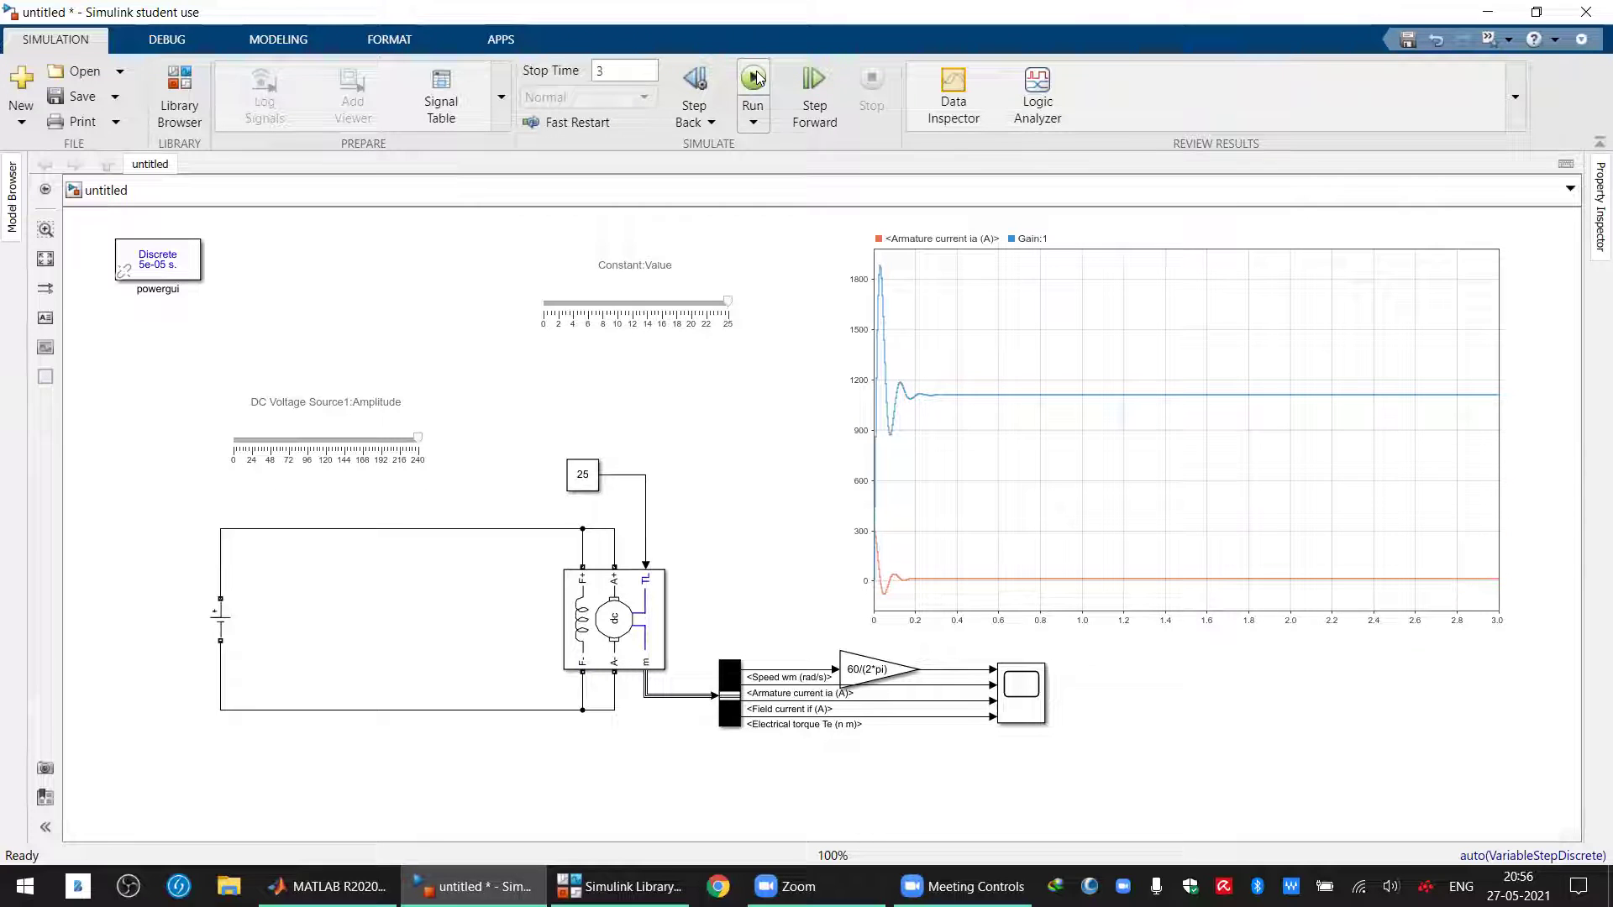
# Run the shunt machine with a stop time of 330 while lowering the supply voltage Slider to about 72 and returning it to 240
pyautogui.click(624, 66)
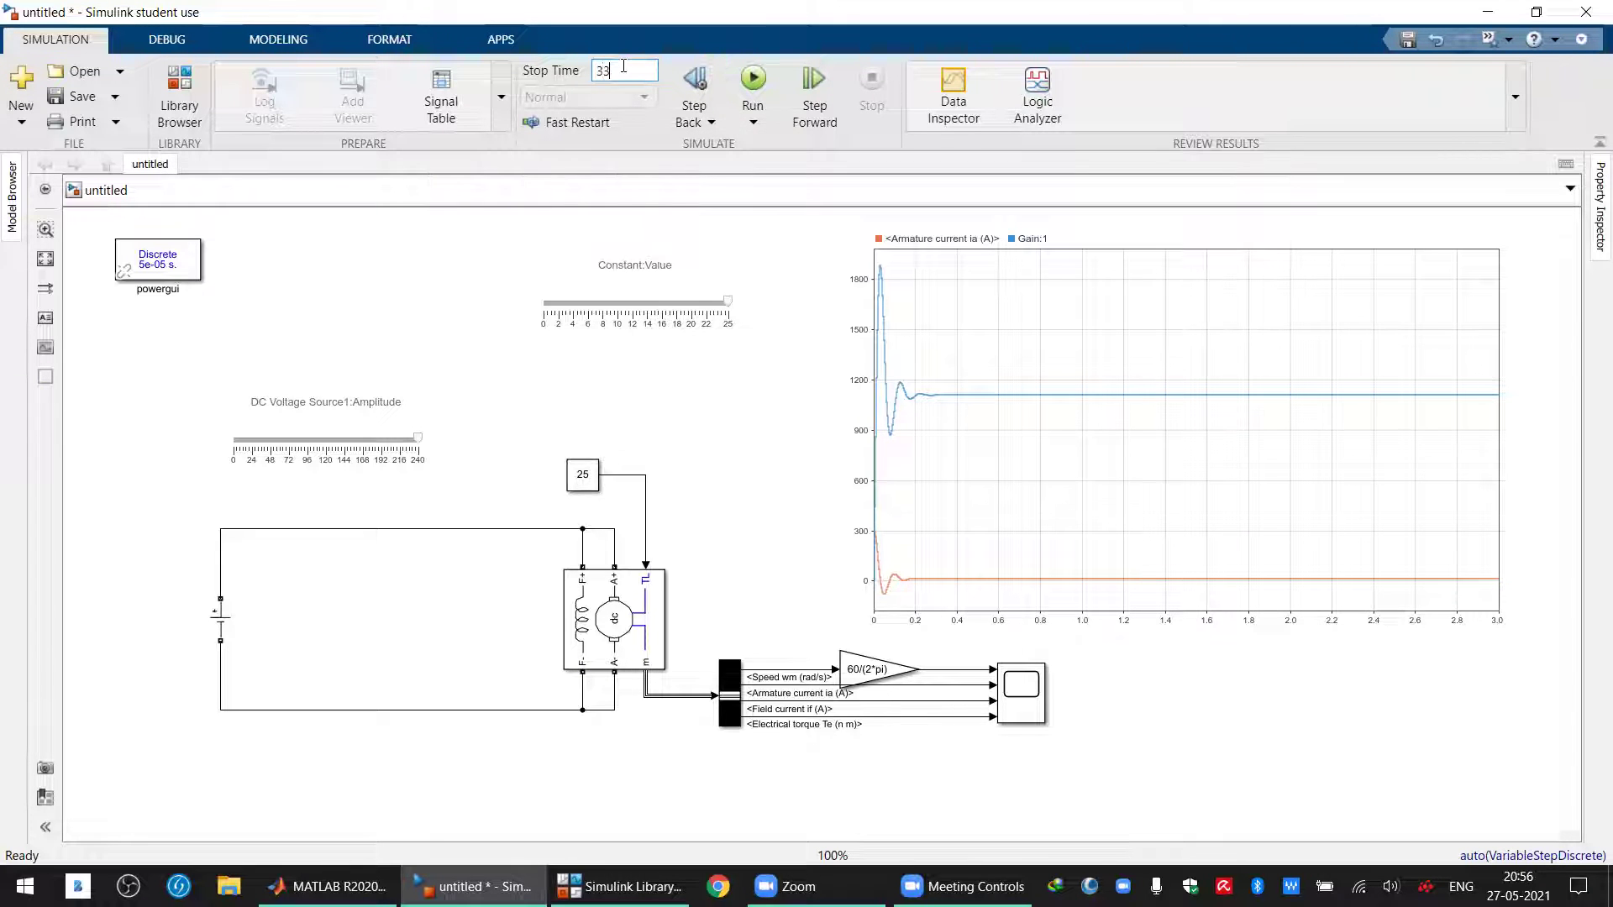
pyautogui.write('330')
pyautogui.click(751, 79)
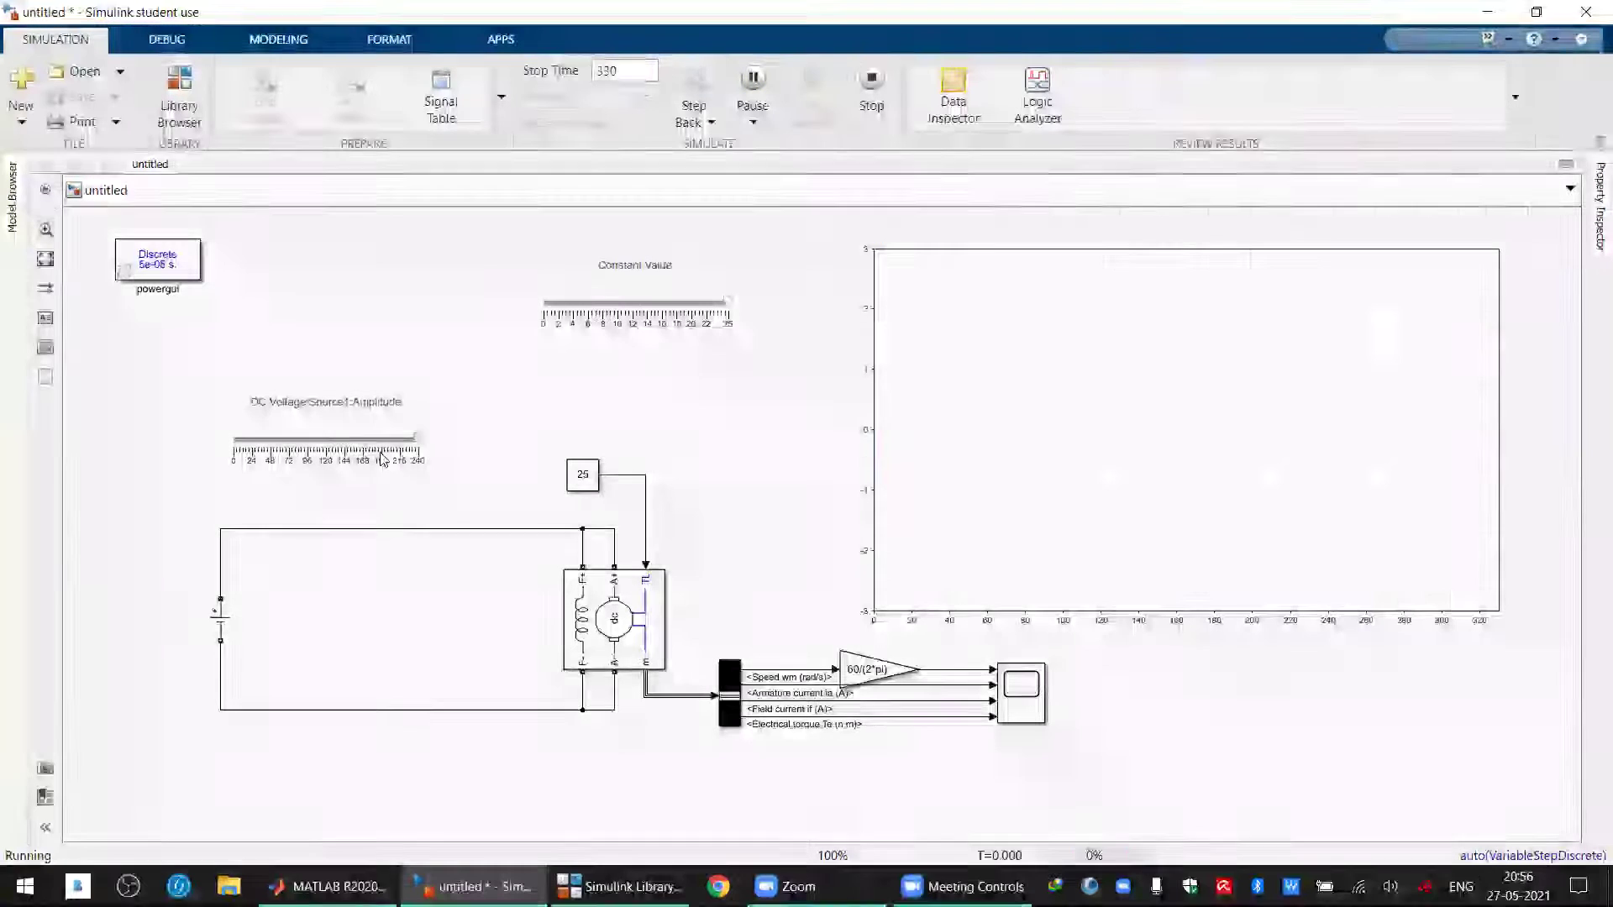
pyautogui.moveTo(418, 443); pyautogui.dragTo(289, 454)
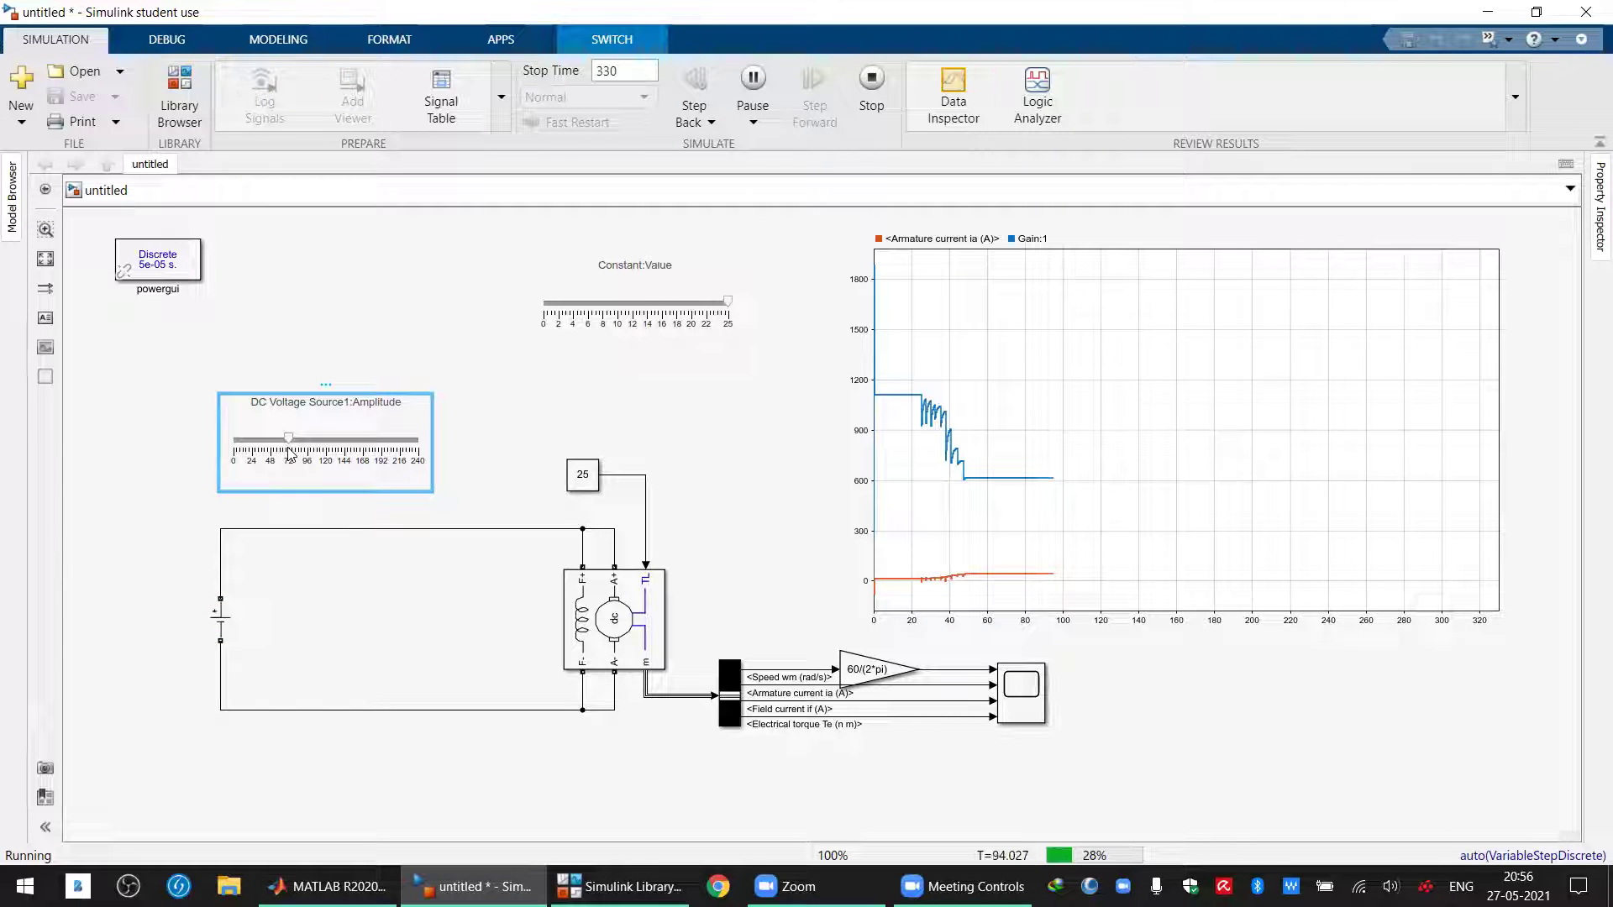
pyautogui.moveTo(290, 440); pyautogui.dragTo(450, 439)
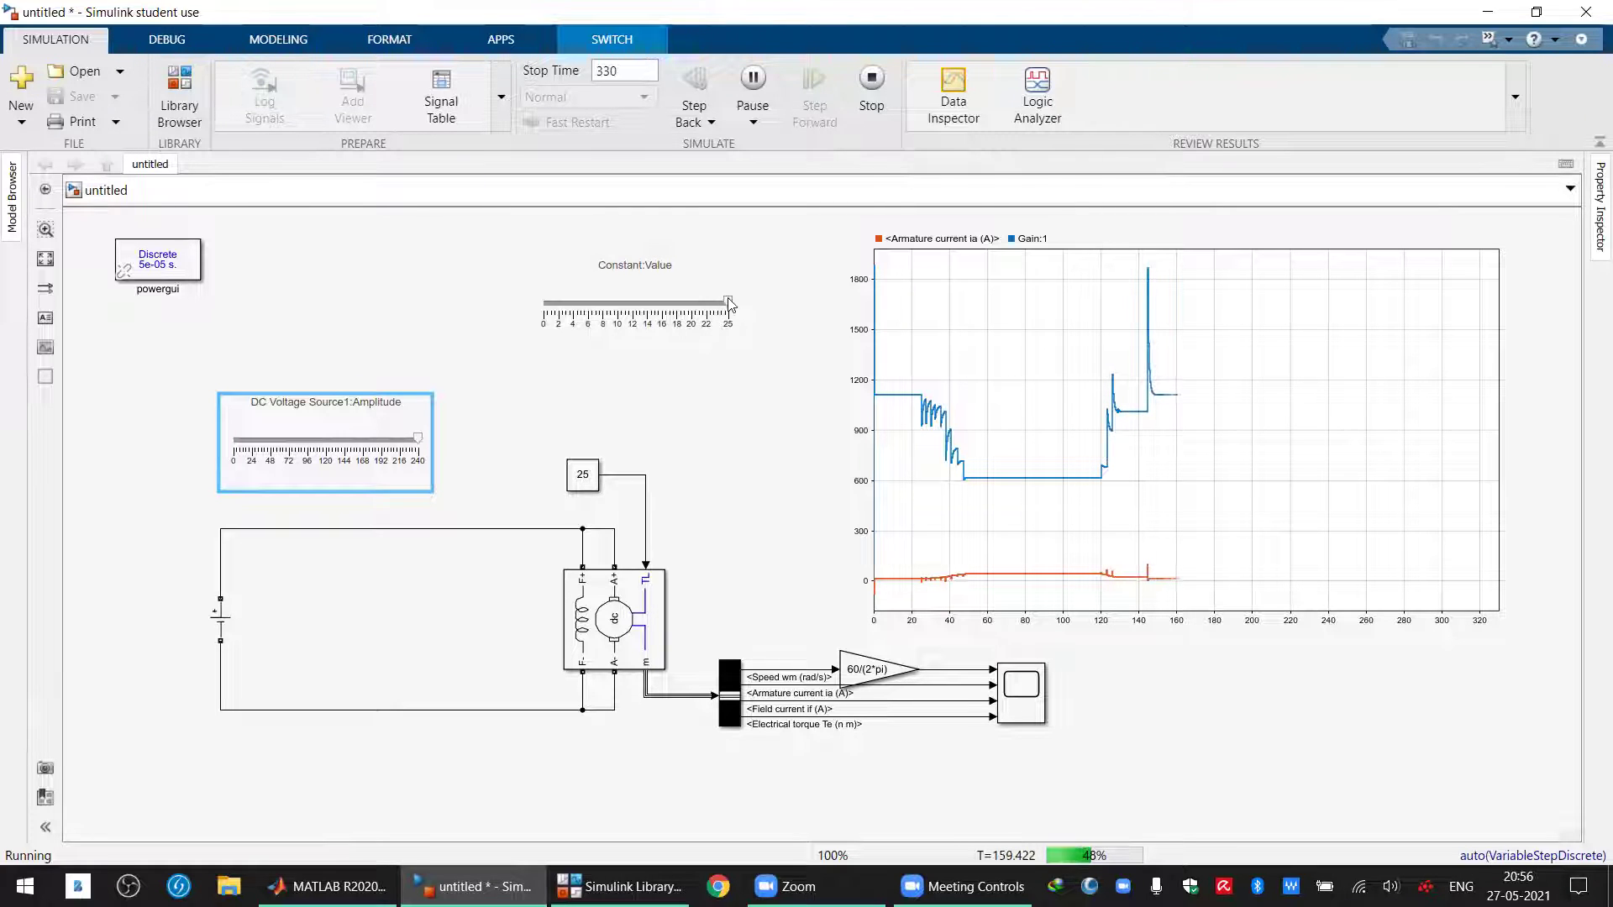
pyautogui.moveTo(729, 304)
pyautogui.mouseDown()
pyautogui.moveTo(549, 307)
pyautogui.moveTo(733, 300)
pyautogui.mouseUp()
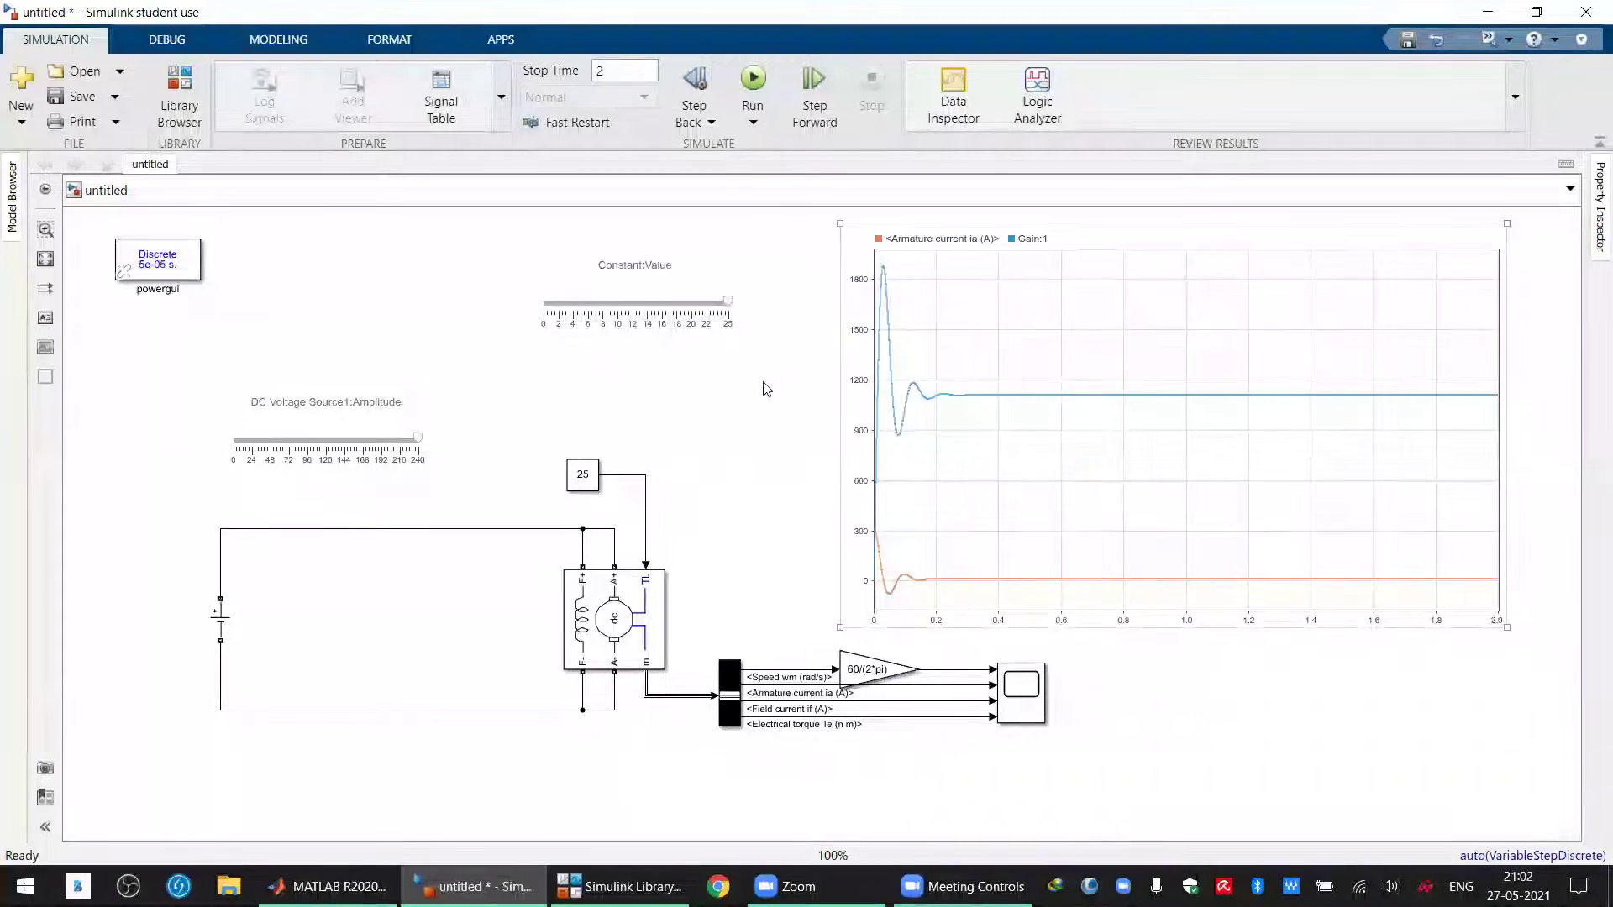
# Add an XY Graph block from the Simulink Sinks library below the Scope and wire electrical torque to X and the Gain's speed output to Y
pyautogui.moveTo(475, 886)
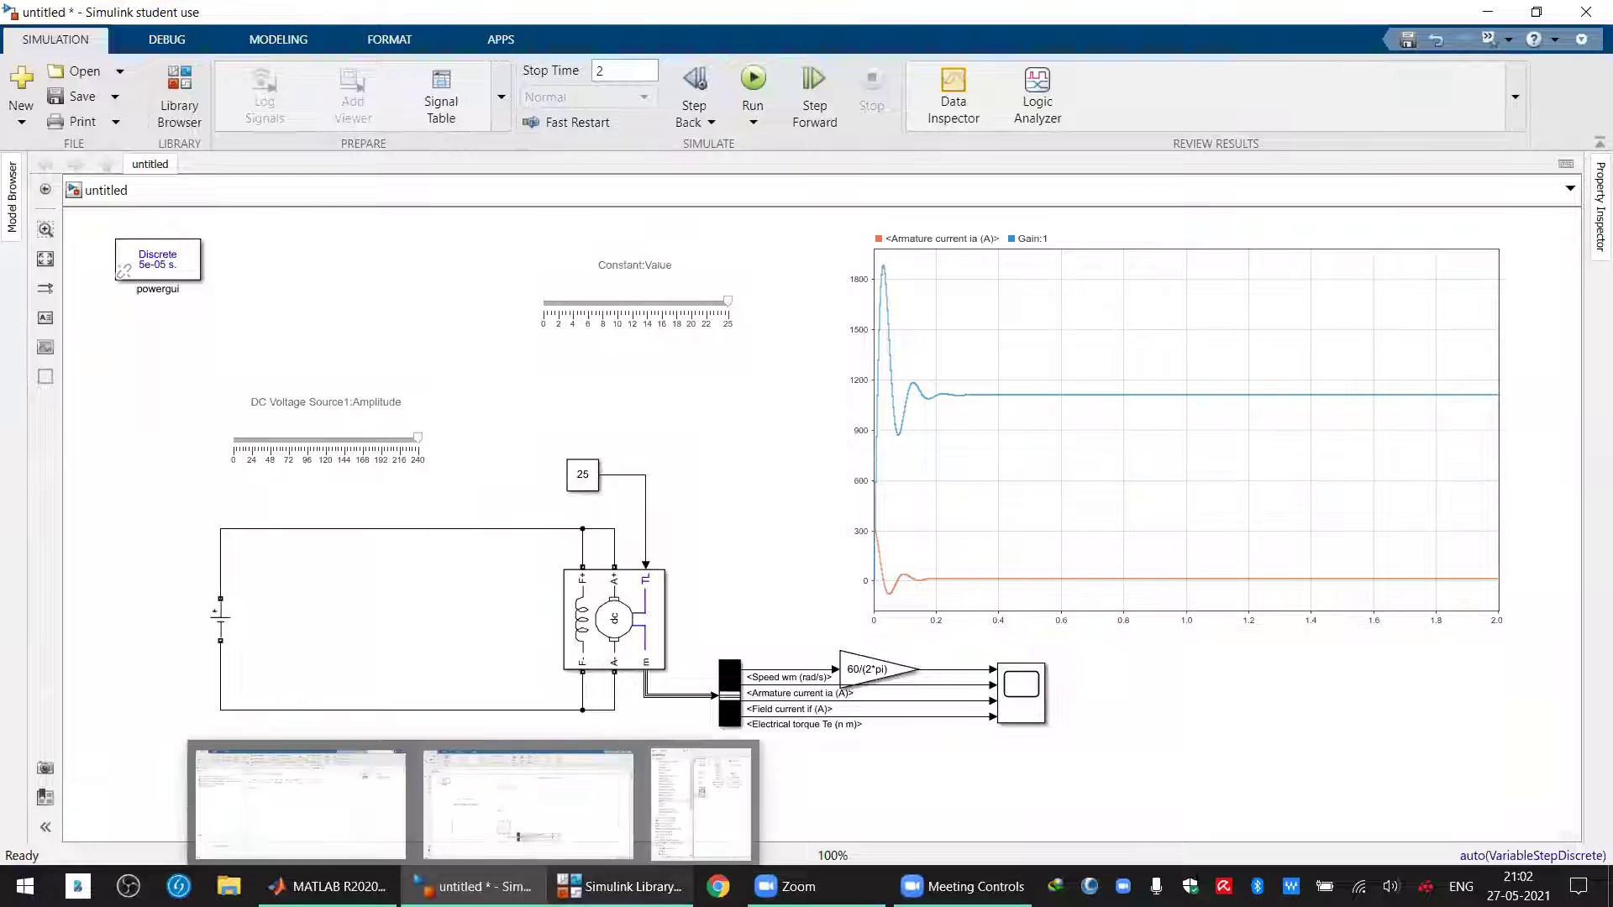
pyautogui.click(701, 798)
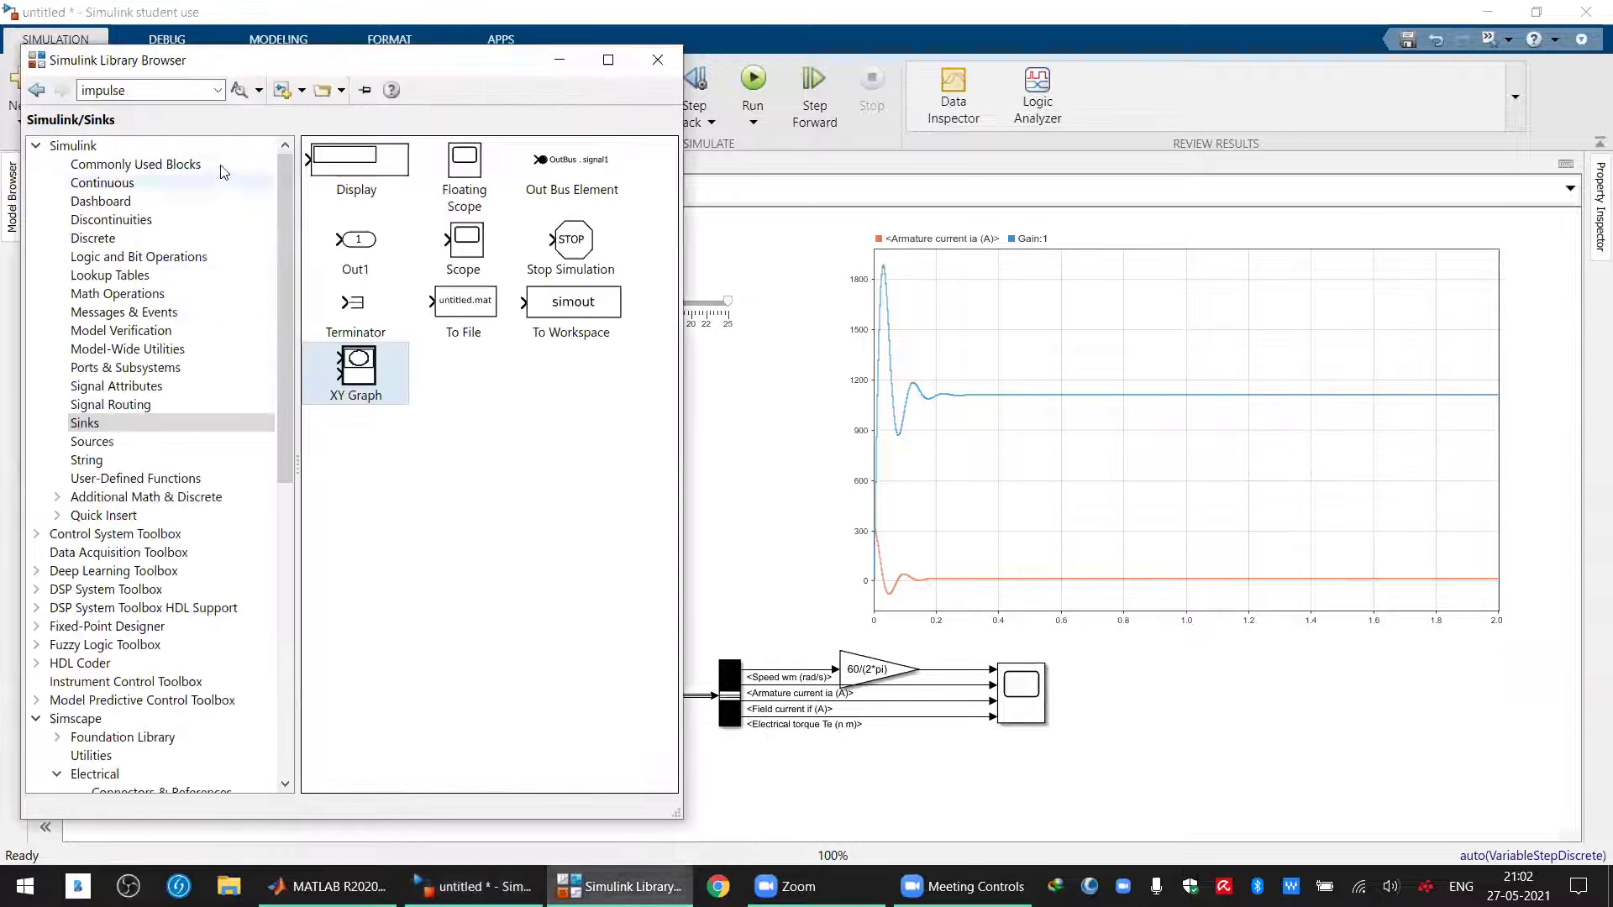
pyautogui.click(196, 169)
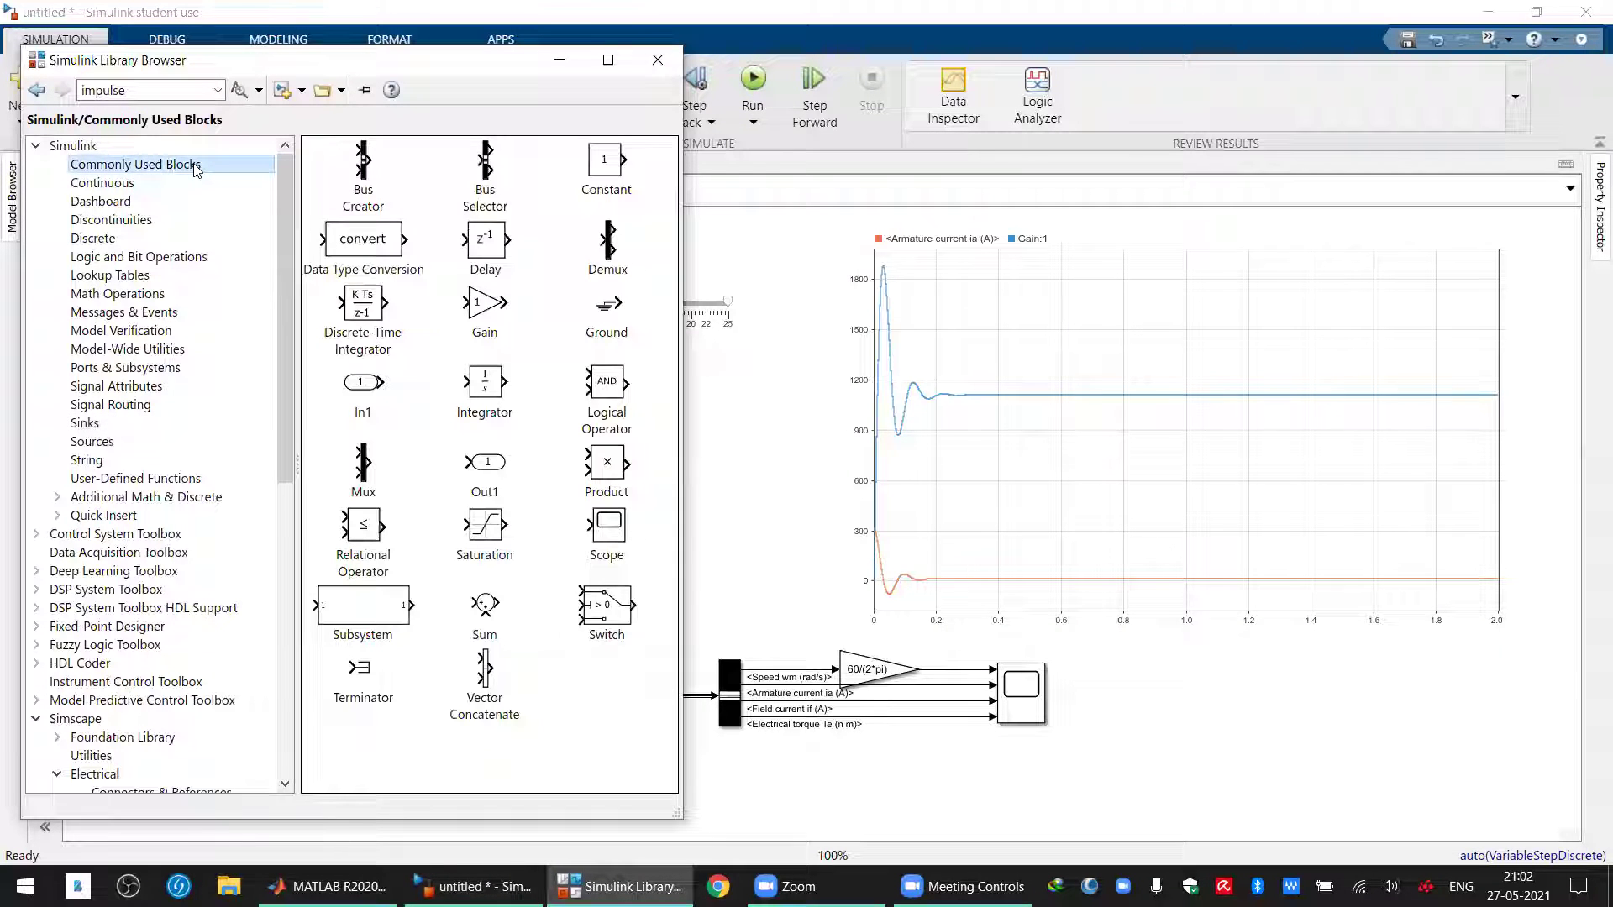
pyautogui.click(135, 423)
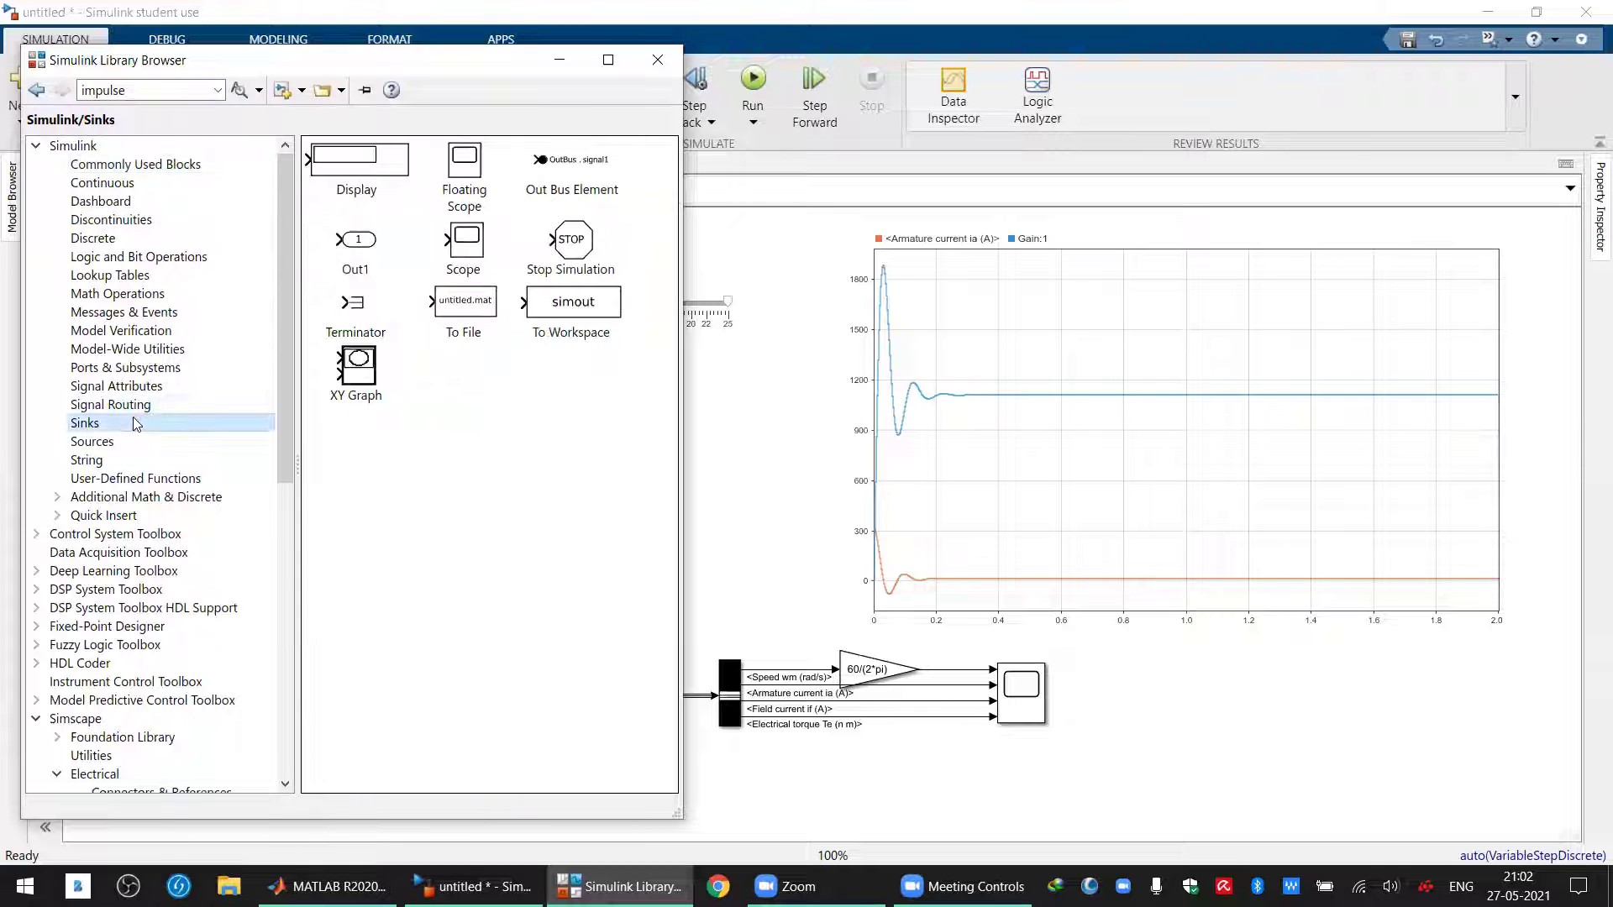
pyautogui.click(357, 378)
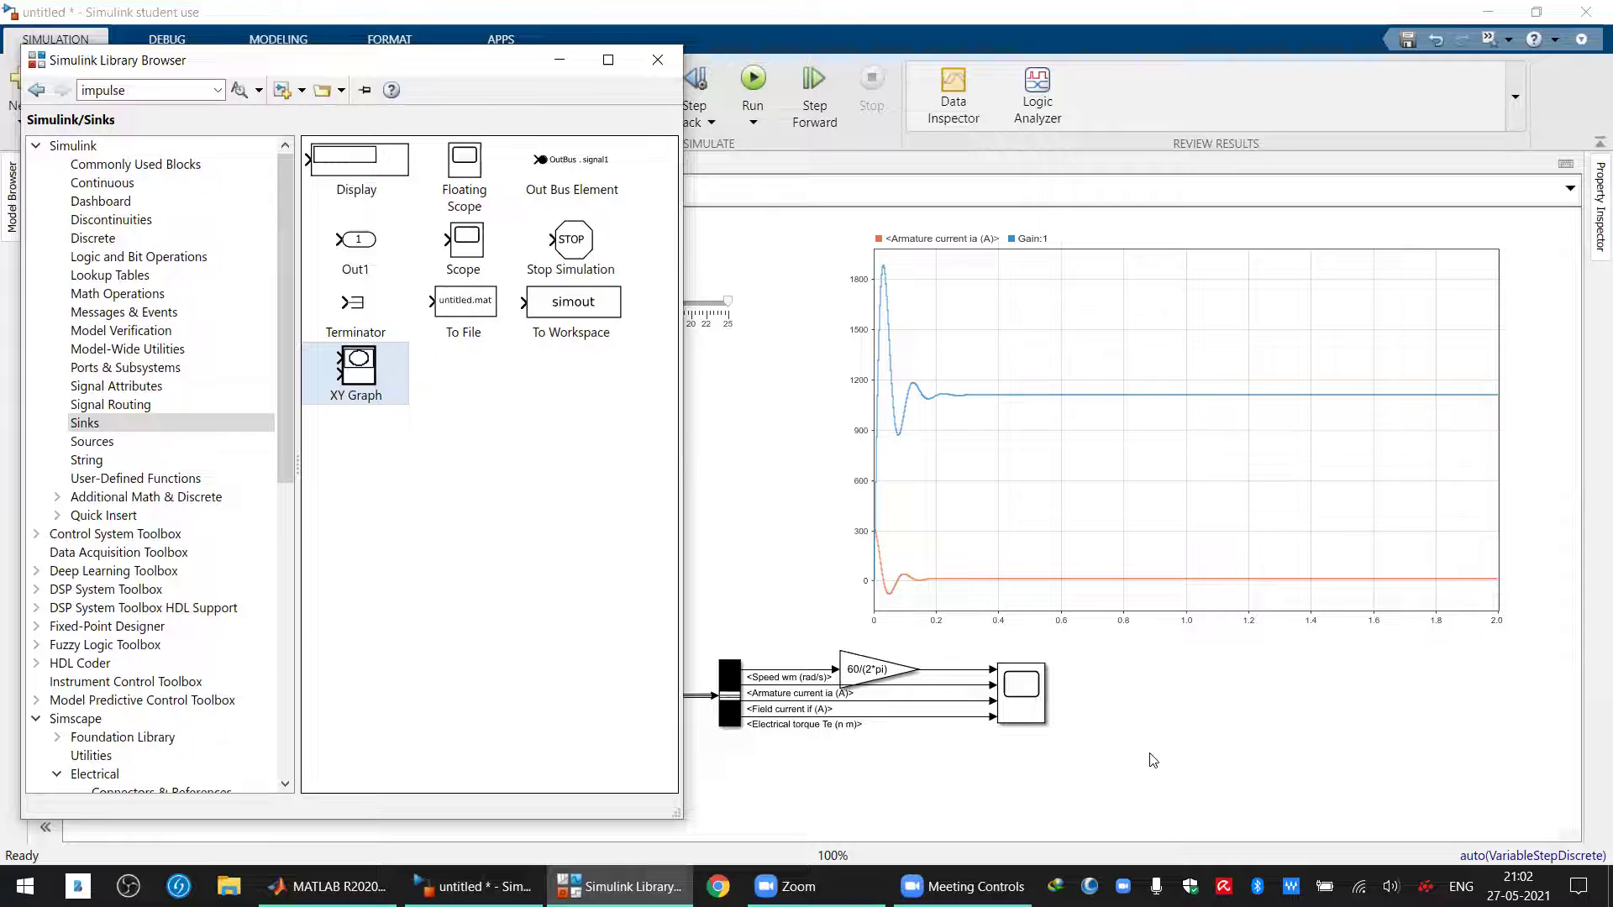
pyautogui.moveTo(356, 362); pyautogui.dragTo(1147, 773)
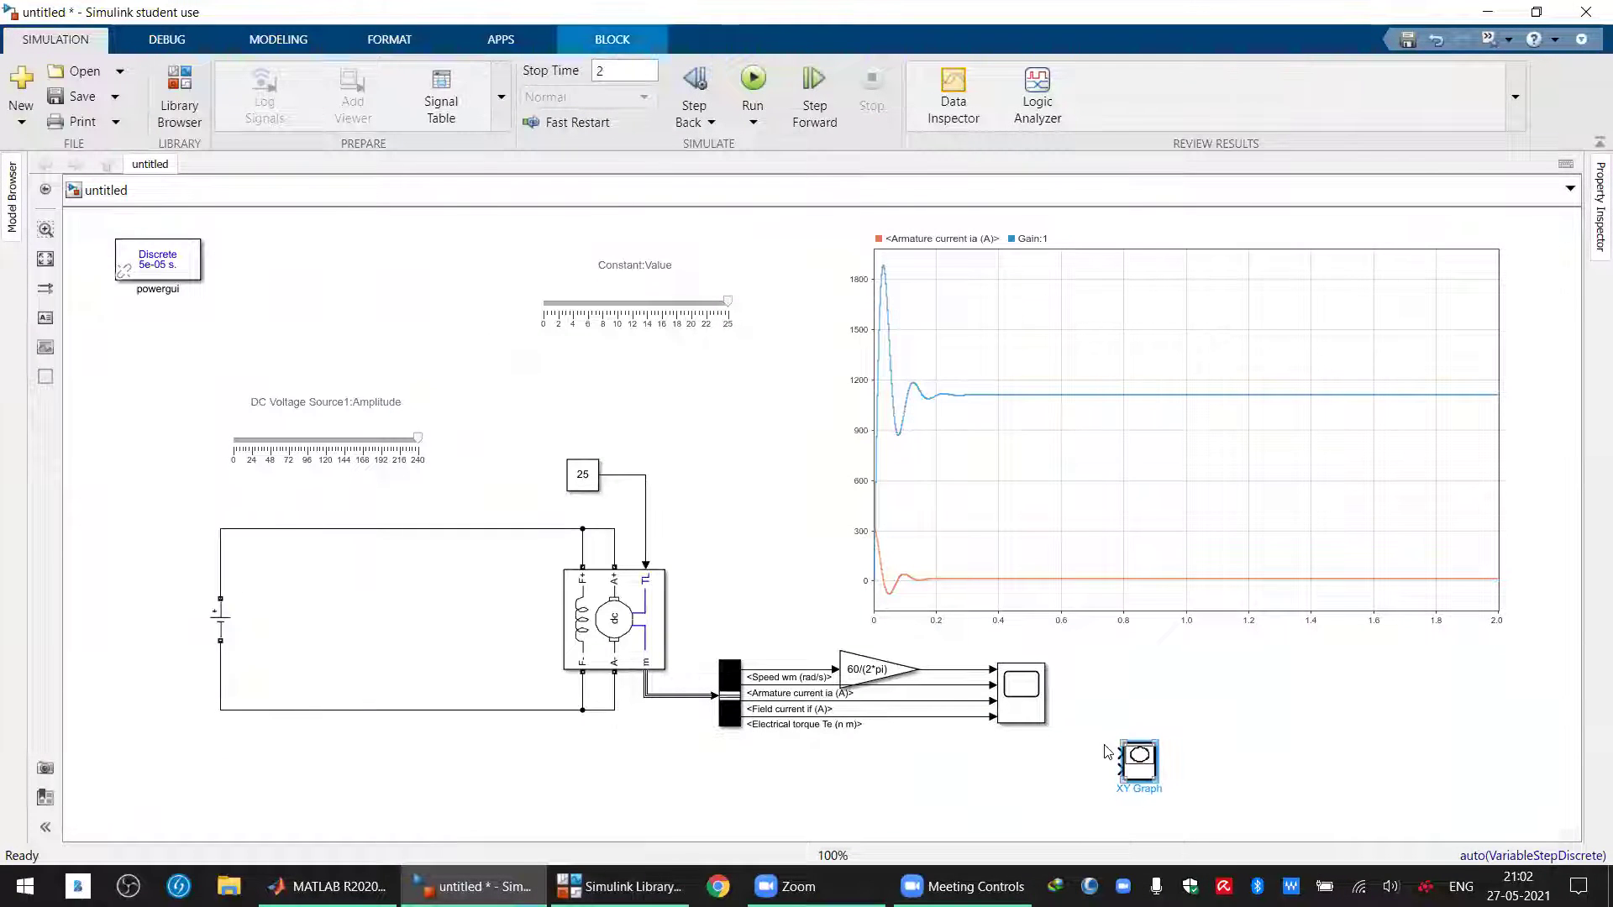
pyautogui.moveTo(1120, 754); pyautogui.dragTo(906, 721)
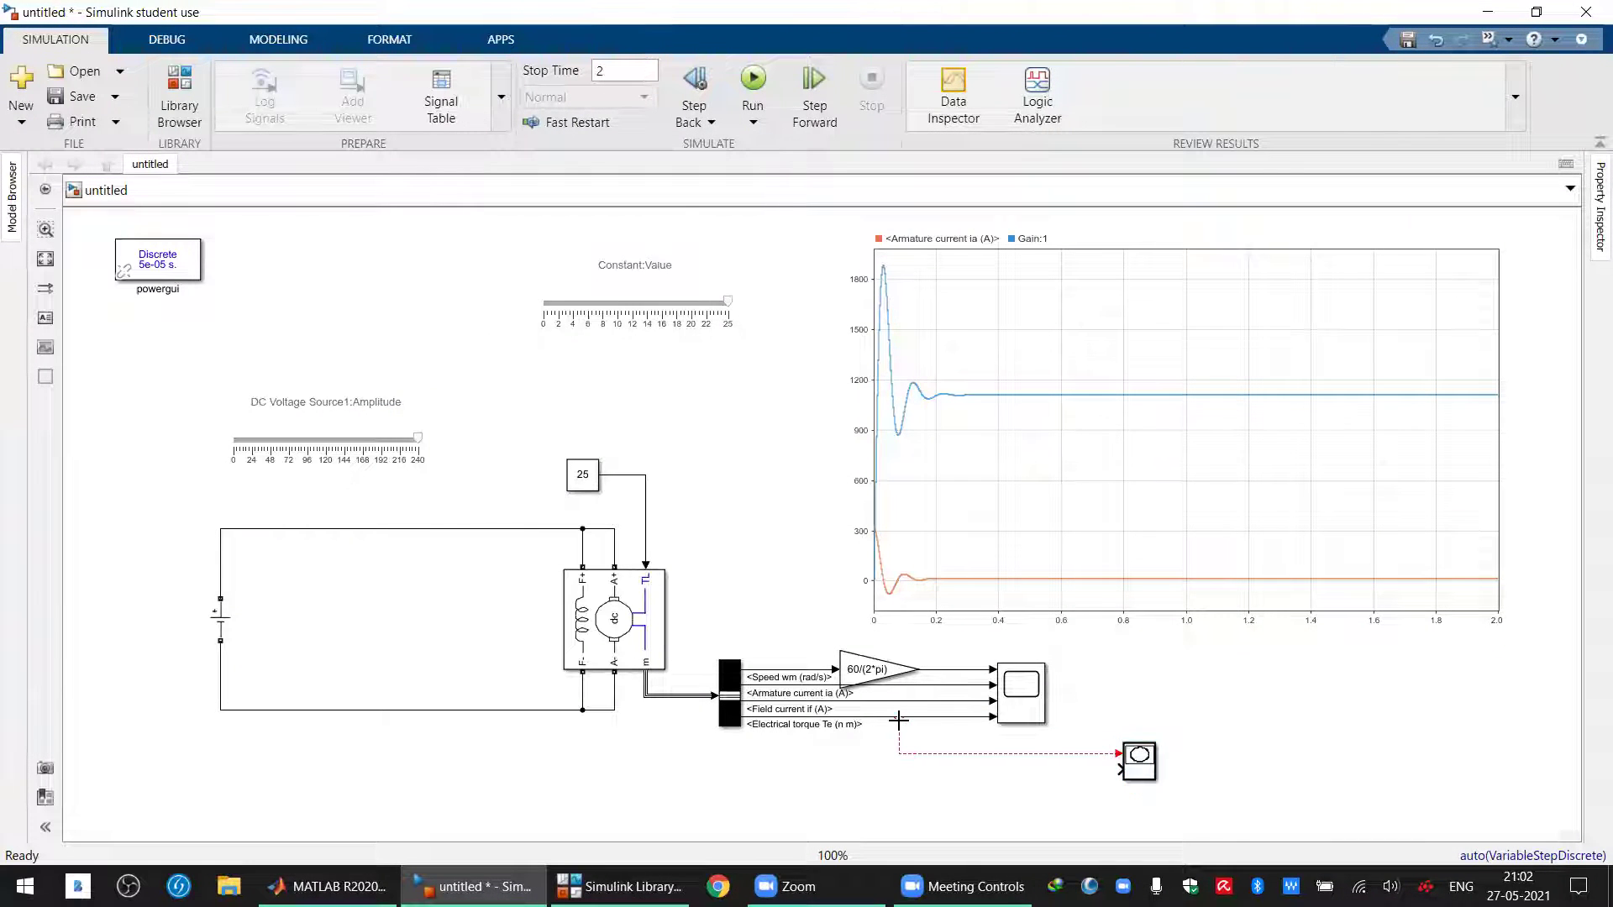
pyautogui.moveTo(1118, 771); pyautogui.dragTo(939, 670)
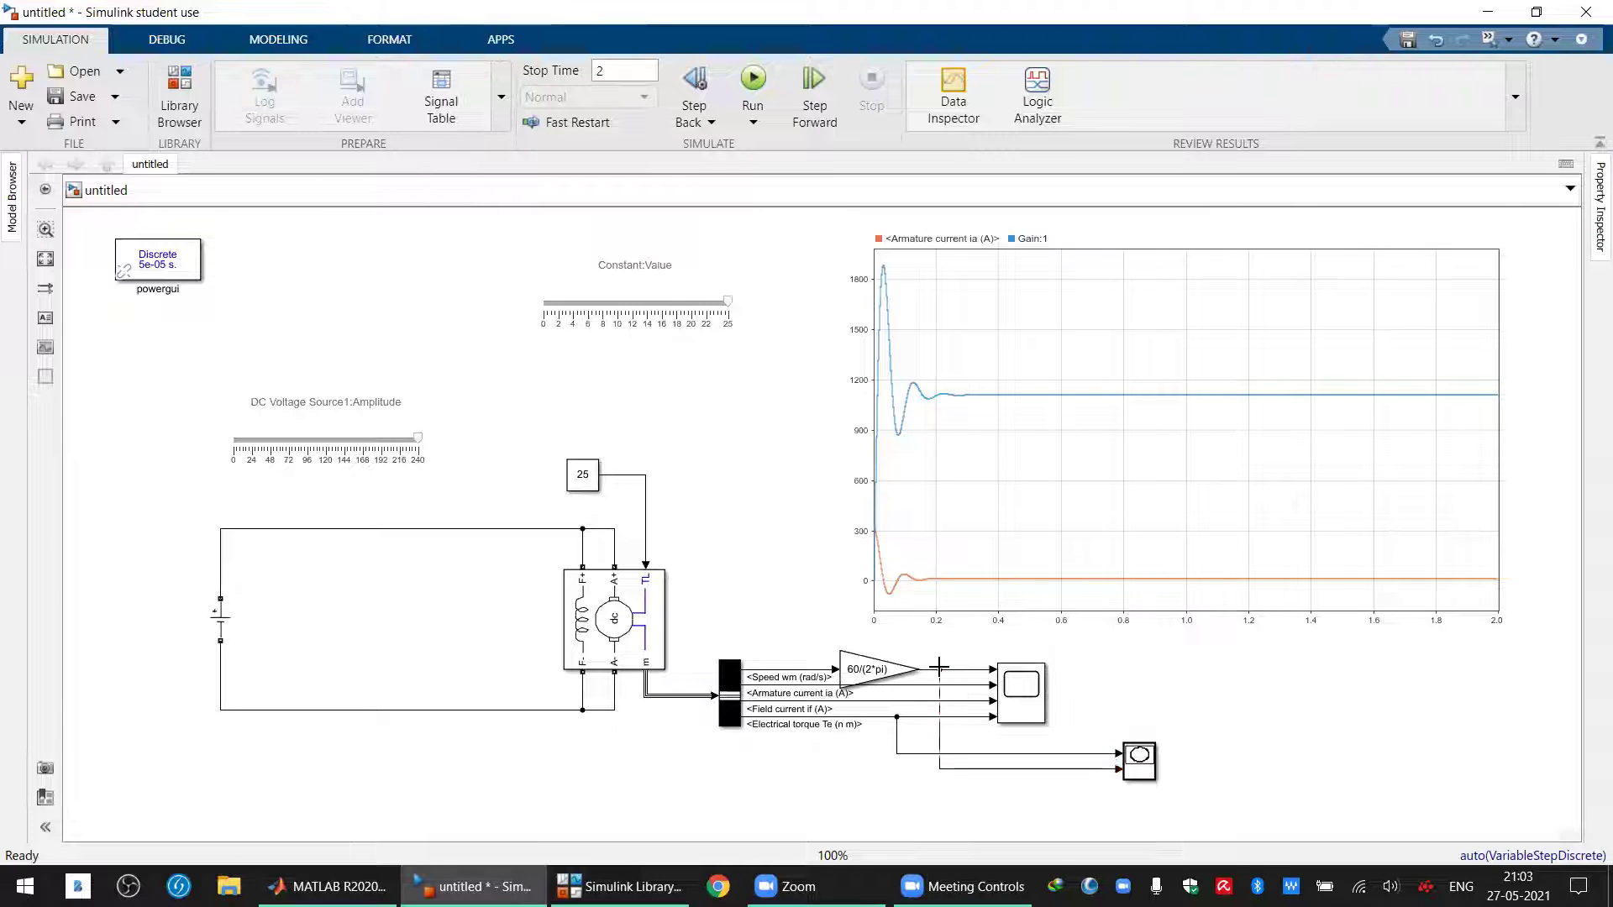
# Set the XY Graph's limits to X-min -inf, X-max inf, Y-min -infi and Y-max inf
pyautogui.doubleClick(1139, 760)
pyautogui.write('-inf')
pyautogui.press('Tab')
pyautogui.write('inf')
pyautogui.press('Tab')
pyautogui.write('-infi')
pyautogui.press('Tab')
pyautogui.write('nf')
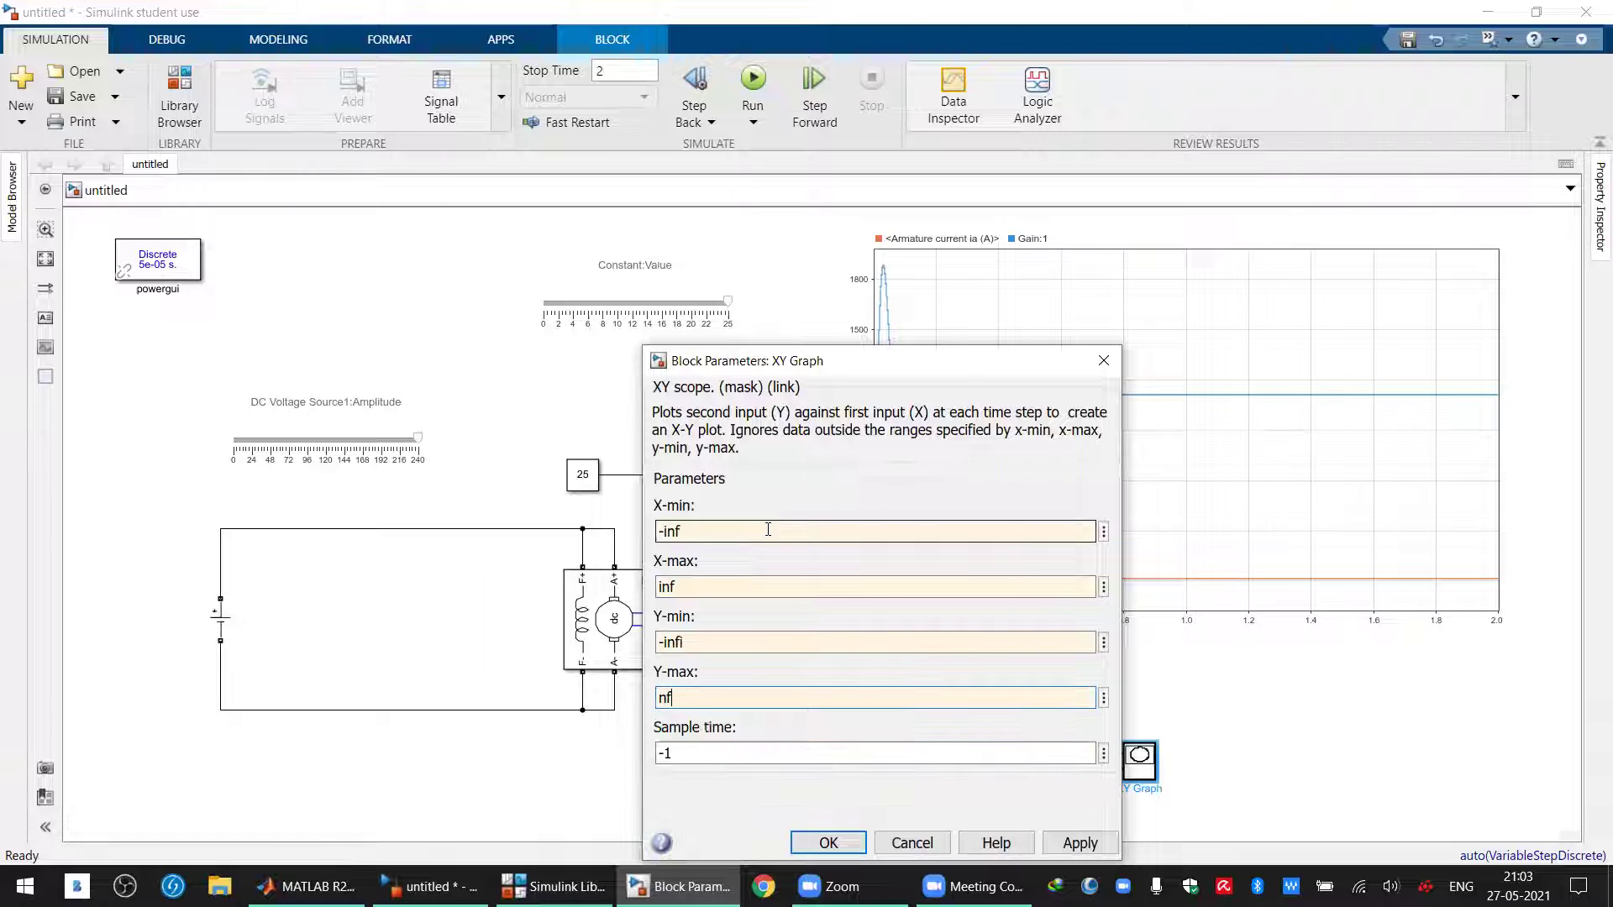
pyautogui.press('BackSpace')
pyautogui.press('BackSpace')
pyautogui.write('inf')
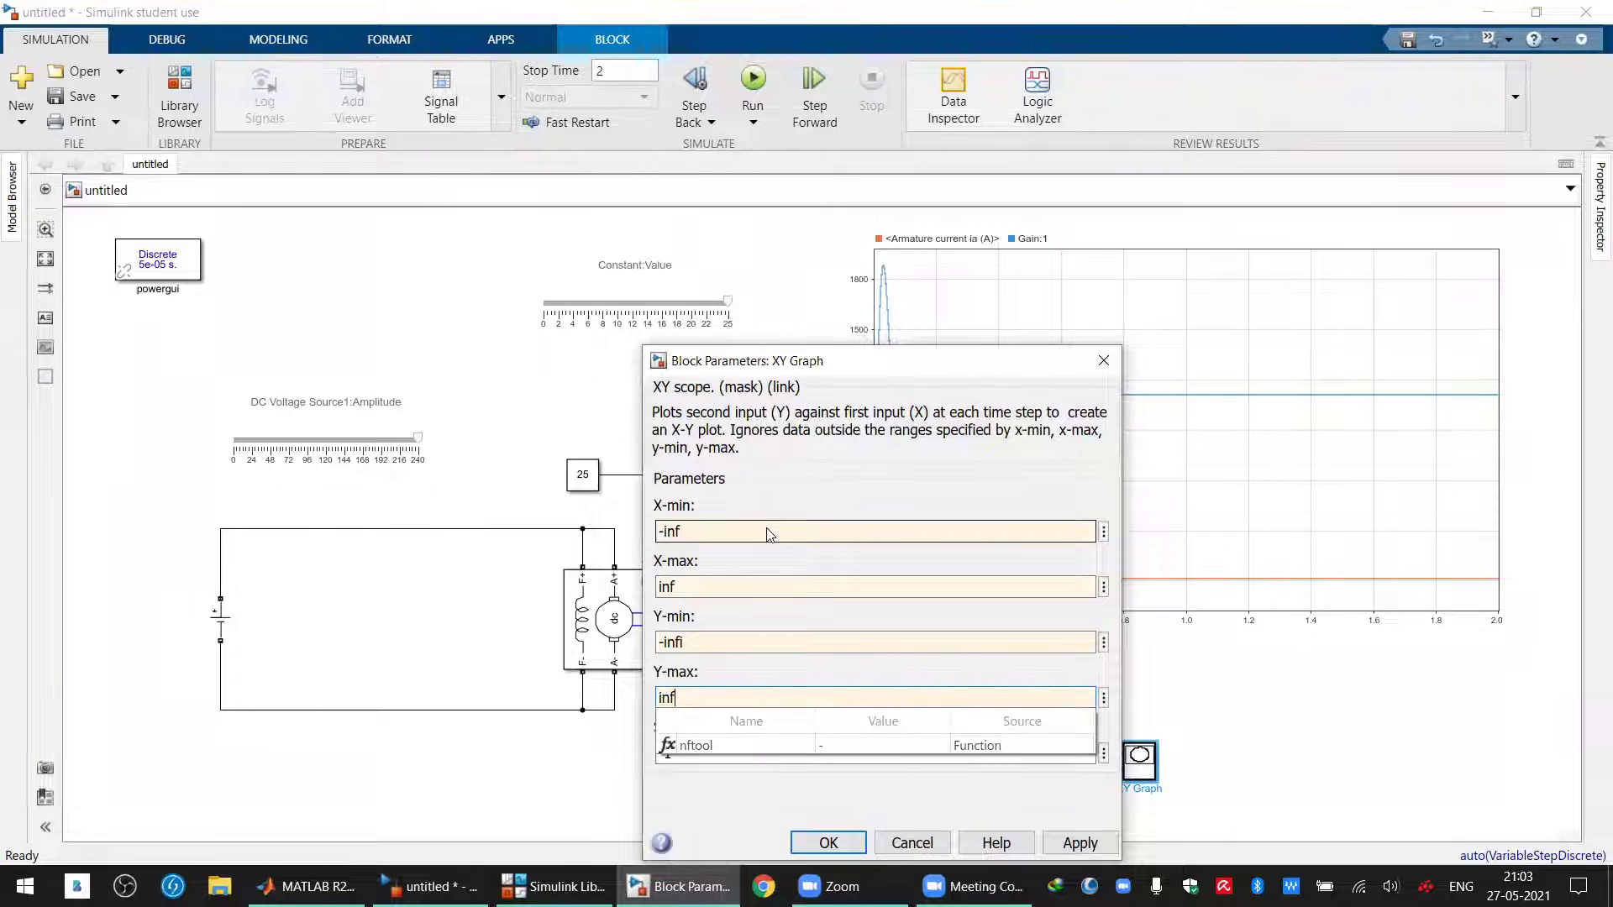
pyautogui.press('Return')
# Try to run the simulation and correct the XY Graph's Y-min to -inf
pyautogui.click(754, 84)
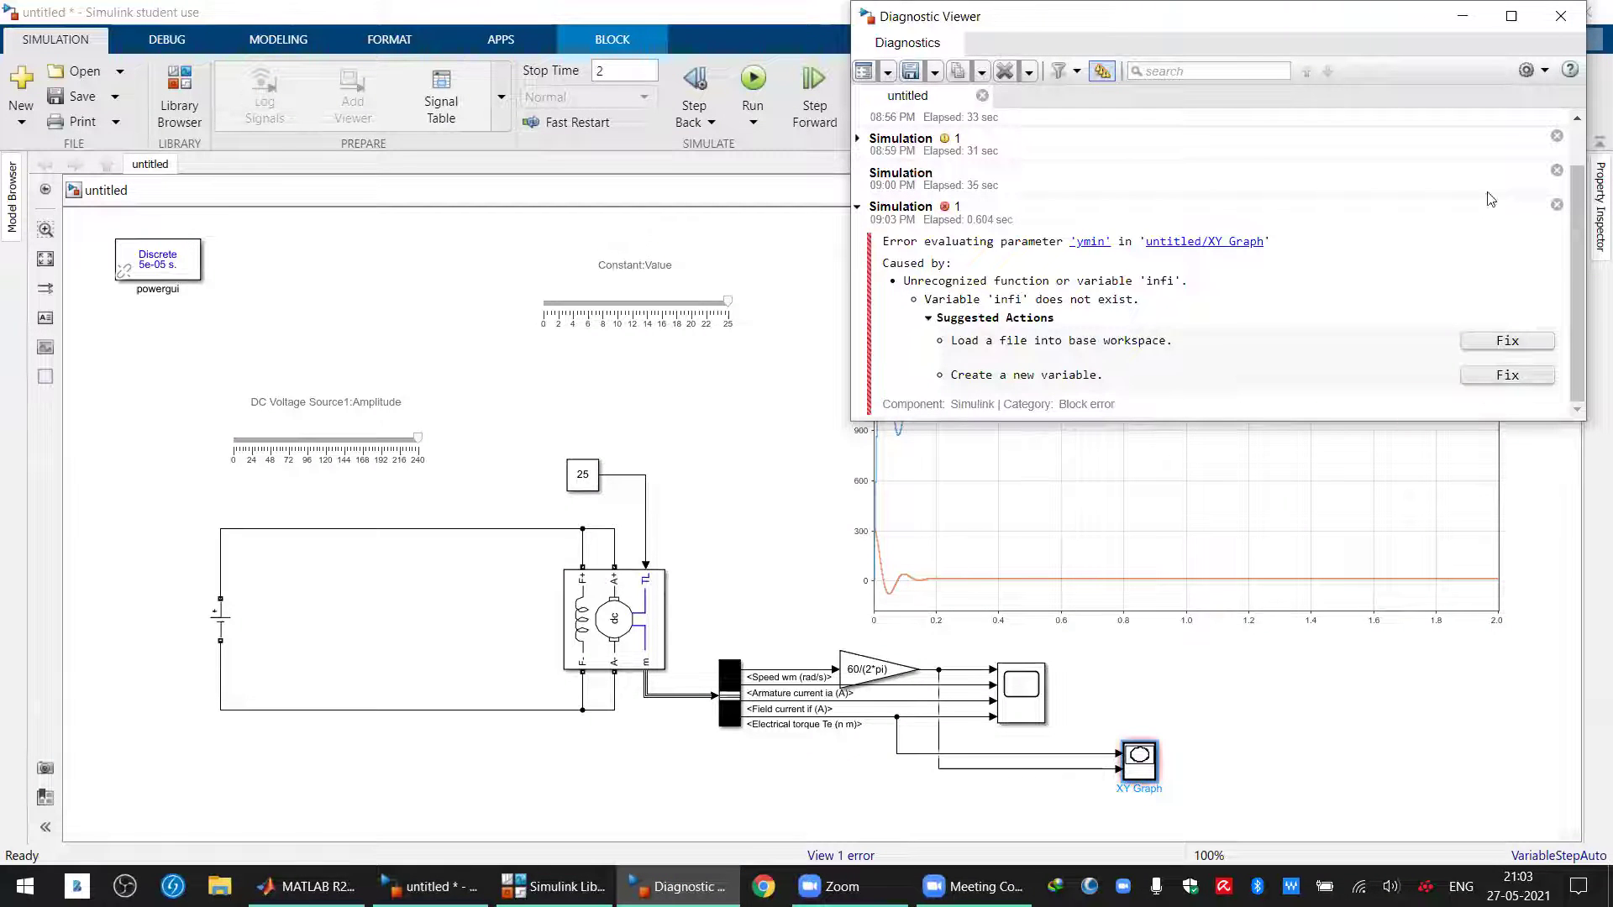
pyautogui.click(1560, 16)
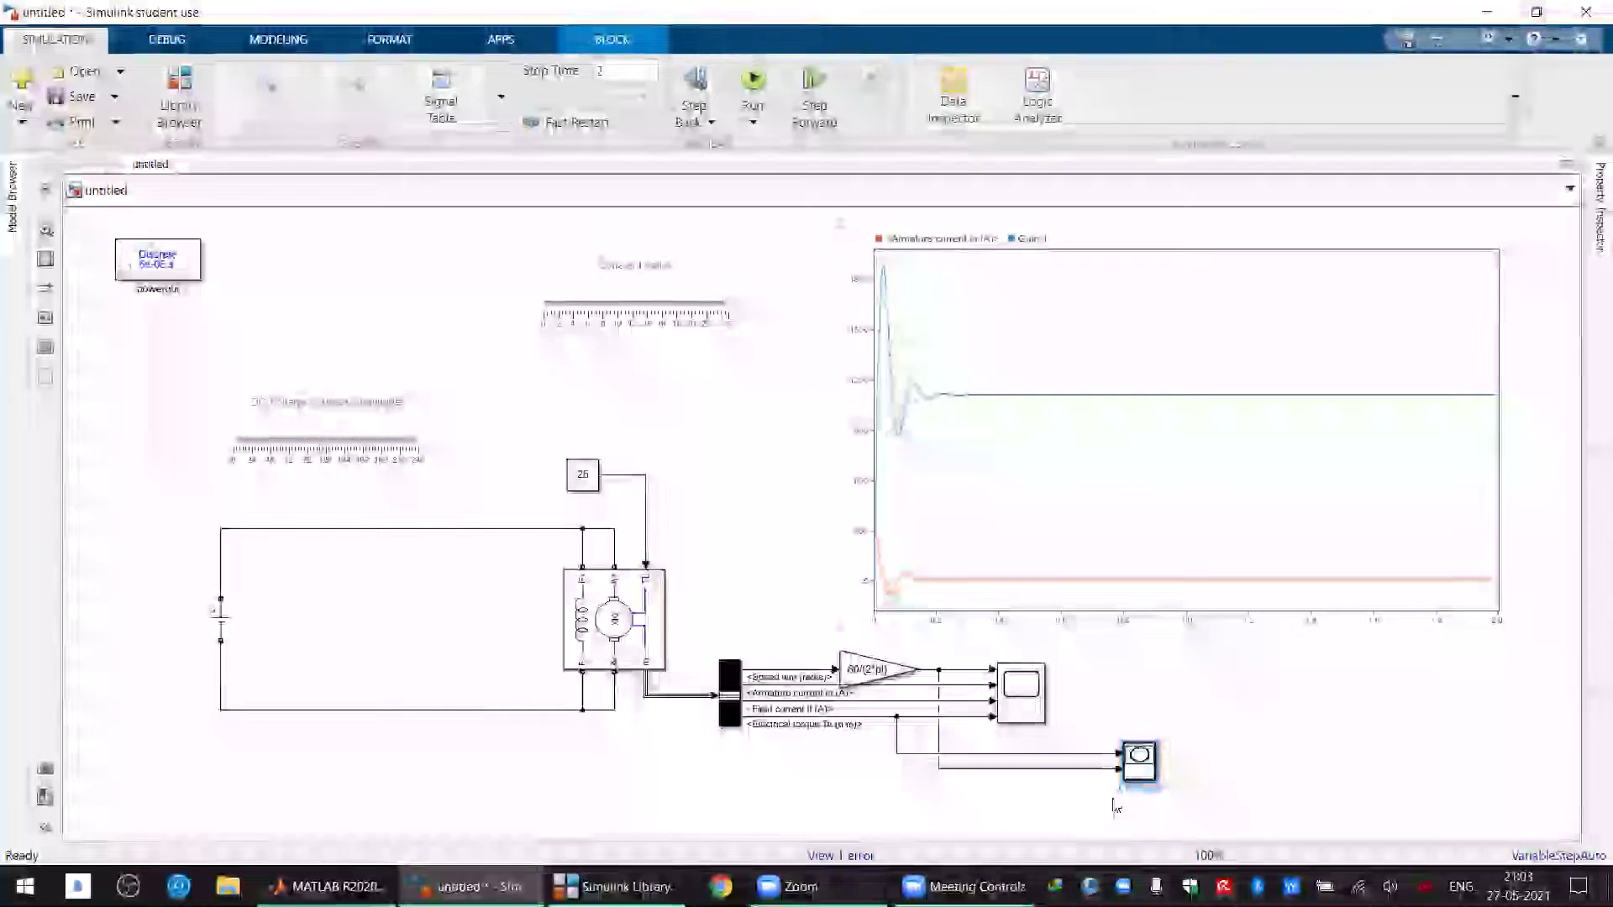
pyautogui.doubleClick(1138, 760)
pyautogui.tripleClick(724, 644)
pyautogui.write('-inf')
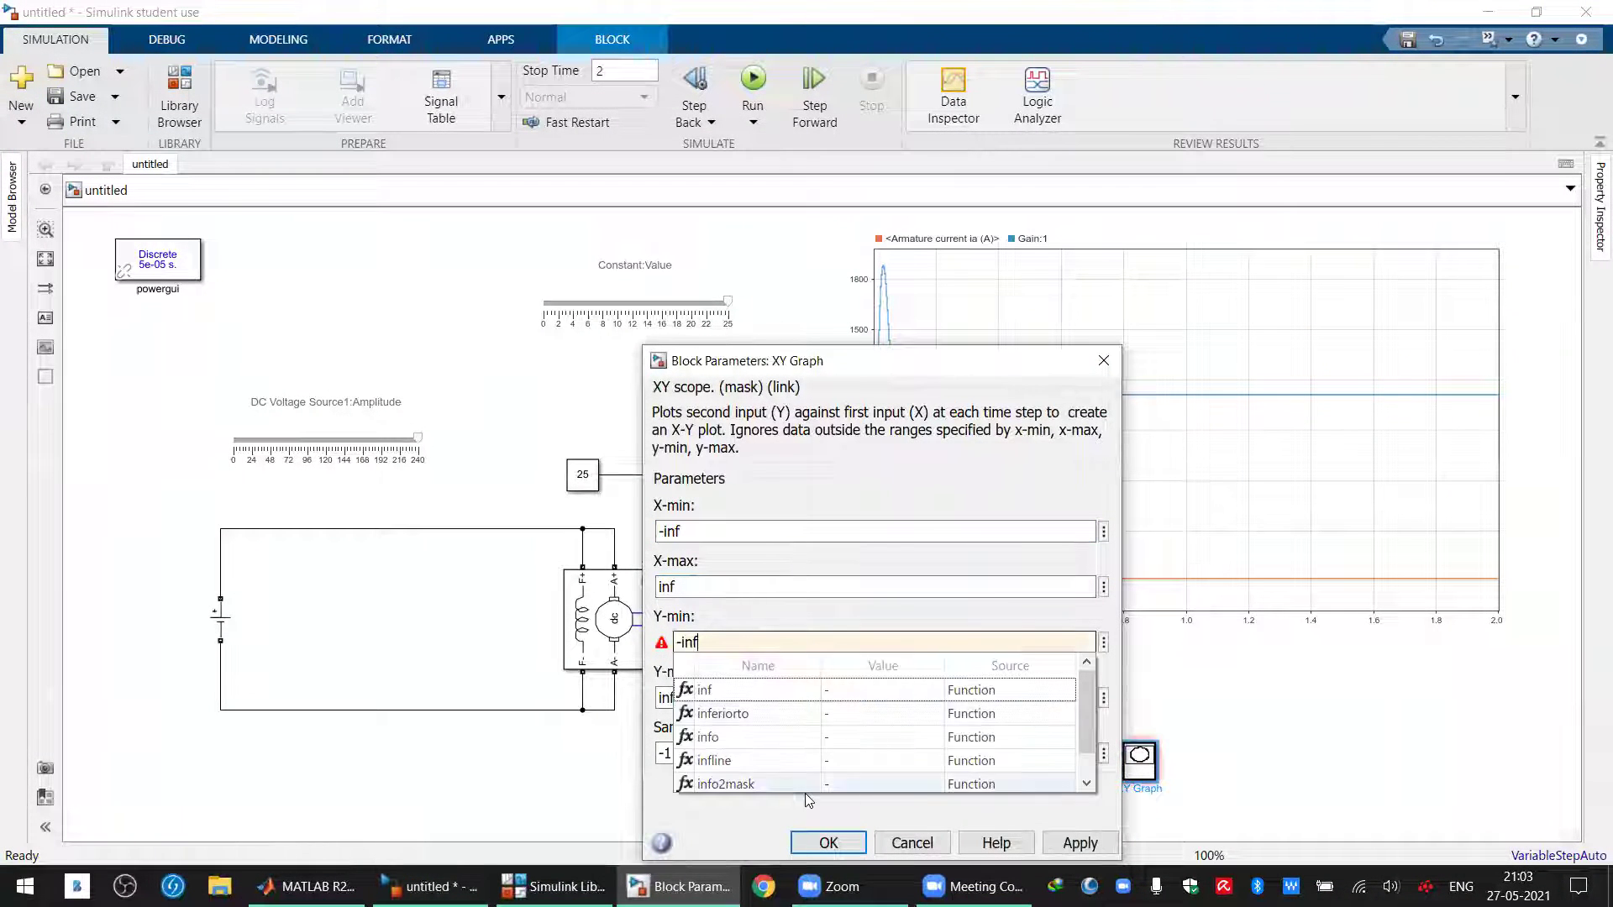
pyautogui.click(814, 844)
# Run the simulation, pause it during the starting transient, and examine the torque-speed XY plot at full size
pyautogui.click(768, 78)
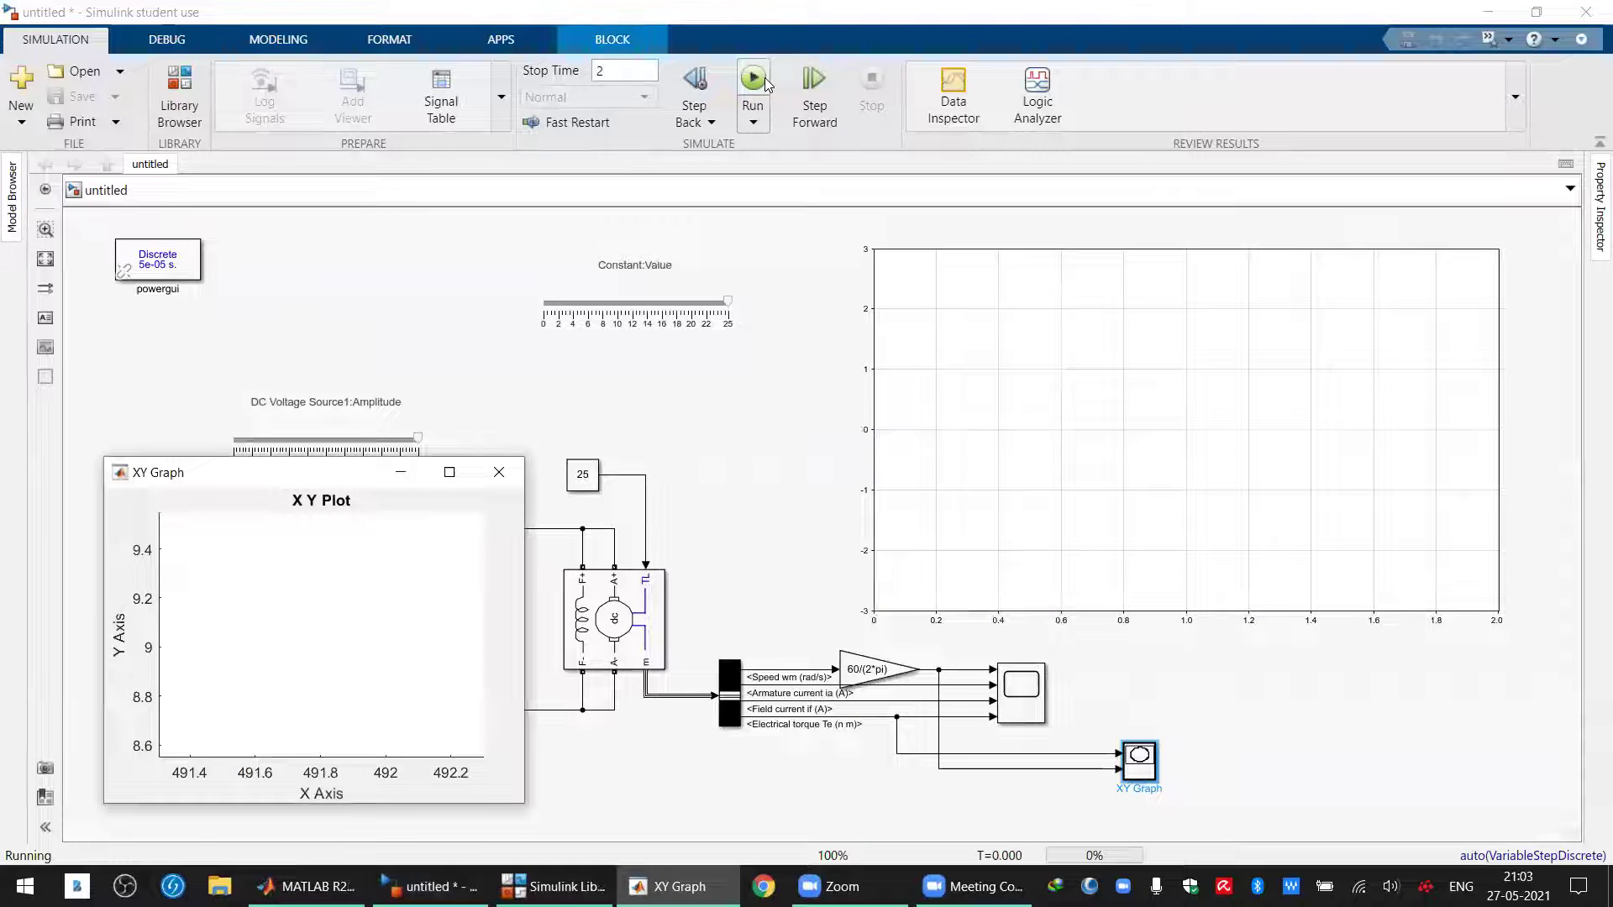
pyautogui.click(754, 81)
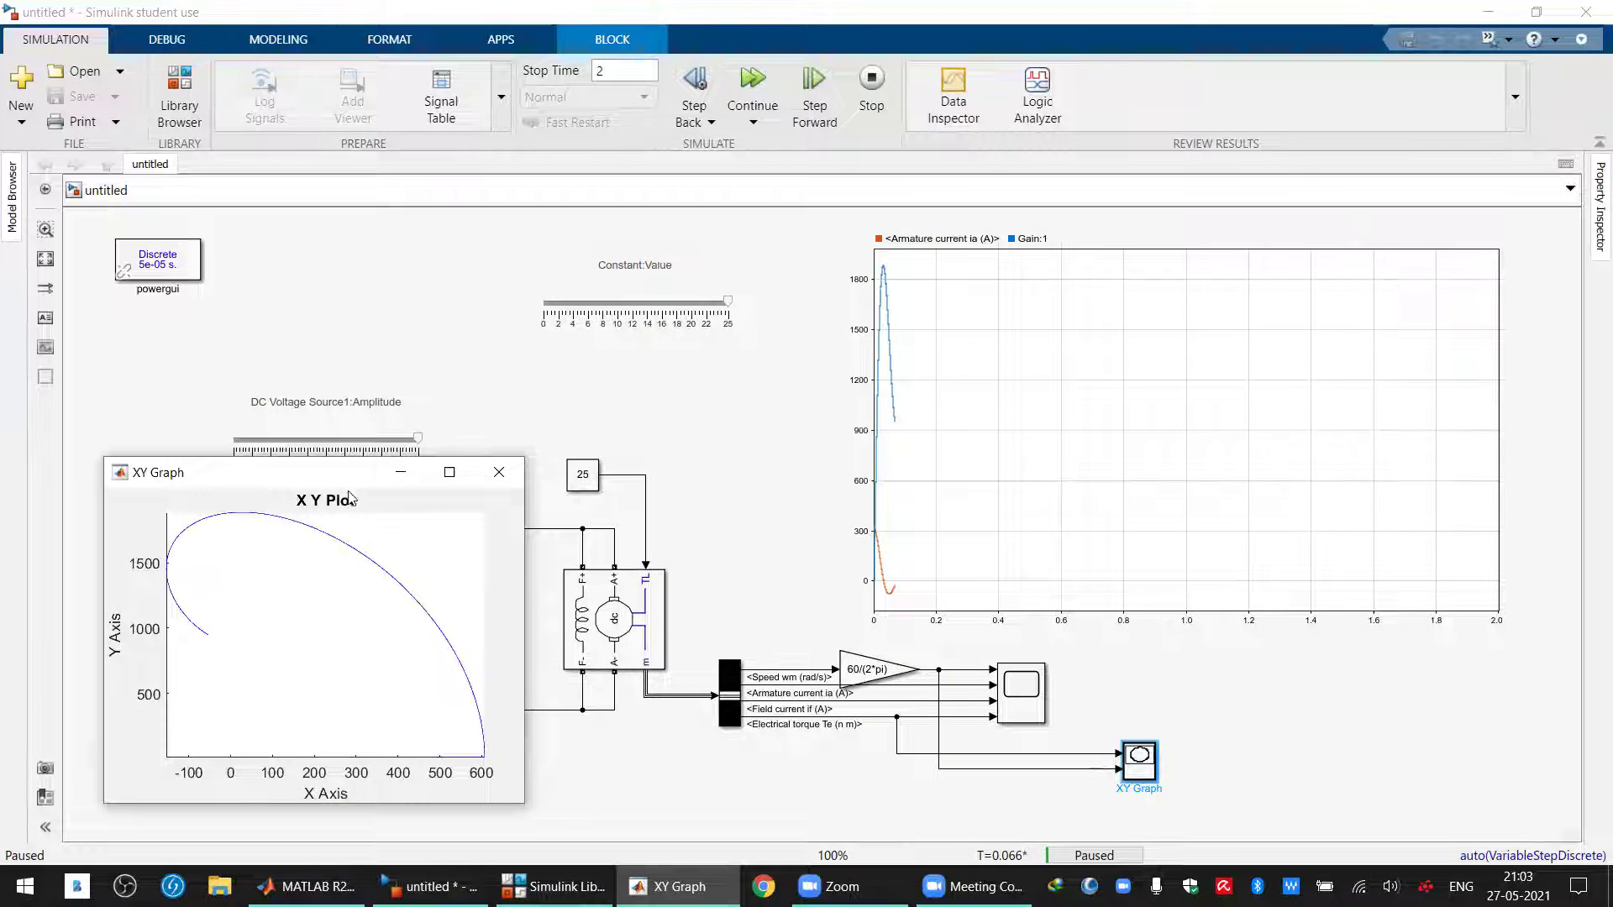
pyautogui.click(449, 472)
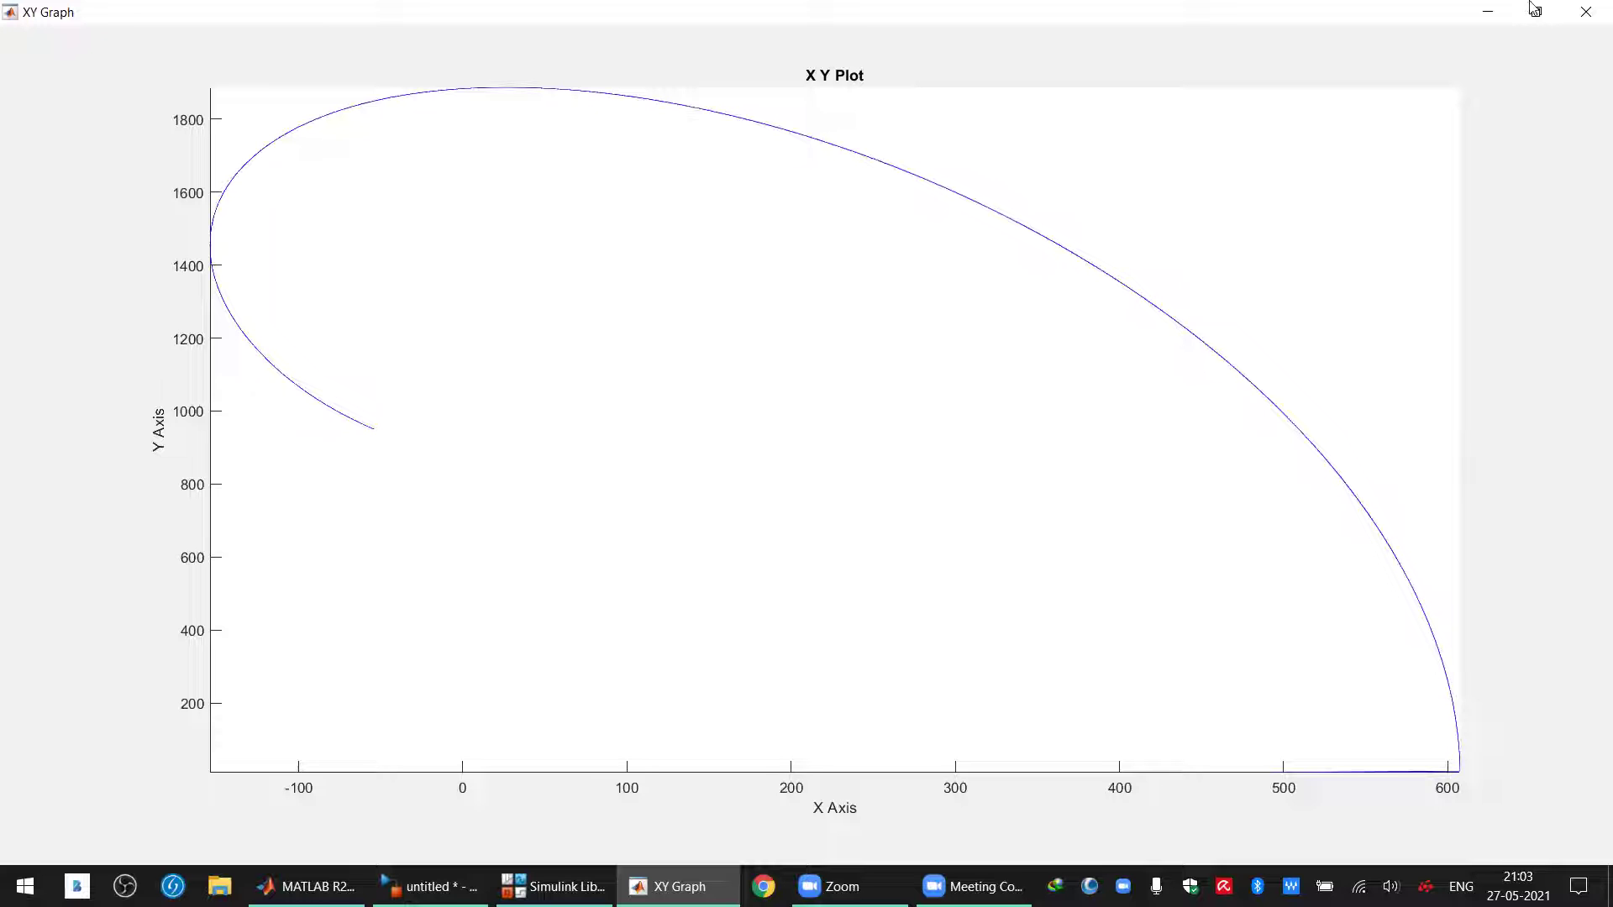
pyautogui.click(1586, 12)
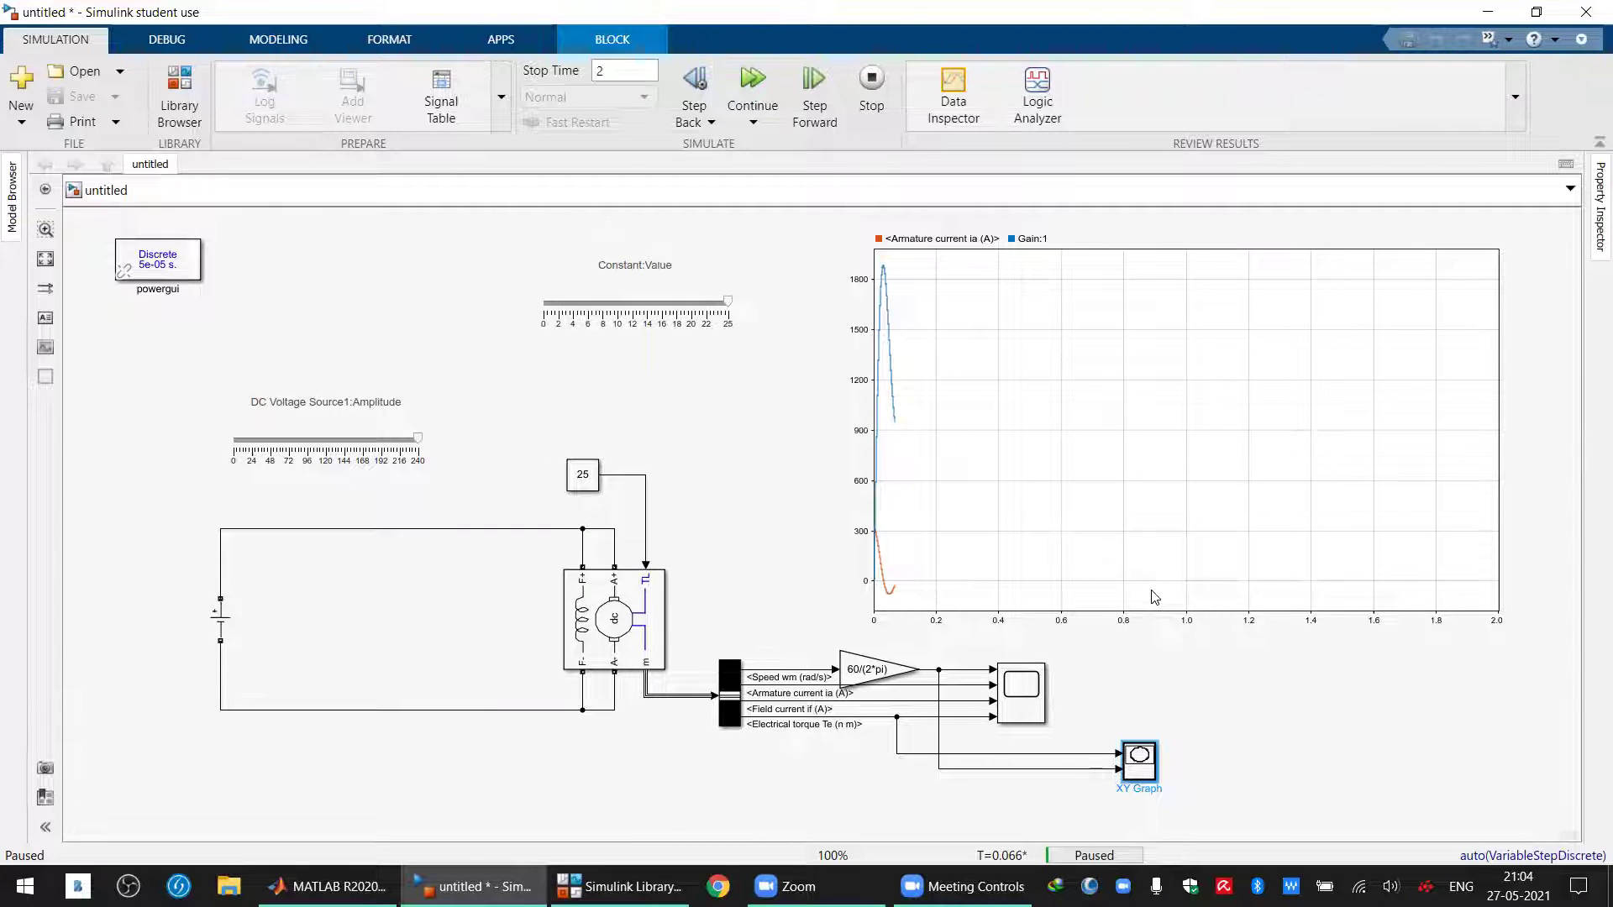
# Resume the paused simulation and pause it again at about 1.28 s
pyautogui.click(752, 84)
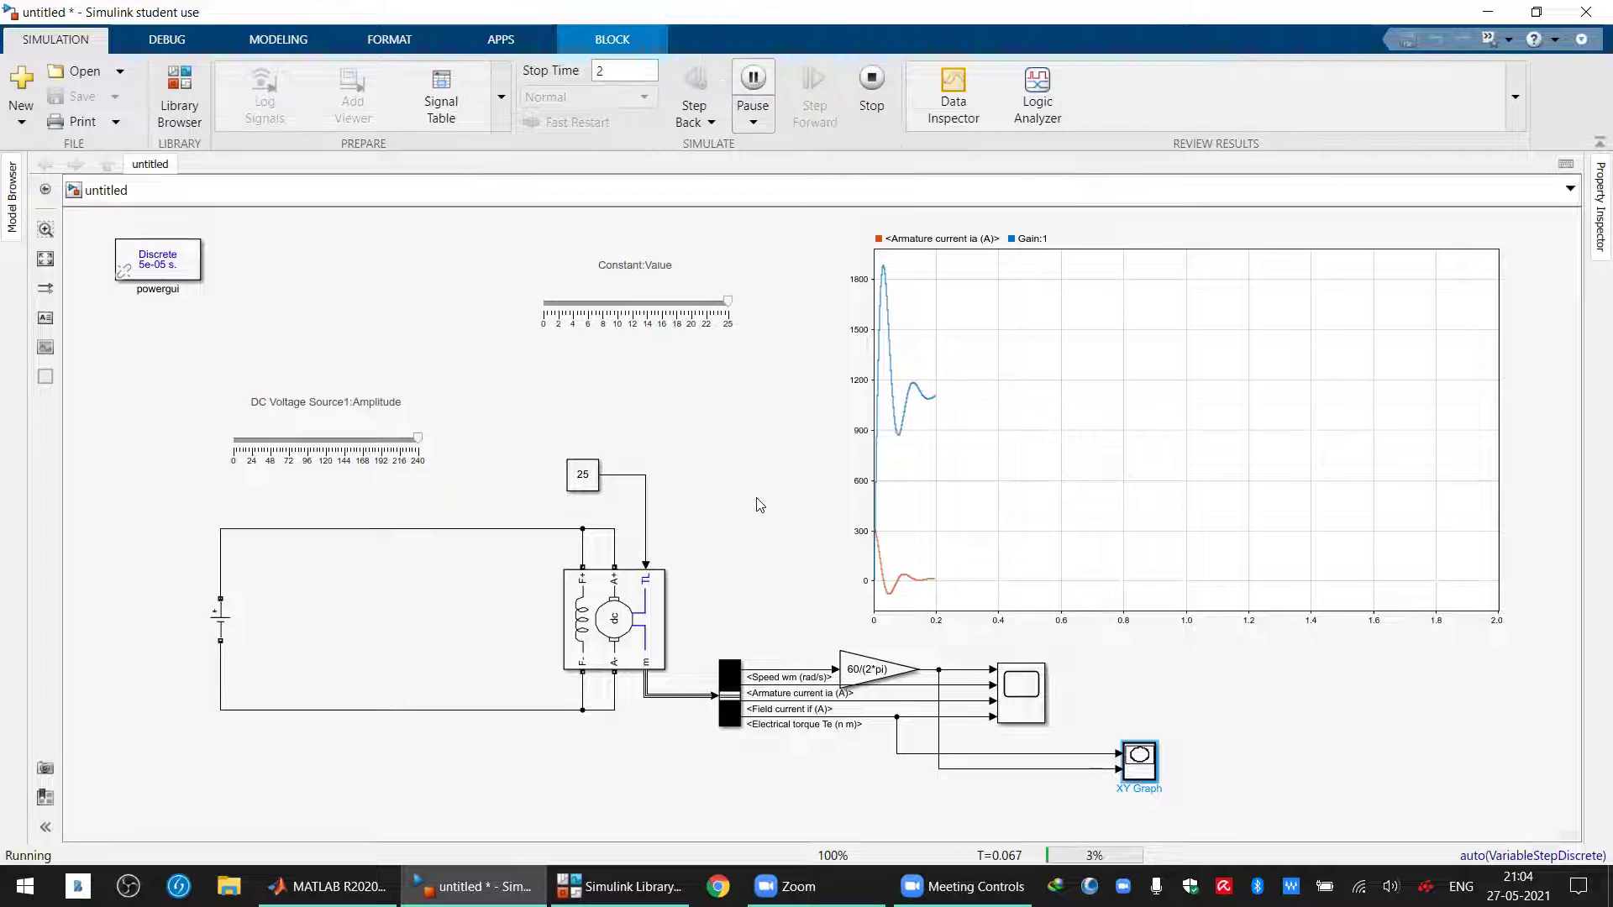
pyautogui.click(753, 83)
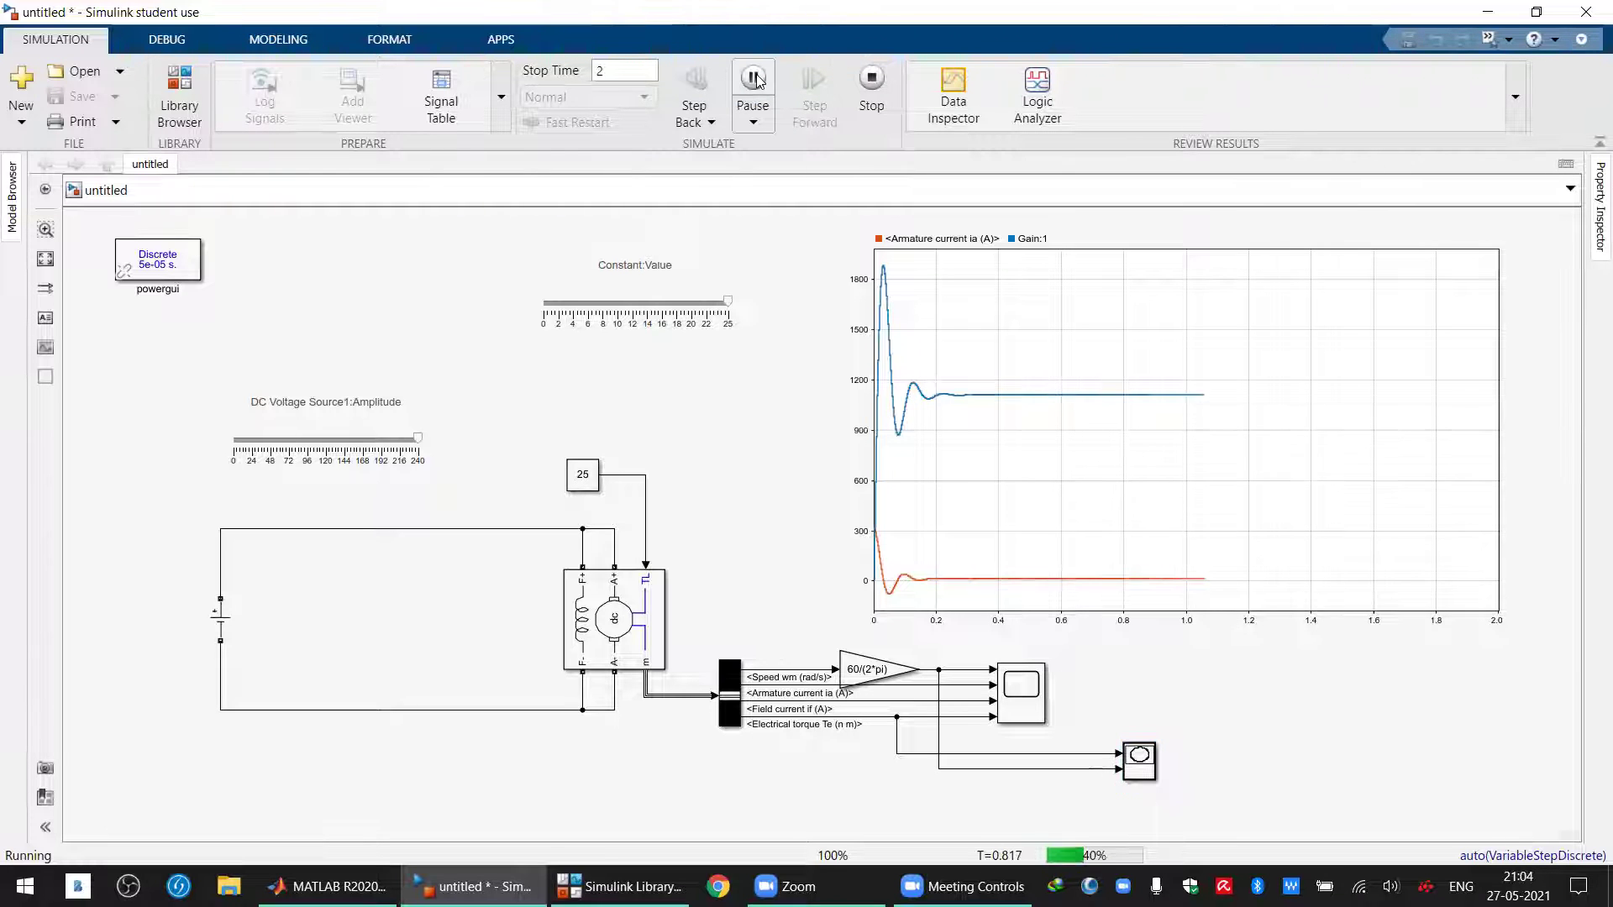
pyautogui.click(913, 427)
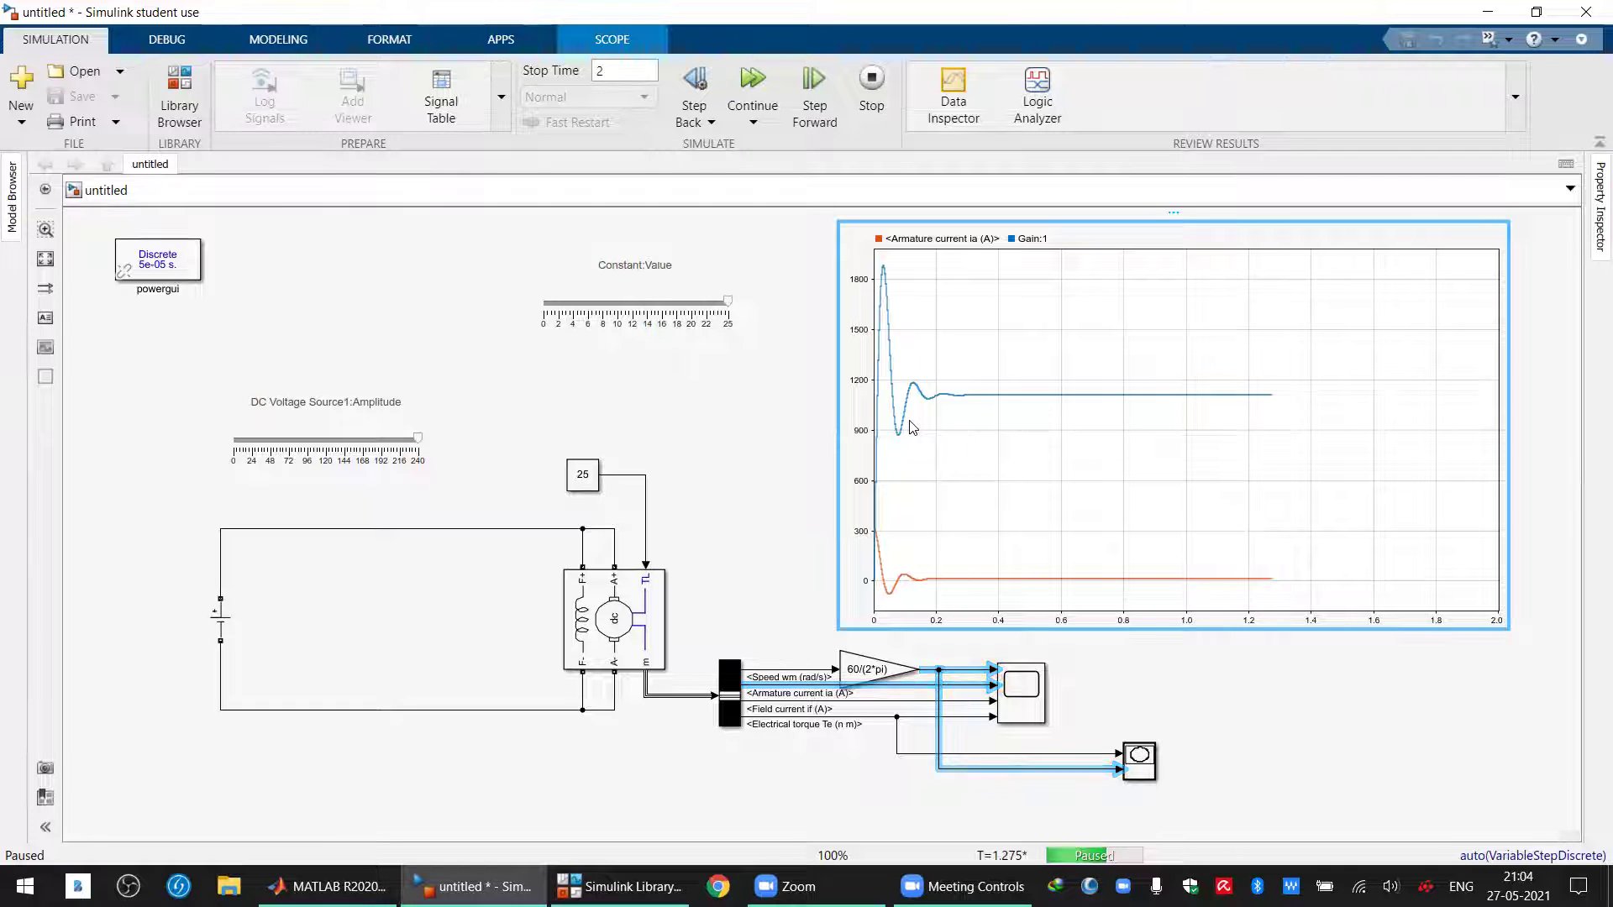
# Examine the starting transient in the Scope, fitting all four traces and zooming the time axis to the first 0.25 s
pyautogui.doubleClick(1030, 716)
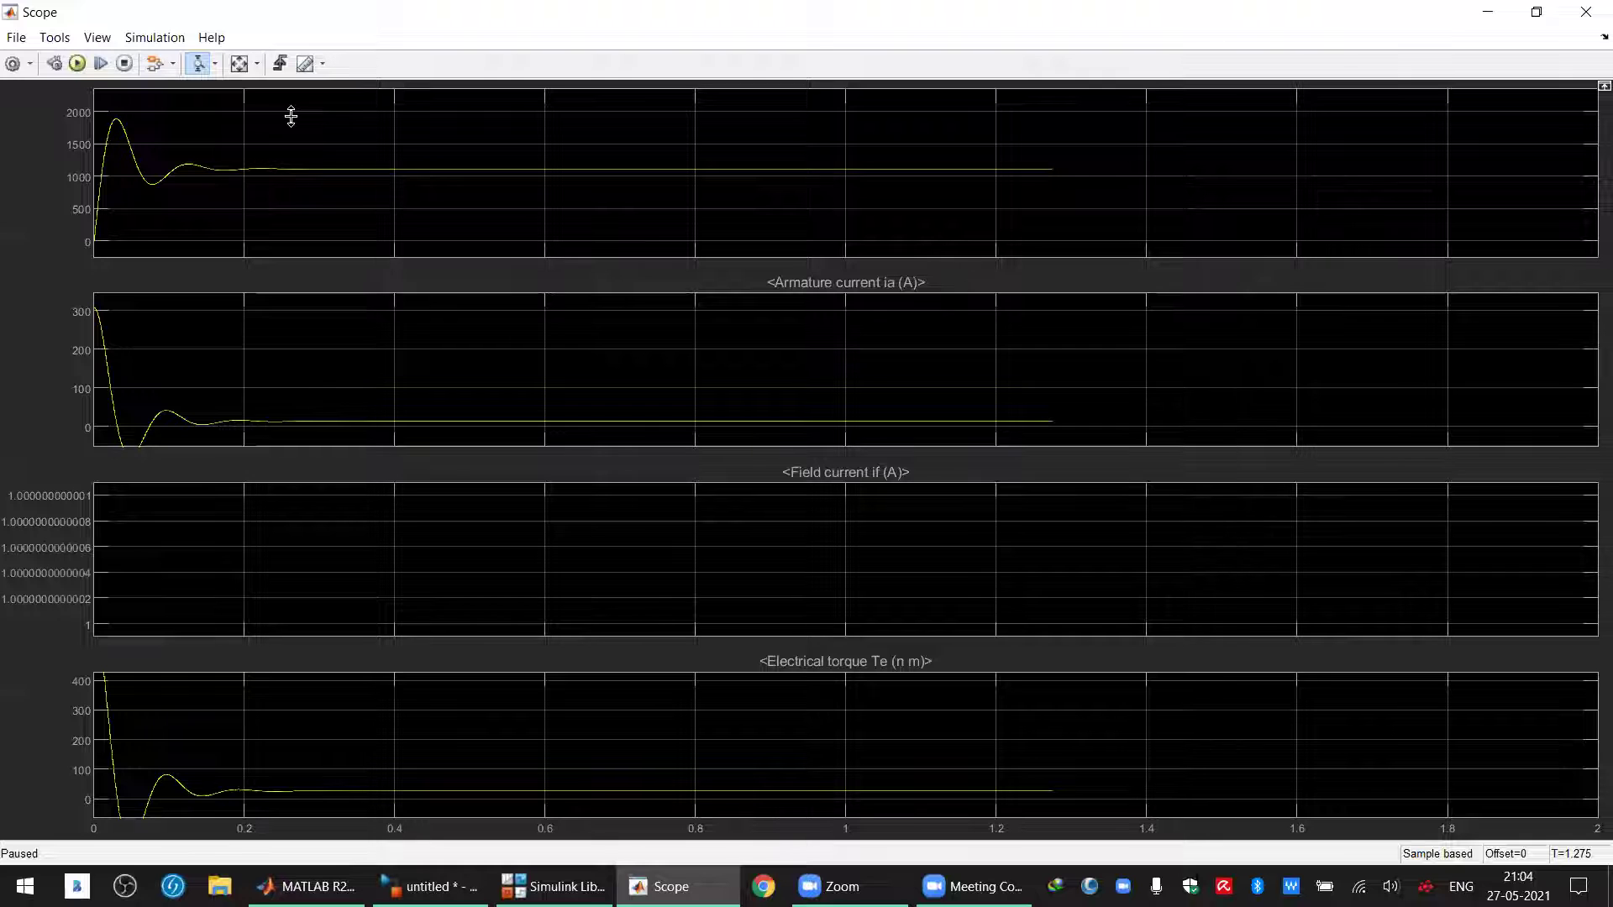
pyautogui.click(240, 64)
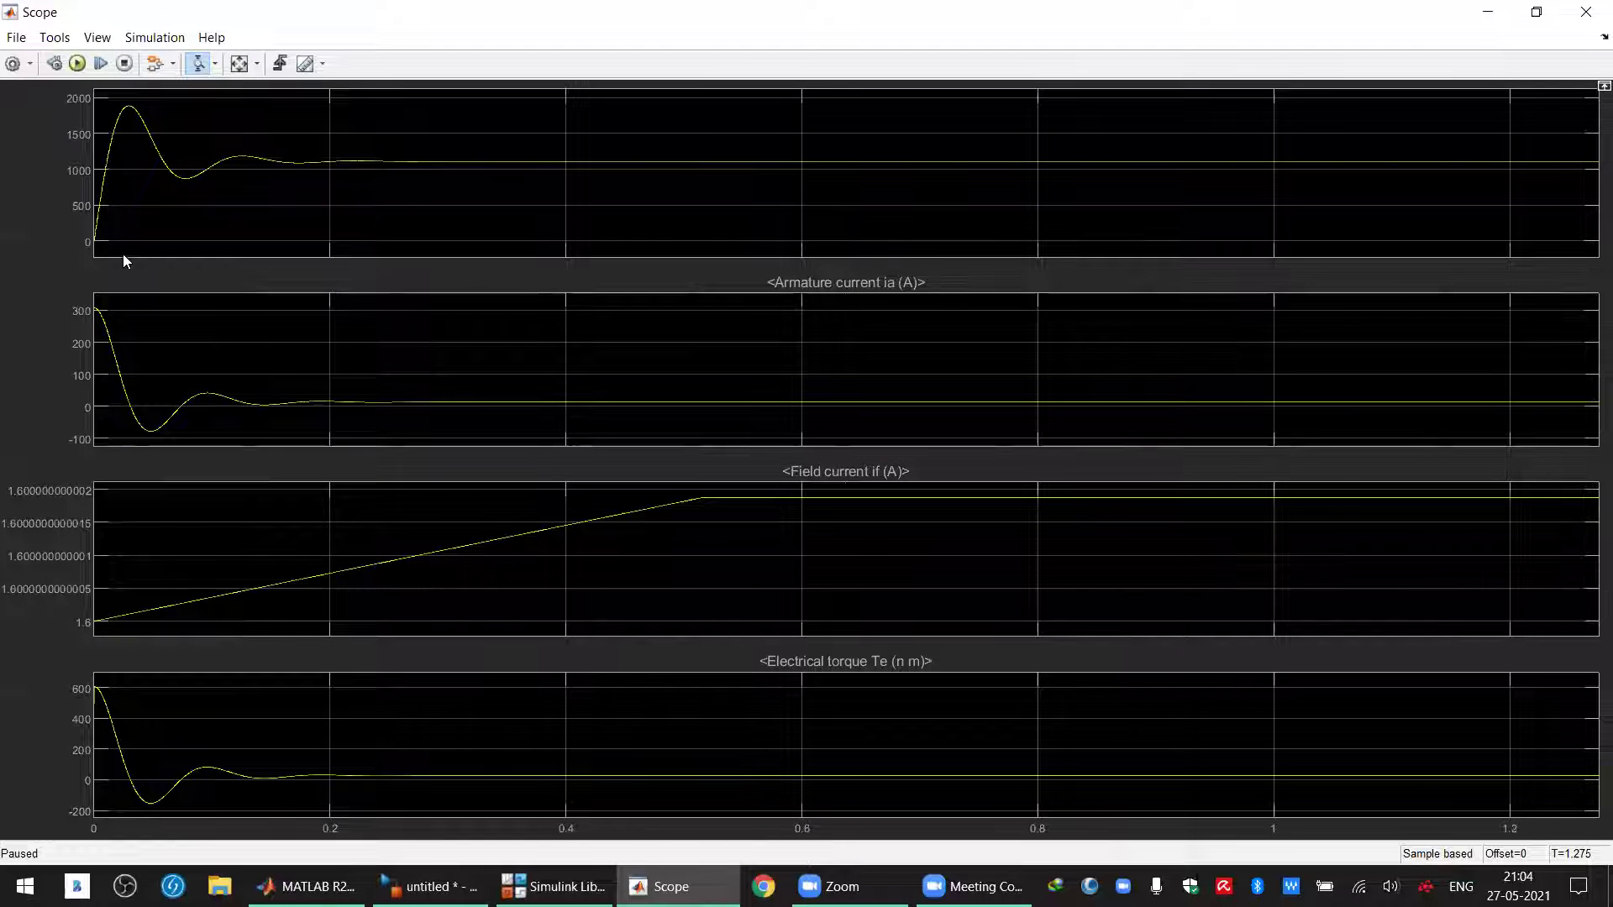
pyautogui.click(215, 65)
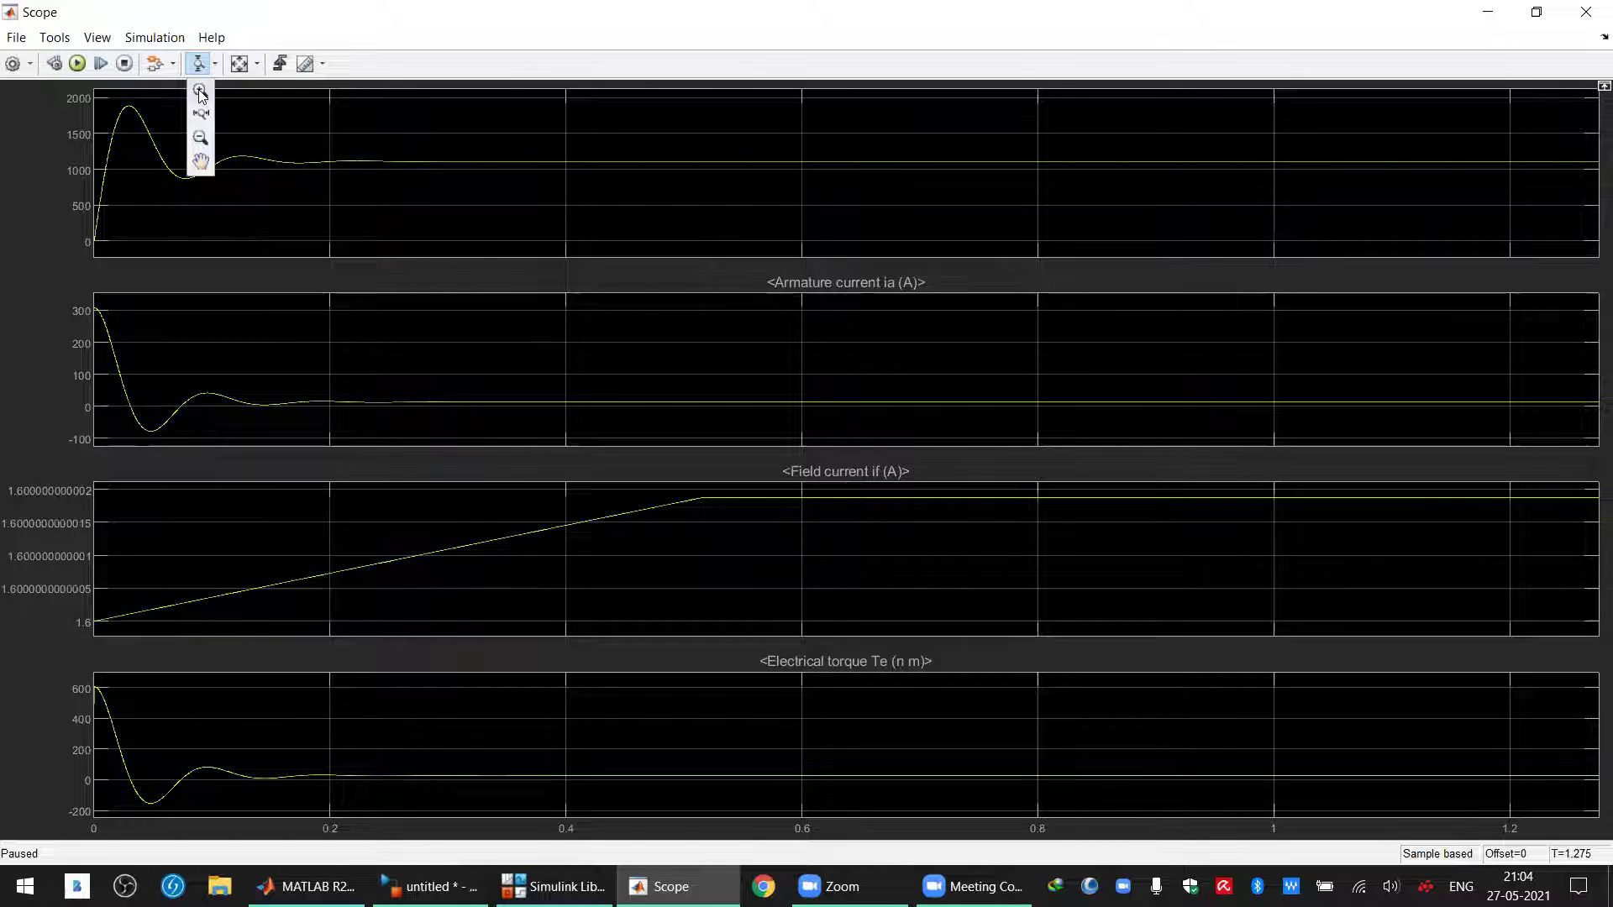
pyautogui.click(200, 90)
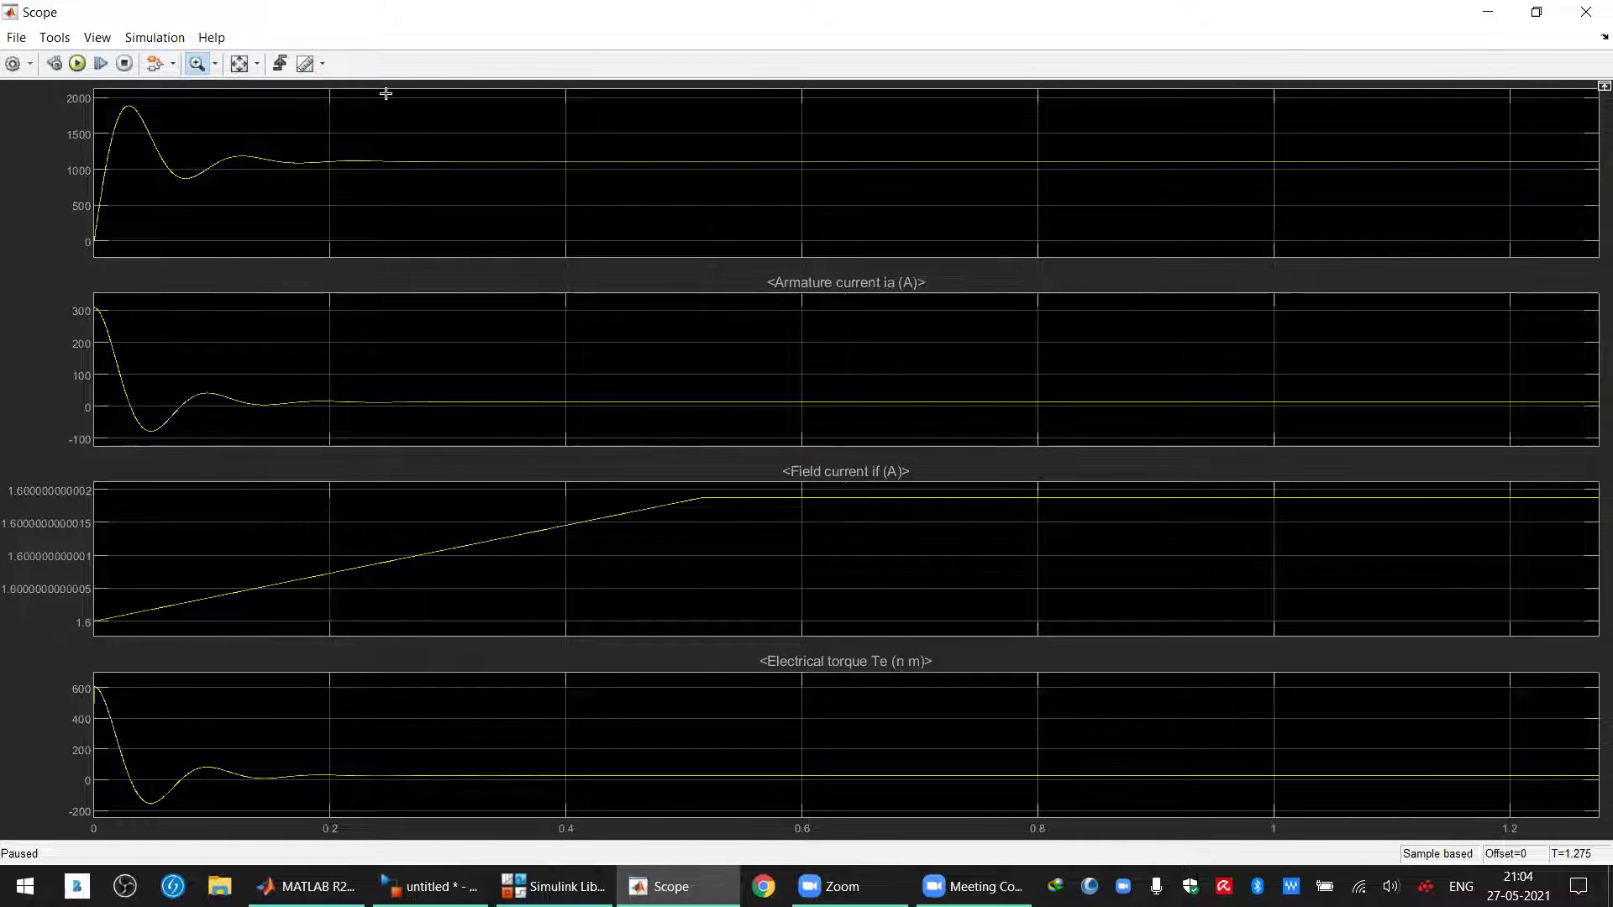
pyautogui.moveTo(386, 93); pyautogui.dragTo(75, 256)
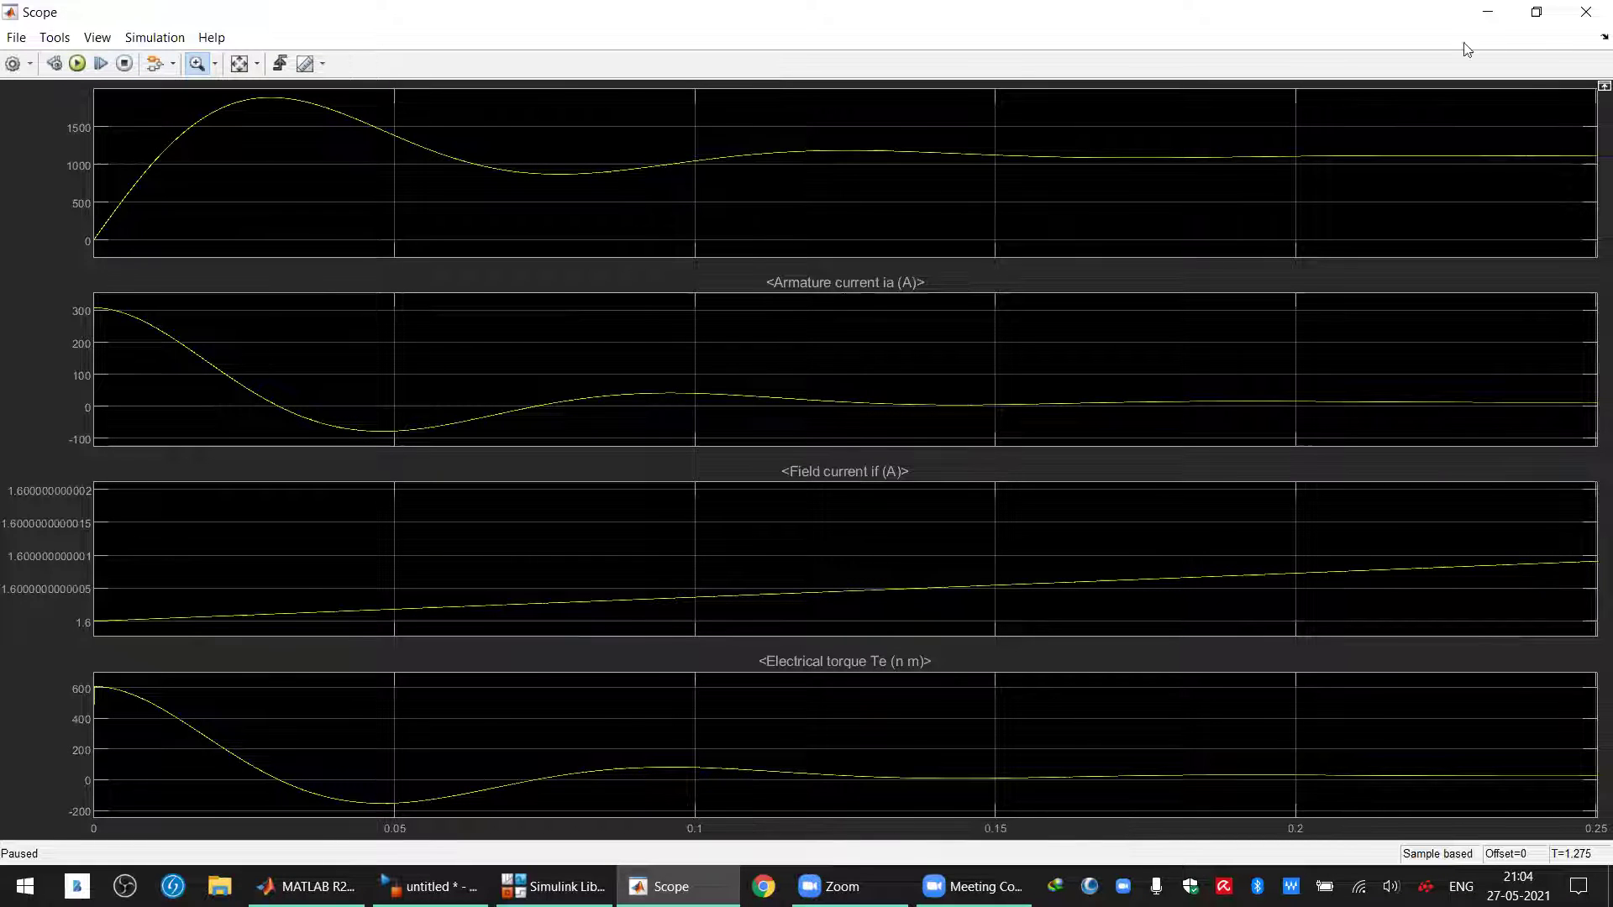
pyautogui.click(1589, 10)
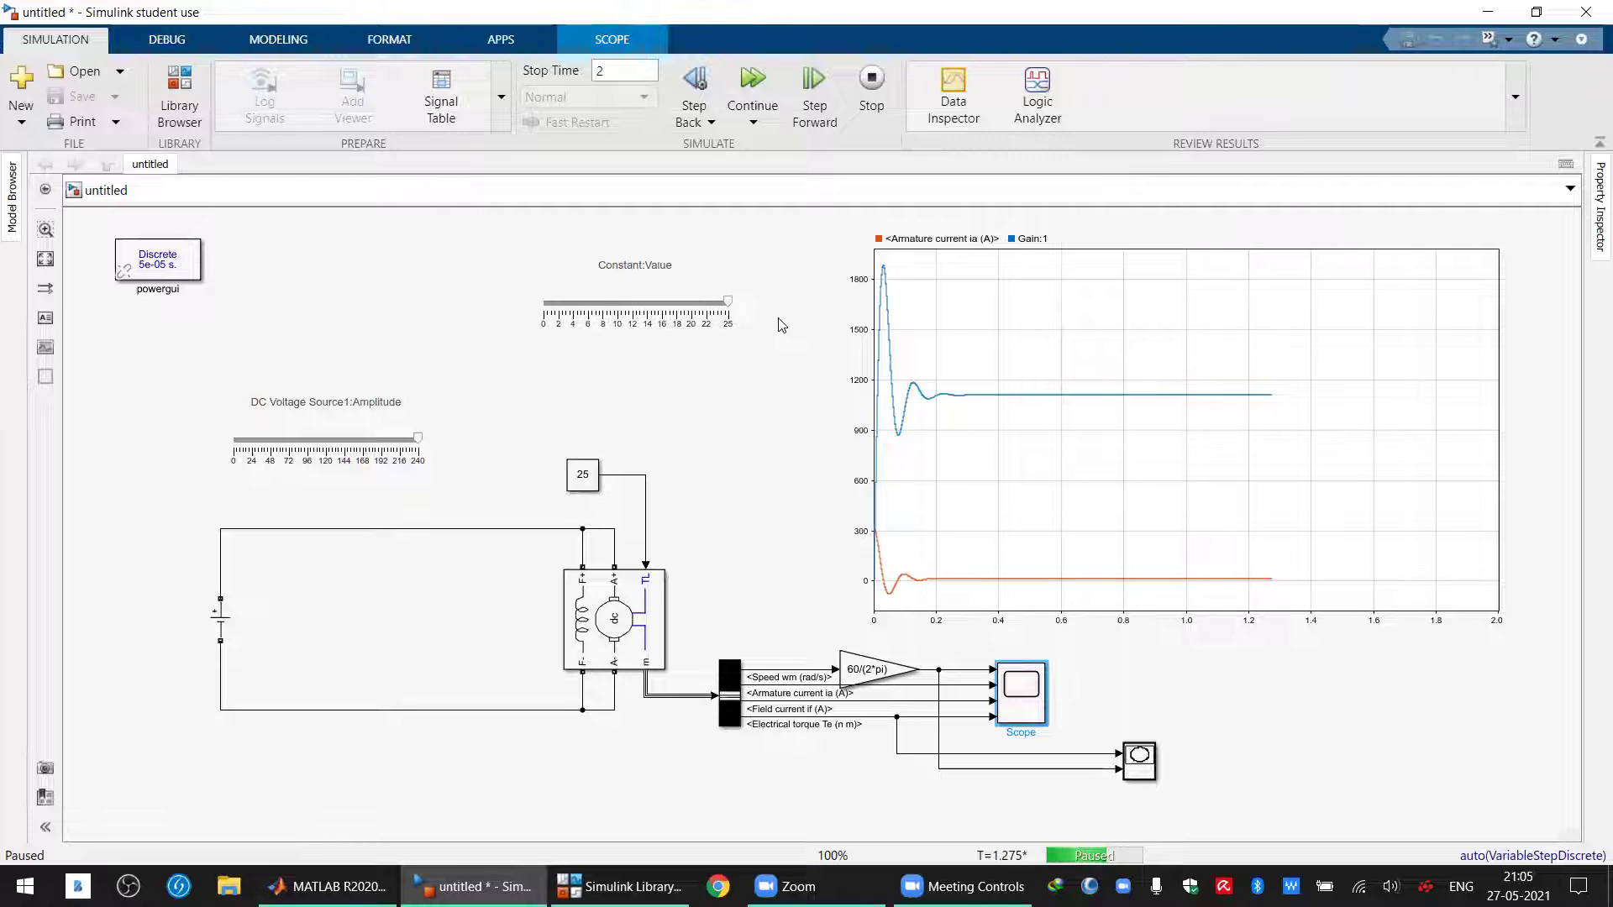
# Try to delete the wire joining the machine's F+ terminal to the armature supply line
pyautogui.click(582, 551)
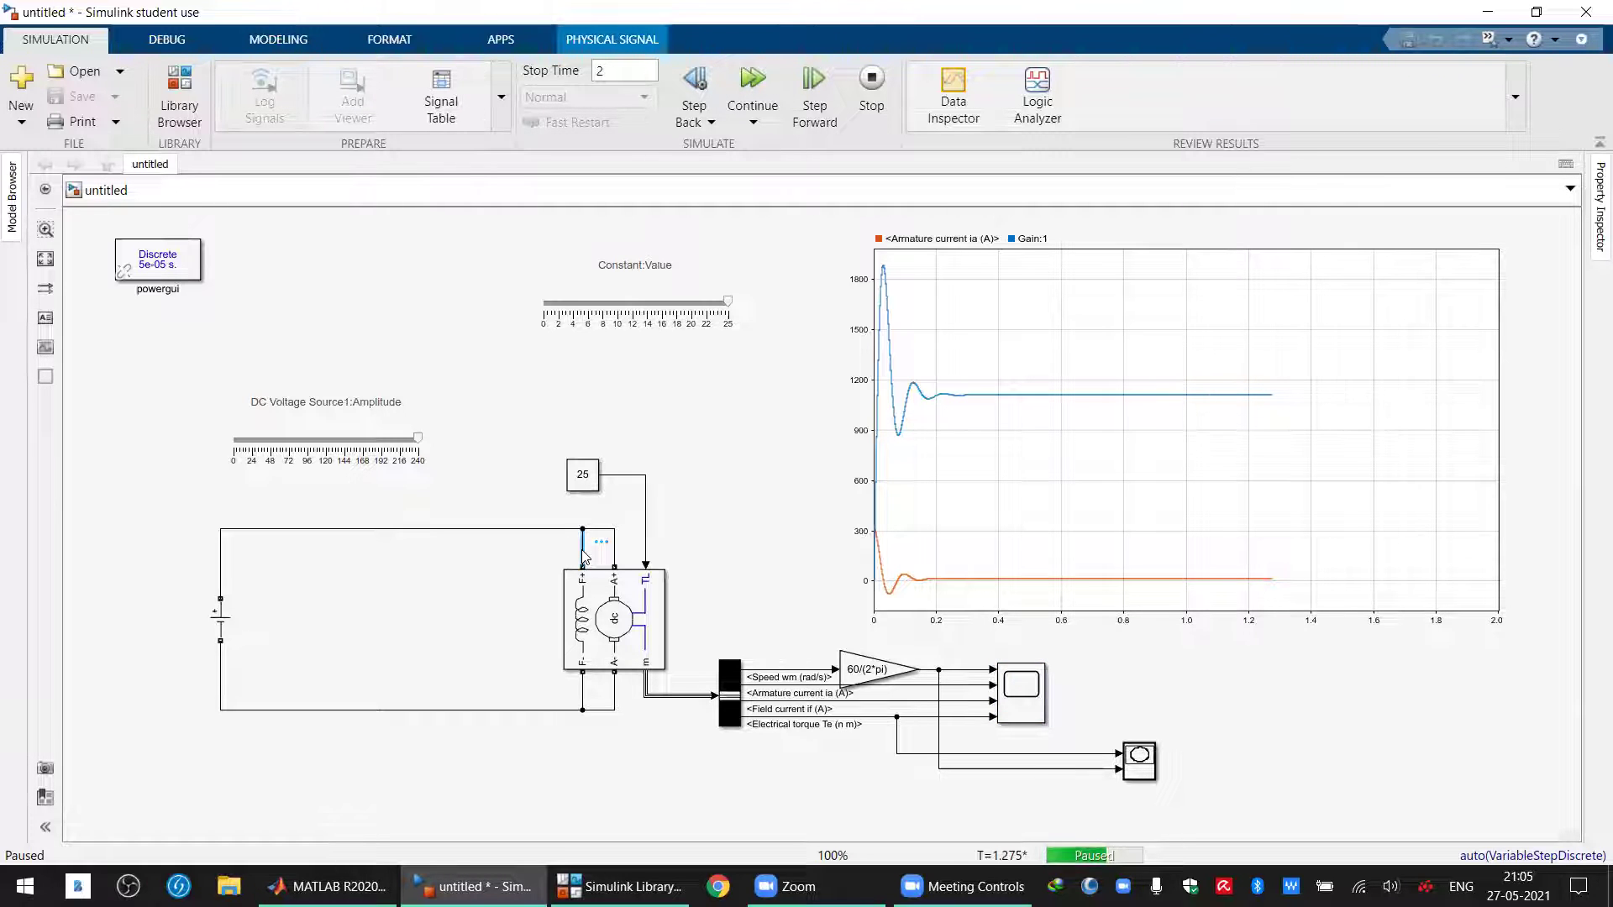
pyautogui.press('Delete')
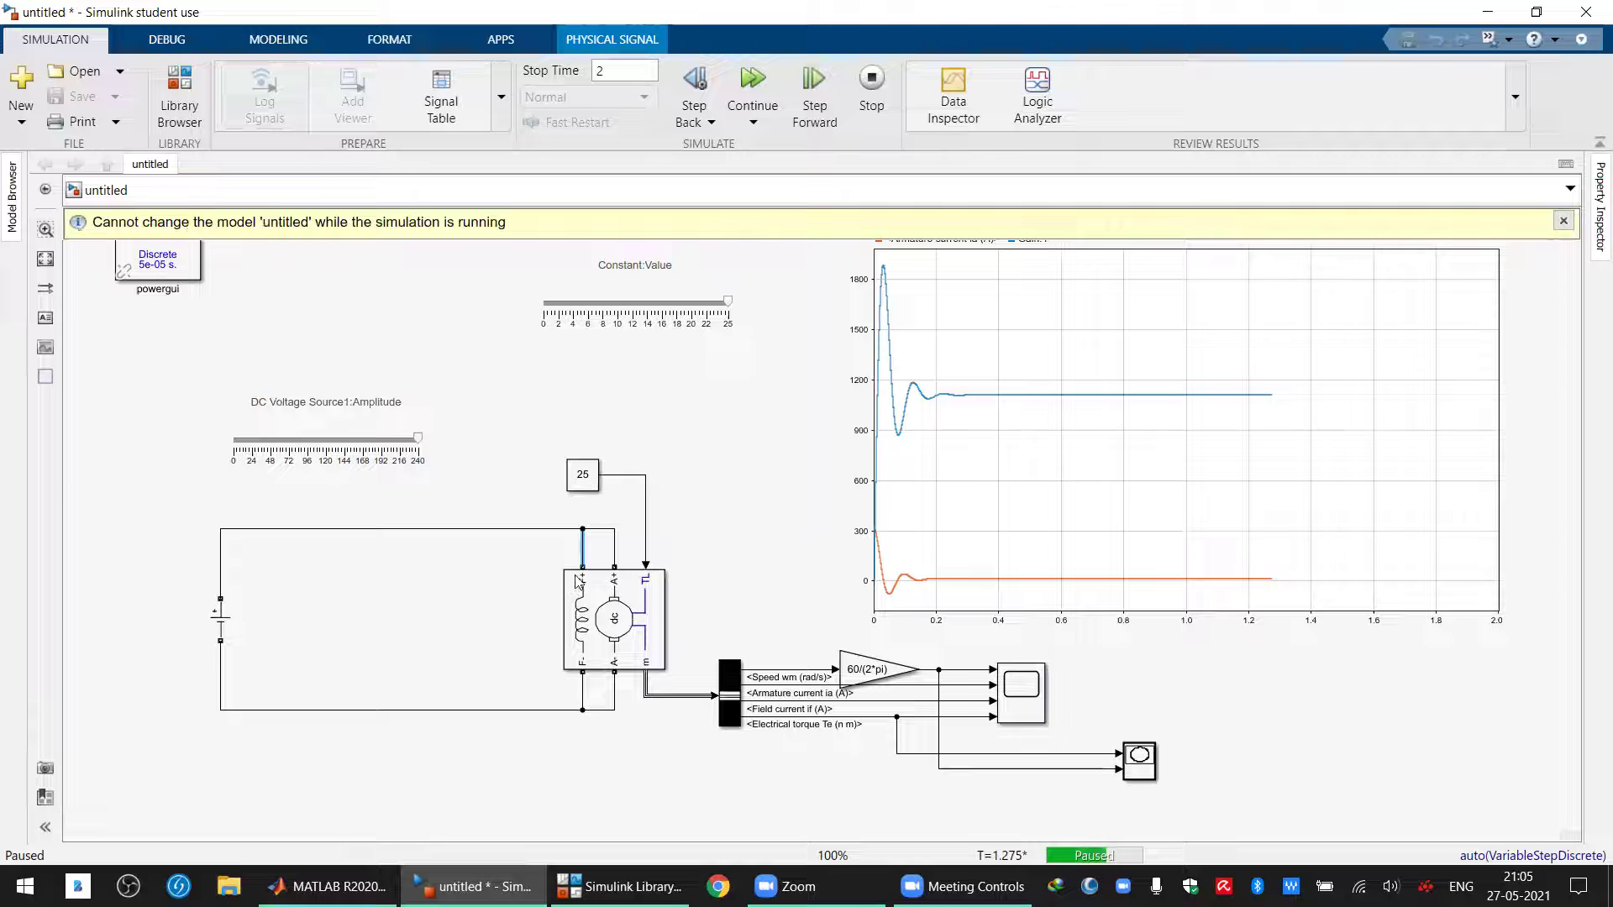
# Stop the simulation and rewire the DC machine in series, with its armature and field windings connected across the DC voltage source
pyautogui.hotkey('ctrl', 'shift', 't')
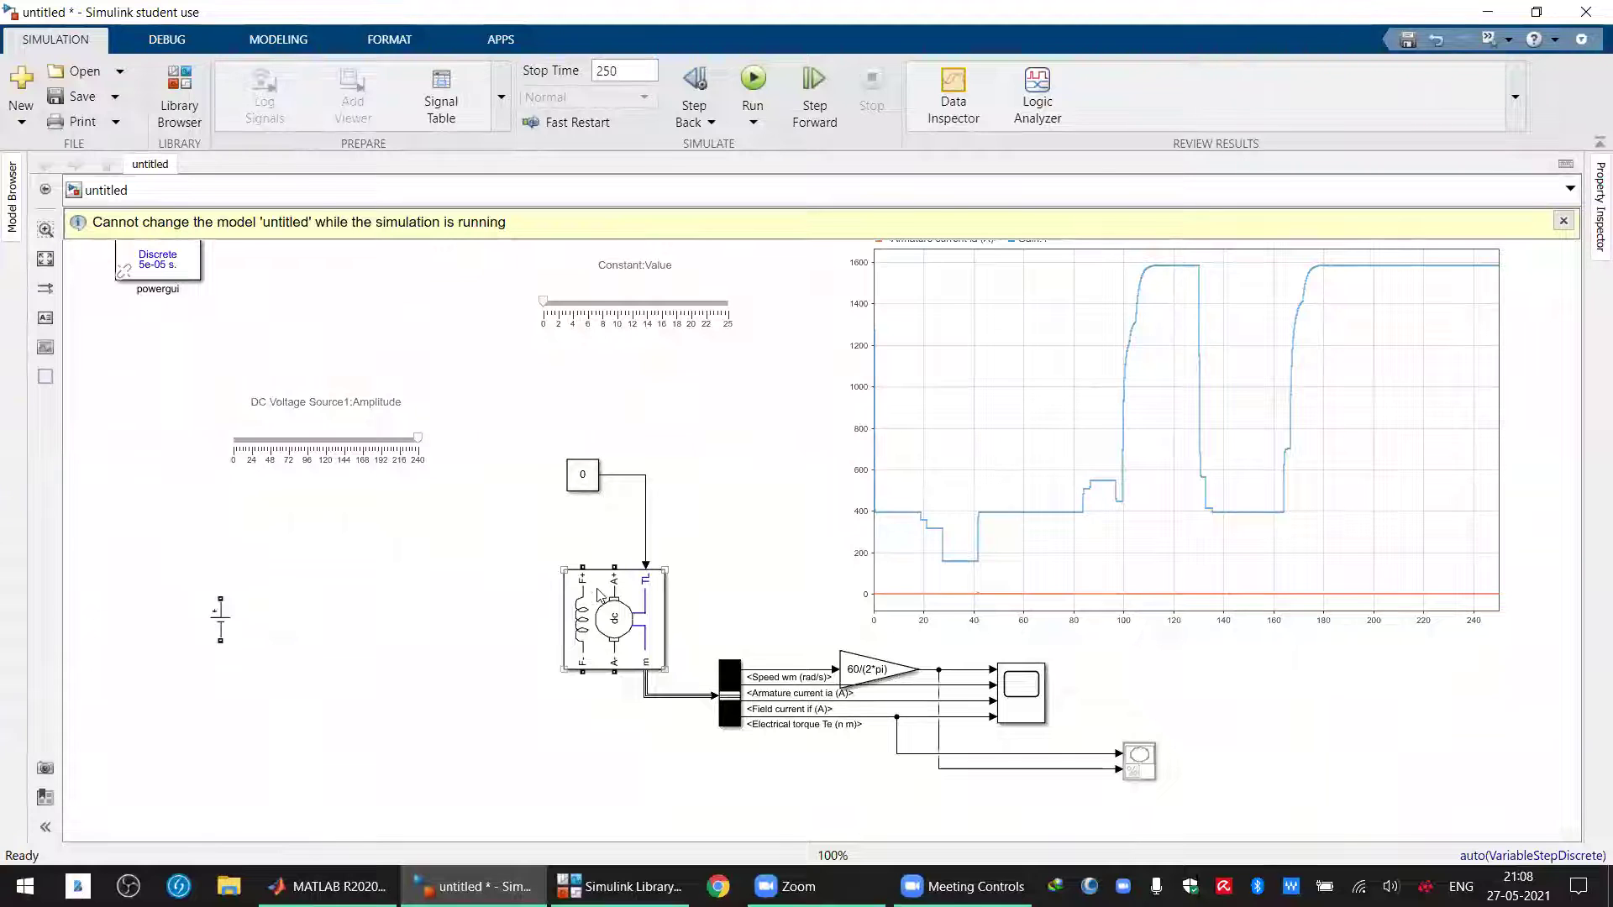
pyautogui.click(581, 566)
pyautogui.moveTo(581, 567)
pyautogui.mouseDown()
pyautogui.moveTo(496, 566)
pyautogui.moveTo(588, 696)
pyautogui.moveTo(614, 675)
pyautogui.moveTo(565, 734)
pyautogui.moveTo(277, 734)
pyautogui.moveTo(220, 646)
pyautogui.mouseUp()
pyautogui.moveTo(614, 567); pyautogui.dragTo(219, 588)
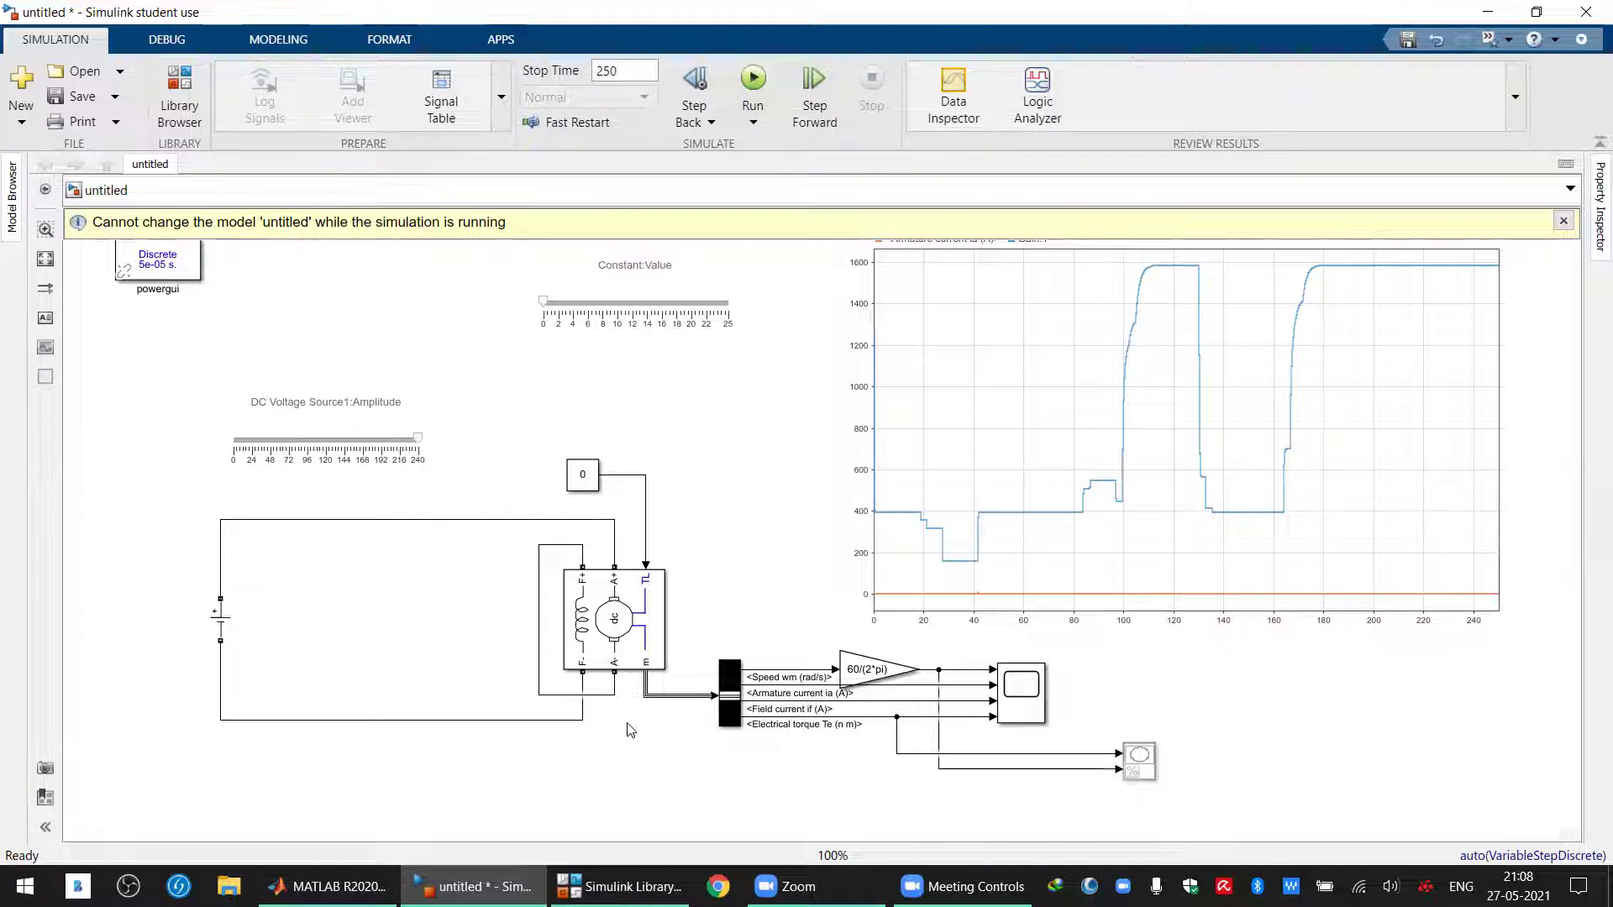
# In the DC Machine settings, apply preset model 02: 5HP 240V 1750RPM Field:150V, then return the preset to No and show its parameters
pyautogui.click(592, 656)
pyautogui.doubleClick(592, 657)
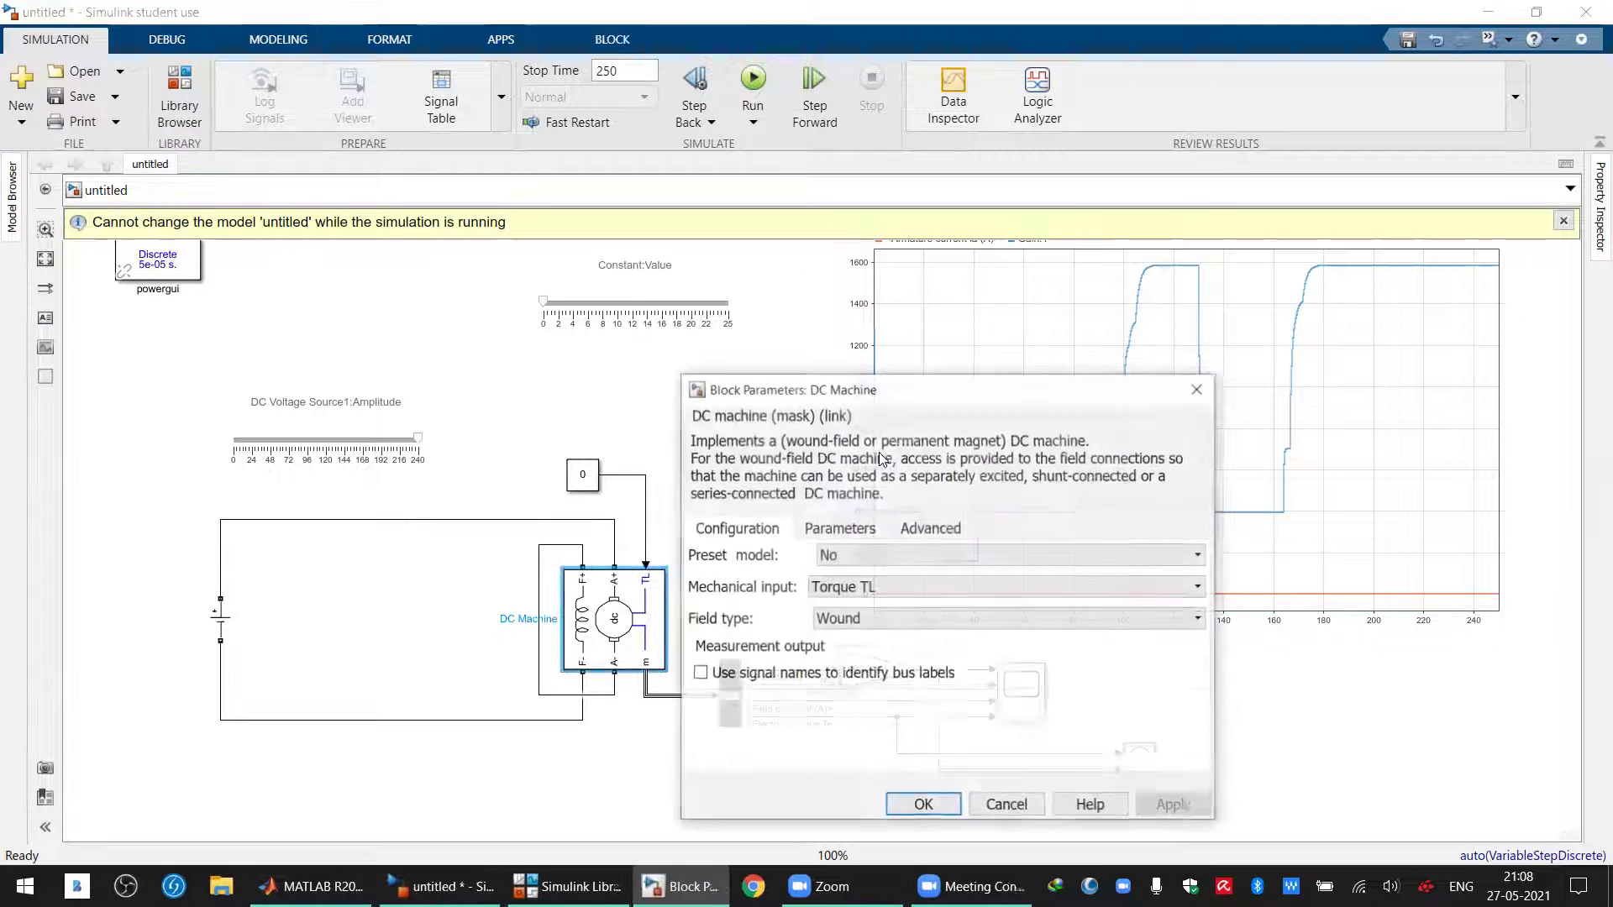
pyautogui.click(839, 528)
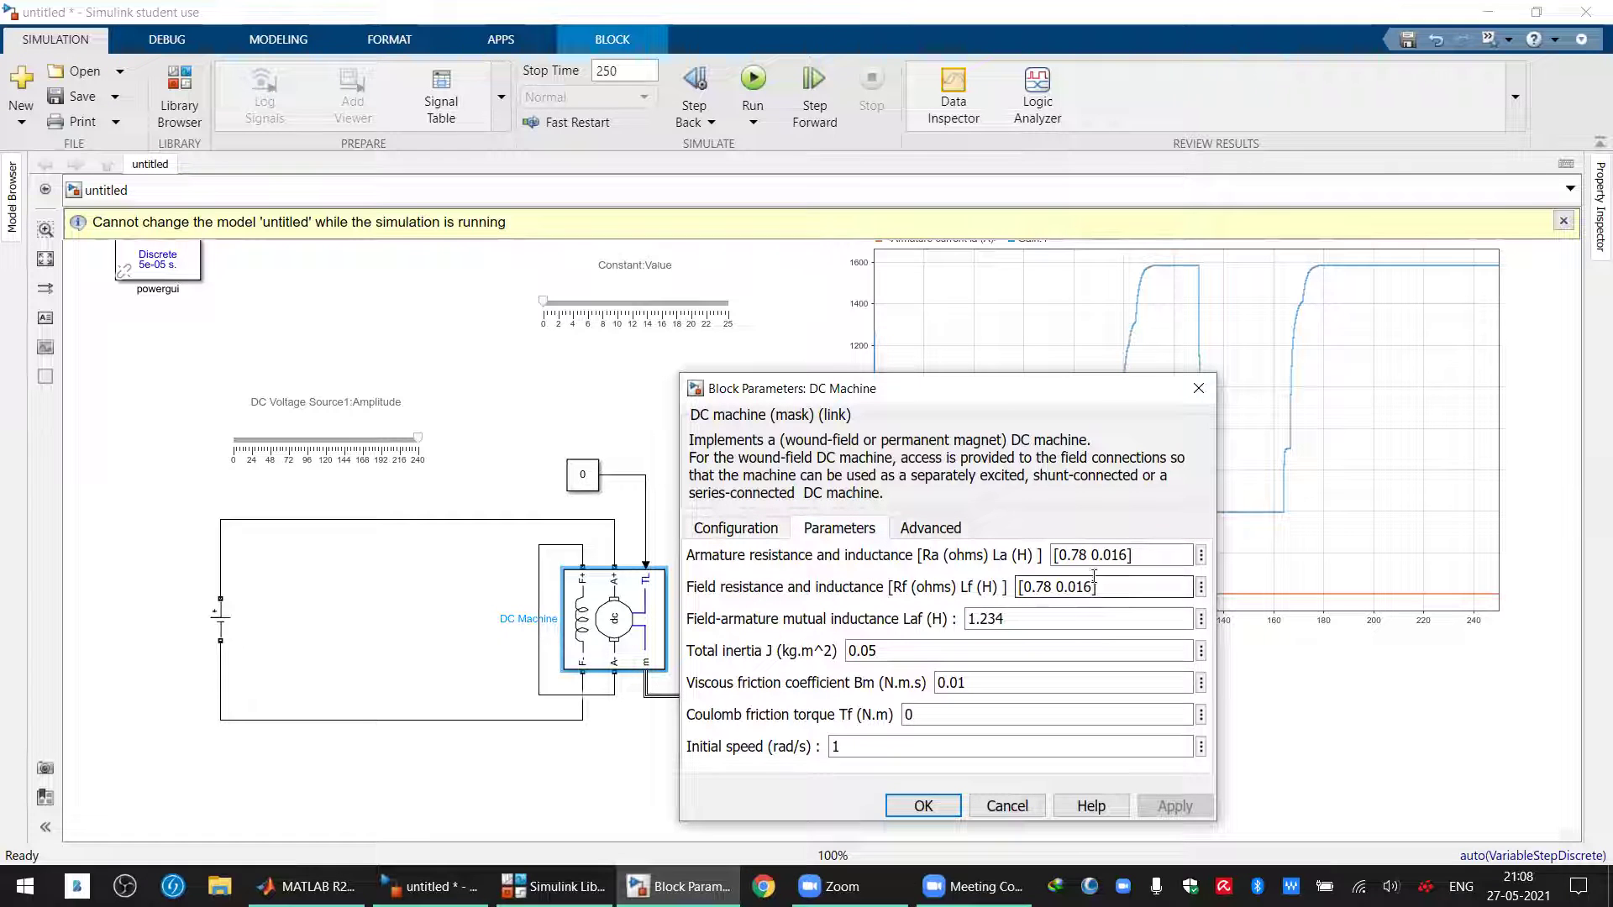
pyautogui.click(724, 527)
pyautogui.click(869, 556)
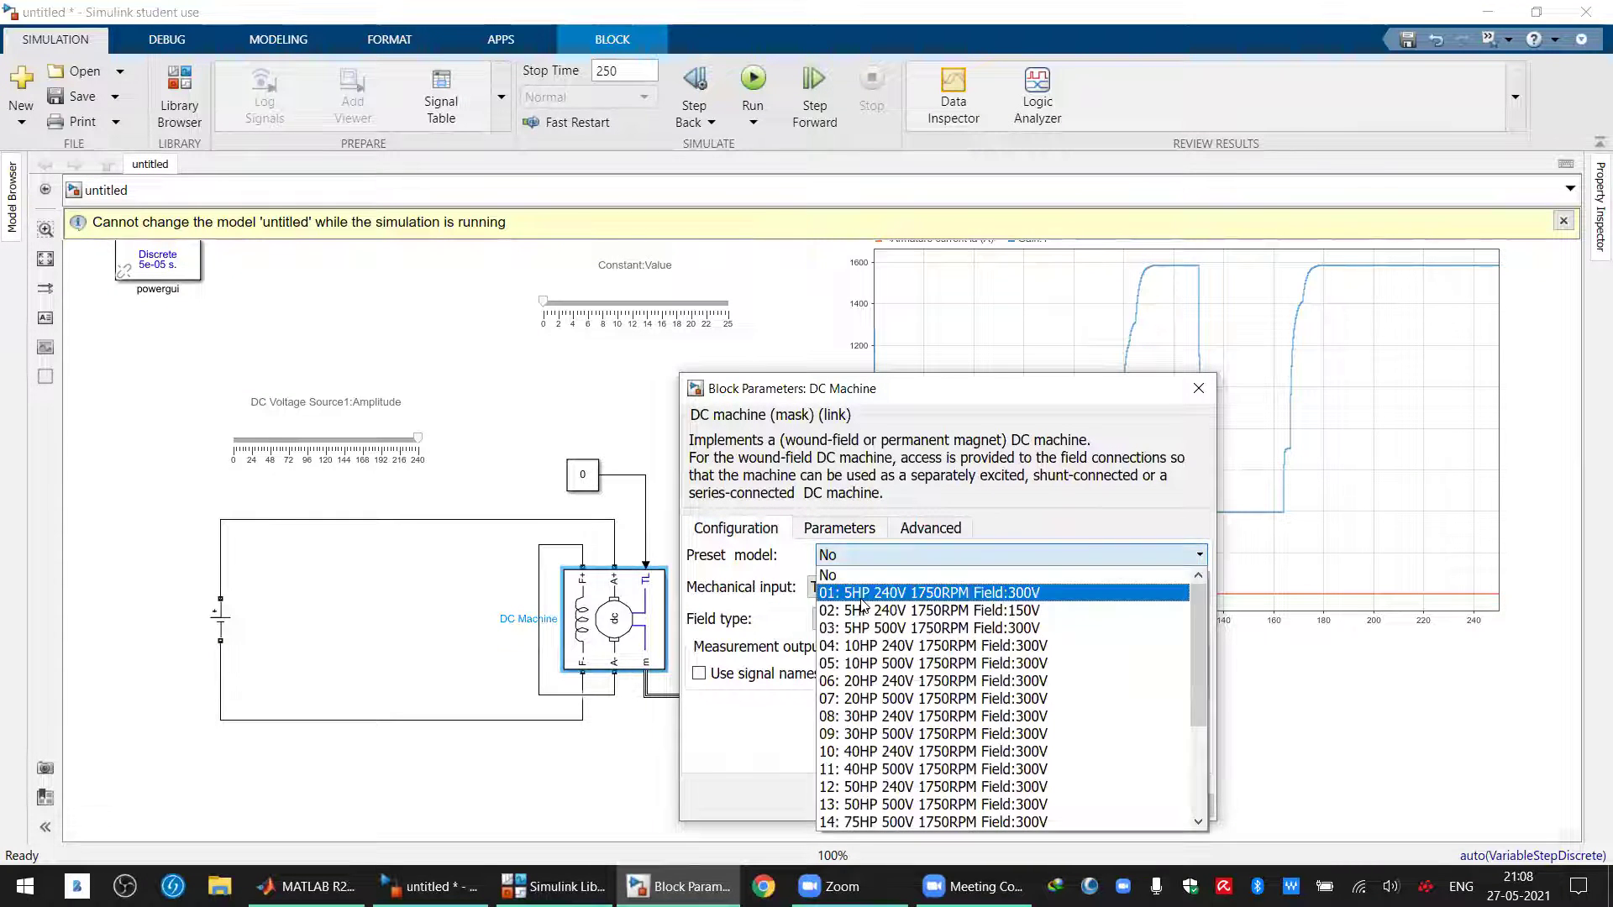
pyautogui.click(862, 612)
pyautogui.click(1174, 806)
pyautogui.click(873, 556)
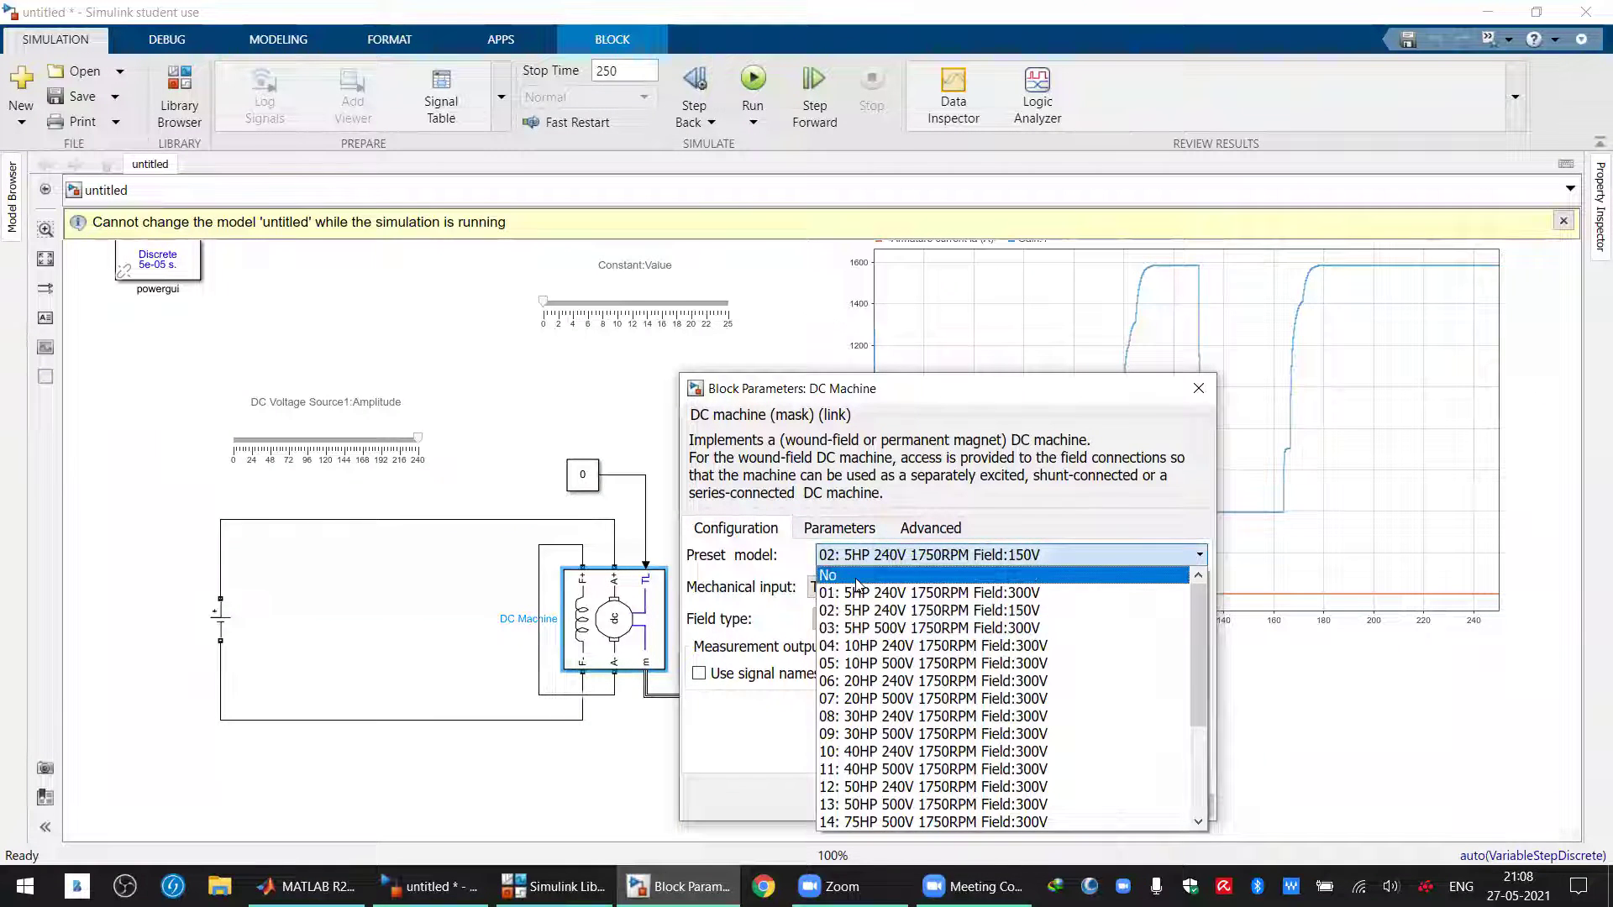
pyautogui.click(832, 566)
pyautogui.click(825, 538)
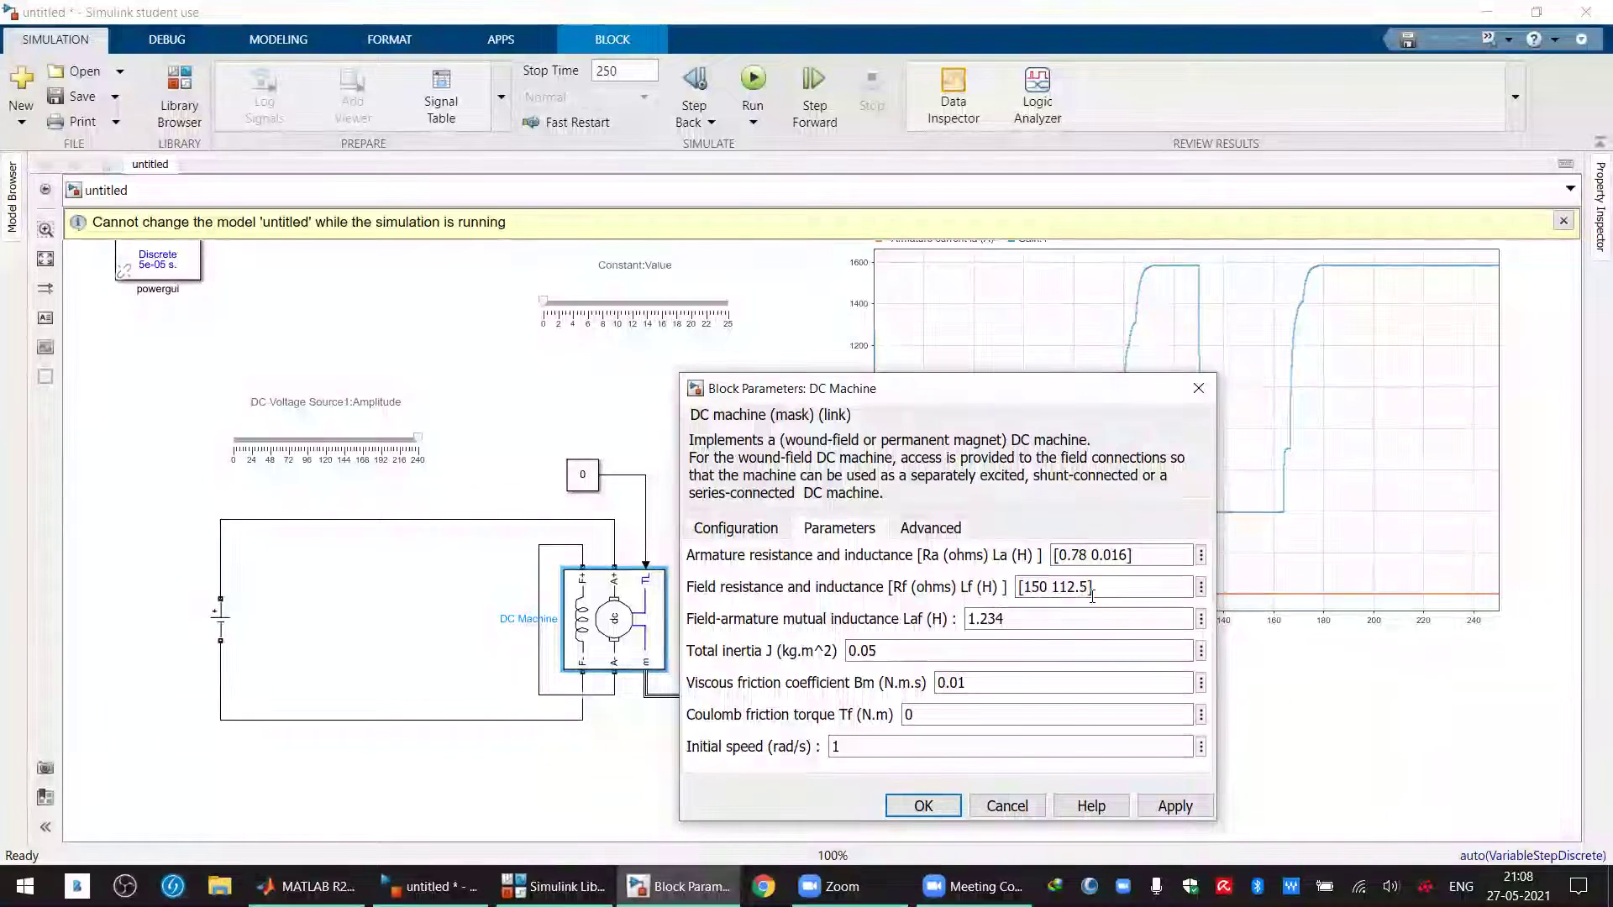
# Copy the armature resistance and inductance [0.78 0.016] into the DC machine's field resistance and inductance, and accept the settings
pyautogui.tripleClick(1092, 555)
pyautogui.hotkey('ctrl', 'c')
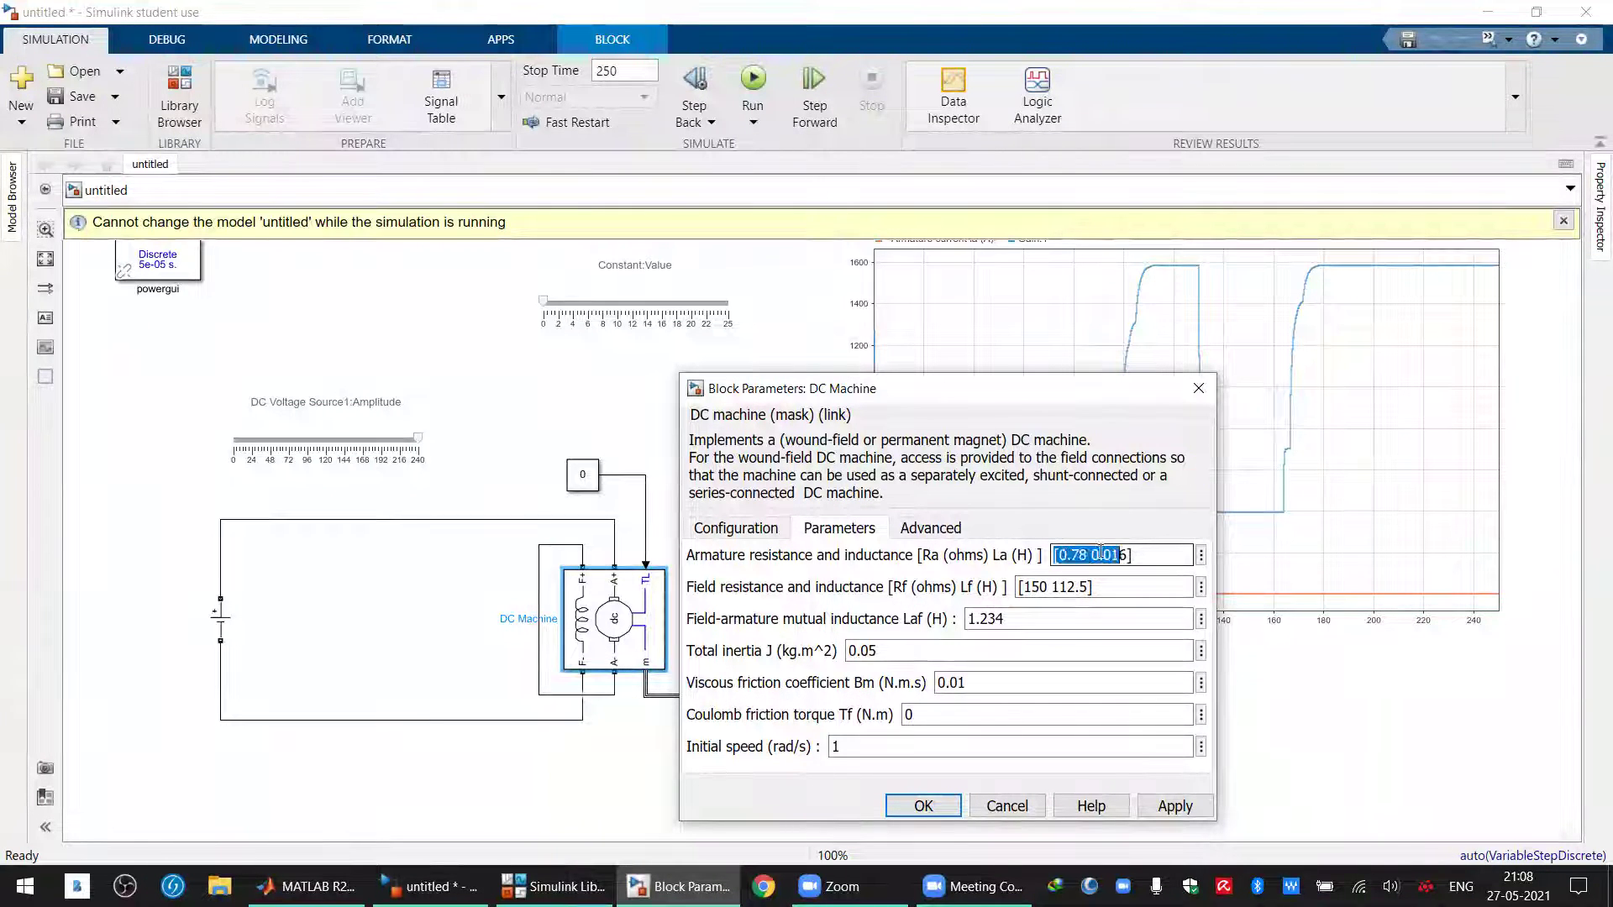
pyautogui.click(1020, 587)
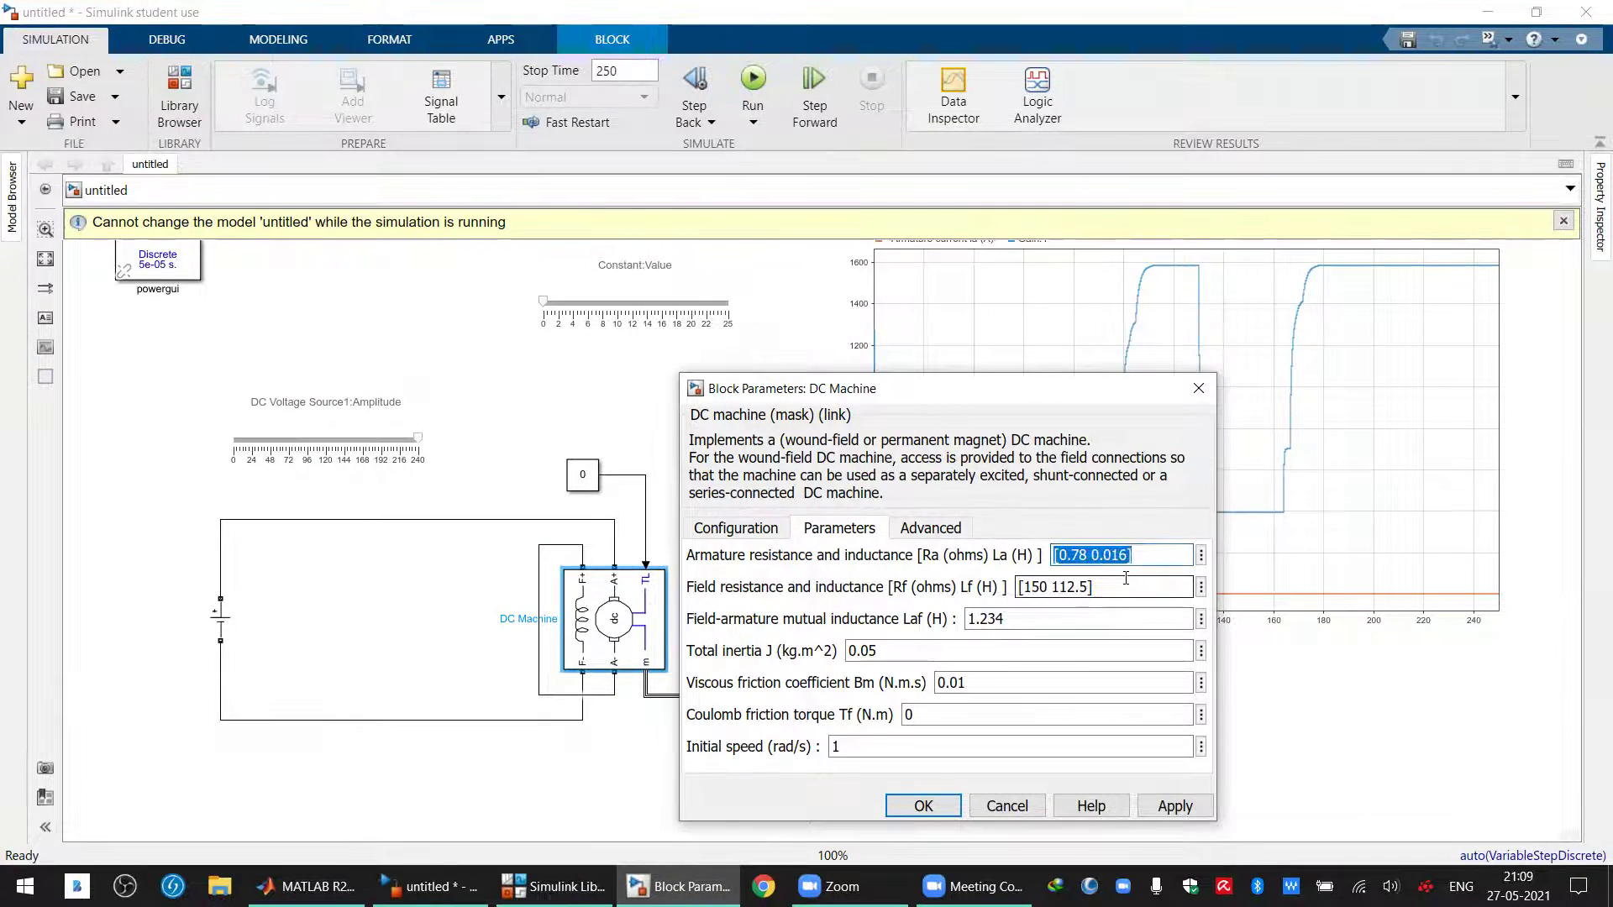
pyautogui.hotkey('ctrl', 'a')
pyautogui.hotkey('ctrl', 'v')
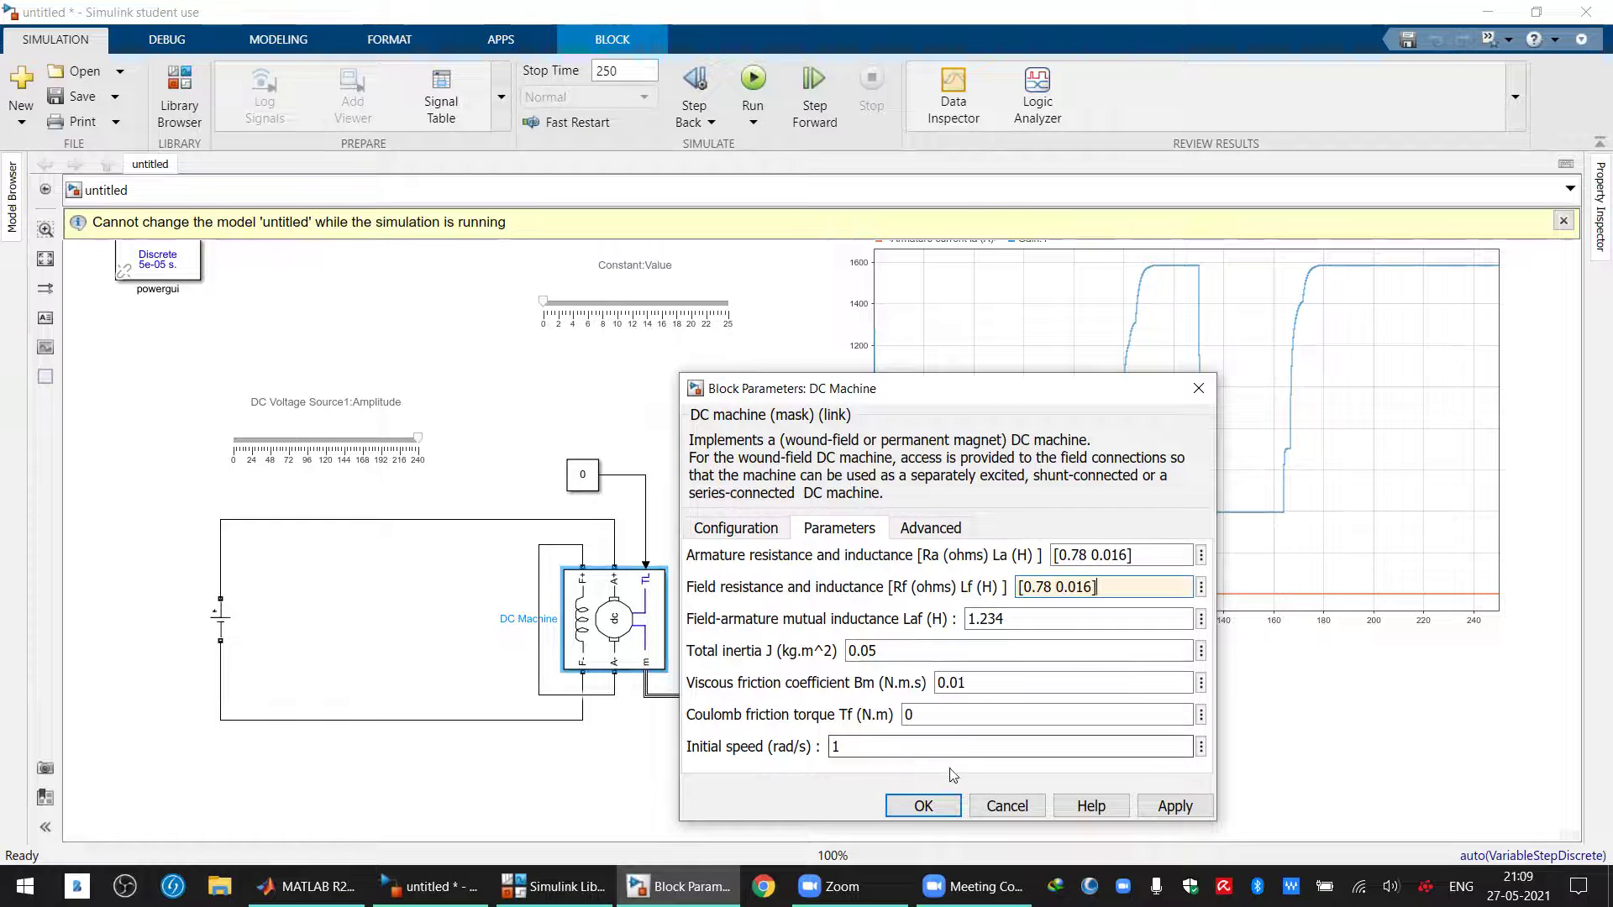
pyautogui.click(924, 803)
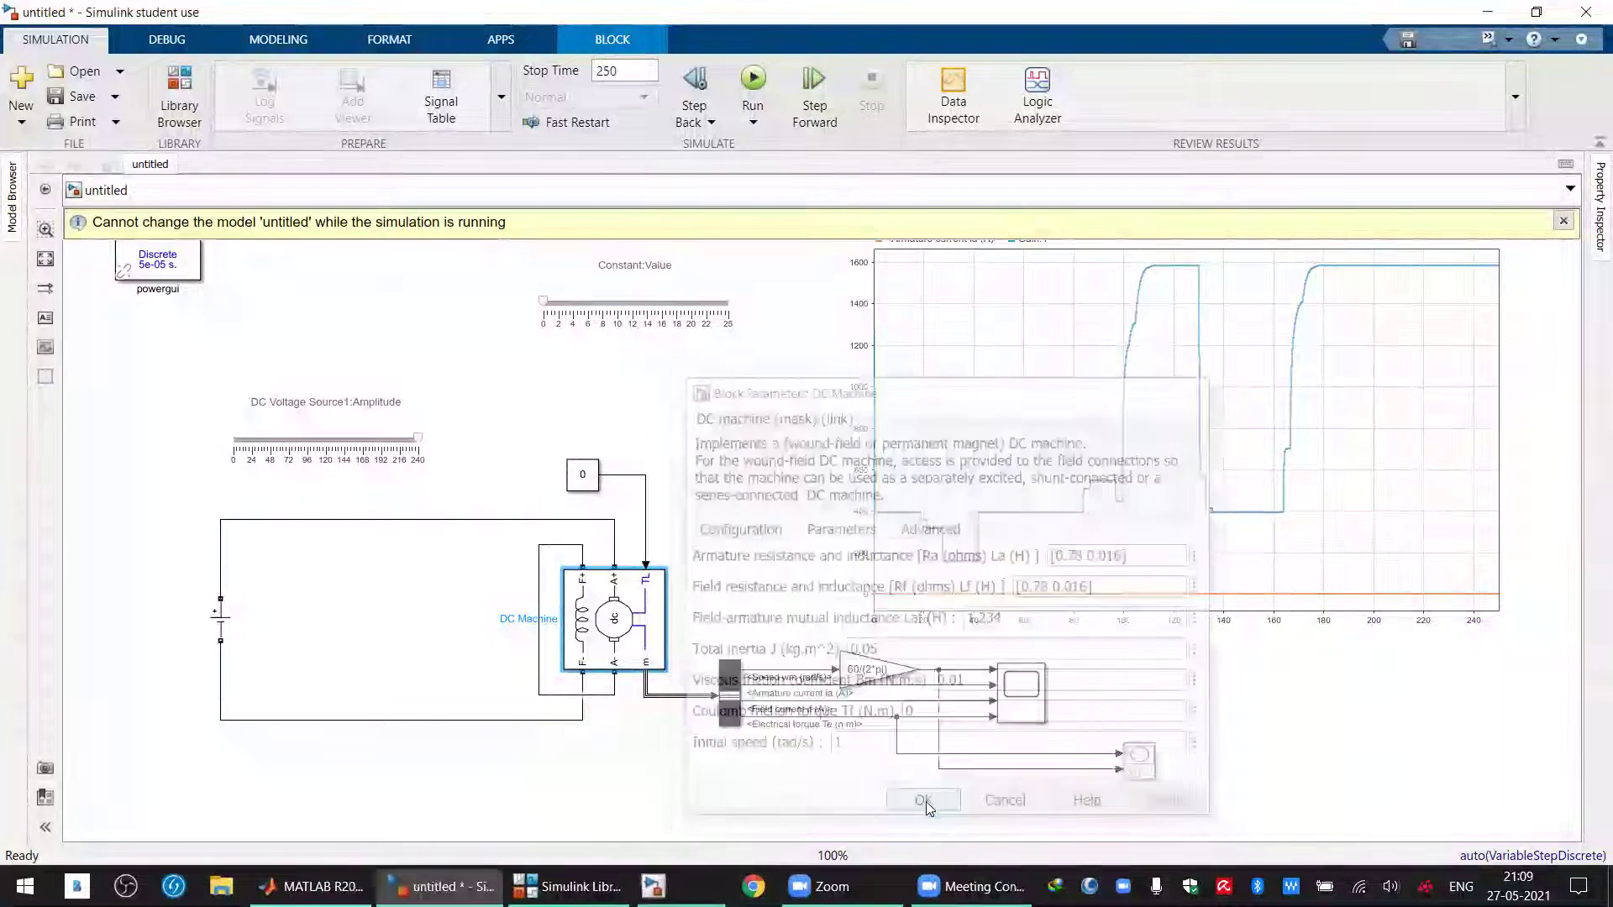
# Run the simulation, restart it once, and lower the DC voltage source amplitude in stages to about 60 while it runs
pyautogui.click(751, 80)
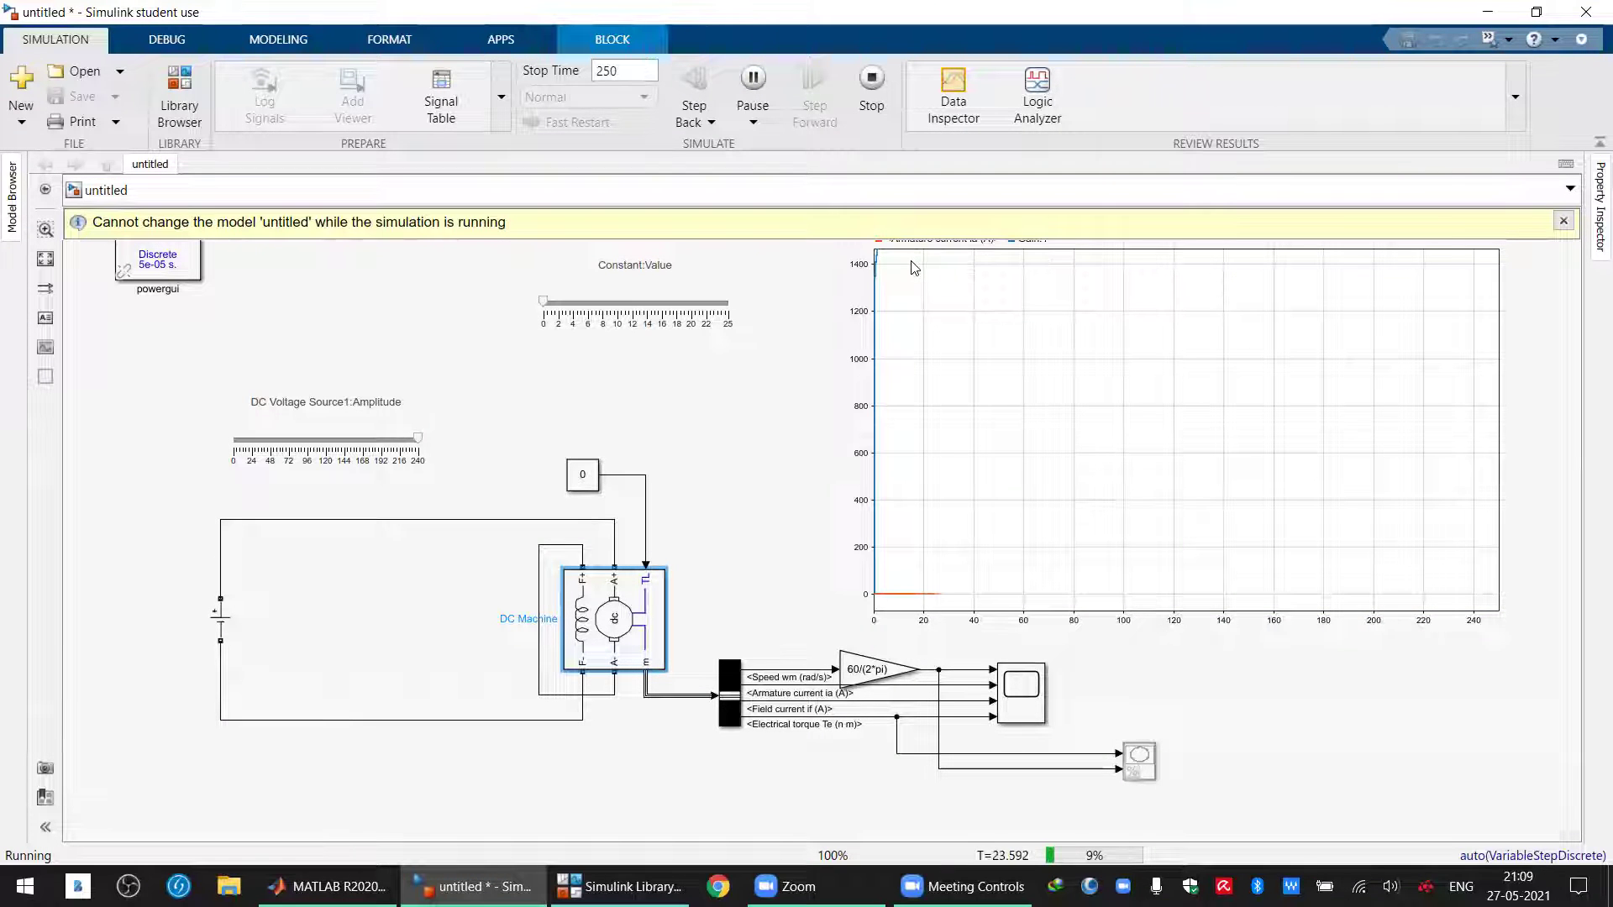
pyautogui.click(866, 91)
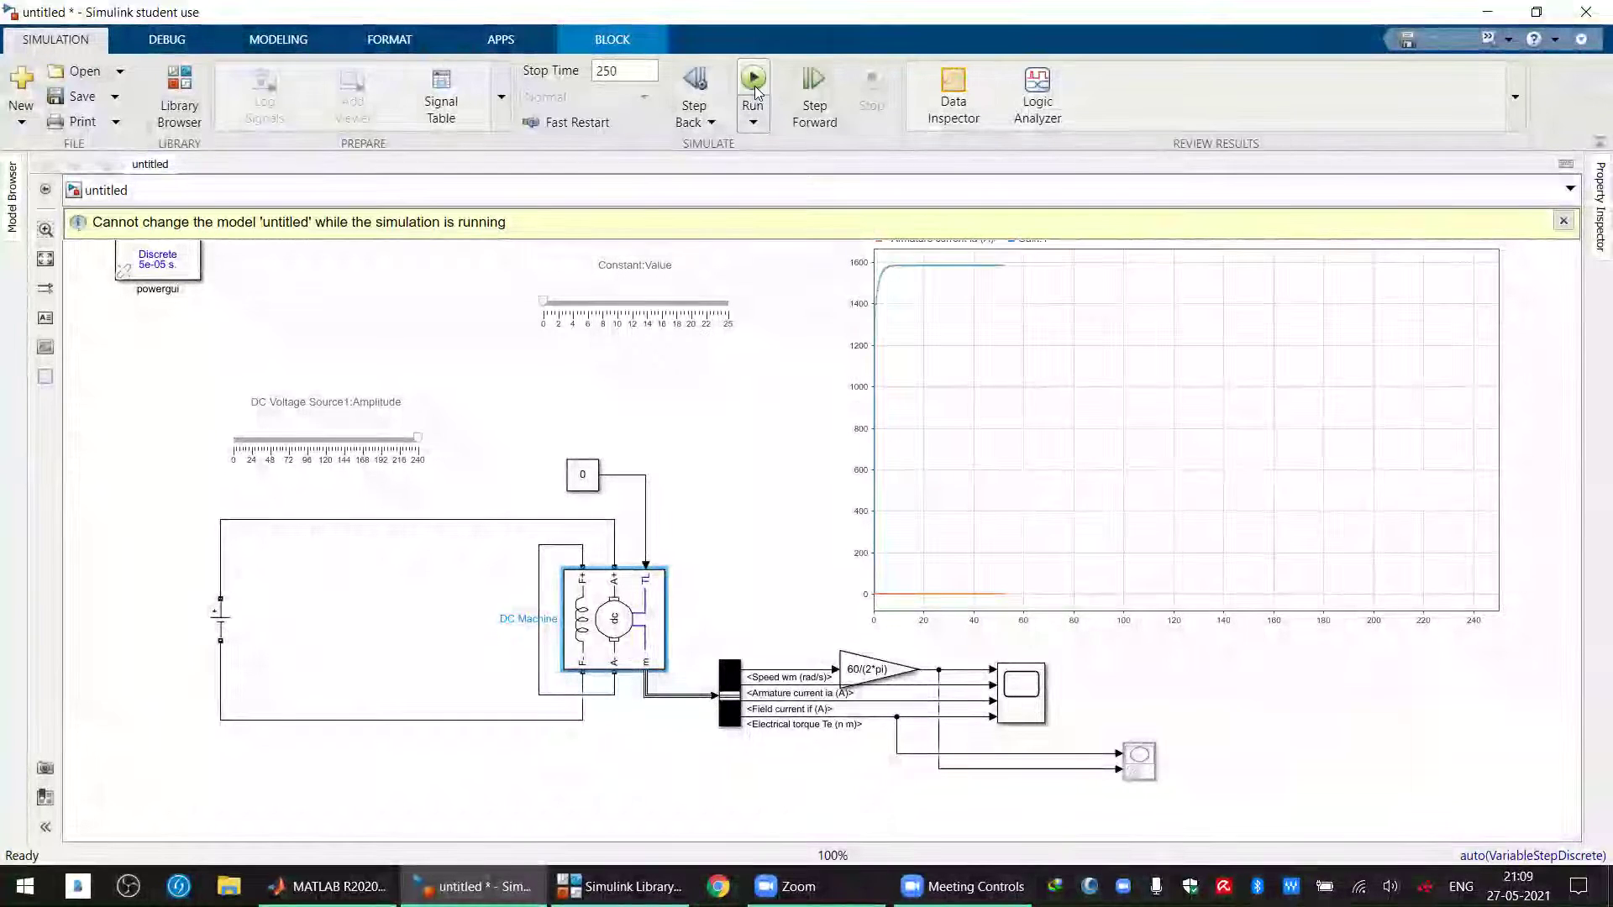
pyautogui.click(739, 78)
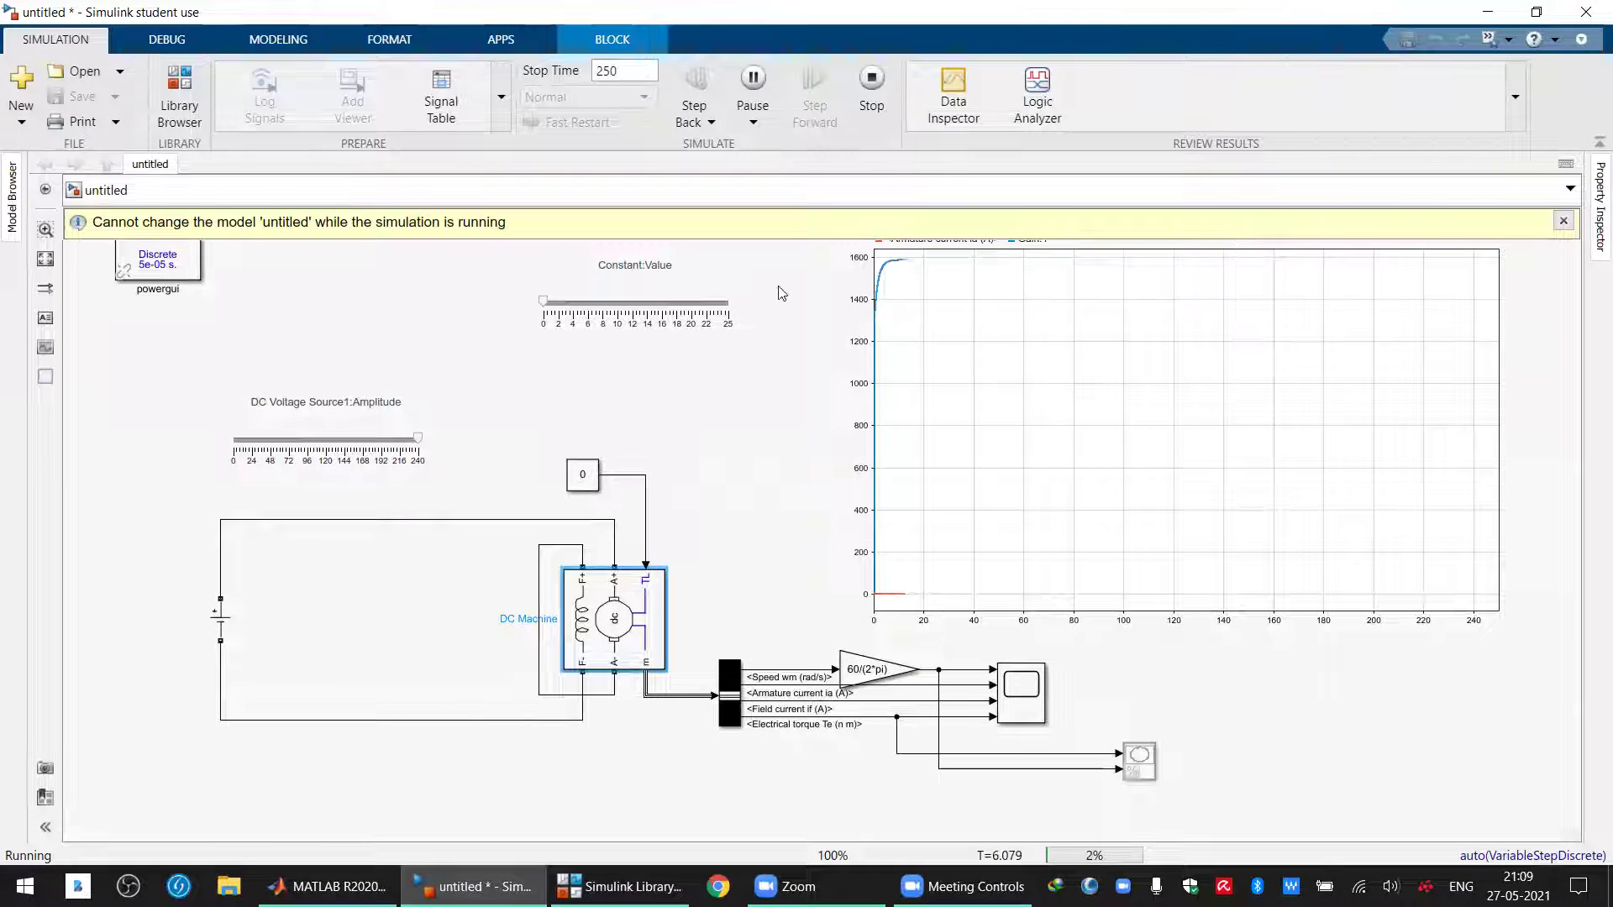
pyautogui.moveTo(417, 443); pyautogui.dragTo(364, 439)
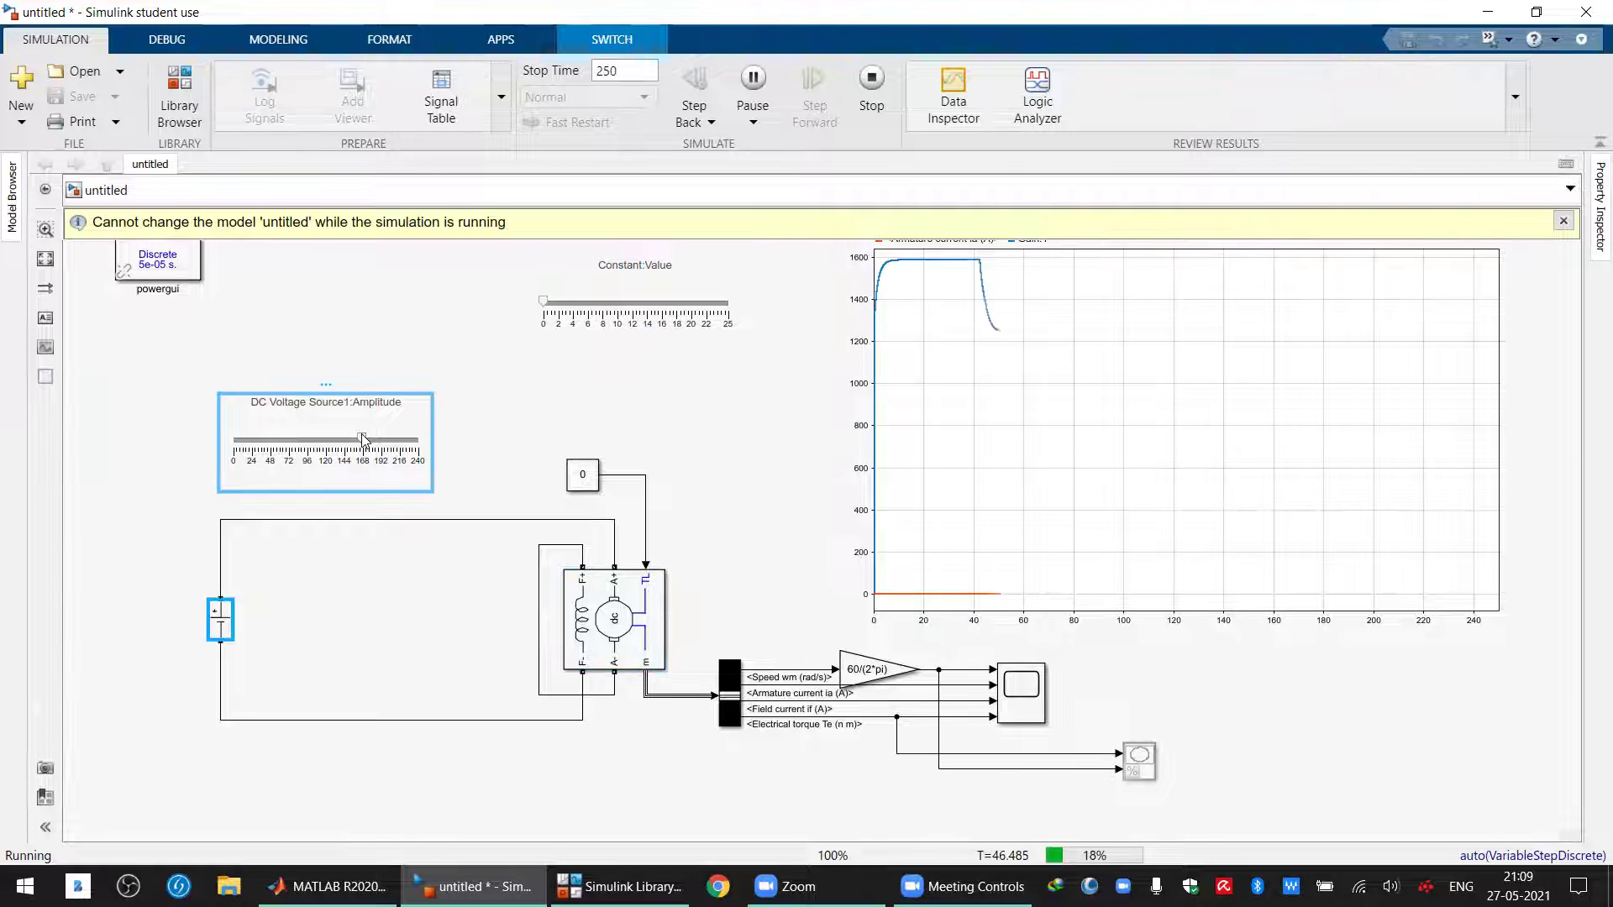
pyautogui.moveTo(363, 439); pyautogui.dragTo(279, 443)
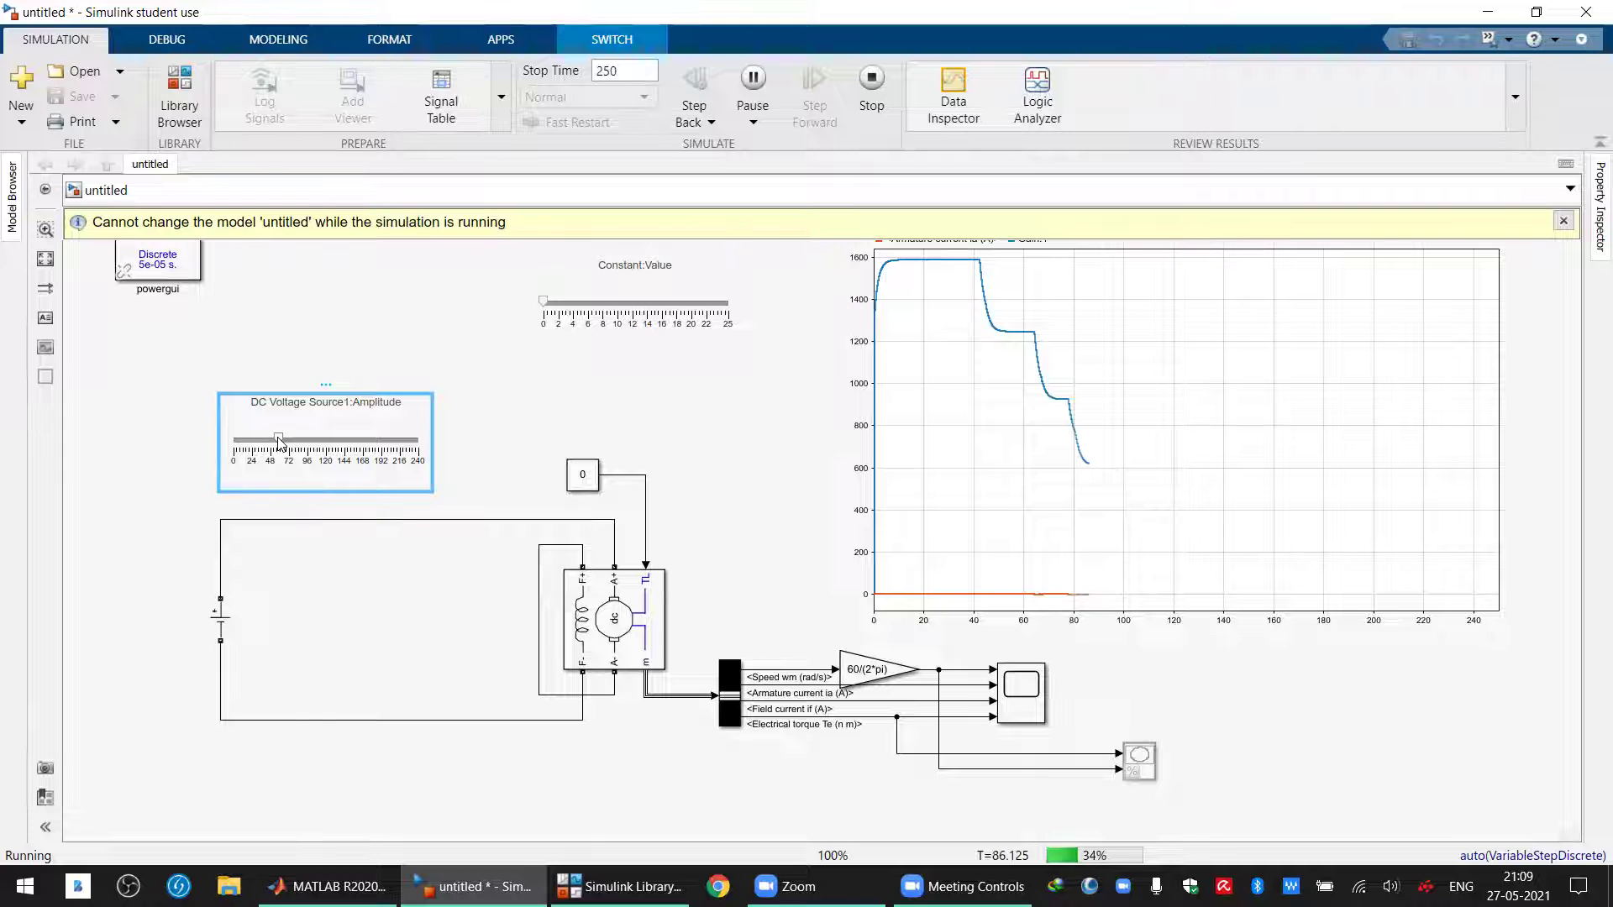
# Raise the load torque constant to about 5, return the DC voltage source amplitude to 240, and increase the torque constant to 8.75
pyautogui.moveTo(543, 303); pyautogui.dragTo(583, 308)
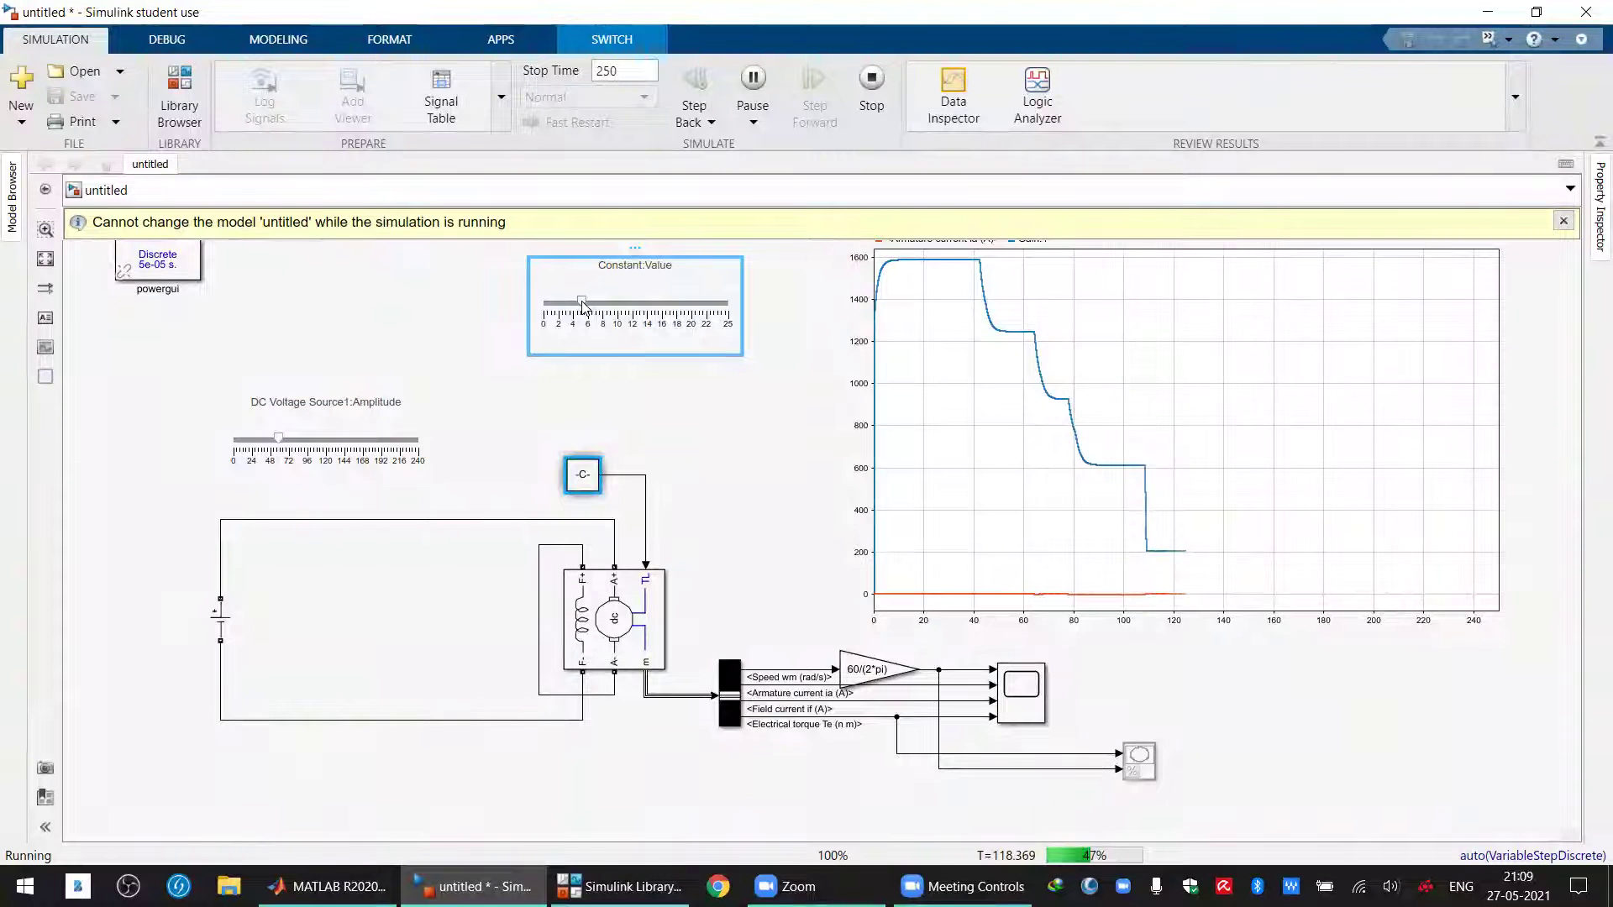
pyautogui.moveTo(280, 439); pyautogui.dragTo(418, 439)
pyautogui.moveTo(581, 302)
pyautogui.mouseDown()
pyautogui.moveTo(722, 303)
pyautogui.moveTo(608, 303)
pyautogui.mouseUp()
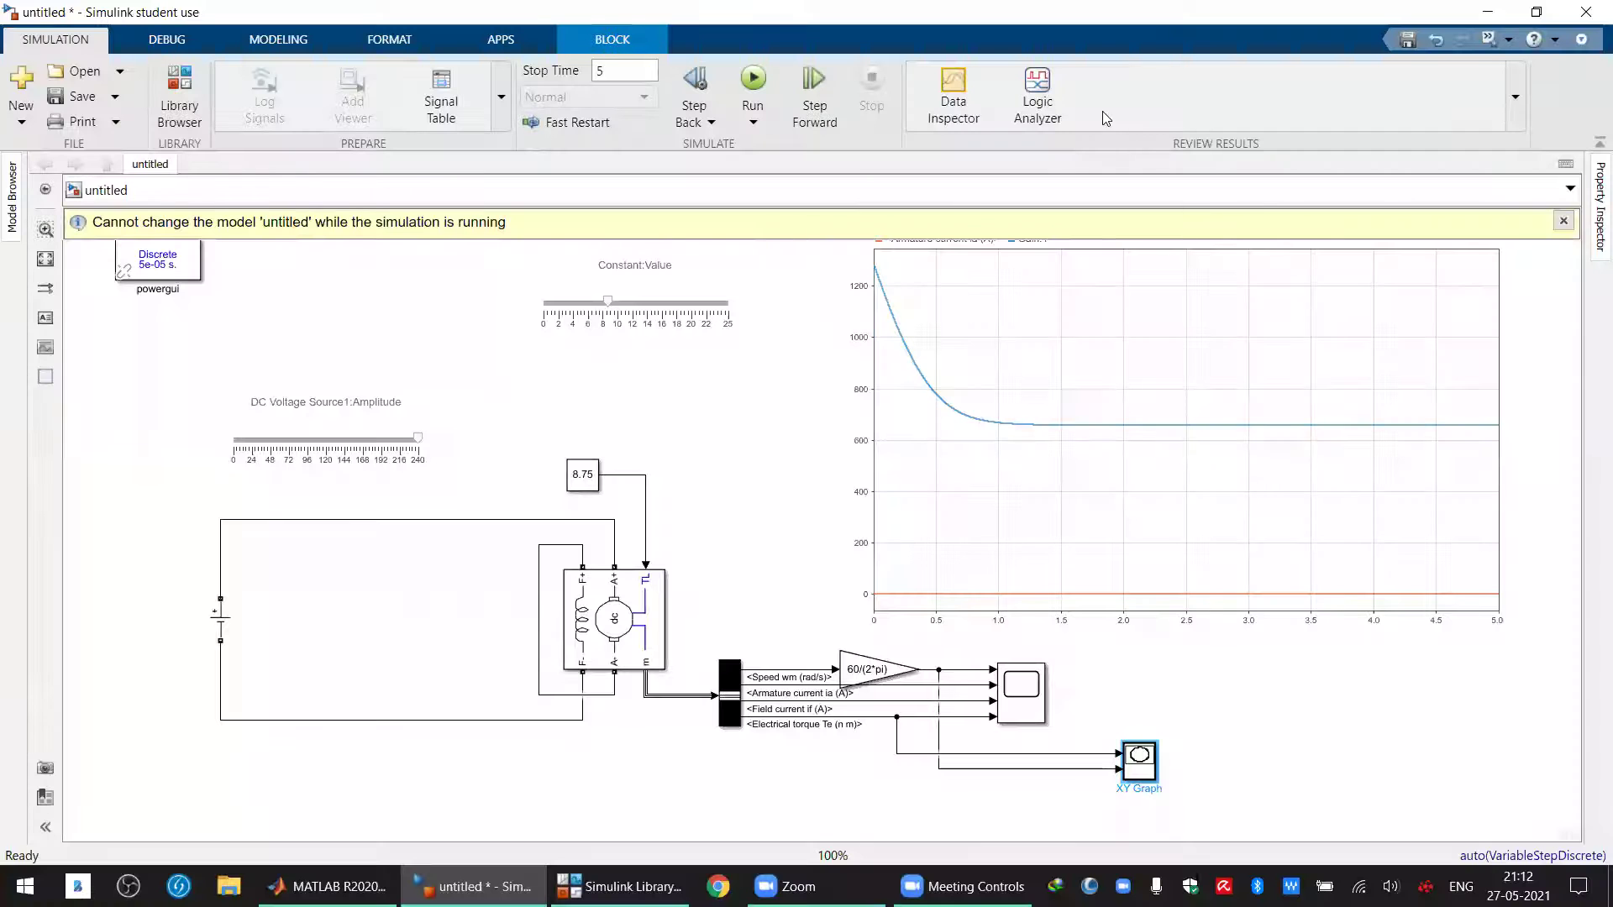
# Check the XY Graph block settings, run the simulation with a stop time of 10, and inspect the enlarged XY plot
pyautogui.click(710, 494)
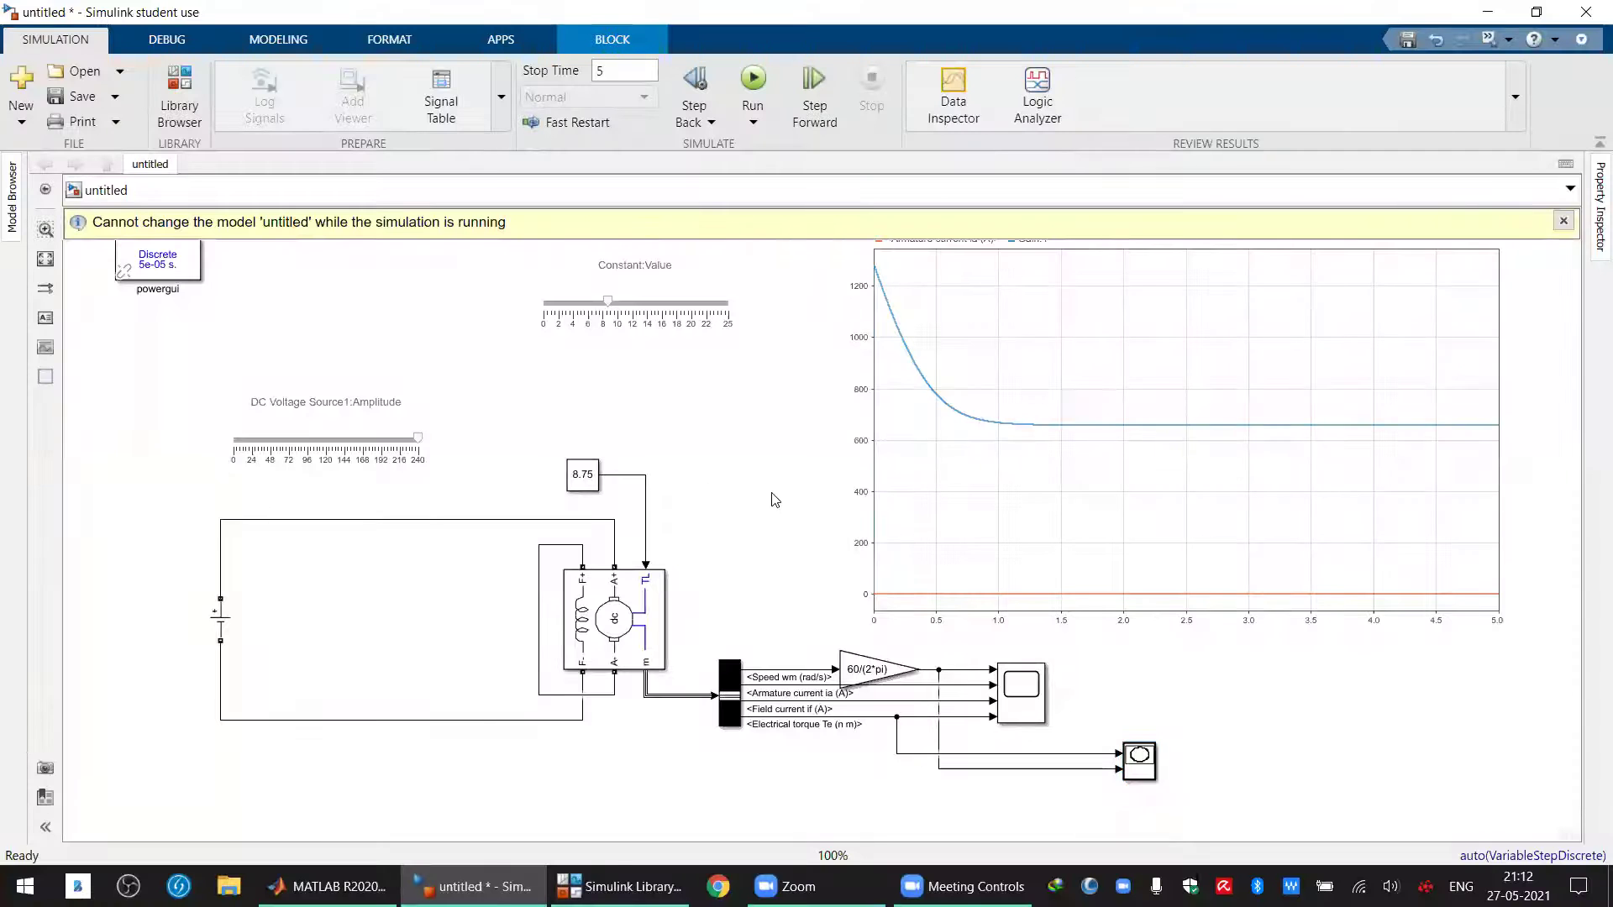
pyautogui.doubleClick(1143, 761)
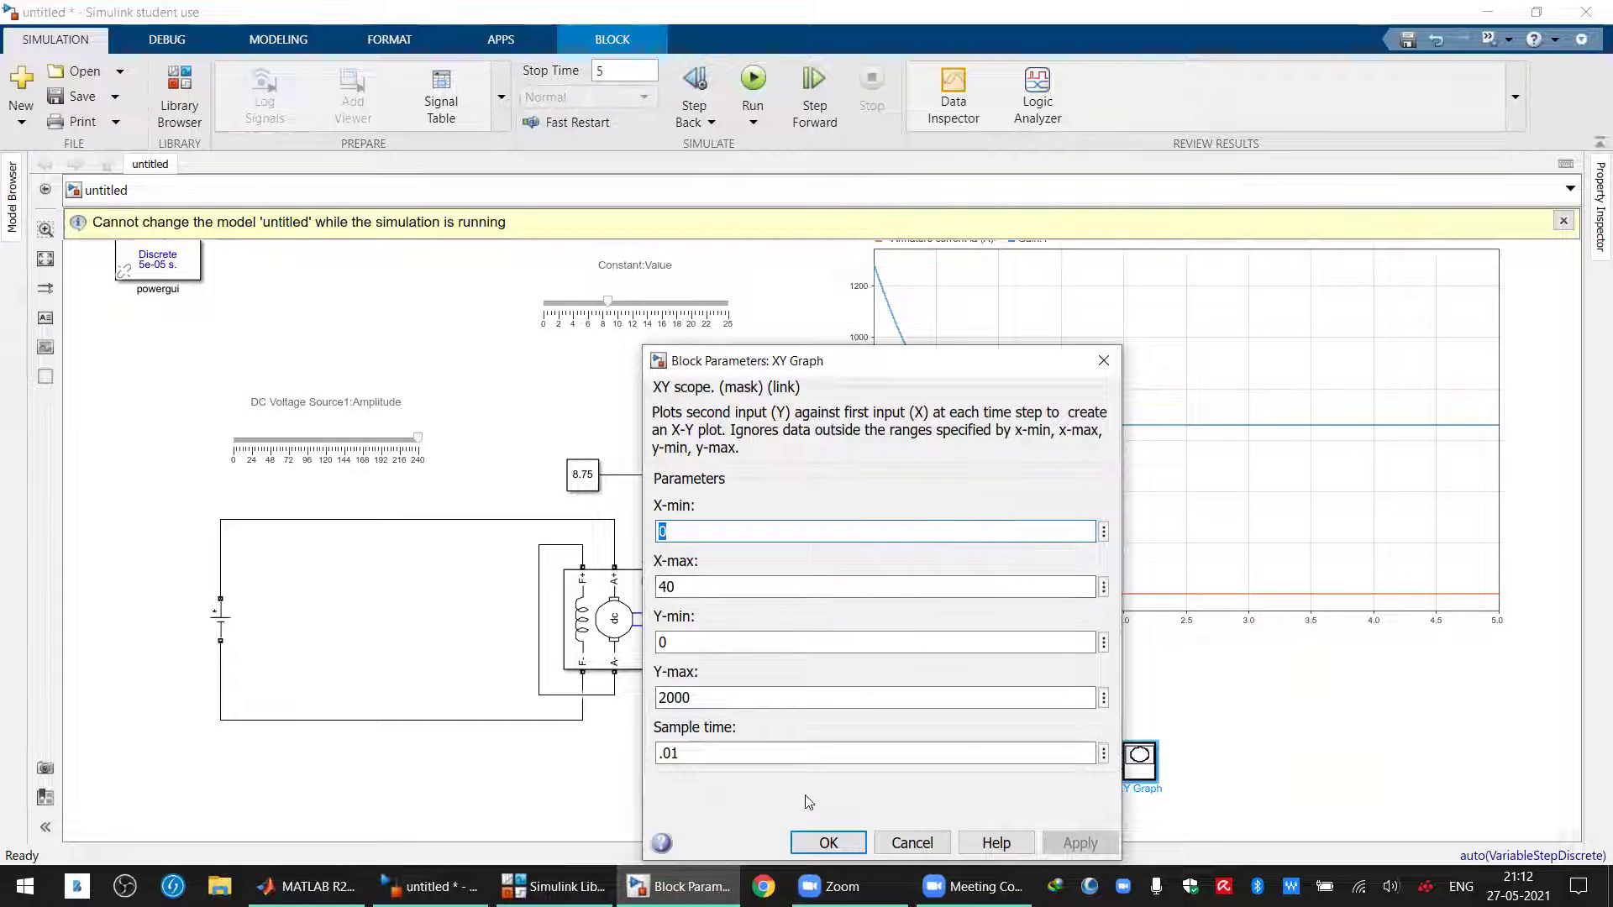
pyautogui.click(819, 842)
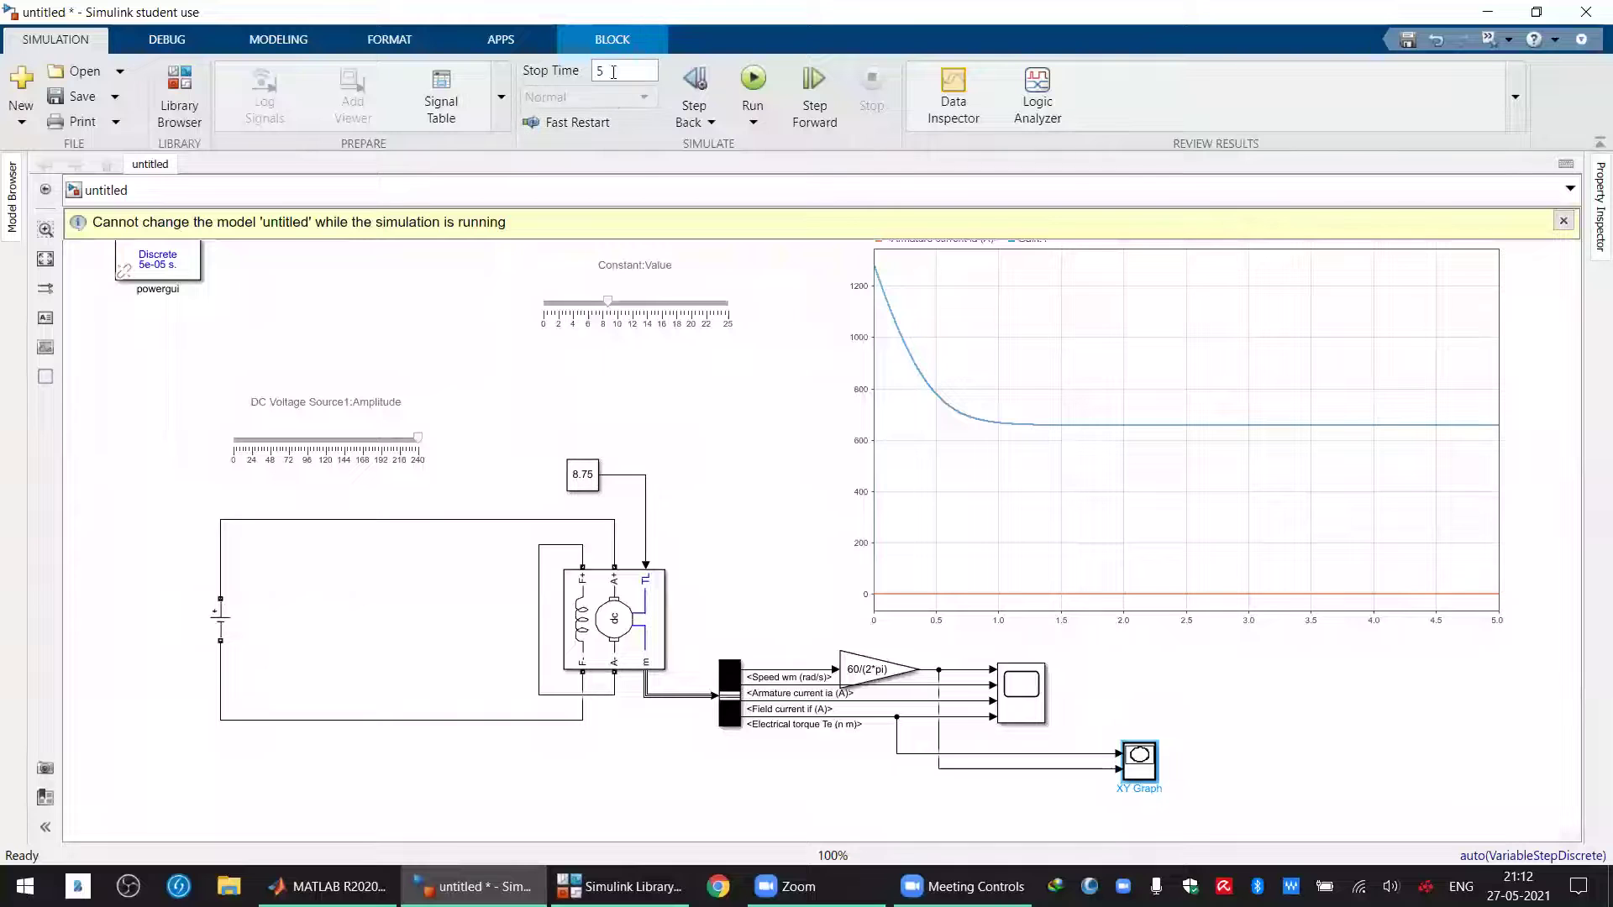
pyautogui.write('10')
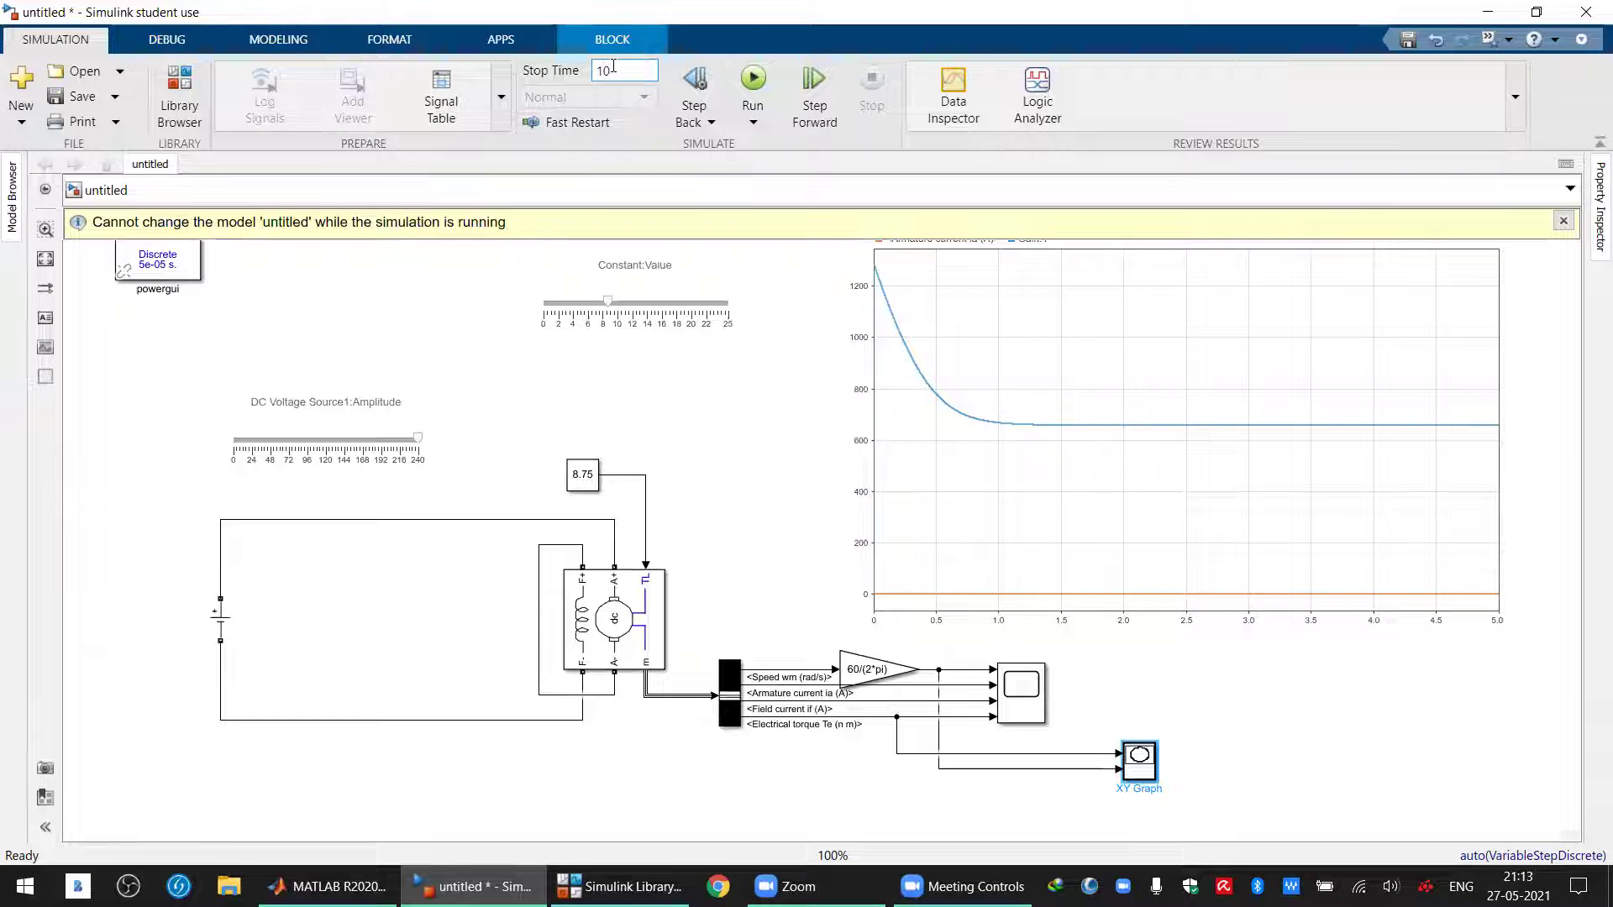
pyautogui.click(746, 78)
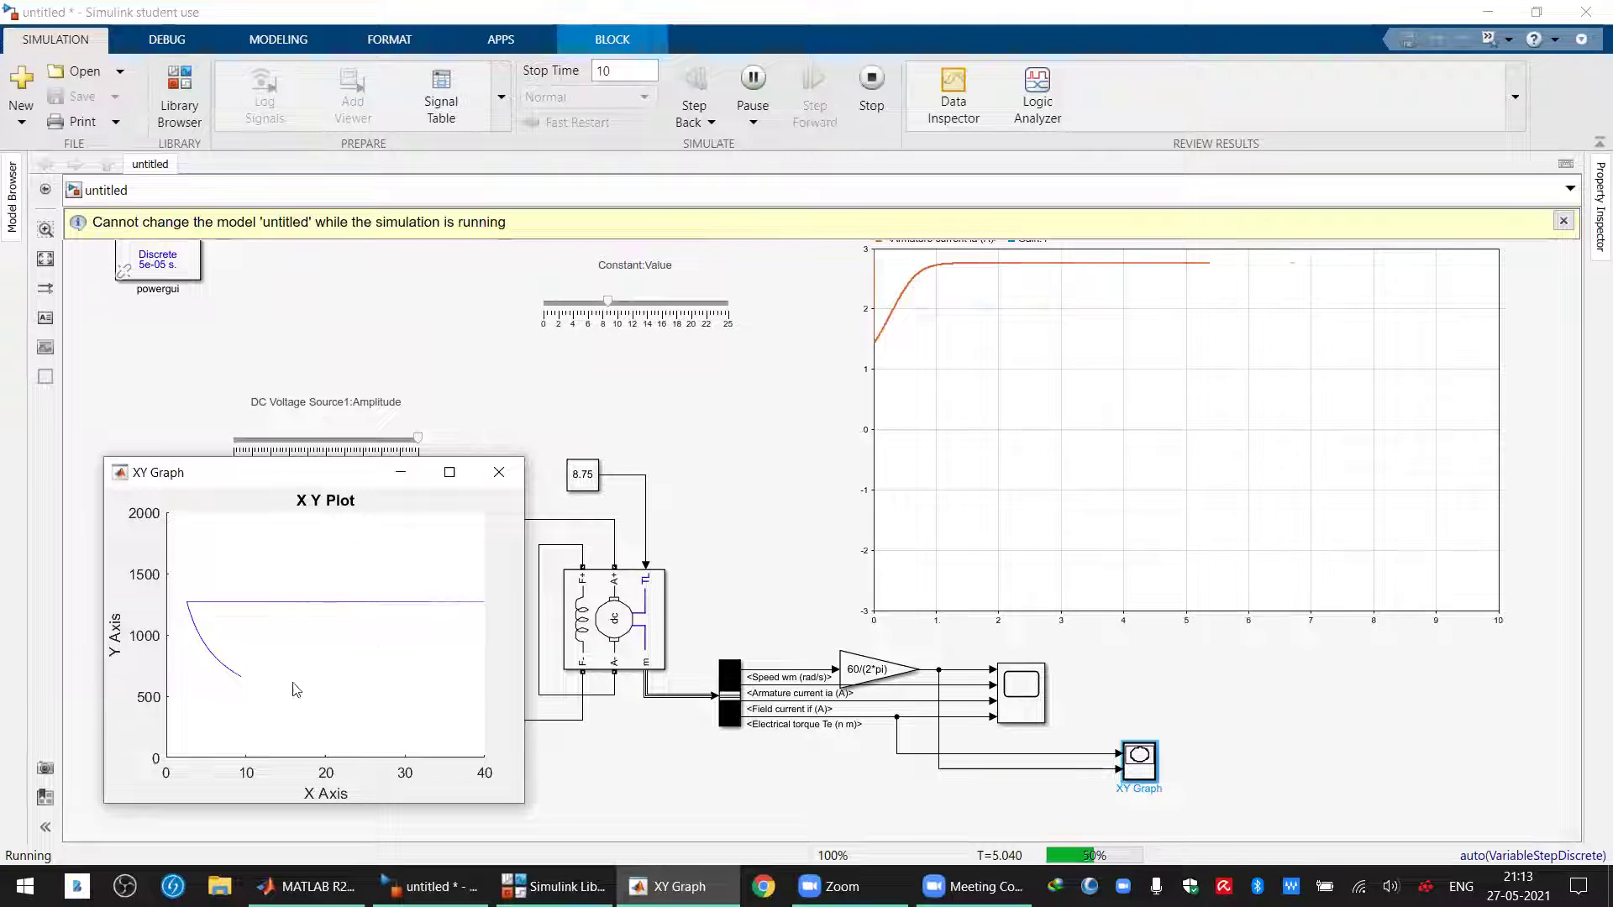
pyautogui.click(449, 473)
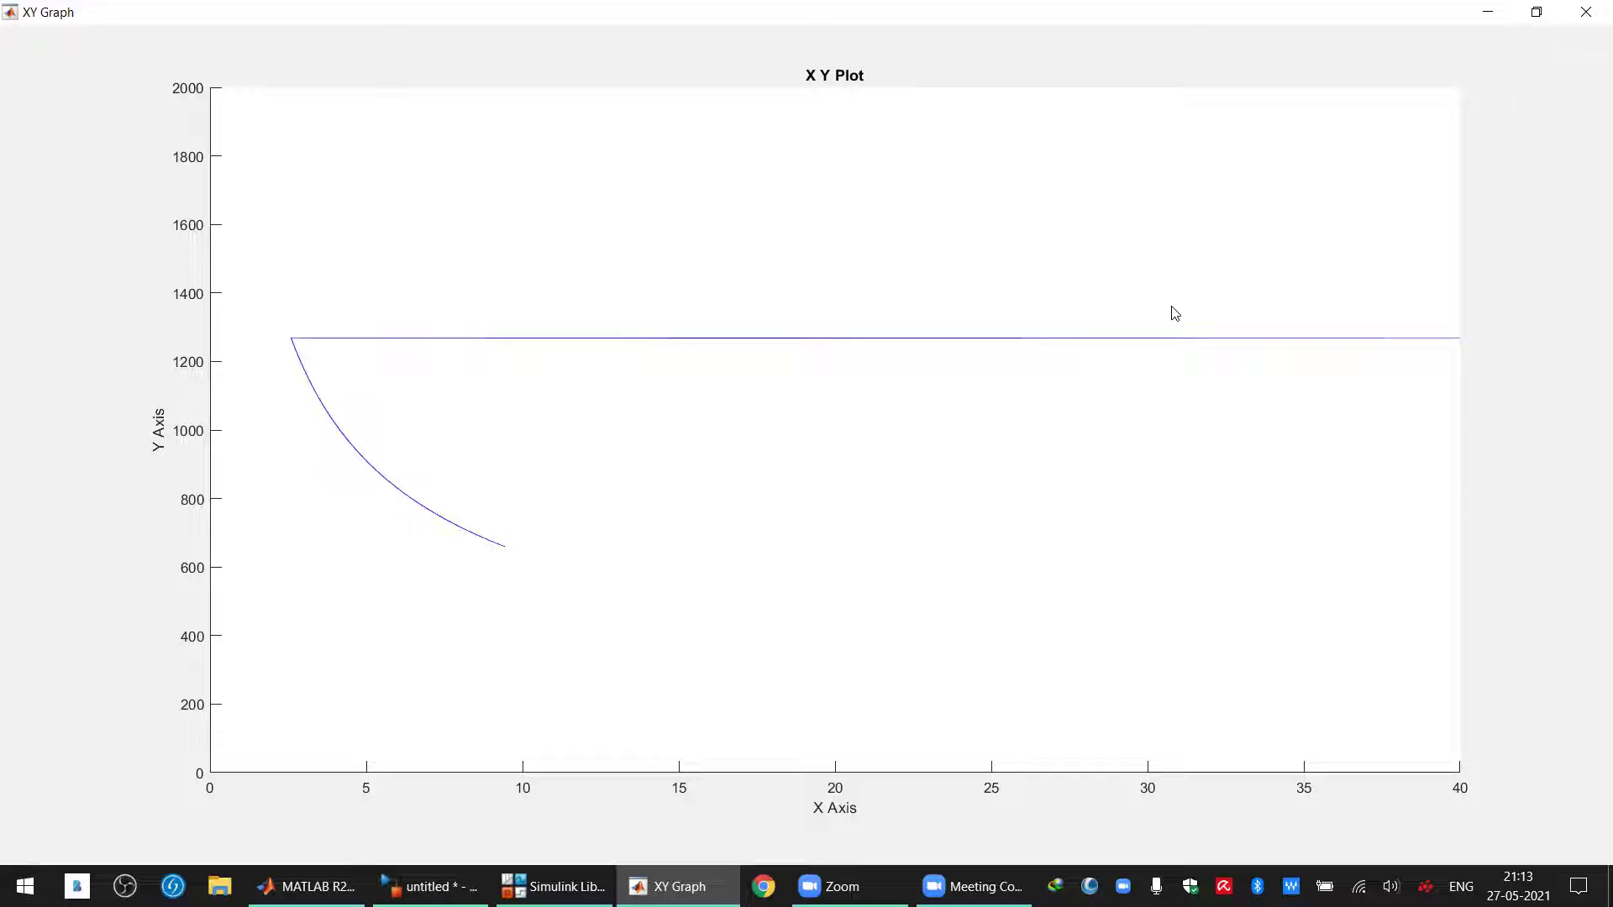
pyautogui.click(1586, 12)
# Set the XY Graph block's X-max to 15
pyautogui.doubleClick(1136, 758)
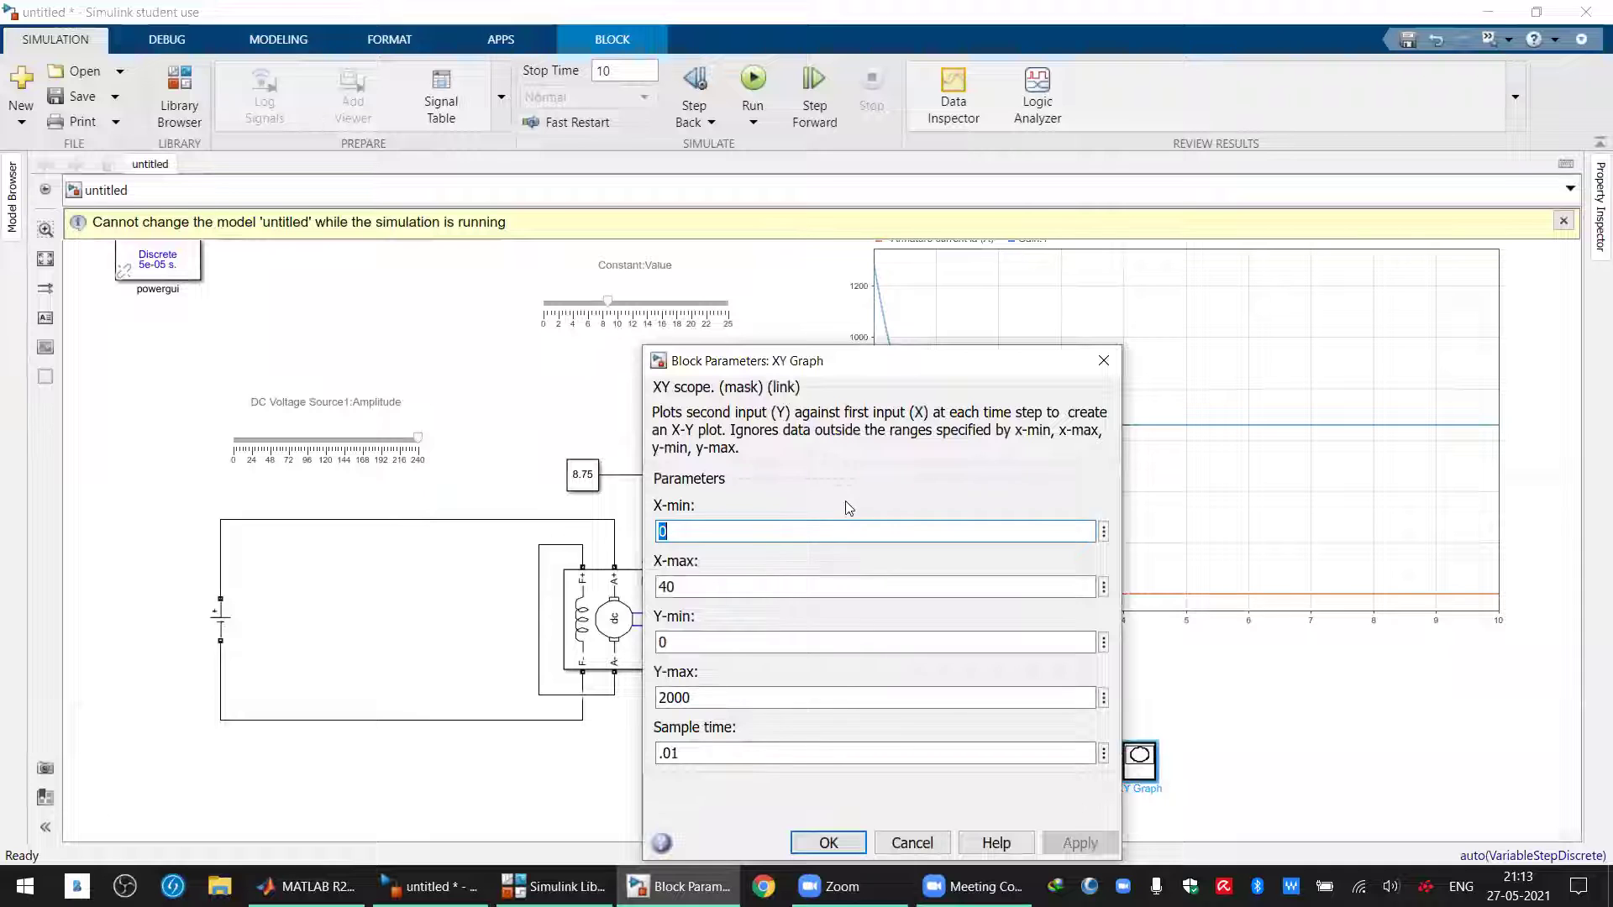
pyautogui.doubleClick(700, 585)
pyautogui.write('15')
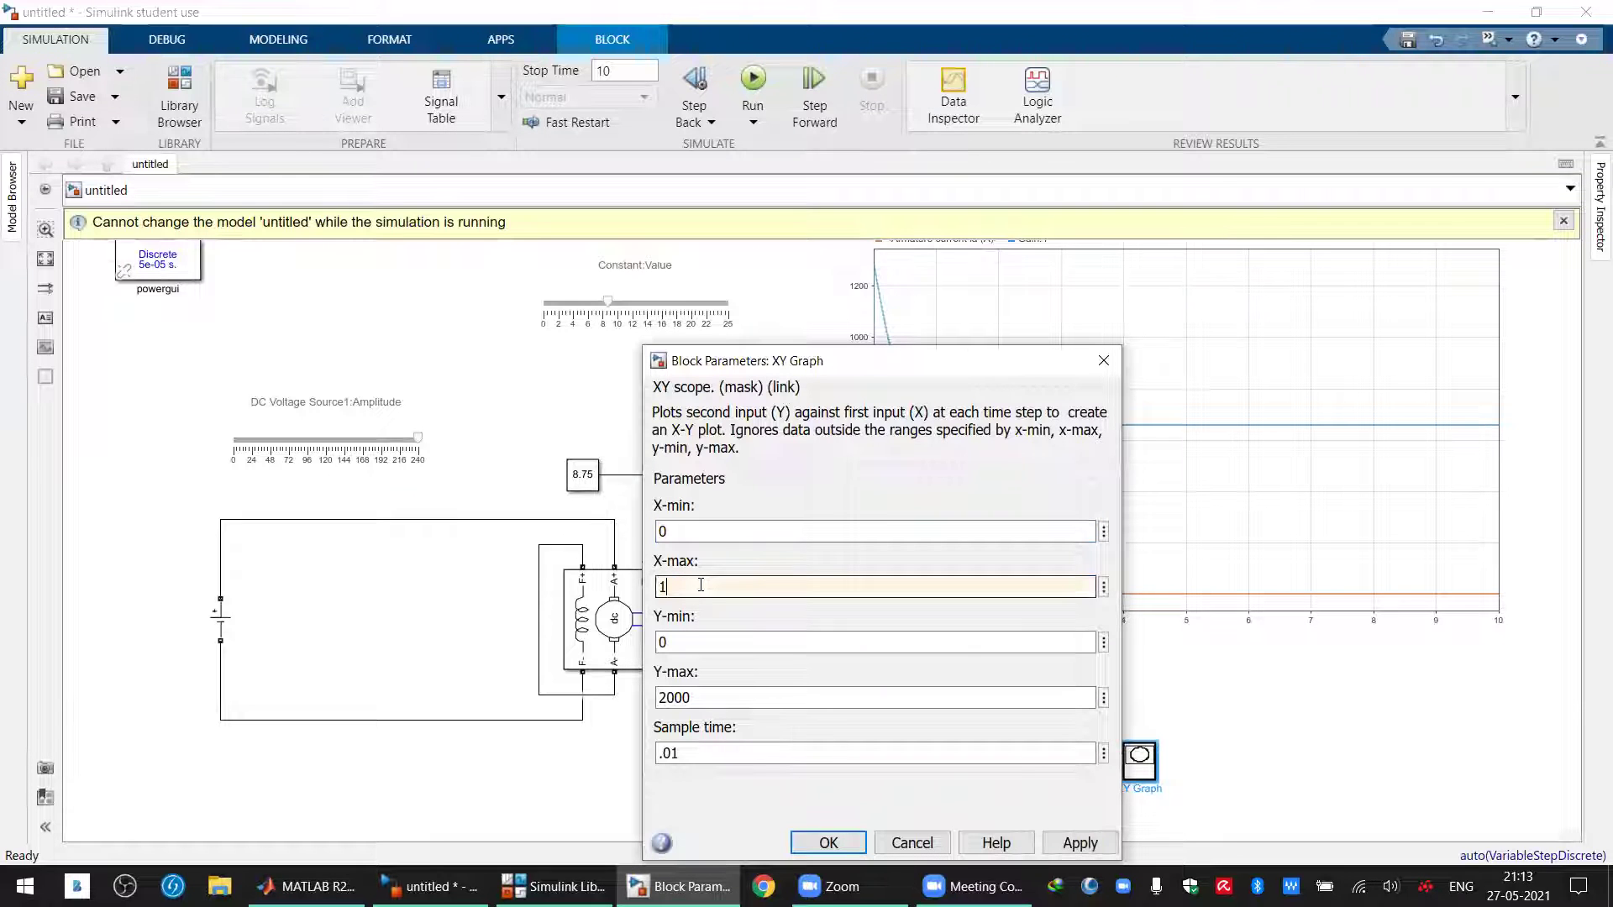
pyautogui.click(863, 851)
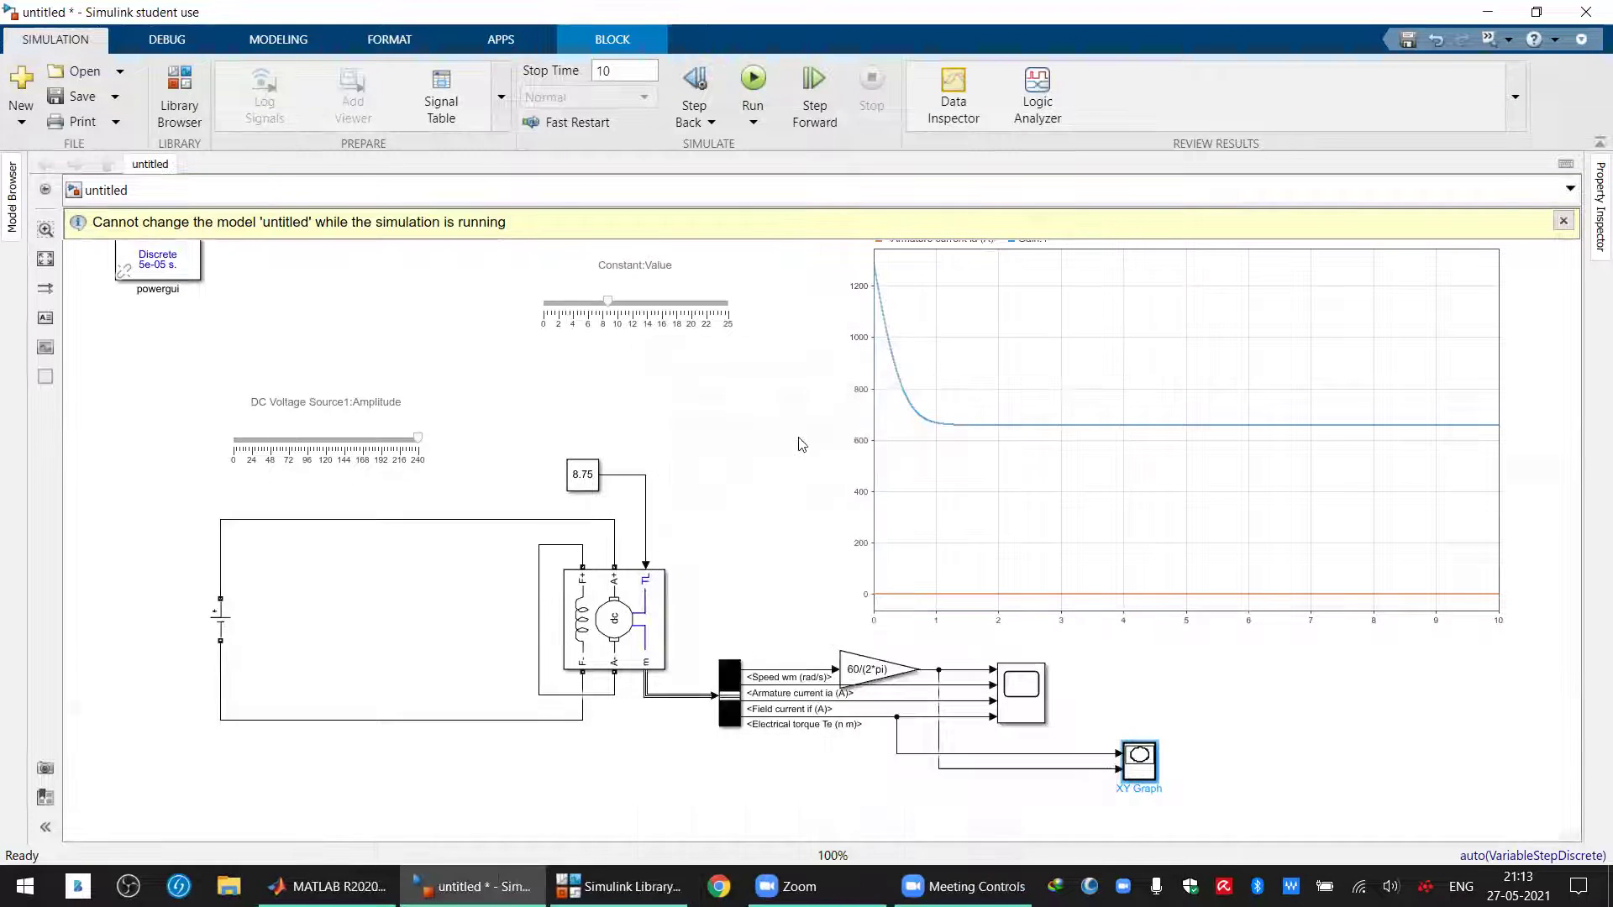
# Run the simulation twice more, examining the speed-torque curve in the enlarged XY plot each time and closing it
pyautogui.click(753, 79)
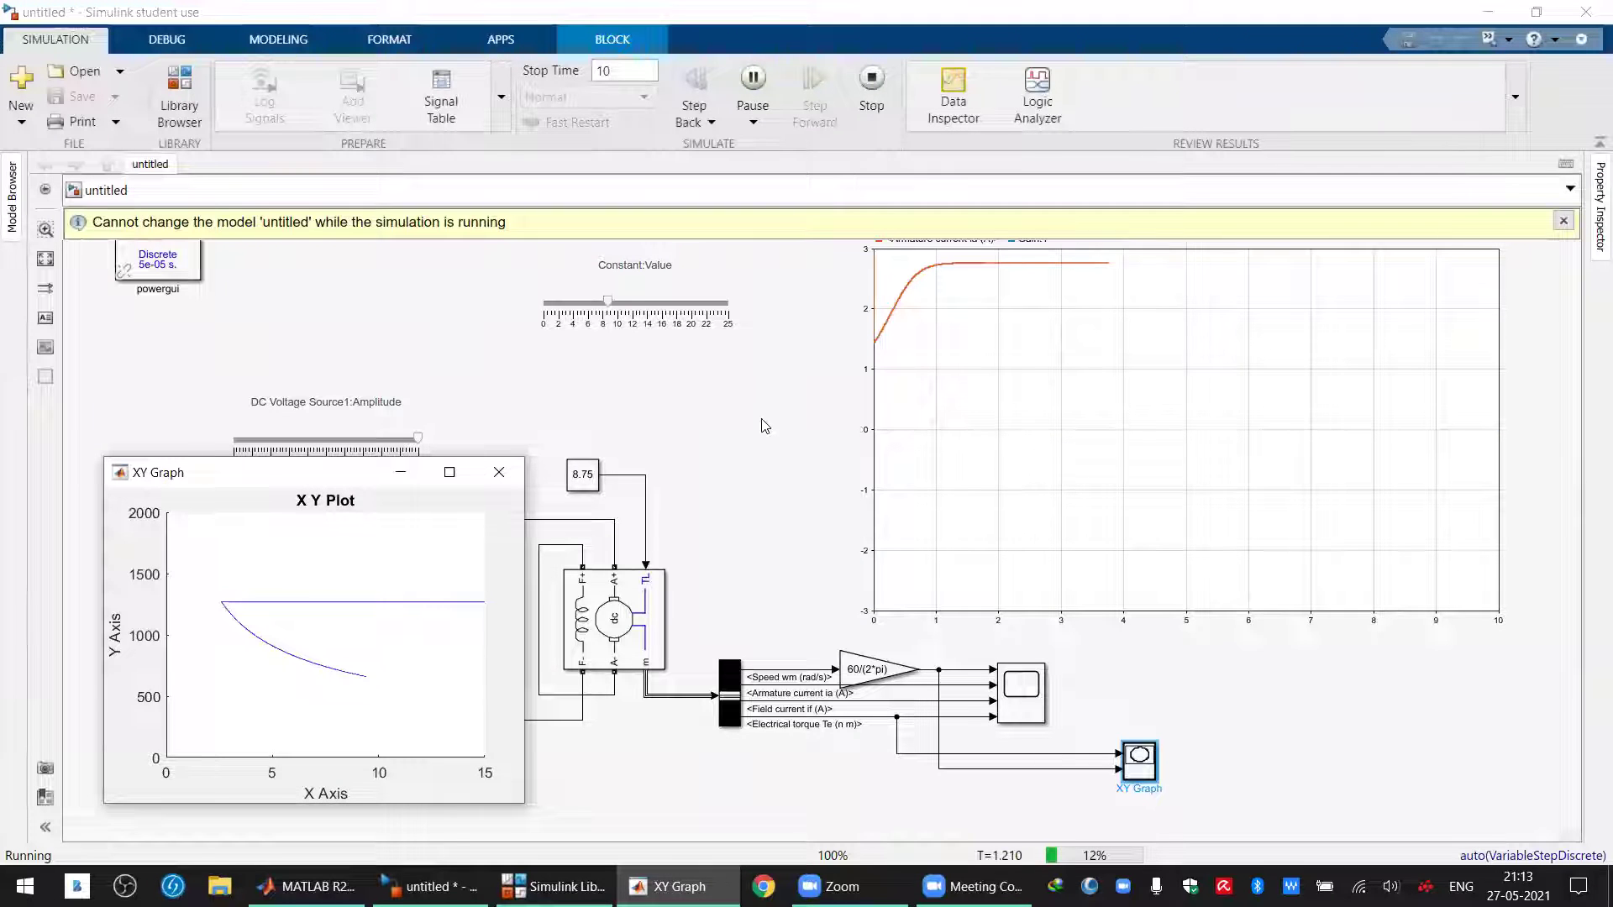
pyautogui.click(450, 472)
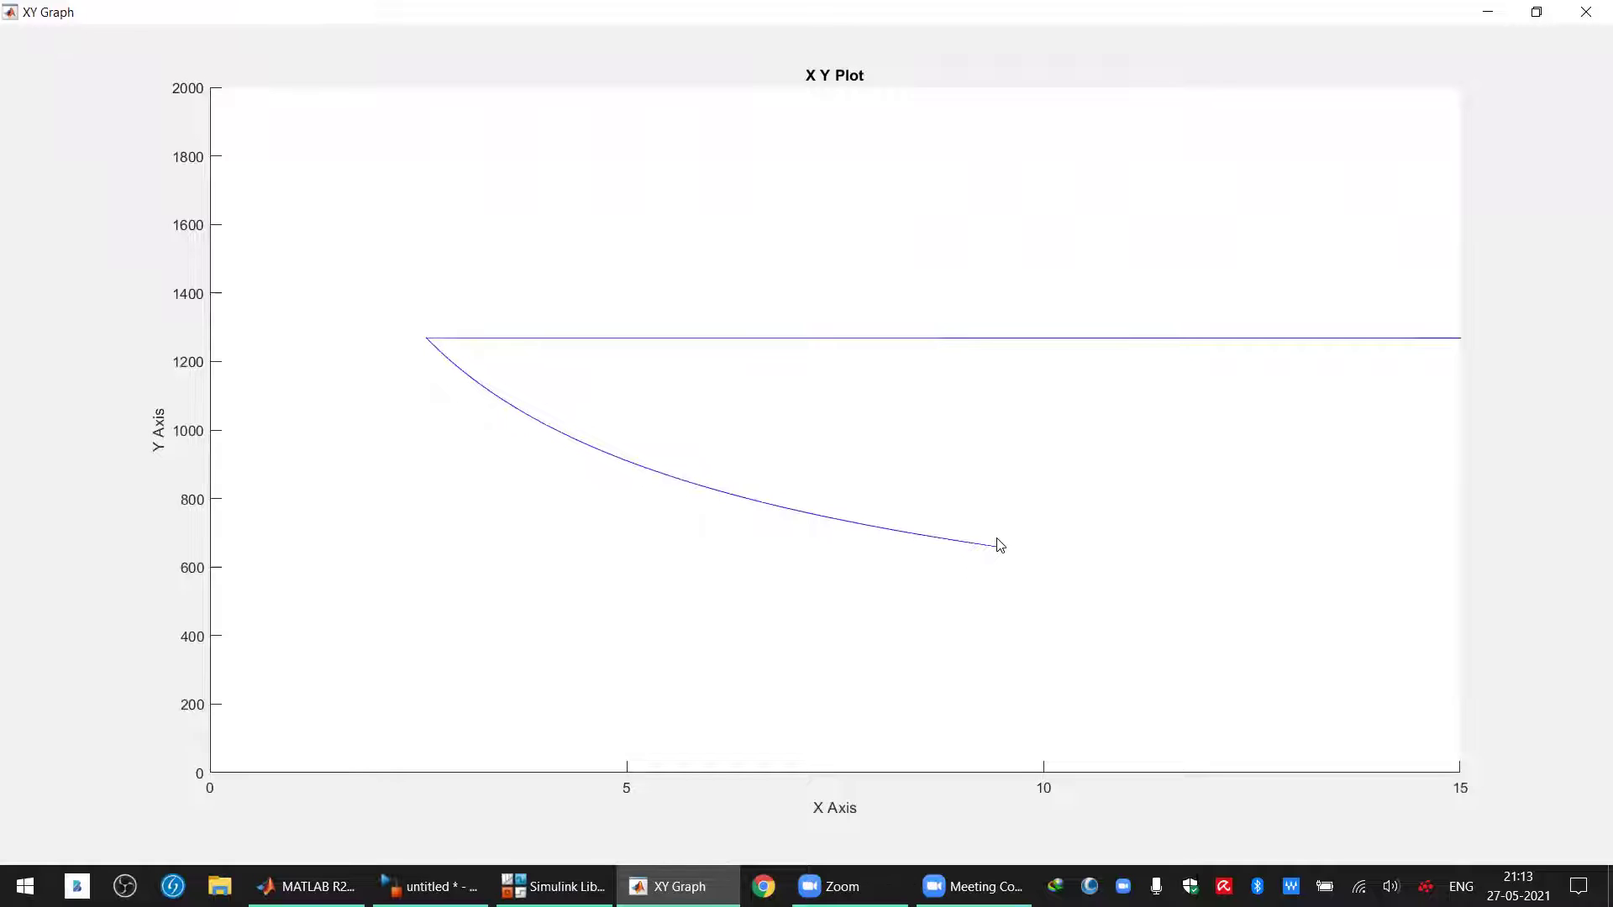
pyautogui.click(1588, 8)
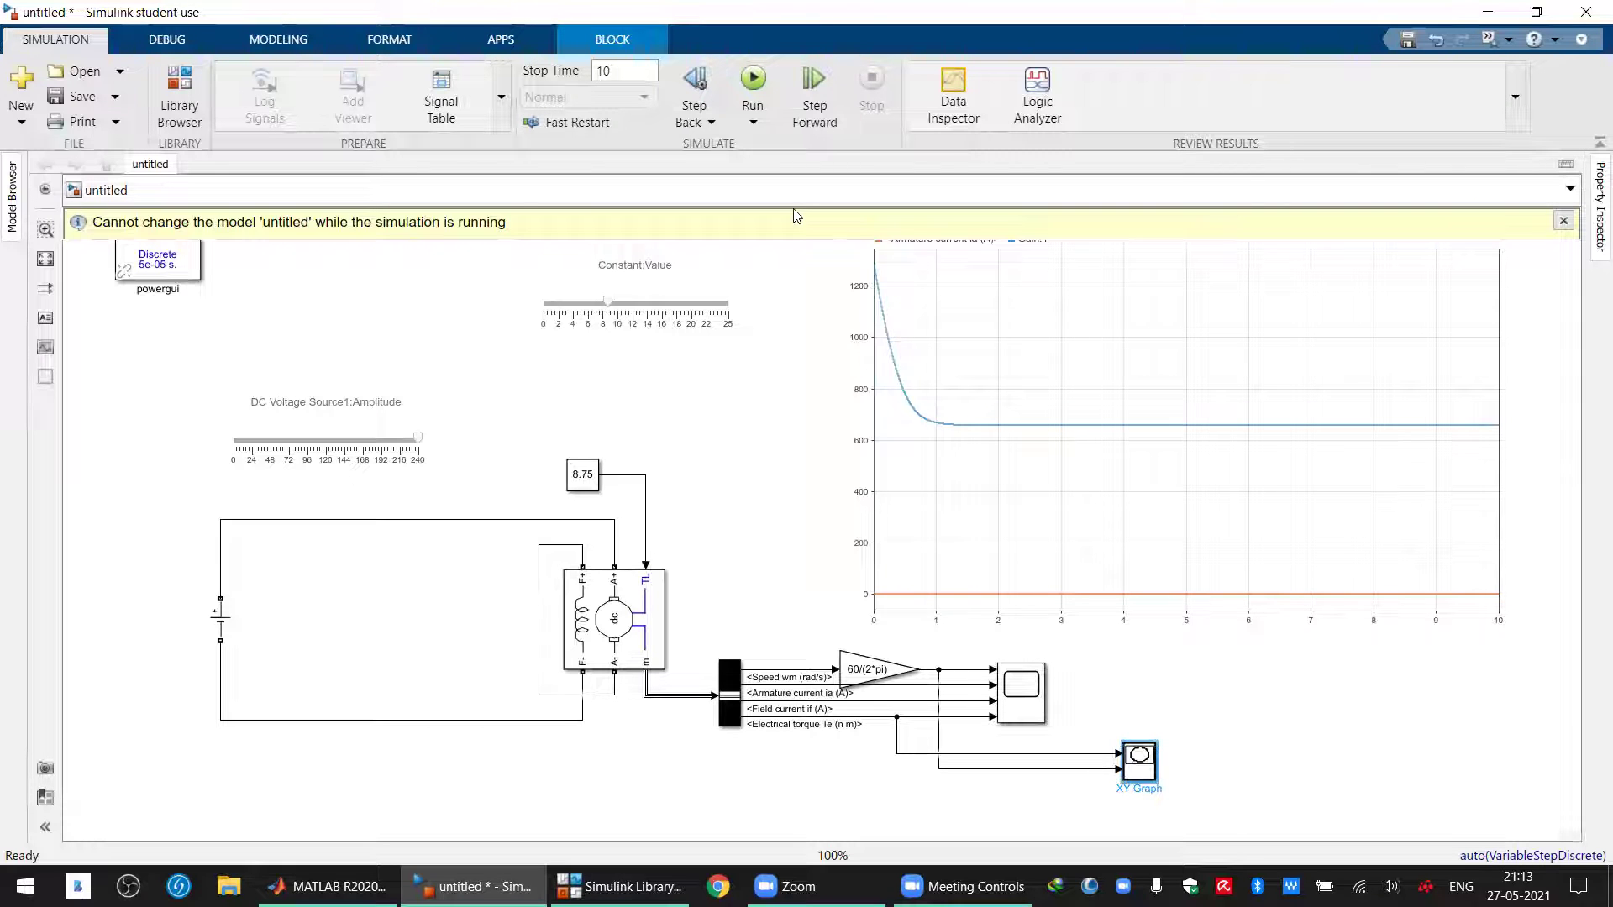
pyautogui.click(752, 84)
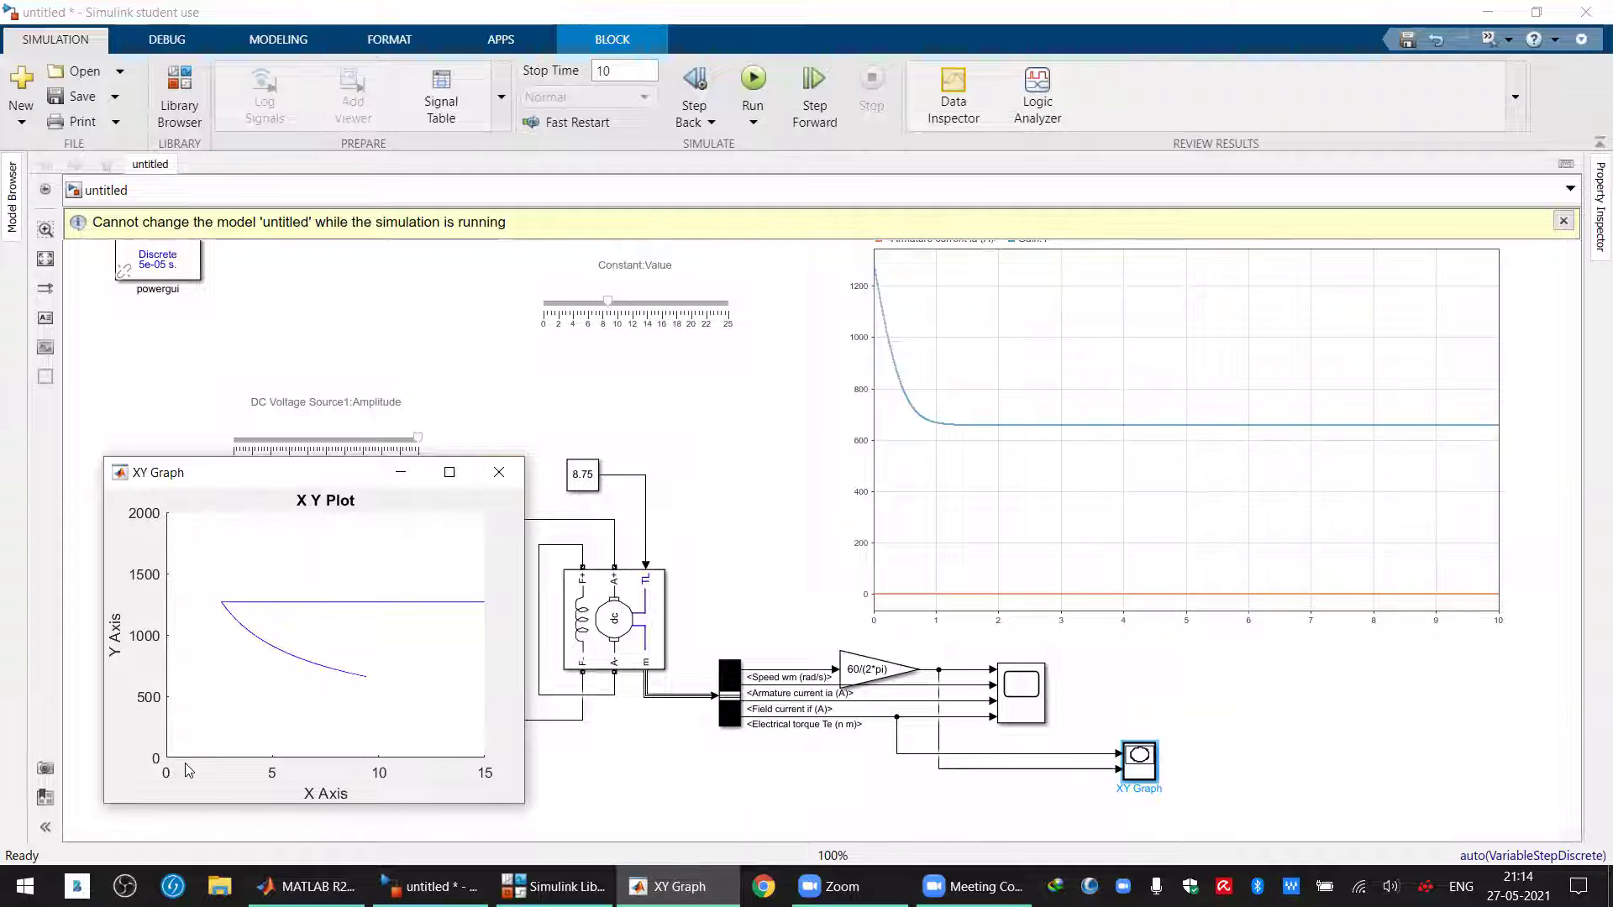
pyautogui.click(450, 472)
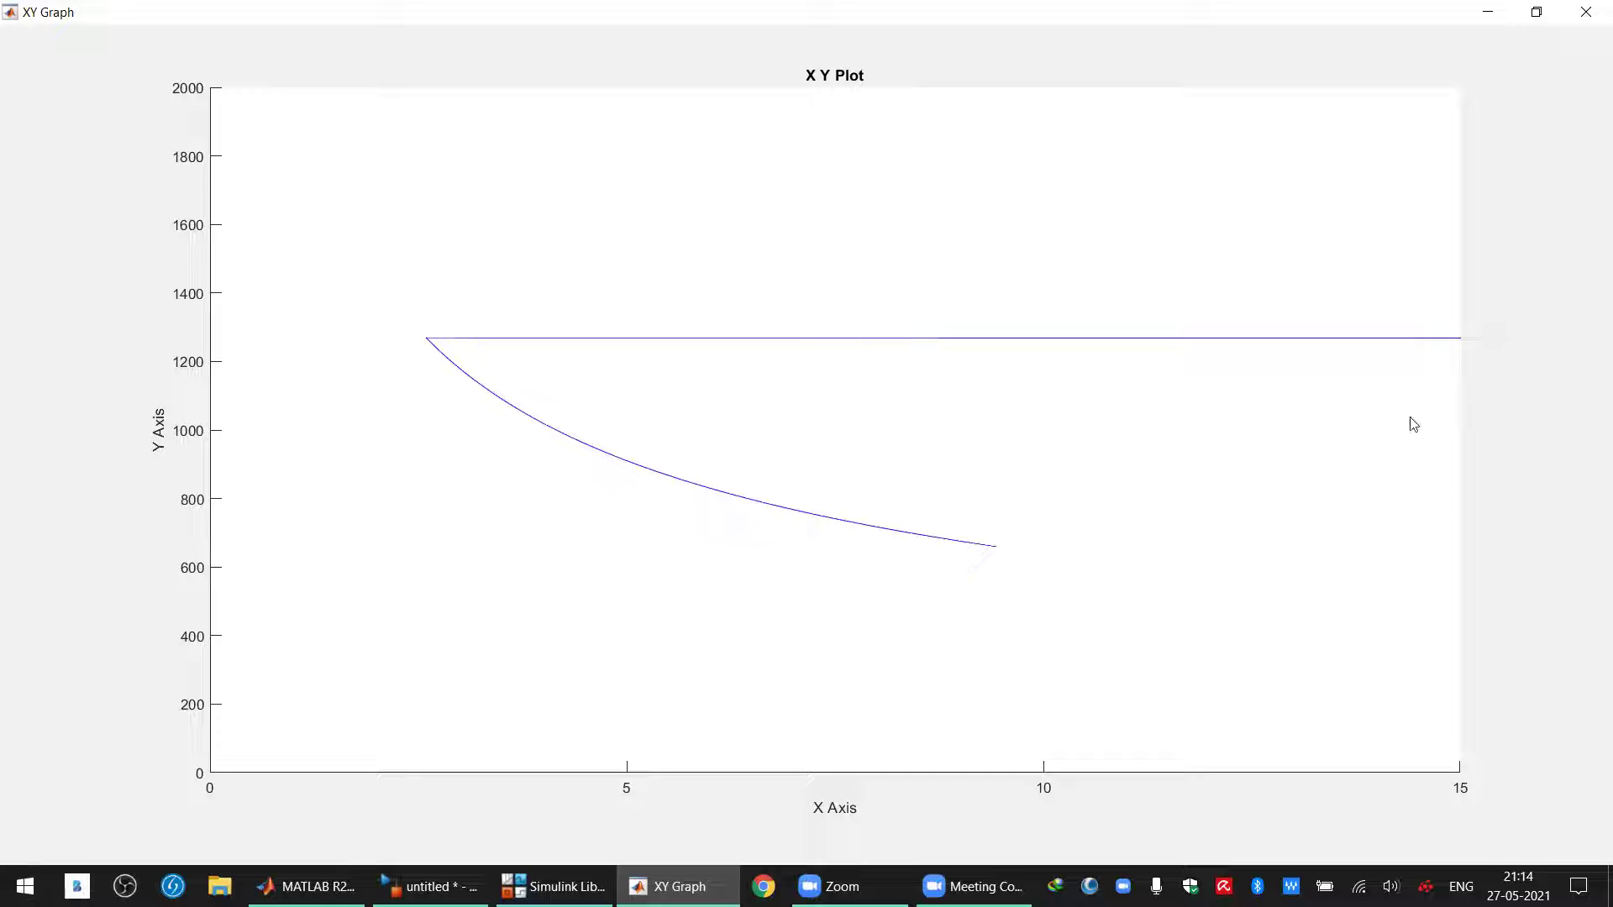
pyautogui.click(1589, 8)
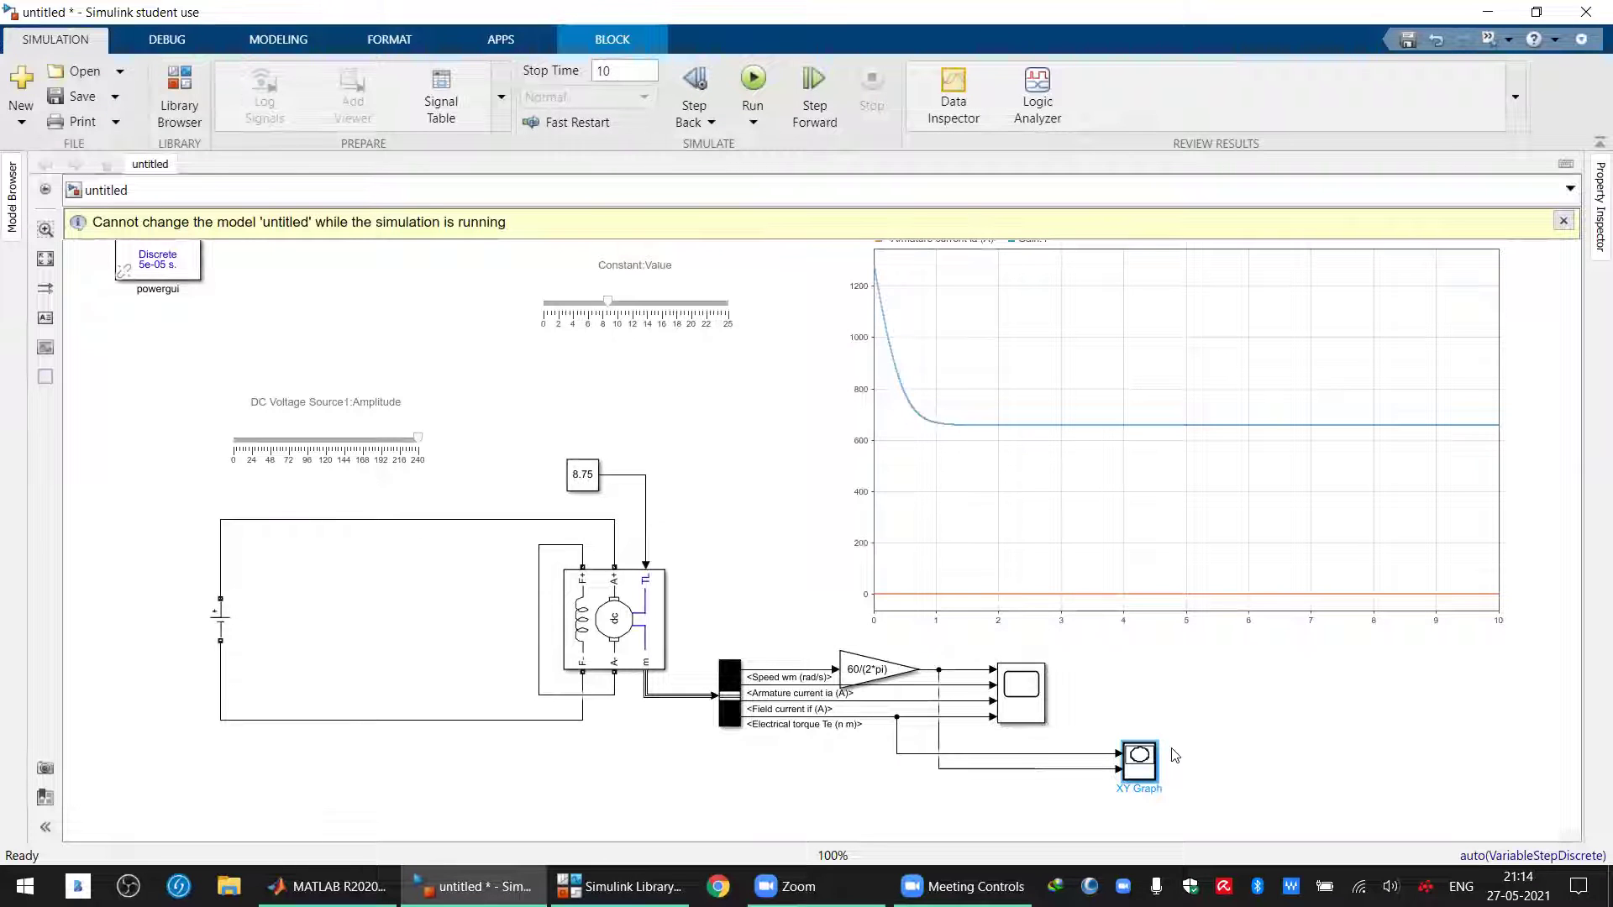
# Set the XY Graph block's Y-max to 1500 and Y-min to 200, run the simulation, and enlarge the XY plot
pyautogui.doubleClick(1141, 760)
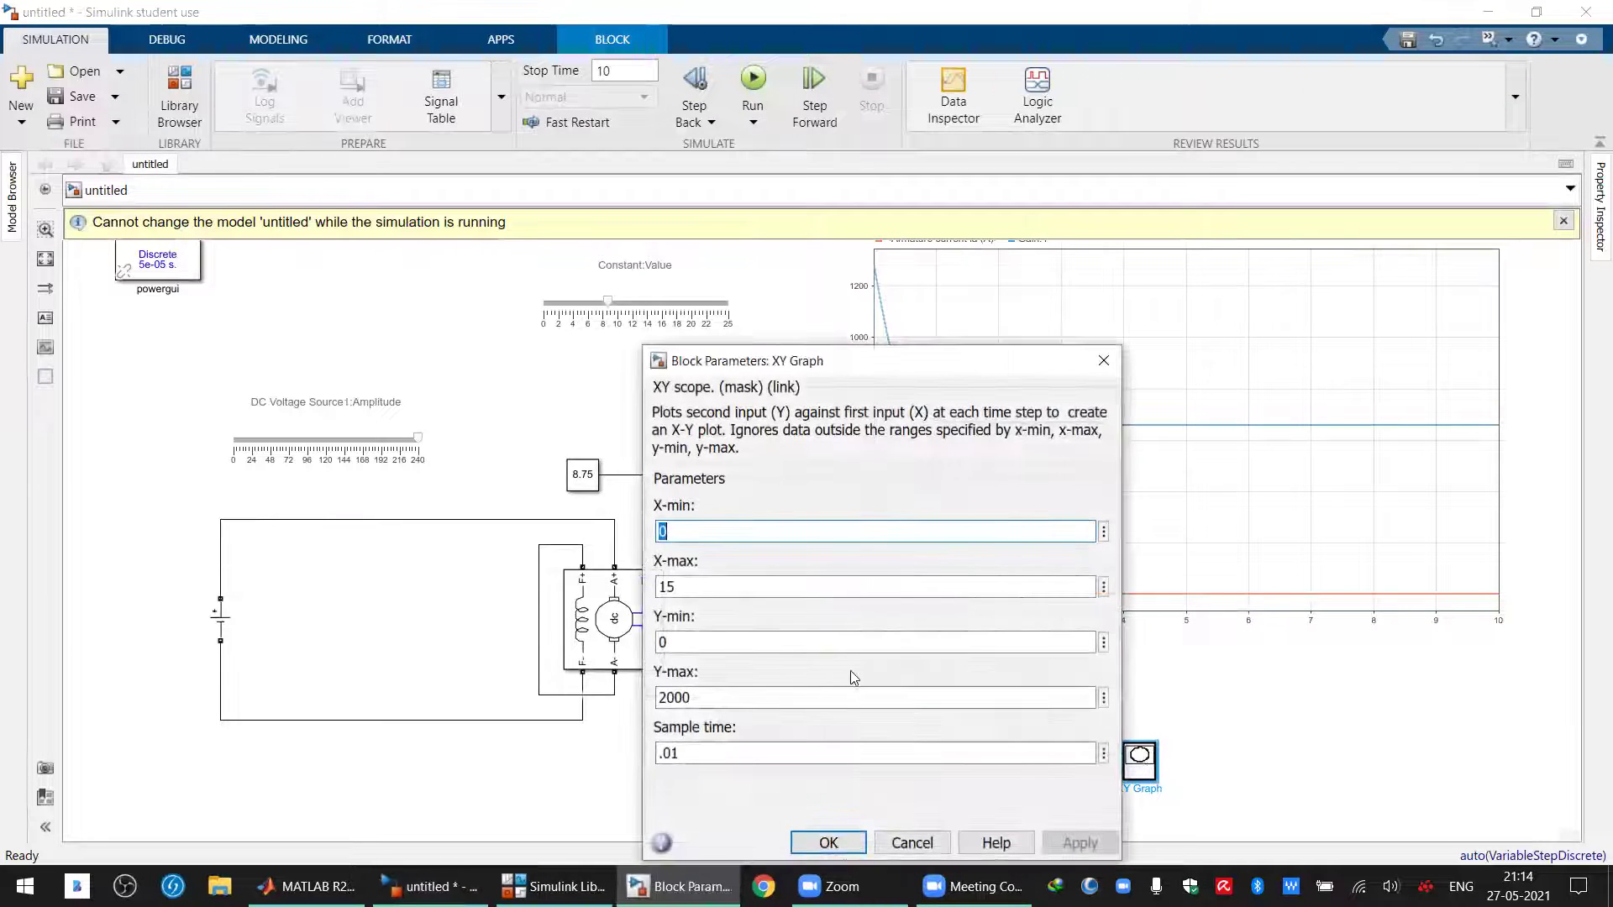
pyautogui.doubleClick(750, 702)
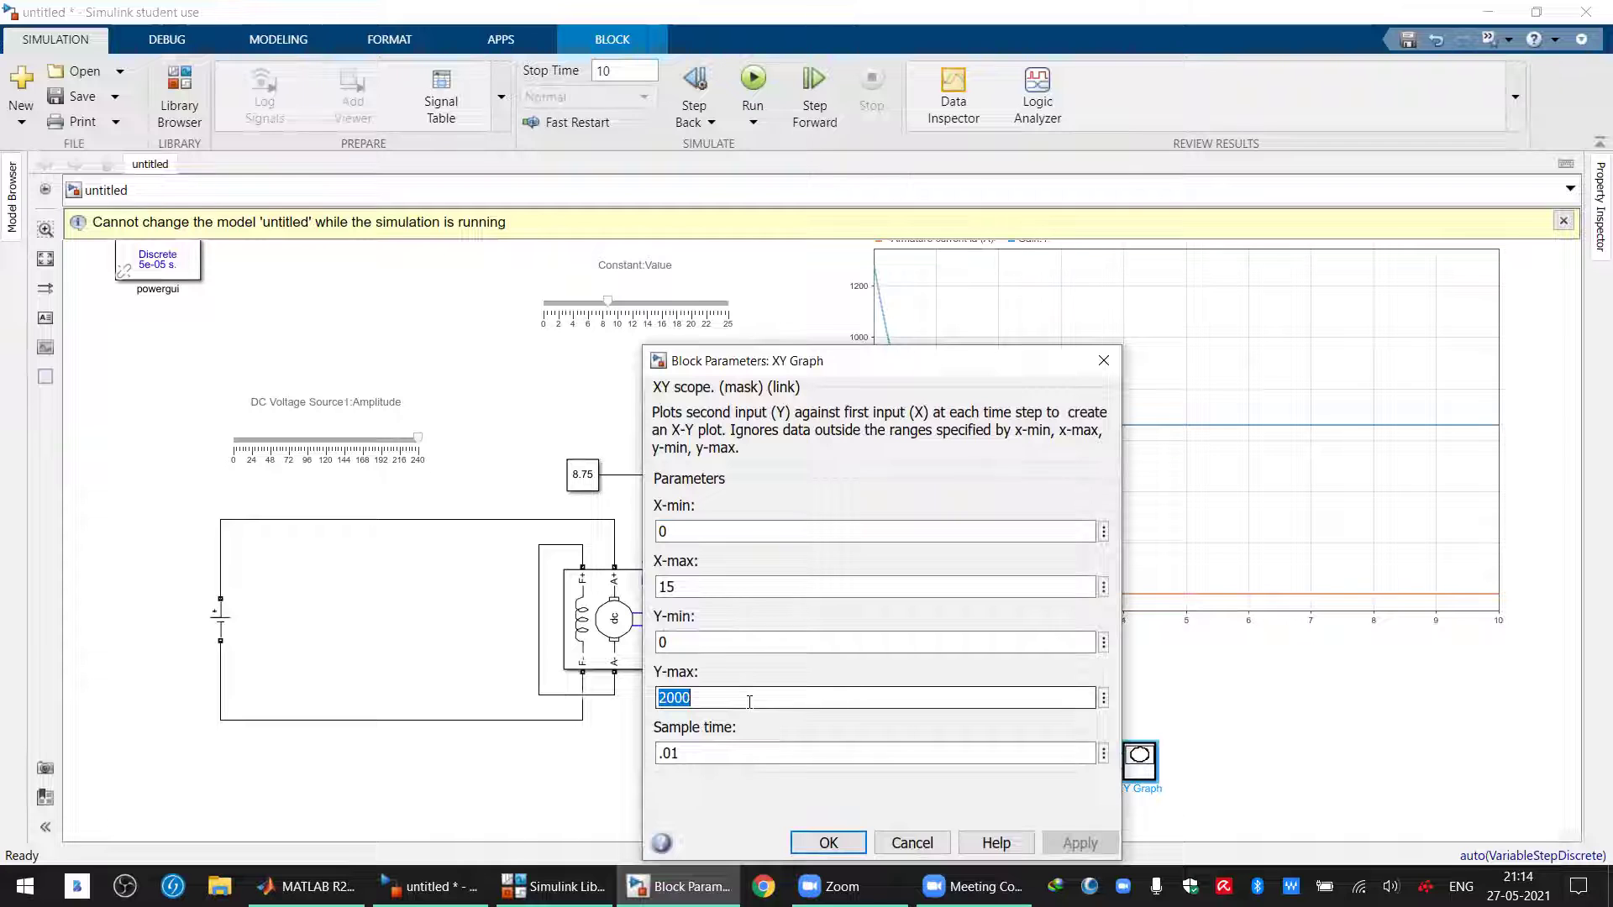
pyautogui.write('150')
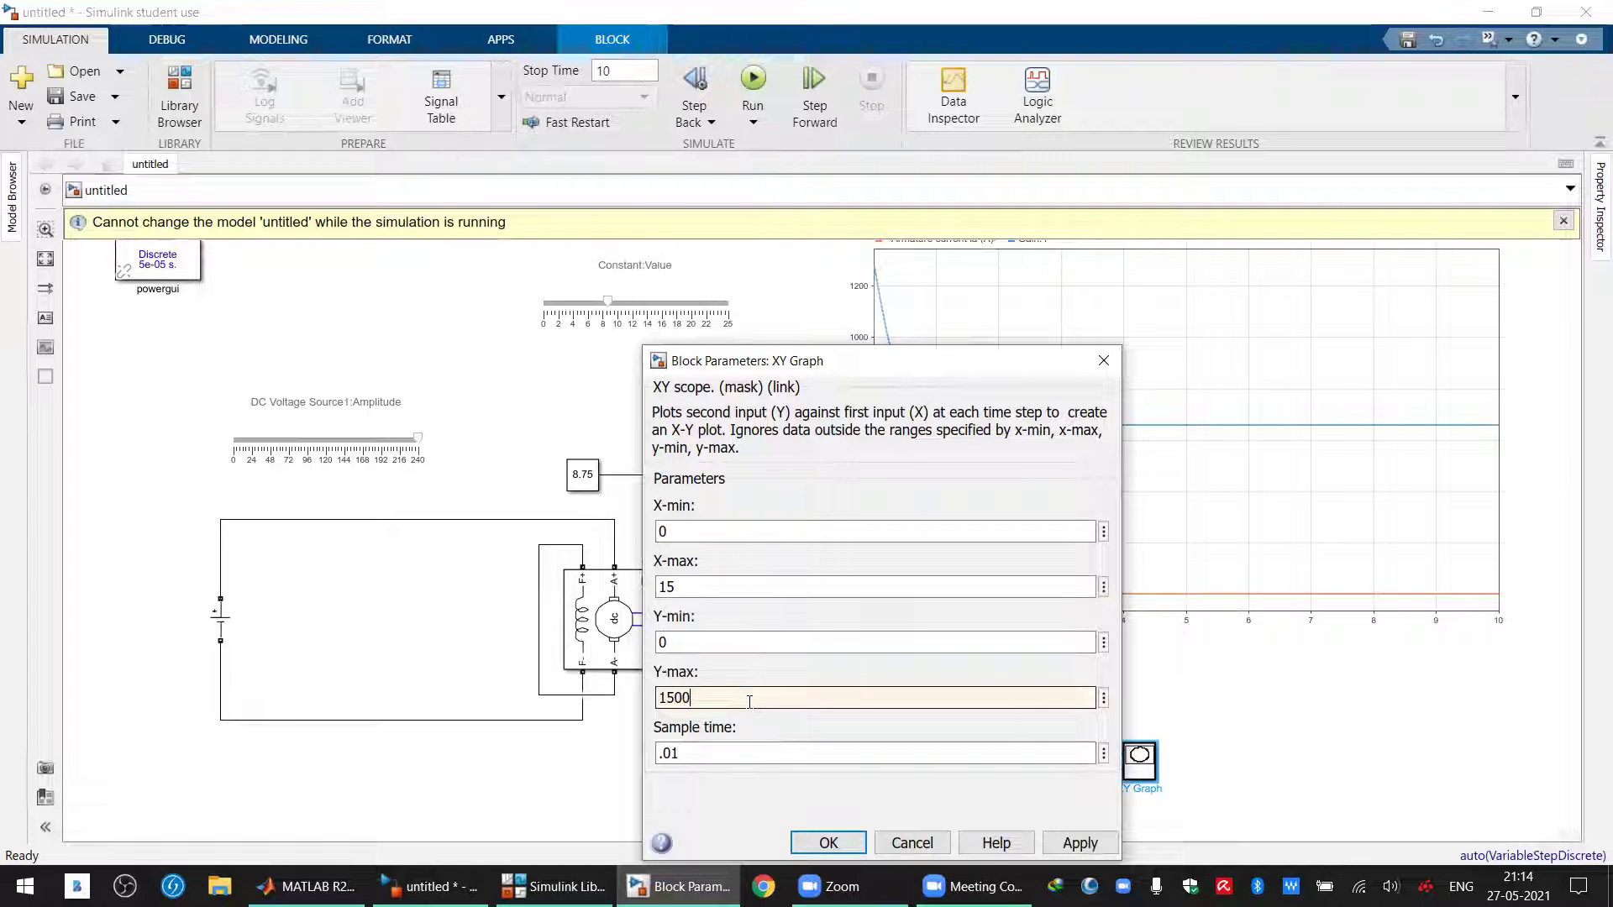
pyautogui.doubleClick(708, 643)
pyautogui.write('-200')
pyautogui.press('Return')
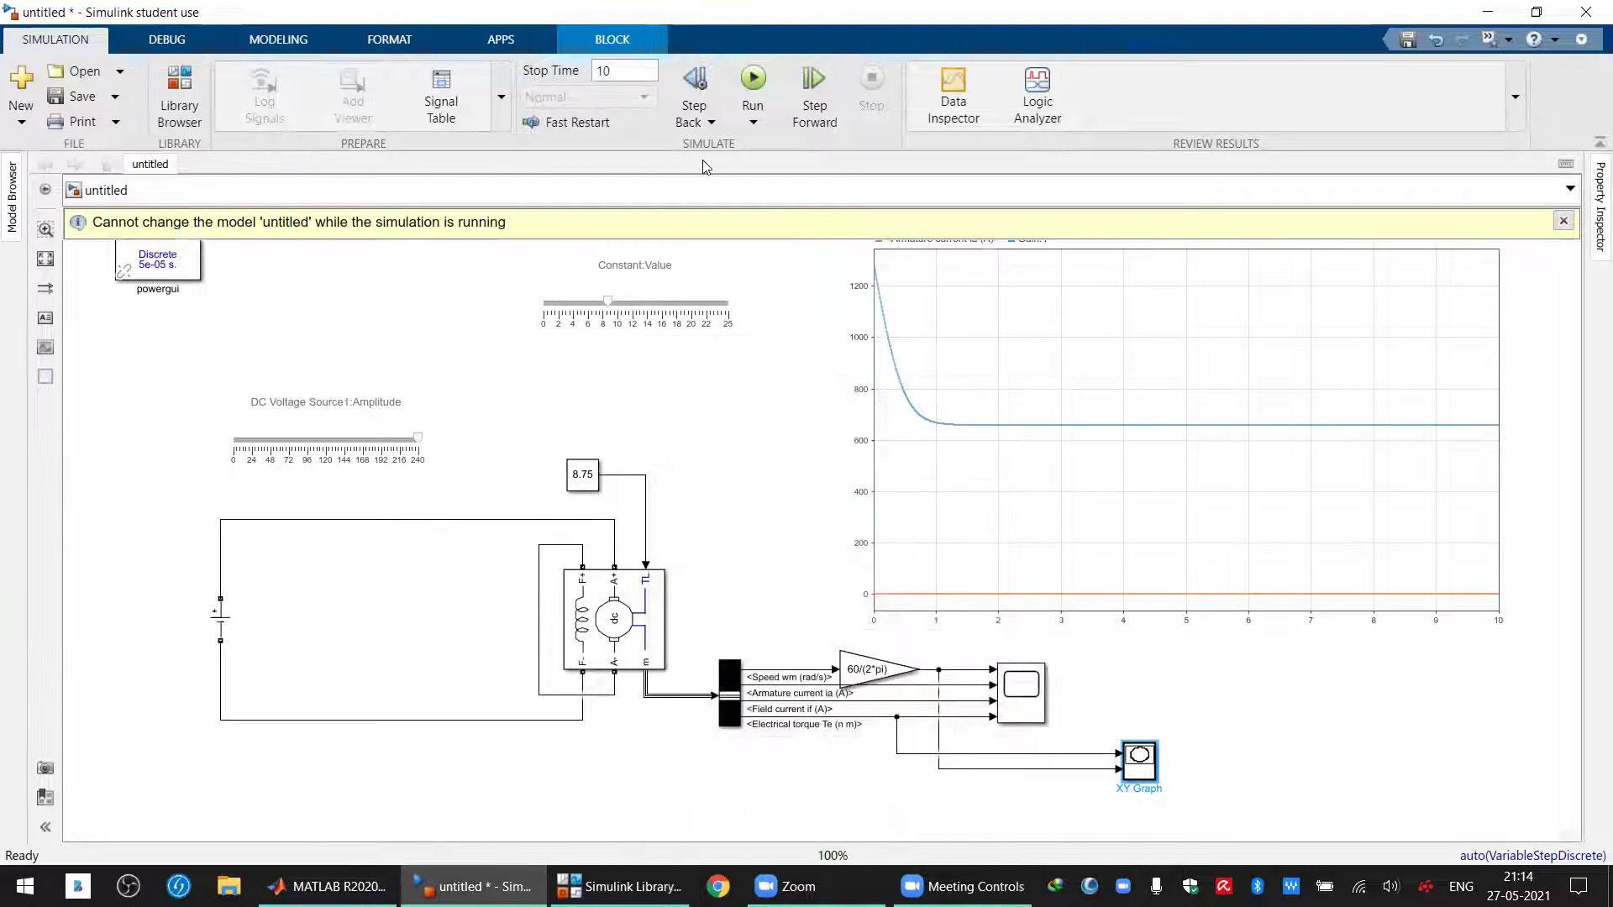
pyautogui.click(753, 78)
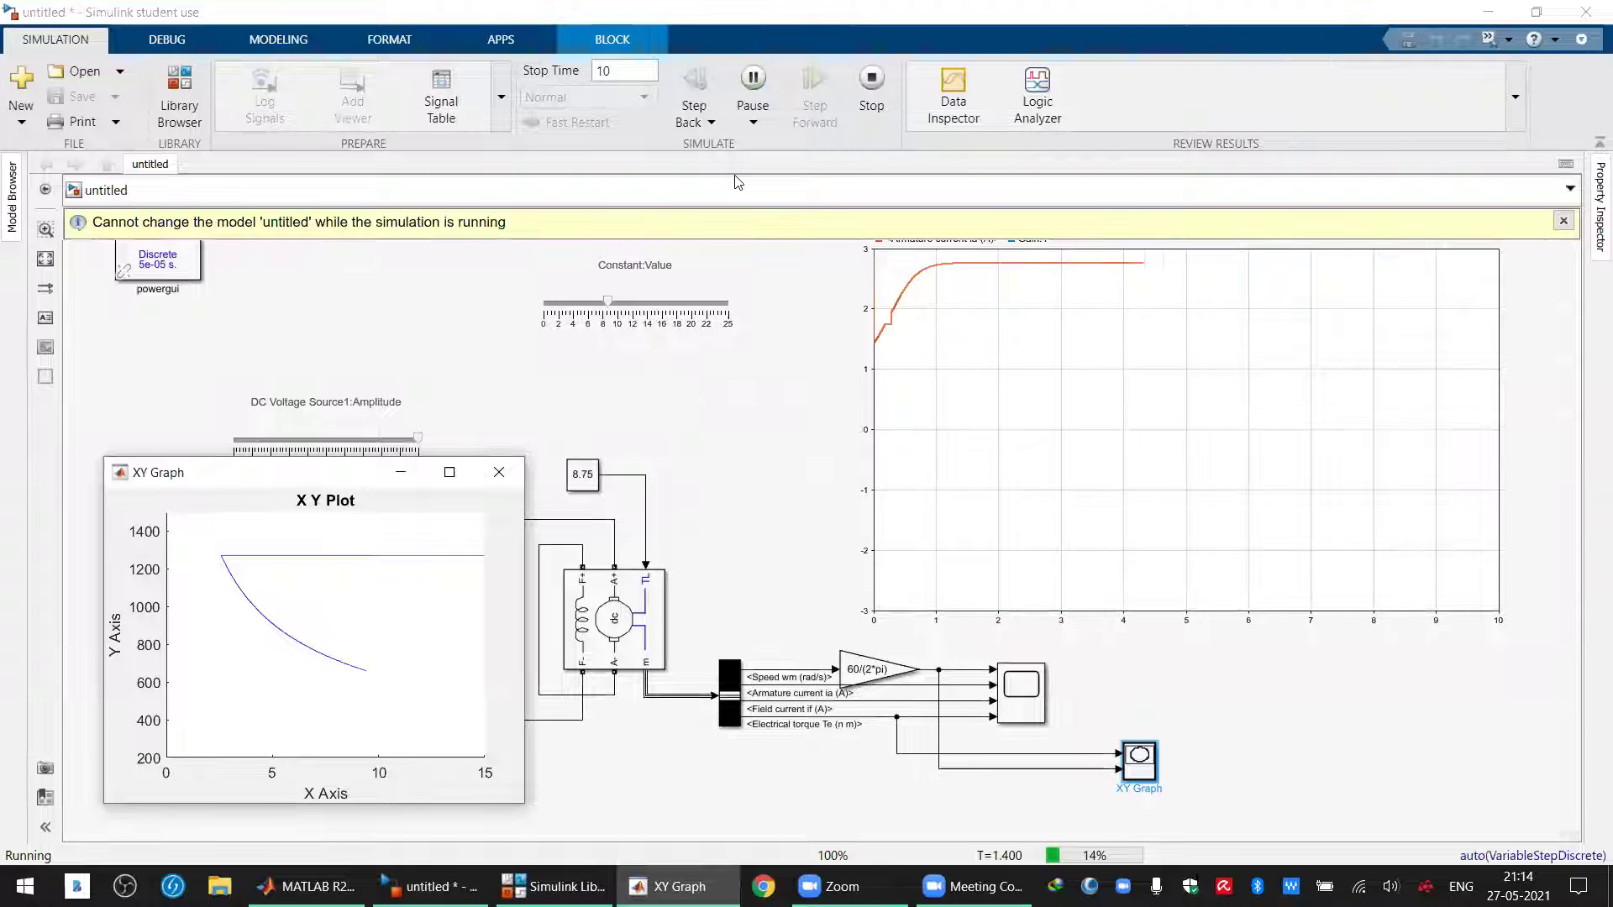
pyautogui.click(449, 472)
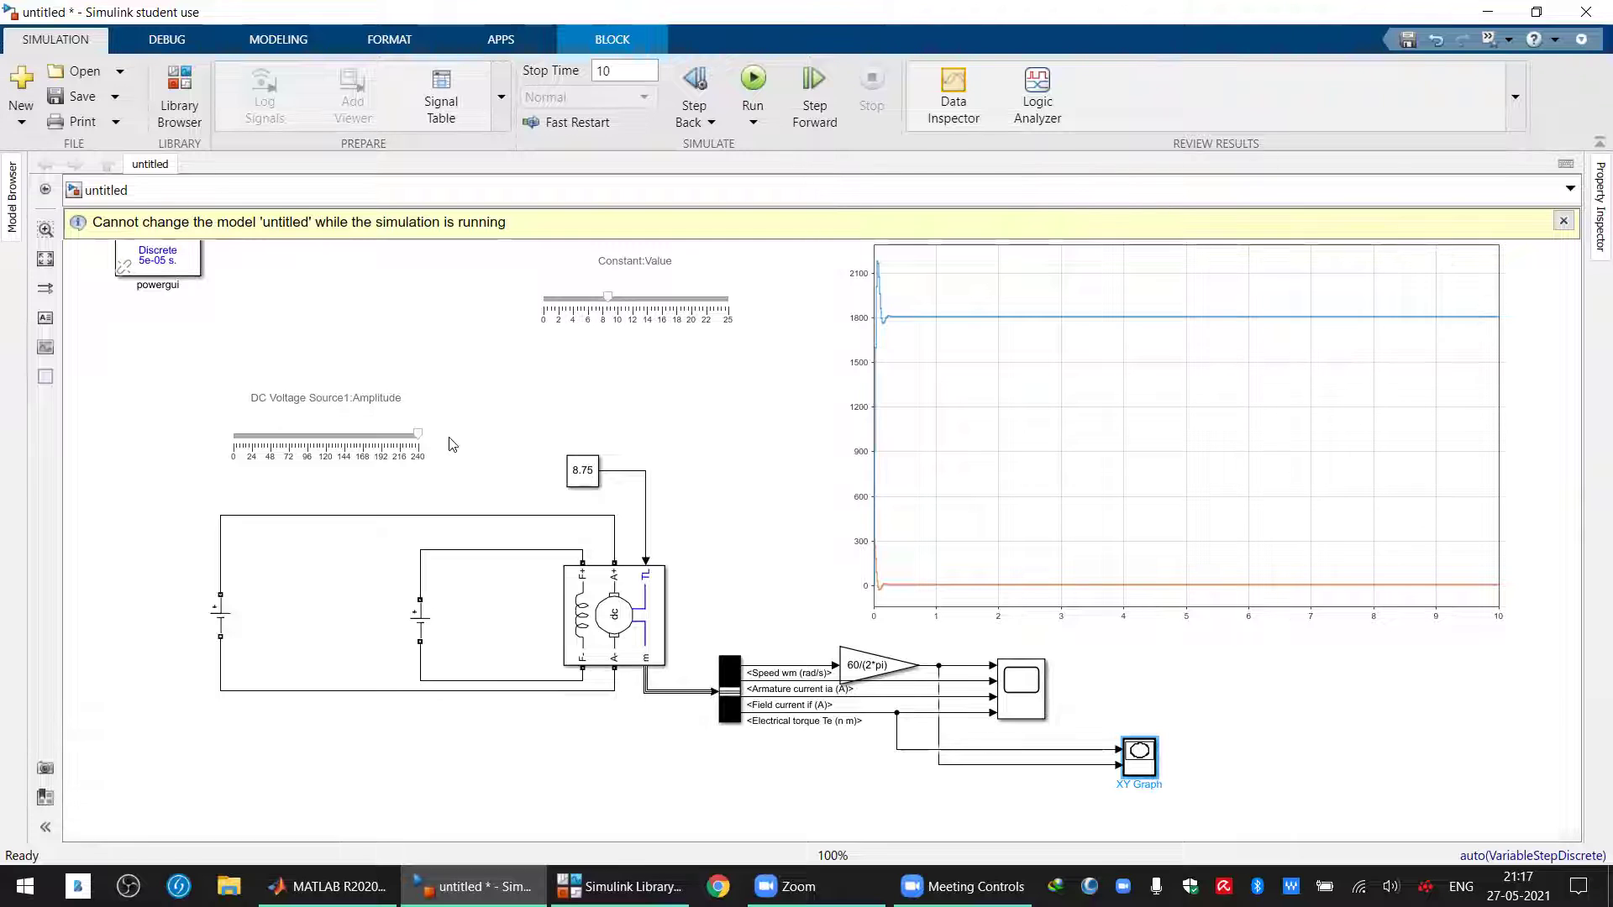
# Run the separately excited motor model, inspect the enlarged XY plot, and check the XY Graph block's axis limits
pyautogui.click(753, 80)
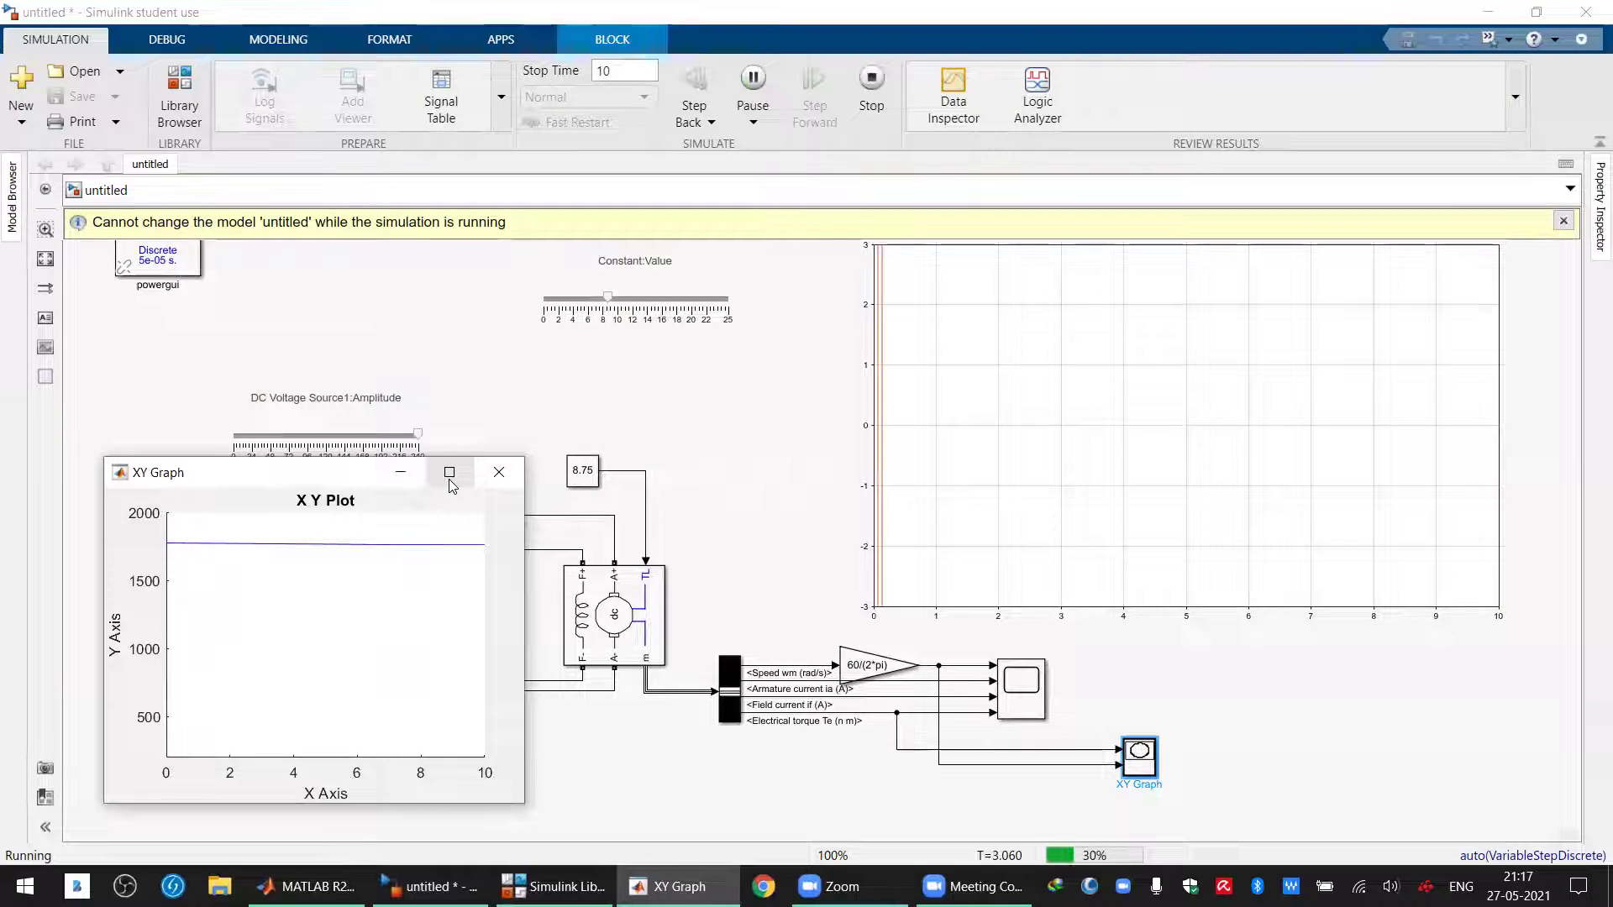
pyautogui.click(450, 472)
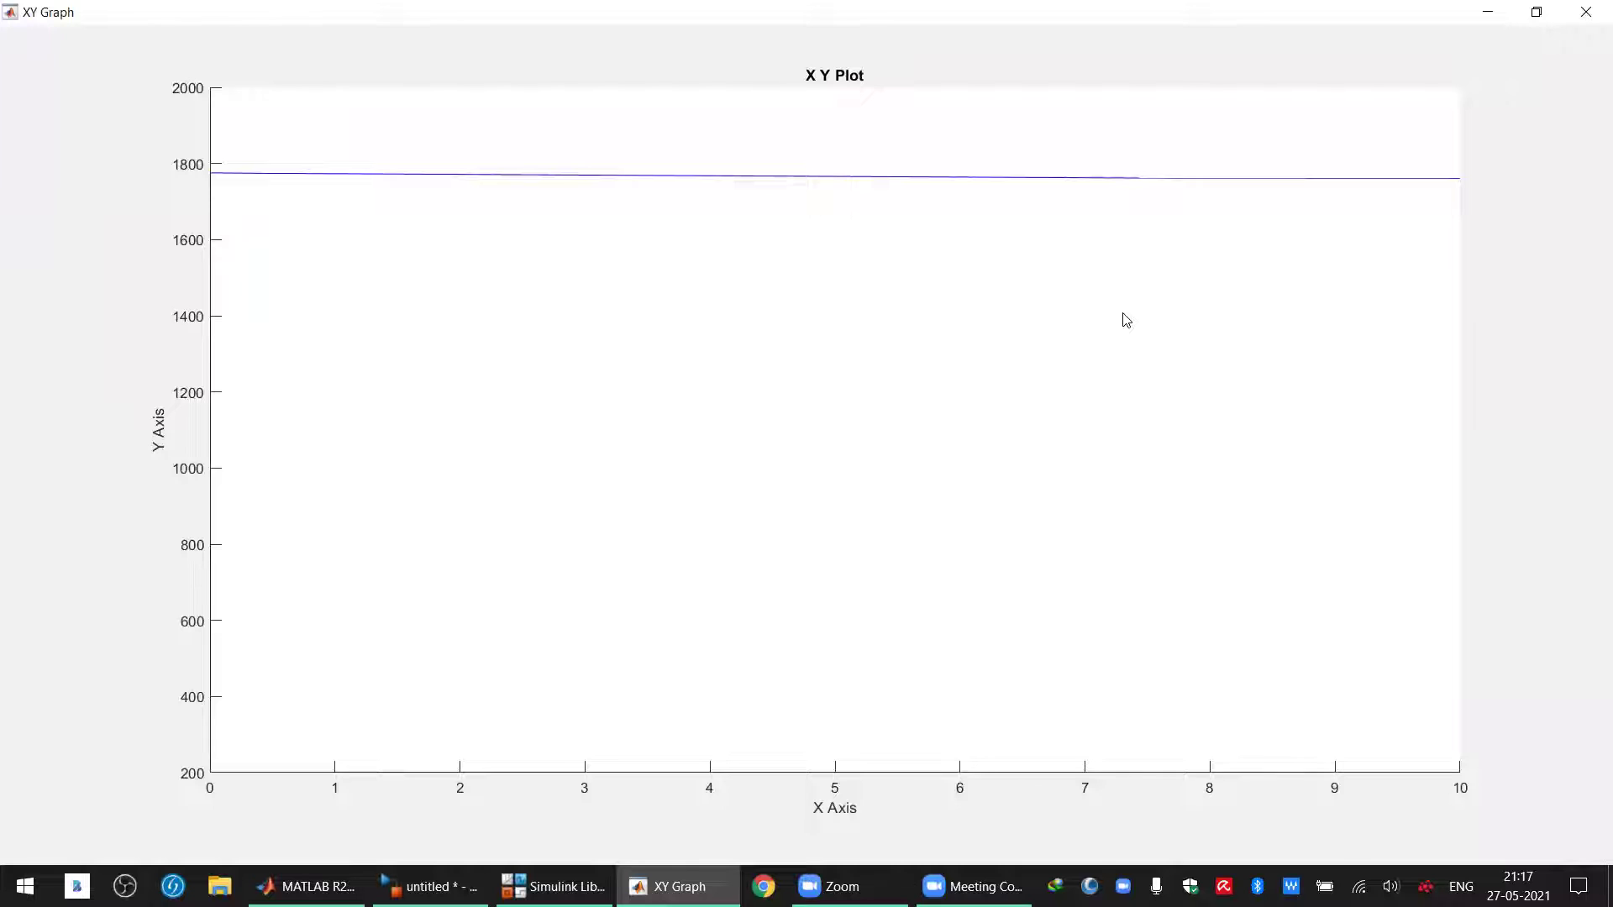
pyautogui.click(1587, 12)
pyautogui.doubleClick(1134, 764)
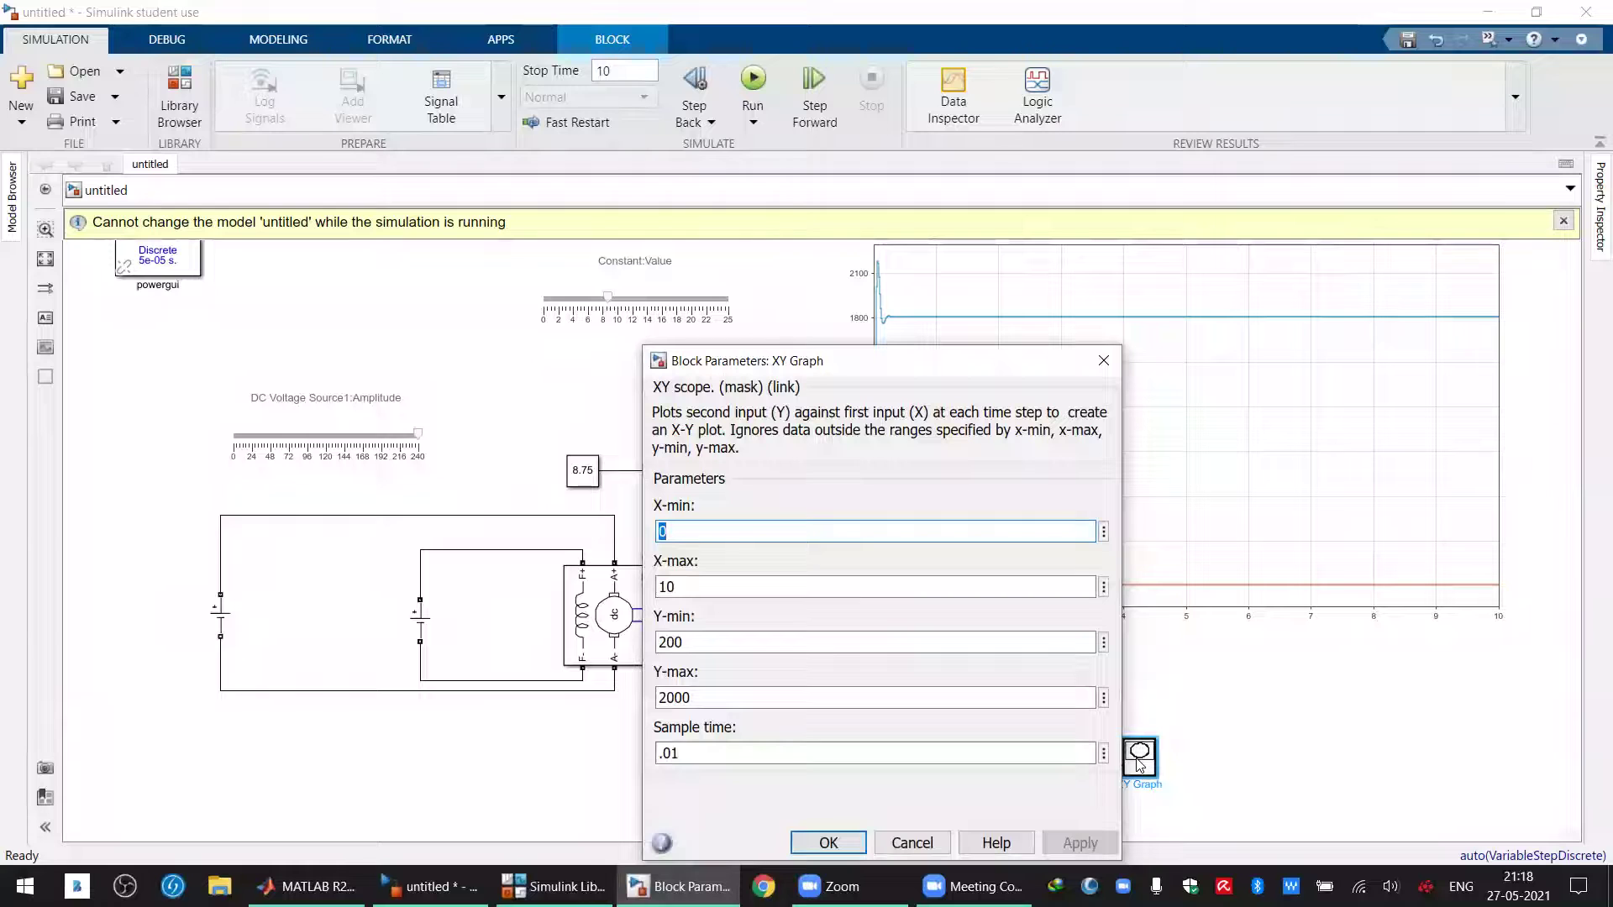
pyautogui.click(827, 843)
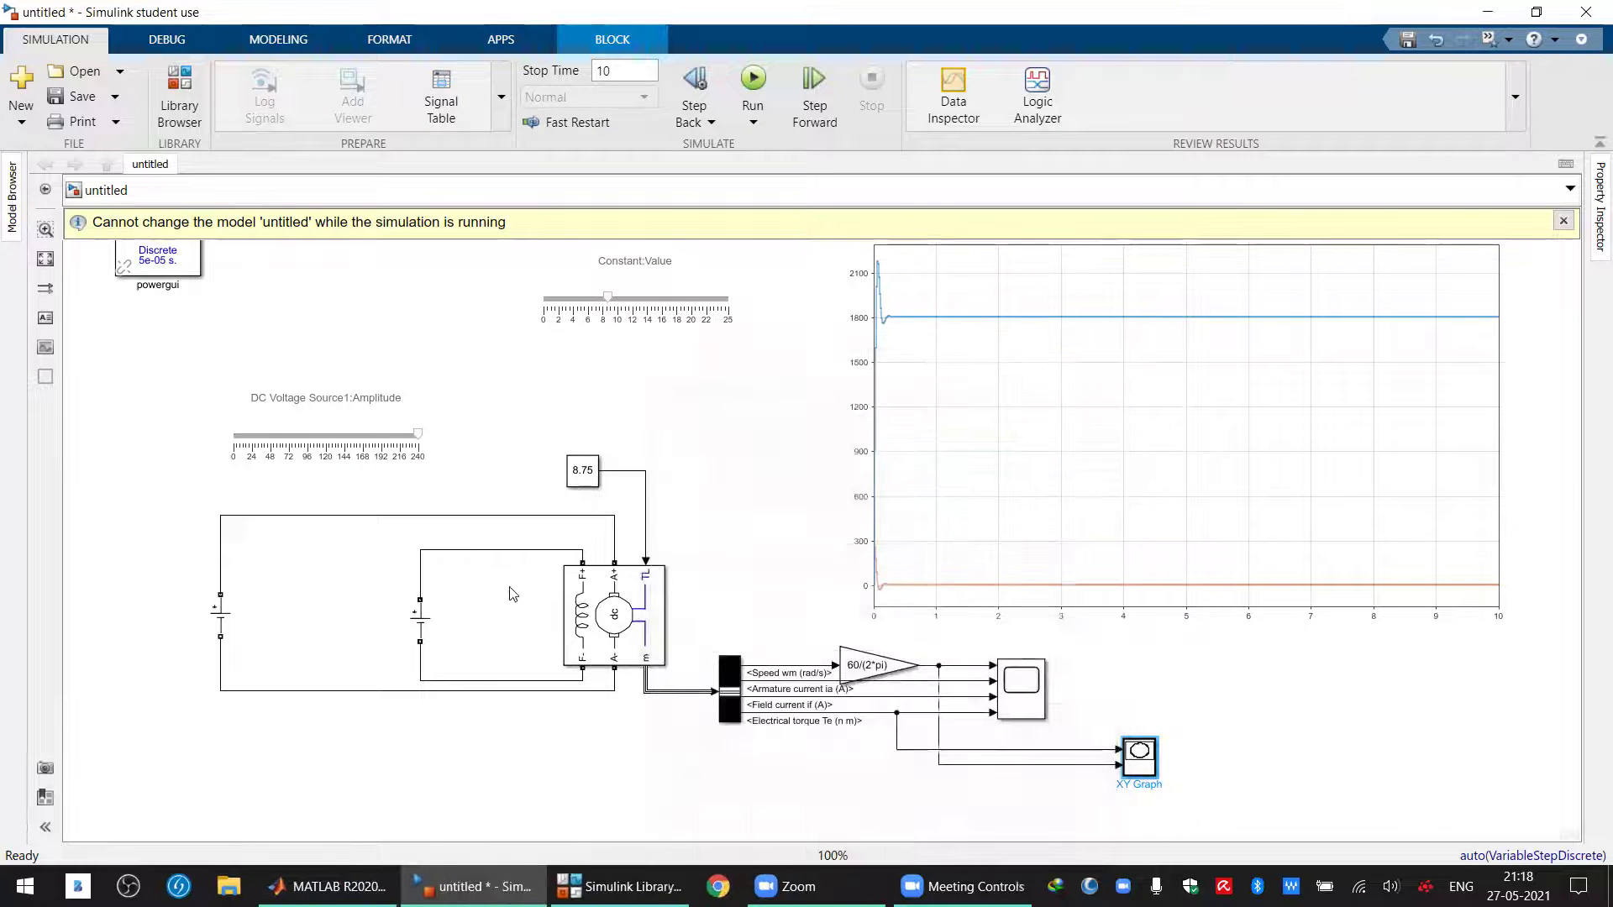
# Delete the wires to the separate field source and connect F+ and F- to the armature supply lines, forming a shunt motor
pyautogui.click(492, 552)
pyautogui.press('Delete')
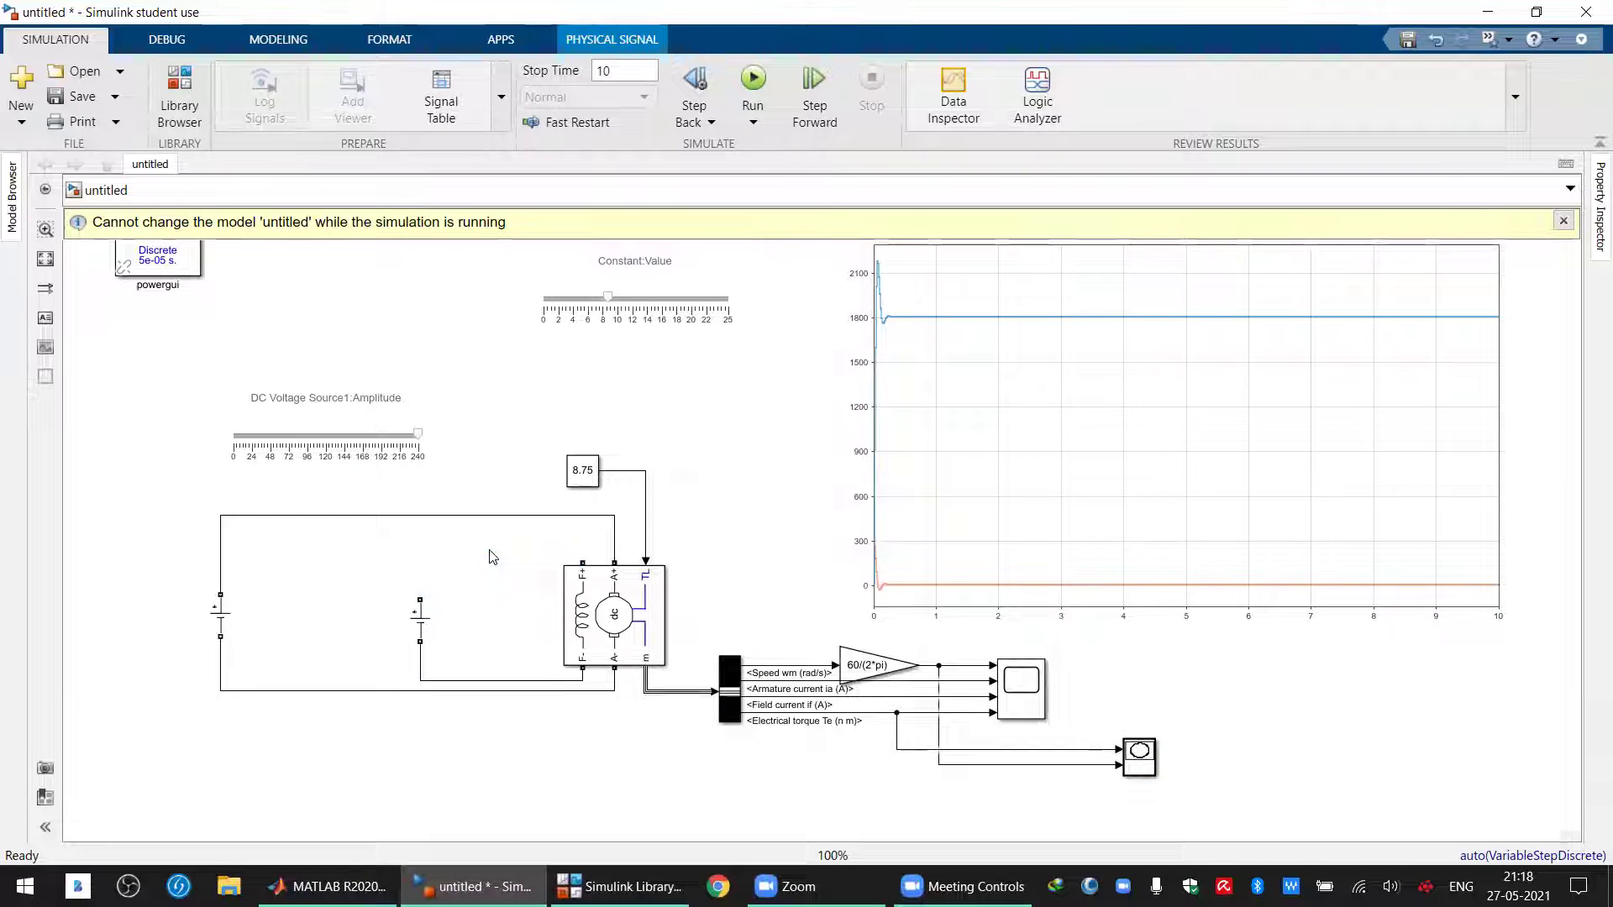
pyautogui.moveTo(584, 561); pyautogui.dragTo(582, 516)
pyautogui.click(516, 681)
pyautogui.press('Delete')
pyautogui.moveTo(583, 669); pyautogui.dragTo(582, 690)
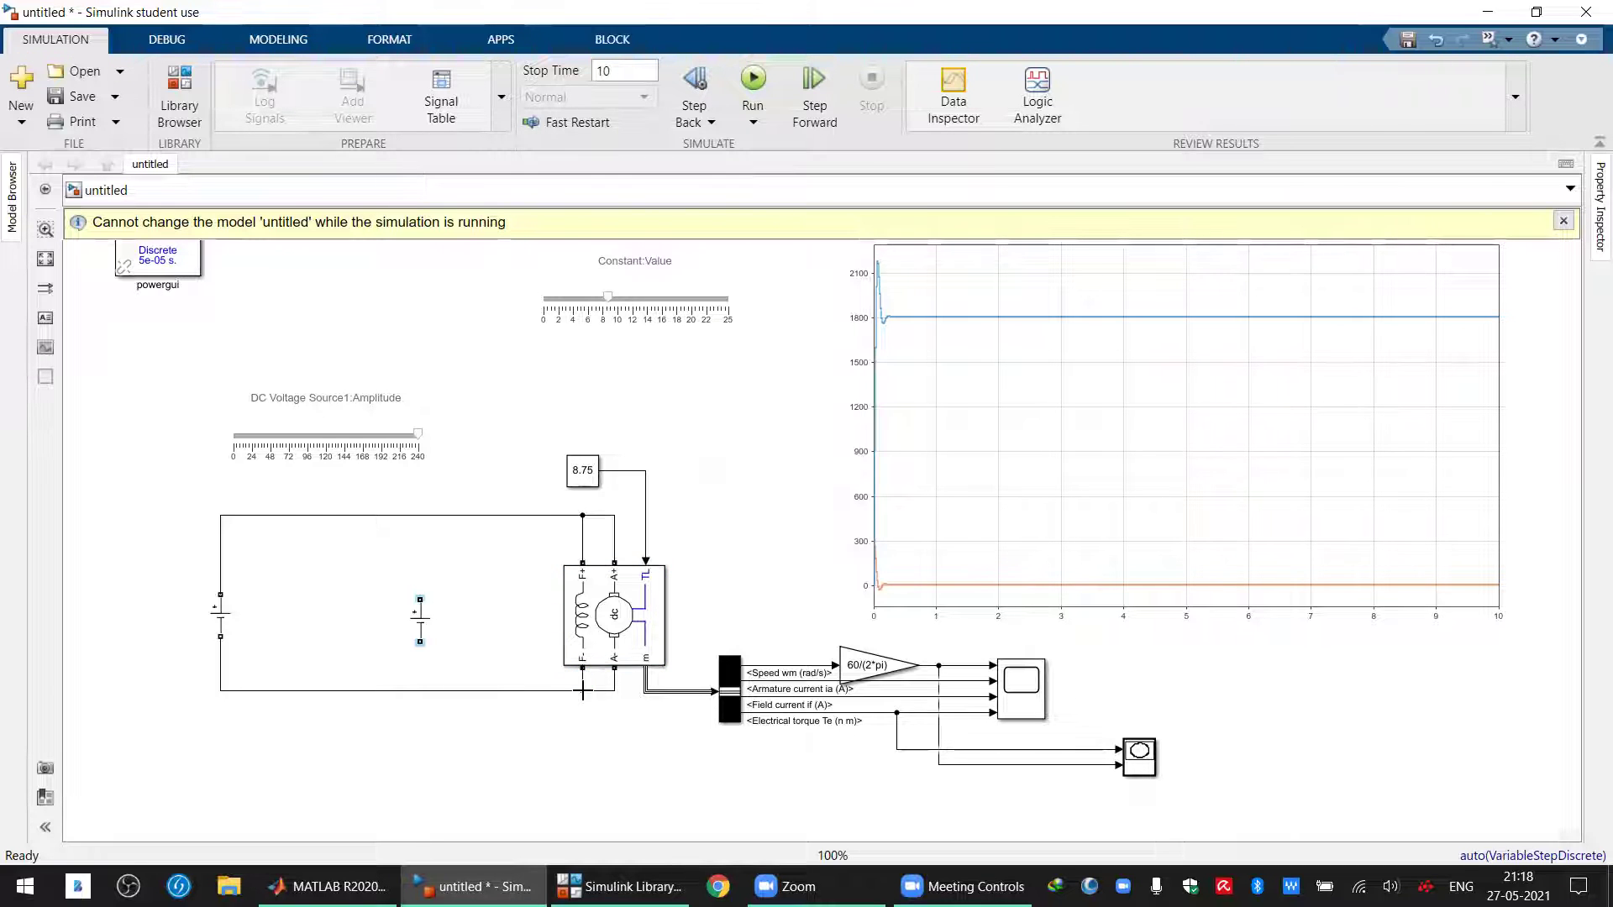
# Run the shunt motor simulation twice, inspecting the output curves and the enlarged XY plot before closing it
pyautogui.click(752, 84)
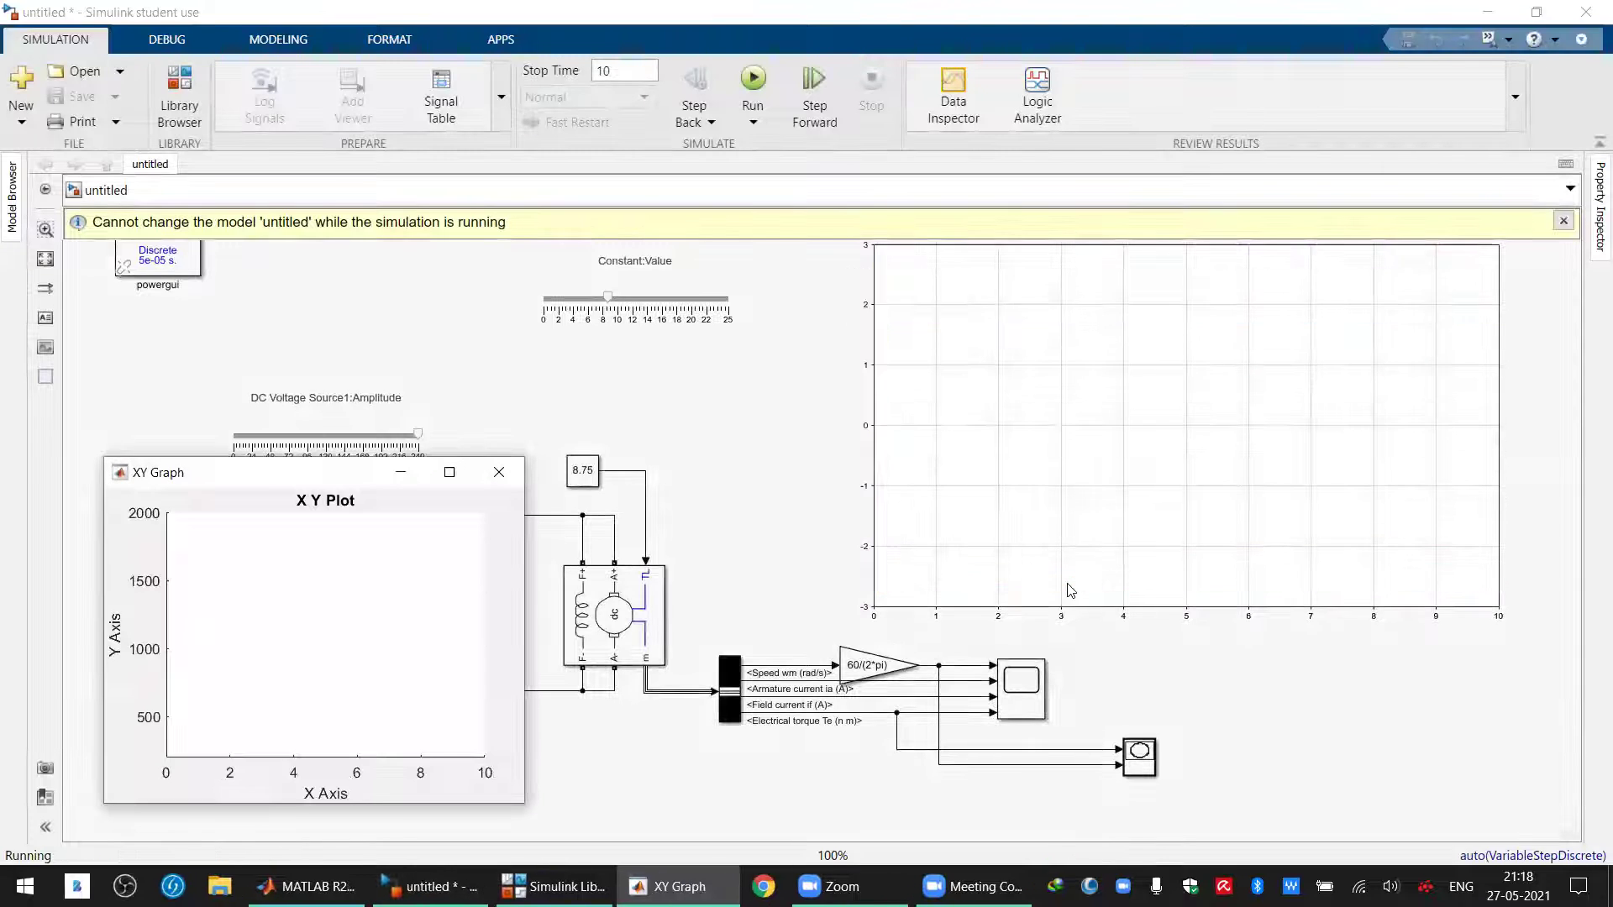
pyautogui.click(499, 472)
pyautogui.click(925, 354)
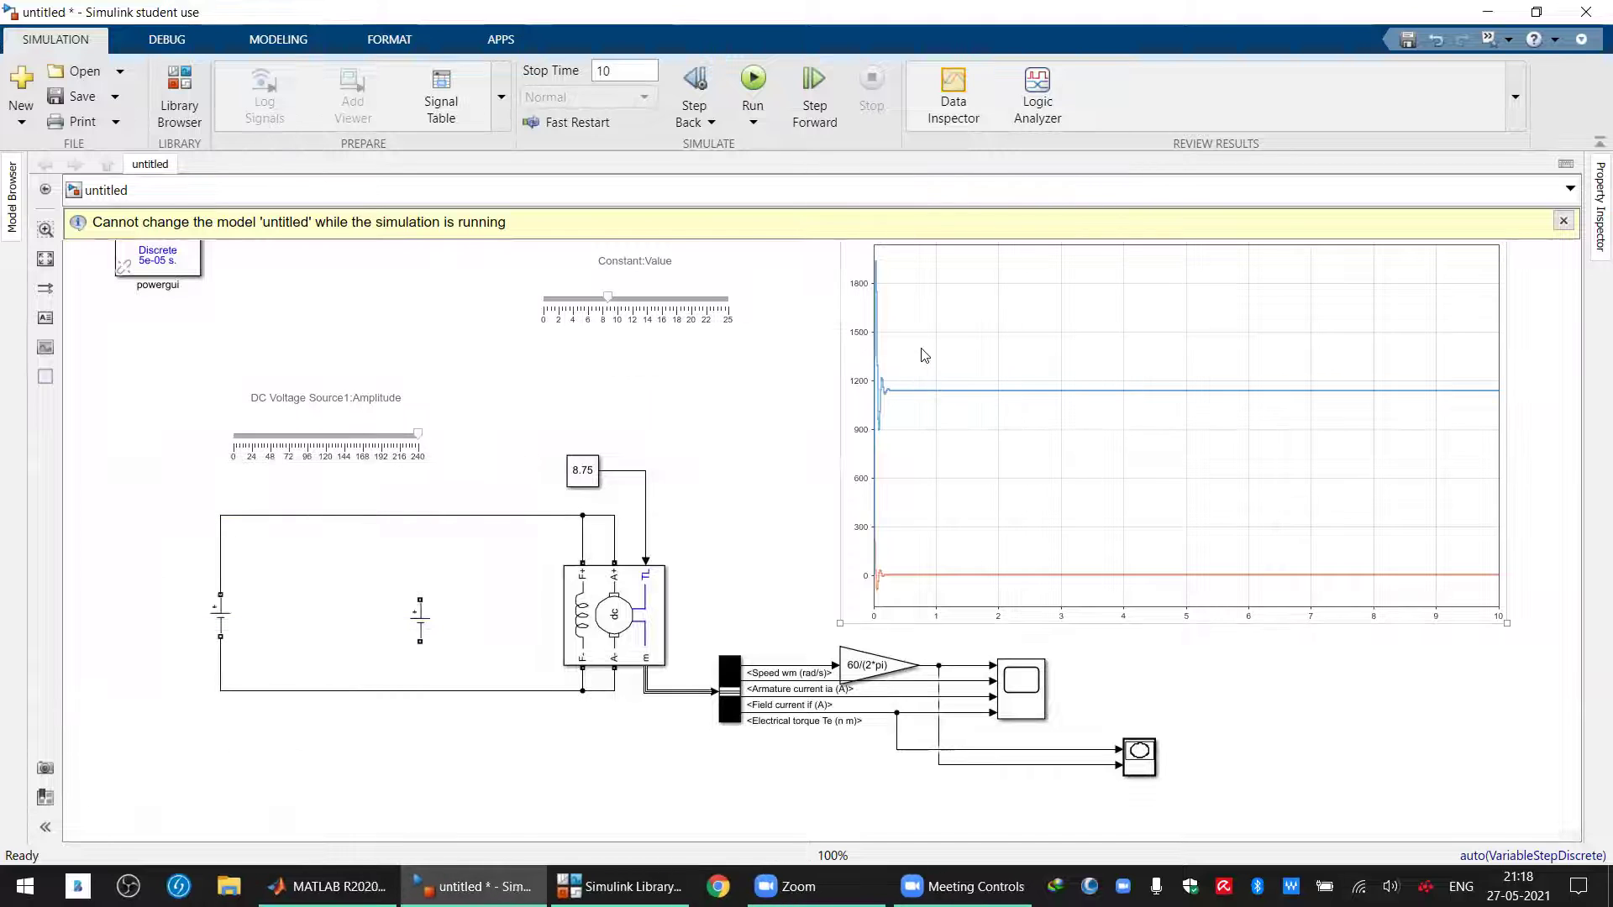
pyautogui.click(827, 378)
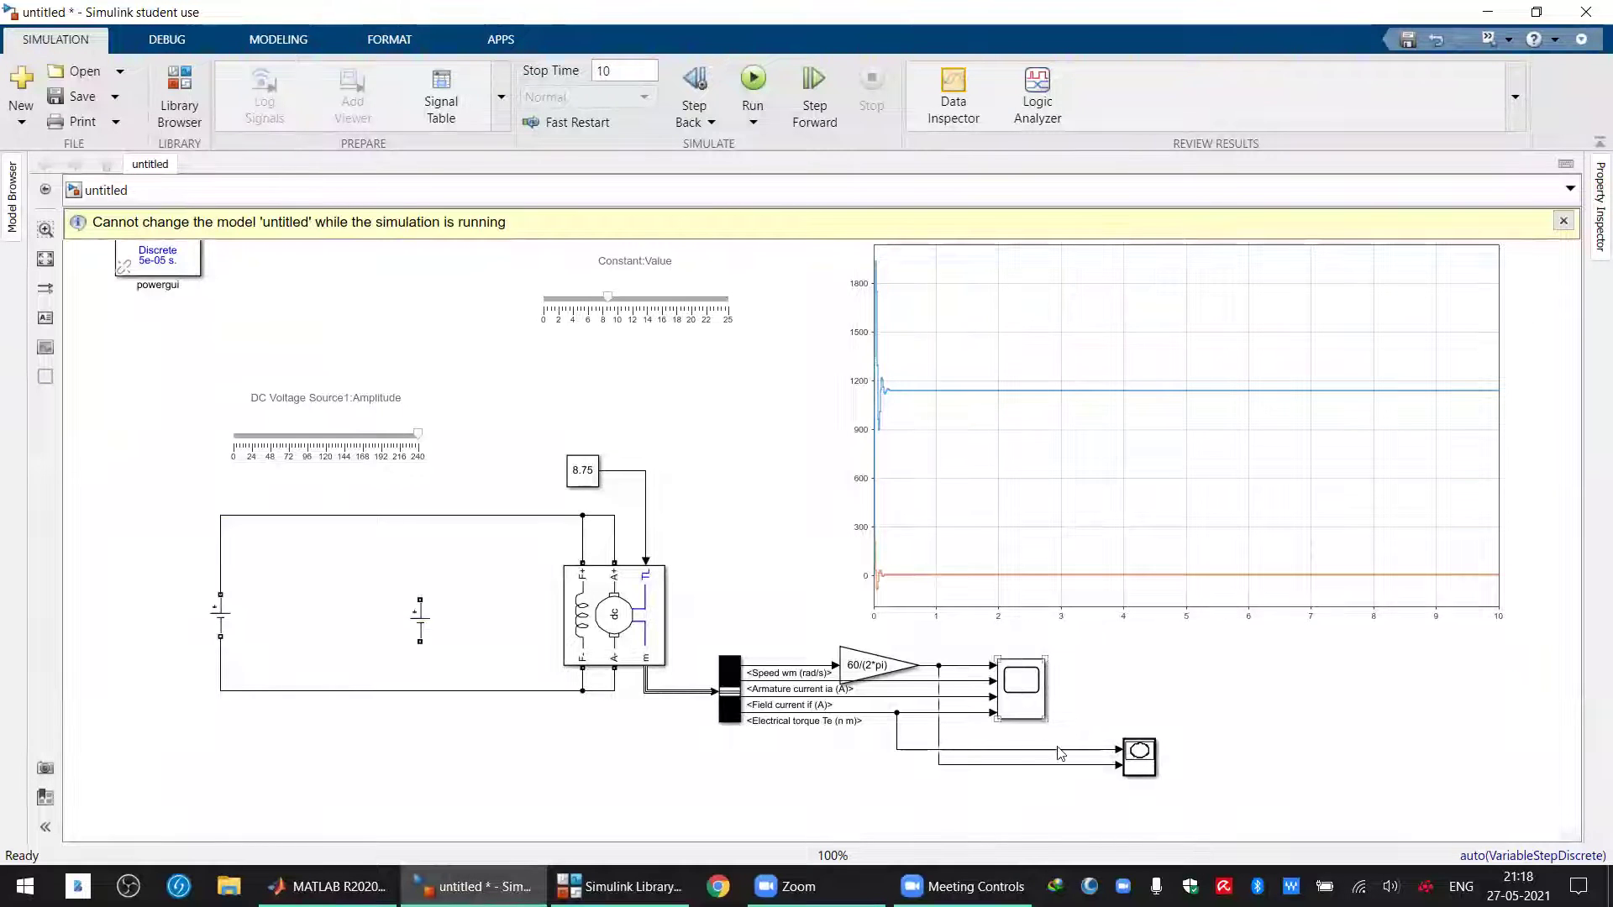
pyautogui.click(753, 78)
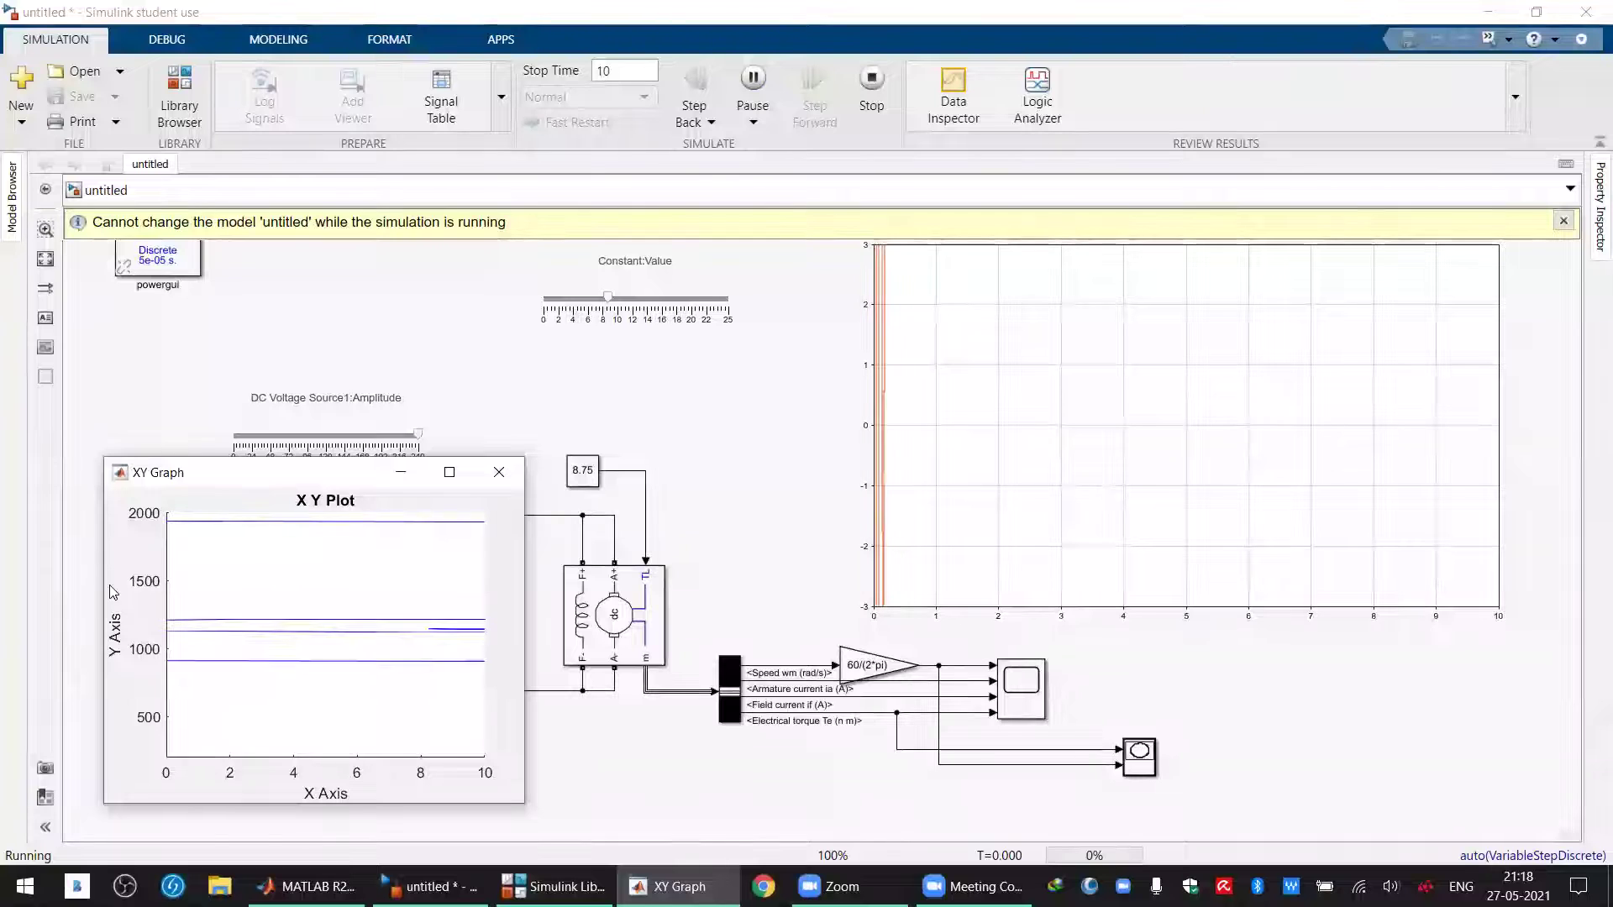
pyautogui.click(449, 472)
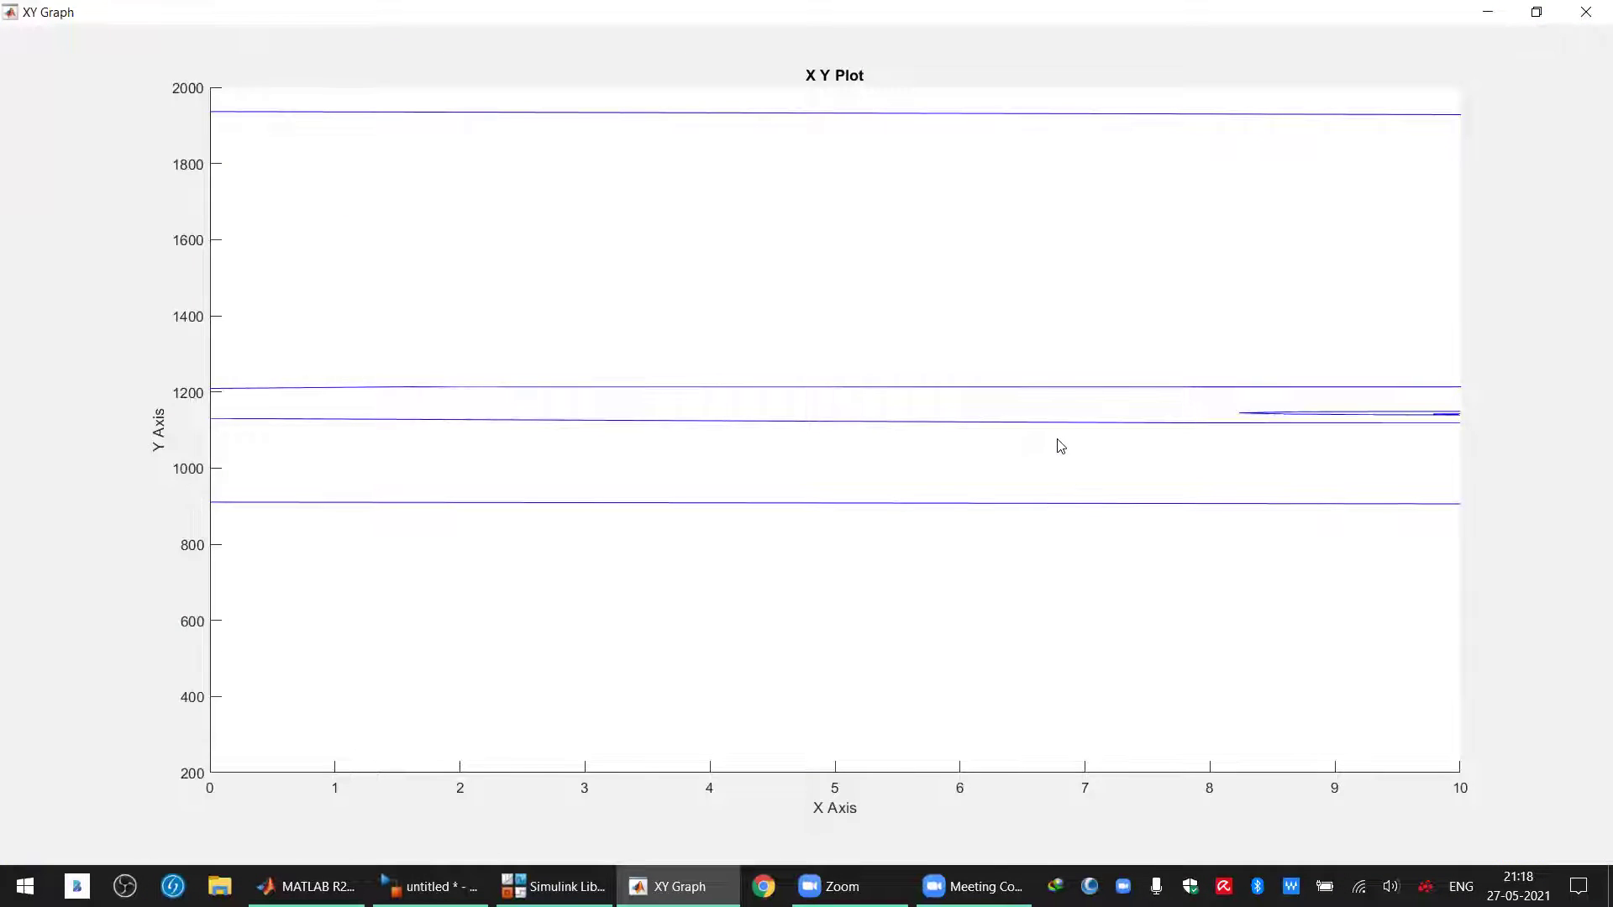
pyautogui.click(1590, 13)
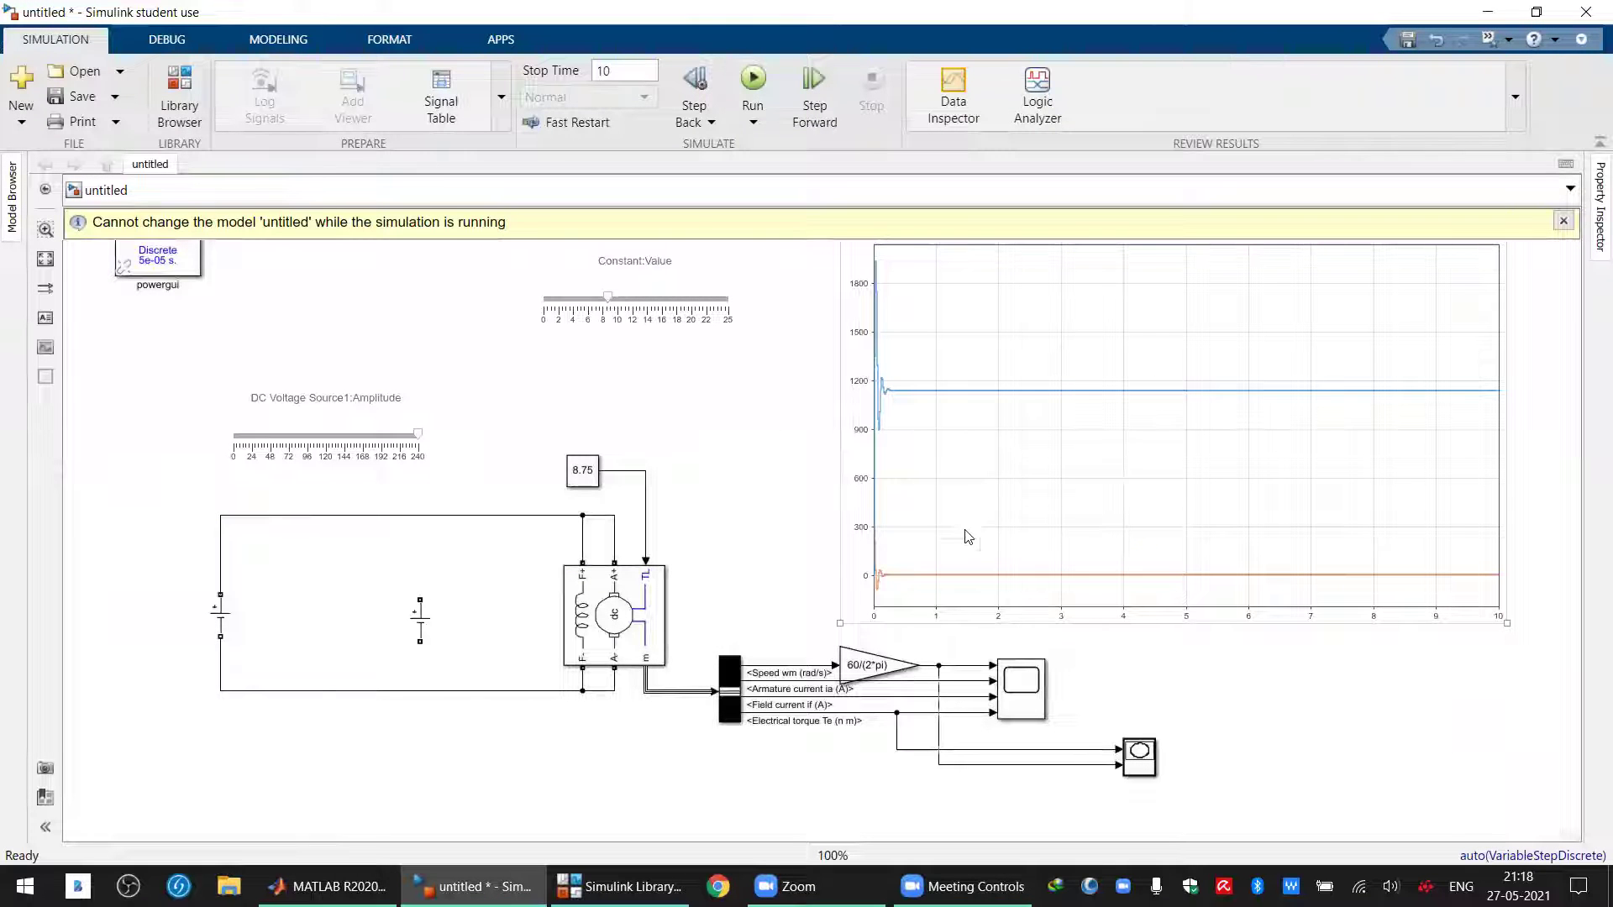
# Review the XY Graph block's axis limits and sample time without changing them
pyautogui.click(1141, 754)
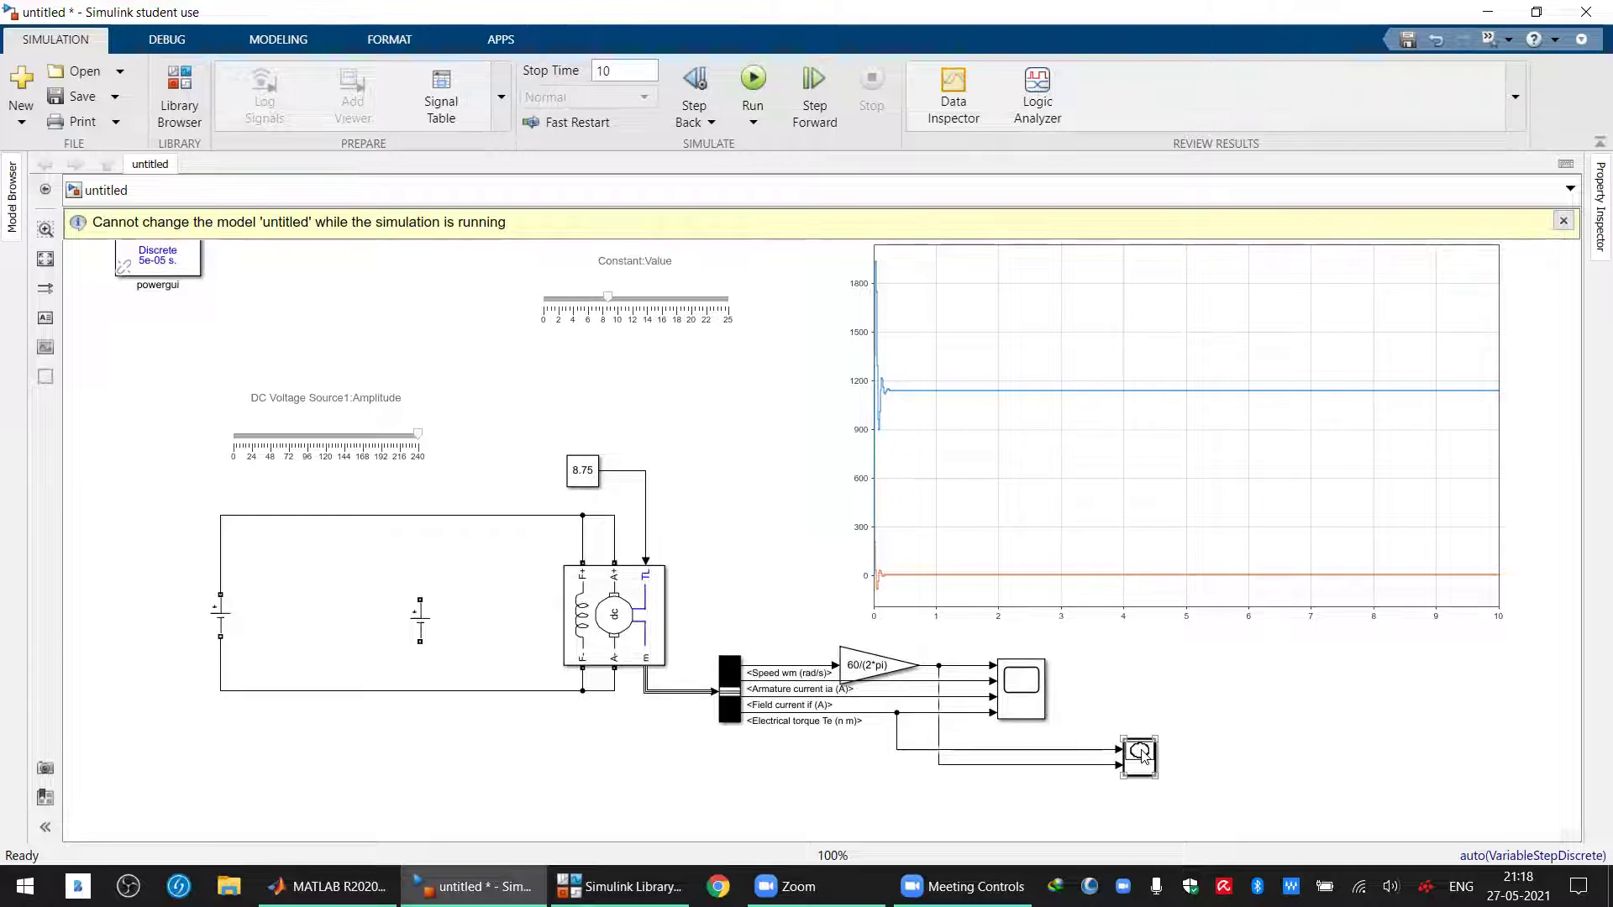
pyautogui.doubleClick(1141, 754)
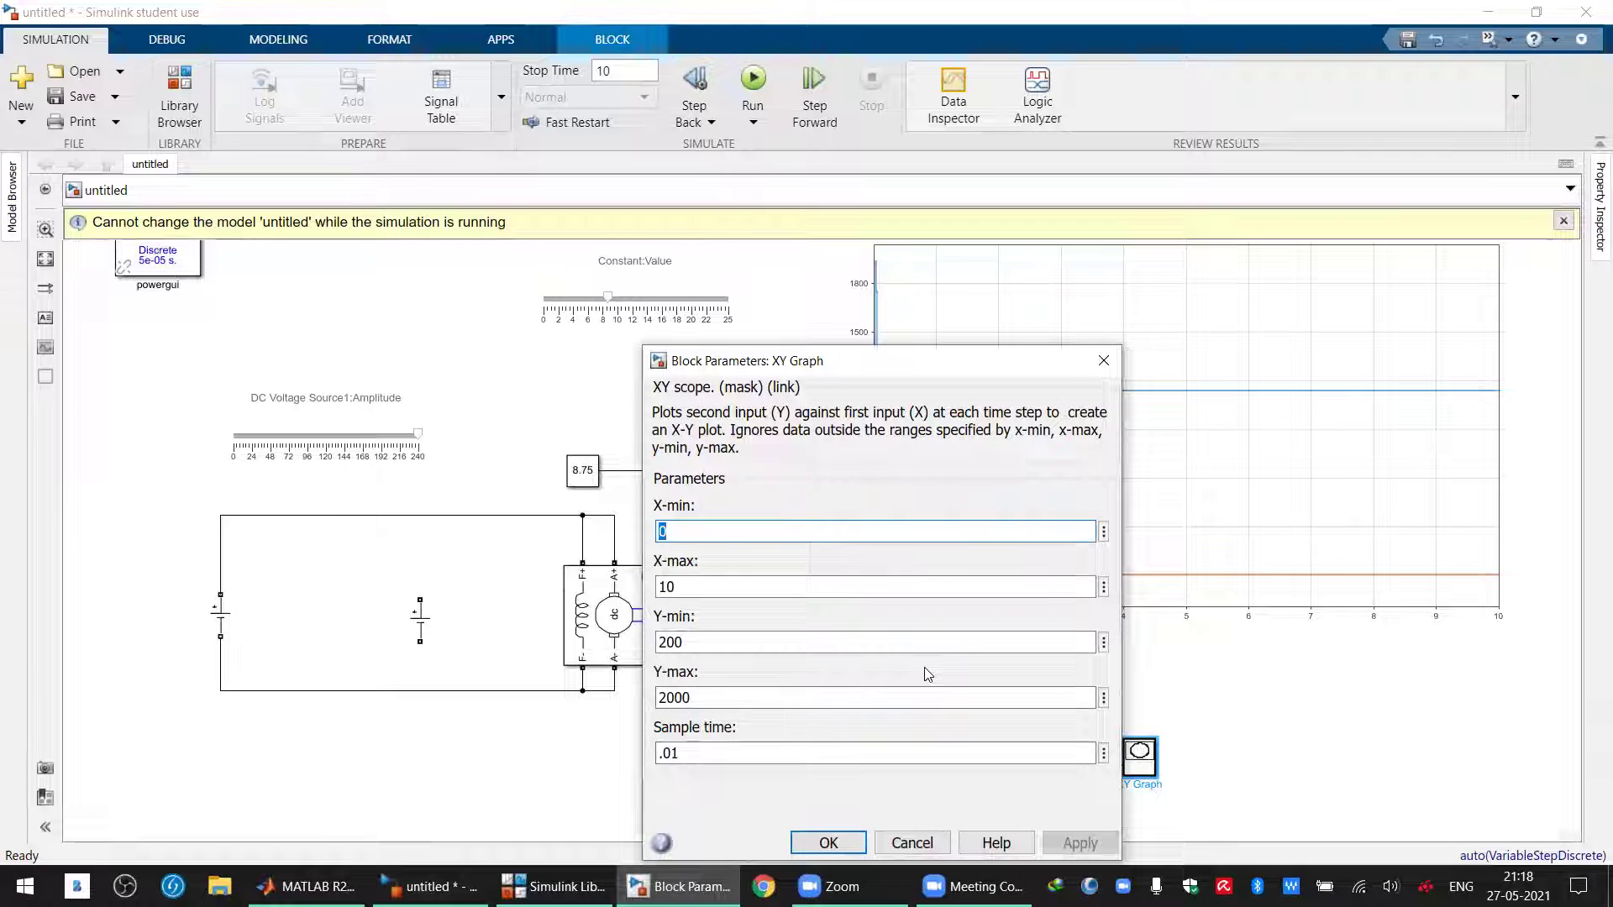
pyautogui.click(1103, 361)
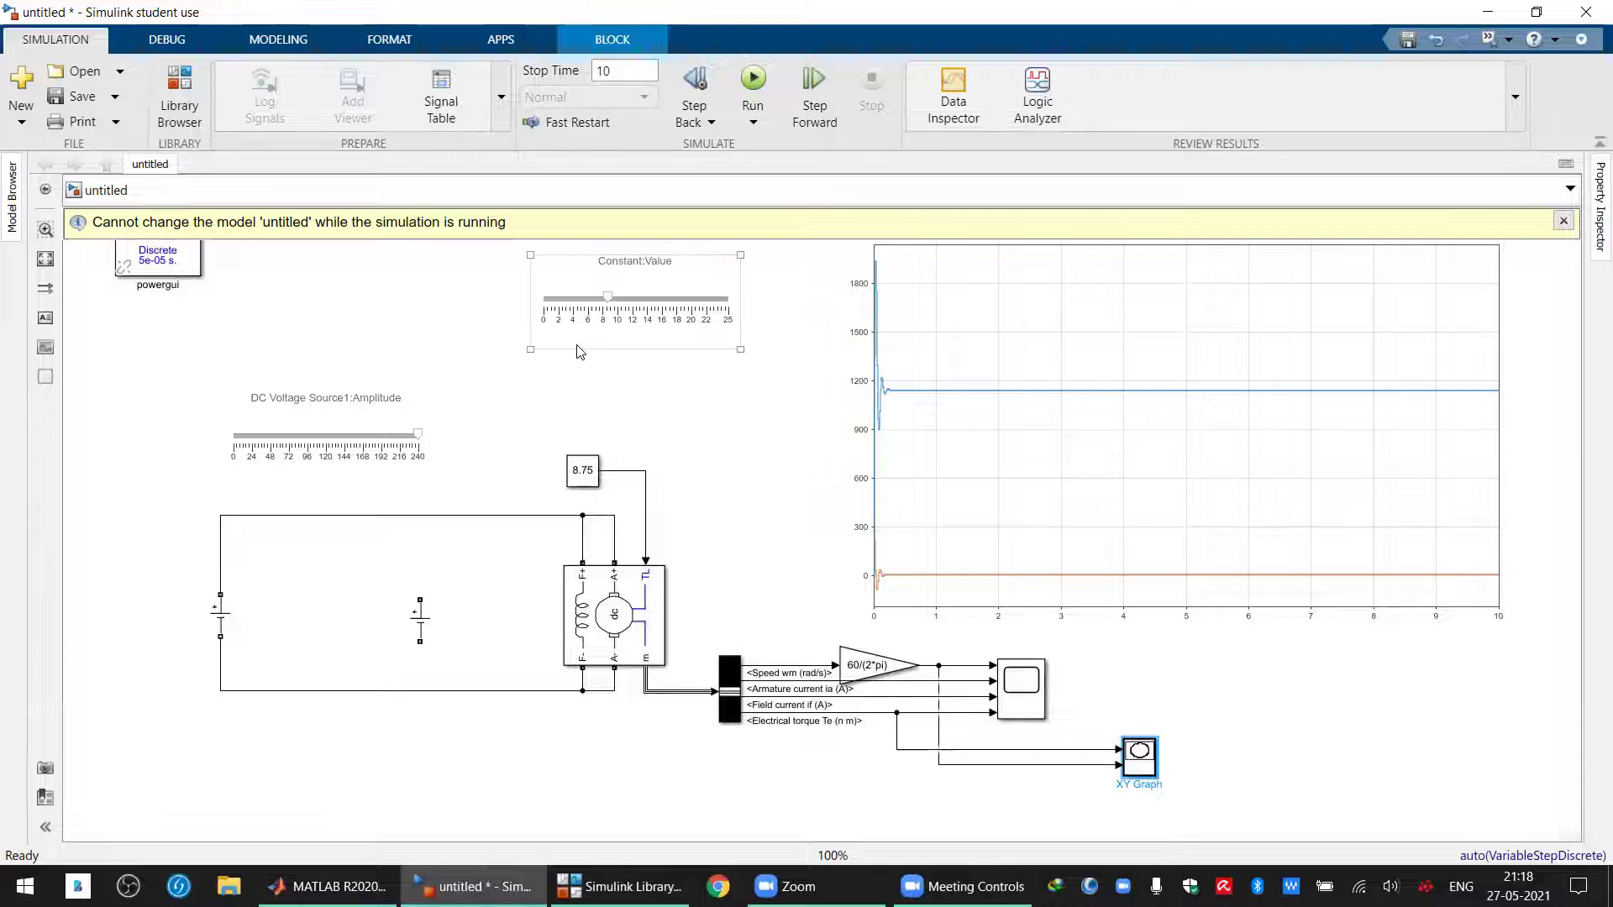
# Shift the load torque slider aside, run the simulation with a stop time of 200, lower the torque constant to 0, and stop the run
pyautogui.click(610, 300)
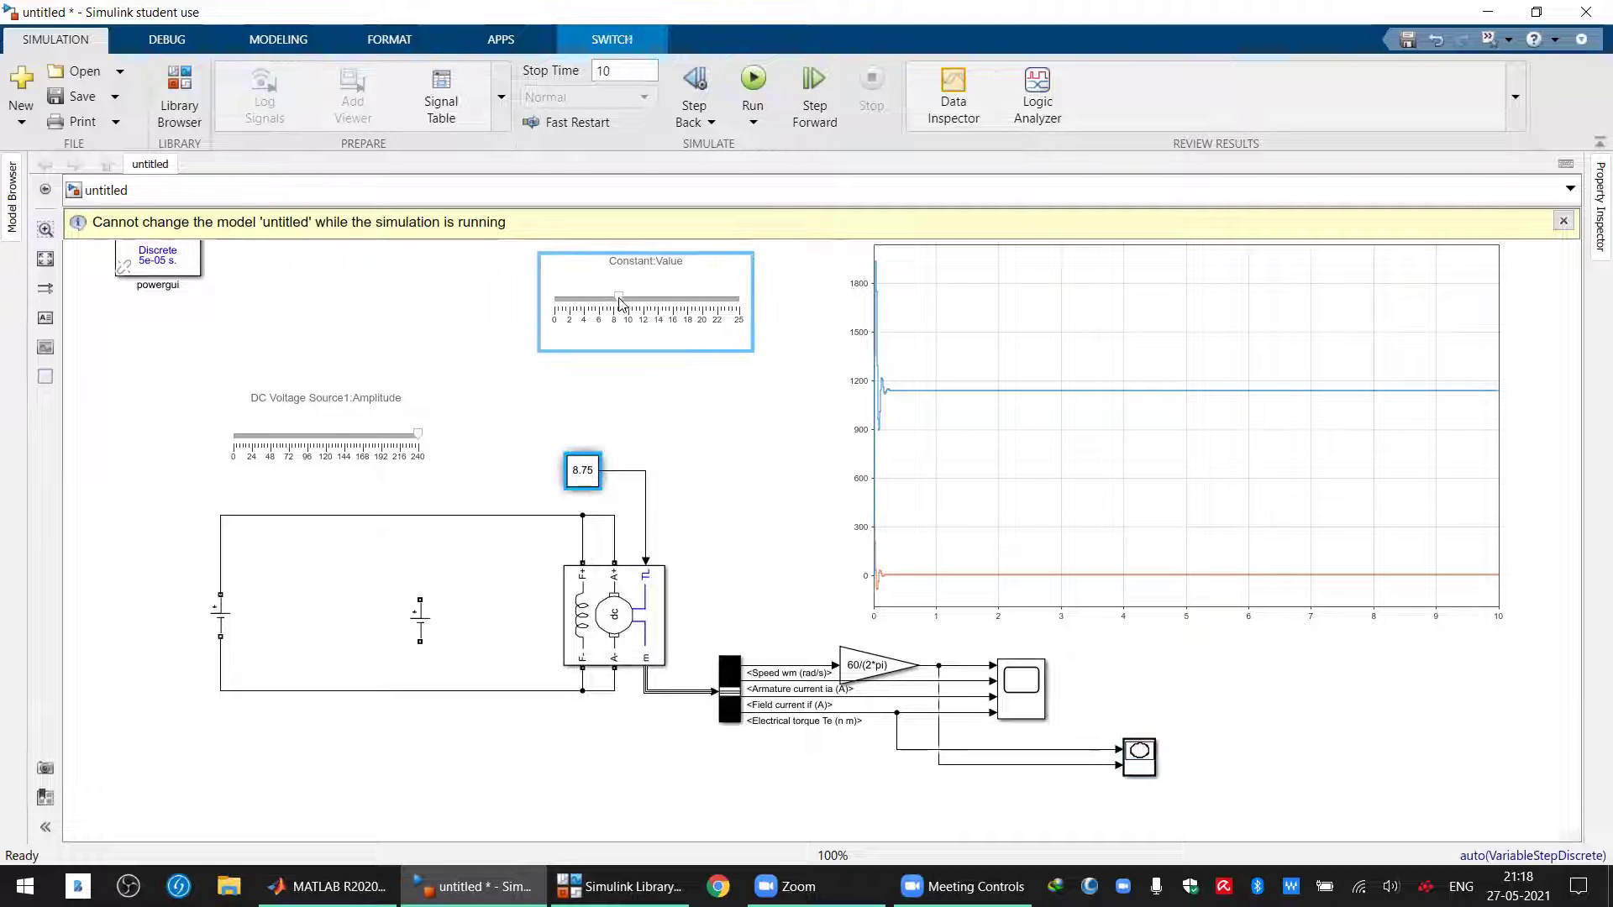
pyautogui.moveTo(611, 300); pyautogui.dragTo(558, 301)
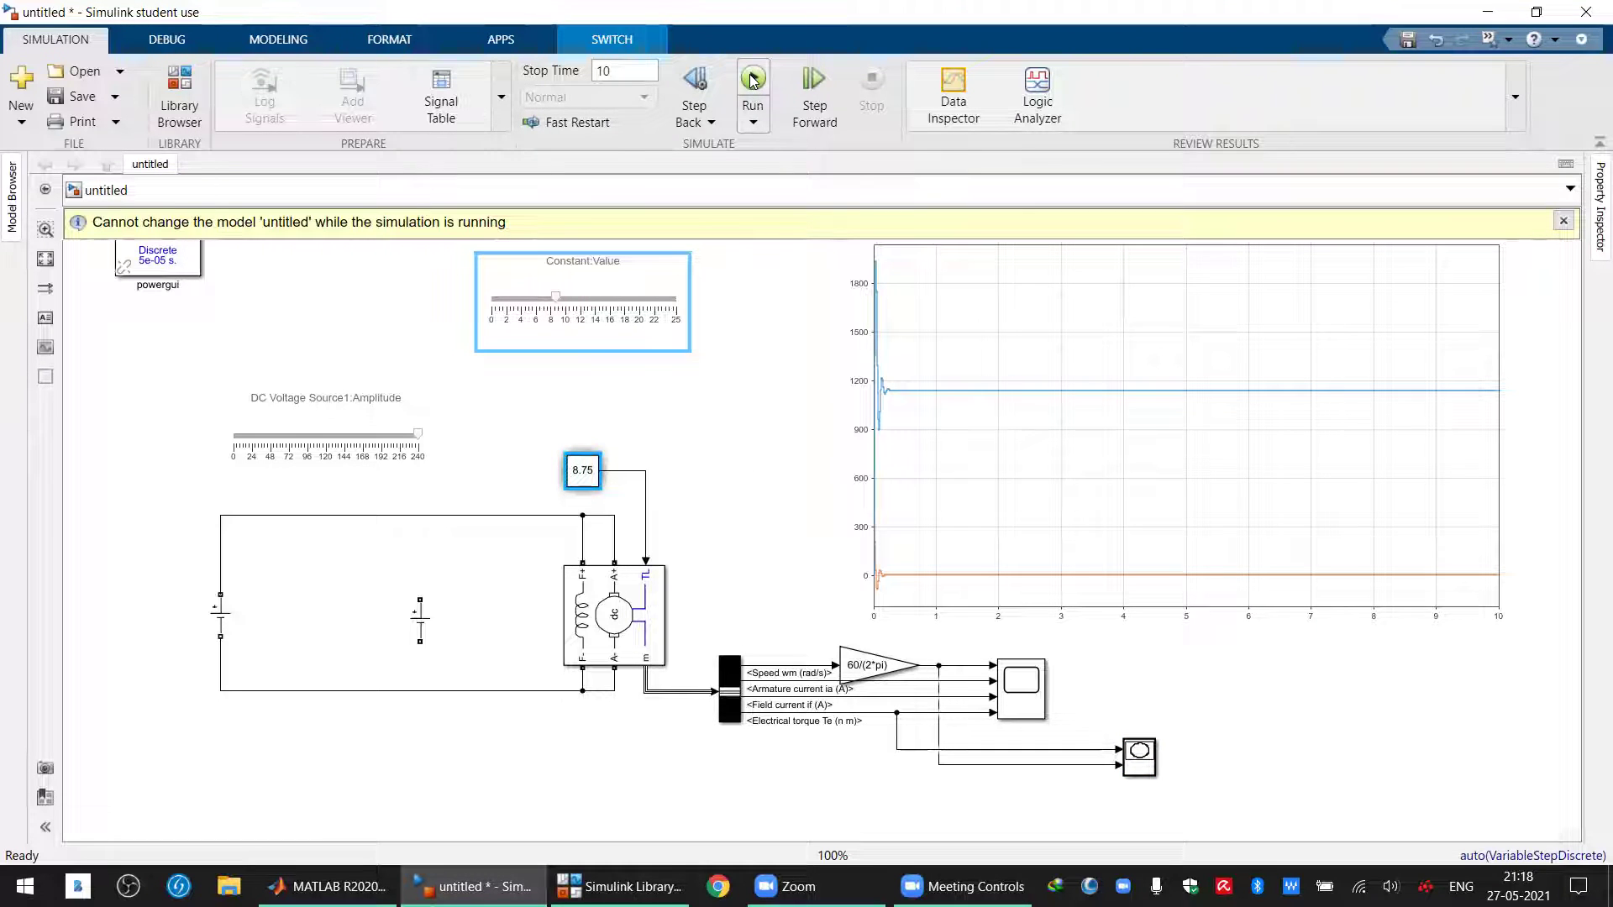
pyautogui.click(646, 69)
pyautogui.write('2')
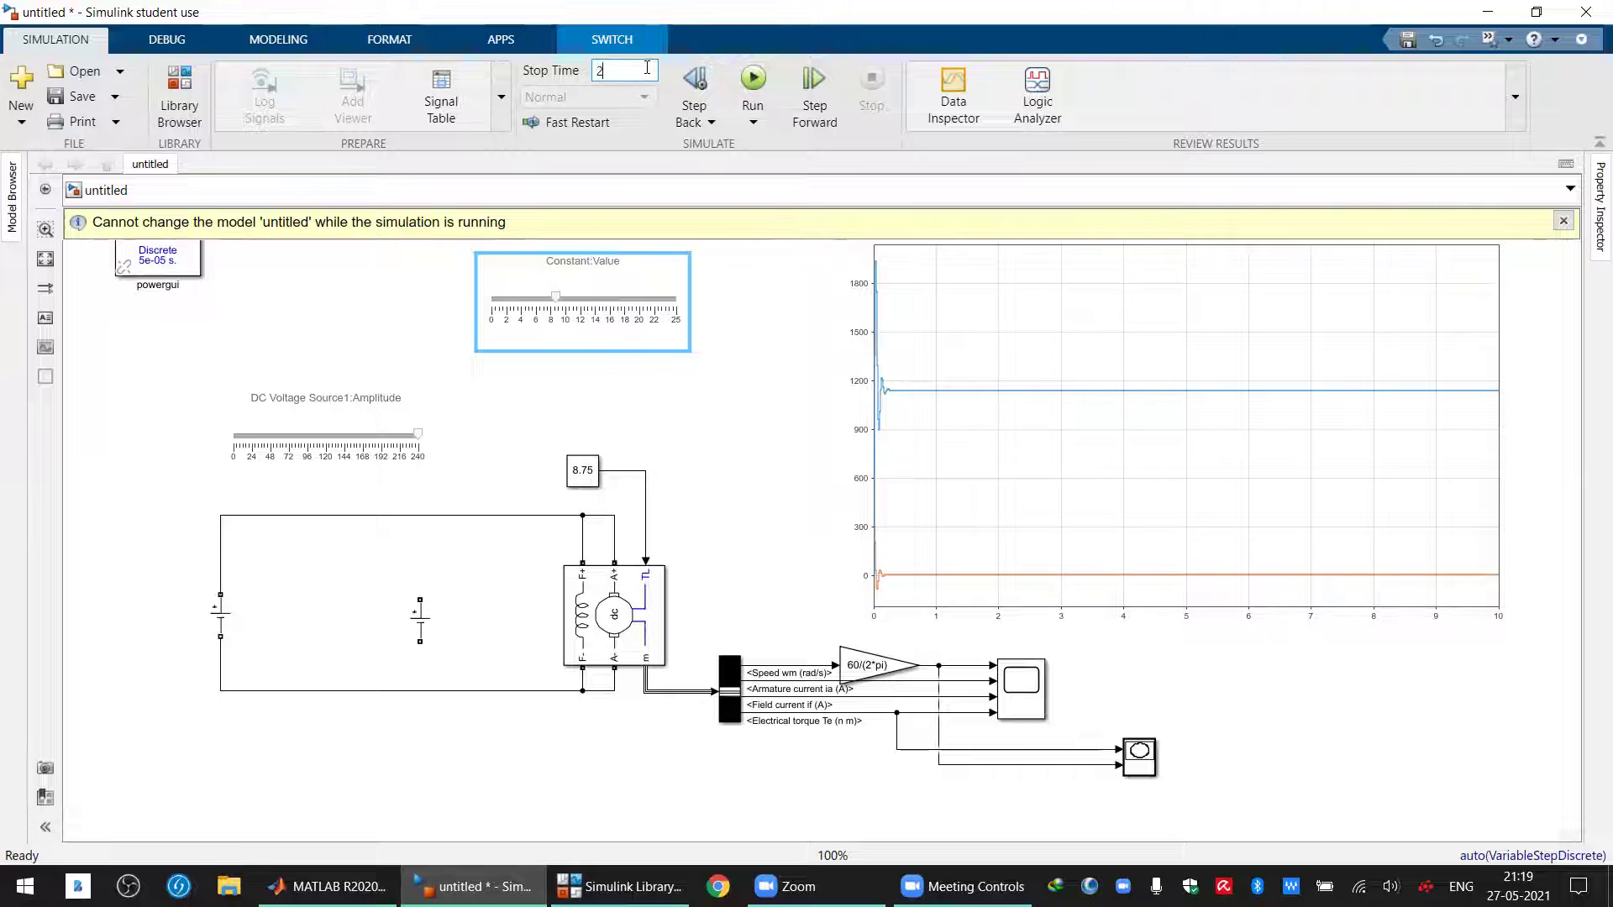
pyautogui.write('00')
pyautogui.click(753, 78)
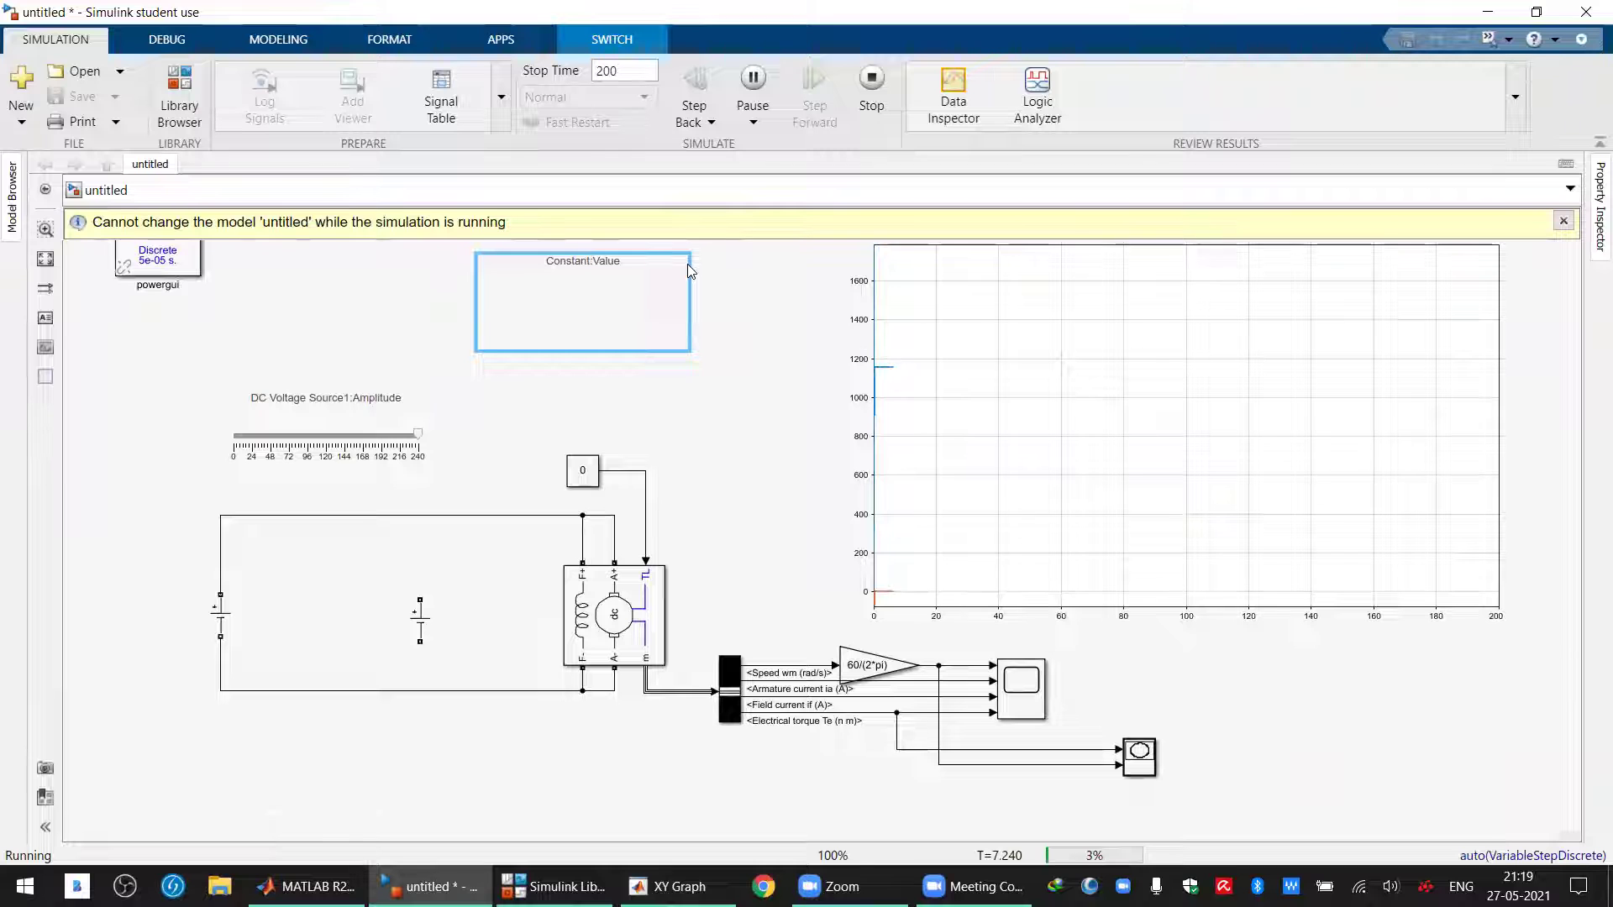
pyautogui.click(871, 79)
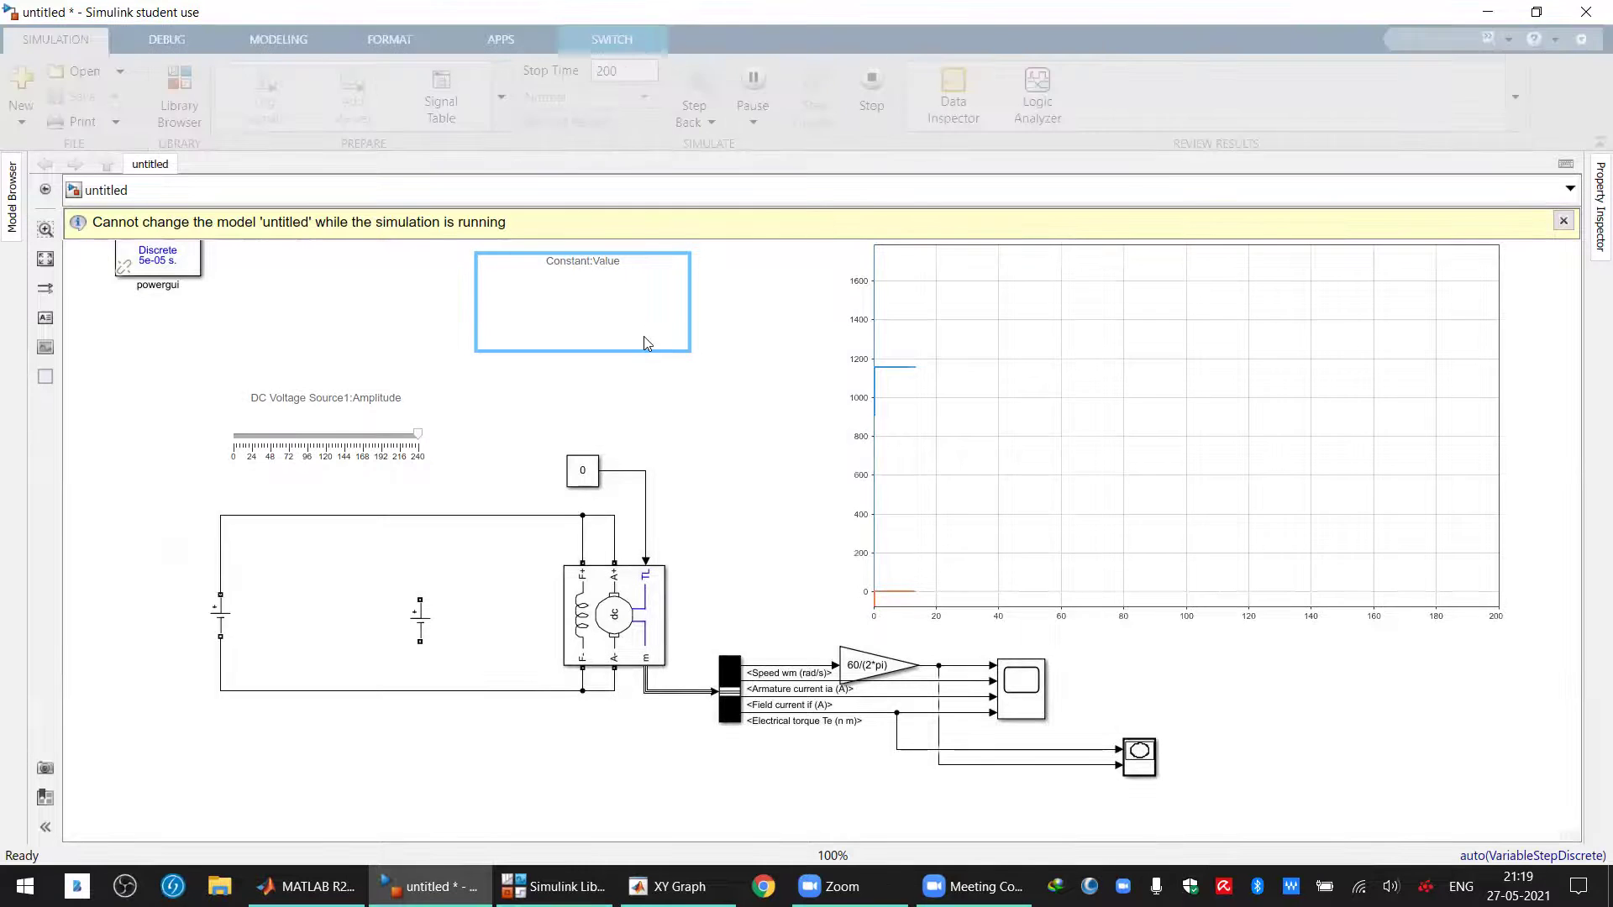
# Set the stop time to 5, run the shunt motor simulation, and view the resulting XY plot before closing it
pyautogui.click(645, 67)
pyautogui.write('5')
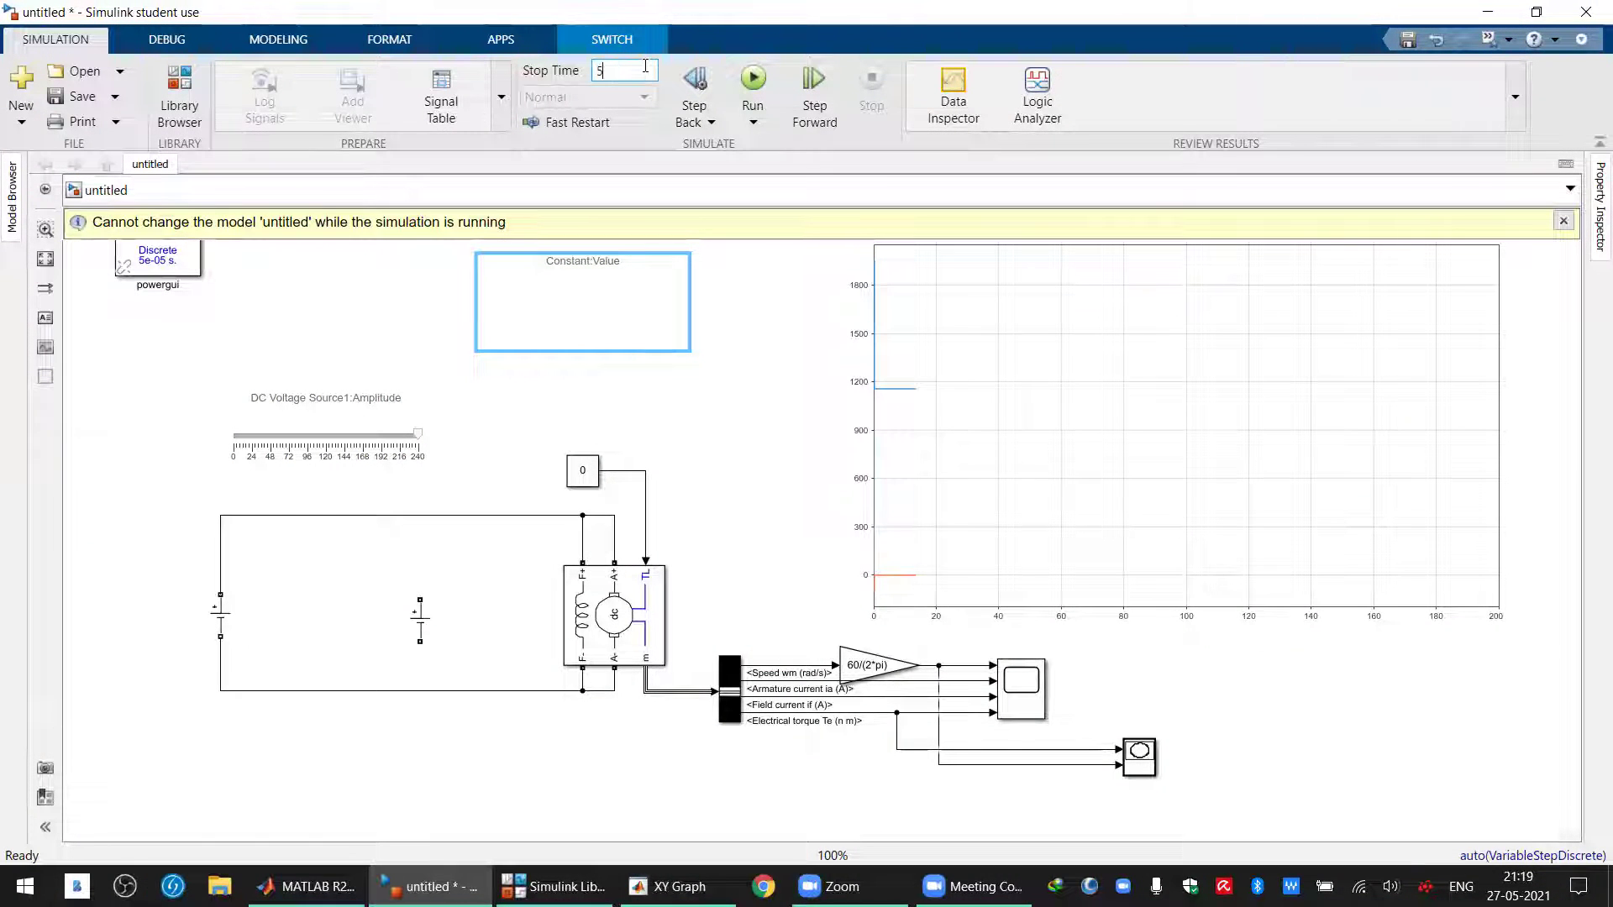
pyautogui.click(766, 86)
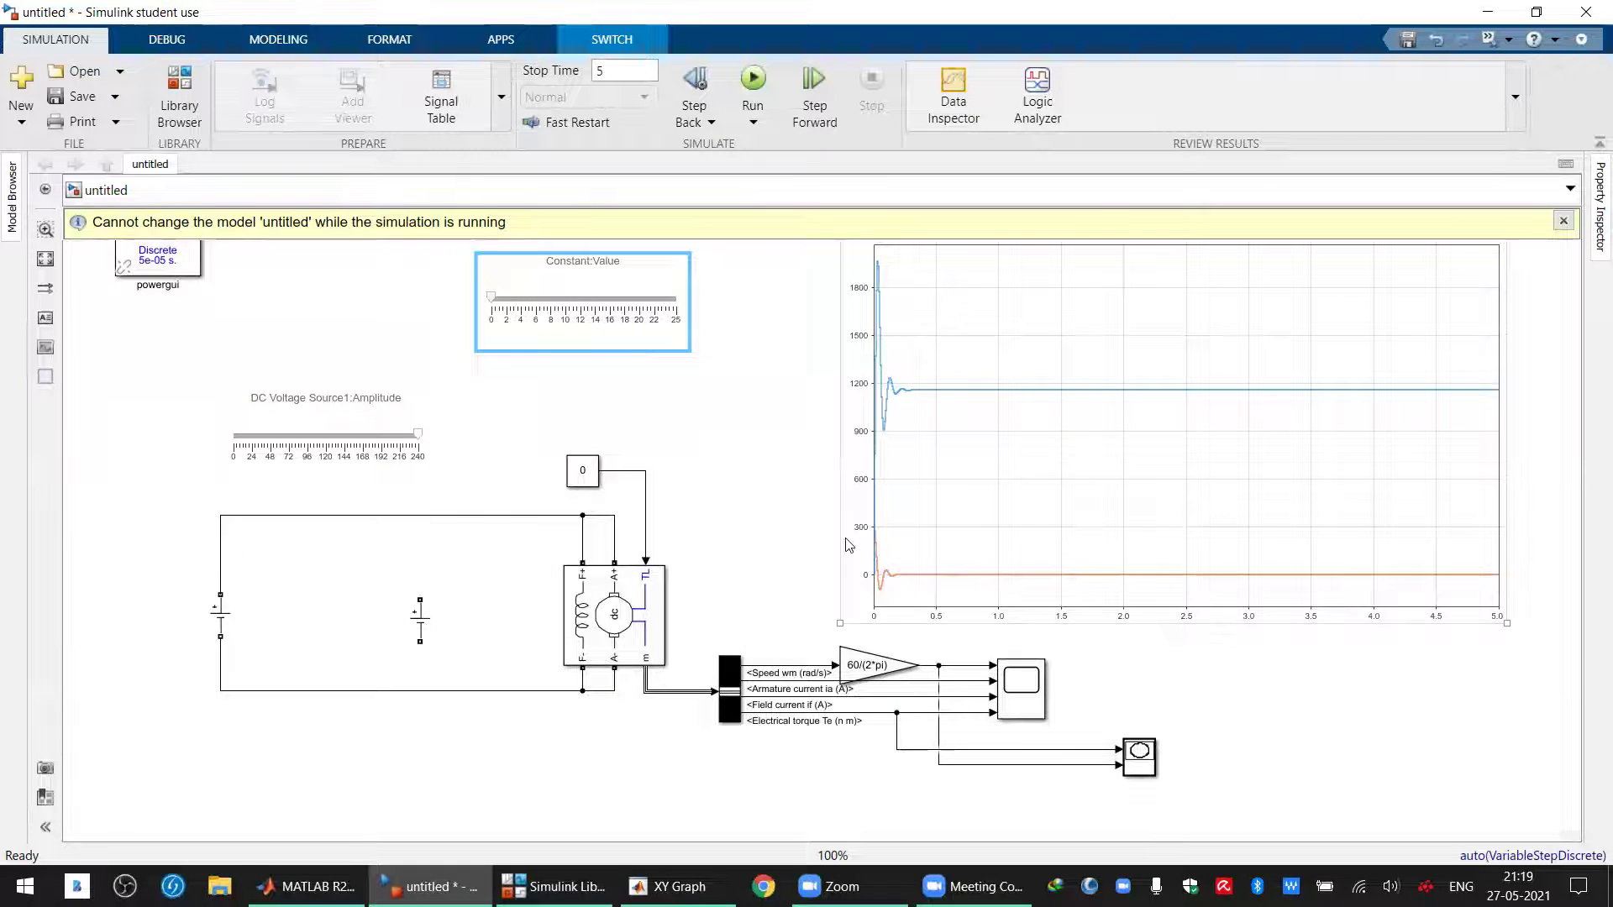
pyautogui.click(676, 887)
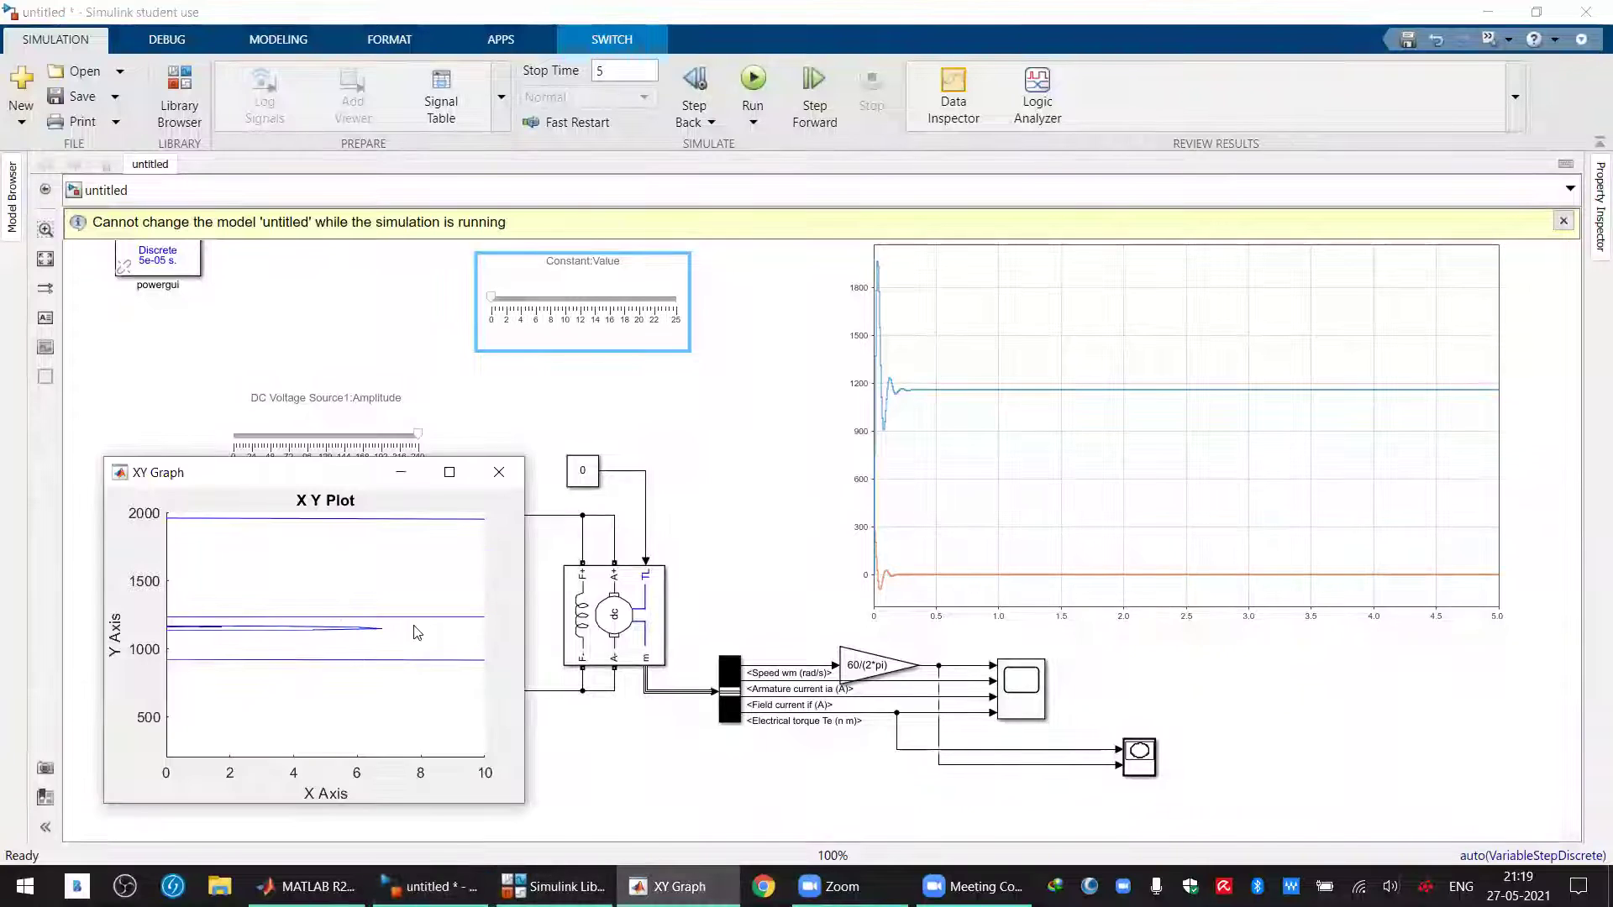
pyautogui.click(498, 472)
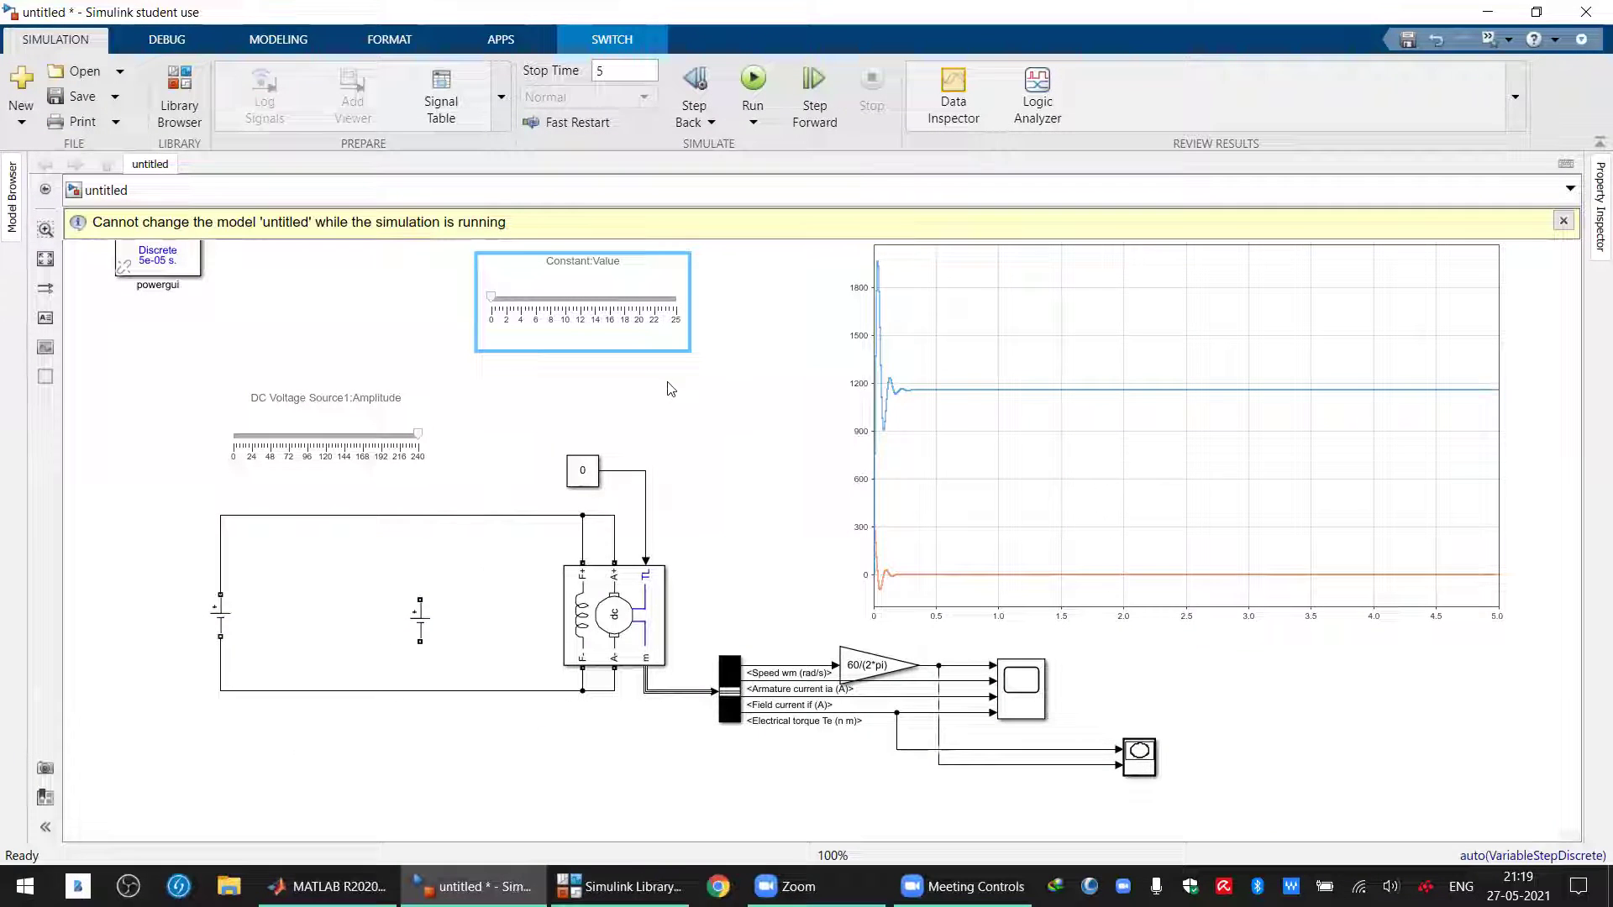
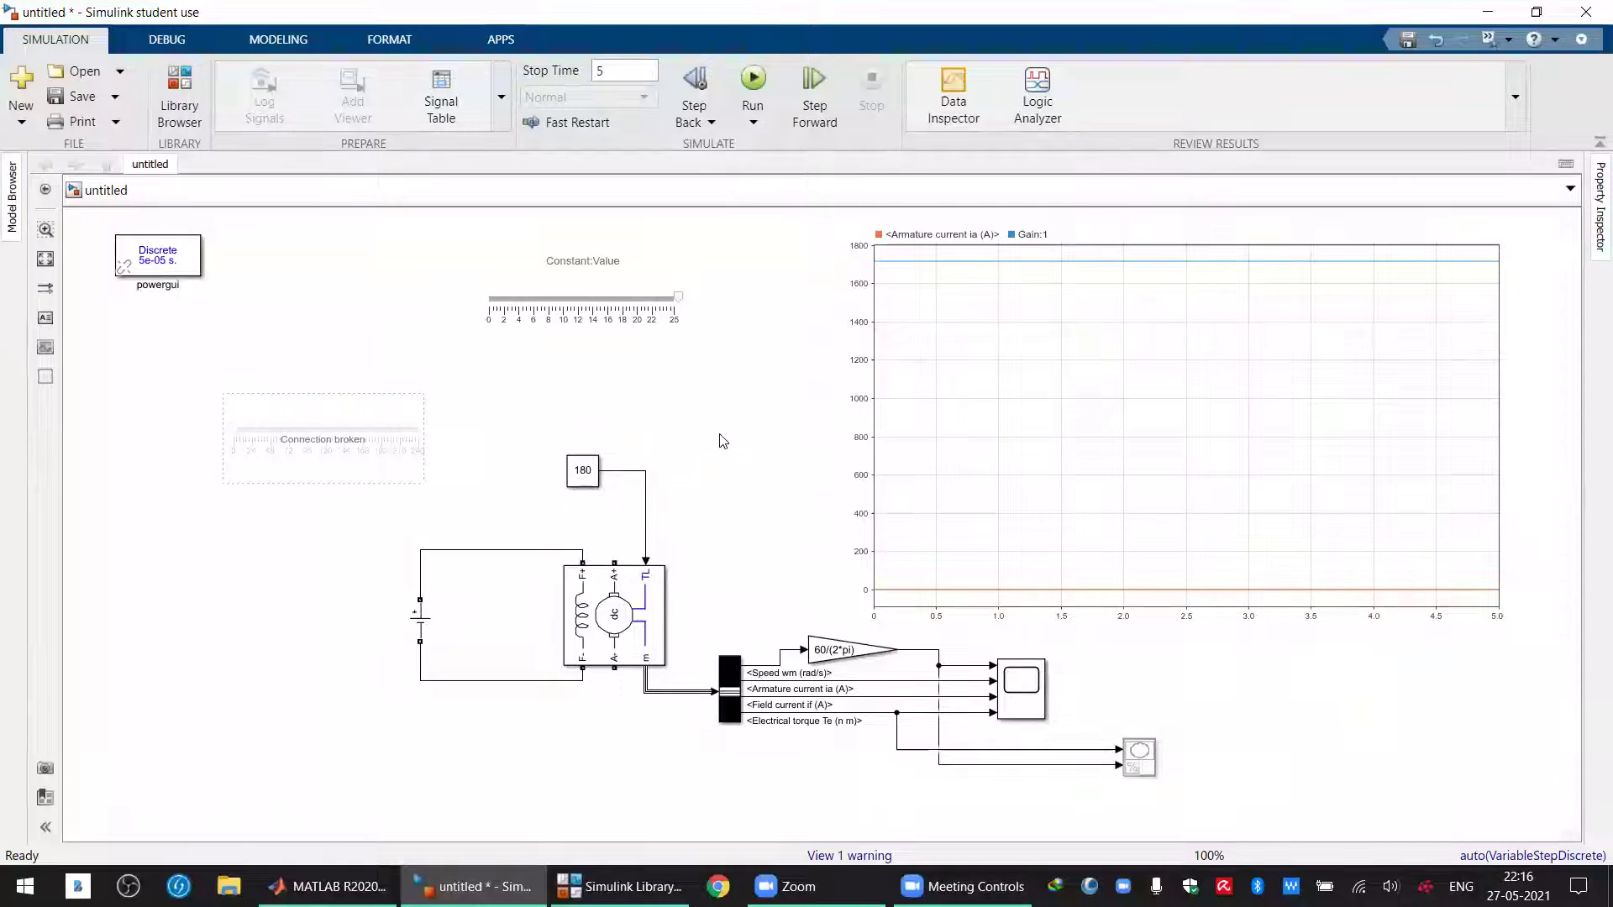
# Delete the amplitude slider whose connection is broken from the model
pyautogui.click(375, 441)
pyautogui.press('Delete')
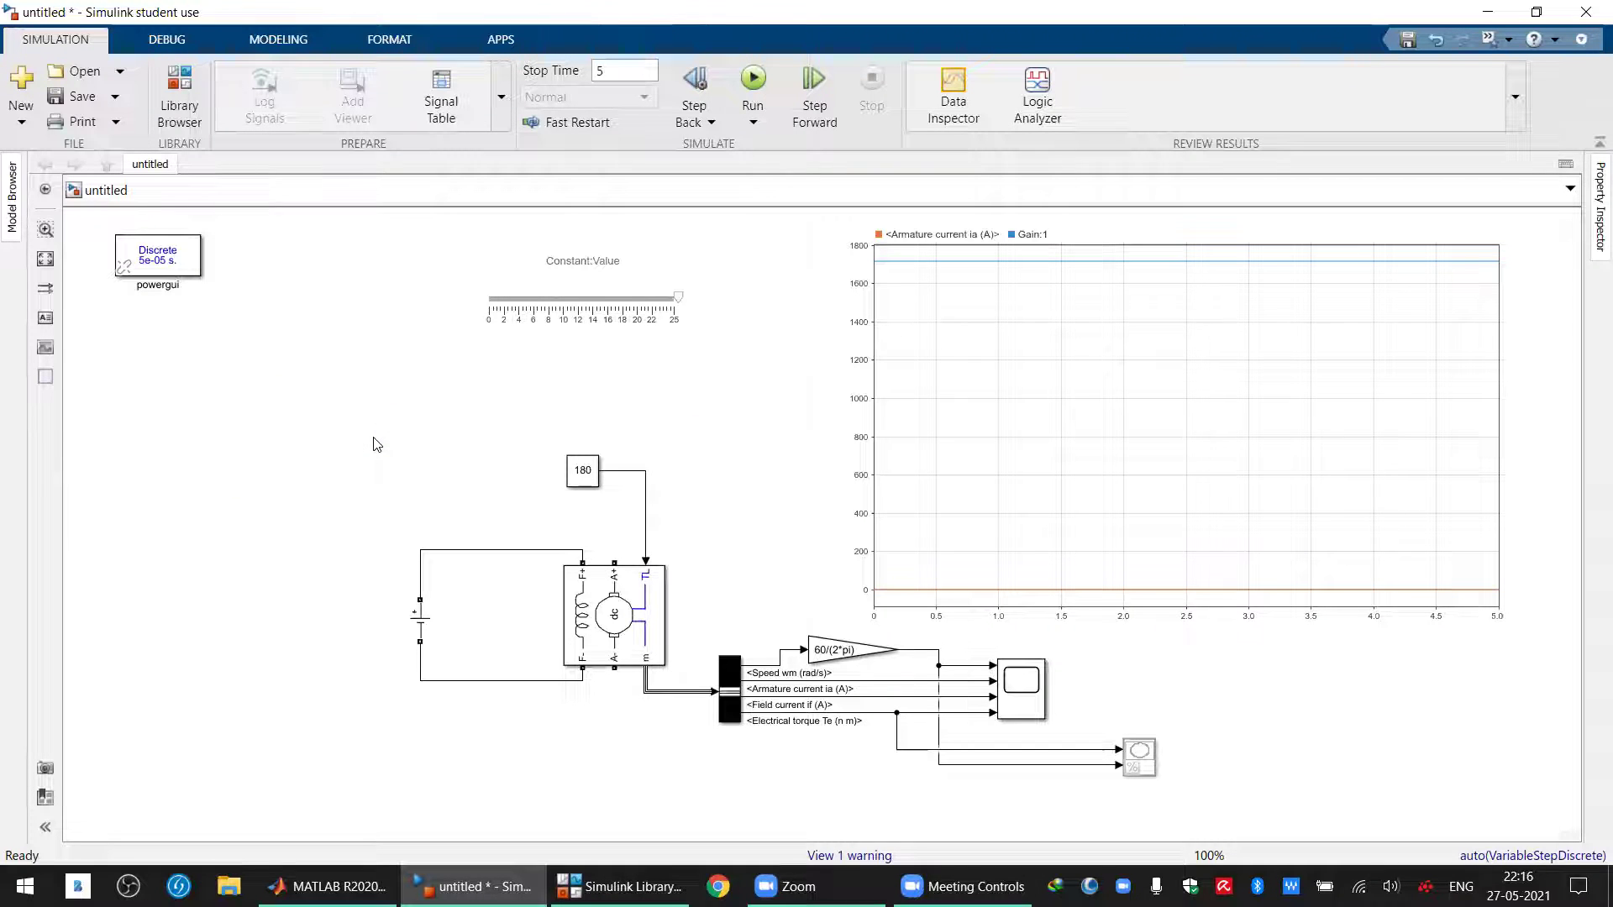
pyautogui.click(634, 570)
pyautogui.click(510, 631)
# Add a Voltage Measurement block from the Specialized Power Systems measurements library and wire it across the machine's A+ and A- terminals, lowering the return wire
pyautogui.click(621, 886)
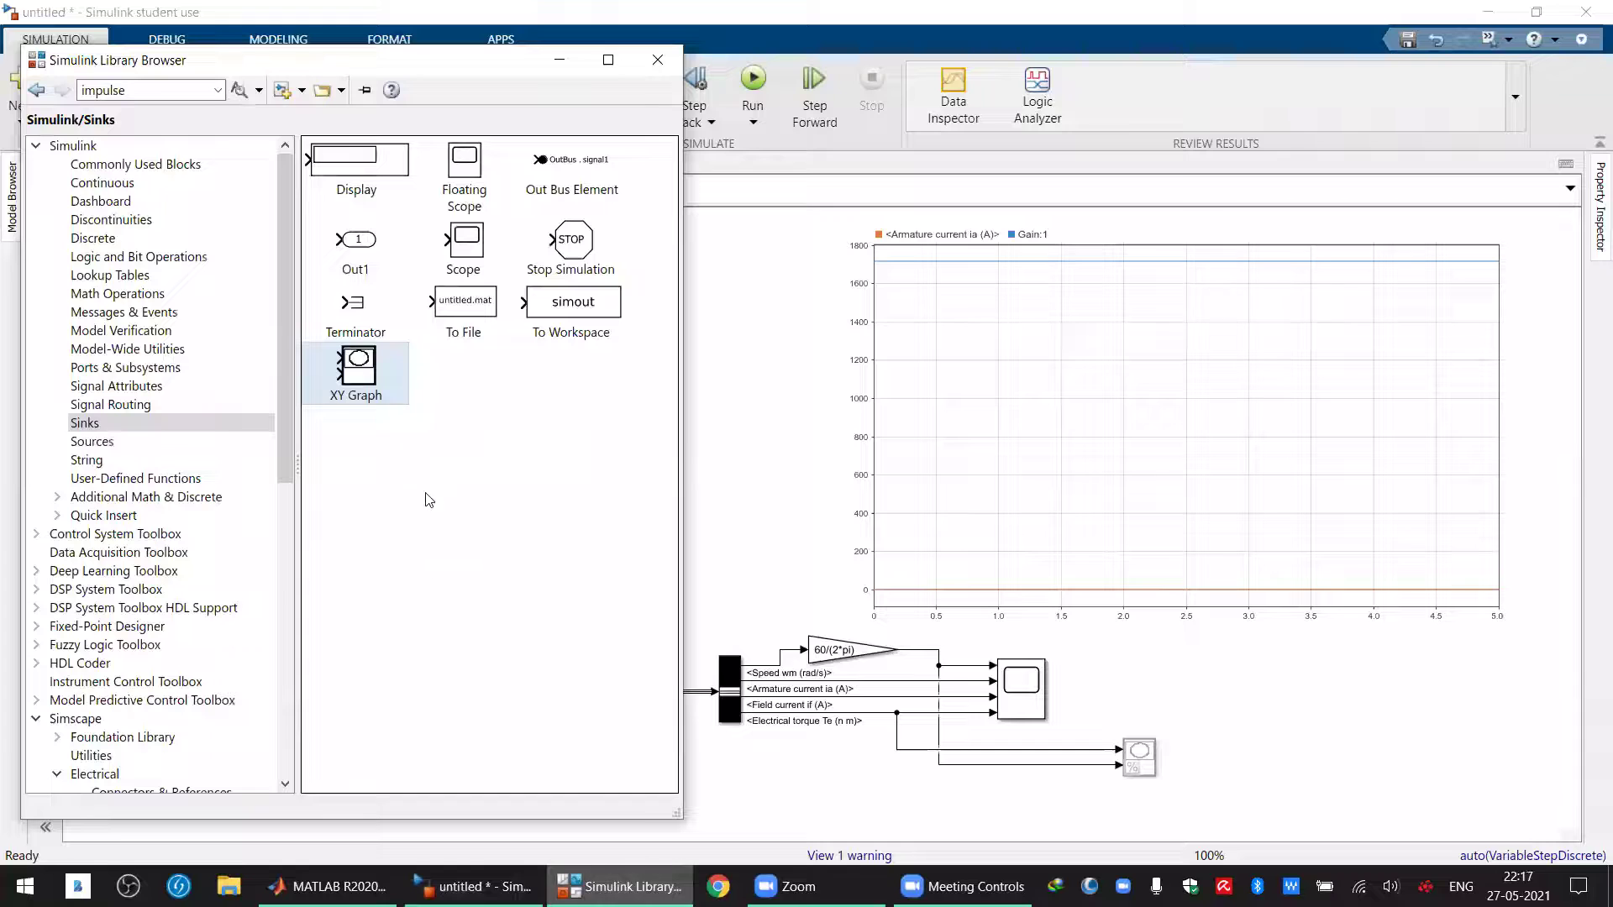
pyautogui.click(282, 585)
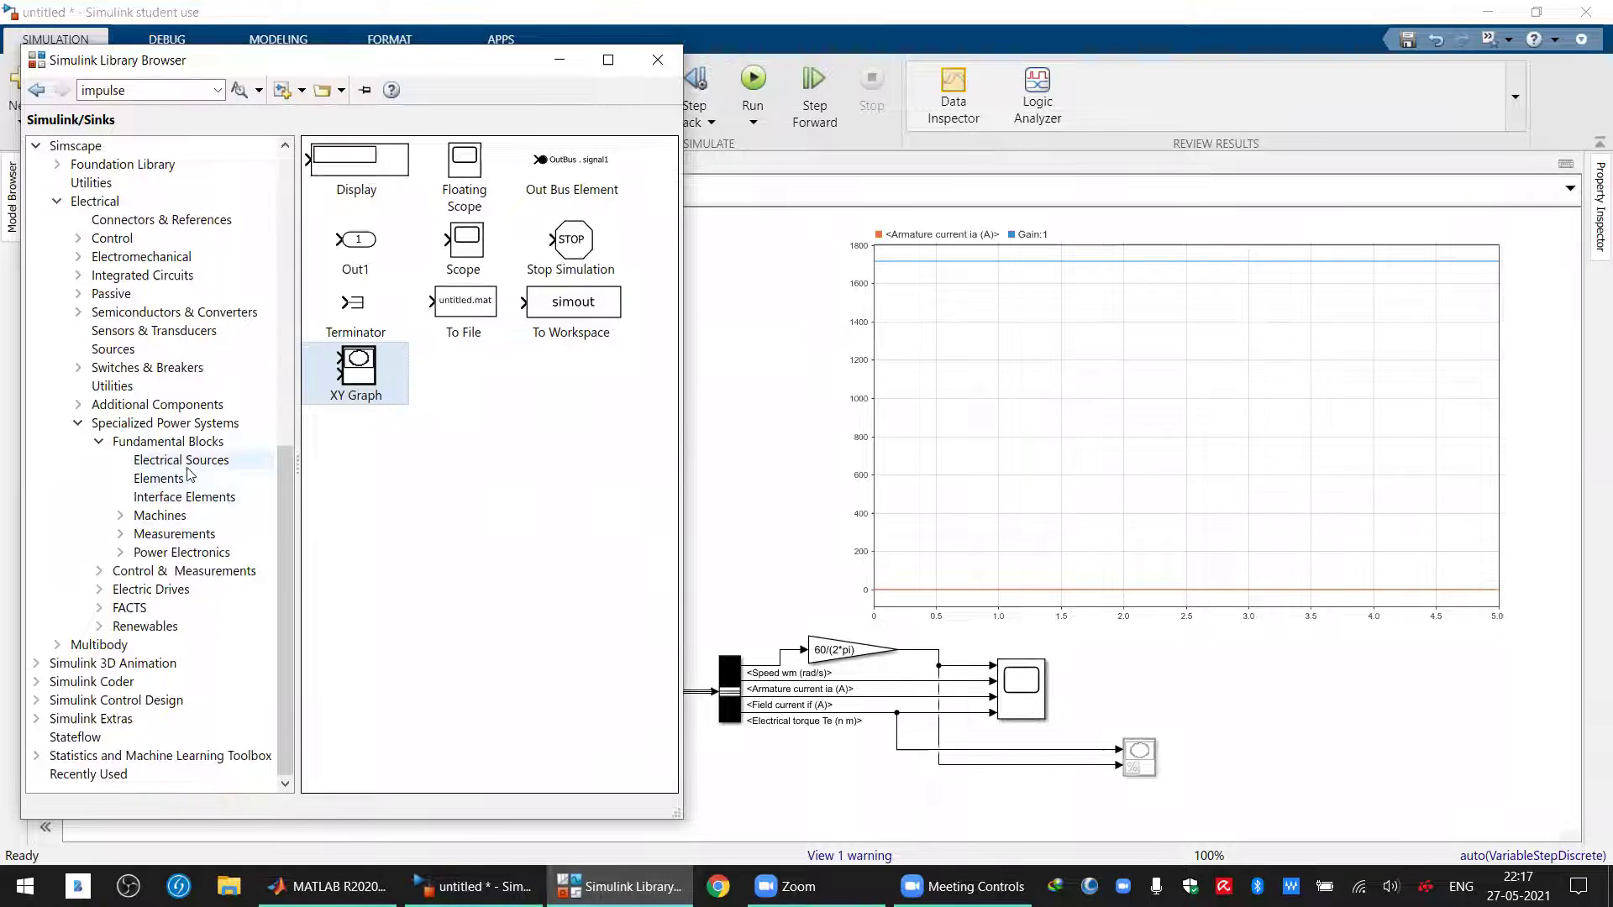
pyautogui.click(175, 535)
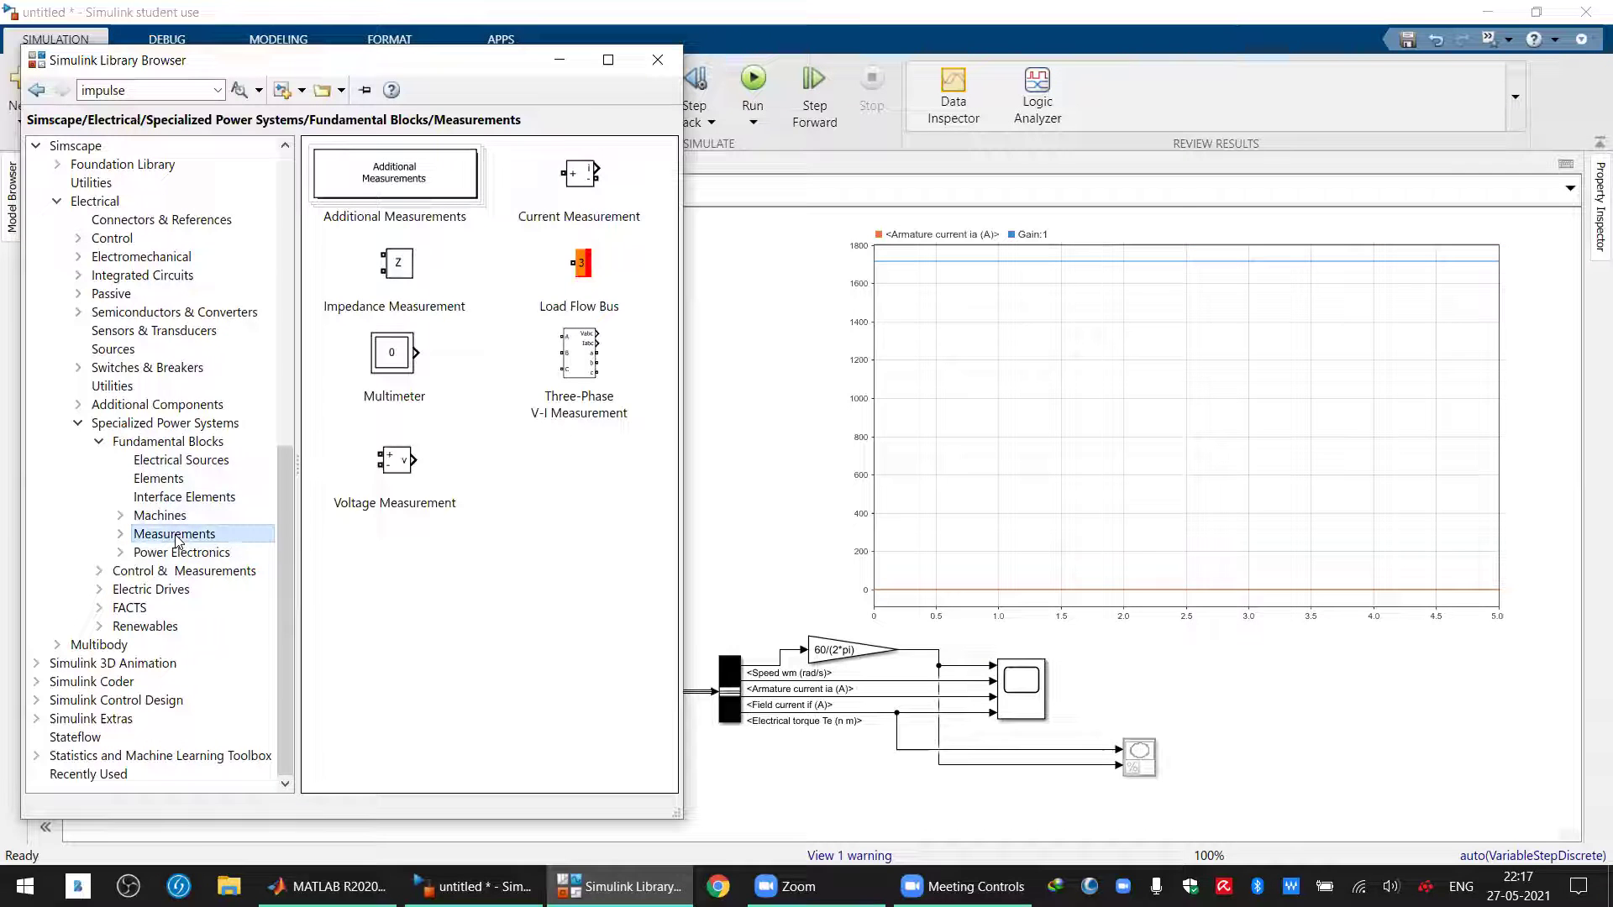
pyautogui.moveTo(371, 475); pyautogui.dragTo(614, 563)
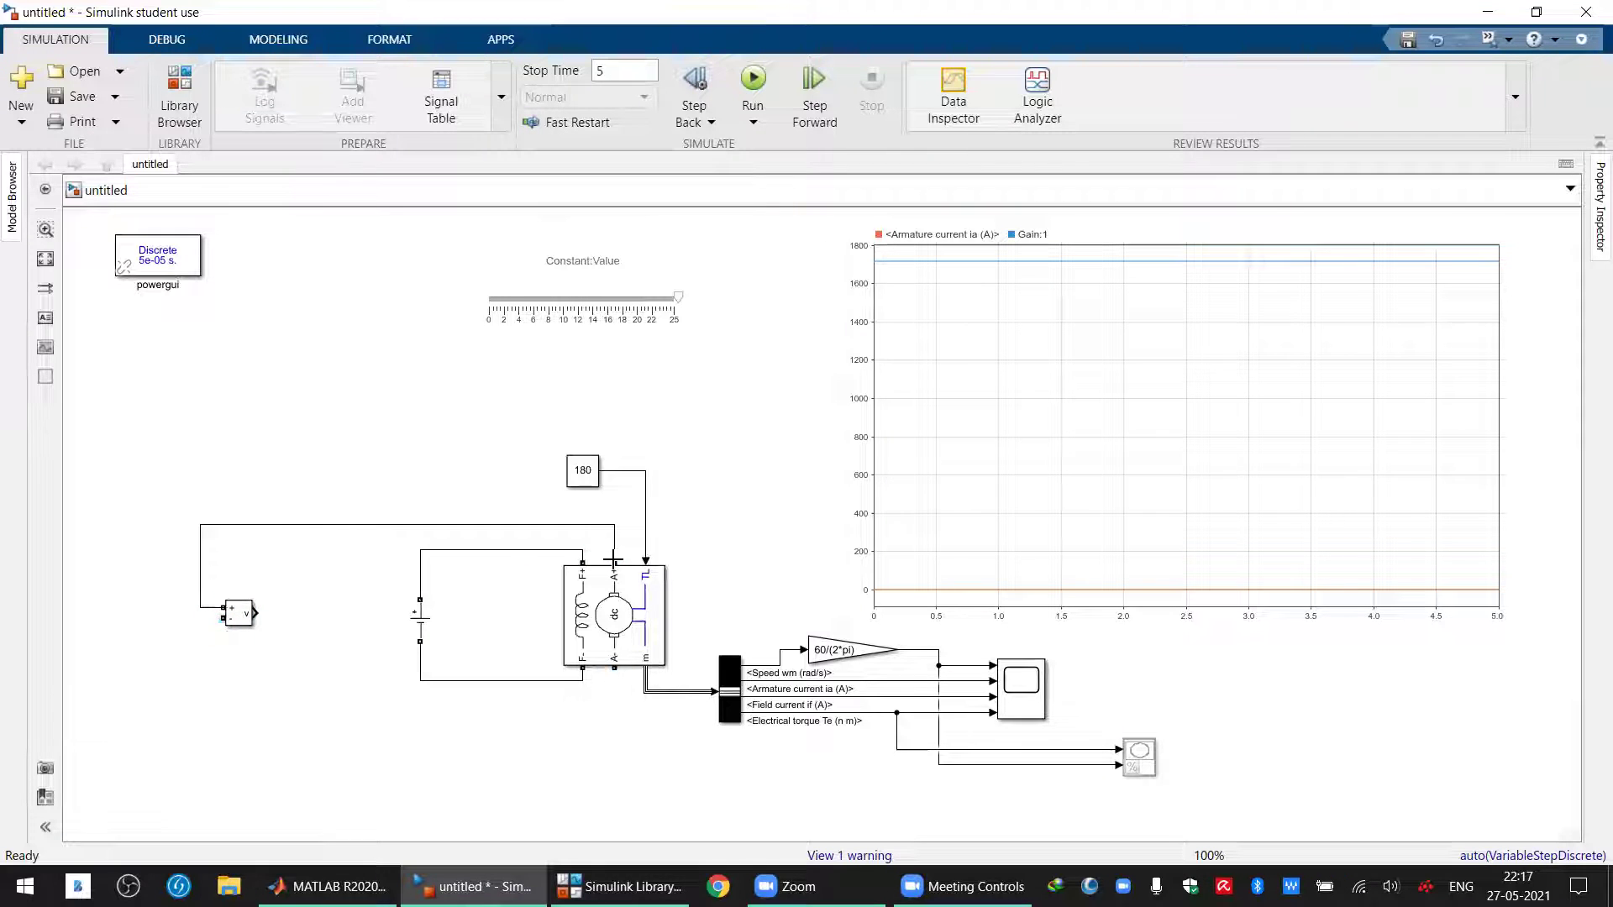
pyautogui.moveTo(224, 618); pyautogui.dragTo(616, 673)
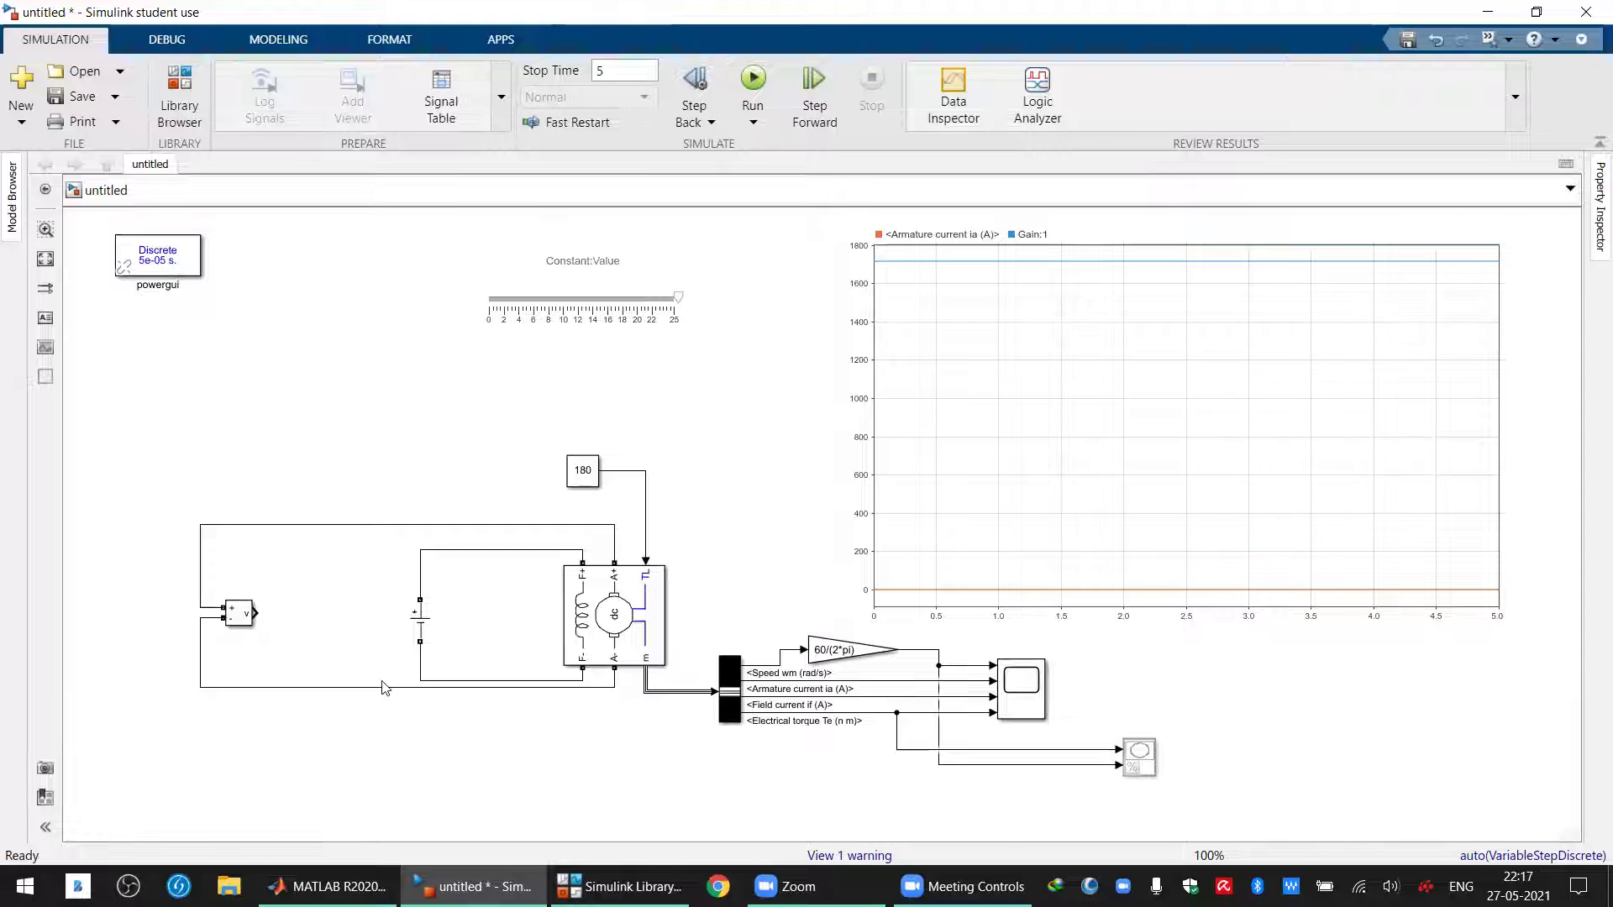
pyautogui.moveTo(370, 687); pyautogui.dragTo(367, 724)
# Add a Simulink Scope block and connect it to the output of the Voltage Measurement block
pyautogui.doubleClick(367, 766)
pyautogui.write('sco')
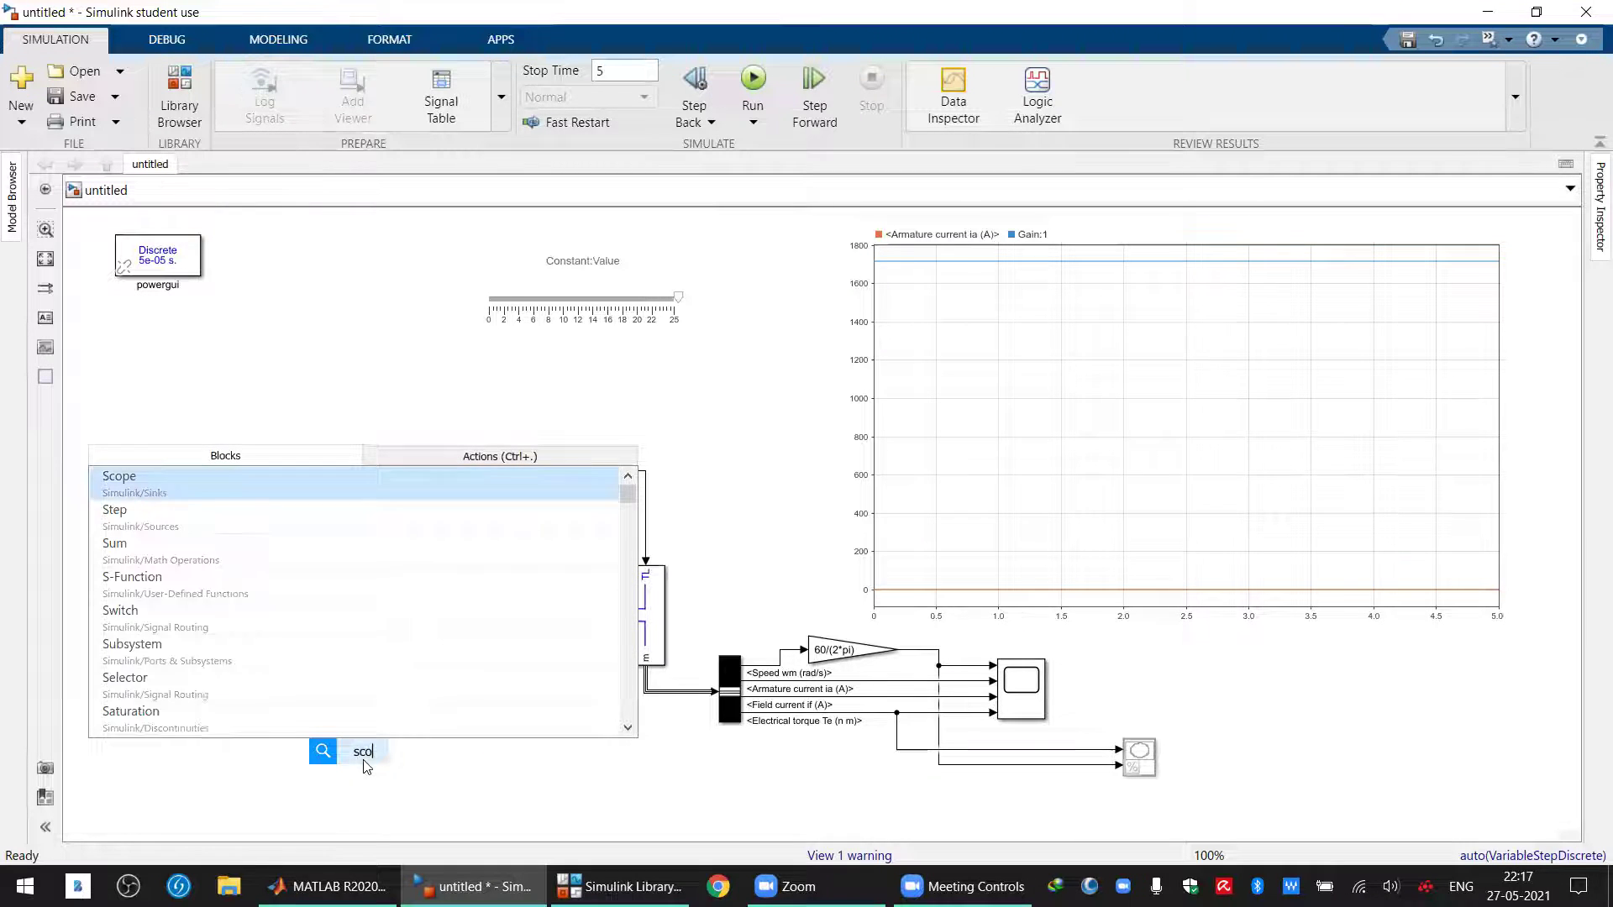
pyautogui.write('pe')
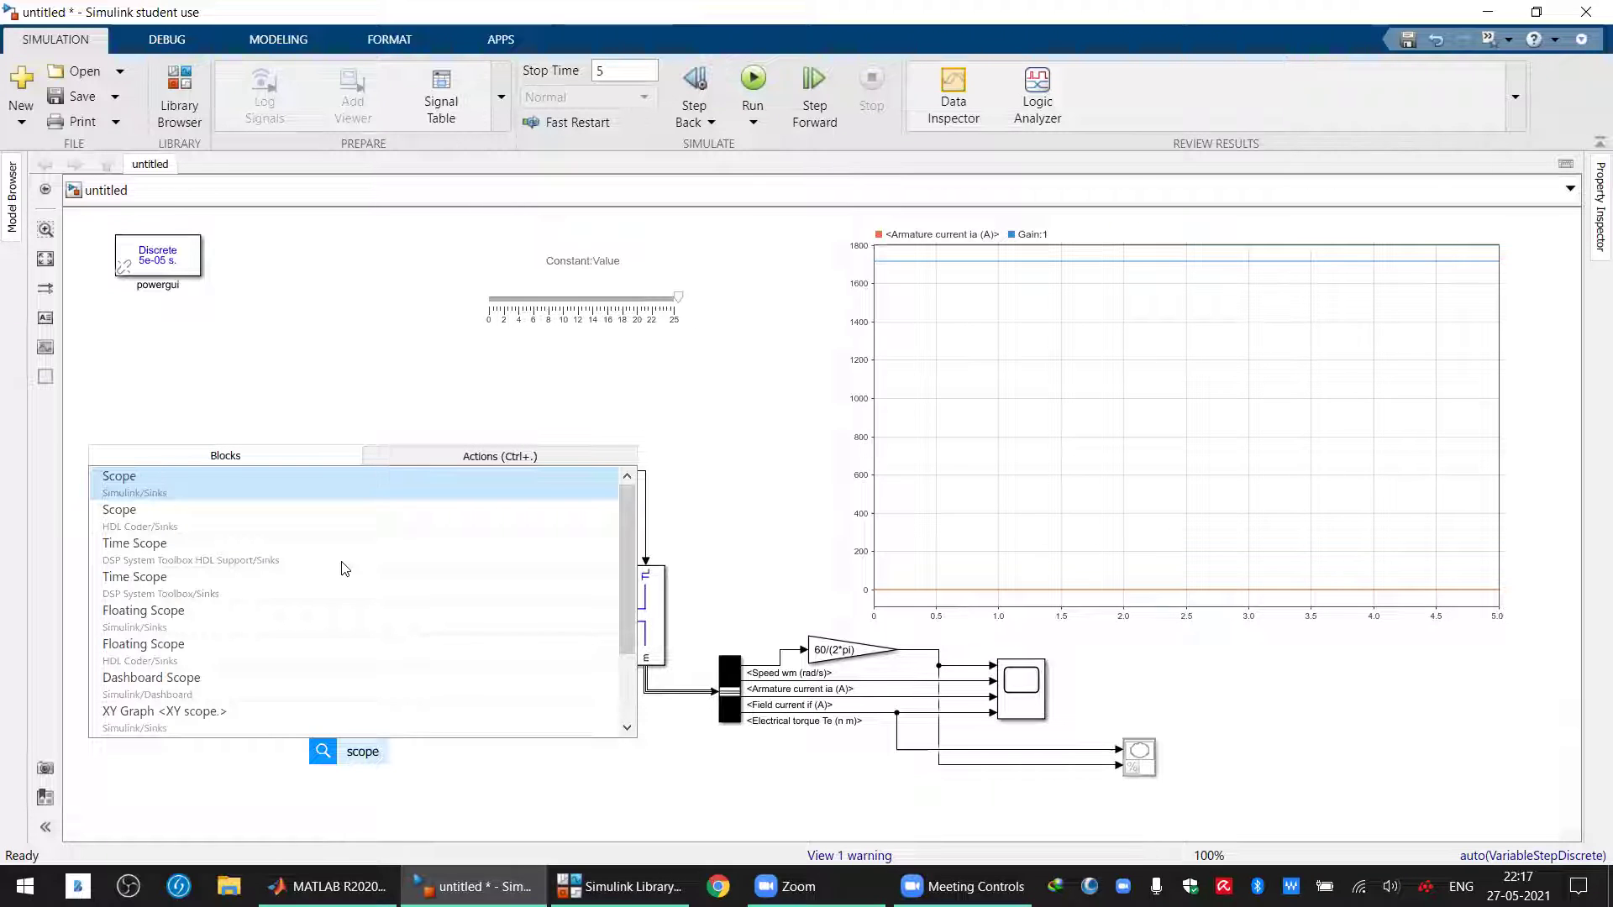
pyautogui.click(188, 487)
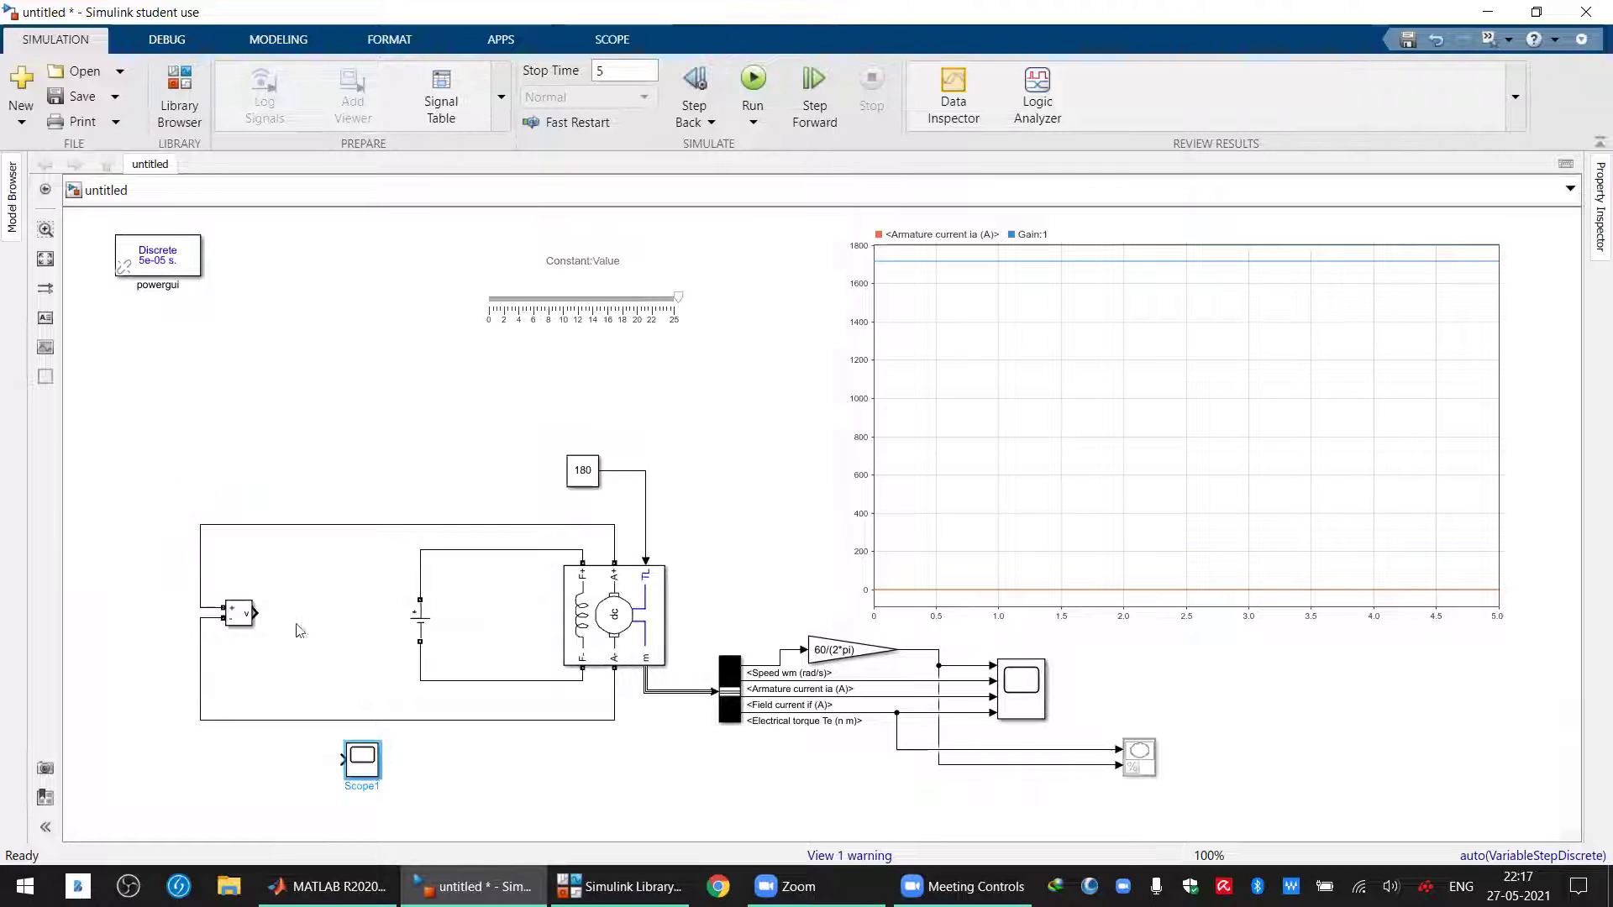
pyautogui.moveTo(360, 761); pyautogui.dragTo(305, 611)
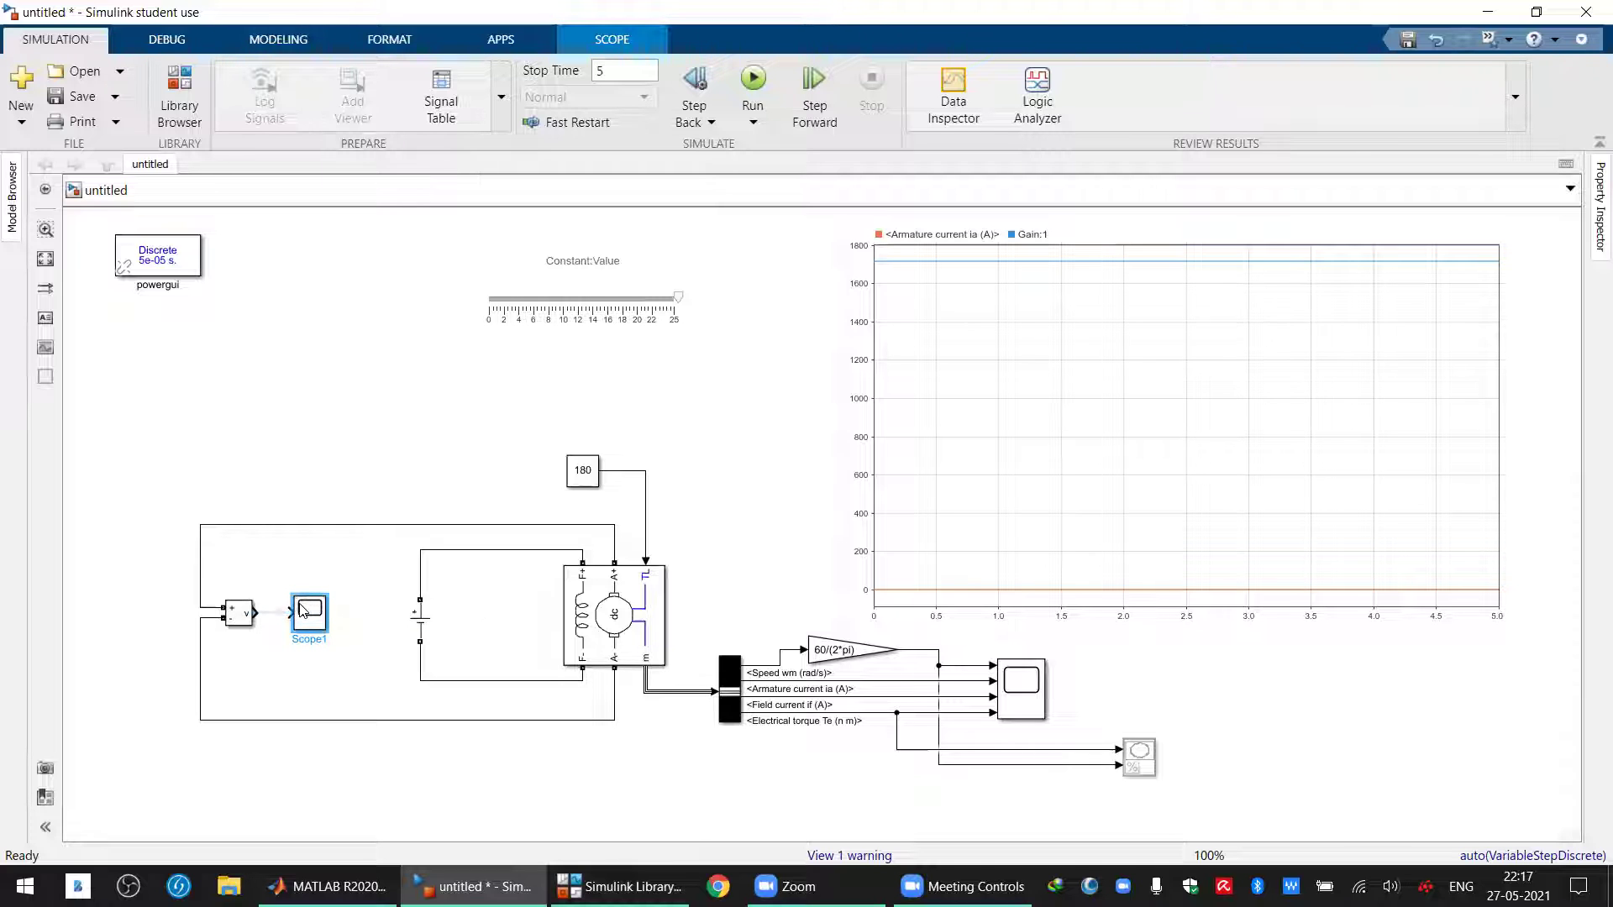
pyautogui.click(300, 694)
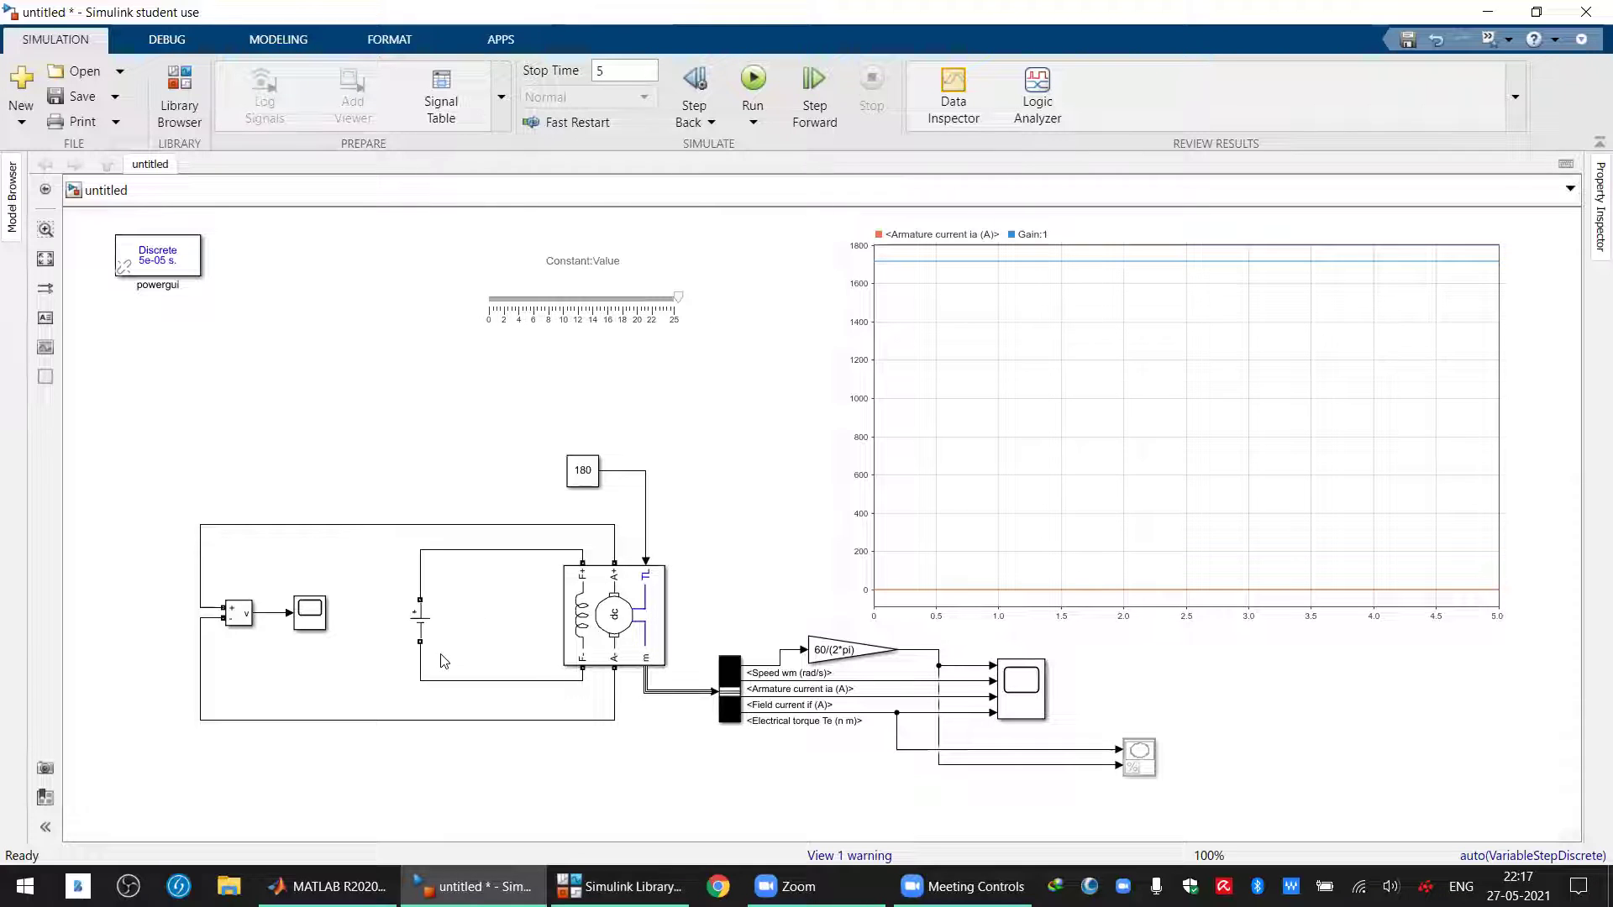
# Move the field winding's DC voltage source closer to the DC machine
pyautogui.click(609, 625)
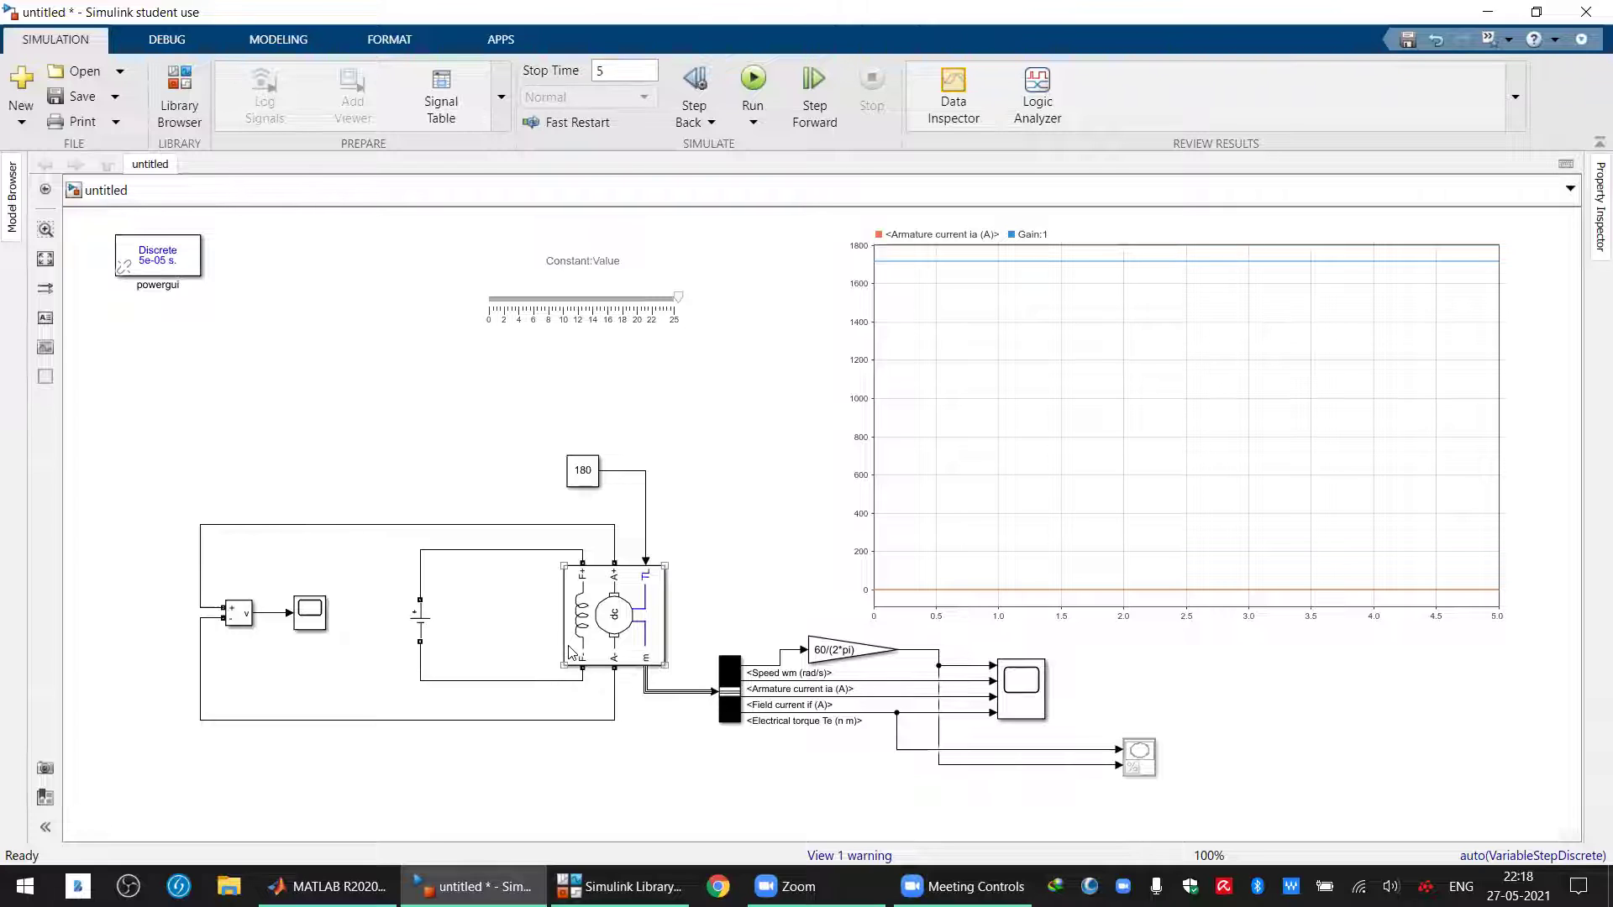
pyautogui.moveTo(426, 621); pyautogui.dragTo(505, 620)
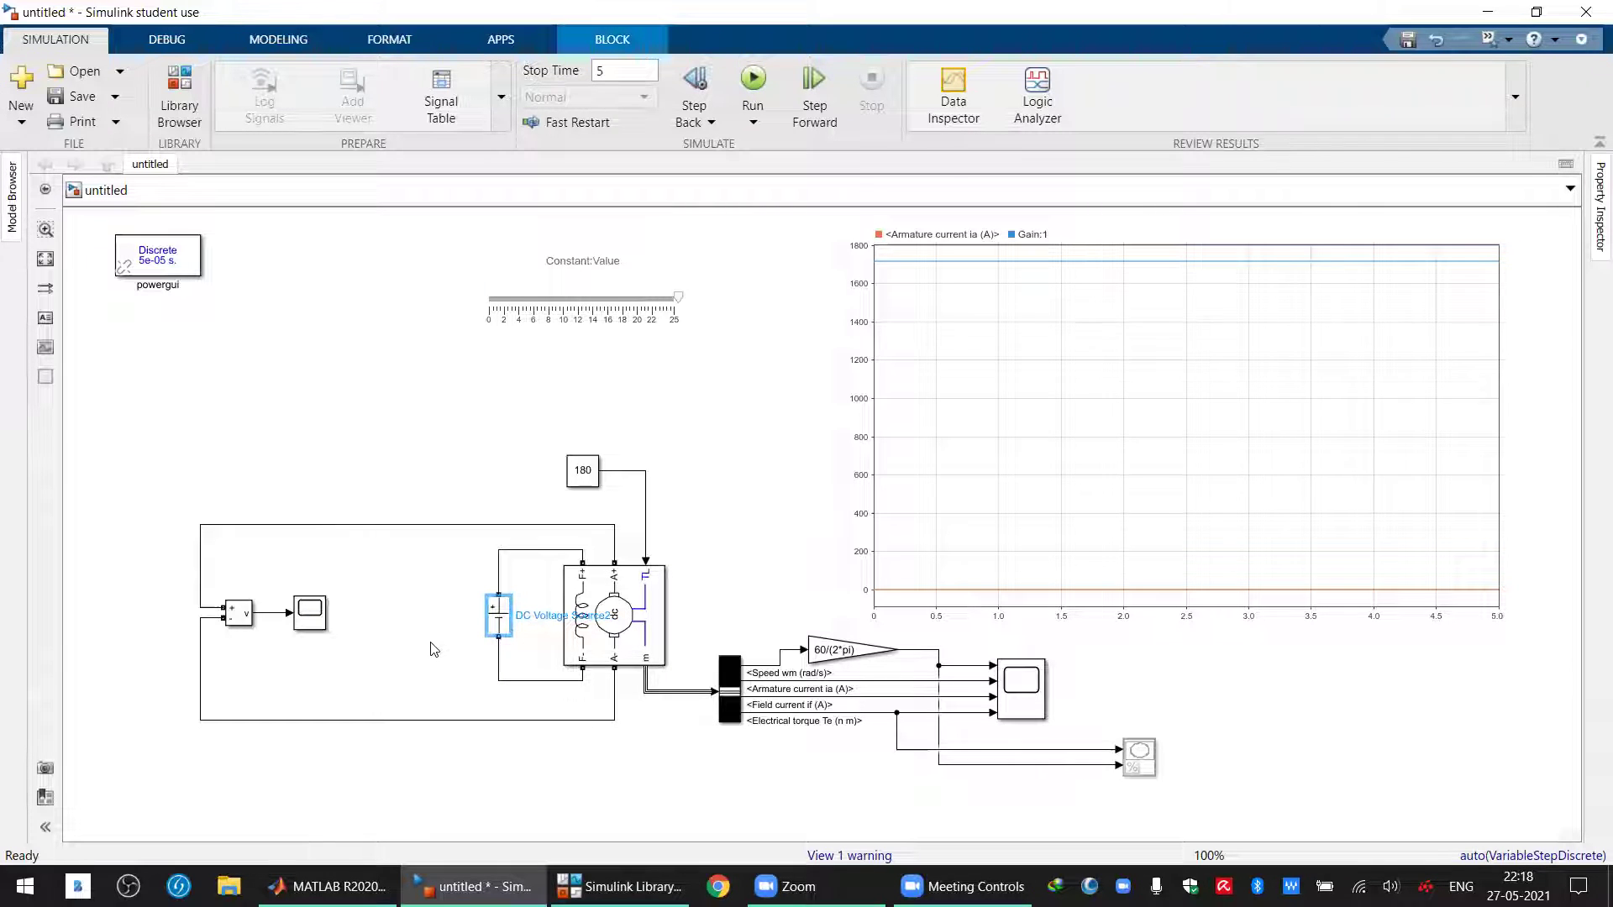
pyautogui.click(637, 651)
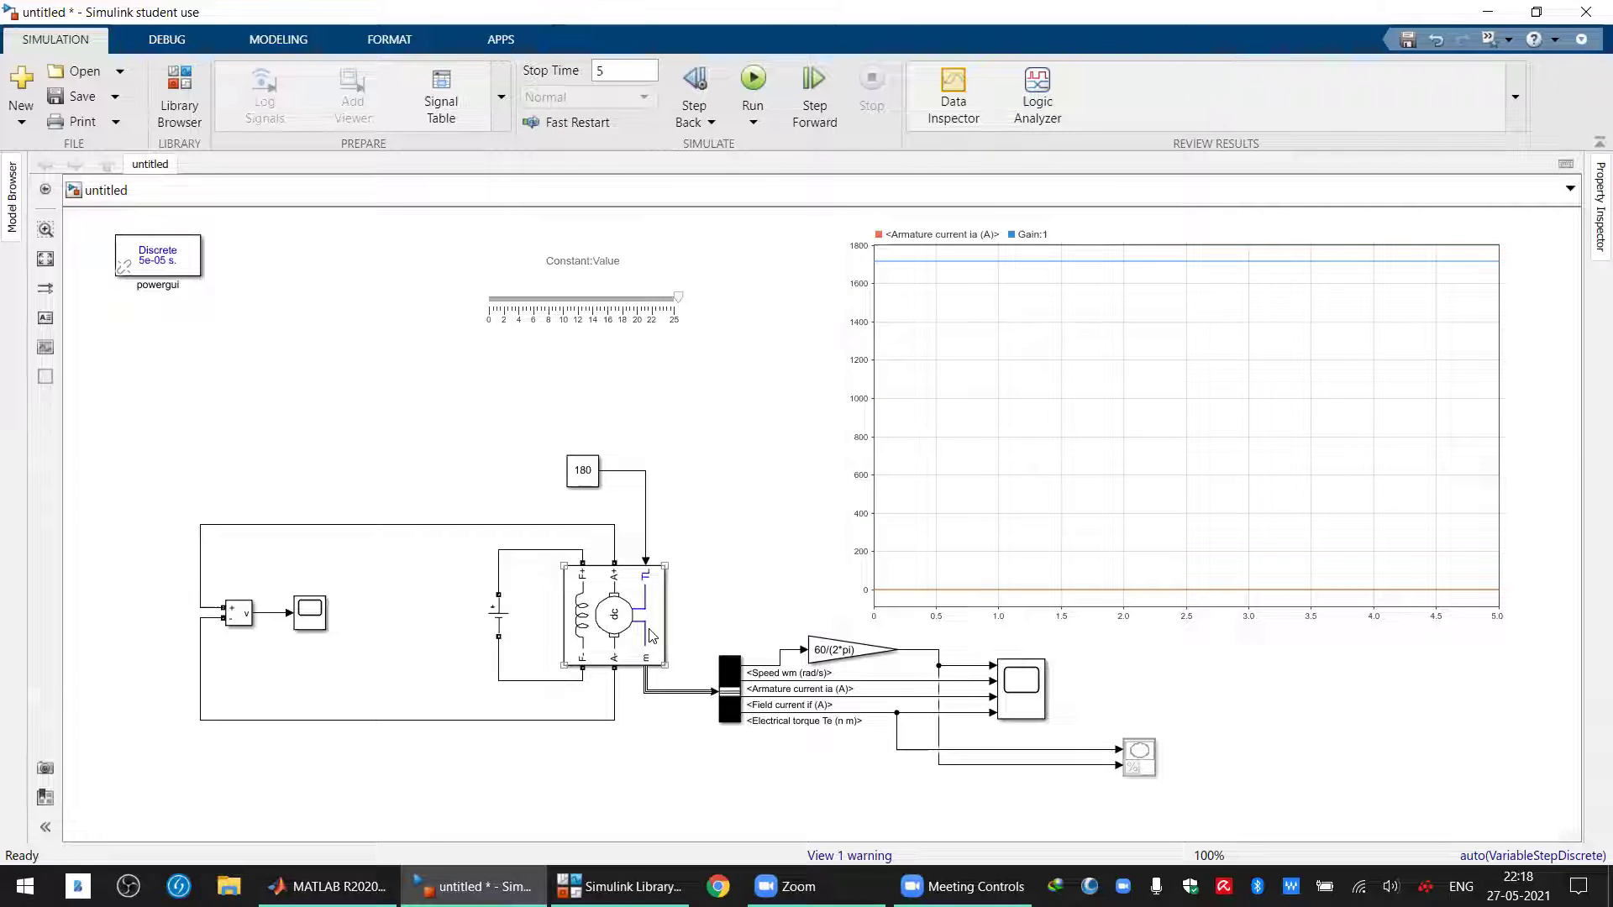
# Change the DC machine's mechanical input to Speed w and apply it
pyautogui.doubleClick(652, 636)
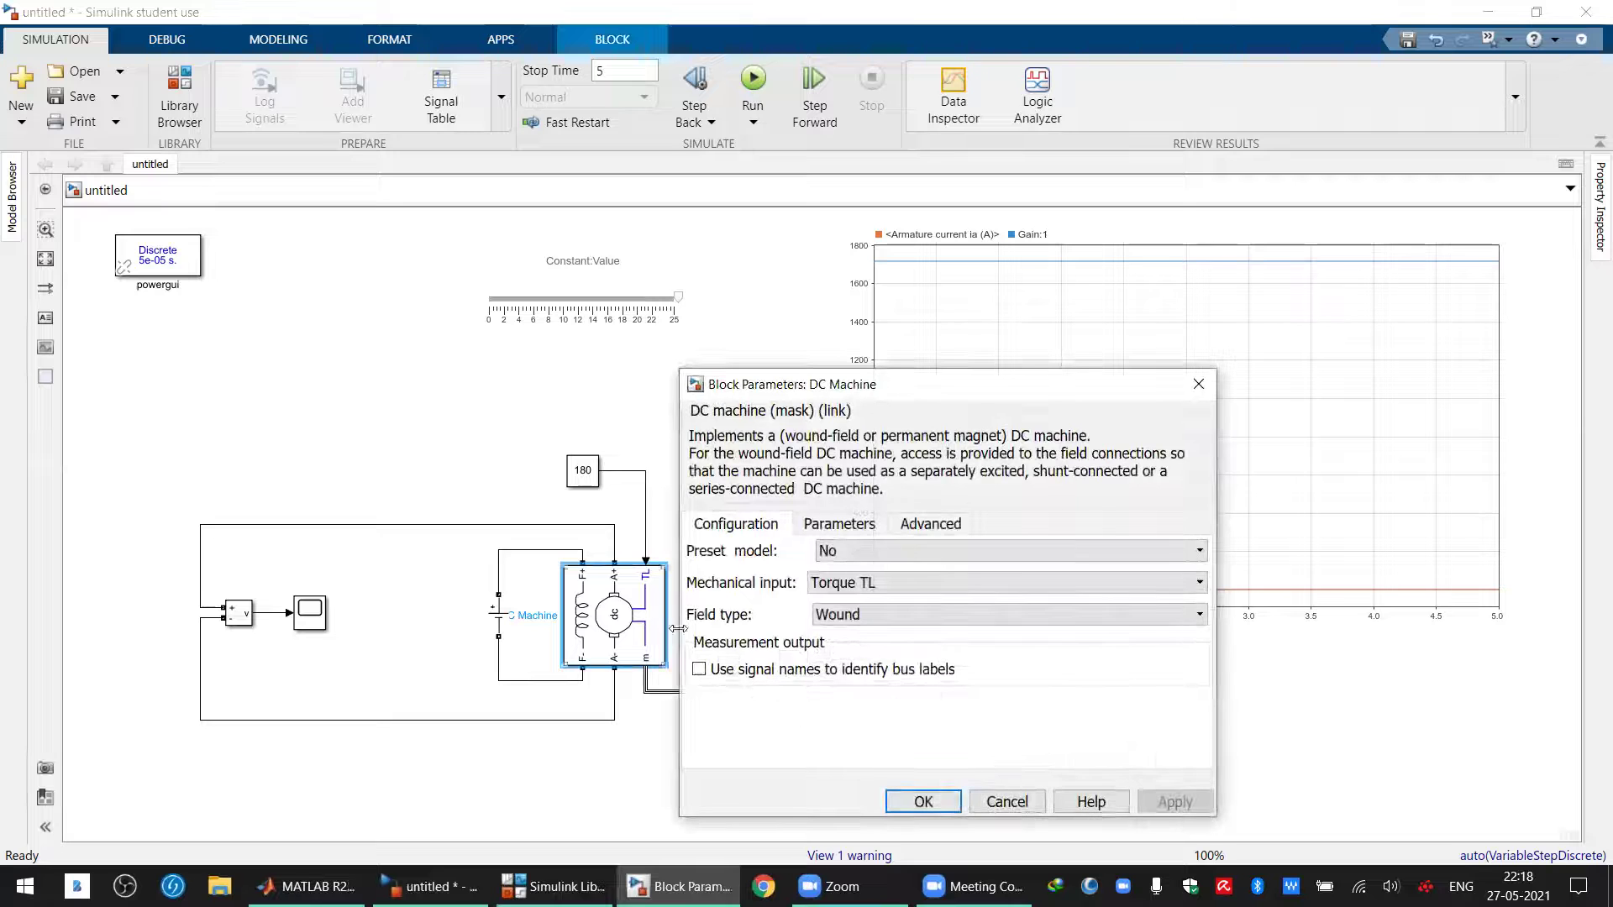
pyautogui.click(845, 586)
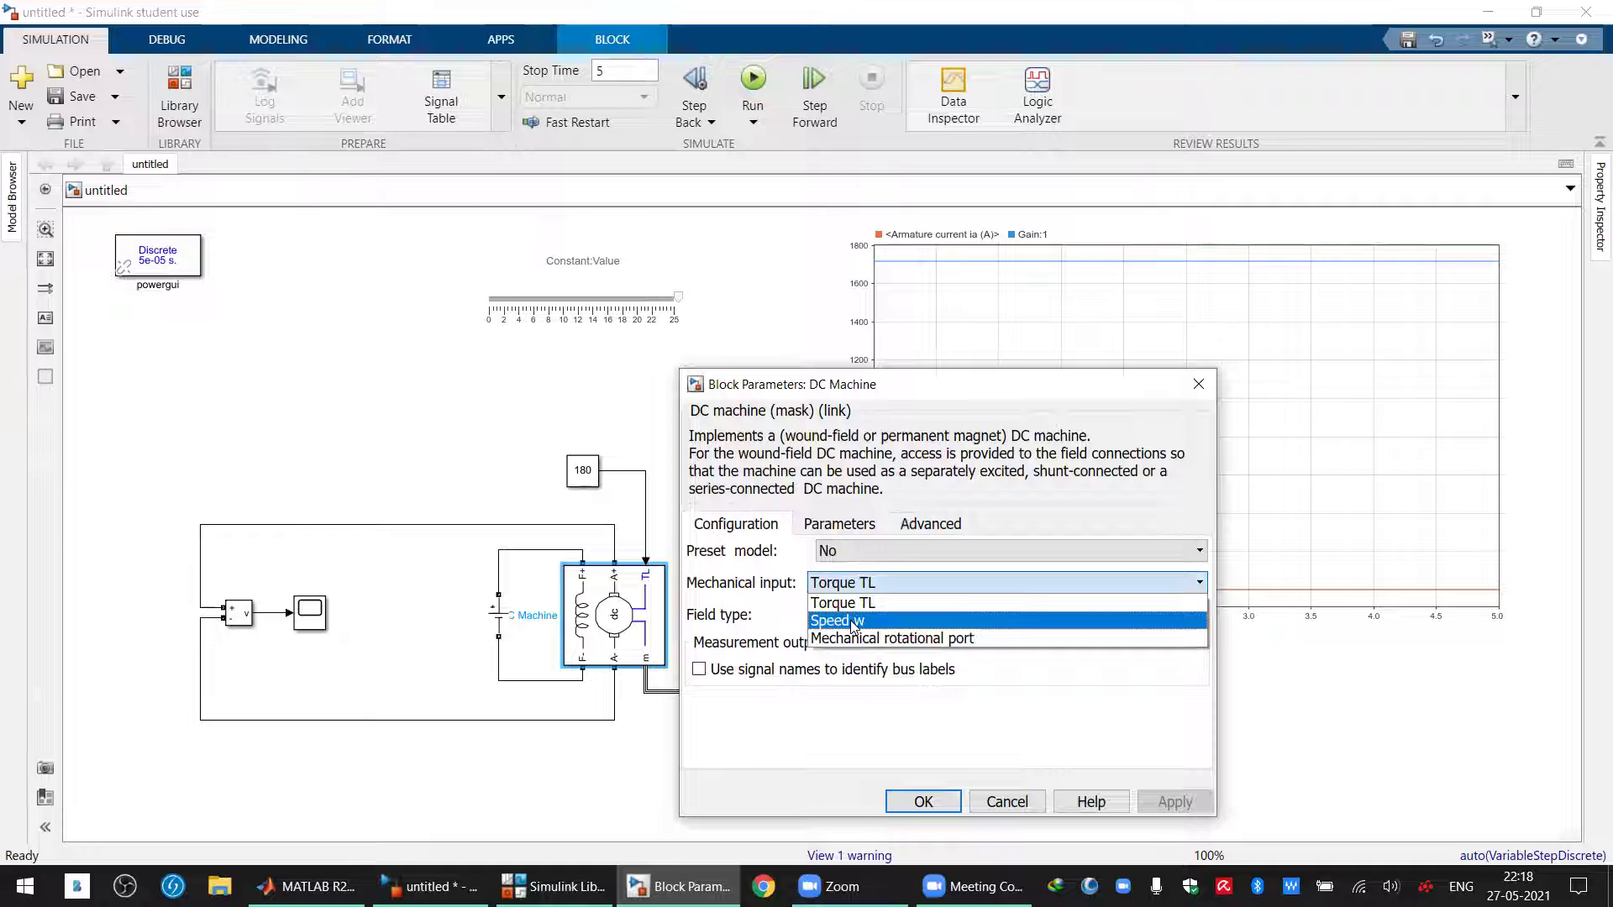
pyautogui.click(853, 622)
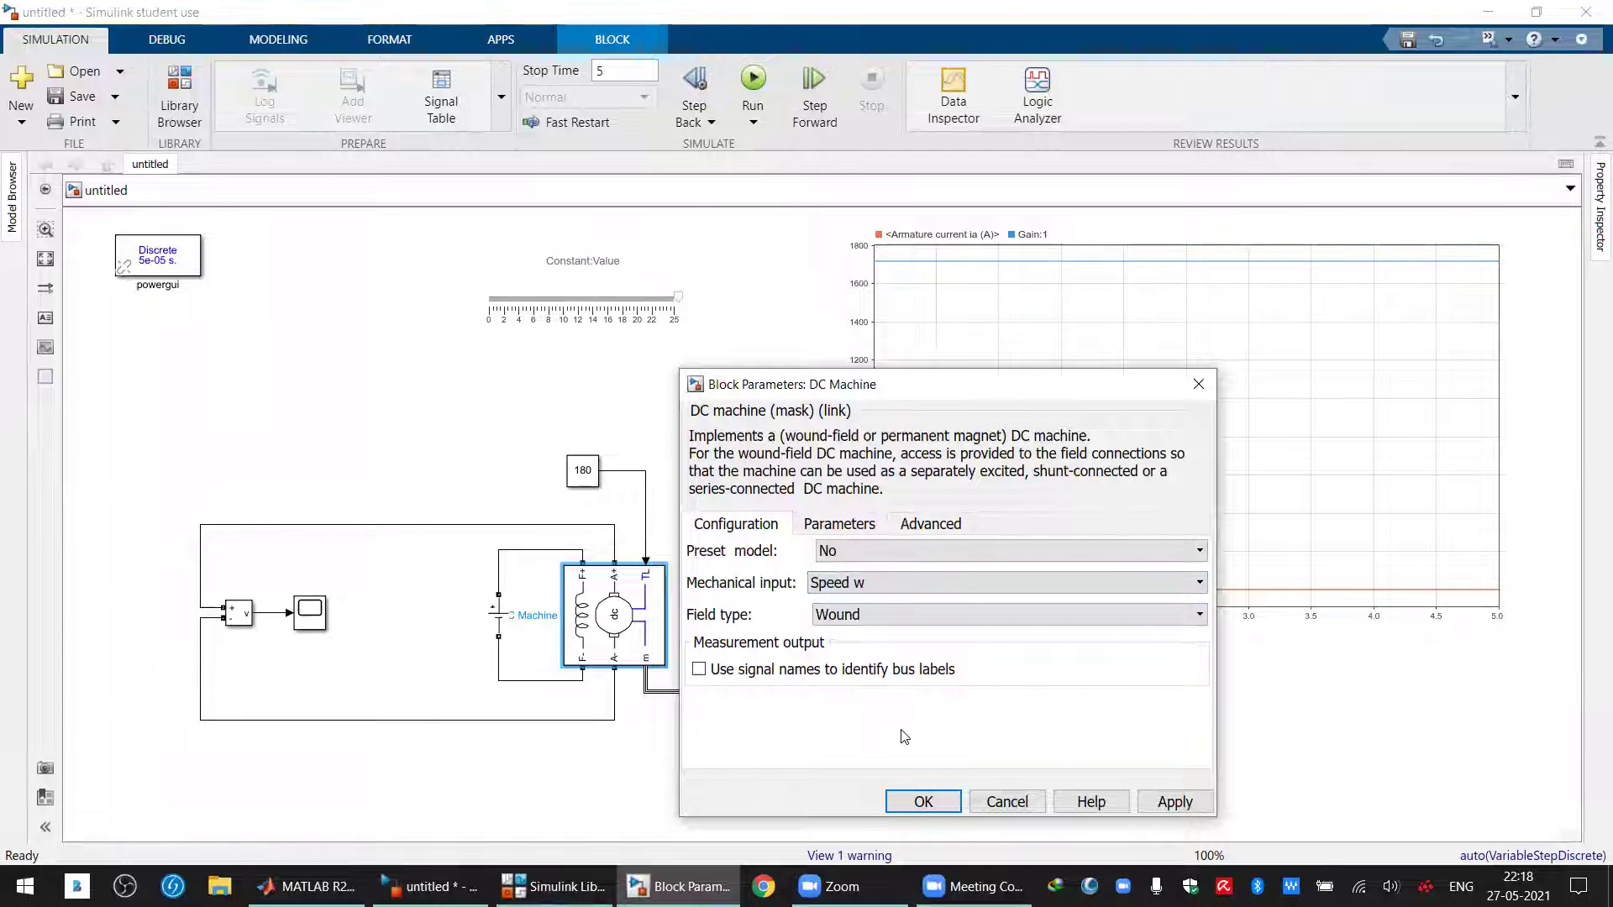
pyautogui.click(908, 805)
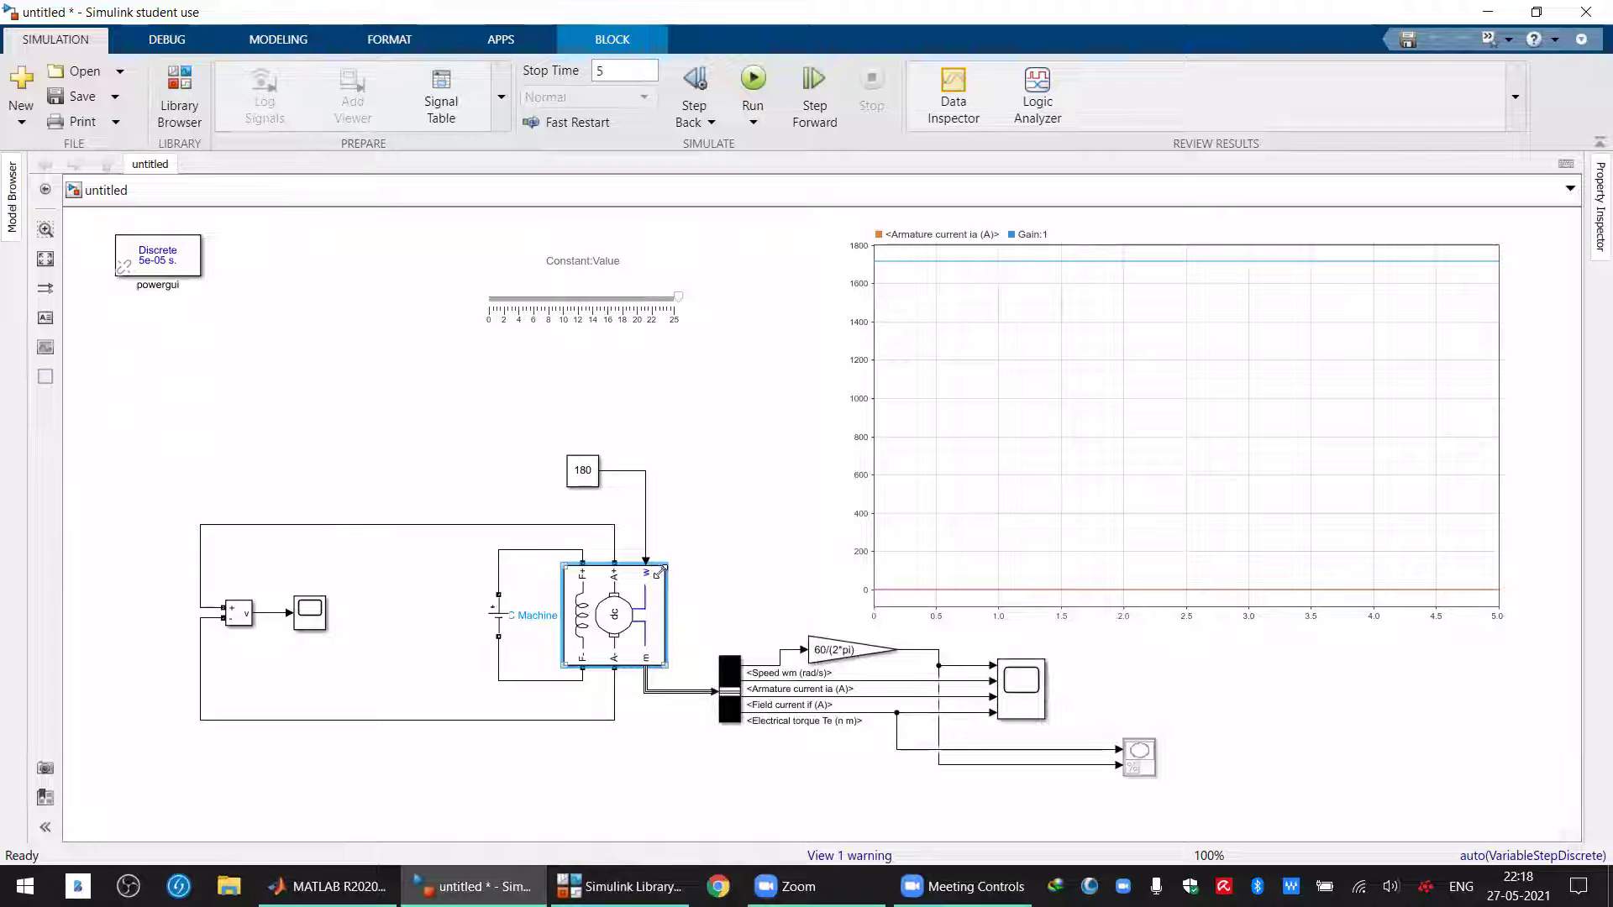
# Check the Constant block's parameters and set the maximum of its linked slider to 200
pyautogui.doubleClick(588, 467)
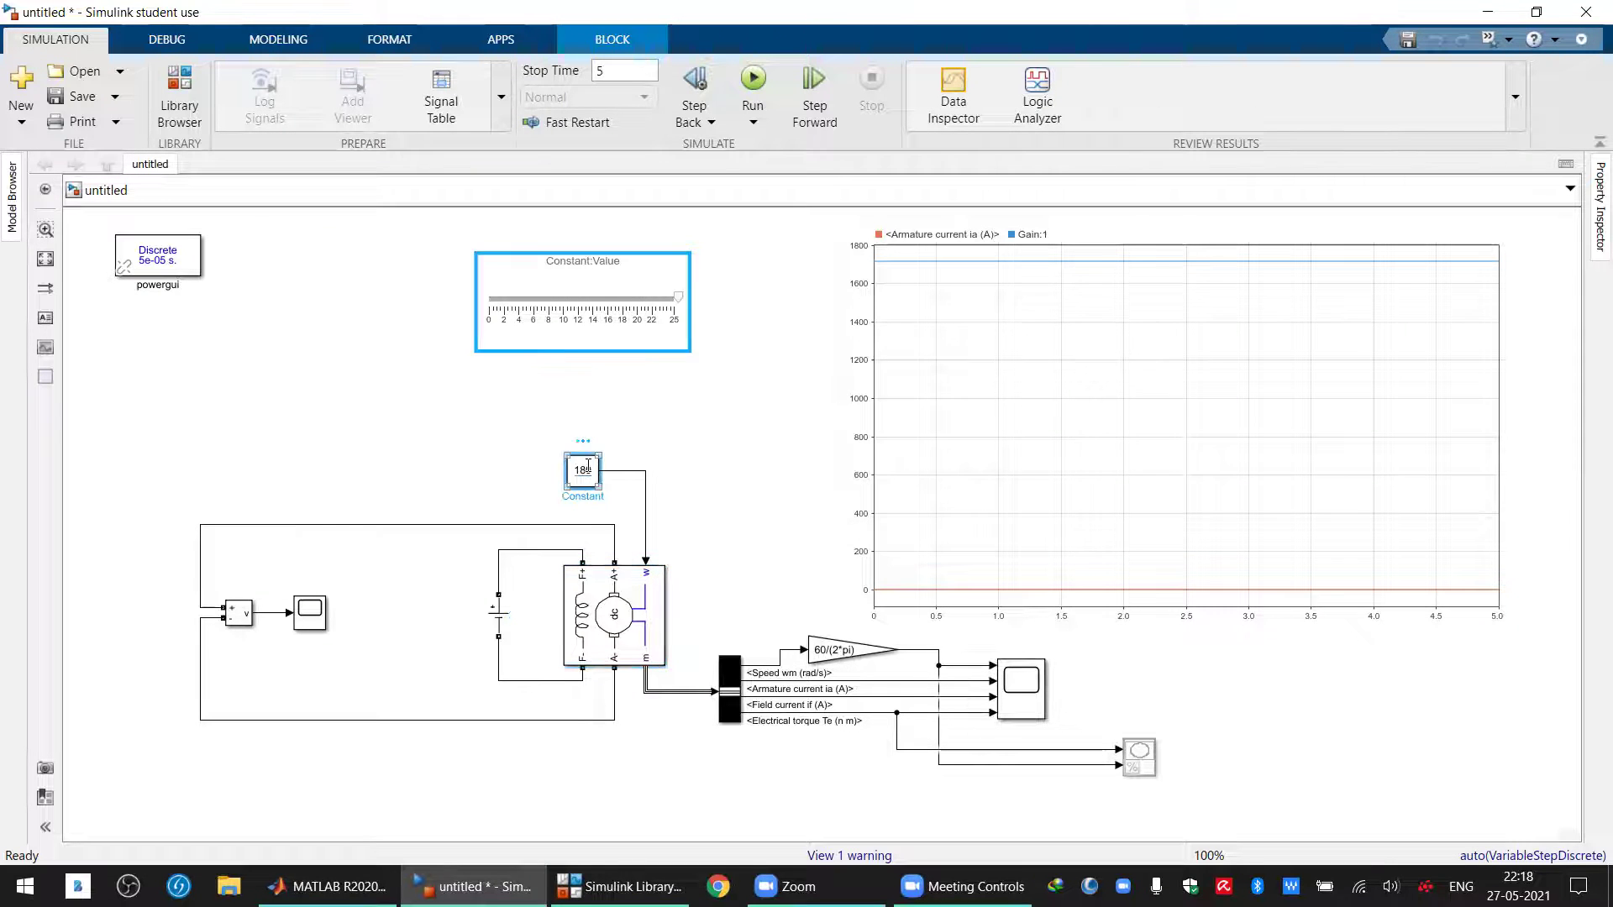
pyautogui.click(808, 633)
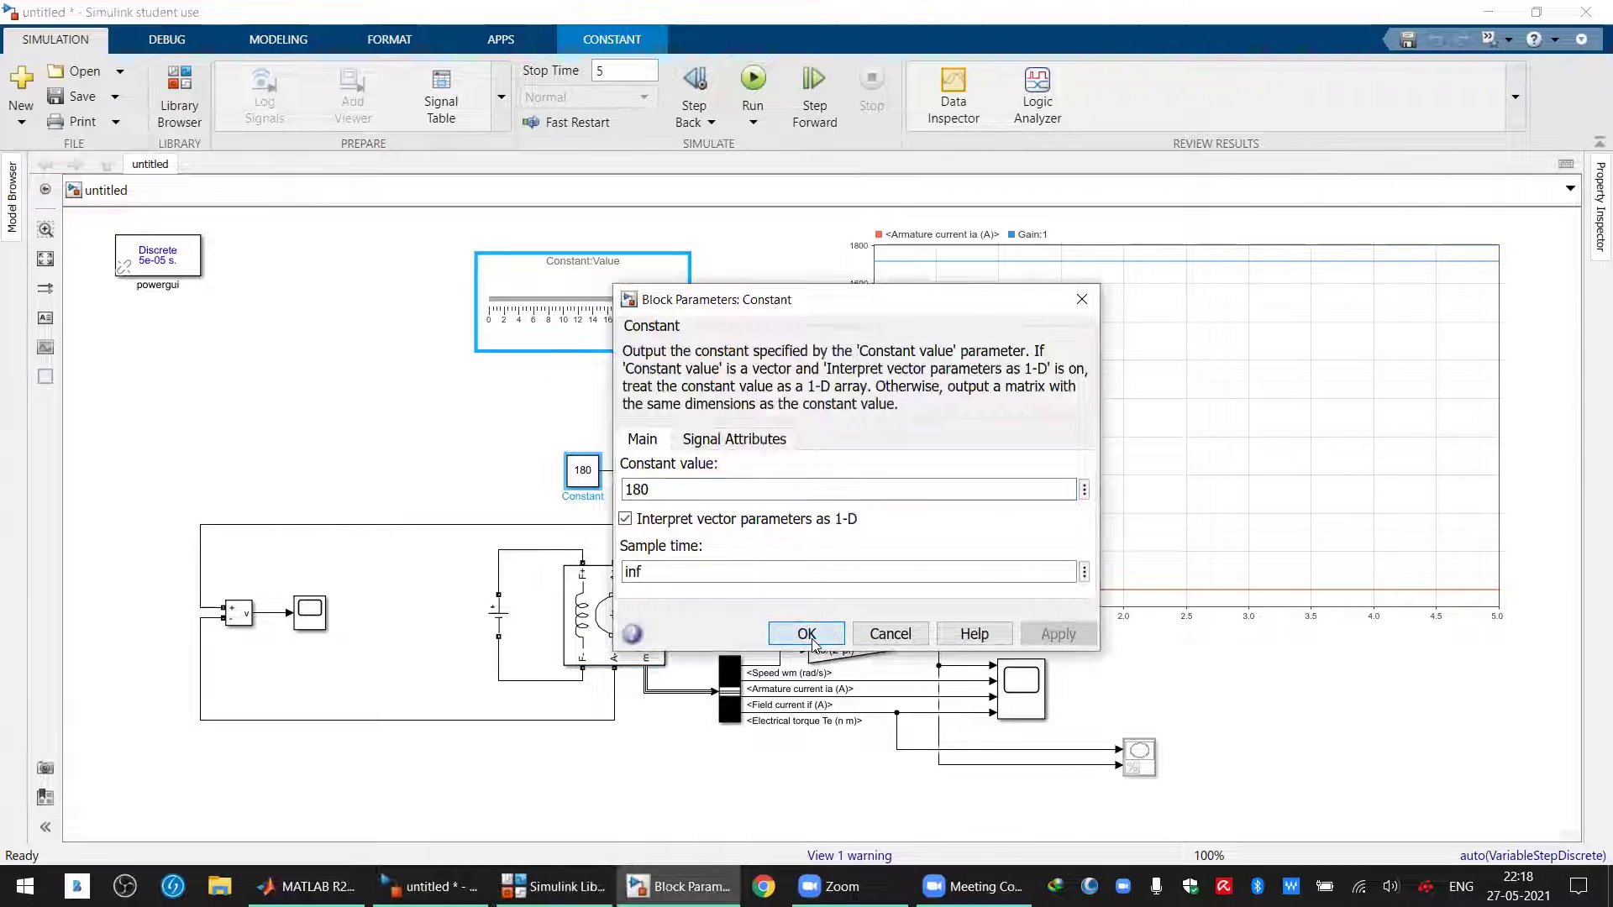
pyautogui.click(600, 268)
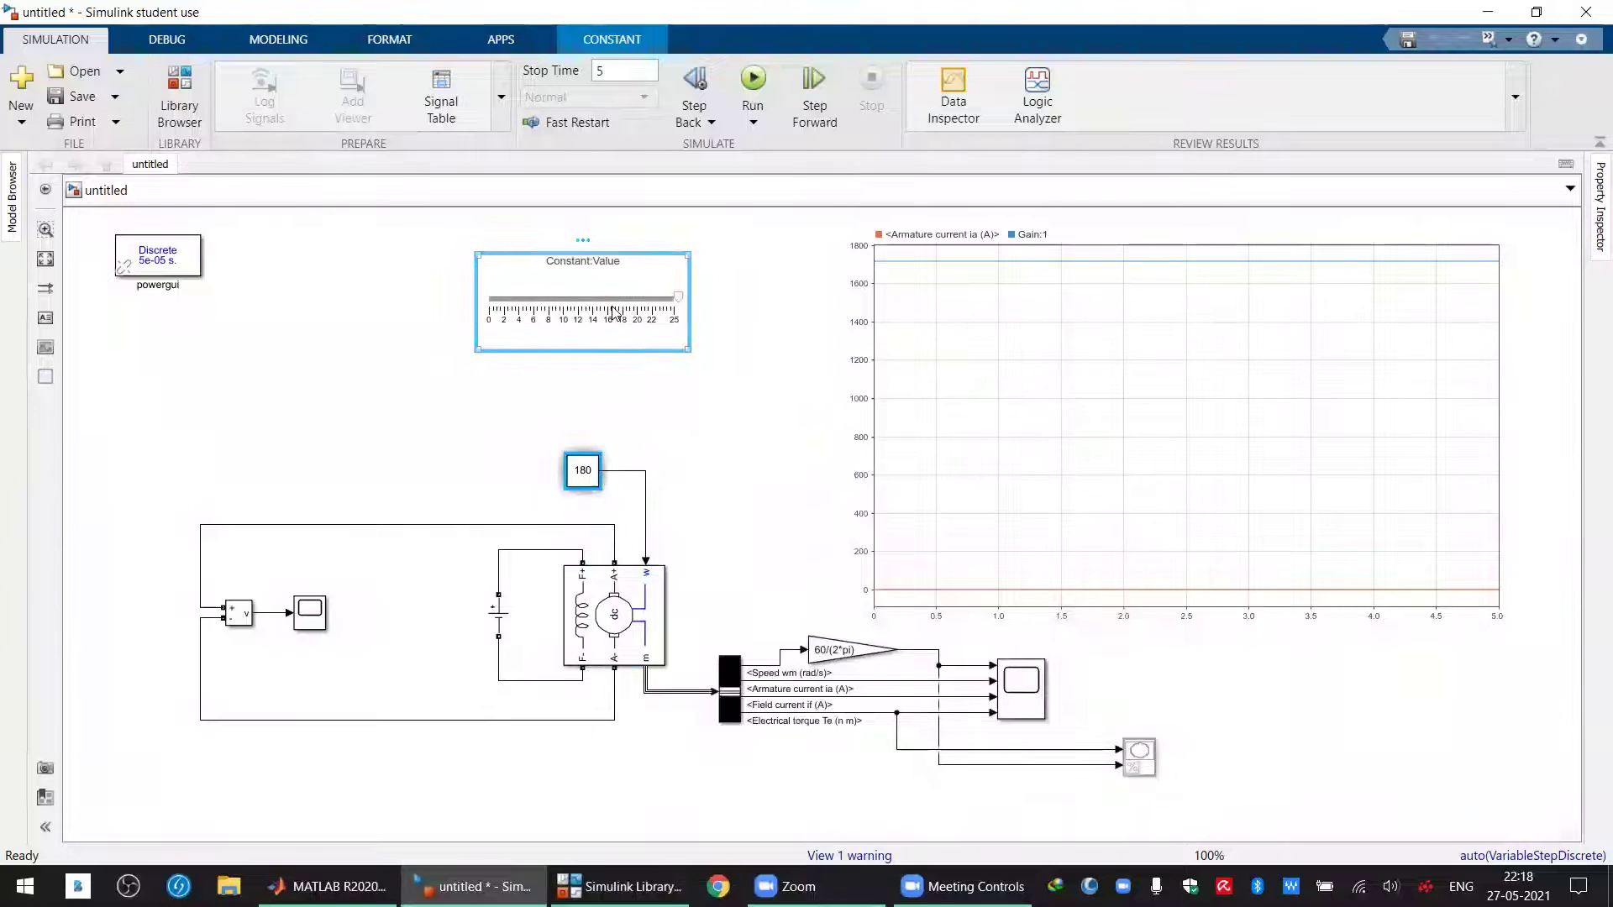
pyautogui.doubleClick(614, 313)
pyautogui.doubleClick(881, 427)
pyautogui.write('200')
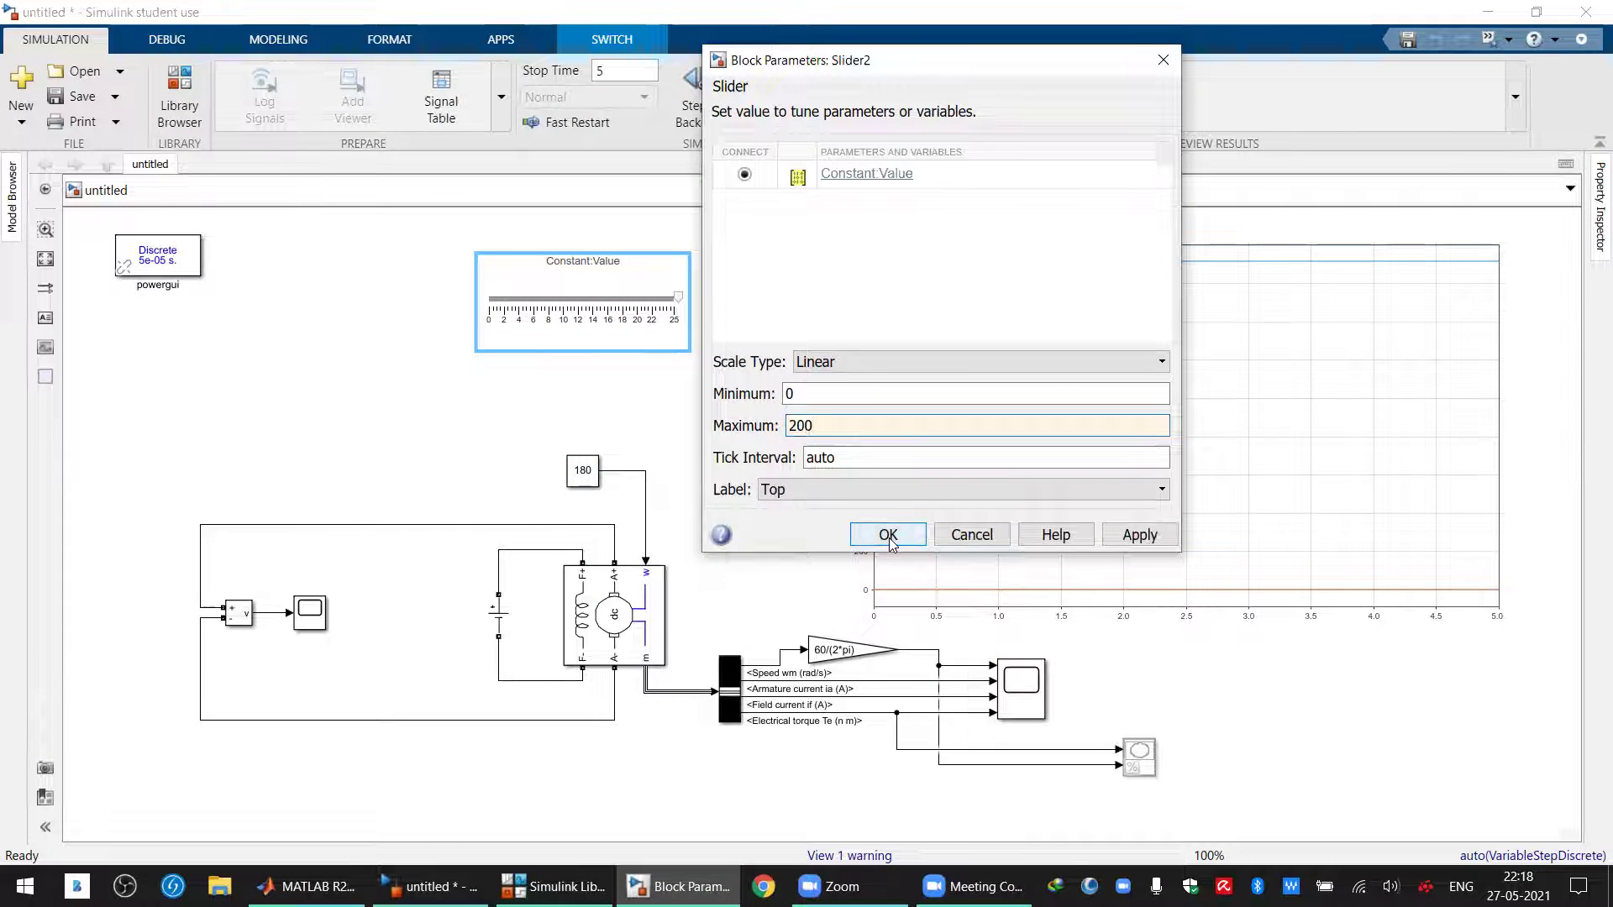
pyautogui.click(889, 538)
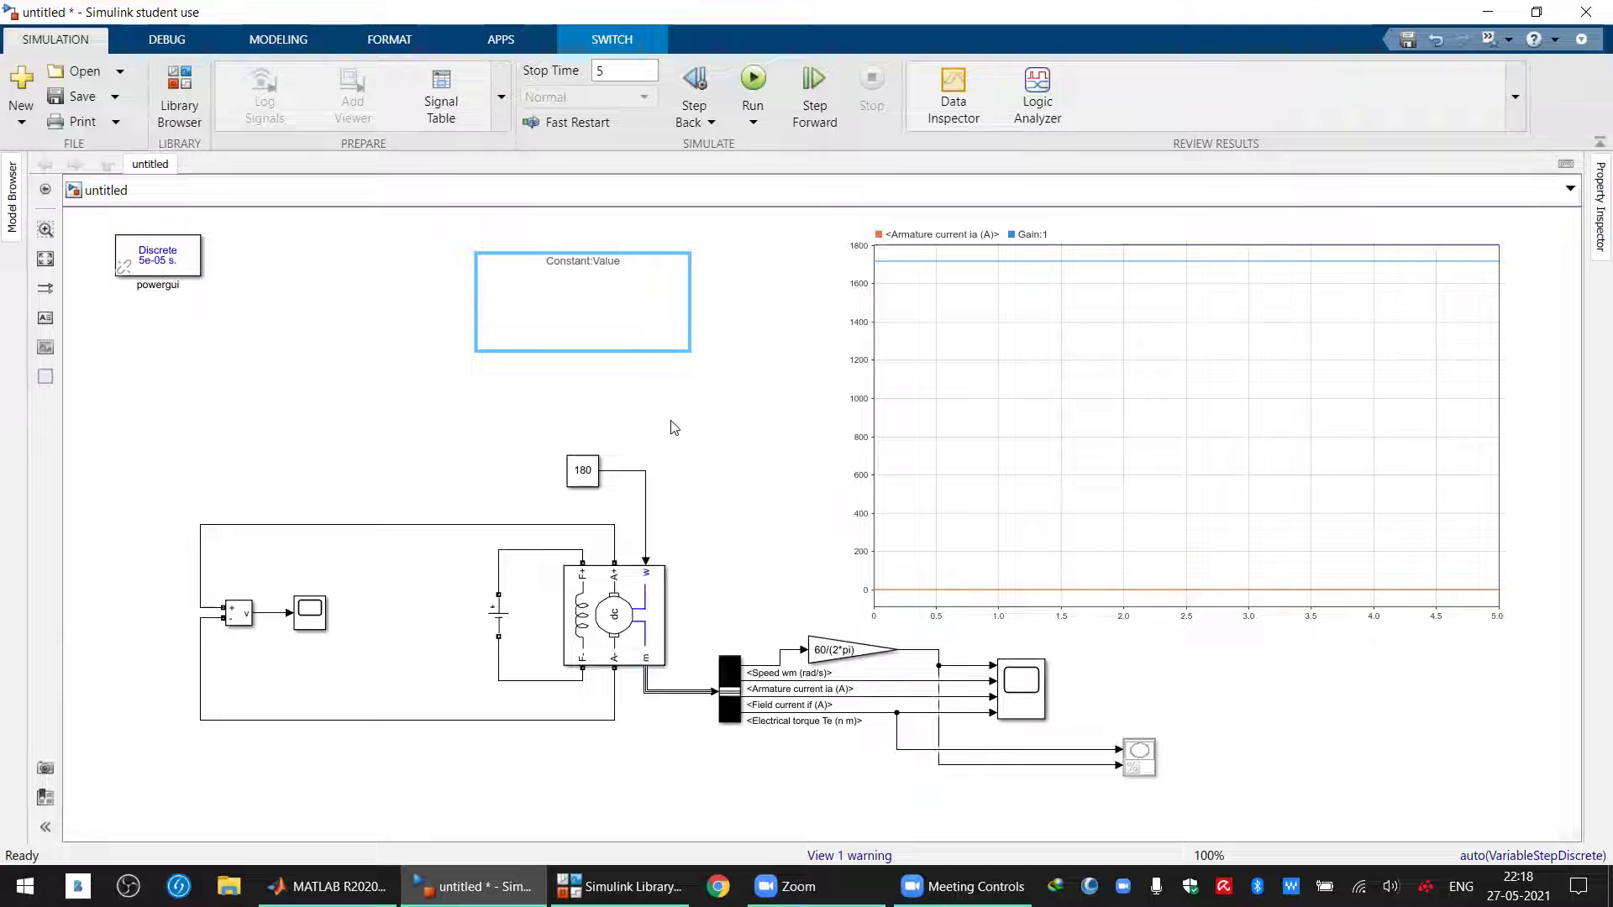
pyautogui.click(741, 513)
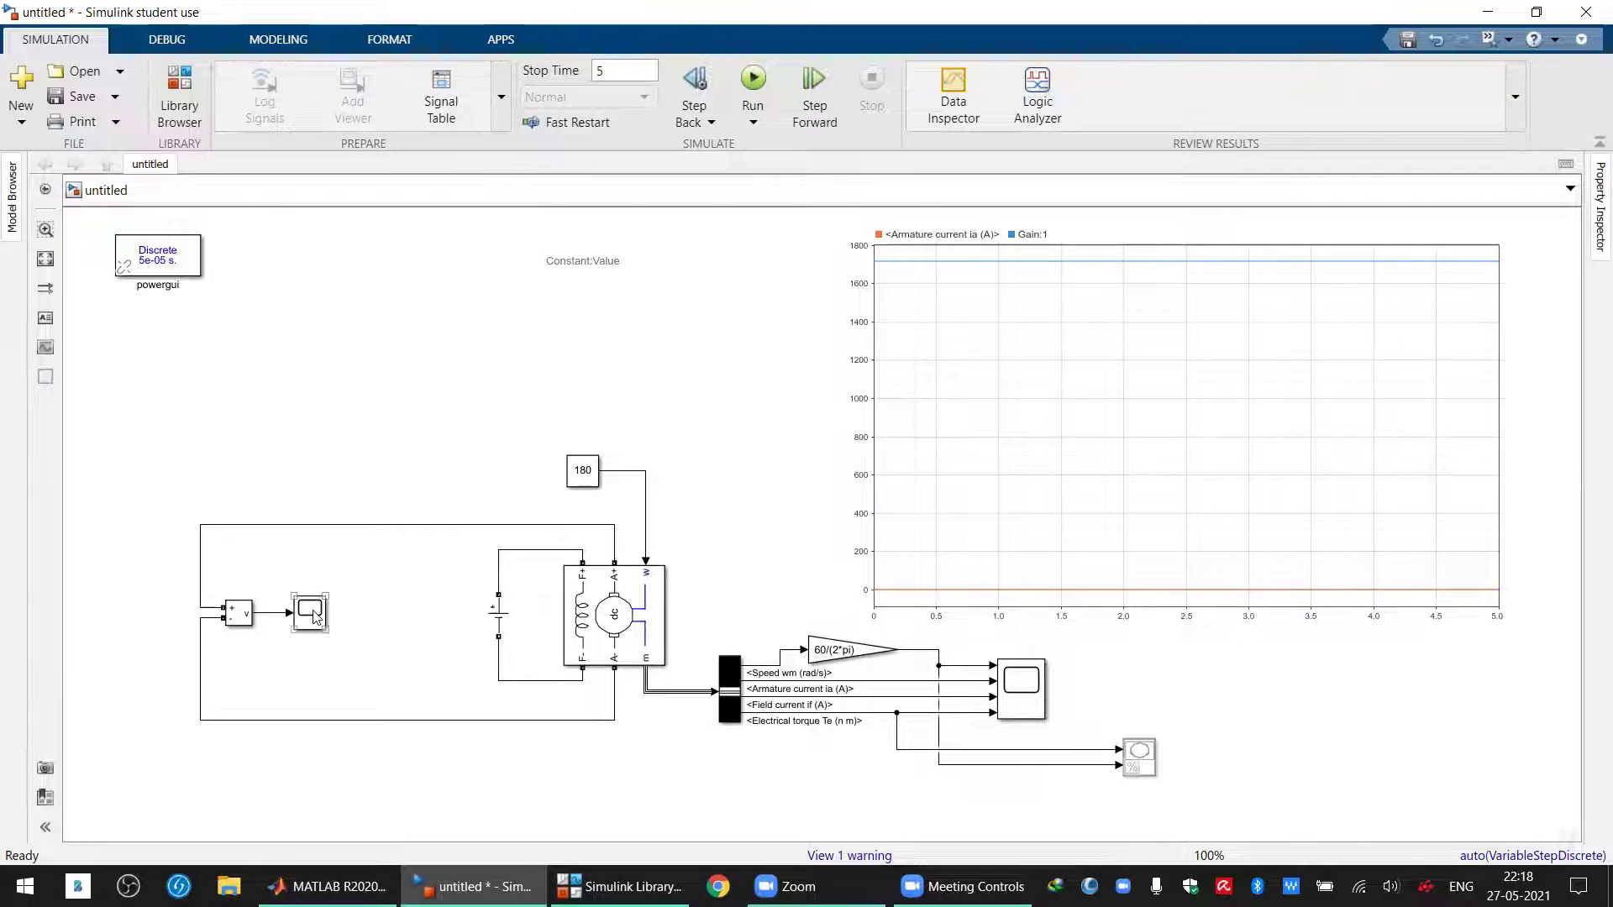
# Disconnect the armature current signal from the dashboard scope so that only Gain:1 is plotted
pyautogui.click(1147, 462)
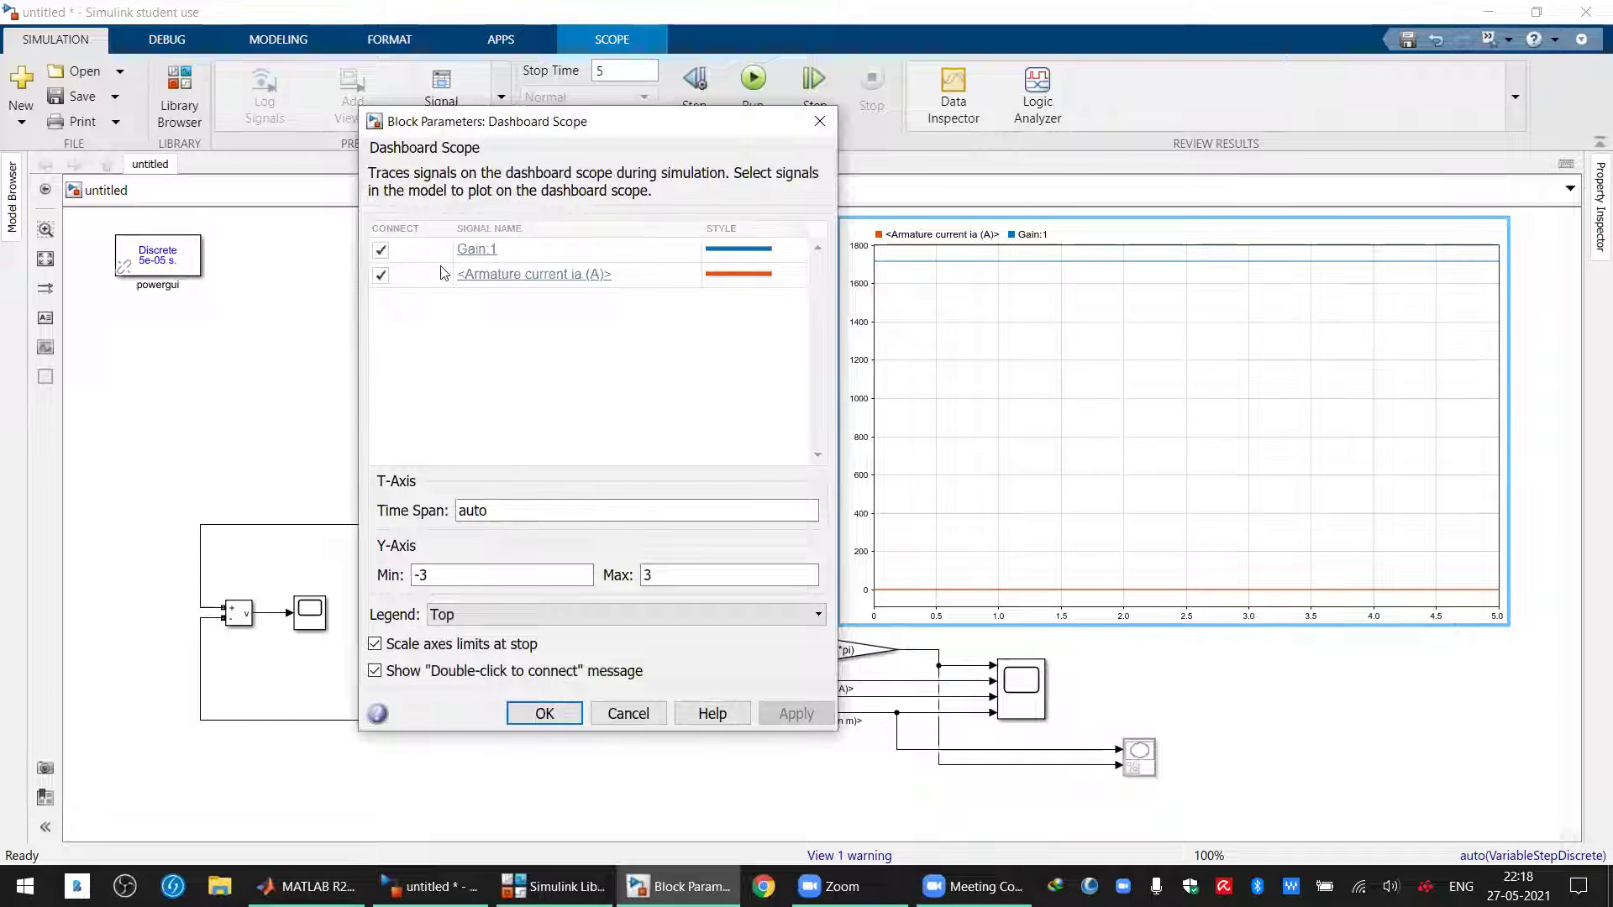
pyautogui.click(317, 620)
pyautogui.click(381, 300)
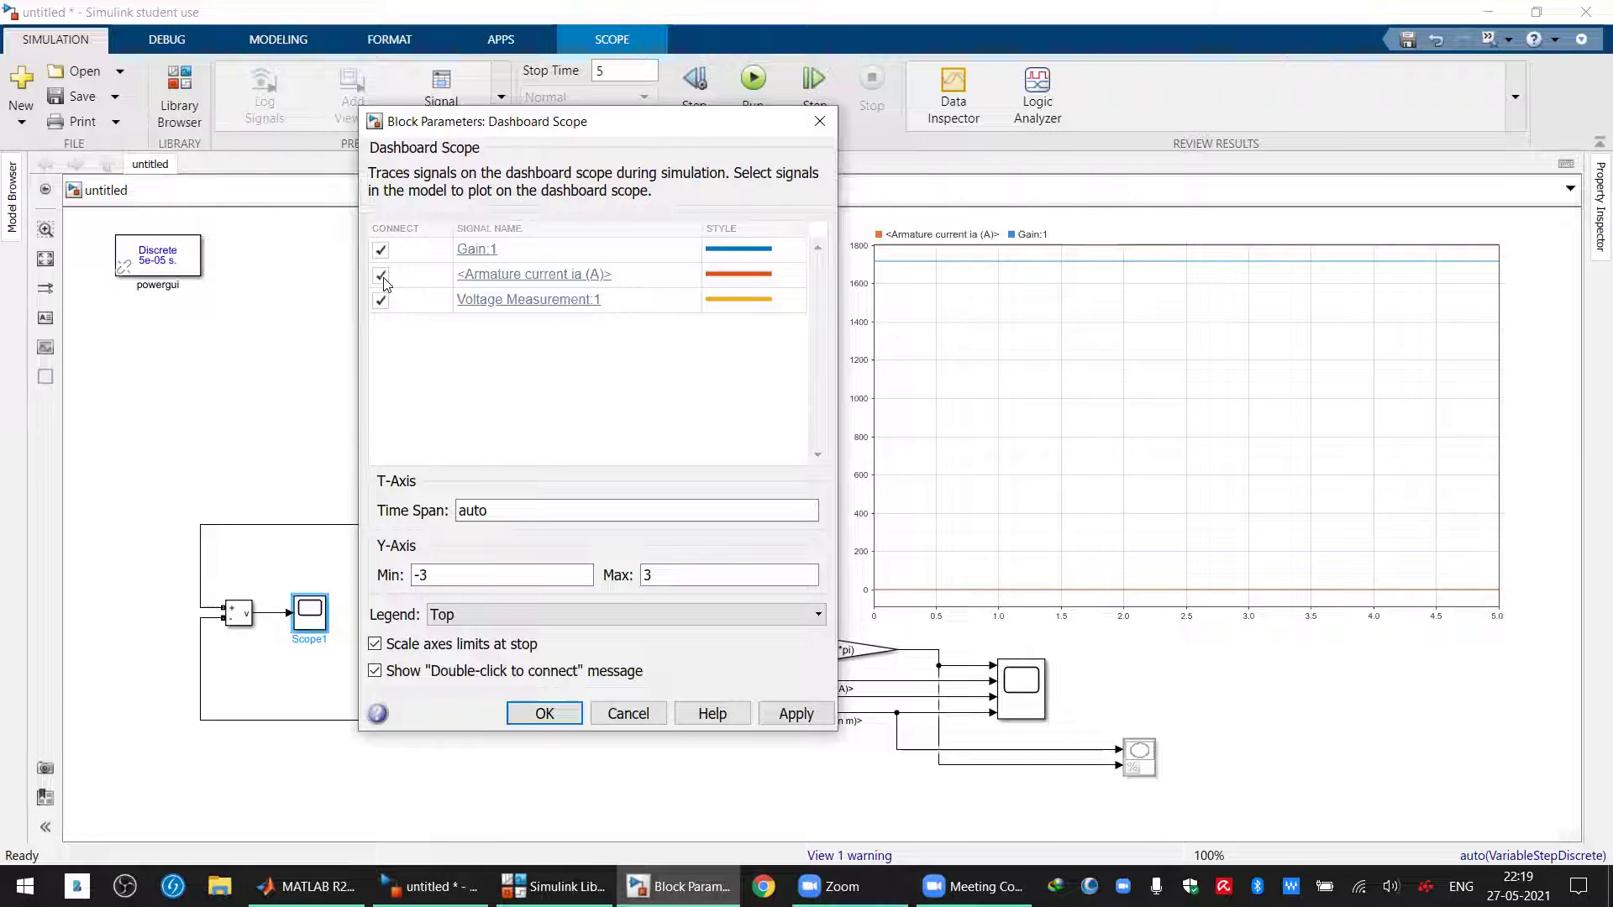
pyautogui.click(381, 275)
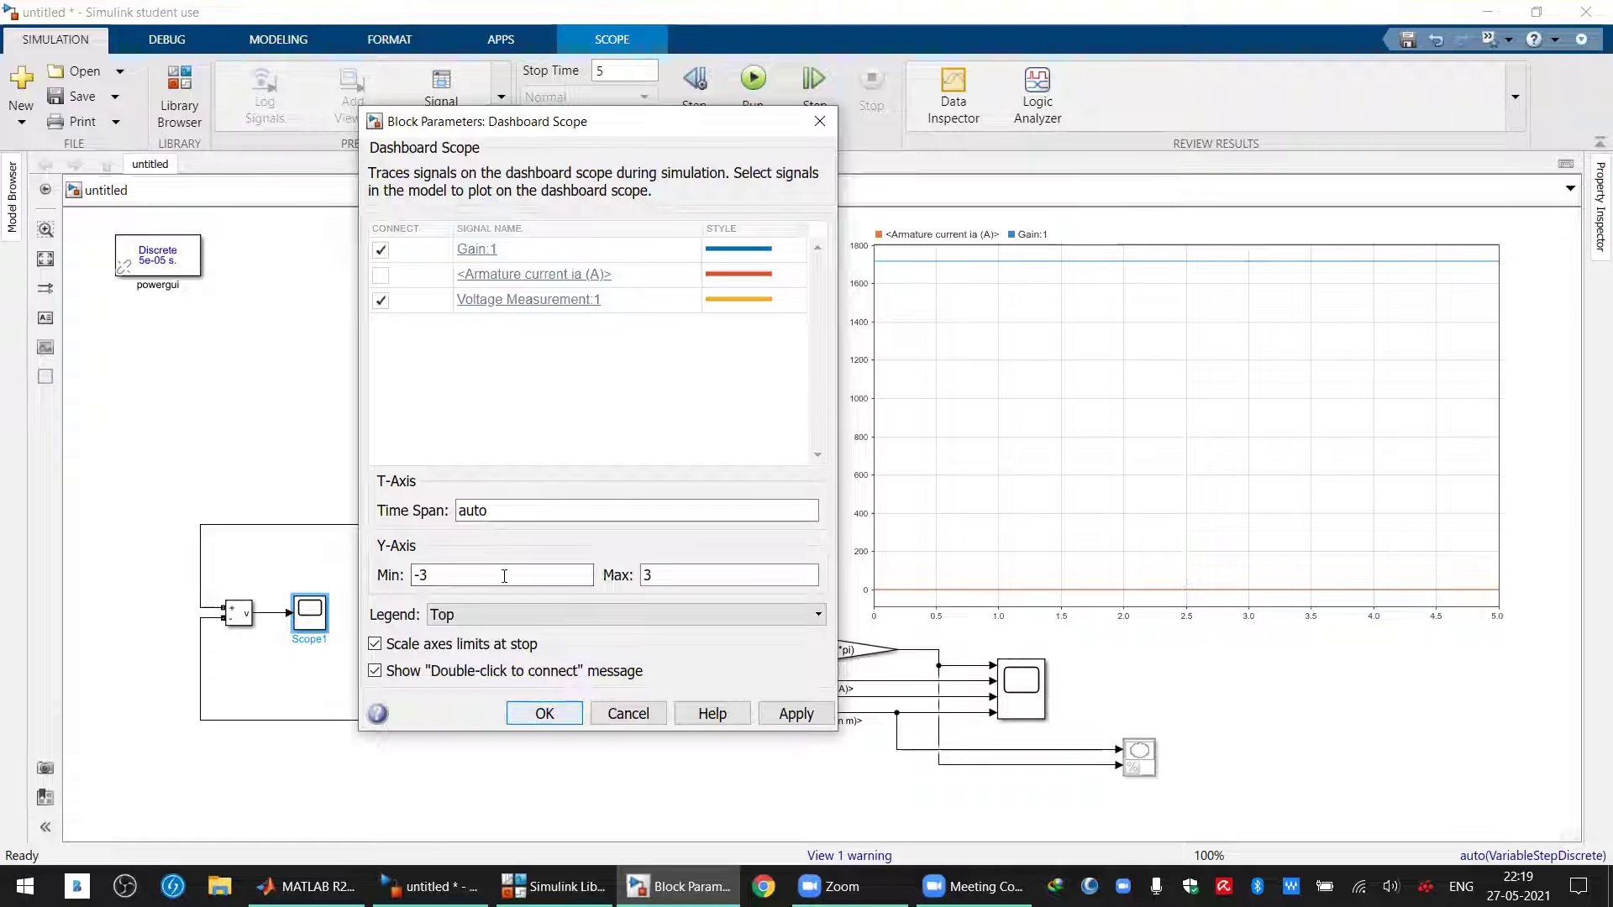
pyautogui.click(382, 301)
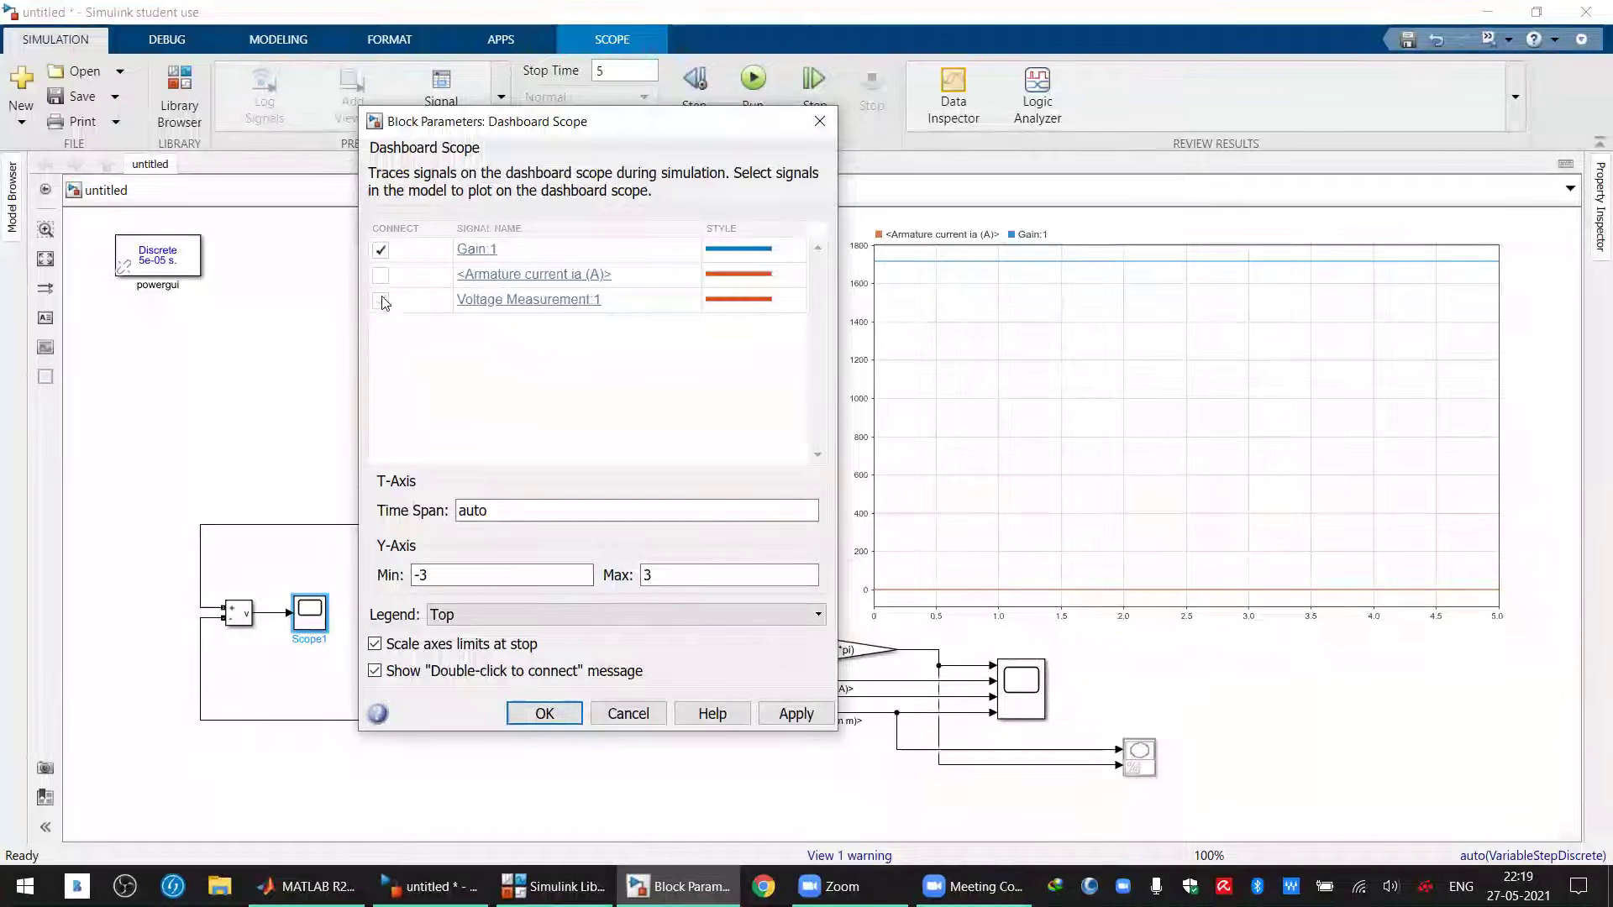
pyautogui.click(554, 722)
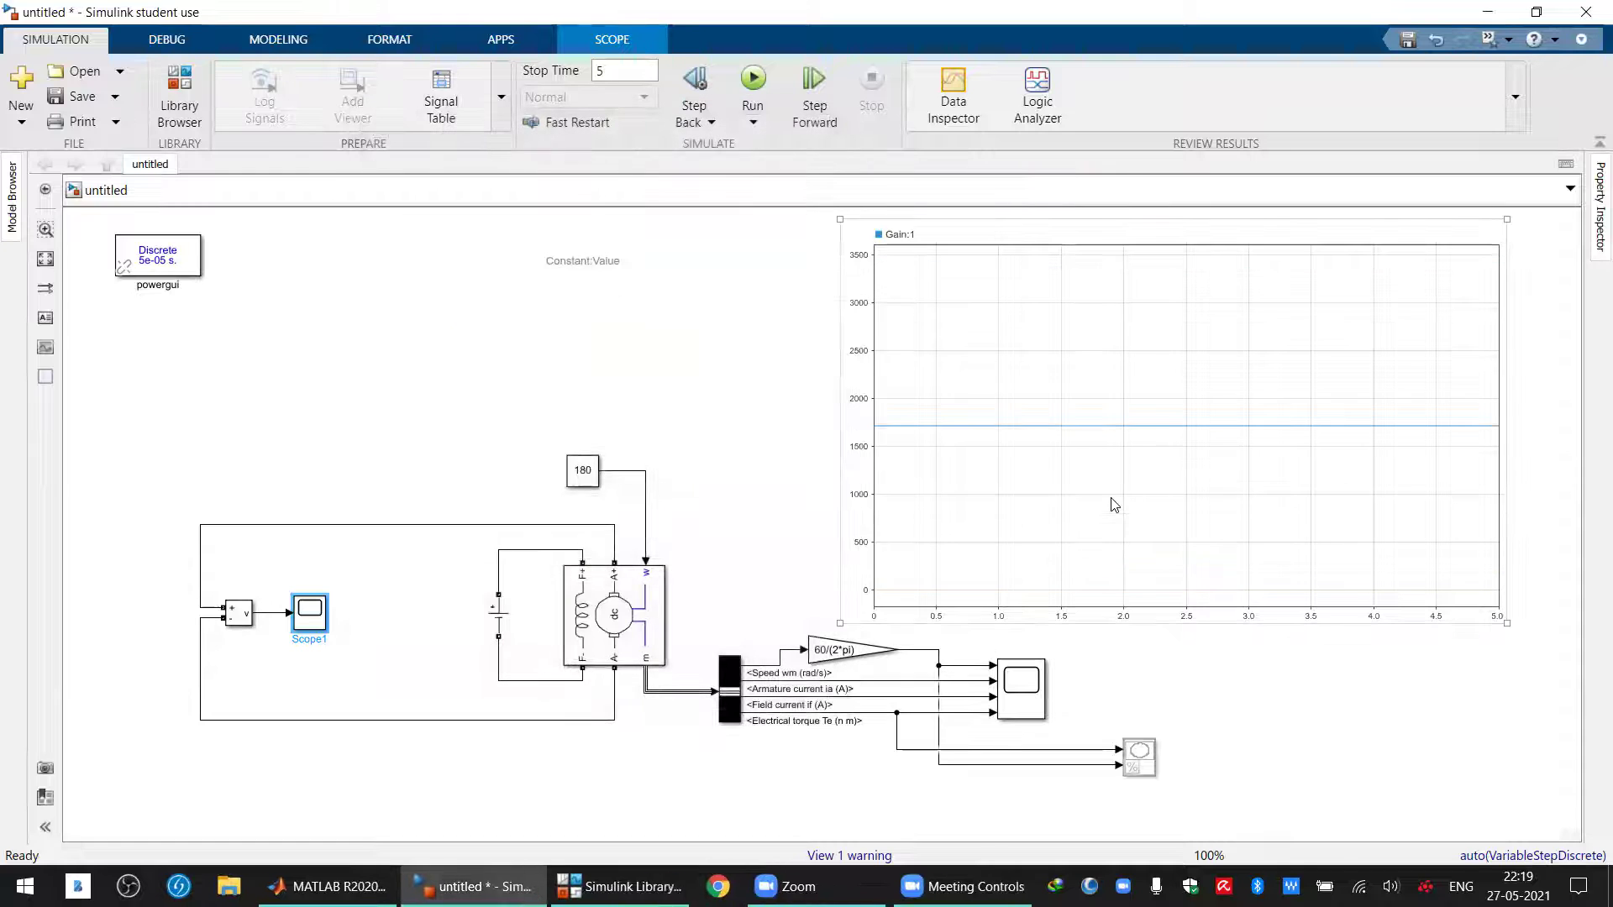
# Shrink the dashboard scope showing Gain:1 to about half its width and move it next to the Constant:Value slider
pyautogui.click(1139, 516)
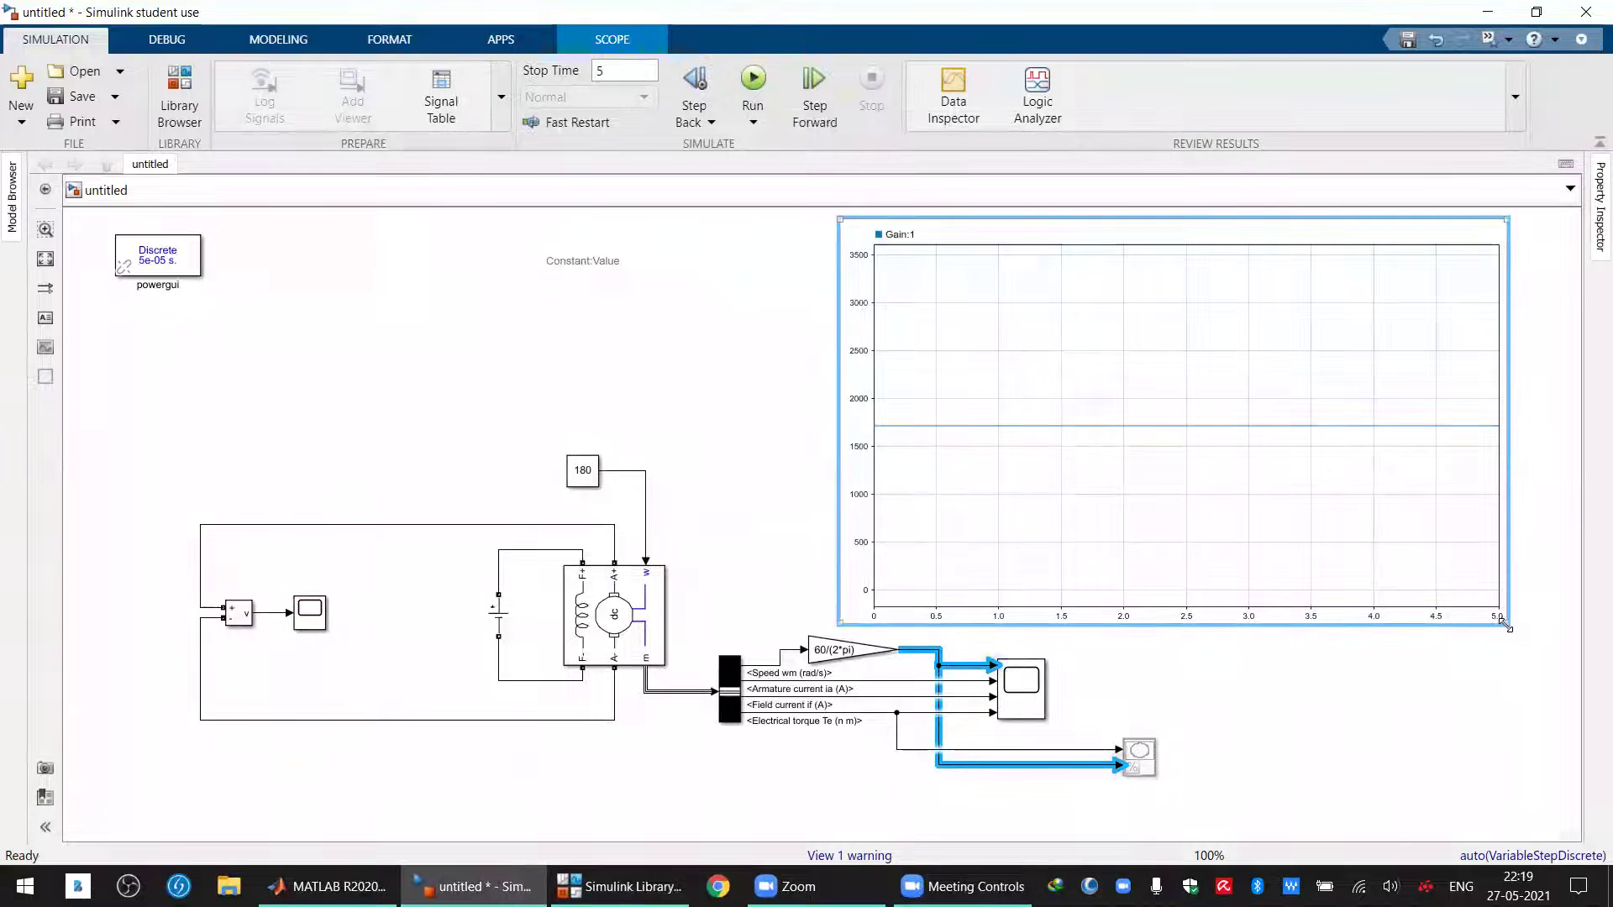
pyautogui.moveTo(1508, 626); pyautogui.dragTo(1180, 385)
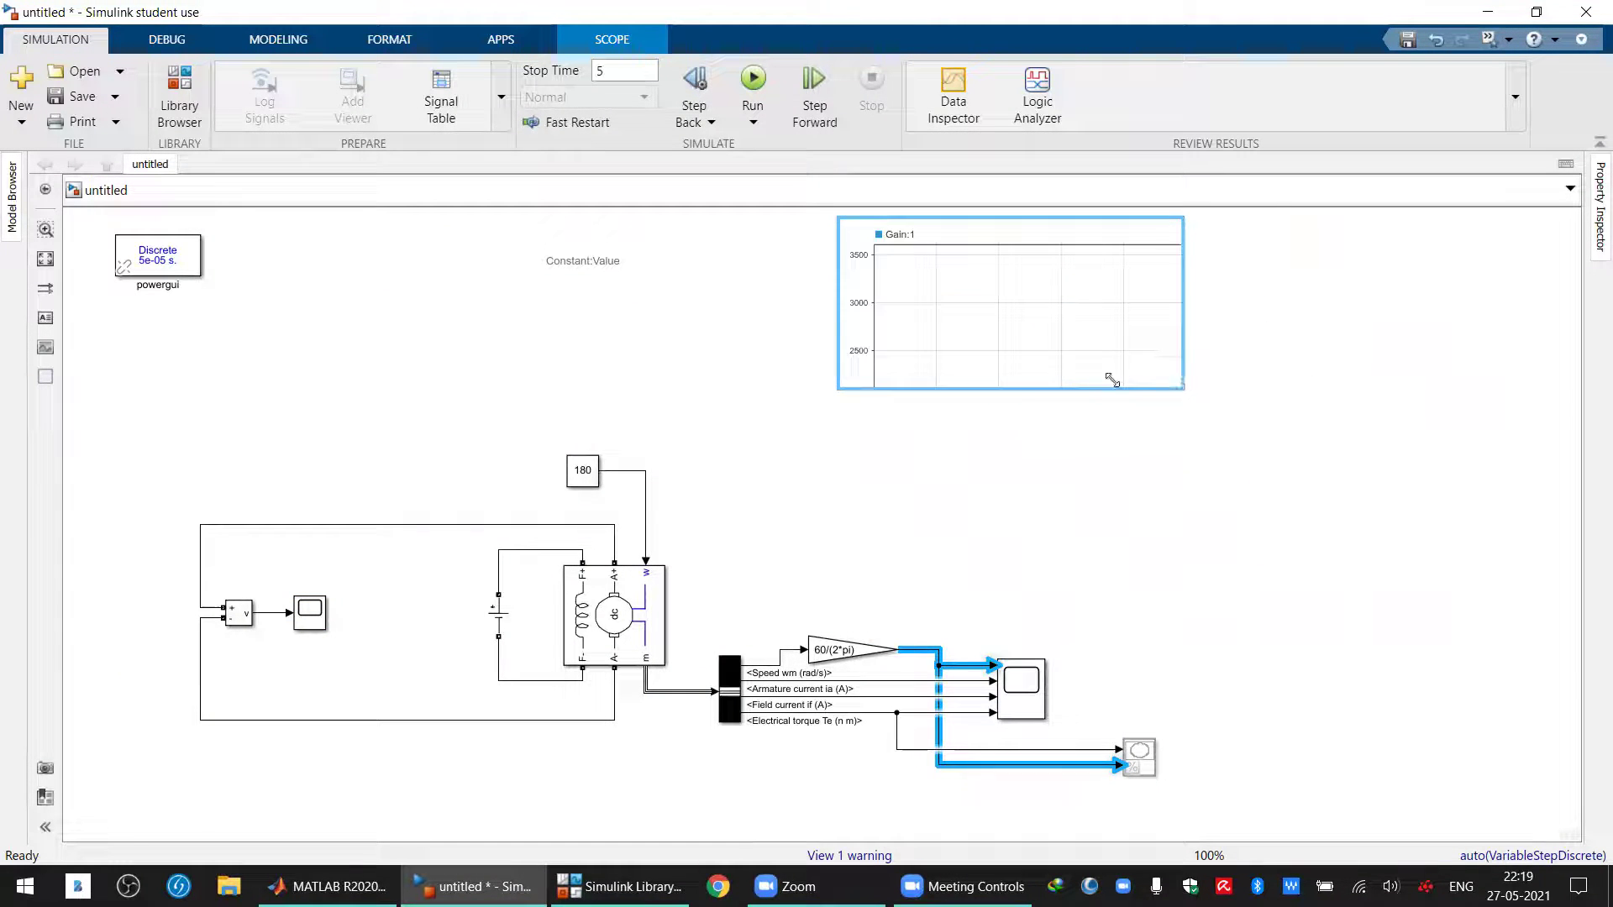
pyautogui.click(1001, 362)
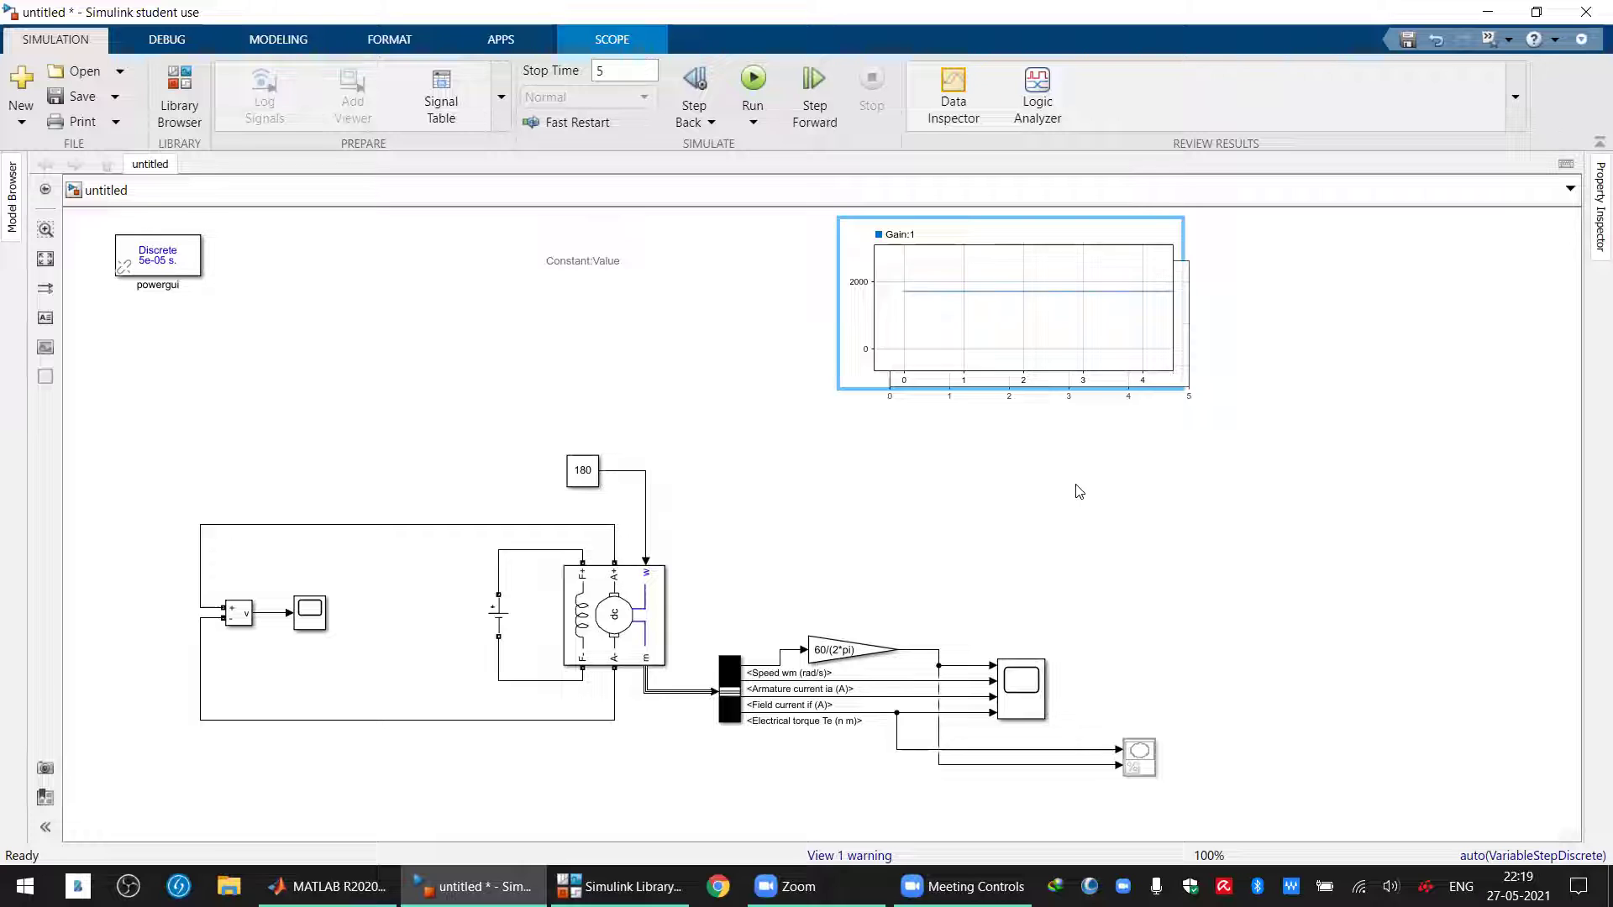
pyautogui.click(1132, 276)
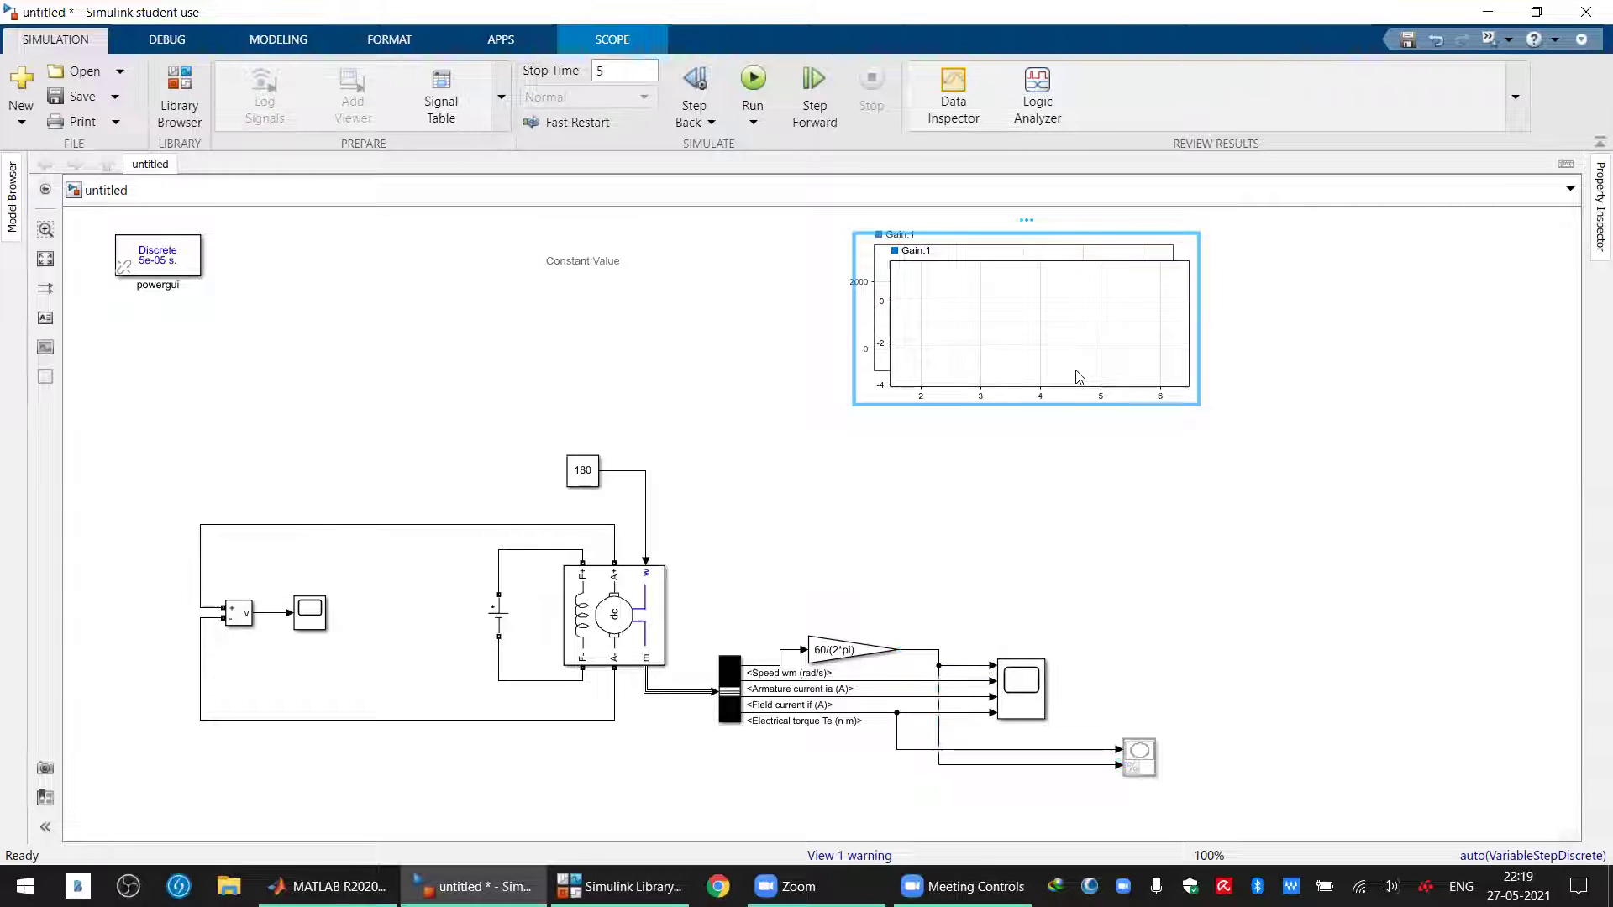
pyautogui.moveTo(1109, 353); pyautogui.dragTo(928, 353)
# Add a second Dashboard Scope from the Simulink Dashboard library beside the Gain:1 scope
pyautogui.click(622, 886)
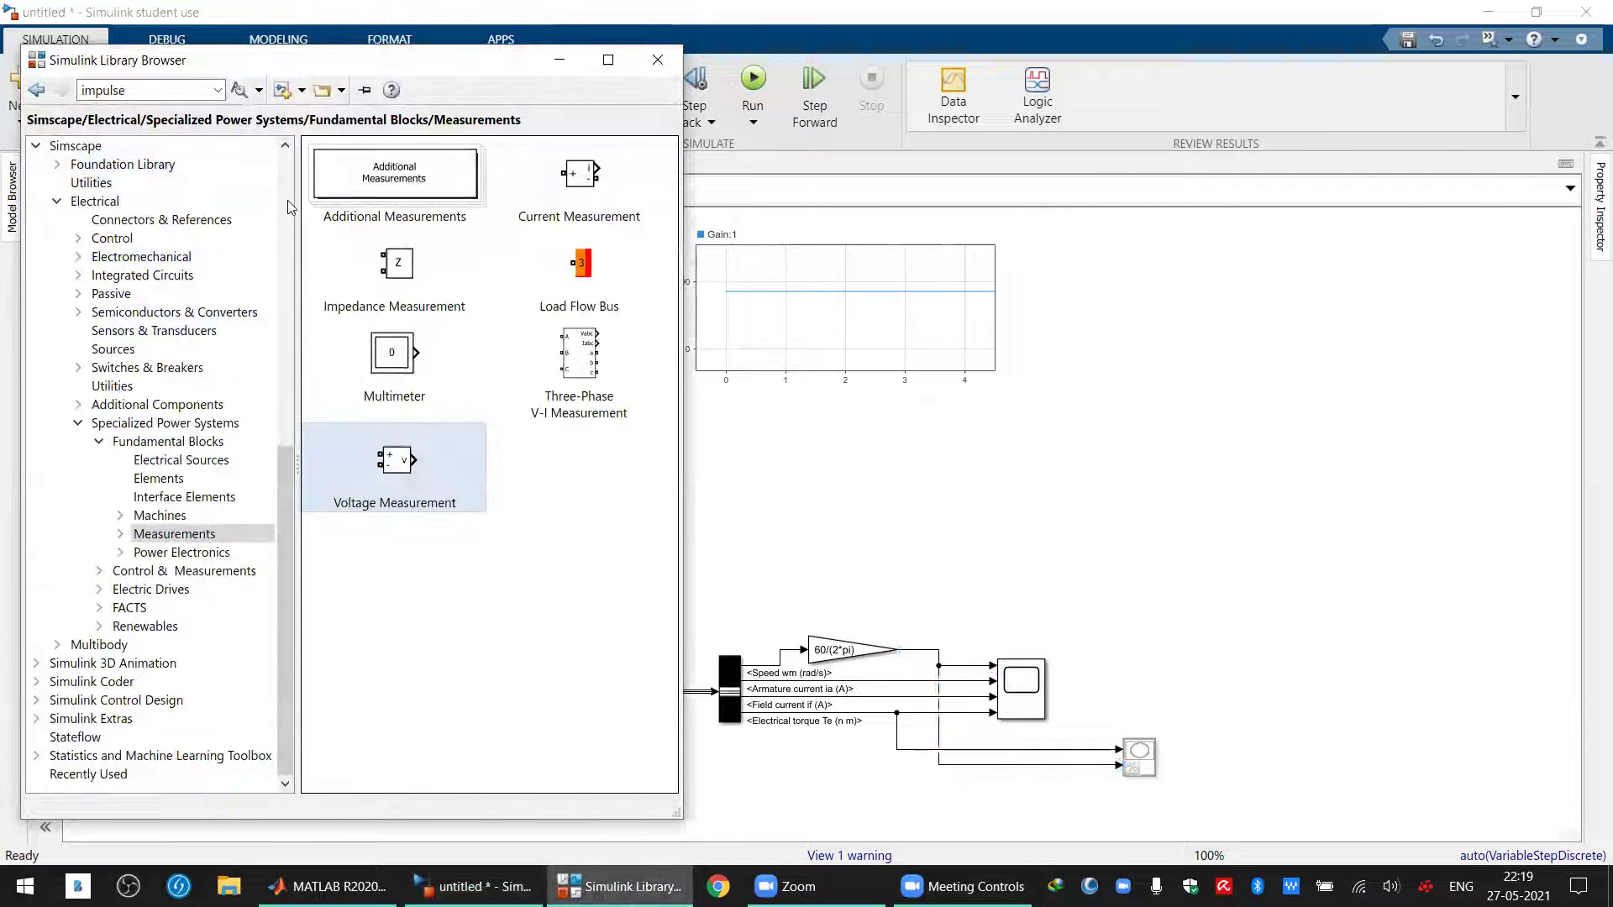
pyautogui.moveTo(285, 500); pyautogui.dragTo(286, 203)
pyautogui.click(134, 202)
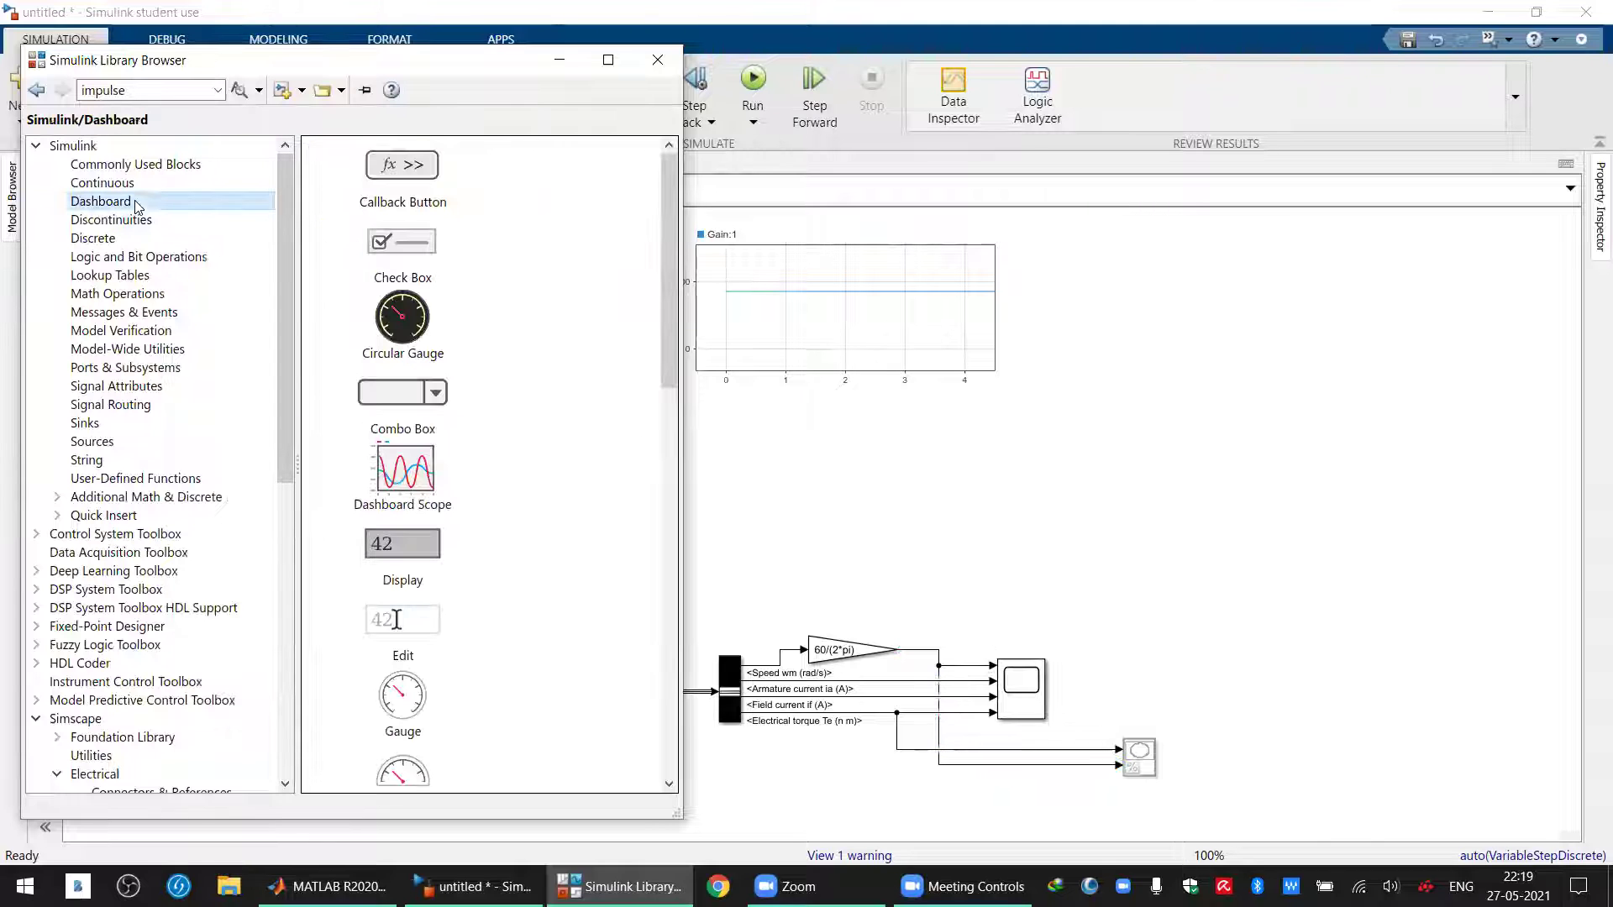
pyautogui.moveTo(406, 470); pyautogui.dragTo(1190, 332)
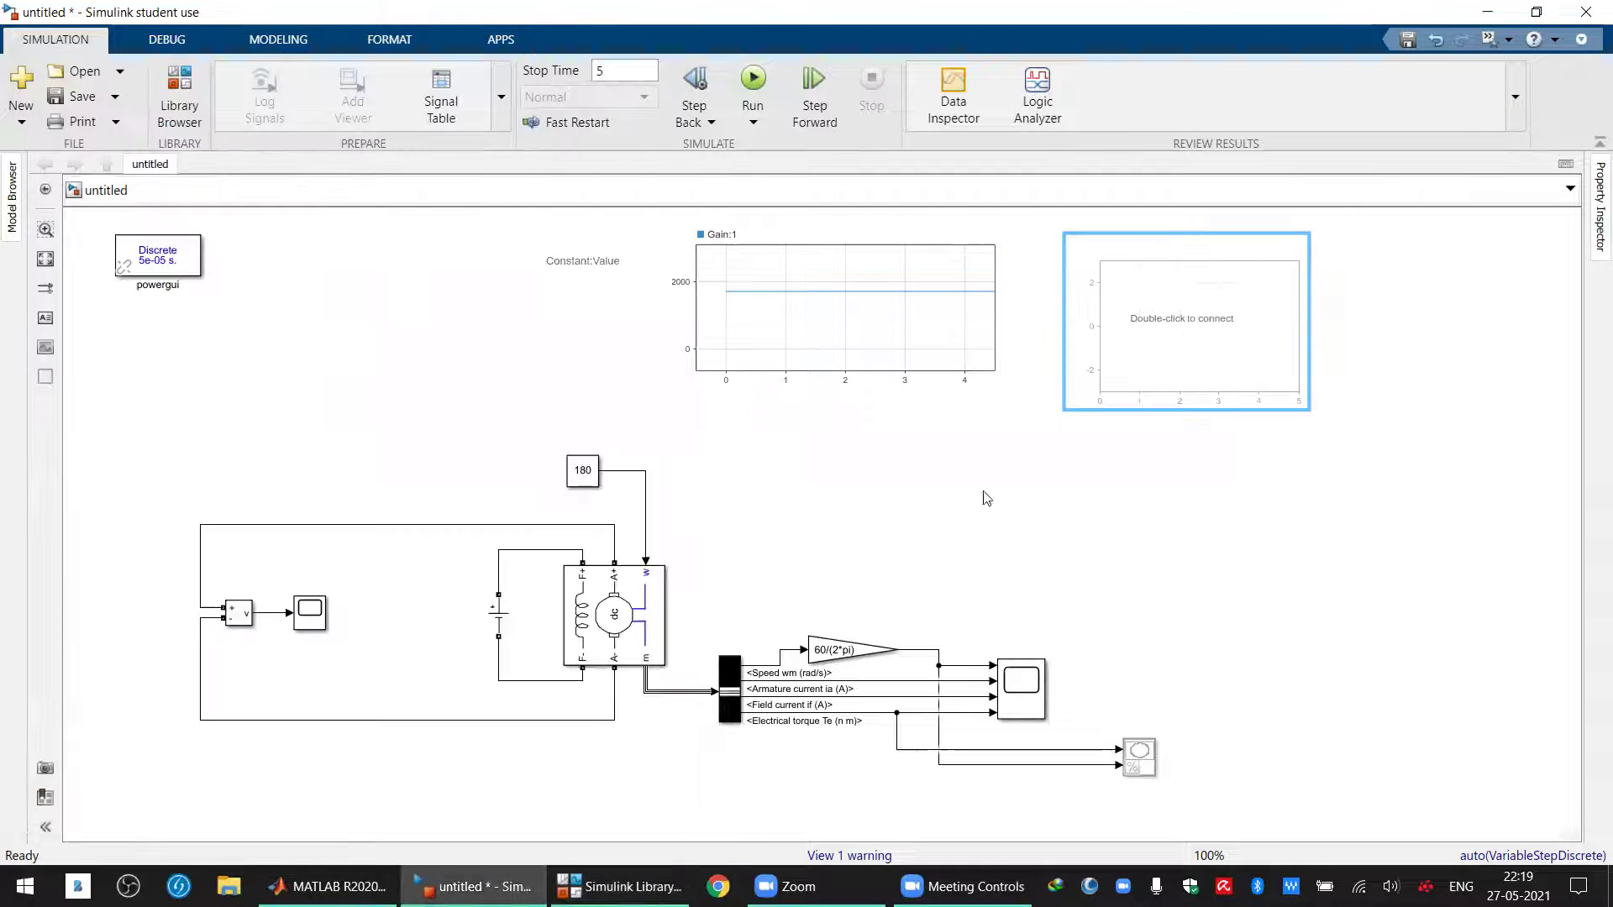
# Add a third Dashboard Scope from the Simulink library and place it diagonally beyond the second one in free canvas space
pyautogui.click(620, 887)
pyautogui.moveTo(410, 492); pyautogui.dragTo(1222, 564)
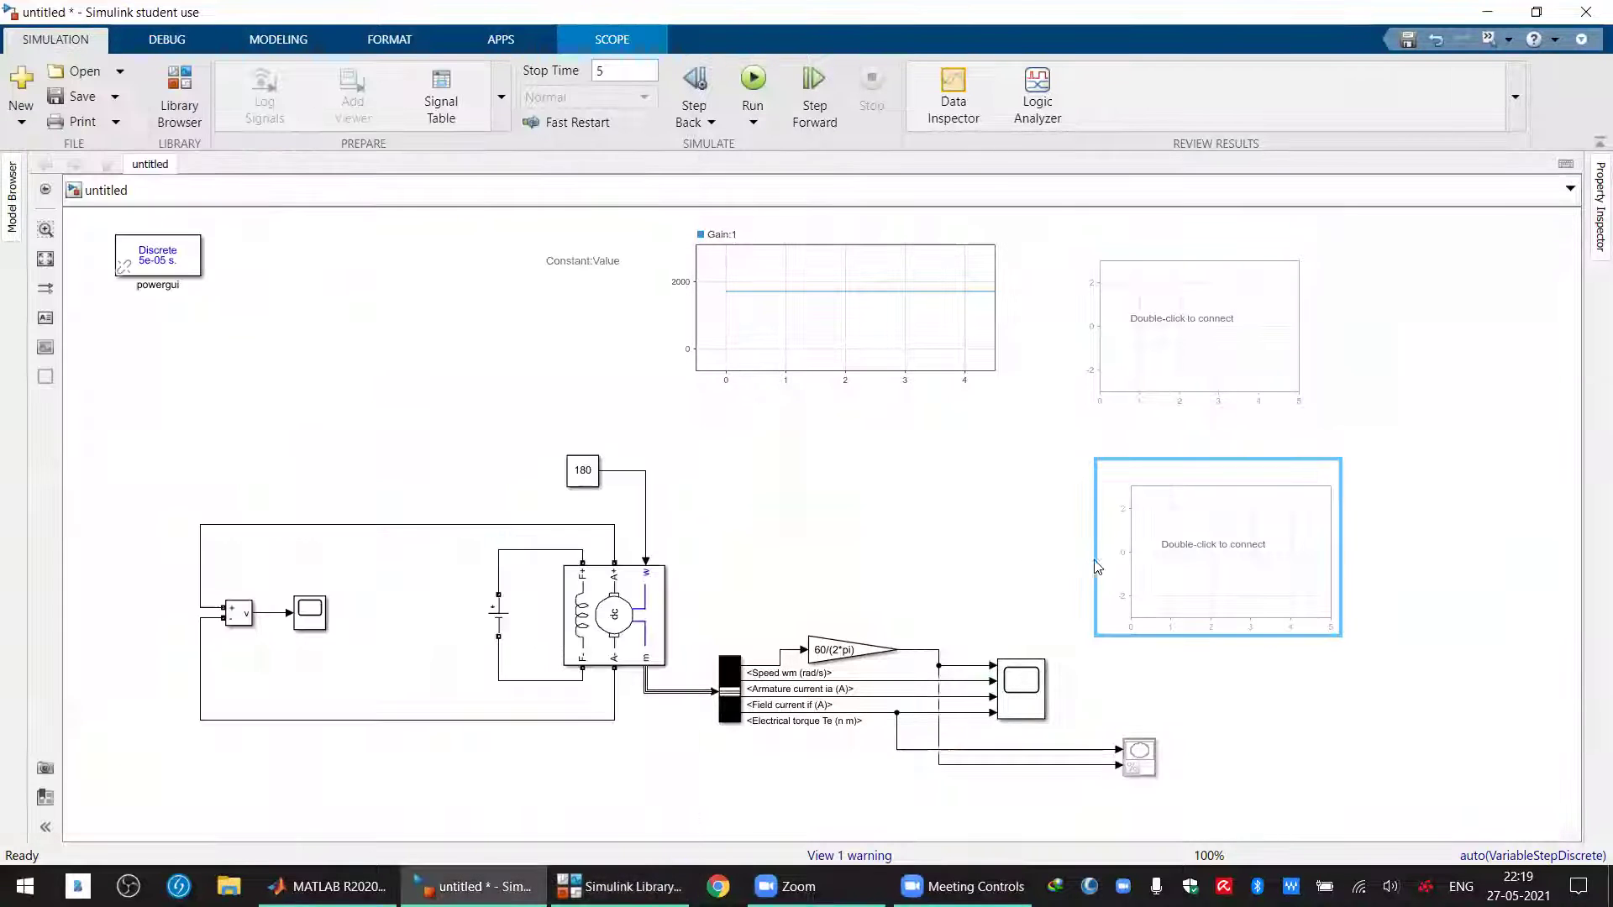
pyautogui.moveTo(458, 425); pyautogui.dragTo(944, 753)
pyautogui.click(1267, 547)
pyautogui.moveTo(1268, 547); pyautogui.dragTo(1458, 498)
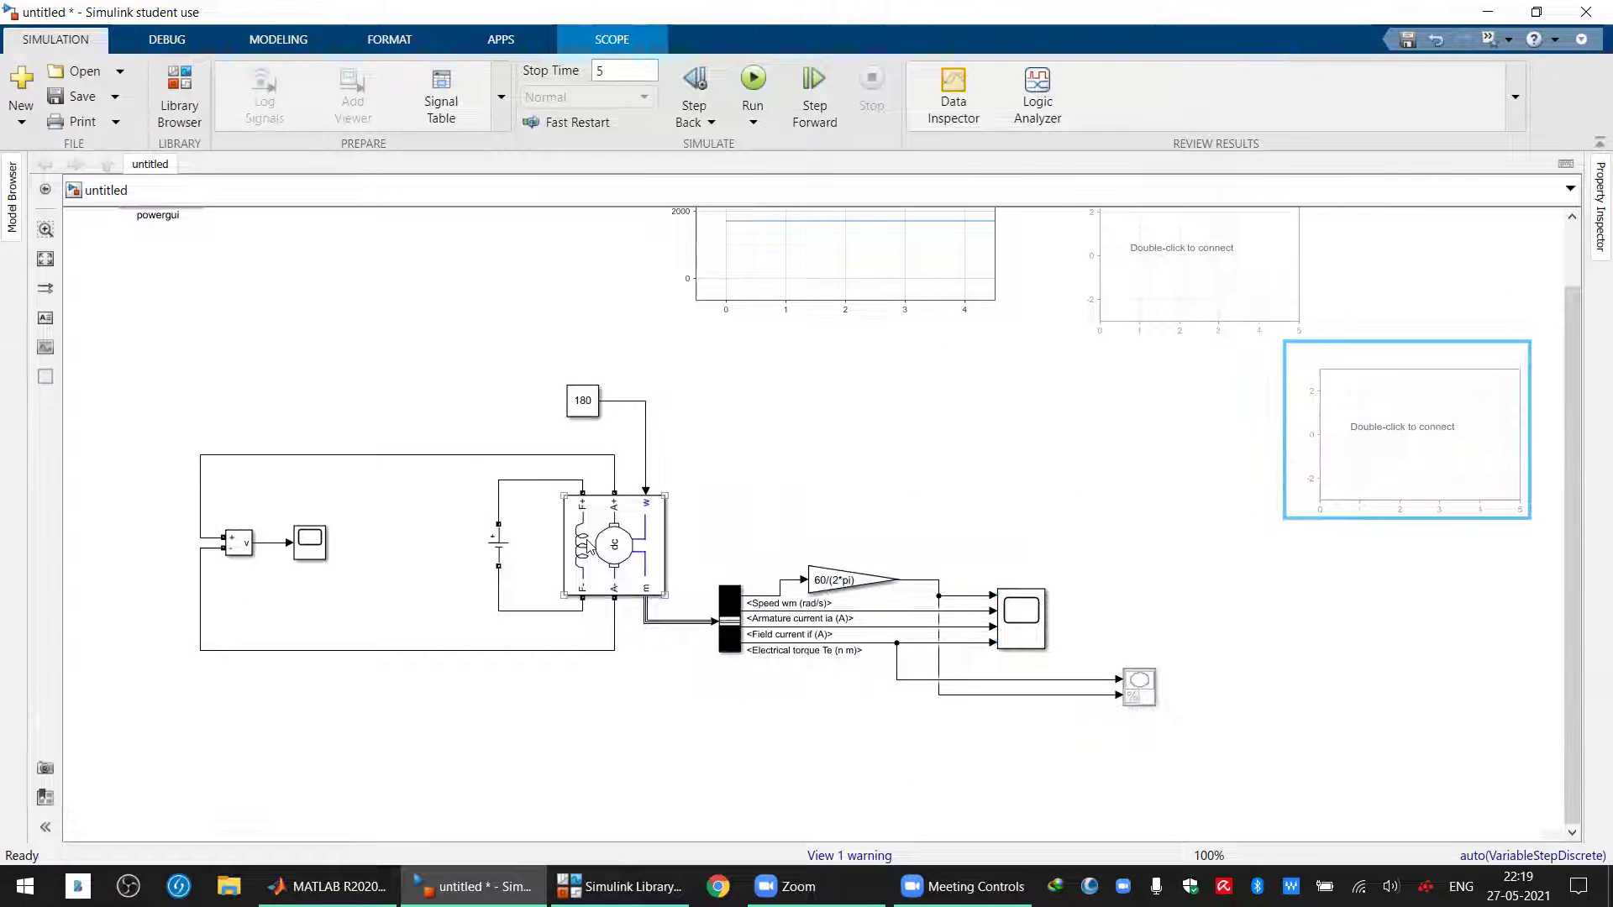
# Shift the field voltage source, DC machine, Constant block and the output group with bus selector, gain and scopes closer to the voltage measurement
pyautogui.moveTo(486, 546); pyautogui.dragTo(380, 546)
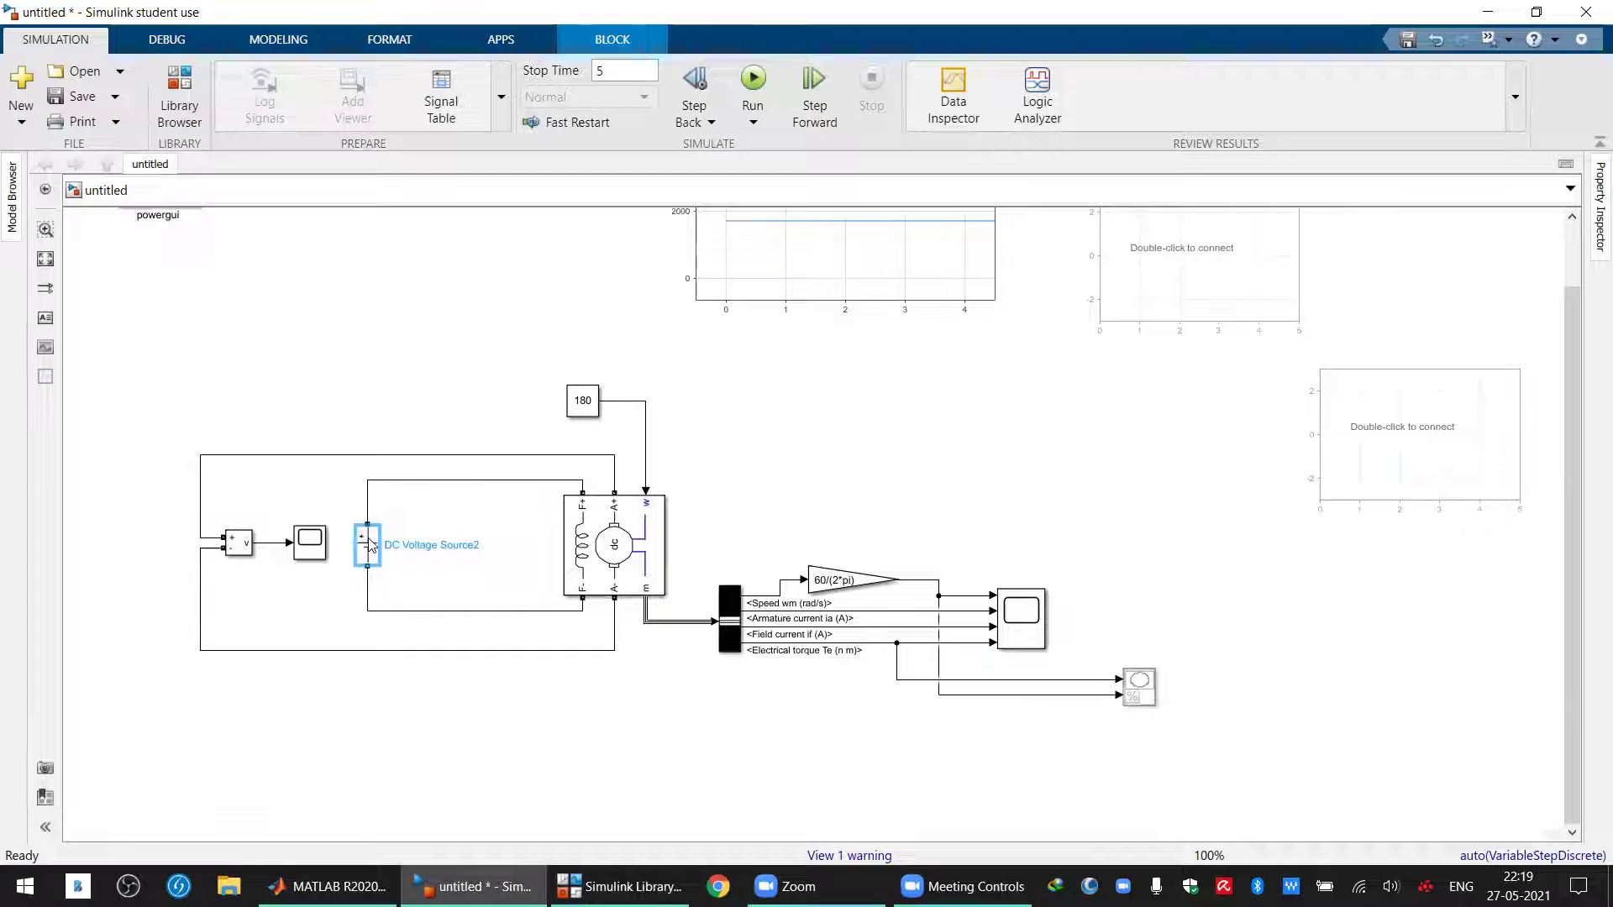
pyautogui.moveTo(582, 545); pyautogui.dragTo(462, 545)
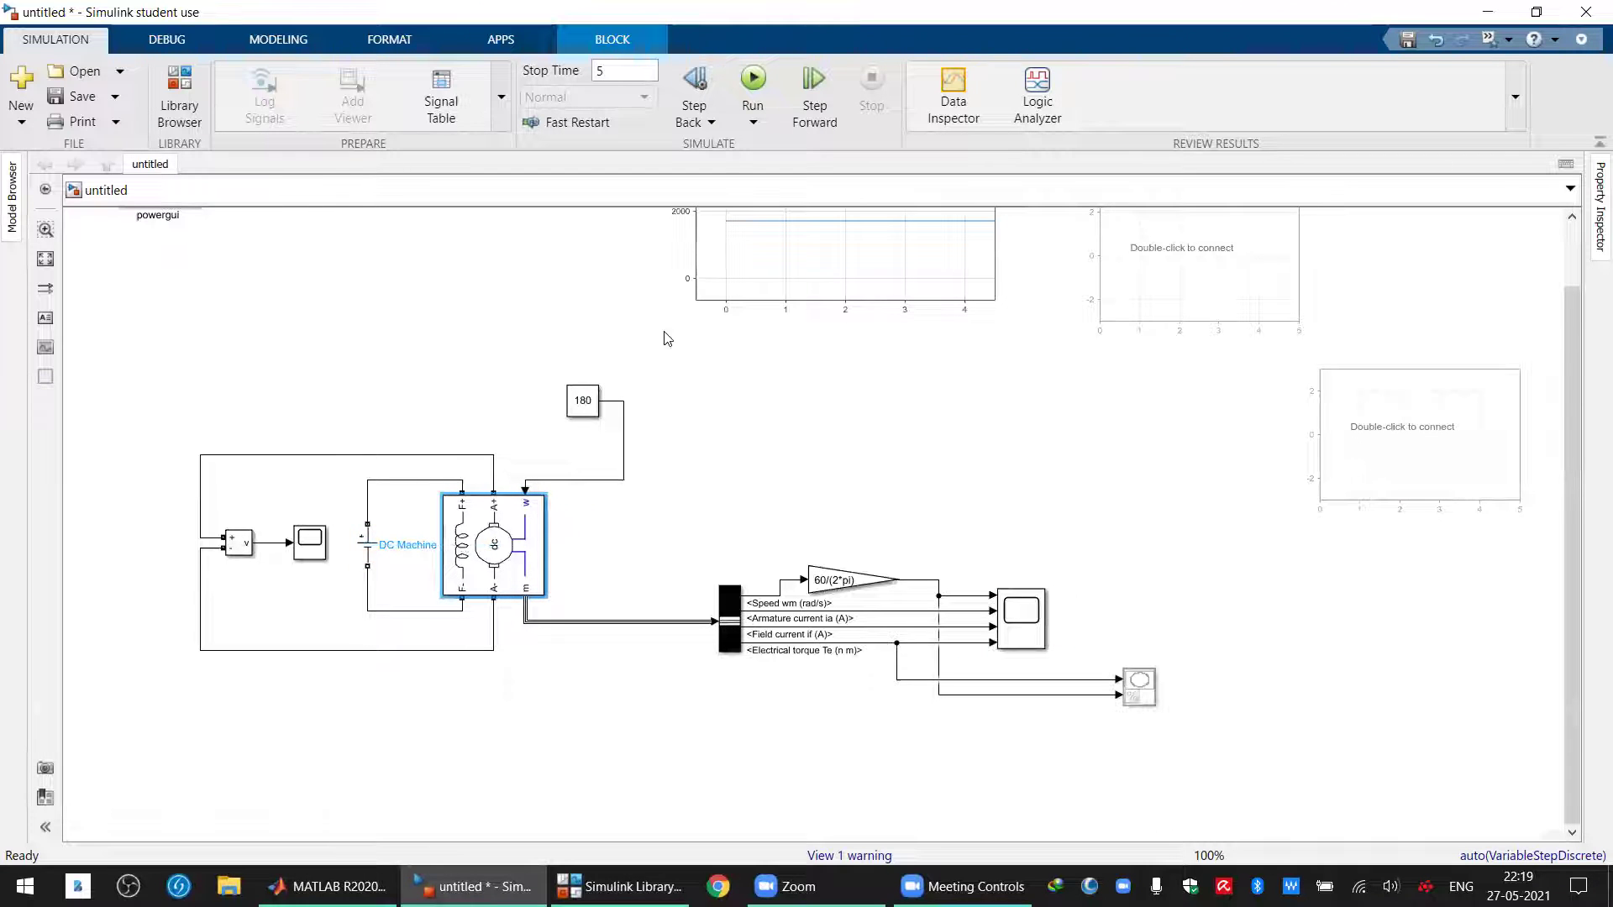
pyautogui.moveTo(578, 403); pyautogui.dragTo(443, 404)
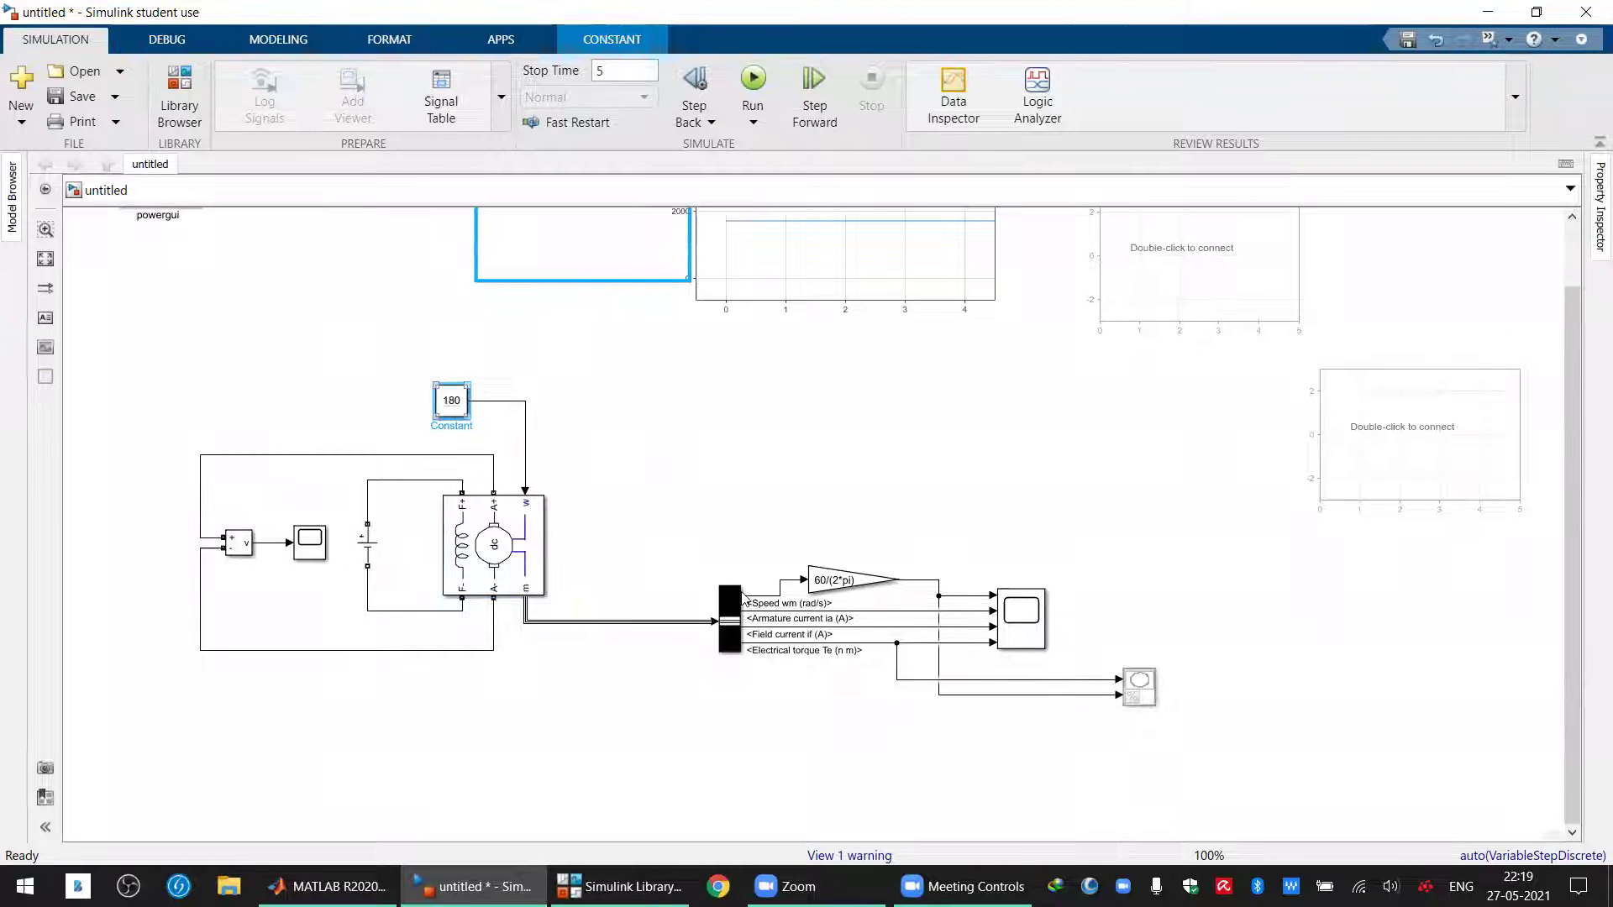
pyautogui.moveTo(722, 626); pyautogui.dragTo(575, 641)
pyautogui.moveTo(780, 502); pyautogui.dragTo(958, 706)
pyautogui.click(815, 779)
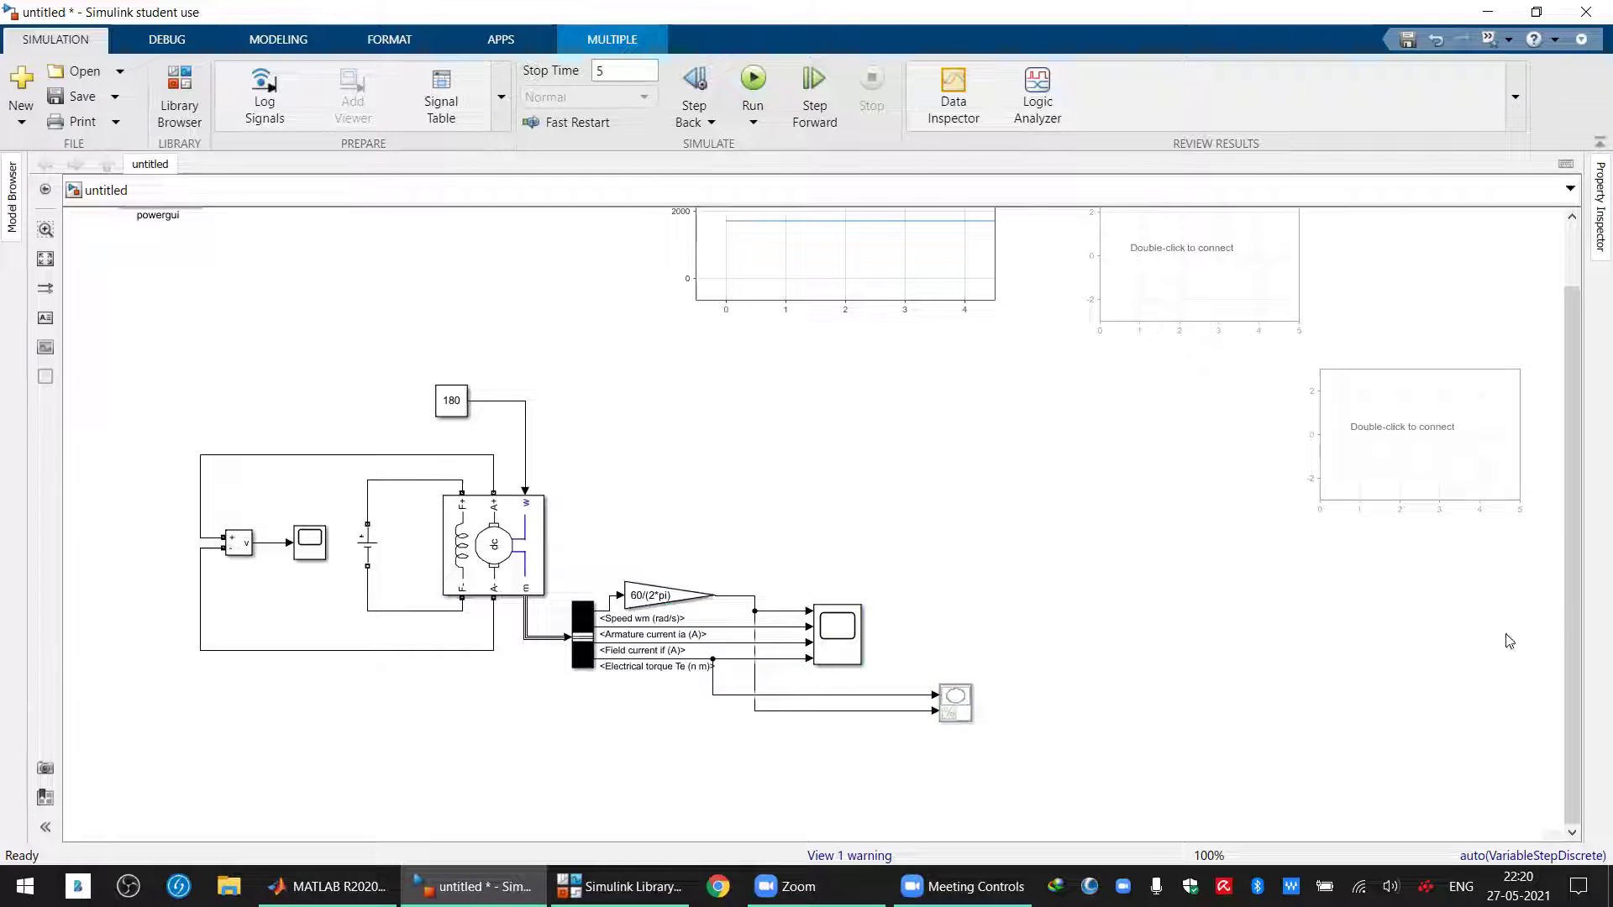
# Stack the three dashboard scopes in a column beside the circuit, with the Gain:1 scope uppermost
pyautogui.moveTo(1569, 637); pyautogui.dragTo(1571, 435)
pyautogui.click(1176, 363)
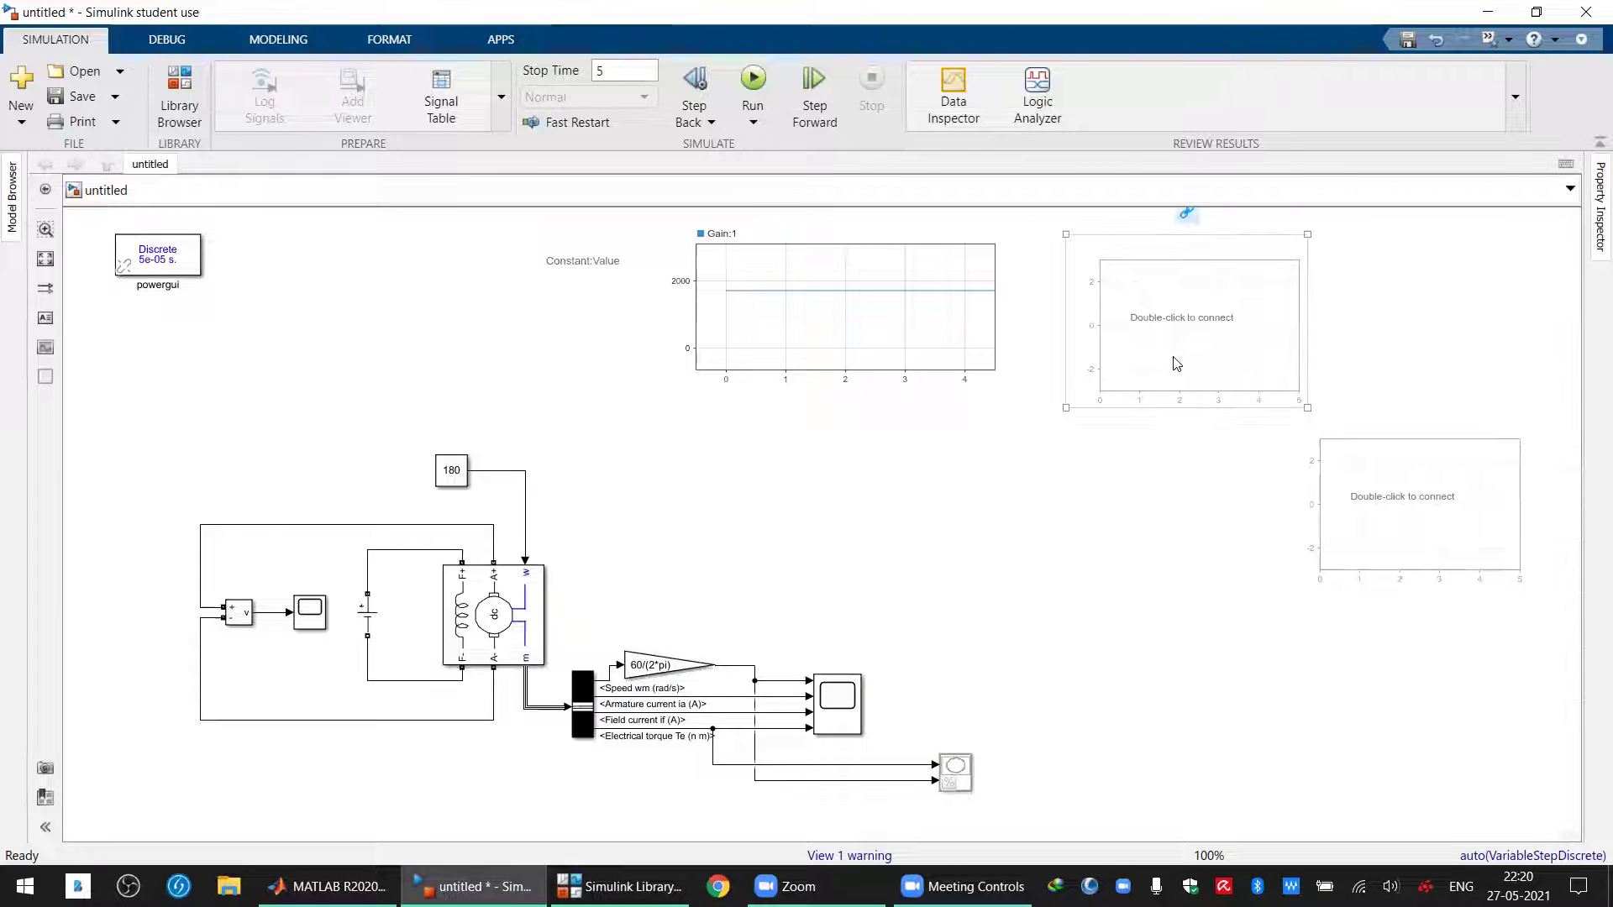
pyautogui.moveTo(1225, 361); pyautogui.dragTo(1193, 540)
pyautogui.click(1349, 515)
pyautogui.moveTo(1375, 516); pyautogui.dragTo(1155, 720)
pyautogui.click(904, 371)
pyautogui.moveTo(878, 360); pyautogui.dragTo(1242, 364)
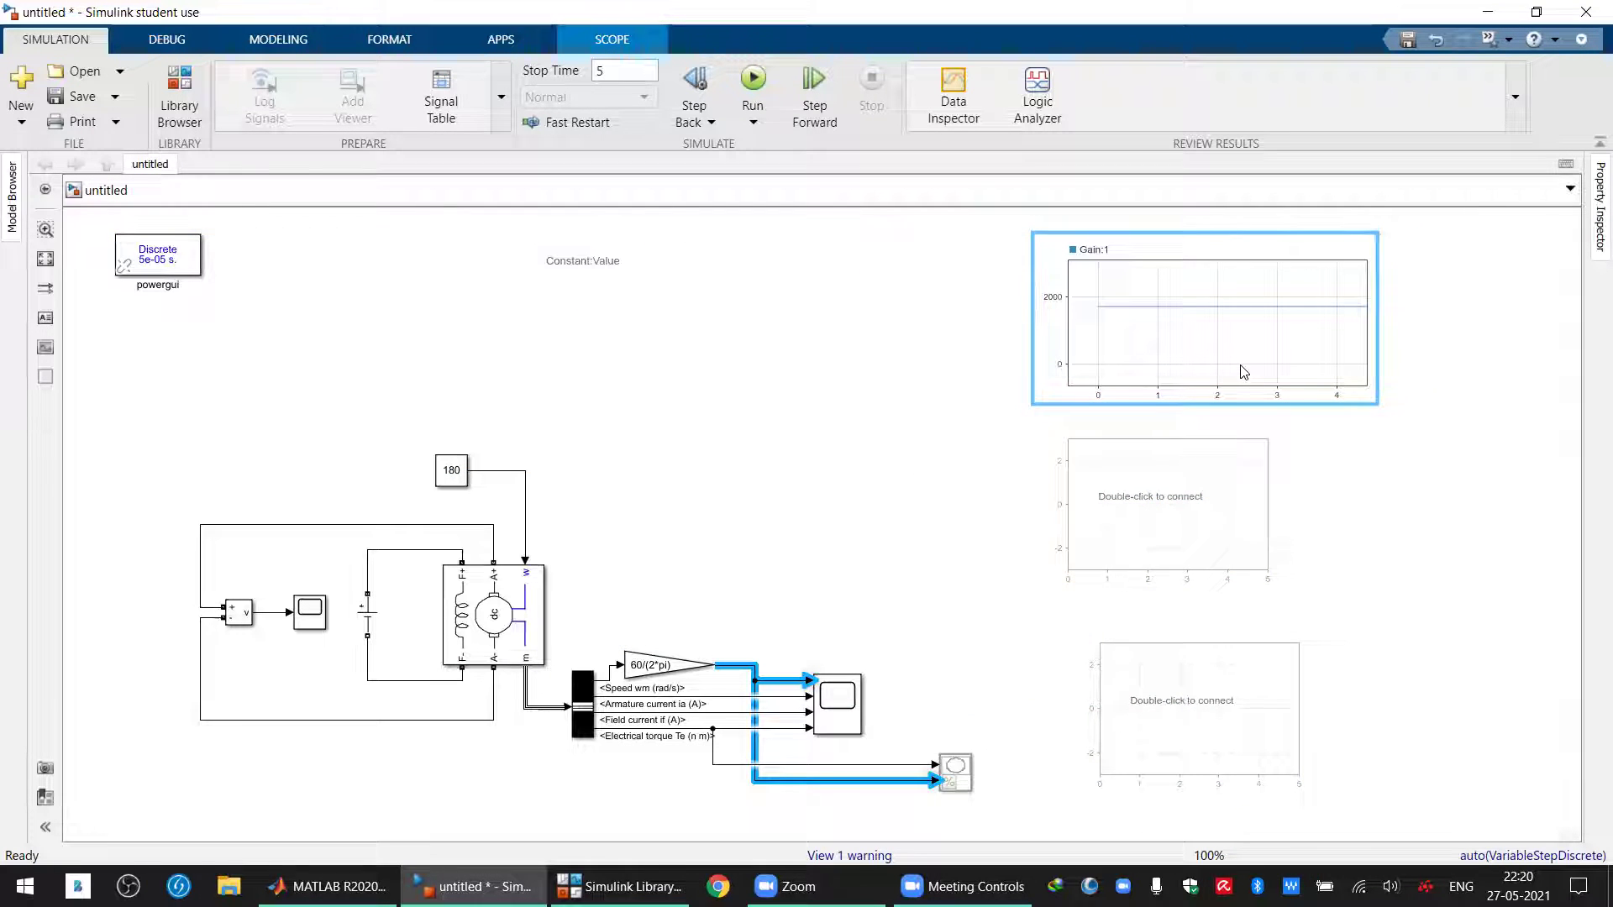
# Move the Constant:Value slider above the Constant block and check which signal the Gain:1 dashboard scope is connected to
pyautogui.moveTo(588, 301); pyautogui.dragTo(443, 356)
pyautogui.doubleClick(1173, 326)
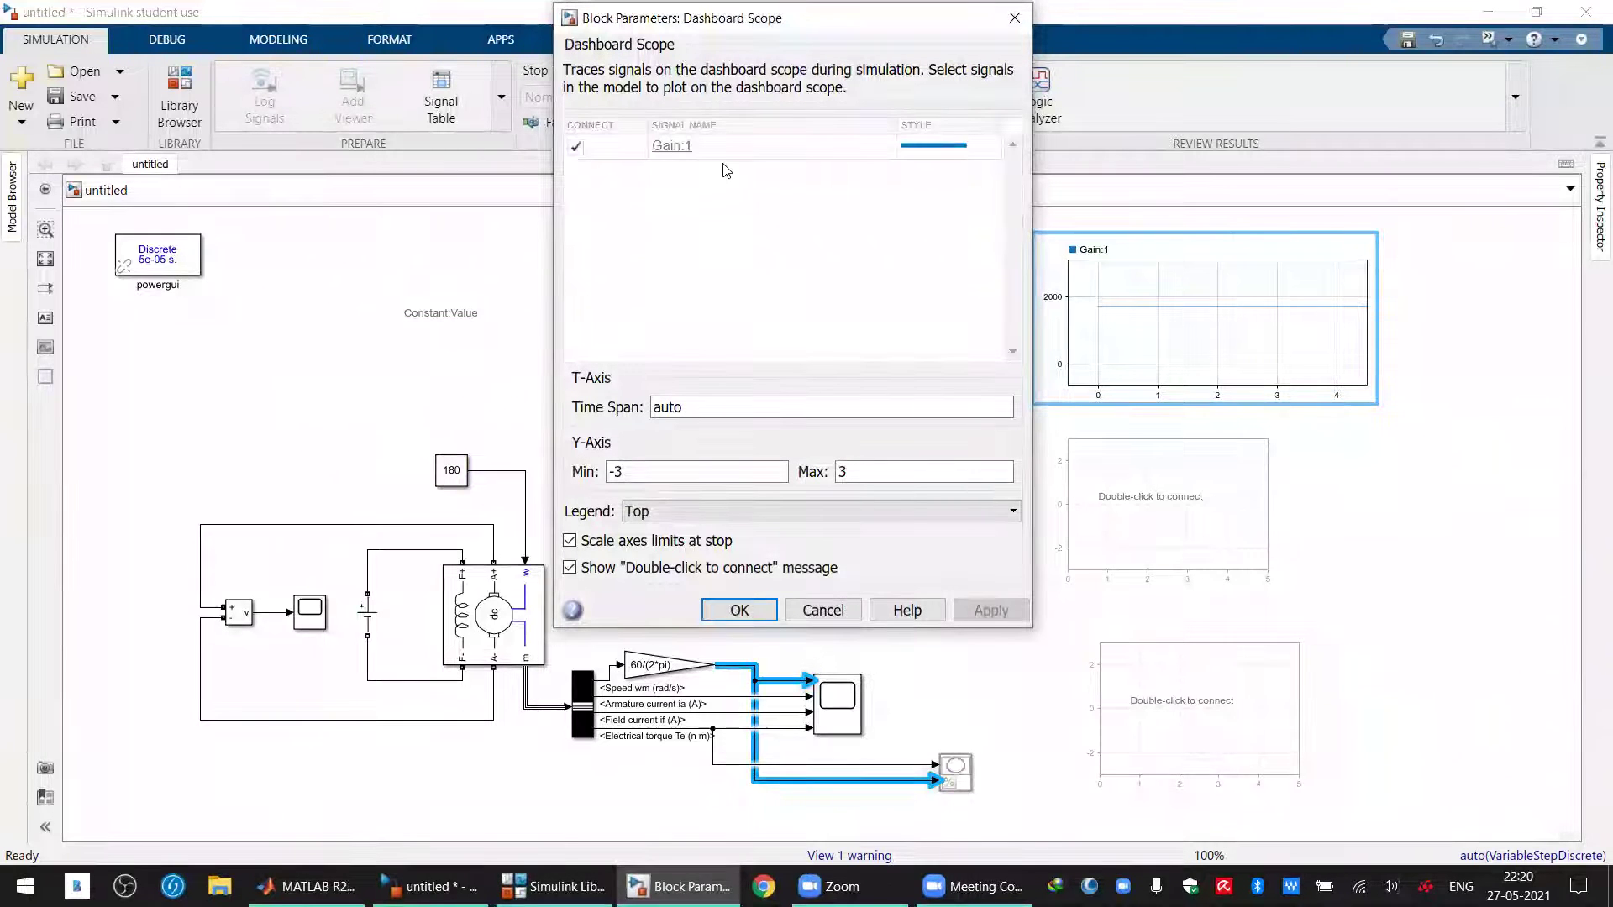
pyautogui.click(757, 602)
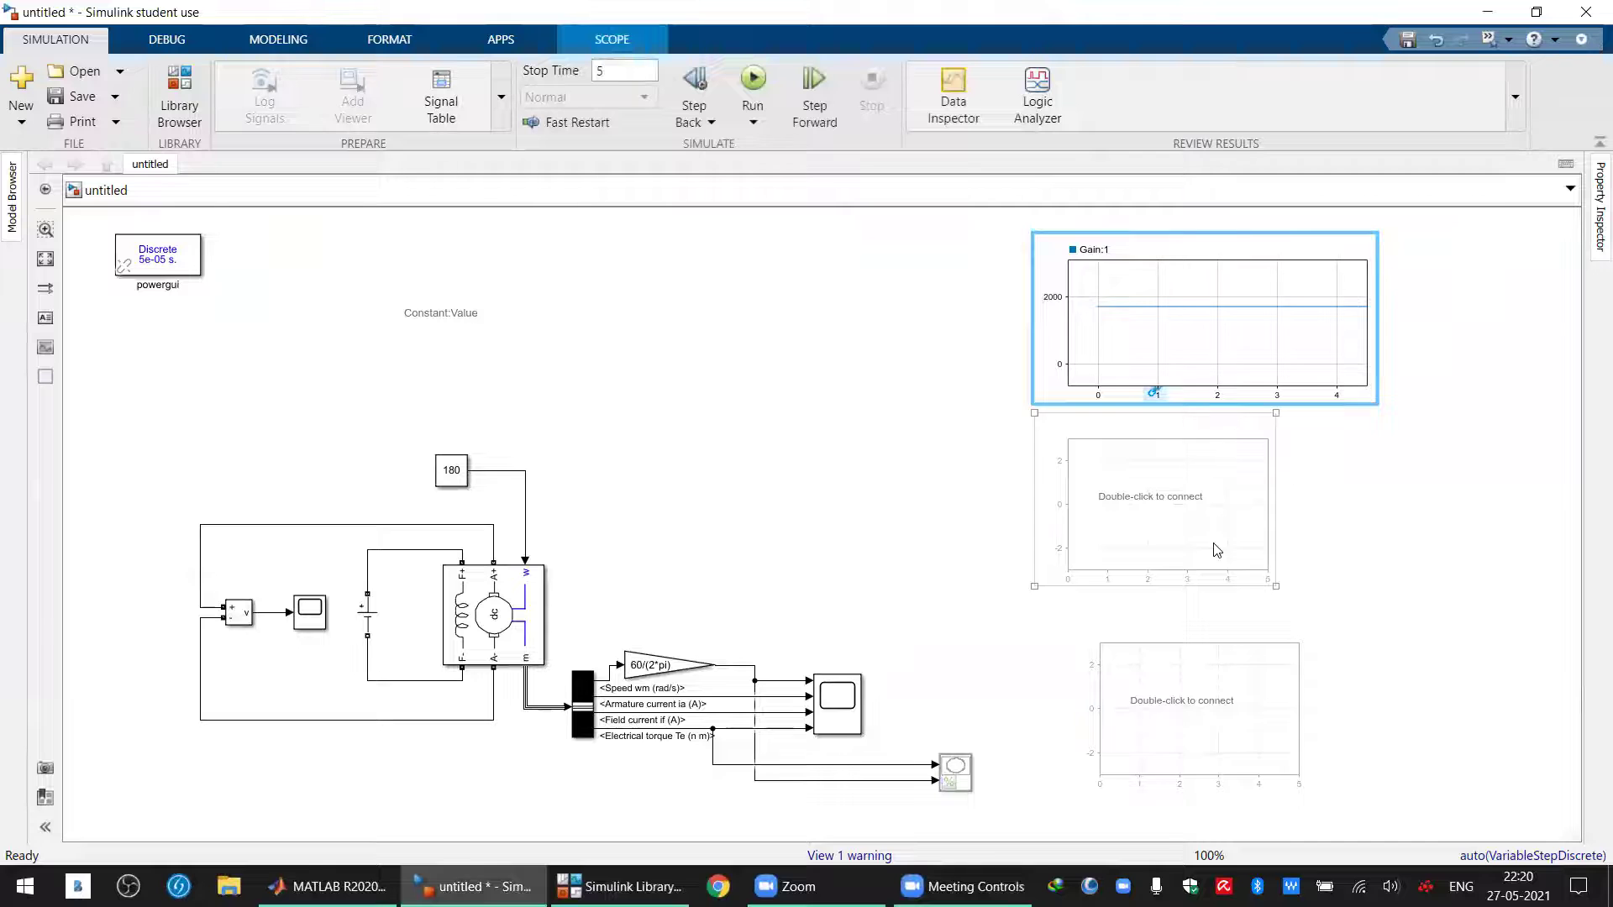
# Connect the middle dashboard scope to Voltage Measurement:1 and set its Y-axis maximum to 300
pyautogui.doubleClick(1214, 549)
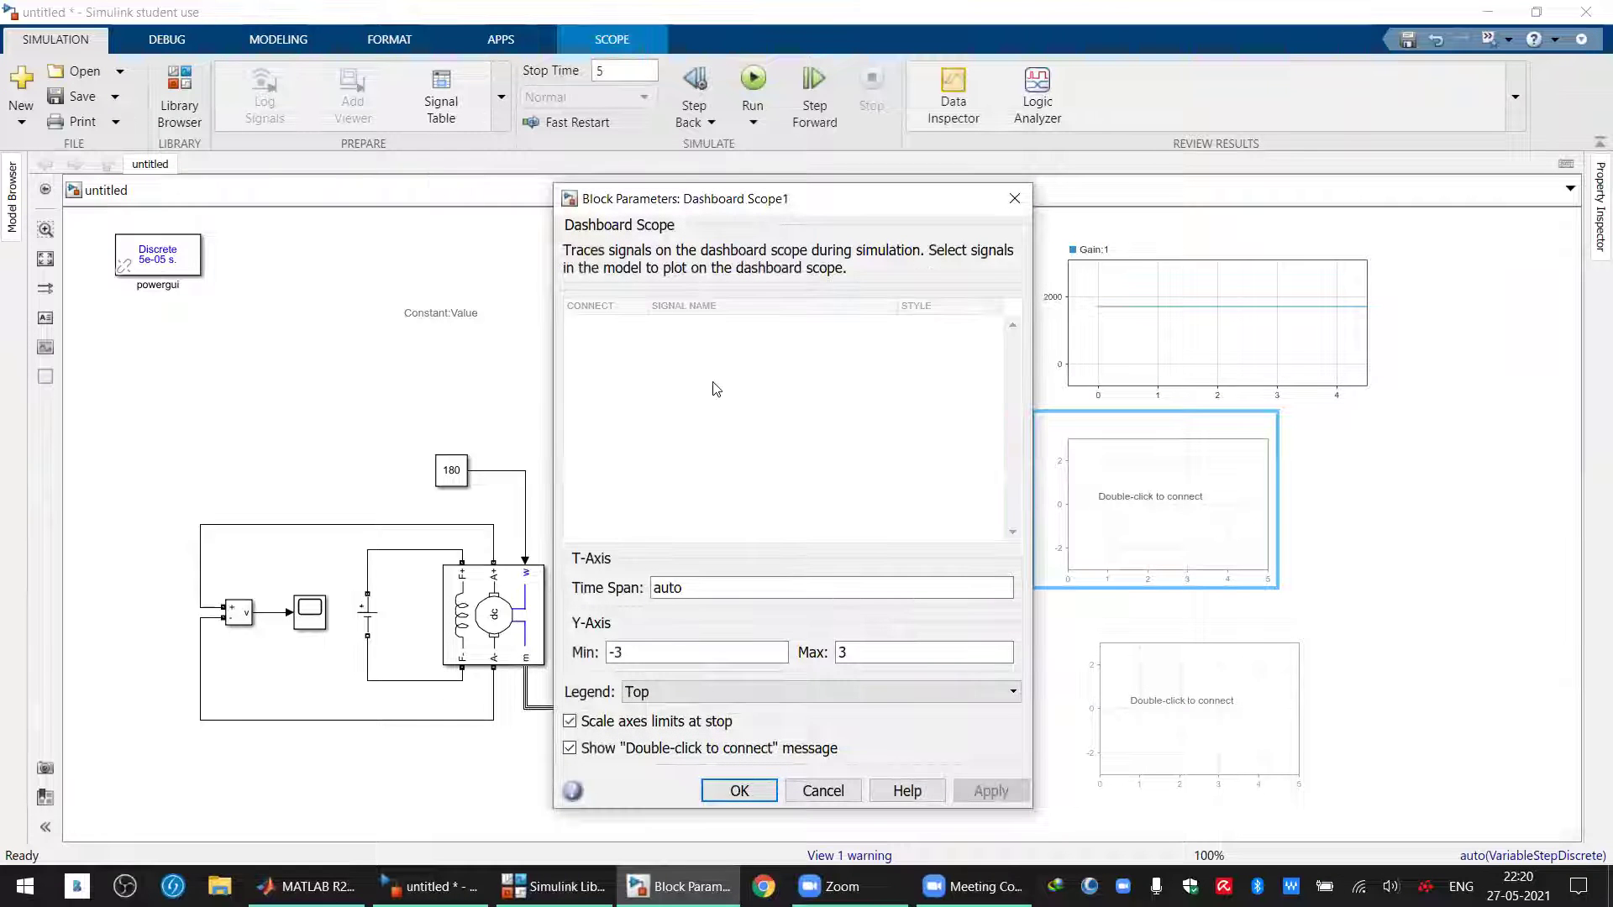
pyautogui.click(318, 620)
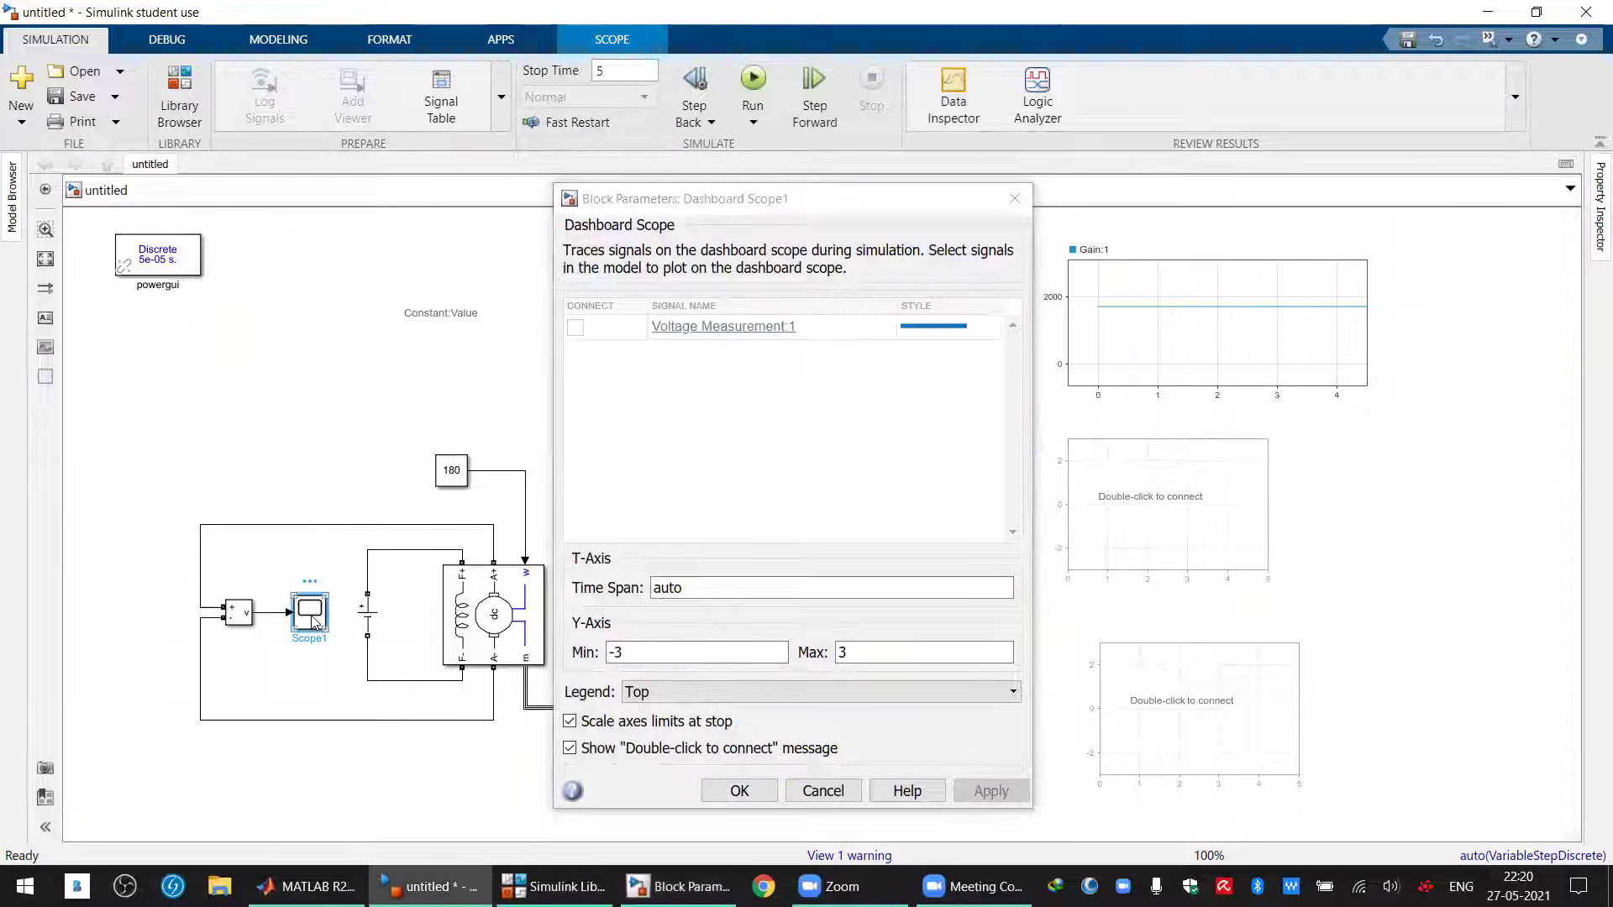
pyautogui.click(576, 328)
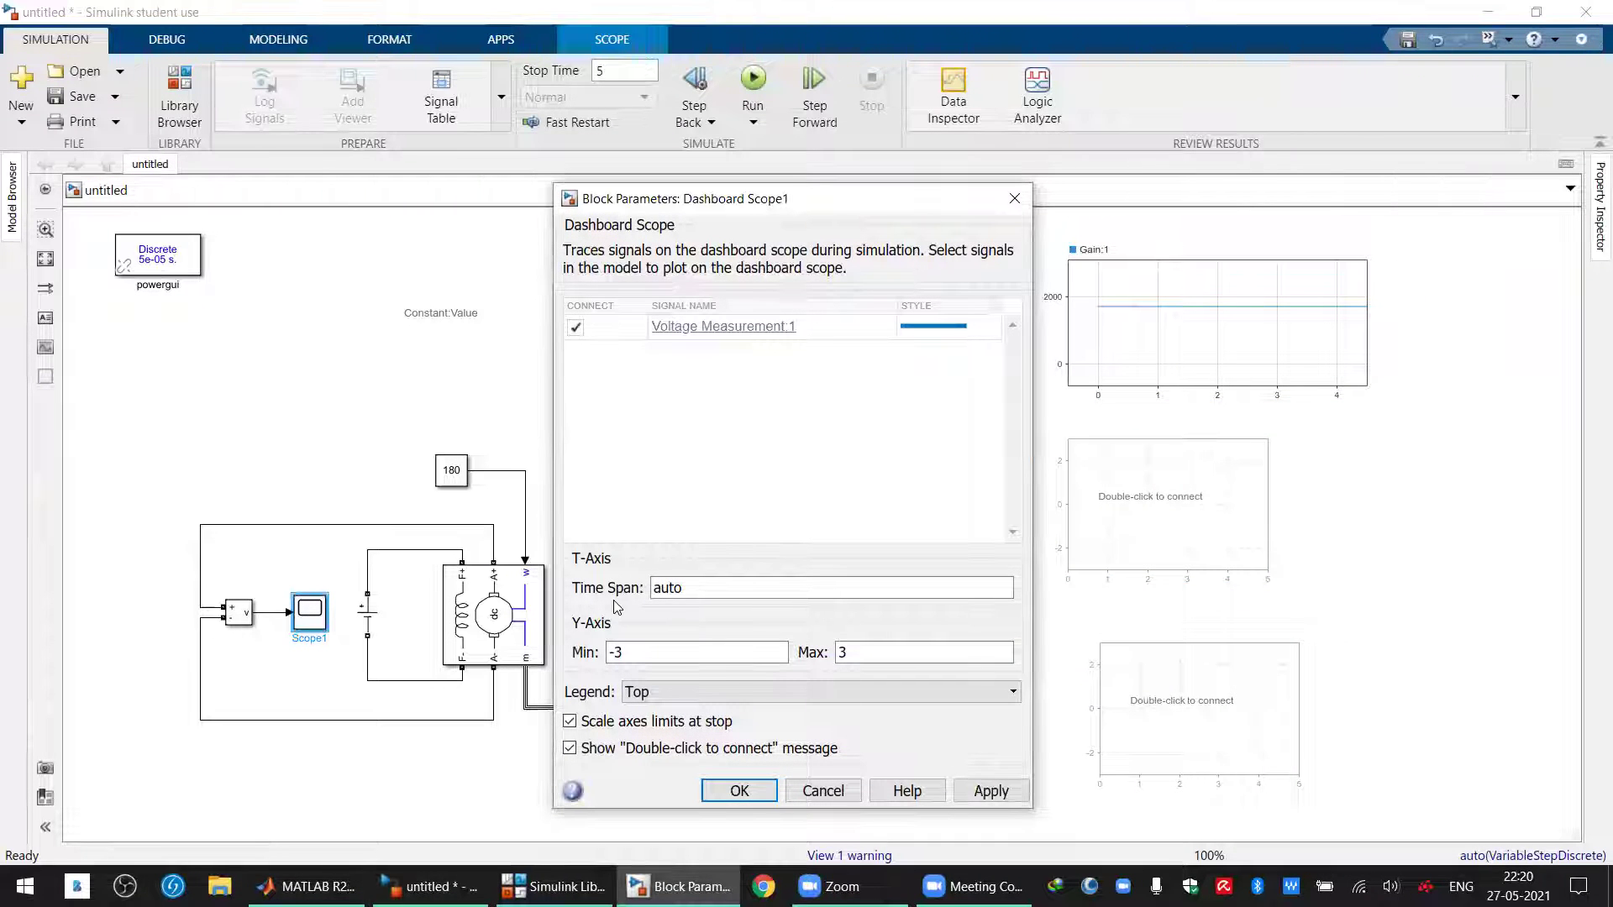
pyautogui.doubleClick(672, 647)
pyautogui.press('Tab')
pyautogui.write('2')
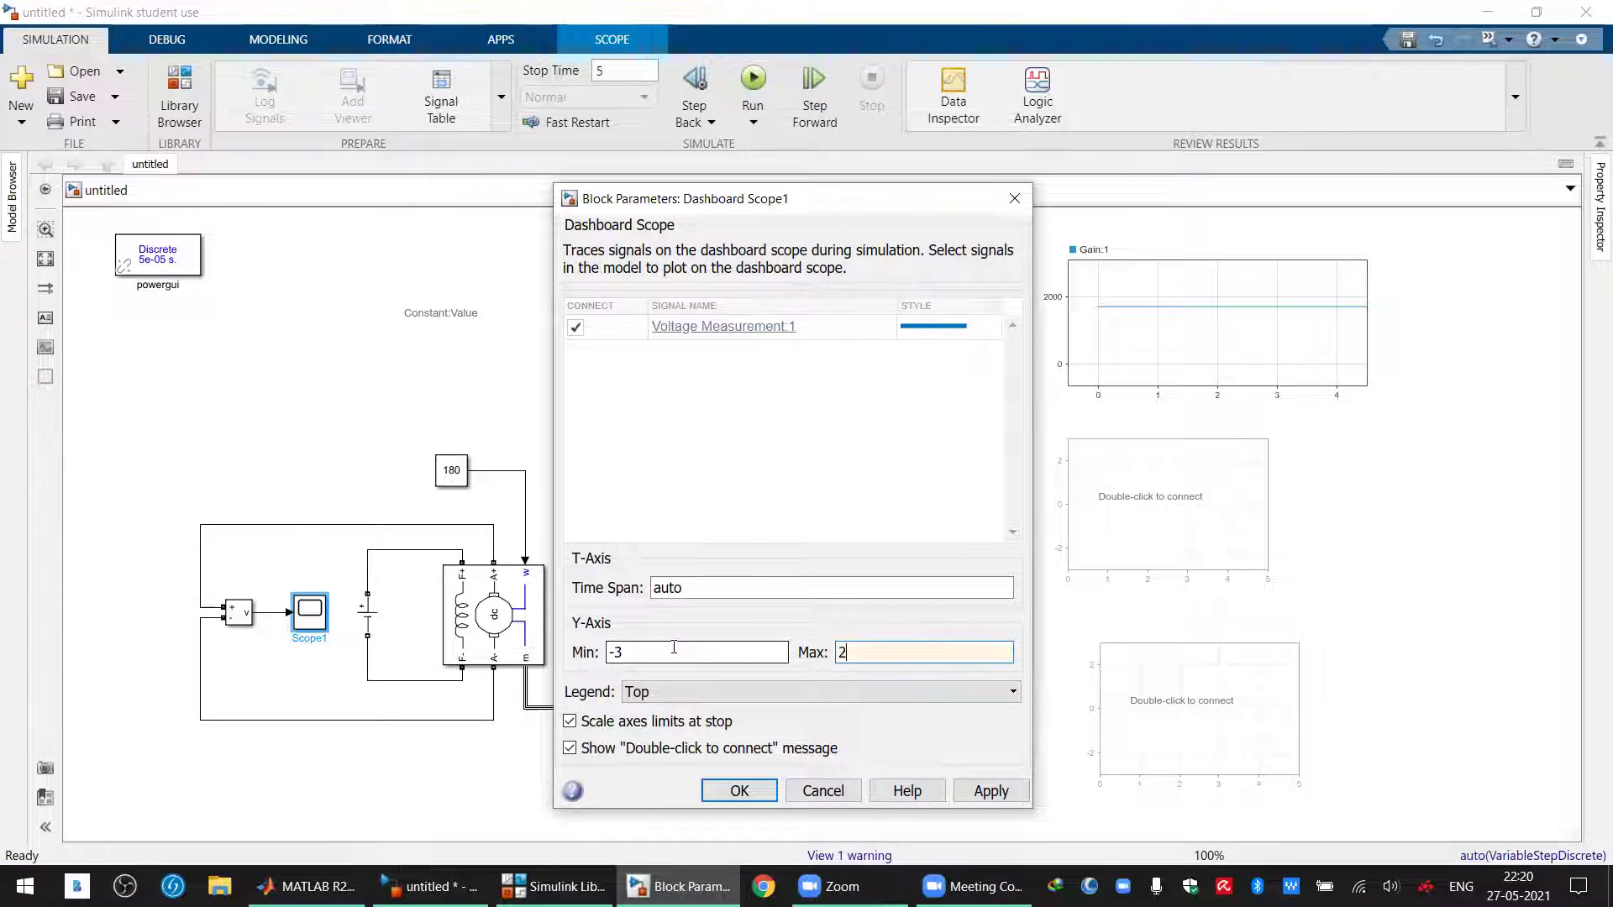
pyautogui.write('00')
pyautogui.click(739, 791)
# Connect the lowest dashboard scope to the armature current ia (A) signal
pyautogui.click(1188, 722)
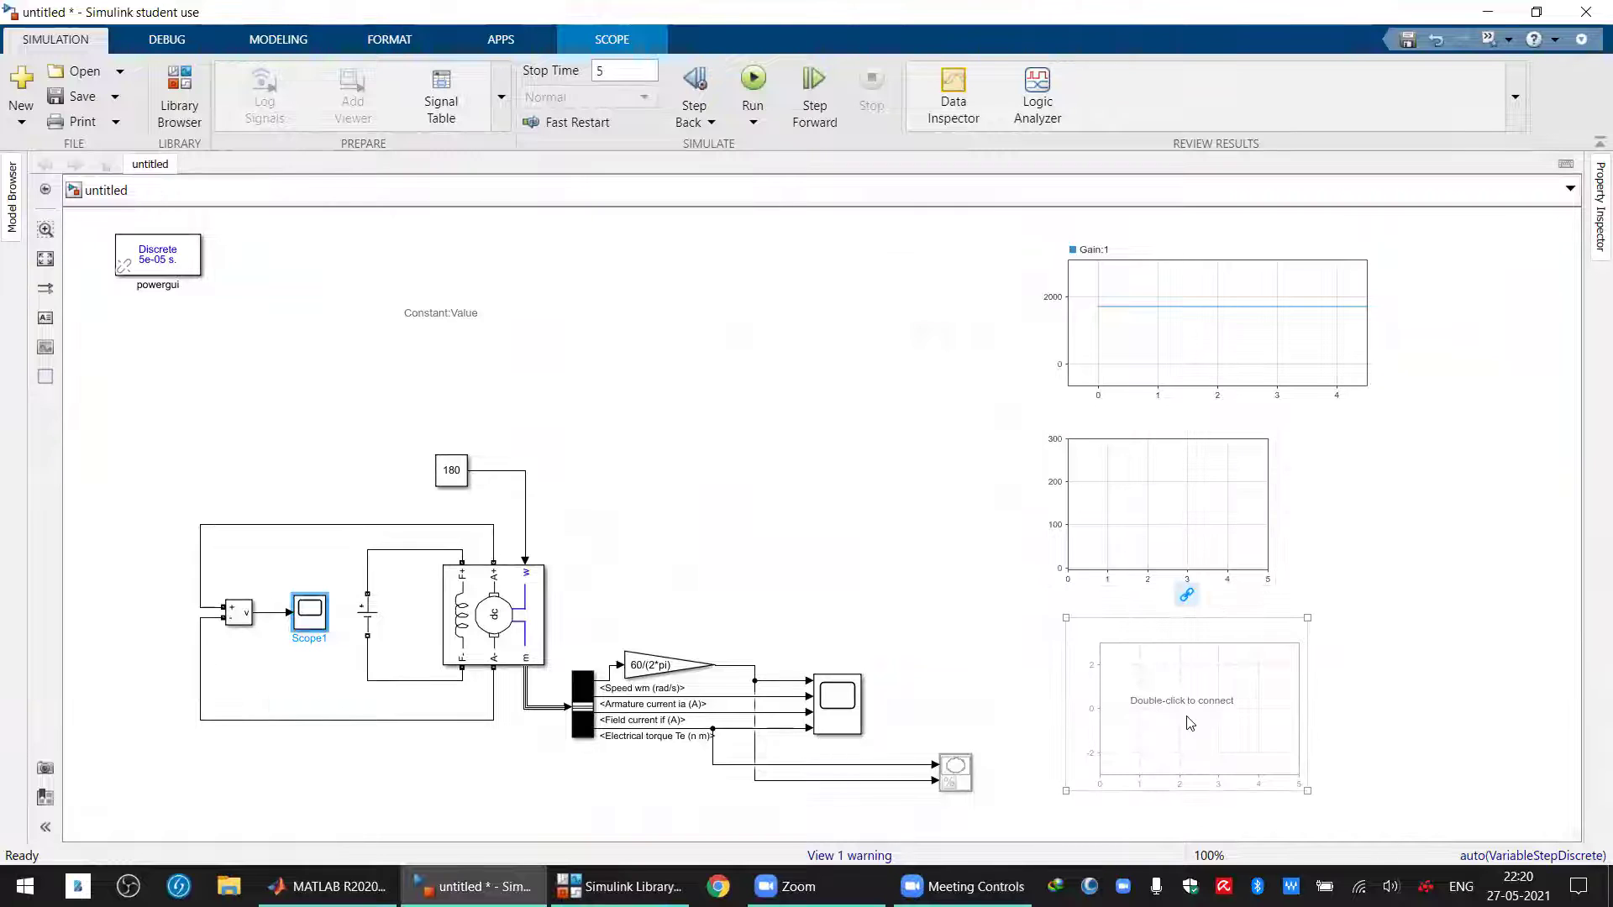
pyautogui.doubleClick(1188, 723)
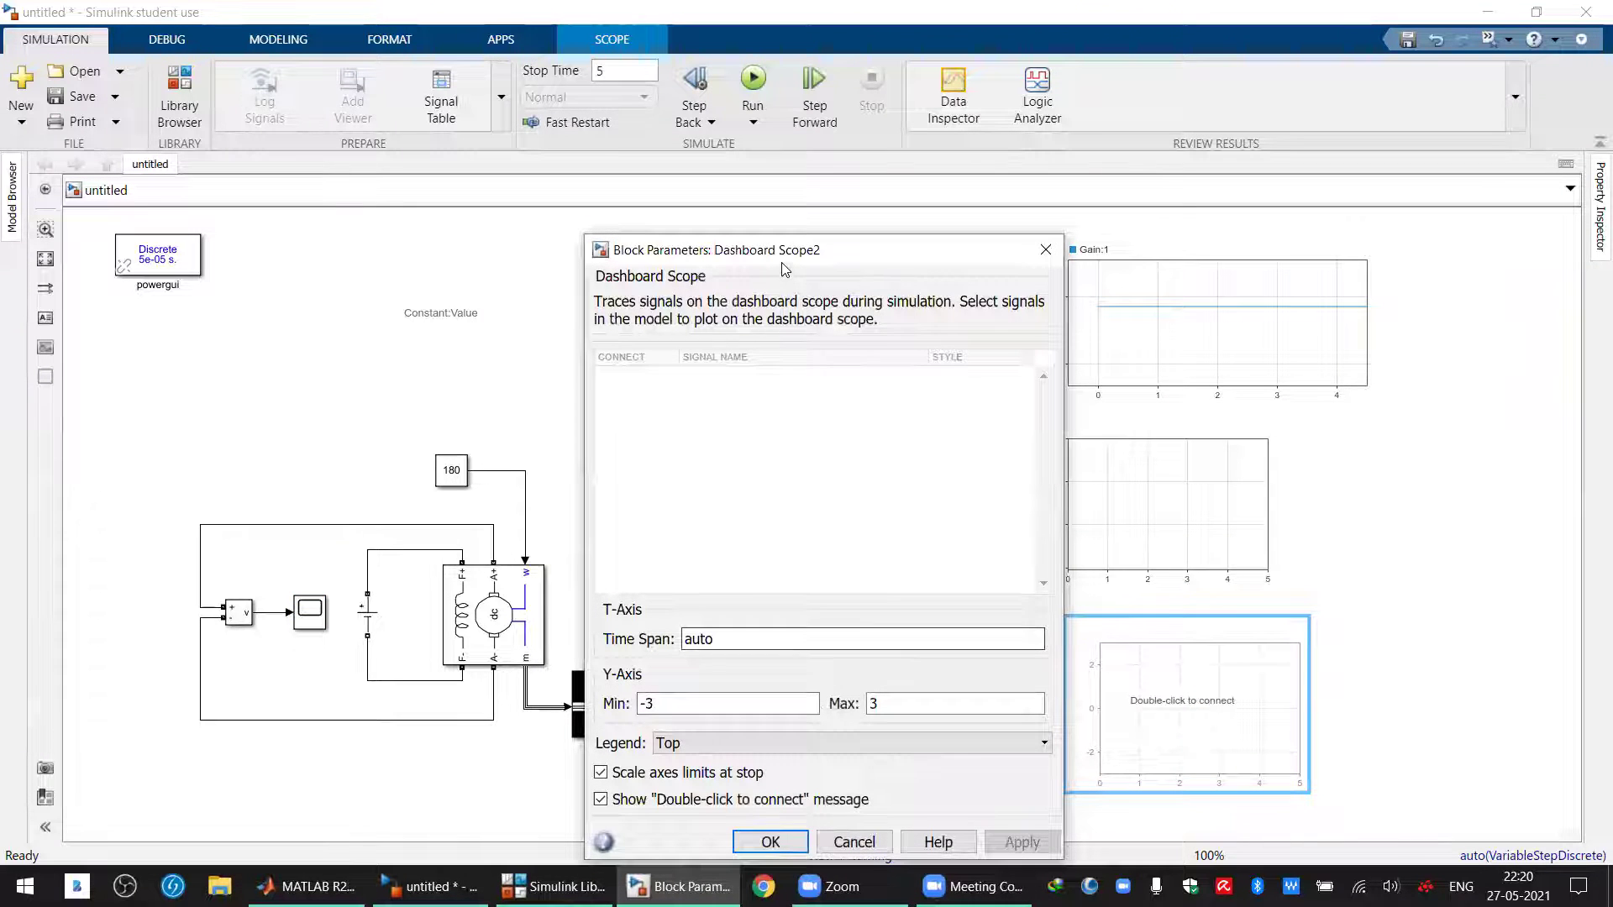
pyautogui.moveTo(788, 259); pyautogui.dragTo(535, 176)
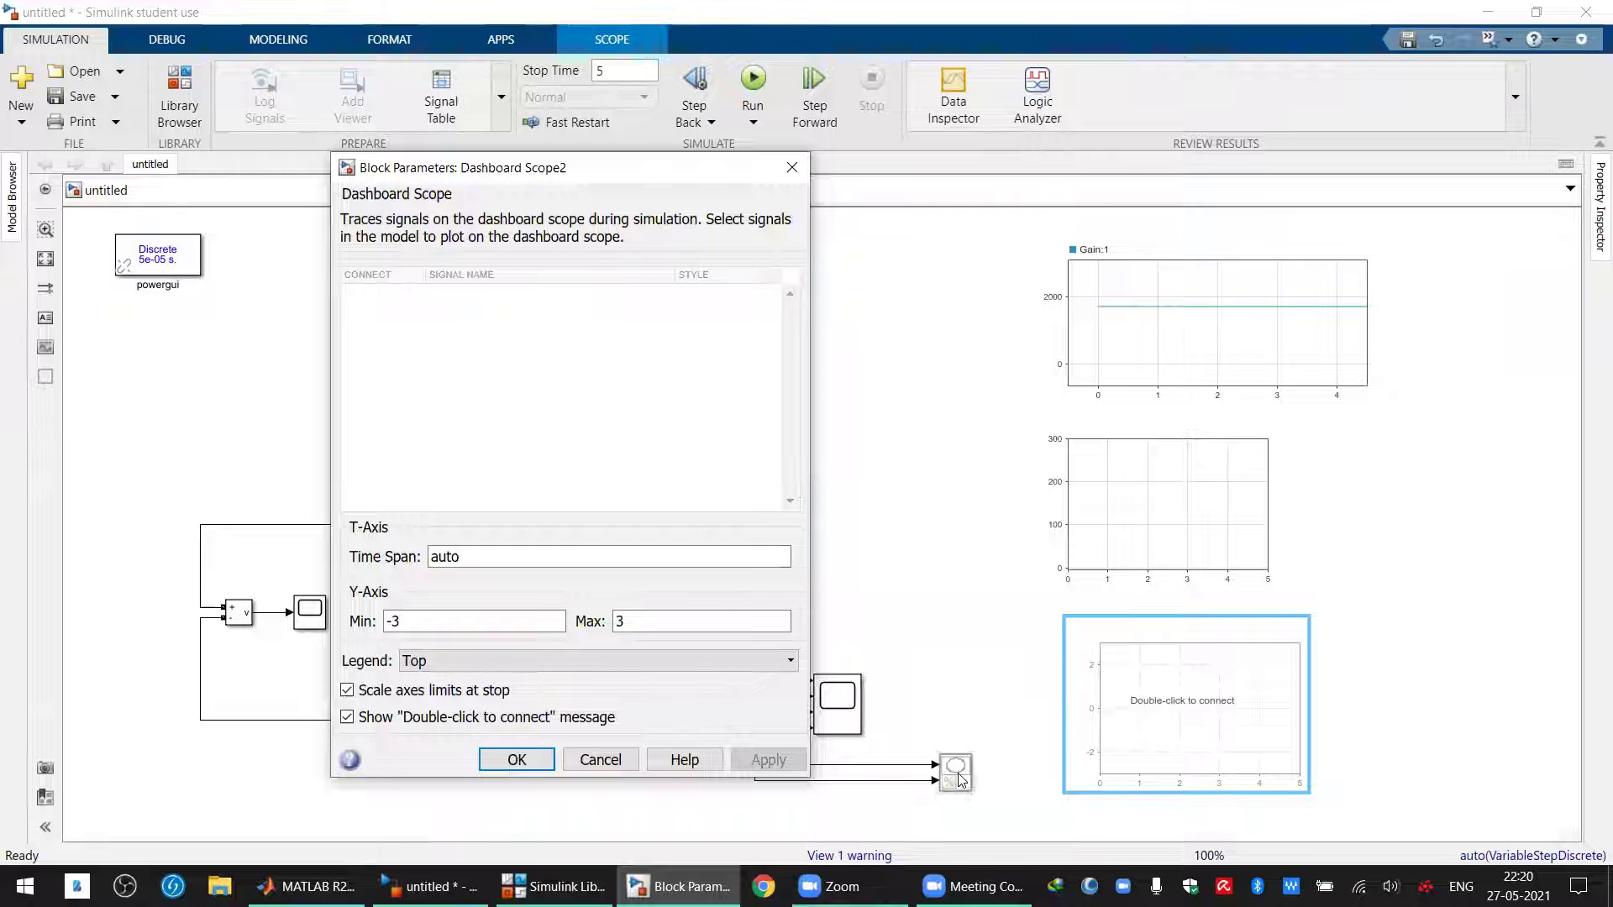
pyautogui.click(824, 721)
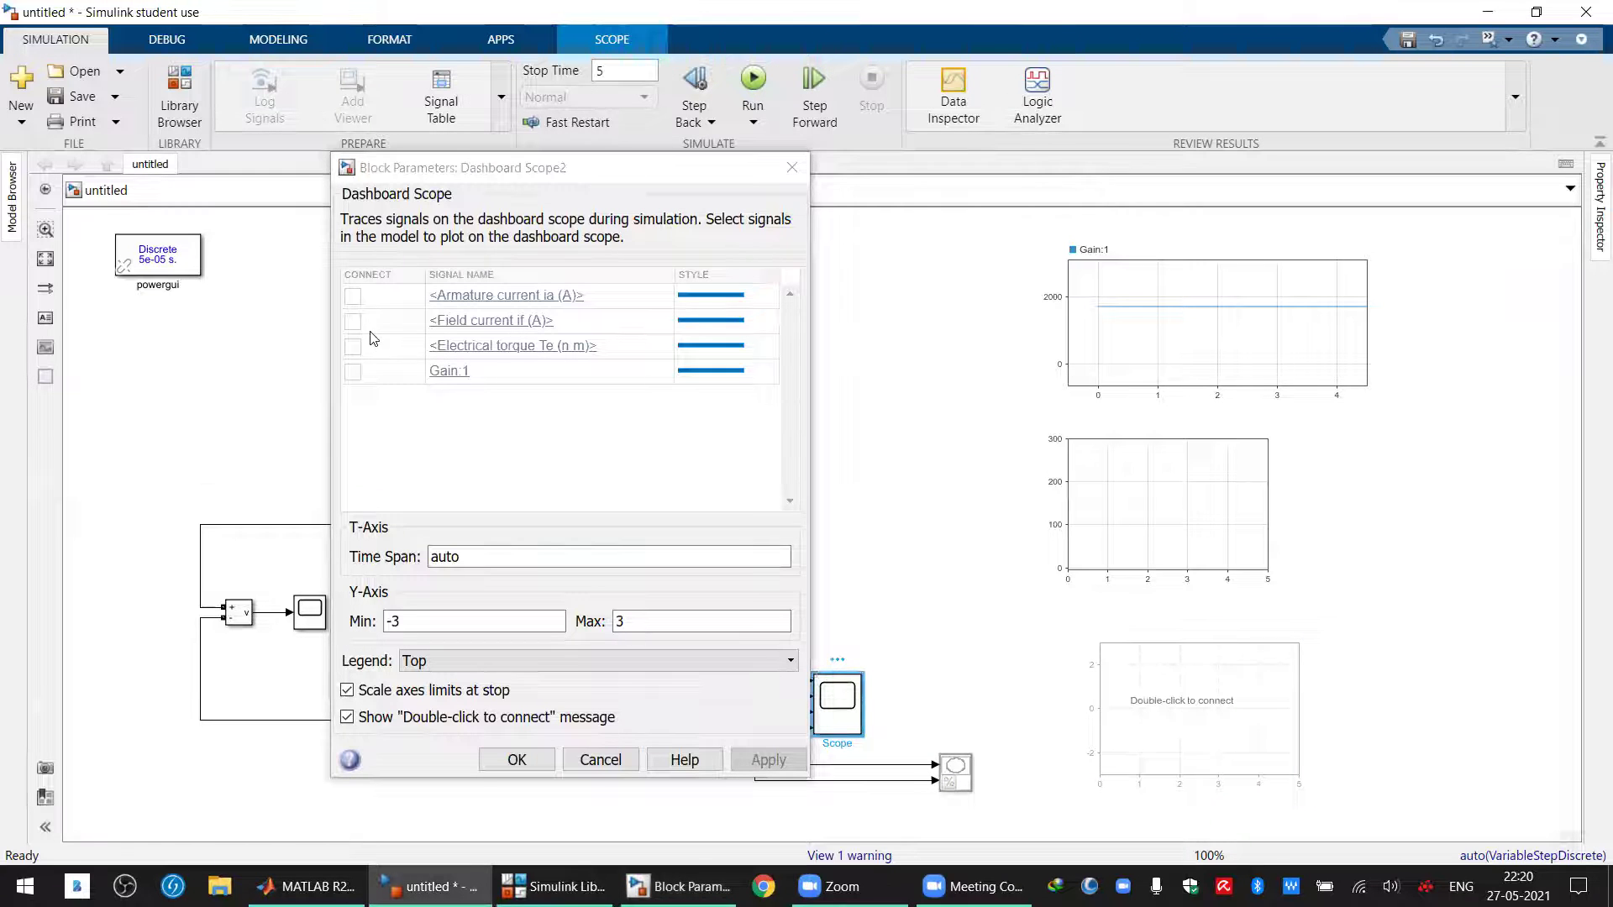
pyautogui.click(352, 296)
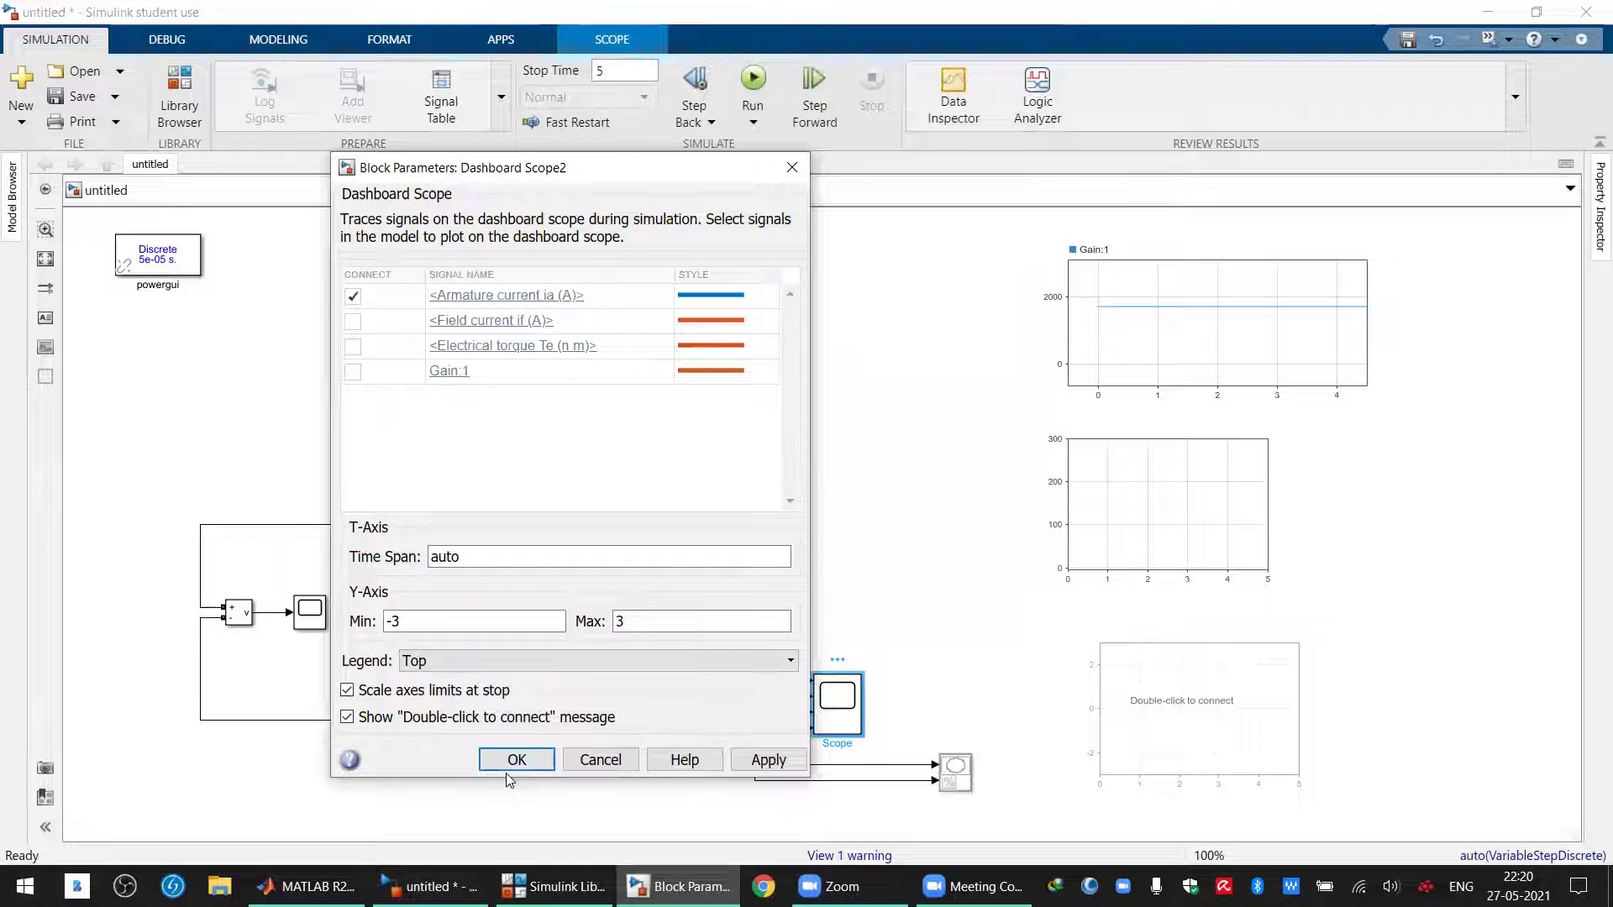
pyautogui.click(543, 747)
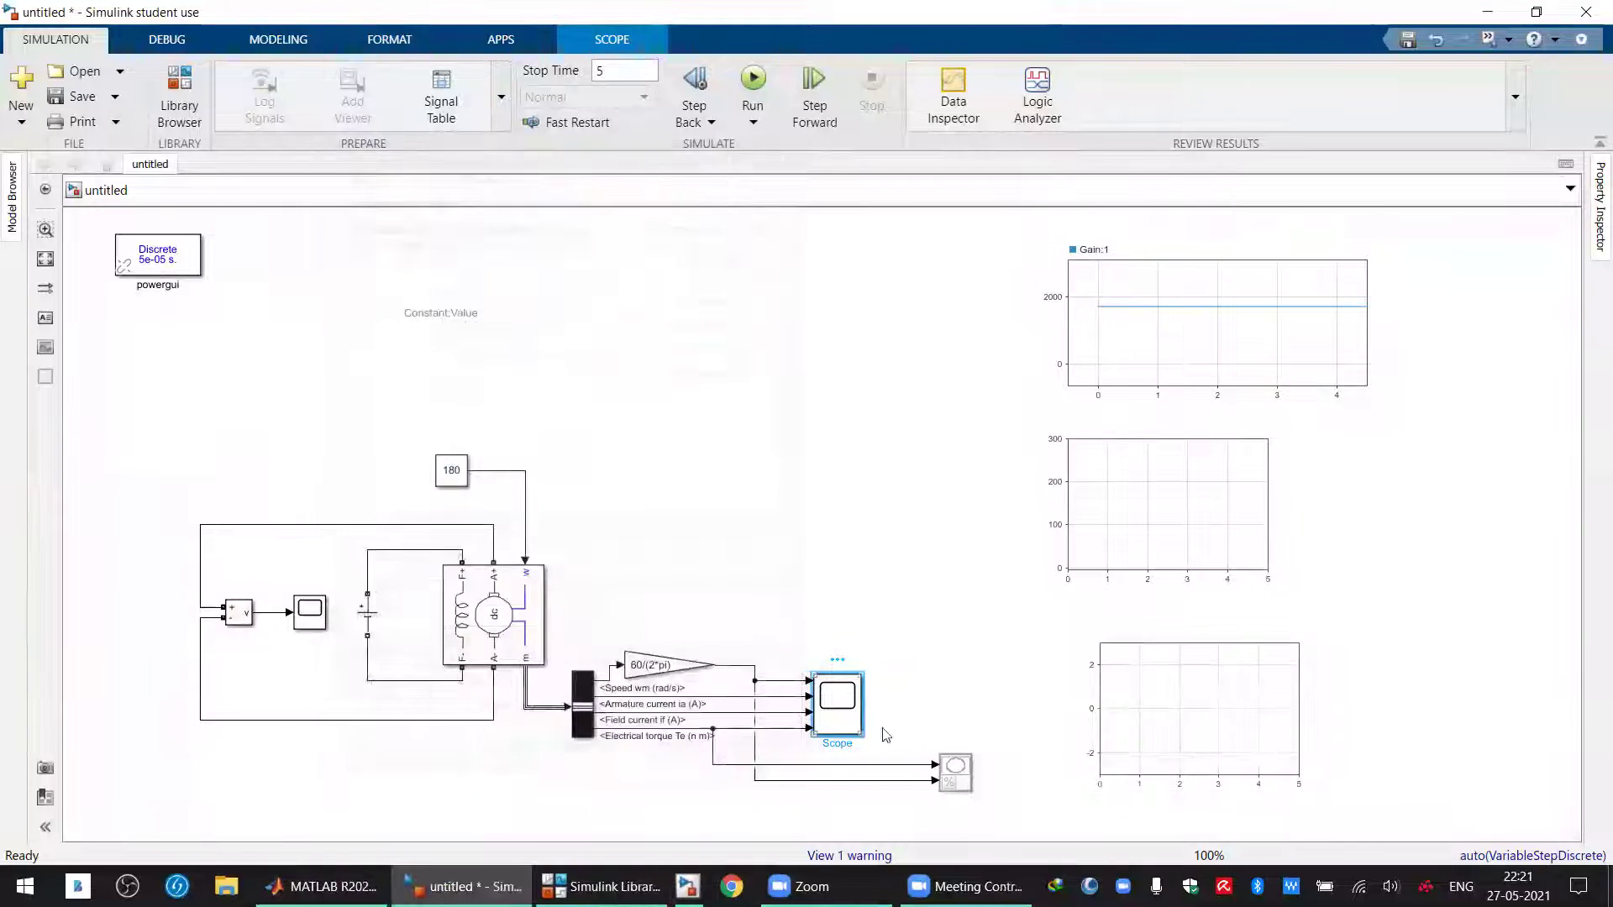
# Align the three dashboard scopes along one edge and enlarge them to roughly equal widths
pyautogui.click(1188, 385)
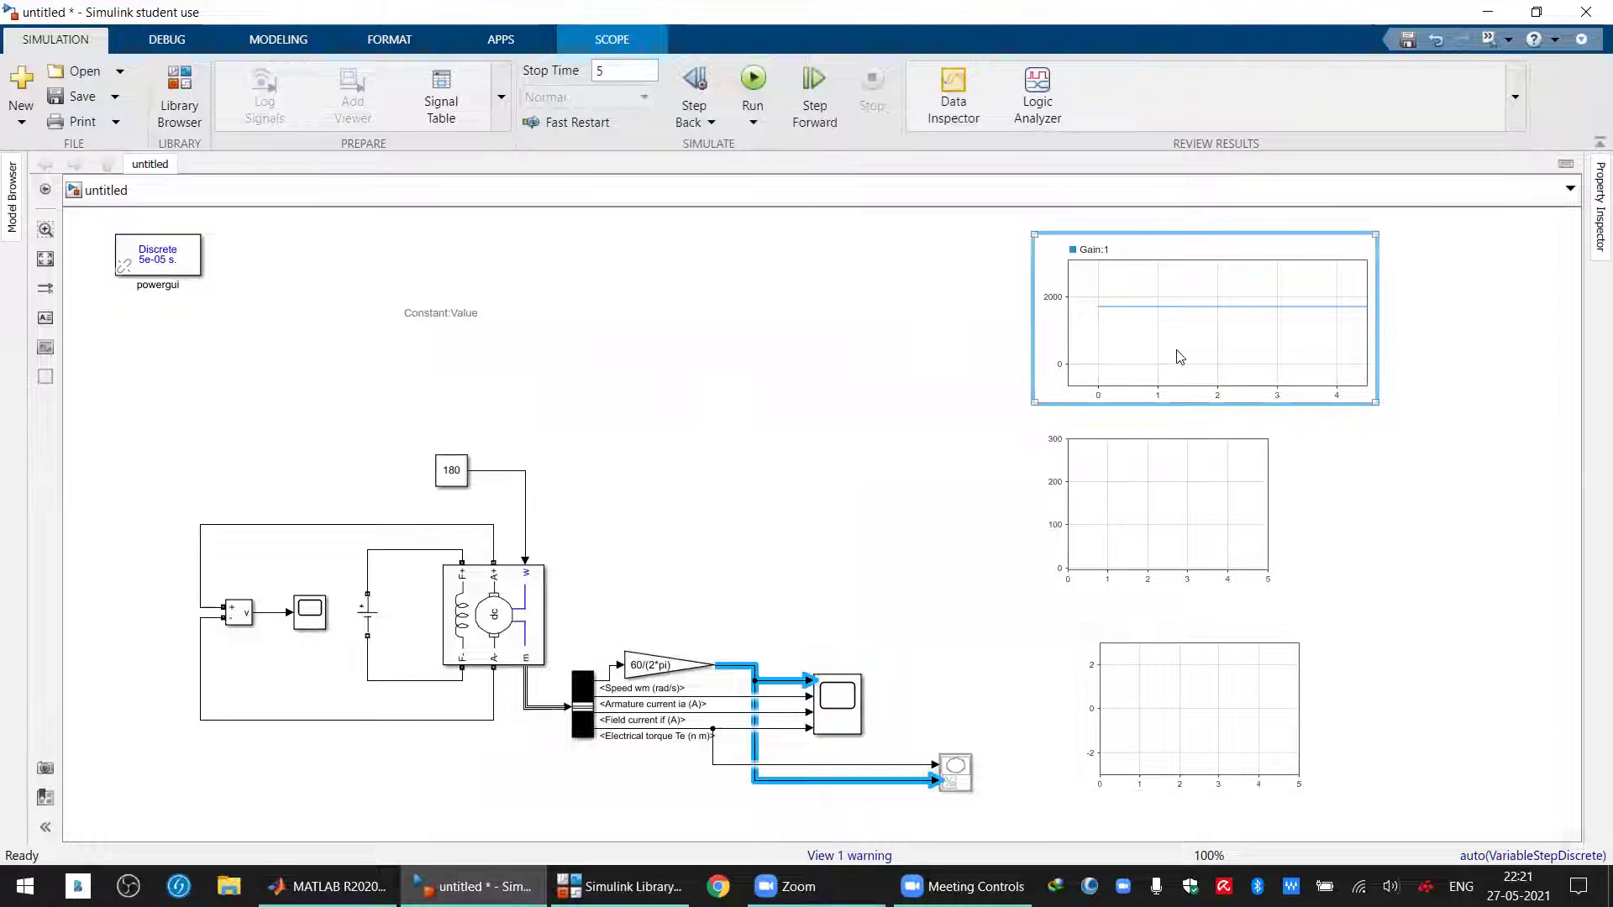
pyautogui.moveTo(1177, 357); pyautogui.dragTo(1159, 342)
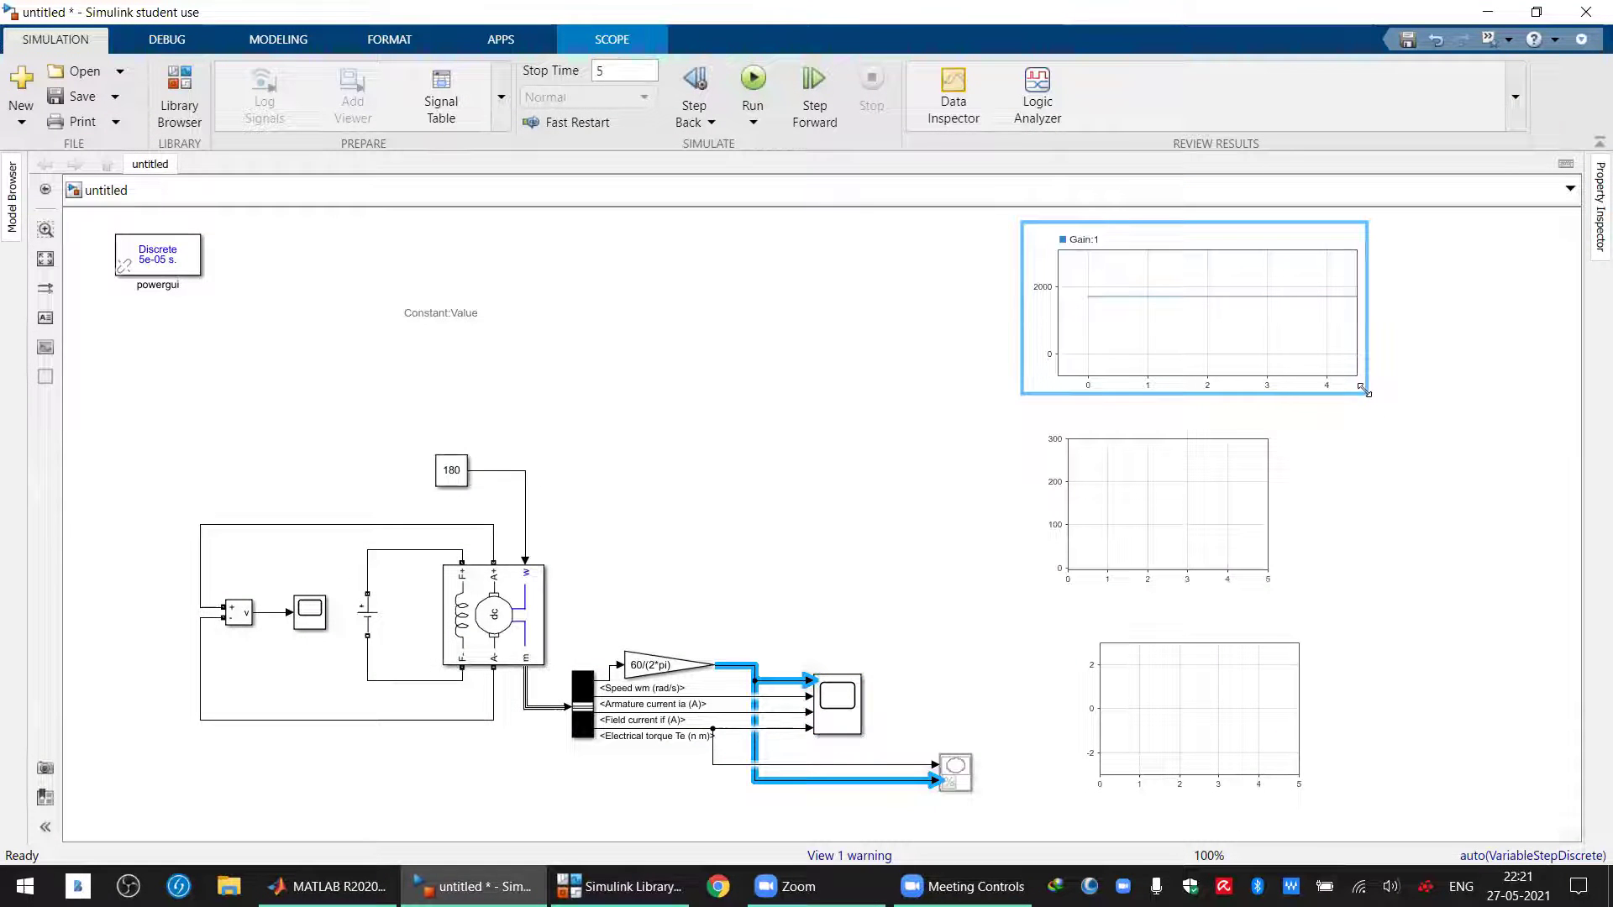
pyautogui.moveTo(1363, 388); pyautogui.dragTo(1445, 430)
pyautogui.click(1131, 552)
pyautogui.moveTo(1131, 552)
pyautogui.mouseDown()
pyautogui.moveTo(1121, 600)
pyautogui.moveTo(1120, 572)
pyautogui.mouseUp()
pyautogui.moveTo(1269, 607); pyautogui.dragTo(1460, 634)
pyautogui.moveTo(1192, 745); pyautogui.dragTo(1146, 771)
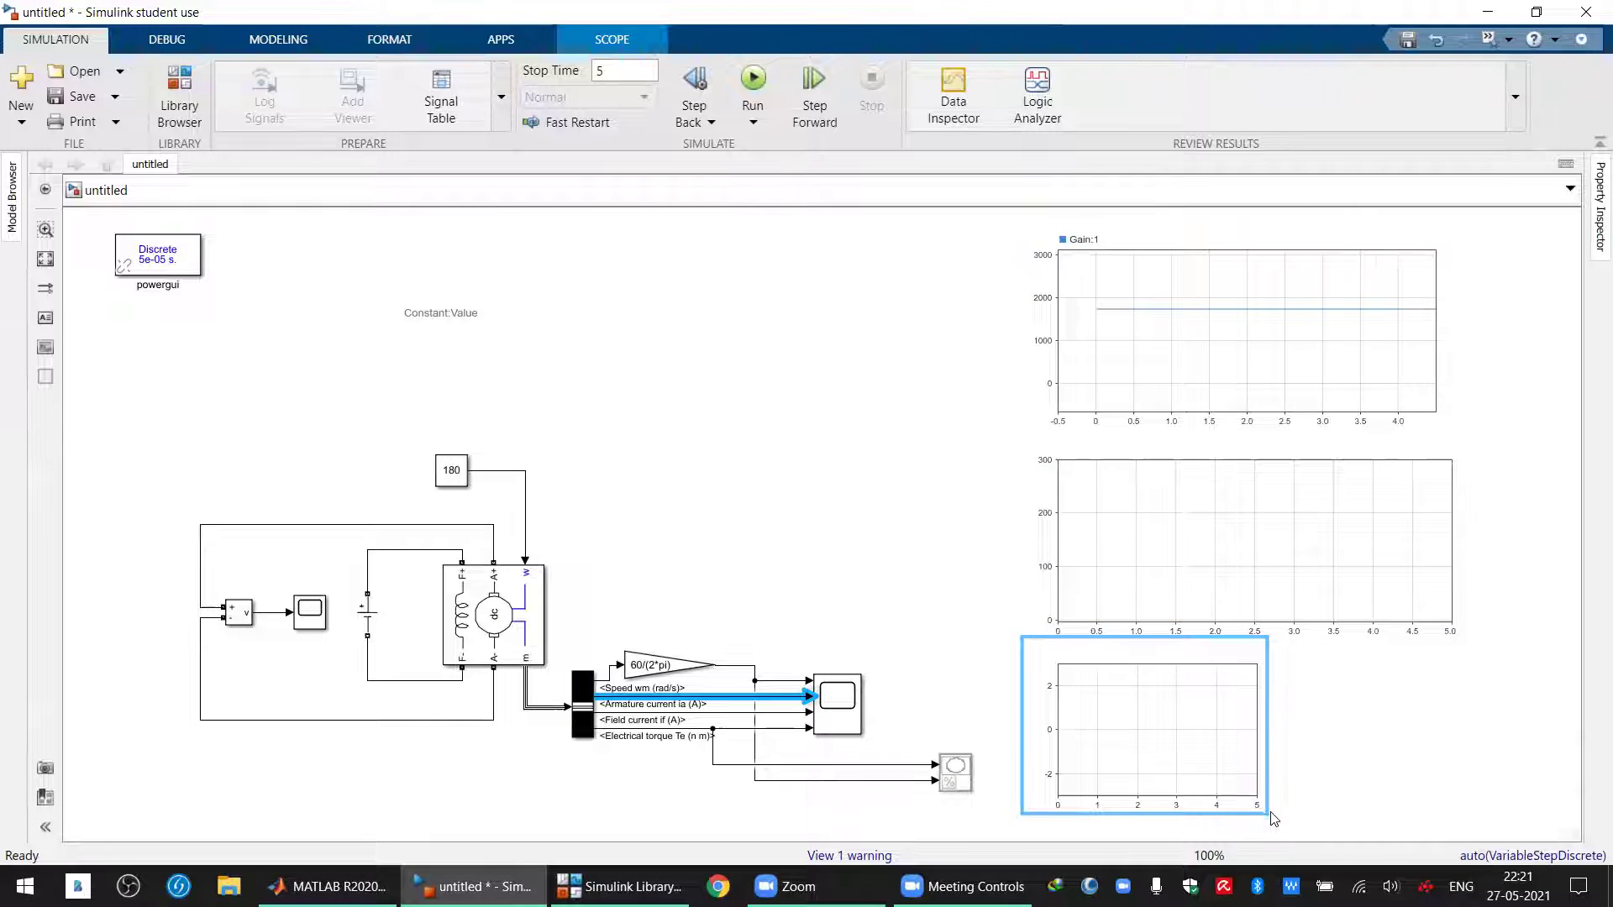
pyautogui.moveTo(1267, 815); pyautogui.dragTo(1466, 818)
pyautogui.click(1539, 661)
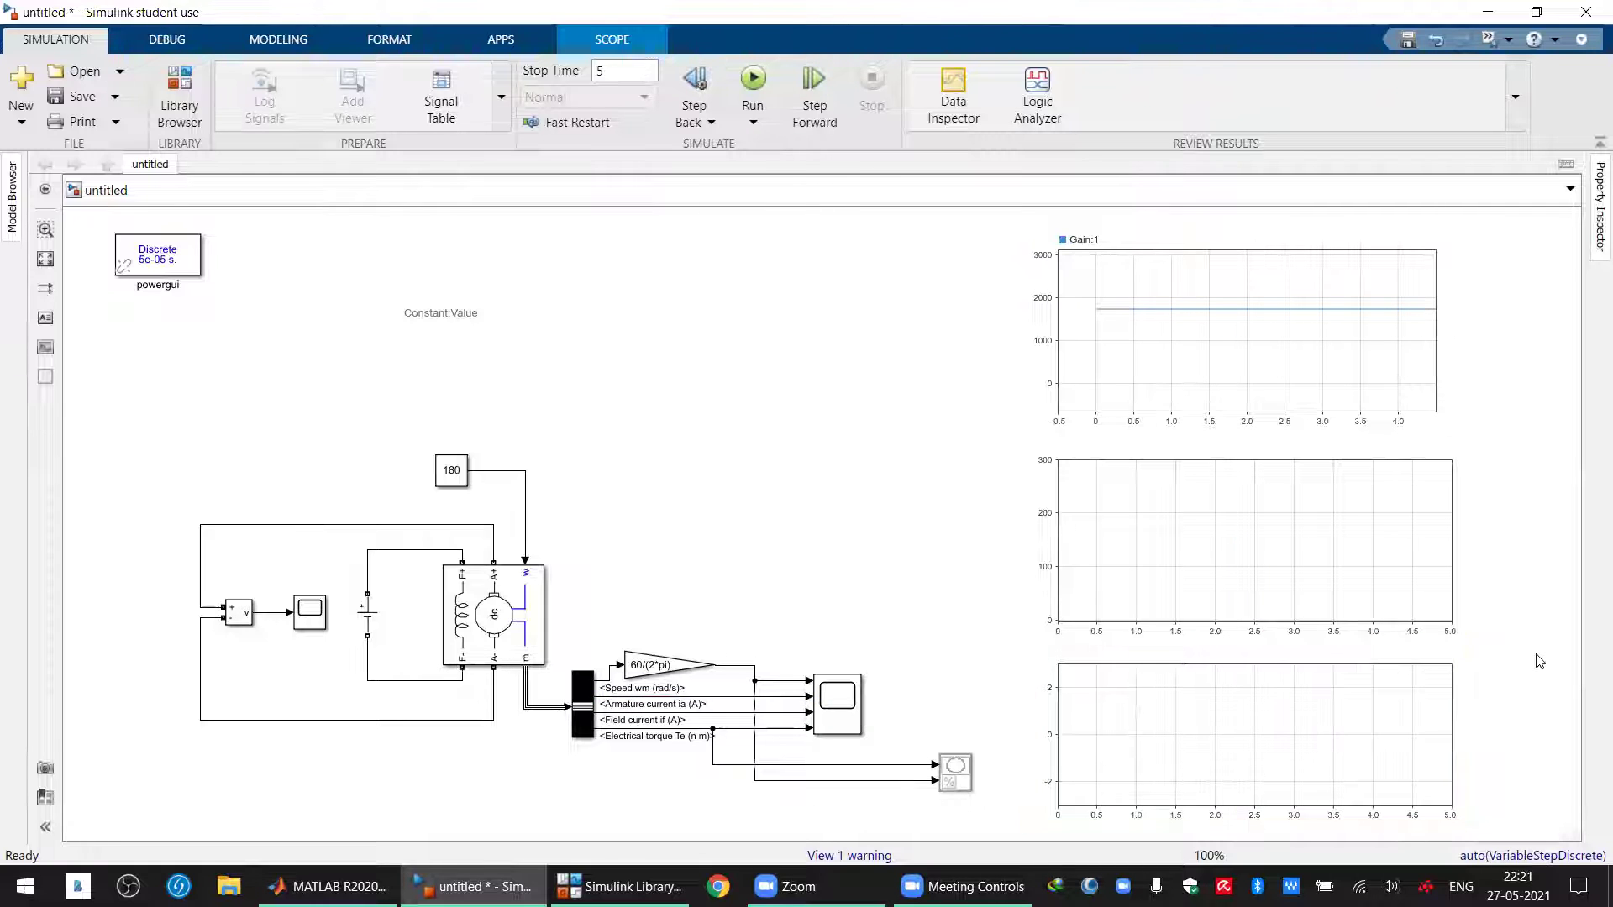
# Run the 5 s simulation and compare the speed, voltage and armature current plots in the dashboard scopes
pyautogui.click(753, 80)
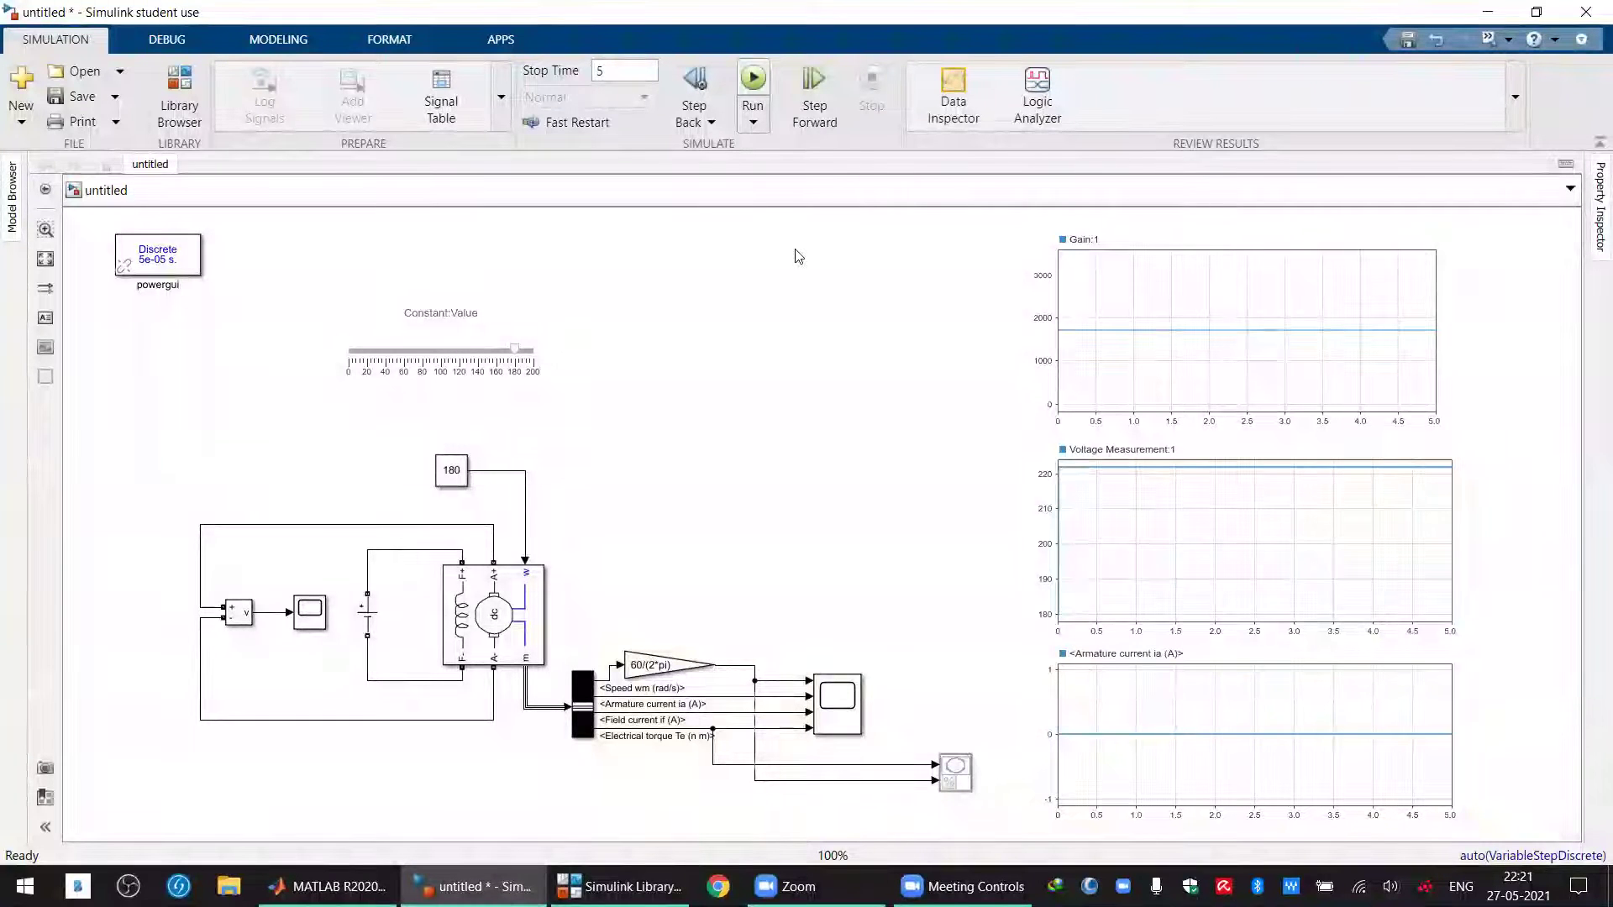
pyautogui.click(448, 477)
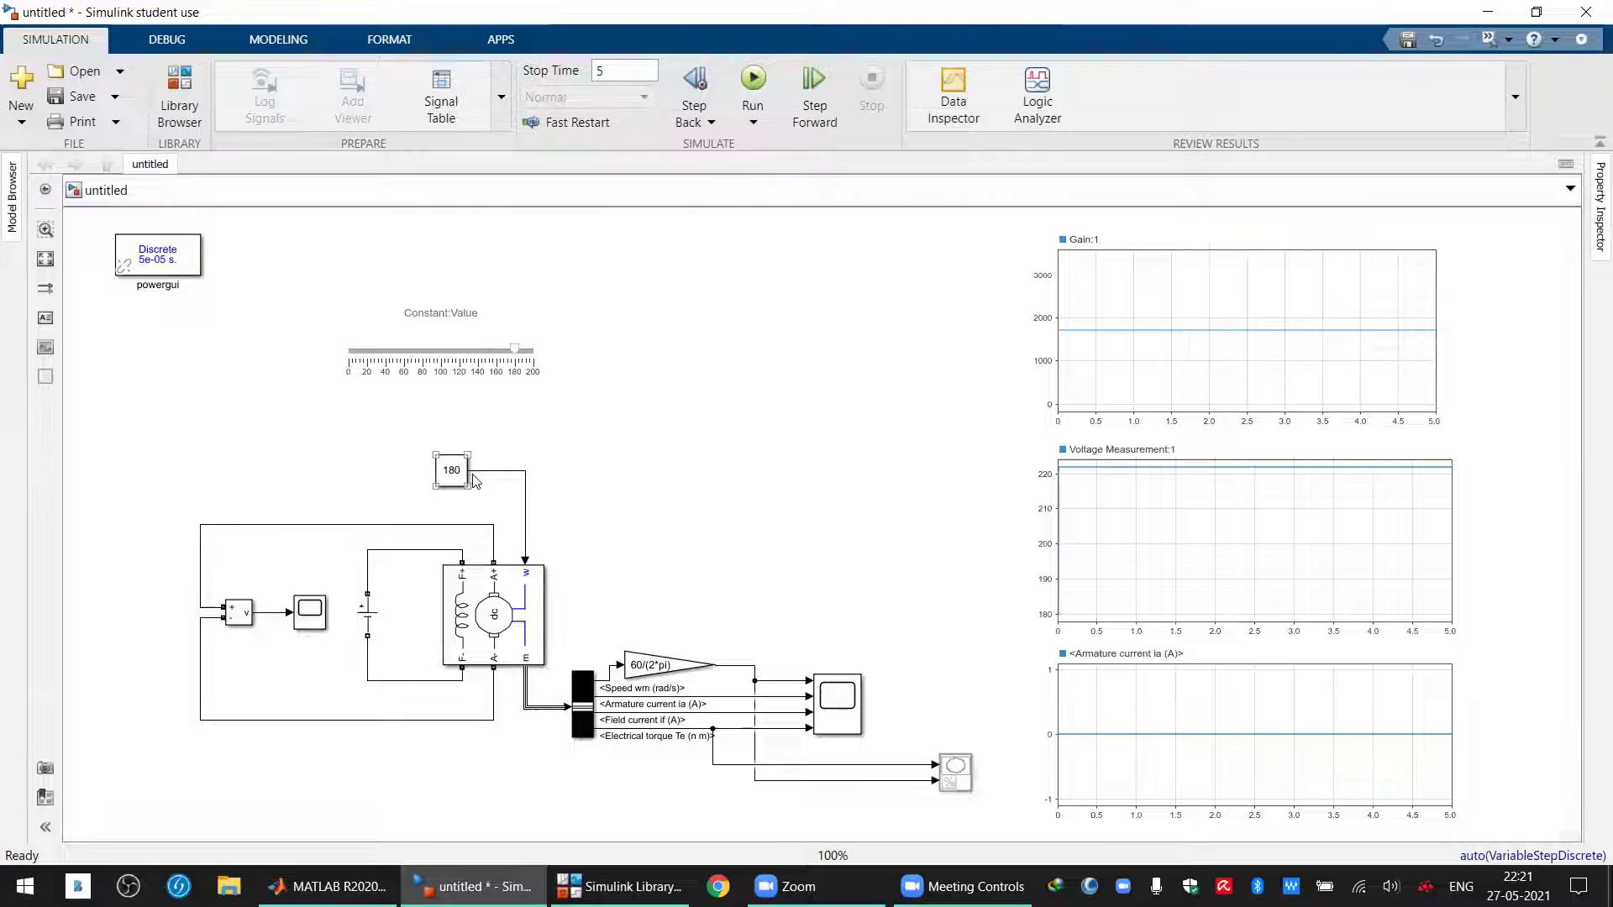
pyautogui.click(1109, 294)
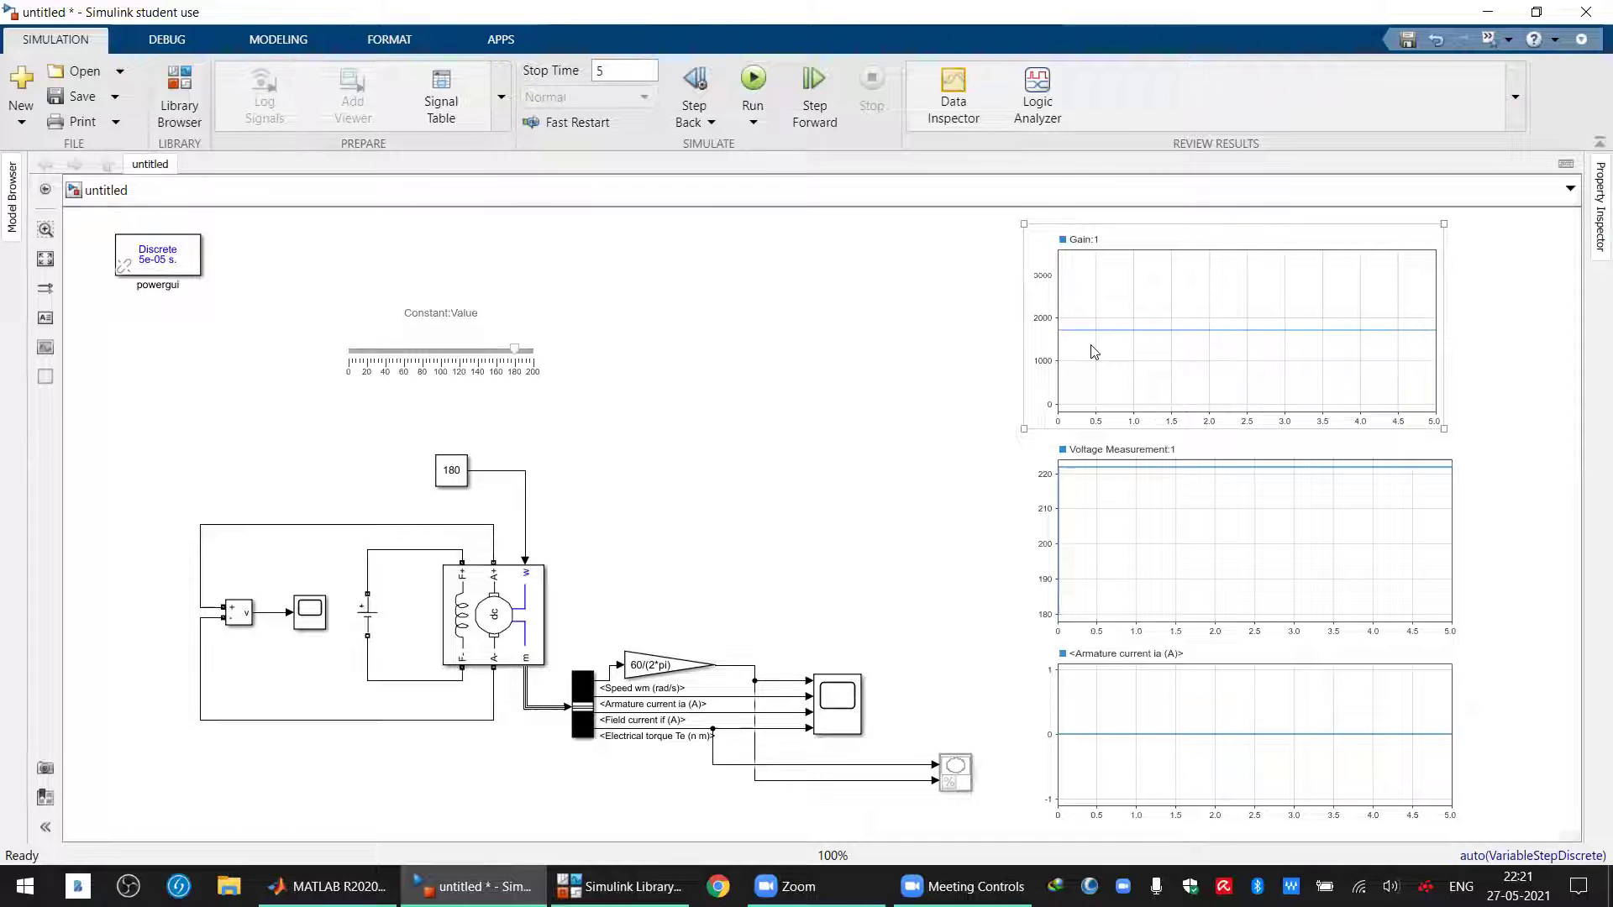
pyautogui.click(1057, 509)
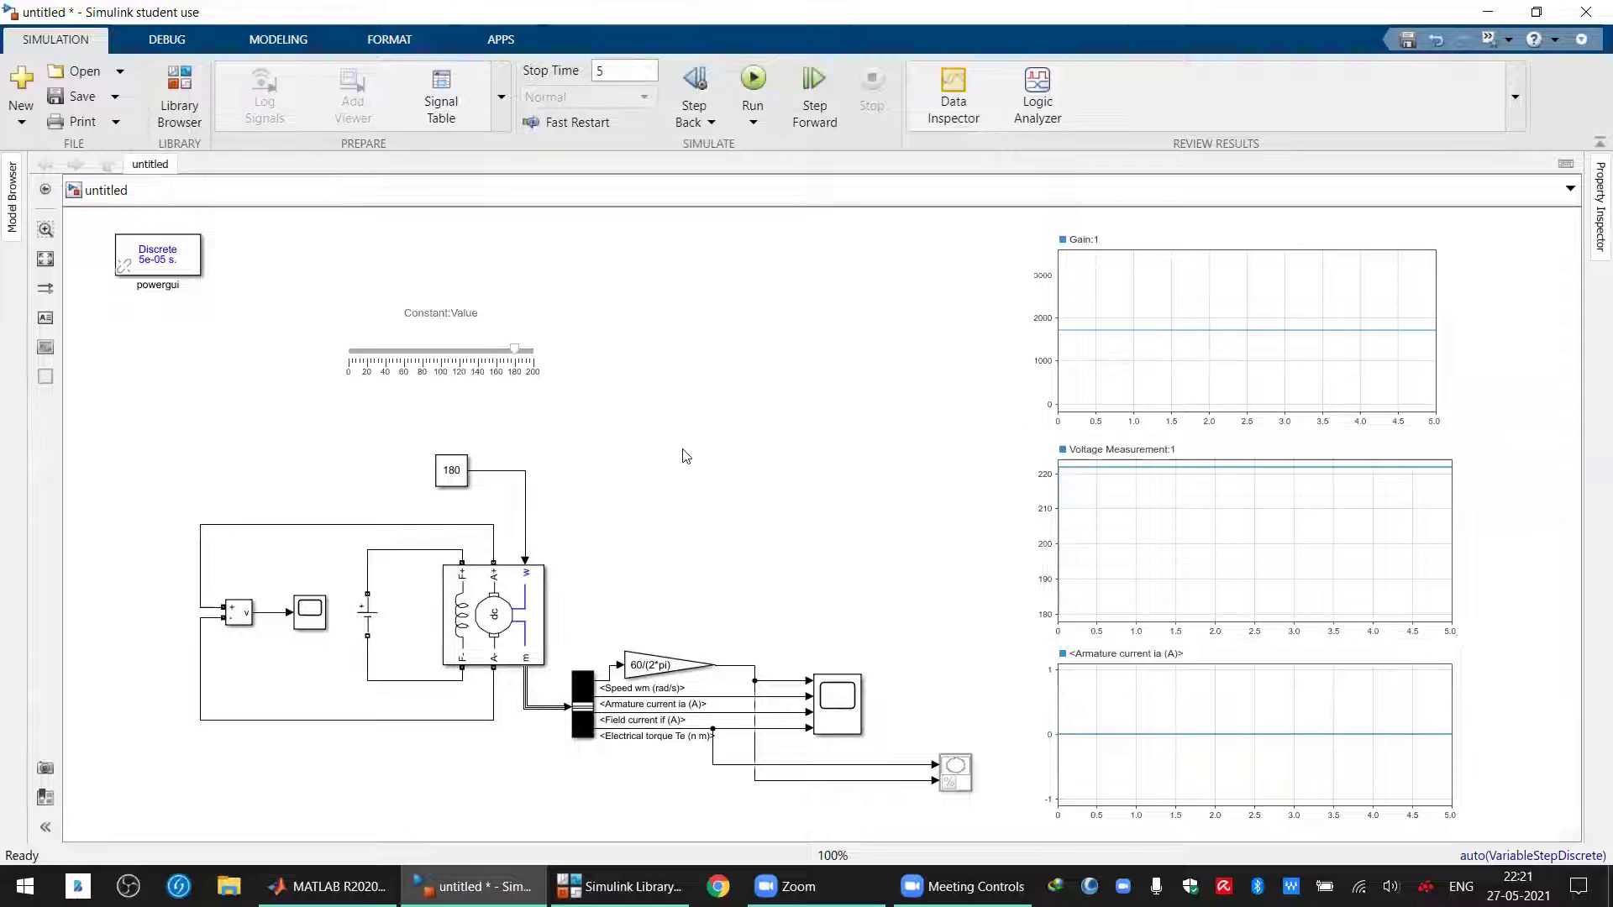
# Examine the armature voltage in Scope1 at full-screen size, zooming the time axis in on the start of the run
pyautogui.click(323, 620)
pyautogui.doubleClick(324, 620)
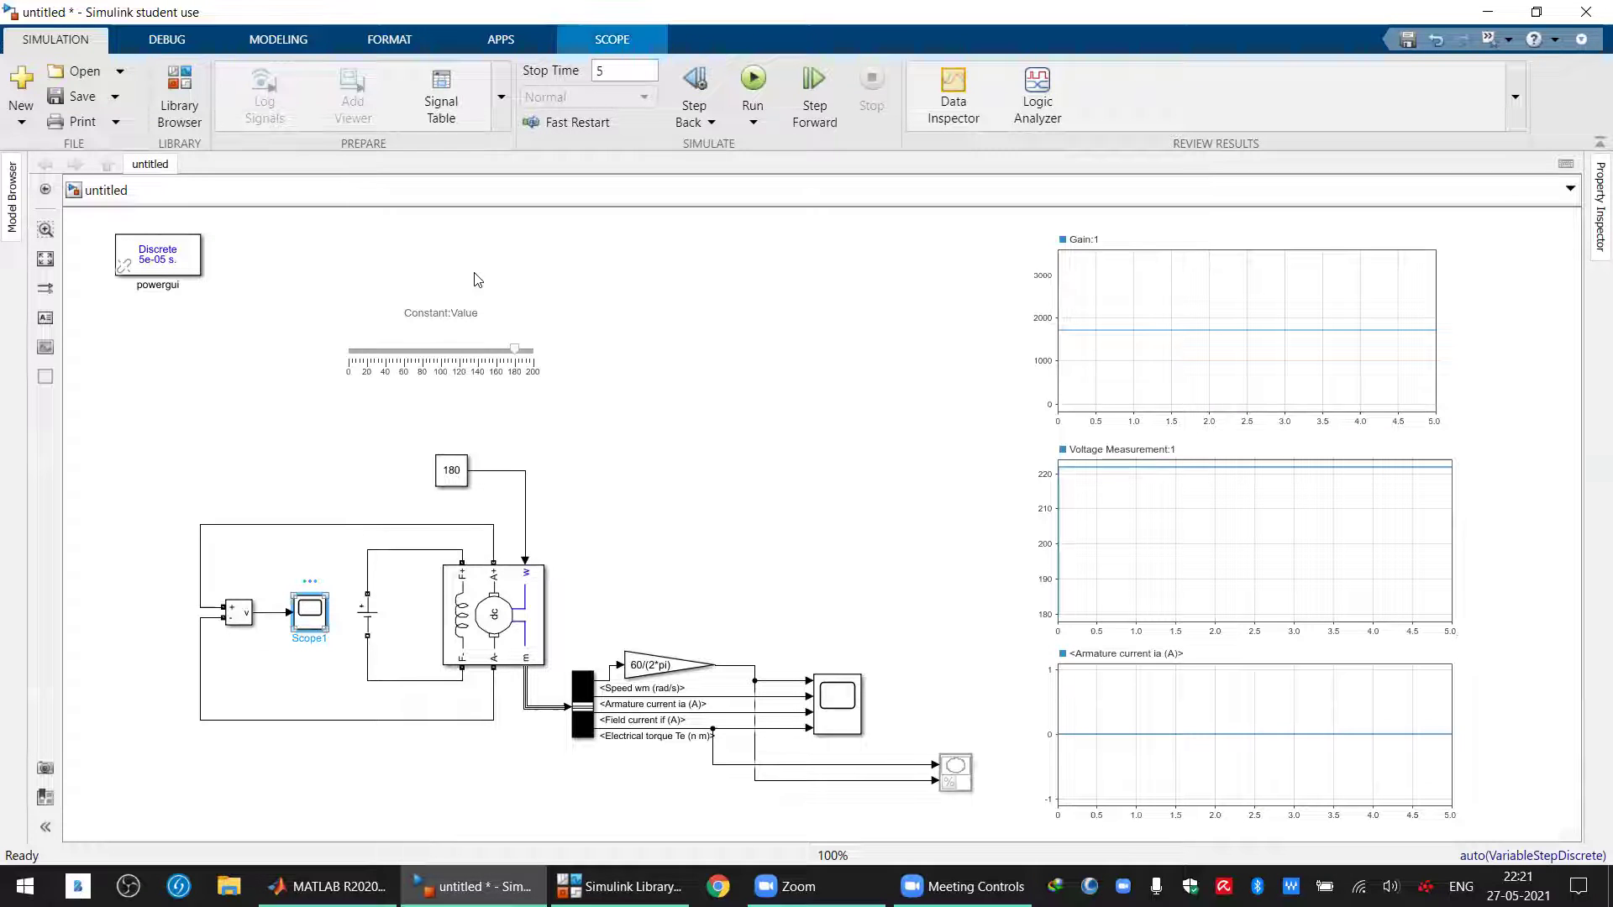
pyautogui.click(1040, 164)
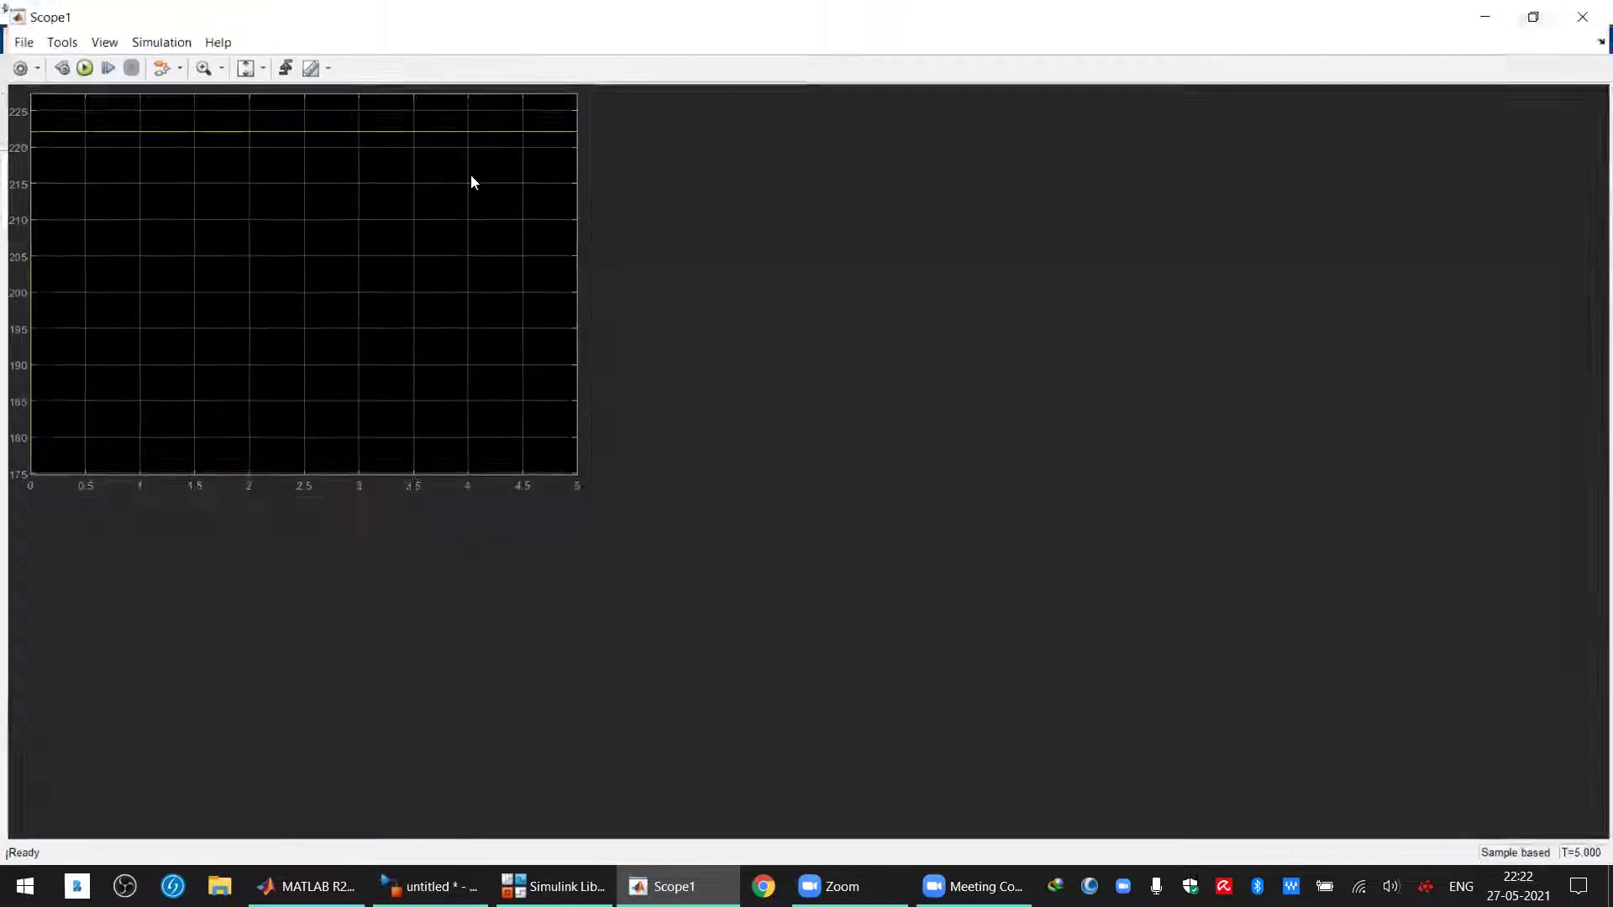
pyautogui.click(257, 66)
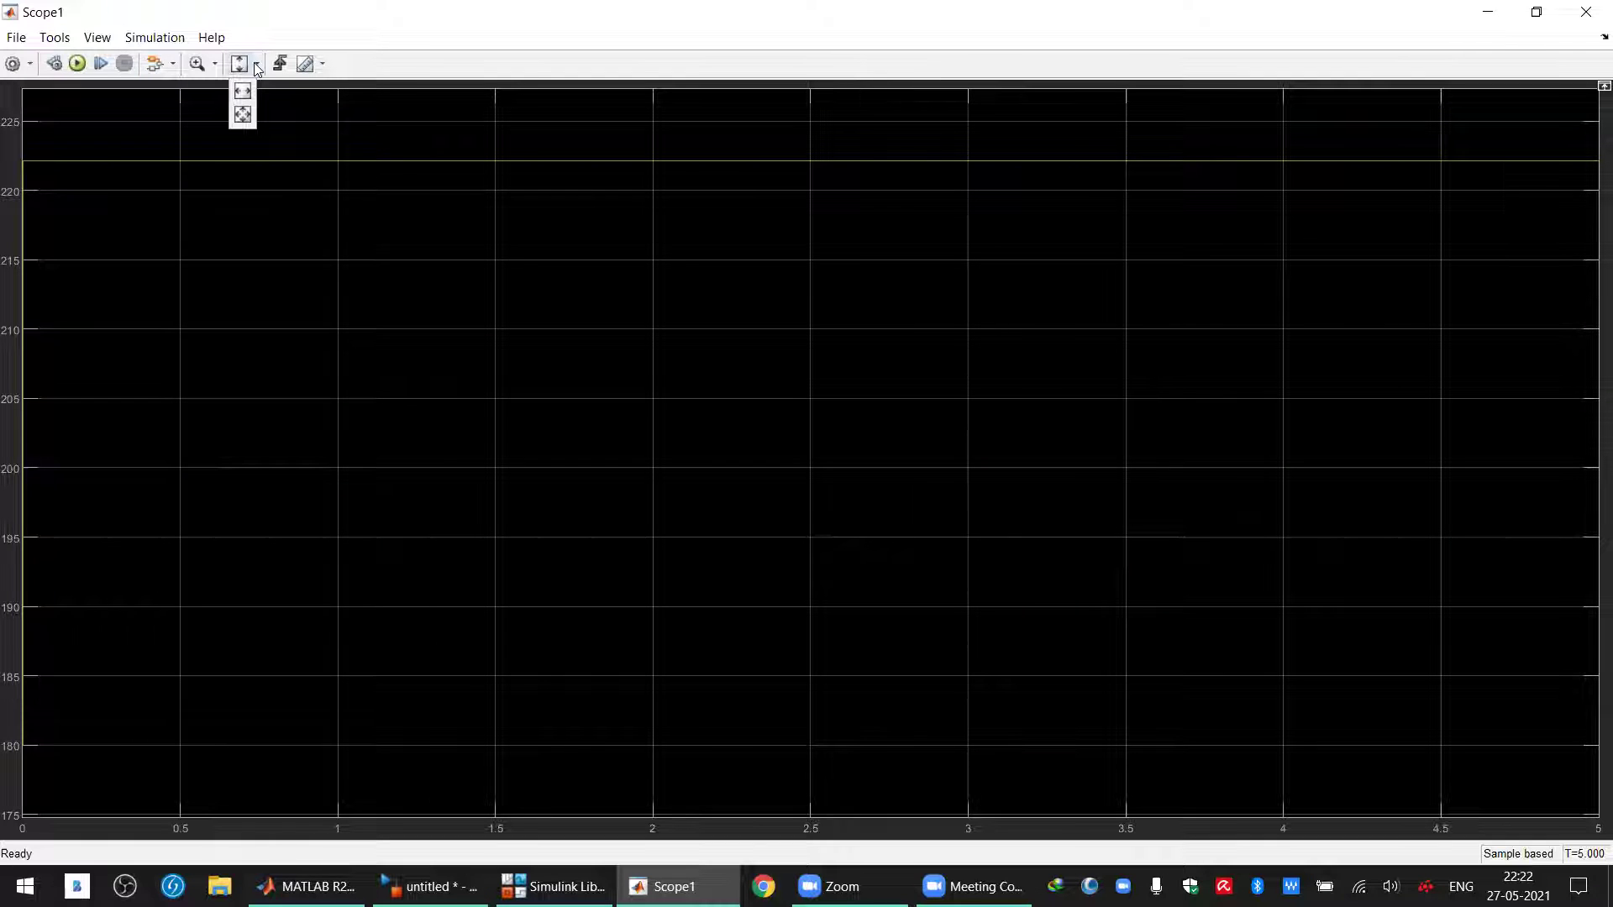
pyautogui.click(215, 64)
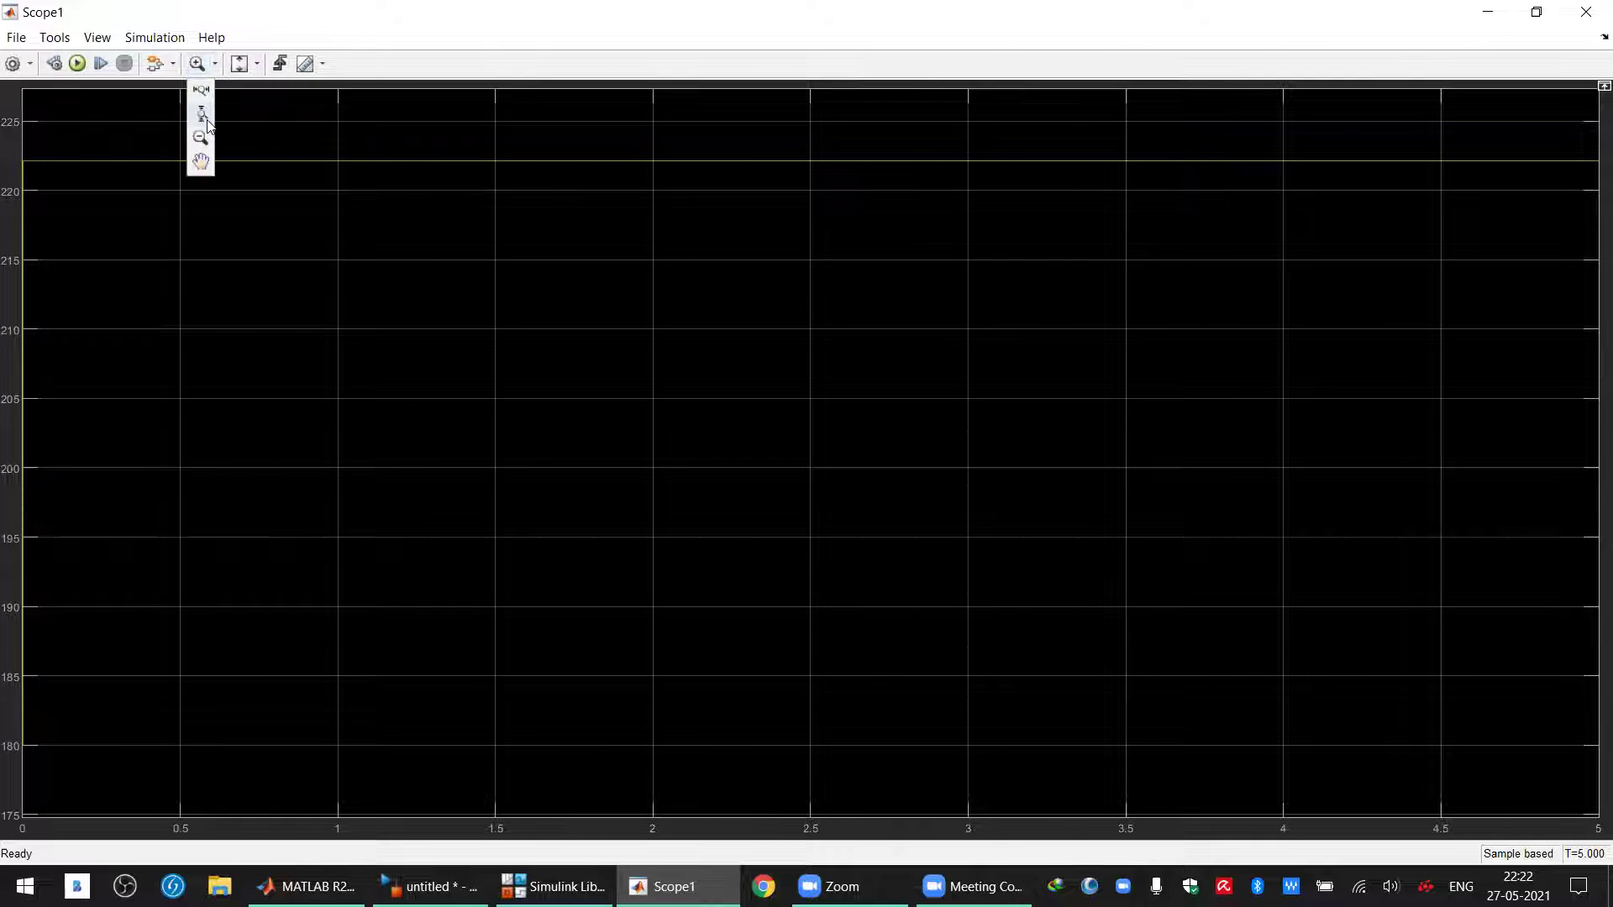
pyautogui.click(201, 90)
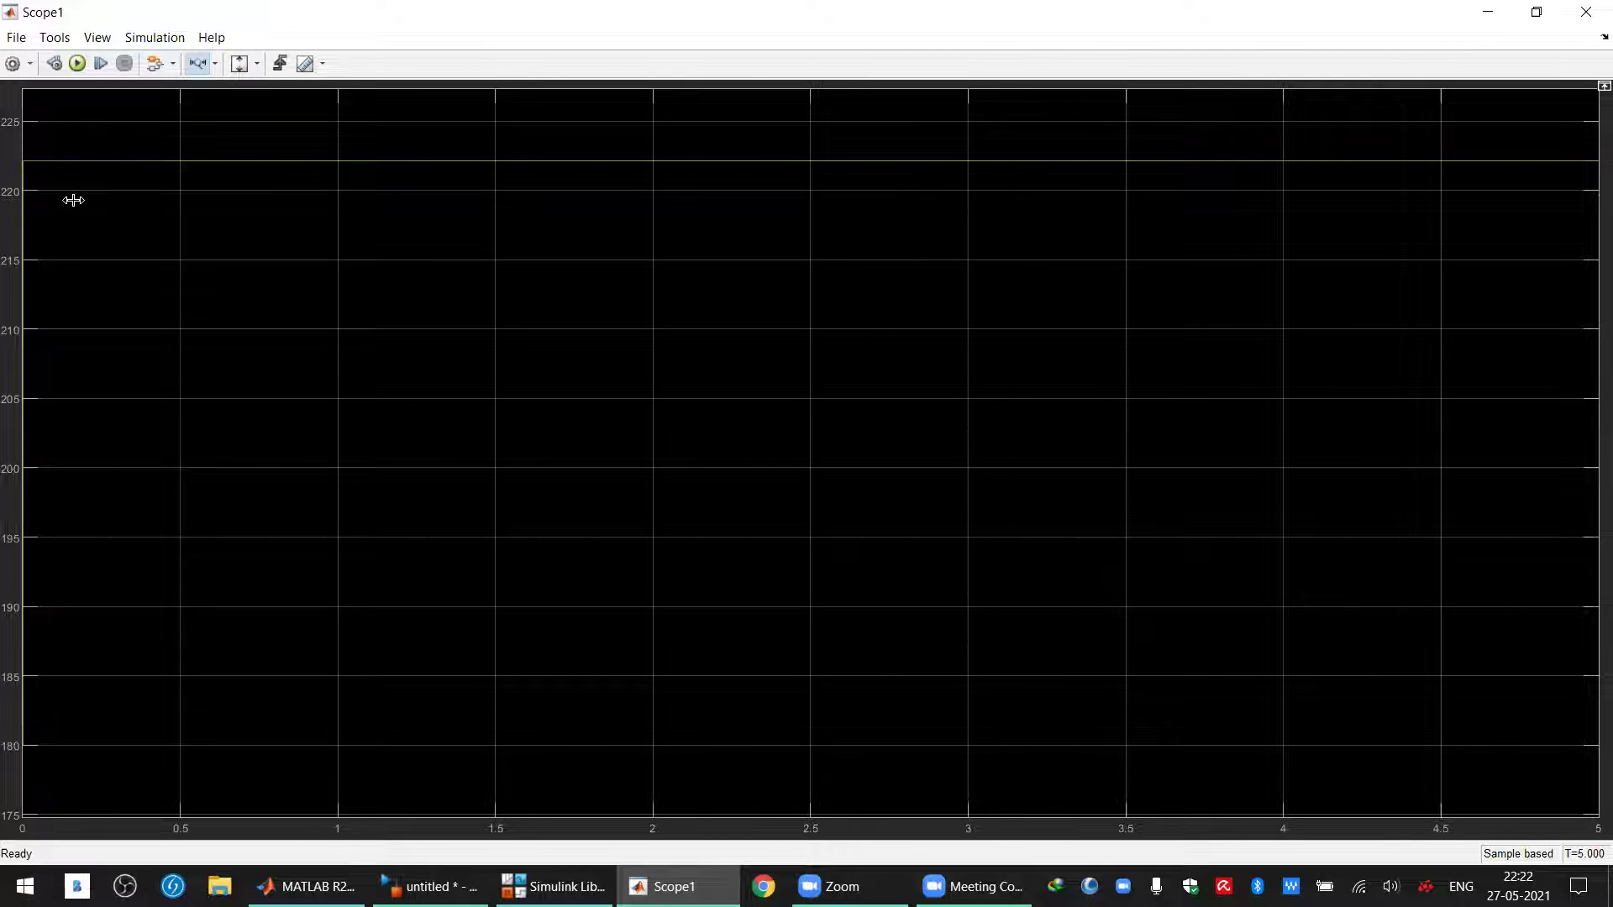
pyautogui.moveTo(104, 231); pyautogui.dragTo(12, 225)
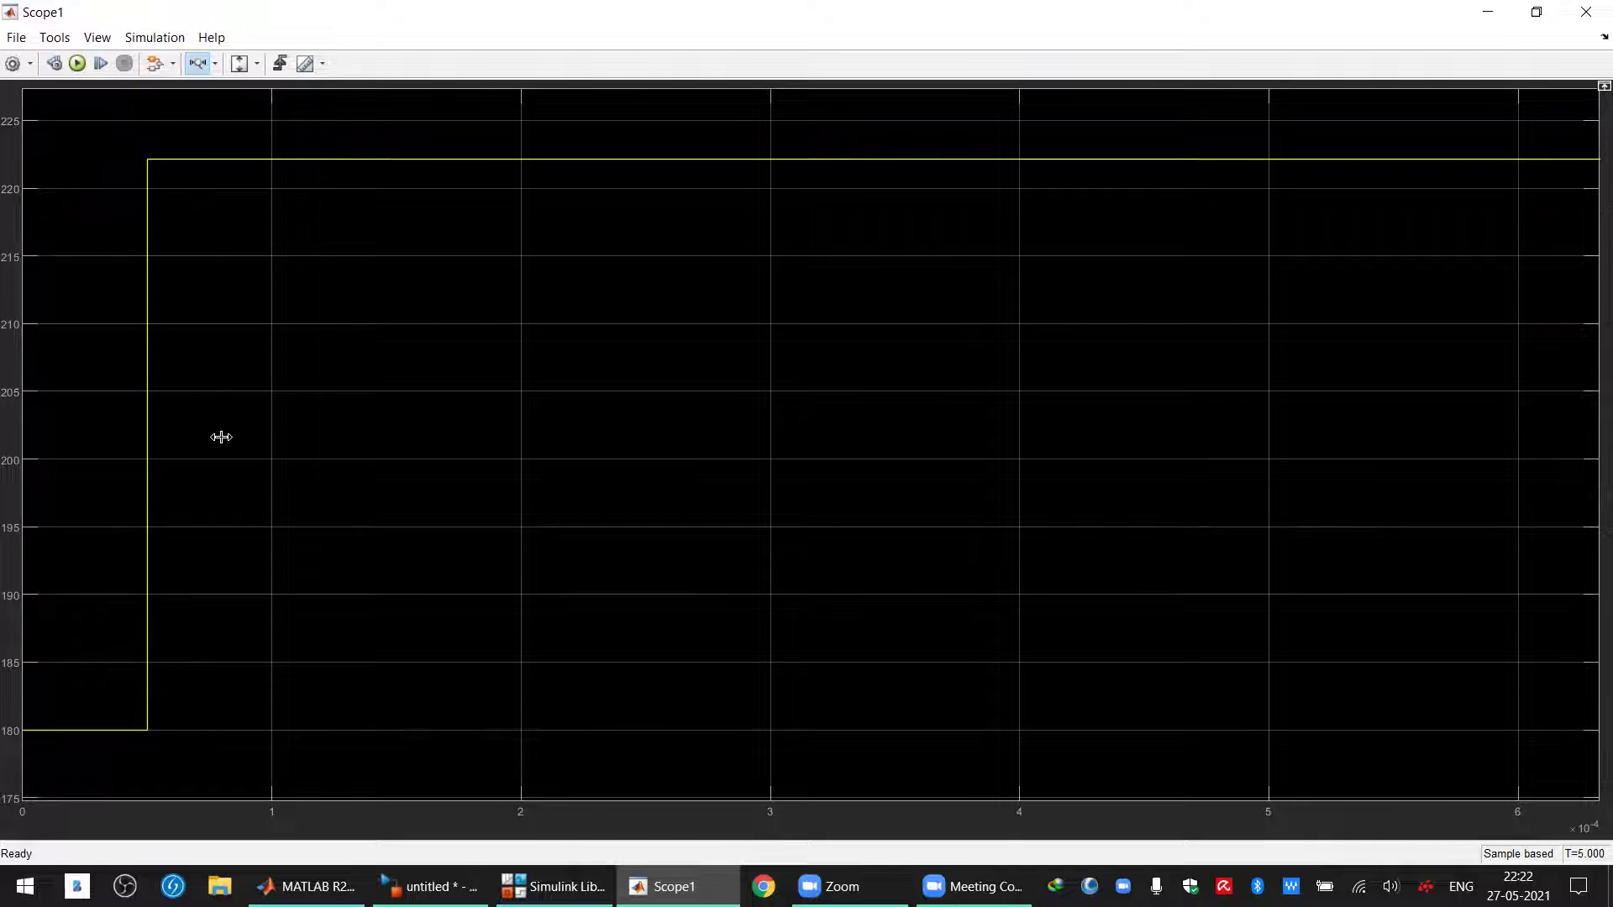
pyautogui.click(1590, 14)
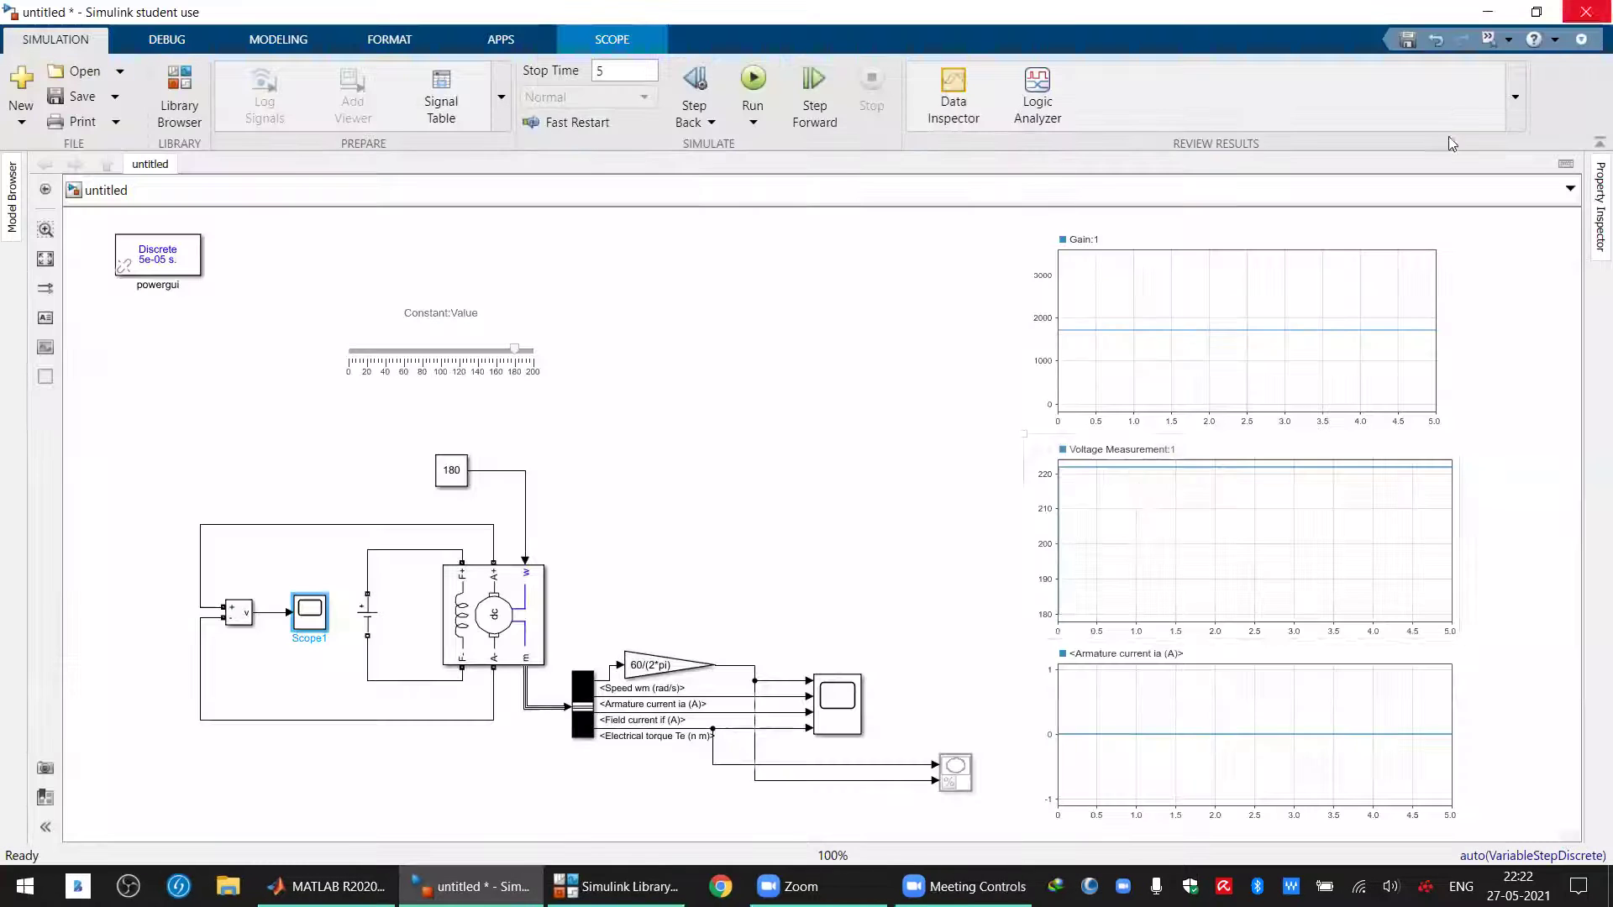
# Add a Parallel RLC Branch from the Specialized Power Systems Elements library above the voltage measurement block
pyautogui.click(1085, 488)
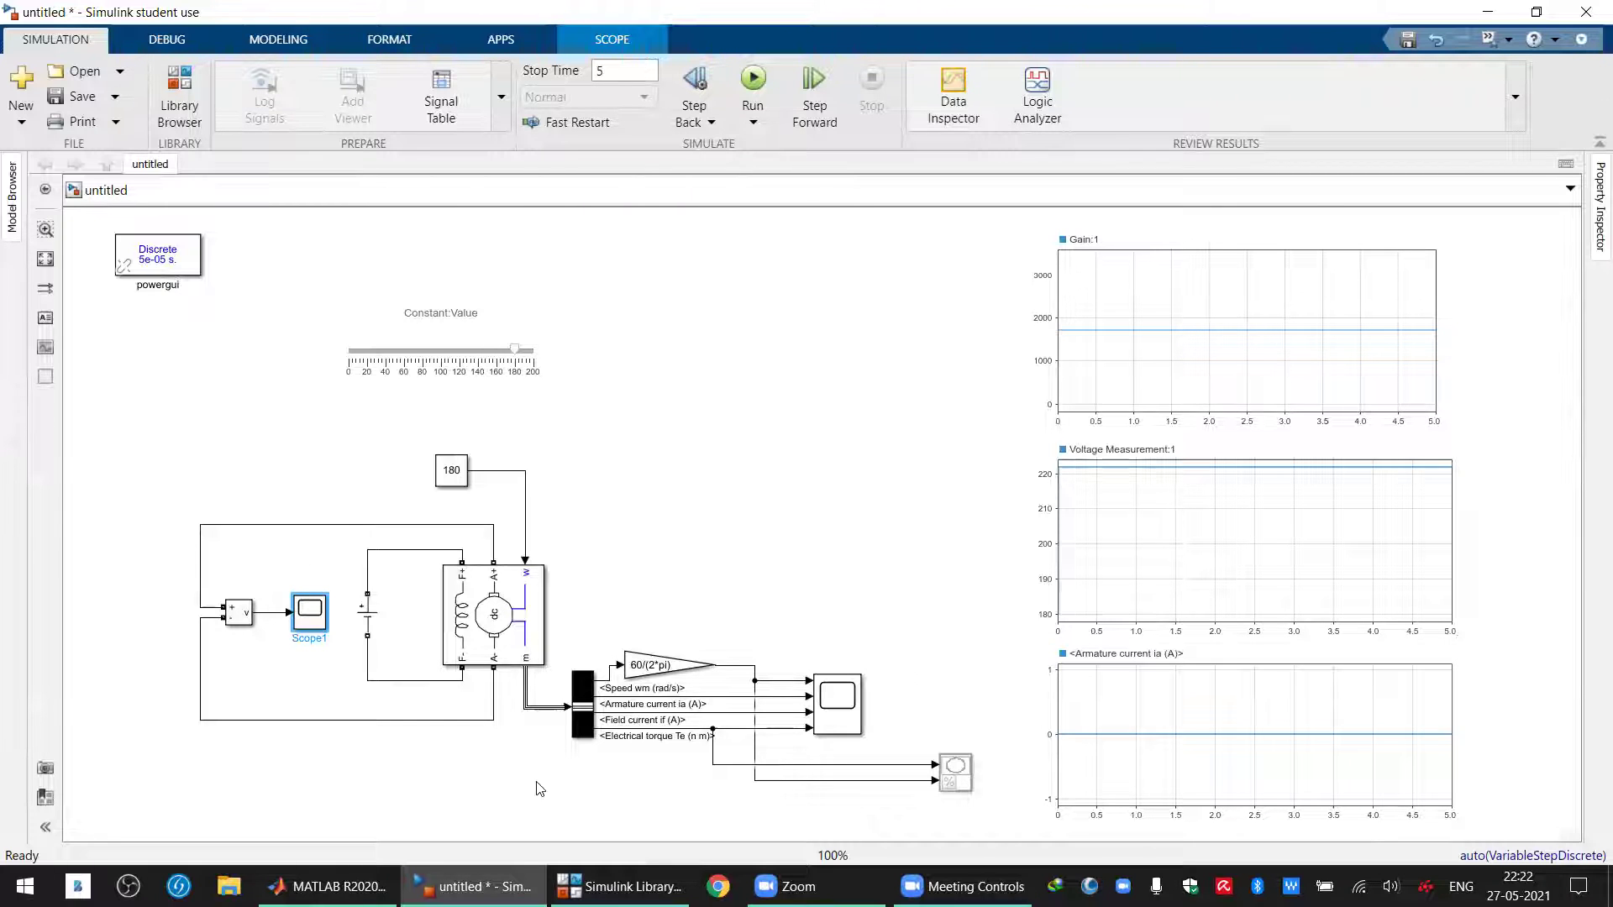
pyautogui.moveTo(620, 886)
pyautogui.click(578, 794)
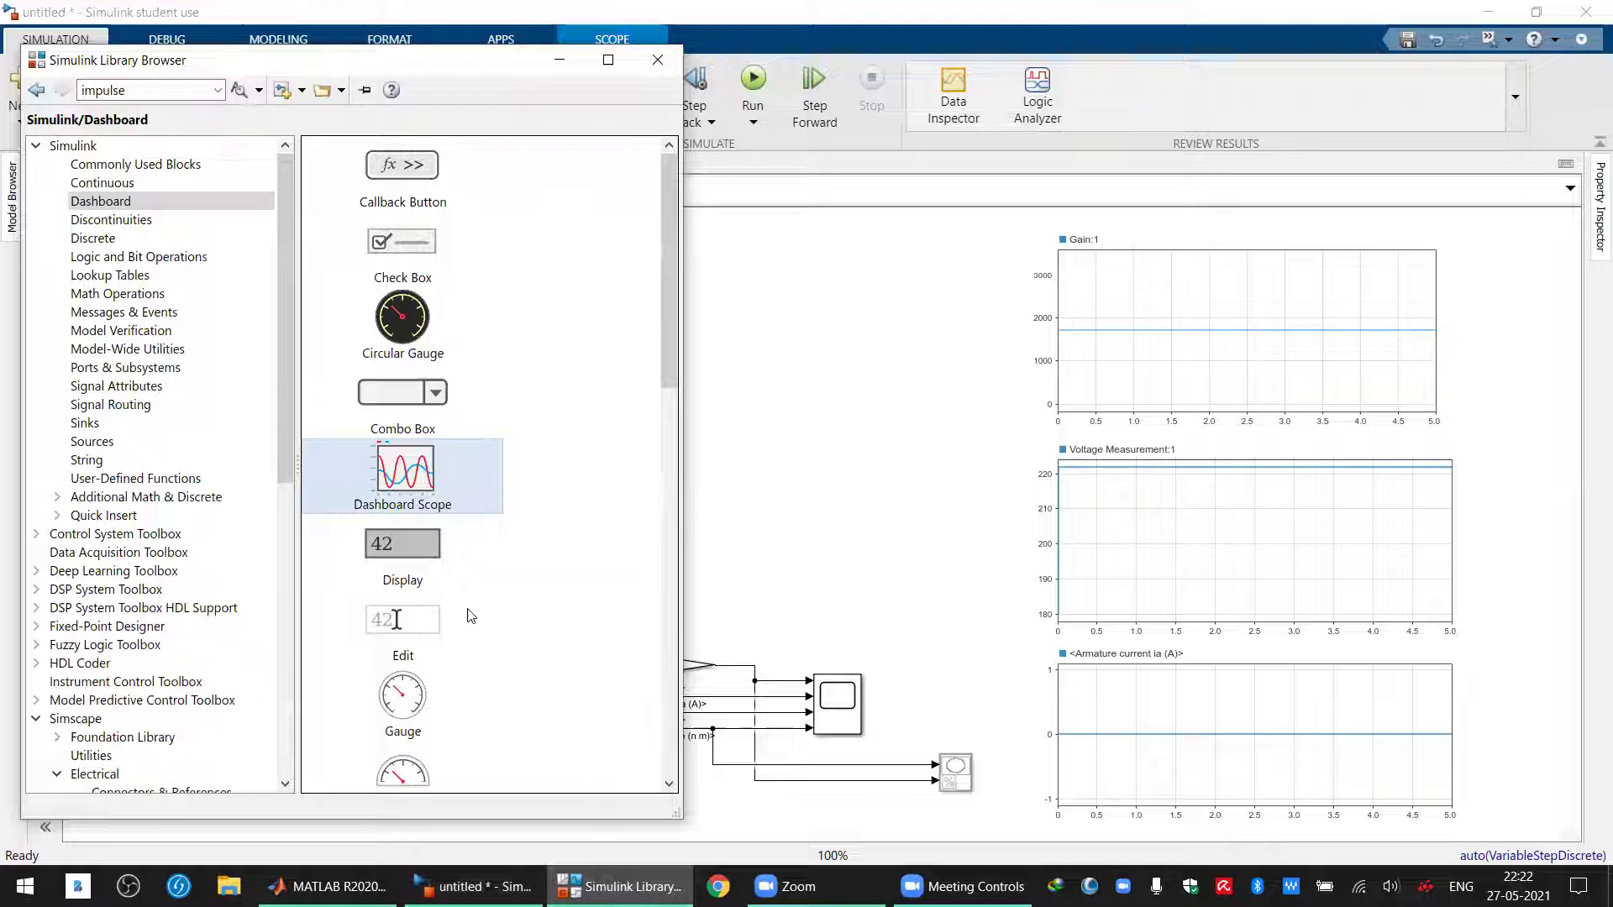
pyautogui.scroll(-10, 279, 582)
pyautogui.click(157, 478)
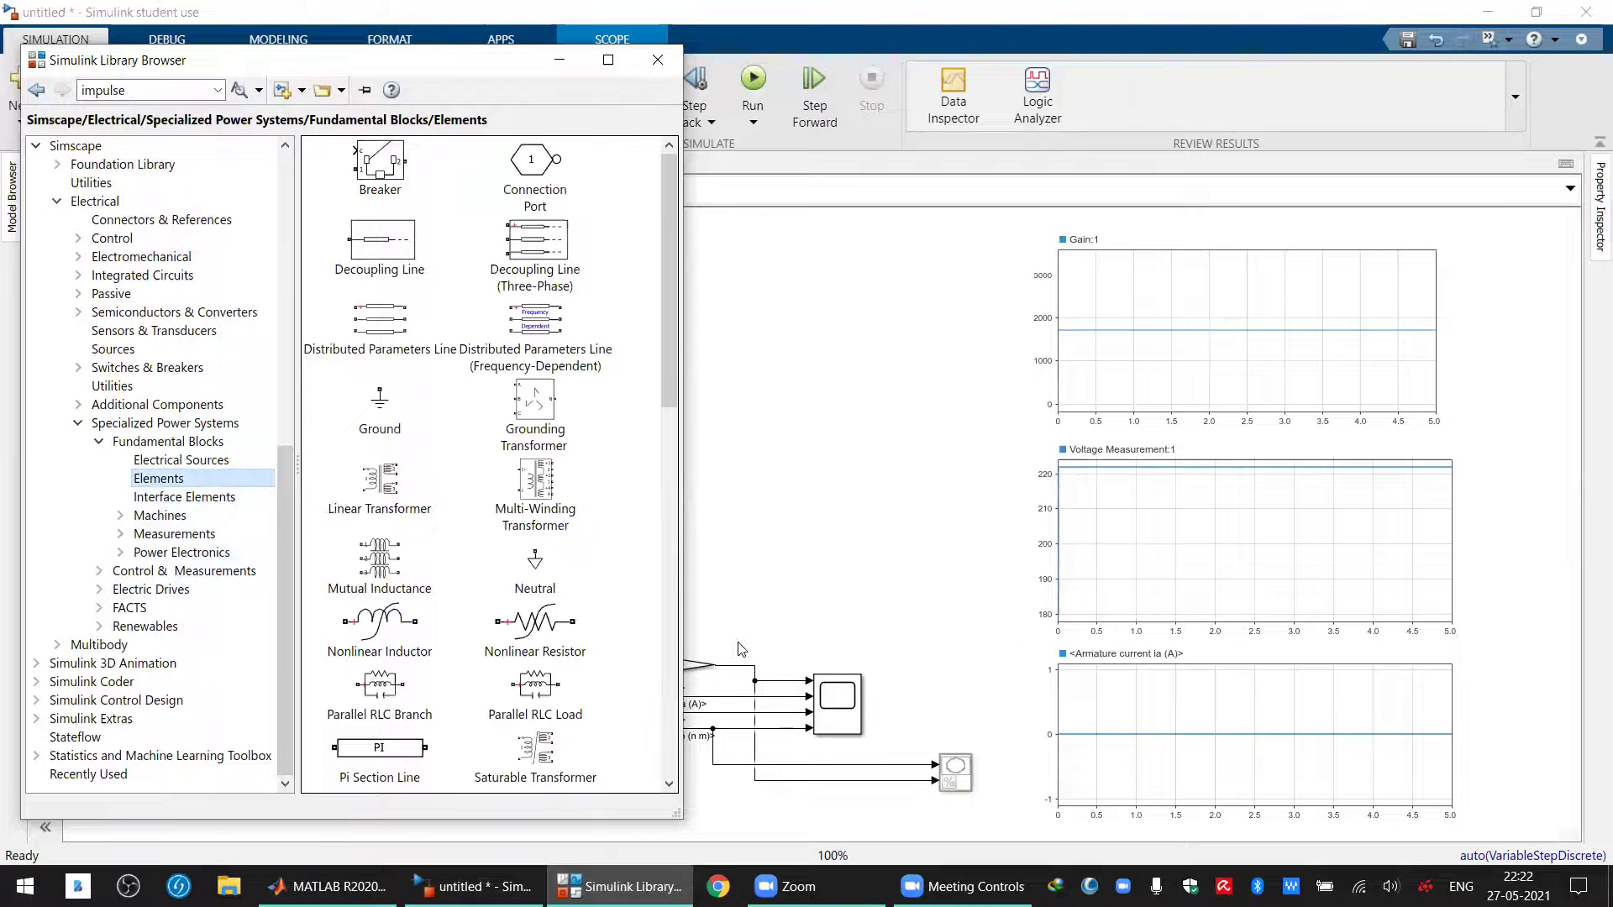
pyautogui.click(672, 687)
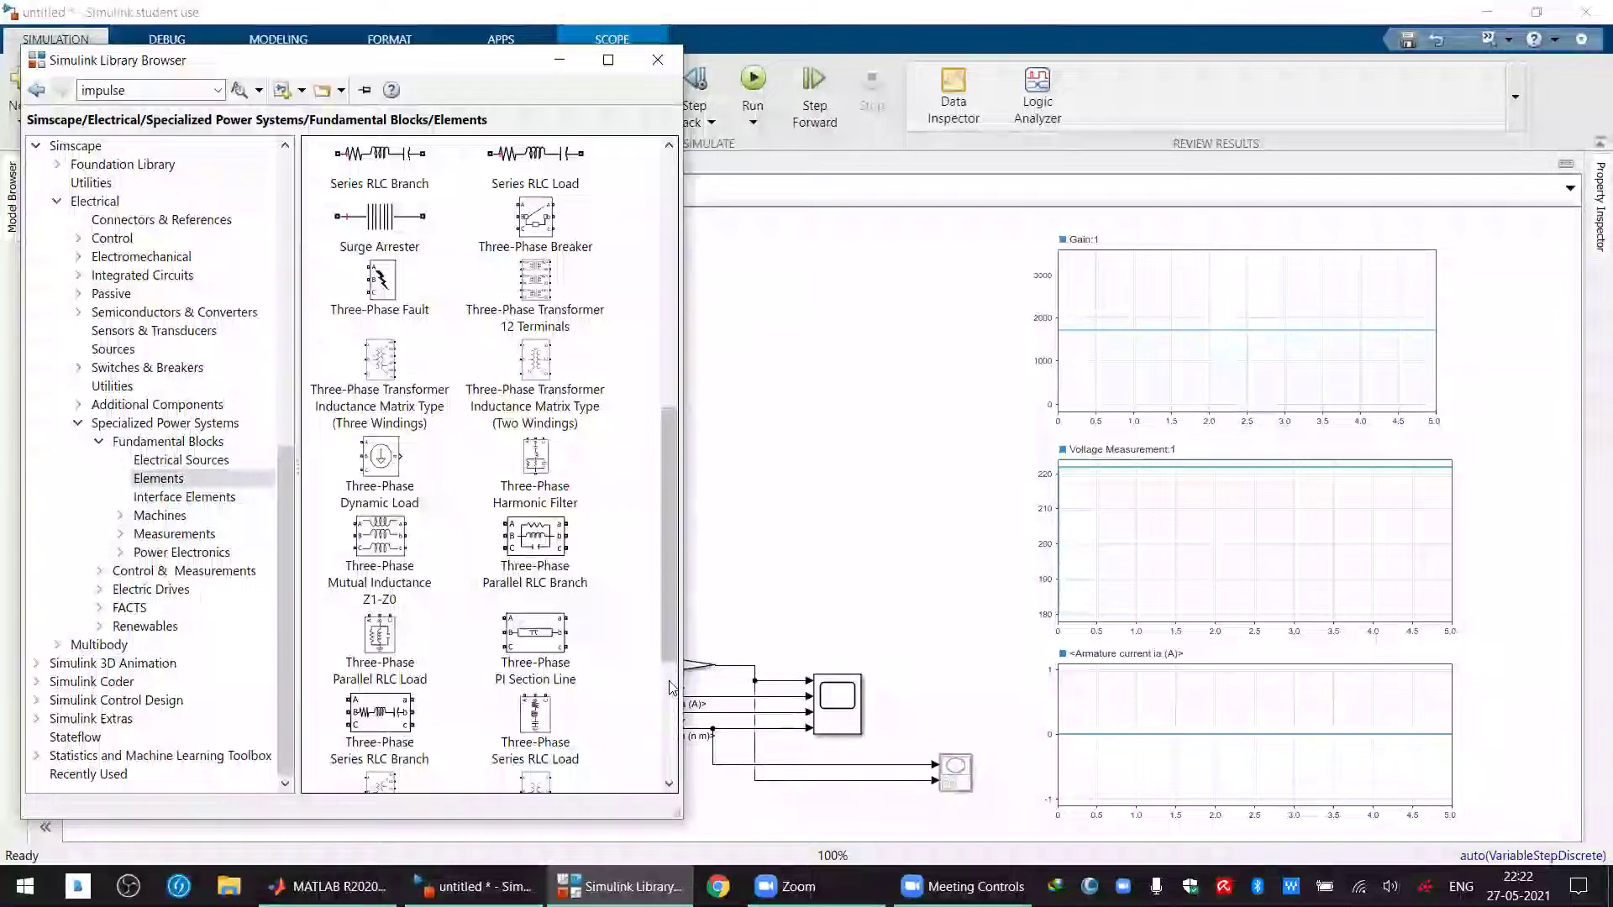
pyautogui.click(670, 683)
pyautogui.moveTo(668, 722); pyautogui.dragTo(668, 311)
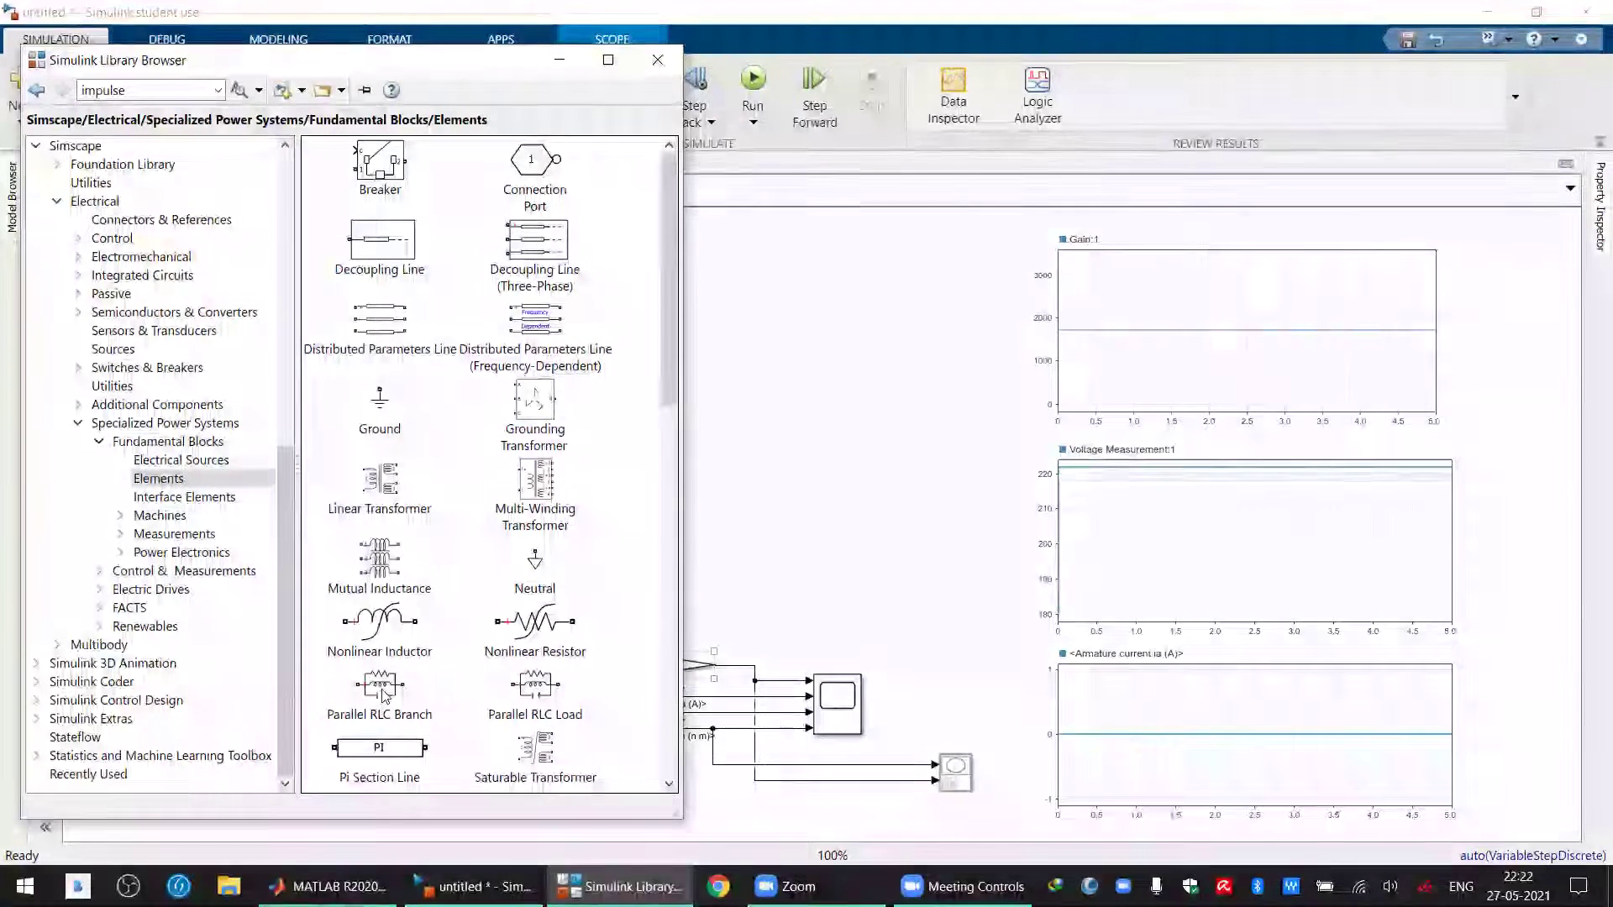
pyautogui.moveTo(383, 693); pyautogui.dragTo(235, 465)
# Delete both wires joining the voltage measurement block to the DC machine's armature terminals A+ and A-
pyautogui.click(317, 528)
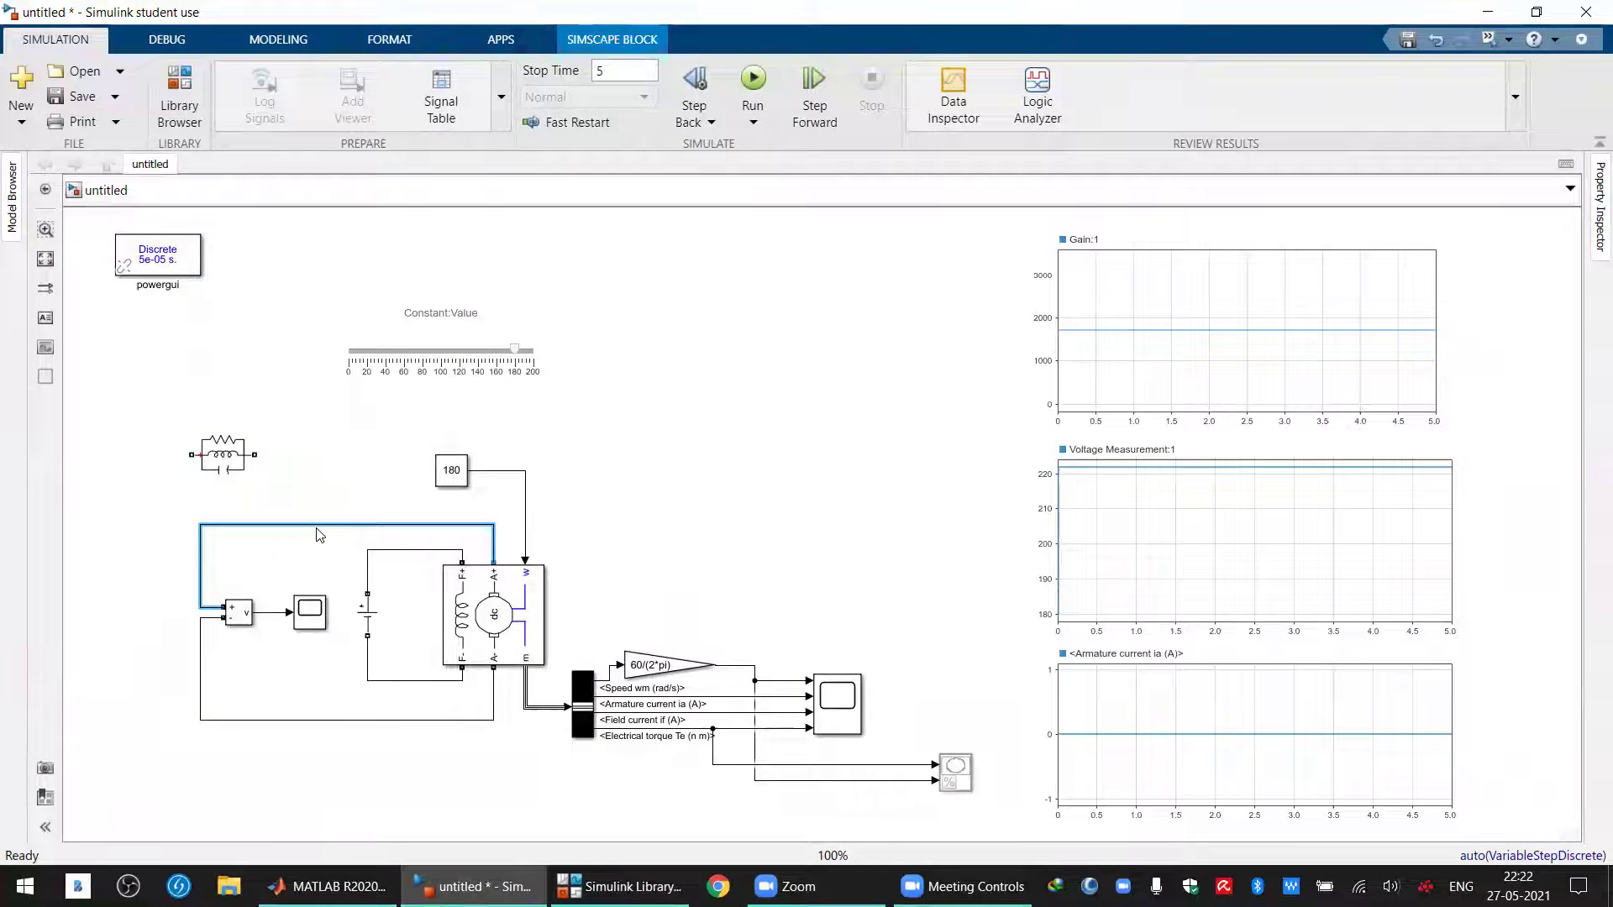
pyautogui.press('Delete')
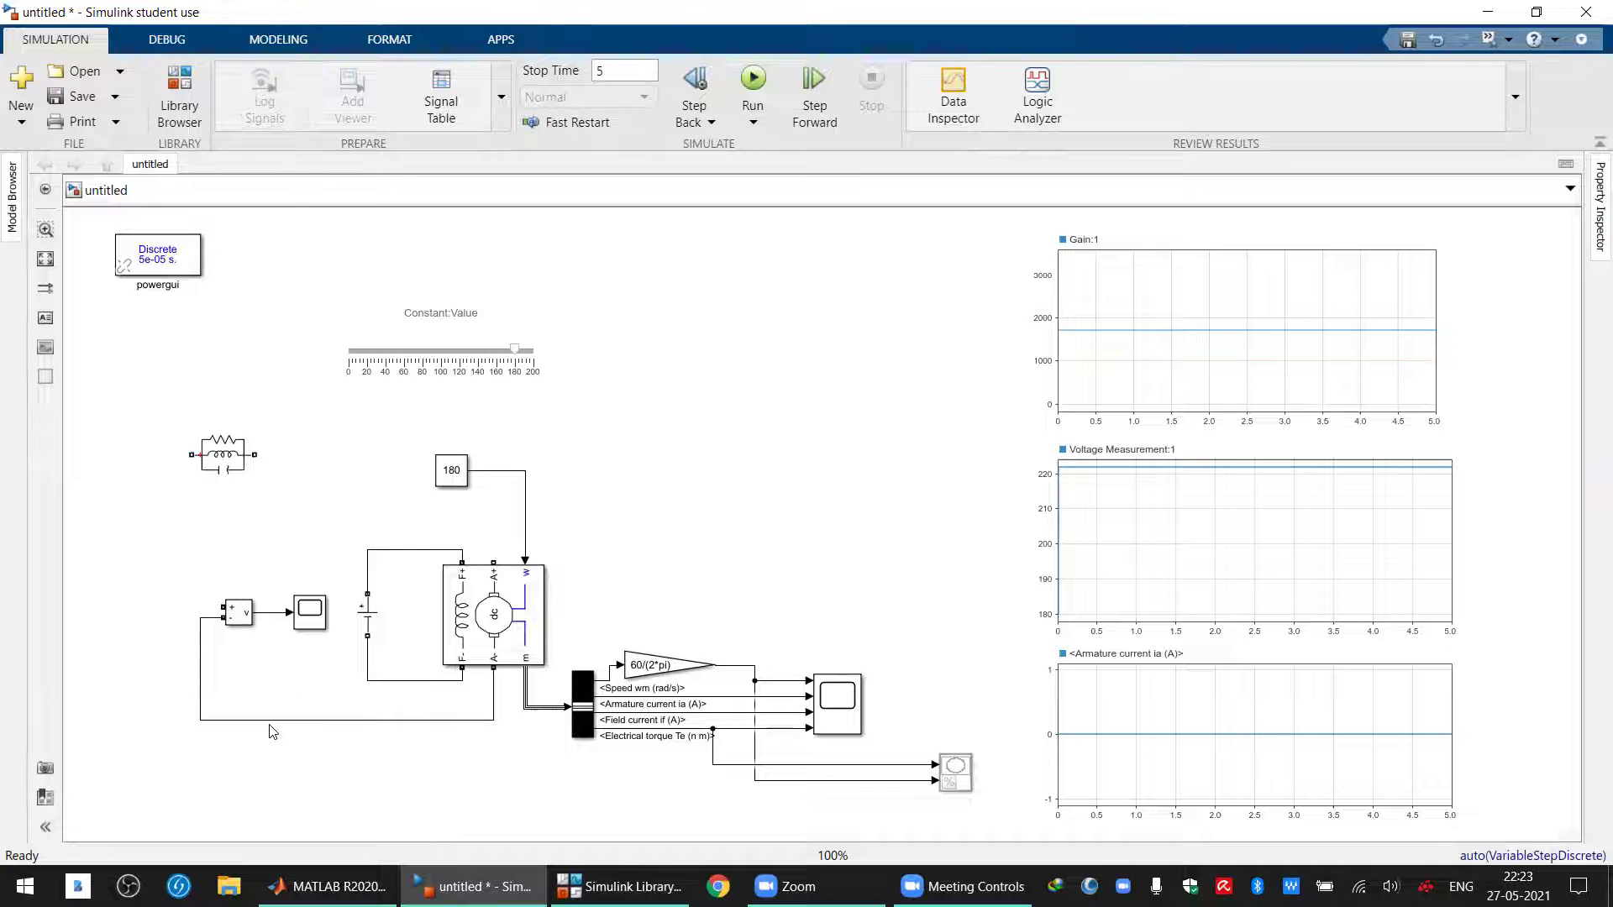
pyautogui.click(260, 720)
pyautogui.press('Delete')
# Place the RLC branch vertically beside the voltage measurement block and wire it across the machine's A+ and A- terminals
pyautogui.click(220, 474)
pyautogui.moveTo(220, 474); pyautogui.dragTo(157, 625)
pyautogui.hotkey('ctrl', 'r')
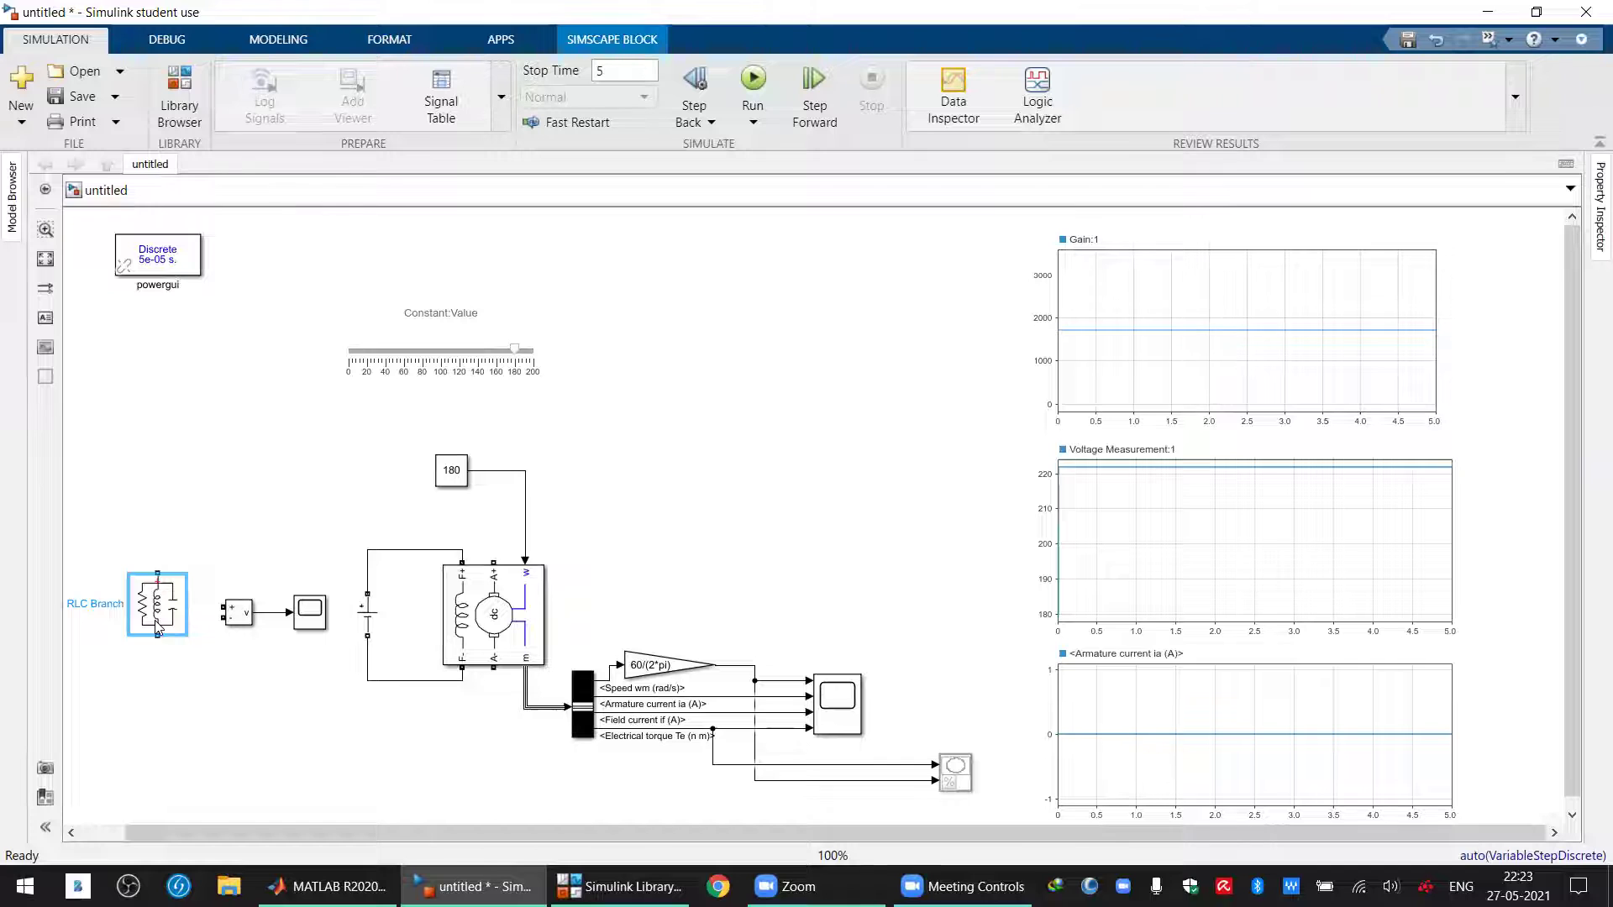
pyautogui.moveTo(157, 578)
pyautogui.mouseDown()
pyautogui.moveTo(435, 541)
pyautogui.moveTo(493, 561)
pyautogui.mouseUp()
pyautogui.moveTo(157, 641); pyautogui.dragTo(493, 668)
# Set the parallel RLC branch's type to R with a resistance of 10 ohms
pyautogui.click(158, 618)
pyautogui.doubleClick(158, 617)
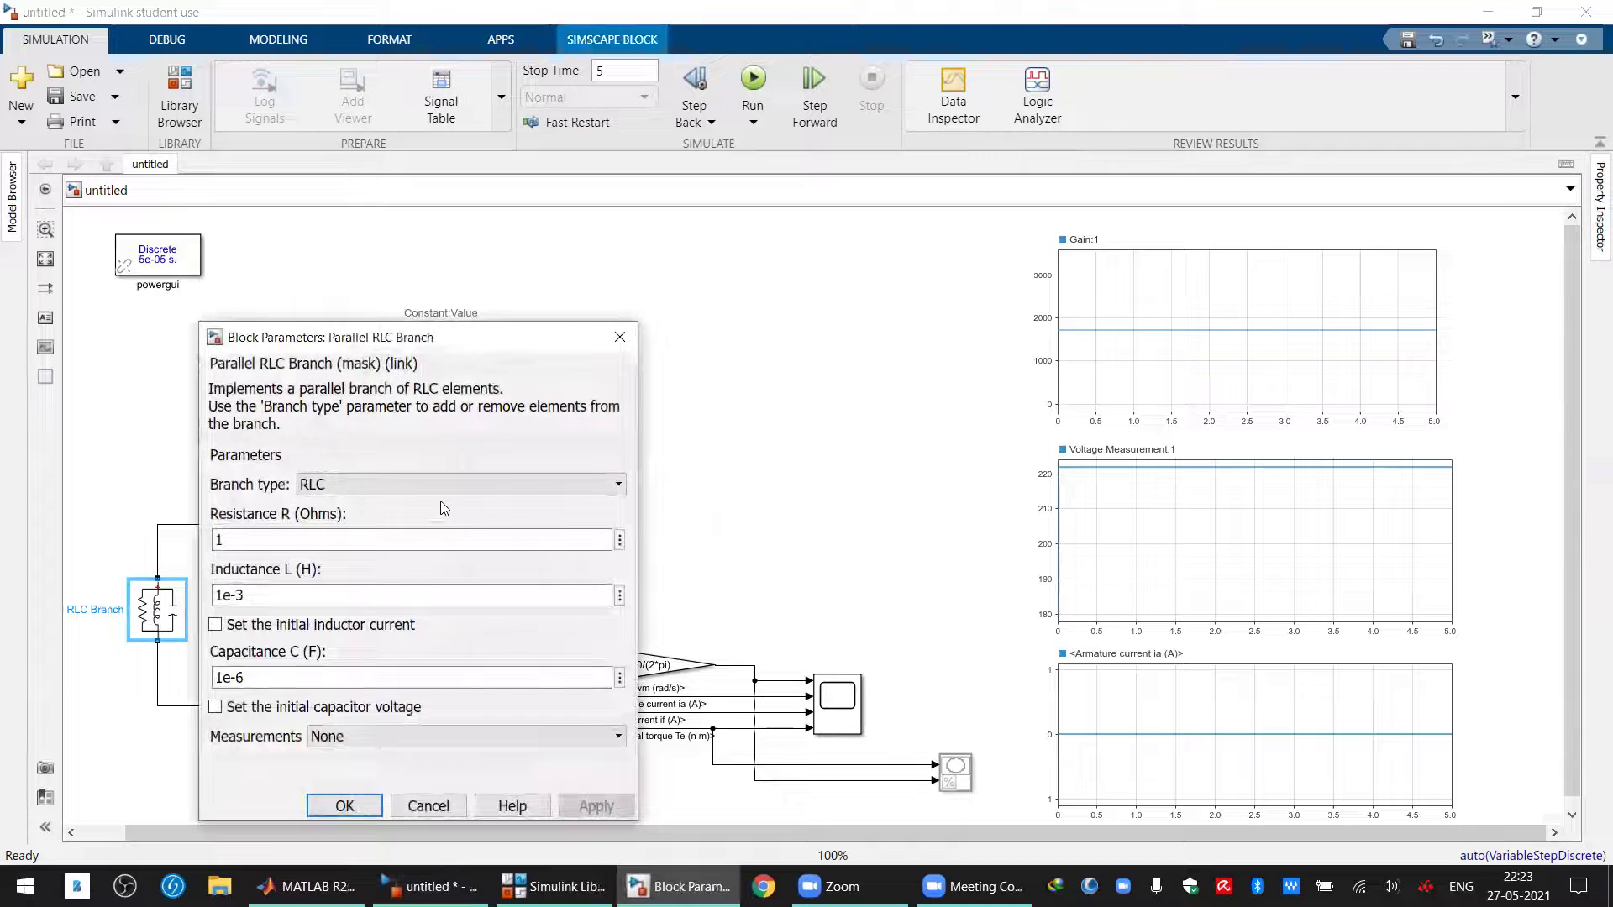
pyautogui.click(378, 485)
pyautogui.click(378, 523)
pyautogui.doubleClick(308, 538)
pyautogui.write('10')
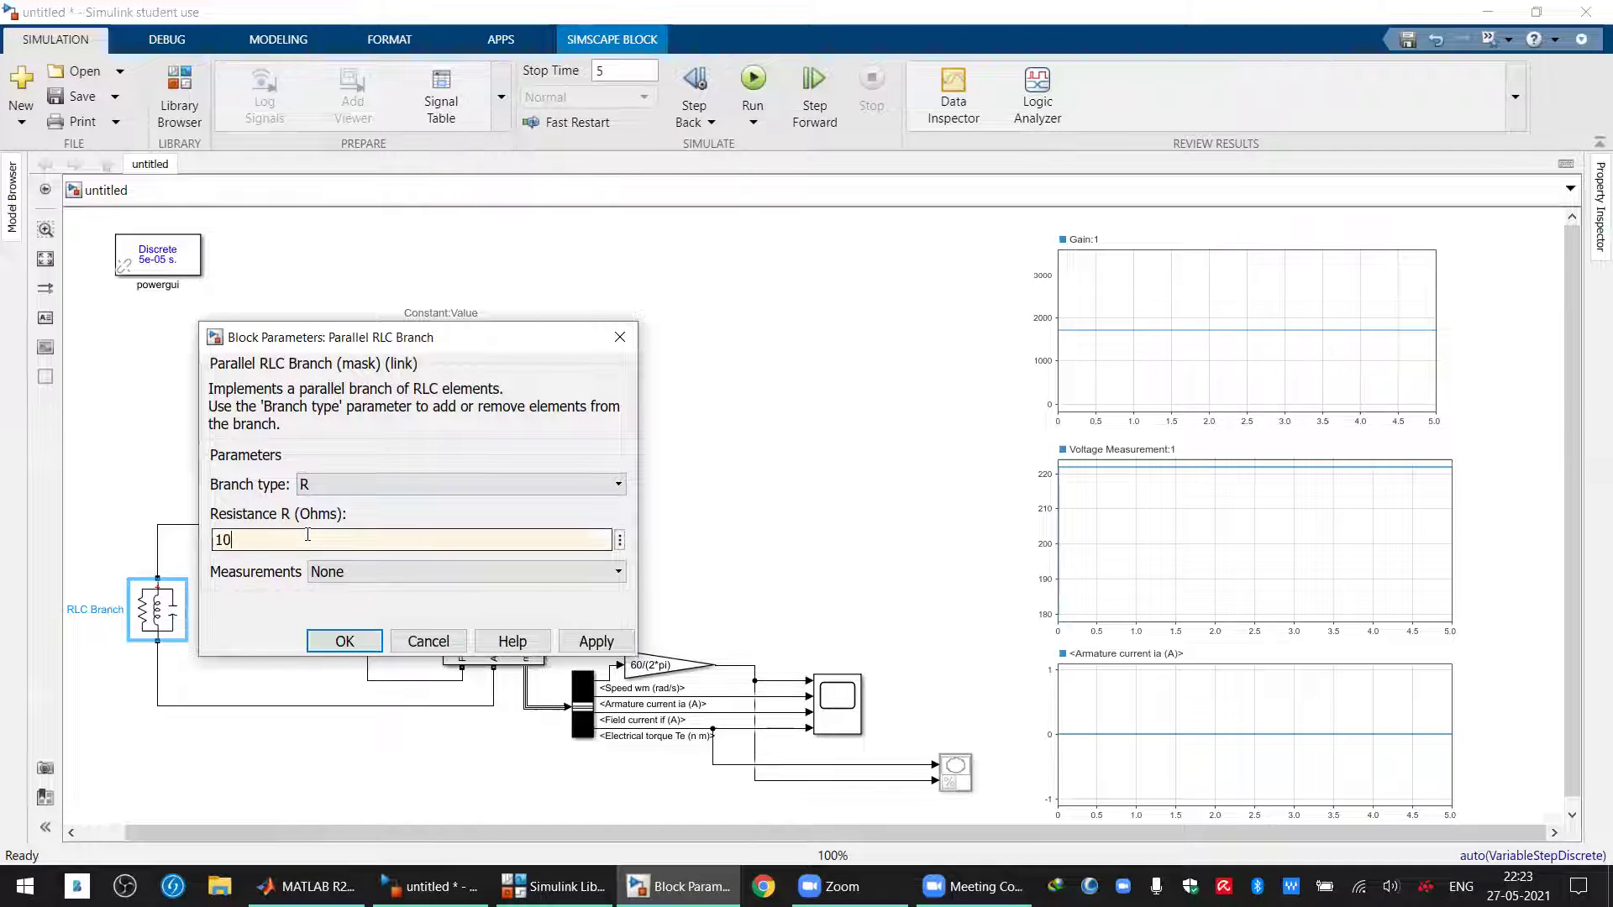
pyautogui.click(344, 641)
# Connect the voltage measurement across the load resistor's two wires and run the 5 s simulation
pyautogui.moveTo(224, 606); pyautogui.dragTo(203, 526)
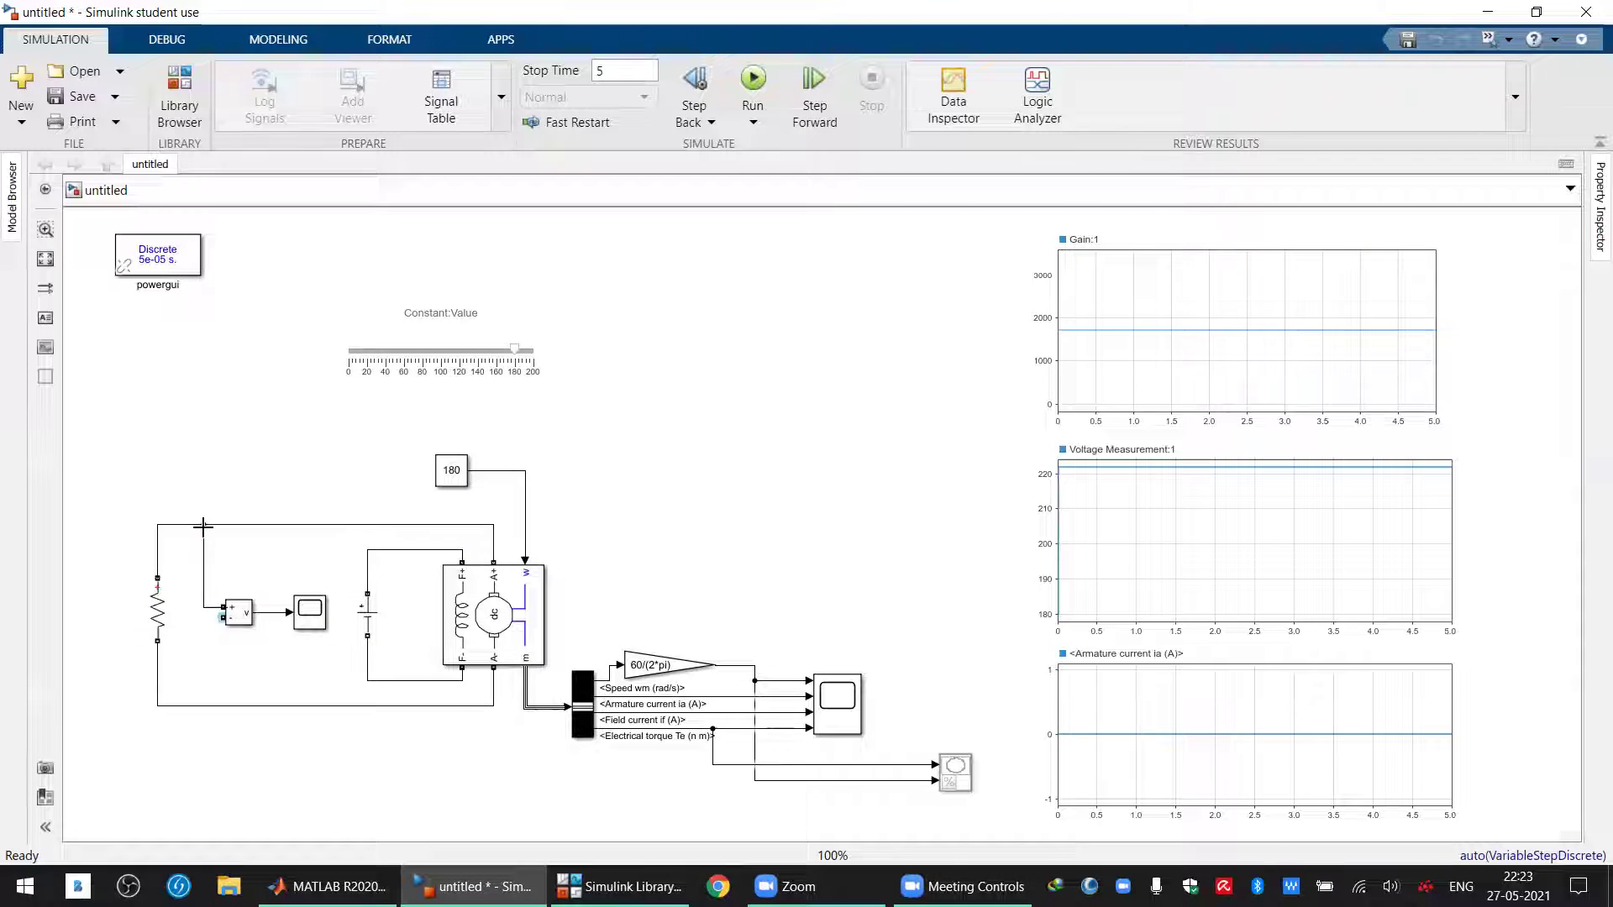
pyautogui.moveTo(223, 618); pyautogui.dragTo(208, 706)
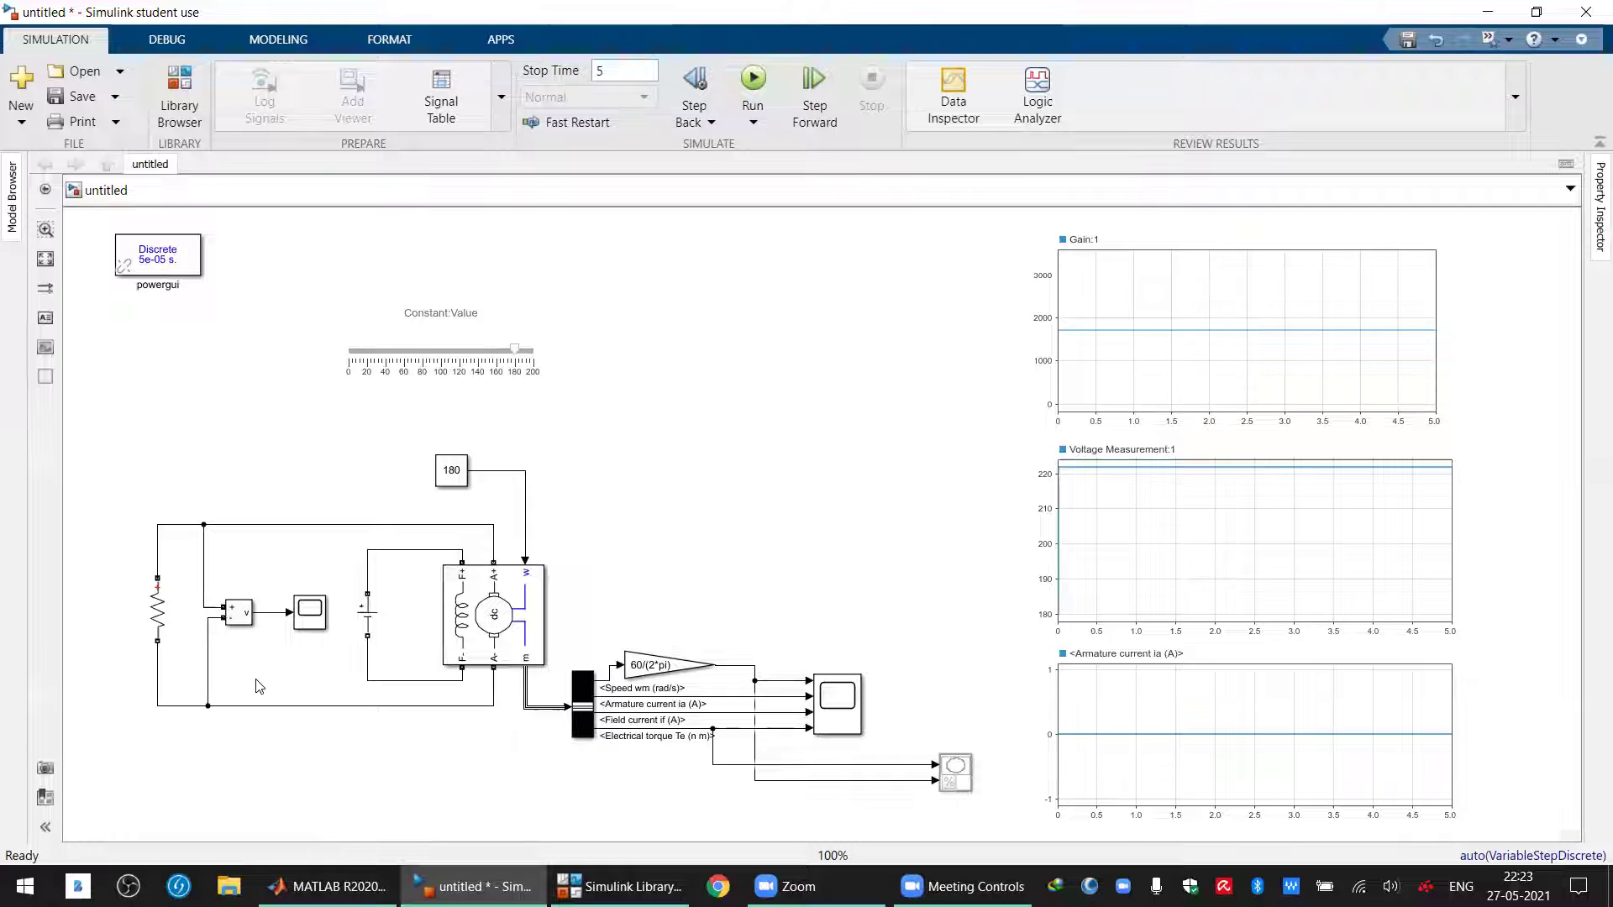
pyautogui.click(754, 81)
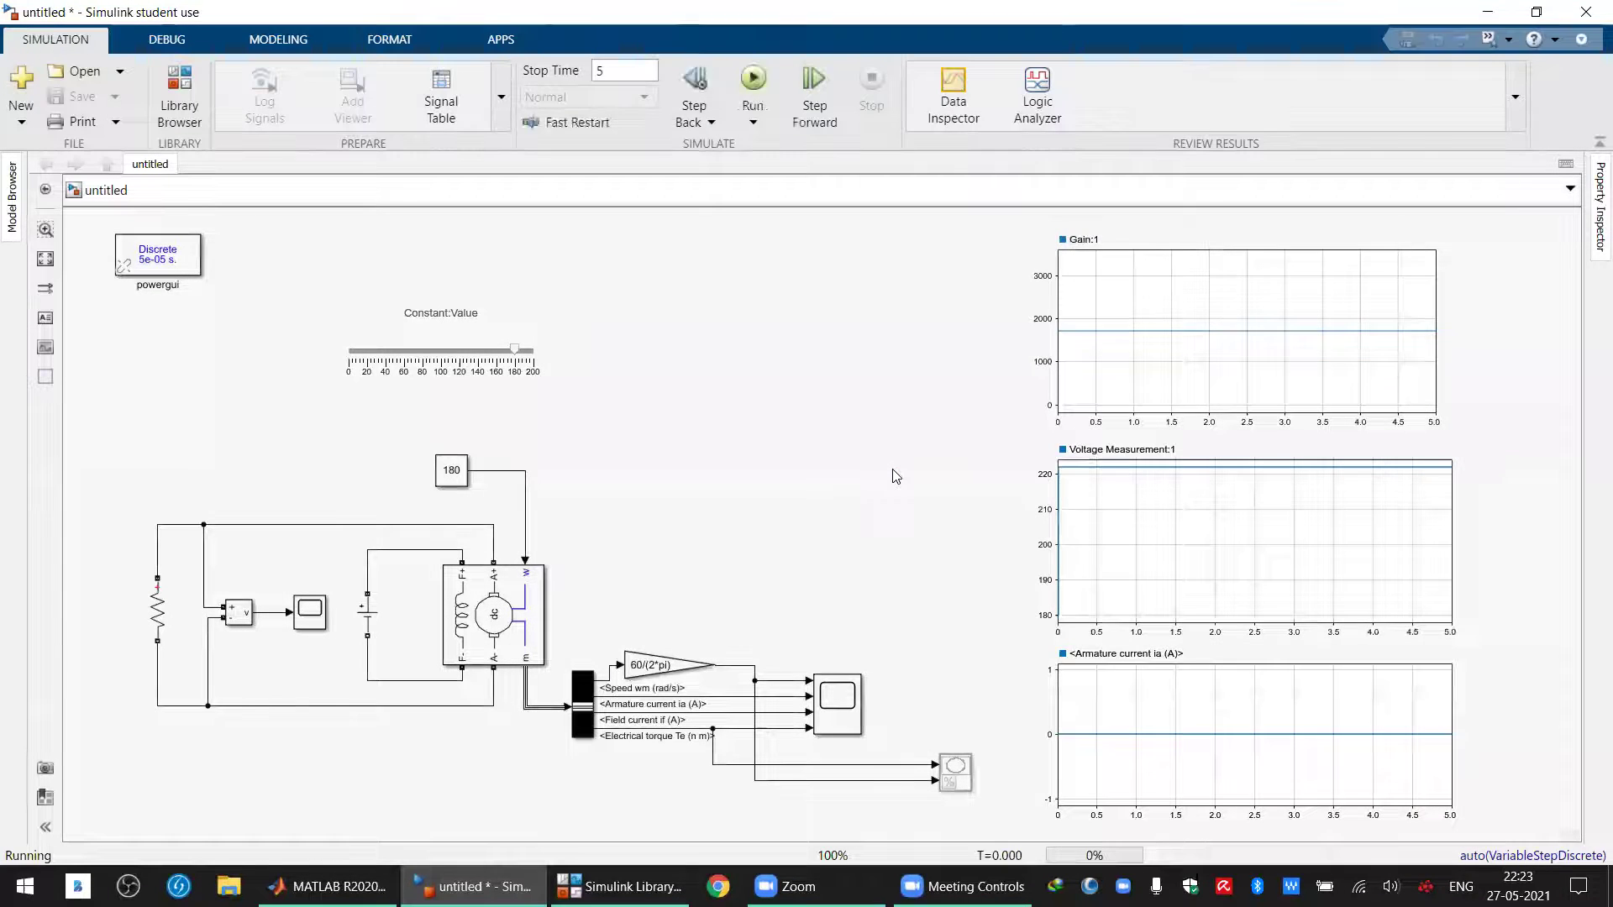
# Examine the loaded generator's terminal voltage and armature current in the dashboard scopes
pyautogui.click(1048, 794)
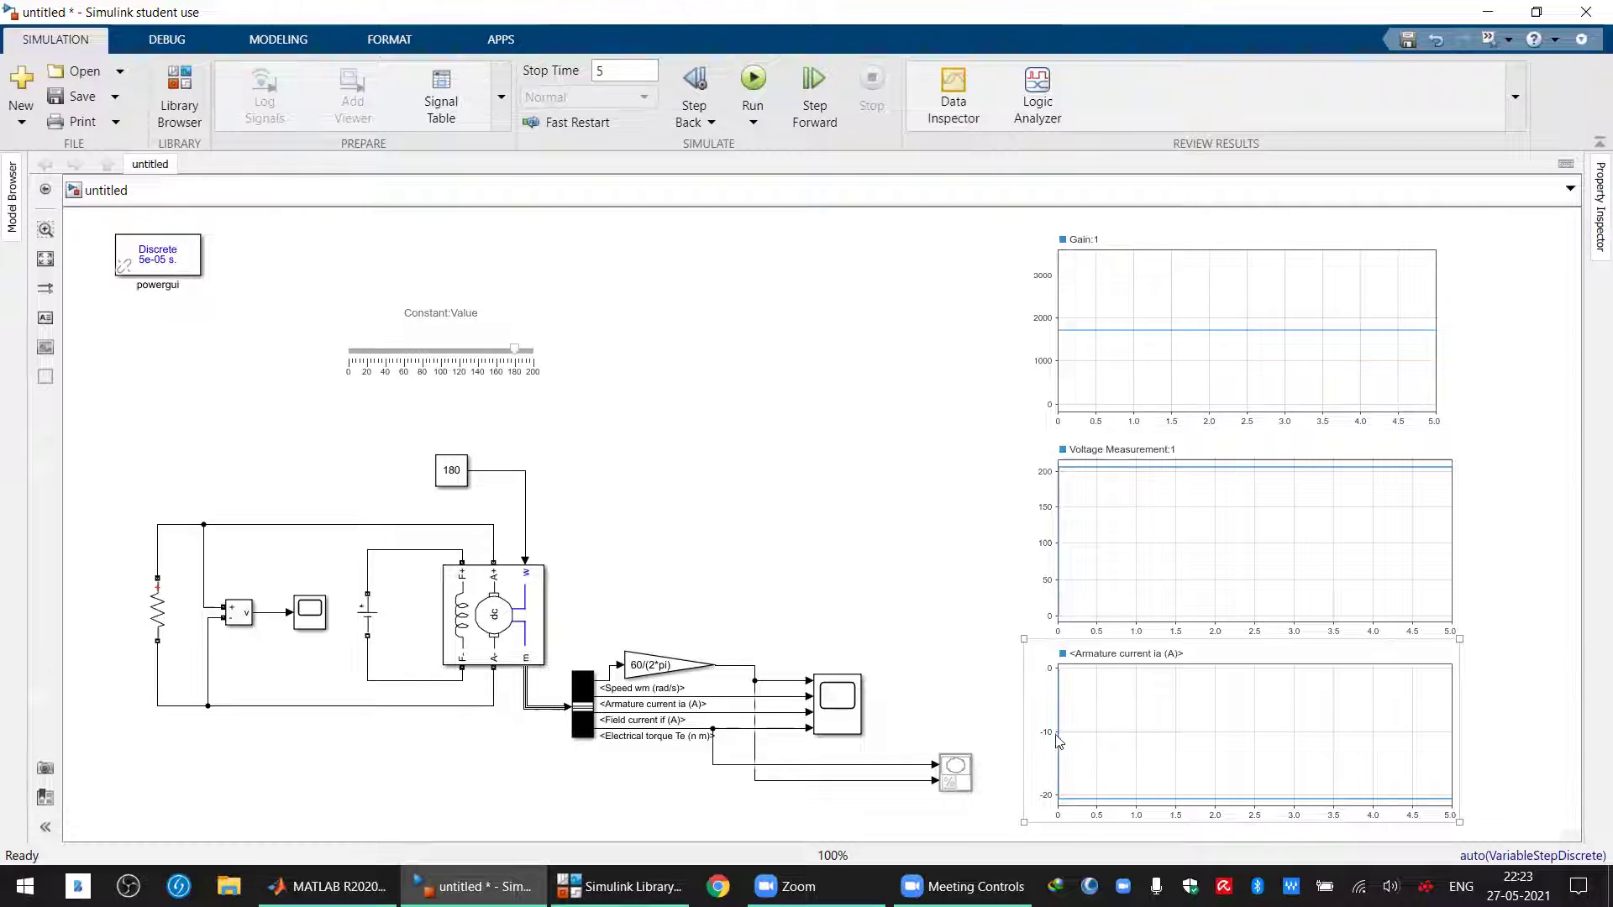
pyautogui.click(921, 548)
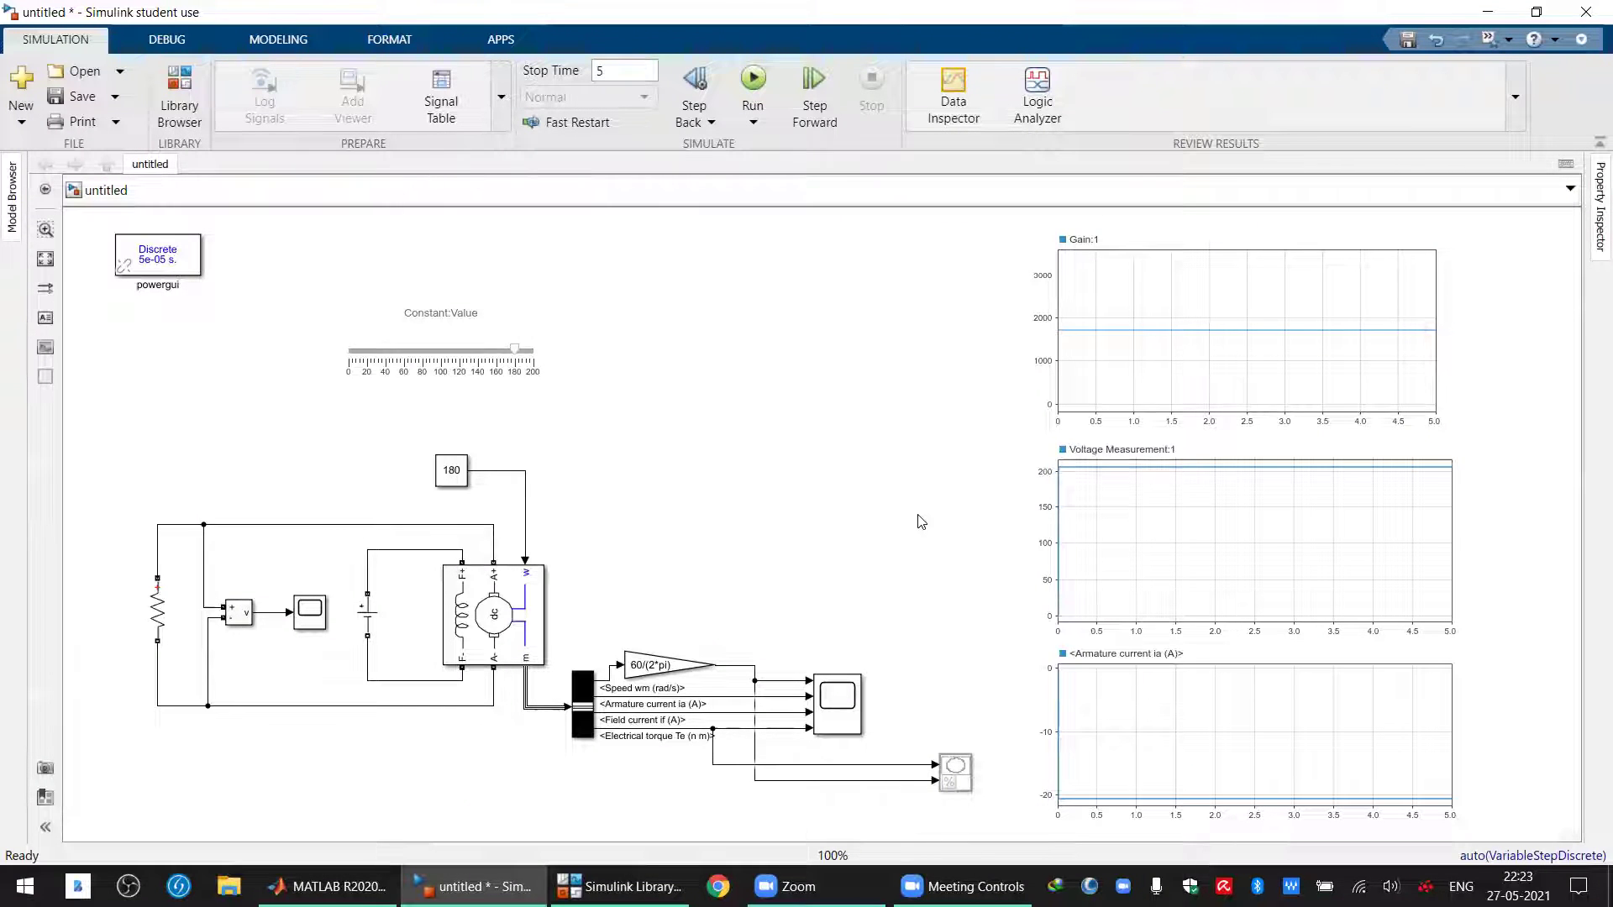
pyautogui.click(1111, 819)
pyautogui.click(1063, 573)
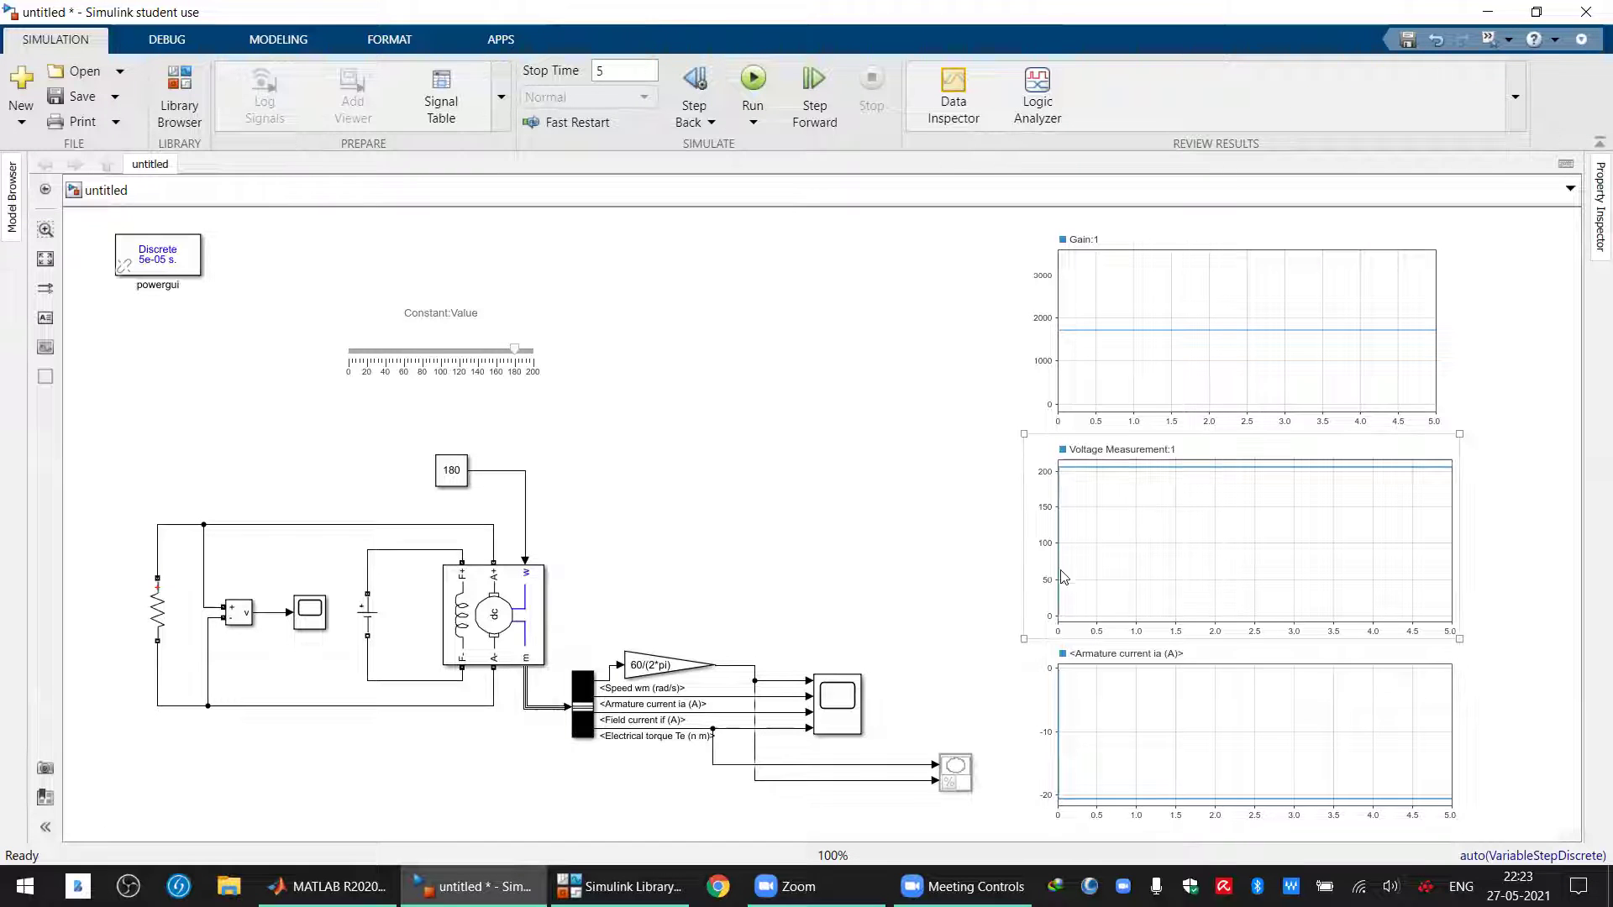
pyautogui.click(1062, 748)
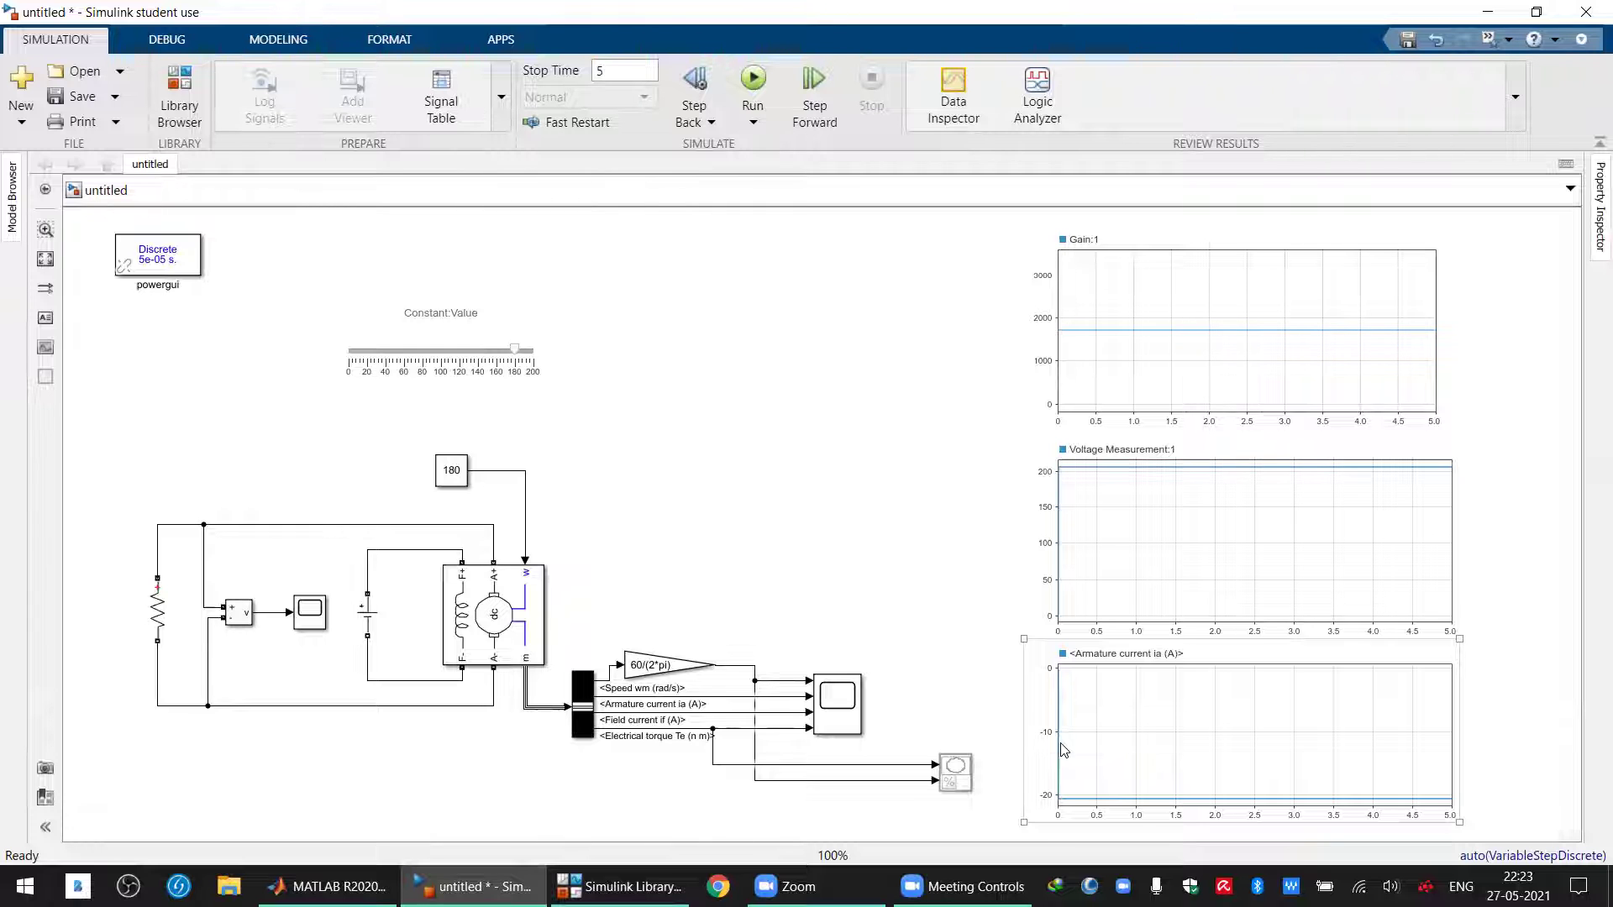
pyautogui.click(870, 417)
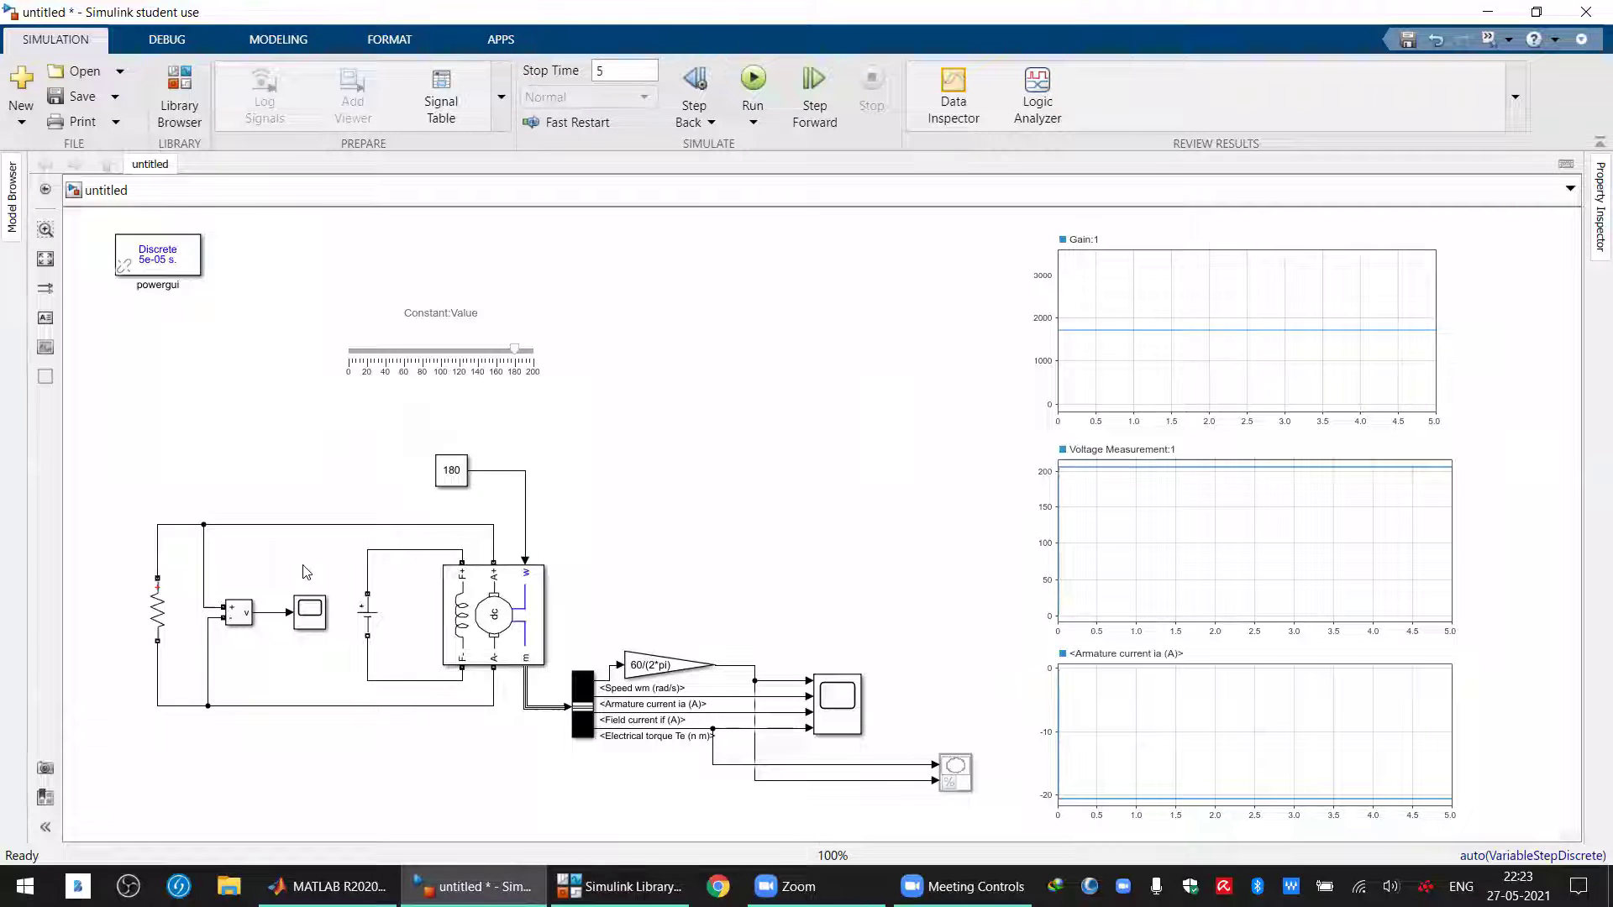
pyautogui.click(1065, 816)
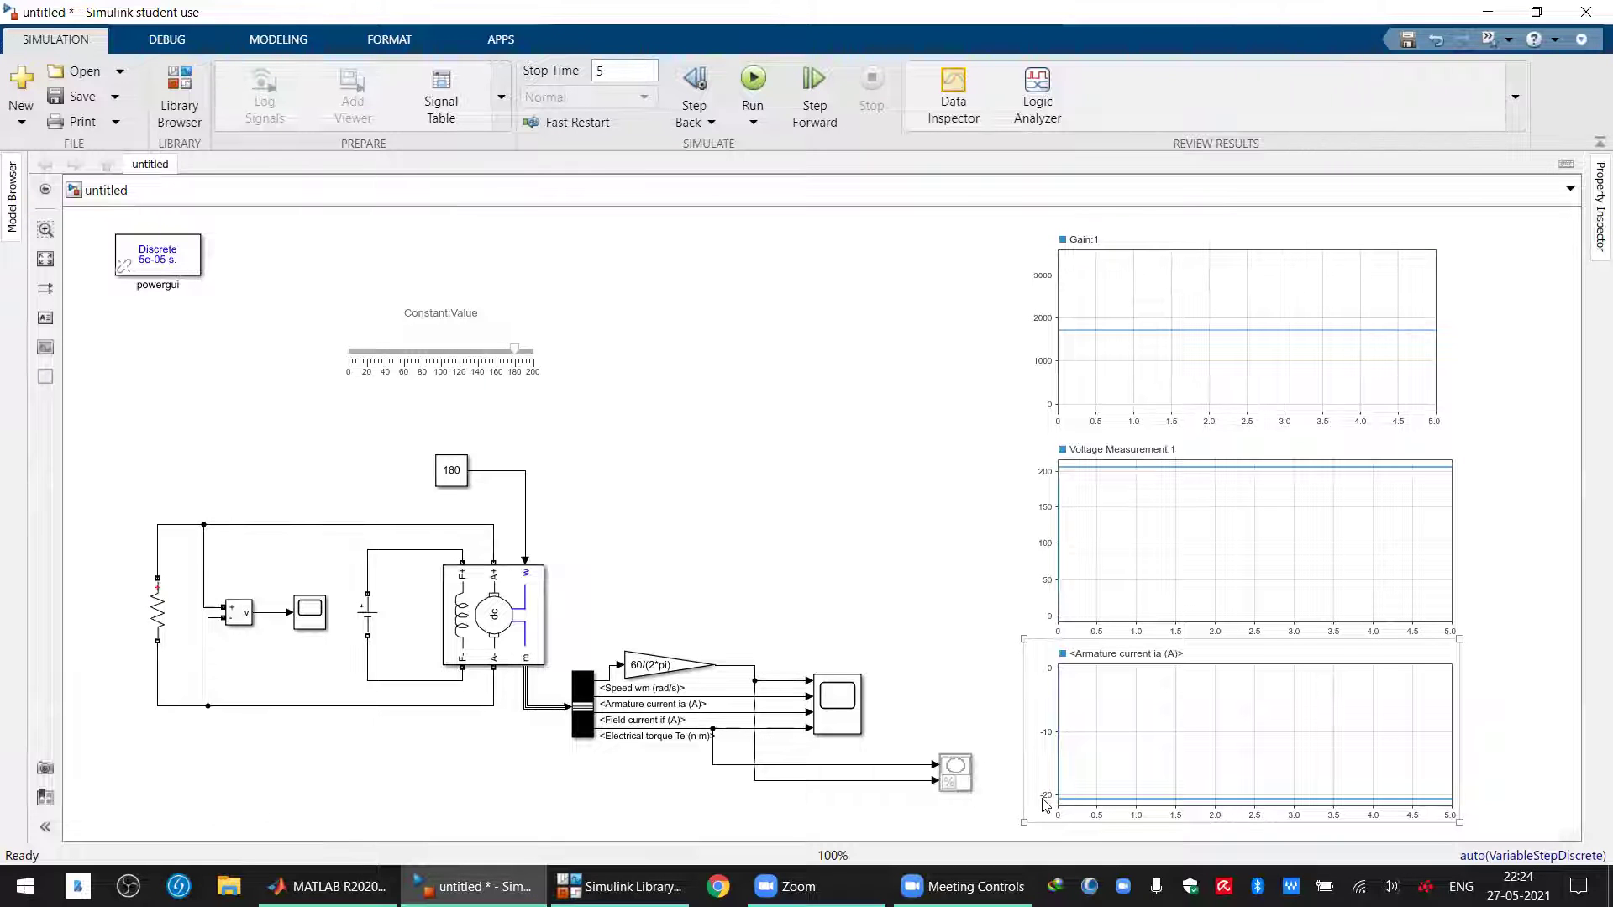
pyautogui.click(863, 575)
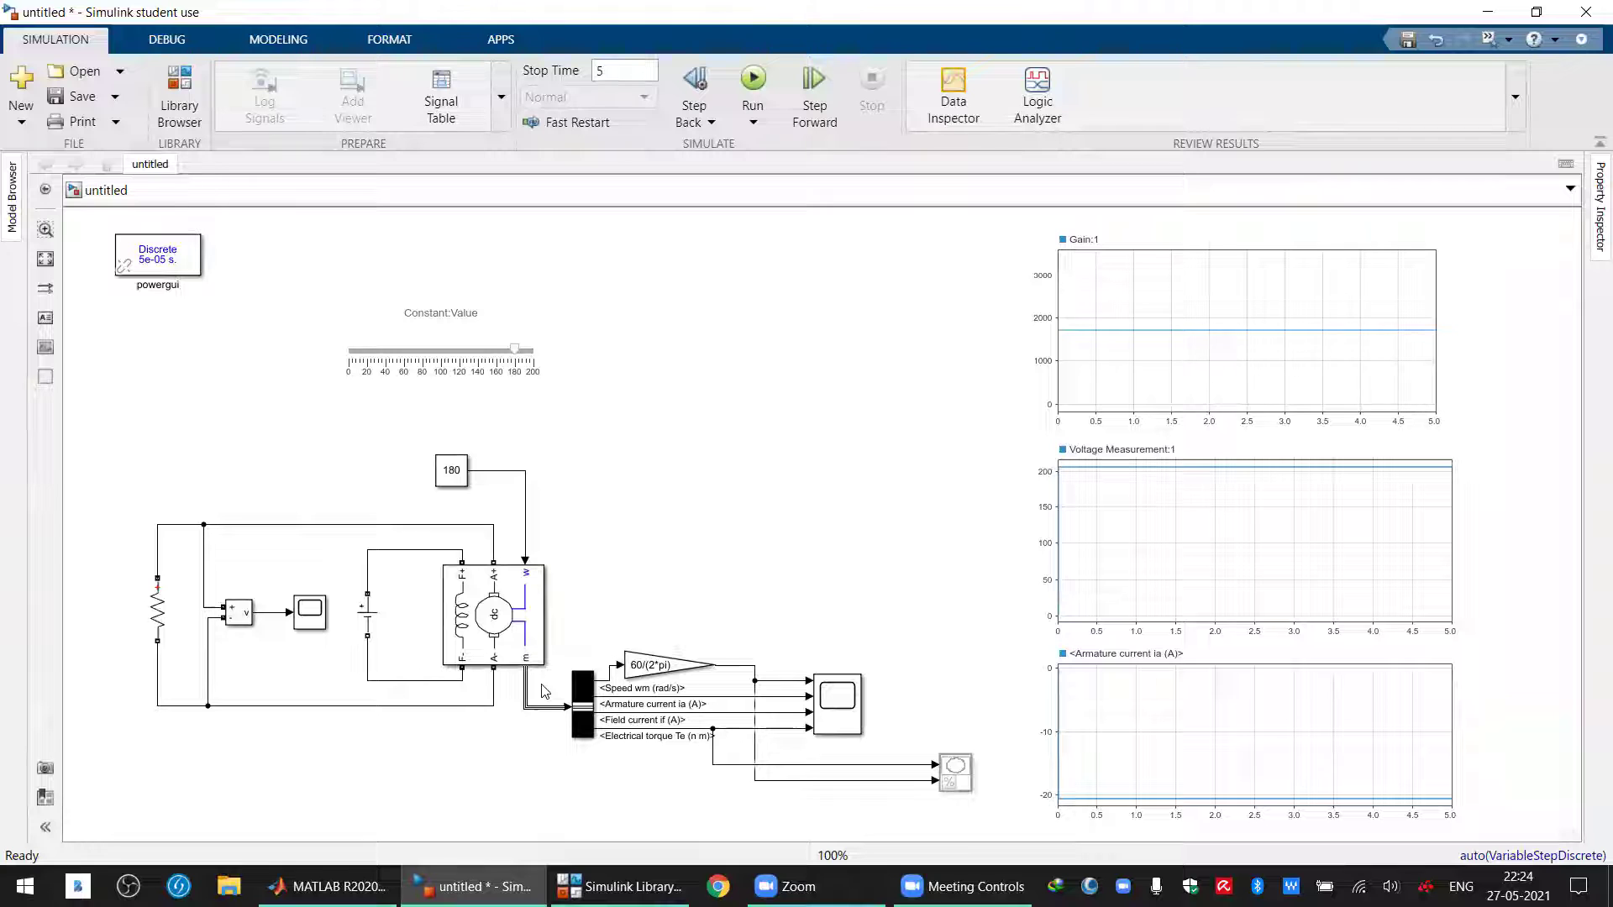
pyautogui.click(178, 588)
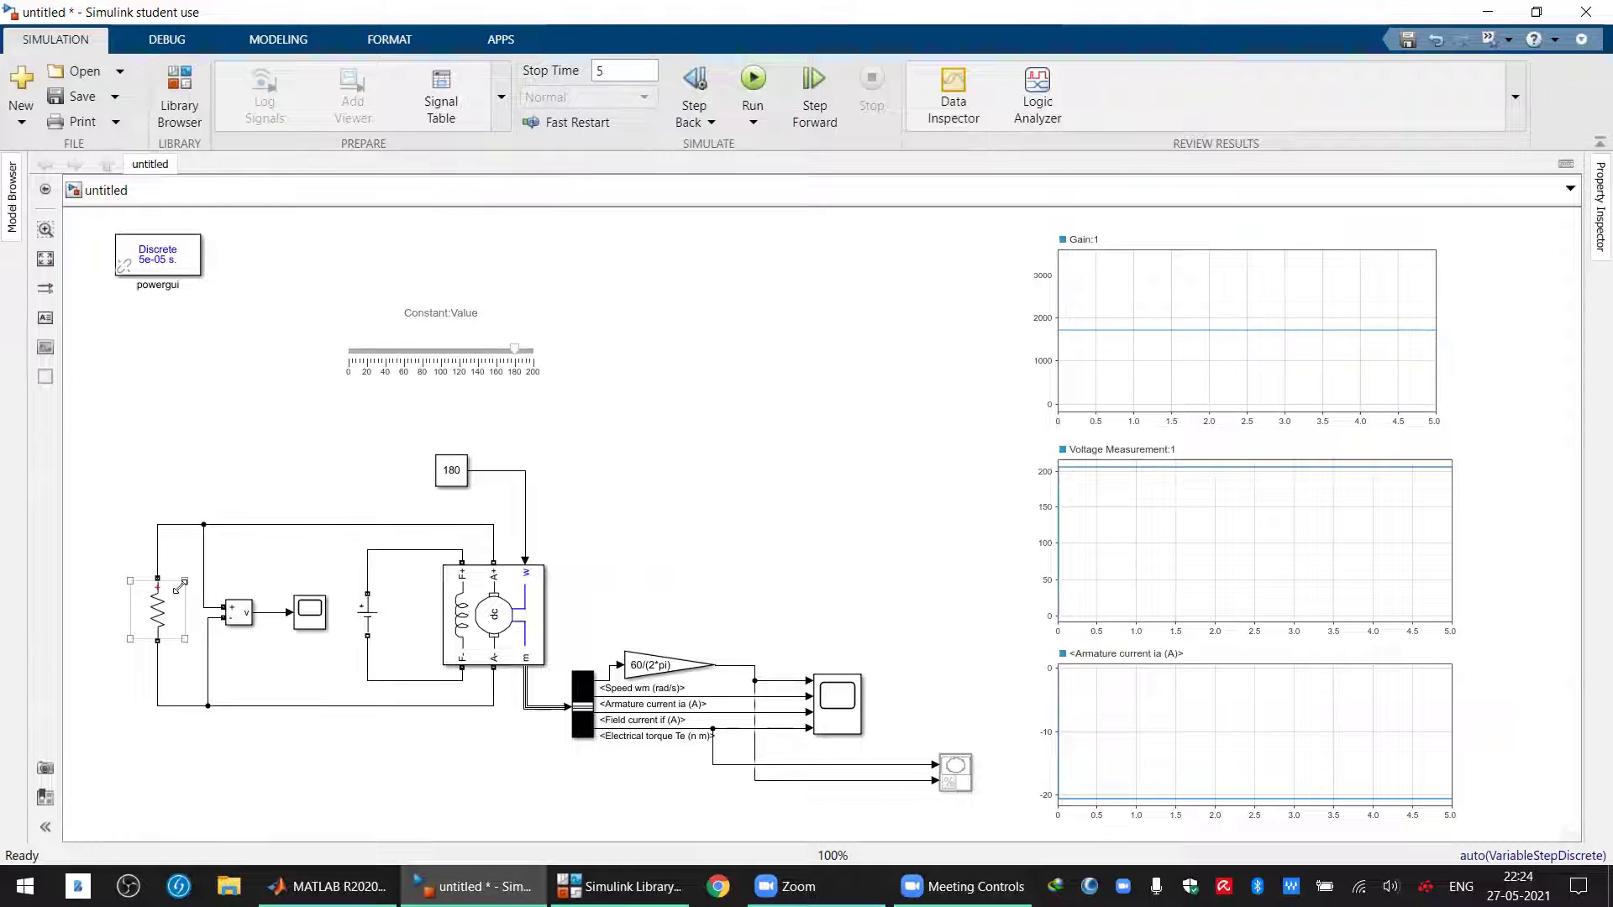
pyautogui.click(210, 336)
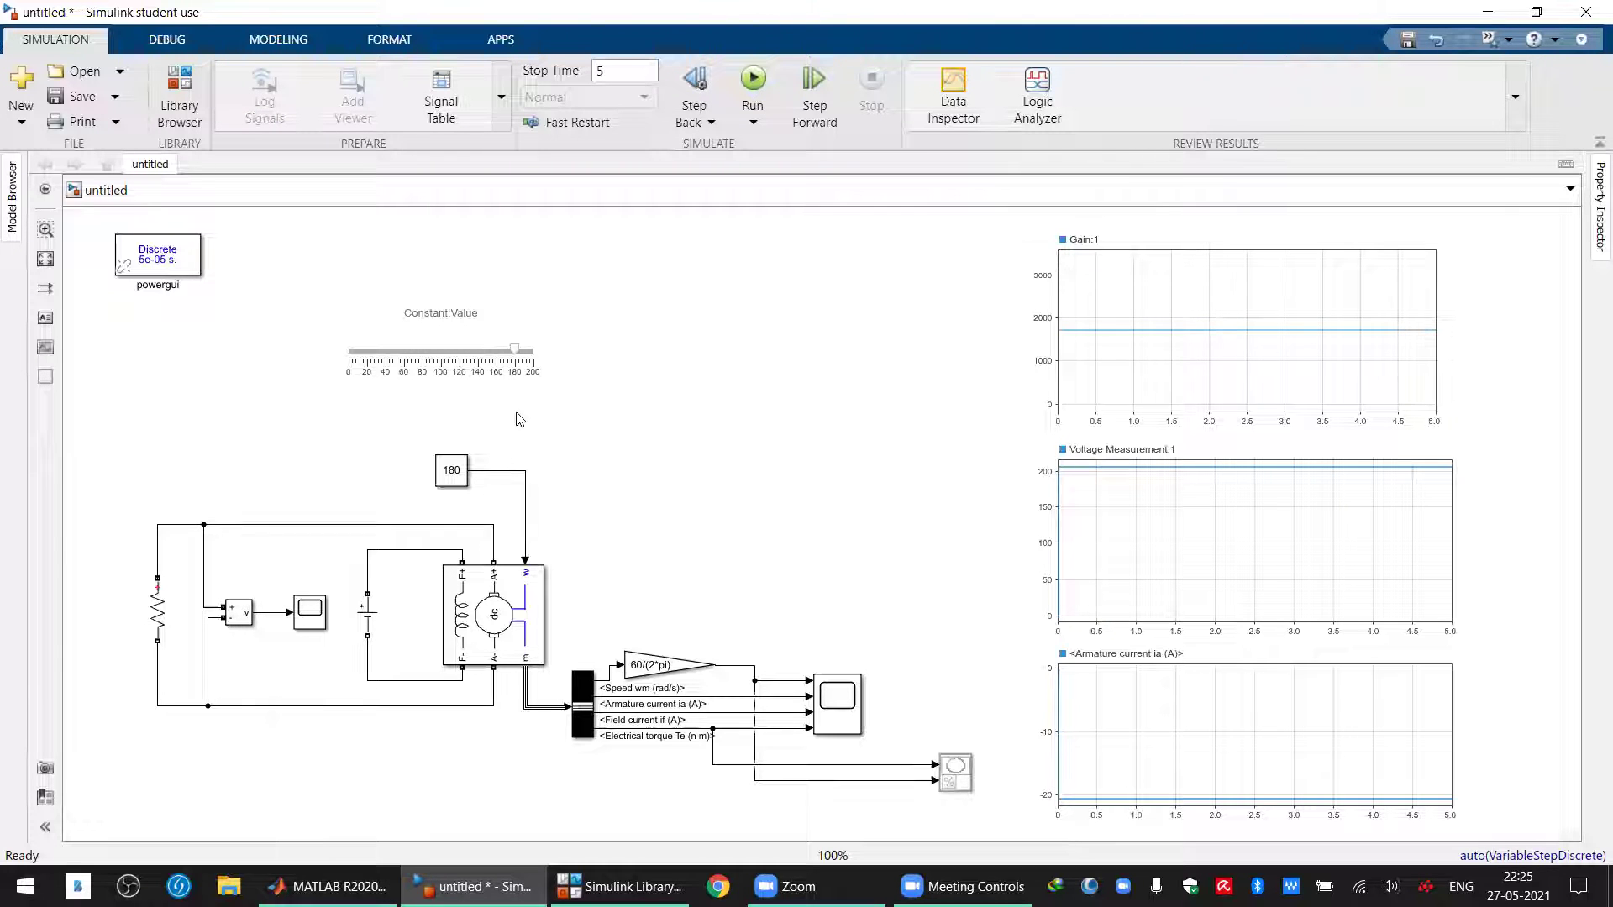
pyautogui.click(443, 658)
pyautogui.click(382, 777)
pyautogui.click(531, 575)
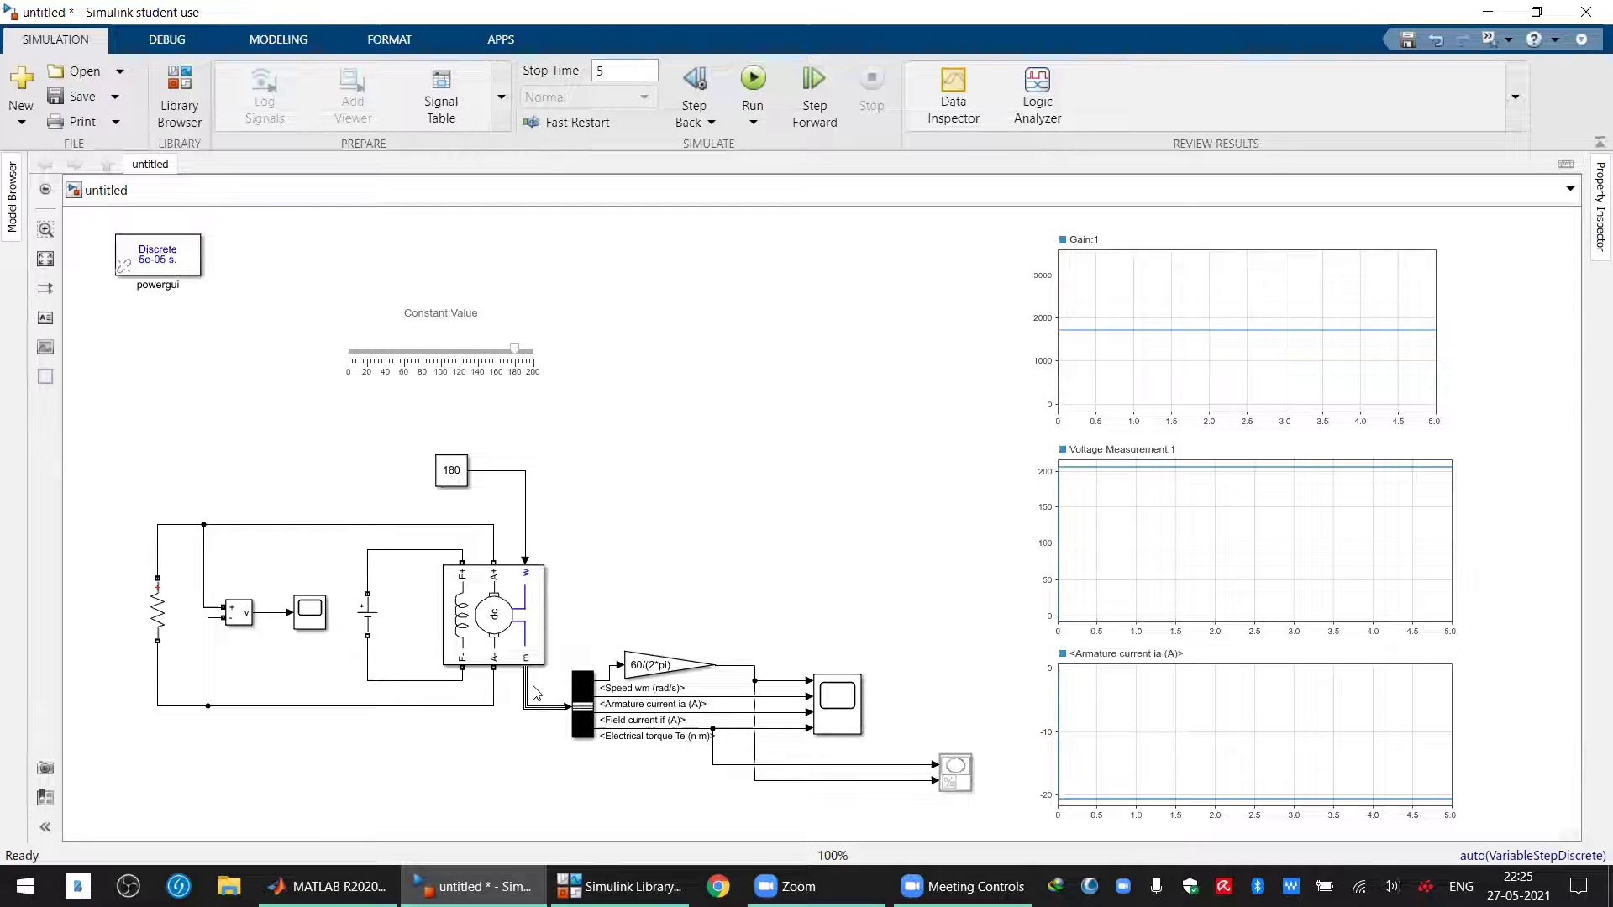
pyautogui.click(322, 626)
pyautogui.click(1170, 360)
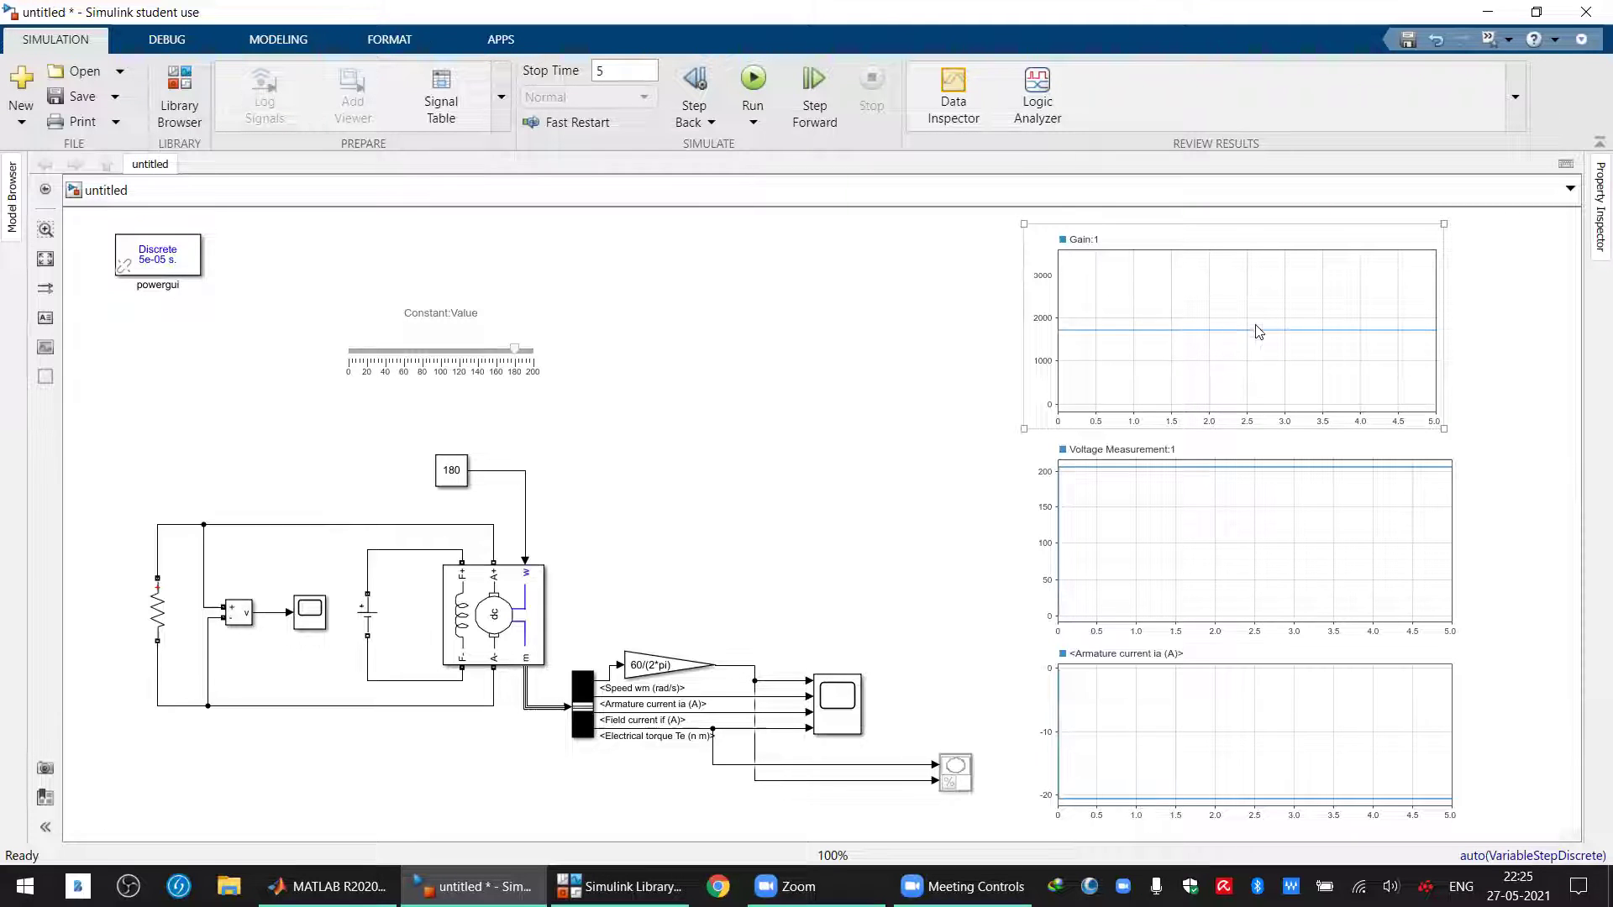
pyautogui.click(907, 342)
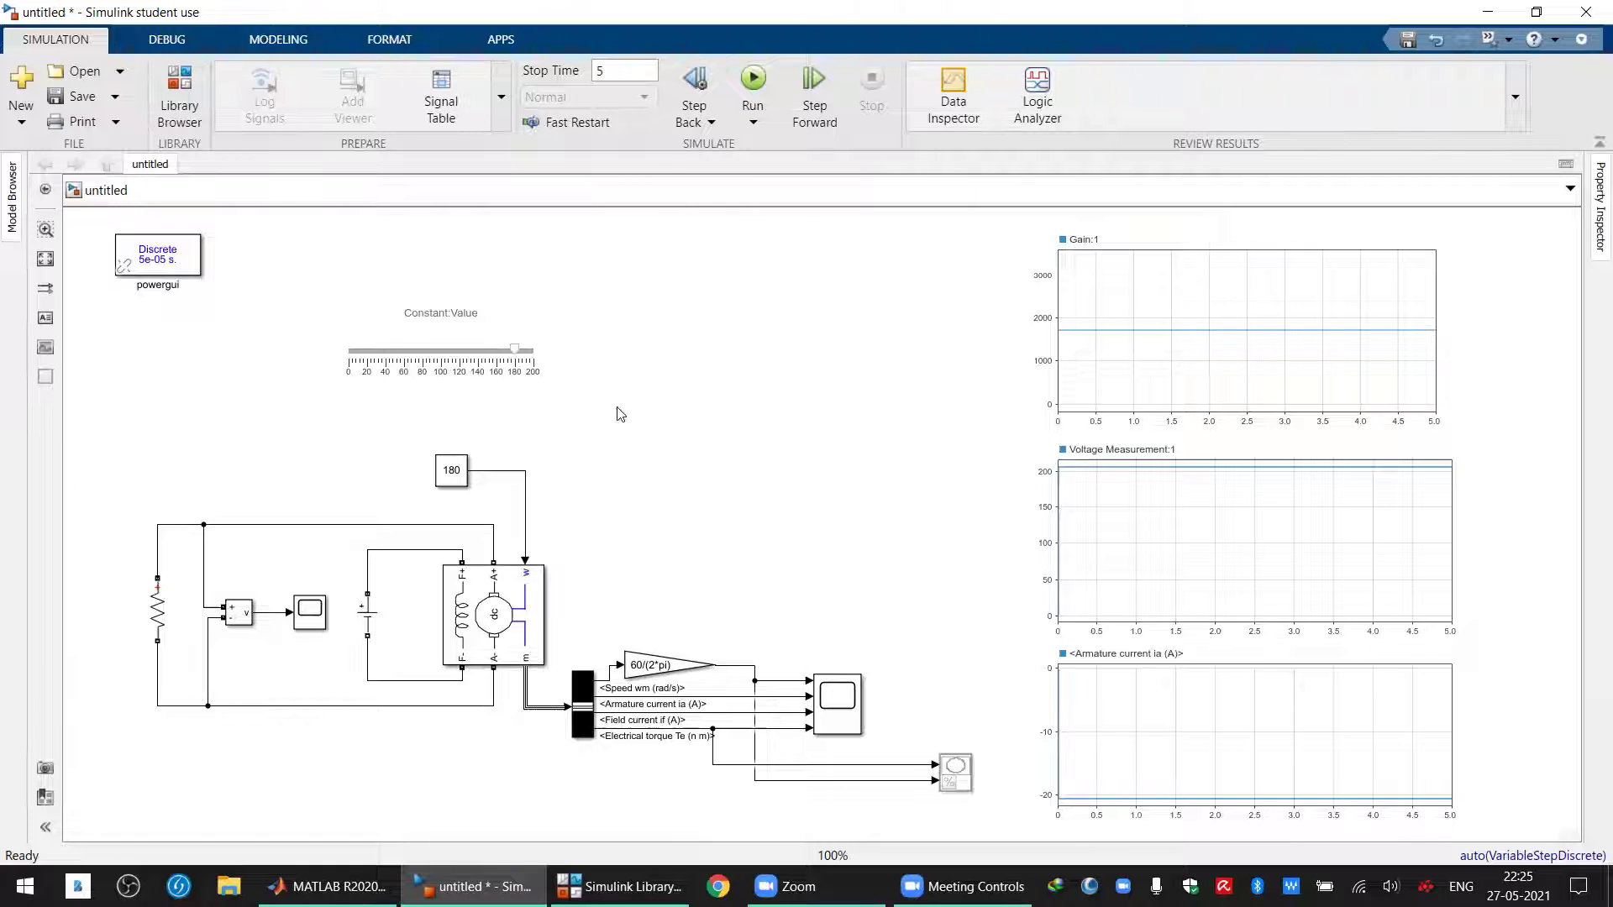
# Run a simulation with a 250 s stop time, lowering the speed slider to about 58 and raising it to 200 during the run
pyautogui.click(627, 67)
pyautogui.write('250')
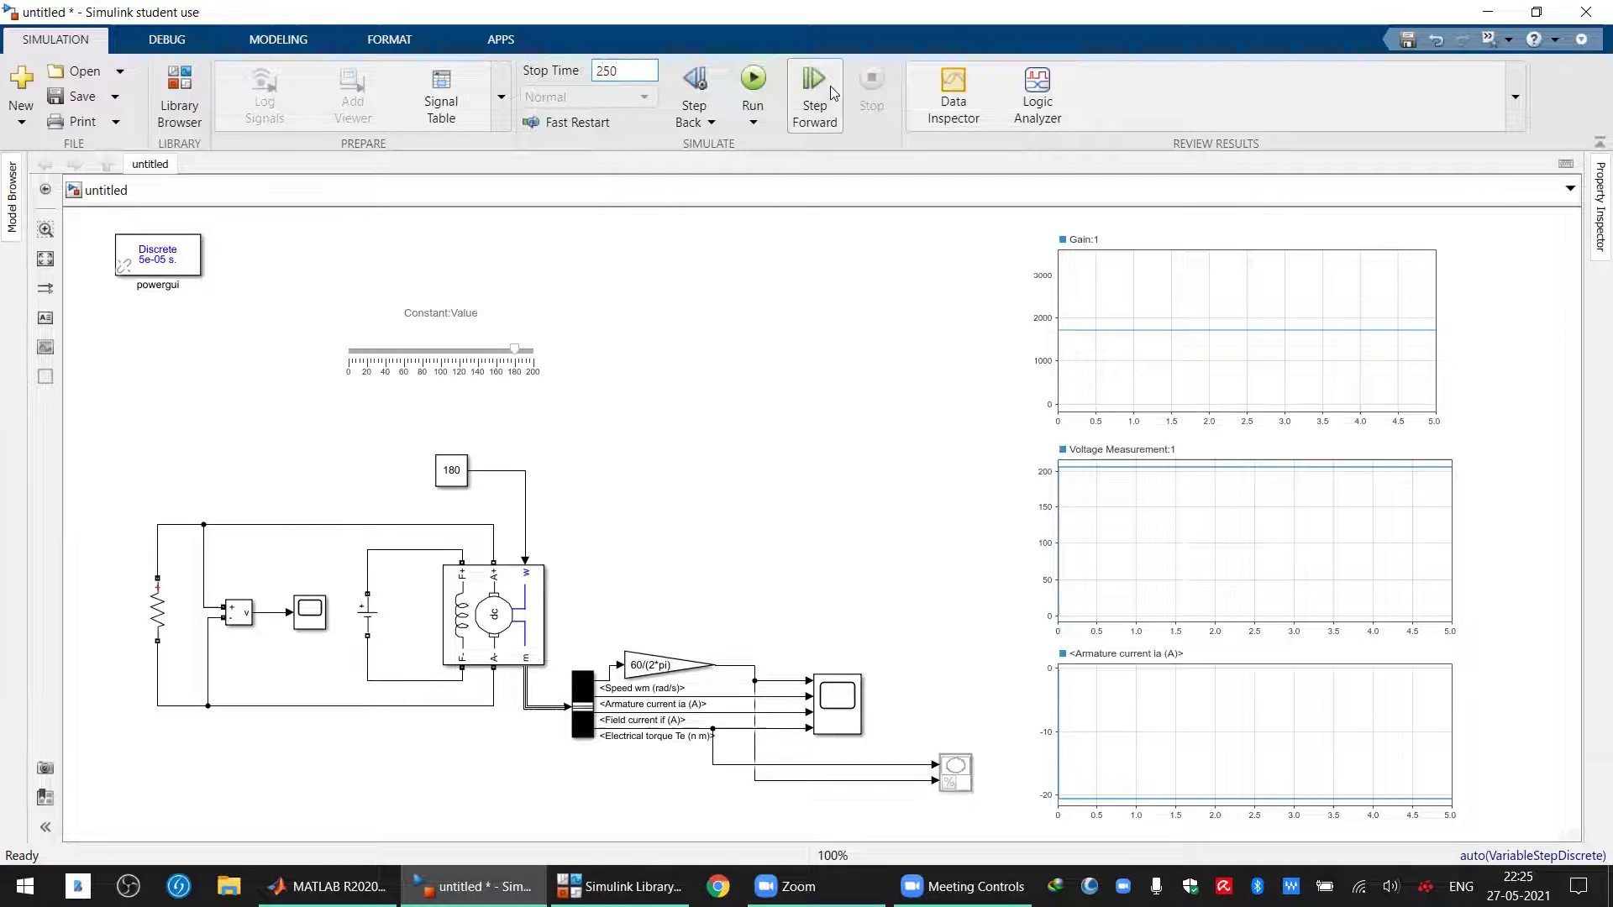
pyautogui.click(753, 79)
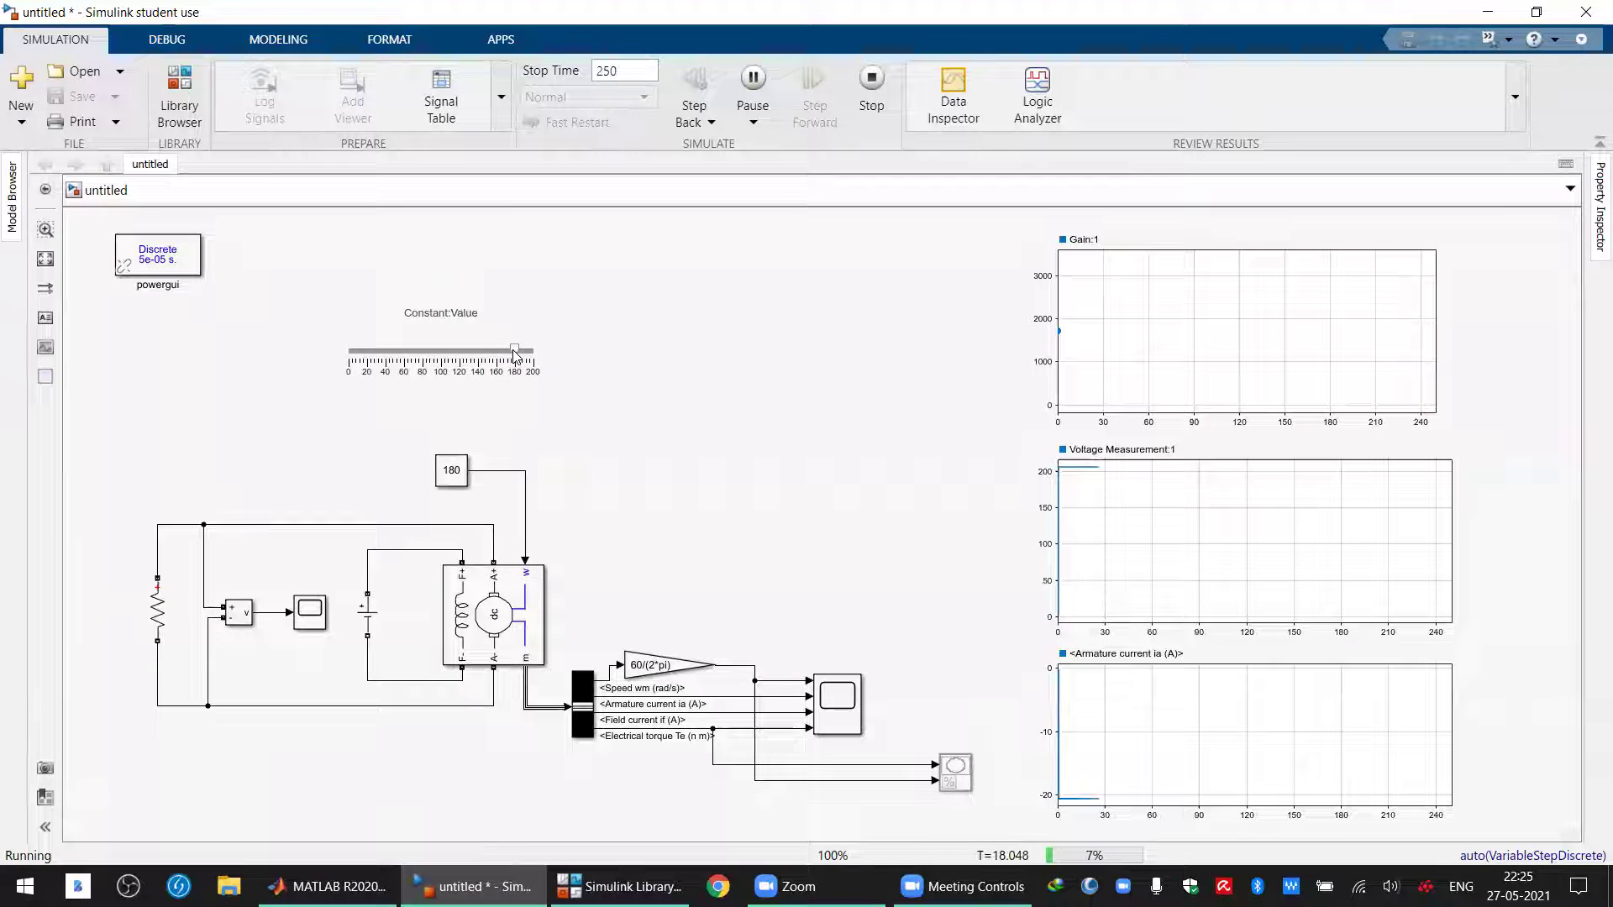
pyautogui.moveTo(515, 353); pyautogui.dragTo(402, 355)
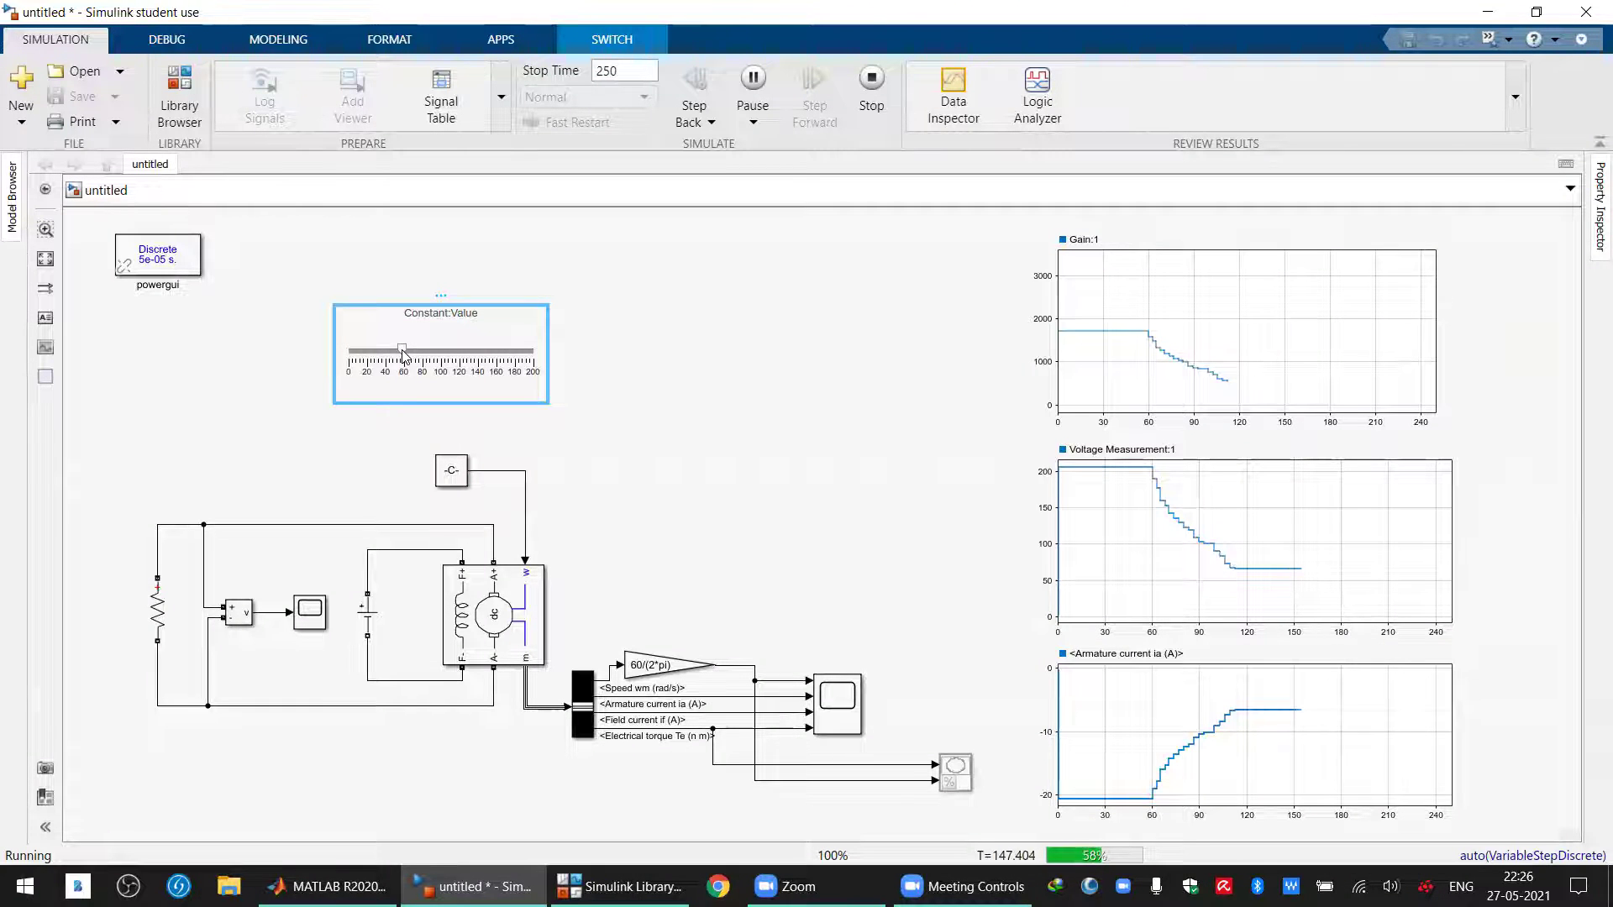
pyautogui.moveTo(402, 354); pyautogui.dragTo(551, 349)
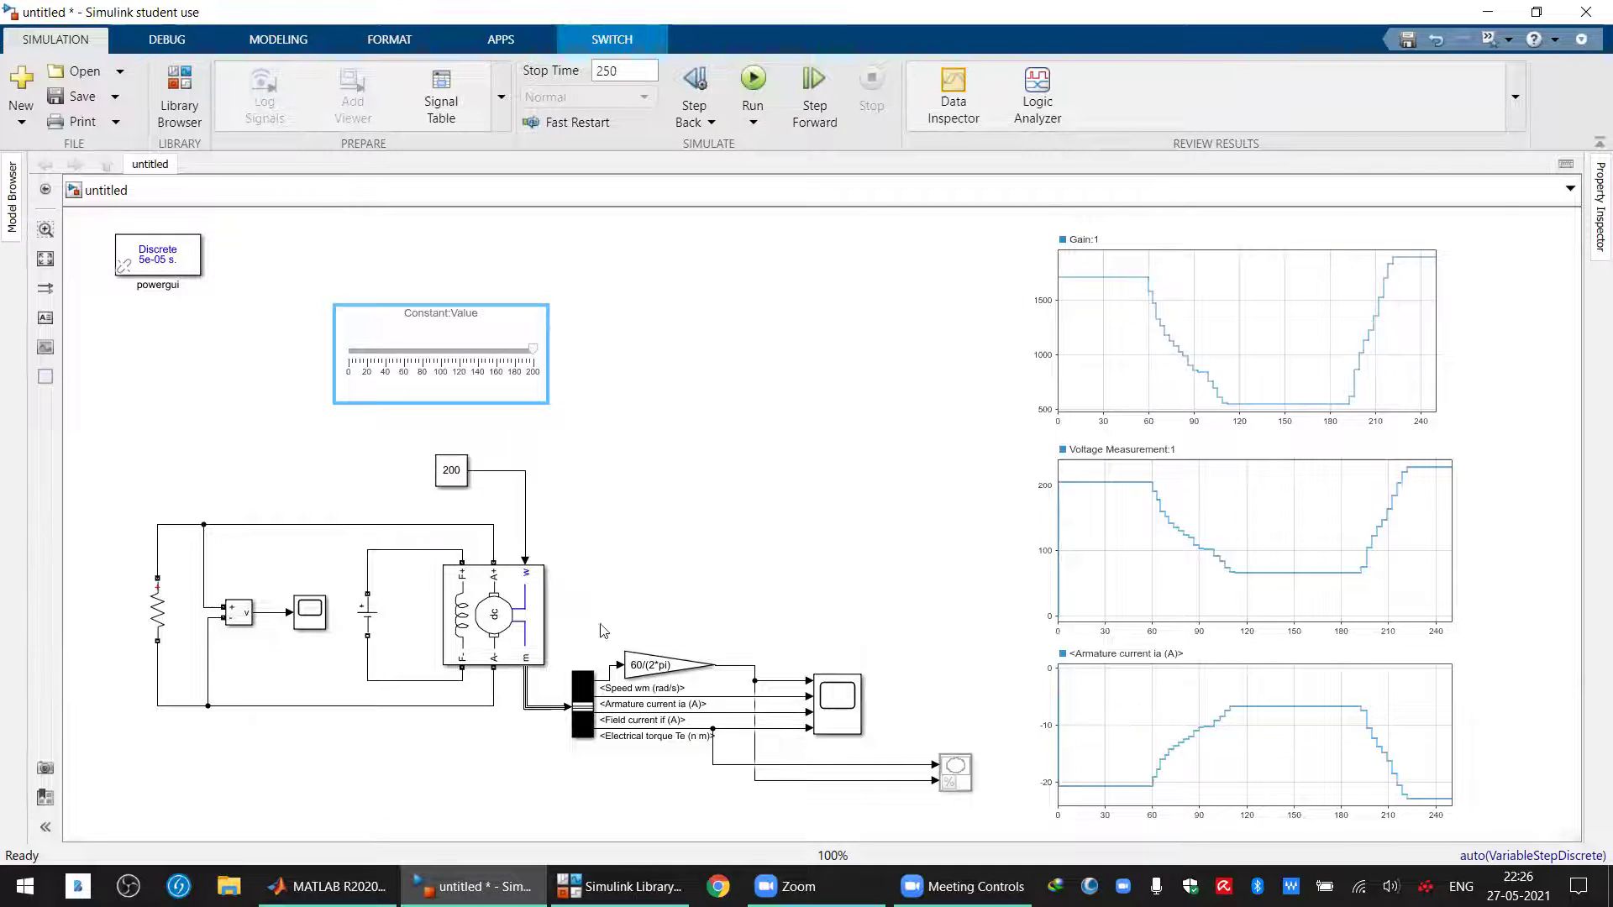
pyautogui.click(370, 618)
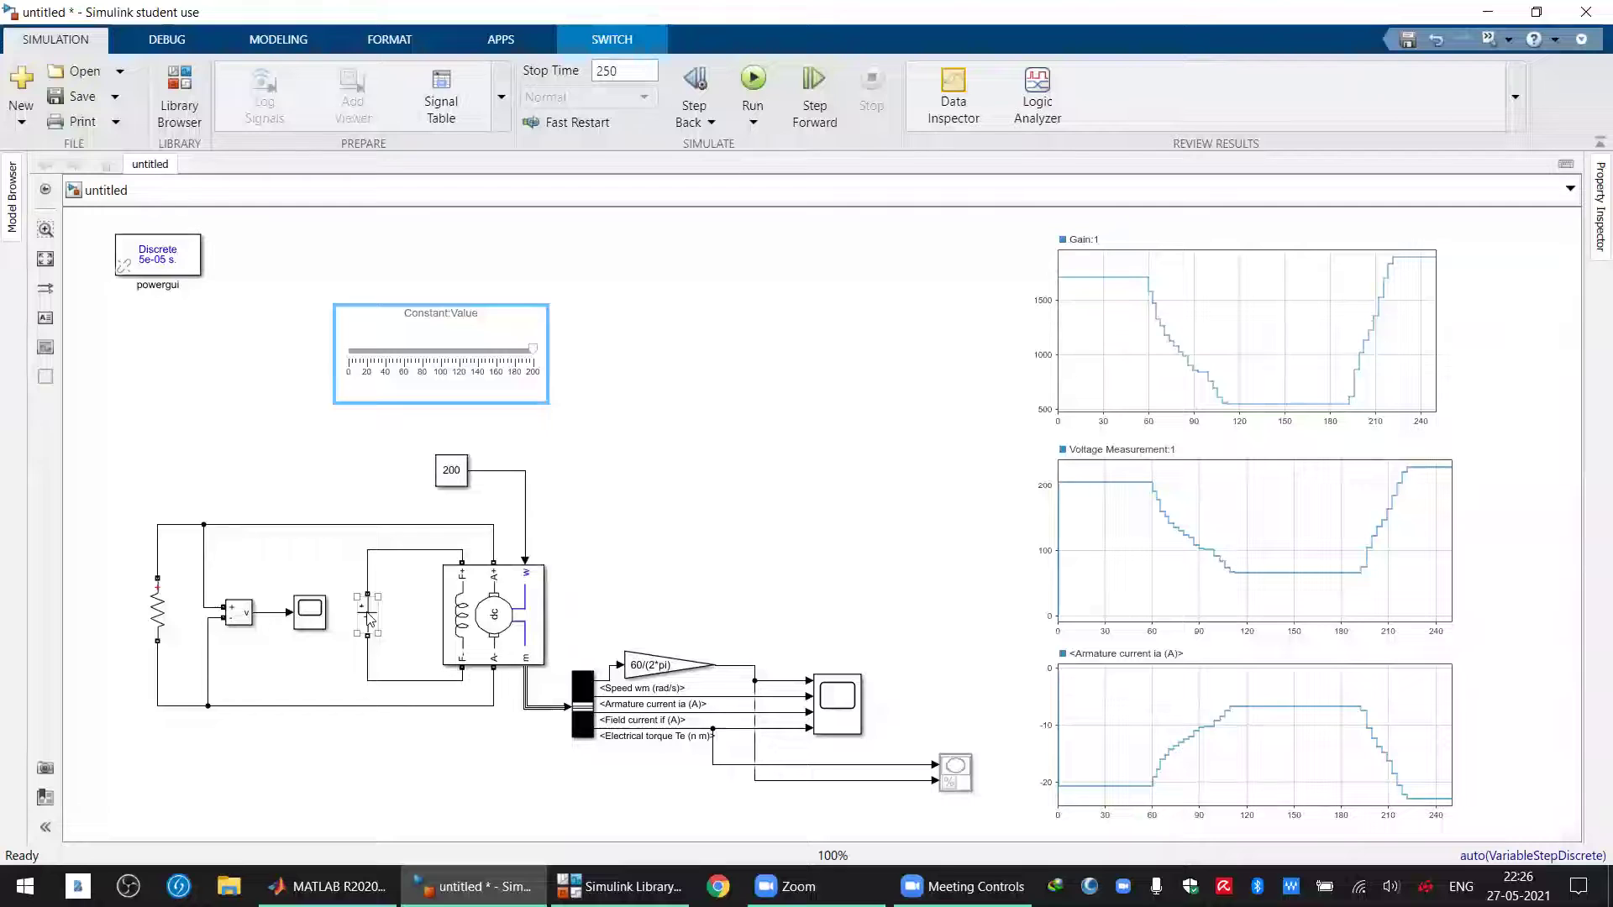
pyautogui.click(777, 526)
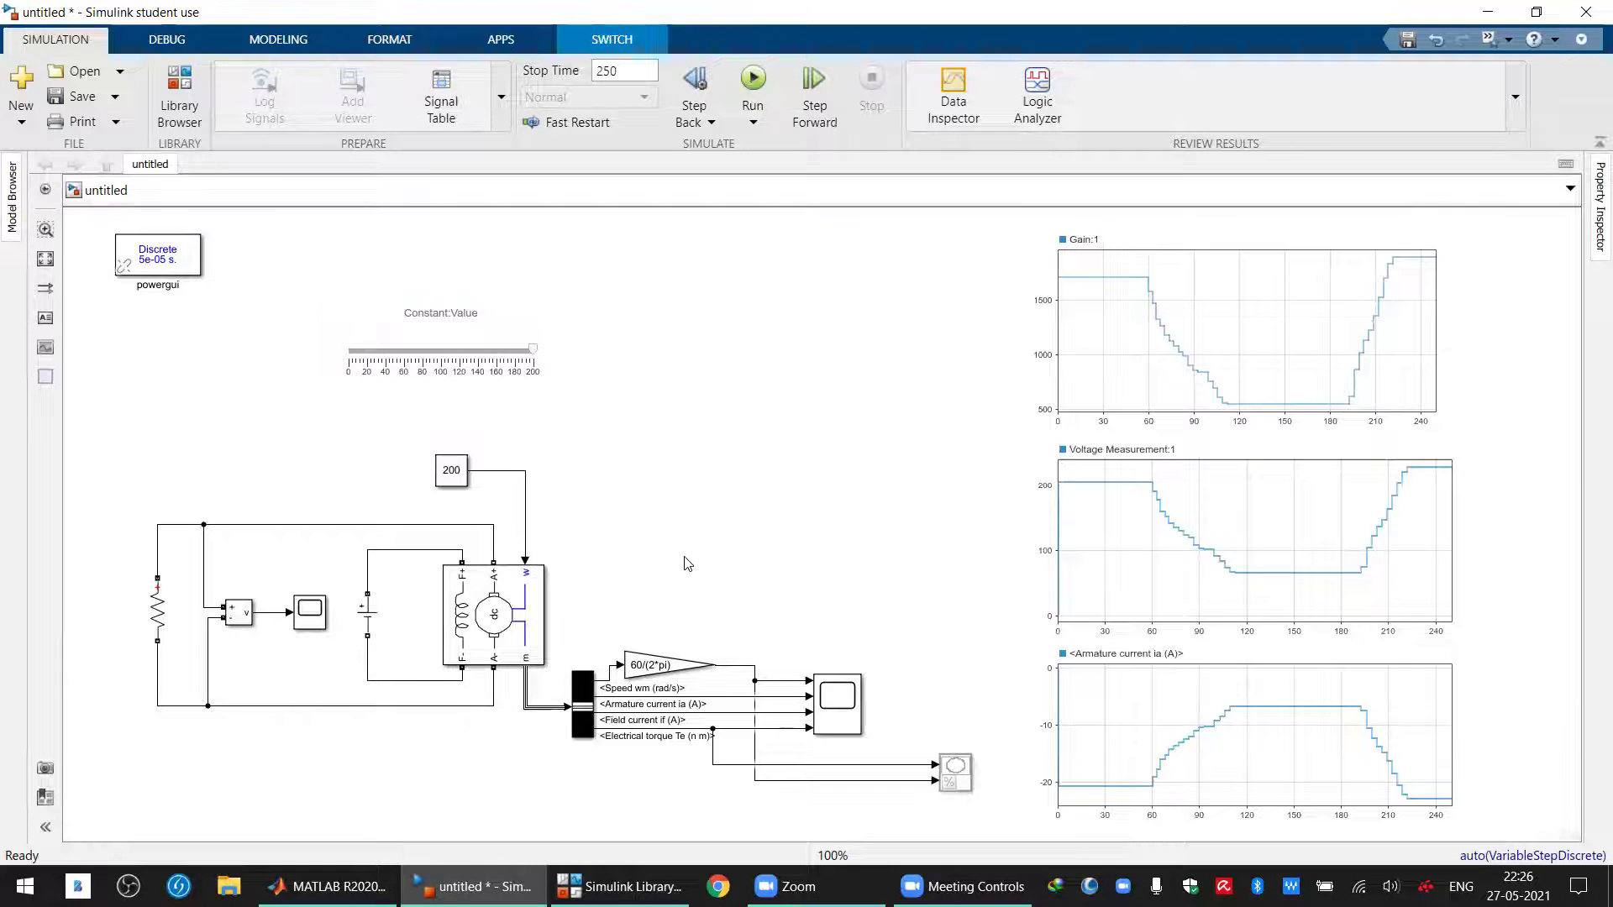
pyautogui.click(534, 378)
pyautogui.click(489, 376)
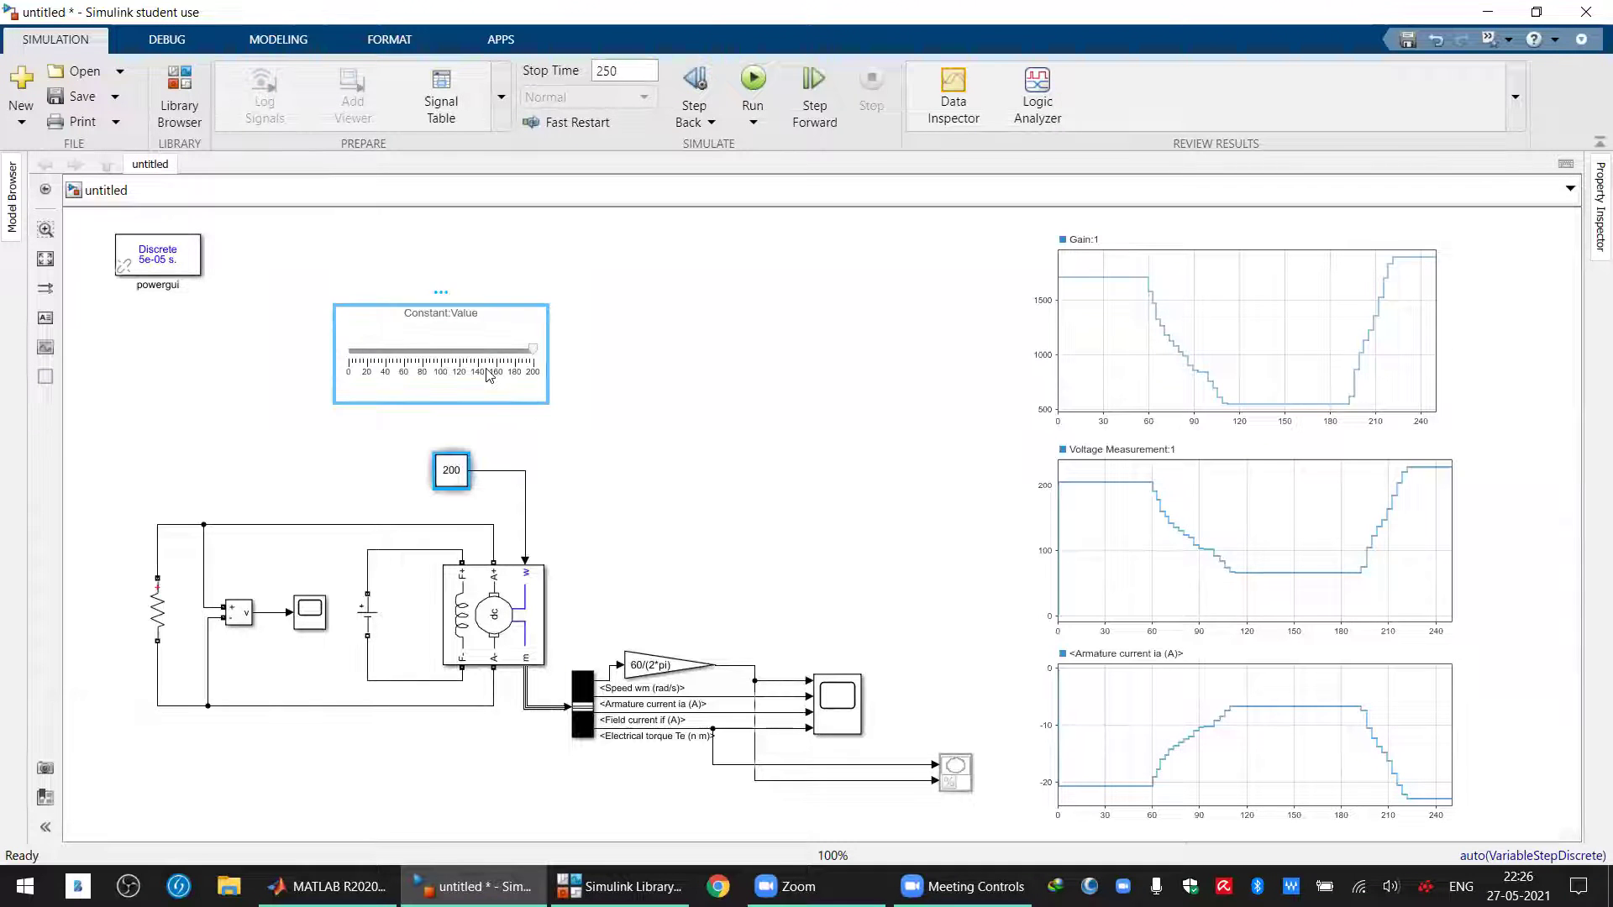
# Add a second Slider block from the Dashboard library to the empty area beside the Constant slider
pyautogui.click(620, 886)
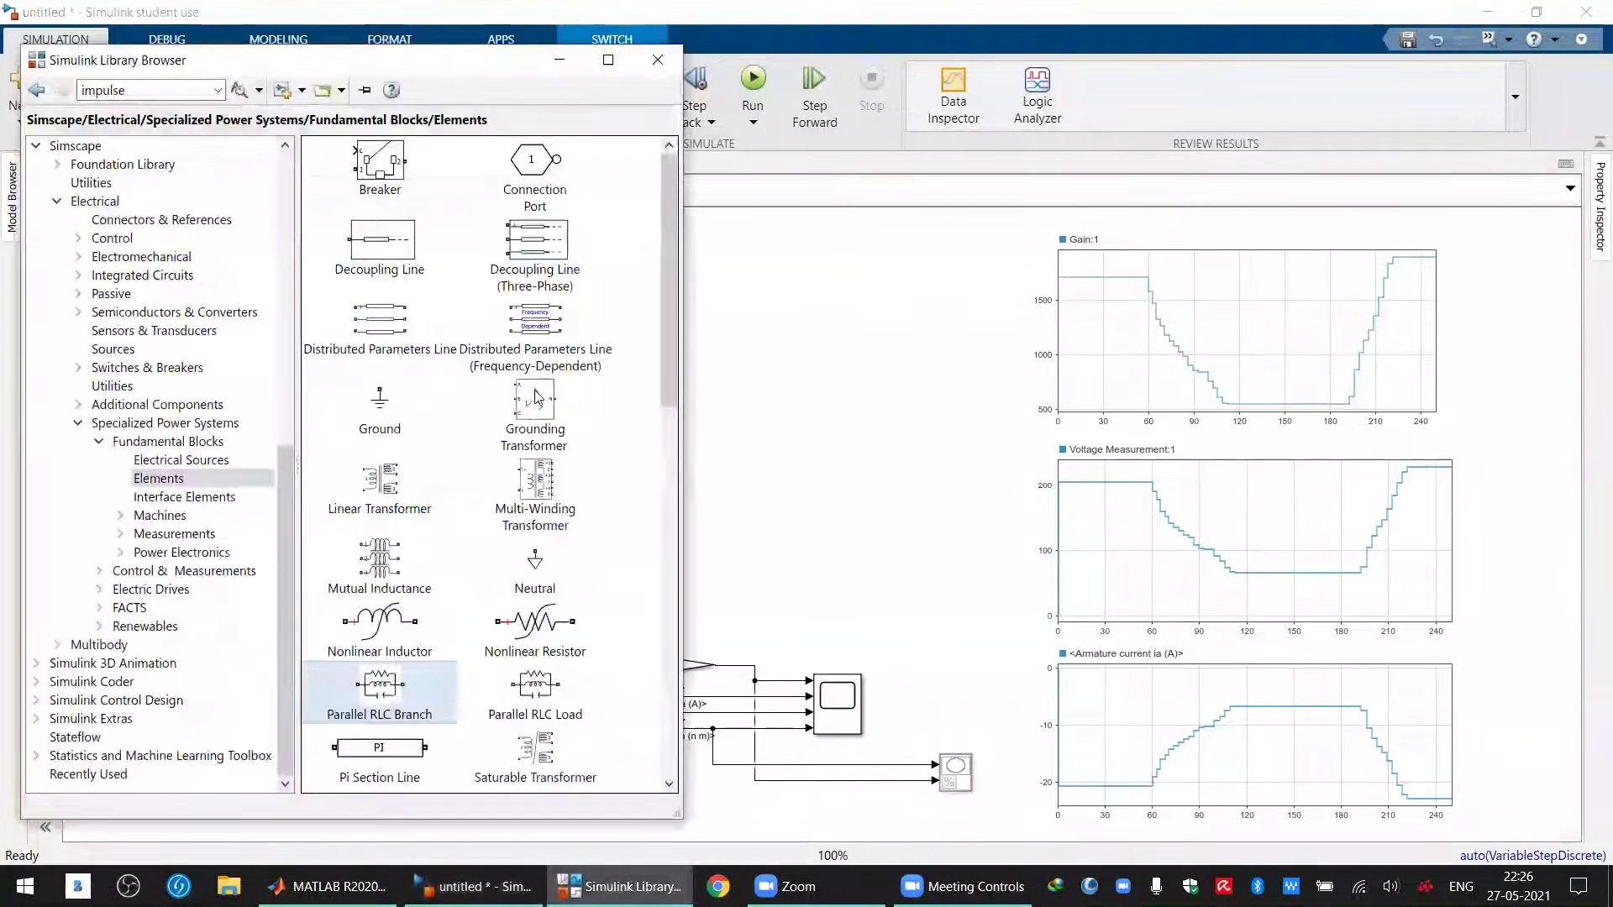
pyautogui.scroll(10, 279, 201)
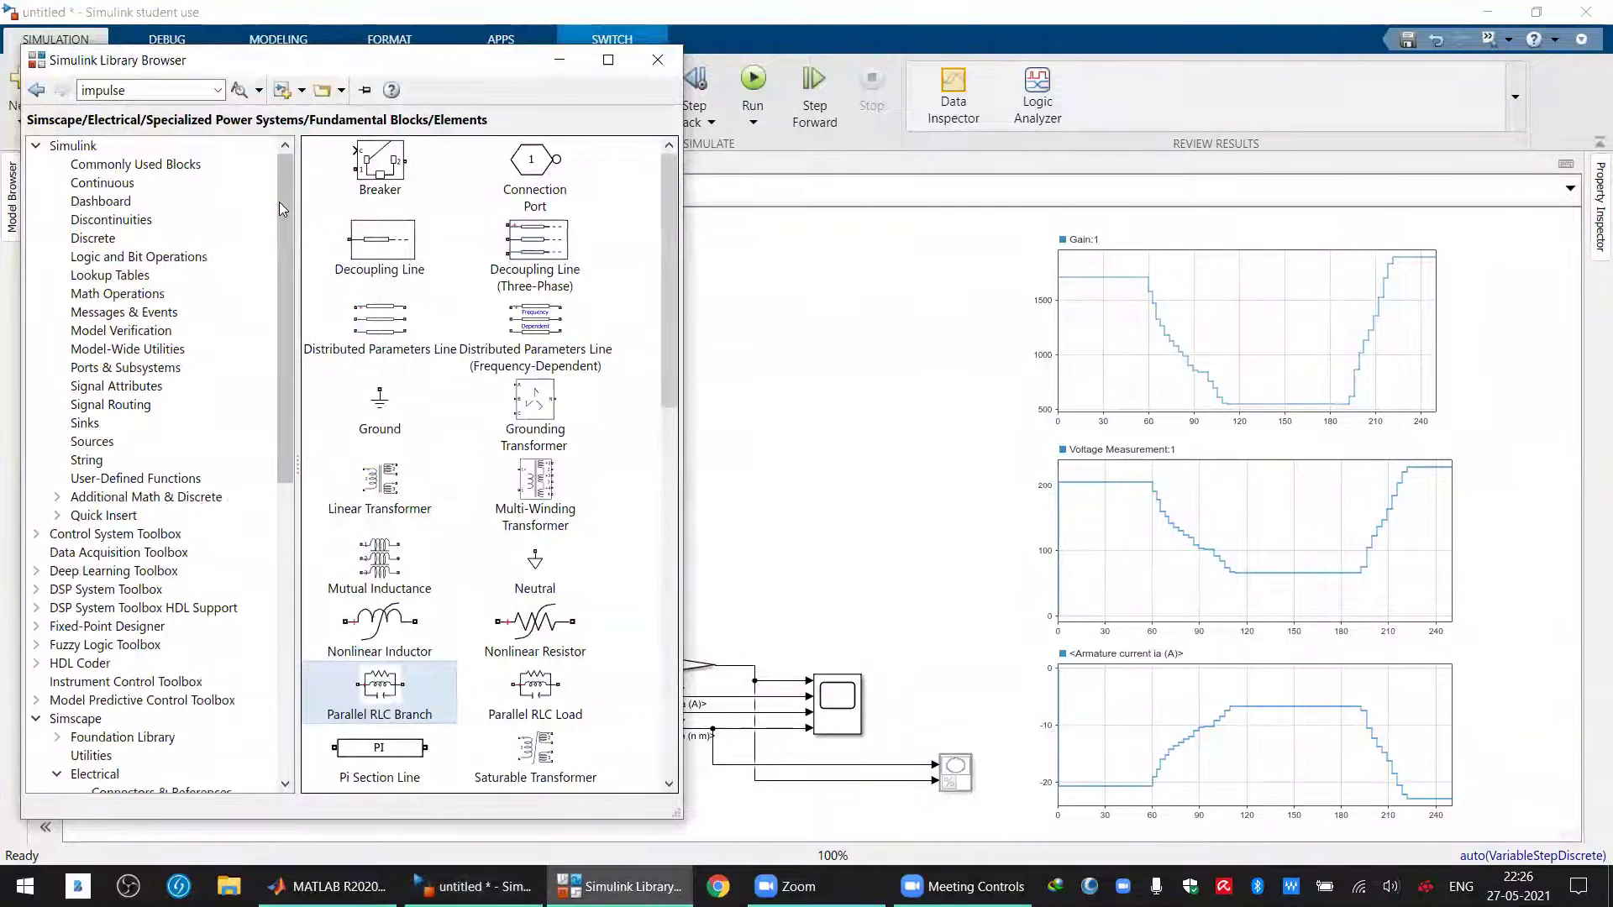
pyautogui.click(135, 195)
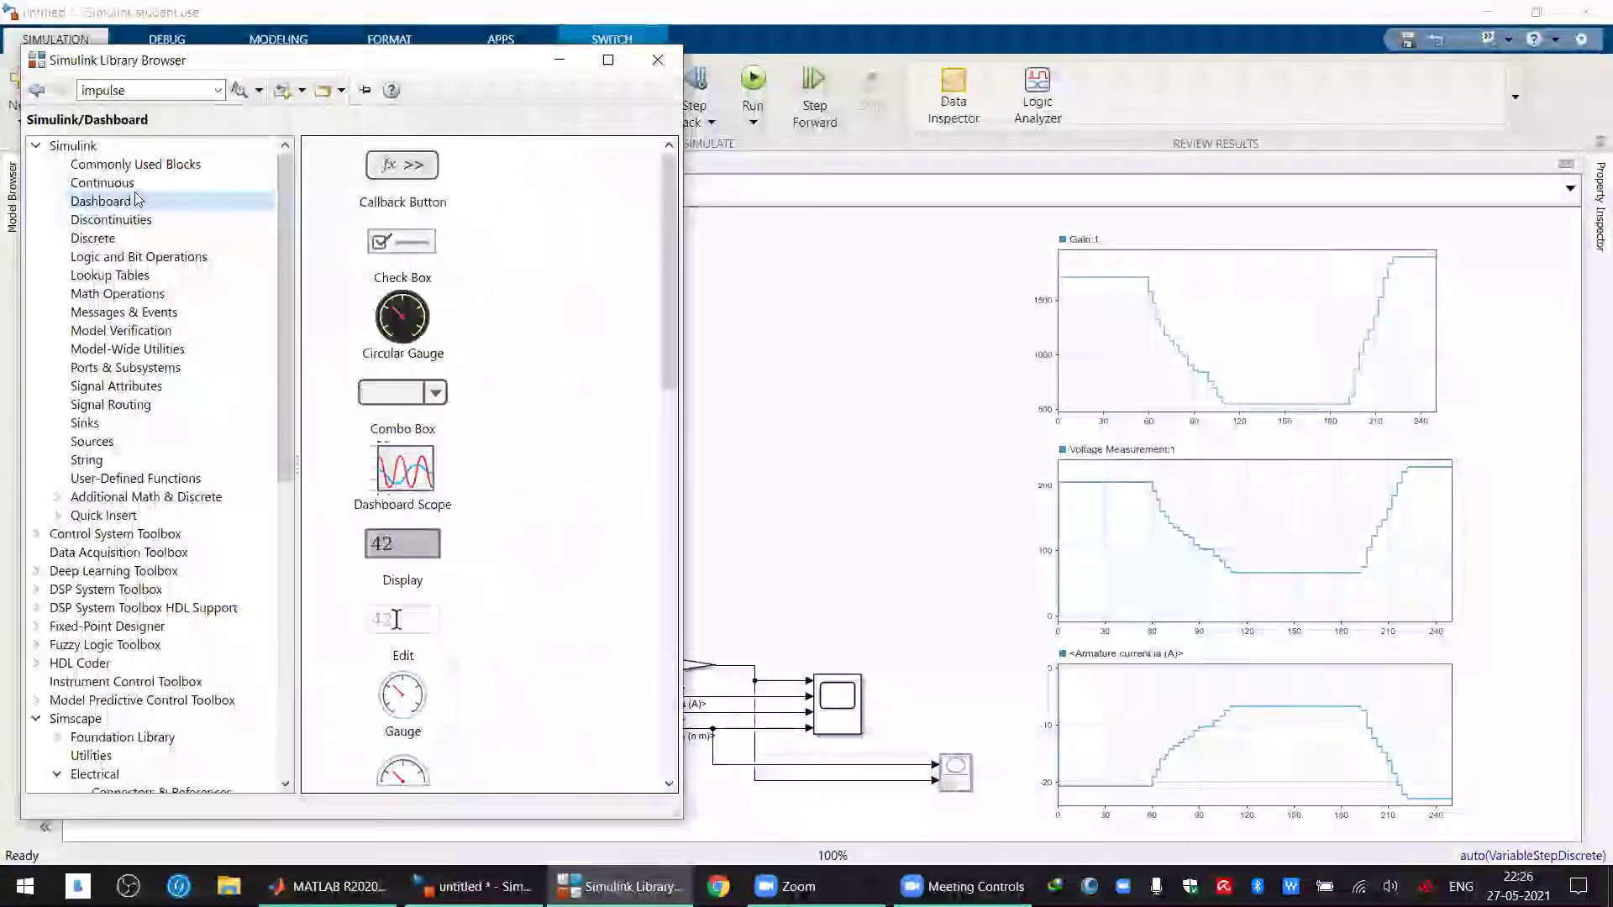
pyautogui.click(399, 494)
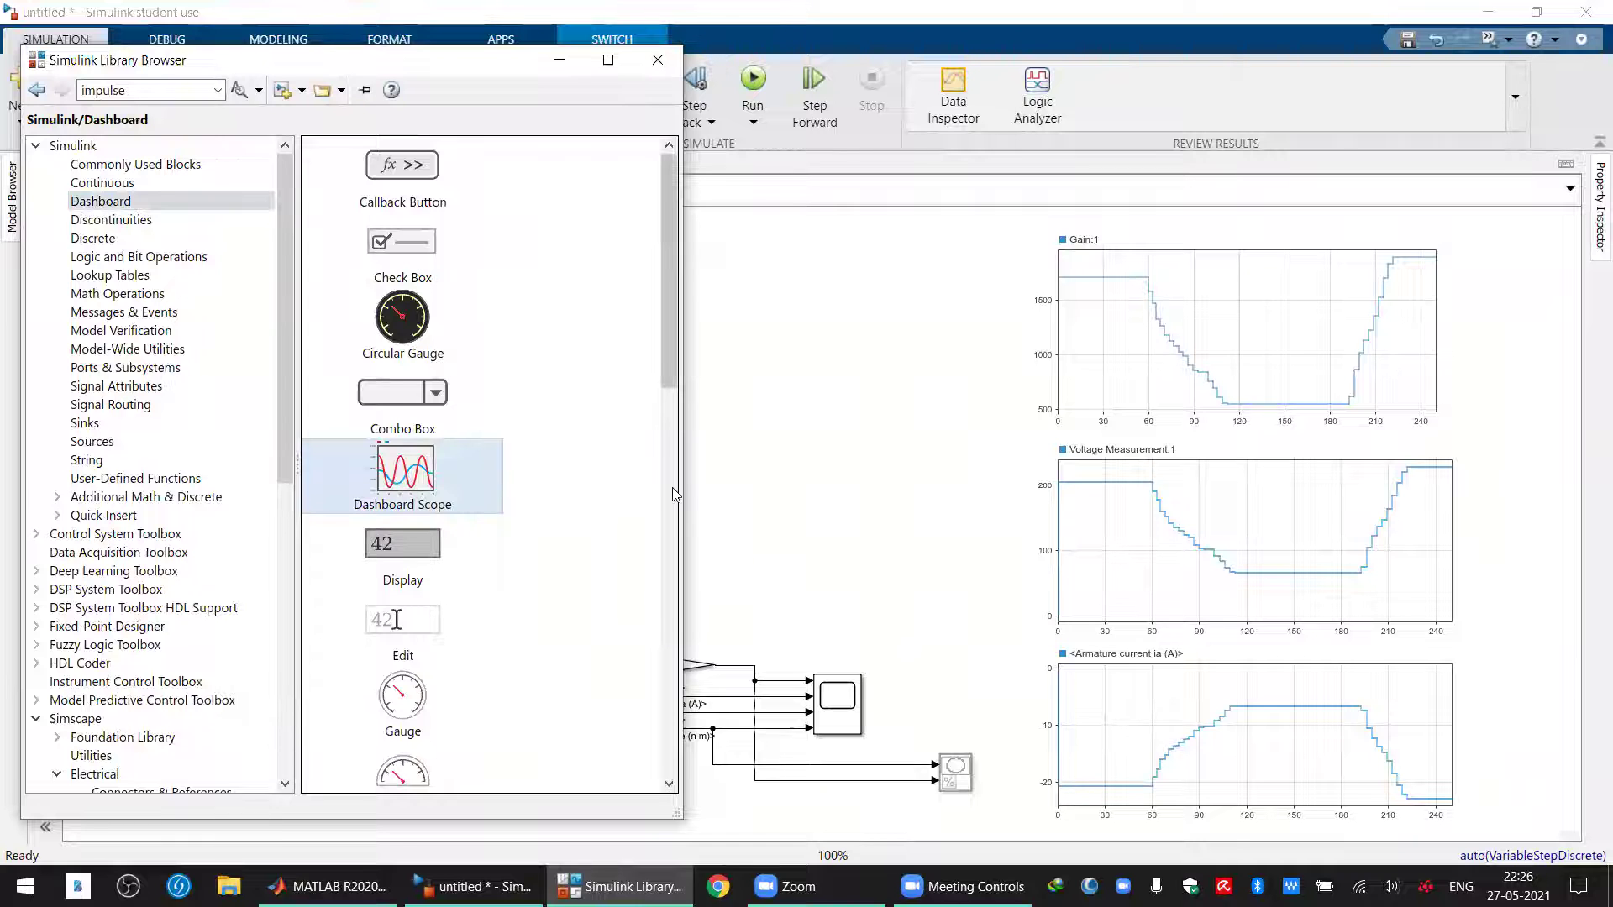
pyautogui.scroll(-12, 672, 488)
pyautogui.moveTo(391, 531); pyautogui.dragTo(728, 350)
# Connect the new slider to the amplitude of the field-side DC Voltage Source2 with a maximum of 150
pyautogui.doubleClick(726, 348)
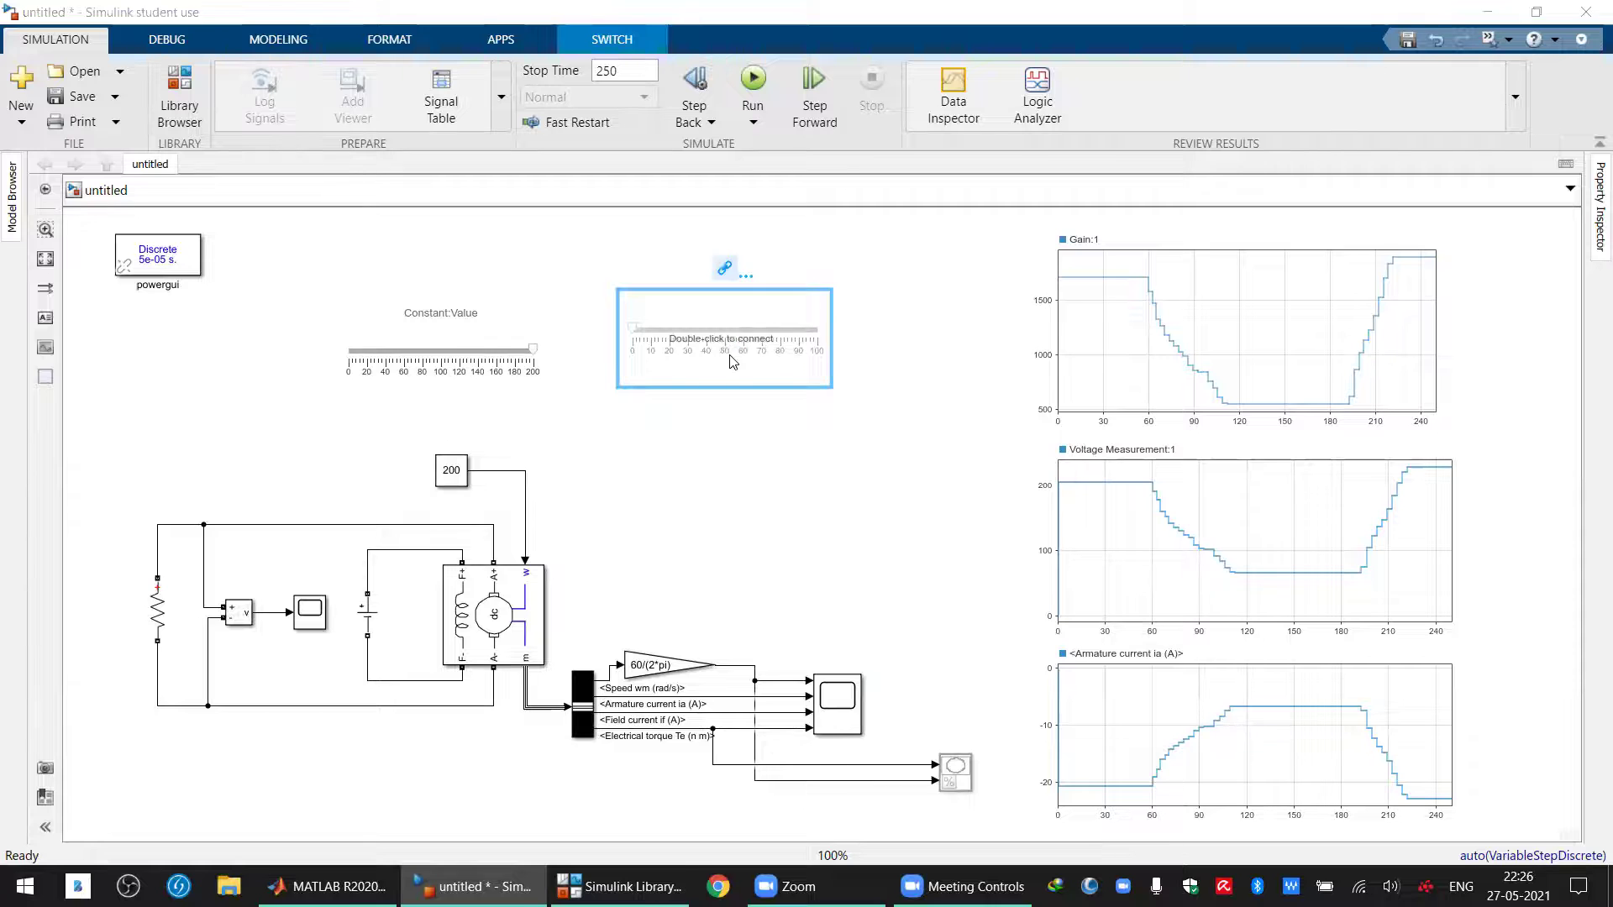
pyautogui.click(370, 620)
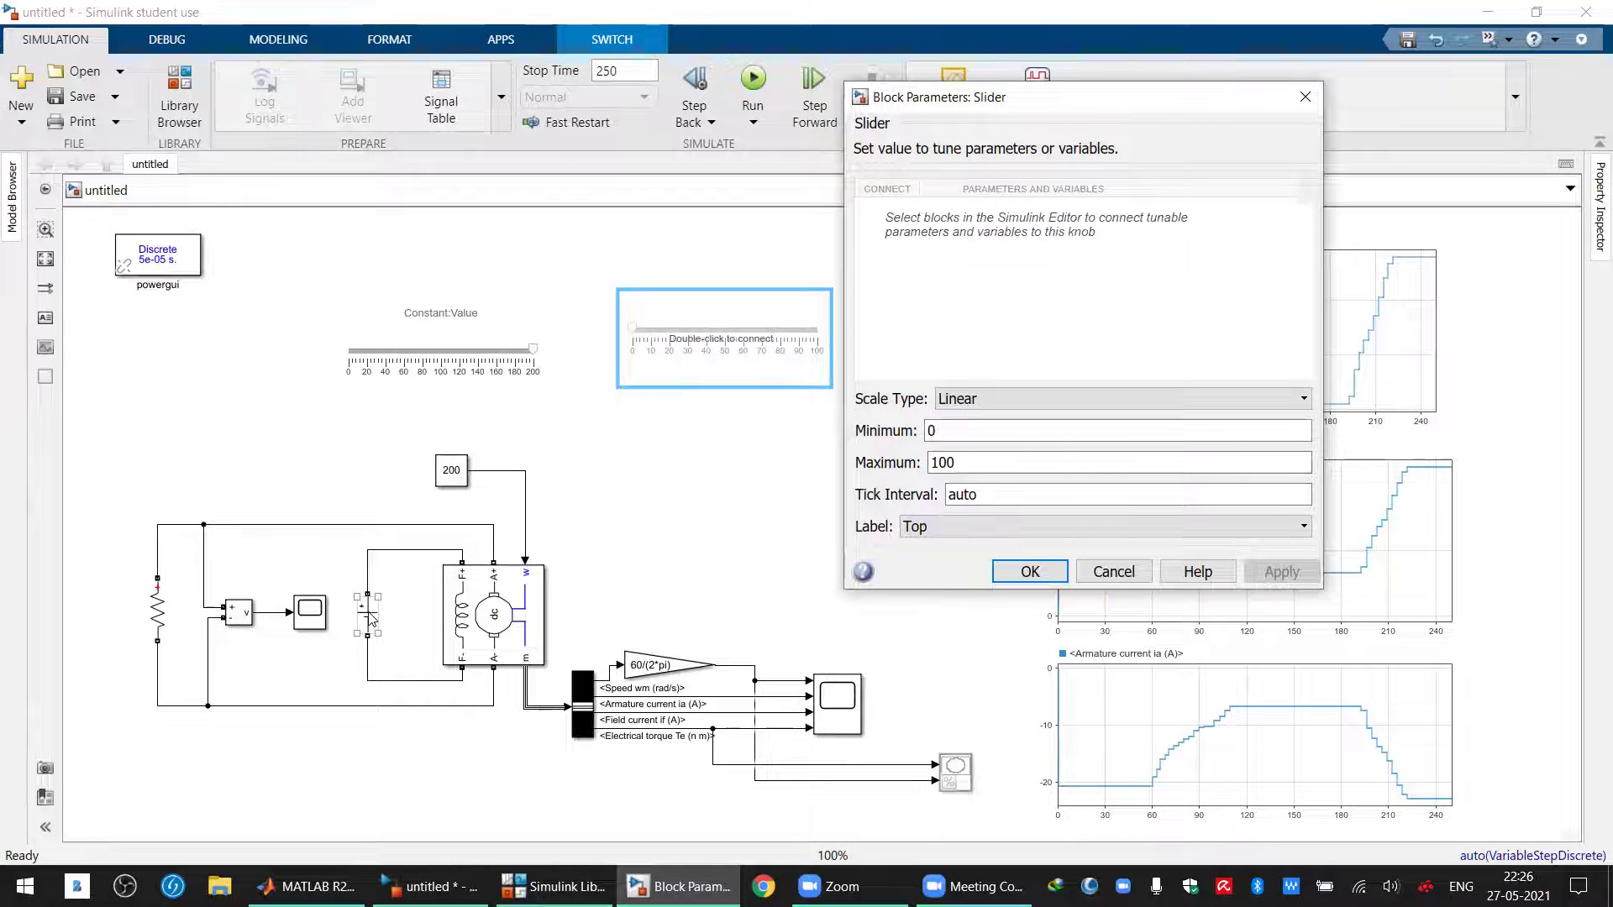
pyautogui.click(371, 620)
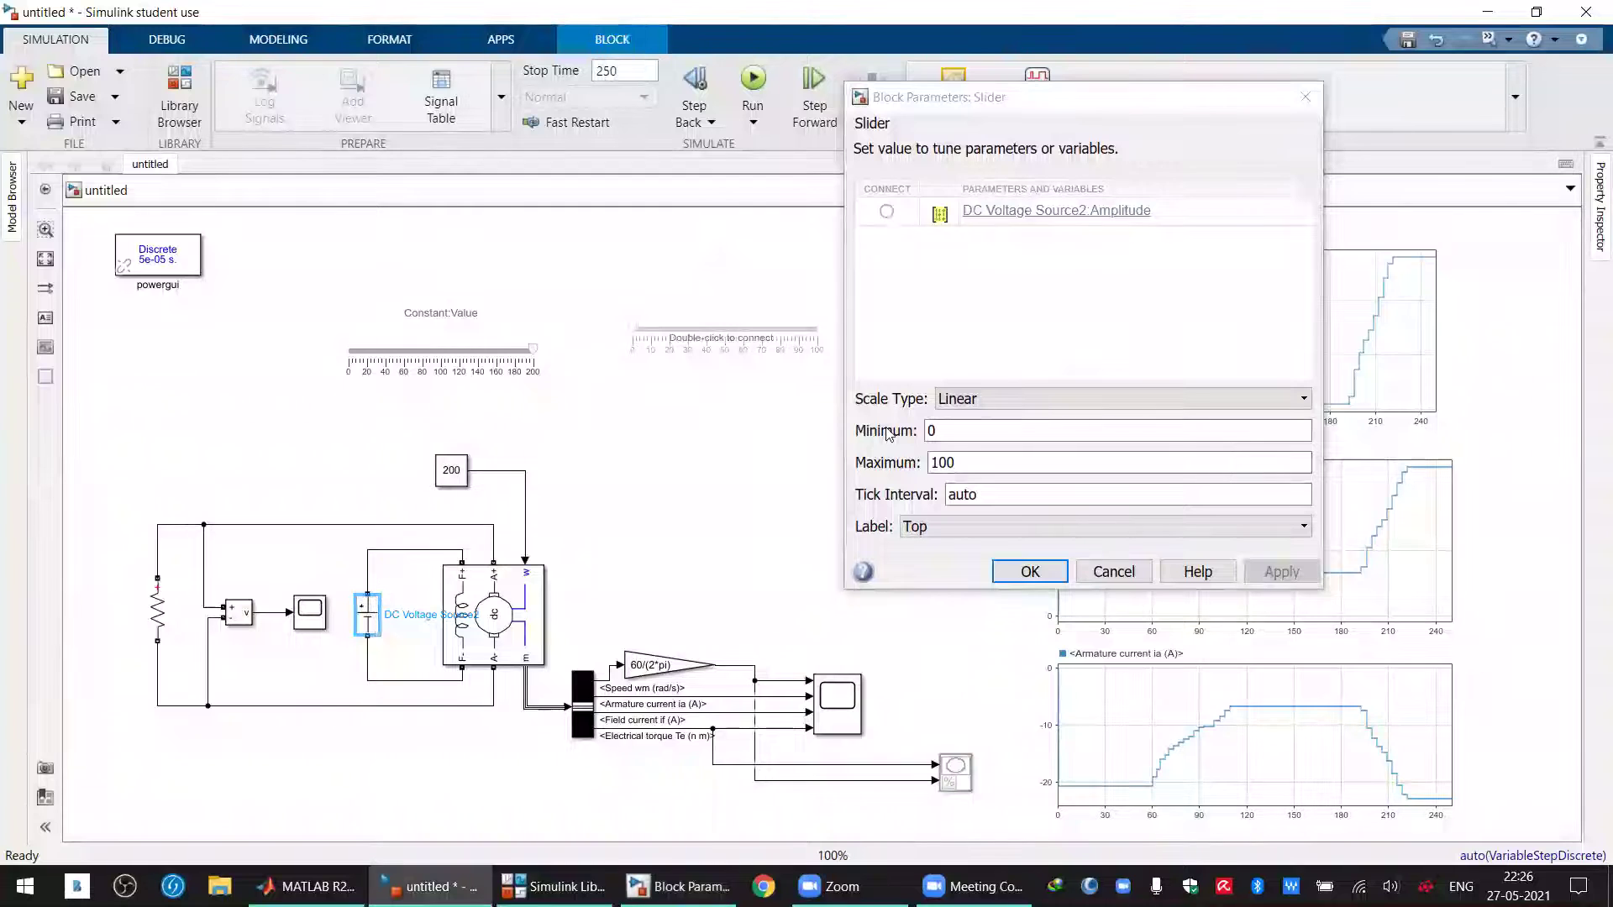
pyautogui.doubleClick(985, 465)
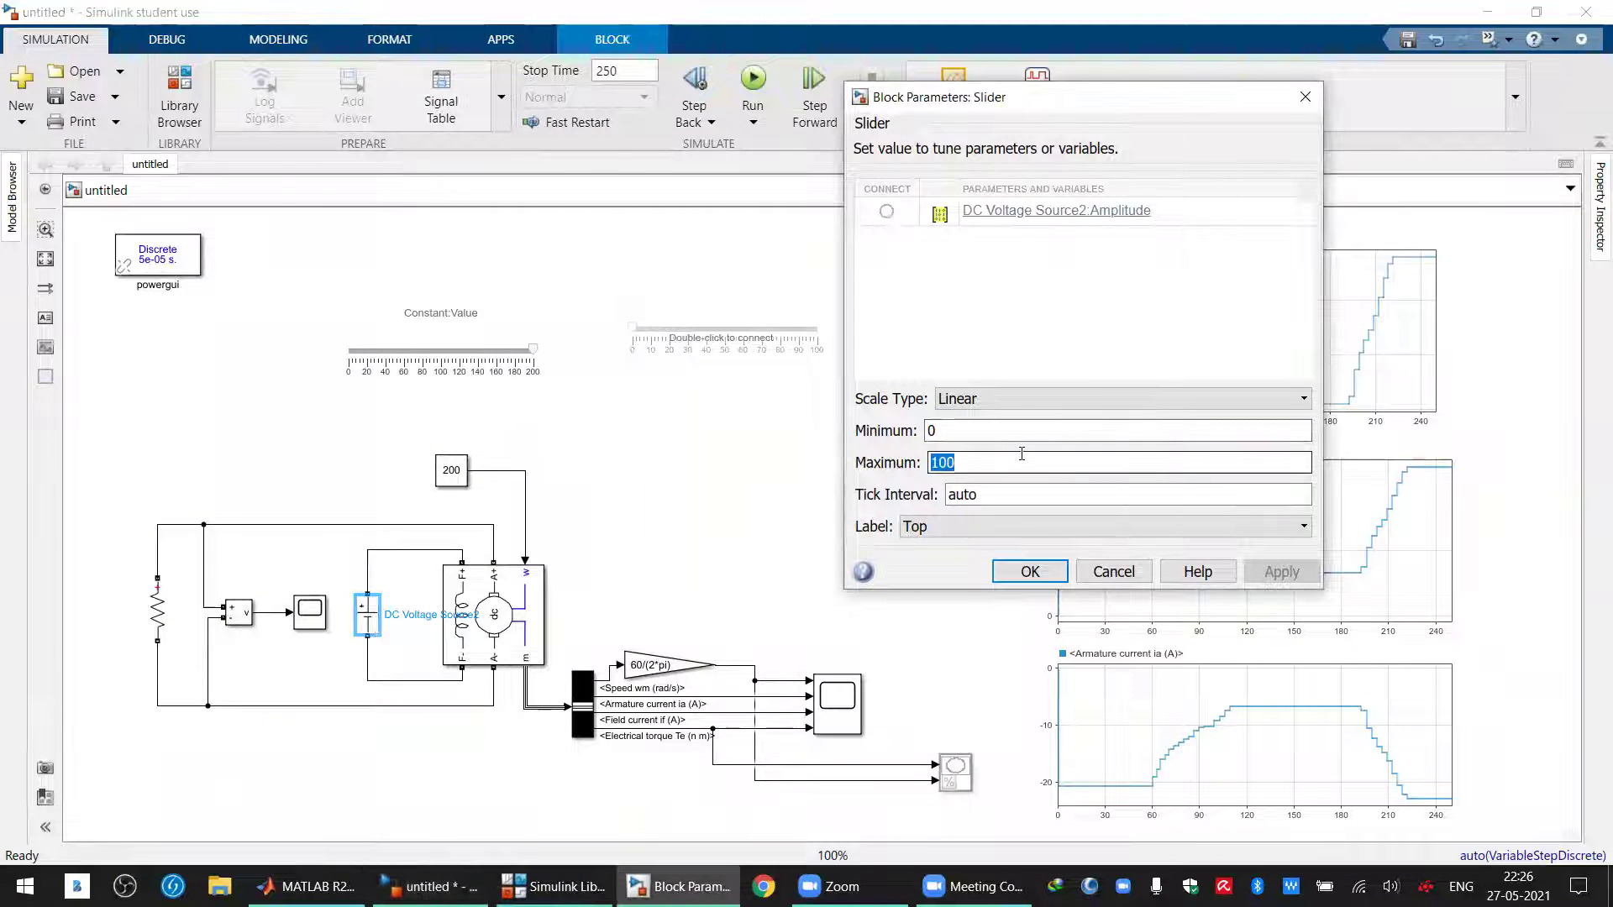
pyautogui.write('150')
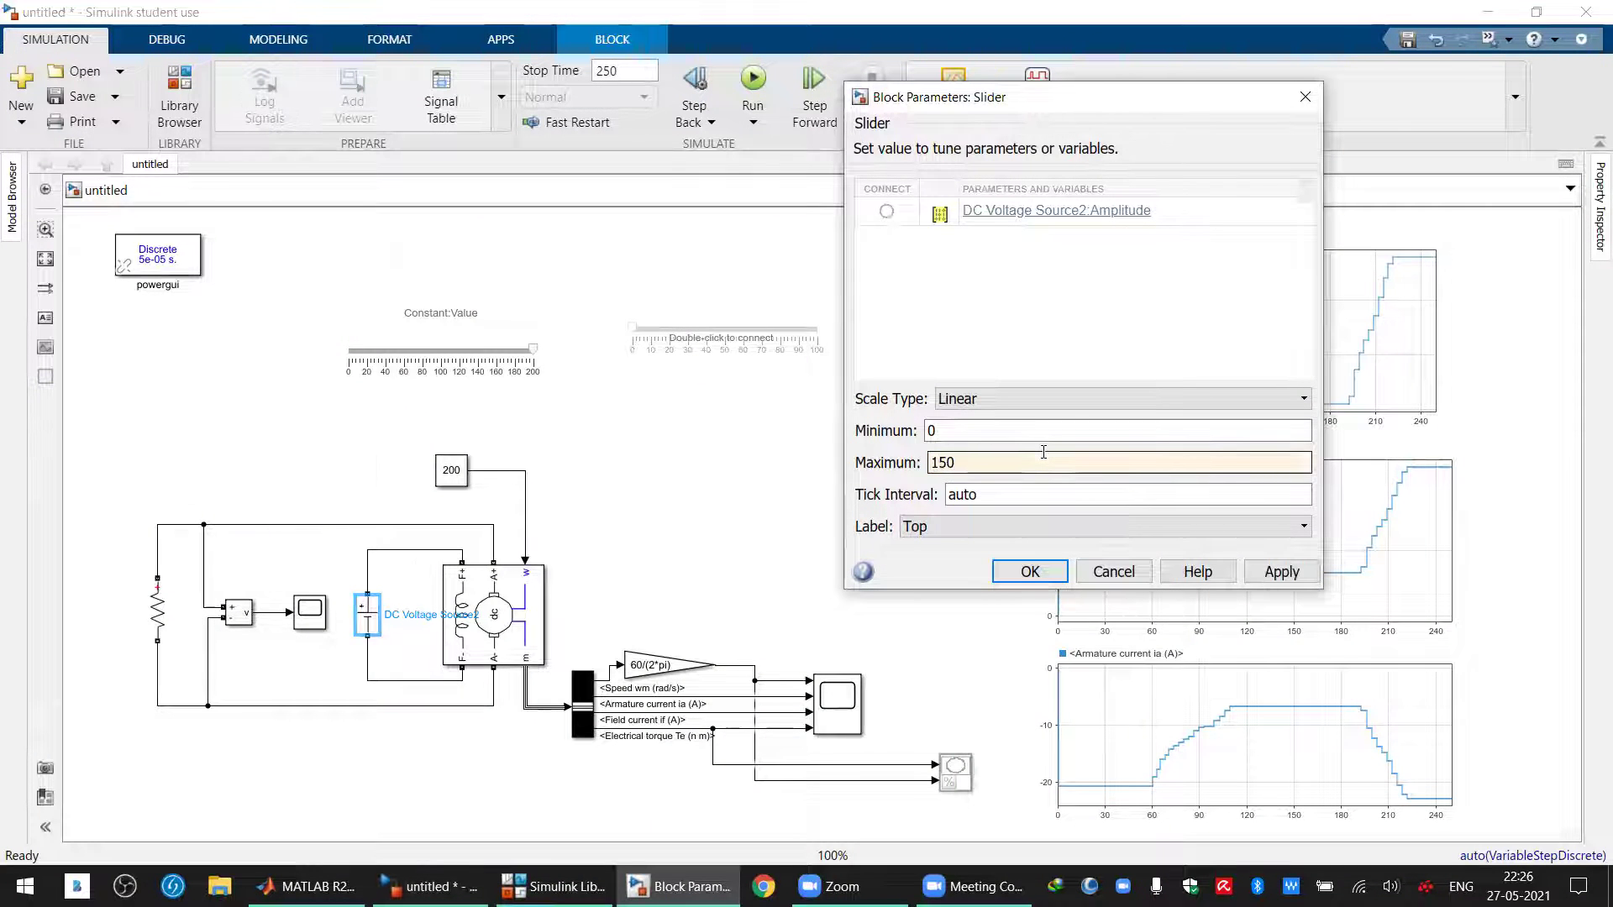
pyautogui.click(886, 211)
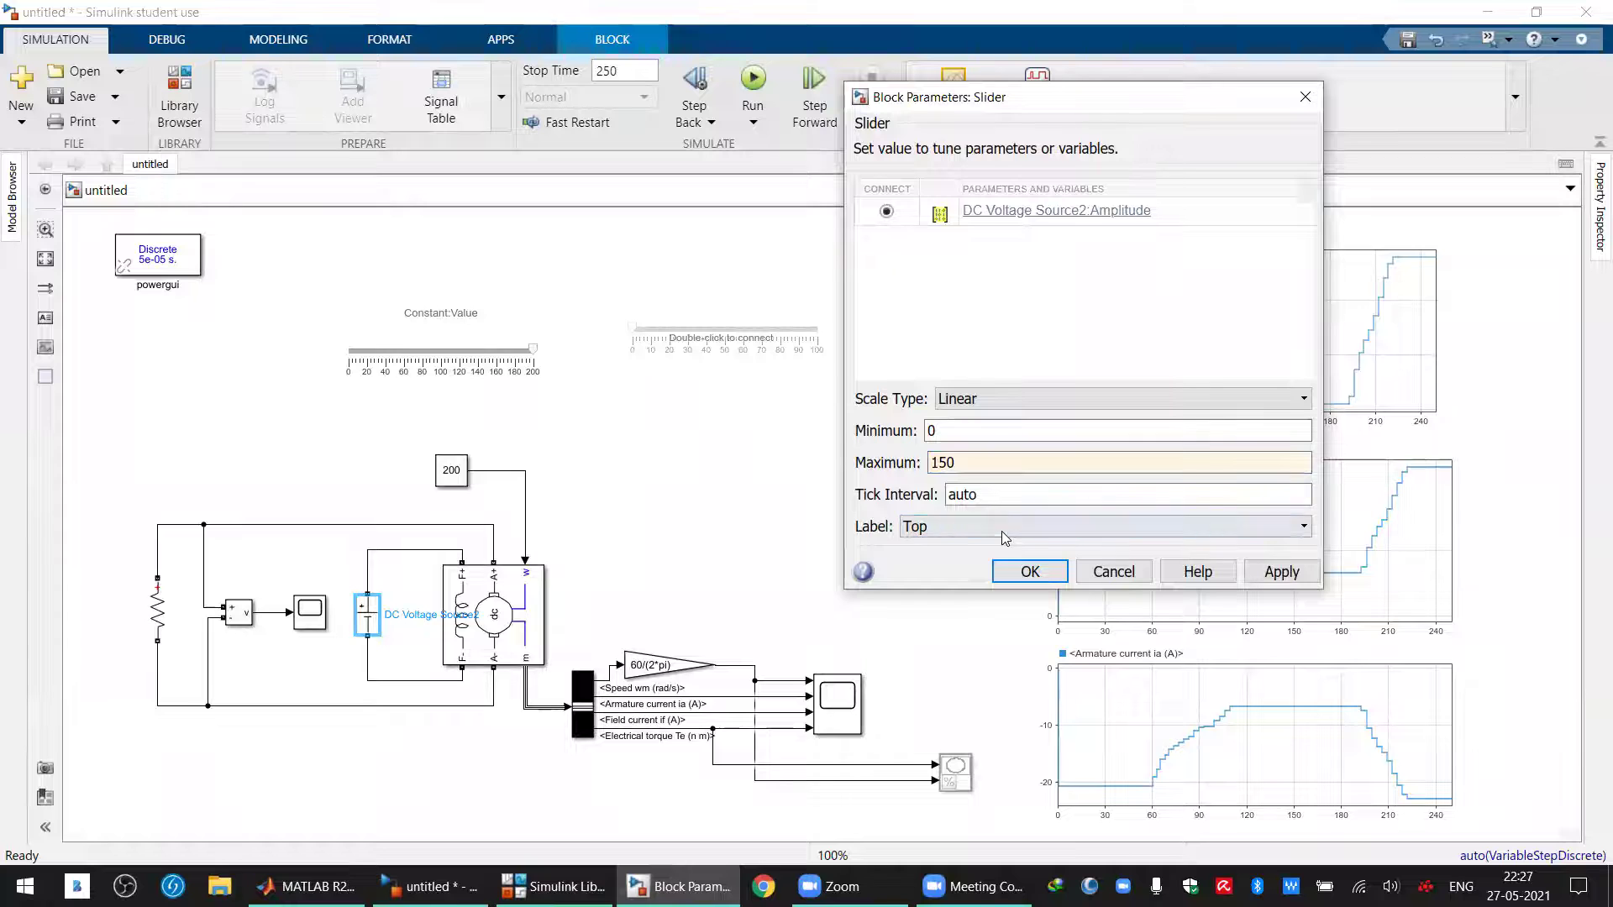
pyautogui.click(1000, 575)
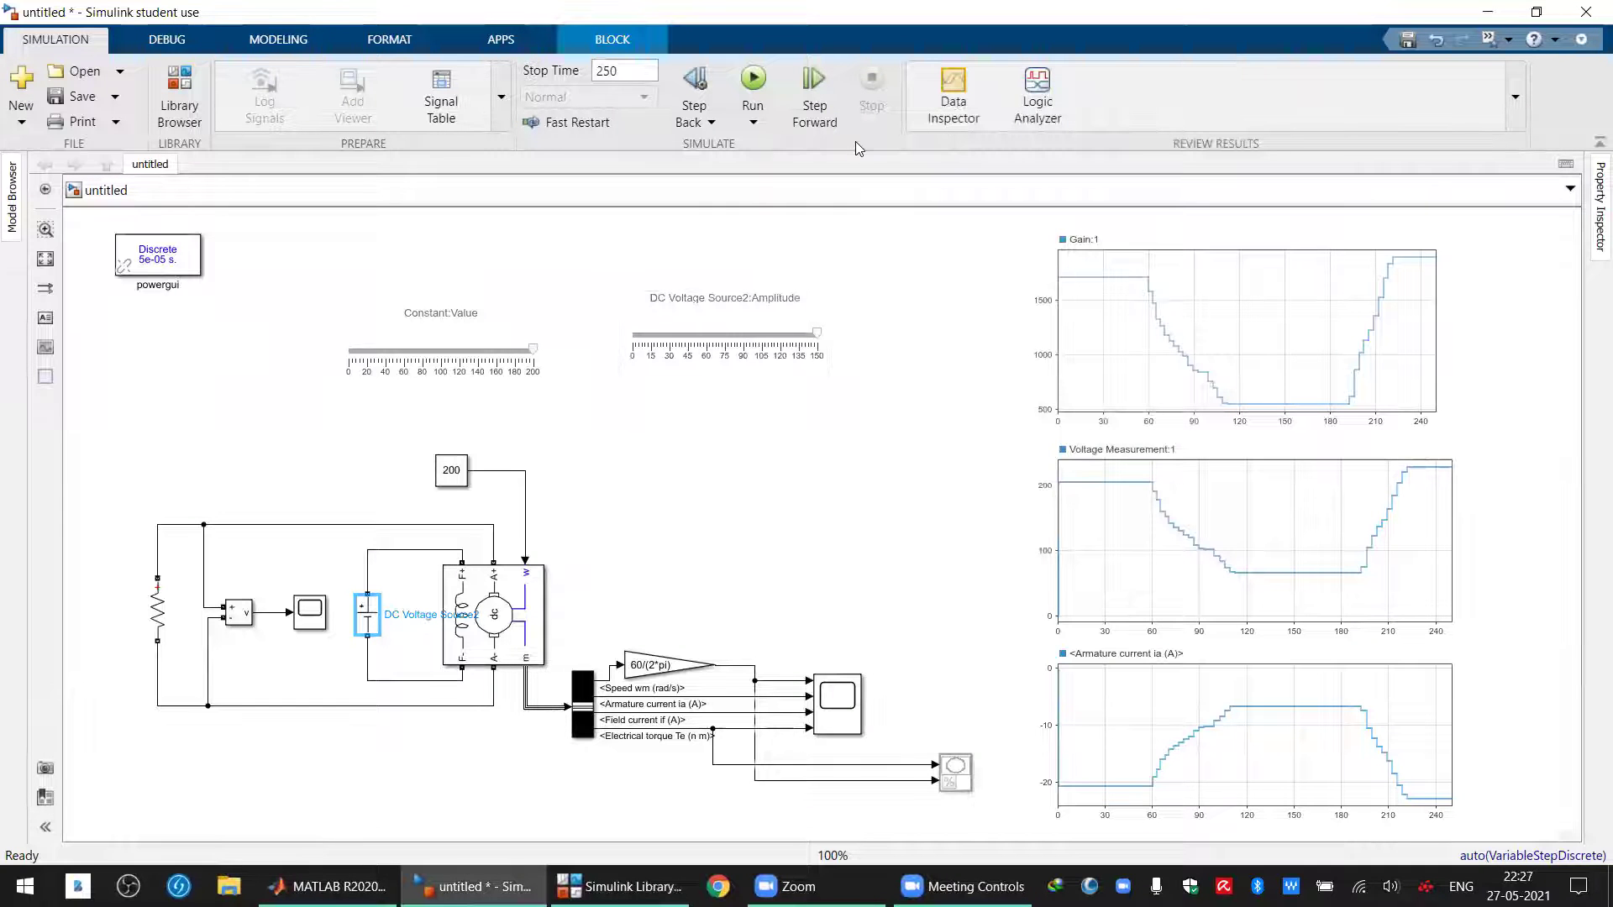
# Run the 250 s simulation while lowering the field voltage slider to about 108, about 42 and about 14
pyautogui.click(754, 77)
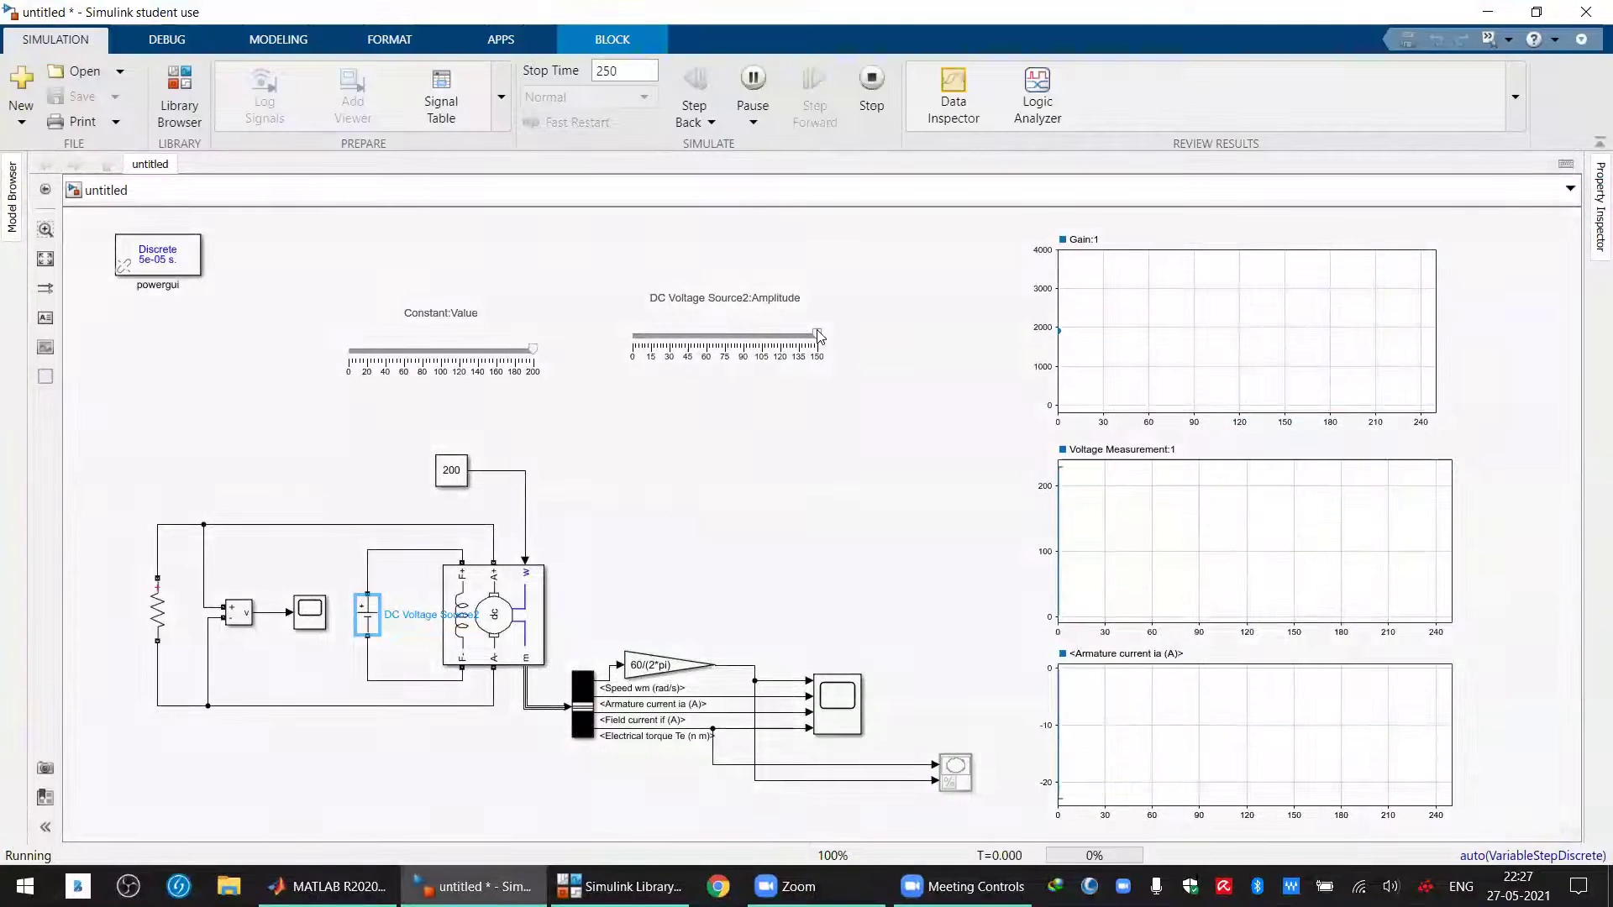
pyautogui.moveTo(818, 336); pyautogui.dragTo(767, 336)
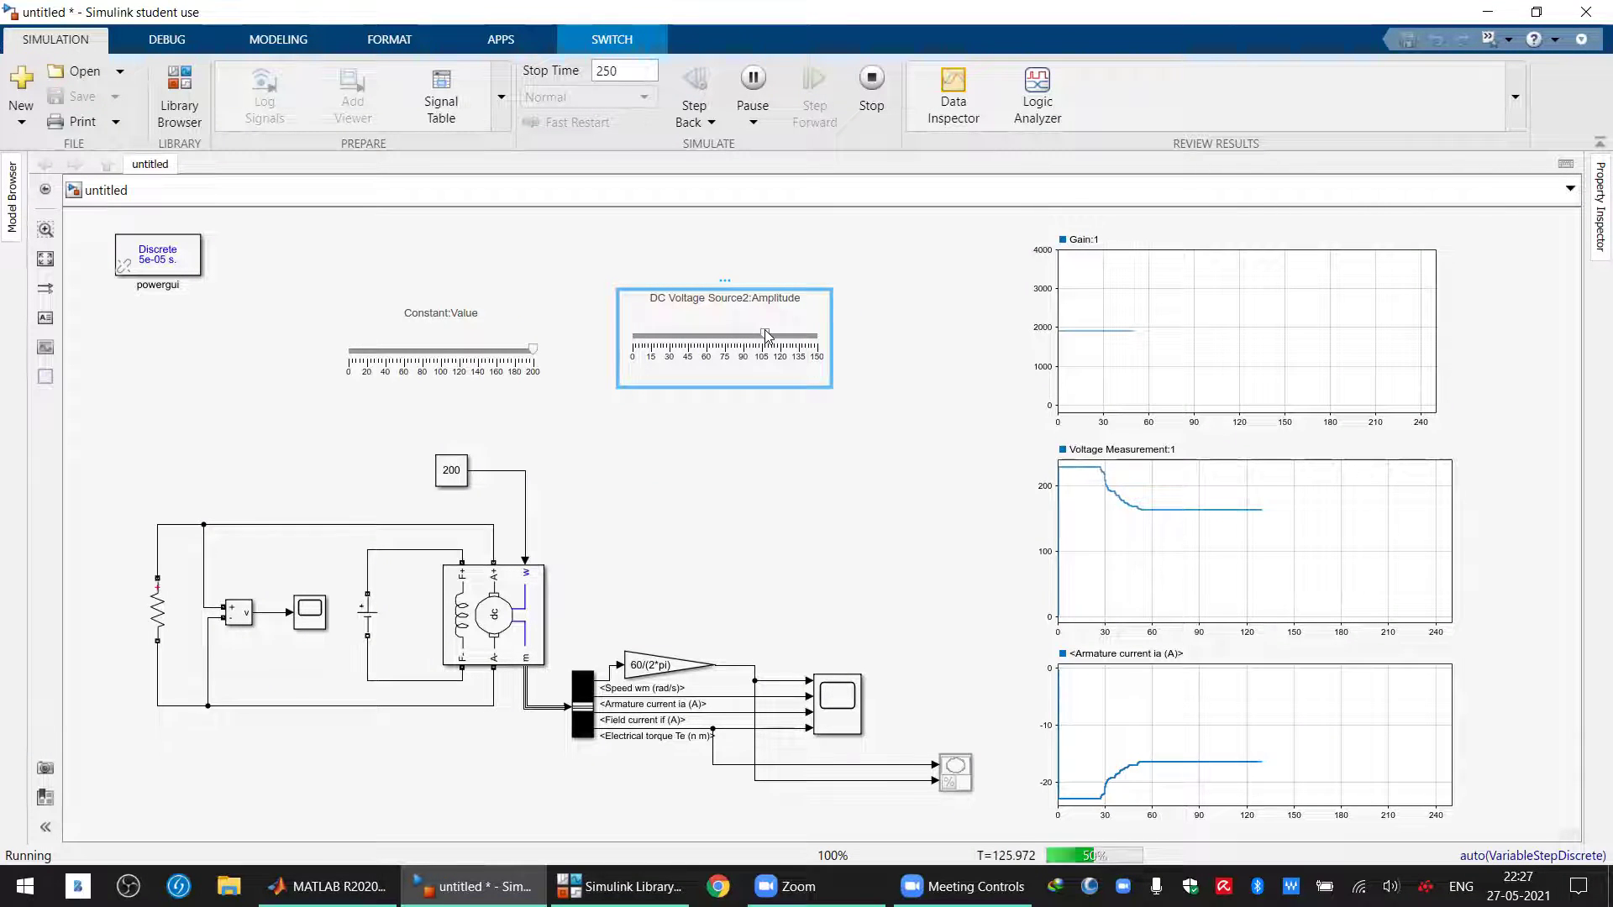
pyautogui.moveTo(766, 335); pyautogui.dragTo(684, 334)
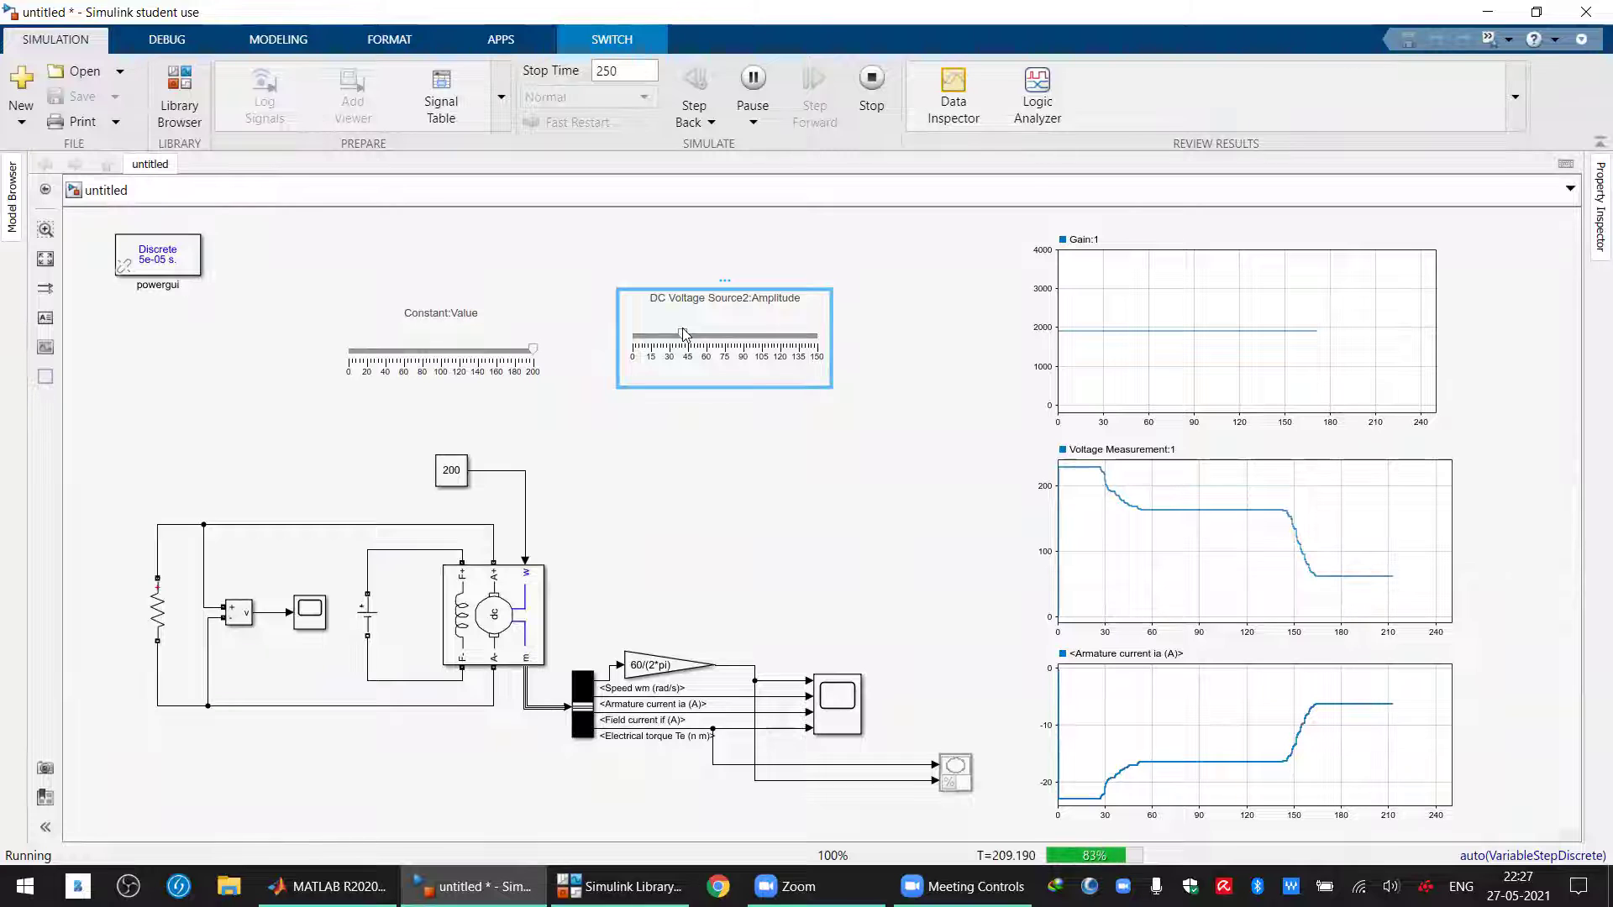
pyautogui.moveTo(685, 334); pyautogui.dragTo(652, 334)
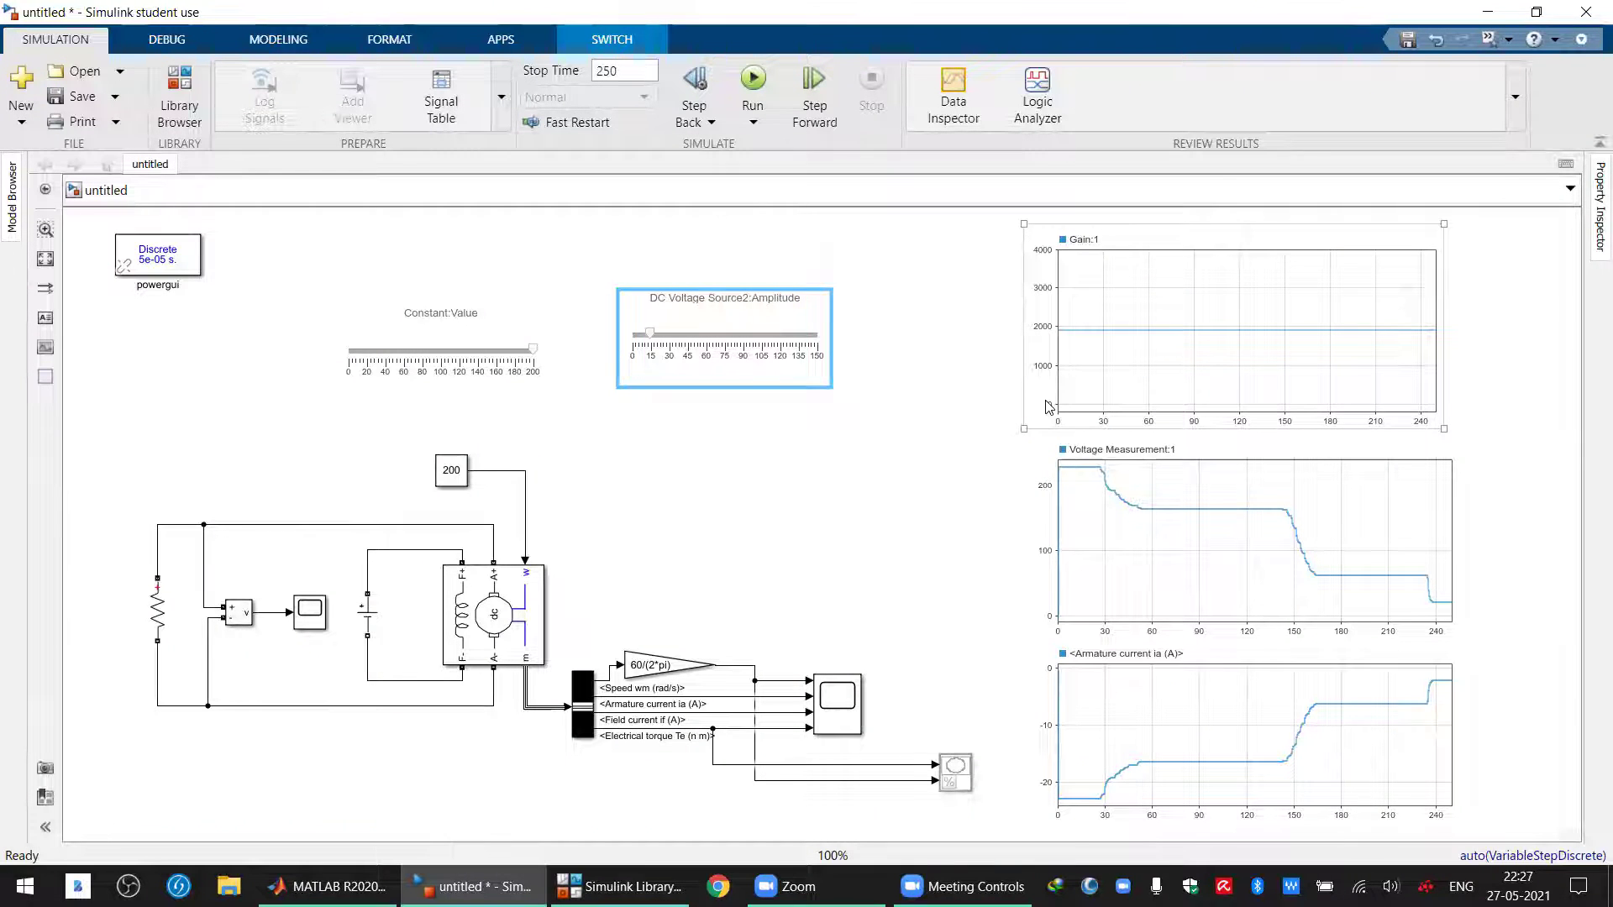
pyautogui.click(621, 456)
pyautogui.click(462, 483)
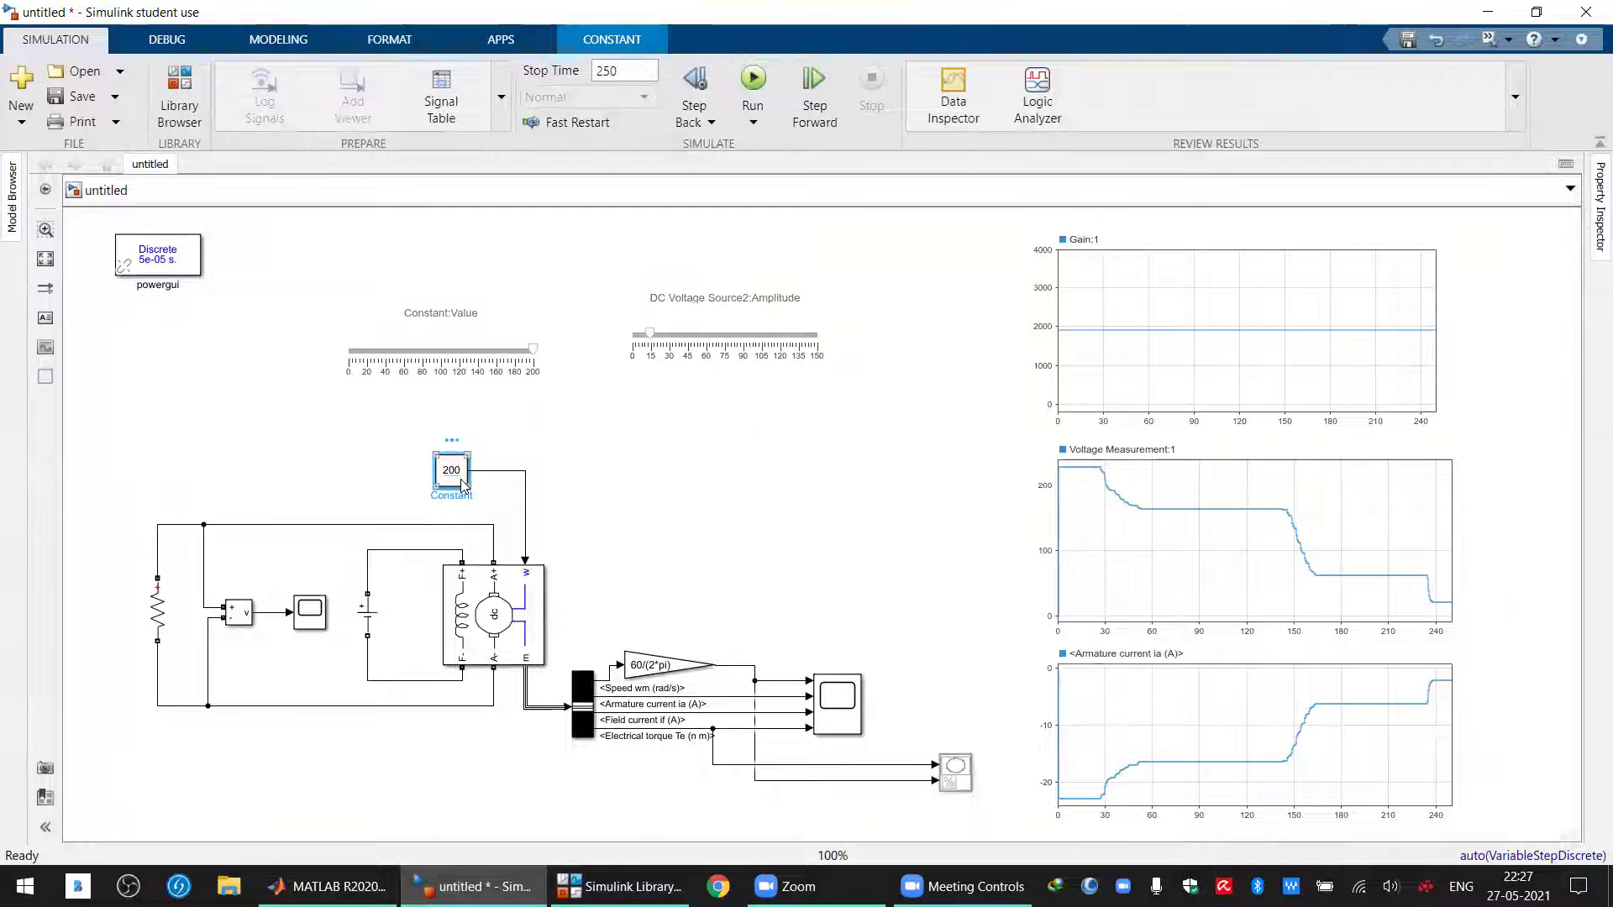
pyautogui.click(704, 533)
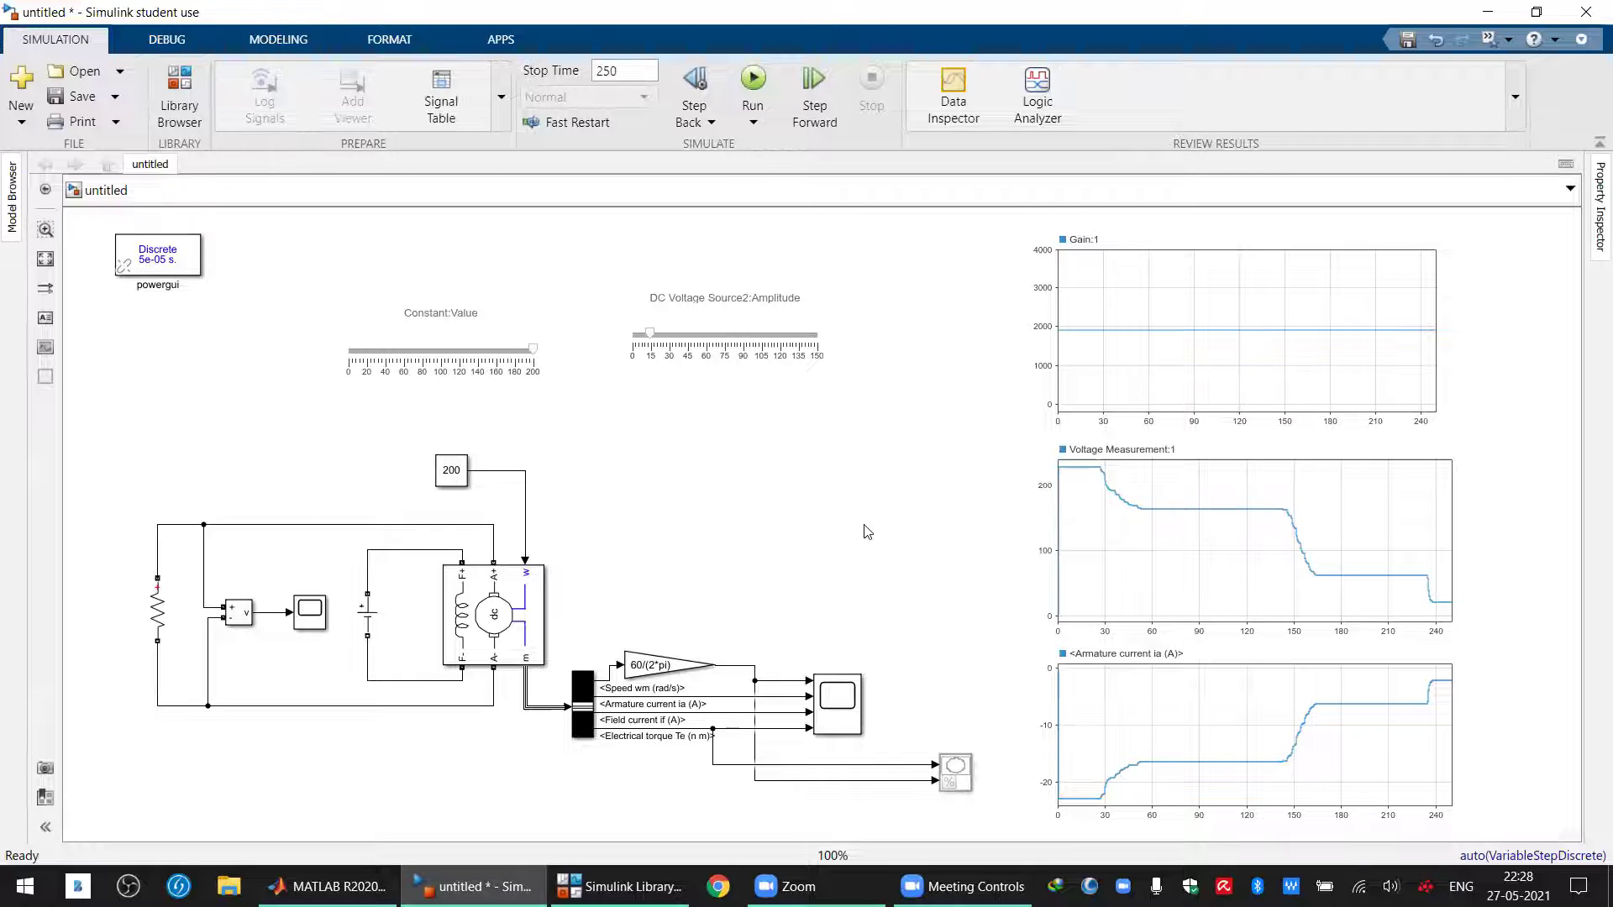
# Delete the XY Graph's two input wires and connect its first input to the voltage measurement output
pyautogui.click(813, 766)
pyautogui.keyDown('shift'); pyautogui.click(826, 780); pyautogui.keyUp('shift')
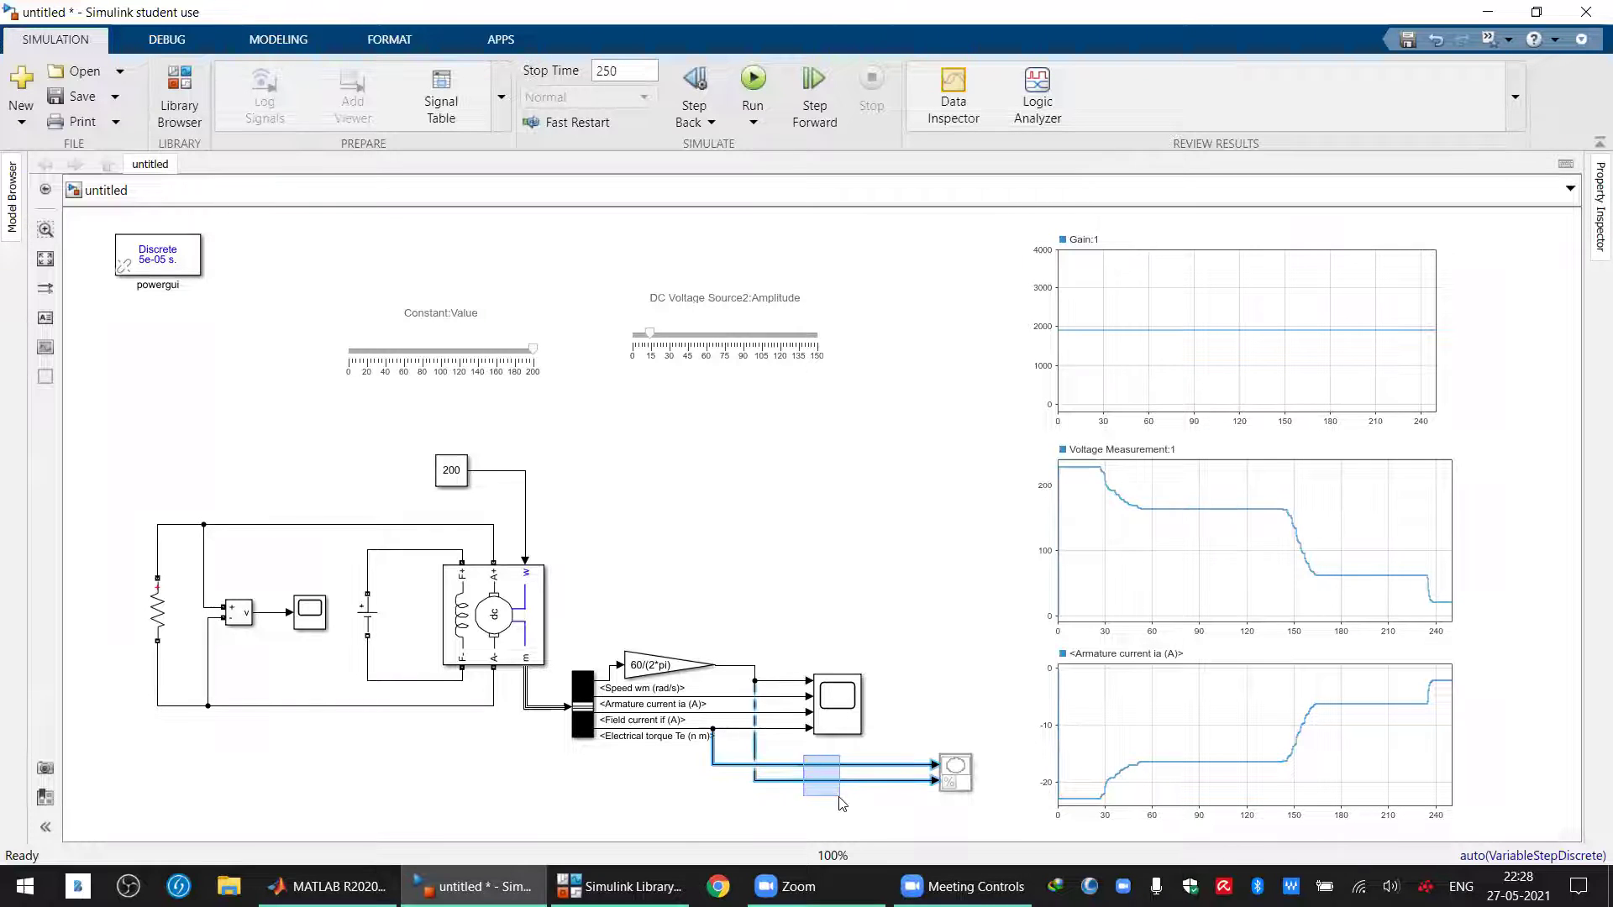
pyautogui.press('Delete')
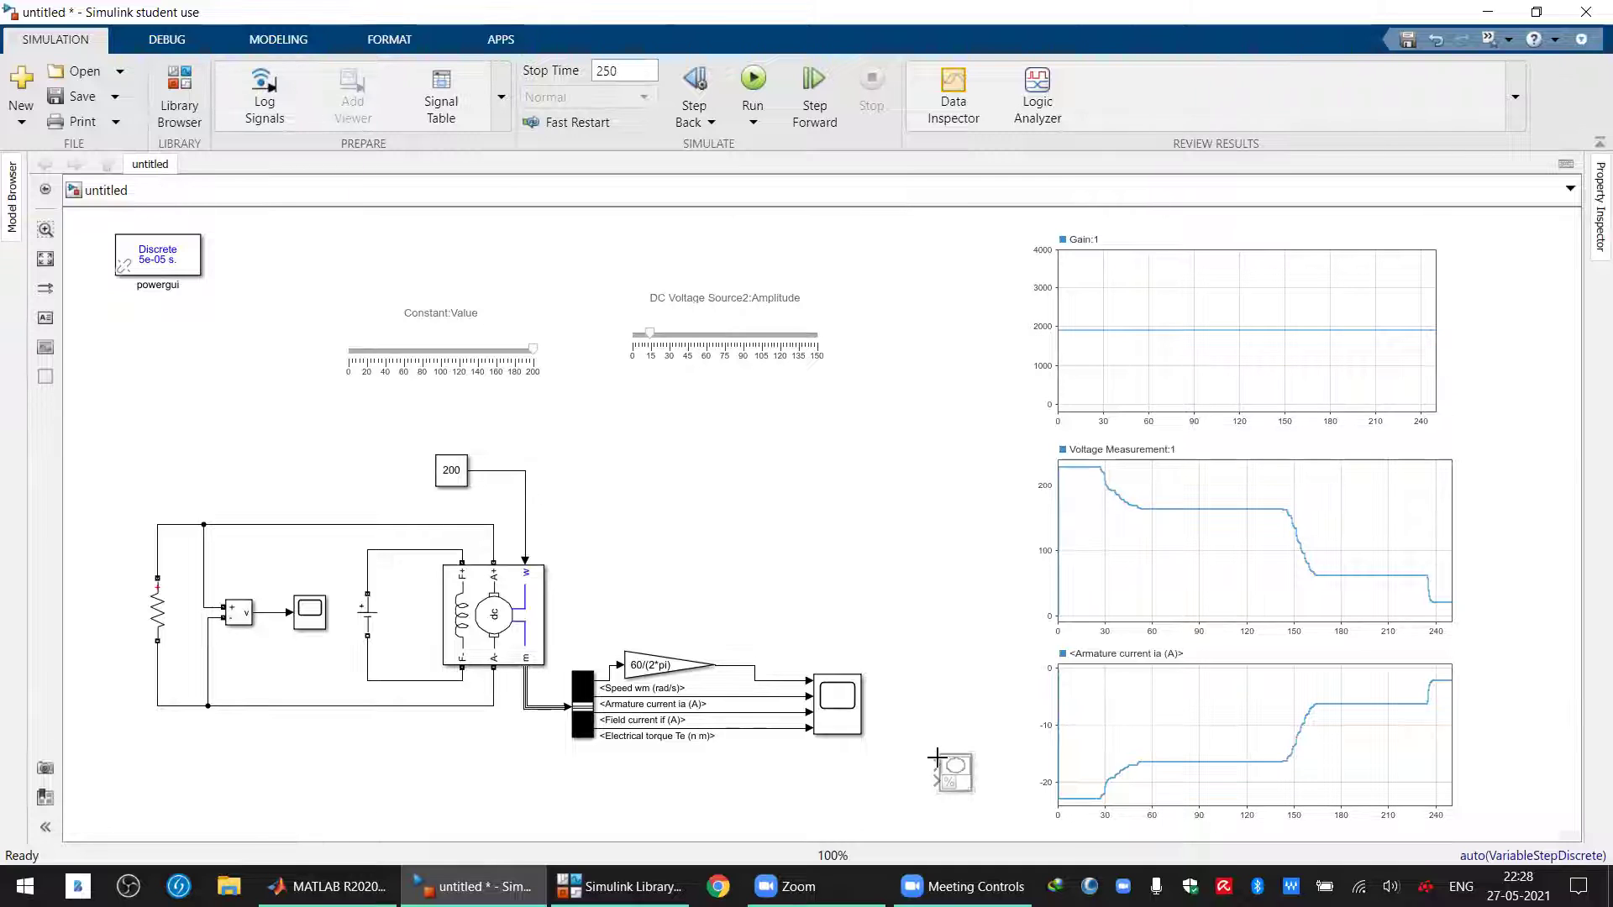
pyautogui.moveTo(936, 763); pyautogui.dragTo(266, 614)
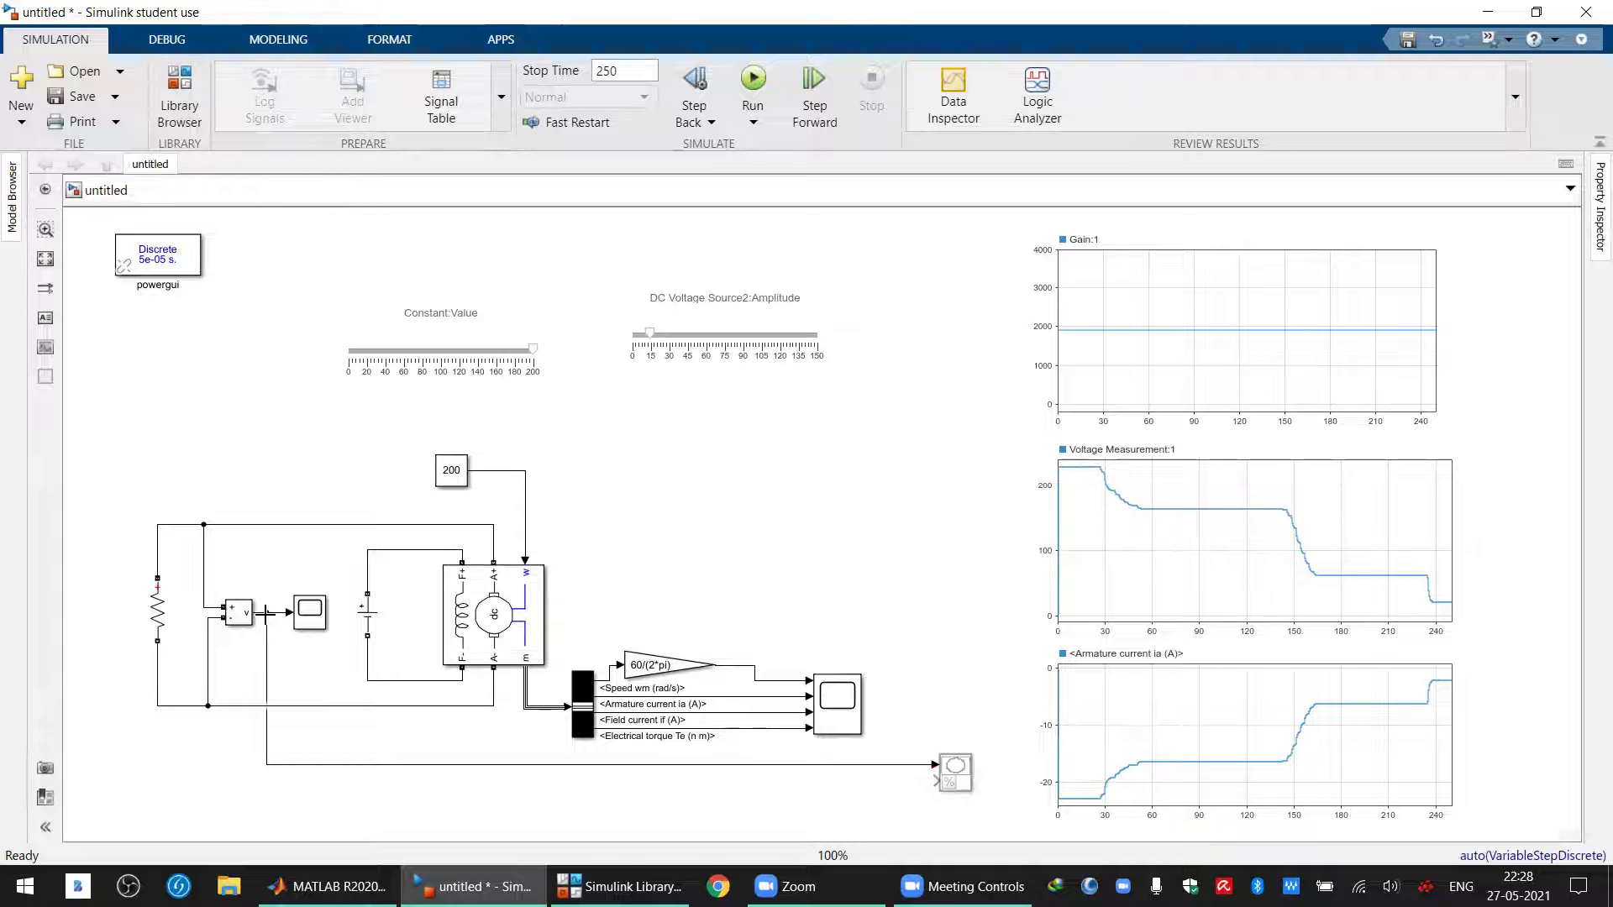
pyautogui.click(162, 620)
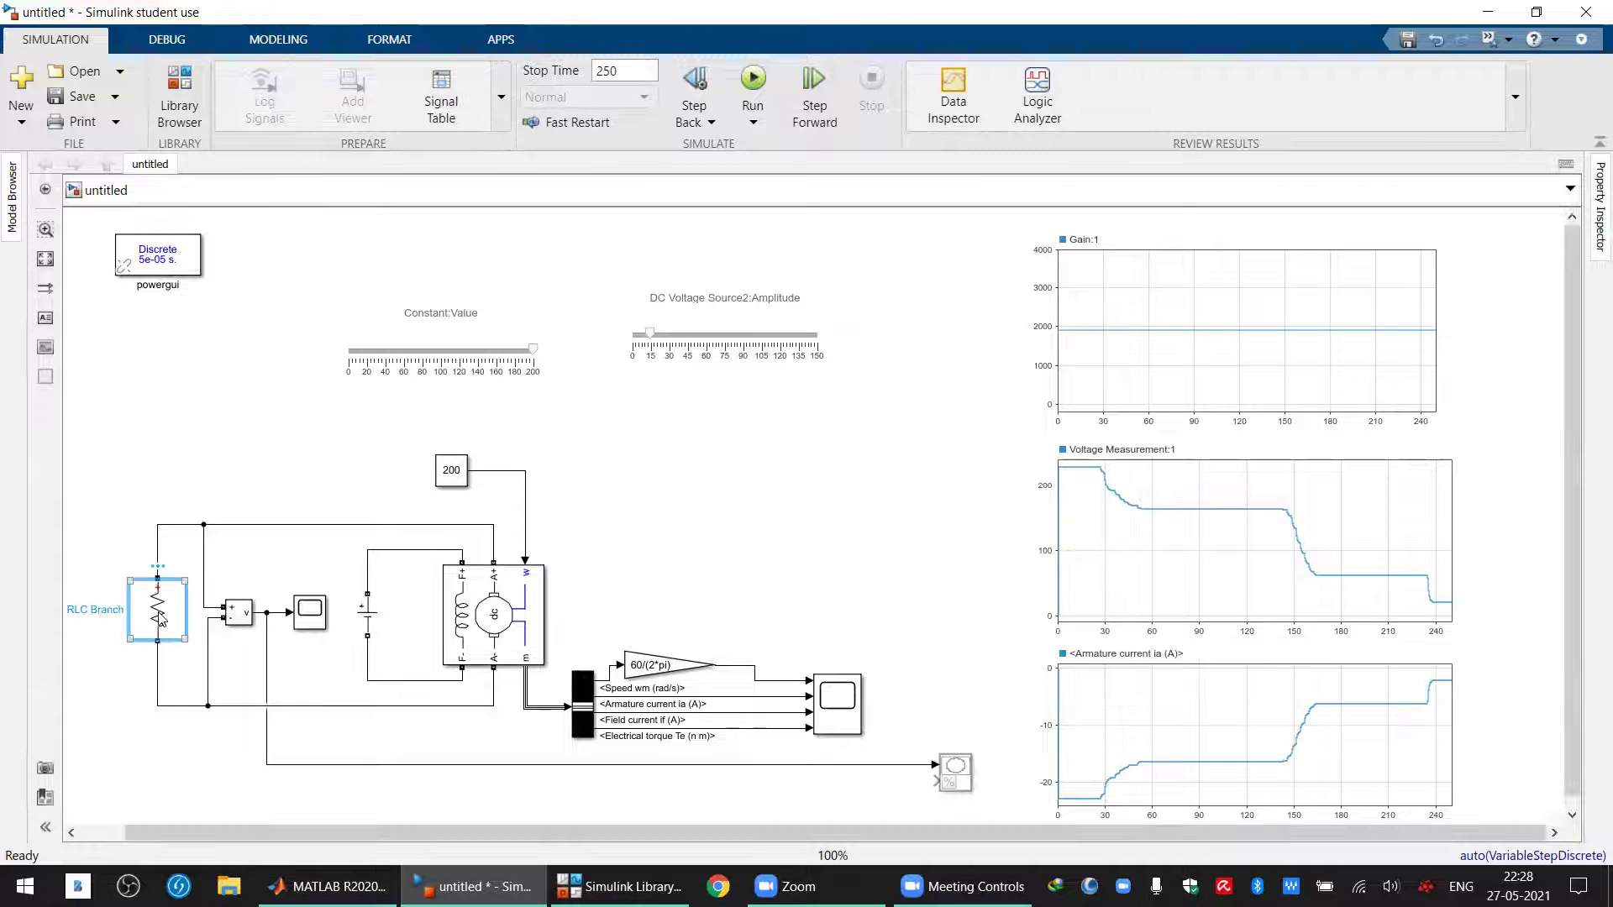
pyautogui.press('Delete')
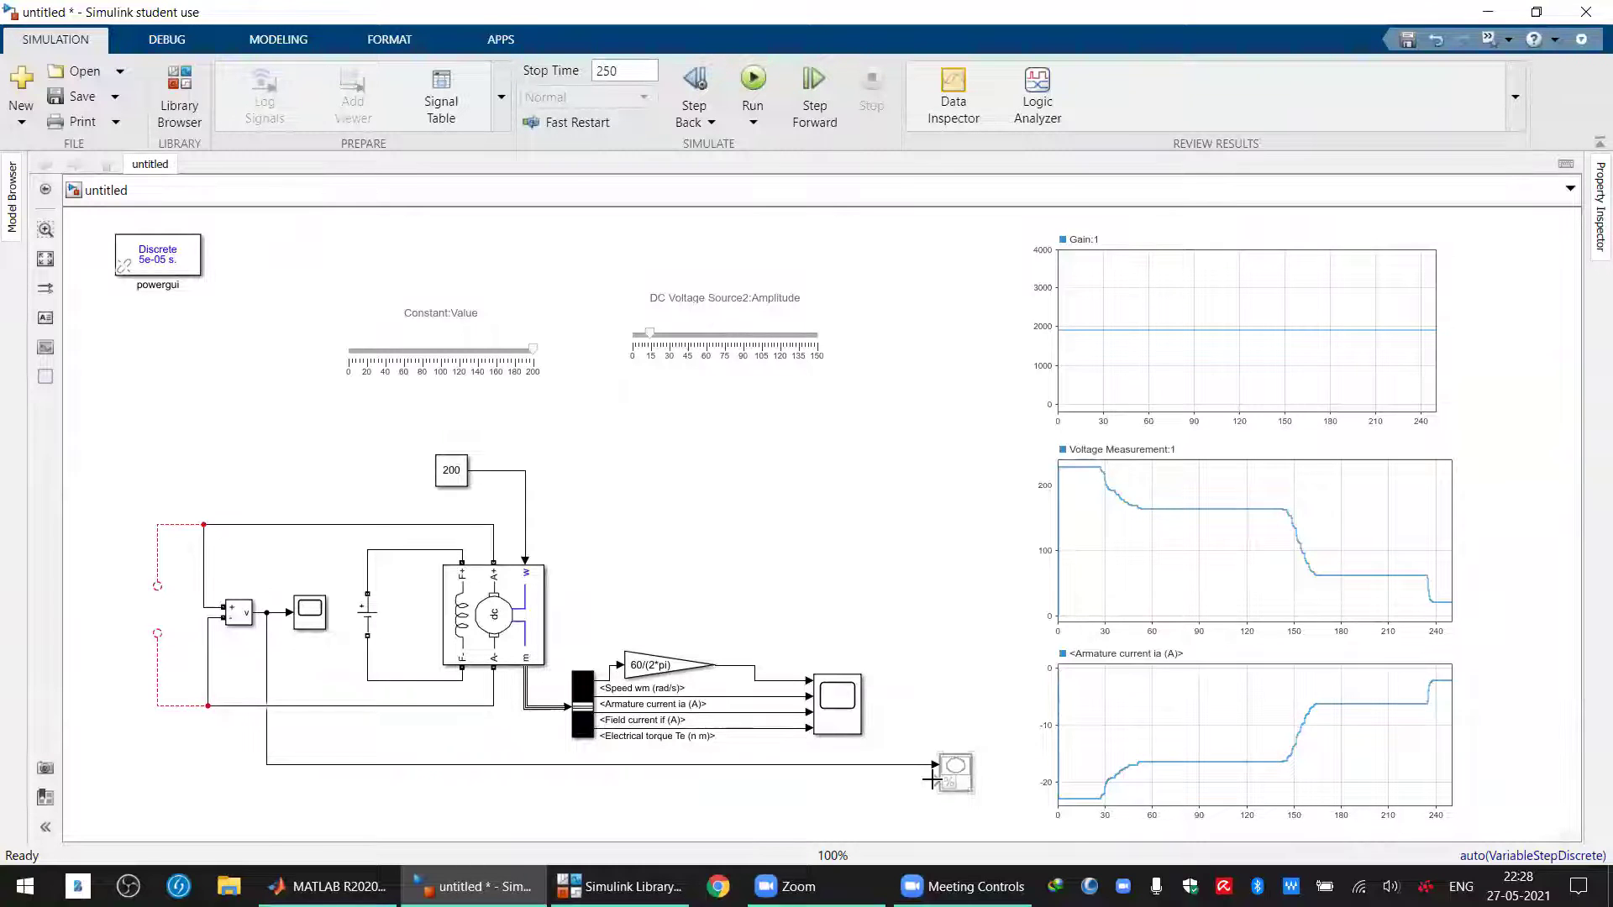
pyautogui.moveTo(930, 779); pyautogui.dragTo(734, 697)
pyautogui.click(798, 69)
pyautogui.hotkey('ctrl', 'z')
pyautogui.hotkey('ctrl', 'z')
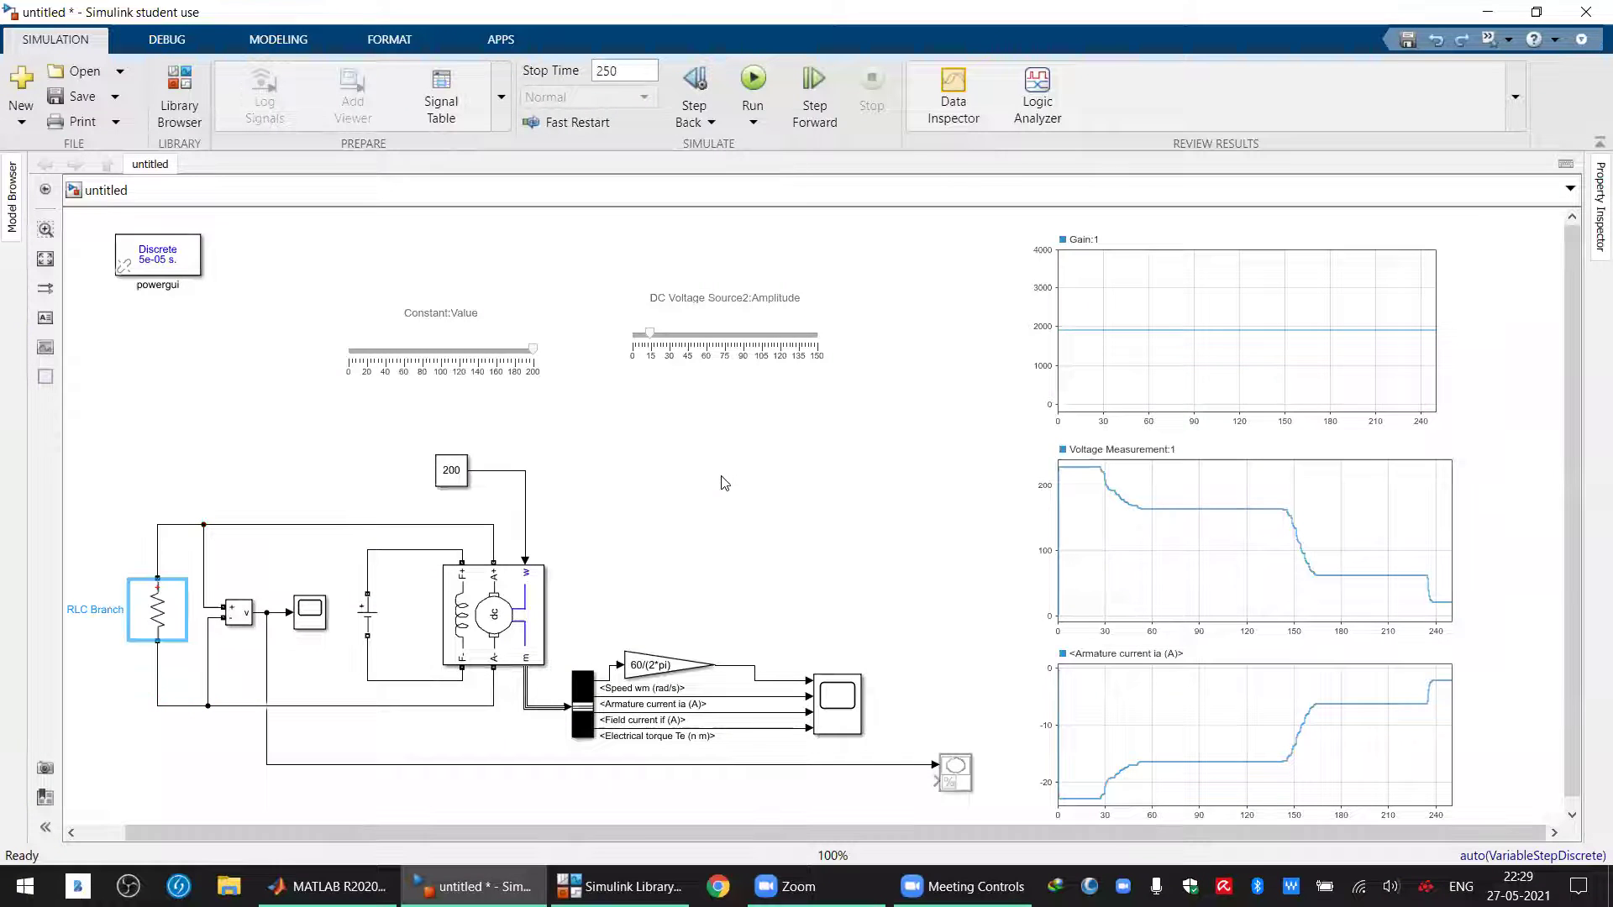
pyautogui.click(740, 641)
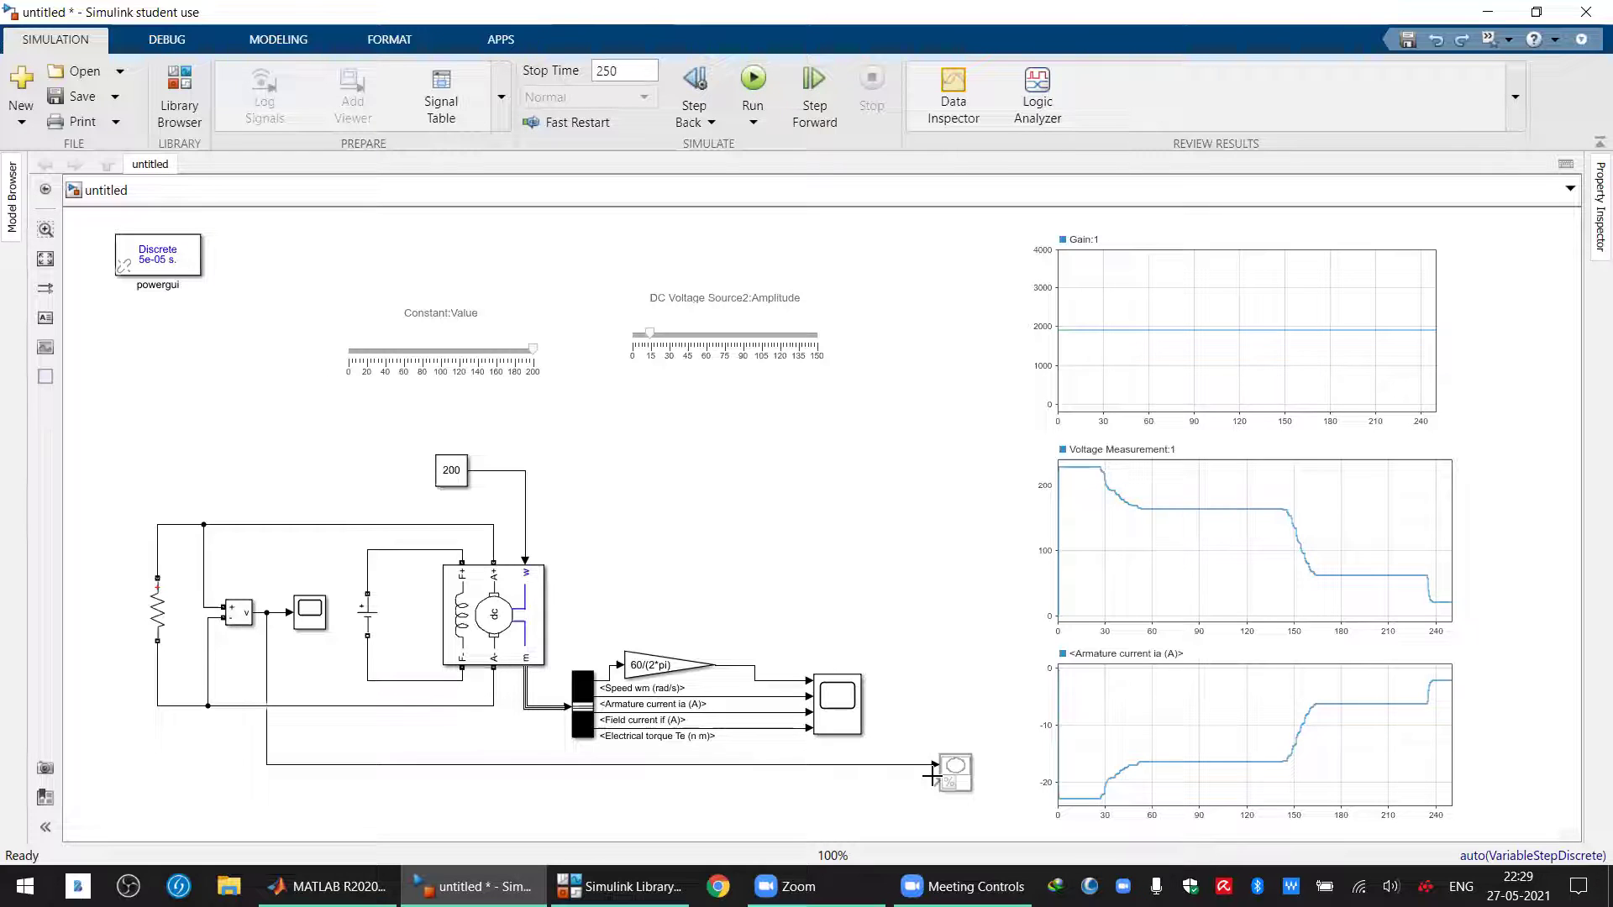
# Rewire the XY Graph with armature current on its first input and measured voltage on its second, and briefly start and stop the simulation
pyautogui.click(902, 764)
pyautogui.press('Delete')
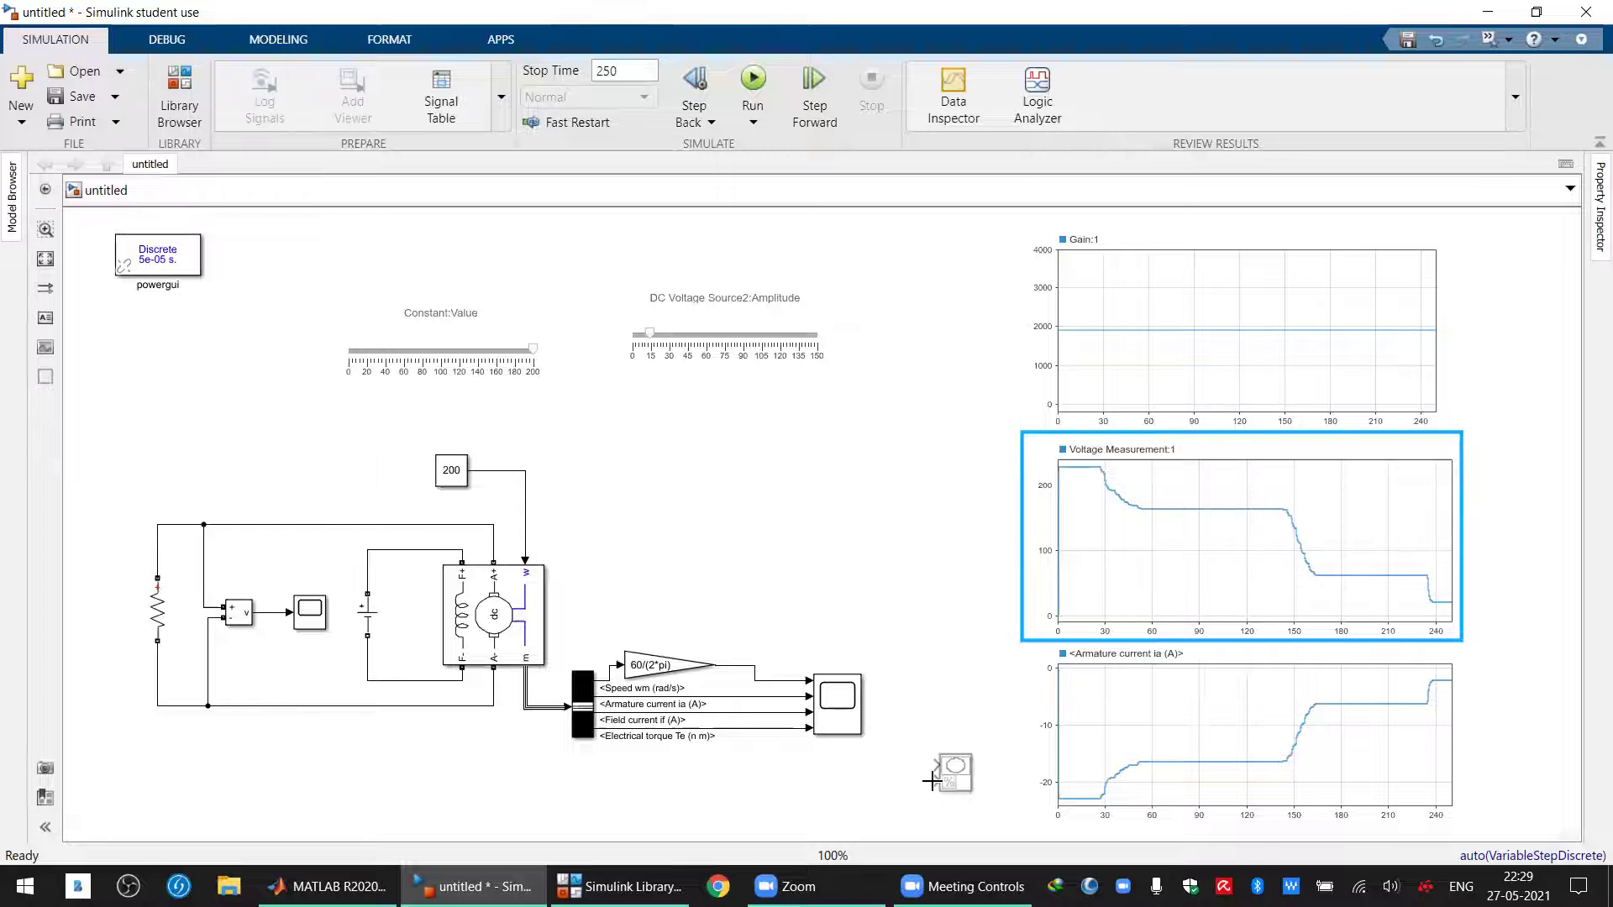
pyautogui.moveTo(931, 781)
pyautogui.mouseDown()
pyautogui.moveTo(386, 744)
pyautogui.moveTo(239, 698)
pyautogui.moveTo(259, 612)
pyautogui.mouseUp()
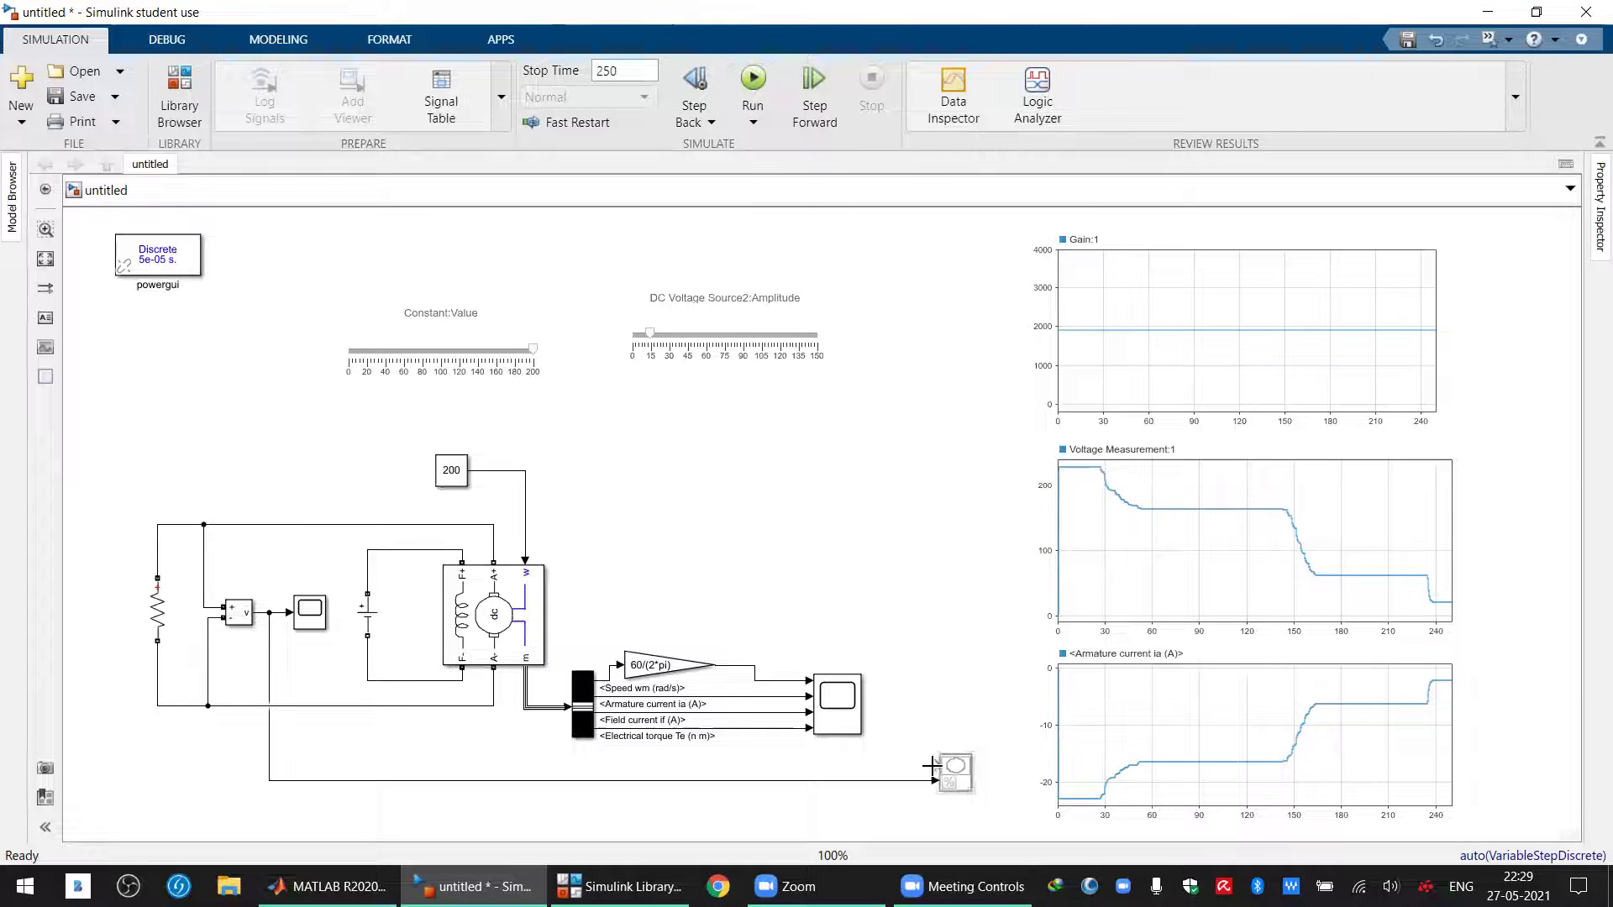
pyautogui.moveTo(934, 764); pyautogui.dragTo(725, 699)
pyautogui.click(766, 99)
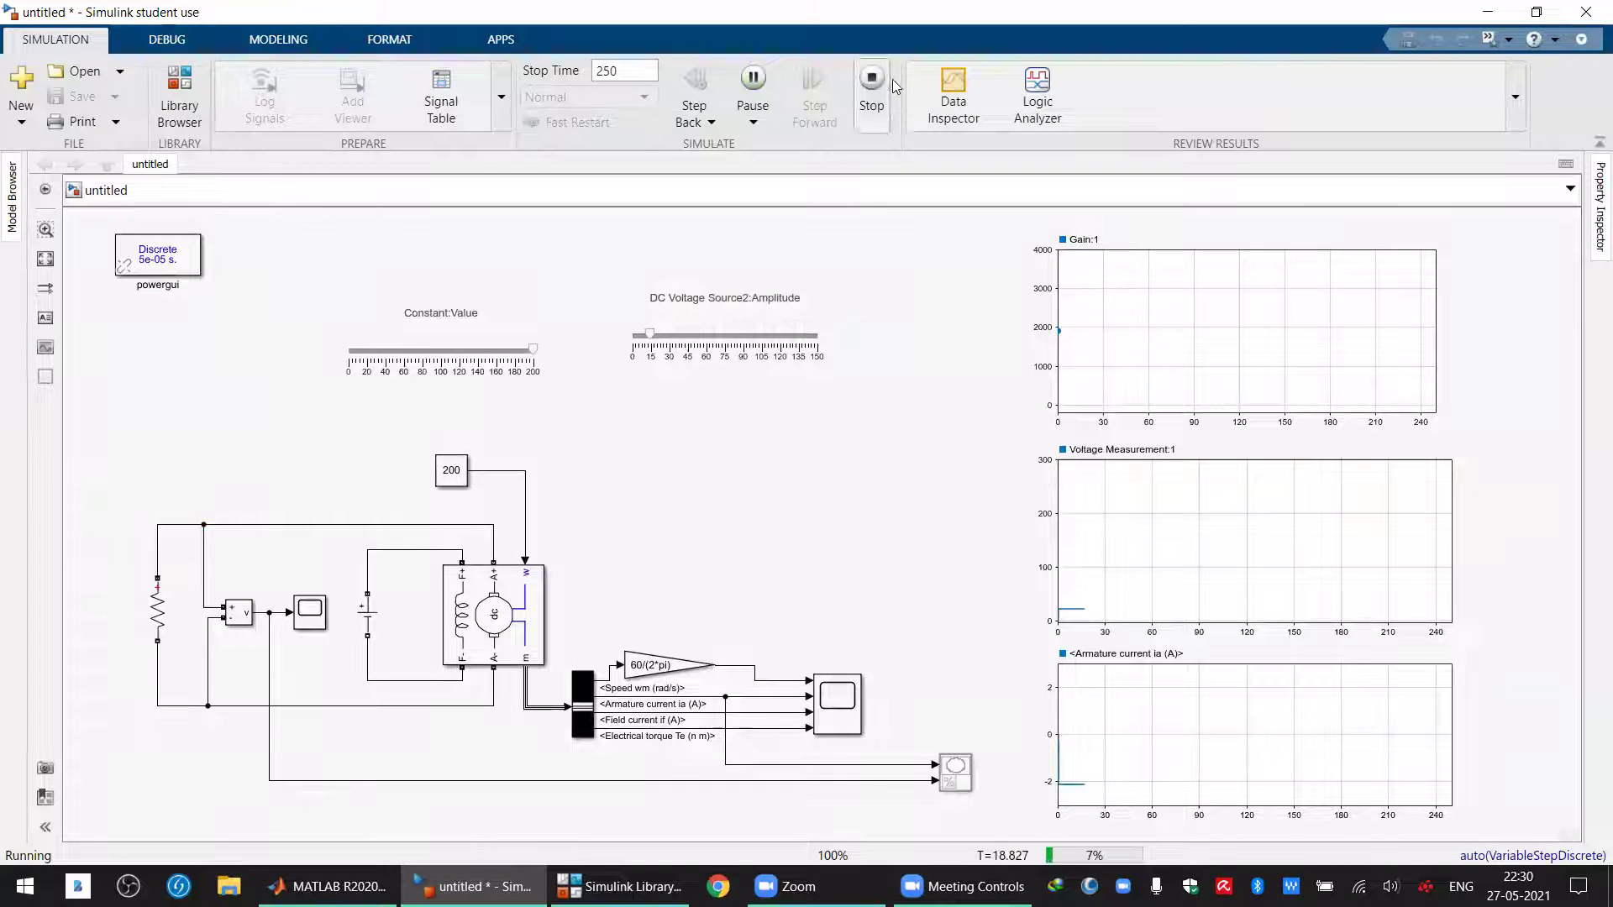
pyautogui.click(872, 82)
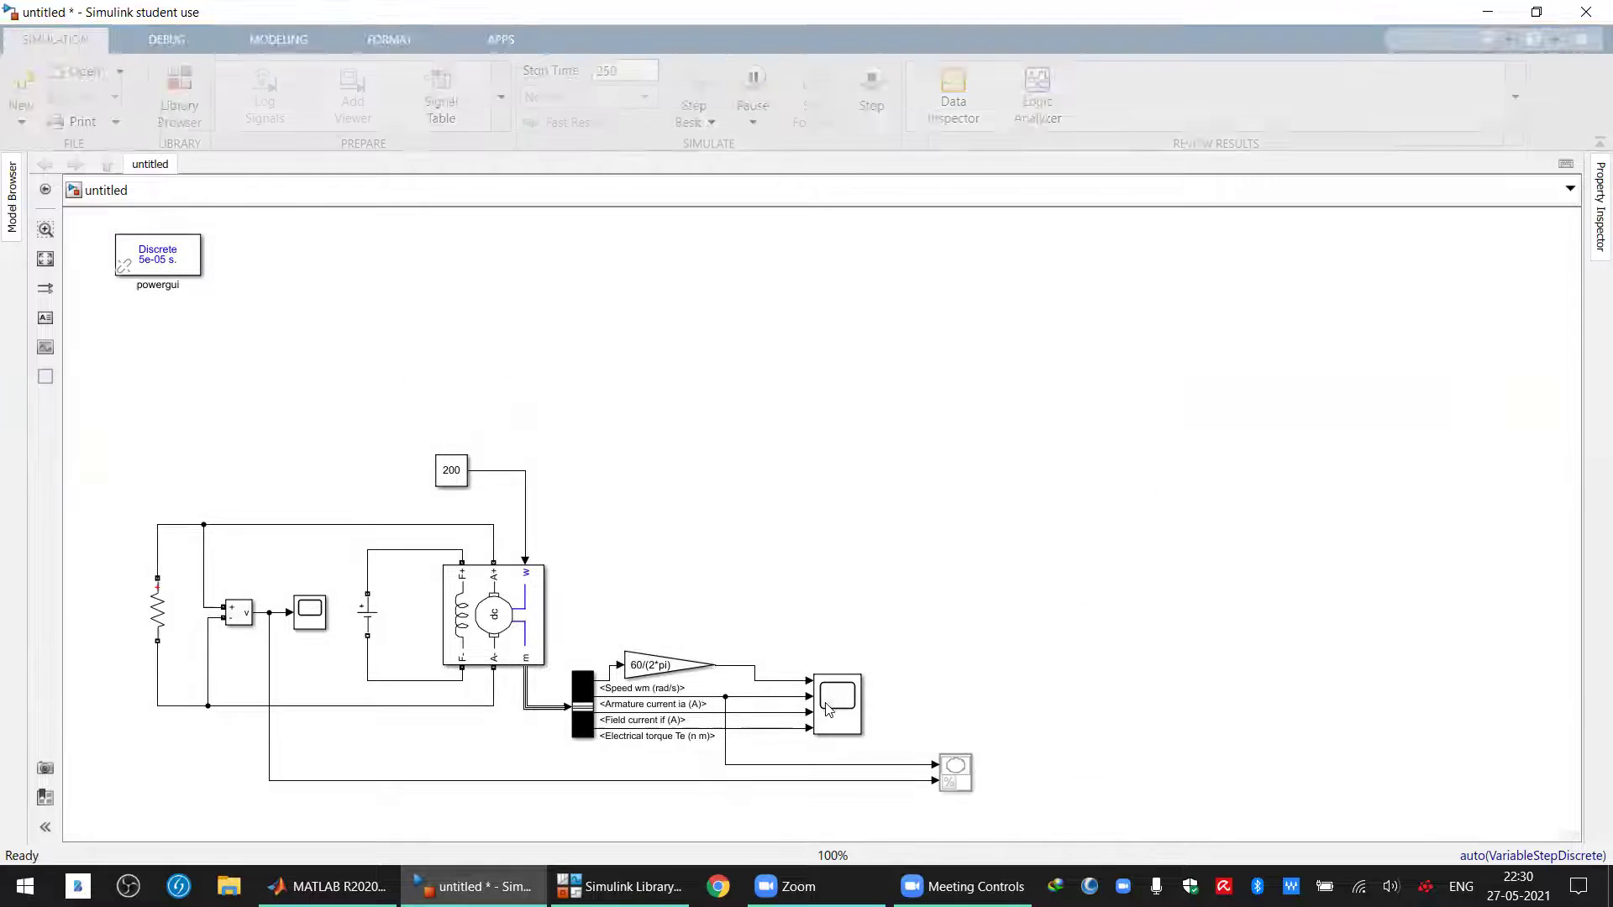
# Uncomment the XY Graph block and set the simulation stop time to 5
pyautogui.rightClick(954, 782)
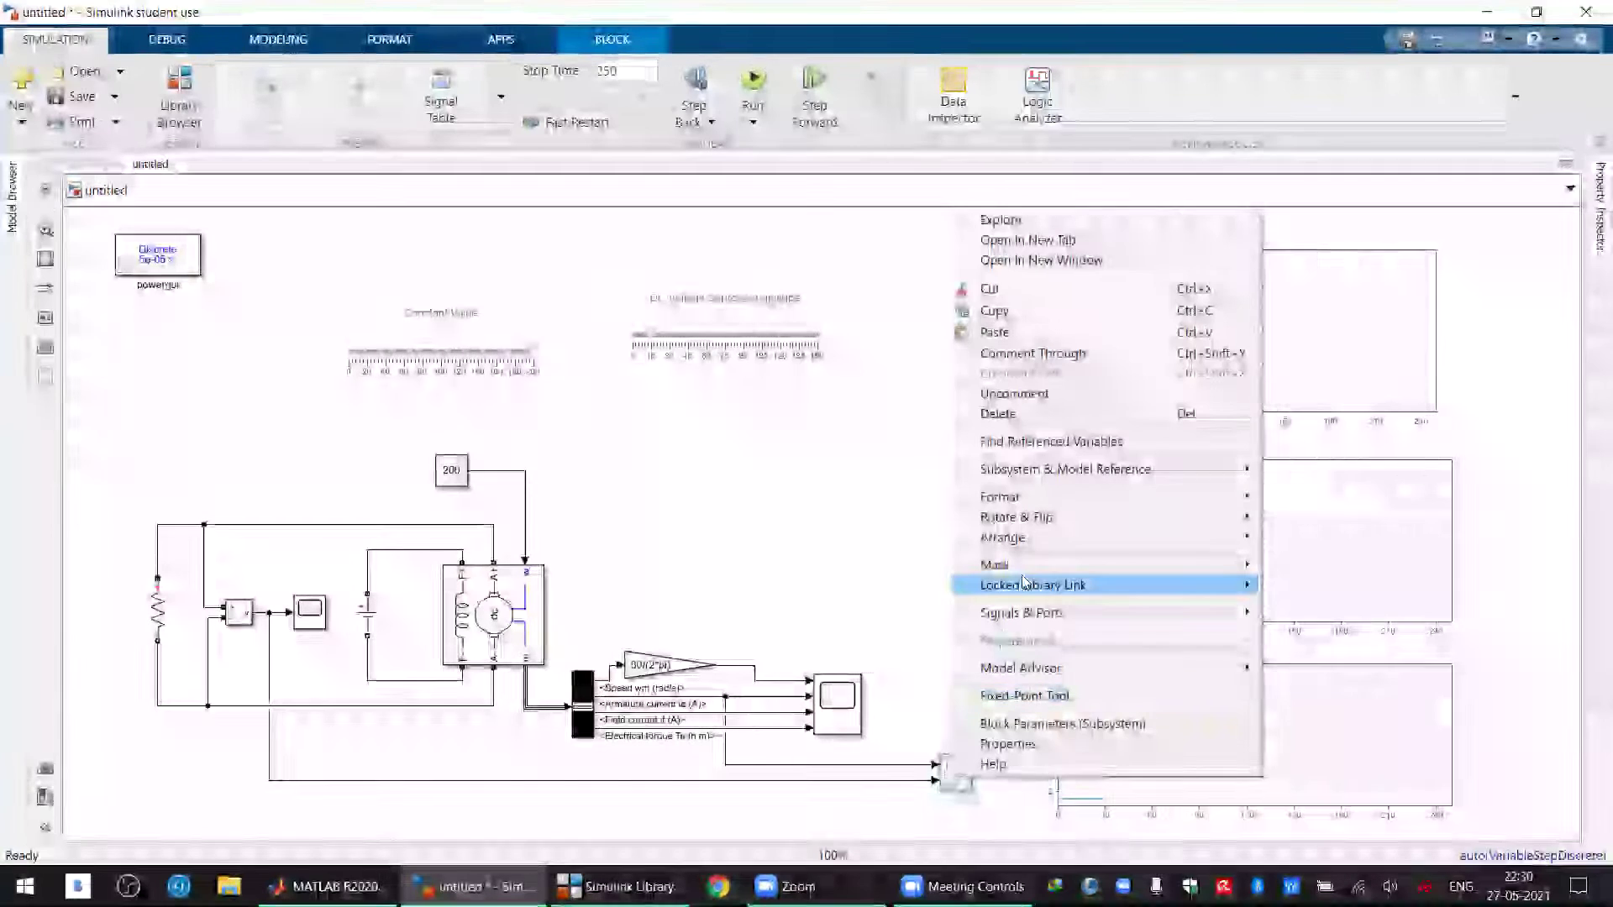
pyautogui.click(1042, 400)
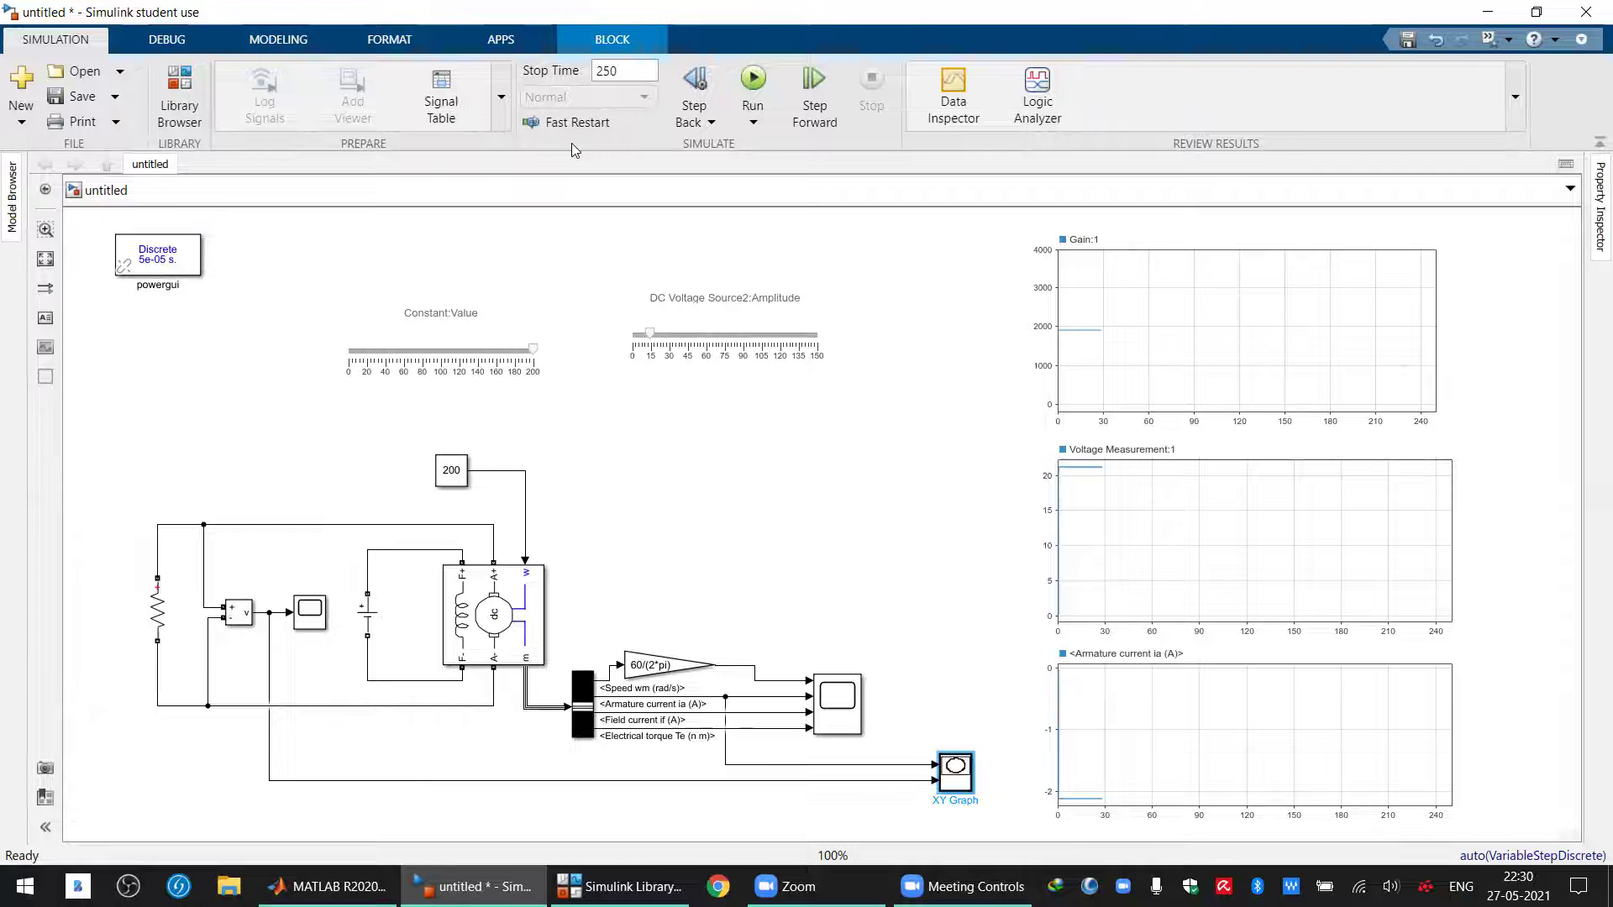
pyautogui.click(630, 73)
pyautogui.write('5')
# Set the XY Graph's X-max to 30, Y-min to 0 and Y-max to 300
pyautogui.doubleClick(960, 787)
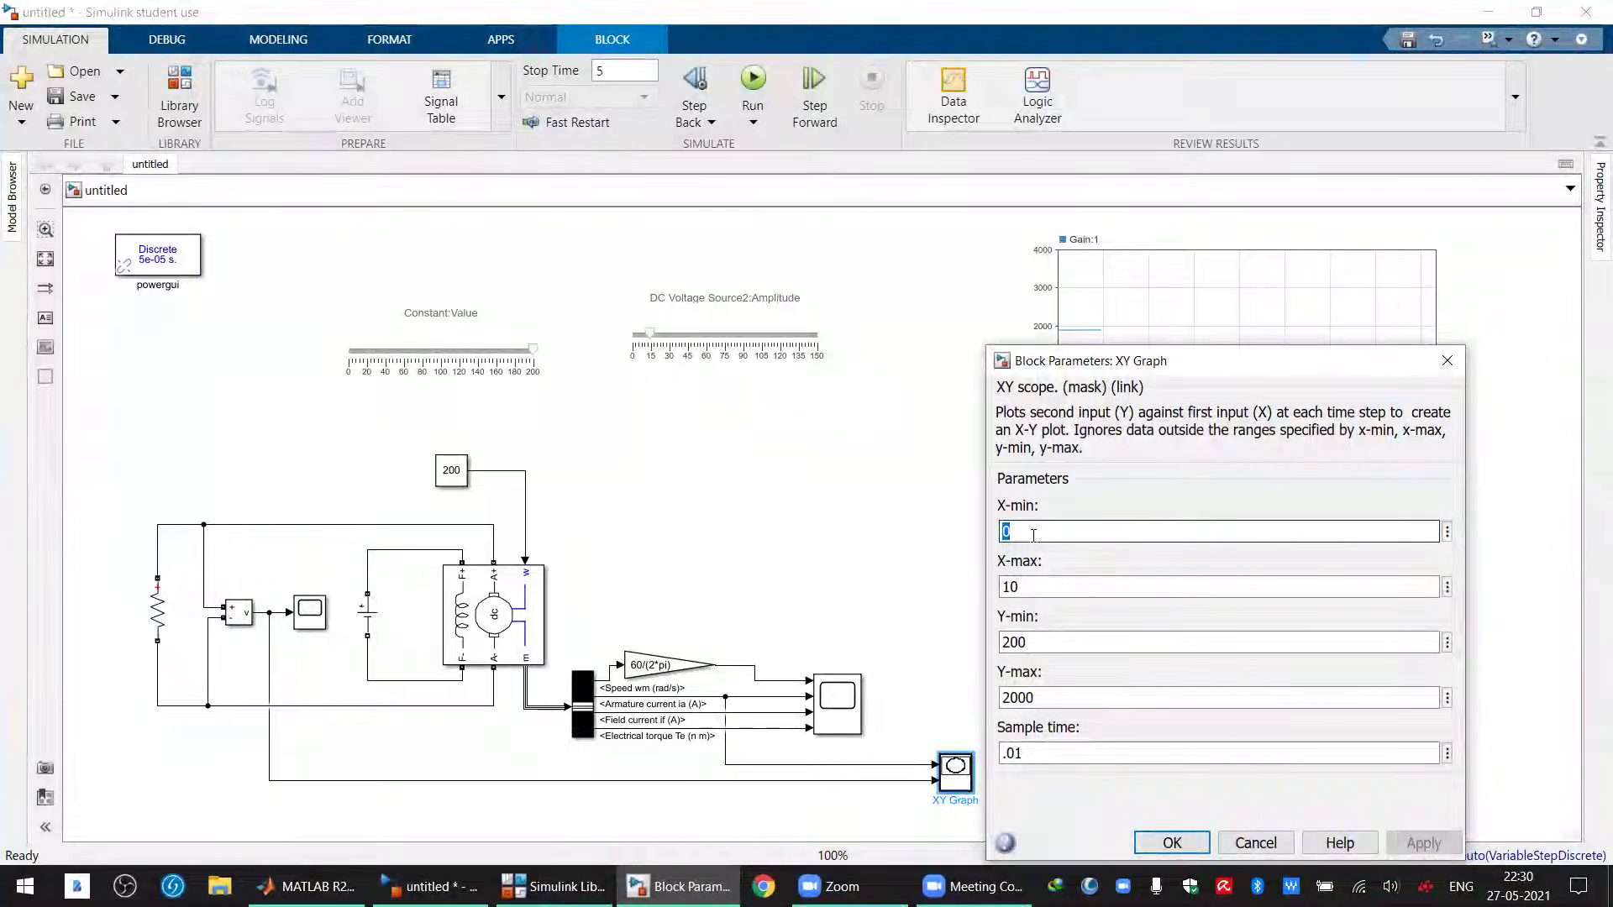
pyautogui.doubleClick(1031, 592)
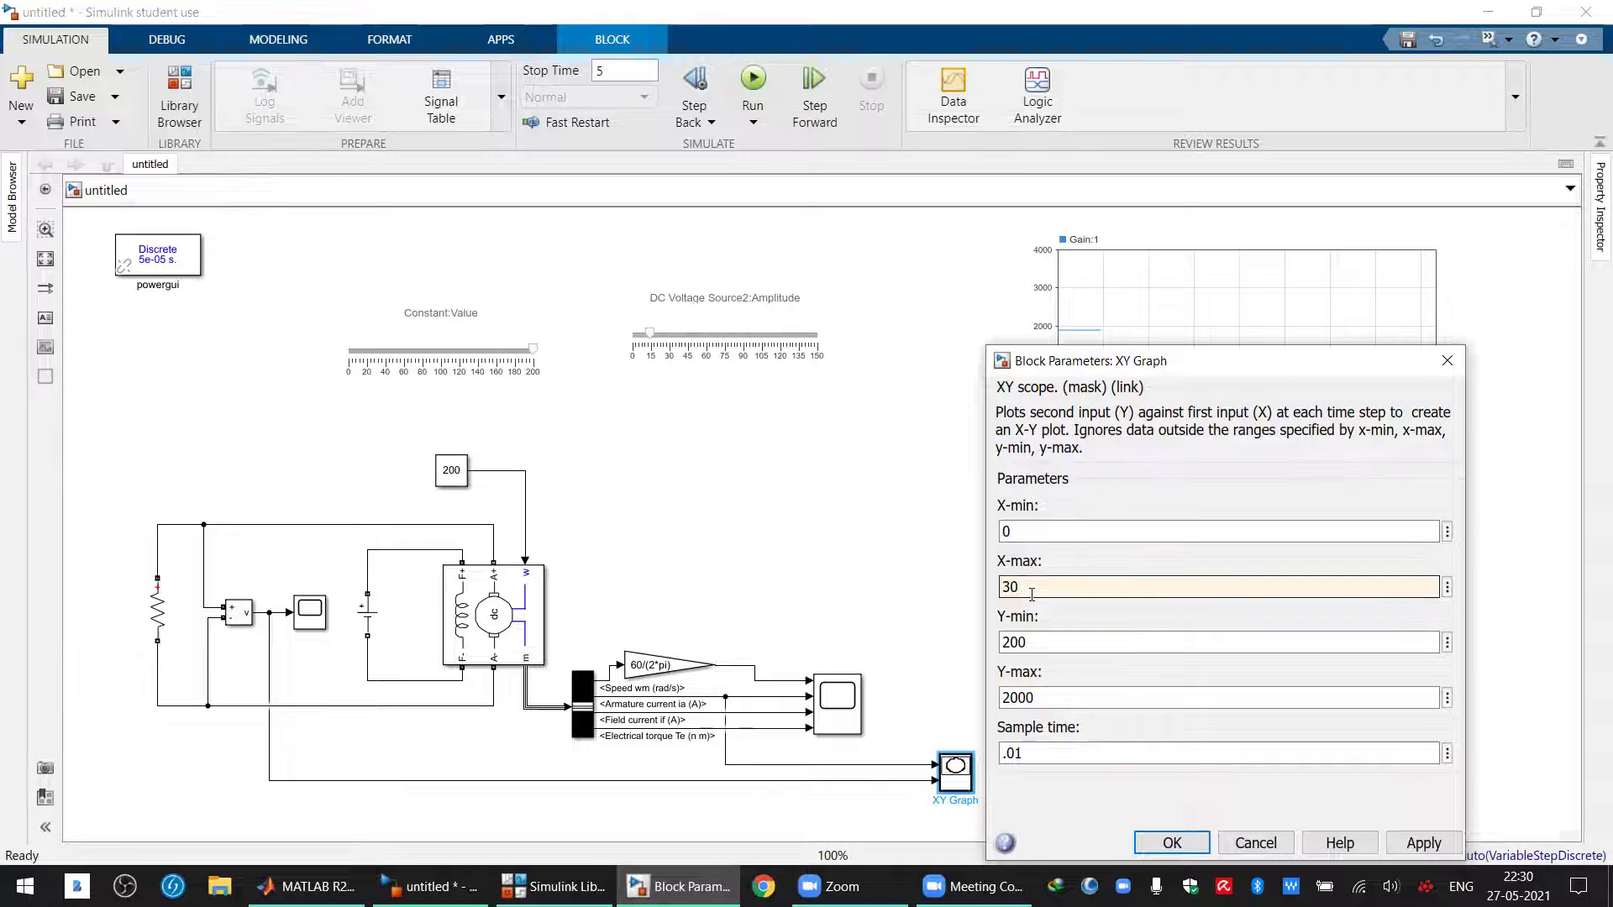
pyautogui.doubleClick(1057, 642)
pyautogui.write('0')
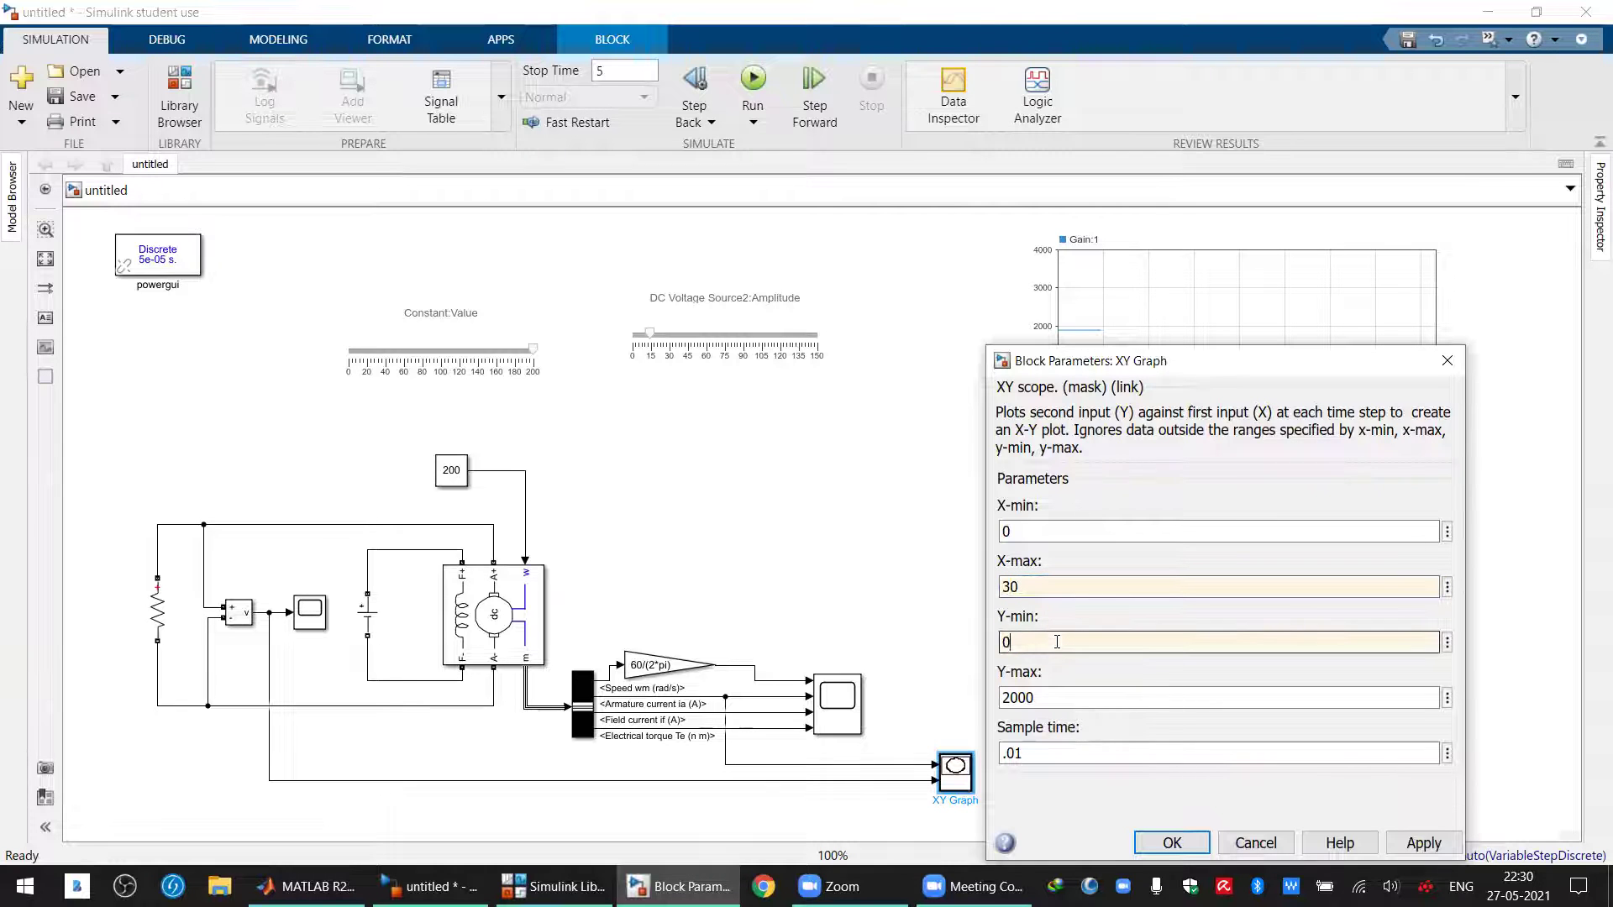
pyautogui.doubleClick(1062, 697)
pyautogui.write('30')
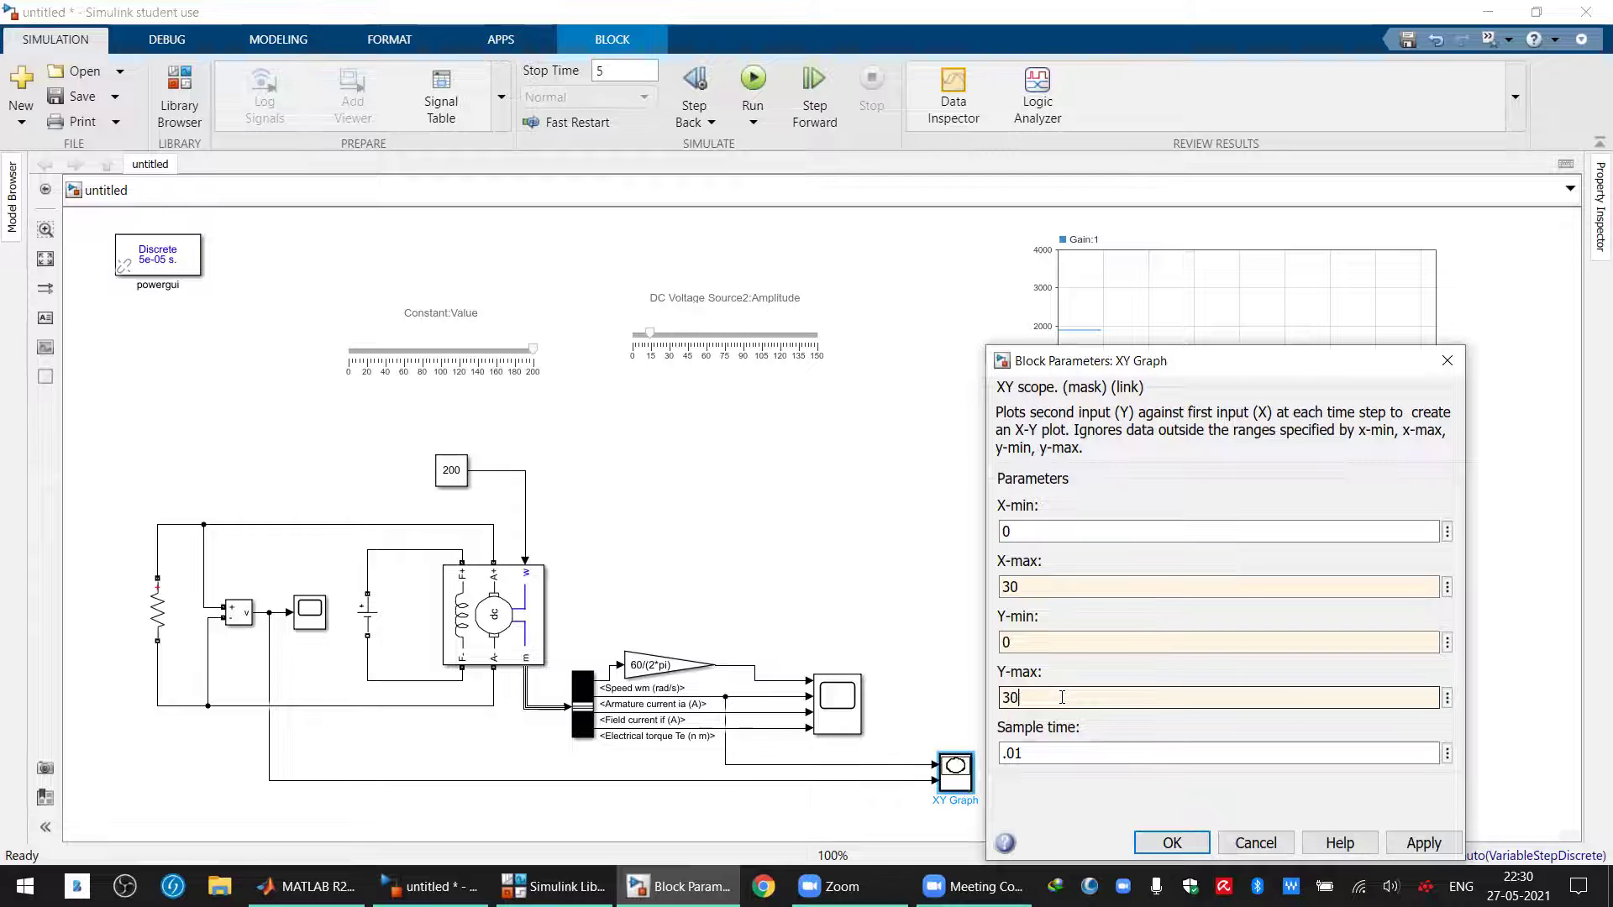
pyautogui.write('0')
pyautogui.click(1172, 843)
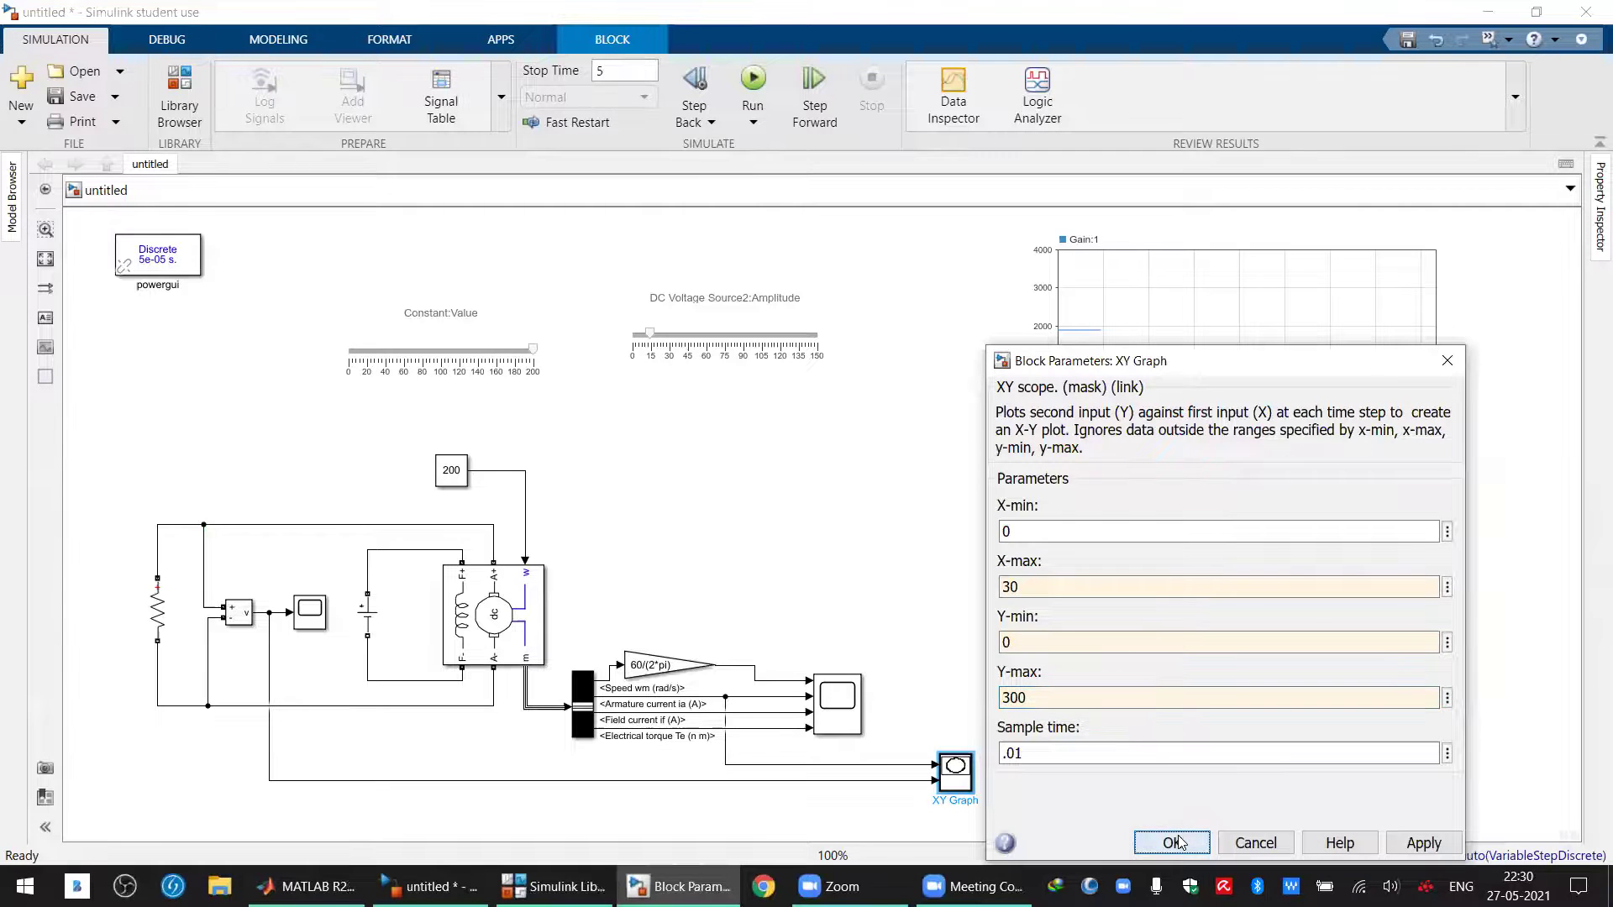
# Run the simulation, inspect the XY plot and close it, and check the voltage and armature current dashboard scopes
pyautogui.click(753, 80)
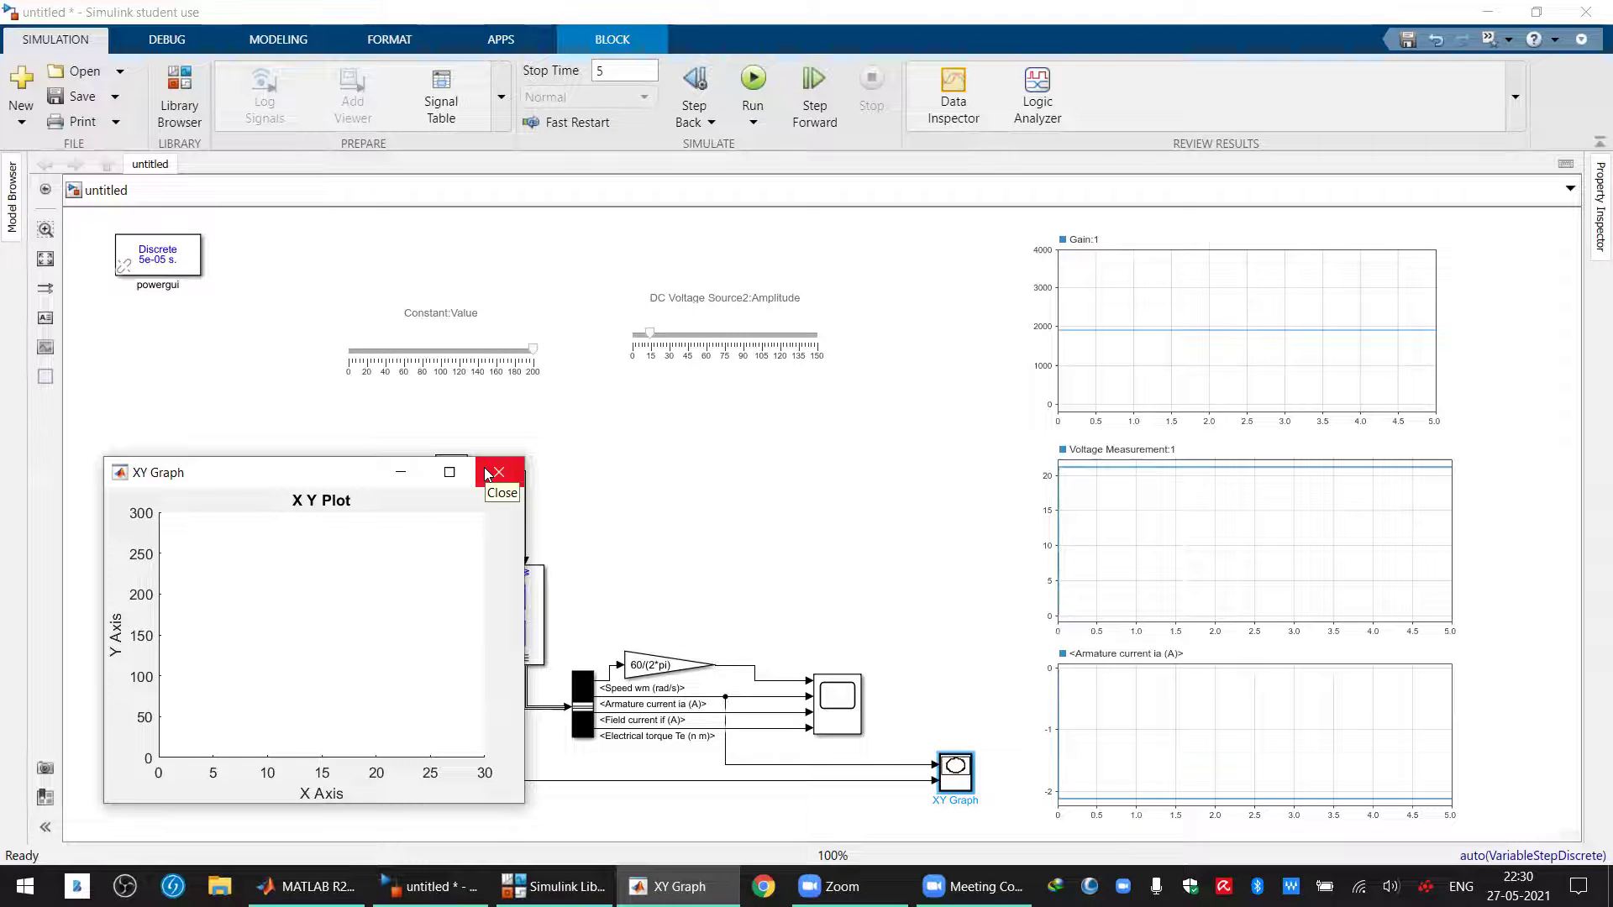
pyautogui.click(488, 473)
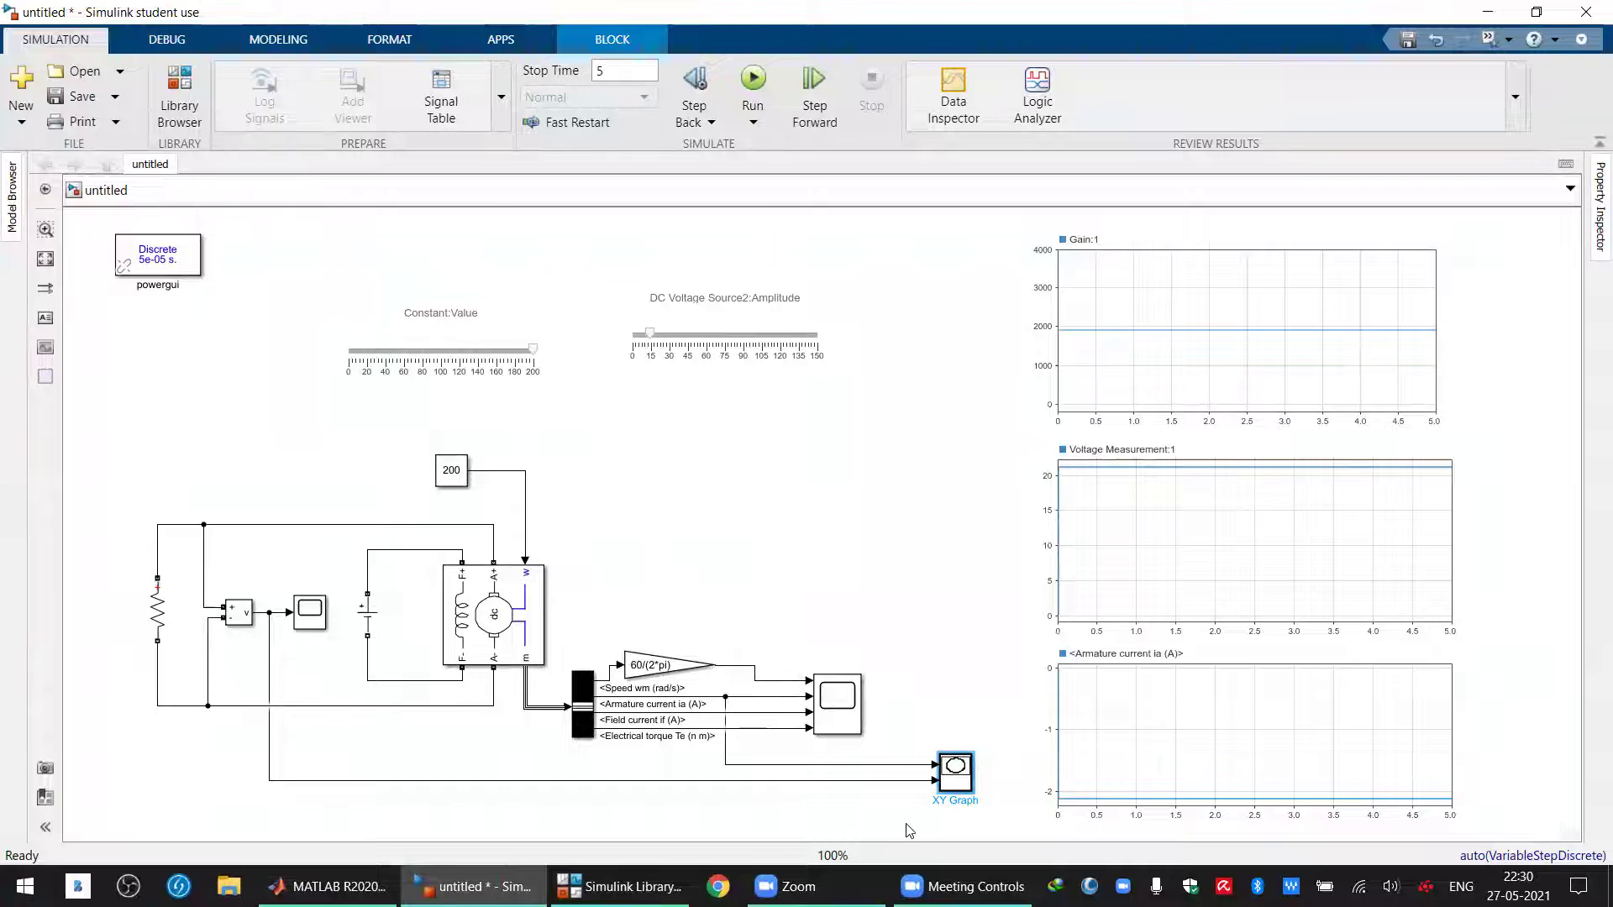
pyautogui.click(1154, 574)
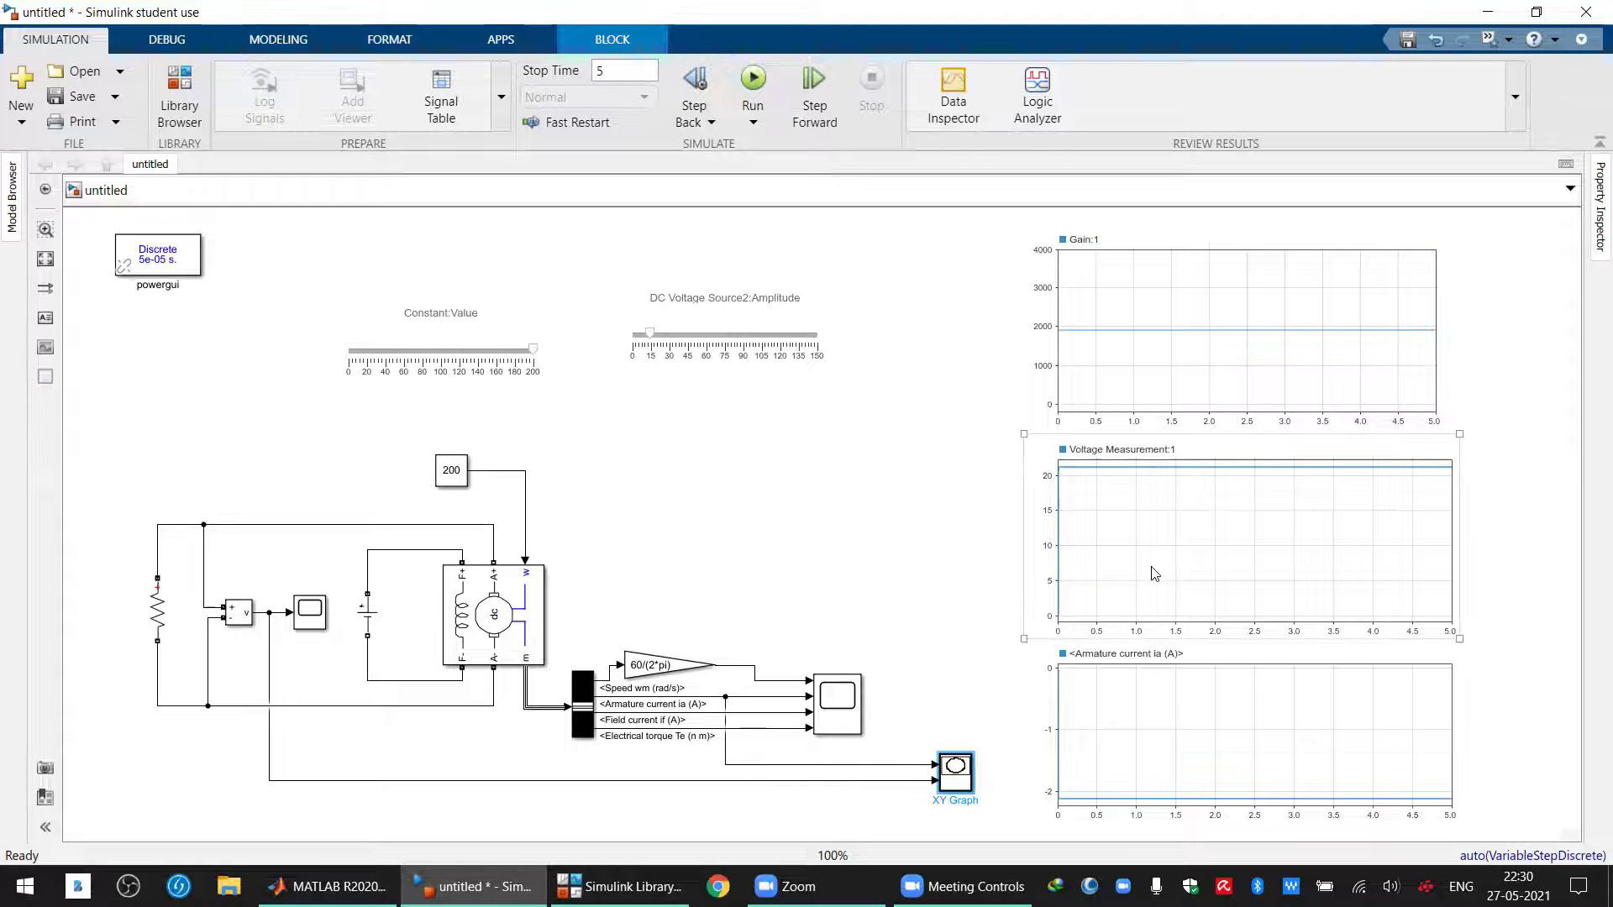
pyautogui.click(1099, 747)
pyautogui.click(965, 793)
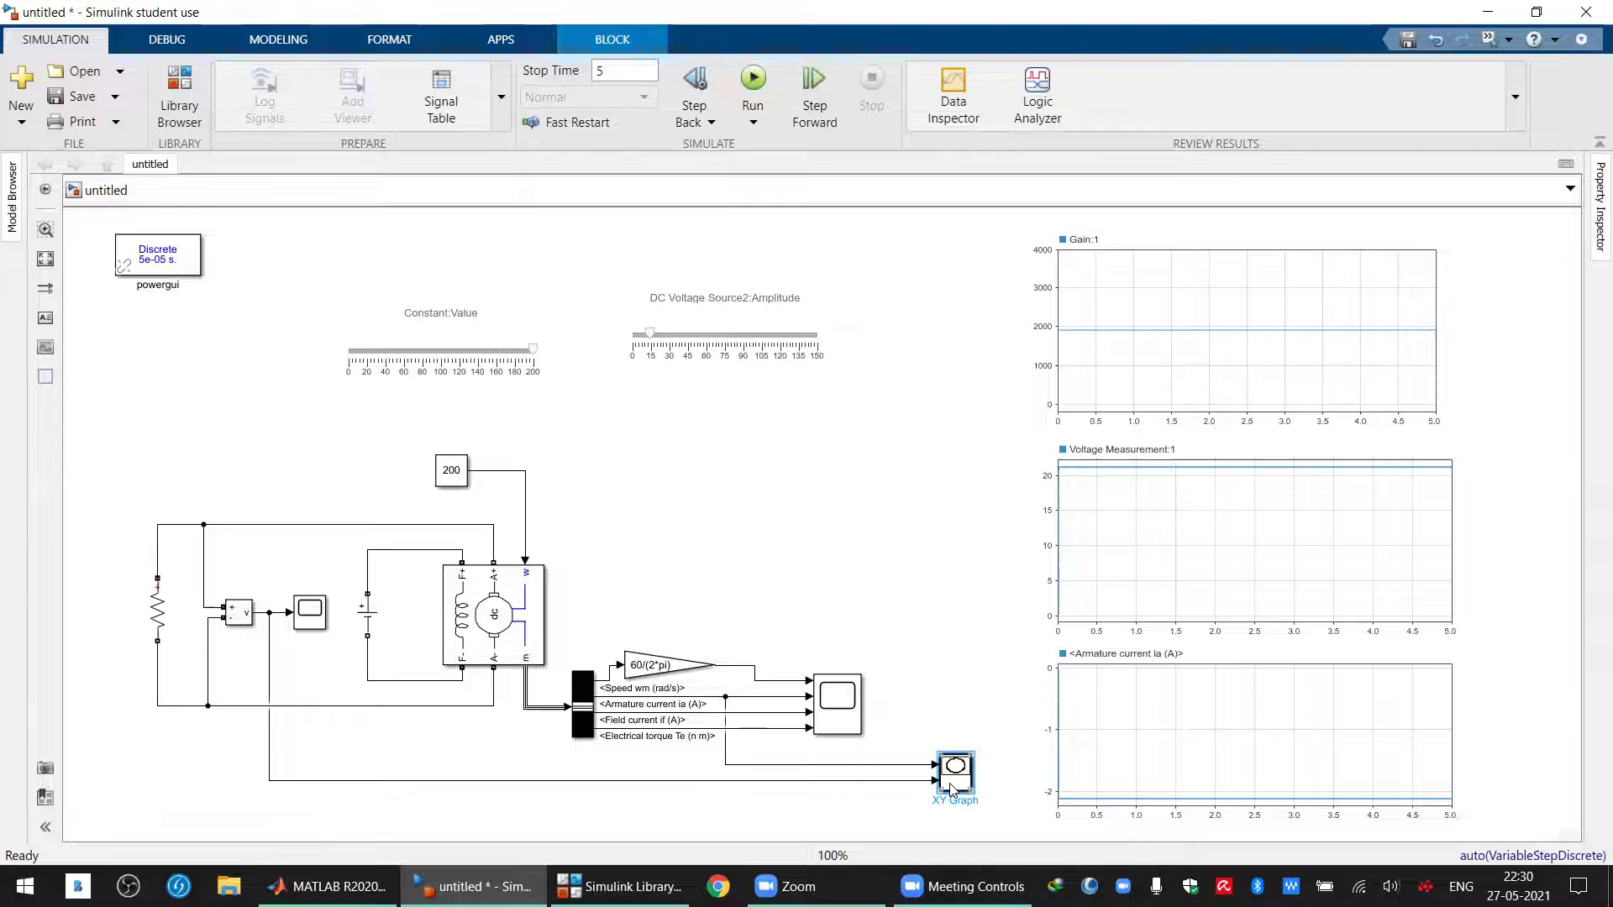
# Set the XY Graph's X-min to -30, run the simulation again and close the resulting plot
pyautogui.doubleClick(953, 790)
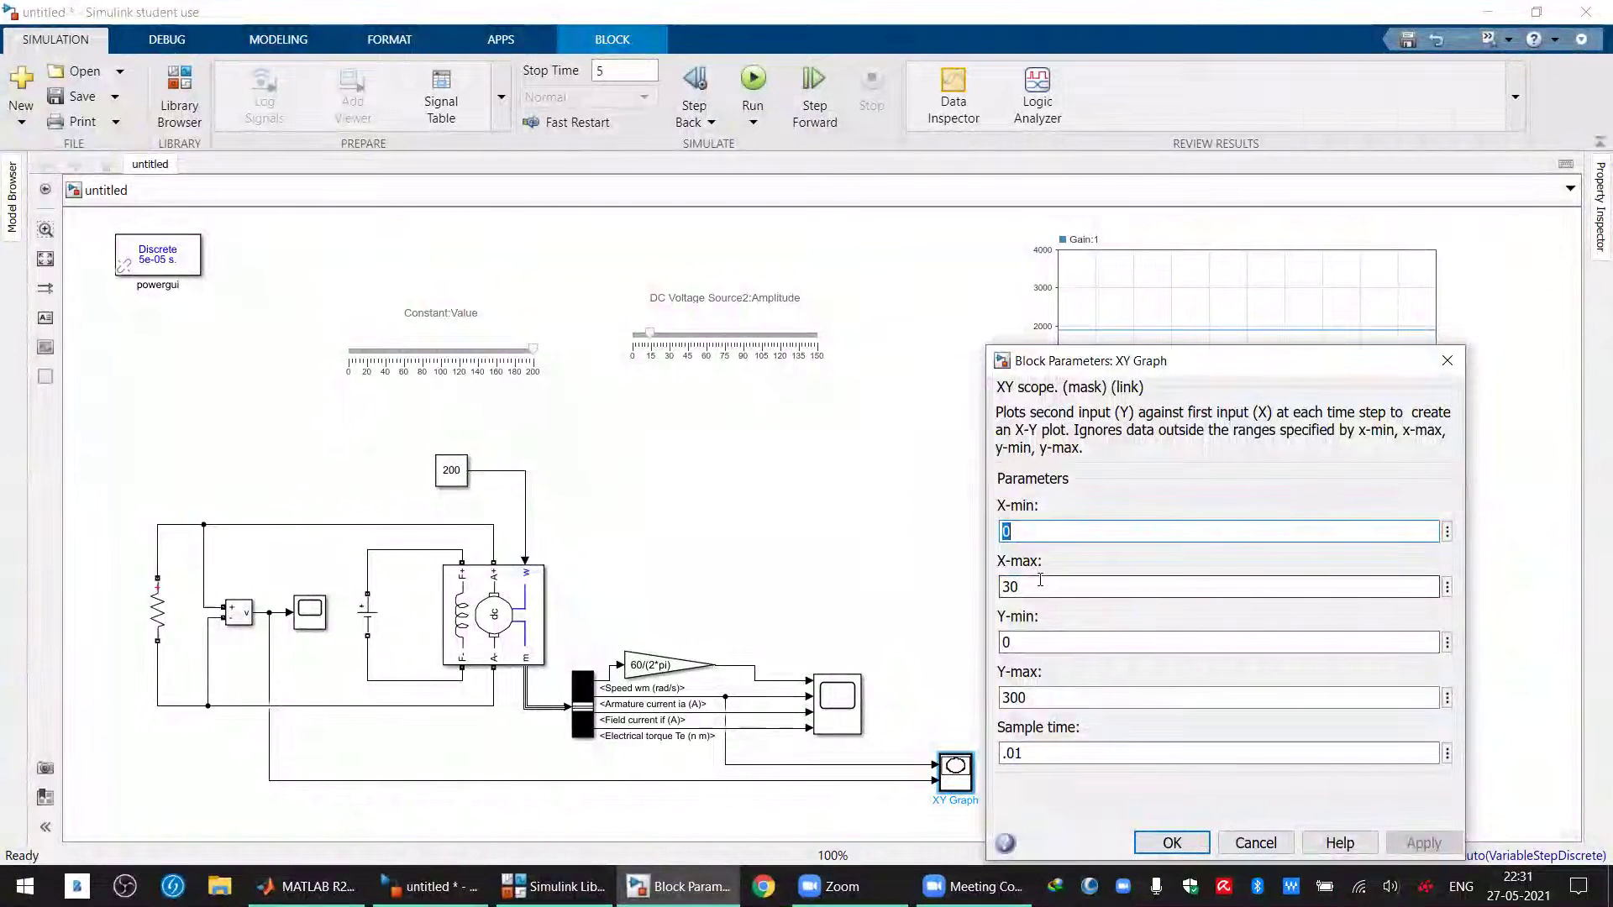
pyautogui.write('-30')
pyautogui.doubleClick(1042, 640)
pyautogui.click(1162, 833)
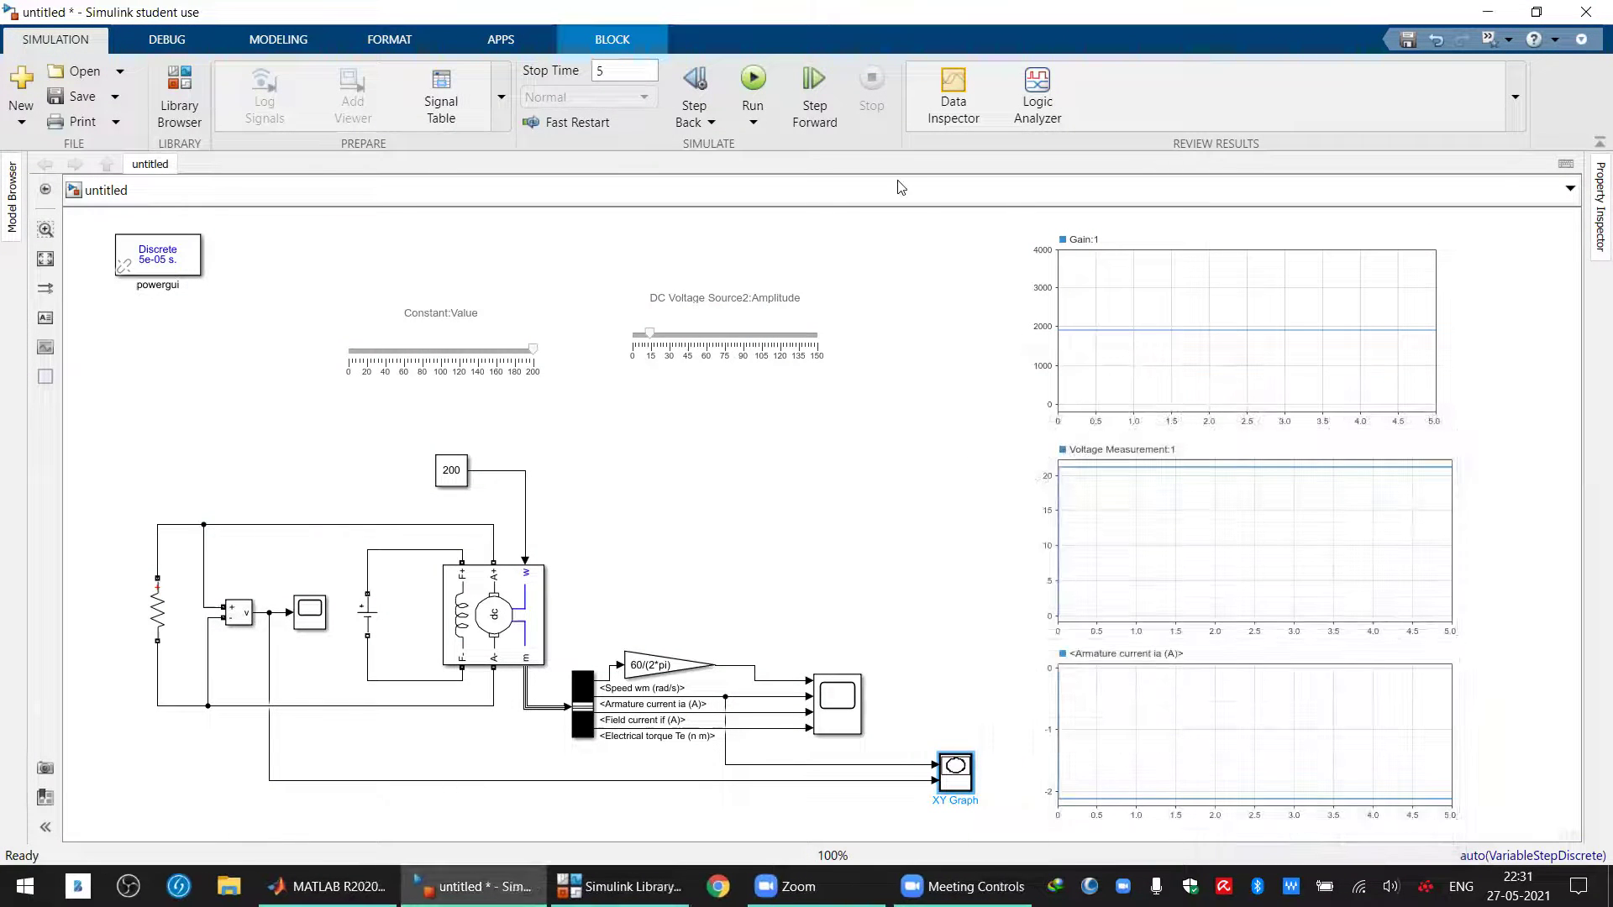
pyautogui.click(760, 67)
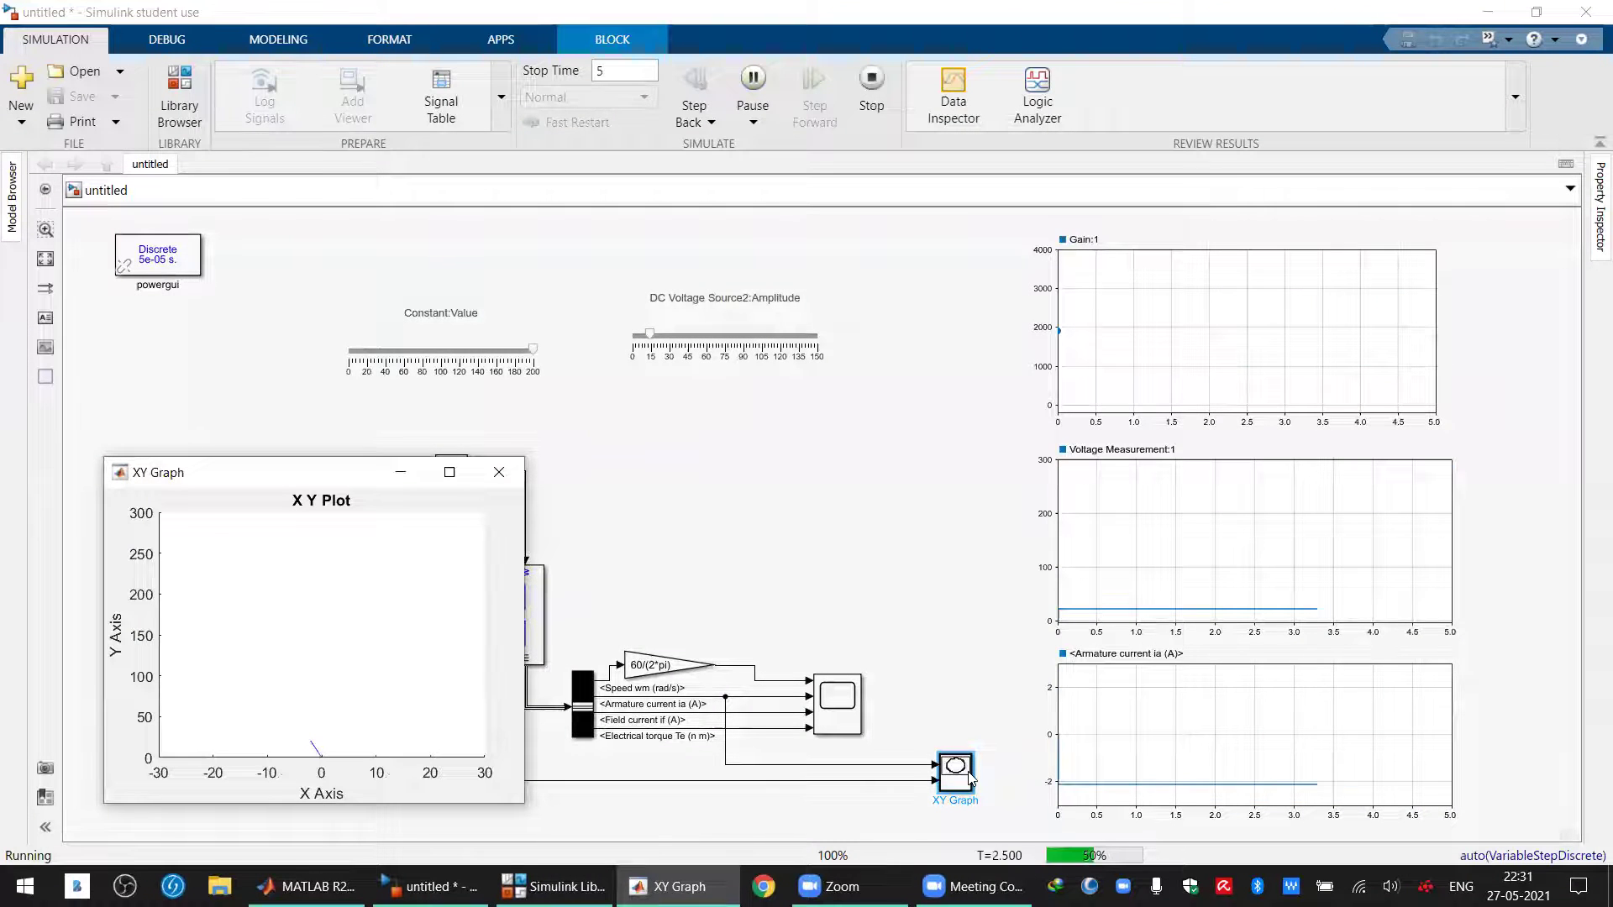
pyautogui.click(499, 473)
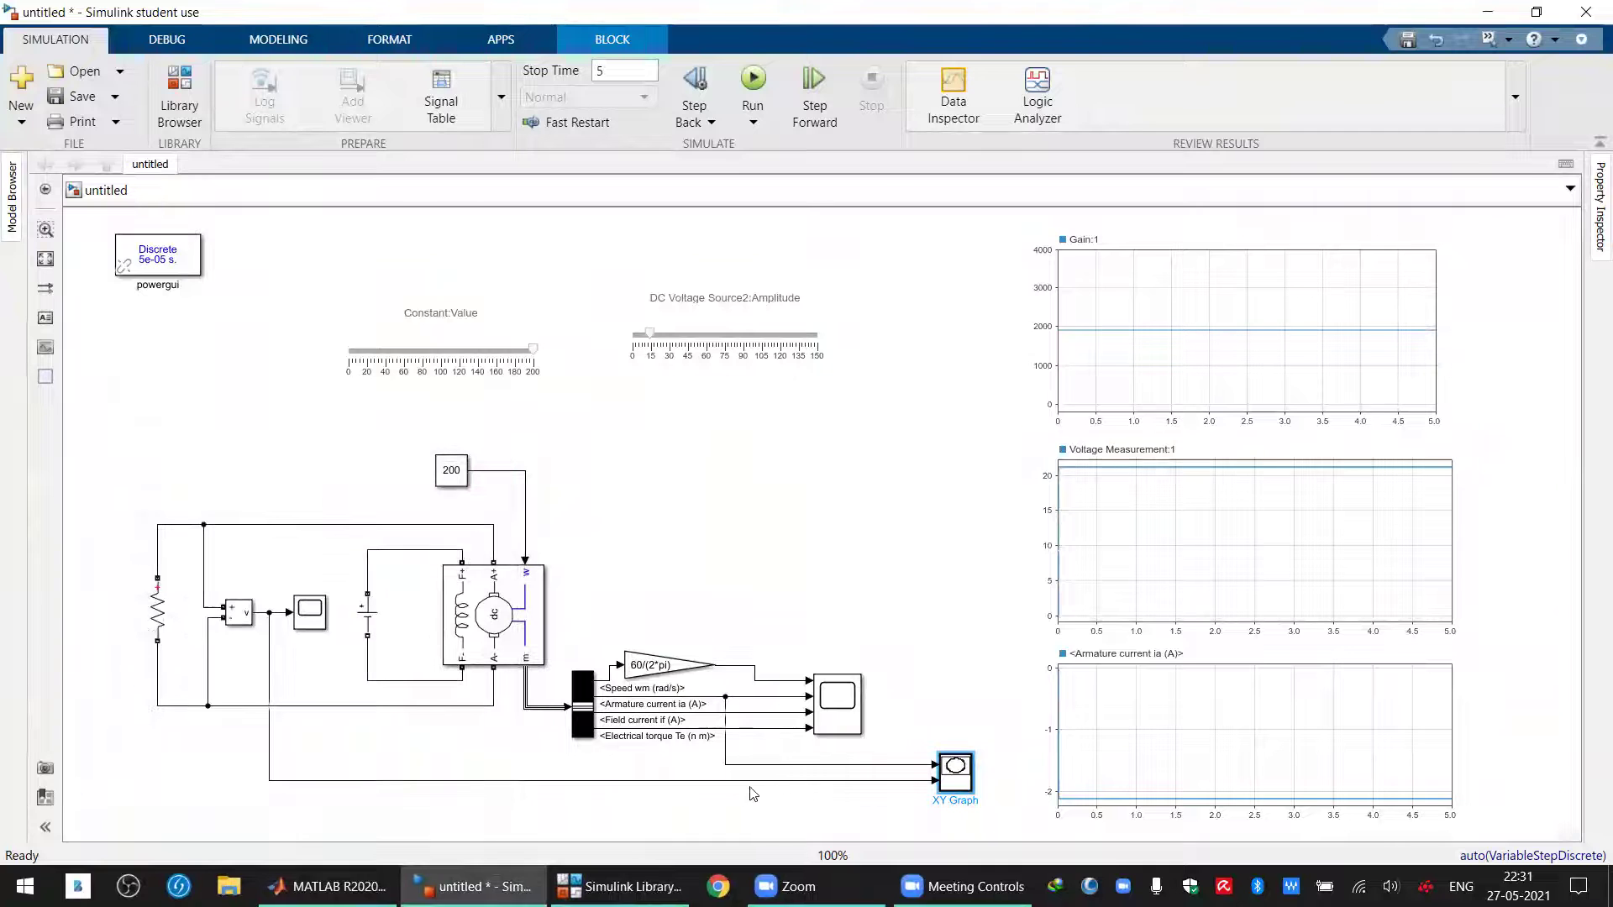
# Delete the wire into the XY Graph's first input and reconnect that input to the armature current signal
pyautogui.click(727, 757)
pyautogui.press('Delete')
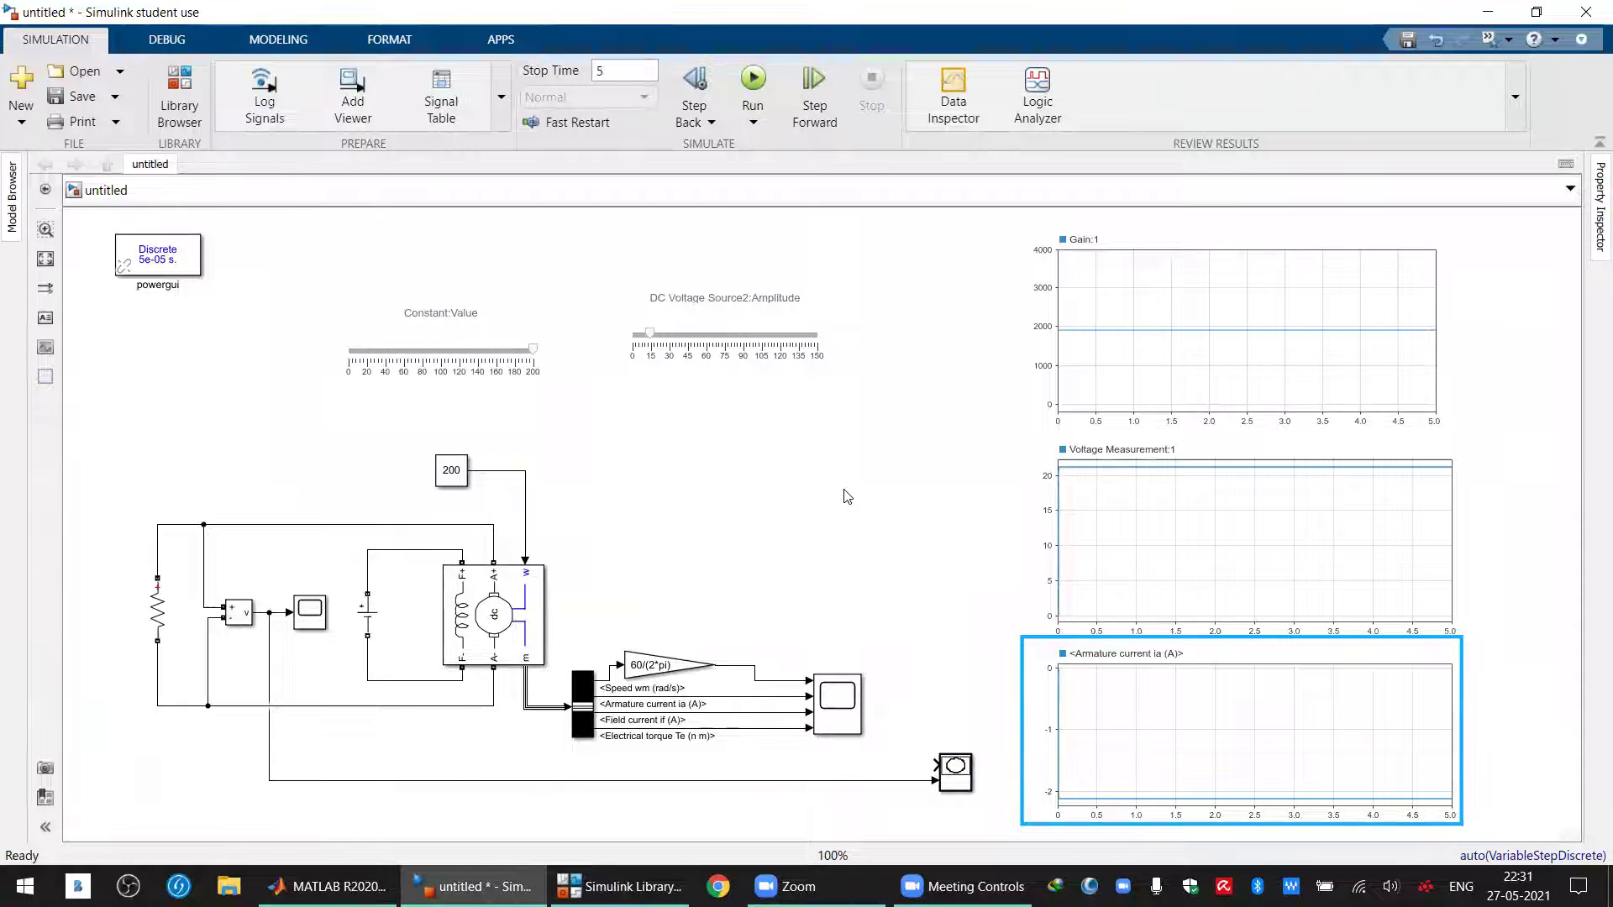
pyautogui.click(341, 523)
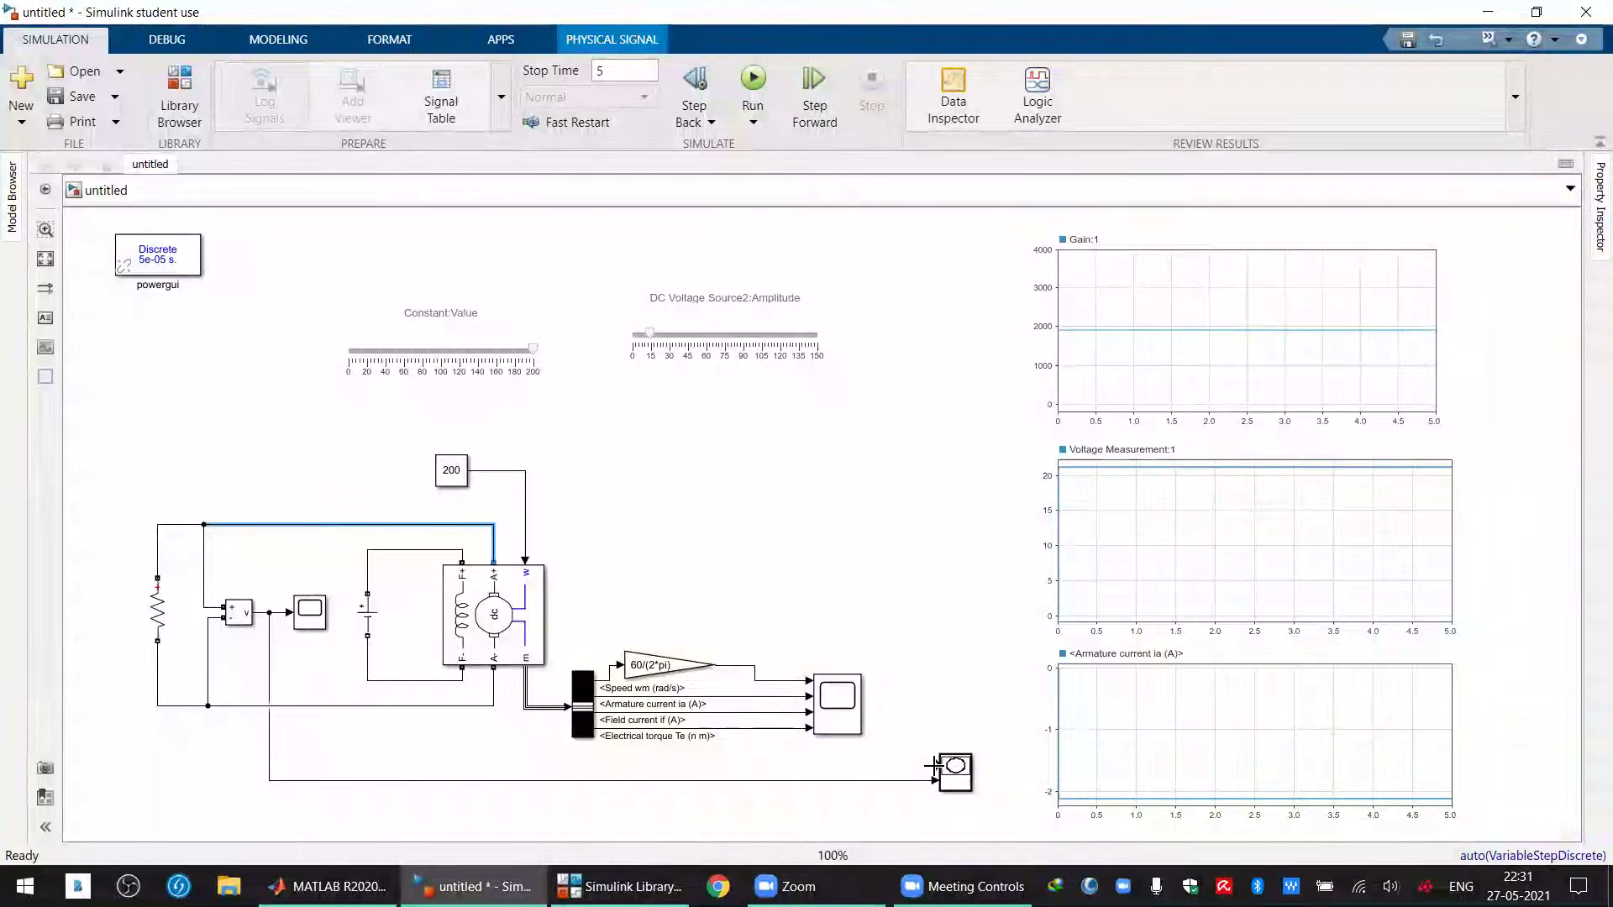
pyautogui.moveTo(935, 766); pyautogui.dragTo(709, 700)
# Insert a Gain block into the armature current wire feeding the XY Graph and set its gain to -1
pyautogui.click(621, 886)
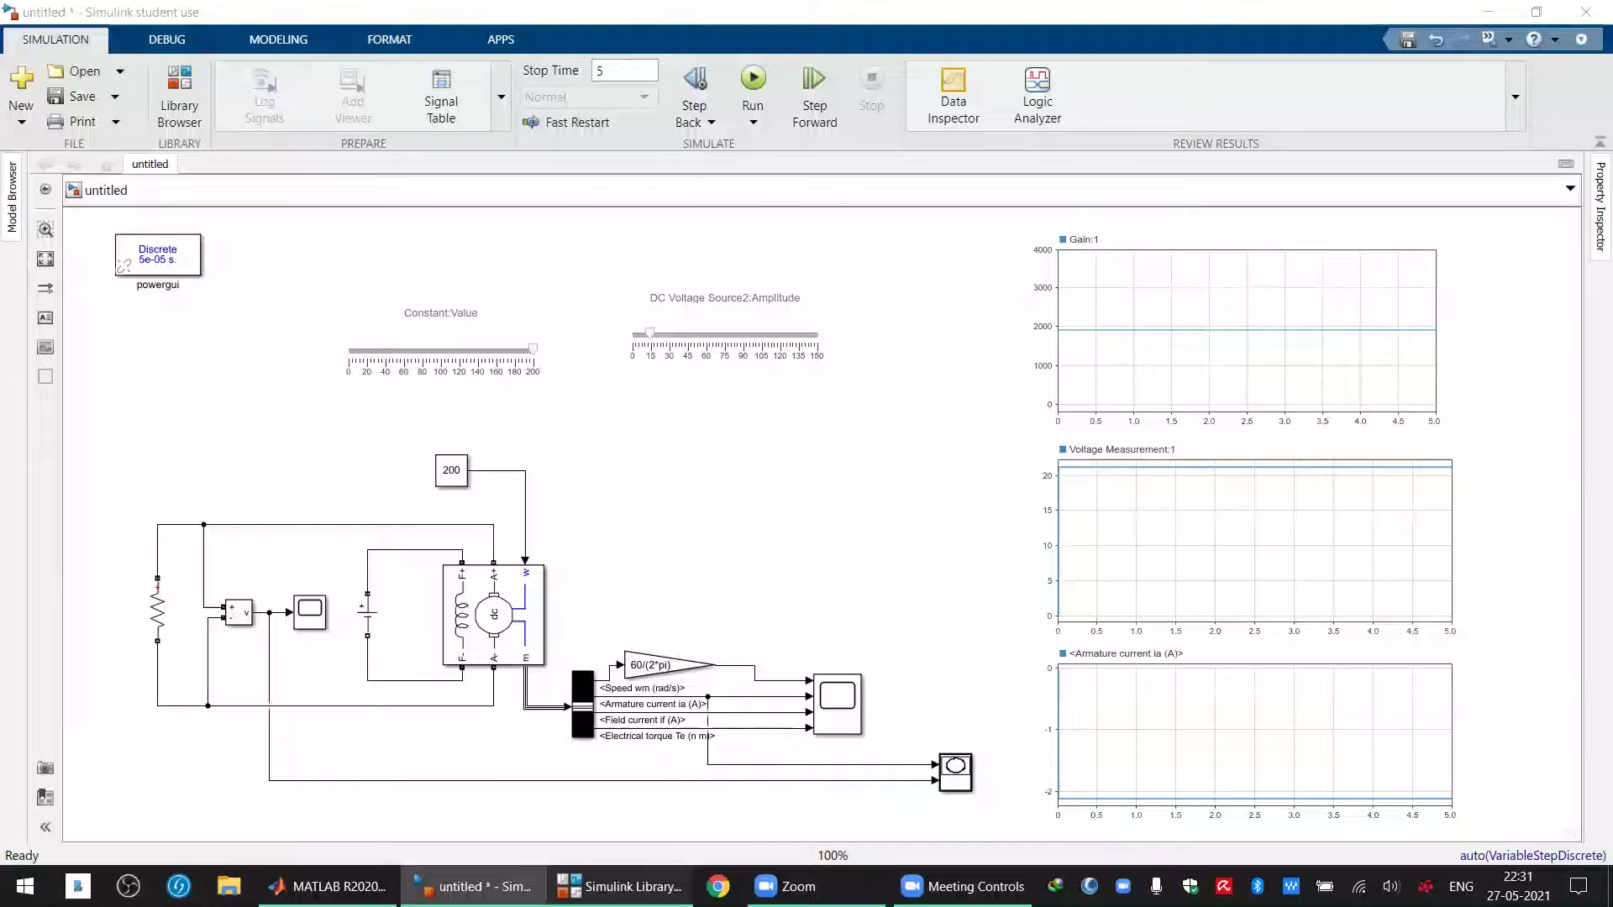
pyautogui.click(220, 165)
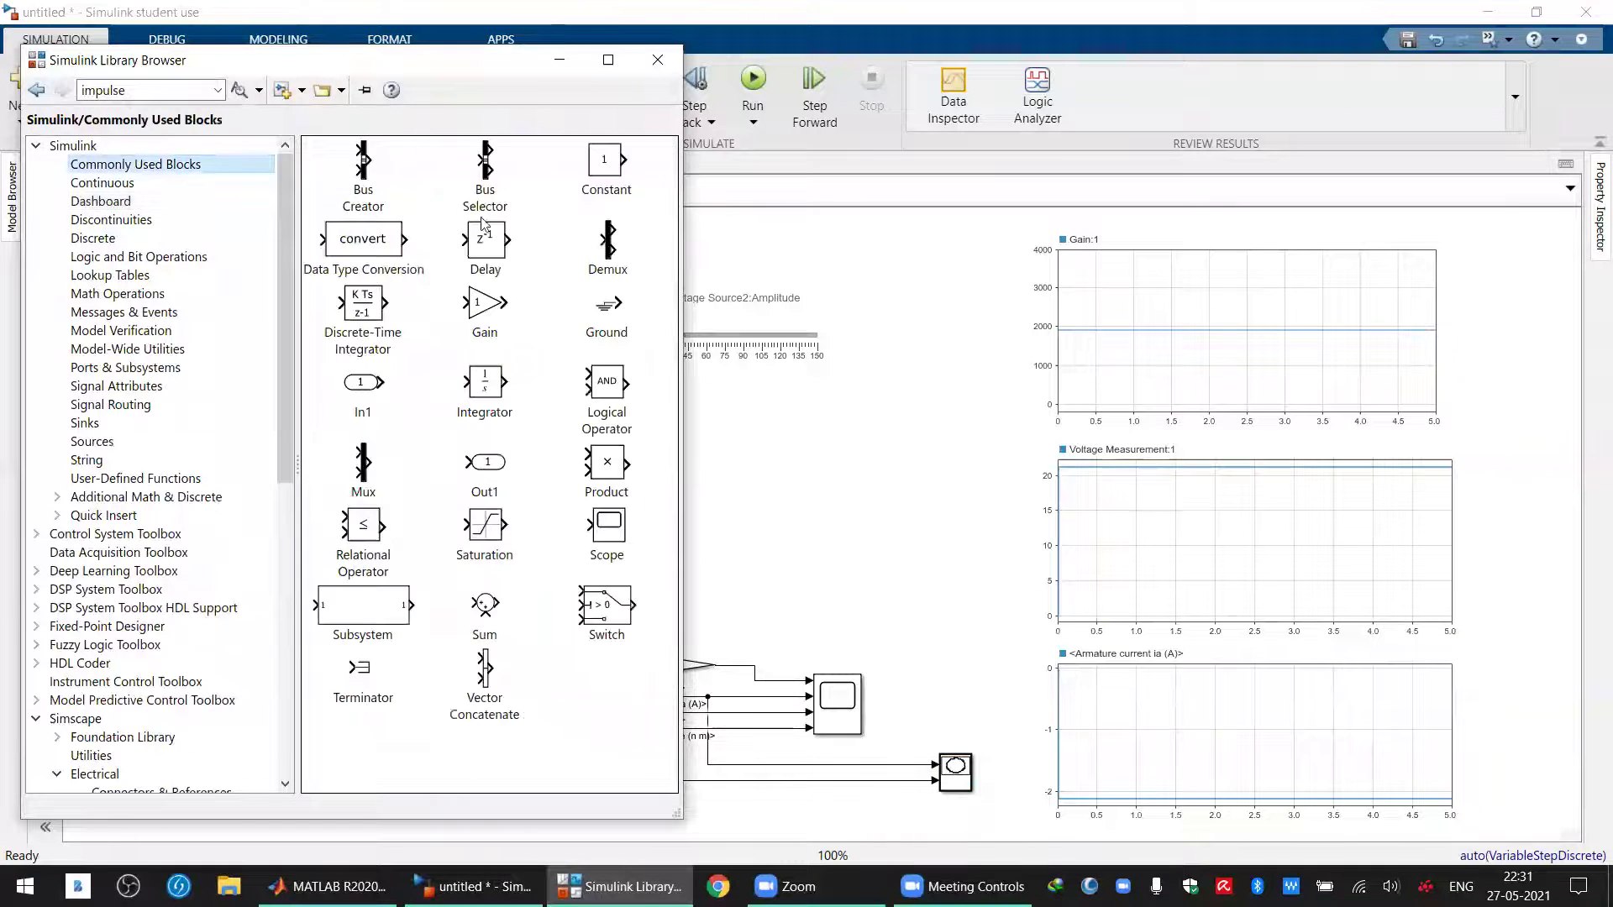
pyautogui.moveTo(465, 303); pyautogui.dragTo(812, 769)
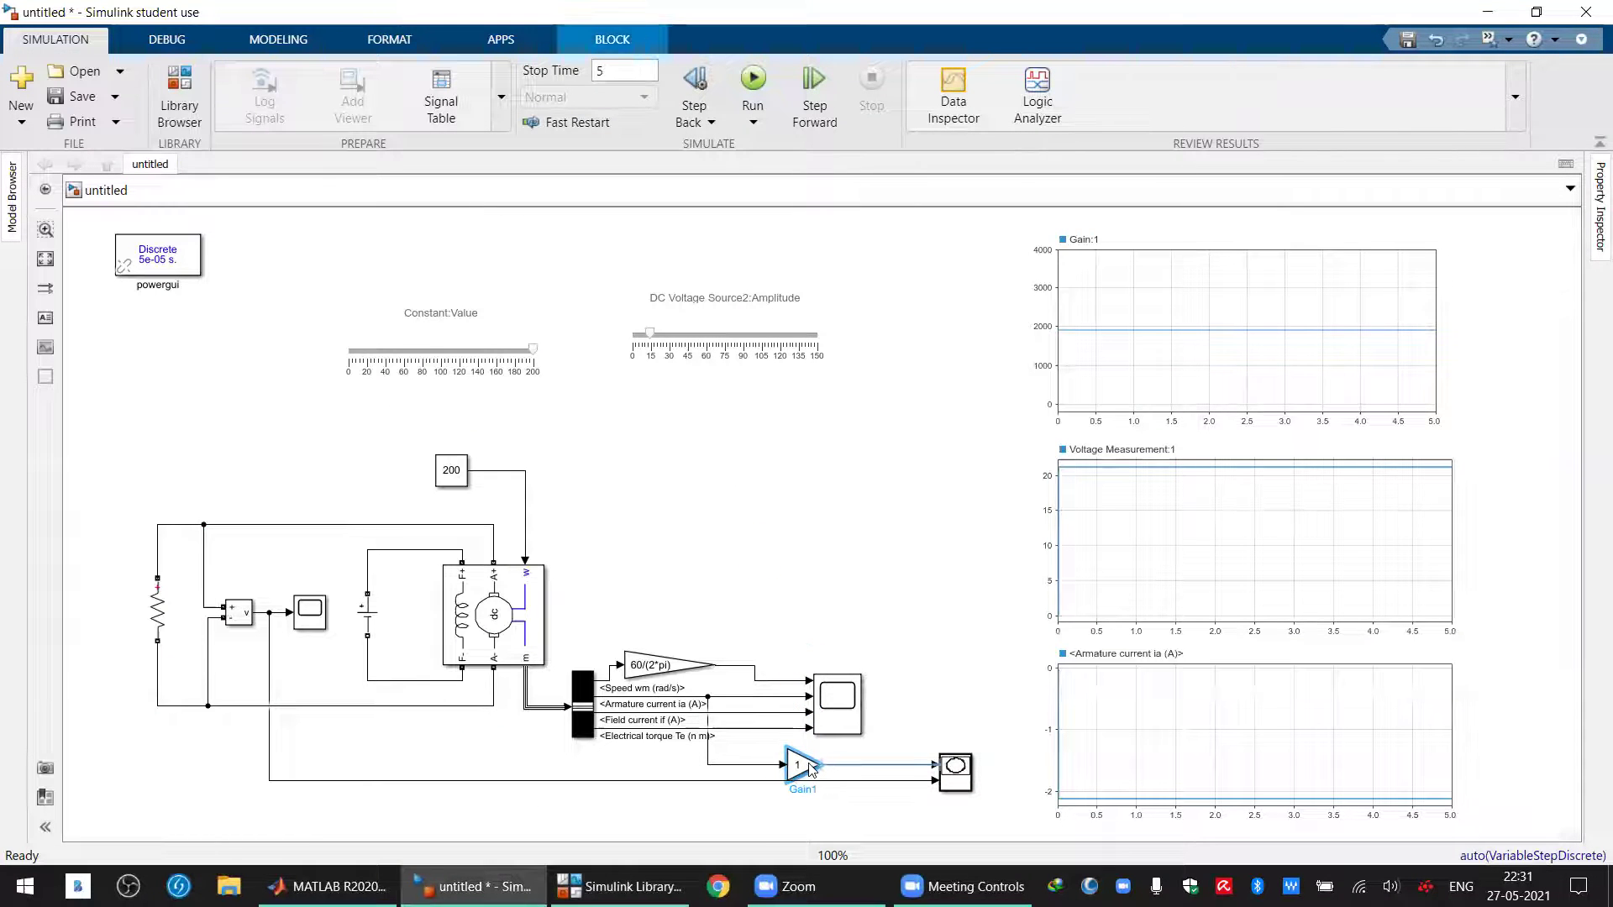
pyautogui.doubleClick(809, 766)
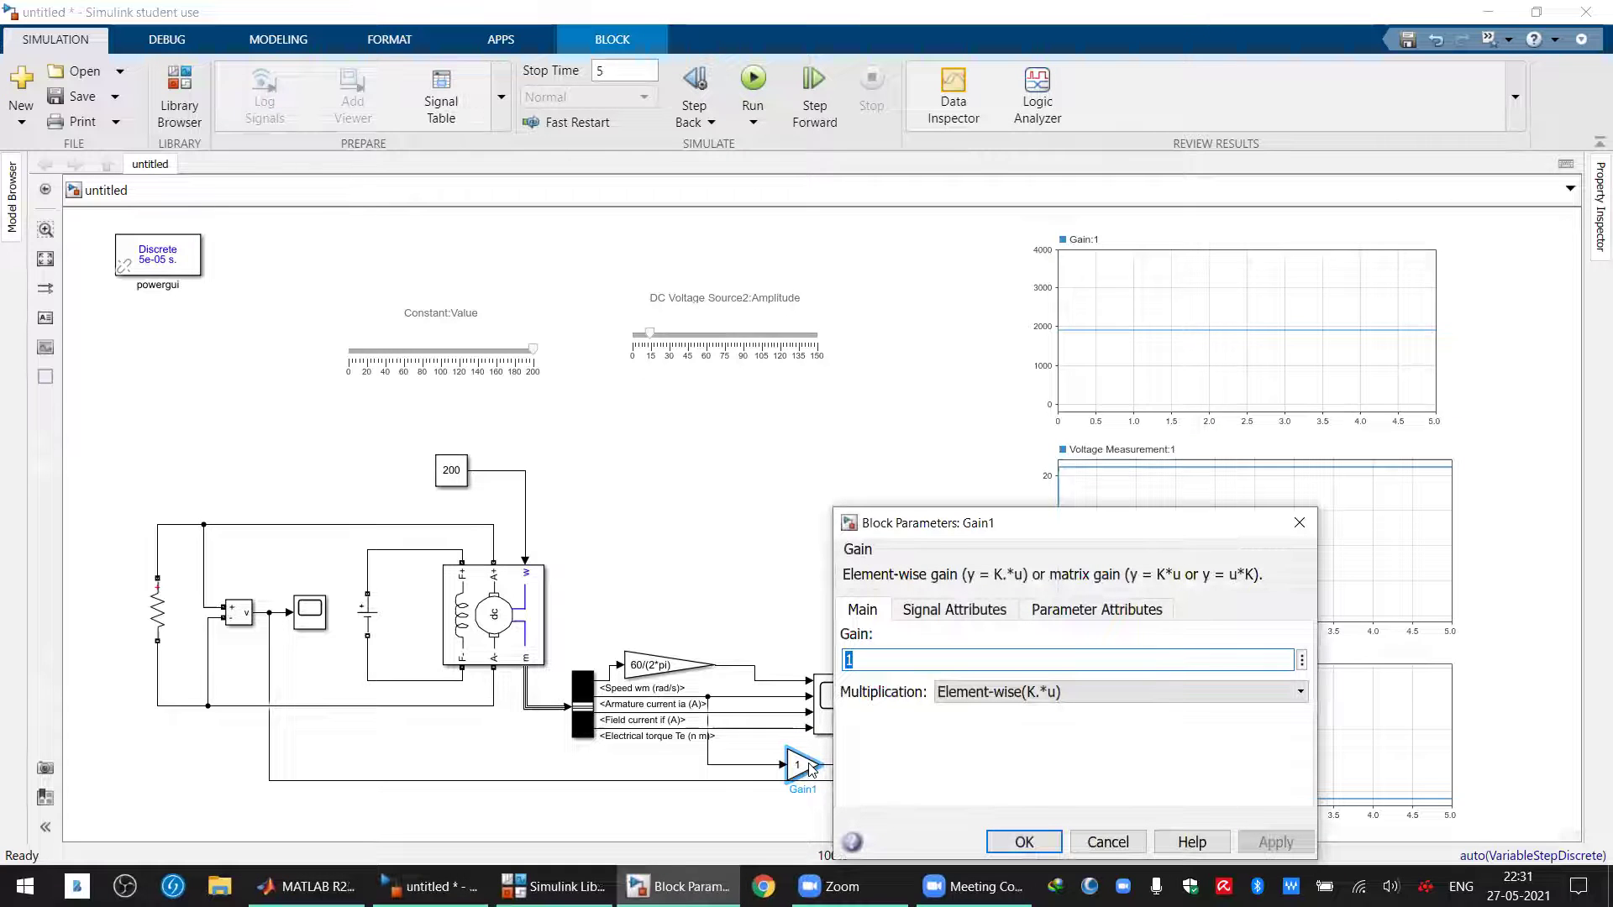
pyautogui.write('-')
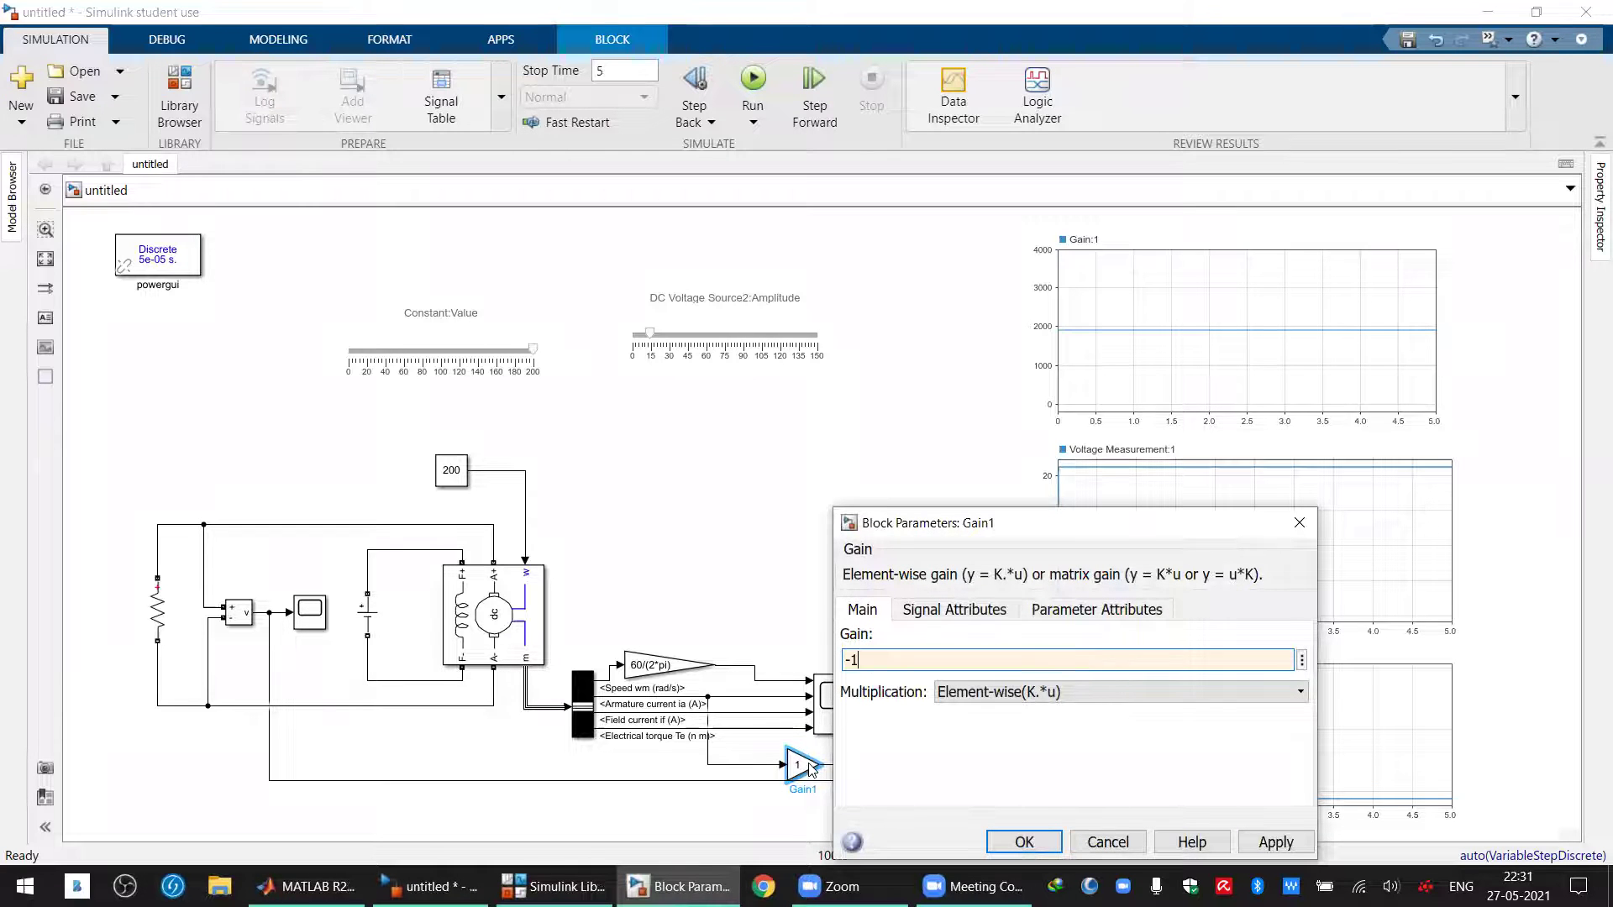
pyautogui.write('1')
pyautogui.click(1021, 841)
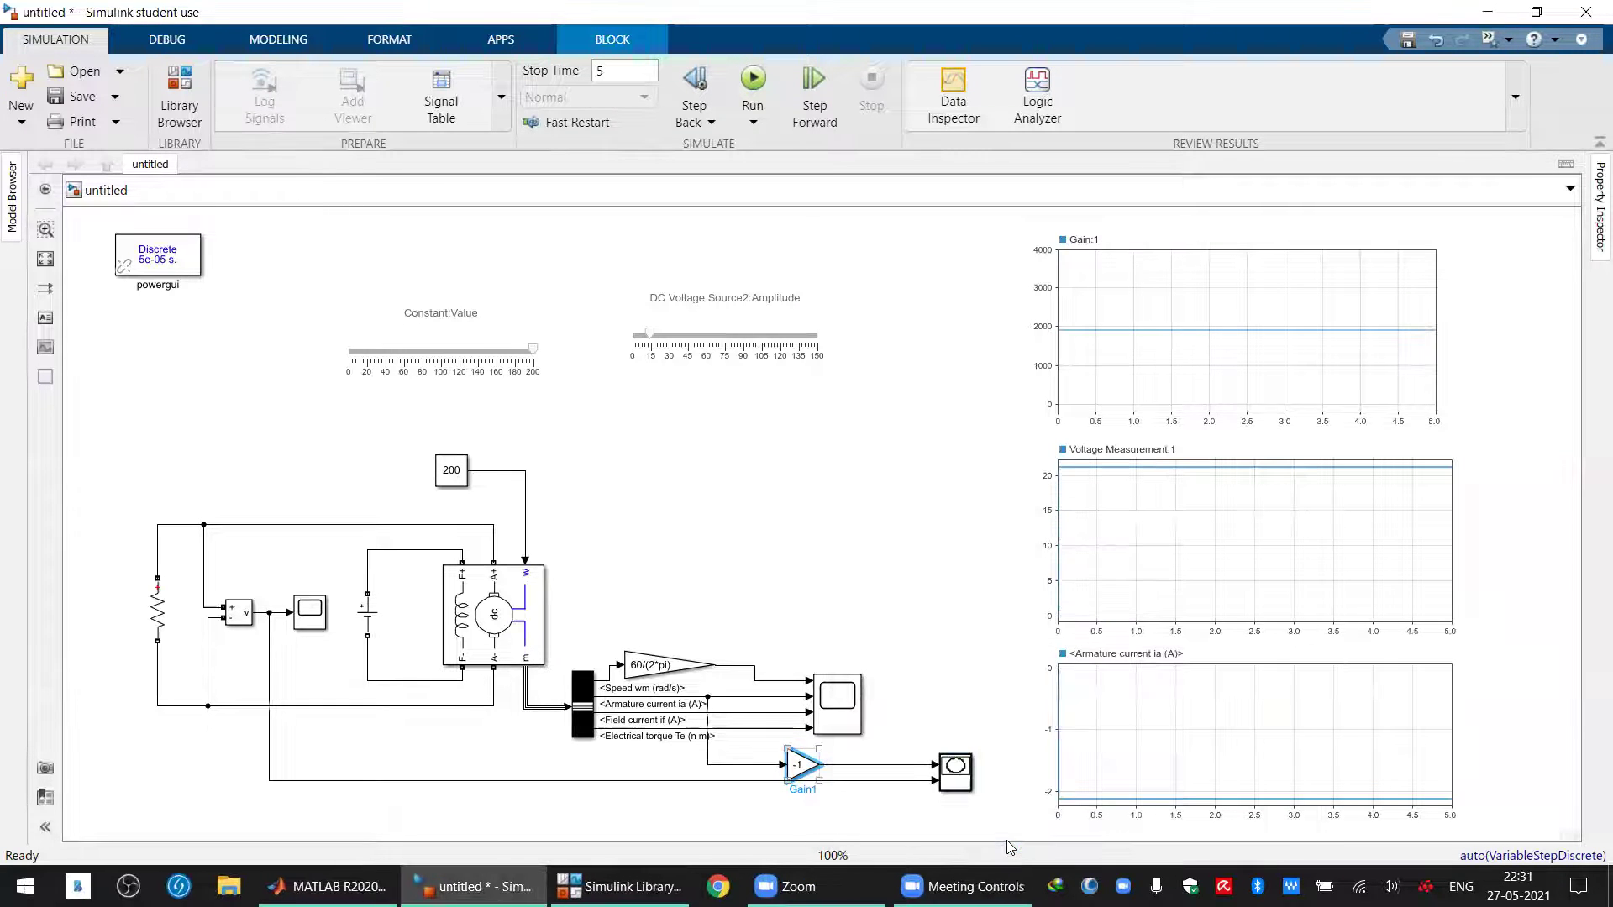
# Run the simulation with the inverted armature current, set the stop time to 50 and run it again
pyautogui.click(914, 602)
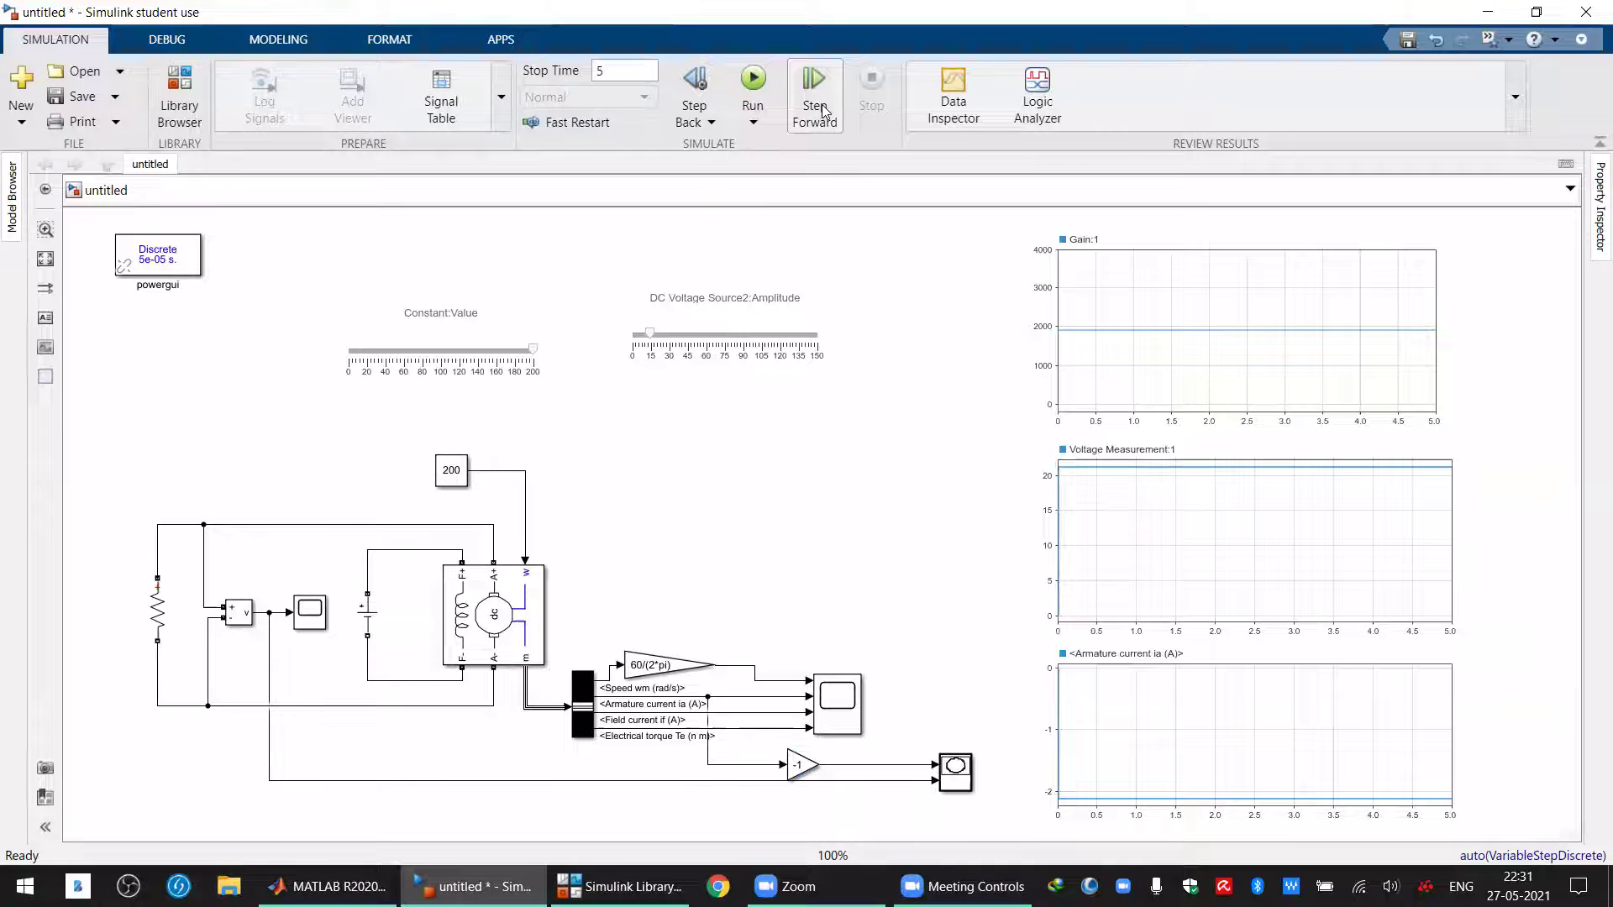
pyautogui.click(753, 81)
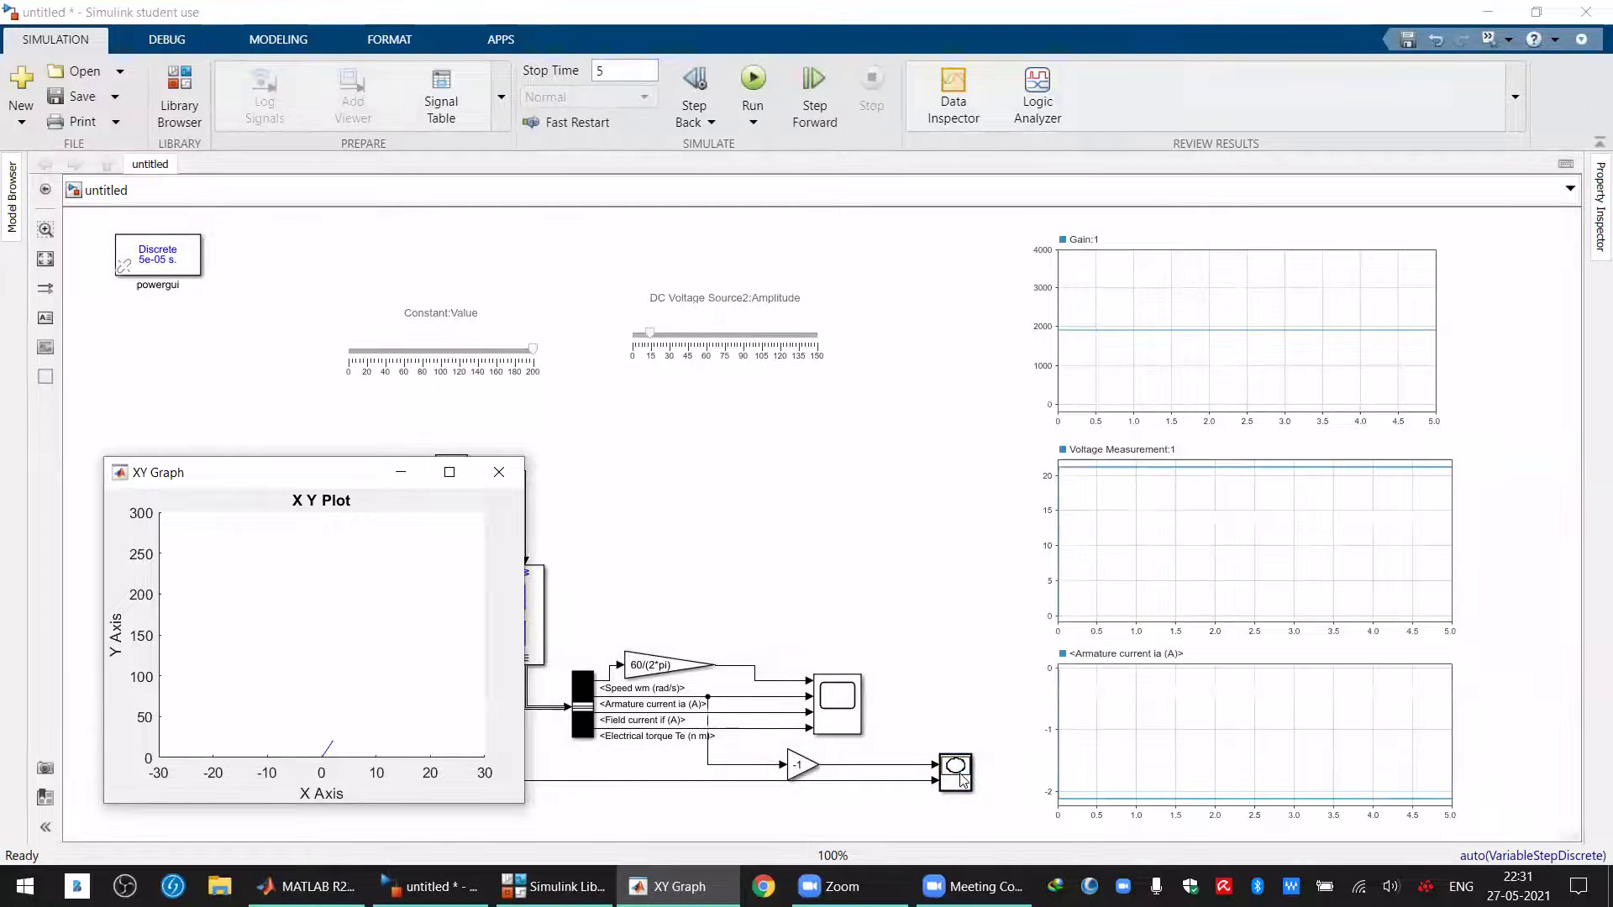
pyautogui.click(643, 65)
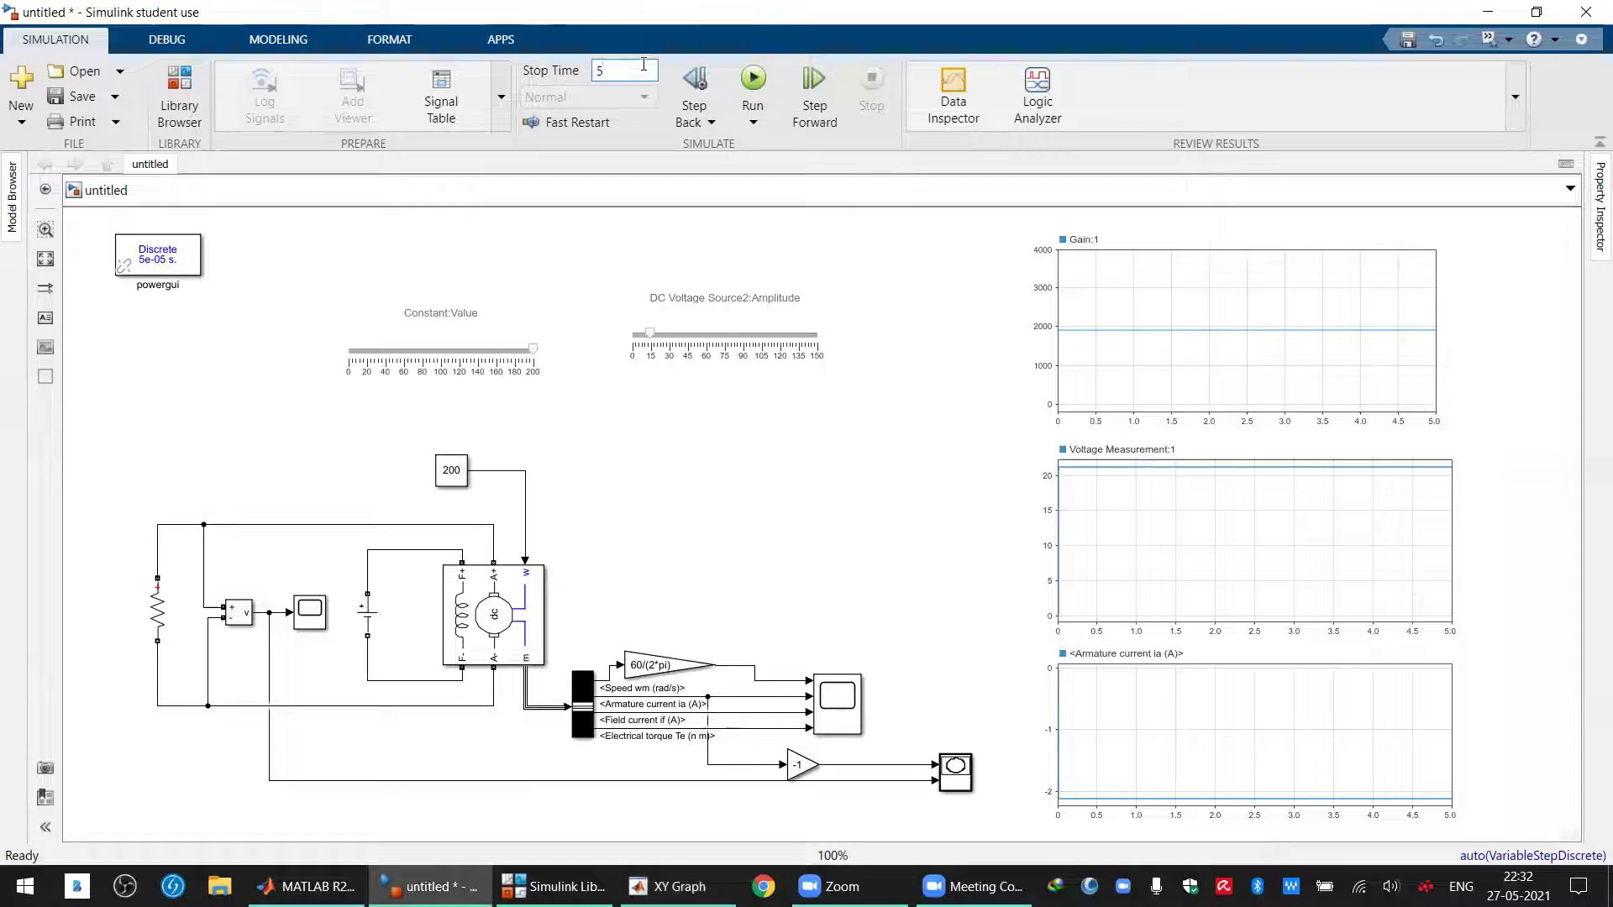
pyautogui.click(755, 79)
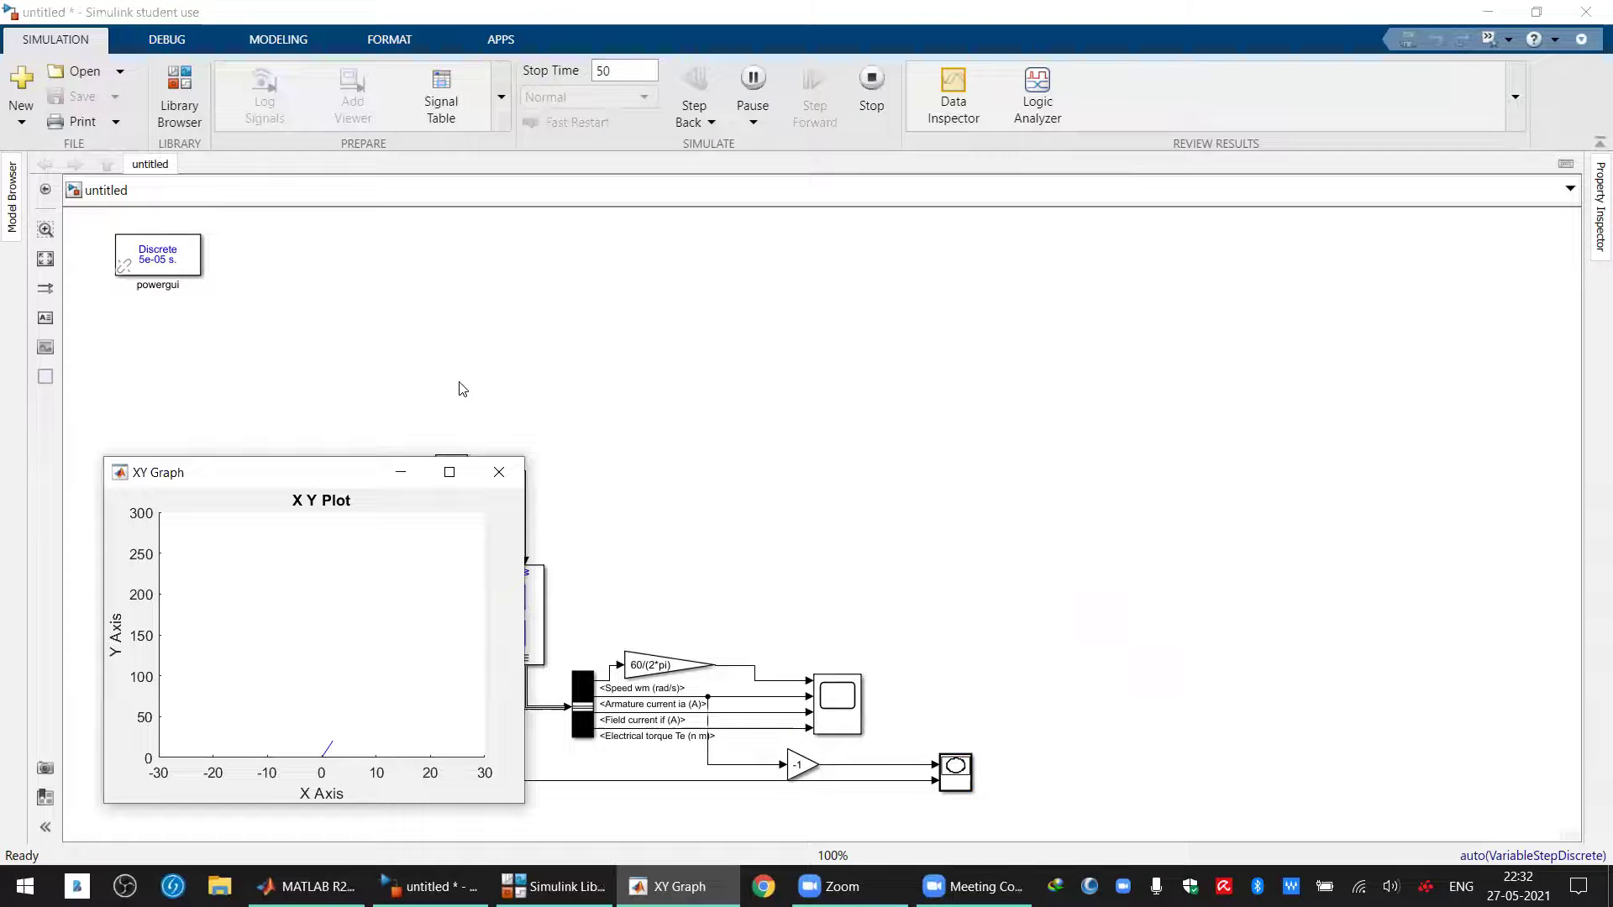
# Rerun the simulation and raise the DC Voltage Source2 amplitude slider to 150 while it is running
pyautogui.click(683, 488)
pyautogui.click(639, 388)
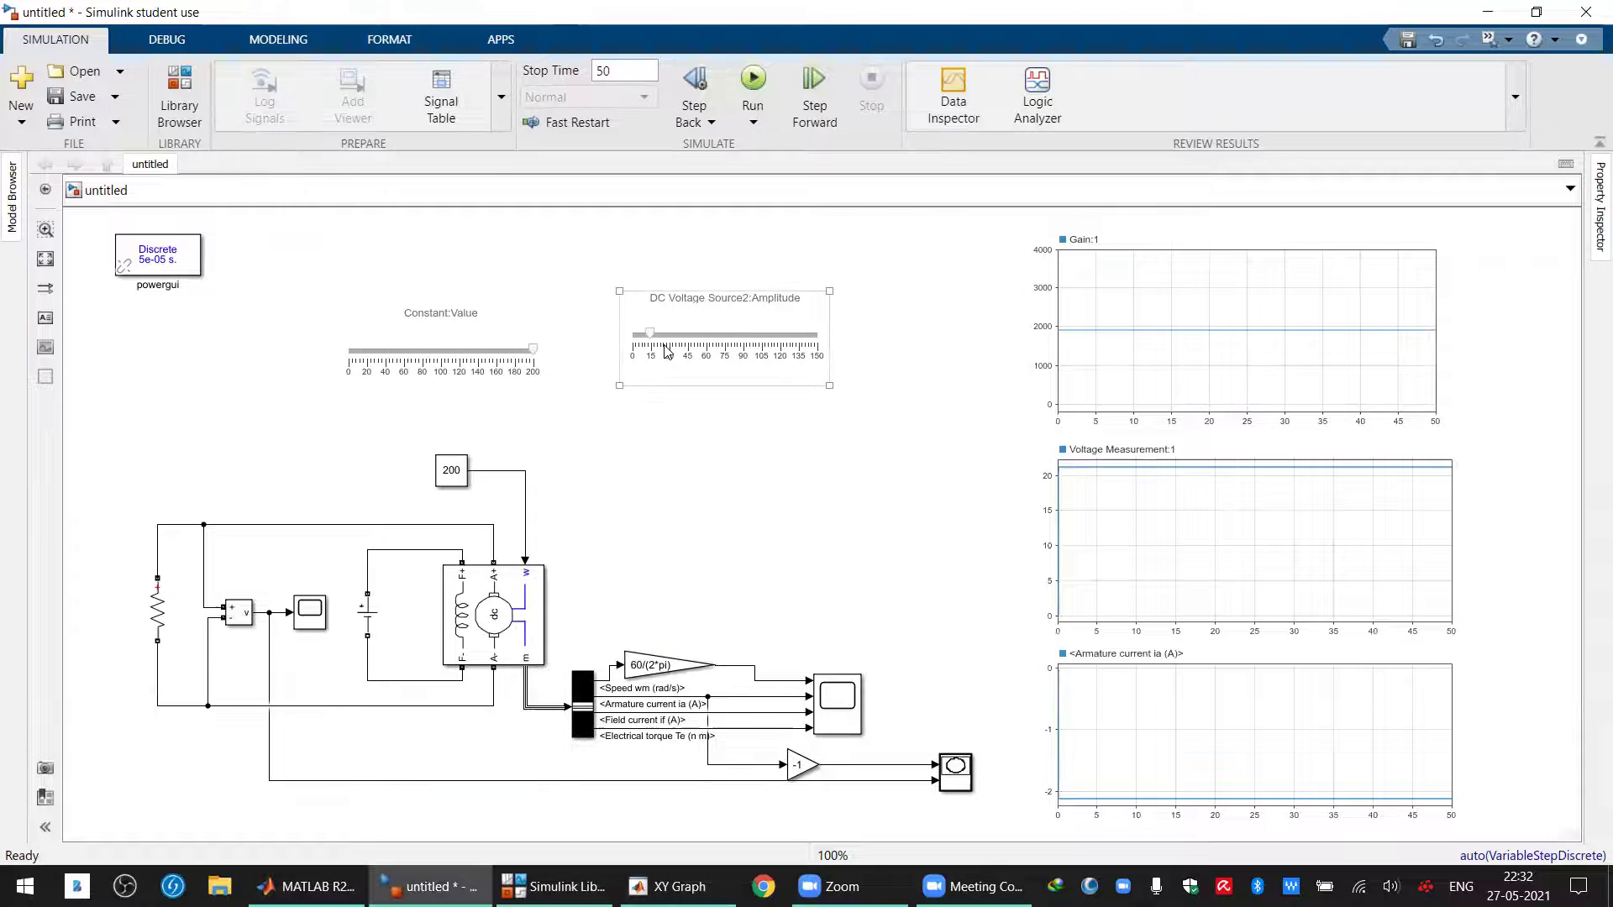
pyautogui.moveTo(653, 336); pyautogui.dragTo(670, 336)
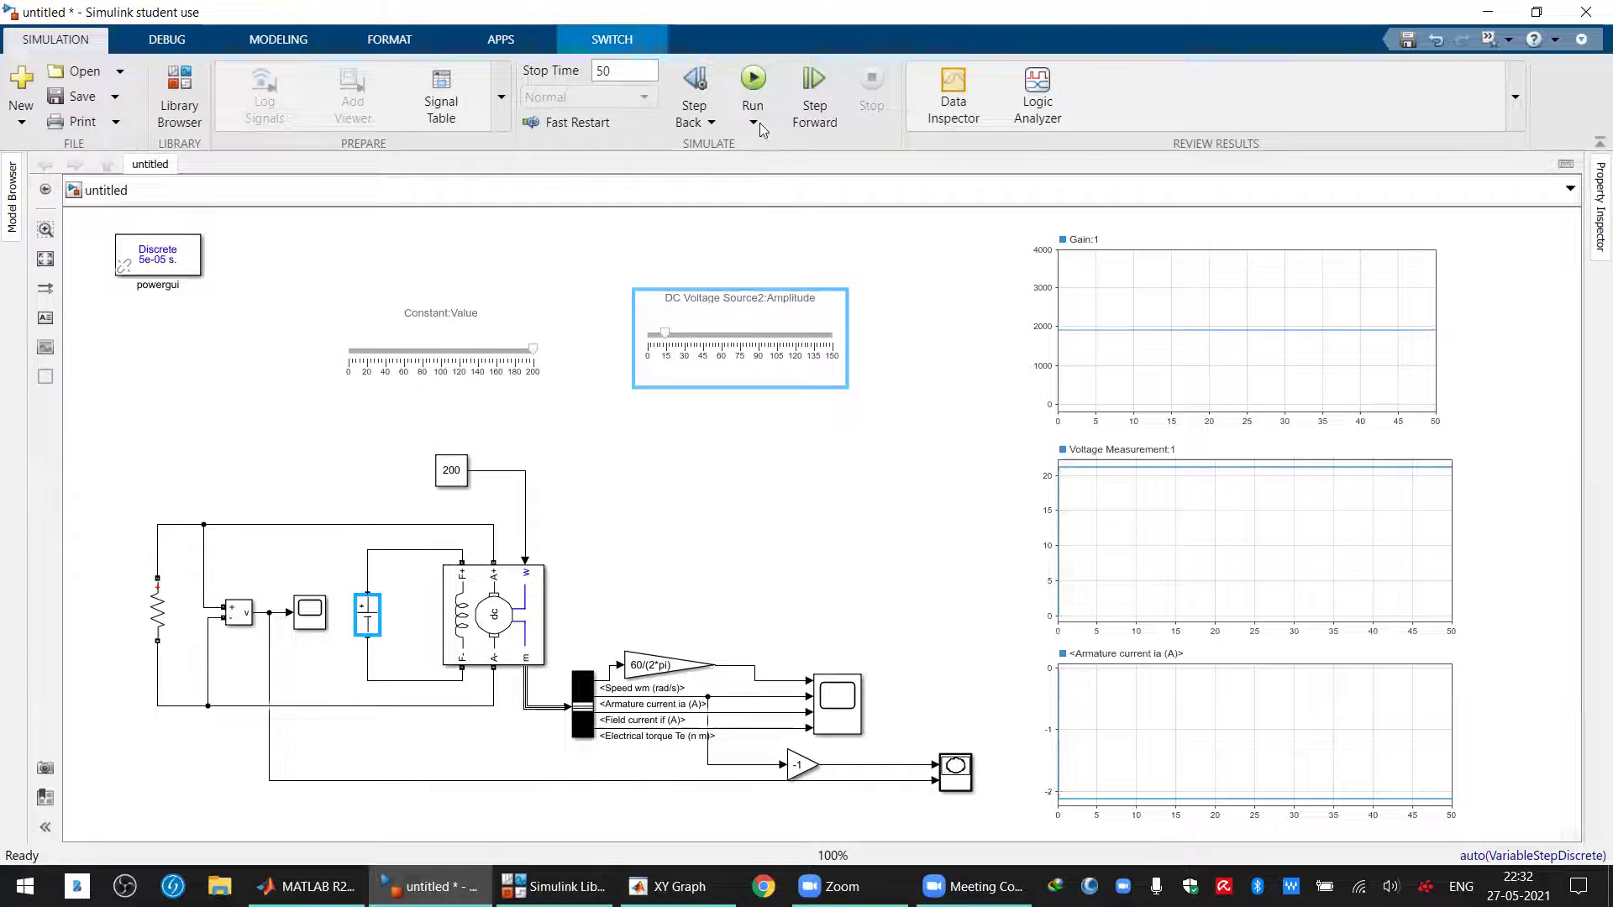
pyautogui.hotkey('ctrl', 't')
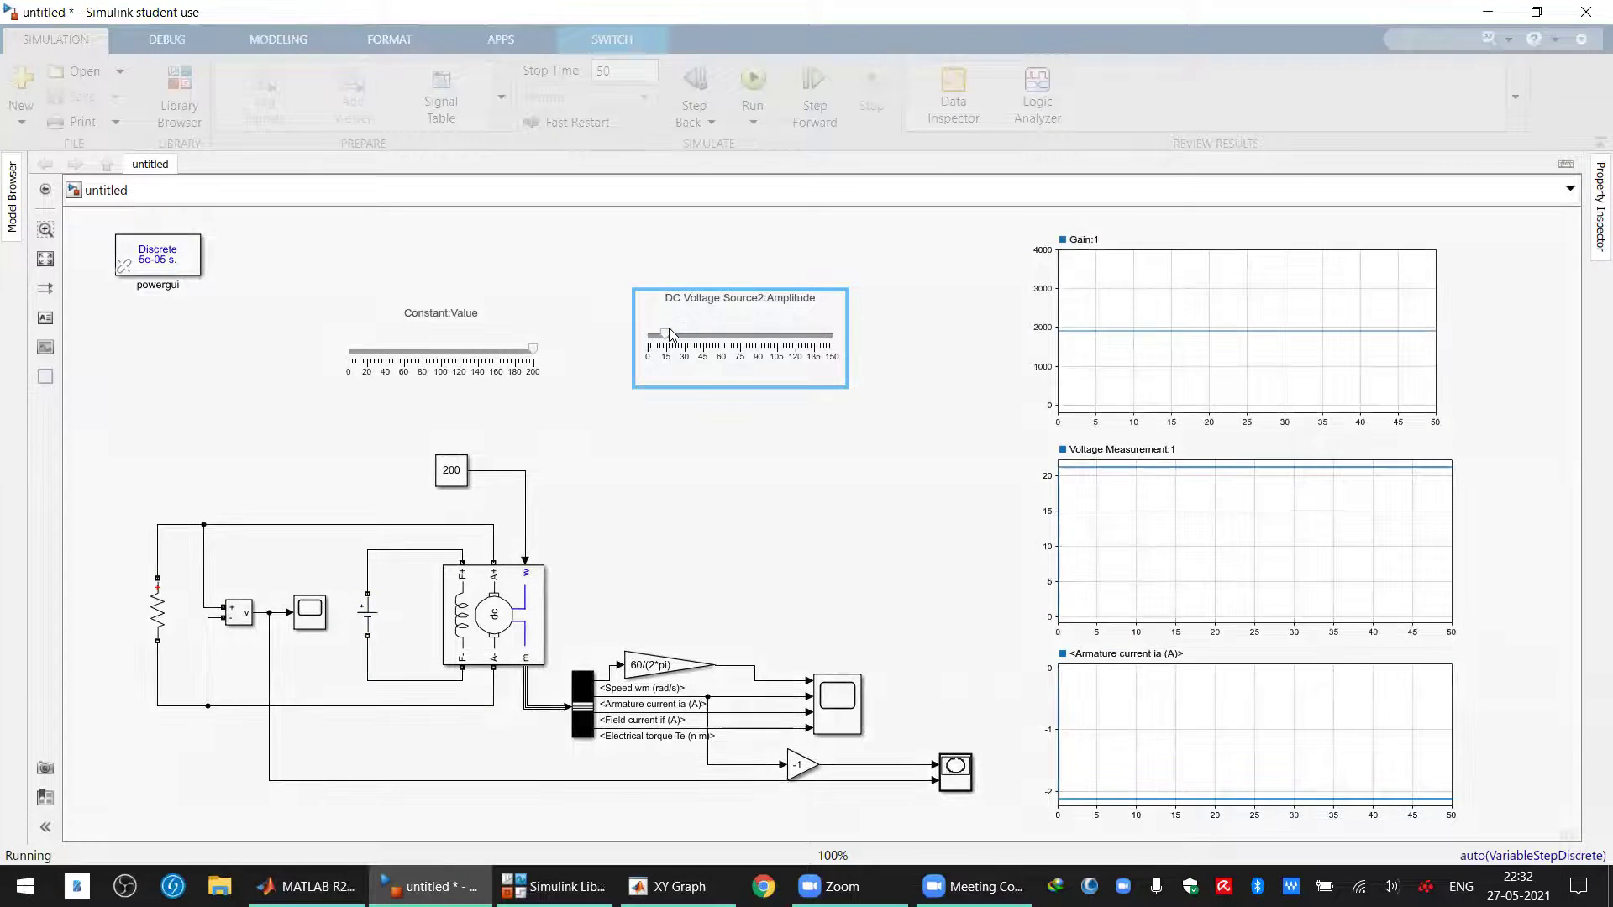
pyautogui.moveTo(672, 335); pyautogui.dragTo(846, 343)
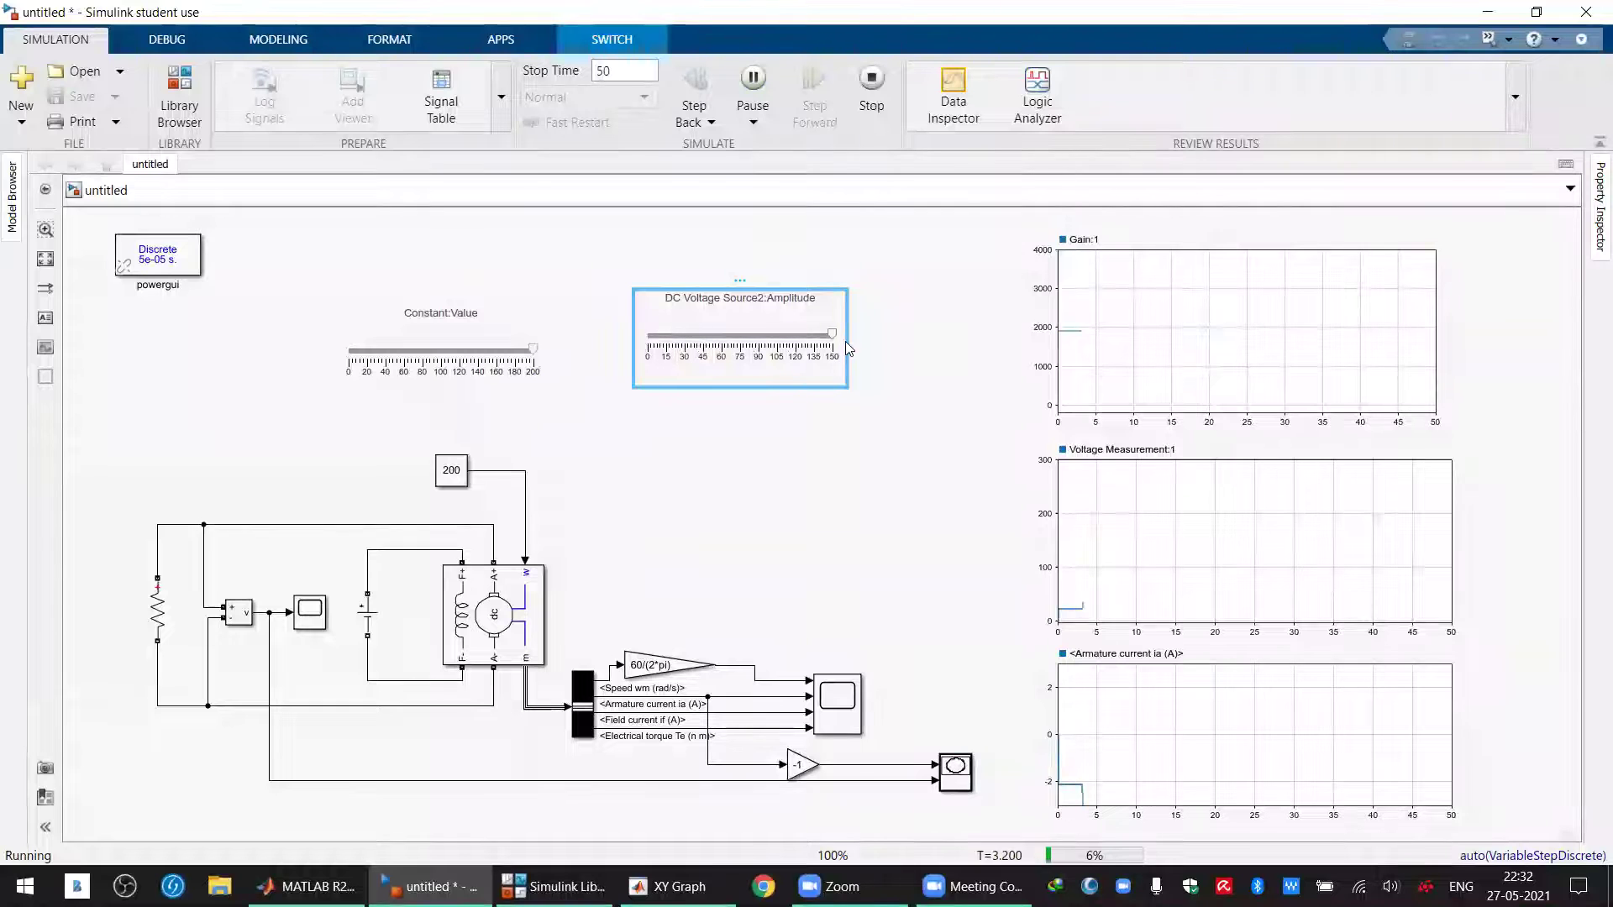
# Stop the simulation, run it again at the raised field voltage and close the XY plot
pyautogui.click(873, 82)
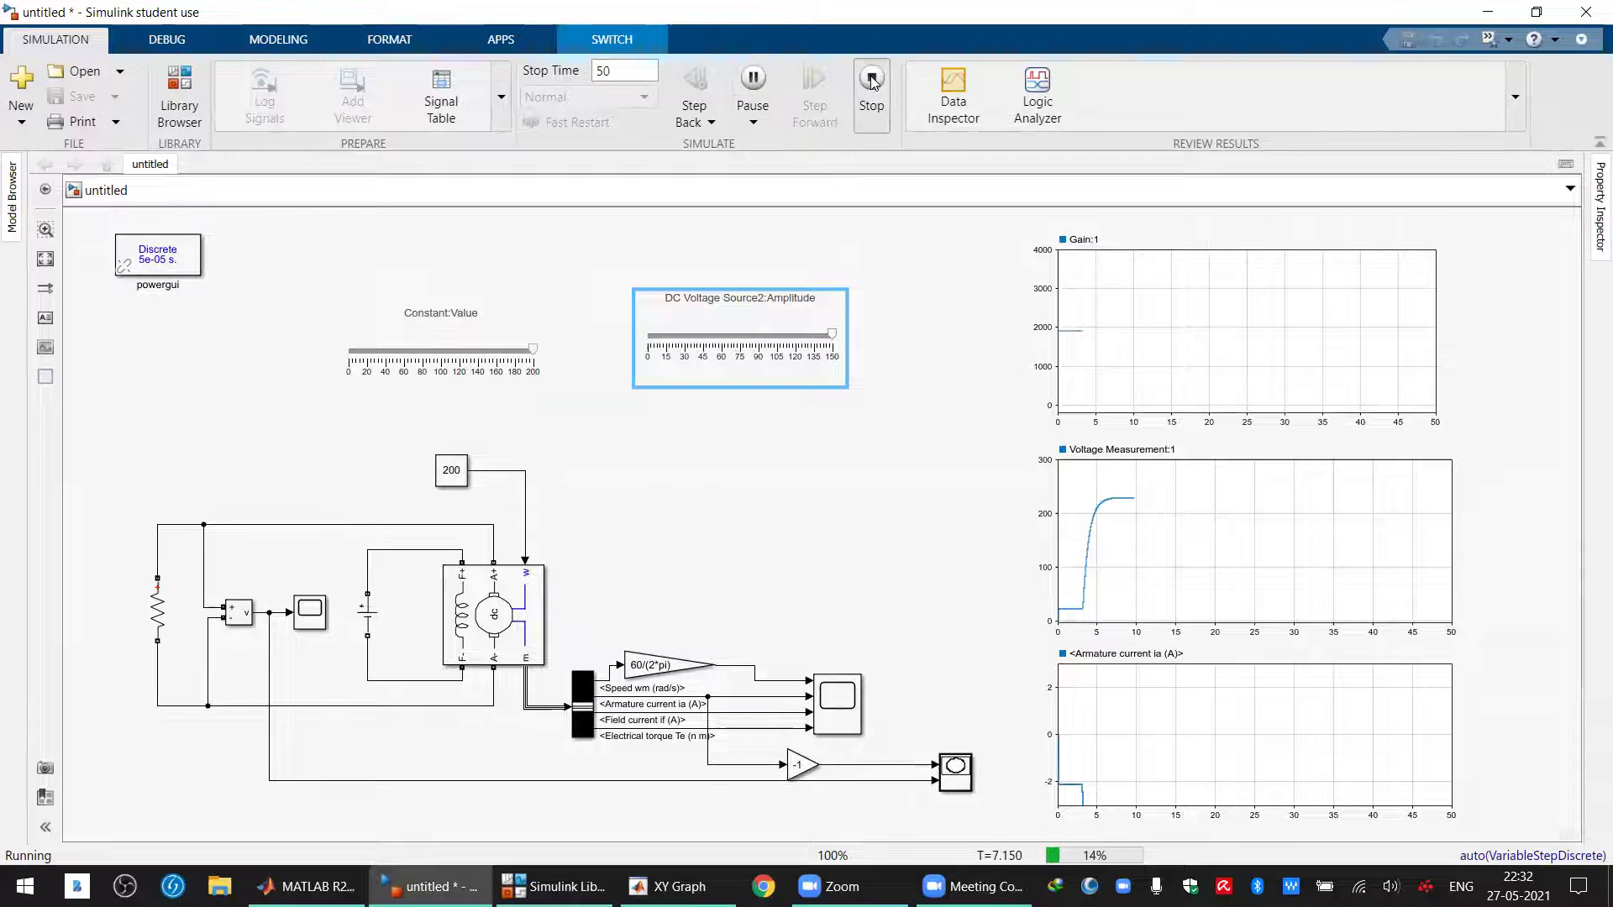
pyautogui.click(750, 82)
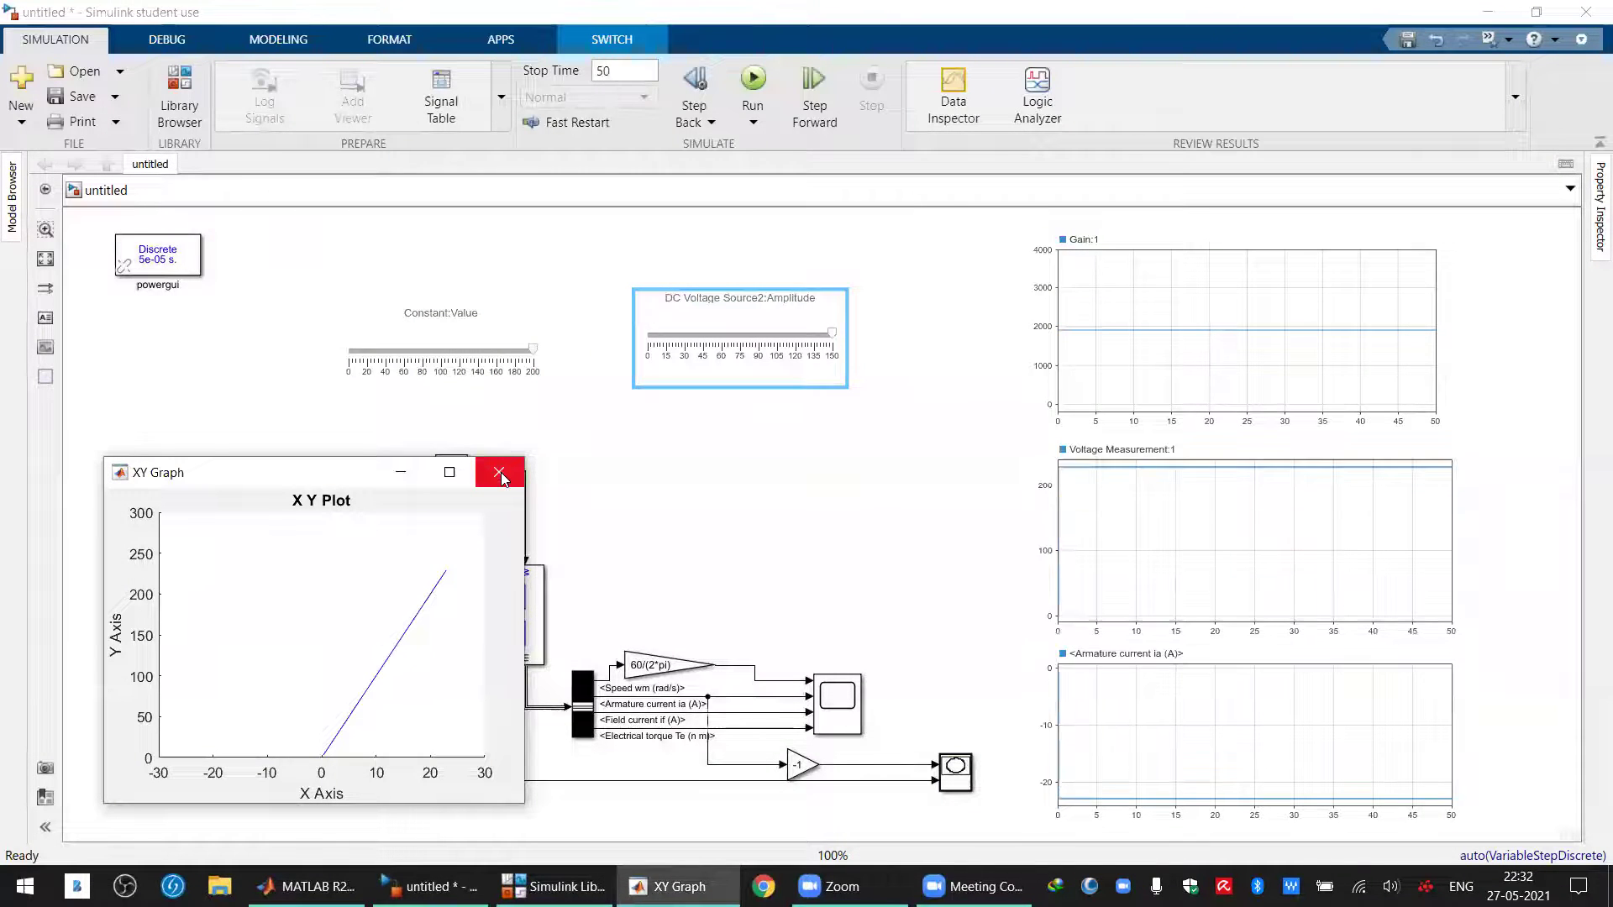
pyautogui.click(501, 473)
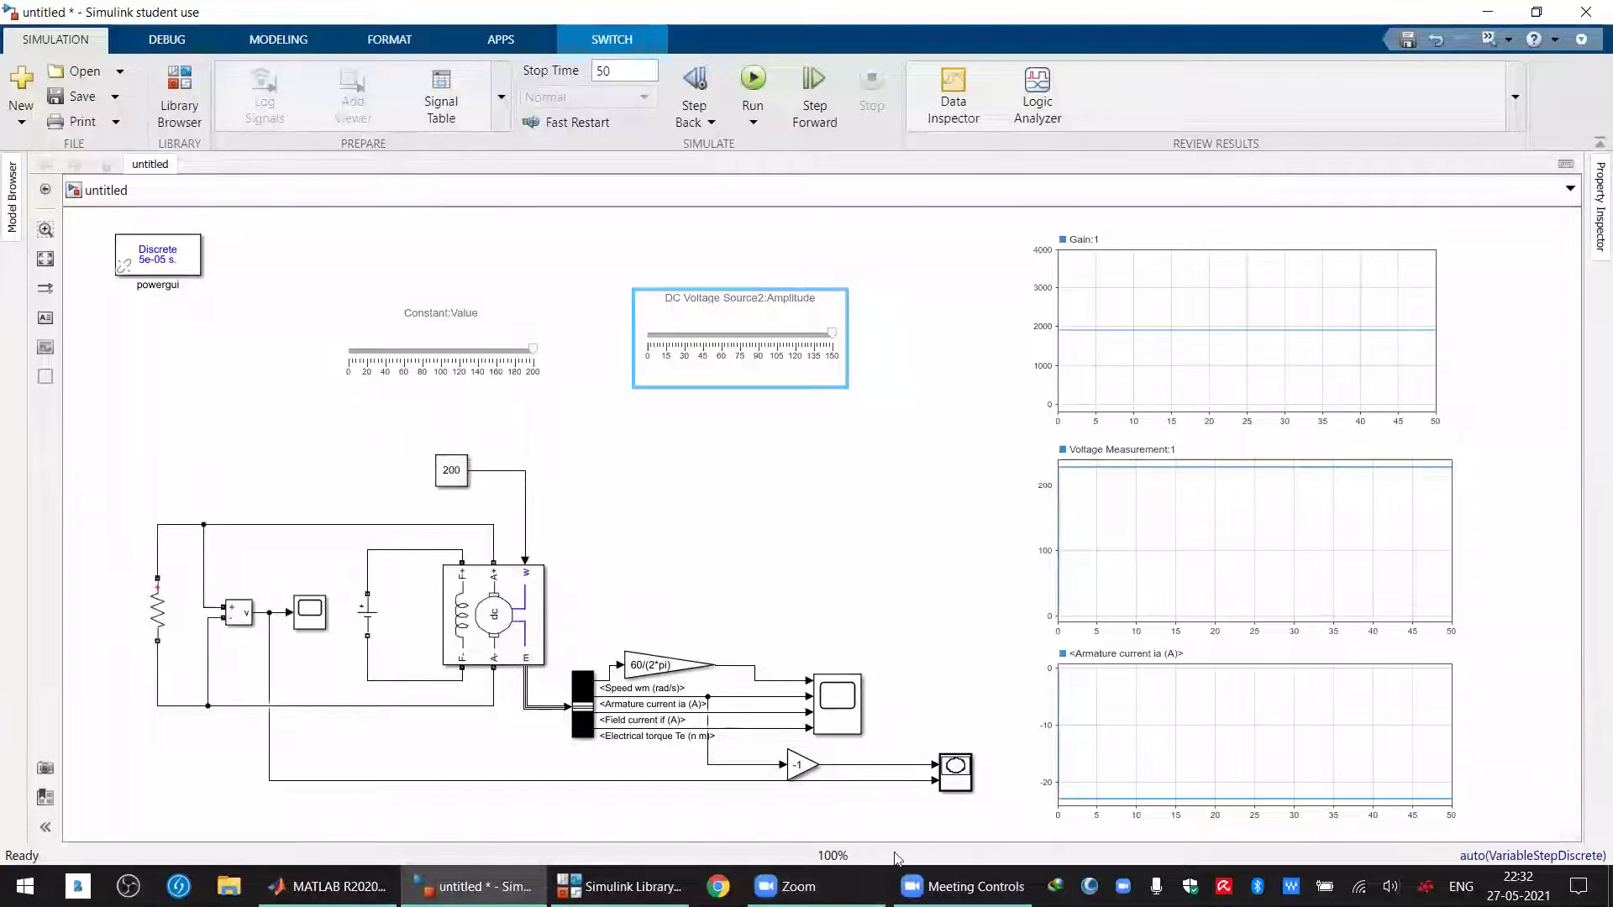
pyautogui.click(912, 766)
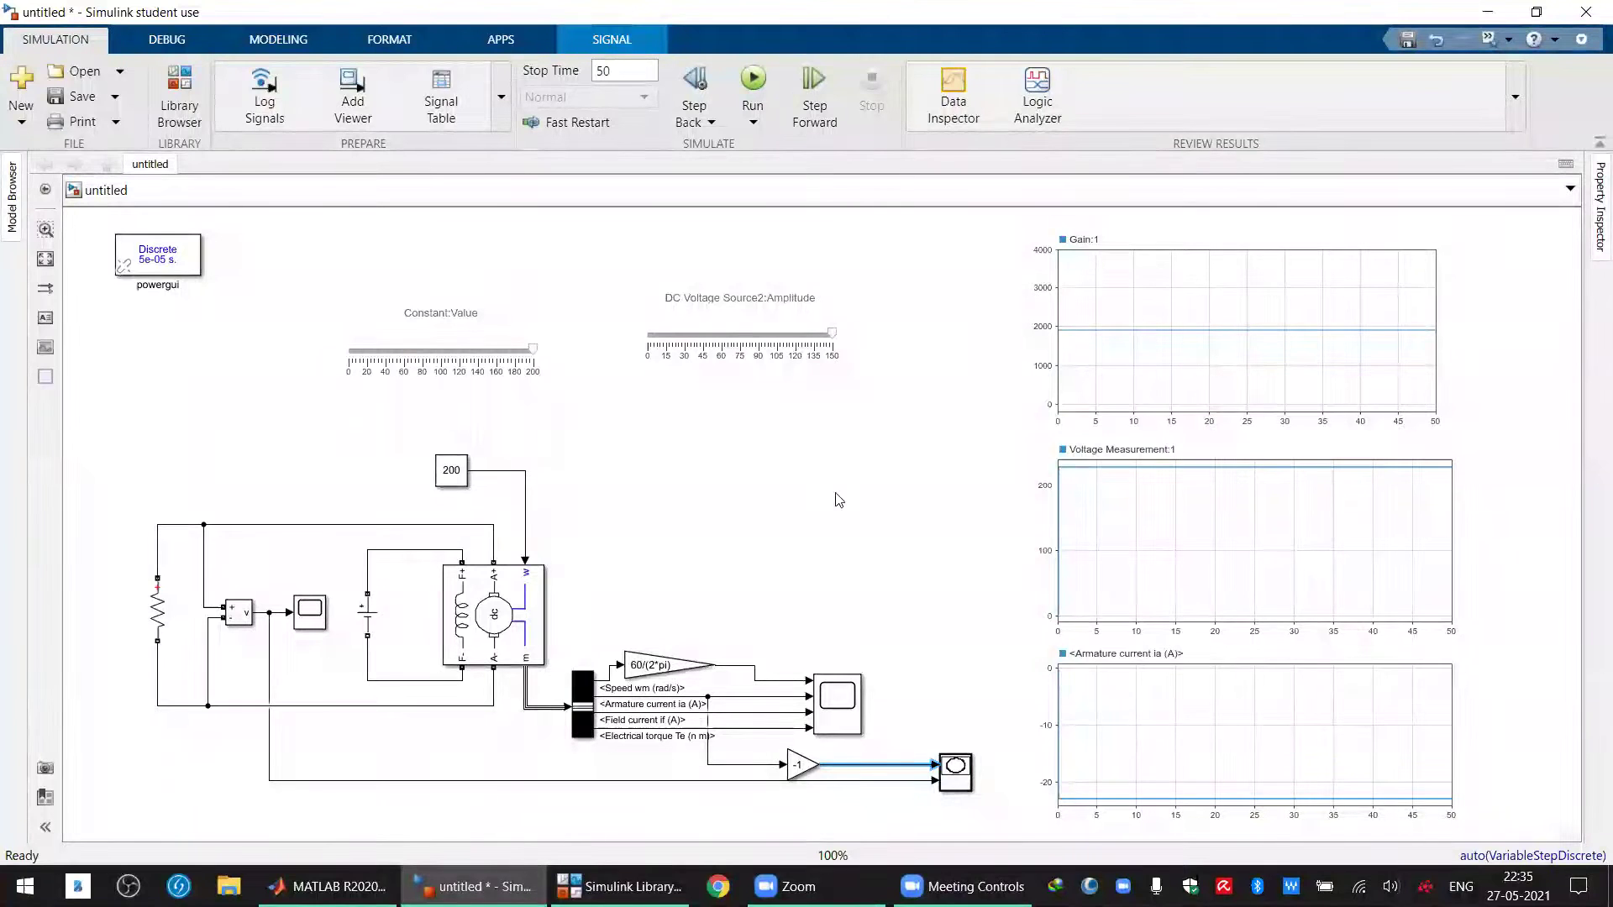
pyautogui.click(671, 611)
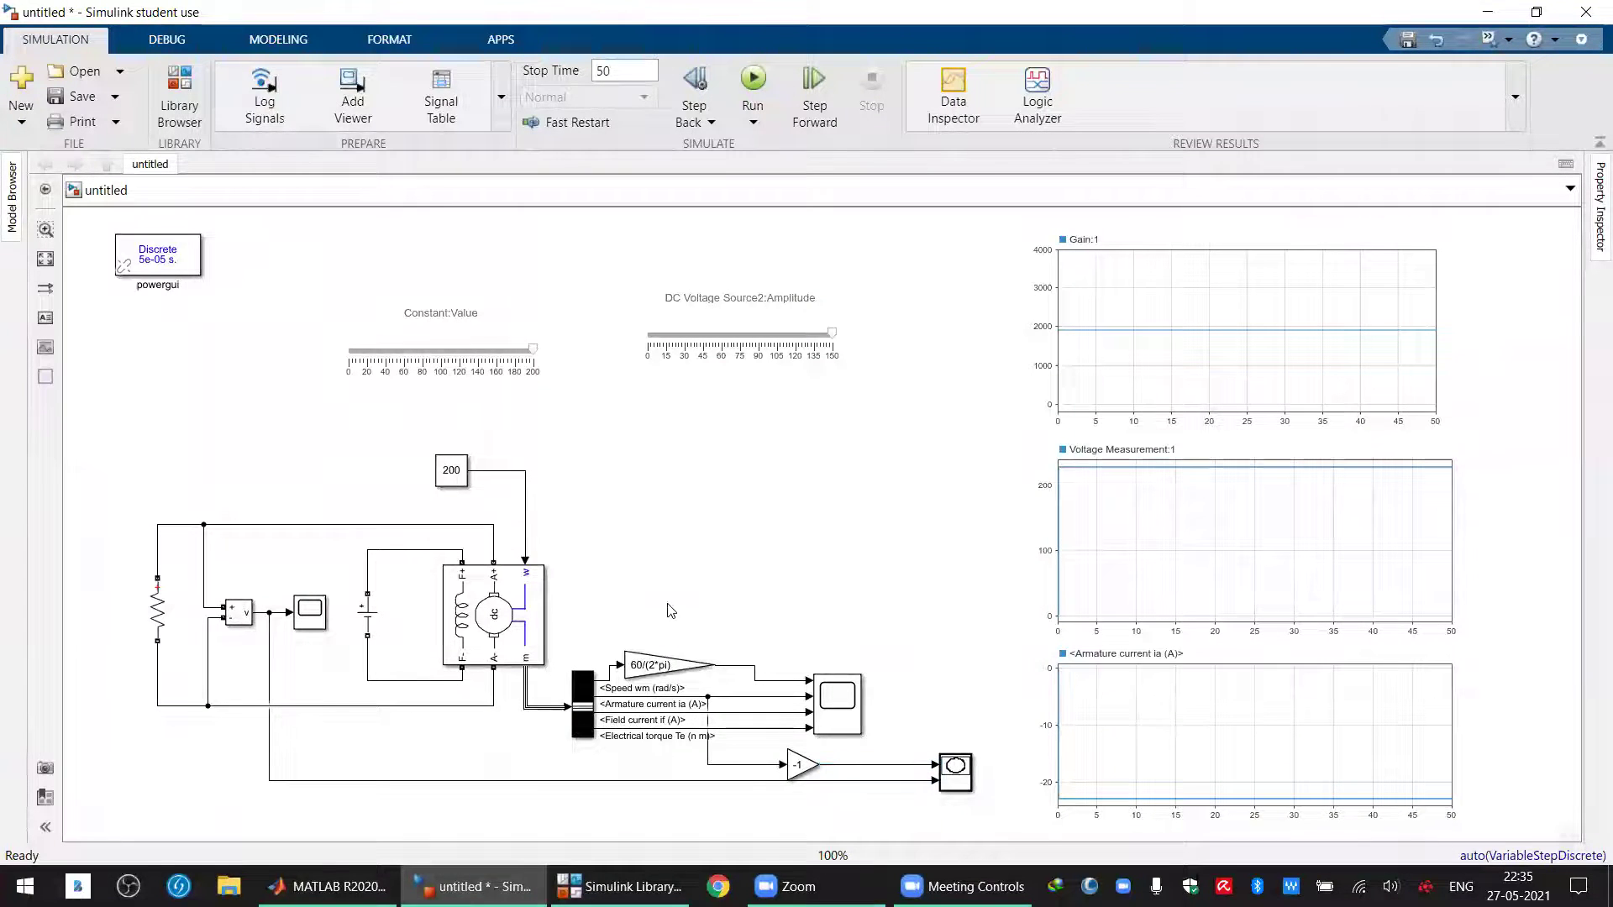
# Add a dashboard Slider to the empty area above the load resistor
pyautogui.click(619, 886)
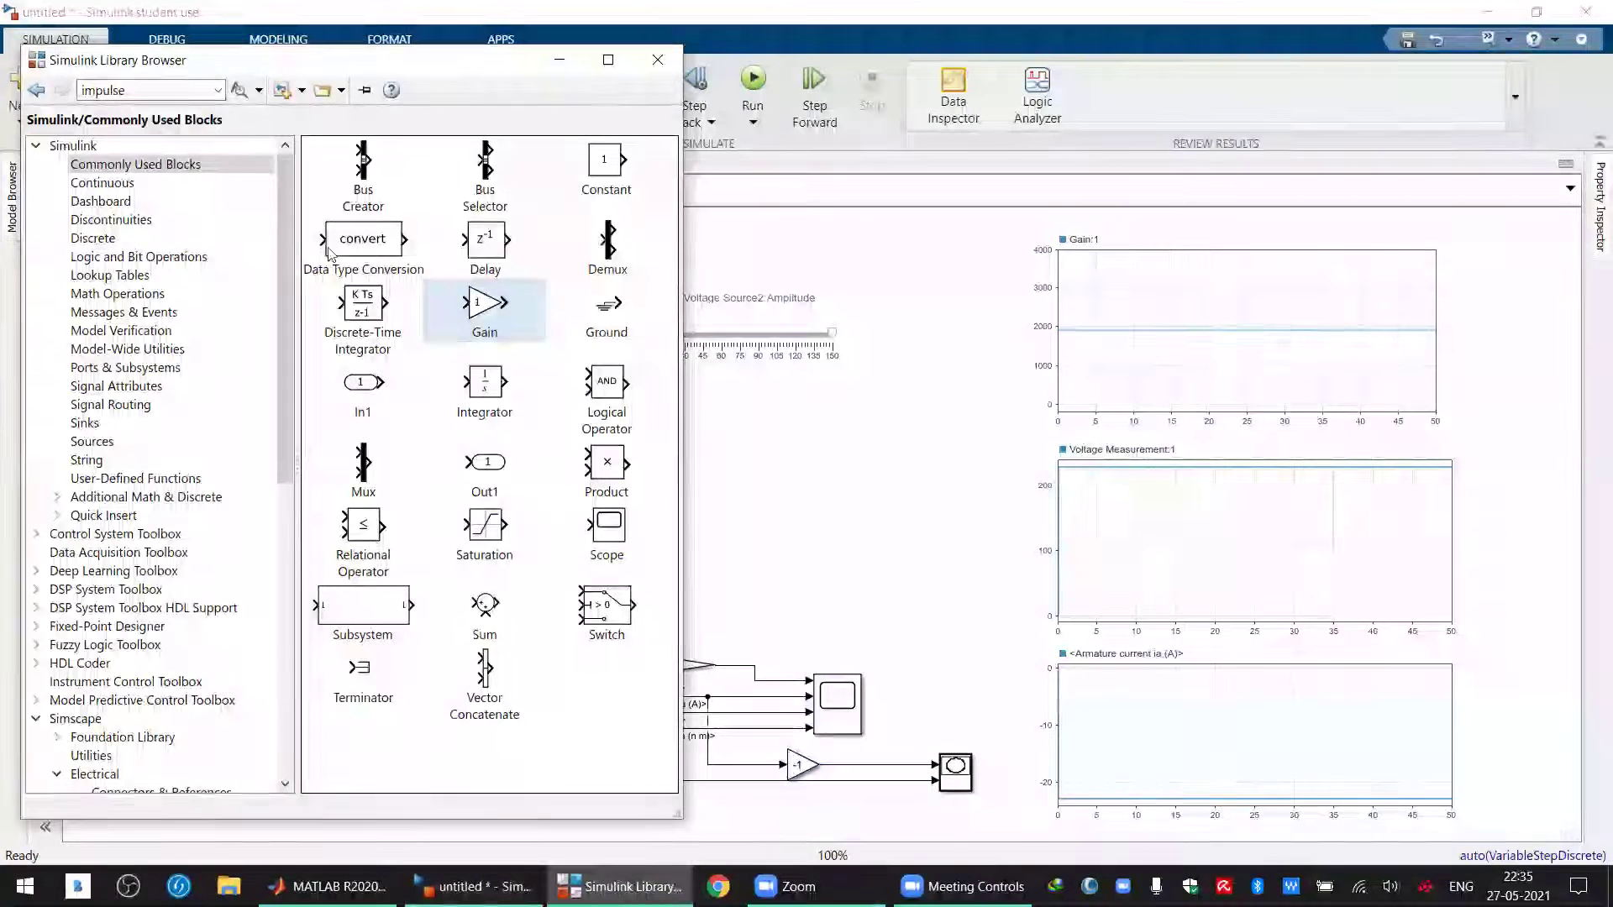
pyautogui.click(191, 199)
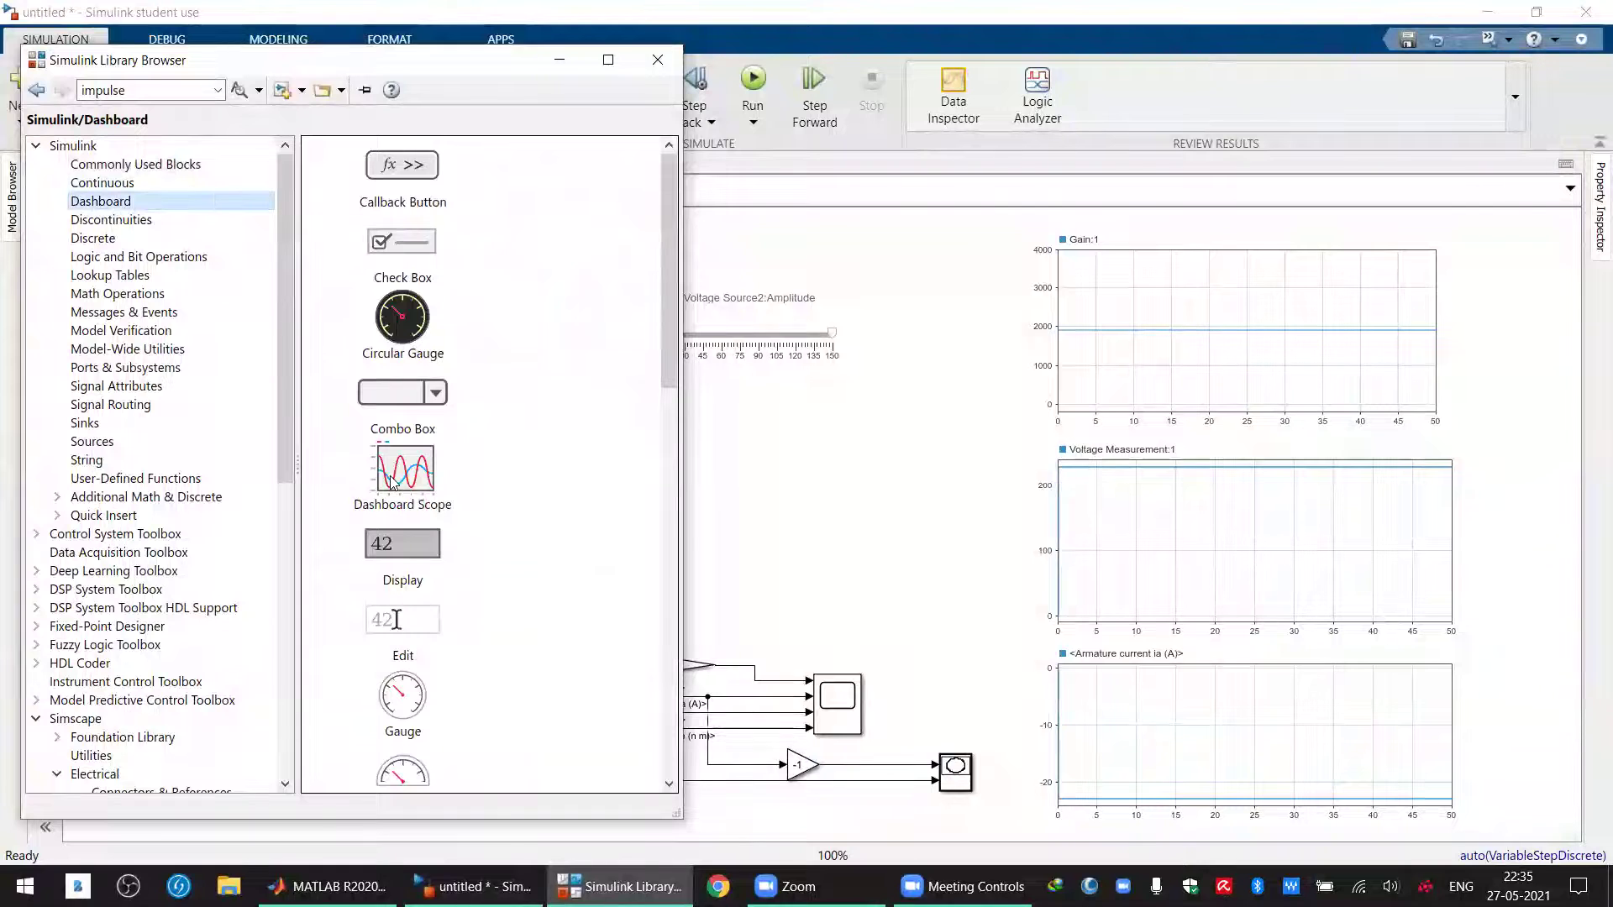
pyautogui.scroll(-6, 662, 467)
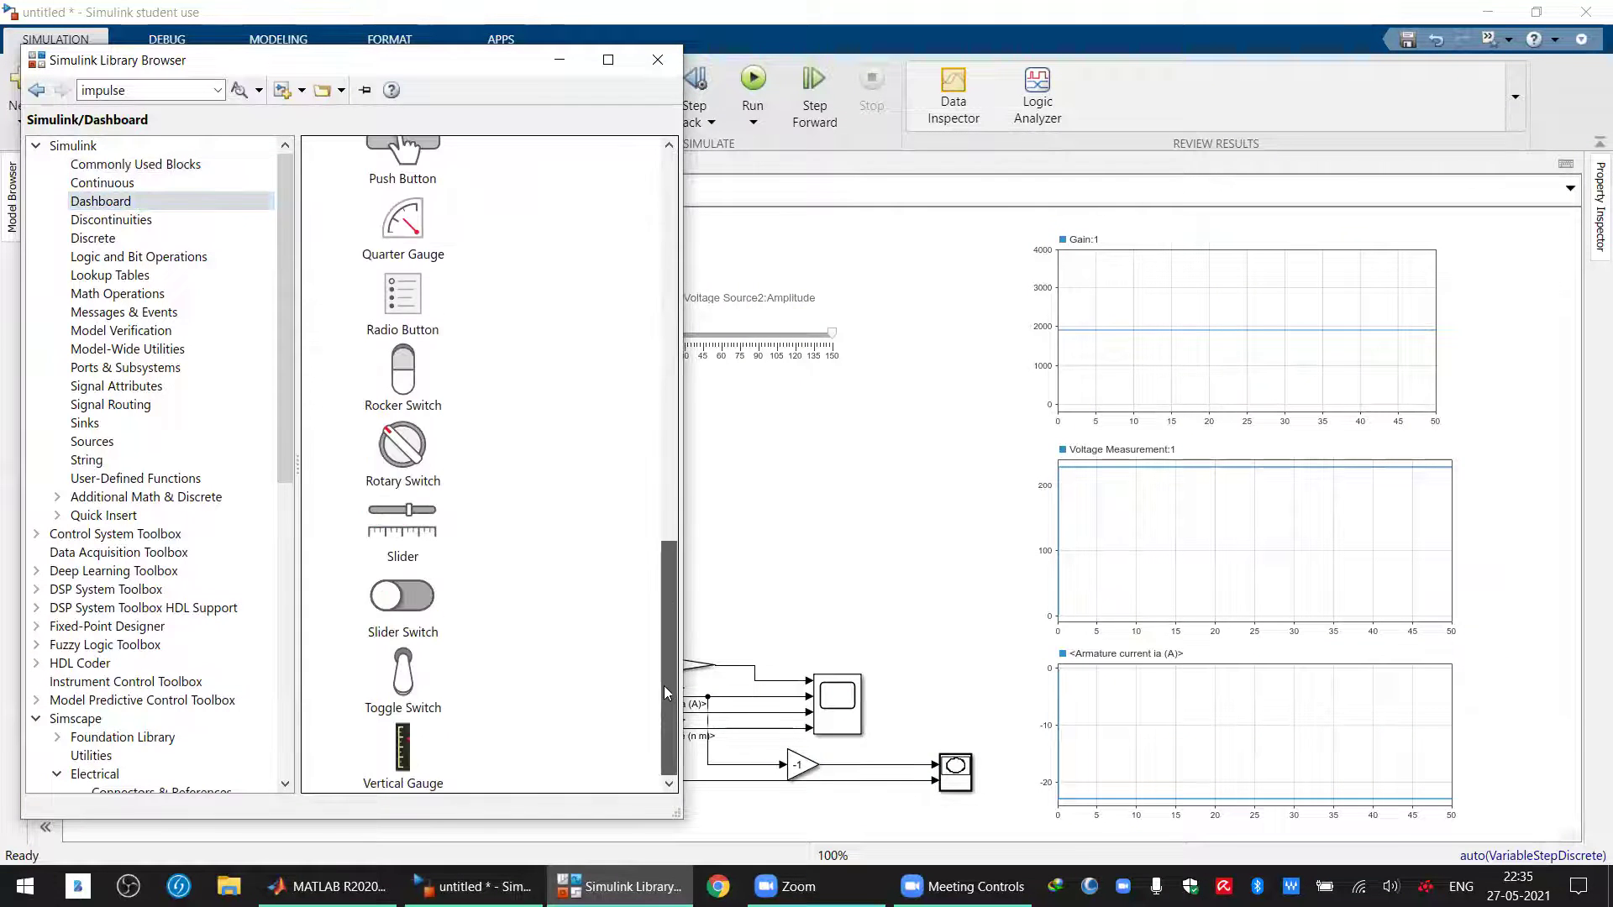
pyautogui.moveTo(403, 521); pyautogui.dragTo(198, 429)
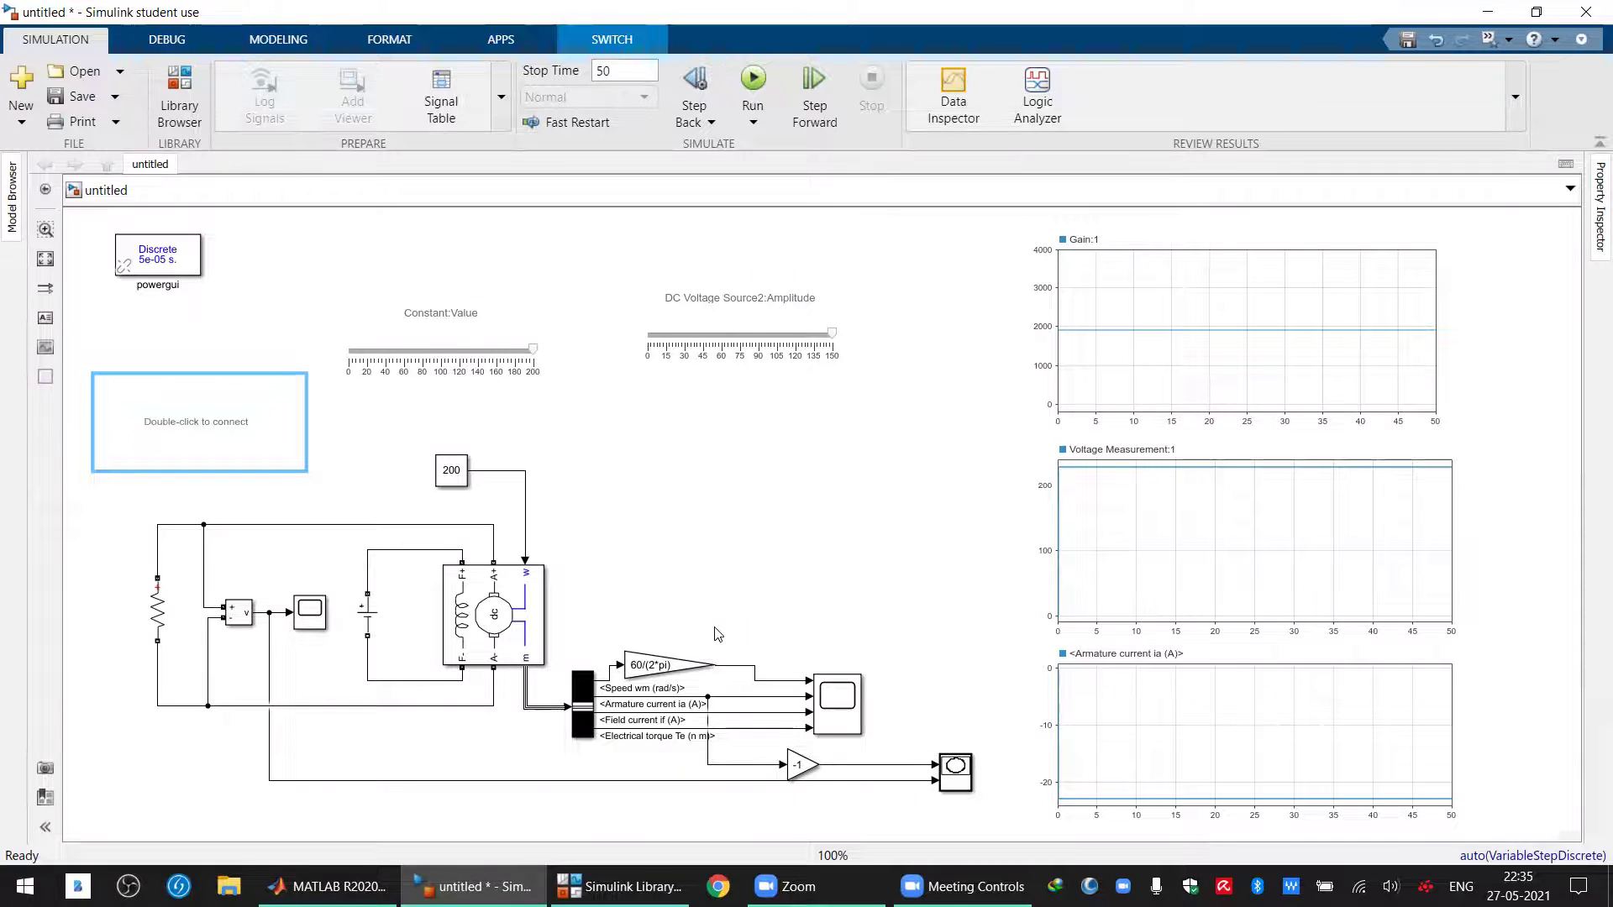
# Try to connect the new dashboard slider to the load resistor's parameters
pyautogui.click(154, 624)
pyautogui.click(154, 623)
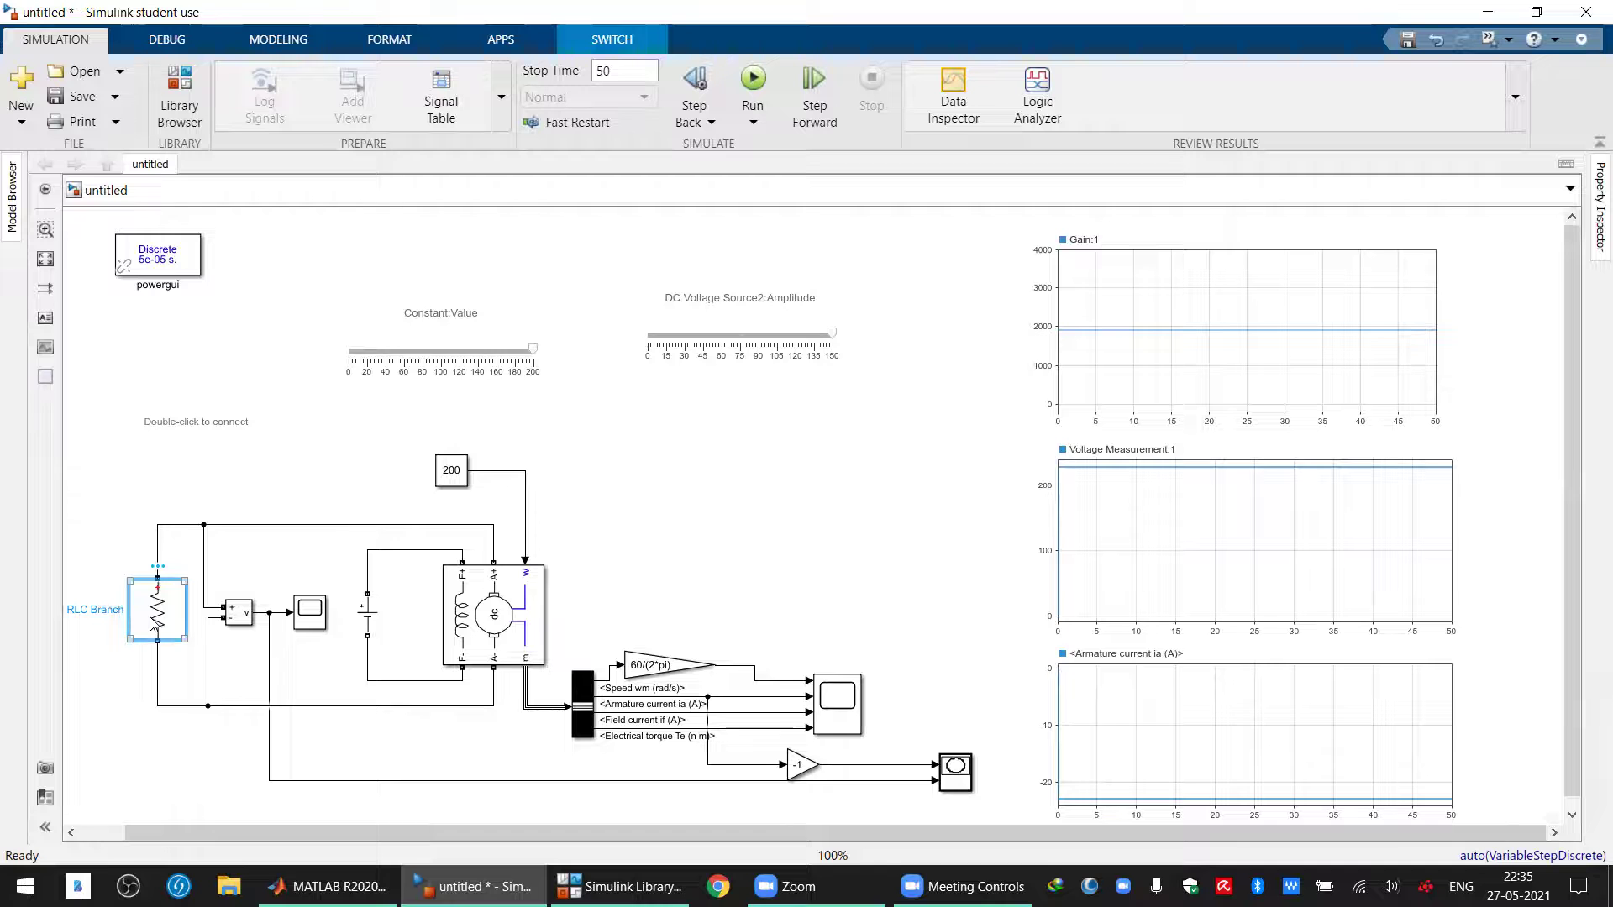
pyautogui.click(188, 421)
pyautogui.doubleClick(188, 421)
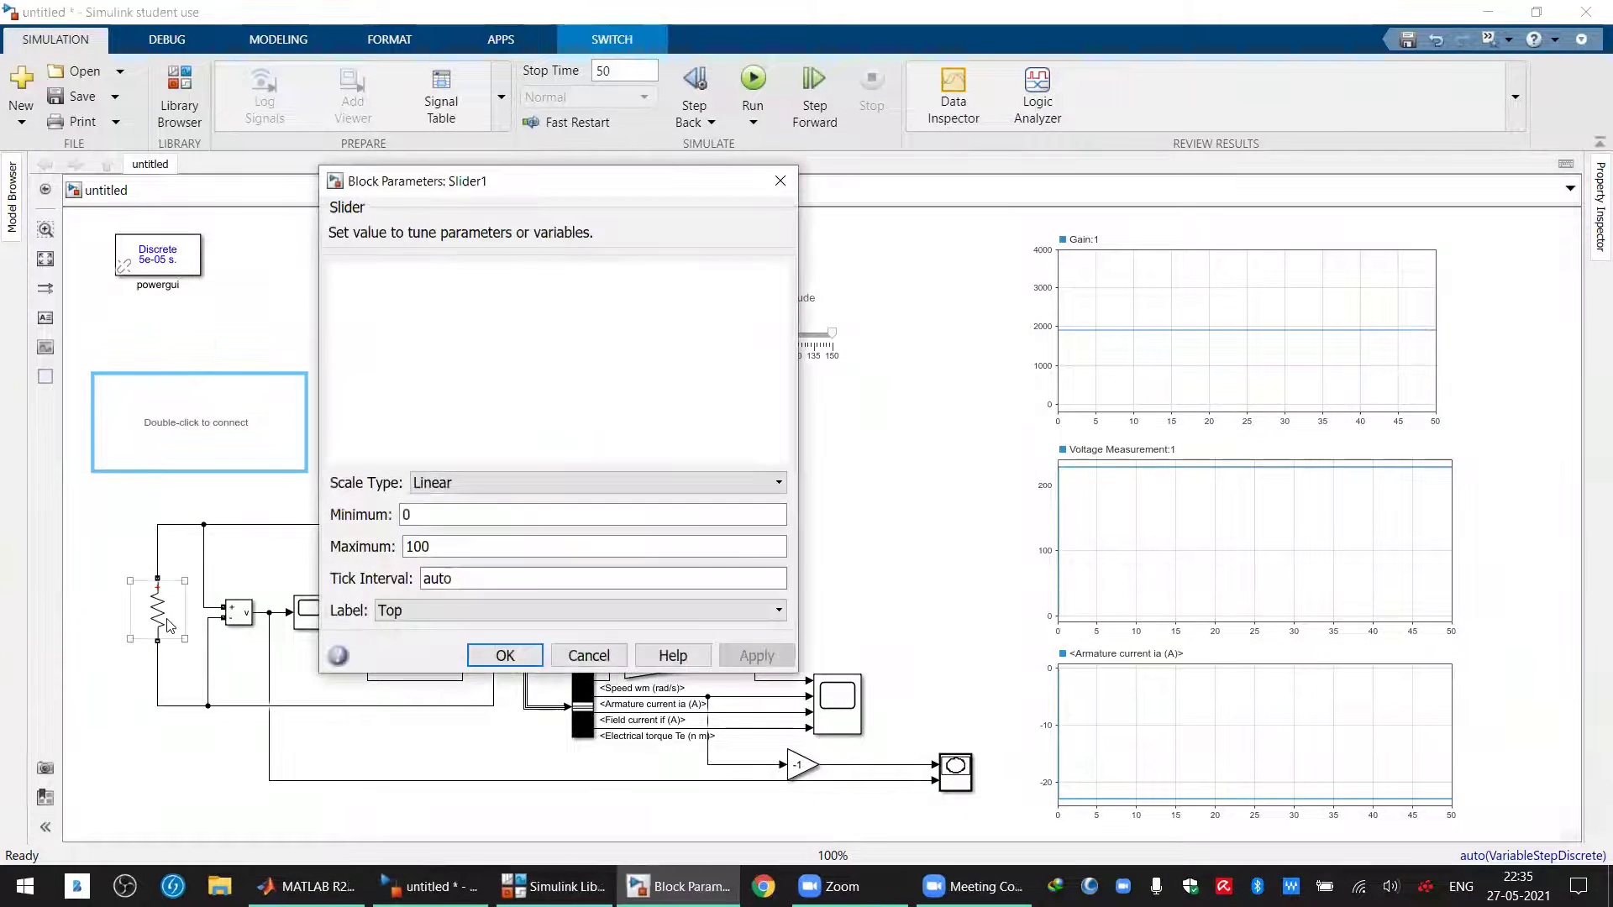
pyautogui.click(165, 606)
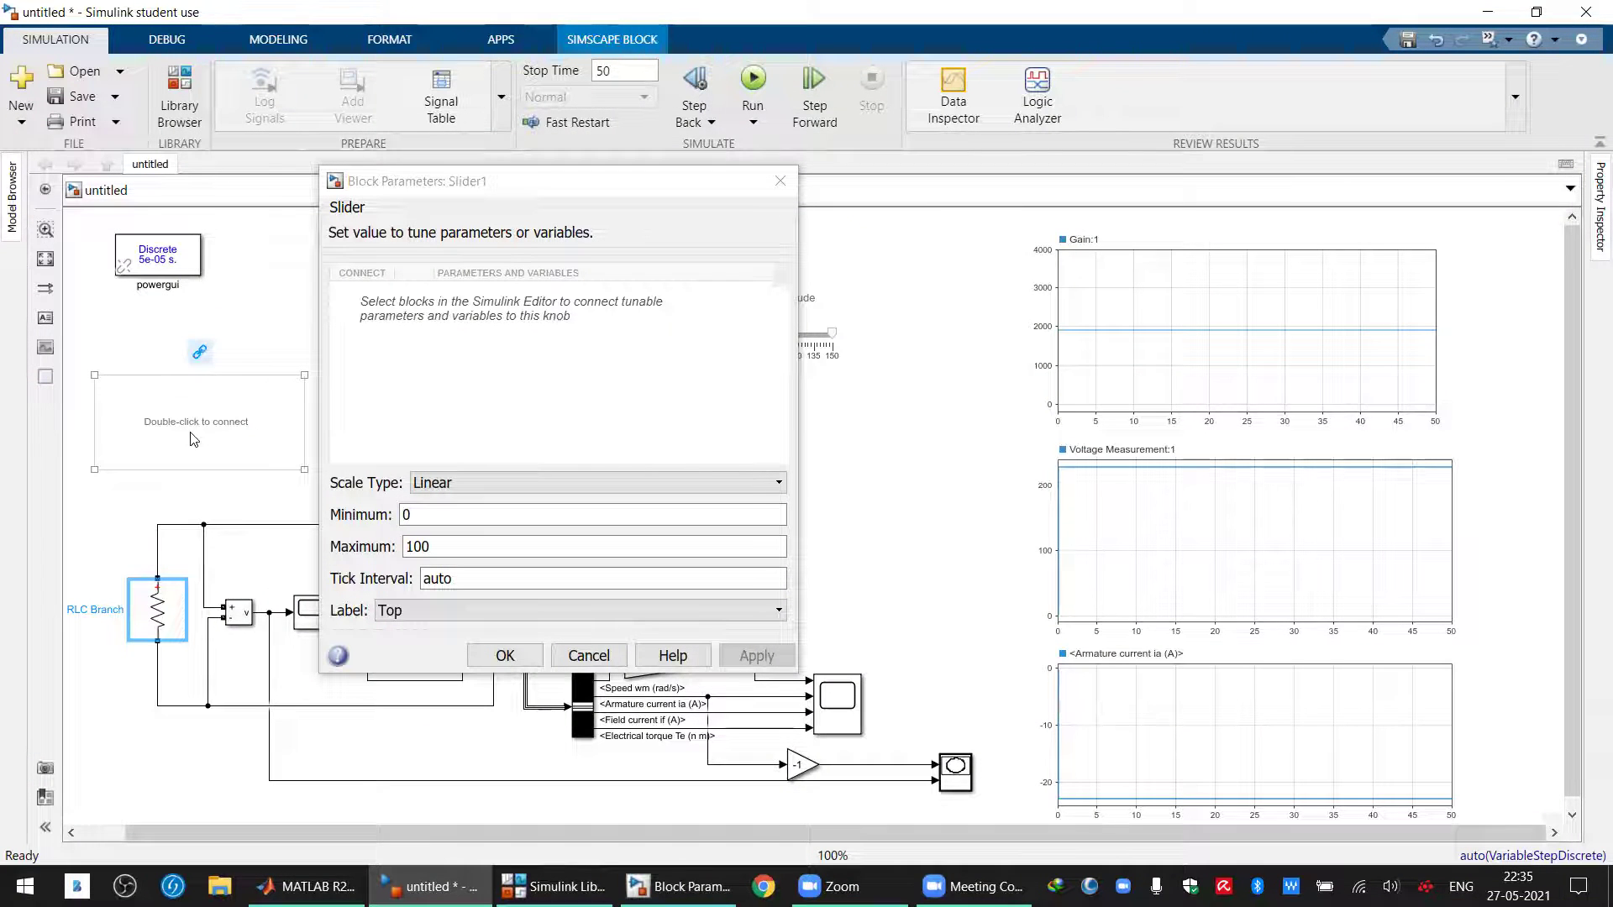
pyautogui.click(155, 611)
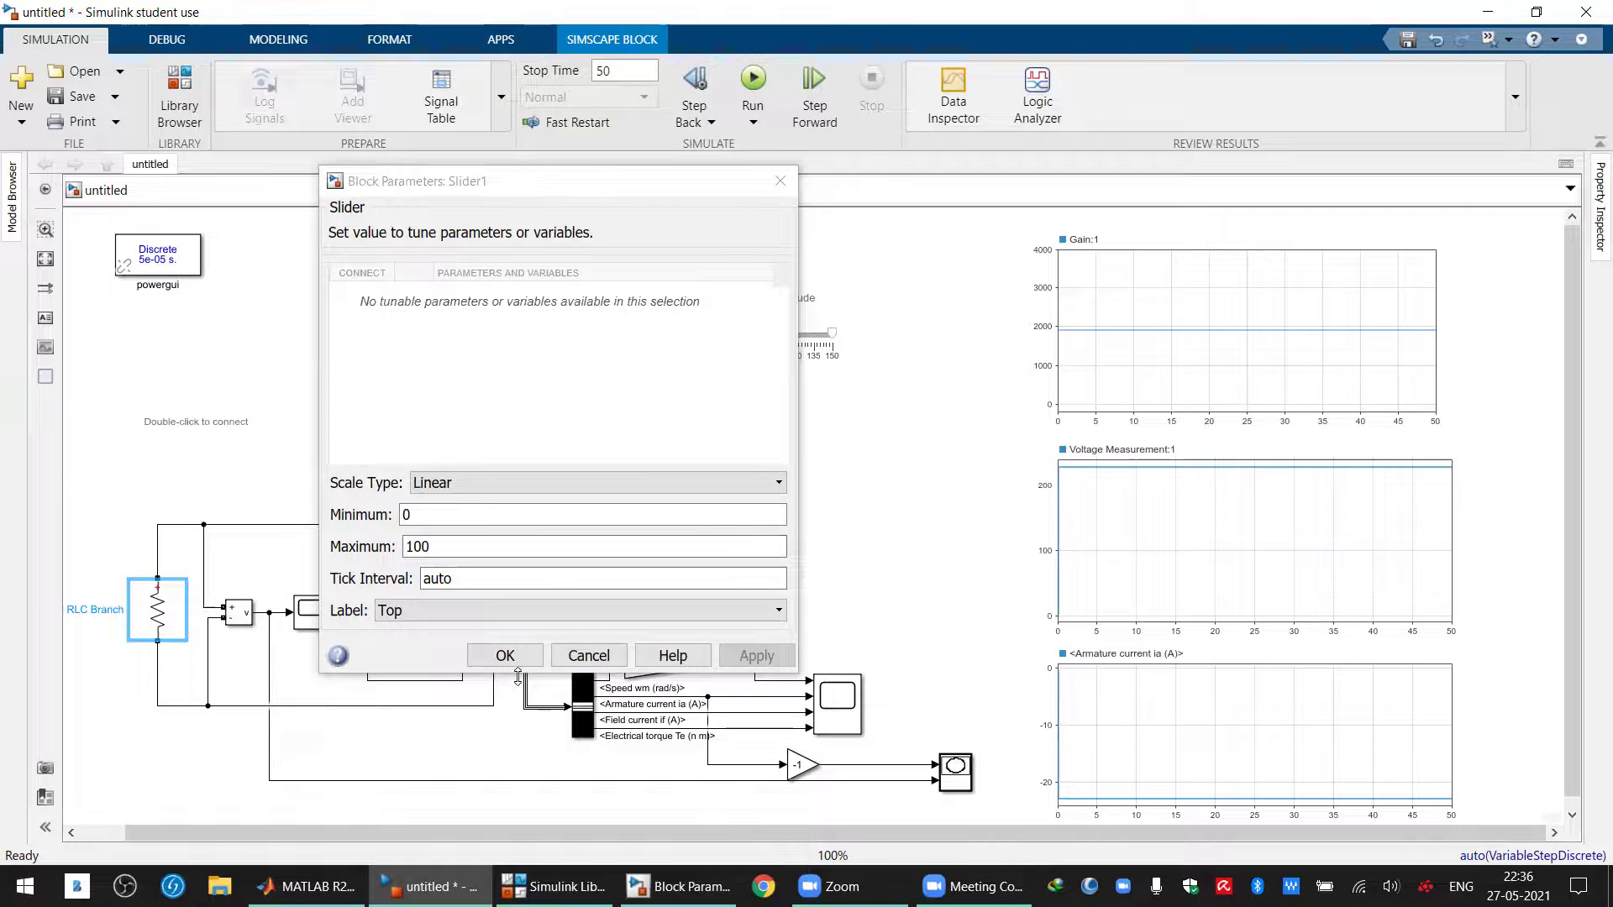
pyautogui.click(588, 655)
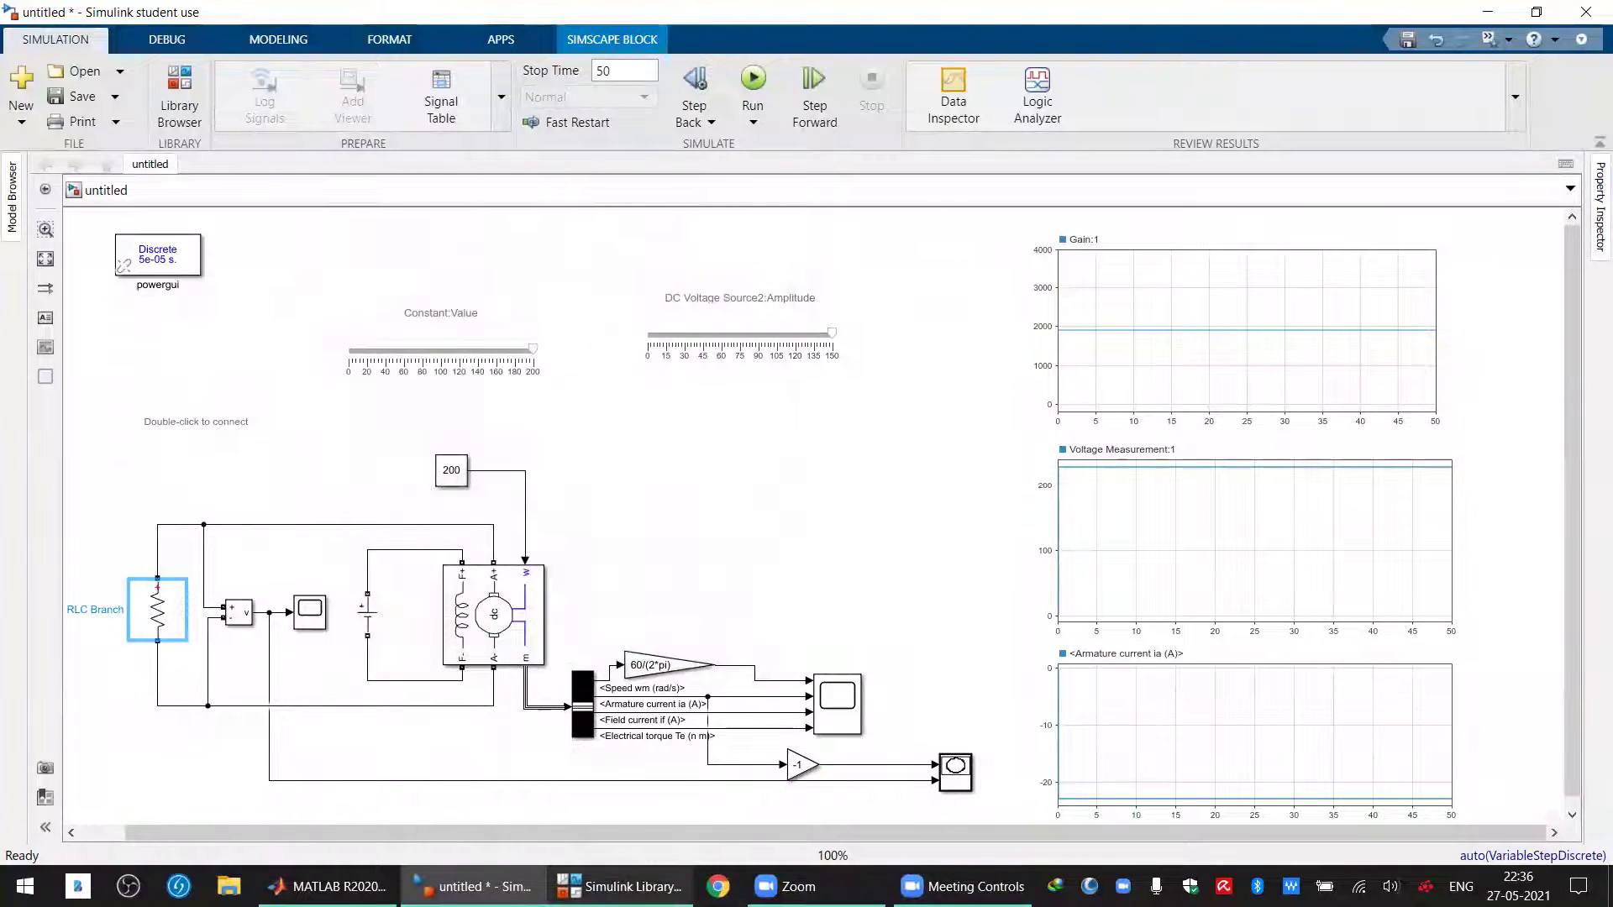
# Add a Variable Resistor from the Specialized Power Systems Elements library to the empty area beside the DC machine
pyautogui.click(619, 886)
pyautogui.click(284, 693)
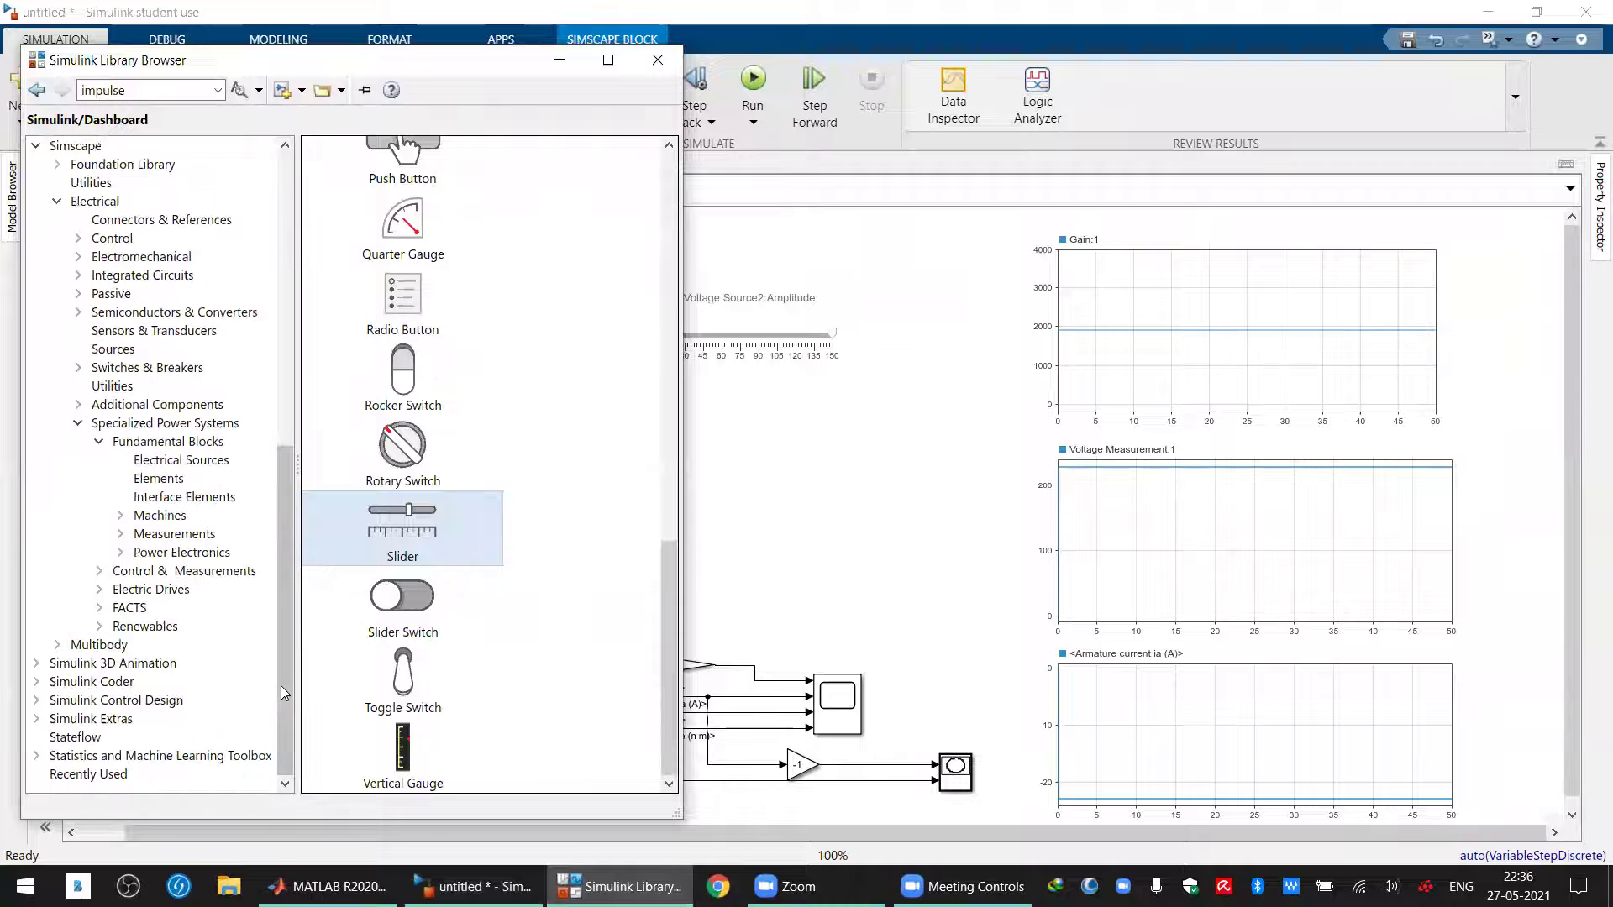
pyautogui.click(185, 496)
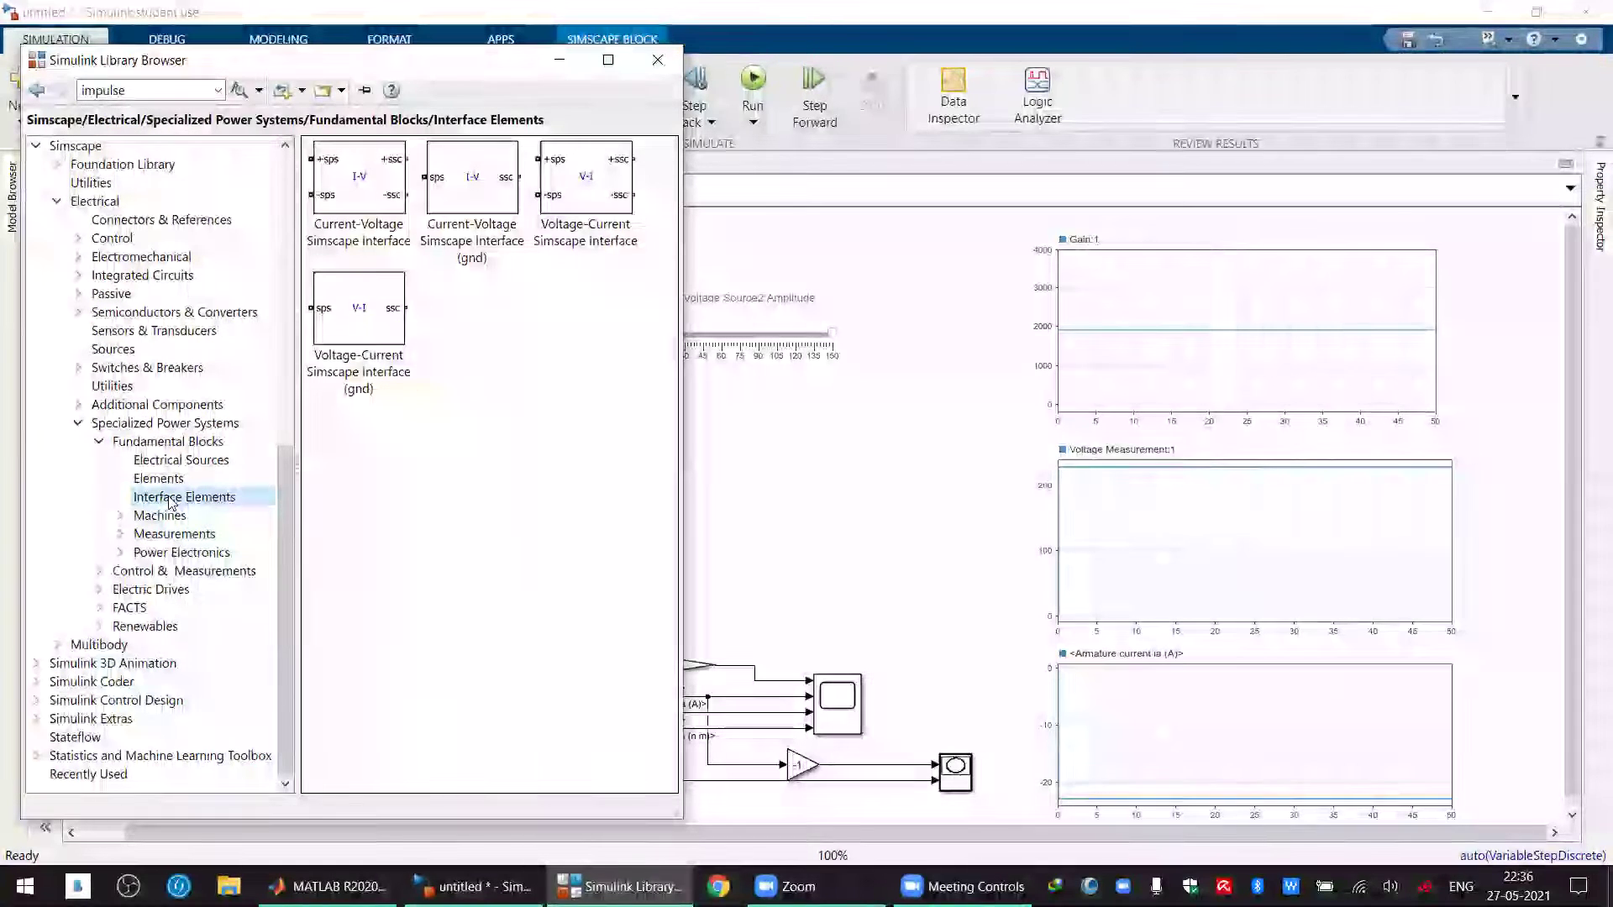
pyautogui.click(177, 483)
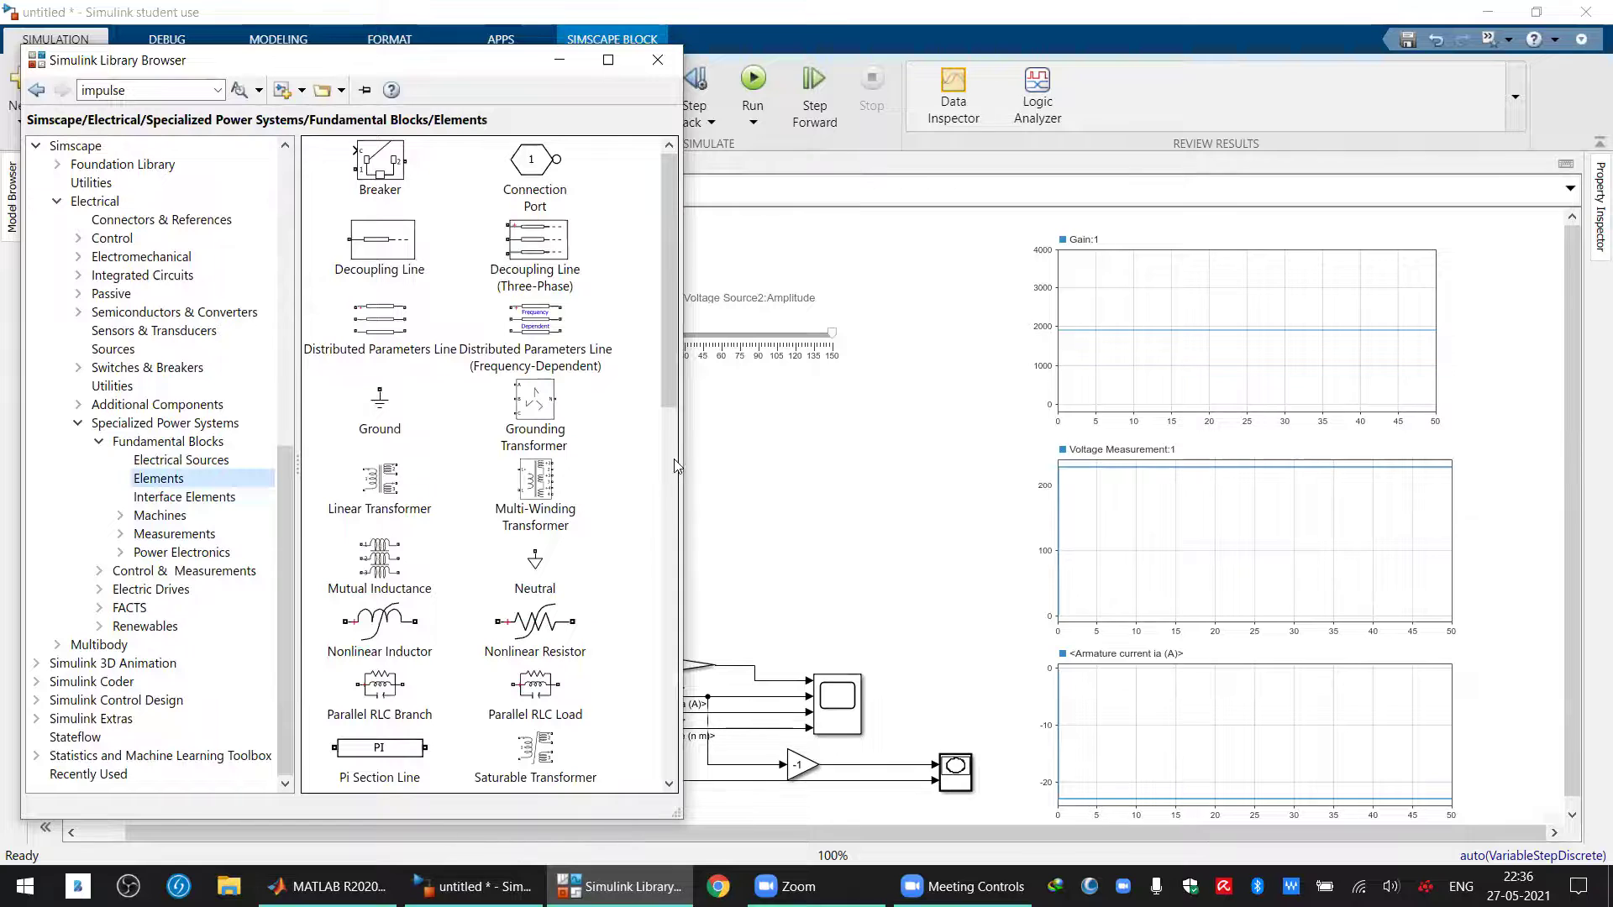
pyautogui.moveTo(669, 383); pyautogui.dragTo(657, 868)
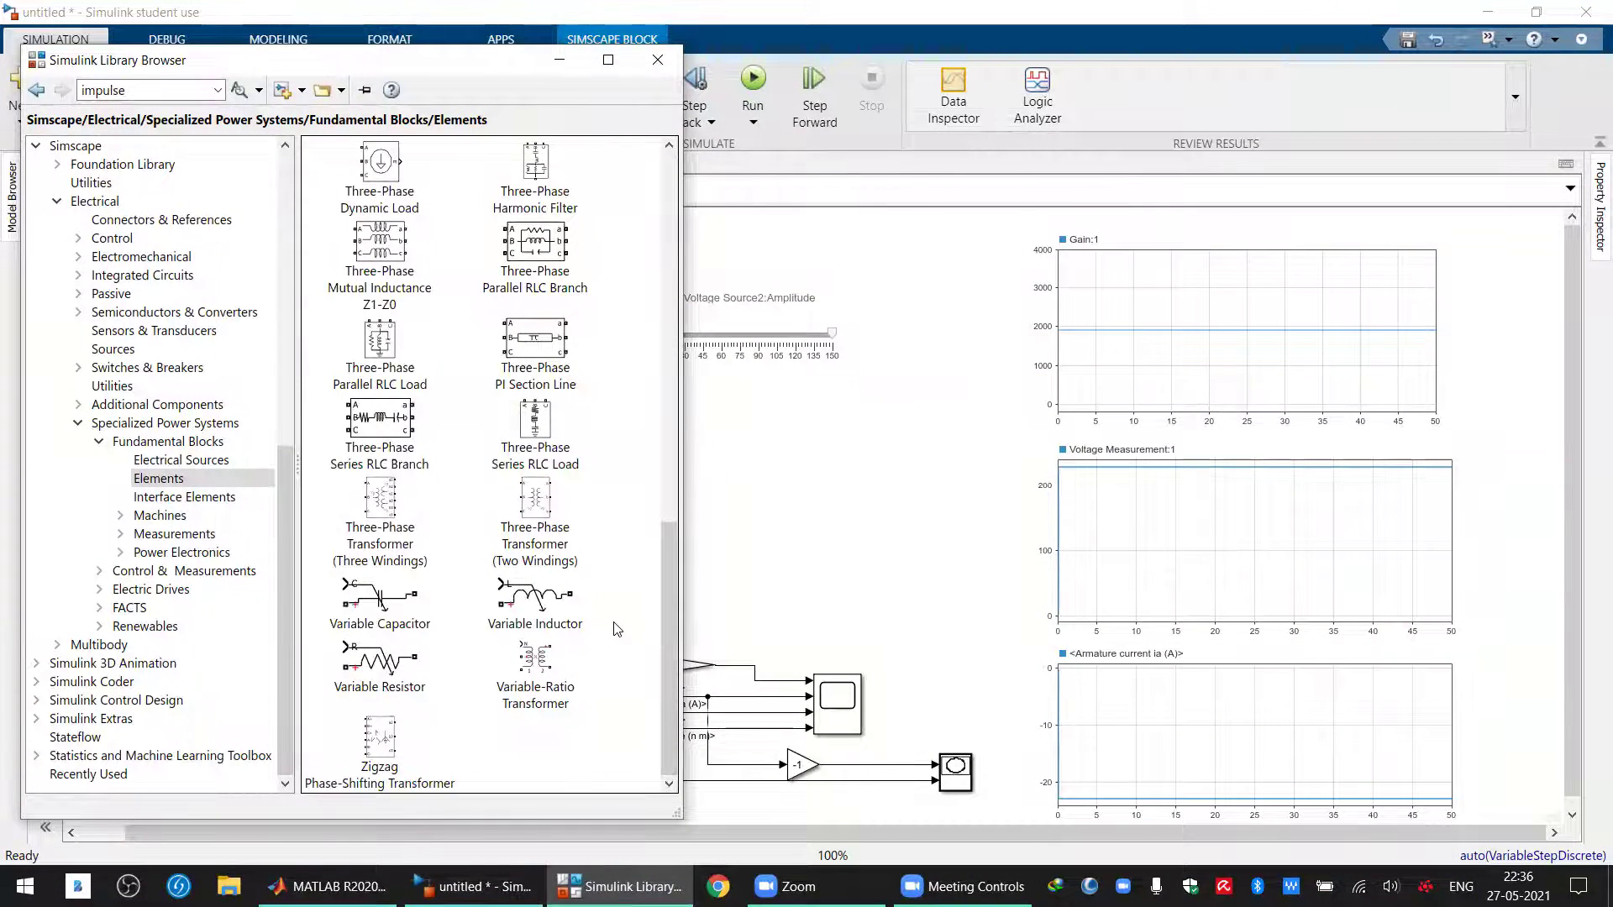
pyautogui.moveTo(379, 664); pyautogui.dragTo(782, 578)
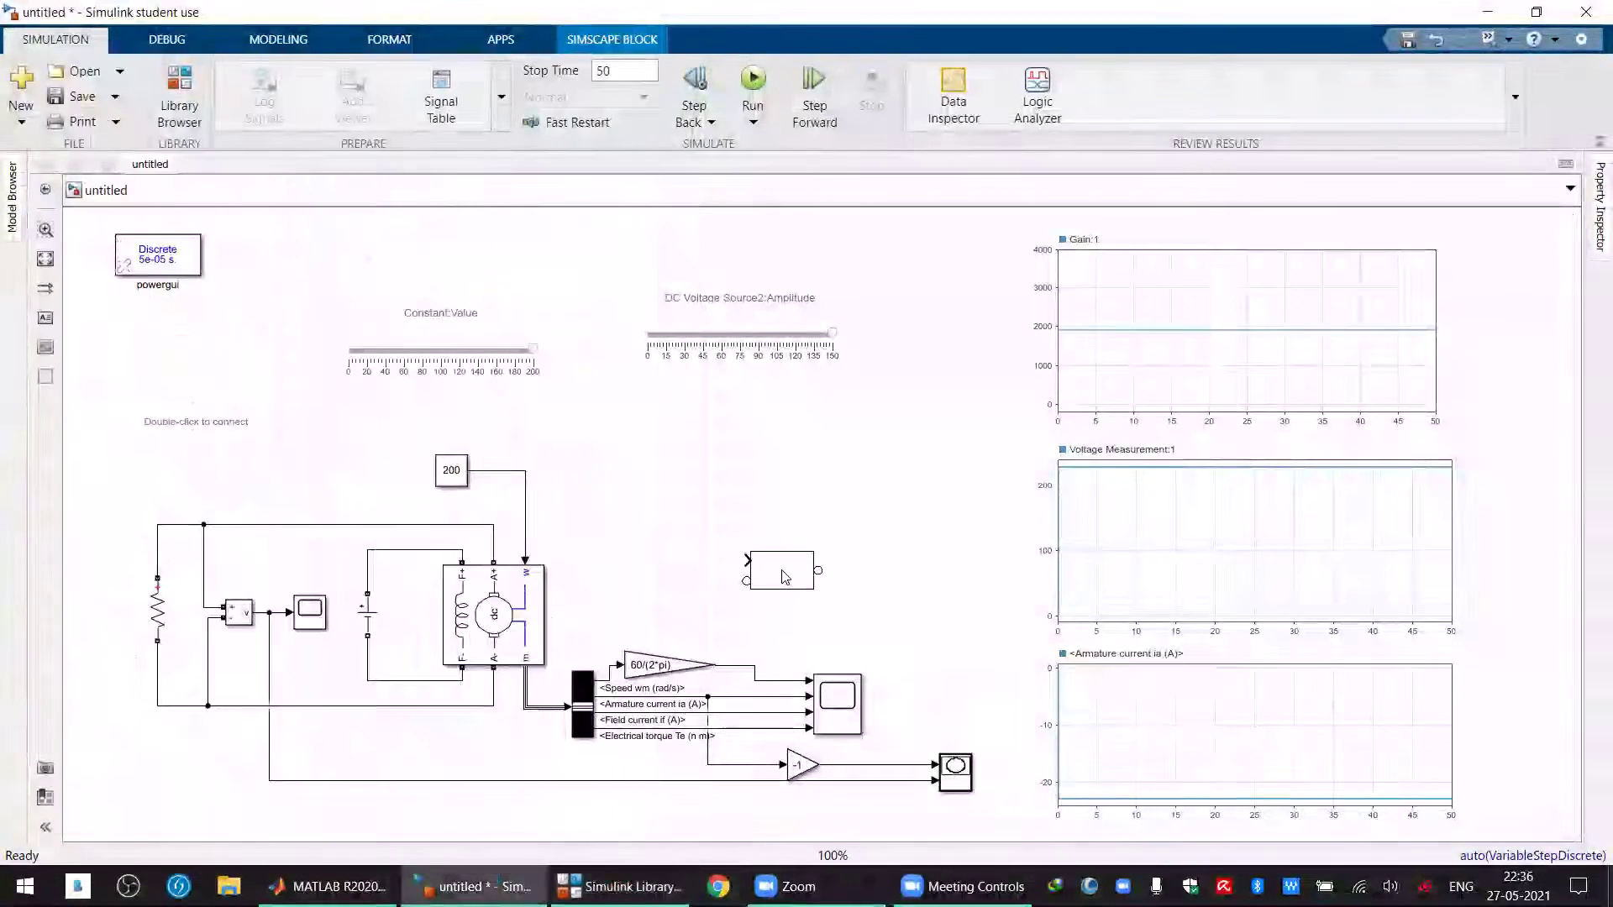
# Delete the RLC Branch load and the unconnected slider, and move the variable resistor into the open load connection
pyautogui.click(166, 620)
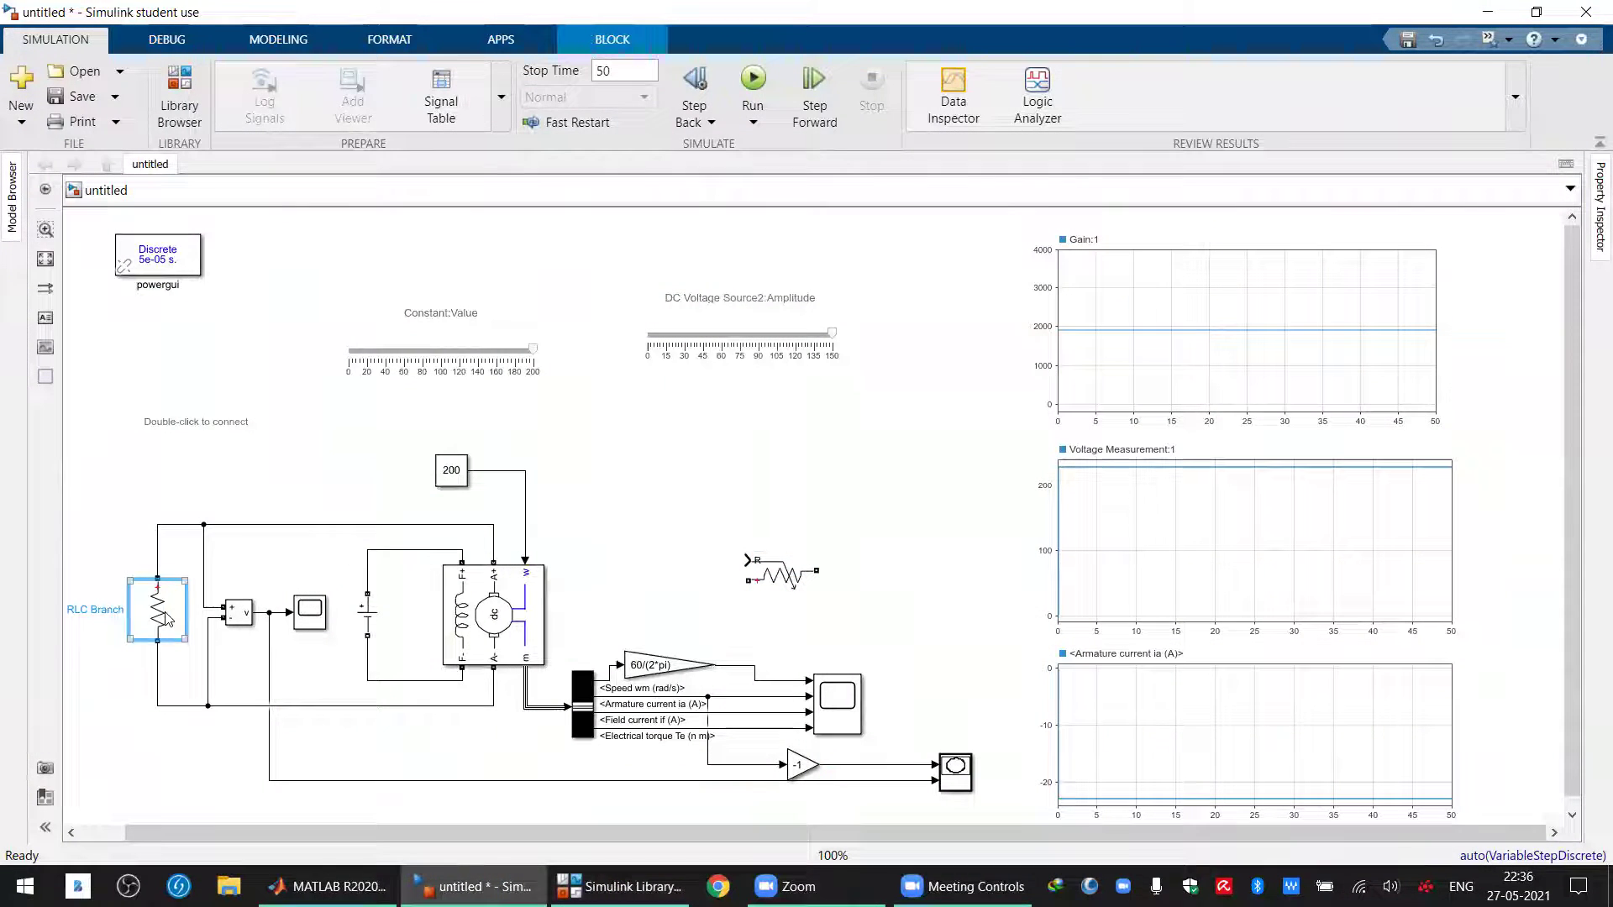
pyautogui.press('Delete')
pyautogui.click(243, 426)
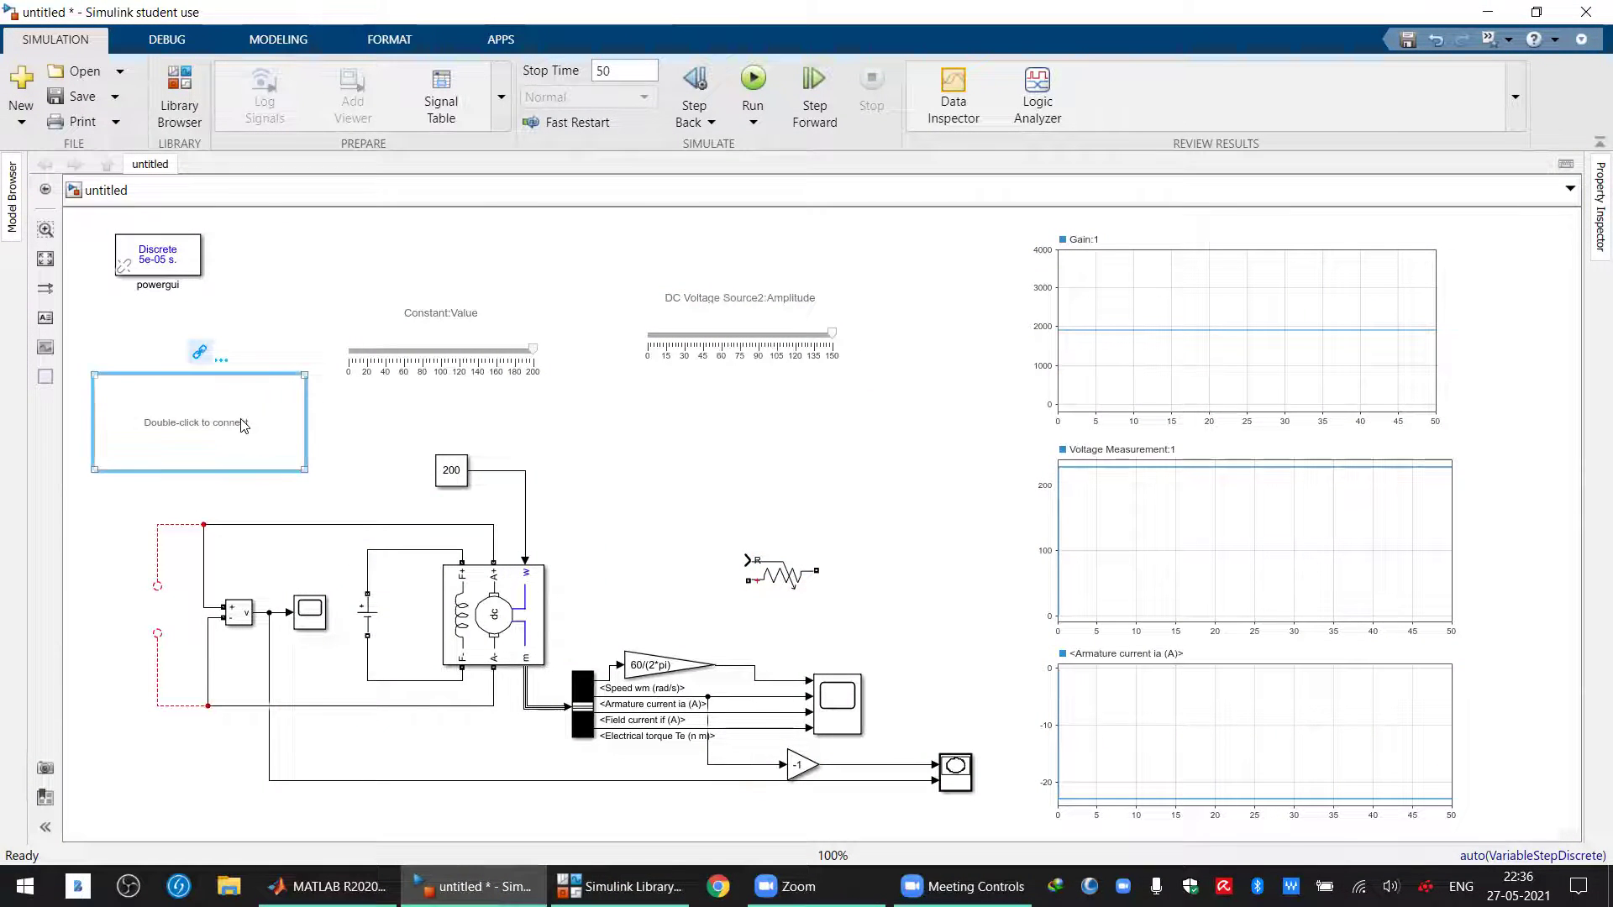
pyautogui.press('Delete')
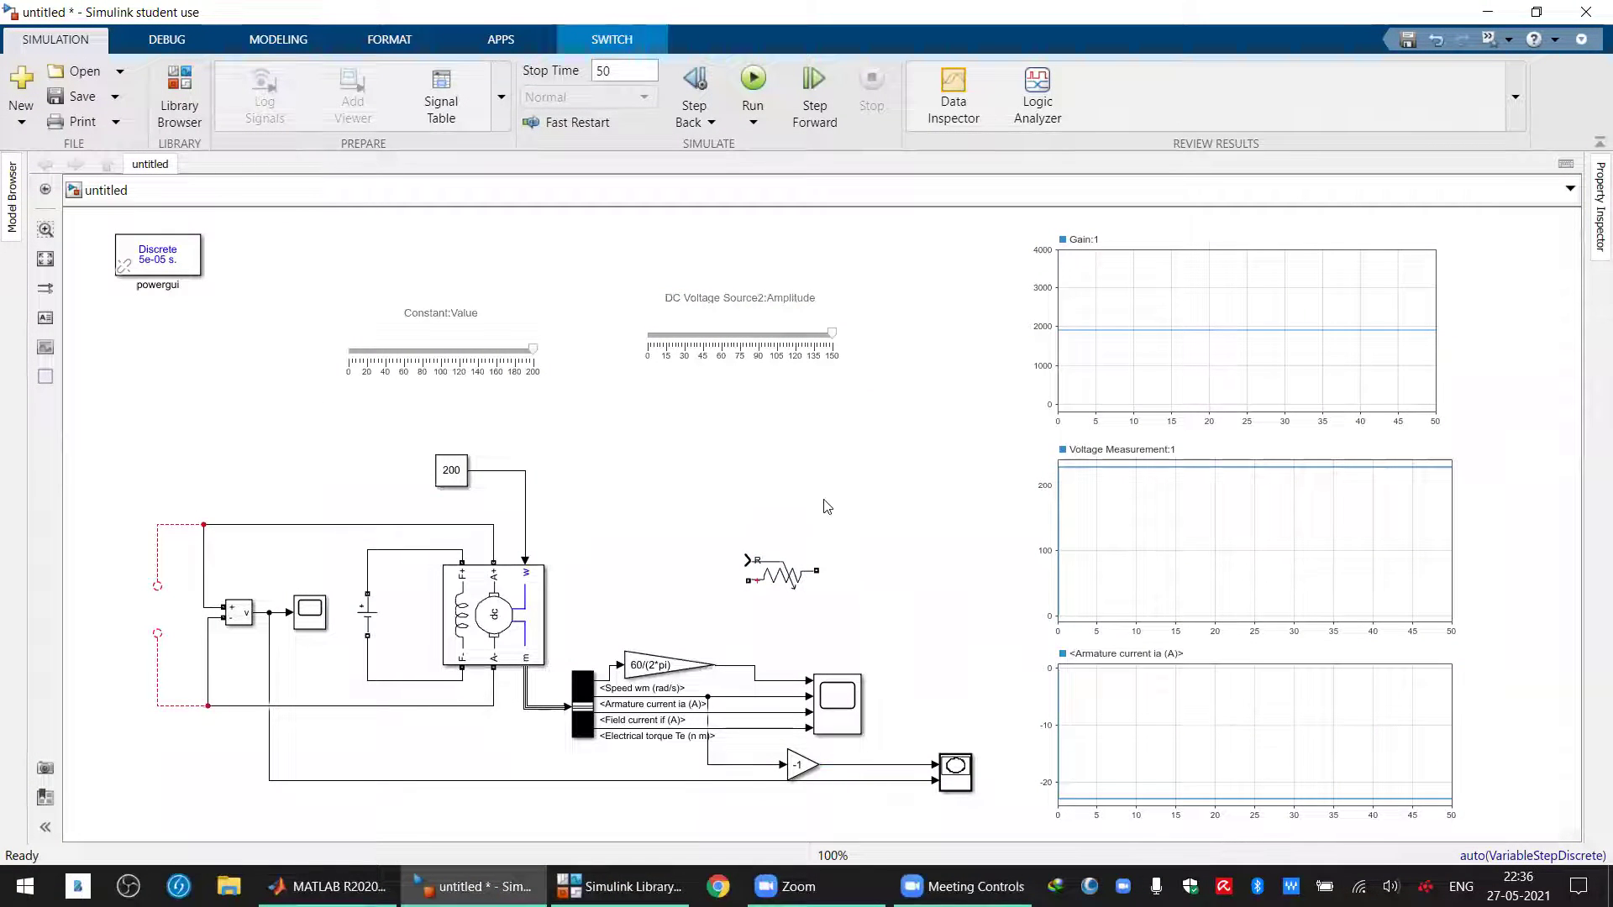
pyautogui.moveTo(781, 575); pyautogui.dragTo(161, 622)
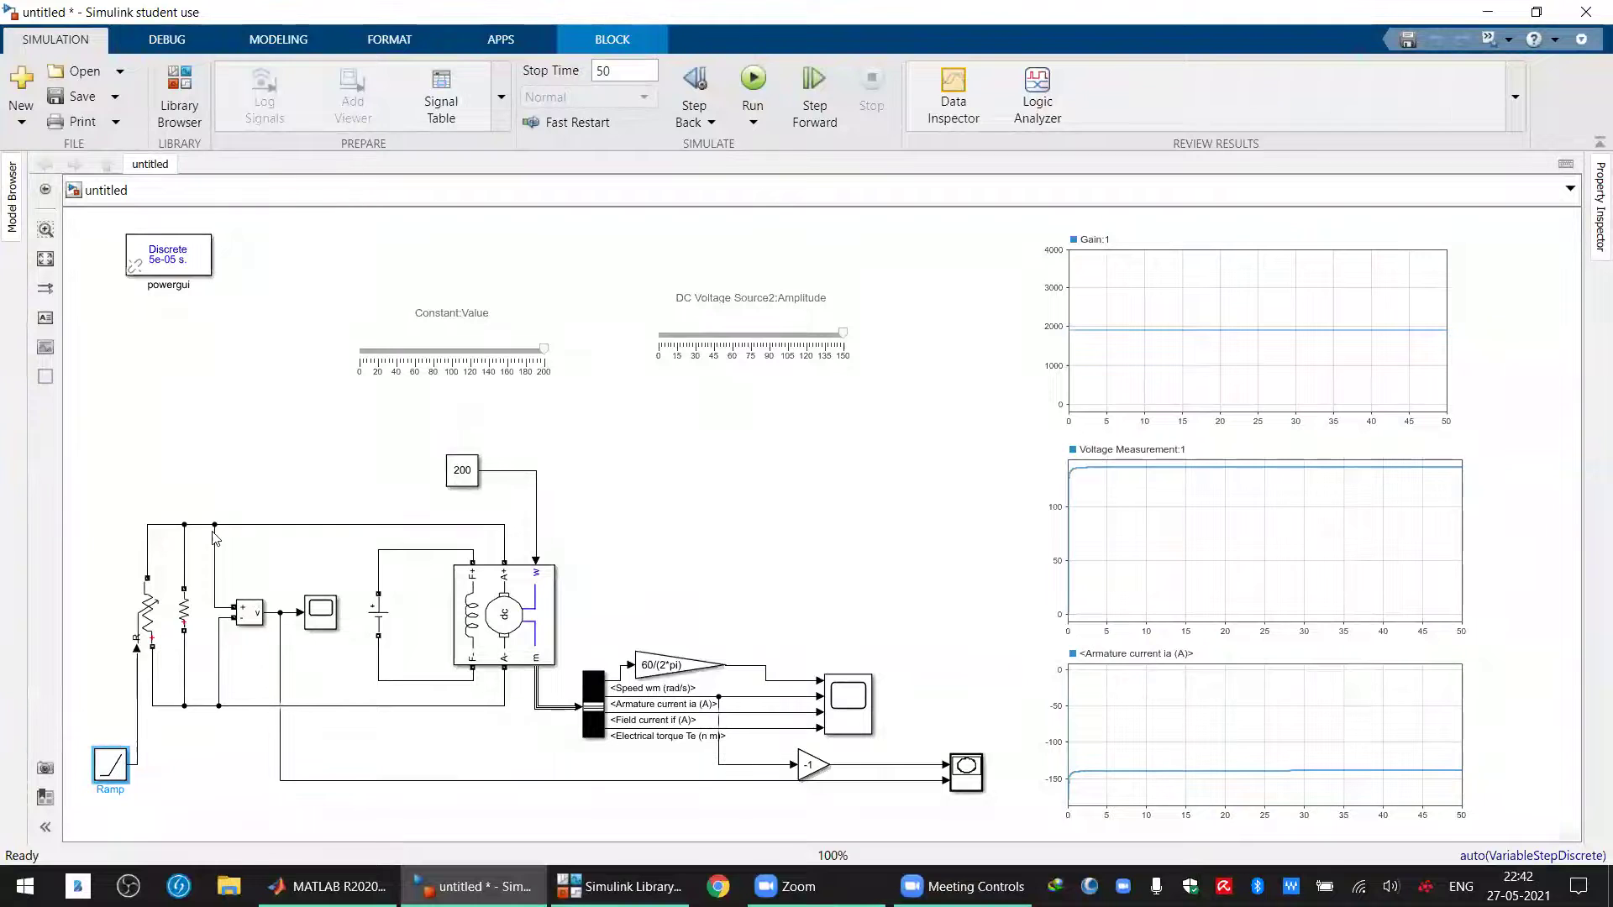
# Review the variable resistor, the parallel resistor and the parameters of the Ramp block driving the resistance
pyautogui.click(147, 622)
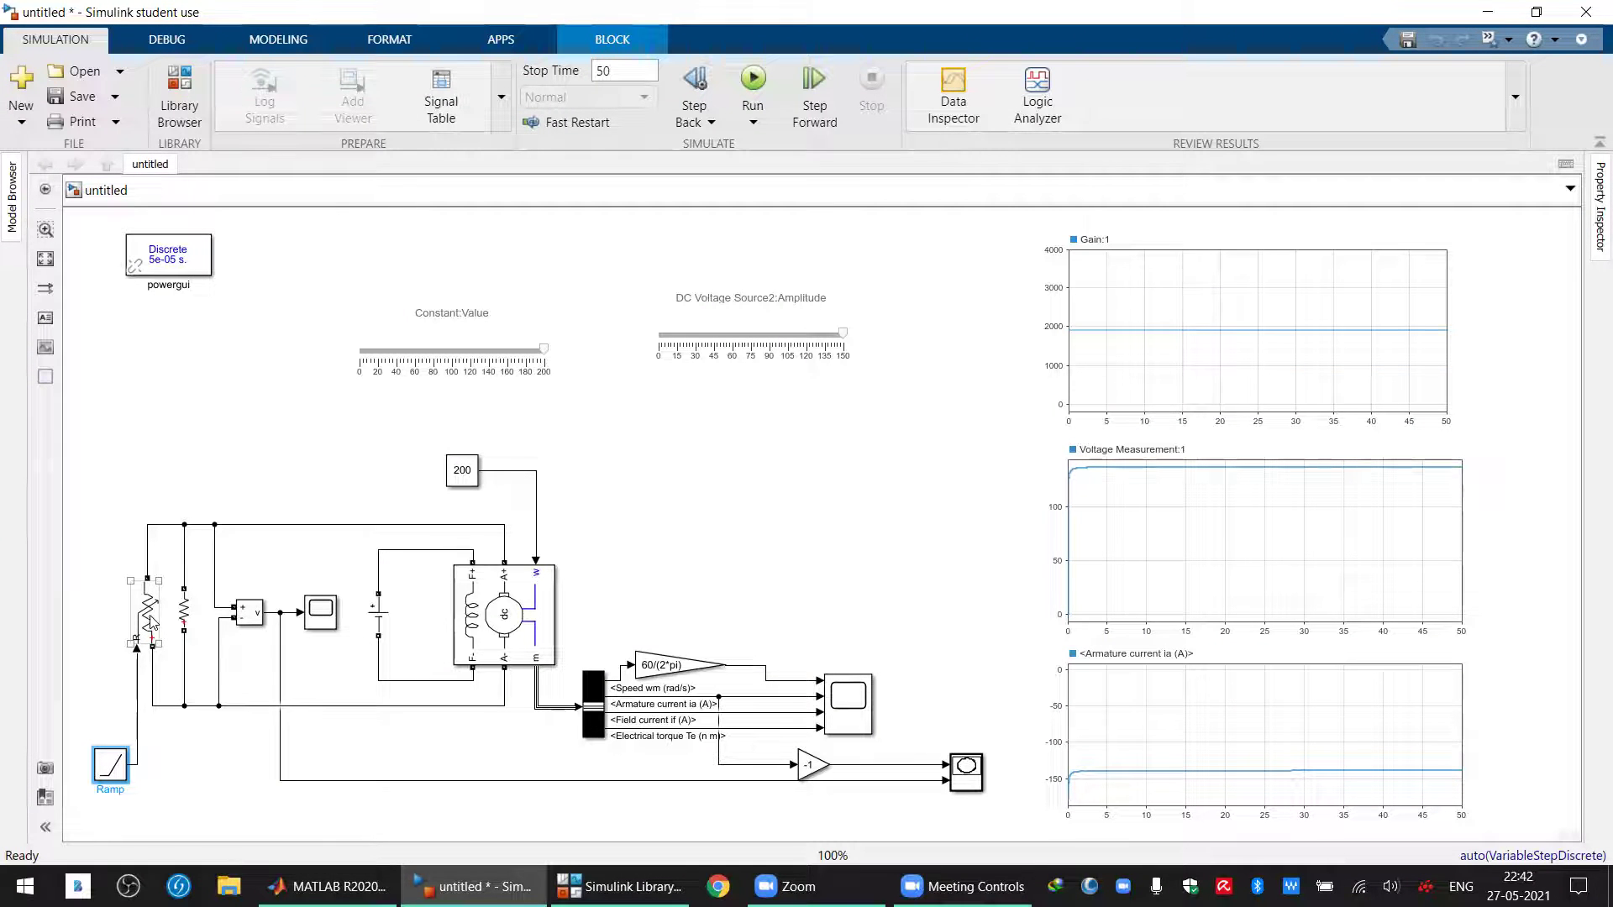
pyautogui.click(151, 623)
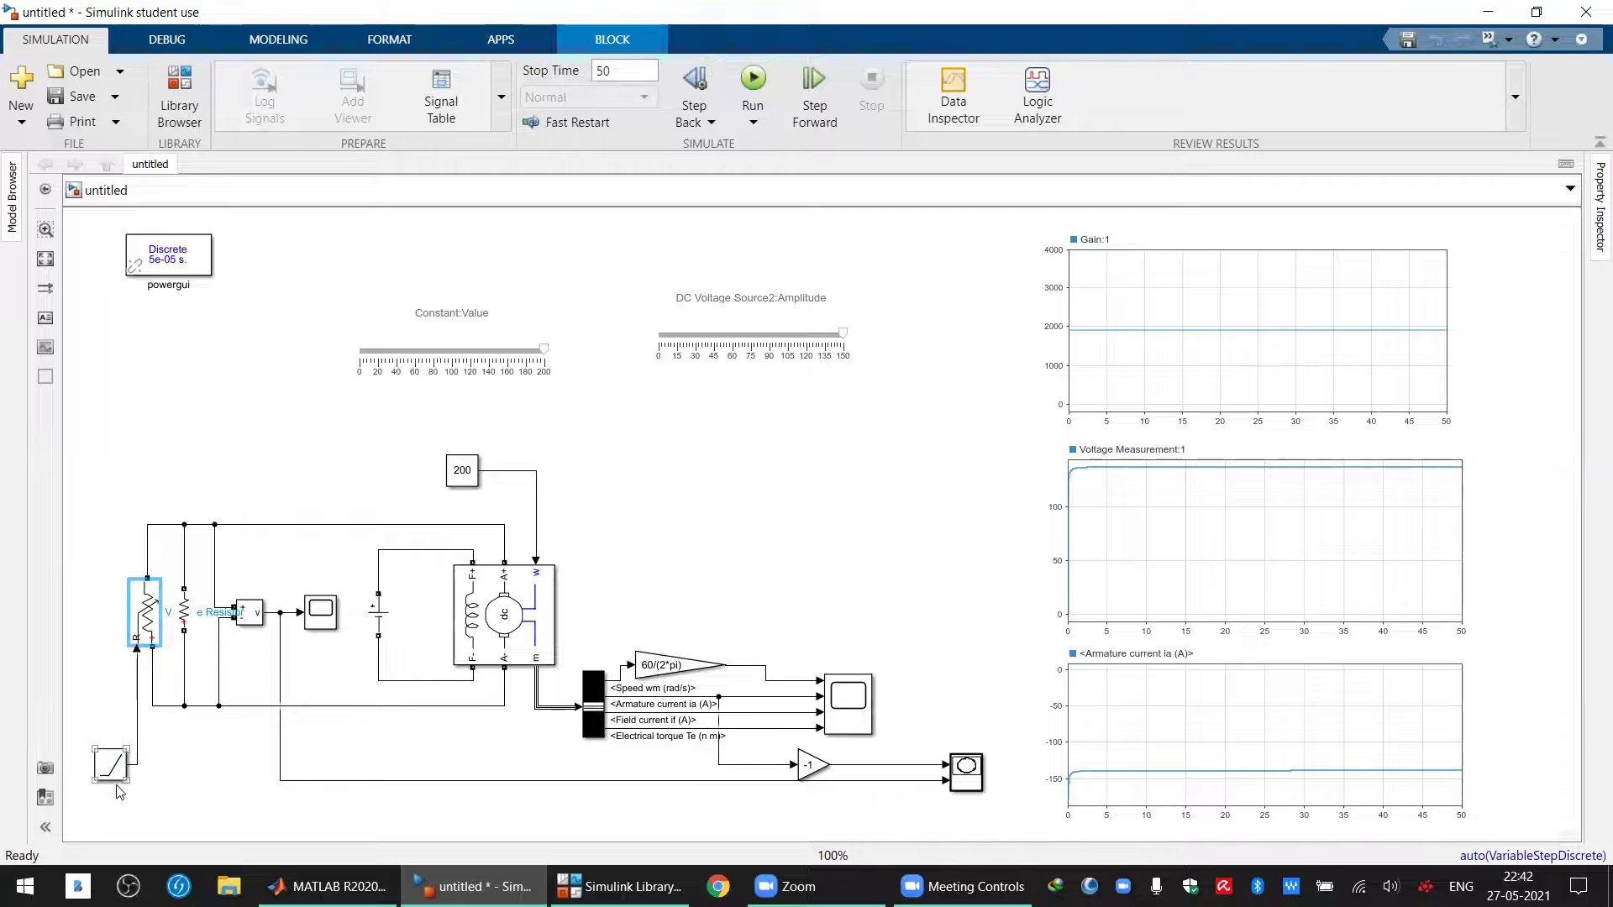
pyautogui.click(181, 612)
pyautogui.click(110, 773)
pyautogui.doubleClick(110, 773)
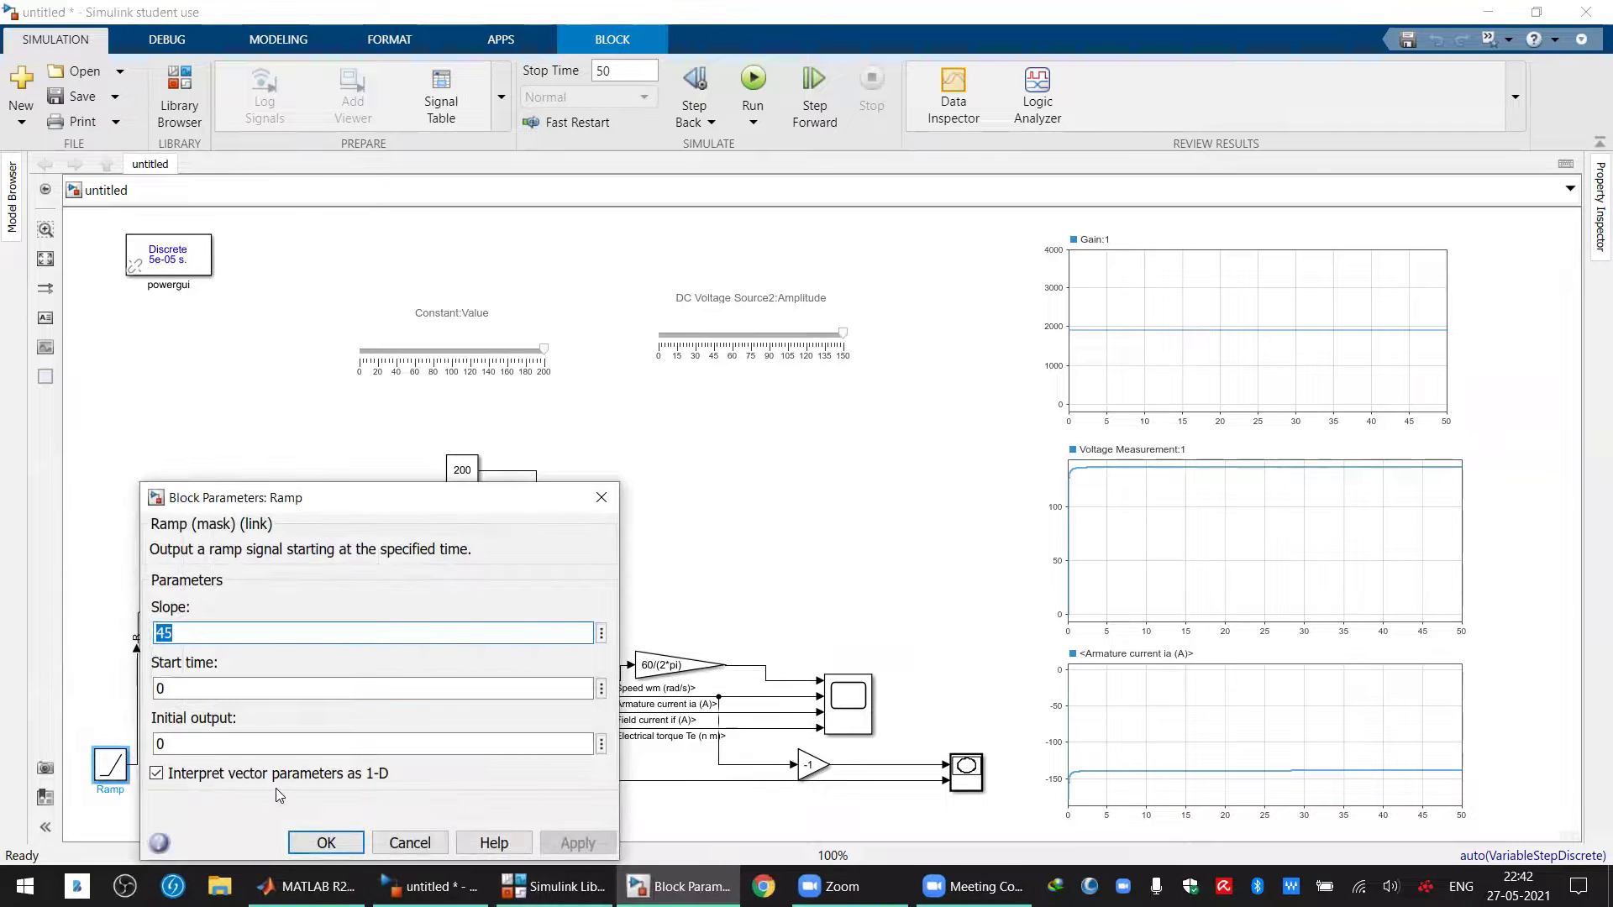
pyautogui.click(324, 843)
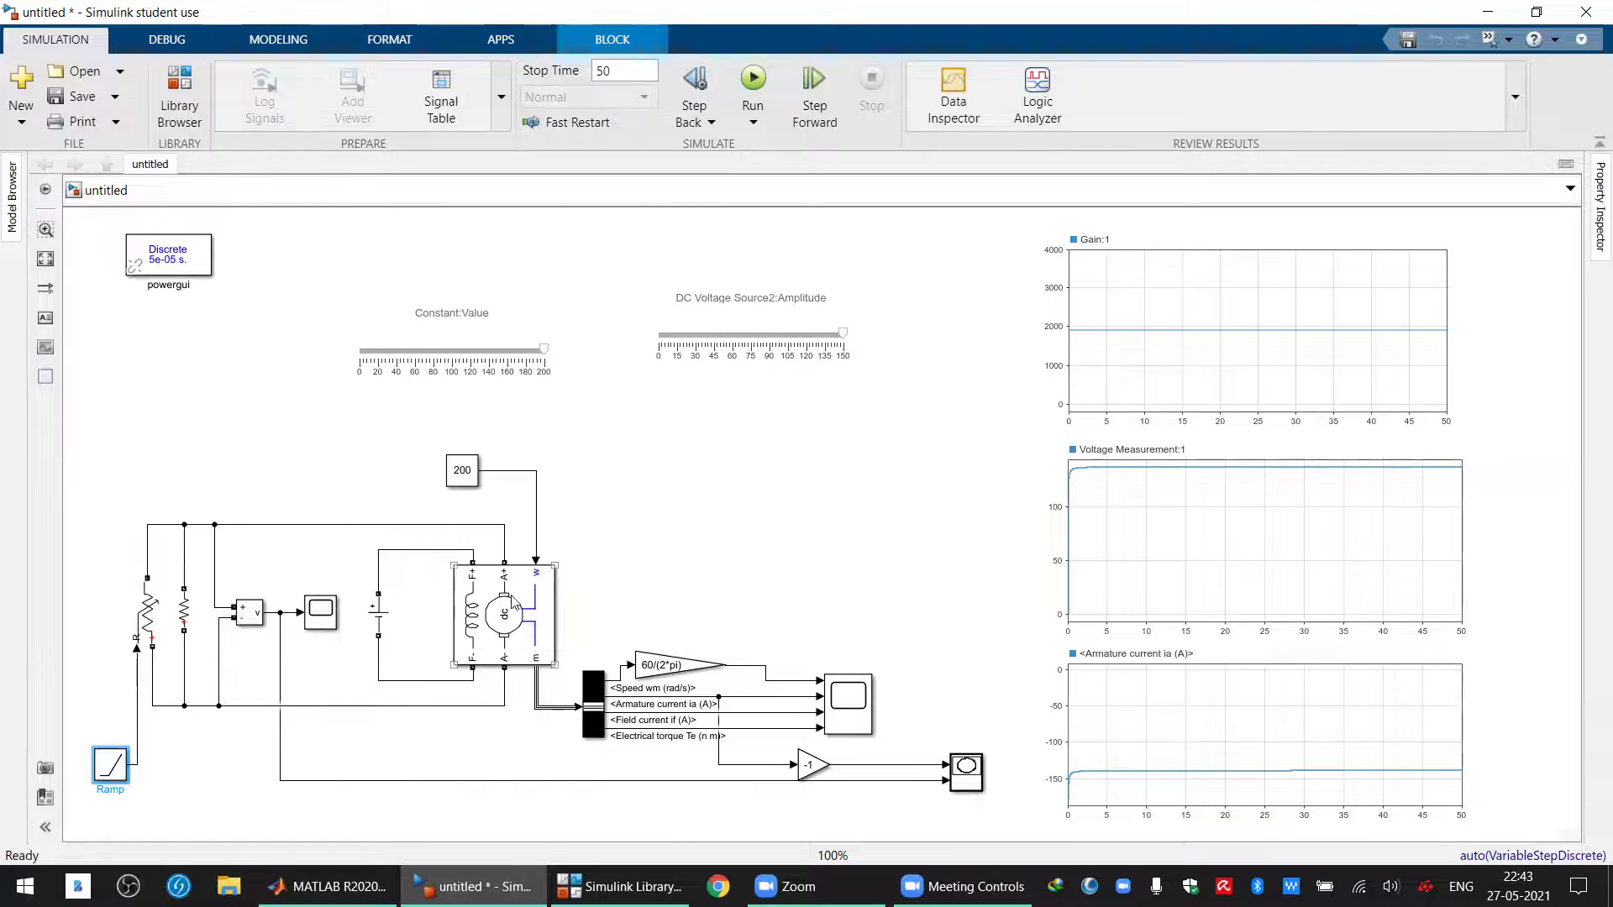
# Run the simulation with the ramped load, stop it partway and select the Voltage Measurement plot
pyautogui.click(754, 78)
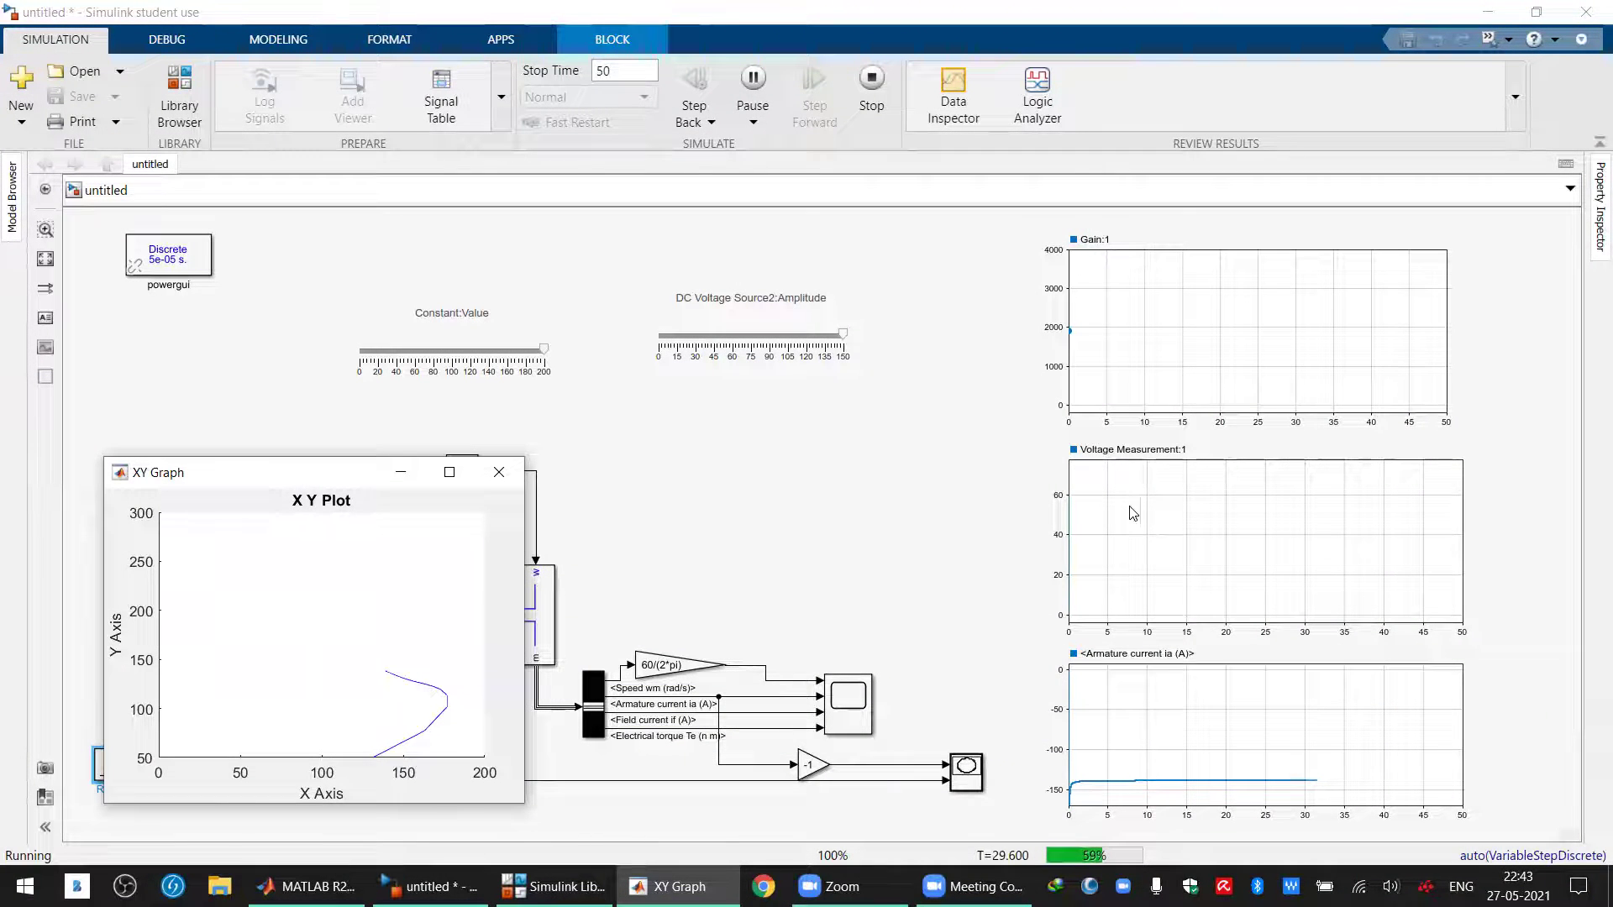
pyautogui.click(875, 124)
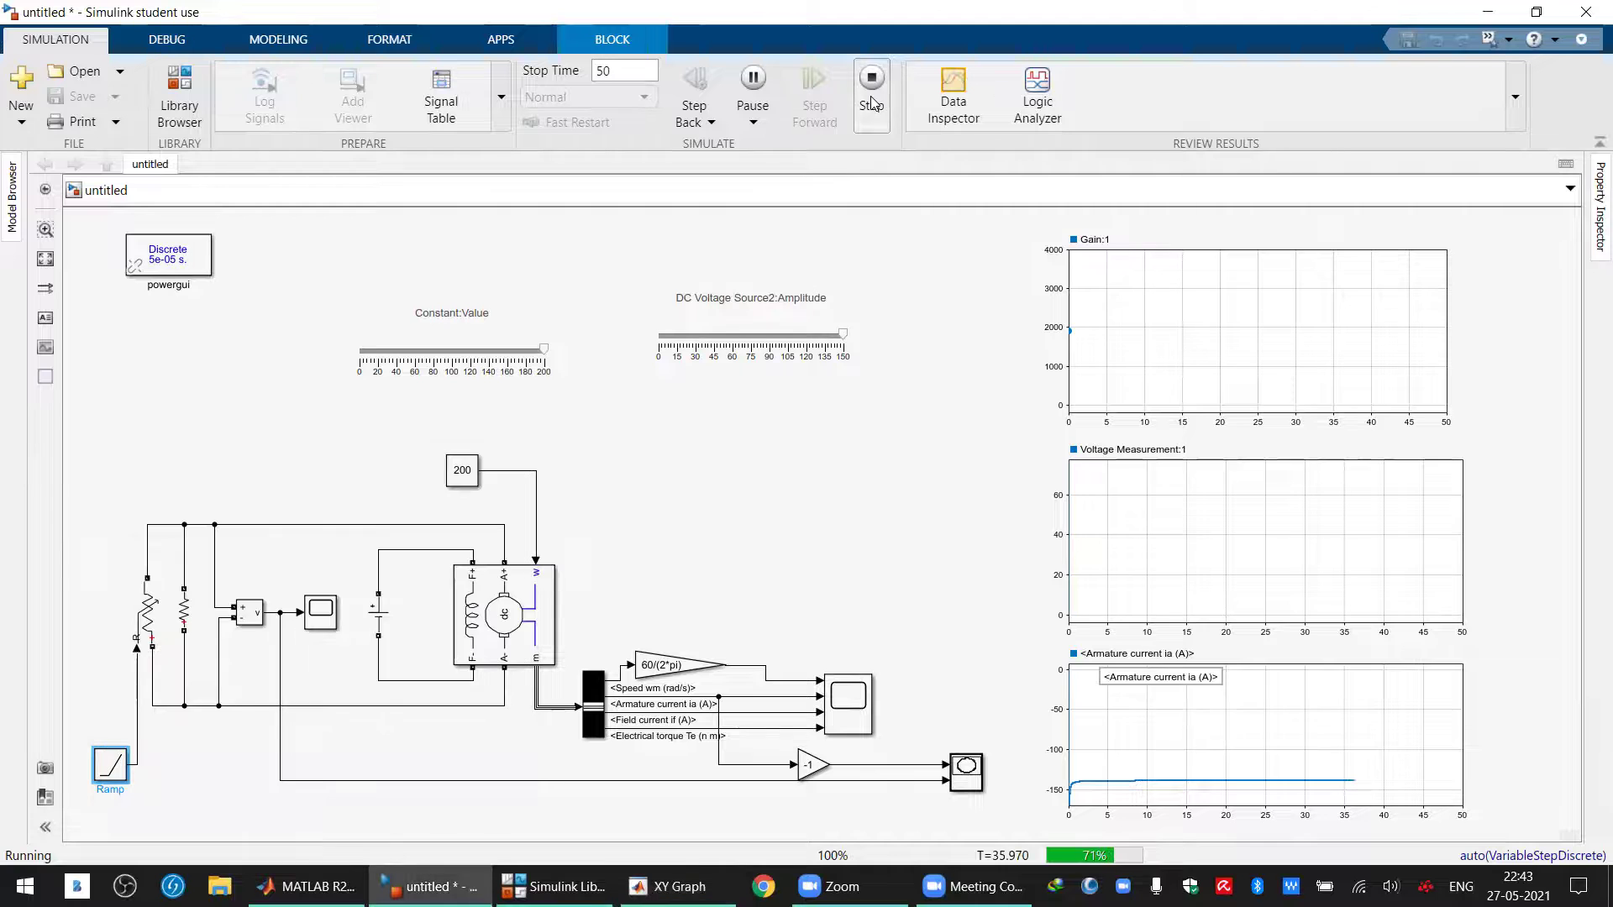
pyautogui.click(1091, 584)
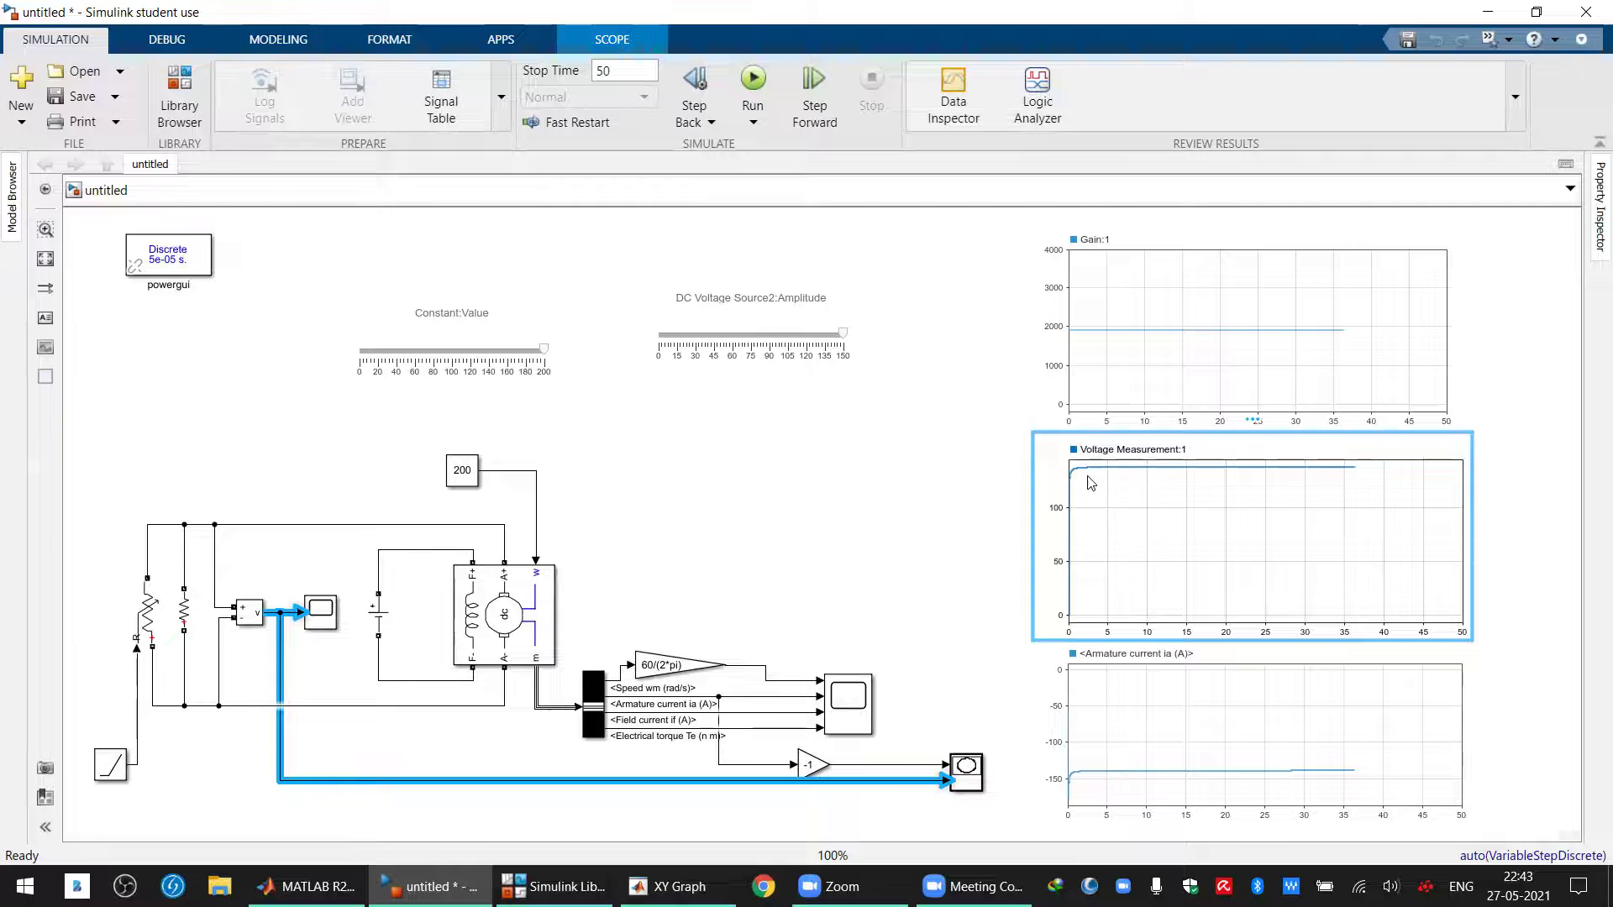
# Set the Ramp block's slope to 1 and run the simulation
pyautogui.click(147, 634)
pyautogui.doubleClick(110, 770)
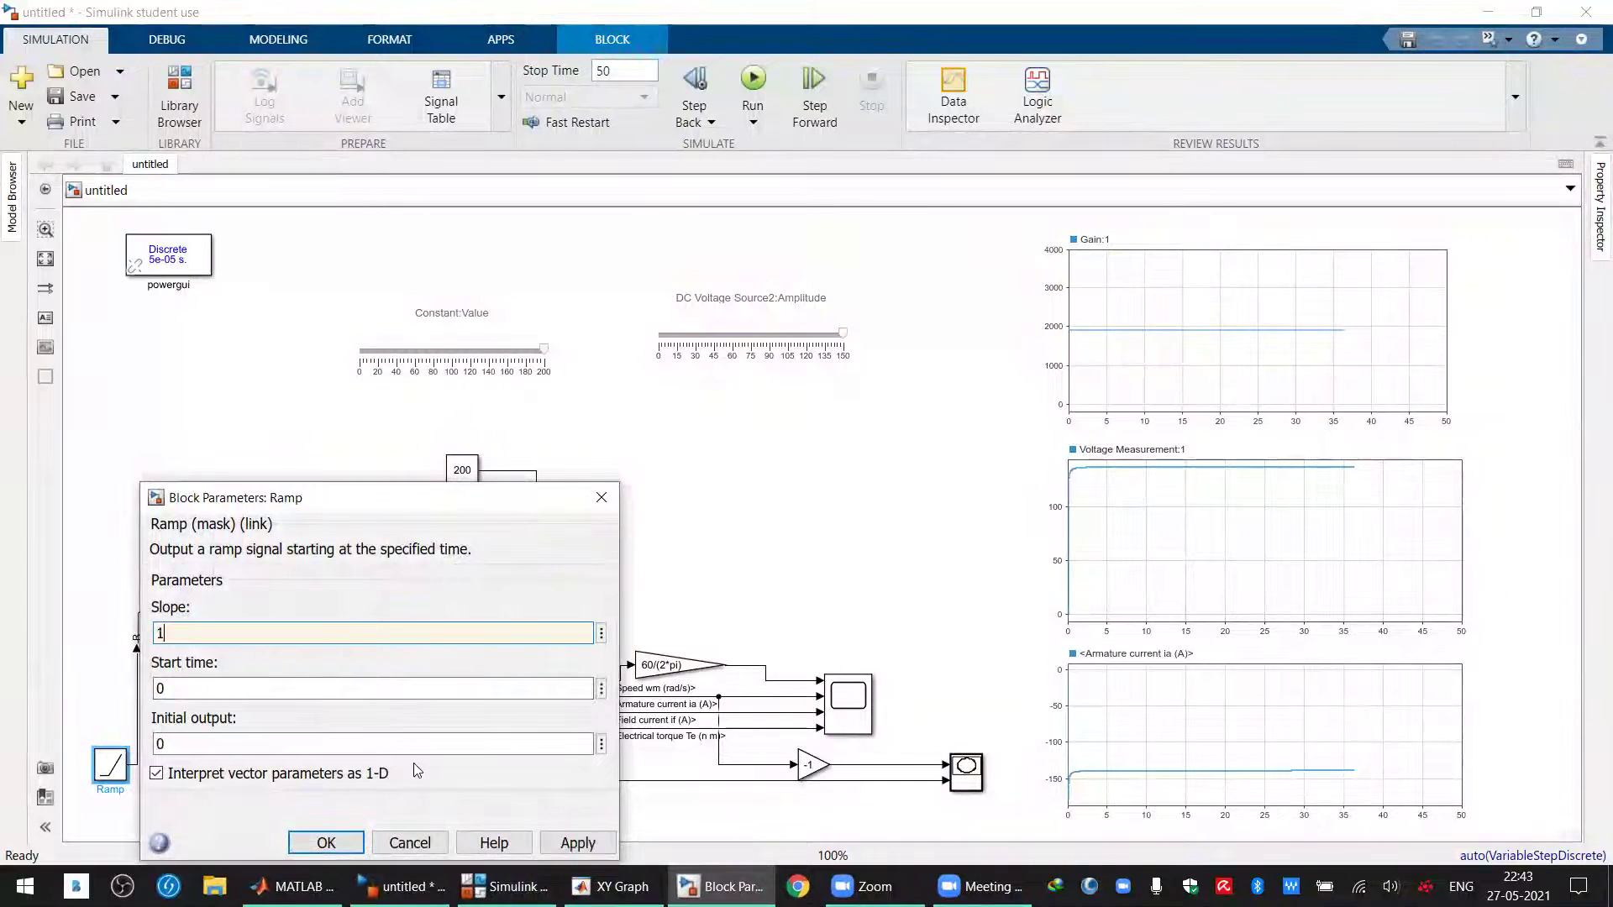
pyautogui.press('Return')
pyautogui.click(756, 78)
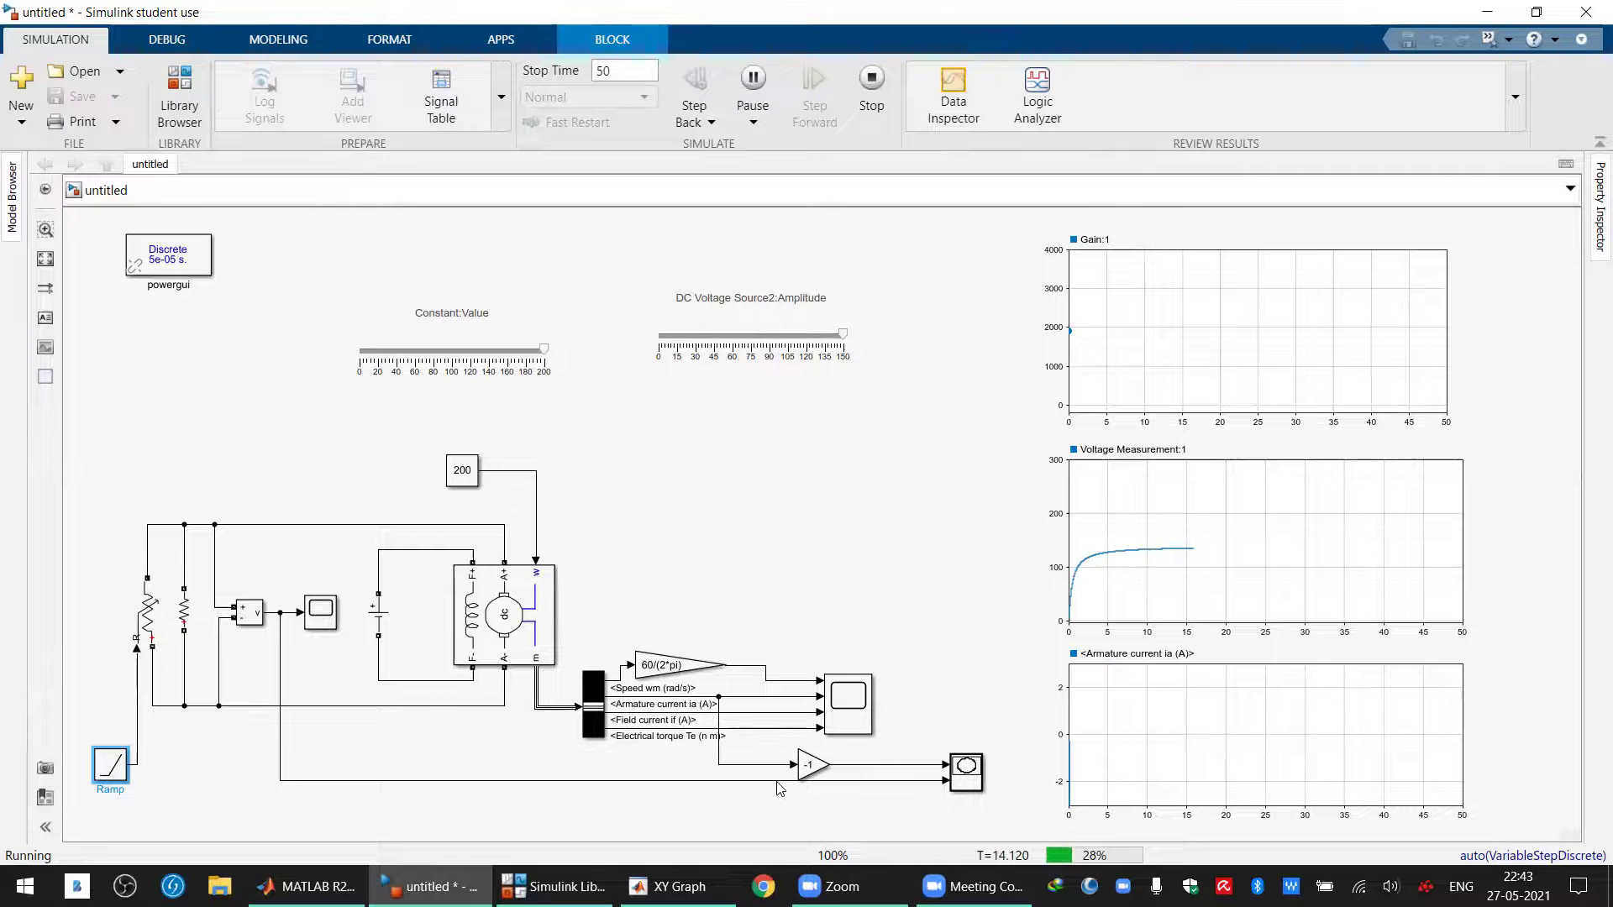
# Bring up the XY plot to examine the voltage-current curve, close it and clear the block selection
pyautogui.hotkey('alt', 'Tab')
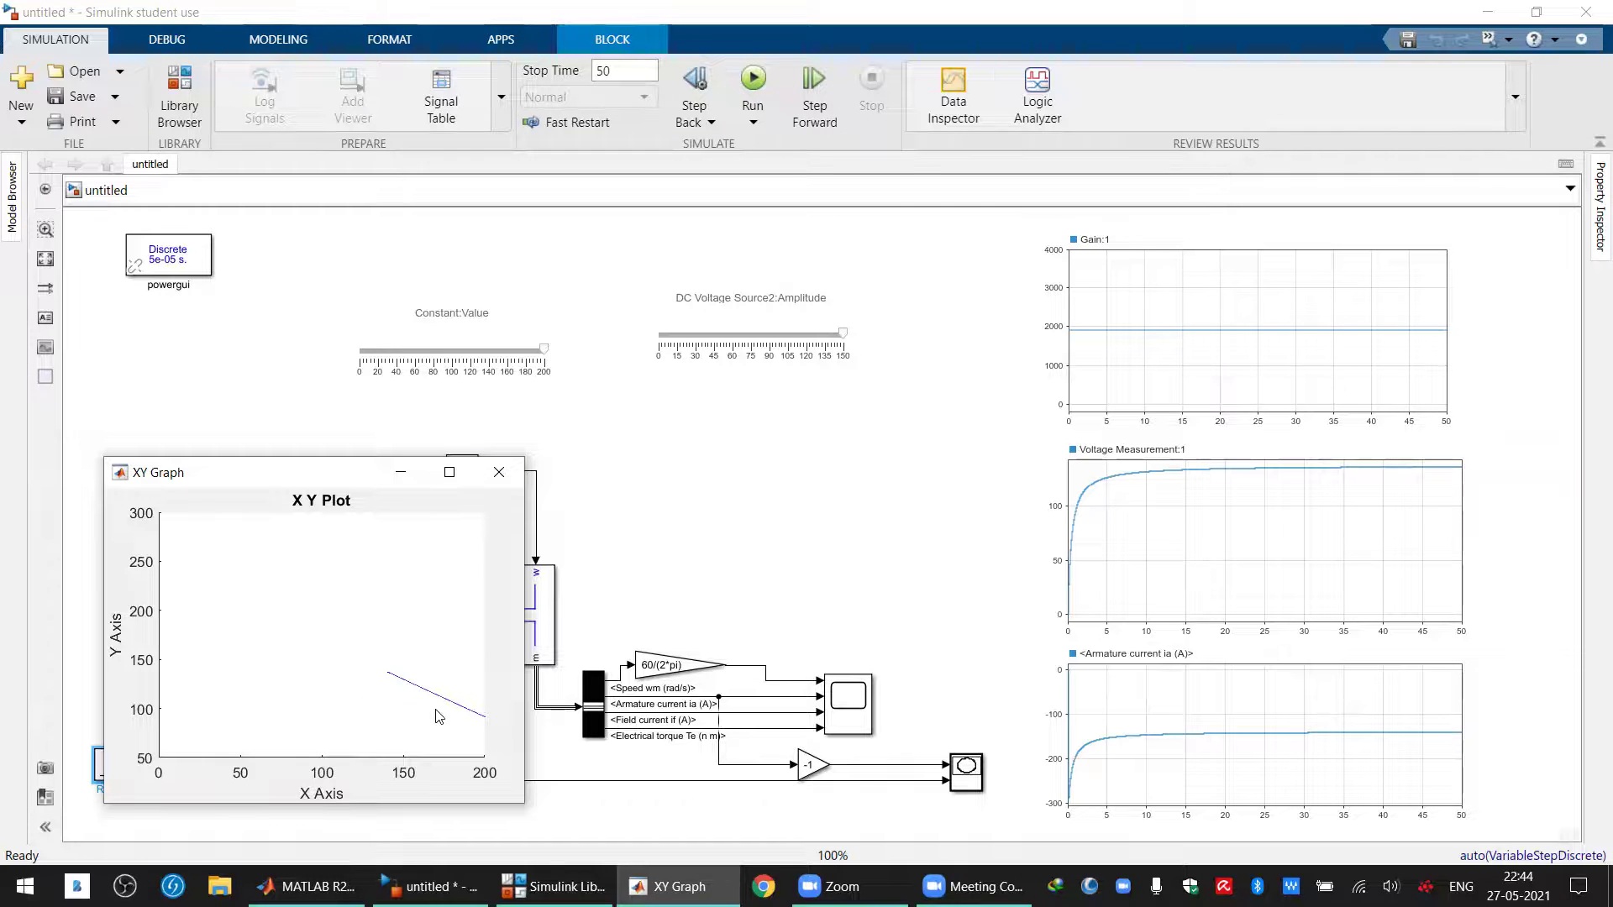
pyautogui.click(499, 472)
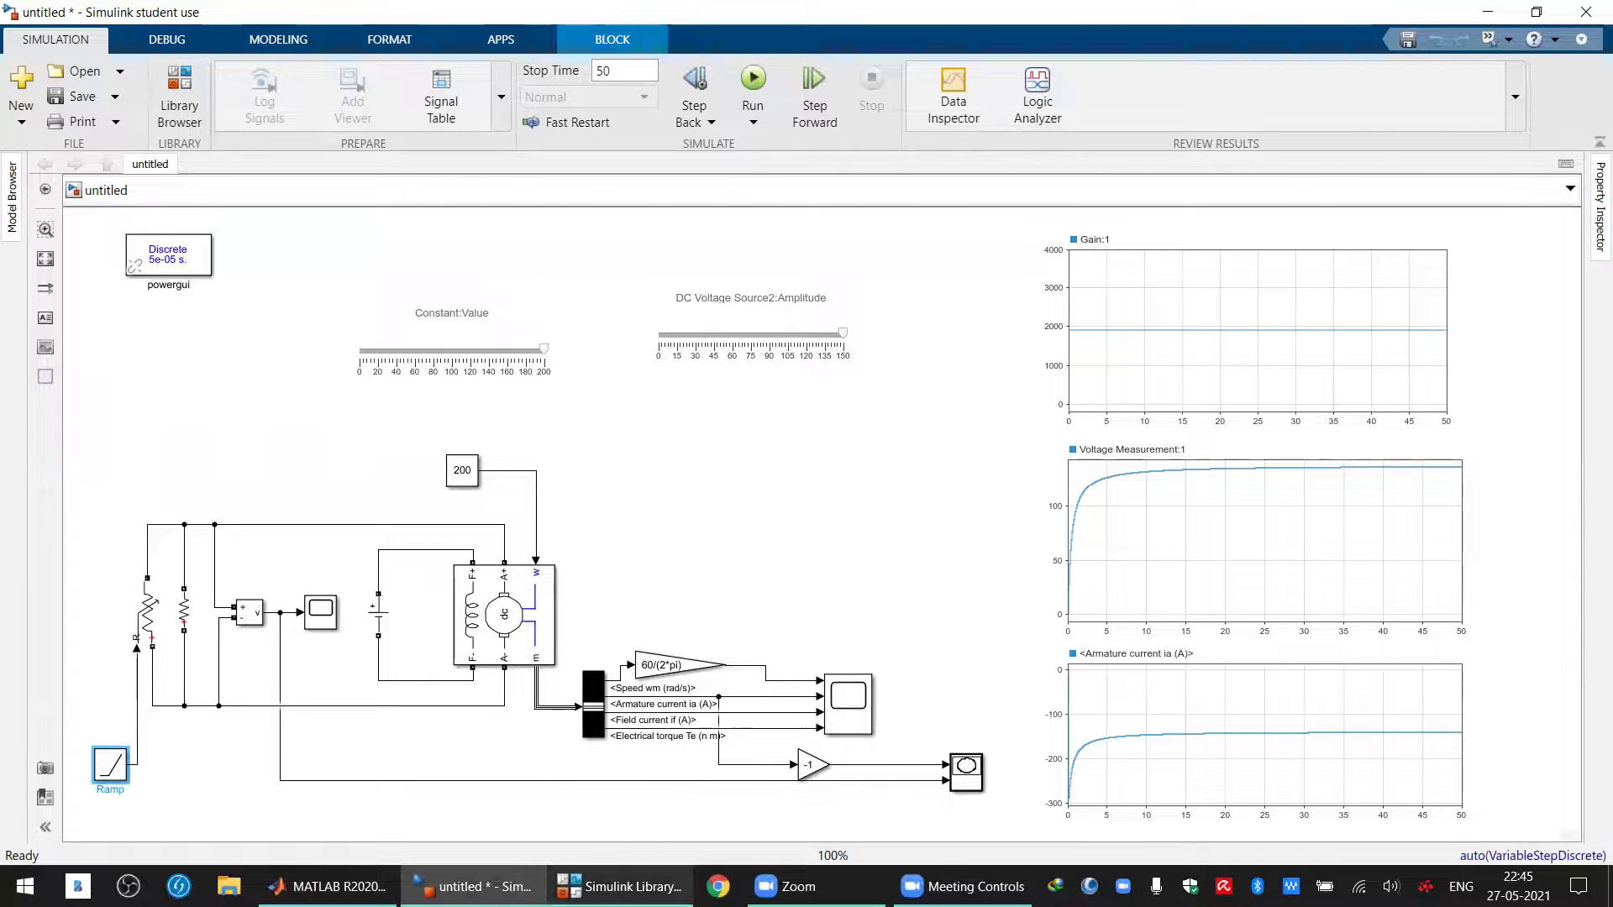
pyautogui.click(706, 217)
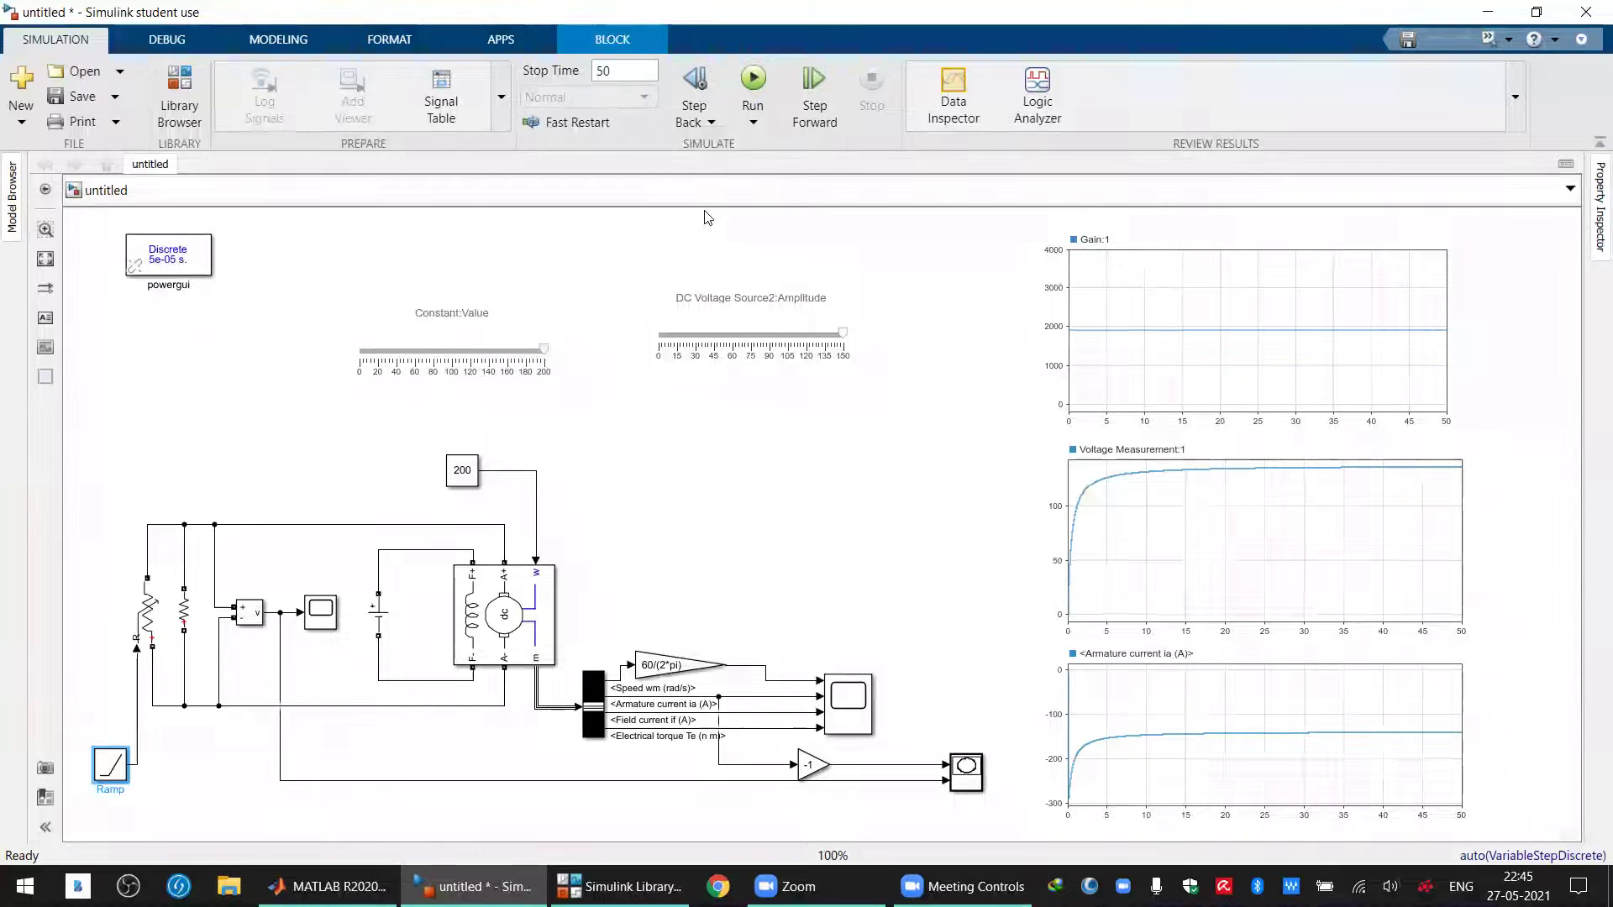
pyautogui.click(849, 523)
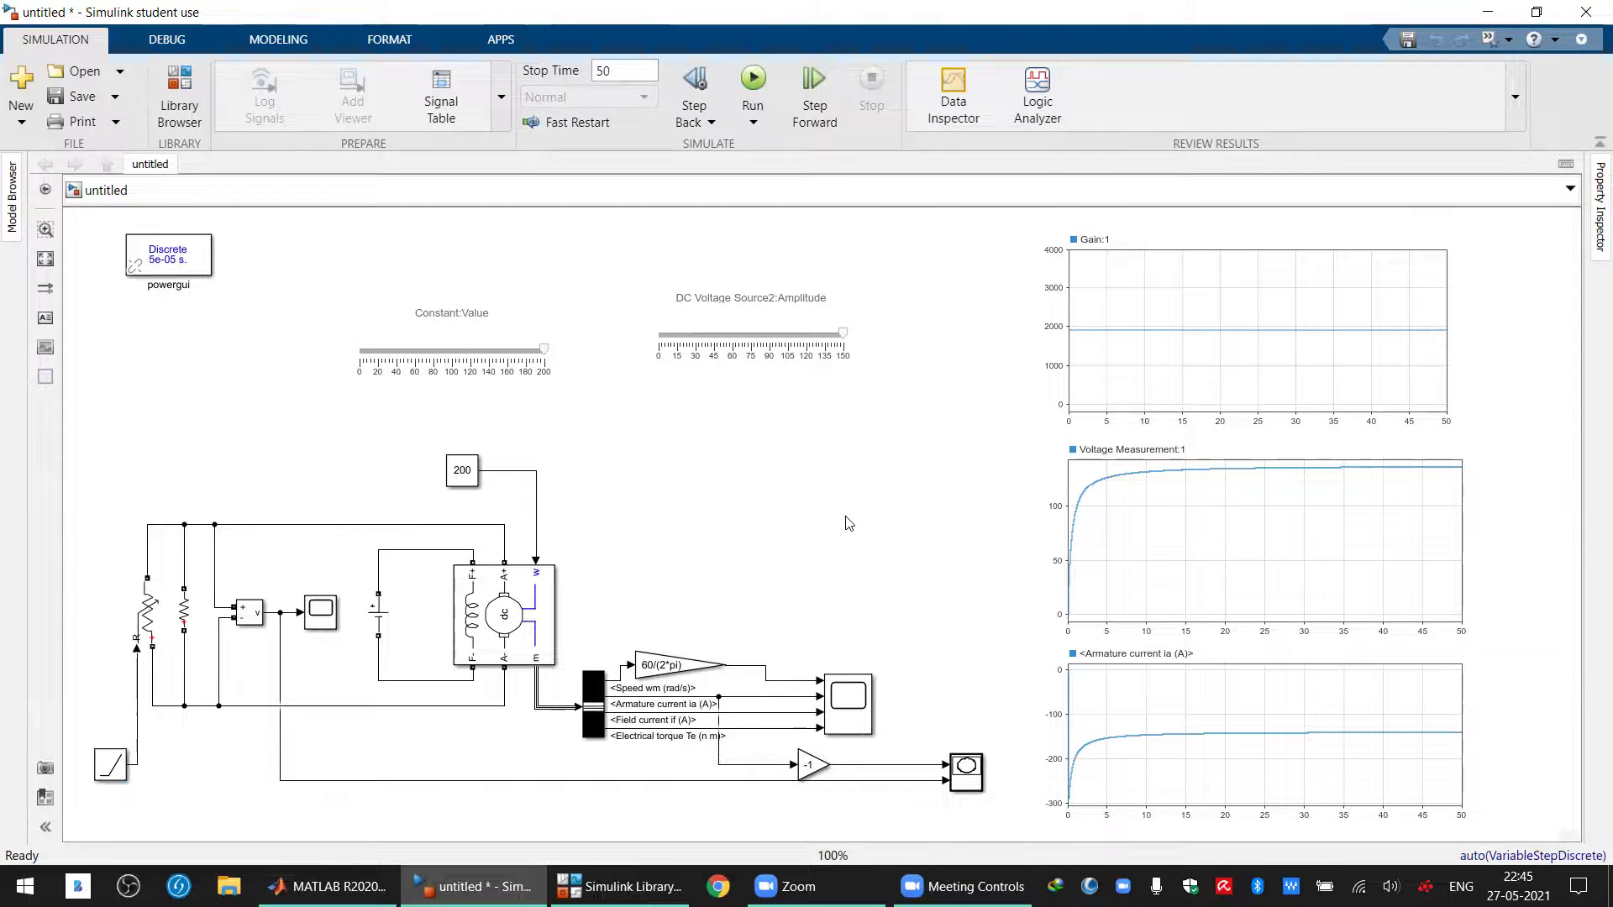